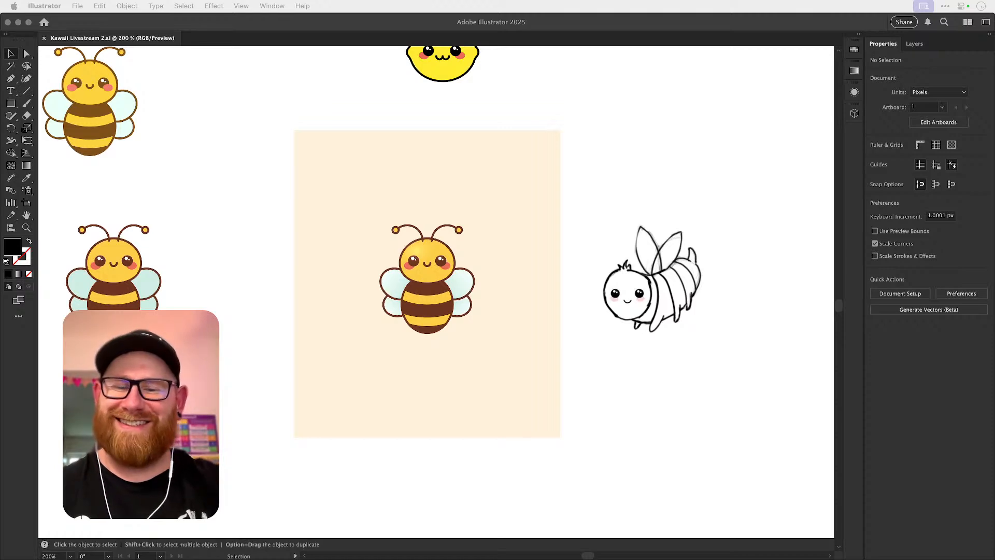
key(F11)
key(F11)
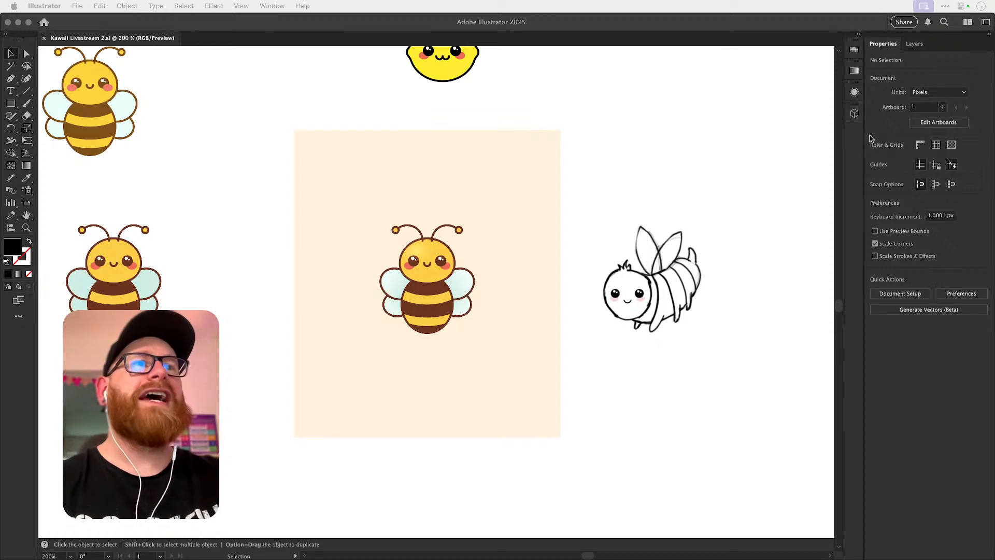
Examine the side-view bee sketch beside the artboard and the earlier outlined and coloured bee variations.
click(751, 181)
scroll(751, 181, right, 3)
key(z)
drag(595, 270, 691, 290)
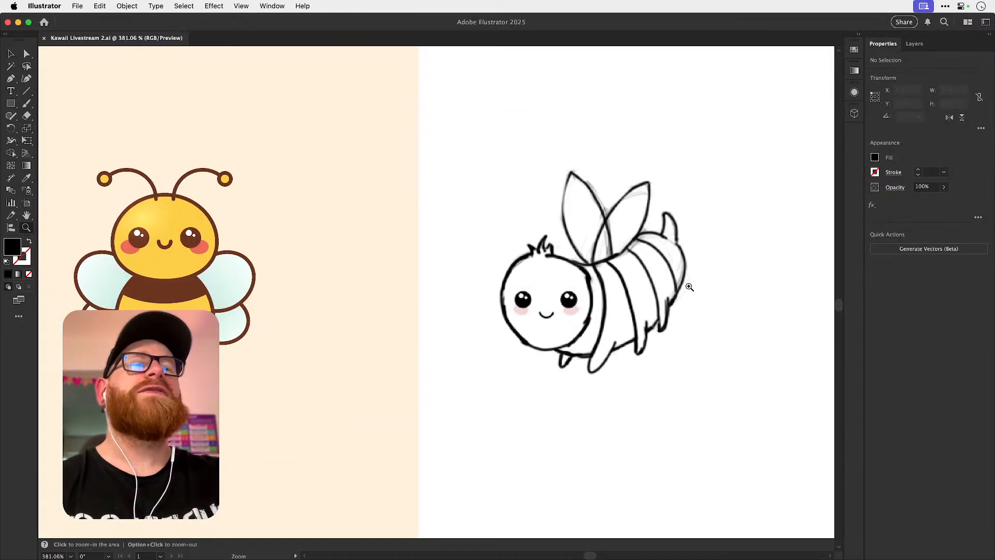
key(v)
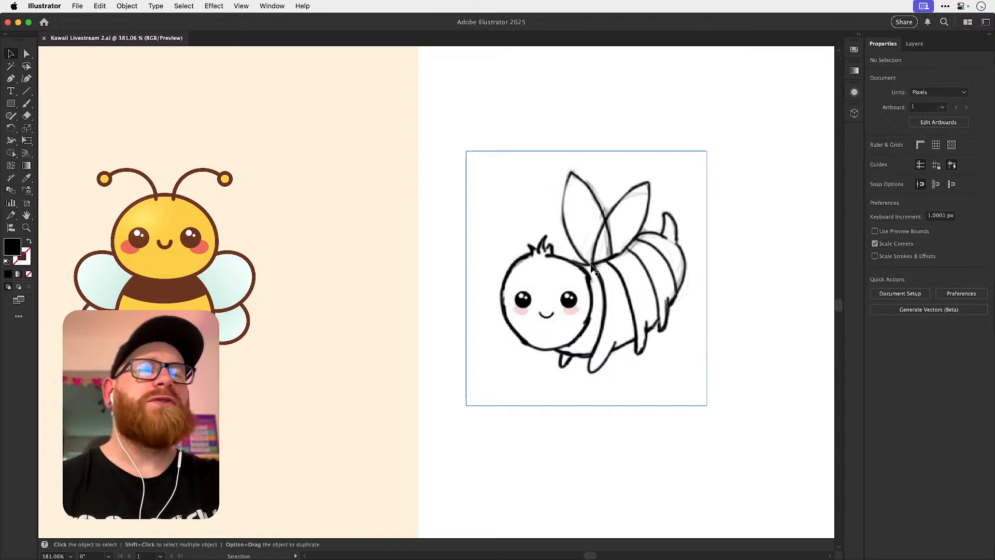
scroll(645, 298, left, 4)
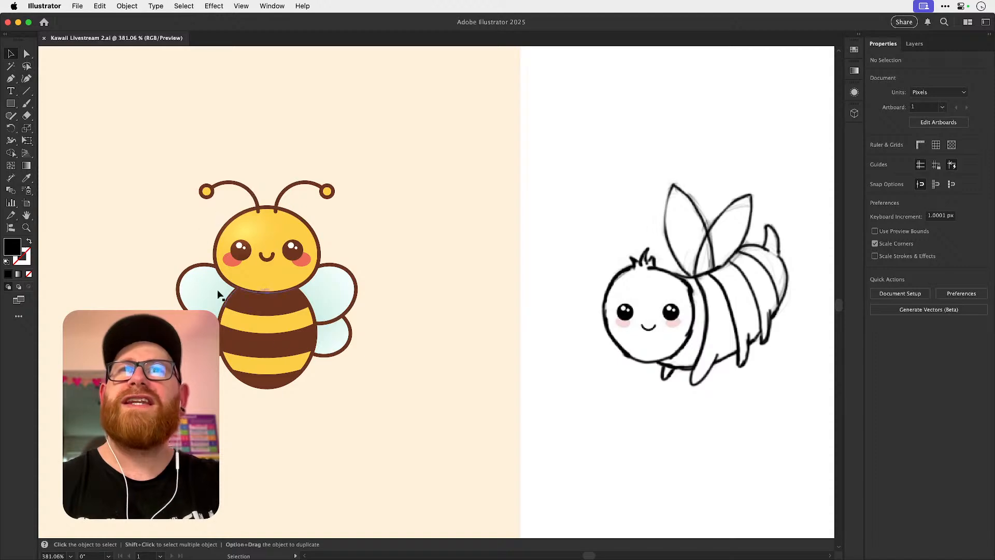
key(super+minus)
key(super+minus)
key(super+minus)
scroll(330, 300, up, 1)
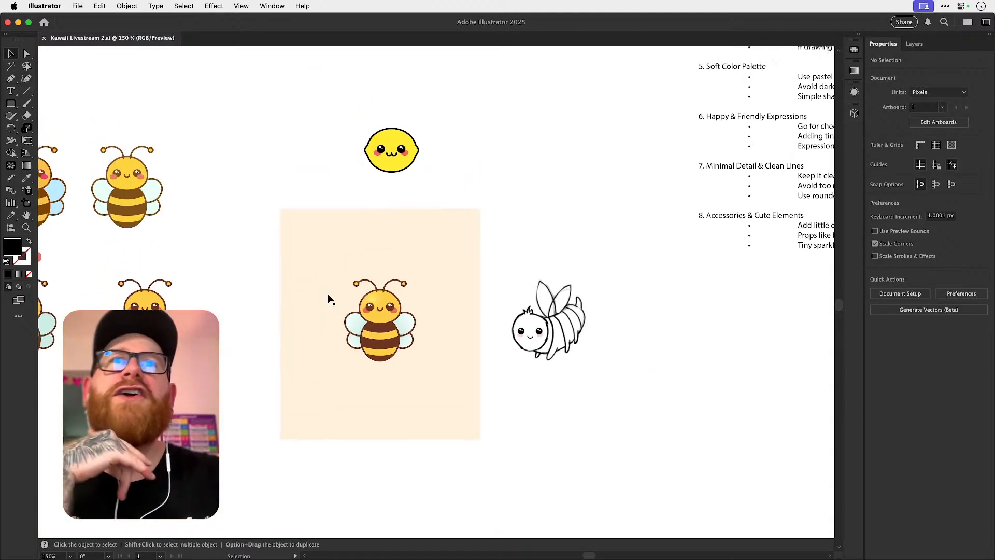
scroll(329, 300, left, 3)
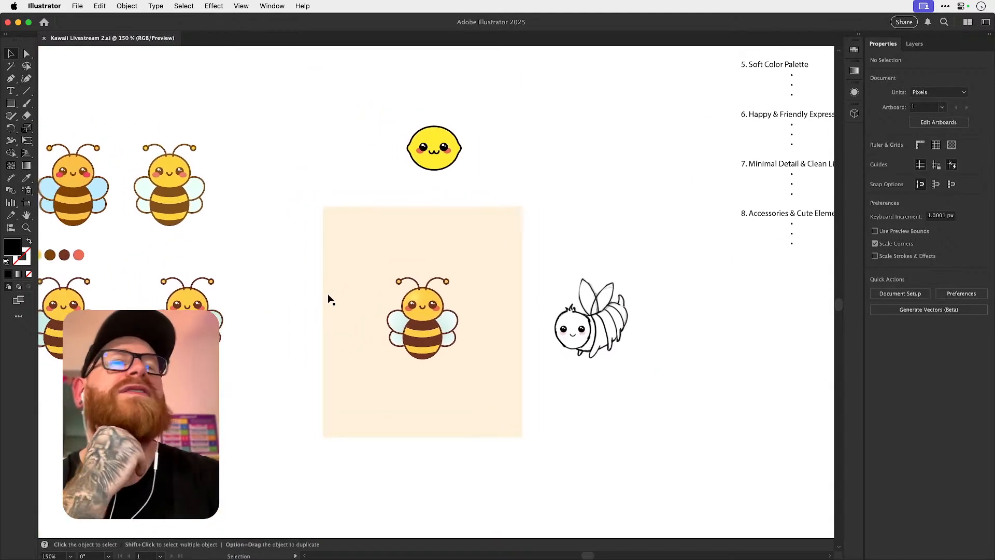
scroll(329, 299, left, 15)
scroll(329, 300, up, 3)
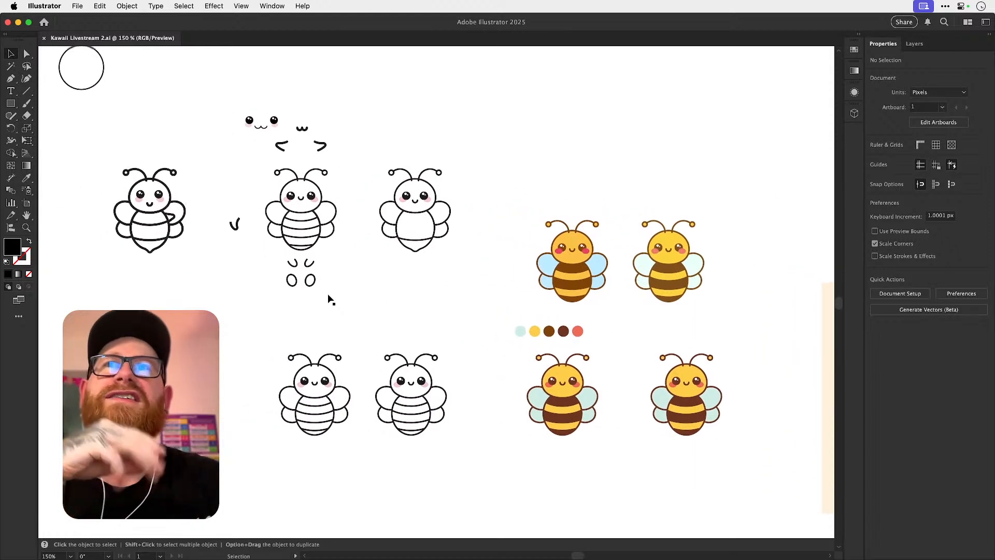
scroll(330, 300, left, 3)
scroll(329, 299, up, 1)
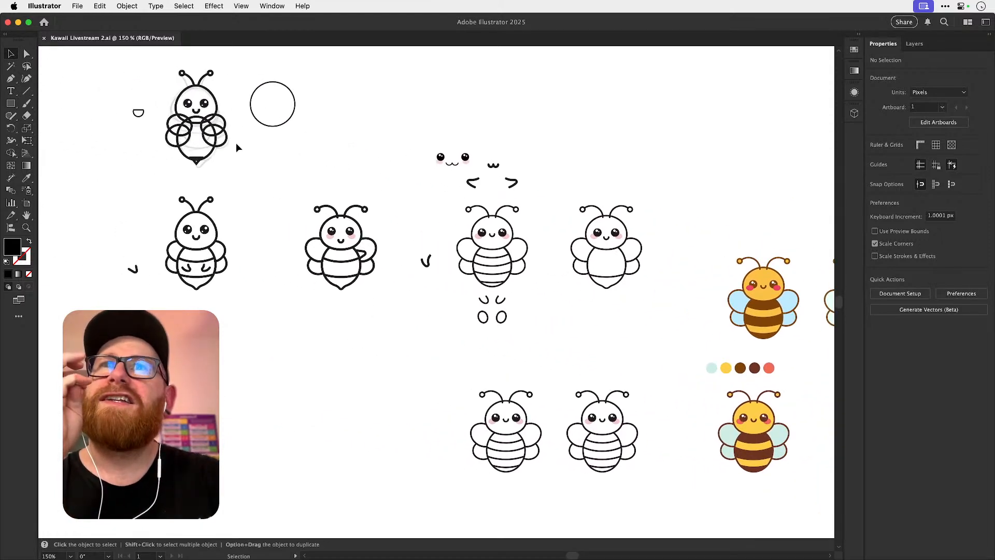
scroll(207, 231, right, 10)
scroll(207, 230, down, 1)
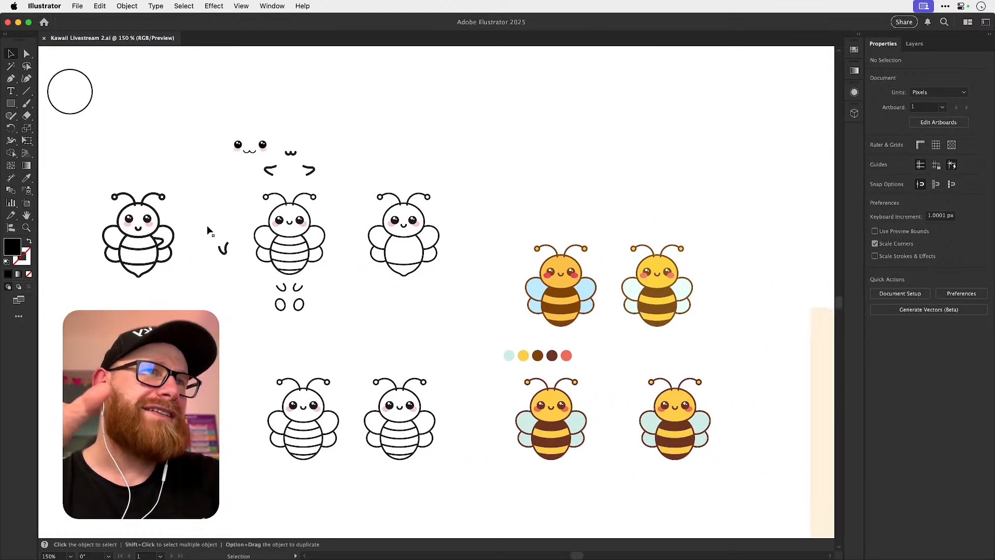
scroll(207, 230, right, 12)
scroll(207, 231, down, 4)
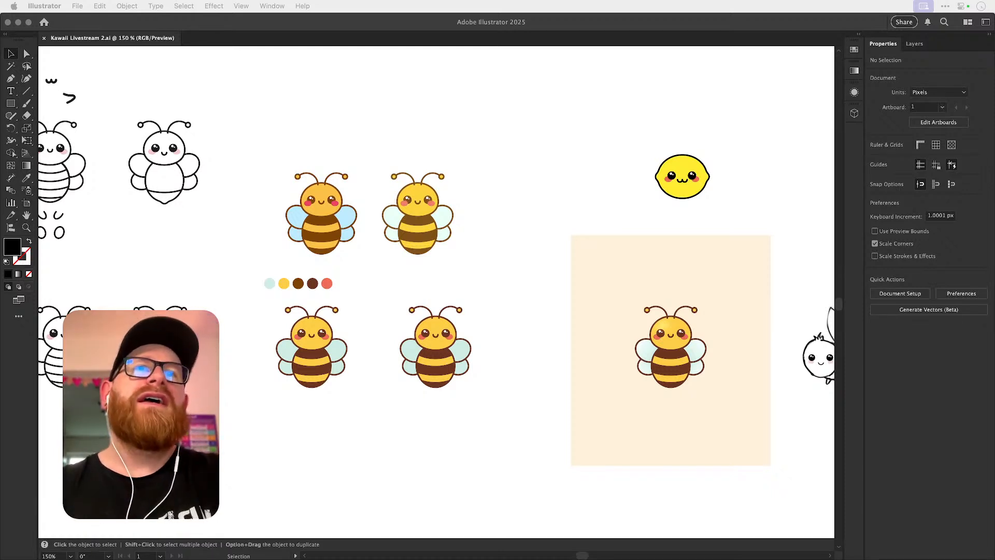
click(506, 246)
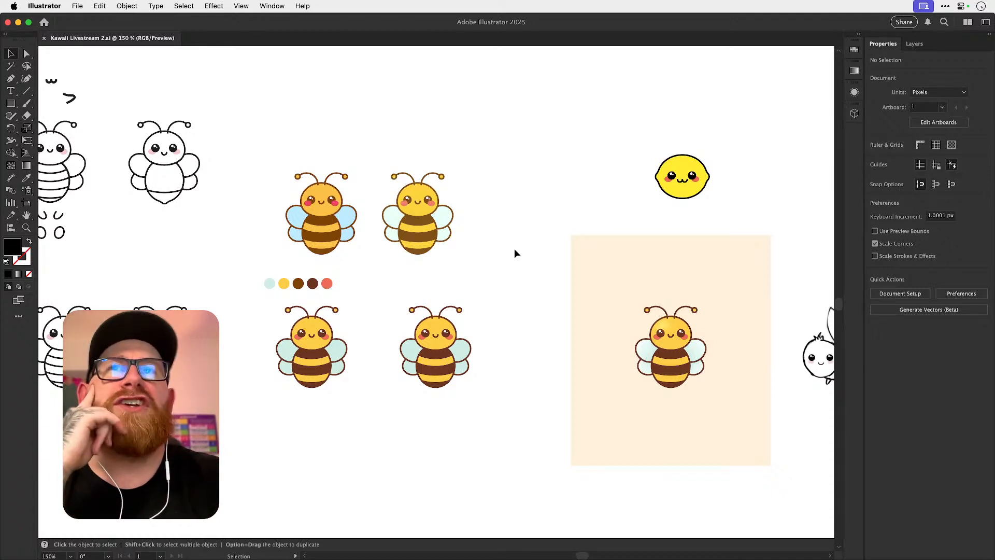
scroll(514, 253, left, 4)
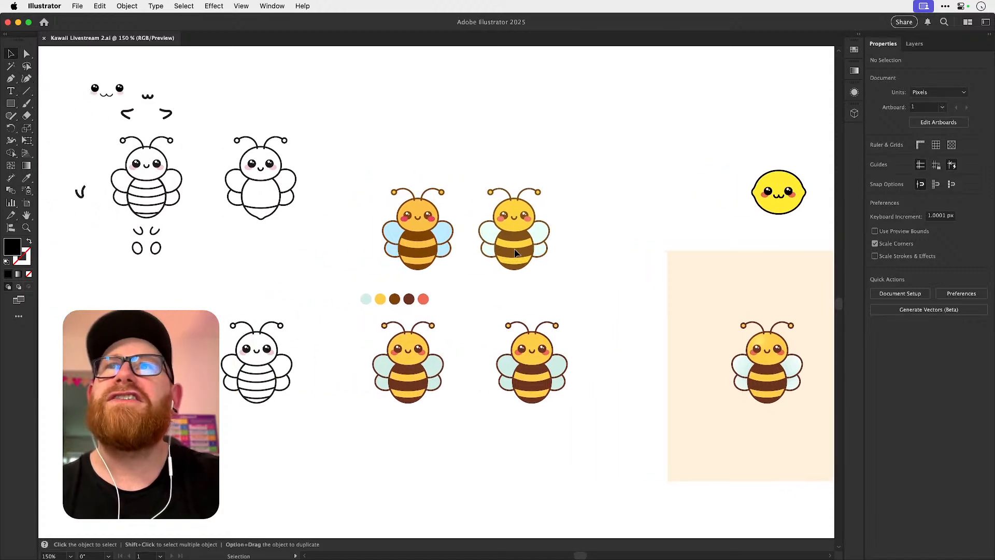
Read the numbered list of kawaii design guidelines beside the bee artwork.
scroll(514, 253, right, 10)
scroll(514, 253, right, 4)
scroll(515, 253, down, 1)
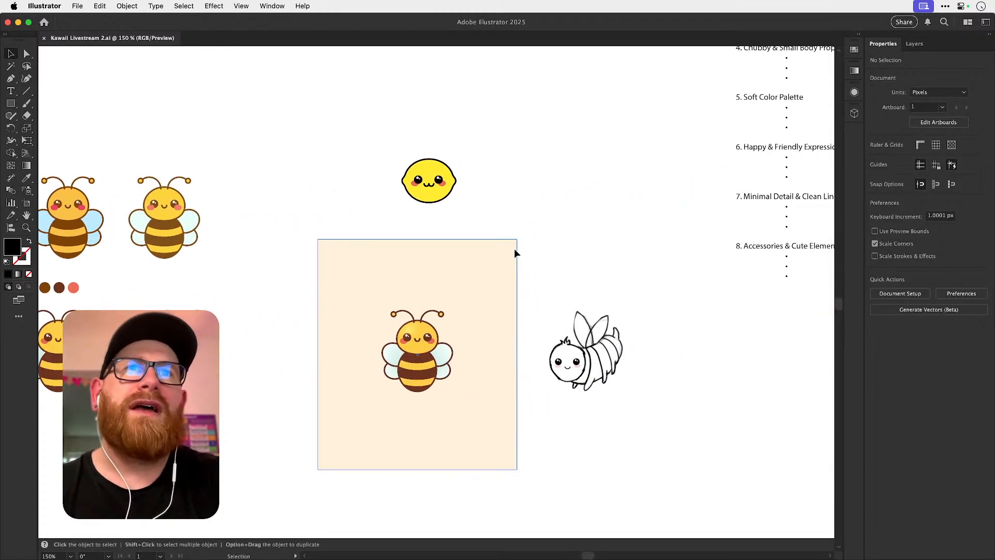
scroll(515, 253, right, 4)
scroll(514, 253, up, 2)
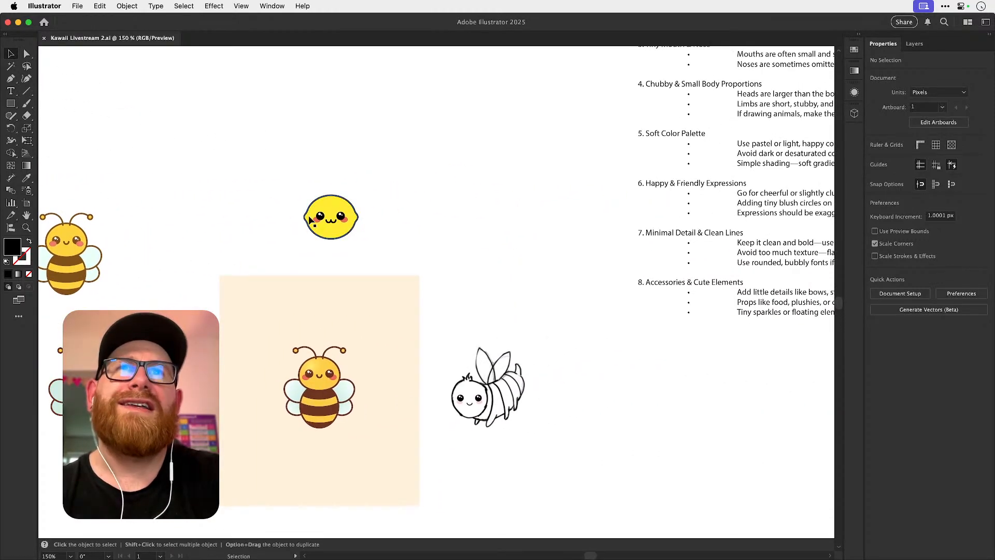
scroll(356, 228, right, 12)
scroll(356, 229, up, 10)
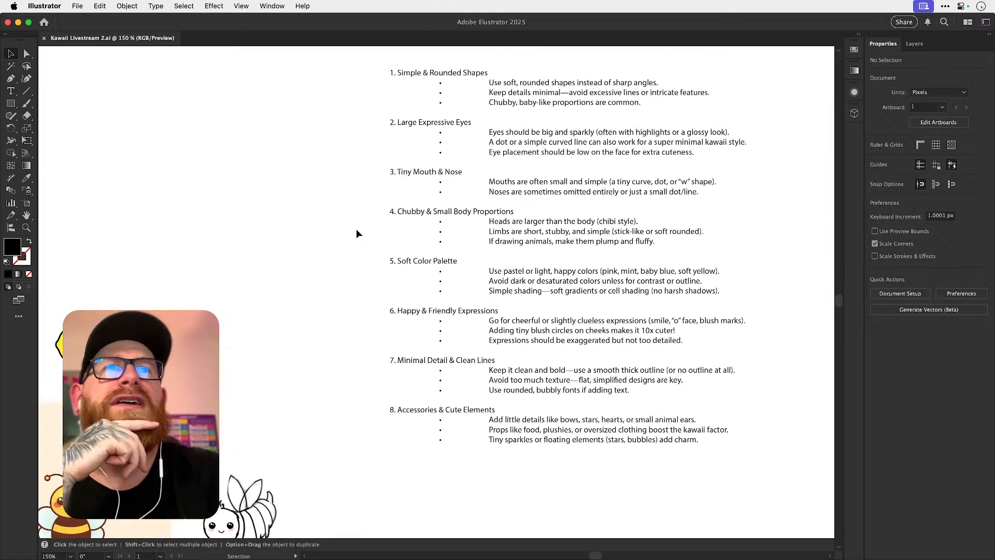
scroll(356, 228, right, 1)
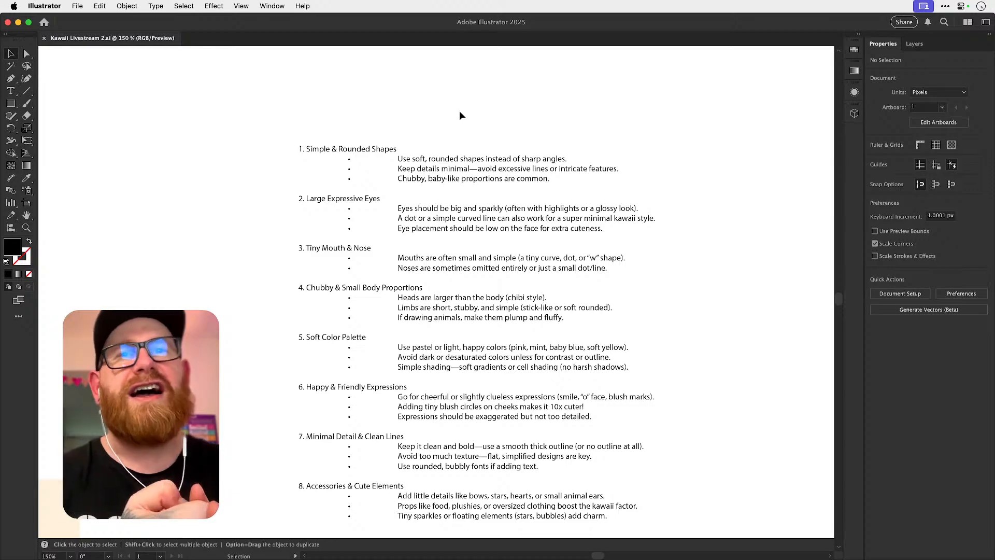
scroll(459, 112, up, 5)
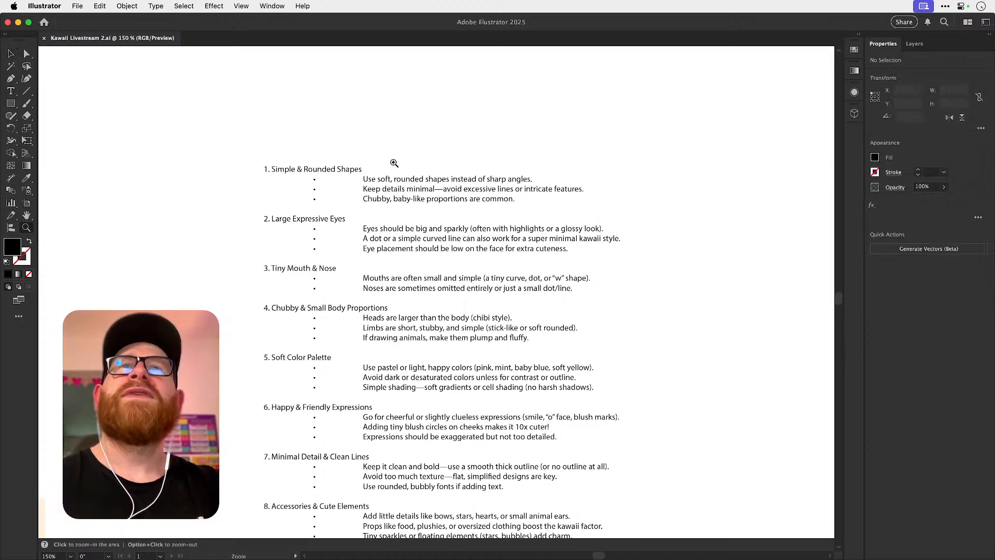
scroll(447, 175, down, 2)
key(super+minus)
scroll(447, 175, down, 3)
key(super+minus)
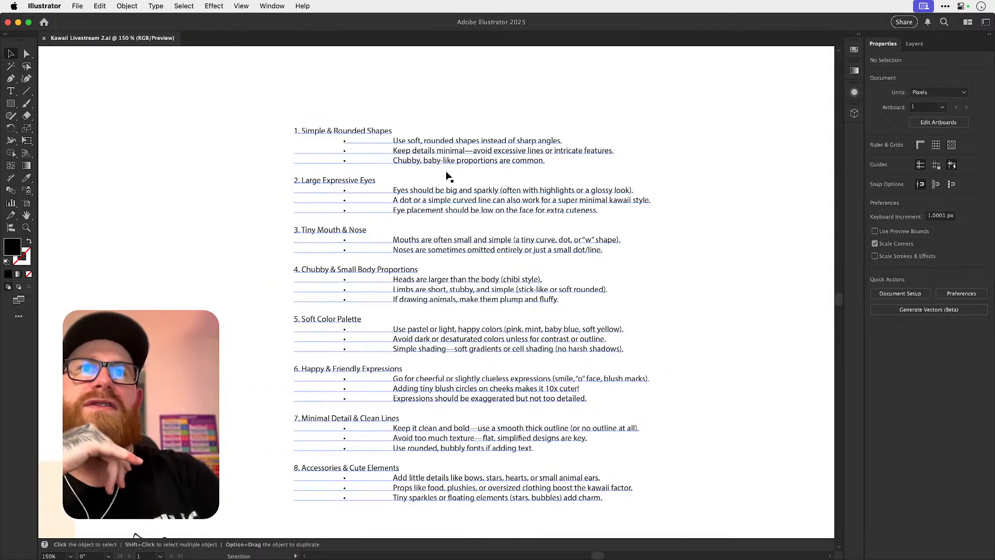
scroll(446, 176, left, 3)
scroll(447, 175, down, 1)
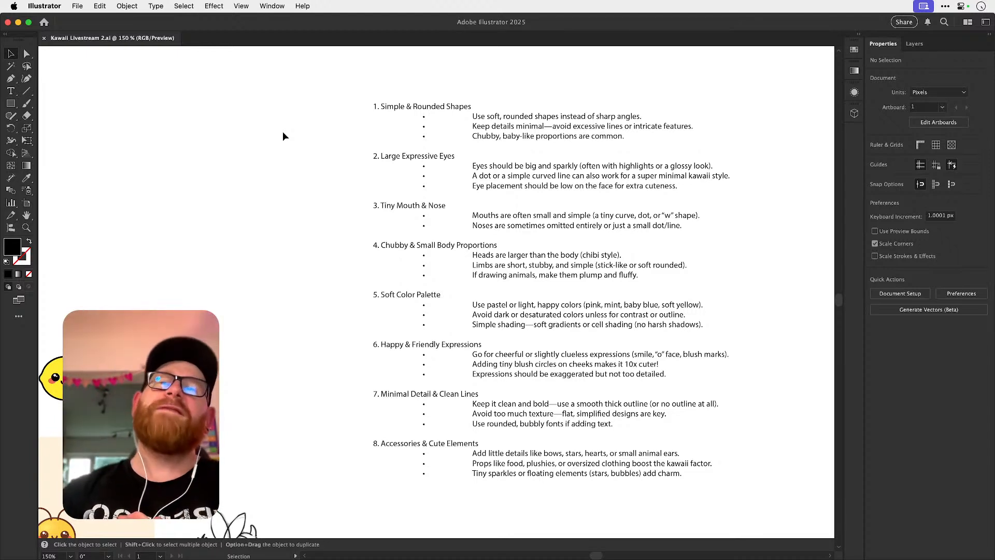
scroll(283, 136, down, 10)
scroll(283, 136, left, 12)
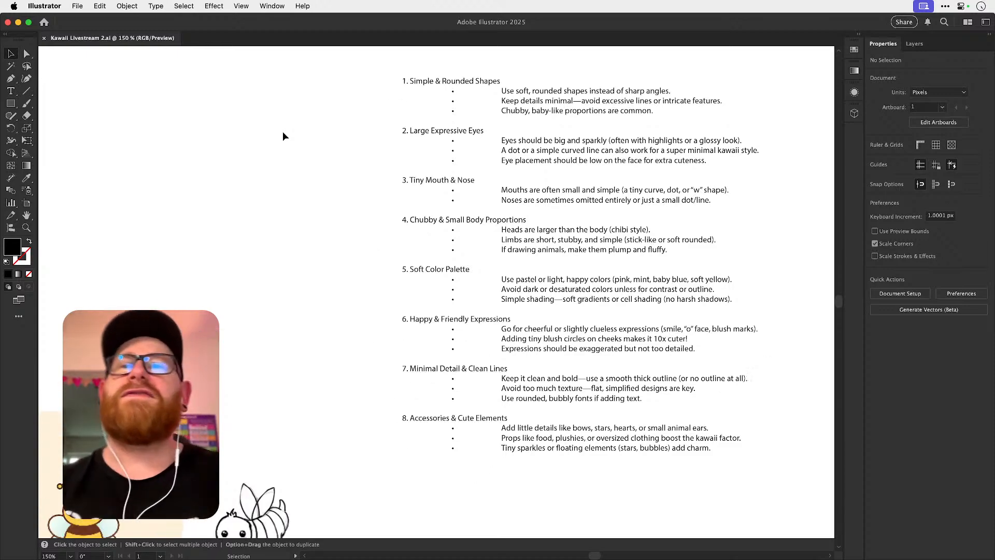
scroll(283, 136, down, 3)
scroll(283, 136, left, 6)
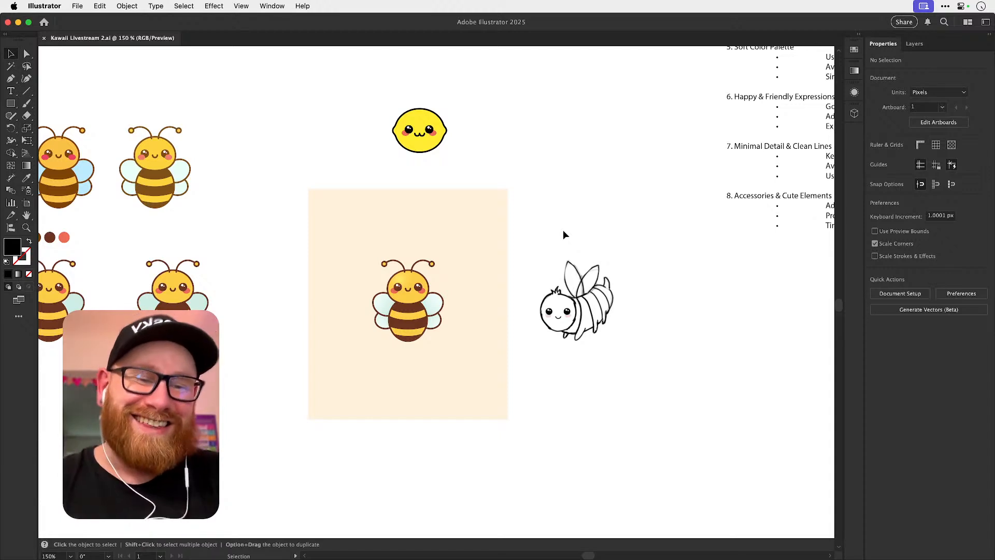
Open the Stream 2.ai file and locate the row of red cinnamon roll line icons.
key(F11)
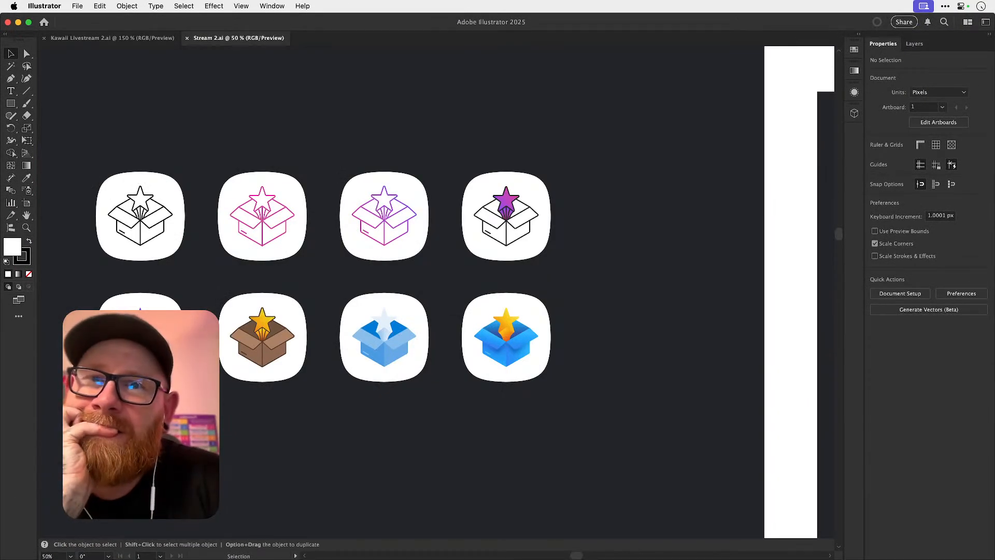
key(super+alt+0)
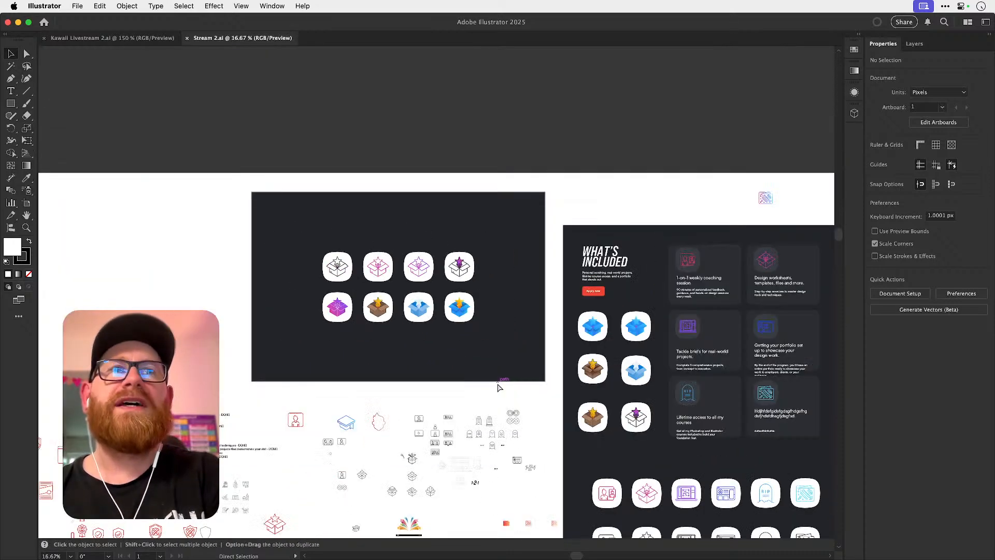
scroll(497, 385, down, 3)
scroll(498, 385, left, 3)
key(z)
drag(438, 356, 604, 370)
scroll(395, 349, down, 5)
scroll(395, 348, left, 1)
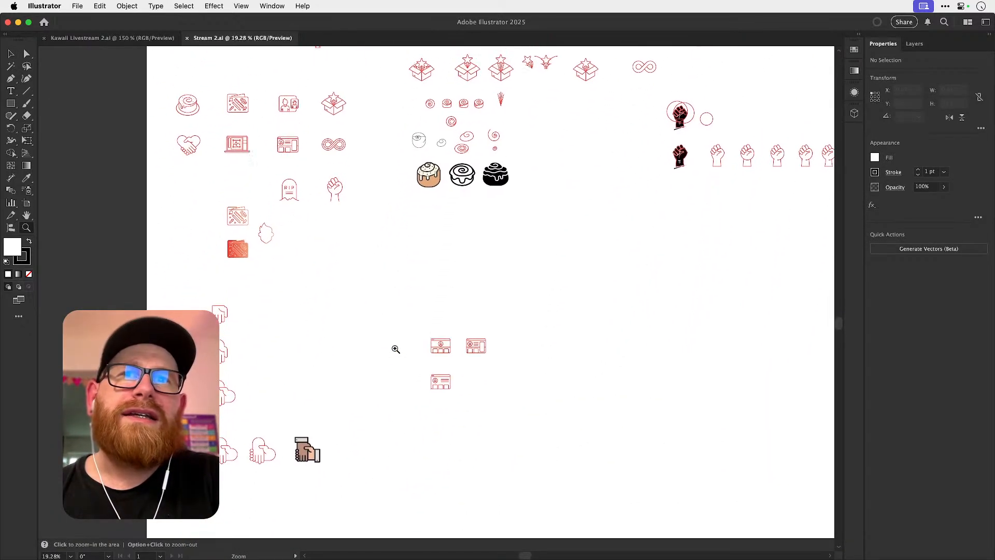
scroll(396, 349, up, 5)
scroll(396, 349, right, 4)
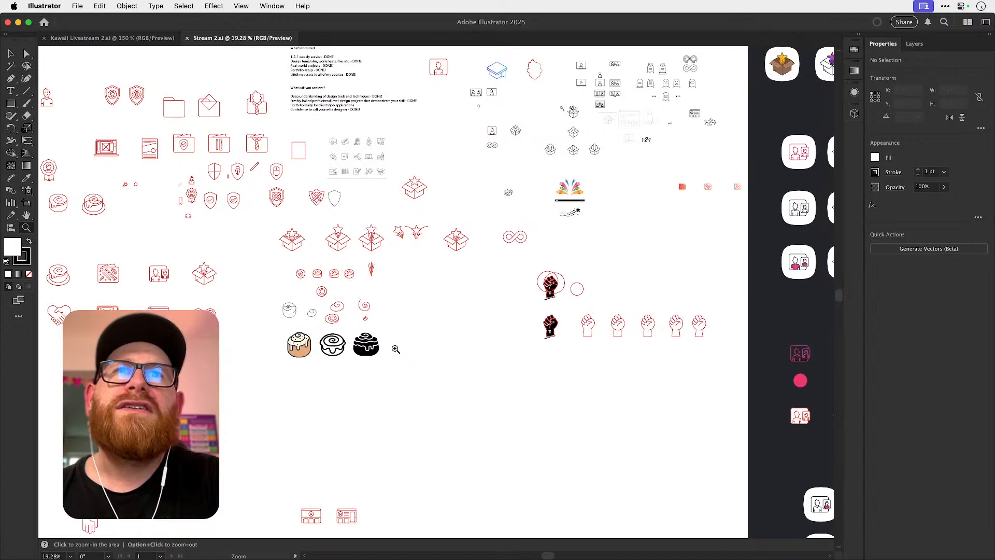
drag(318, 303, 571, 384)
key(v)
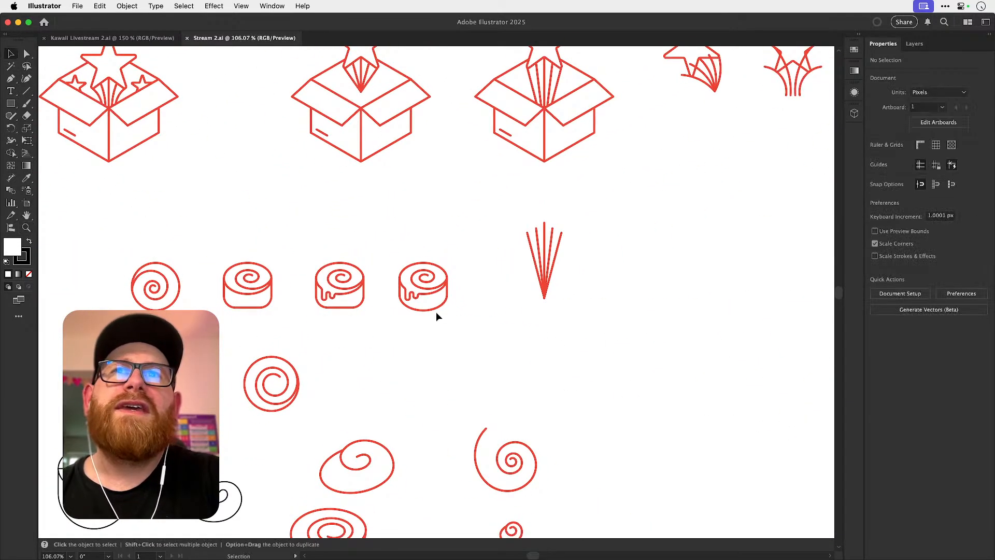
scroll(412, 309, left, 2)
scroll(412, 309, up, 1)
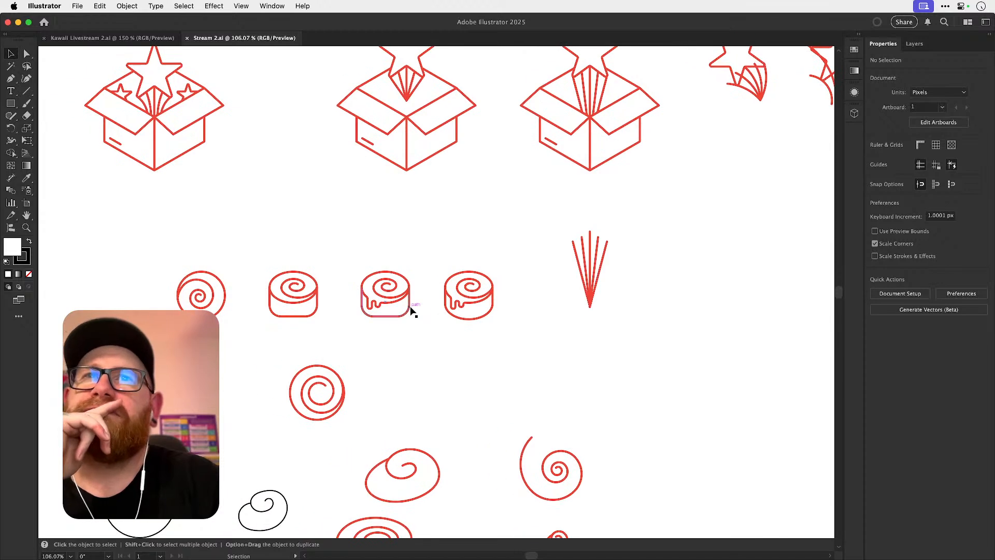
scroll(255, 266, up, 3)
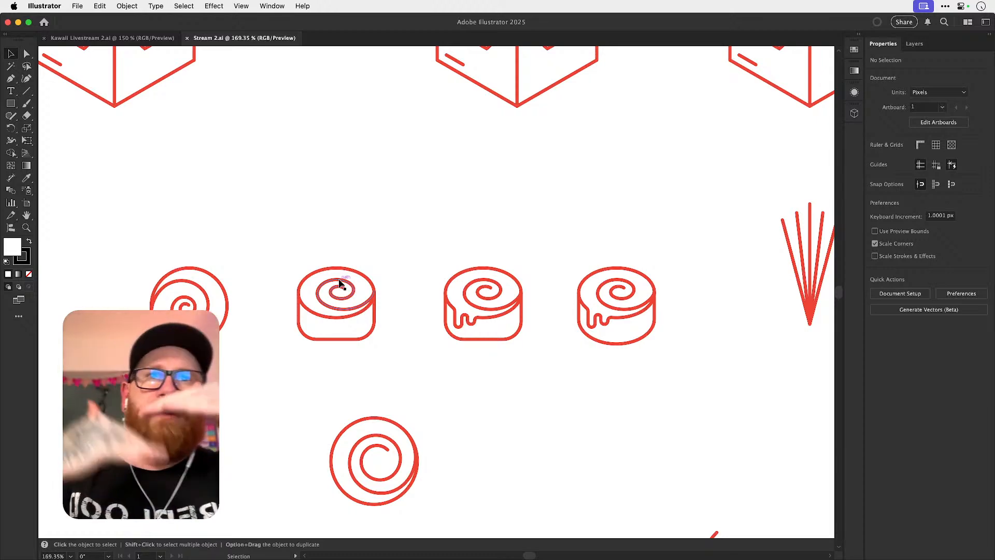
Select and copy the last cinnamon roll icon in the row, with dripping glaze and a curved base.
drag(575, 265, 686, 404)
key(super+minus)
key(super+minus)
key(super+minus)
key(super+minus)
key(super+minus)
key(v)
drag(432, 314, 562, 314)
key(super+g)
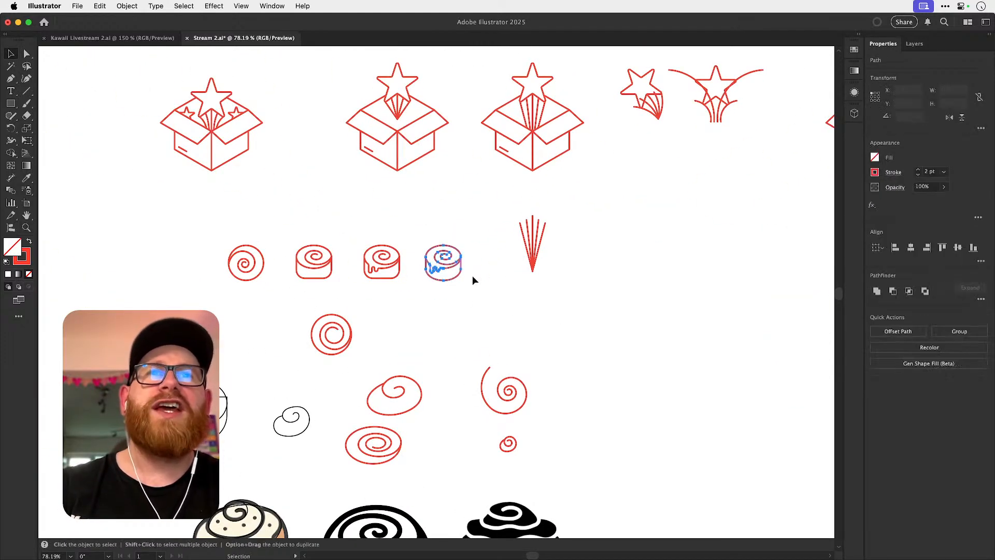
Save and close Stream 2.ai, and paste the cinnamon roll icon below the numbered list in Kawaii Livestream 2.ai.
key(super+s)
key(super+w)
scroll(576, 272, right, 10)
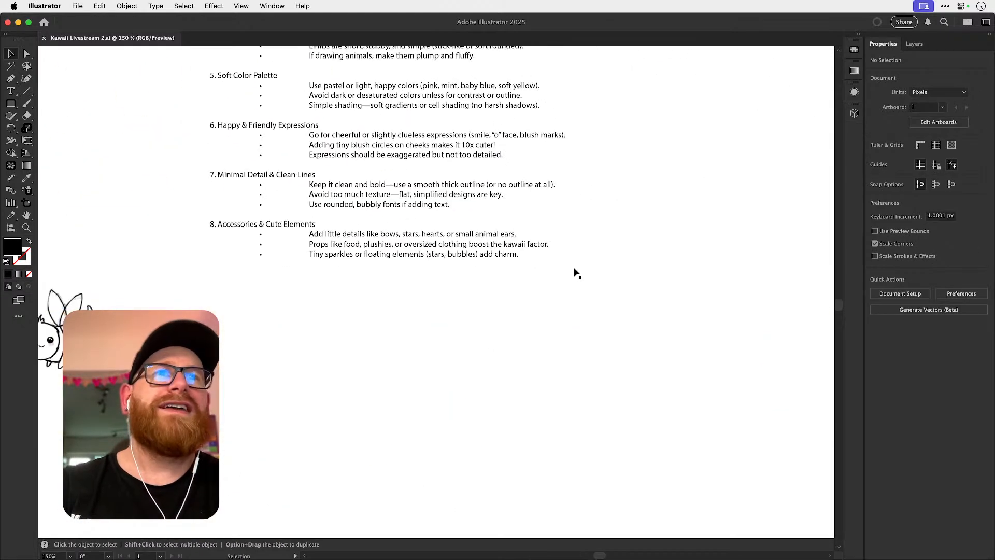
key(super+v)
drag(460, 322, 421, 436)
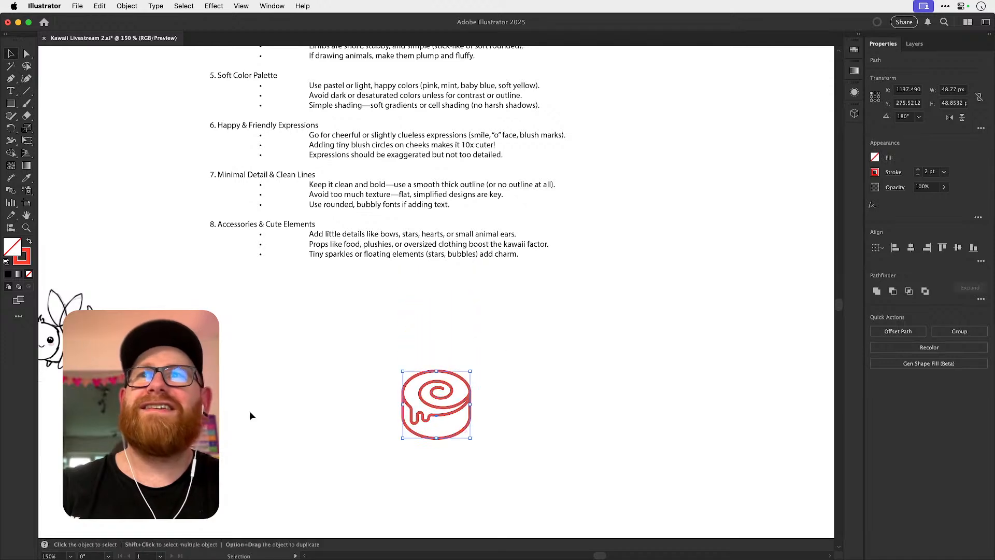
Set the stroke colour of the pasted cinnamon roll icon to black.
double_click(21, 256)
text(161110)
drag(538, 287, 486, 315)
key(Return)
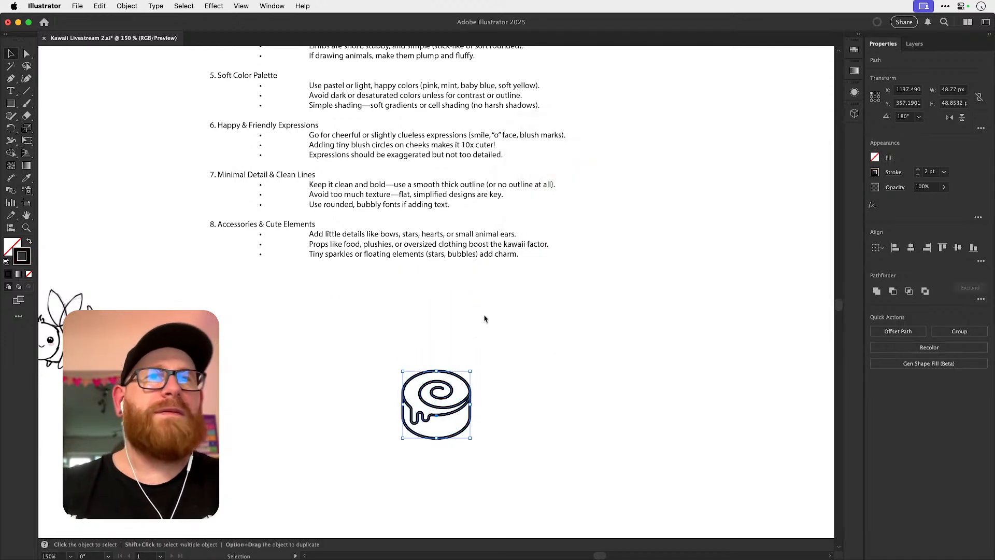
Make the cinnamon roll's body taller by moving the lower anchor points of its side outline straight down.
click(555, 424)
scroll(455, 437, up, 4)
key(a)
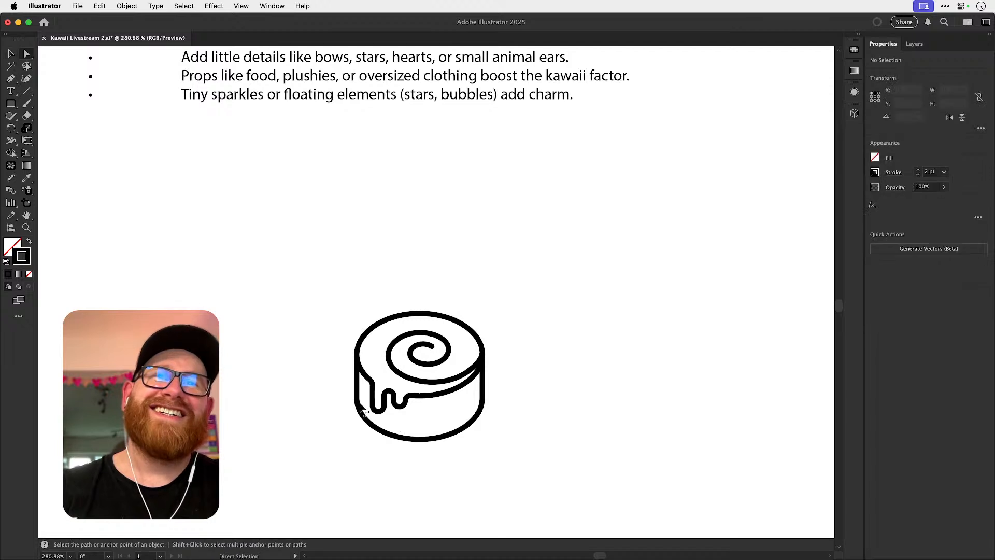
click(481, 417)
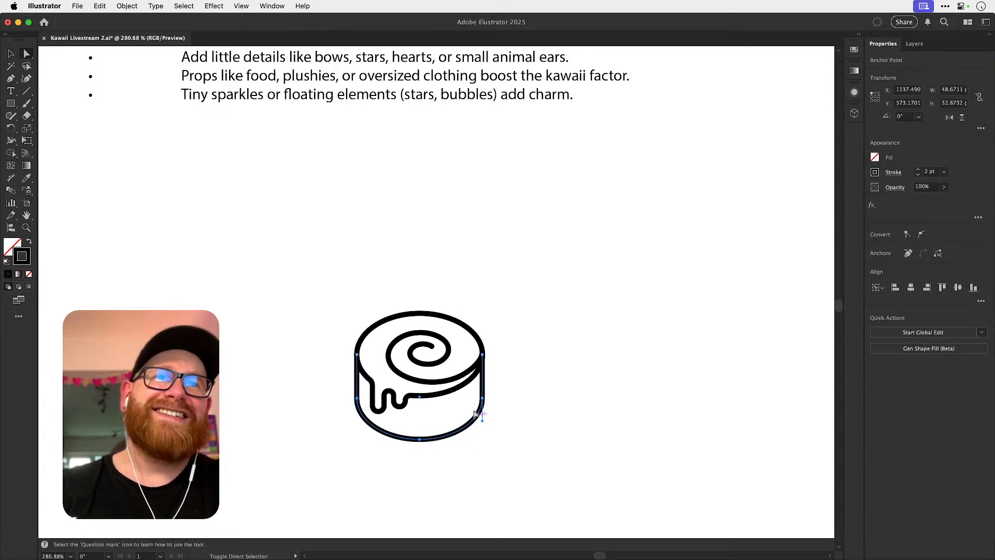
drag(482, 400, 485, 421)
click(551, 381)
key(v)
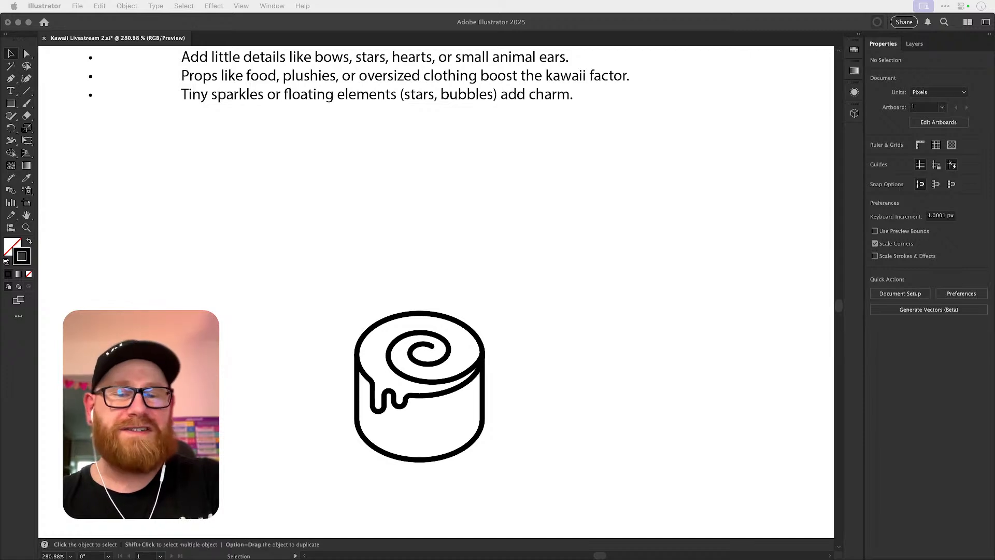
key(super+Tab)
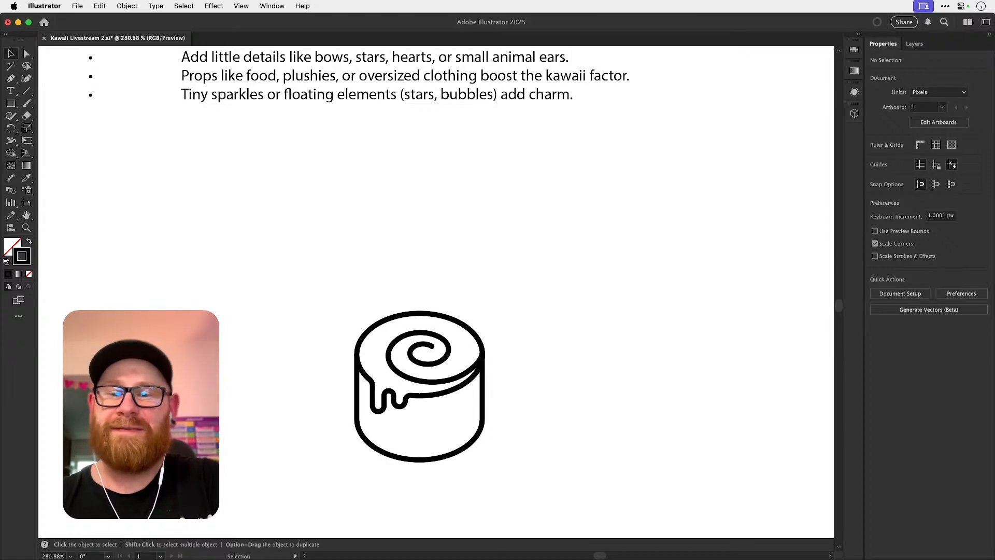
key(super+Tab)
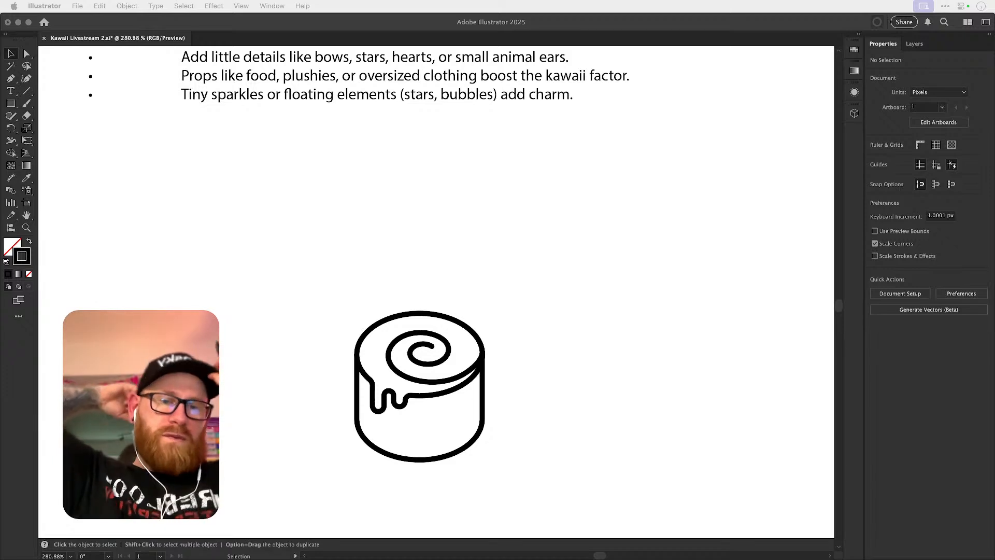
click(589, 274)
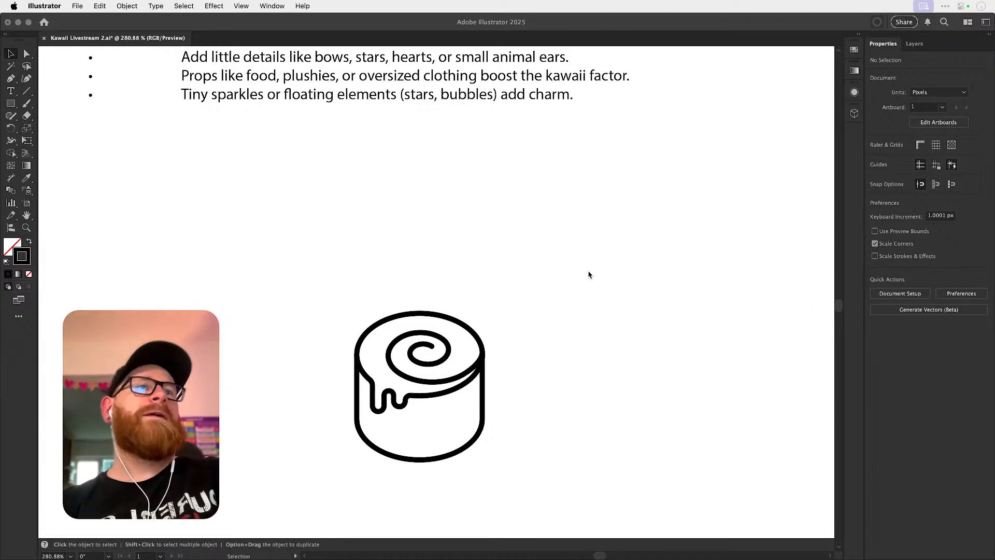
Select and copy both eyes and the mouth of the yellow lemon character.
scroll(589, 275, down, 3)
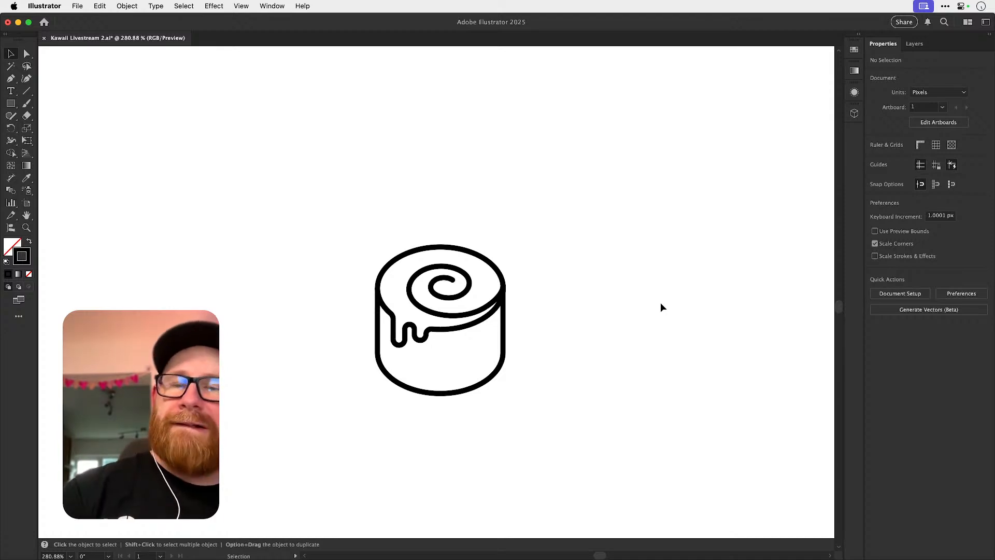
key(space)
drag(553, 231, 556, 202)
key(z)
drag(476, 325, 527, 320)
key(v)
key(space)
scroll(459, 200, up, 15)
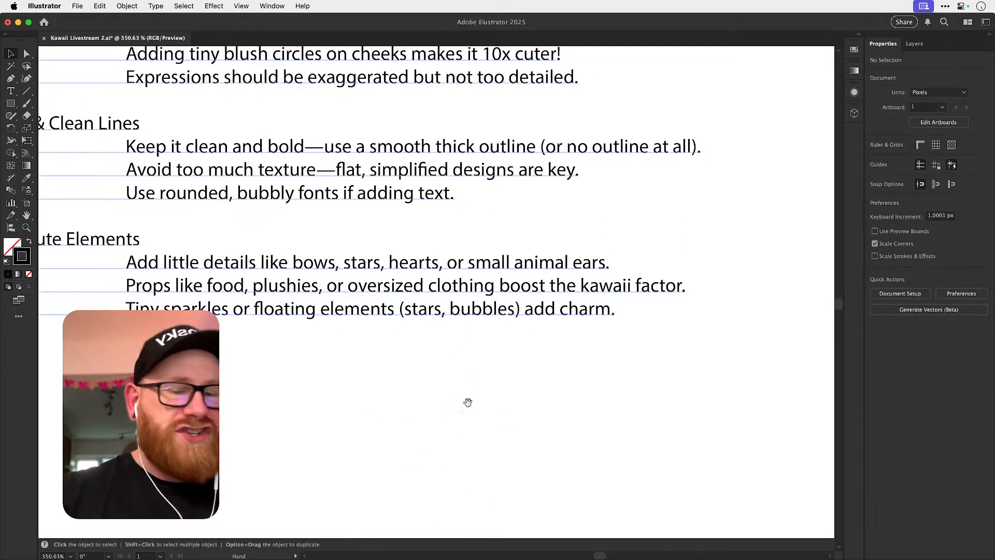
key(super+minus)
key(super+minus)
key(space)
drag(406, 329, 758, 210)
drag(516, 276, 719, 292)
key(space)
drag(302, 246, 326, 348)
key(super+space)
drag(284, 173, 442, 191)
drag(276, 169, 277, 190)
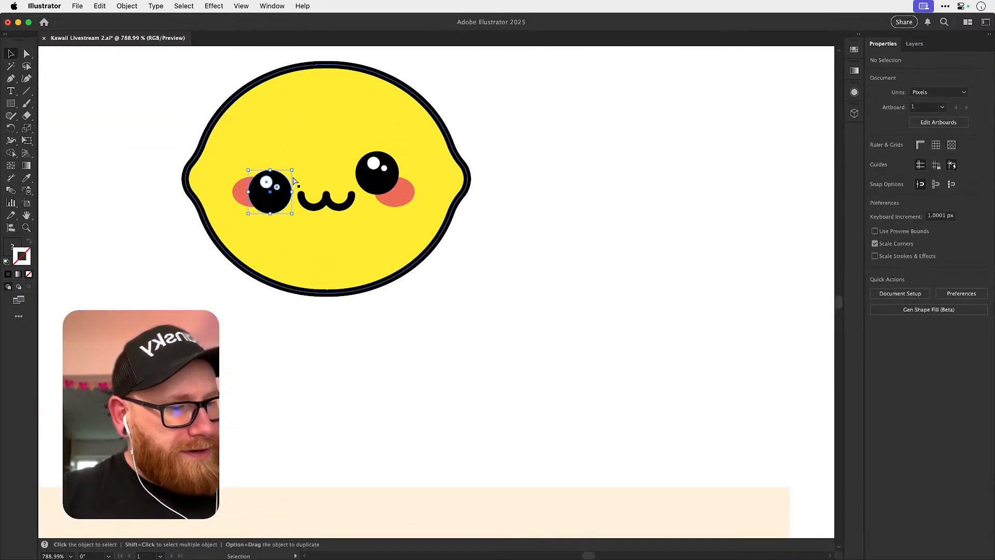
key(super+z)
click(343, 202)
click(344, 208)
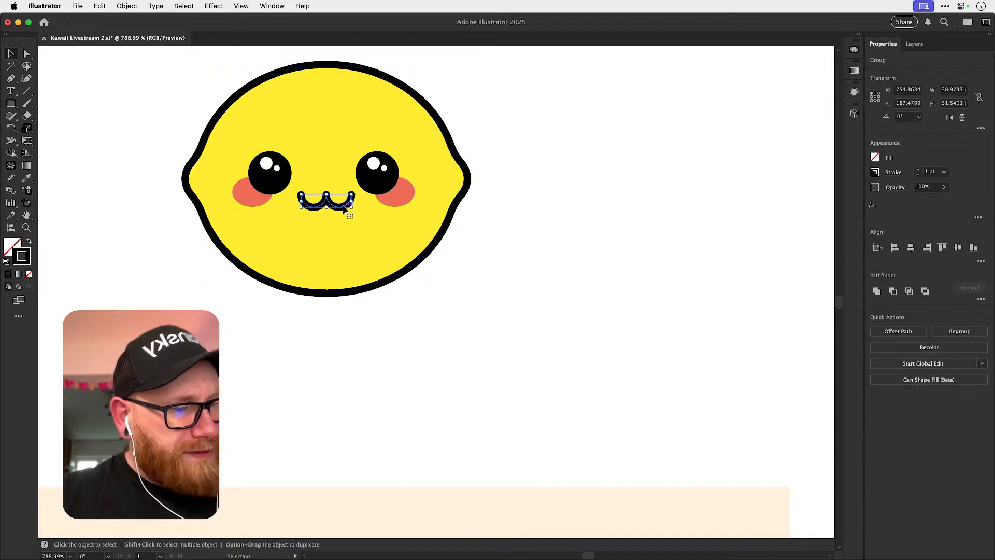
shift+click(281, 182)
shift+click(380, 178)
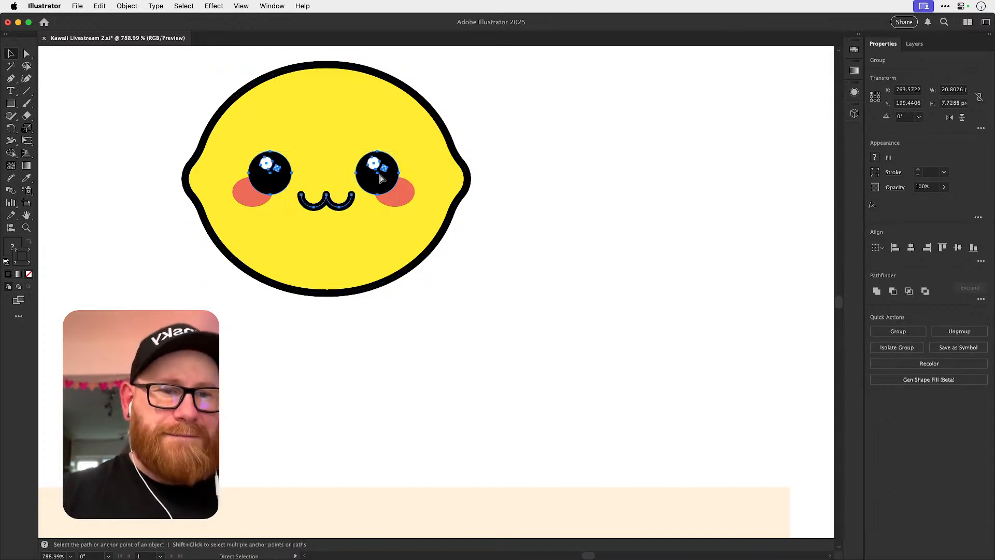
Paste the copied eyes and mouth near the base of the cinnamon roll icon.
key(super+minus)
key(super+minus)
key(super+minus)
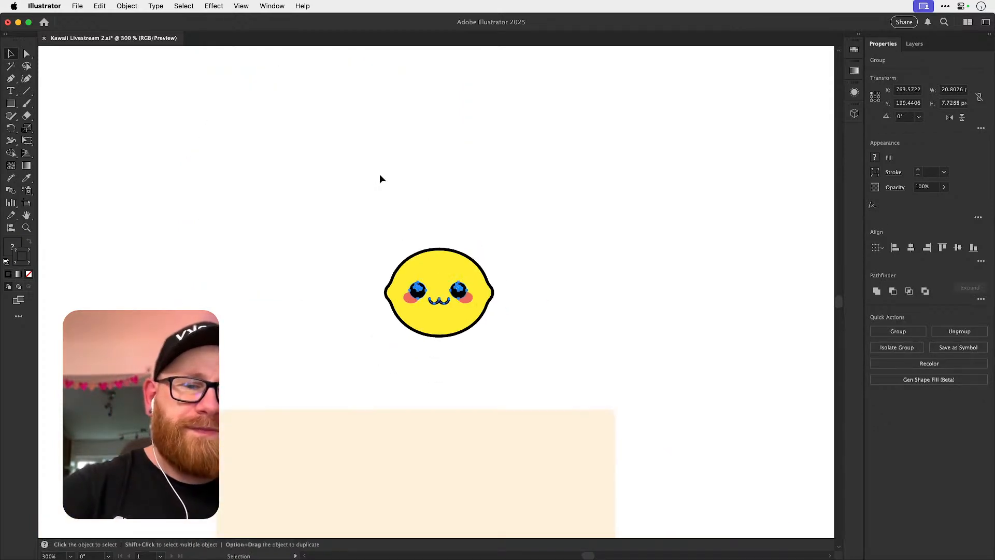
click(499, 218)
drag(526, 289, 431, 179)
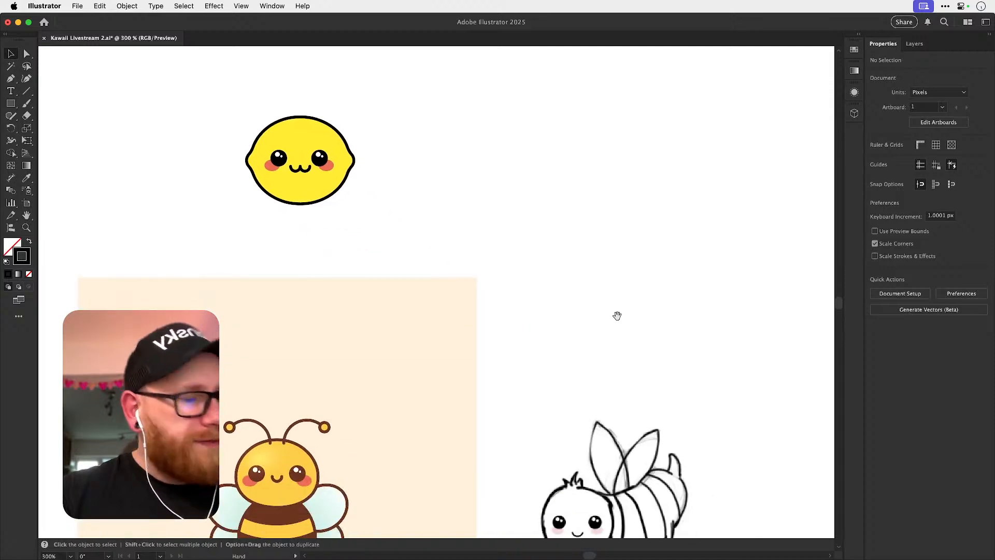
drag(607, 300, 468, 144)
drag(668, 333, 400, 192)
drag(731, 354, 381, 368)
drag(713, 423, 514, 245)
scroll(445, 278, up, 3)
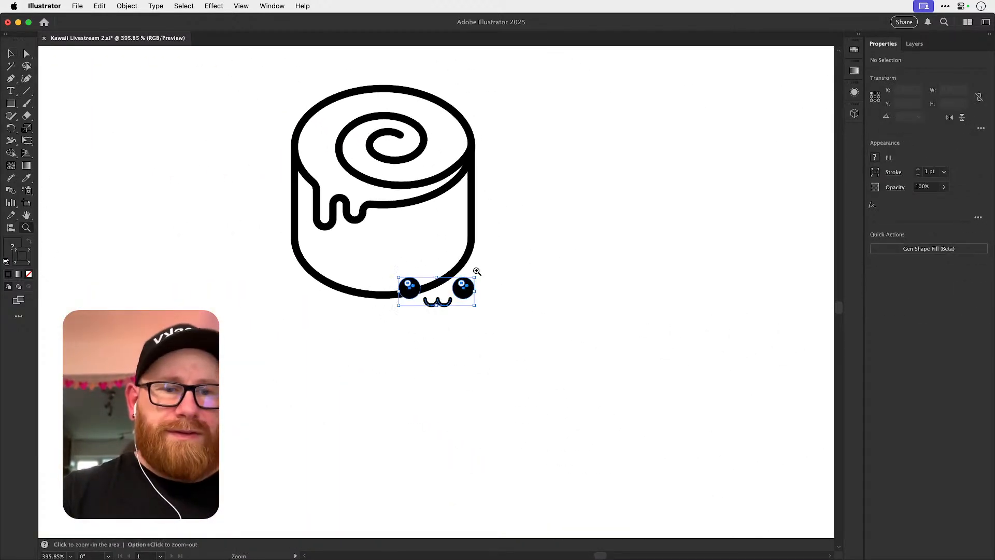
key(super+v)
drag(494, 279, 511, 337)
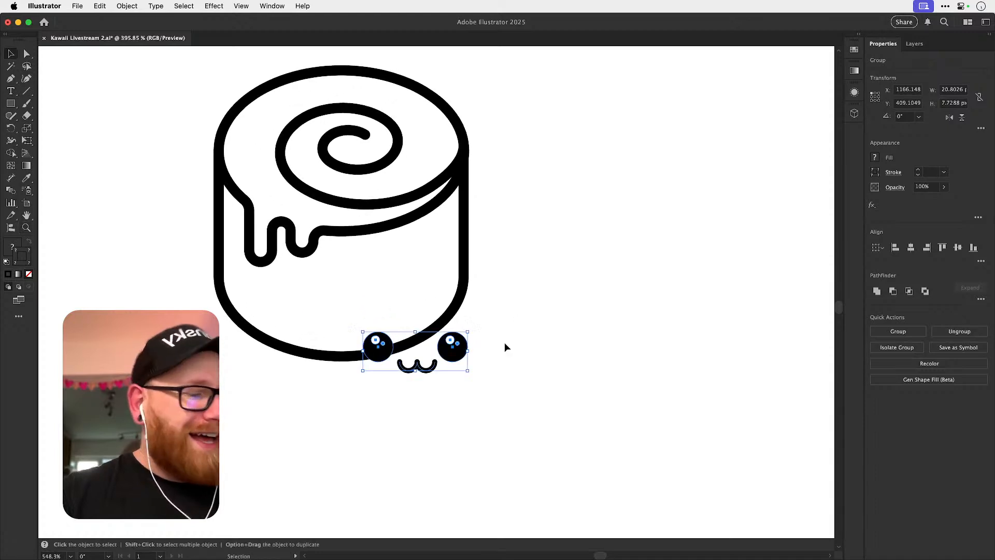
Position the pasted face centrally on the lower front of the cinnamon roll's body, below the dripping glaze.
drag(452, 356, 389, 299)
click(471, 398)
click(378, 295)
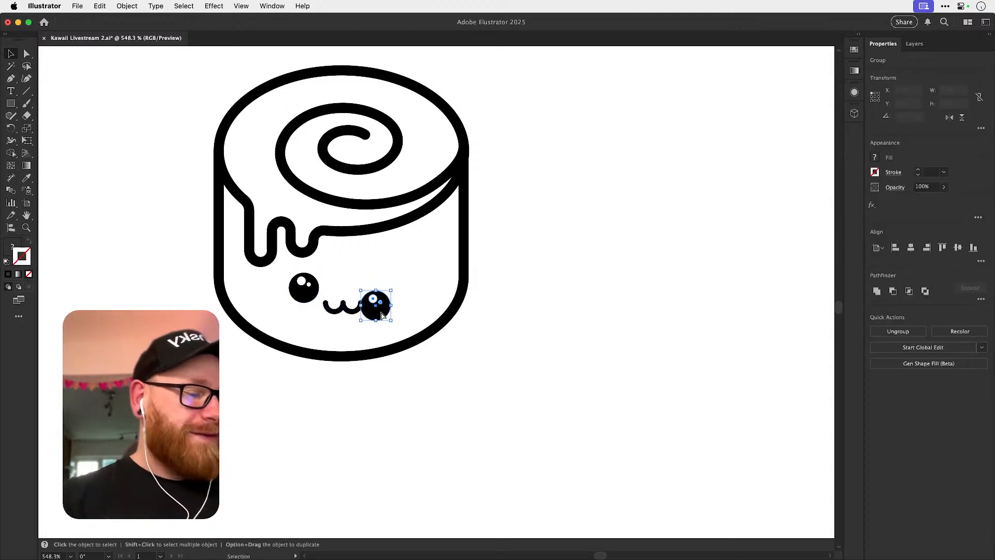
drag(383, 294, 383, 305)
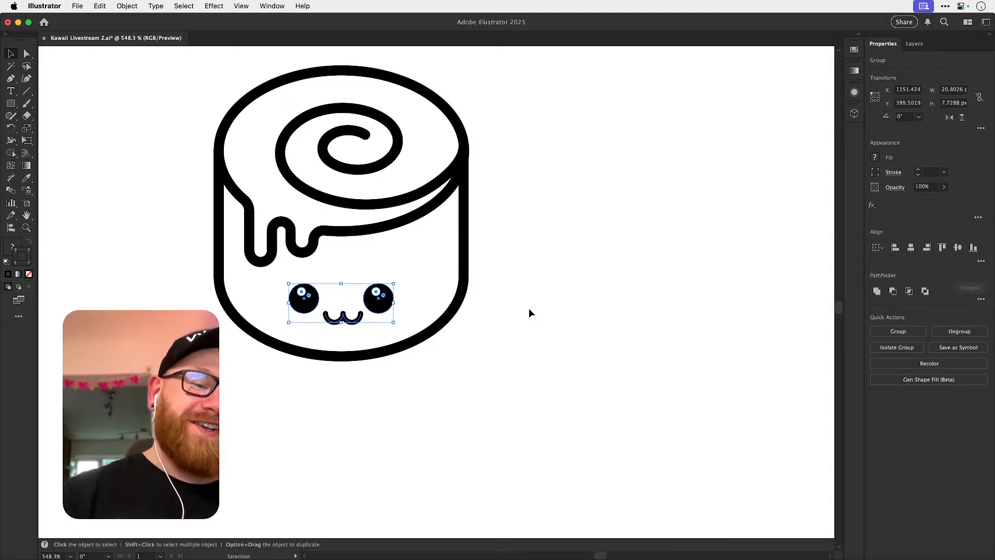
click(518, 259)
scroll(511, 271, up, 3)
drag(520, 263, 521, 297)
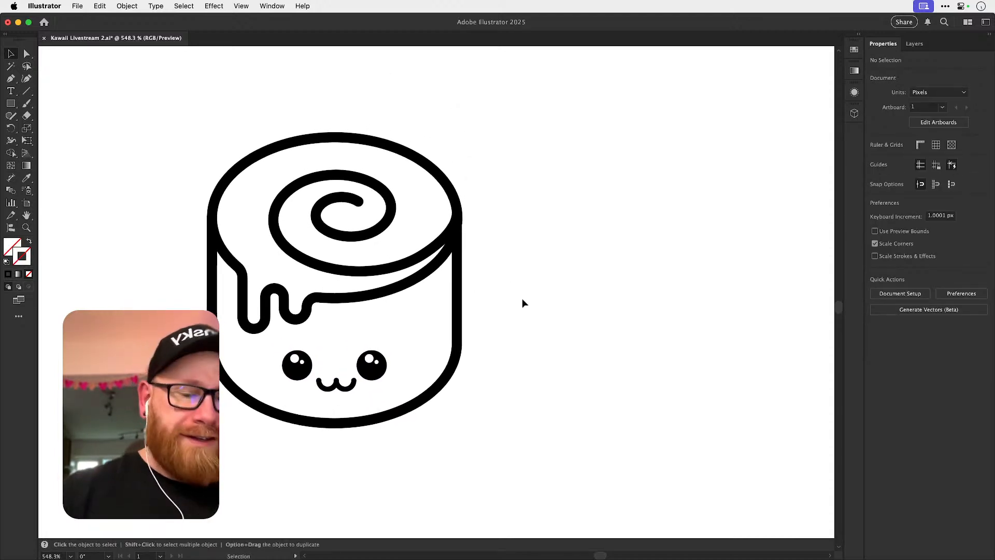
Scale the cinnamon roll's outline paths down around their centre to about 45 by 52 px, leaving the face at its size.
key(super+minus)
key(super+minus)
key(super+minus)
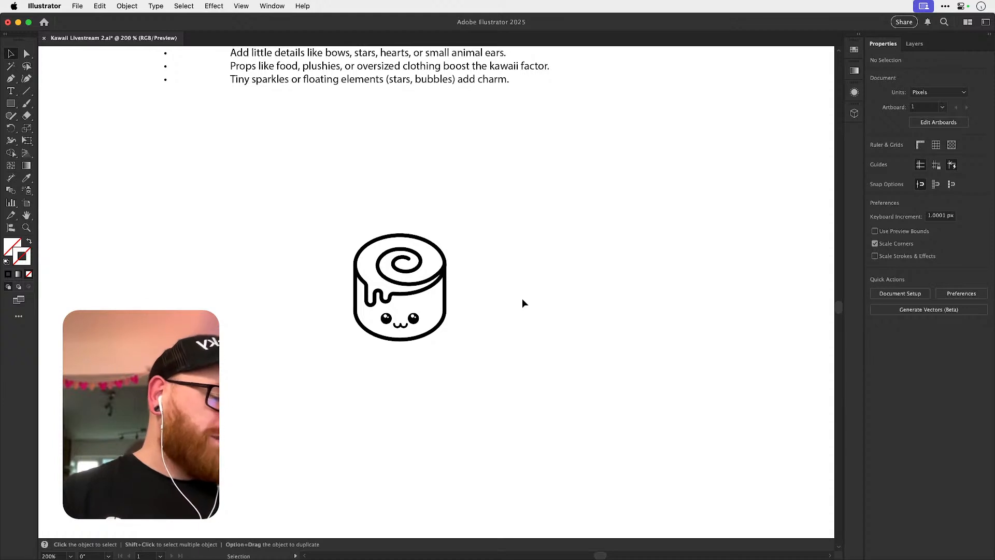
drag(397, 295, 515, 330)
click(507, 335)
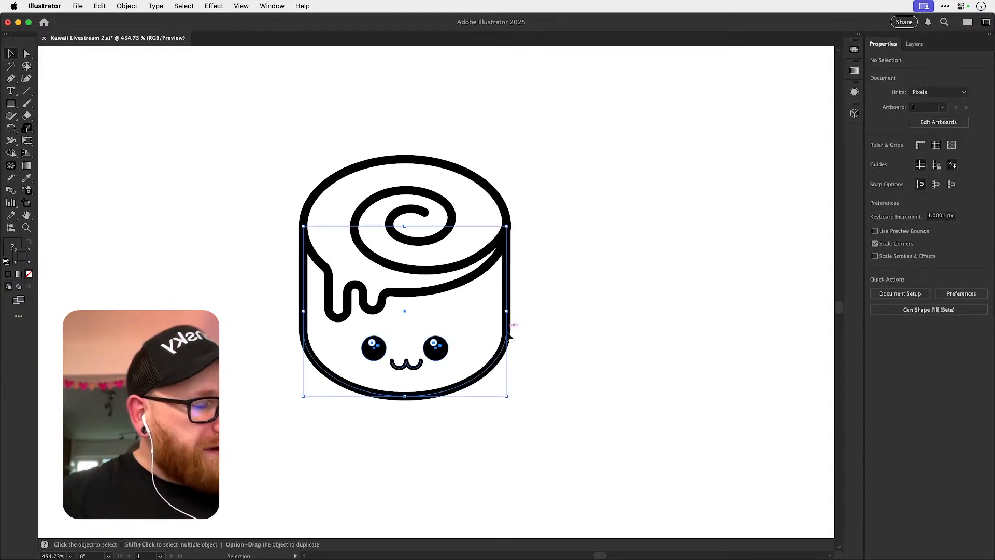
click(438, 353)
drag(415, 350, 475, 321)
key(super+z)
drag(621, 145, 200, 267)
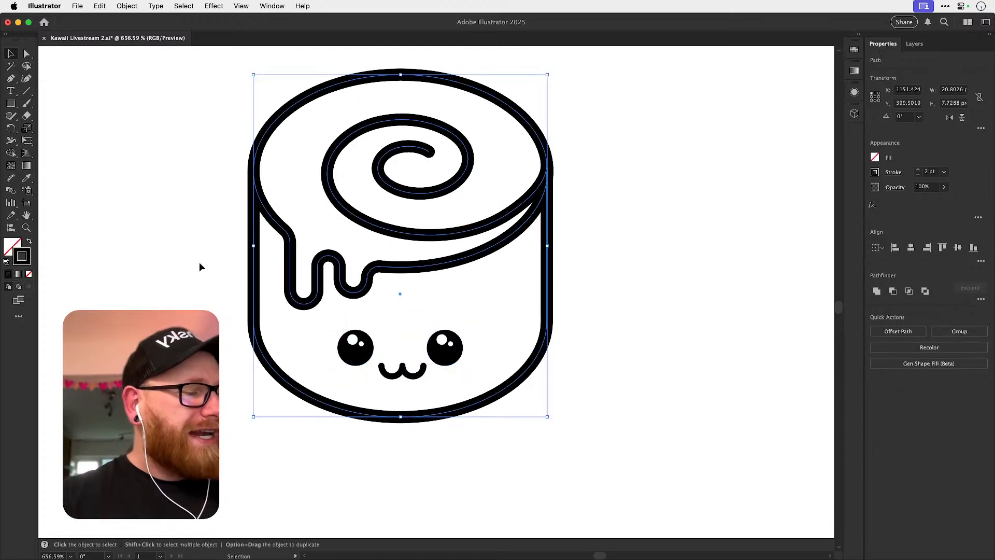
drag(549, 73, 535, 89)
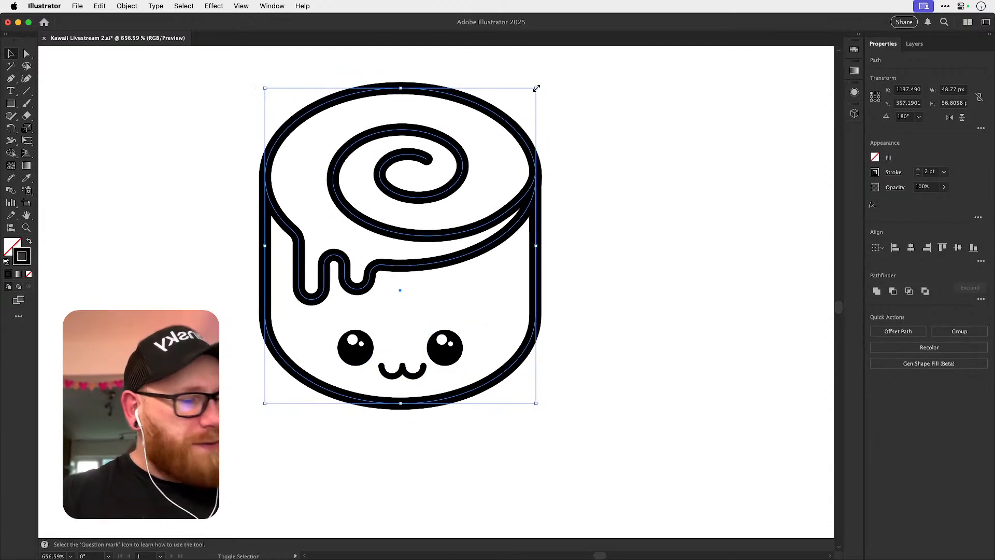
Match the cinnamon roll's outline to the lemon's 1 pt black stroke with the Eyedropper, keeping the roll without a fill.
key(super+minus)
key(super+minus)
key(super+minus)
key(super+minus)
key(super+minus)
key(super+minus)
key(super+minus)
key(super+minus)
key(z)
drag(185, 253, 329, 269)
scroll(311, 272, up, 5)
key(i)
click(244, 171)
scroll(249, 168, right, 10)
scroll(249, 167, down, 3)
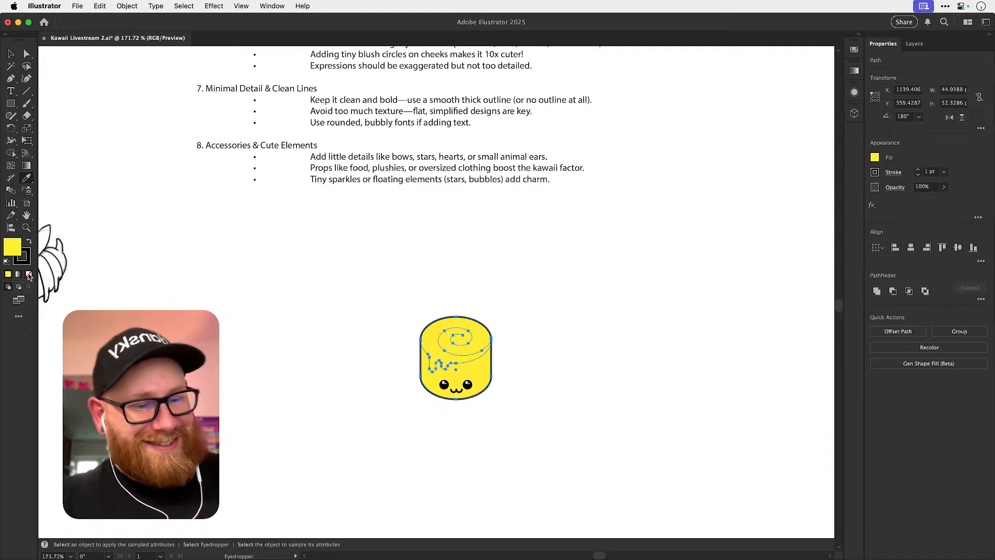
key(super+z)
key(v)
click(558, 337)
Move the cinnamon roll's mouth slightly lower beneath its eyes.
key(space)
drag(554, 385, 700, 446)
drag(364, 320, 274, 328)
drag(535, 271, 370, 151)
key(super+space)
drag(362, 323, 492, 335)
drag(387, 347, 351, 359)
shift+click(404, 378)
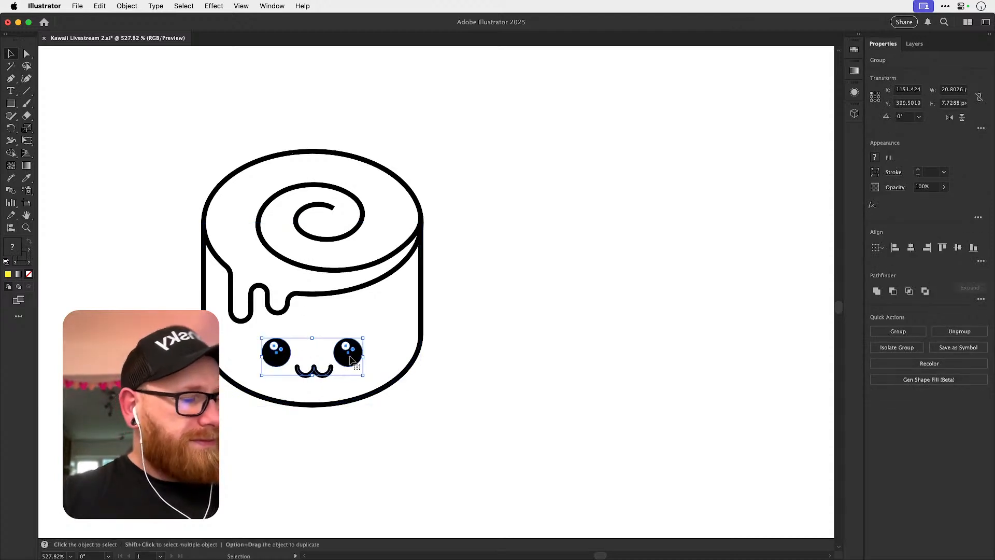
click(399, 406)
click(354, 362)
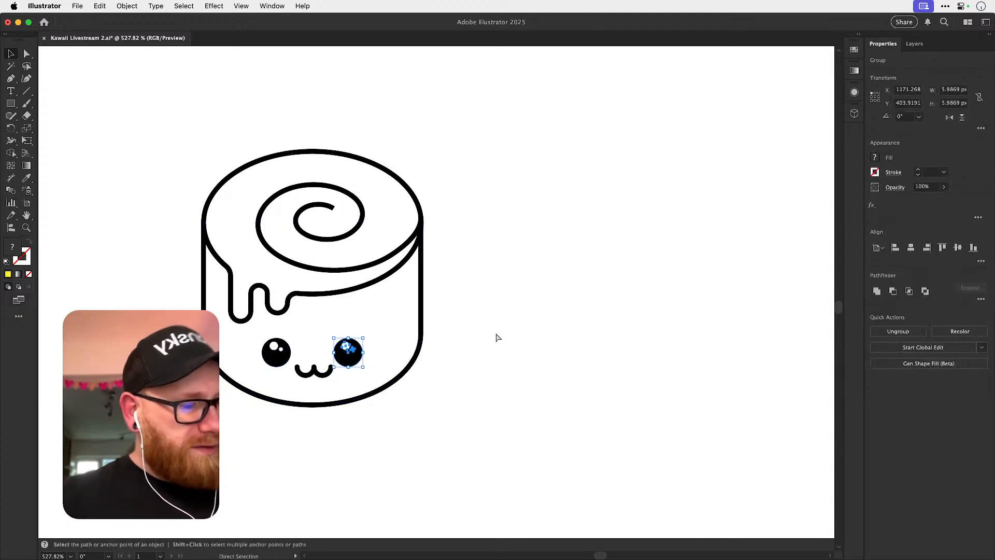
click(499, 310)
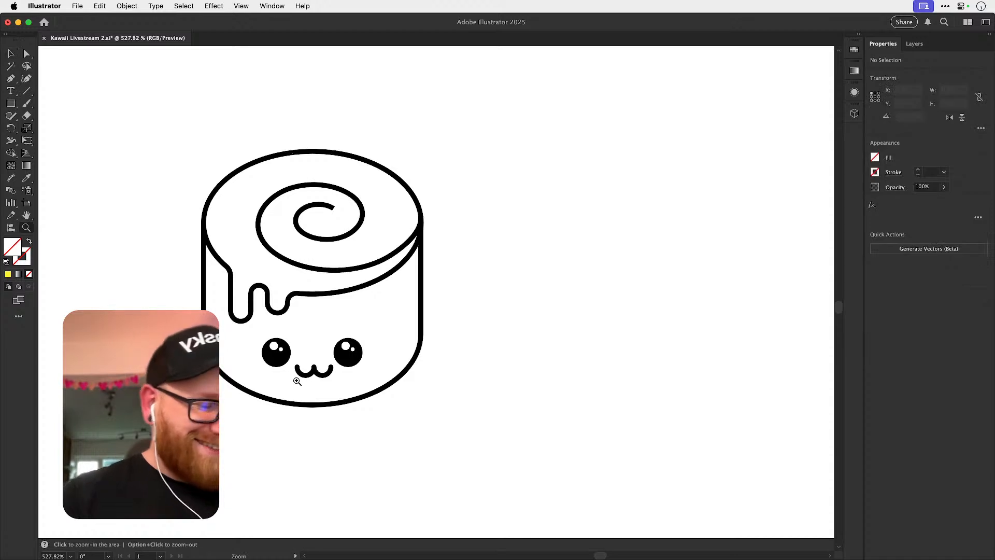
scroll(293, 378, up, 3)
click(354, 372)
key(a)
click(571, 303)
key(super+minus)
key(super+minus)
key(super+minus)
key(v)
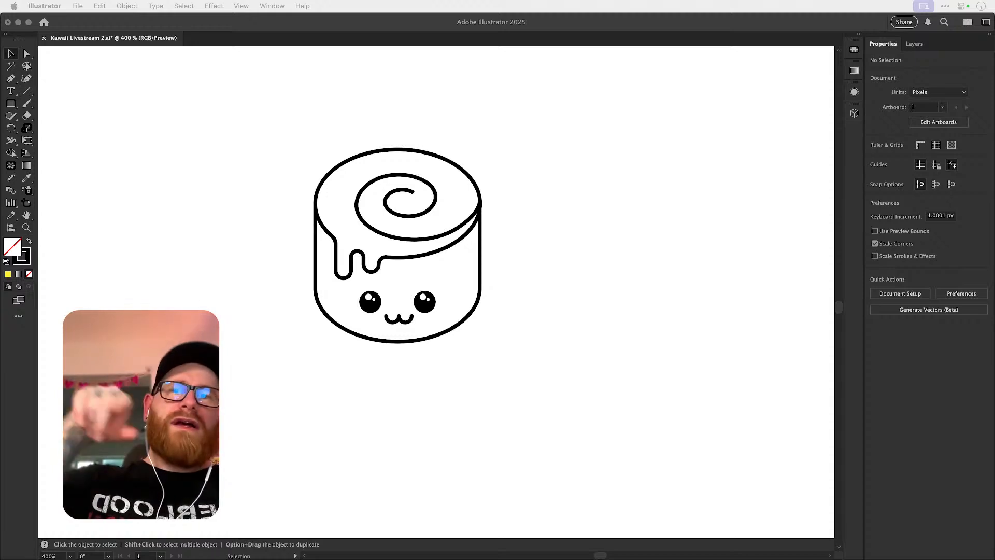
Draw a small unfilled circle with the Ellipse tool in the empty space beside the cinnamon roll.
click(586, 303)
drag(394, 317, 428, 310)
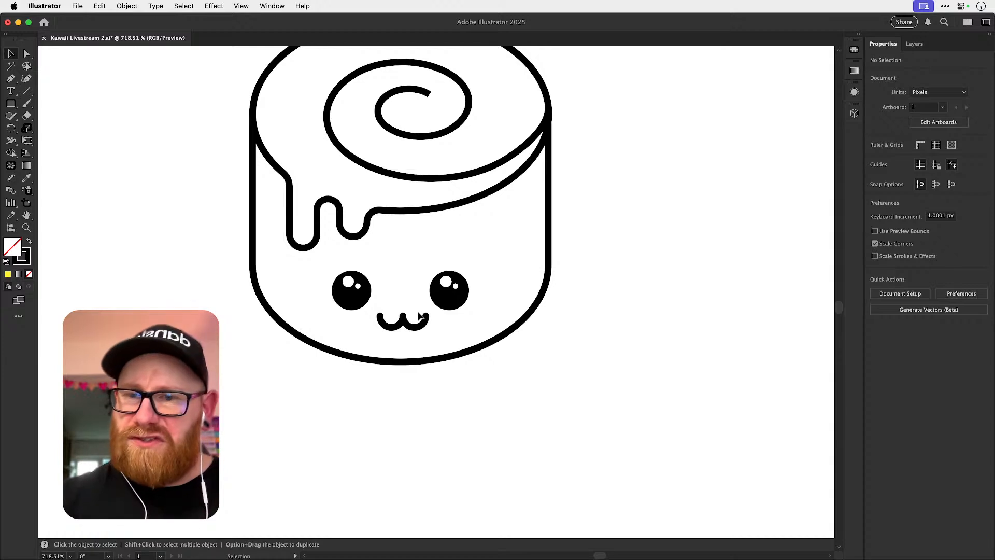
click(11, 104)
drag(11, 103, 52, 127)
drag(114, 205, 167, 248)
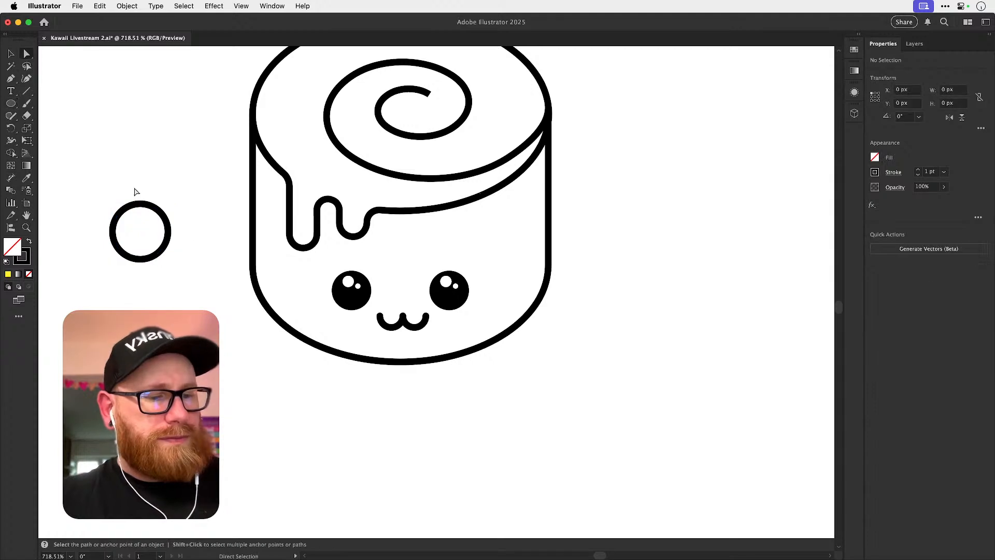
Delete the circle's top anchor point to leave an open U-shaped half circle.
key(v)
key(Delete)
key(a)
key(super+z)
click(141, 205)
key(Delete)
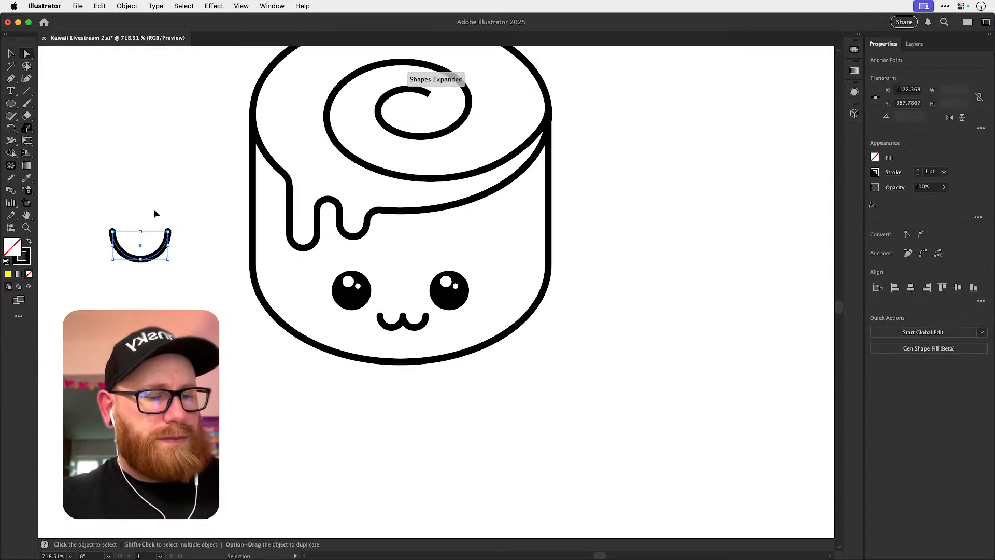
click(153, 209)
key(v)
Make an enlarged copy of the half circle about 28 px wide, and place short vertical lines across either side of its lowest point.
drag(211, 333, 274, 305)
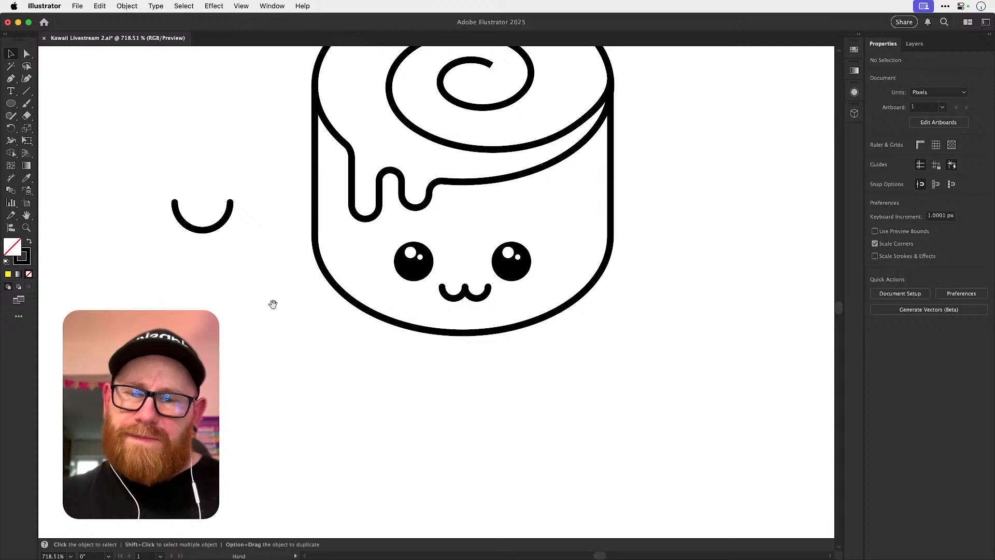
drag(224, 227, 291, 257)
click(28, 92)
drag(217, 354, 222, 382)
key(v)
key(shift+Left)
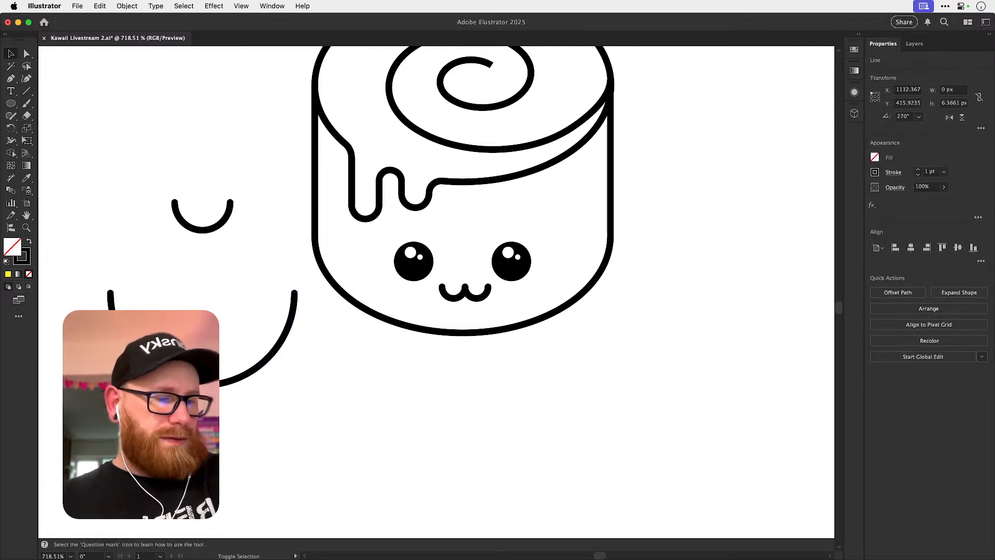
key(shift+Left)
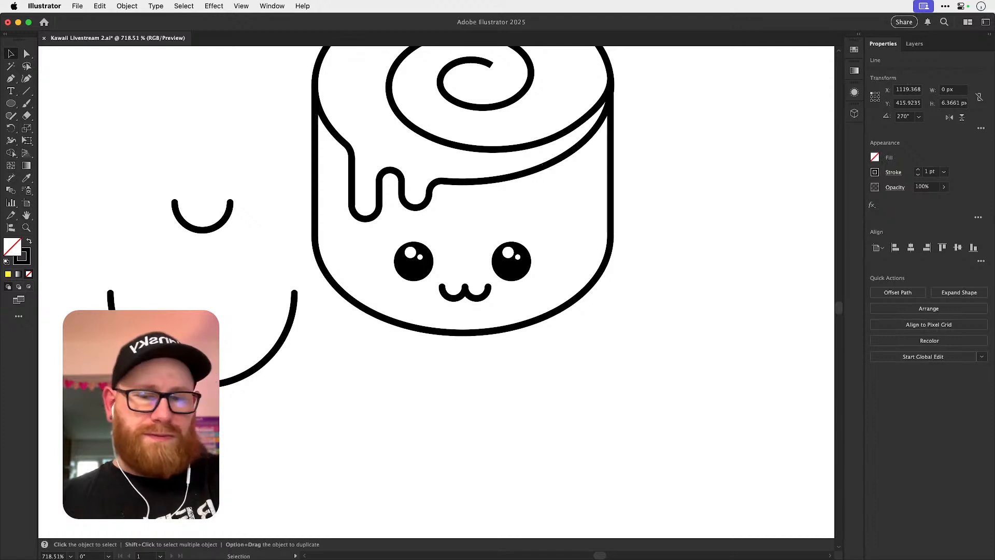
key(Right)
key(Right)
click(300, 424)
Trim the large half circle with Shape Builder to the shallow arc between the vertical lines, and remove the lines.
scroll(299, 427, up, 5)
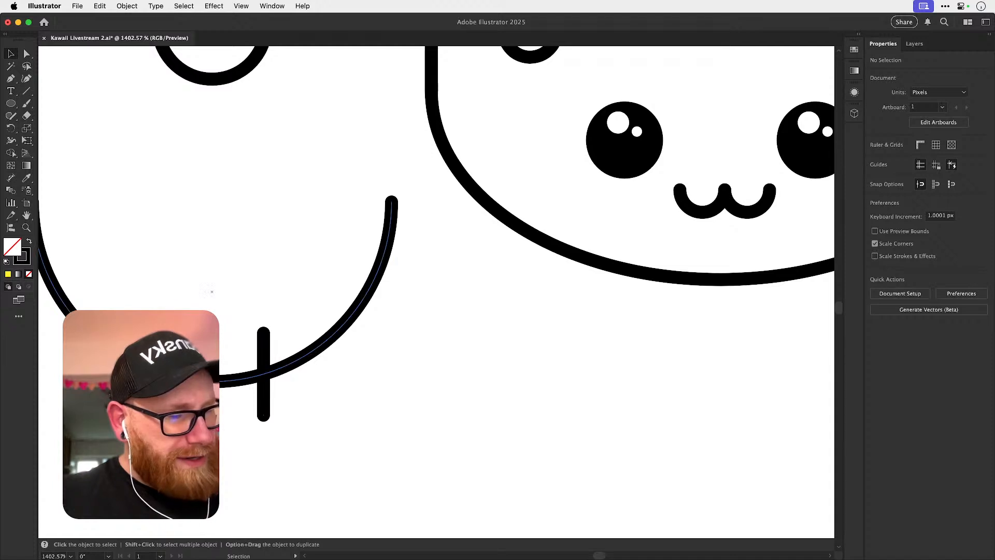
scroll(340, 337, left, 2)
scroll(340, 337, up, 1)
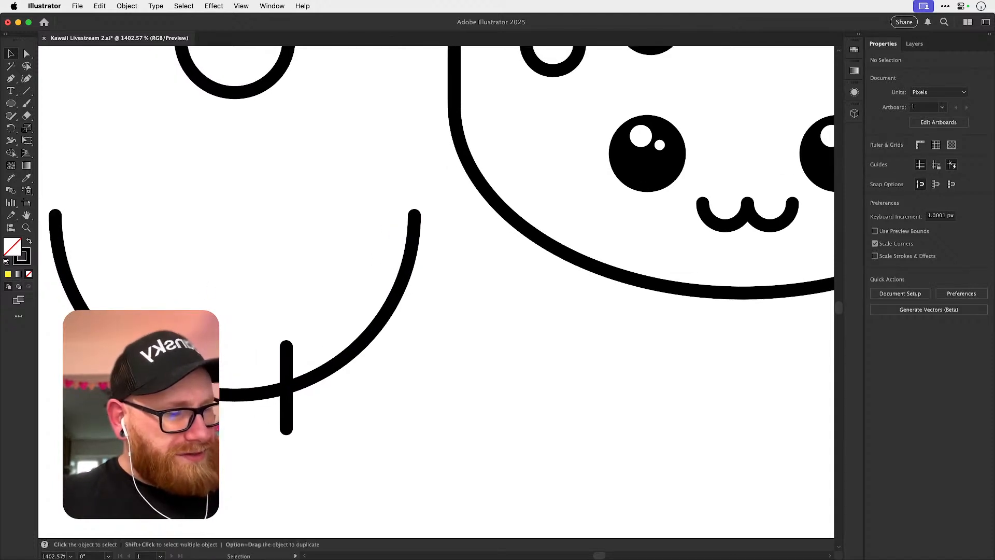
click(340, 340)
key(shift+m)
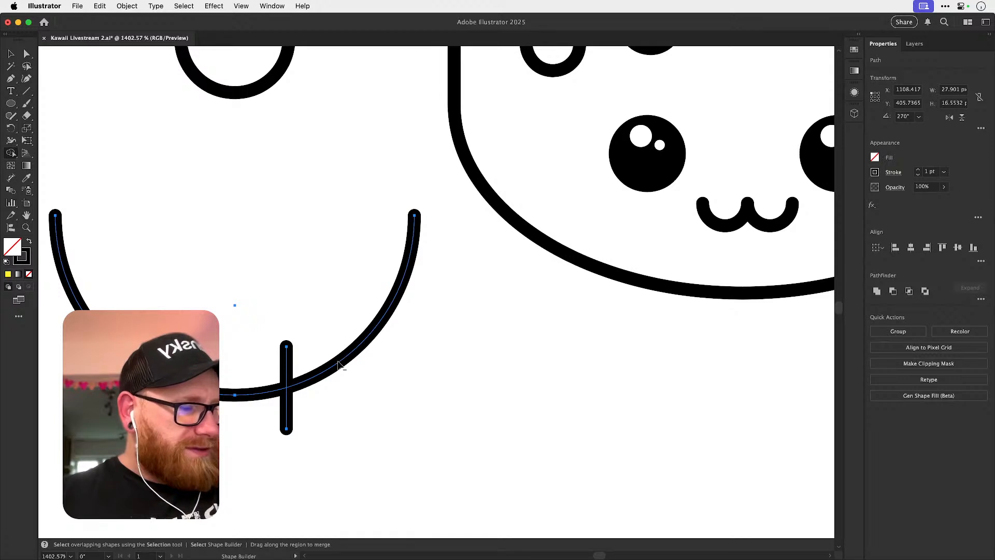
alt+click(340, 357)
alt+click(123, 357)
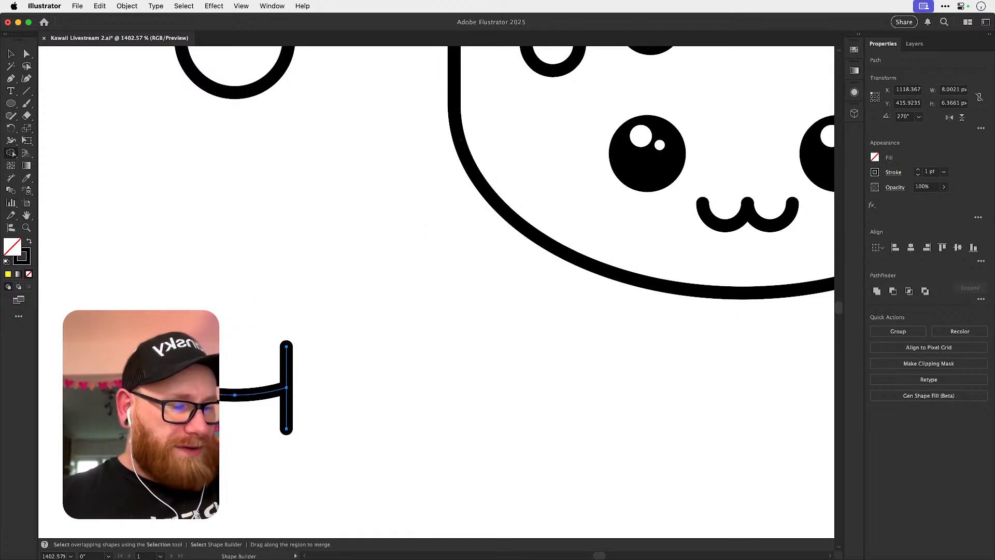
alt+click(287, 363)
alt+click(287, 401)
key(v)
click(340, 374)
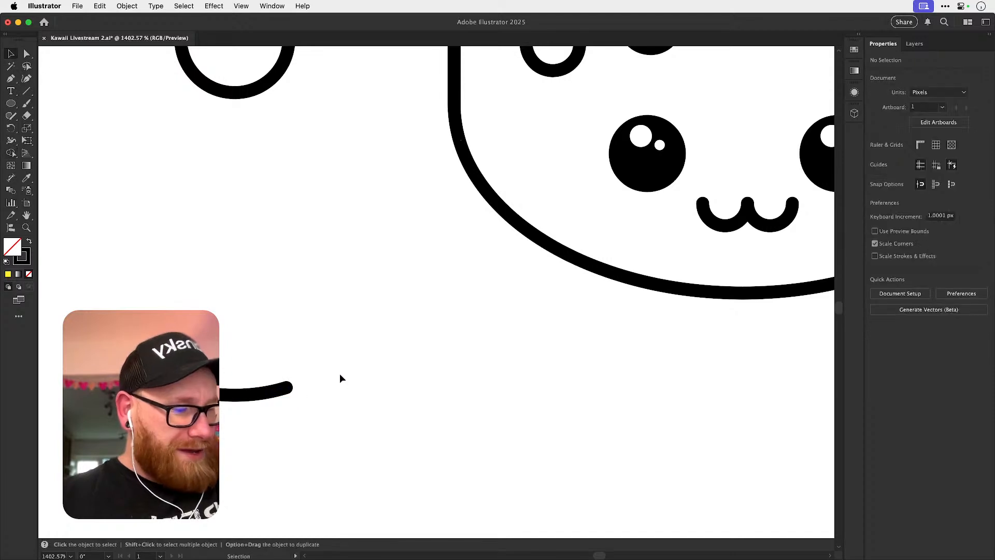
drag(273, 389, 308, 368)
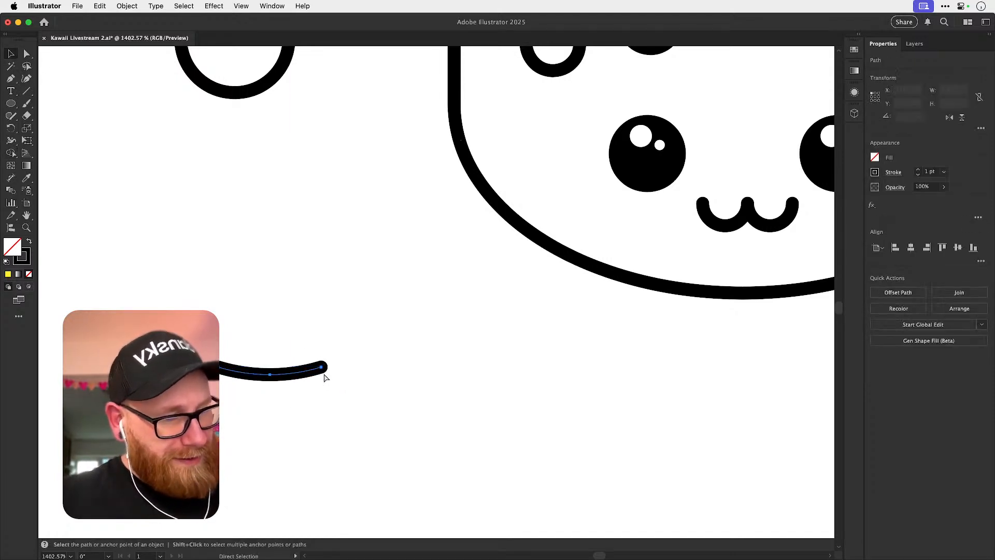
key(super+z)
key(s)
mouse_move(375, 437)
mouse_down()
mouse_move(359, 414)
mouse_move(351, 444)
mouse_move(391, 478)
mouse_move(300, 497)
mouse_move(351, 424)
mouse_move(321, 256)
mouse_move(329, 468)
mouse_up()
key(v)
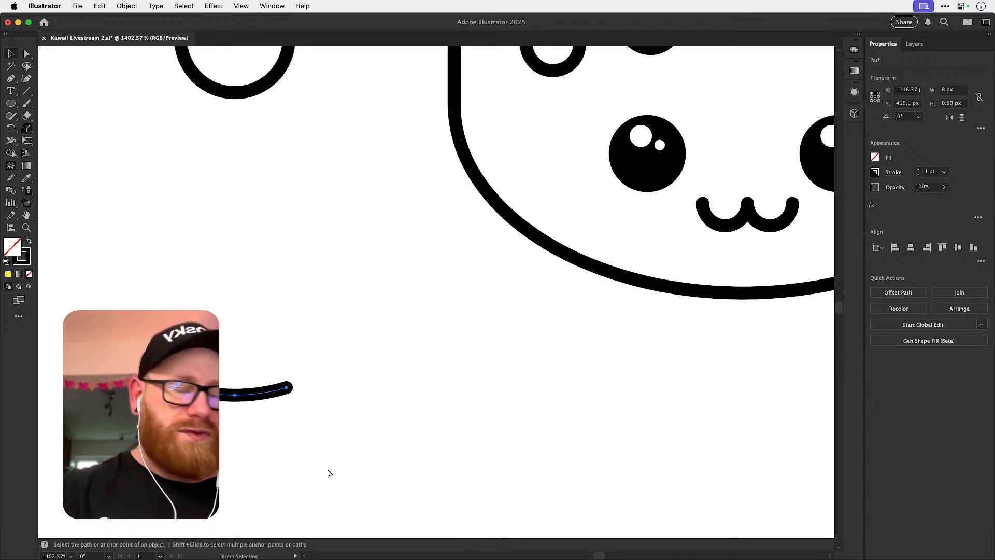
Move the shallow arc up so it sits directly beneath the small U-shaped half circle.
key(super+minus)
key(super+minus)
key(super+minus)
click(455, 363)
drag(445, 376, 241, 464)
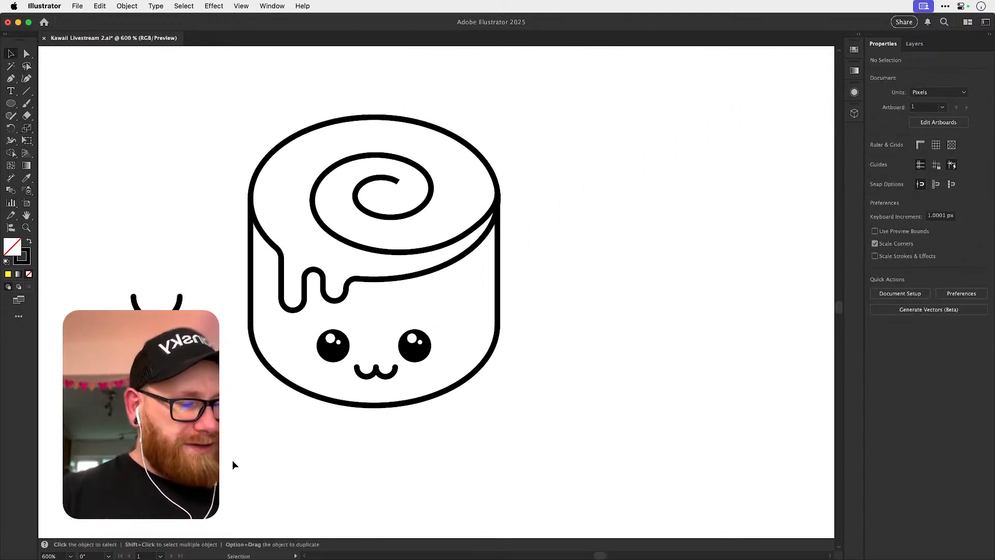
drag(124, 474, 216, 415)
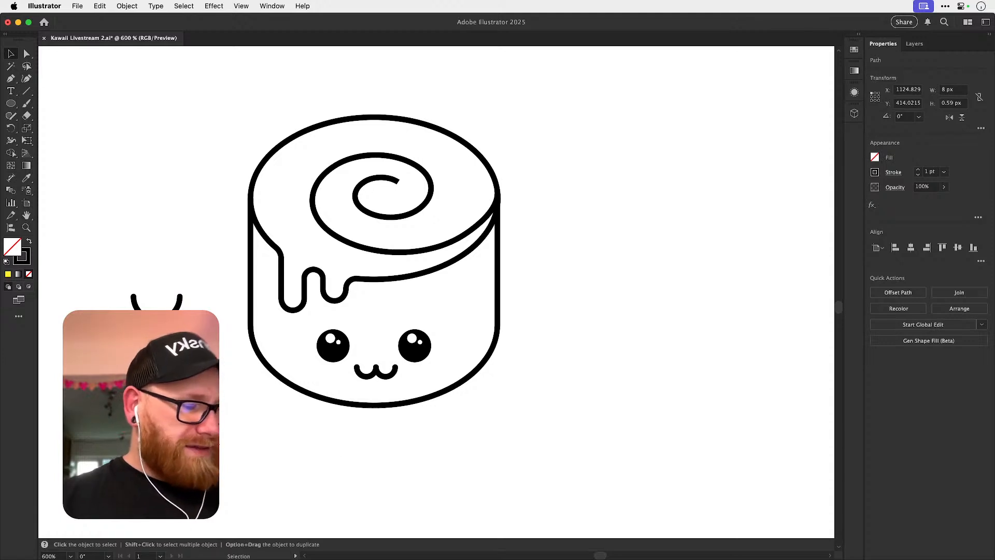
click(203, 446)
click(200, 440)
click(625, 277)
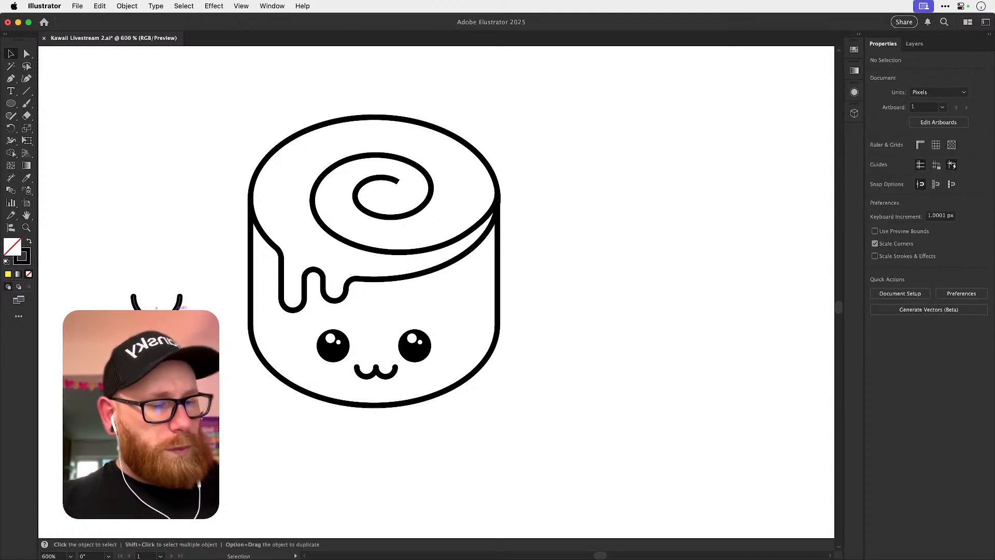
click(366, 376)
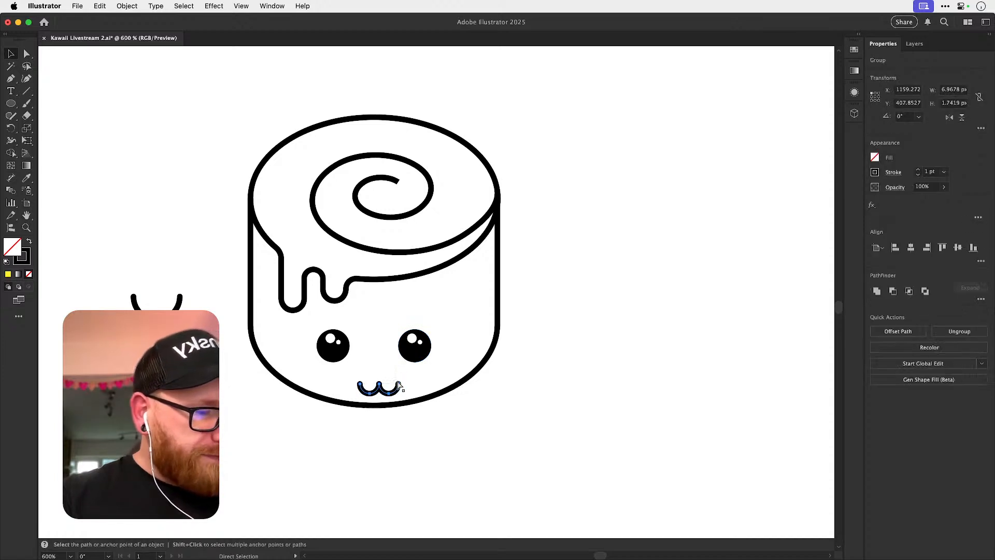
click(616, 239)
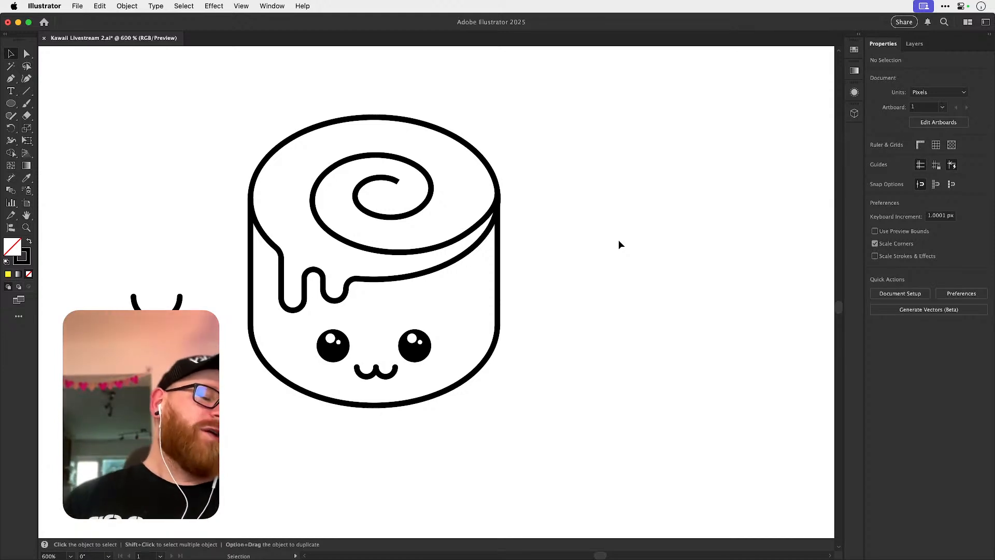
Give the cinnamon roll's spiral stroke a round cap, leaving the spiral in its original position.
drag(394, 179, 405, 183)
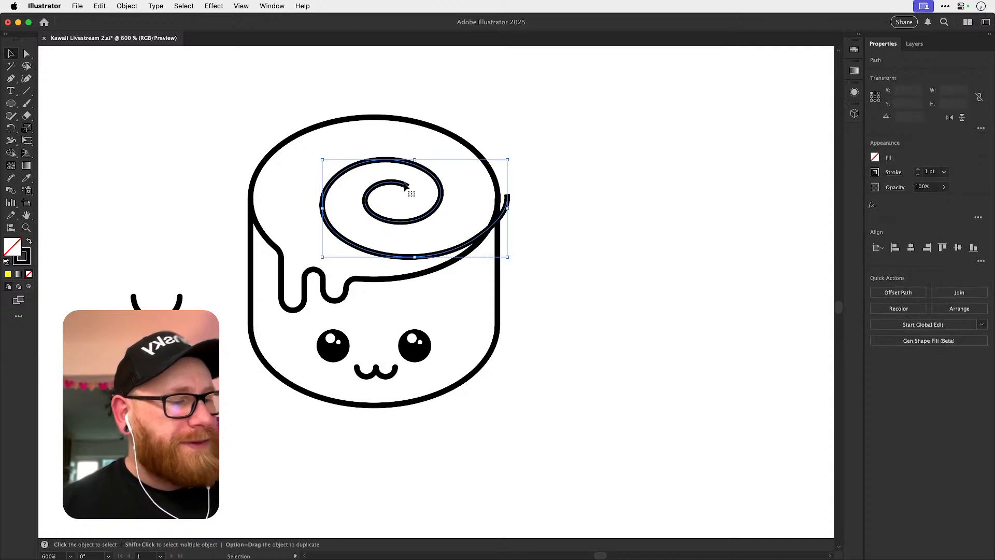
key(super+z)
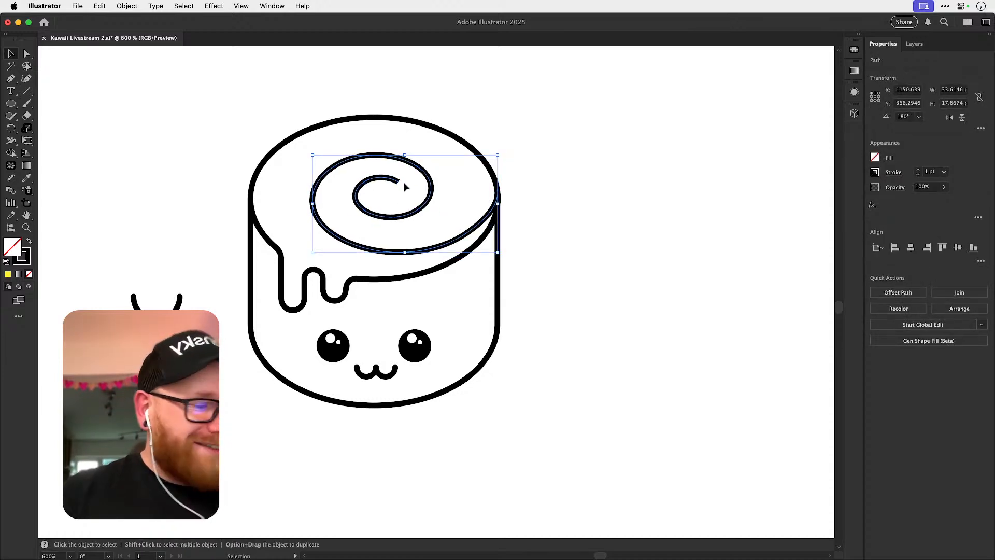
click(893, 172)
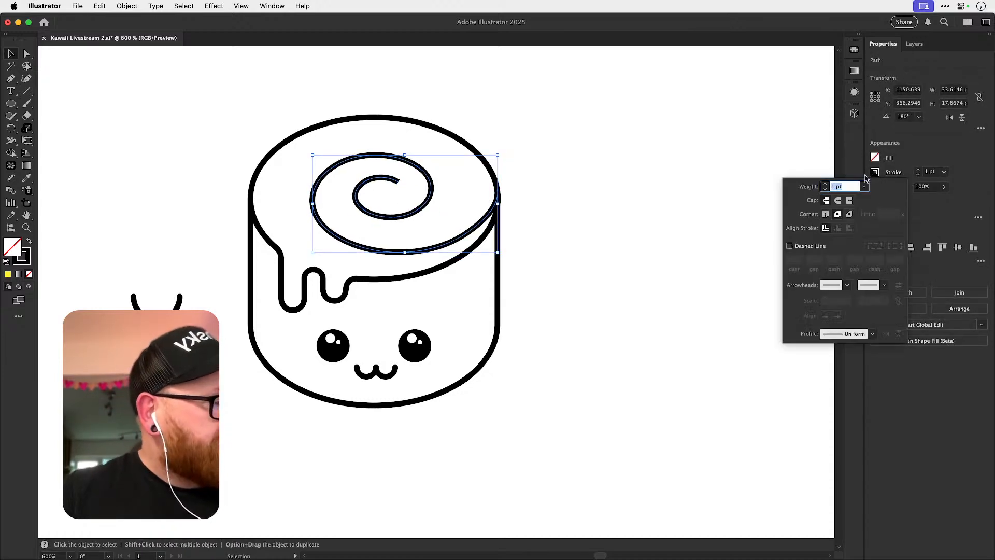
click(839, 201)
click(648, 257)
click(654, 258)
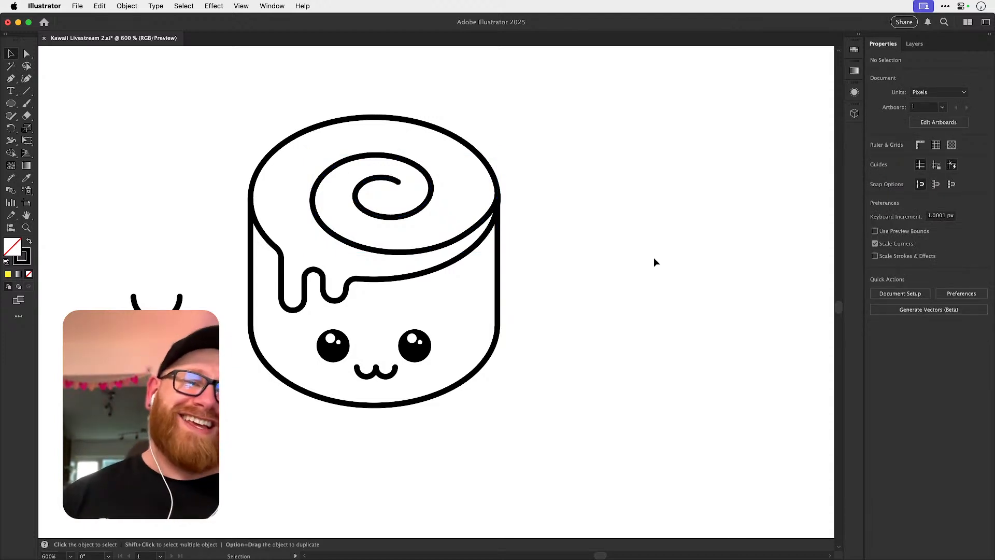
key(super+minus)
key(super+minus)
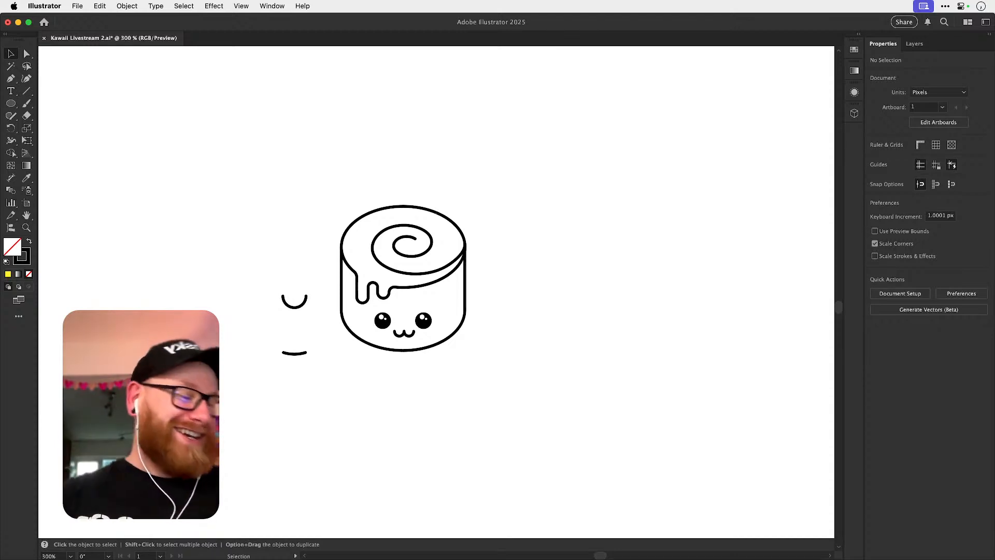
scroll(551, 207, right, 3)
scroll(551, 207, up, 2)
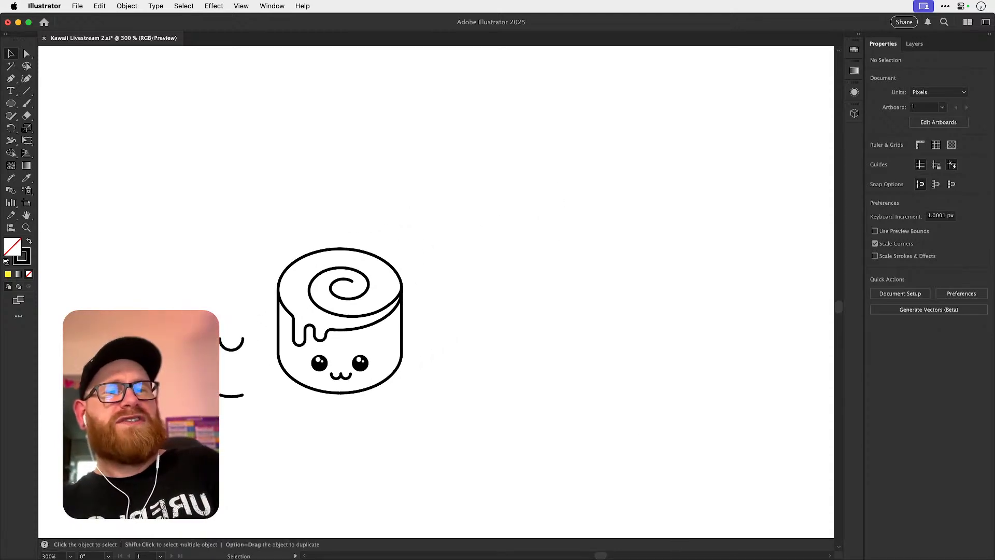
click(519, 220)
Start a text list in the empty space to the right of the cinnamon roll with the entry "Sock".
key(z)
scroll(451, 220, right, 2)
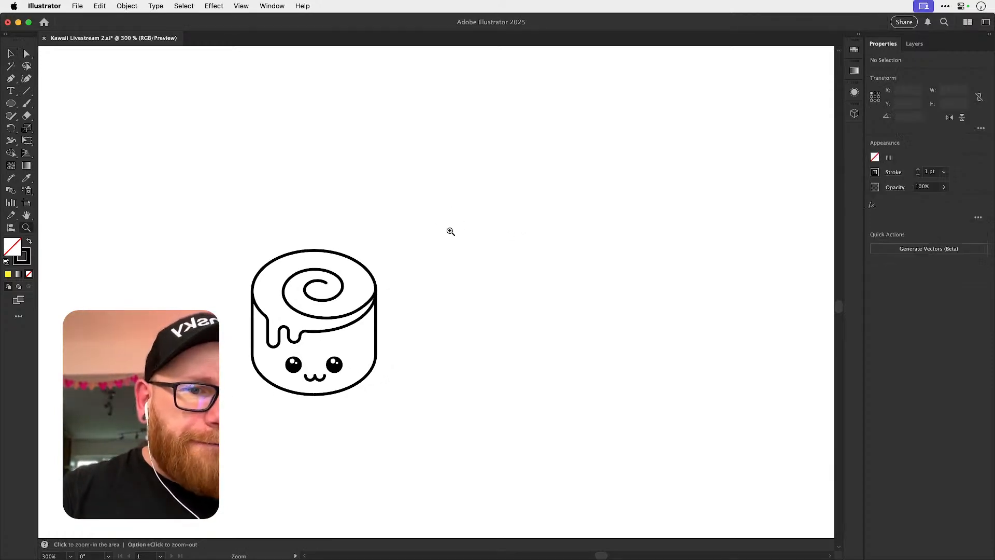
drag(452, 231, 506, 240)
key(v)
key(space)
mouse_move(453, 260)
mouse_down()
mouse_move(503, 209)
mouse_move(484, 215)
mouse_up()
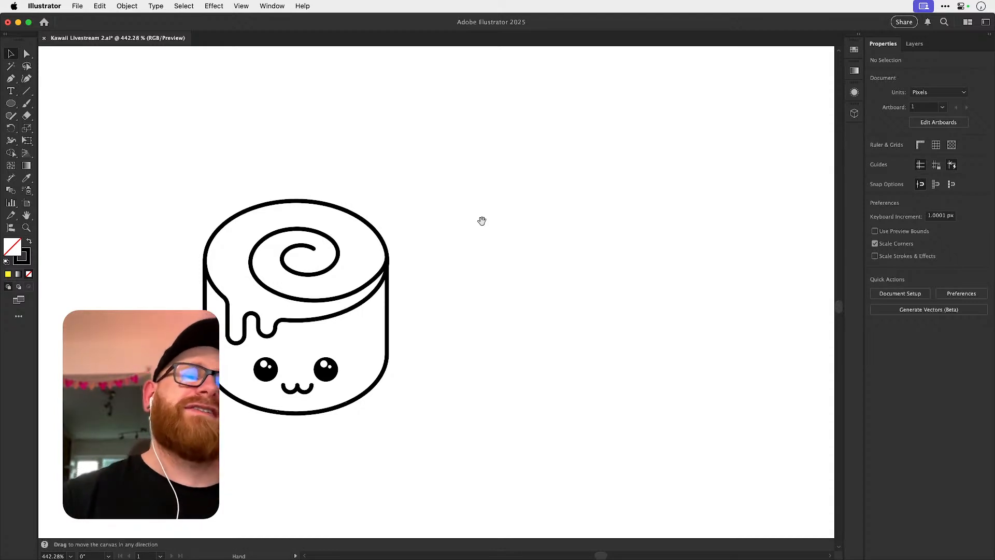
key(t)
click(536, 149)
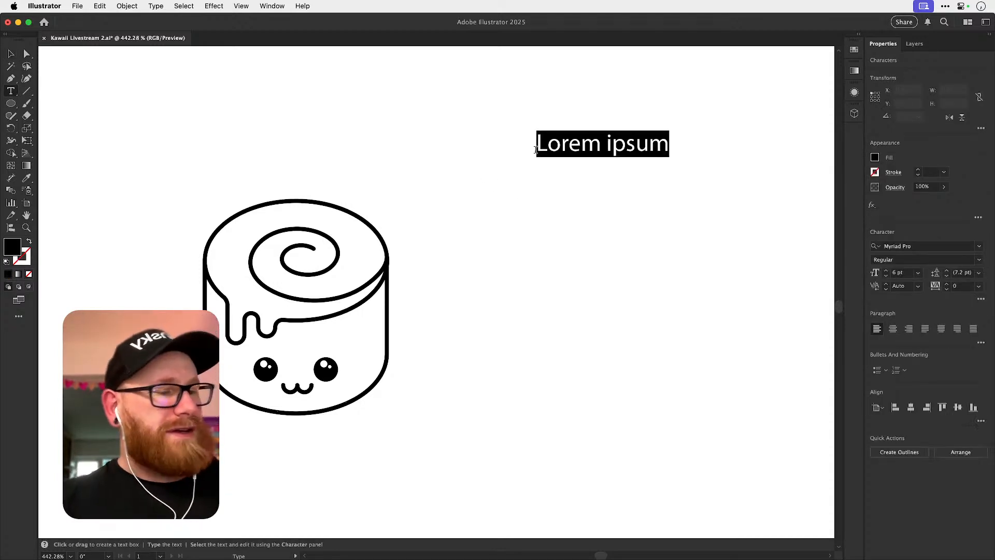
text(Sti)
key(BackSpace)
key(BackSpace)
text(ock)
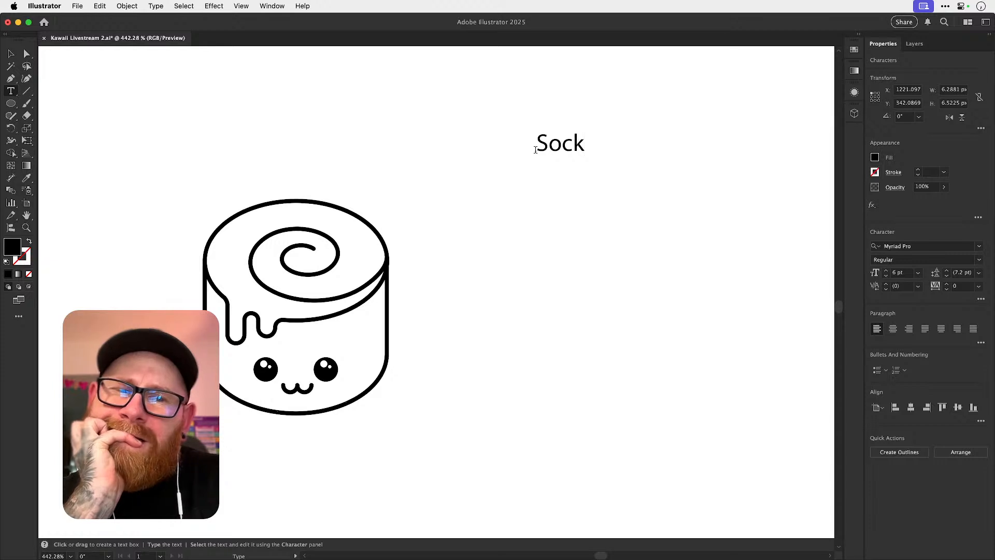
Add "Lava Lamp" and "Can of Tuna" as new lines below "Sock".
key(Return)
text(Lava Lamp)
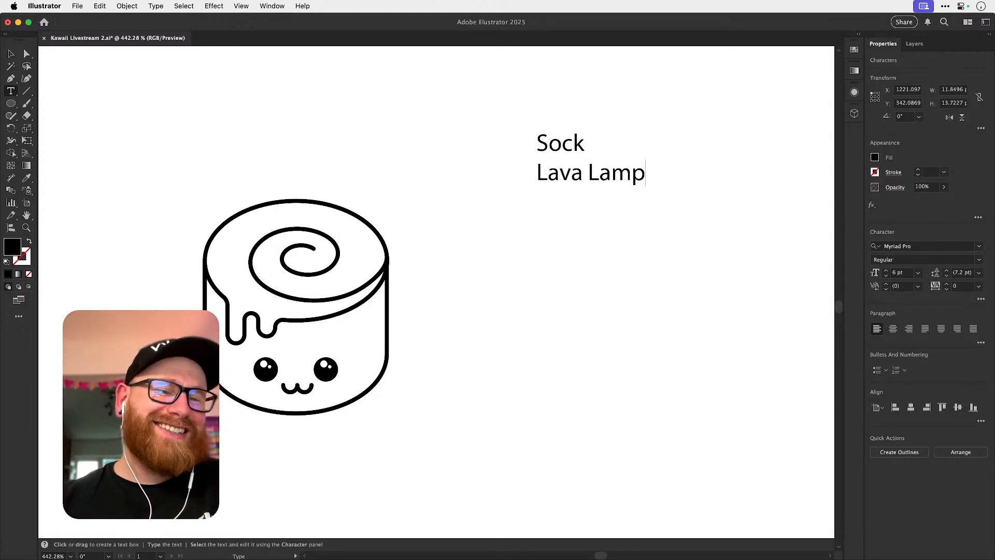
key(Return)
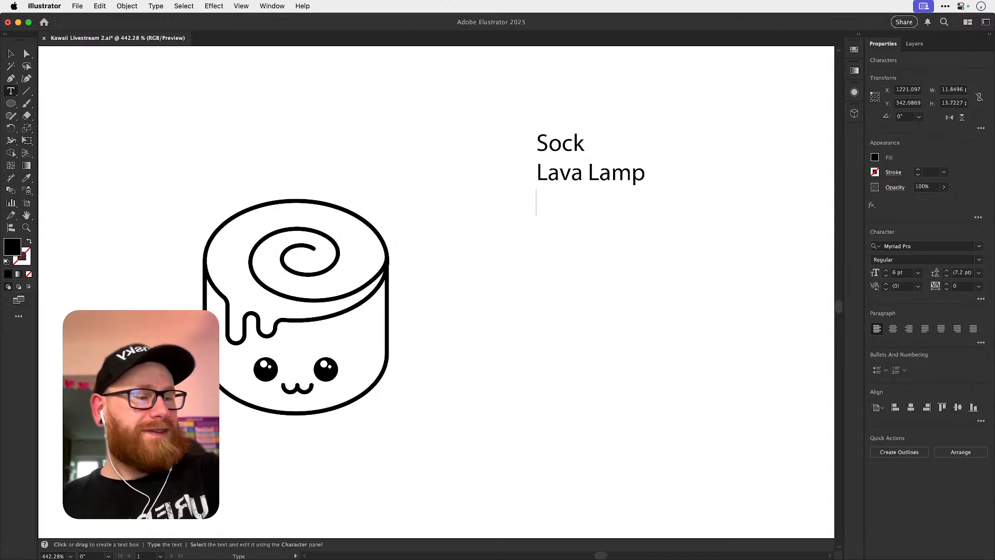
text(Canof)
key(BackSpace)
key(BackSpace)
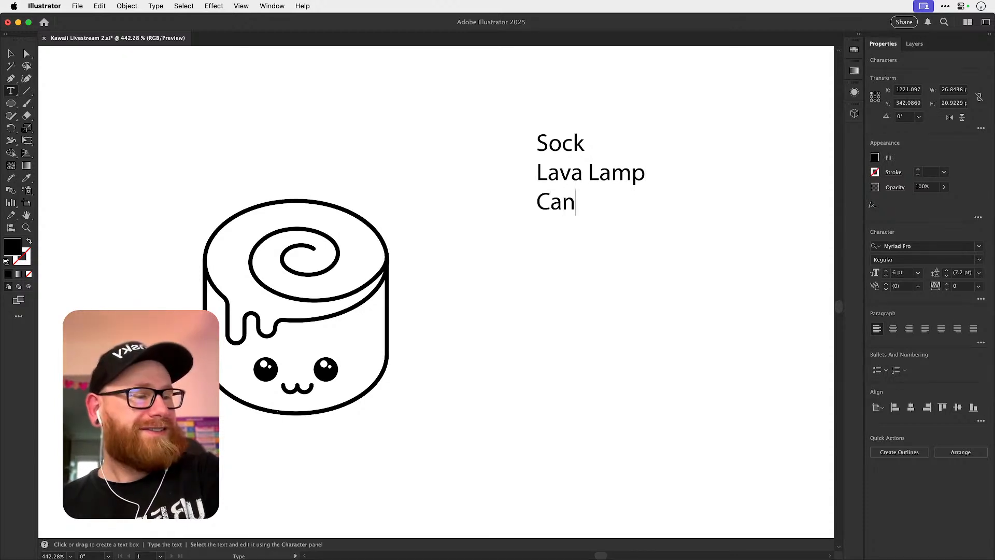
text(of Tuna)
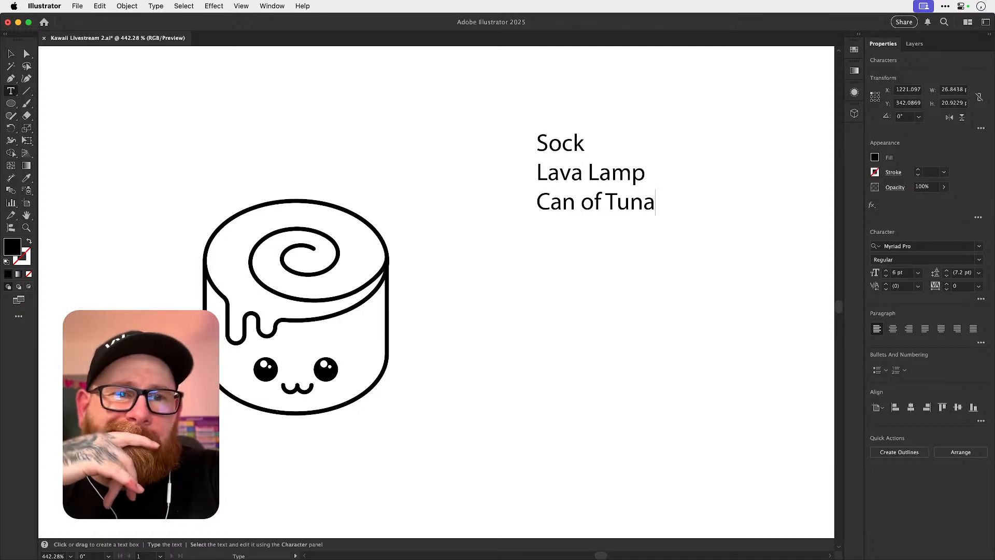
Continue the list with the lines "Teapot", "Bowl", "Coffee" and "Kitchen Scale", and finish editing the text.
text(Teapot)
key(Return)
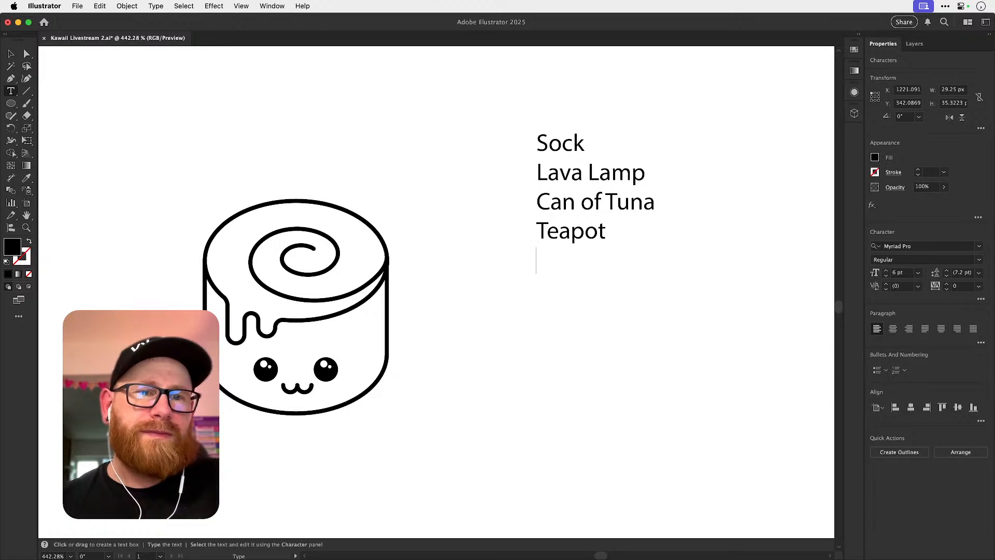
text(Bowl)
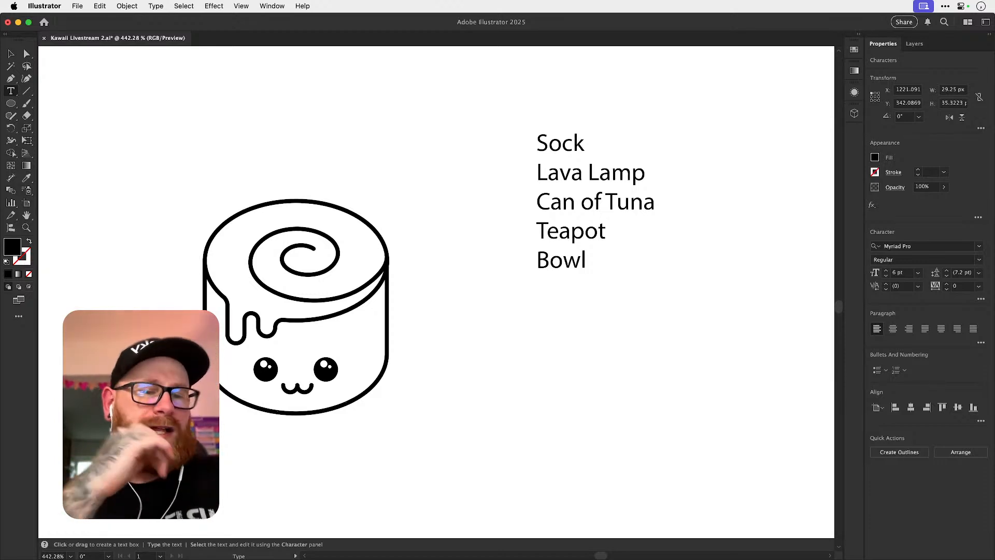
key(Return)
text(Coffee)
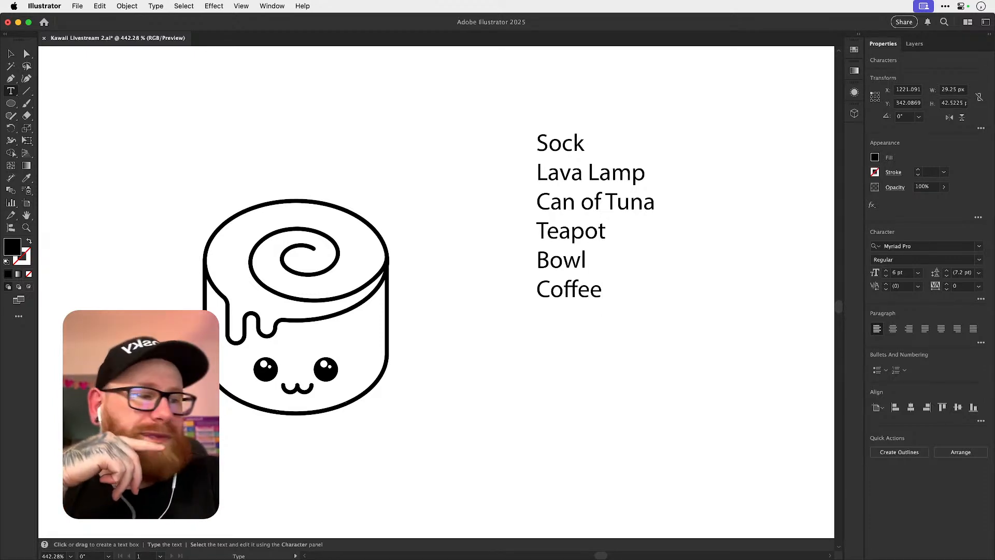
key(Return)
text(K)
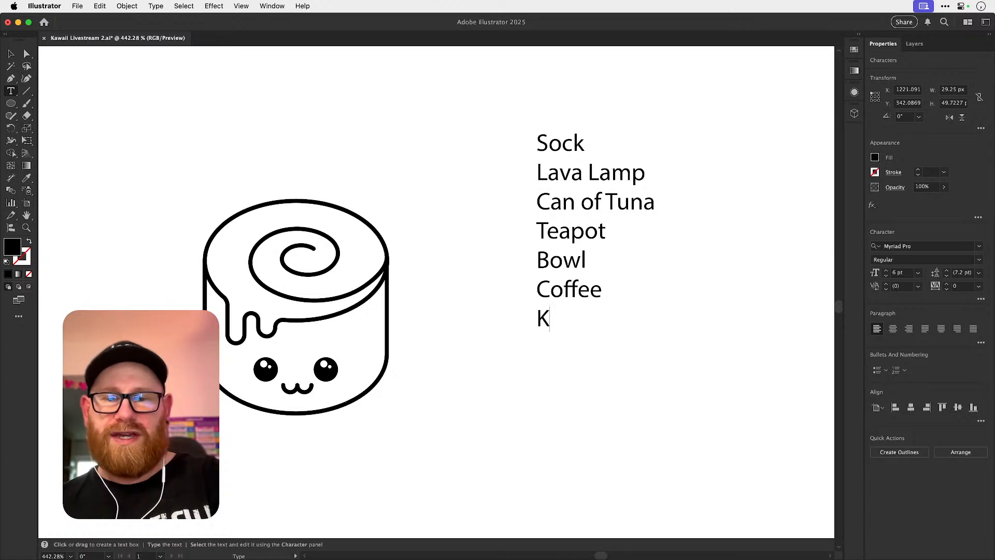
text(itchen Scale)
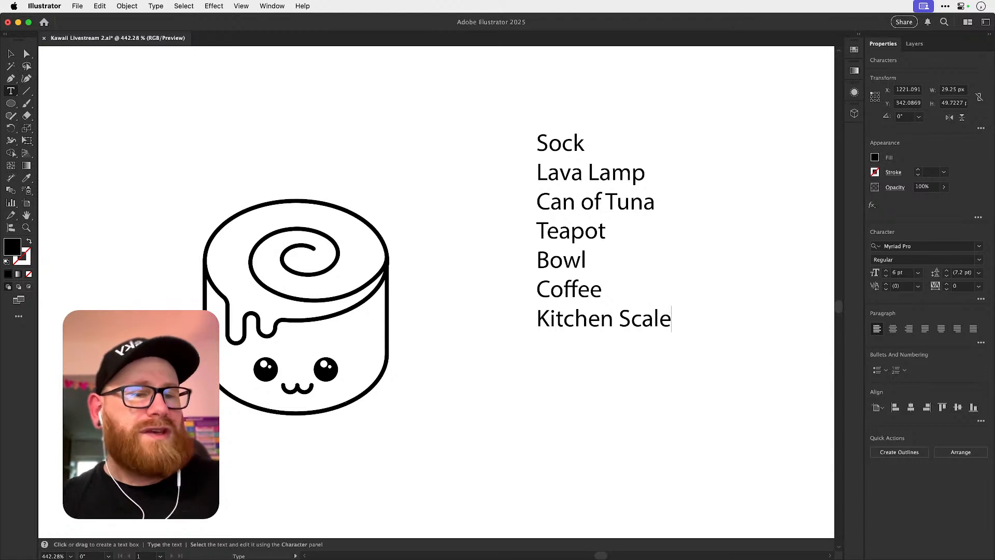
key(Escape)
click(200, 118)
Insert the entry "Soap" on its own line between "Sock" and "Lava Lamp", and deselect the text.
key(space)
drag(536, 303, 356, 322)
drag(451, 313, 386, 325)
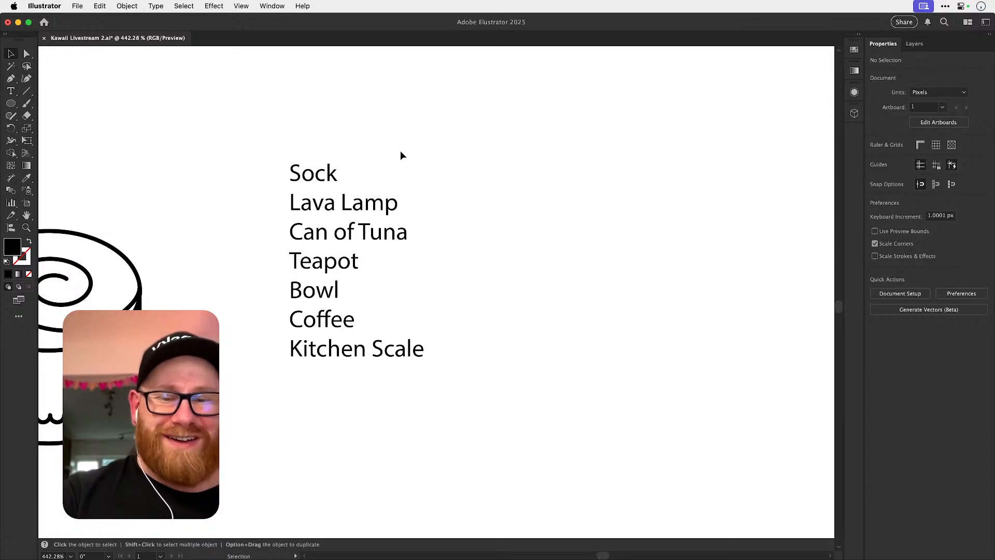
key(t)
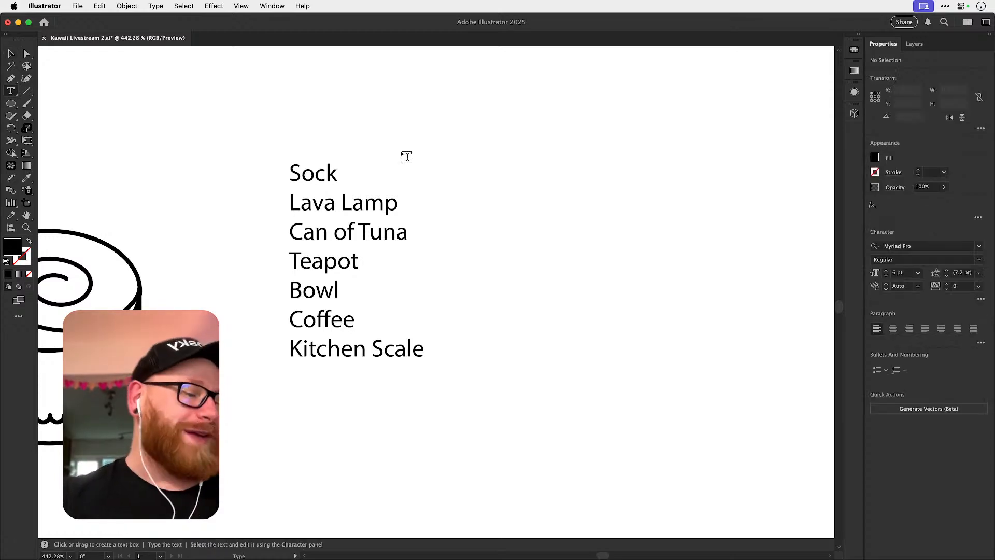
click(344, 173)
key(Return)
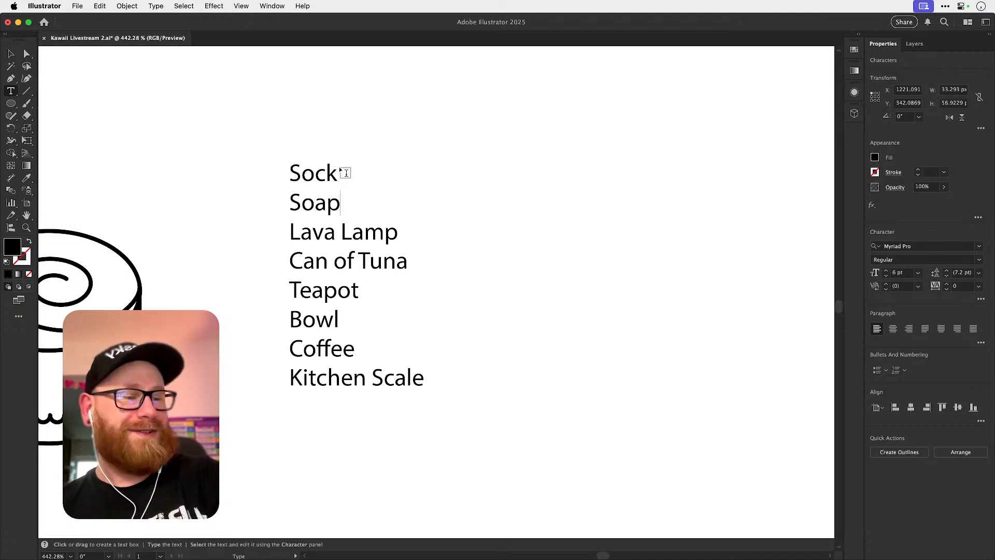
click(11, 54)
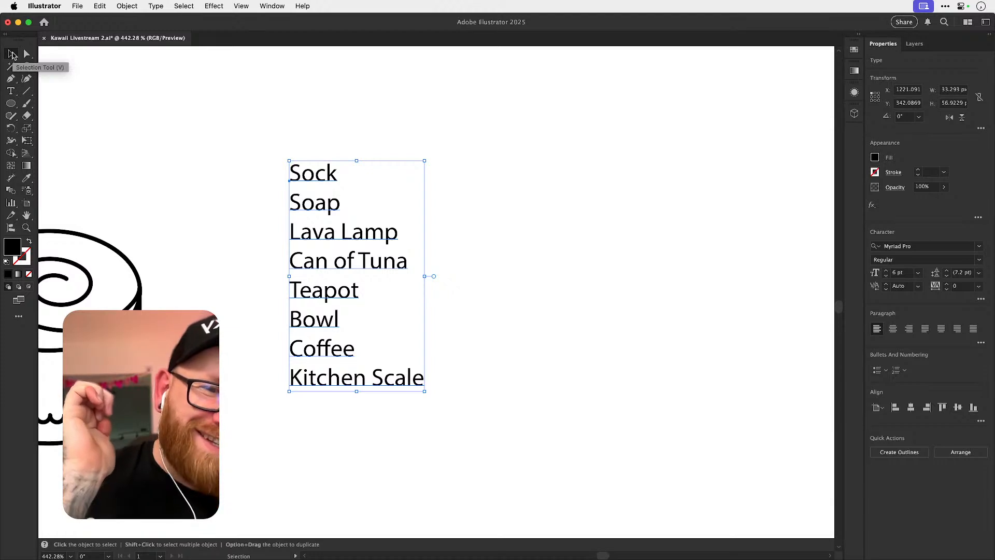
click(554, 310)
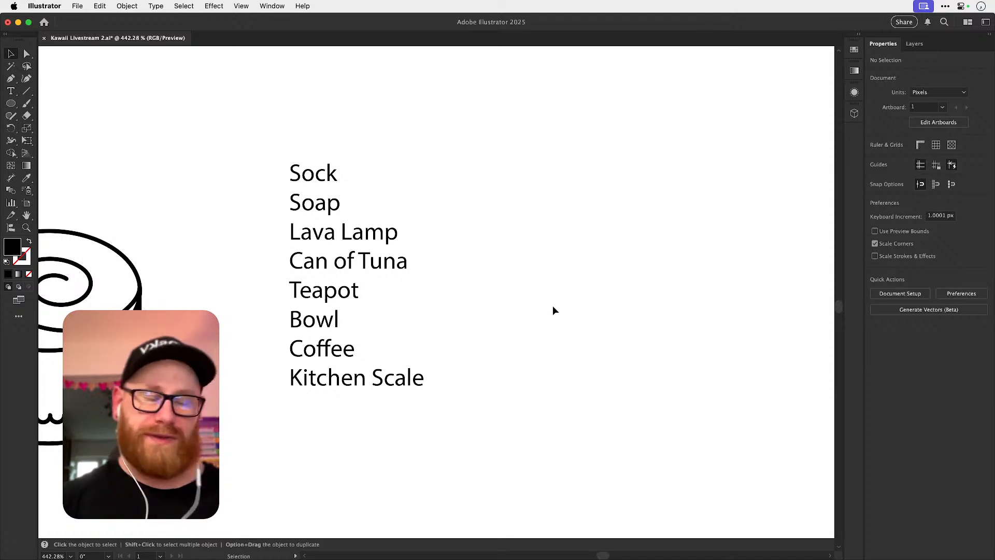
Move the two alternative smile shapes together up and farther away from the cinnamon roll.
scroll(552, 310, left, 10)
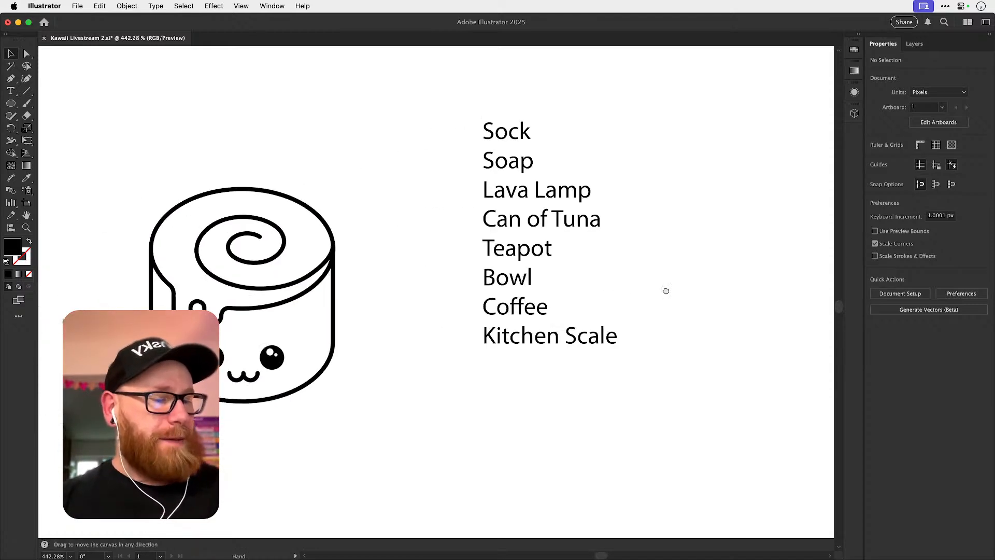
drag(151, 358, 219, 427)
drag(194, 363, 135, 279)
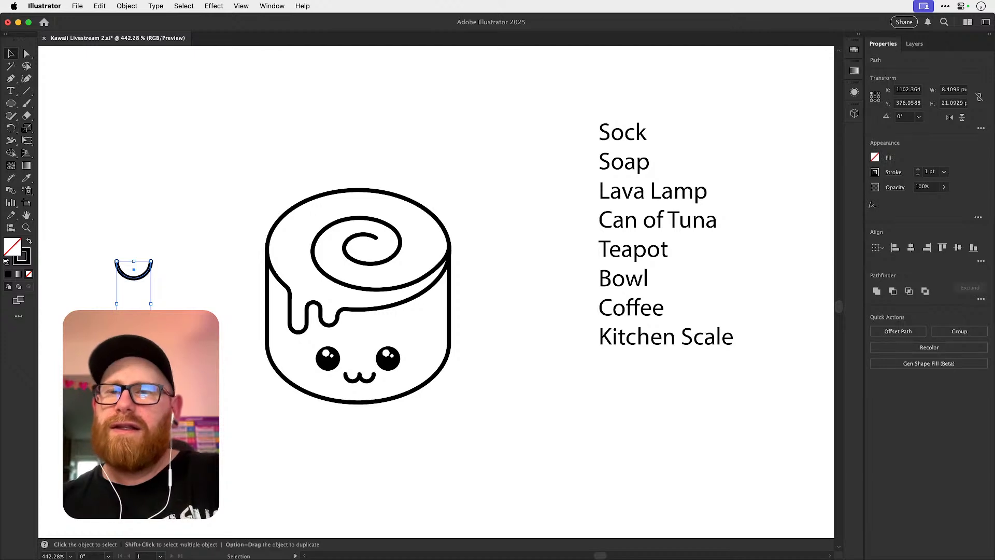
click(188, 222)
Place a copied pair of the cinnamon roll's eyes in the empty space above the smile shapes.
drag(332, 362, 356, 130)
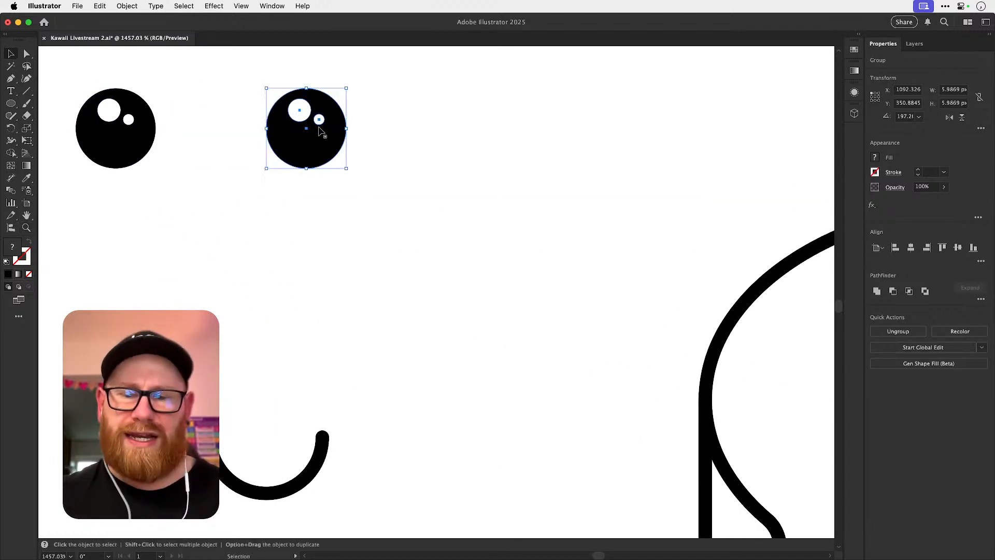
click(363, 131)
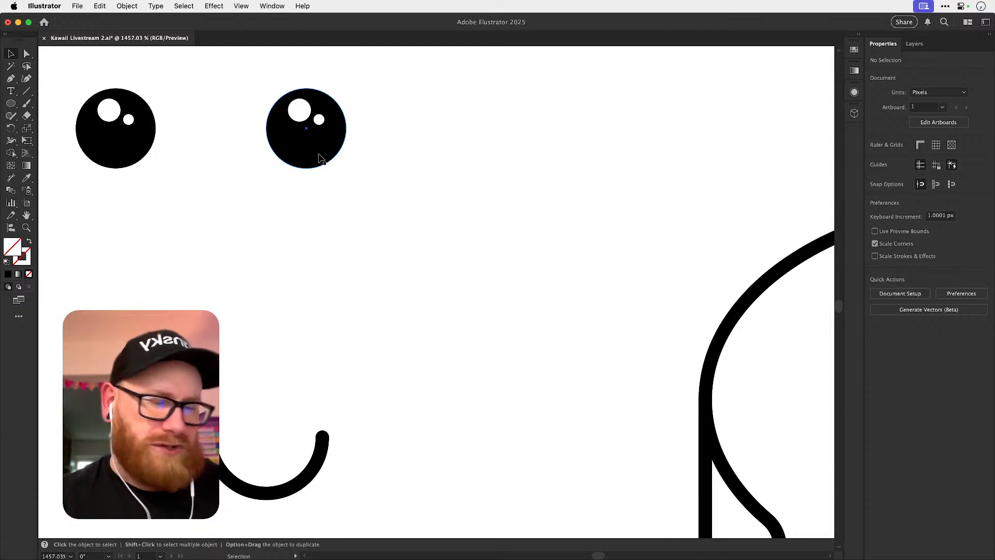
Move the small white highlight to the lower right of the second eye and nudge the large highlight slightly inward.
drag(315, 112, 381, 131)
drag(304, 117, 337, 161)
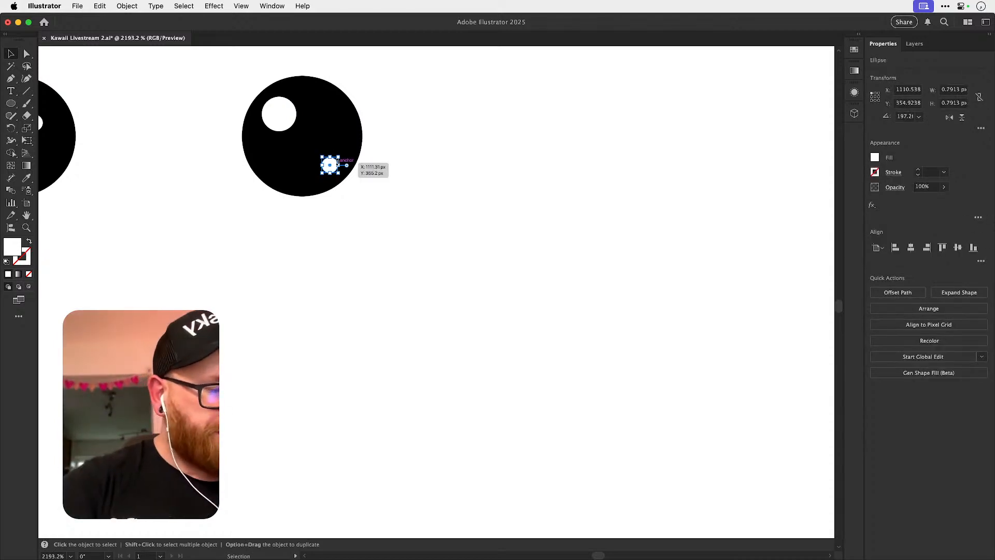
click(372, 150)
drag(302, 118, 467, 164)
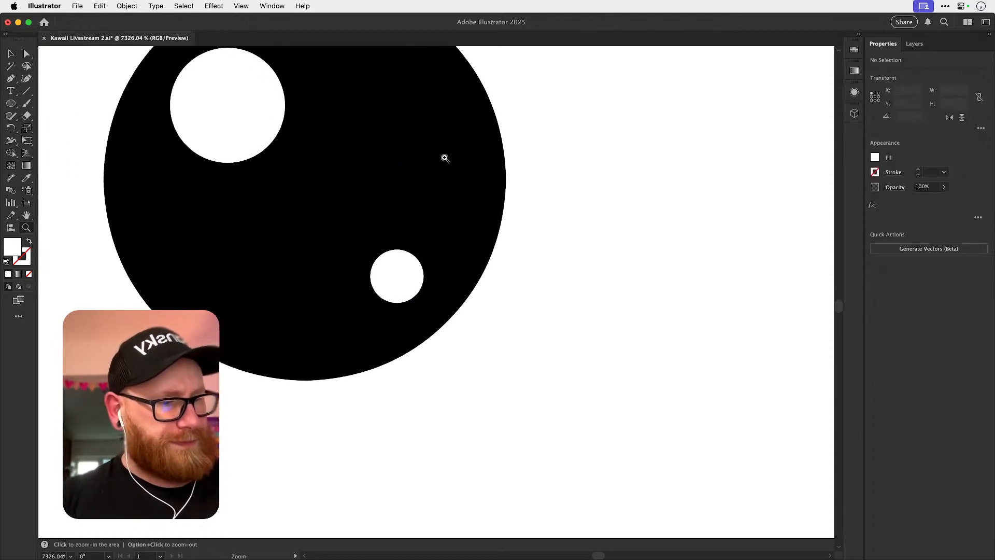
key(v)
click(247, 132)
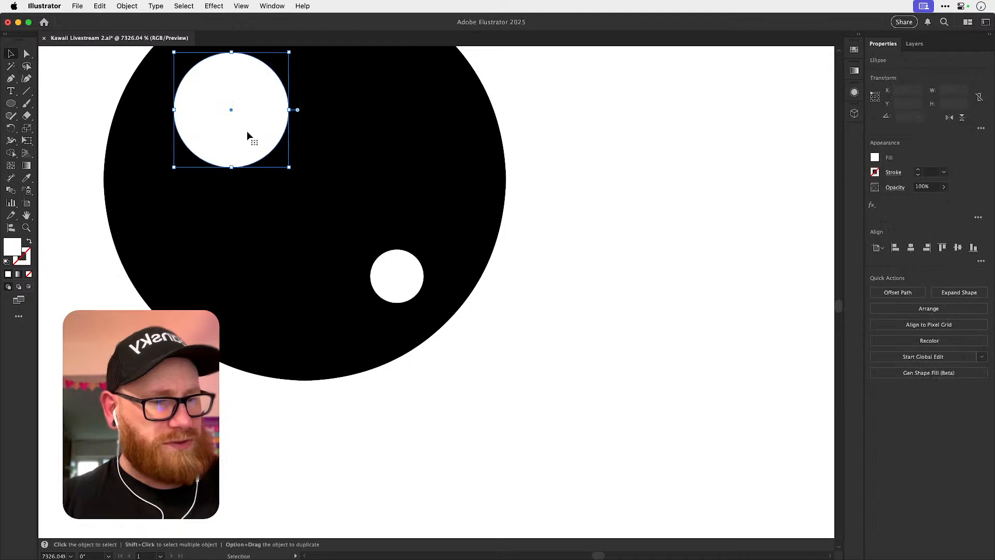
click(609, 246)
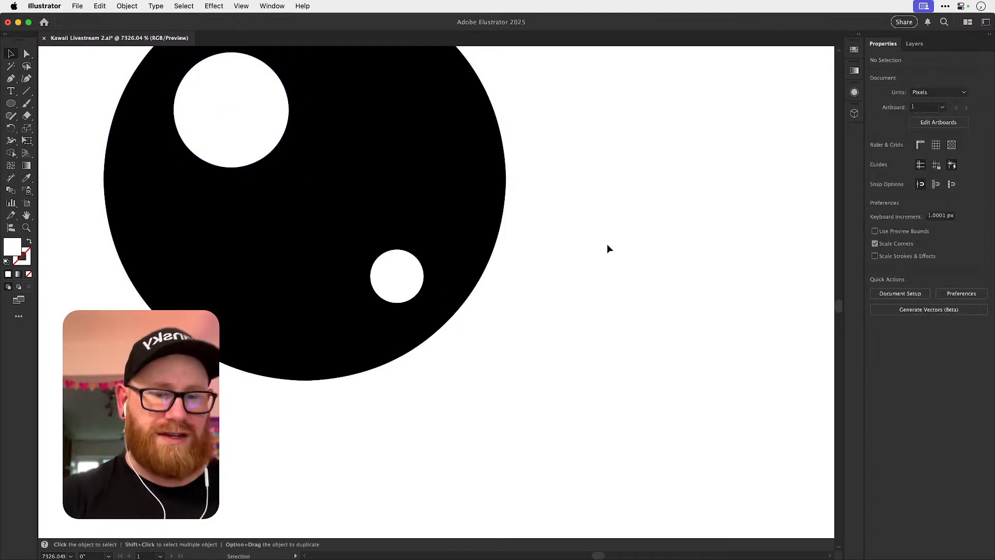
Rotate the black circle and both highlights of the second eye together about 17° counterclockwise around the eye's centre.
key(super+minus)
key(super+minus)
mouse_move(429, 286)
mouse_down()
mouse_move(435, 269)
mouse_move(429, 287)
mouse_up()
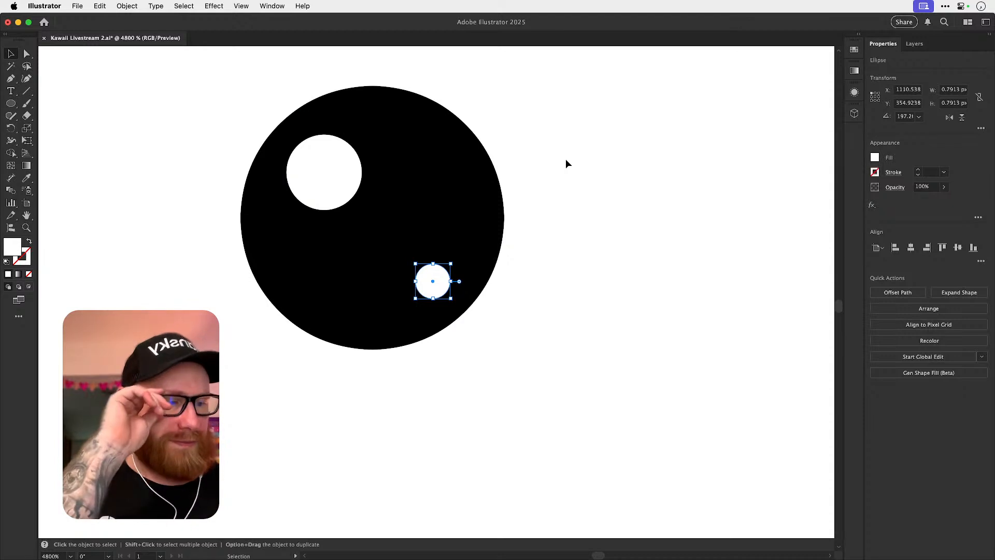
click(537, 209)
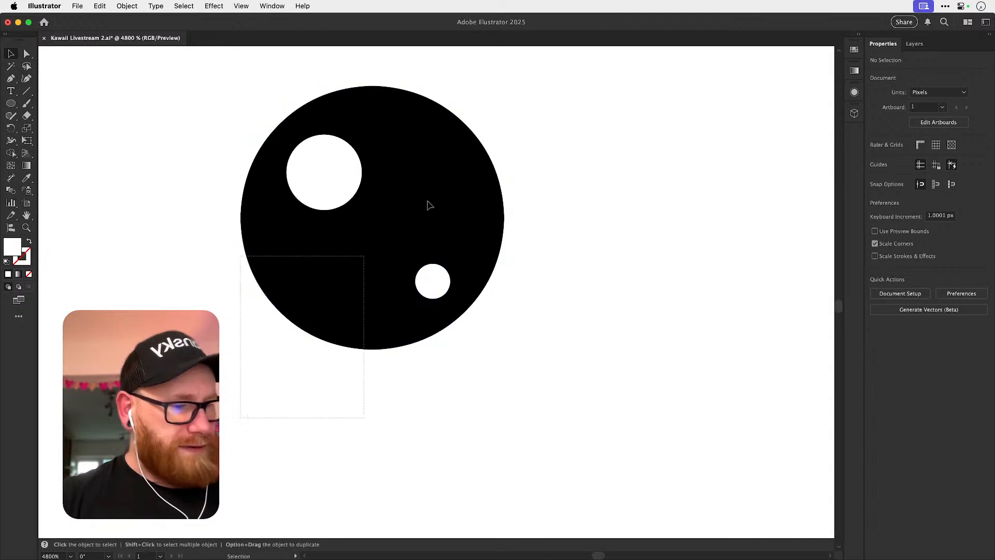
key(super+a)
key(r)
drag(595, 307, 586, 235)
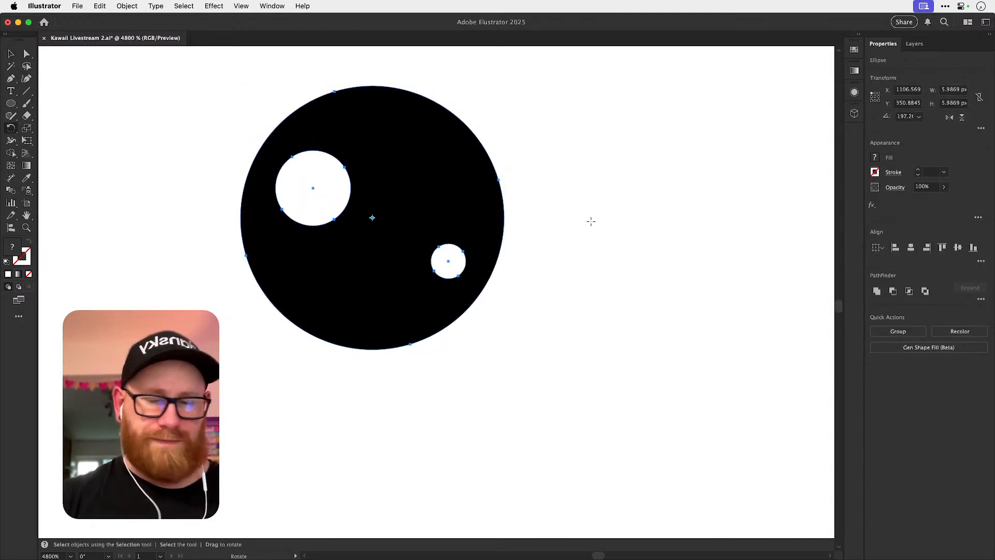
key(super+shift+a)
key(v)
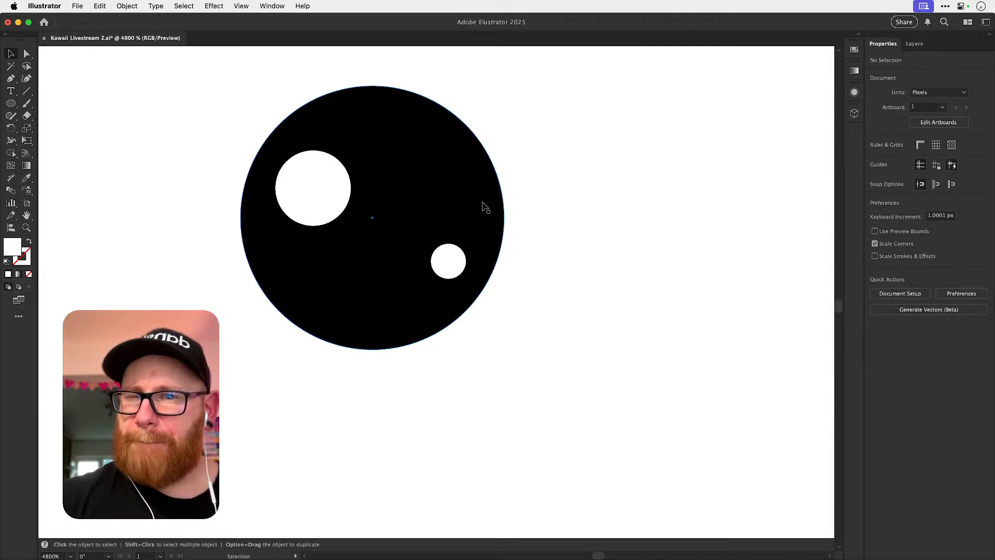
Duplicate the second eye's black circle 10 px to the right, without the highlights.
click(390, 318)
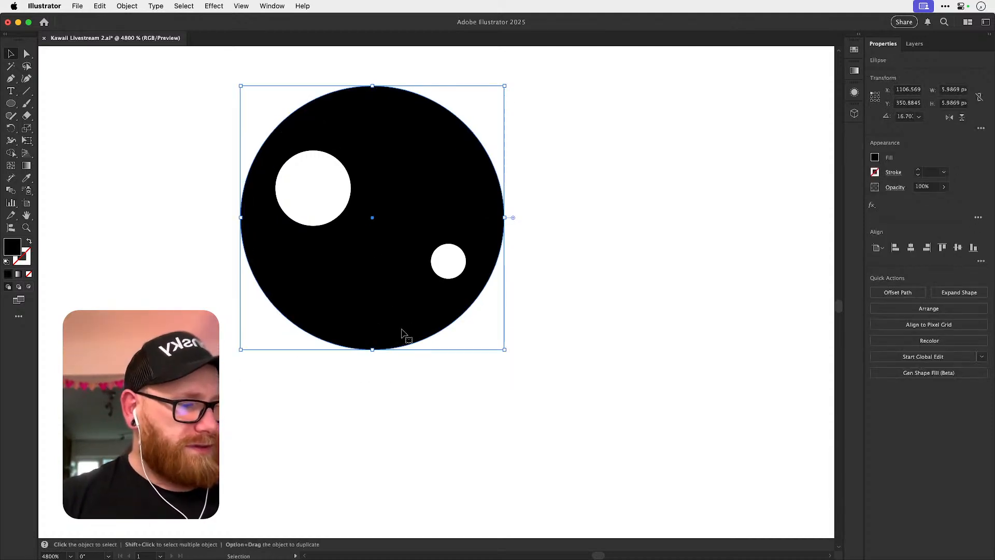
key(super+minus)
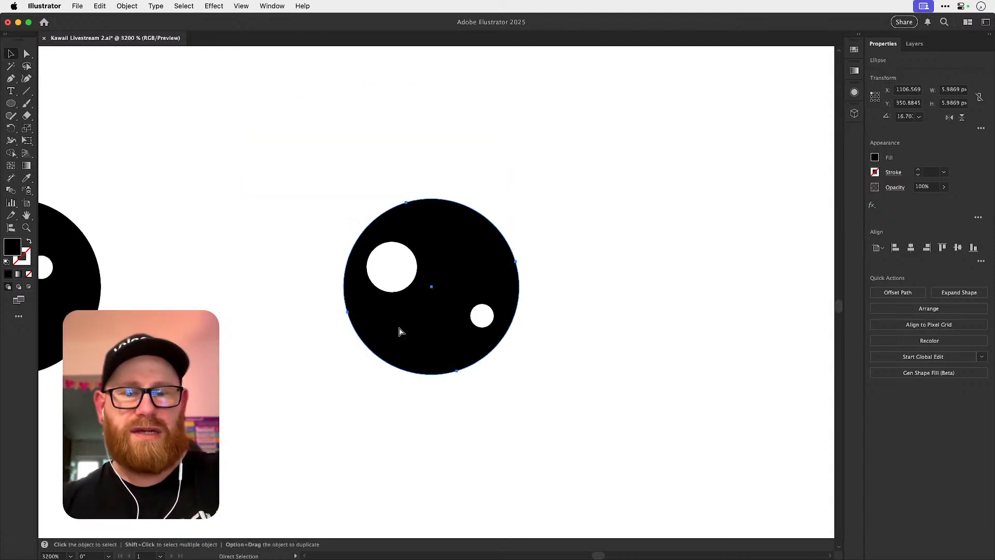
key(alt+shift+Right)
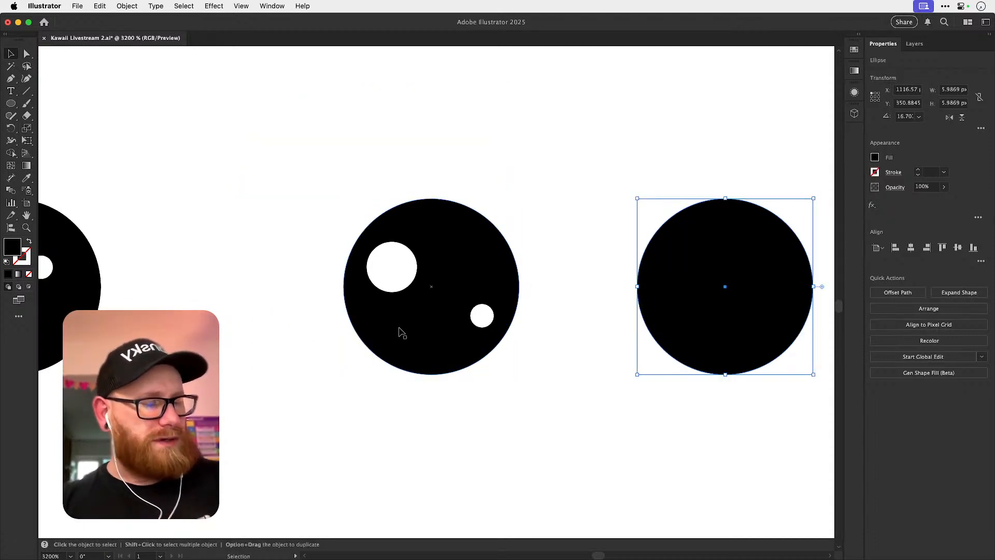
scroll(402, 333, right, 5)
scroll(401, 333, down, 1)
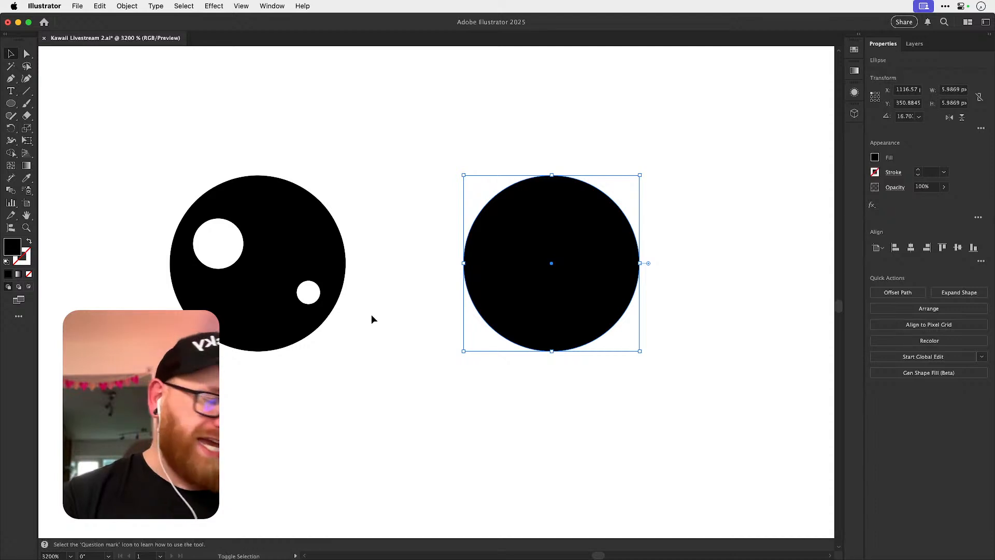
Turn the copied circle into an unfilled outline by swapping fill and stroke, and give the stroke a vivid pink colour.
key(shift+x)
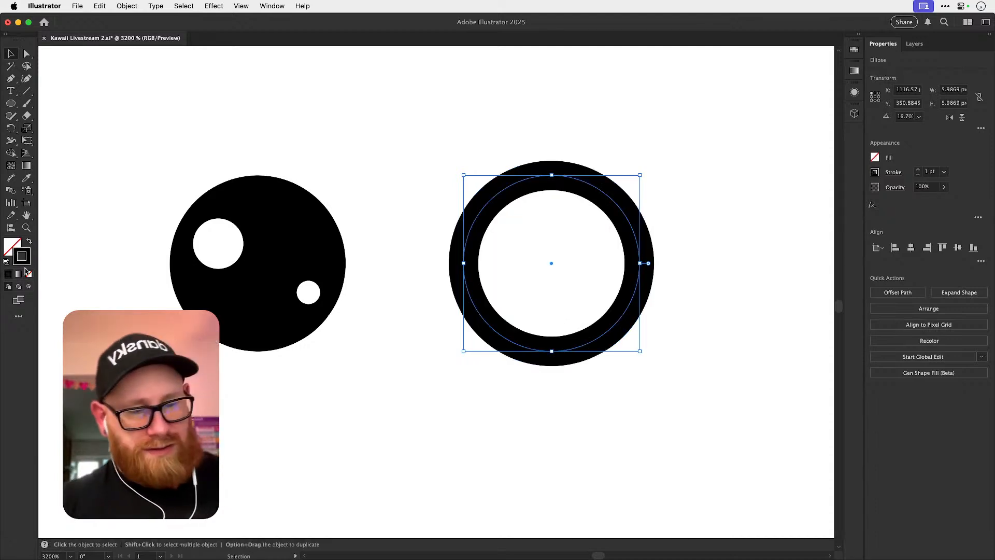
double_click(27, 261)
drag(677, 162, 676, 144)
click(767, 162)
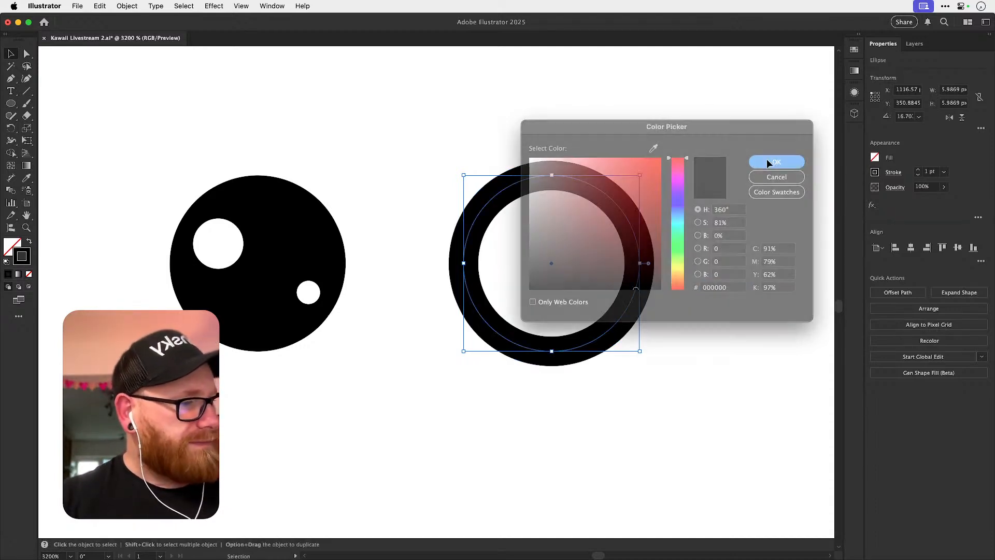
double_click(26, 262)
text(ccbd2e)
drag(648, 165, 645, 167)
click(678, 167)
click(765, 161)
Create an inner copy of the pink circle with Offset Path, using an offset of -1 px and miter joins.
click(128, 7)
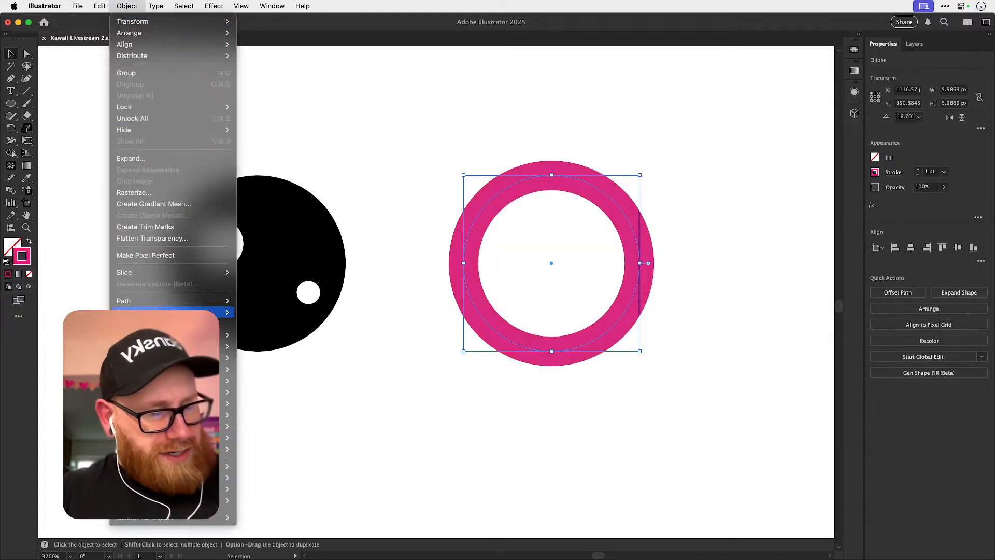
mouse_move(189, 308)
click(285, 344)
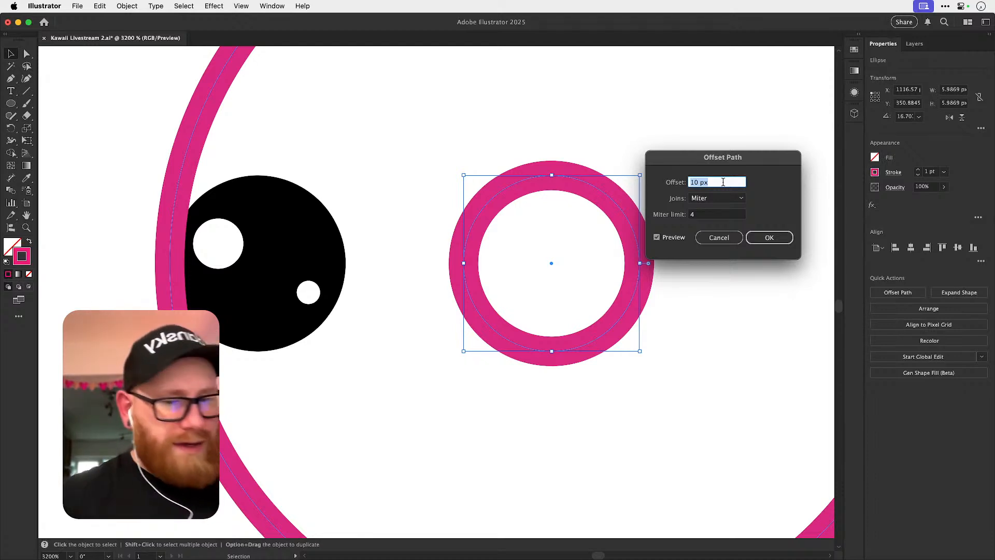
key(Down)
key(Down)
key(Down)
key(Down)
key(Down)
key(Down)
key(Down)
key(Down)
key(Down)
key(Down)
key(Down)
key(Down)
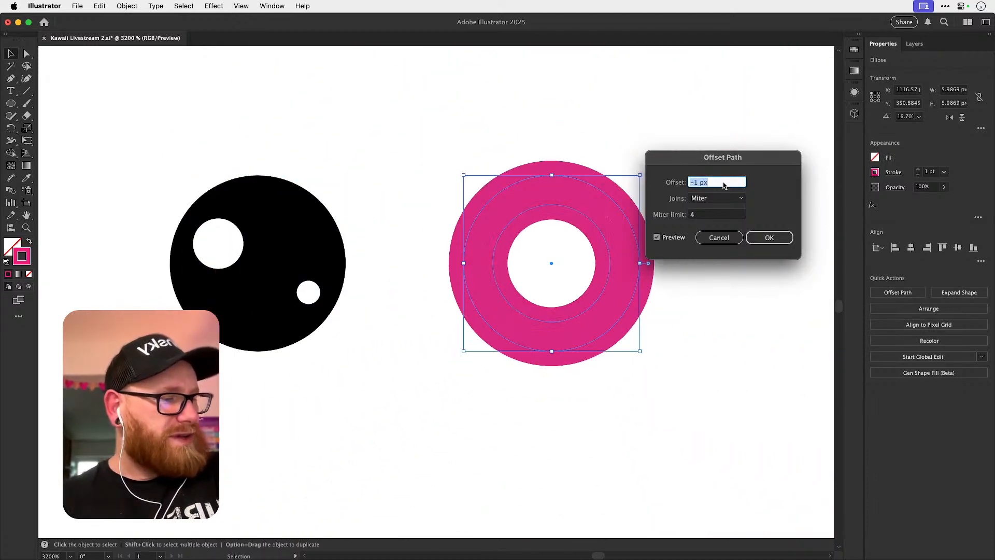
key(Up)
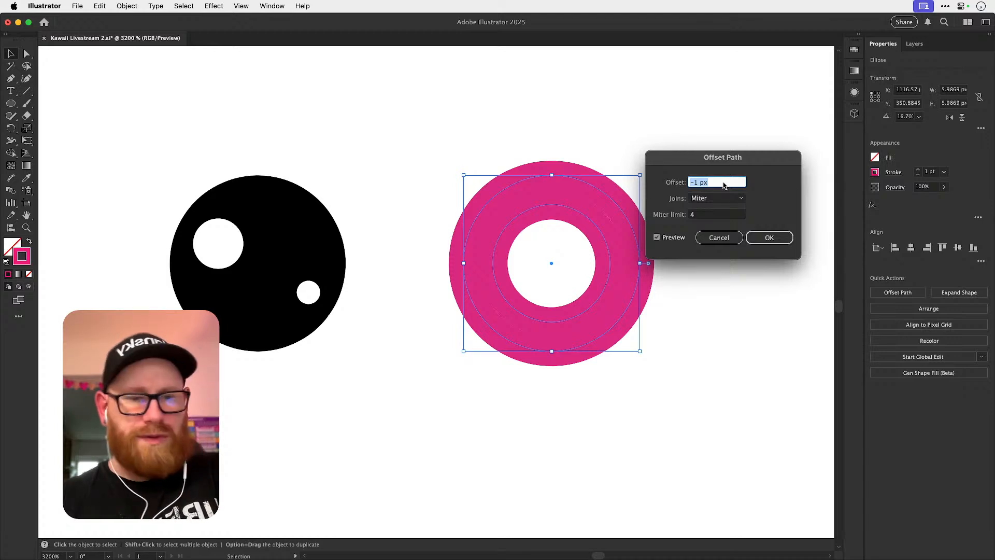
key(Return)
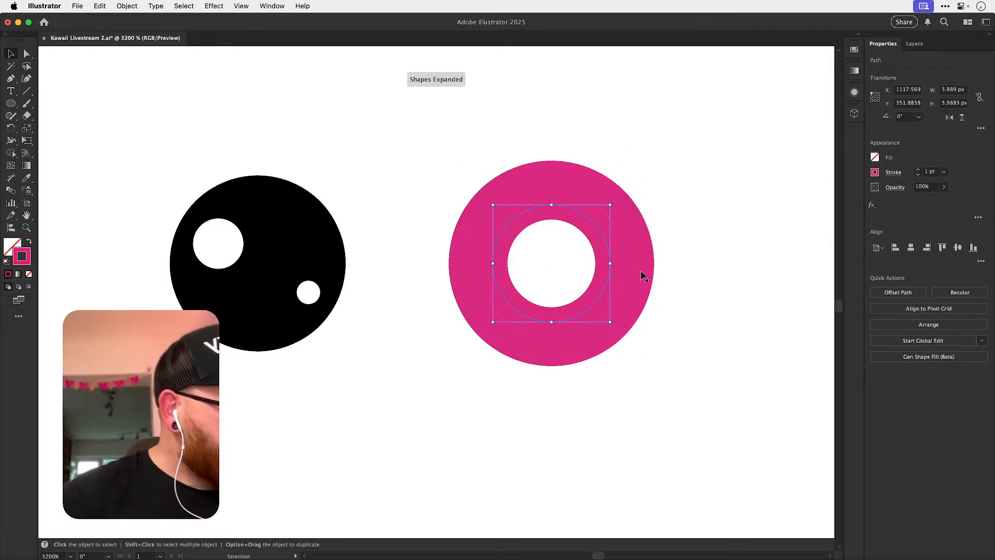
Remove the original outer pink circle and keep the smaller offset circle.
click(638, 286)
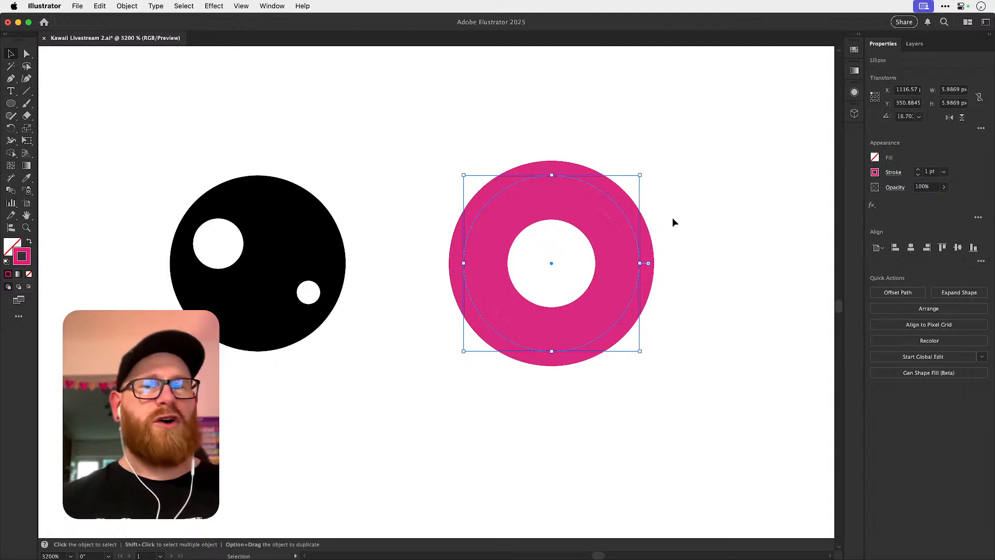
key(super+x)
click(581, 320)
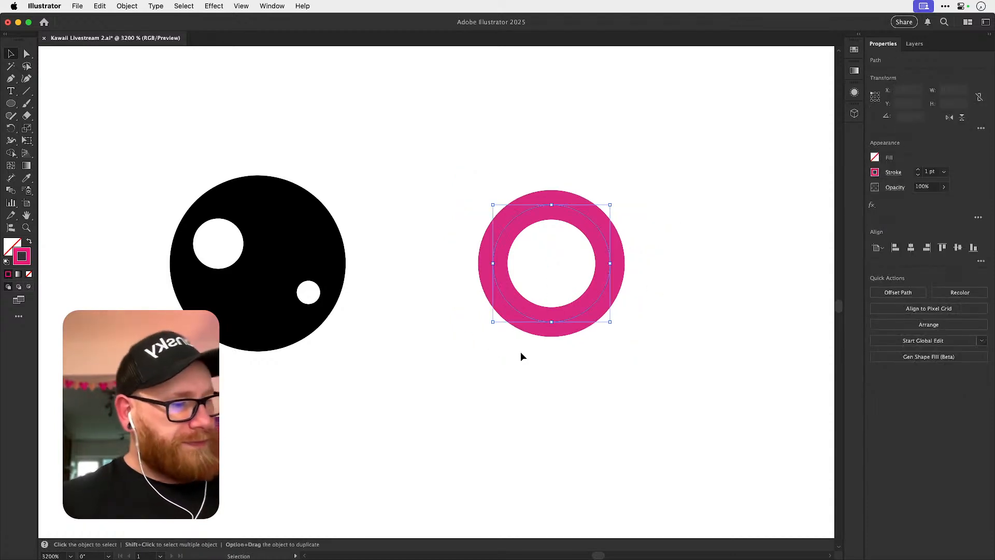
Cut away the upper anchor points of the pink circle to leave an open arc along its lower half.
click(540, 176)
key(a)
click(581, 221)
key(Delete)
click(536, 207)
key(super+x)
click(567, 195)
click(501, 236)
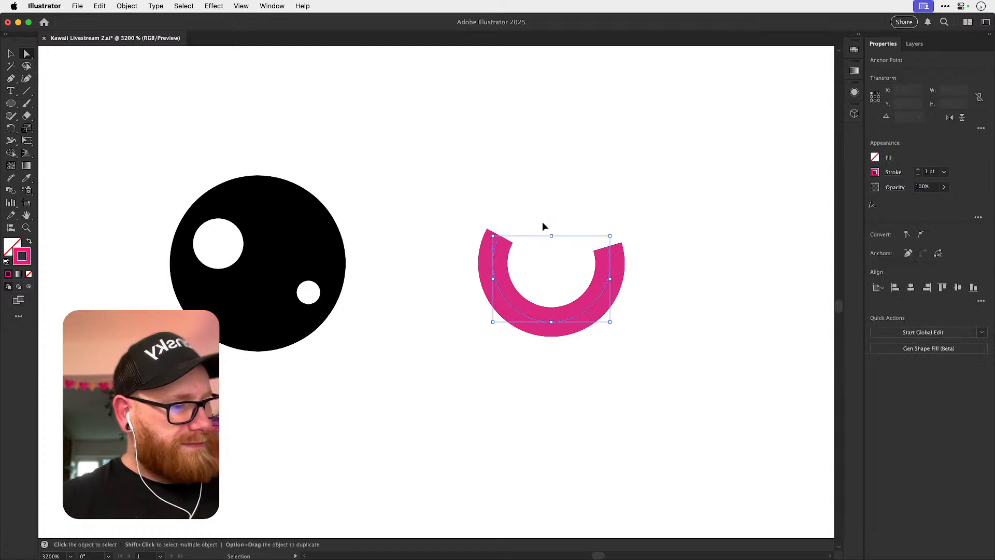
key(super+x)
click(637, 238)
click(617, 243)
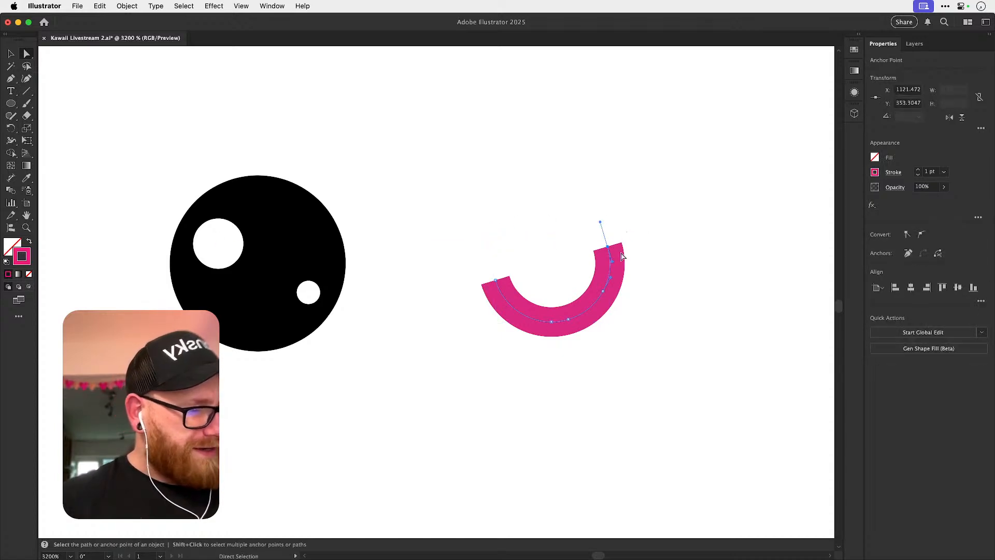
key(v)
click(666, 248)
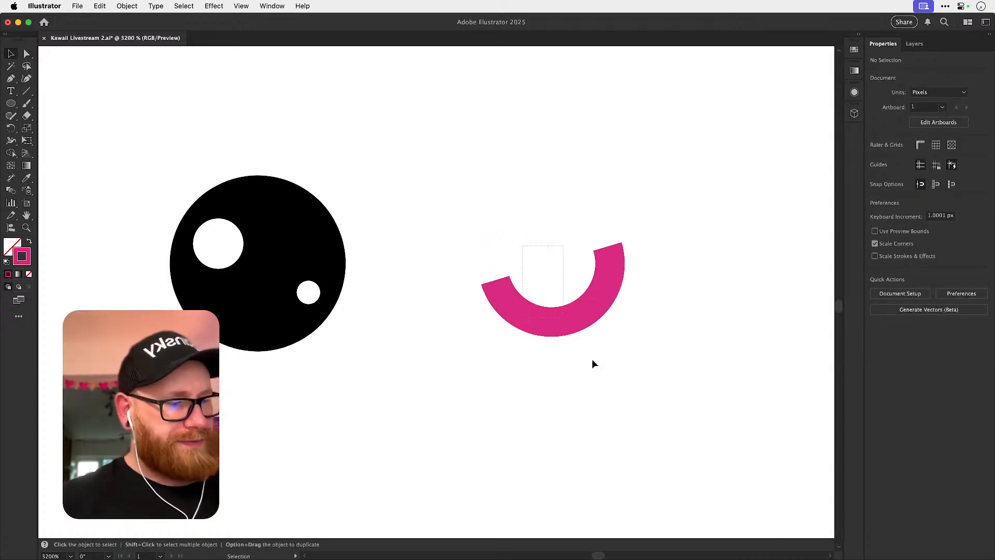
Move the pink arc 10 px left so it sits inside the second eye.
drag(583, 348, 619, 394)
key(shift+Left)
key(super+shift+a)
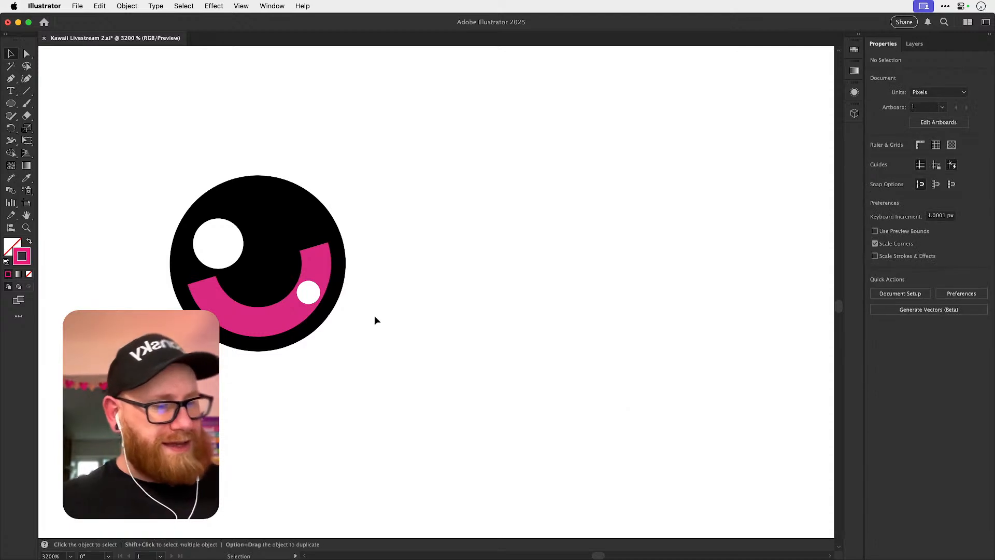
Give the pink arc's stroke round caps.
scroll(196, 327, up, 2)
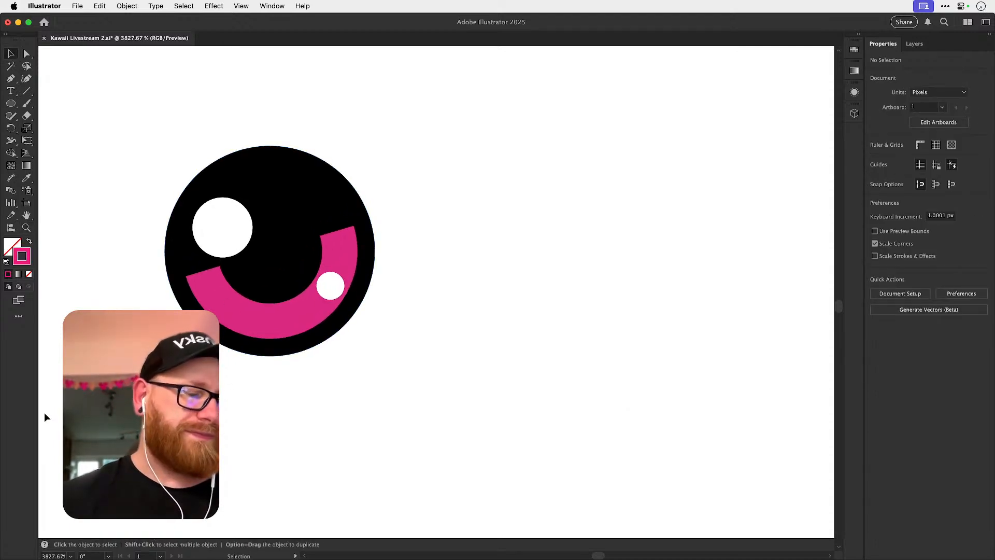
click(290, 323)
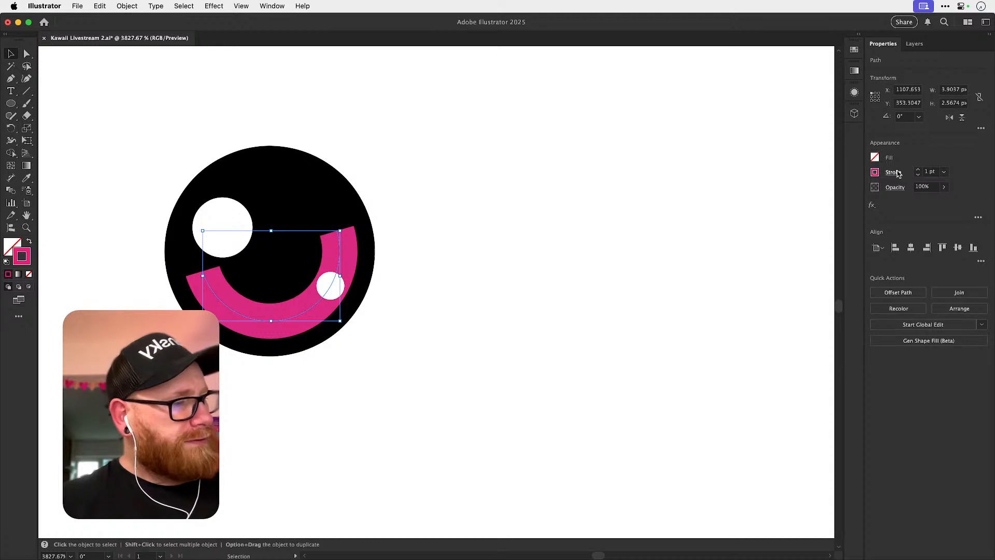
click(899, 173)
click(837, 201)
click(538, 240)
click(517, 240)
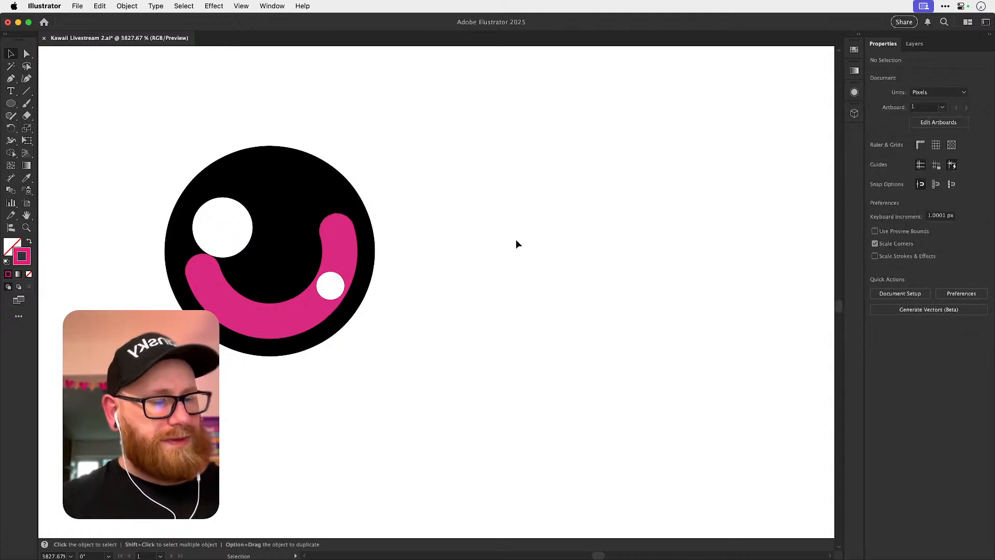
Move the pink arc out of the eye into the empty space to its right.
key(c)
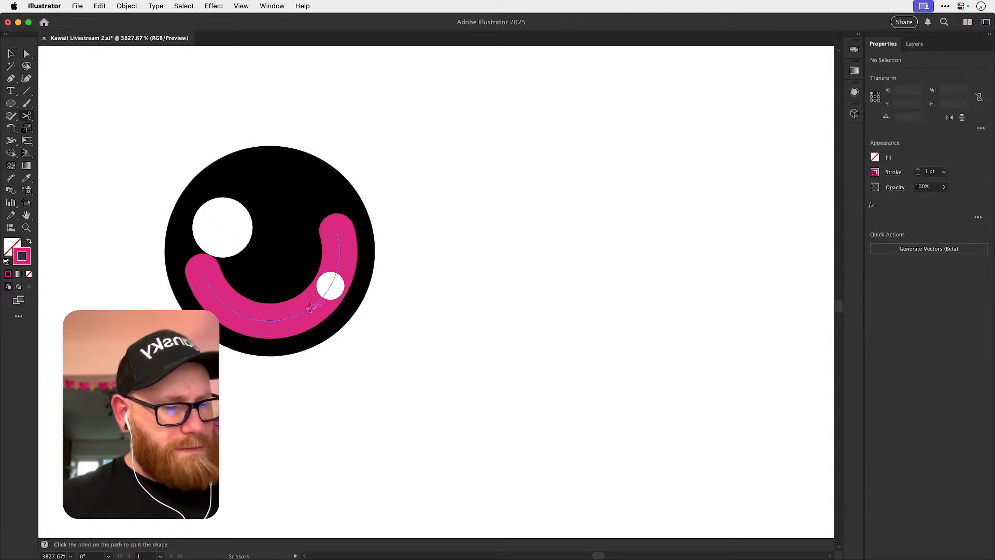
drag(310, 308, 555, 298)
scroll(585, 251, right, 4)
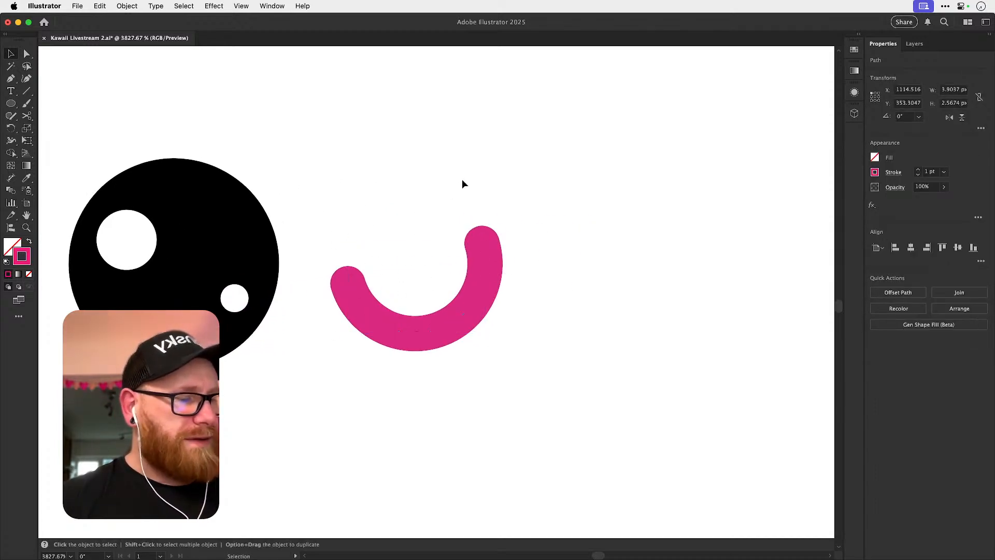
Draw a horizontal guide line about 6.4 px long across the pink arc and set its stroke to 0.1 pt.
click(462, 184)
click(26, 91)
drag(294, 260, 521, 260)
key(v)
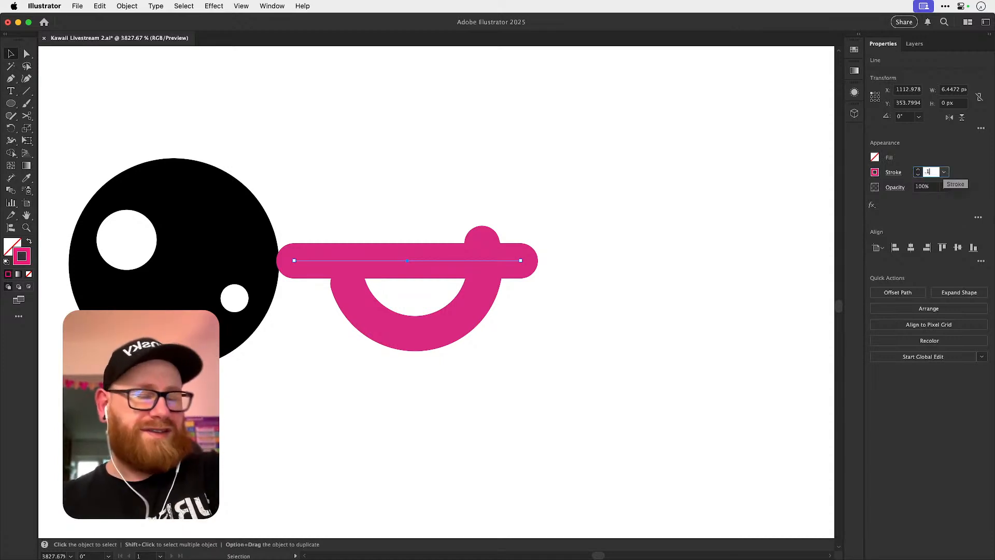
key(Return)
Rotate the pink arc about 17° clockwise so both of its ends are level with the guide line.
drag(399, 284, 482, 335)
click(531, 354)
key(r)
drag(660, 251, 655, 343)
key(v)
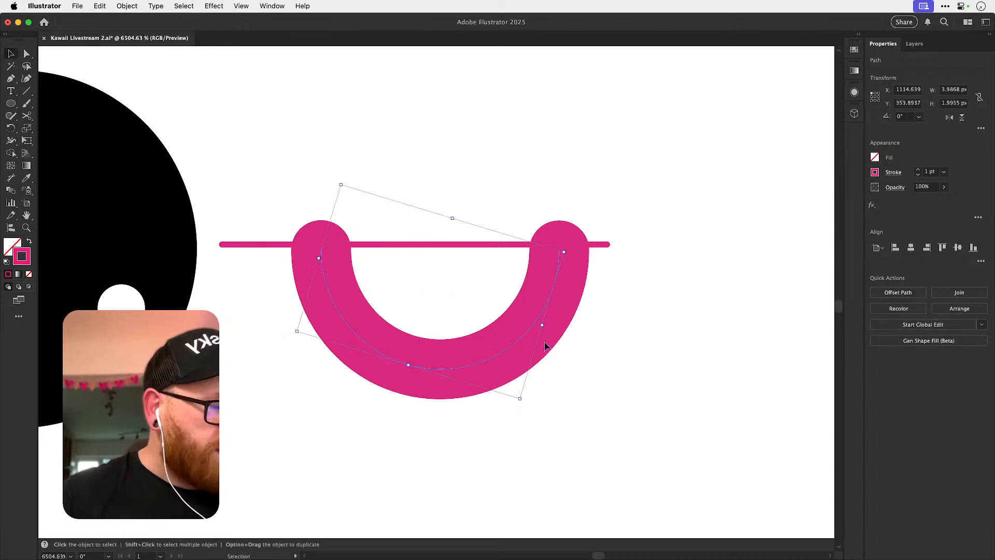
Shift the arc down 1 px, lower the guide line to its tips to check they are level, and delete the line.
mouse_move(513, 347)
mouse_down()
mouse_move(513, 371)
mouse_move(521, 355)
mouse_up()
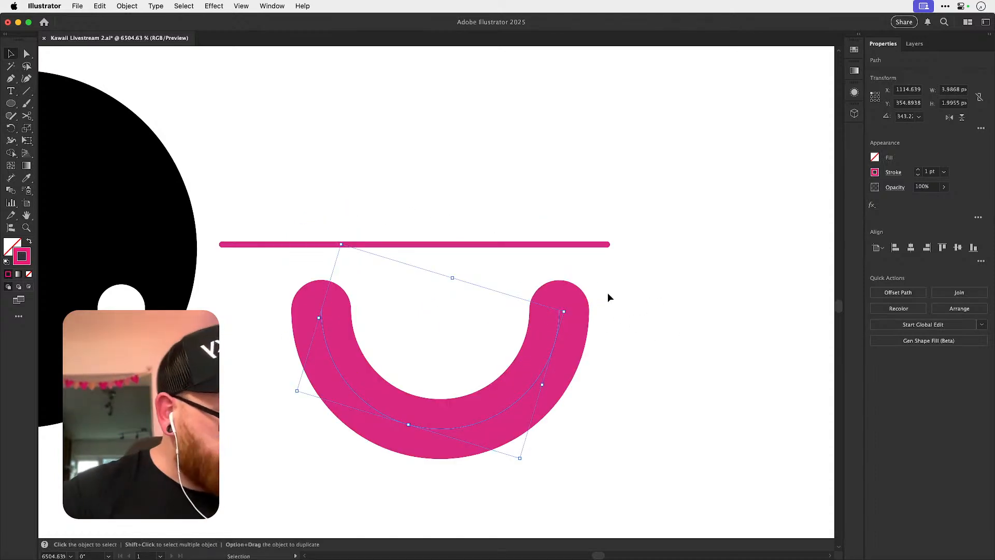
drag(593, 249, 589, 278)
click(636, 322)
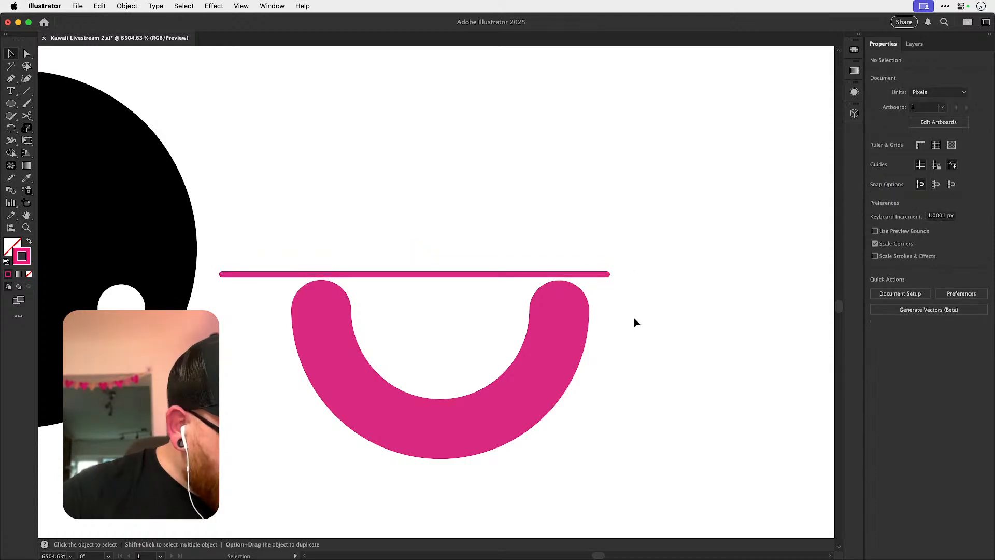
click(271, 275)
key(Delete)
Move the pink arc 1 px up and back to the left so it sits inside the lower half of the black eye.
key(super+minus)
key(super+minus)
drag(402, 279, 517, 471)
key(Up)
key(Left)
key(Left)
key(Left)
key(Left)
key(Left)
key(Left)
key(Left)
key(Left)
key(Left)
key(Left)
key(Left)
key(Left)
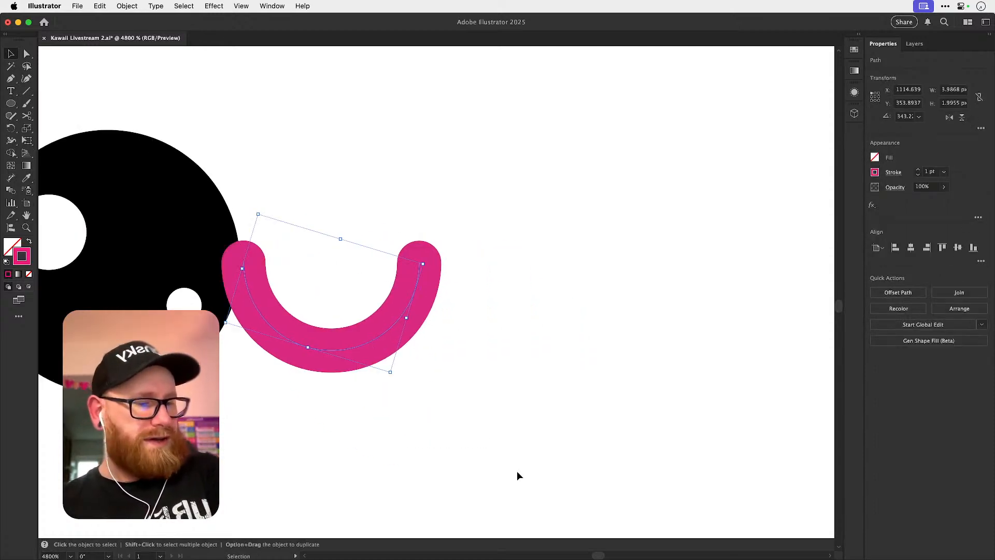
drag(381, 357, 540, 344)
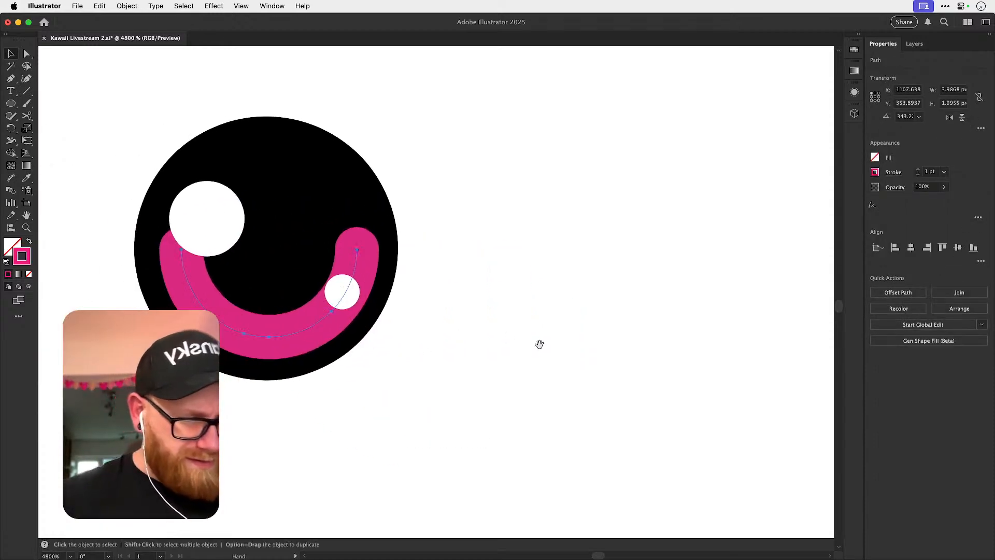
Center the pink arc horizontally on the black eye circle, using the circle as the key object.
key(z)
drag(251, 330, 284, 344)
key(v)
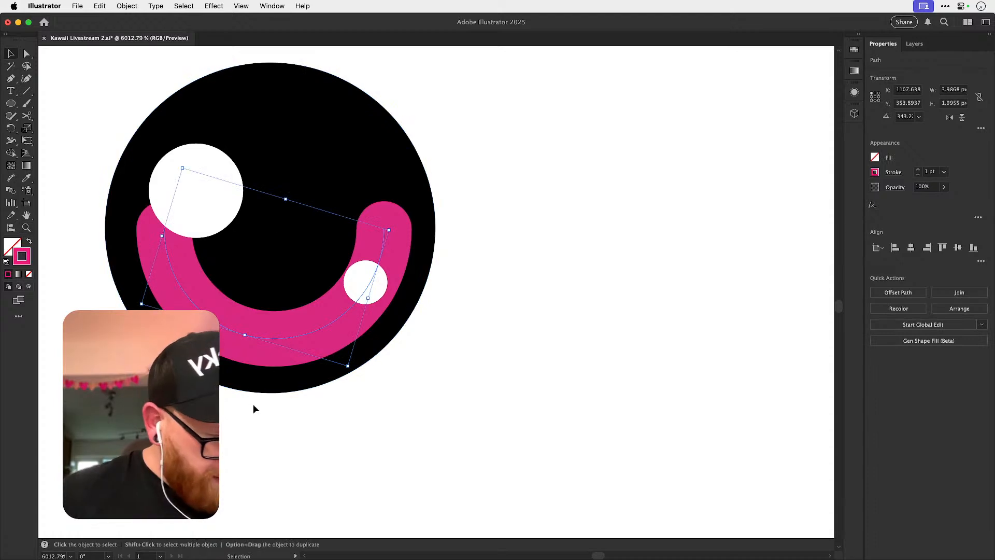
shift+click(306, 109)
click(307, 108)
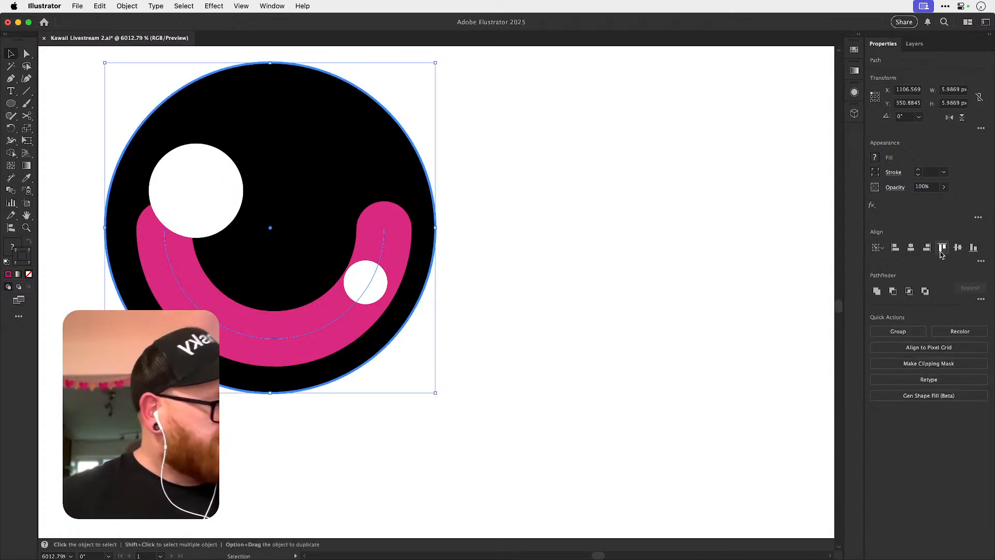
click(913, 248)
click(496, 284)
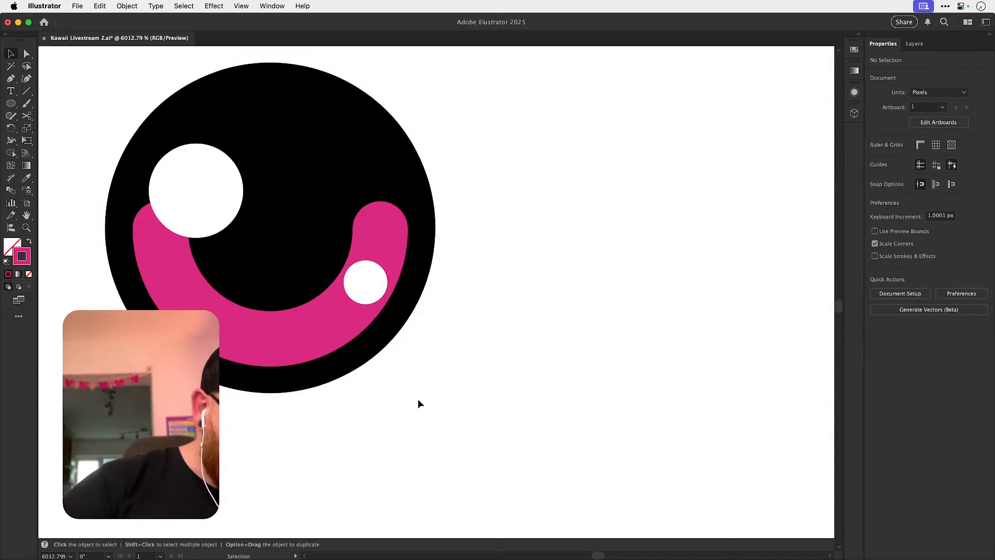
Cut the pink arc partway down its left side with the Scissors tool and hide the small white highlight covering its right side.
key(c)
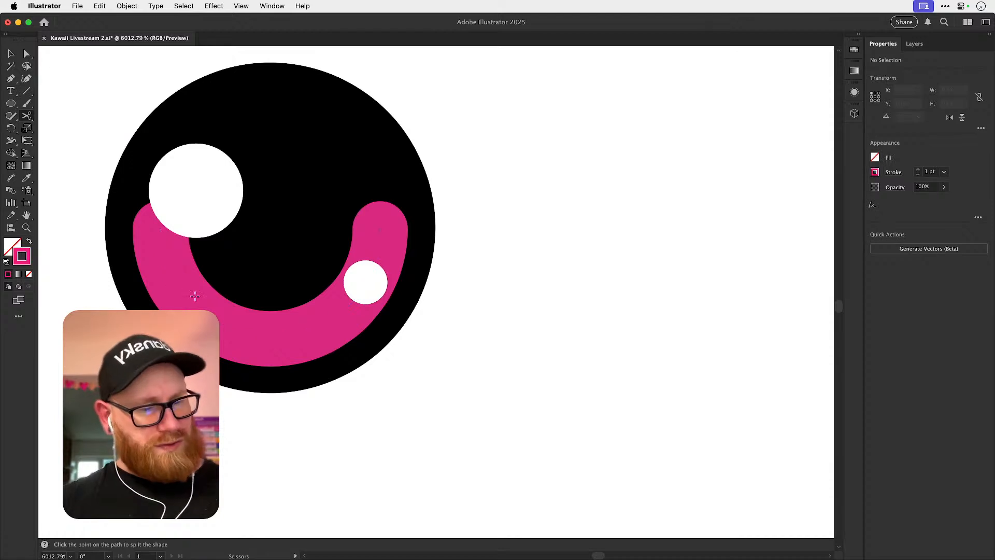
click(175, 286)
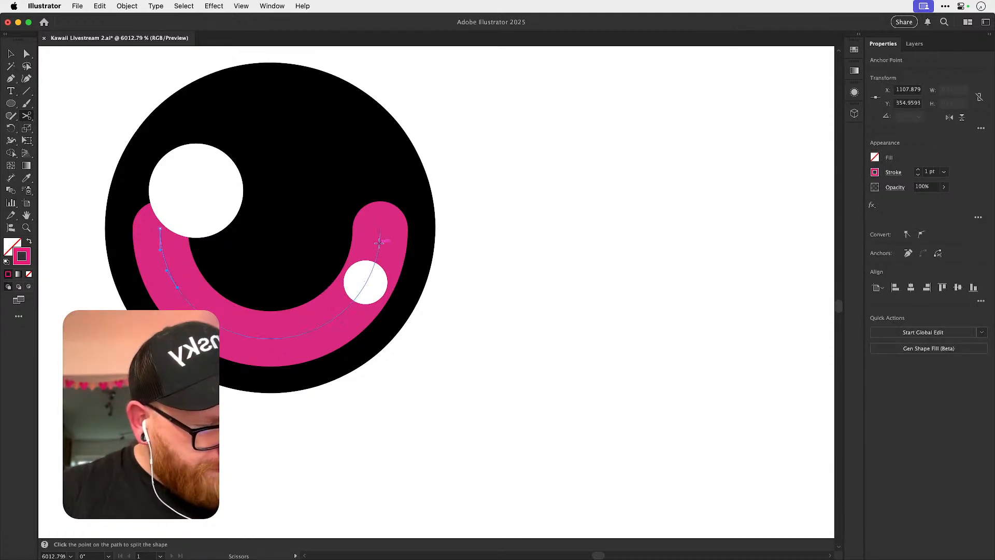
key(v)
click(377, 281)
key(Delete)
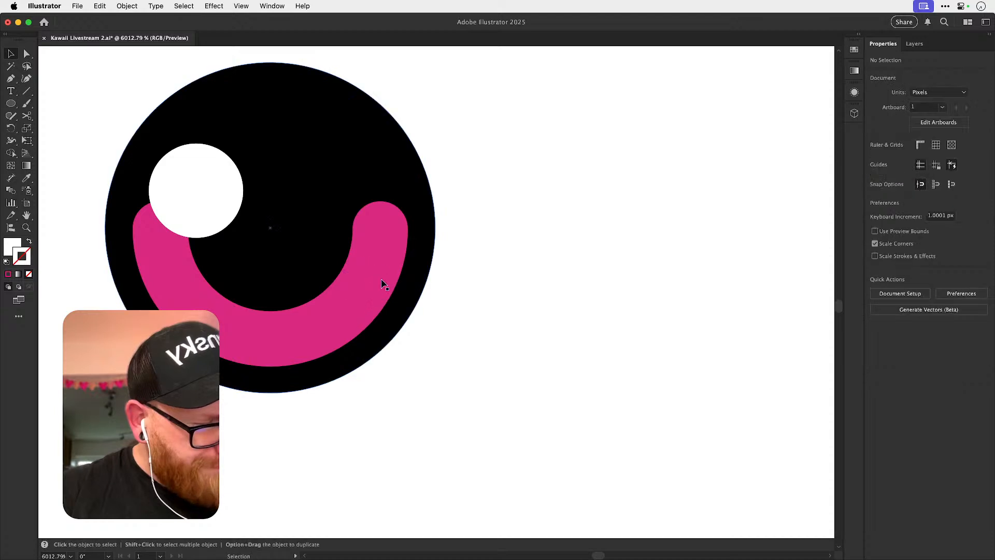
Cut the arc's right side level with the left cut and delete both upper end pieces.
click(372, 288)
key(c)
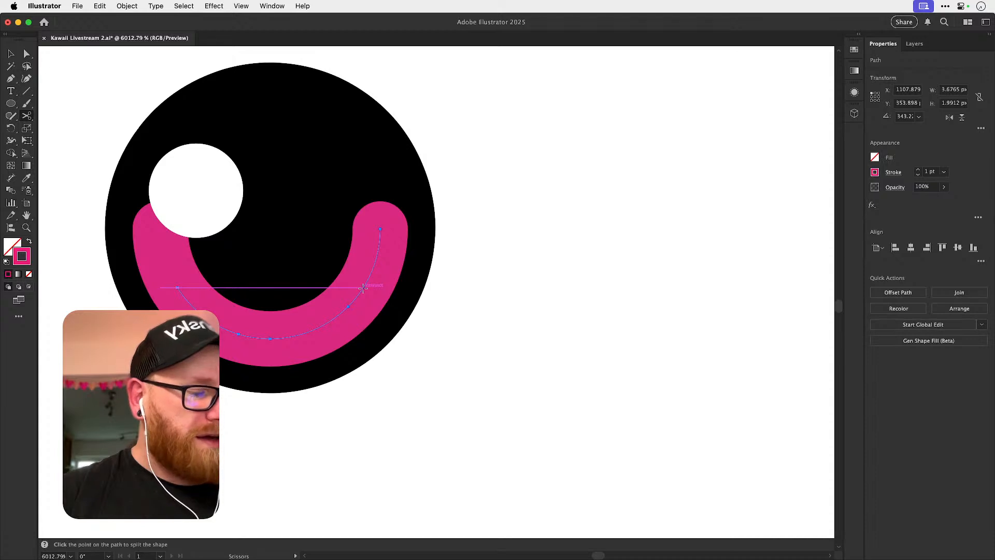
click(363, 287)
super+click(380, 231)
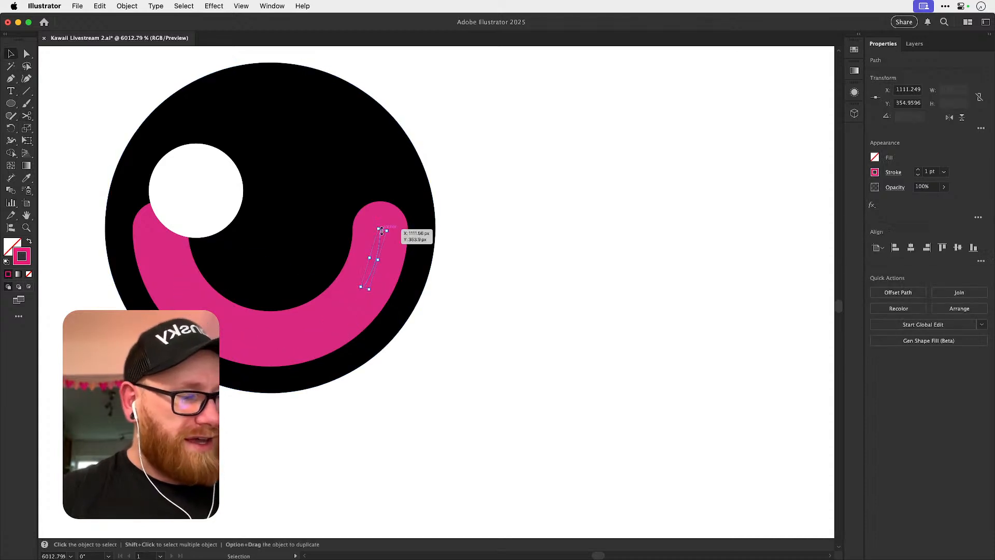
shift+click(164, 258)
key(Delete)
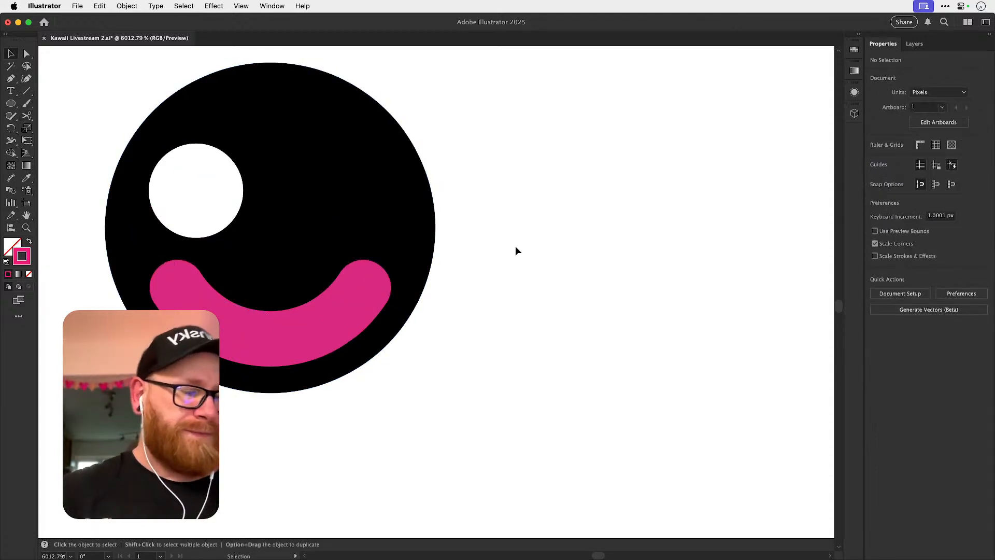
Show the hidden highlight again and rotate the two white highlights together by about 1°.
key(alt+super+3)
click(502, 247)
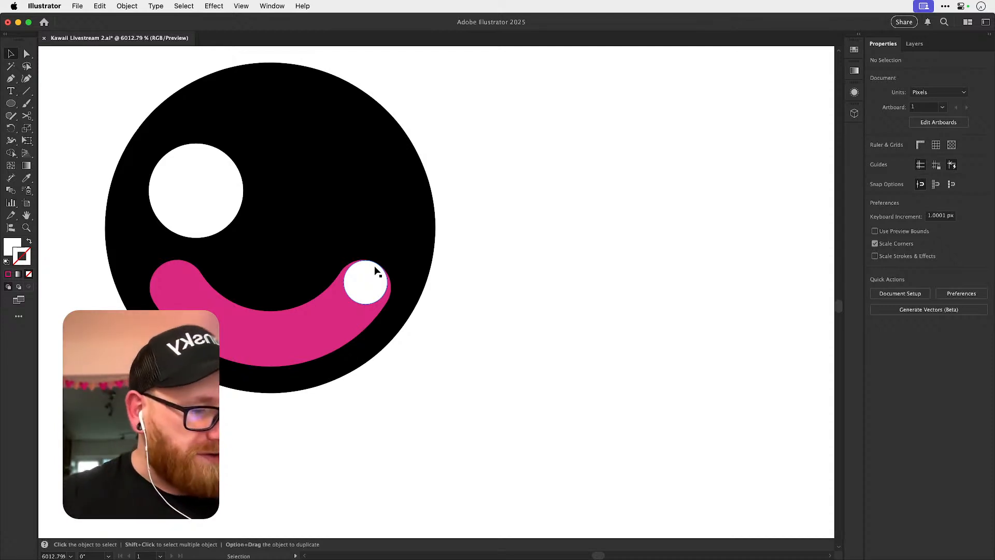
click(200, 190)
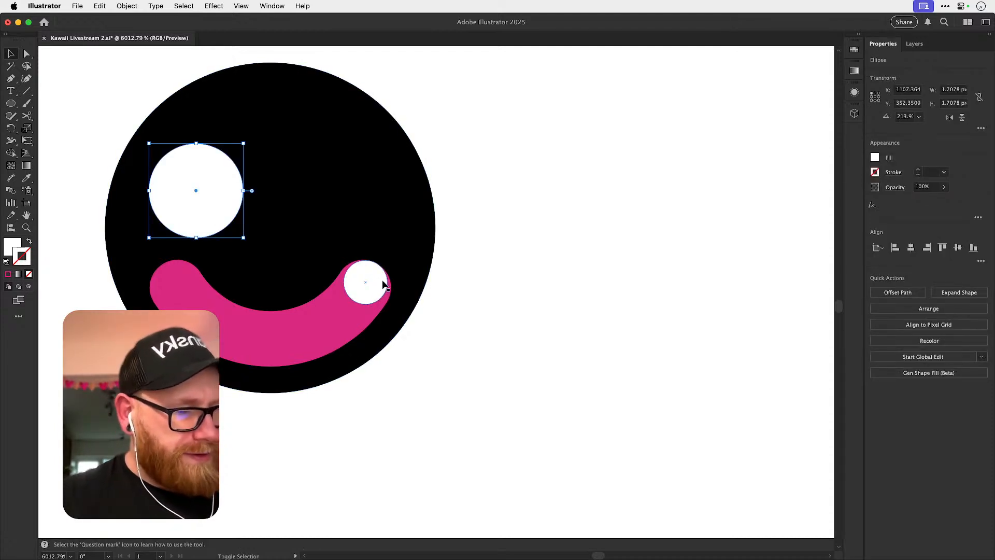
shift+click(384, 284)
key(r)
drag(522, 264, 467, 260)
key(v)
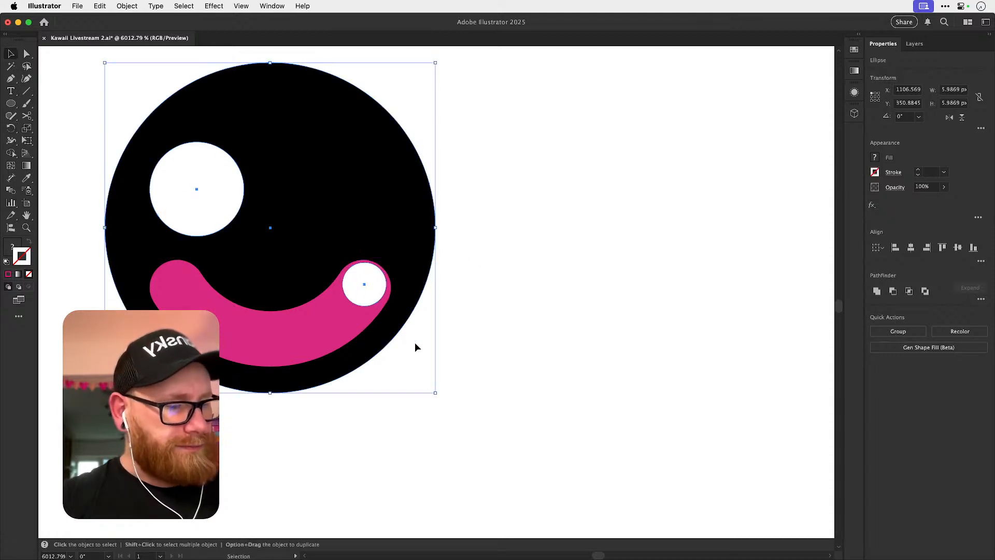
Shrink both white highlights together toward their center, and scale the larger one back up to about 1.71 px wide.
drag(436, 394, 420, 354)
key(super+z)
shift+click(411, 247)
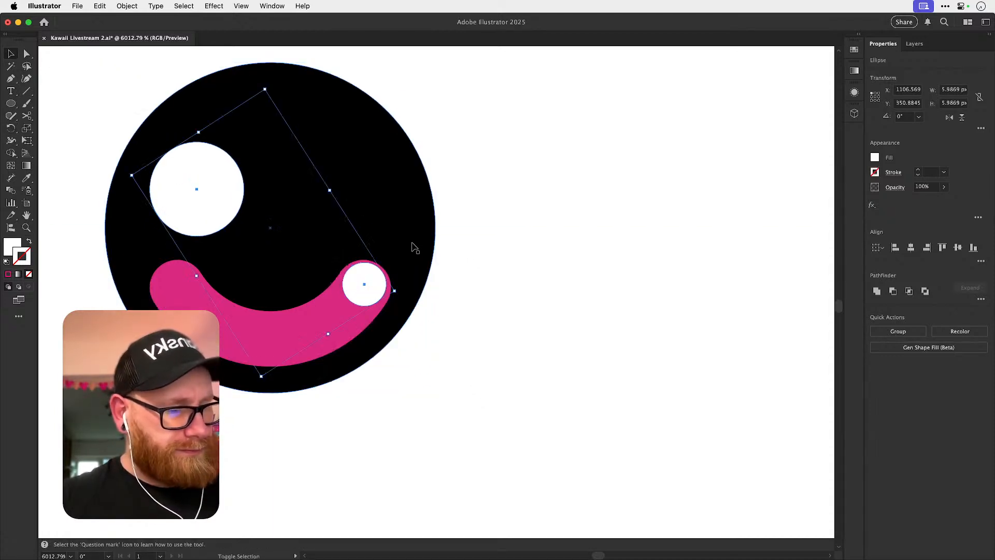
drag(398, 292, 375, 282)
key(super+shift+a)
click(217, 207)
key(s)
mouse_move(248, 237)
mouse_down()
mouse_move(269, 256)
mouse_move(261, 249)
mouse_up()
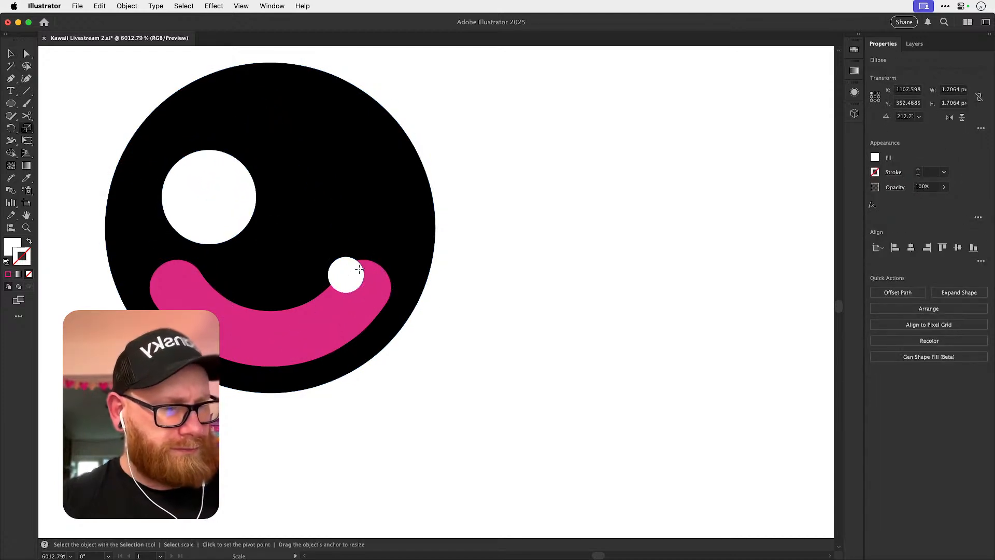
Enlarge the smaller highlight to about 0.86 px wide and move both highlights up, clear of the pink arc.
key(super+shift+a)
key(v)
drag(357, 283, 360, 276)
drag(239, 206, 250, 168)
drag(358, 275, 372, 224)
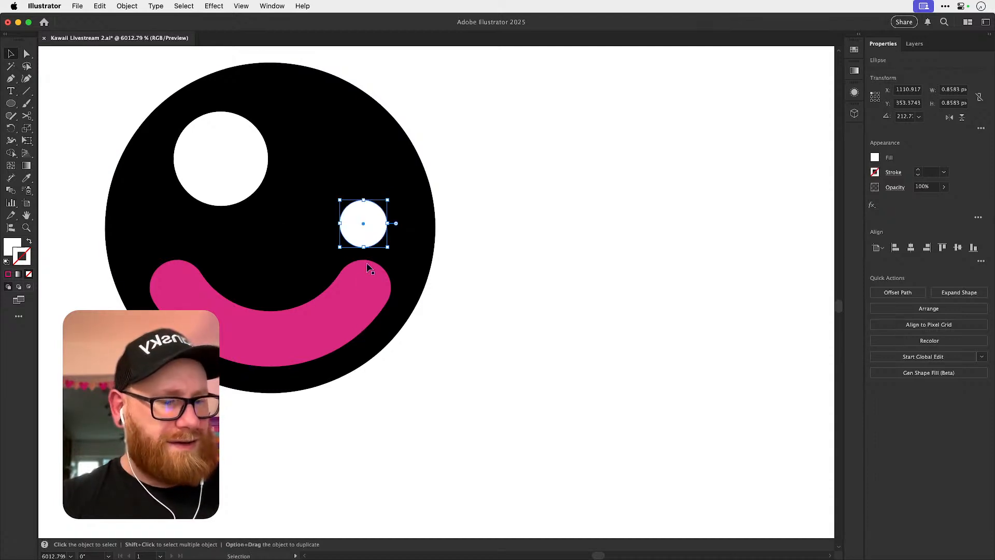
Lower the pink arc by about 0.14 px and enlarge it to about 3.55 px wide.
click(343, 320)
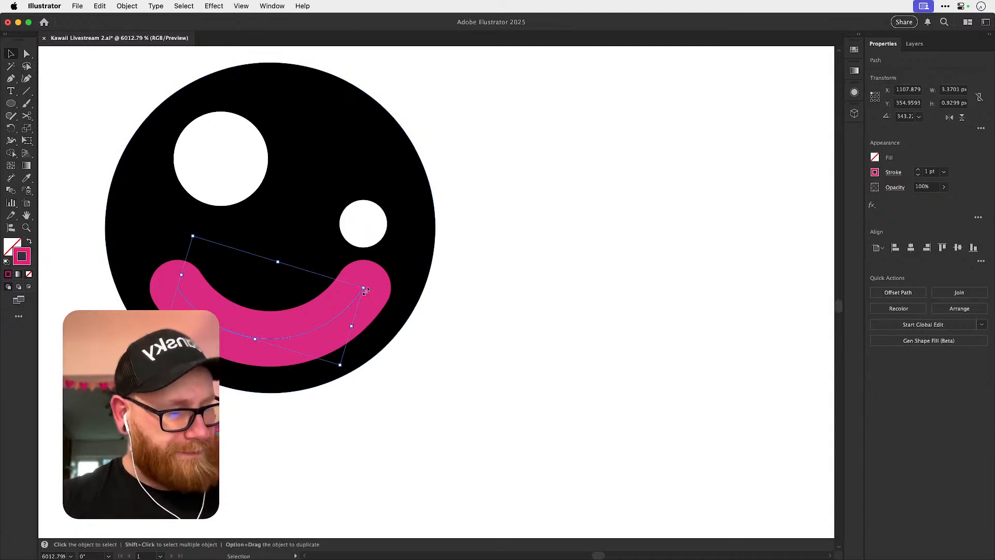
drag(340, 314, 340, 322)
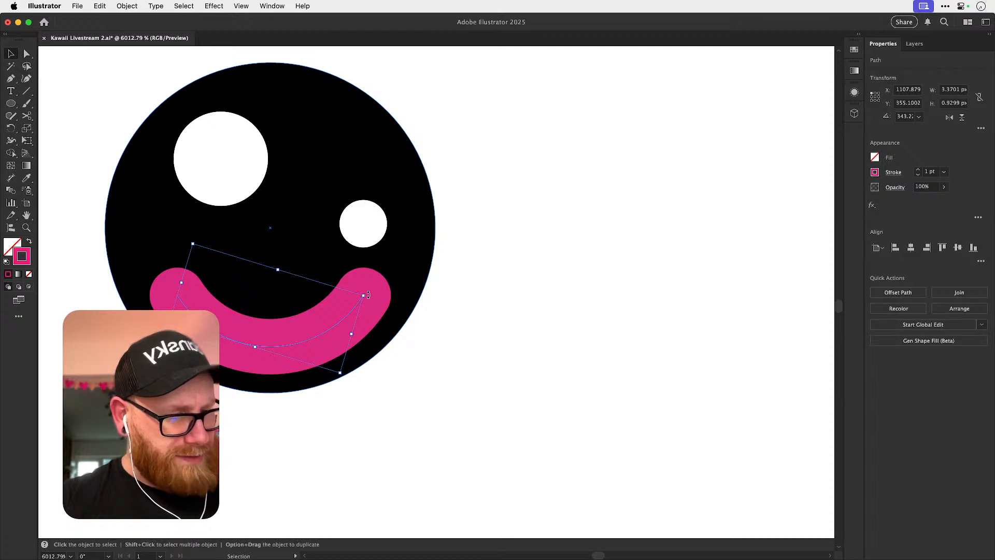
scroll(368, 296, up, 3)
mouse_move(369, 286)
mouse_down()
mouse_move(382, 279)
mouse_move(374, 285)
mouse_up()
key(super+shift+a)
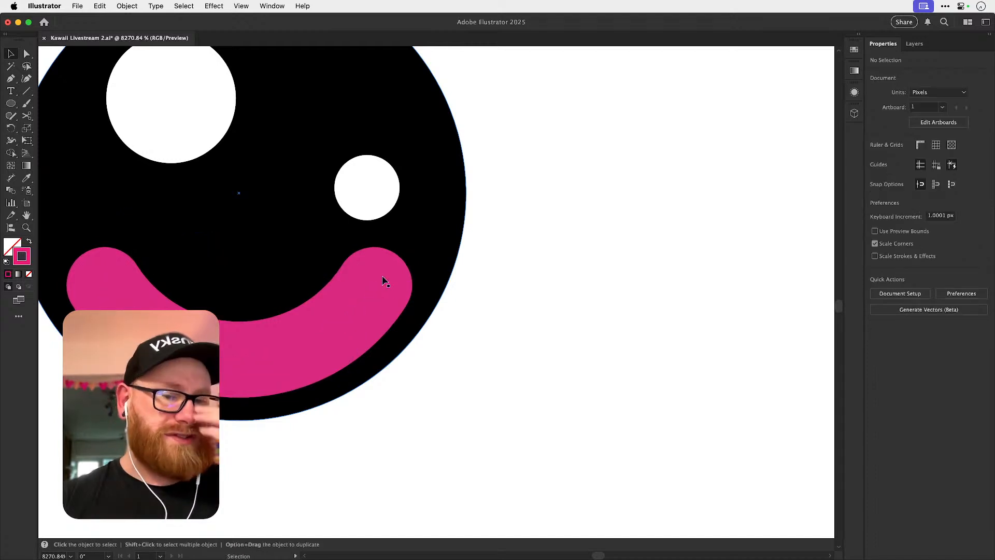
Reduce the pink arc's stroke weight to about 0.775 pt.
click(341, 324)
click(918, 175)
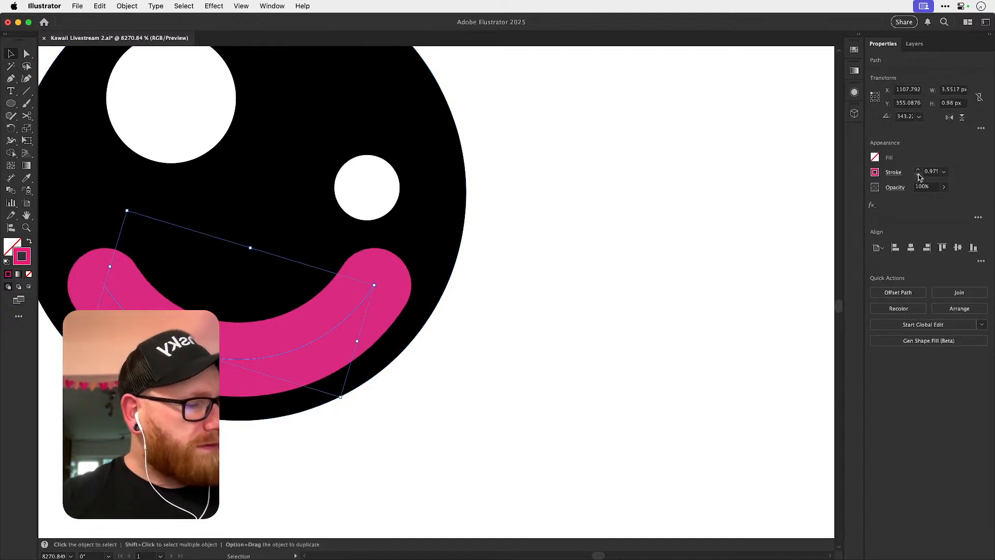
click(920, 177)
click(920, 176)
click(920, 177)
click(920, 177)
click(920, 177)
click(567, 258)
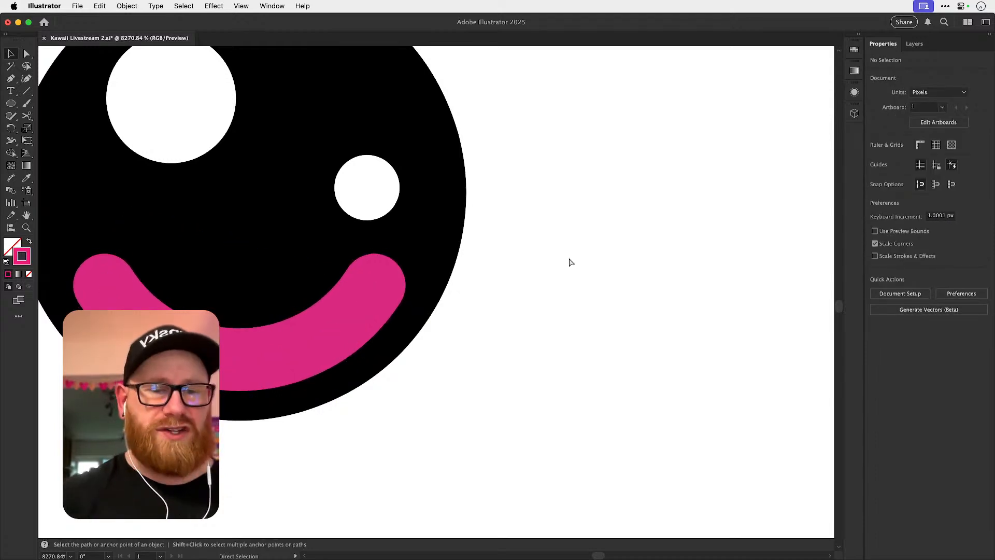
scroll(568, 259, down, 3)
click(447, 293)
click(919, 175)
click(918, 175)
click(560, 275)
key(space)
drag(488, 274, 432, 283)
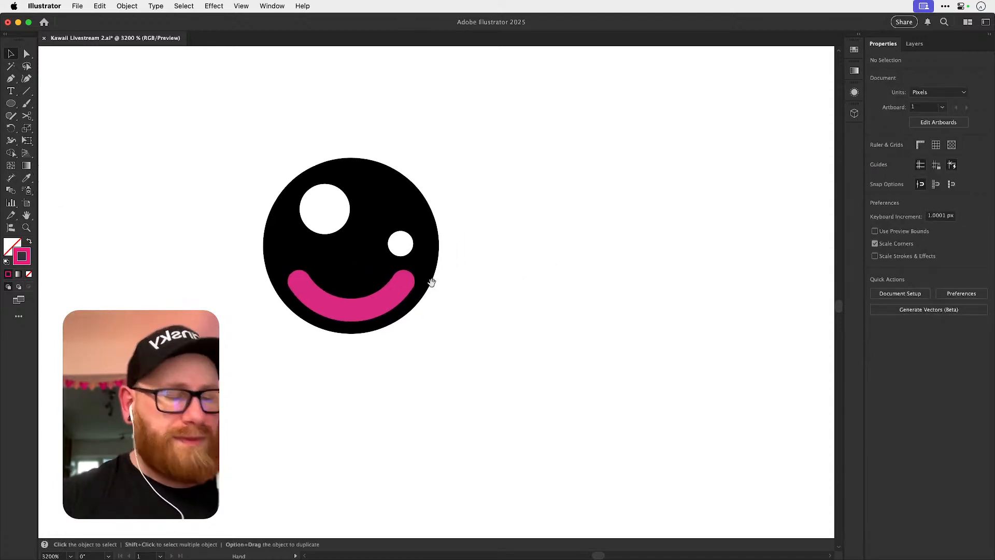
scroll(374, 306, up, 3)
click(334, 322)
key(a)
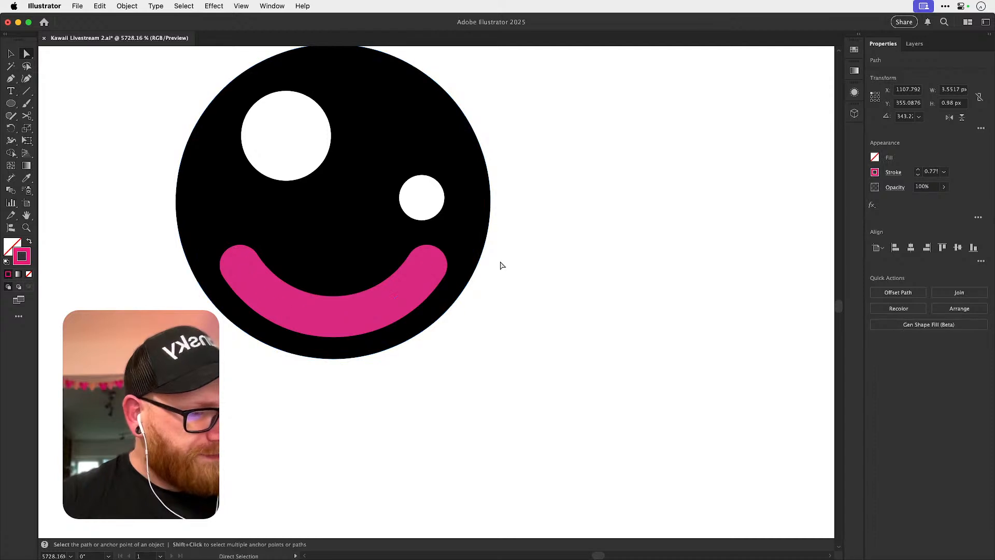
key(v)
click(508, 216)
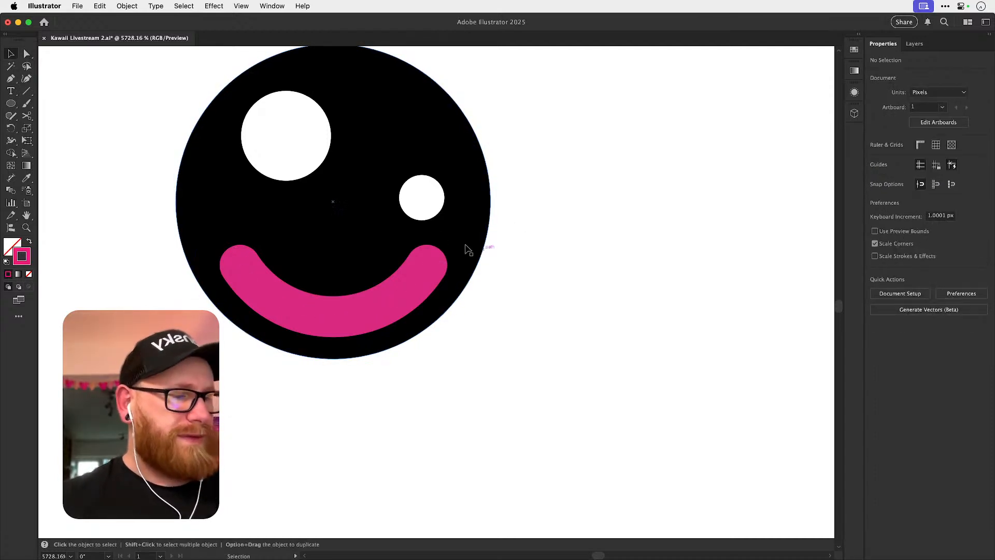
Recolor the pink arc's stroke to white by sampling with the Eyedropper.
key(super+minus)
key(super+minus)
key(super+minus)
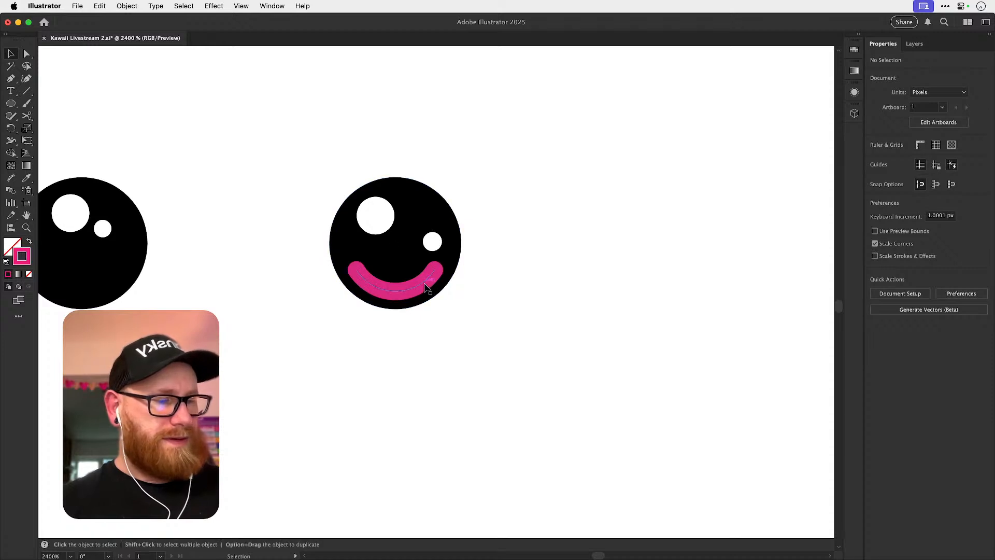
click(423, 284)
key(i)
shift+click(539, 264)
key(v)
click(596, 208)
Duplicate the two-highlight eye directly below itself, then ungroup the copy and delete its white highlights.
key(super+minus)
key(super+minus)
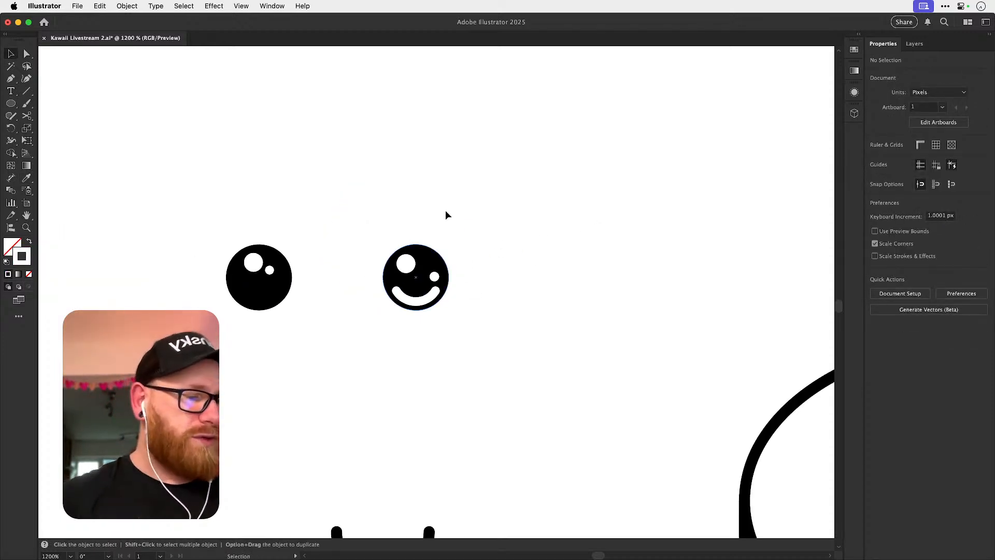
key(super+minus)
drag(293, 244, 293, 356)
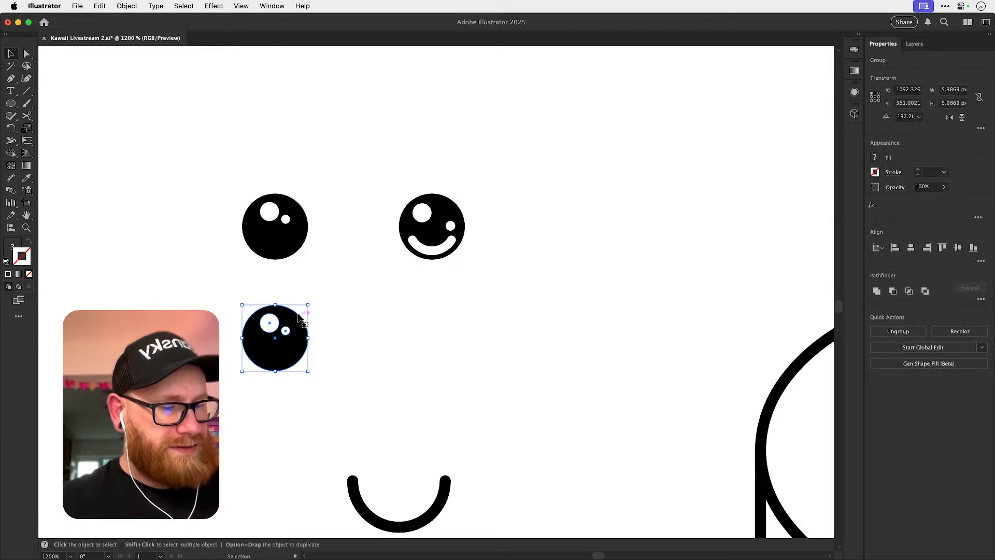
key(super+shift+g)
key(super+shift+a)
click(279, 321)
key(Delete)
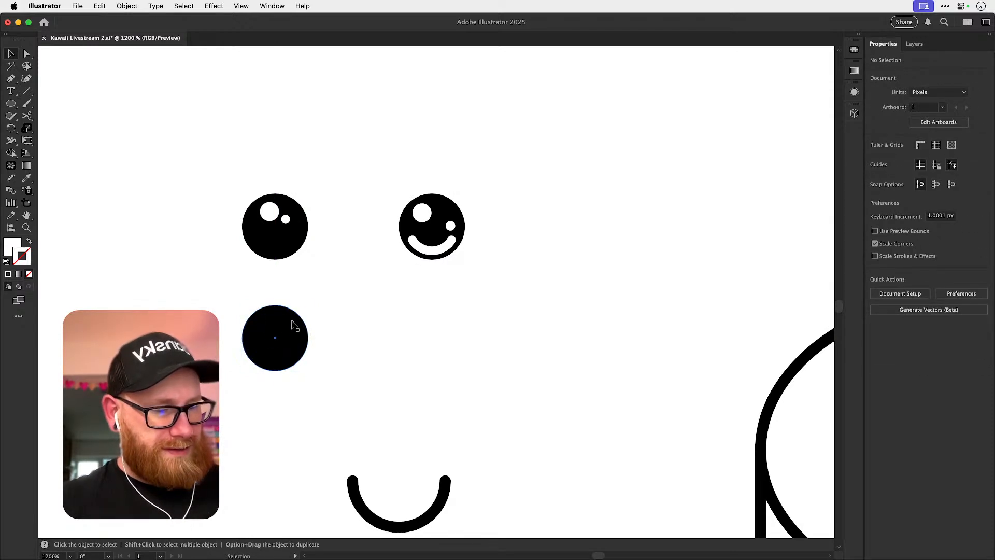
Scale the plain black circle copy down to a small dot eye.
click(280, 323)
key(s)
drag(329, 282, 301, 312)
key(v)
key(super+shift+a)
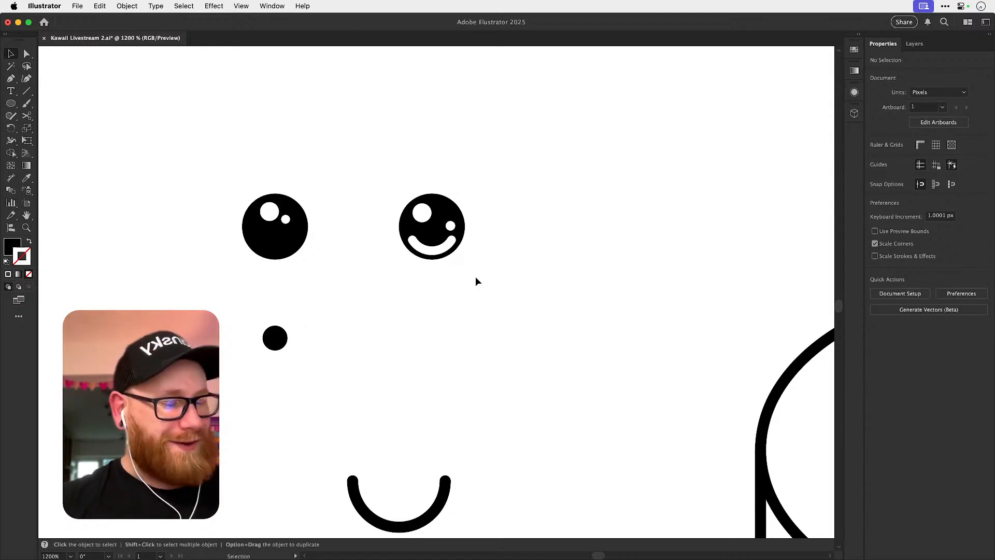
Copy the smile arc above itself, rotating it 180° and shrinking it to a small arch about 3.3 px wide.
scroll(389, 349, up, 4)
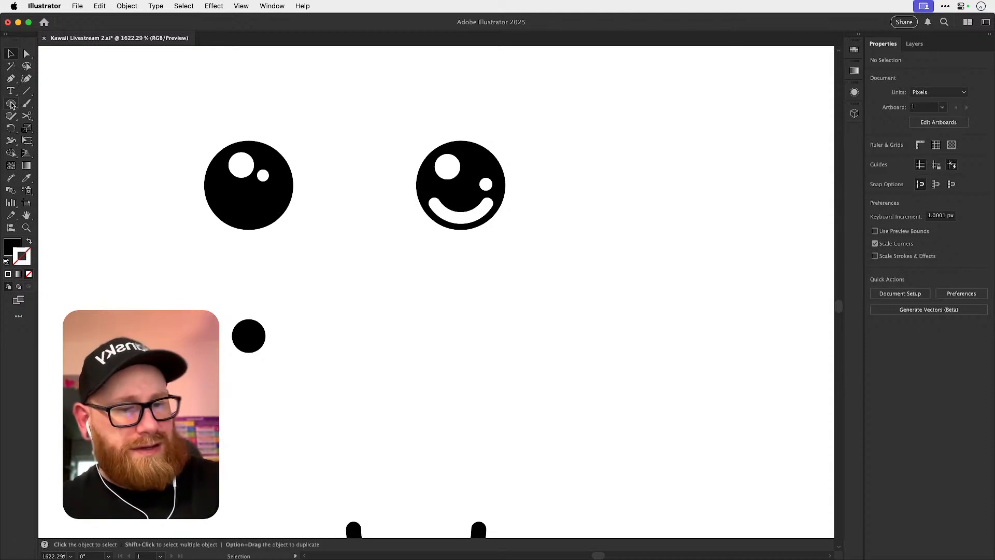
drag(414, 501, 425, 416)
drag(385, 487, 526, 290)
Duplicate the small arch beside itself to form a pair of closed eyes and move both further right.
drag(490, 215, 569, 251)
click(489, 224)
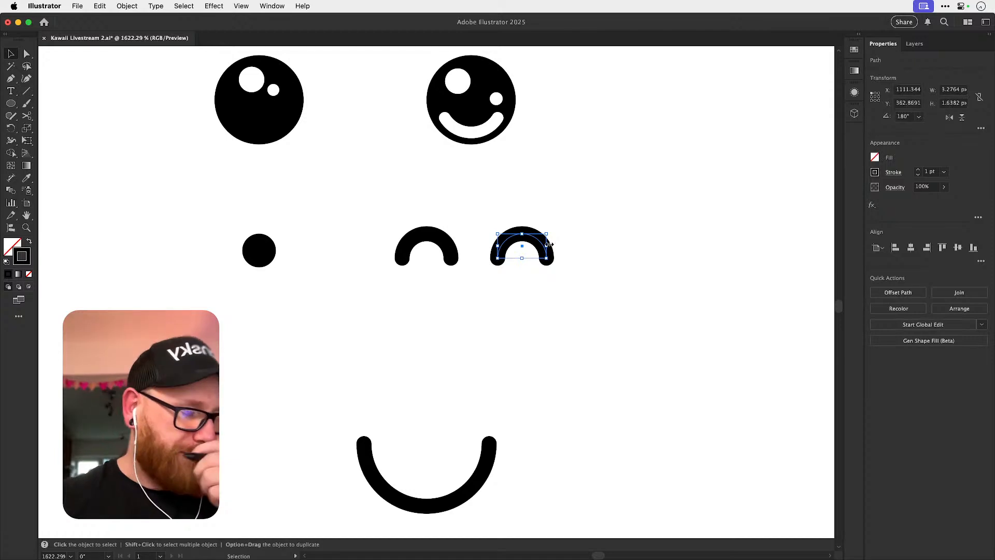
drag(397, 226, 679, 244)
click(462, 213)
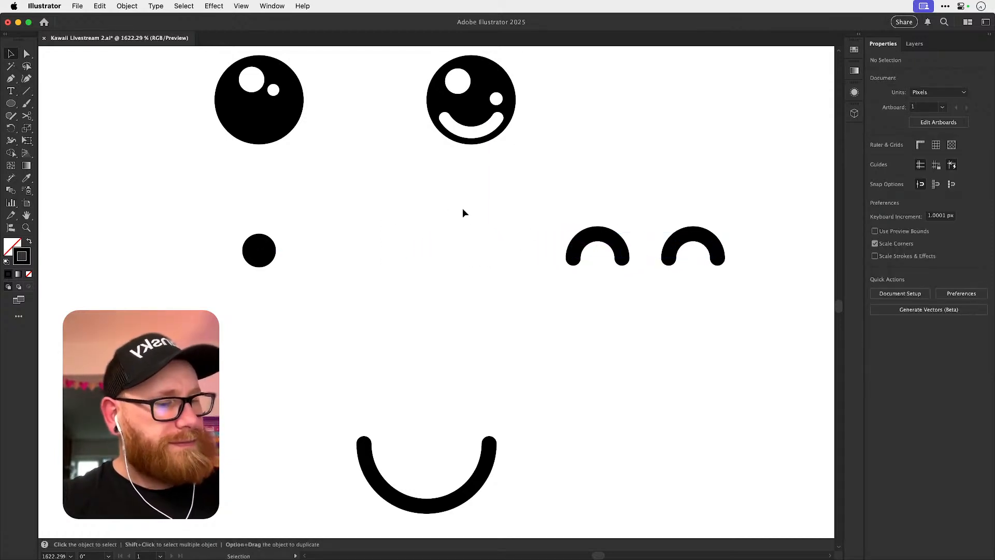
click(10, 78)
click(366, 229)
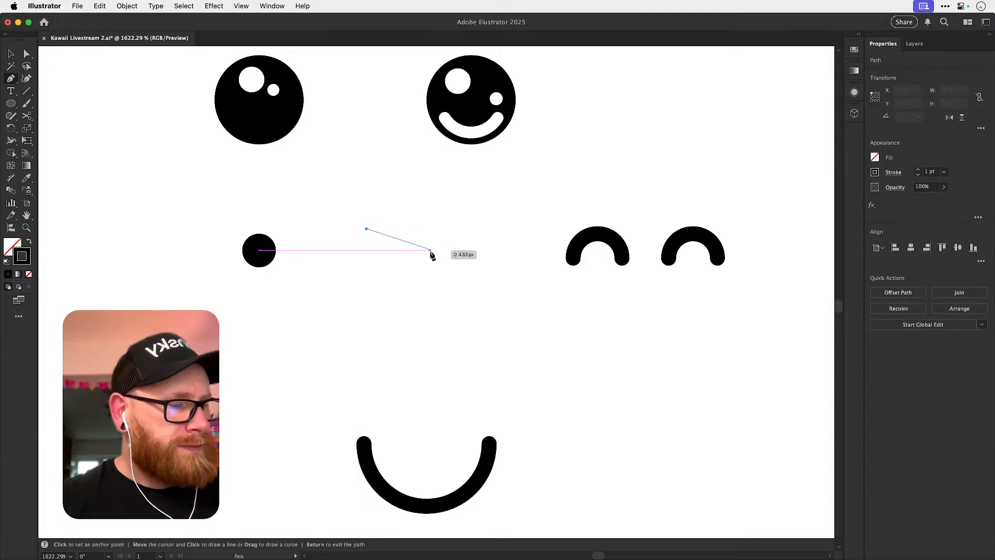
key(super+z)
Draw a quarter-circle arc about 3.26 px wide and high with the Arc tool, to the right of the dot eye.
drag(30, 94, 67, 101)
drag(365, 264, 414, 216)
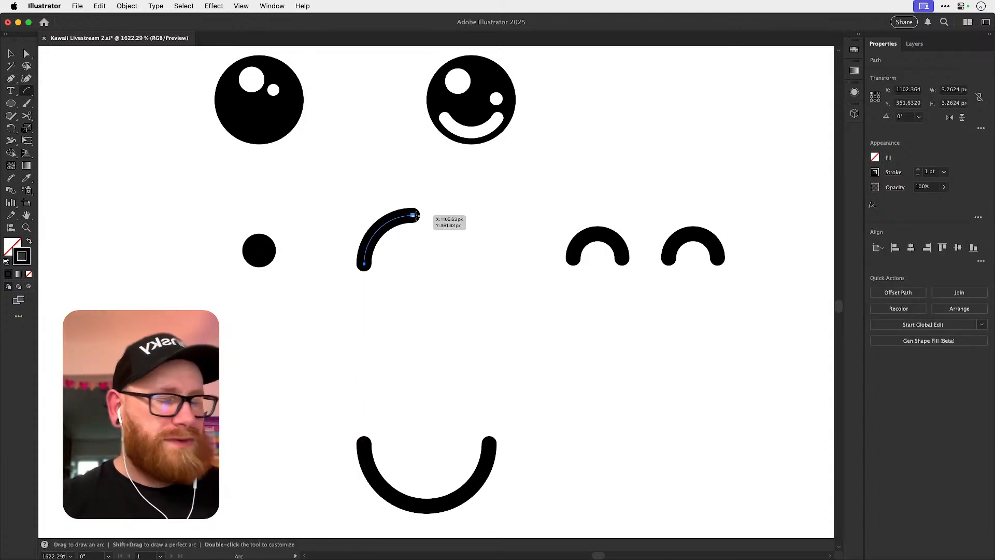
Rotate the quarter-circle arc to 270° and turn a copy about its lower end to form a winking eye.
key(v)
click(415, 217)
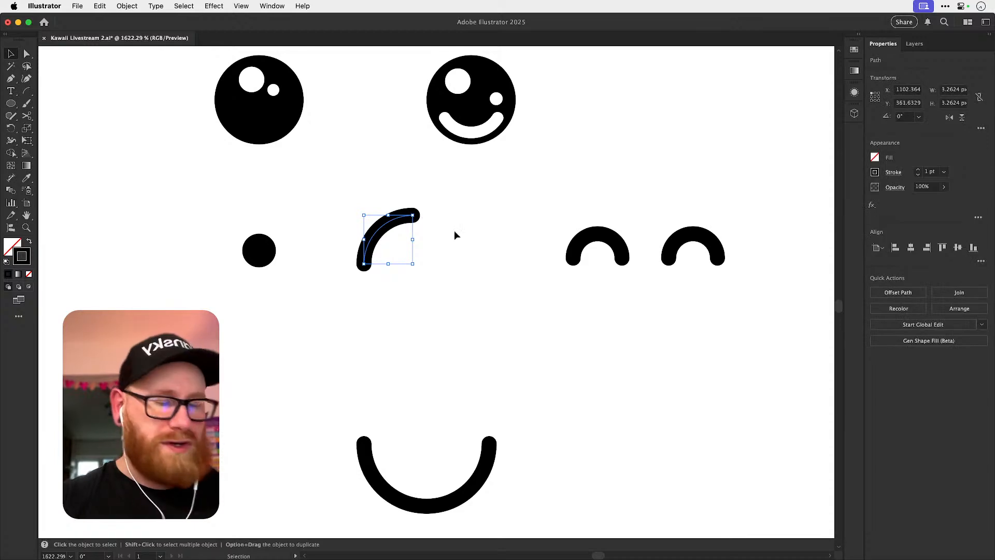
key(r)
drag(446, 220, 421, 296)
key(v)
click(428, 284)
click(413, 246)
key(r)
key(v)
key(r)
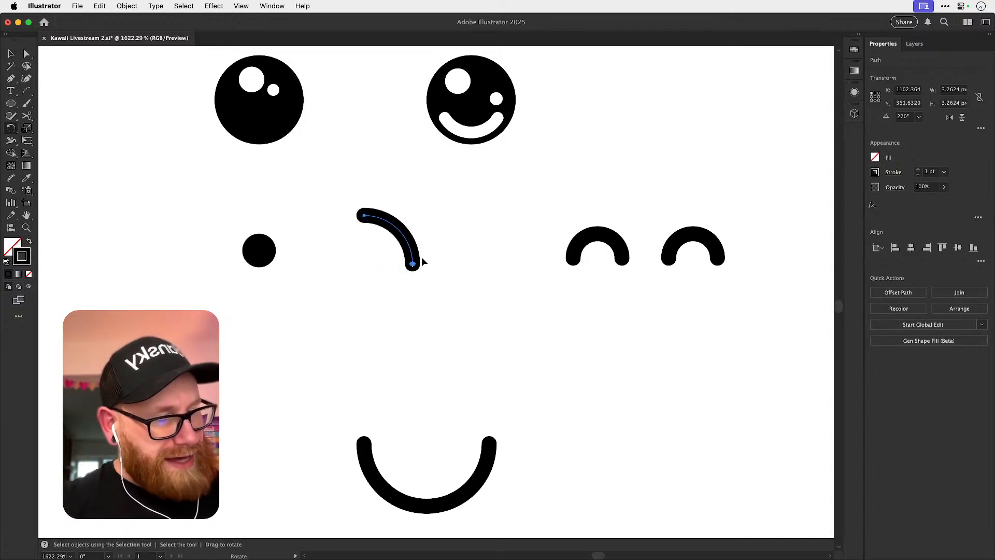
click(412, 263)
drag(506, 176, 413, 212)
key(v)
shift+click(412, 240)
Move the arc wink eye below the dot eye, try a horizontally flipped copy beside it, and delete that copy.
drag(403, 261, 344, 362)
click(948, 119)
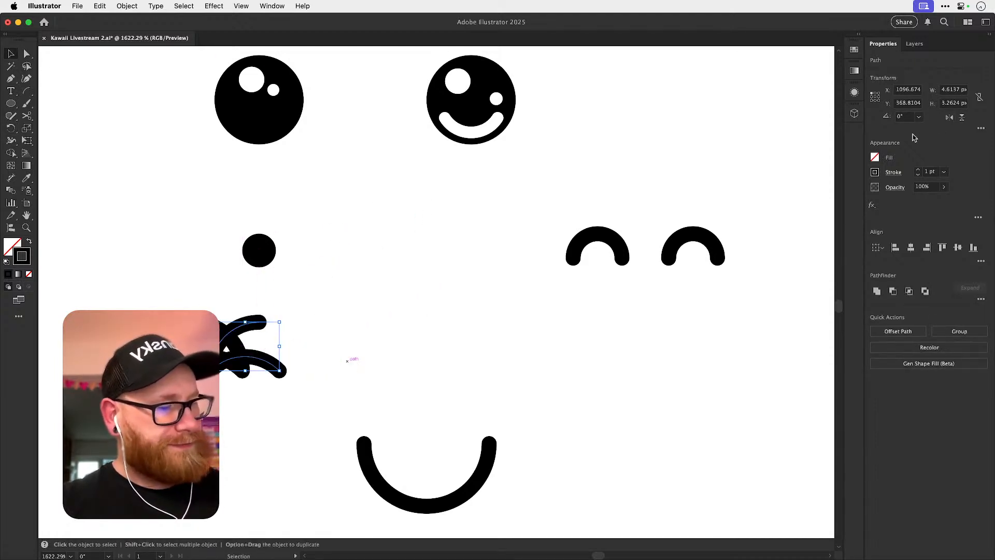
drag(275, 372, 365, 377)
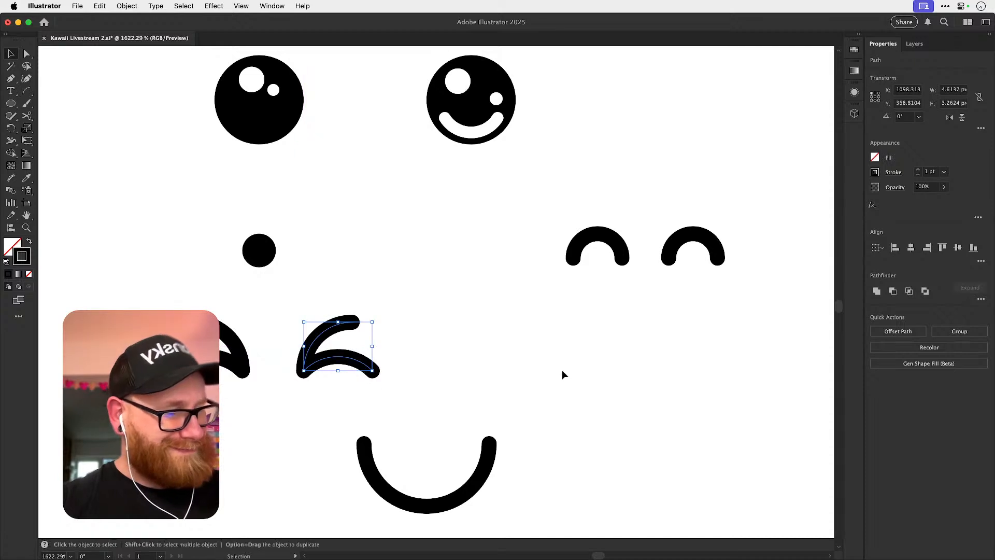
click(513, 373)
click(366, 374)
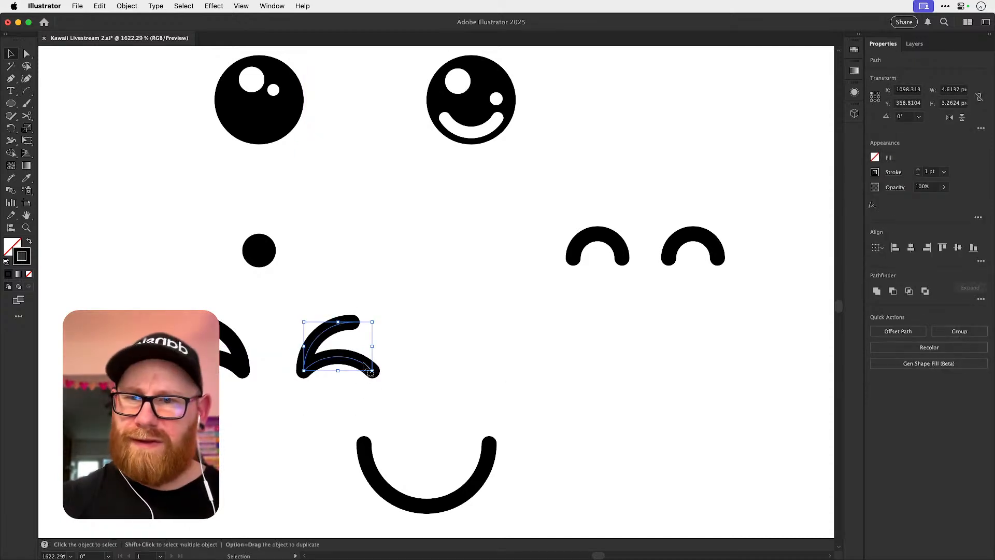
key(a)
key(Delete)
key(v)
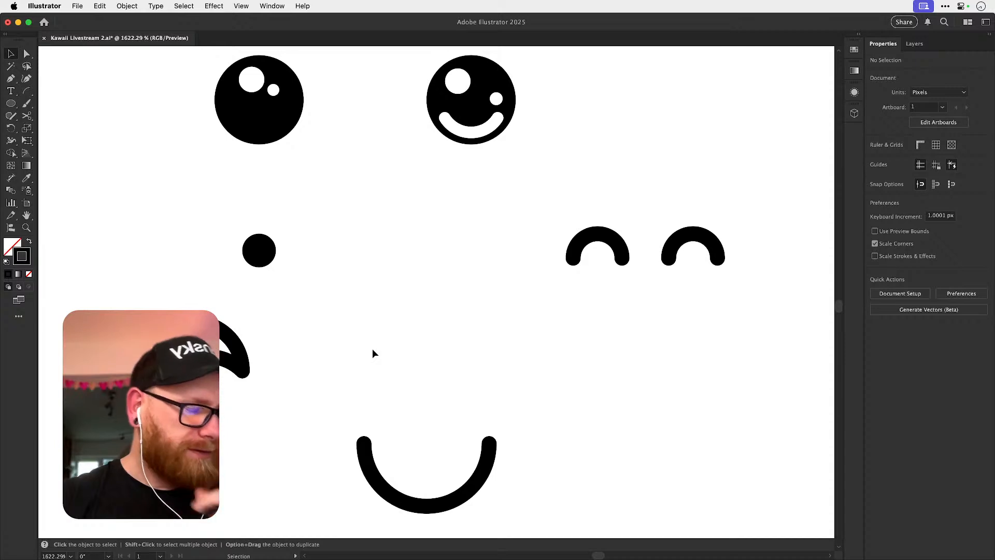
Copy the shallow smile curve to above the U-shaped smile and rotate it to a 135° slant.
key(a)
key(super+minus)
key(super+minus)
key(super+minus)
key(super+minus)
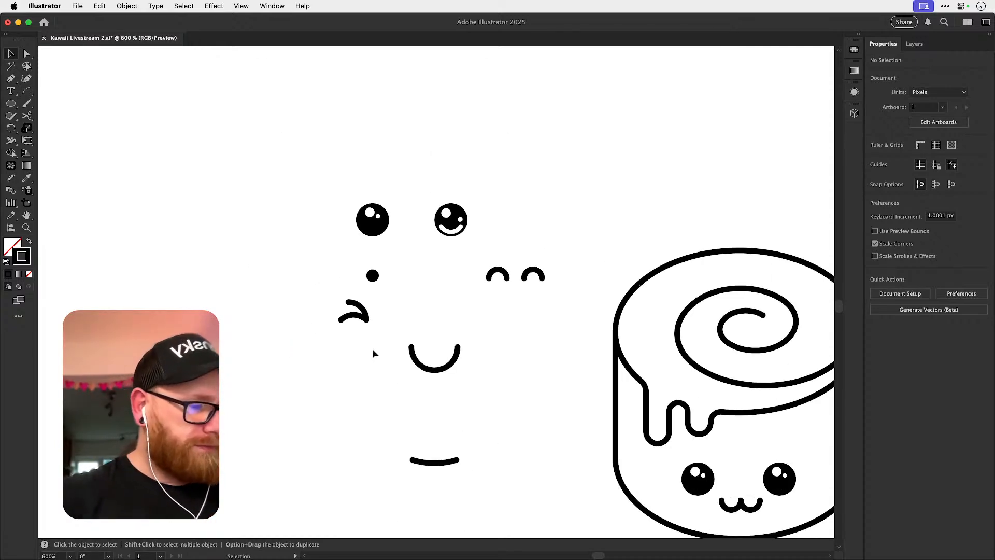
drag(440, 461, 424, 365)
key(r)
drag(425, 302, 601, 334)
Rotate a copy of the slanted curve about its lower end to form a sideways V-shaped wink.
key(v)
key(r)
drag(499, 305, 530, 301)
key(super+z)
key(v)
key(r)
drag(510, 312, 485, 332)
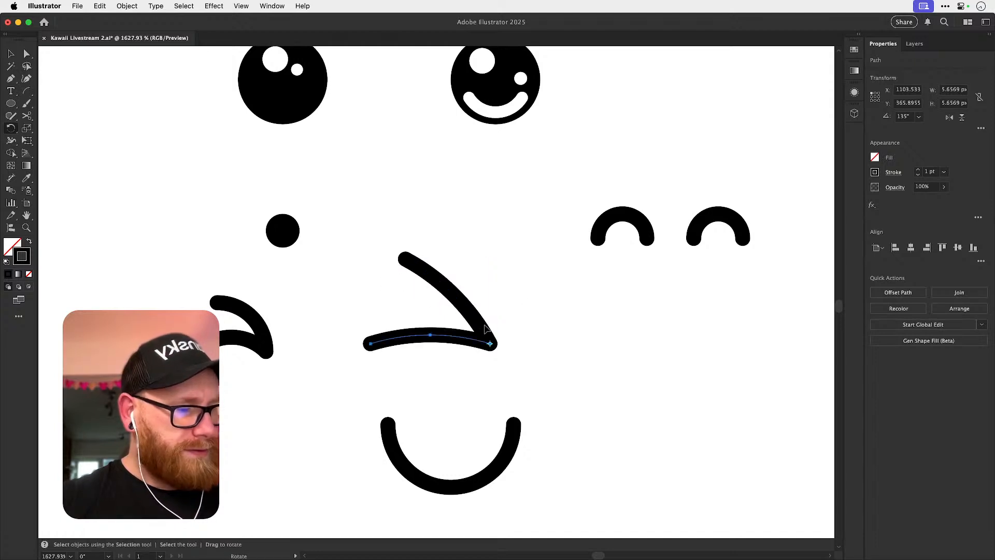
Select both wink curves and scale them down together to about 4.54 px wide and 3.21 px high.
key(v)
click(490, 280)
drag(489, 278, 453, 340)
drag(490, 259, 465, 277)
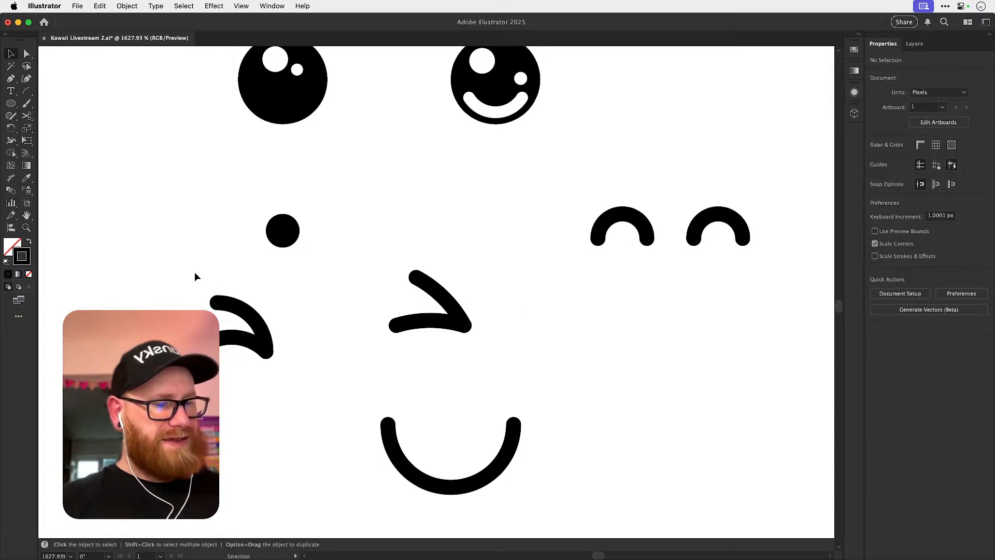
Delete the old quarter-arc wink and move the new wink eye below the small dot eye.
drag(197, 274, 291, 404)
key(Delete)
drag(453, 306, 332, 336)
key(a)
key(super+minus)
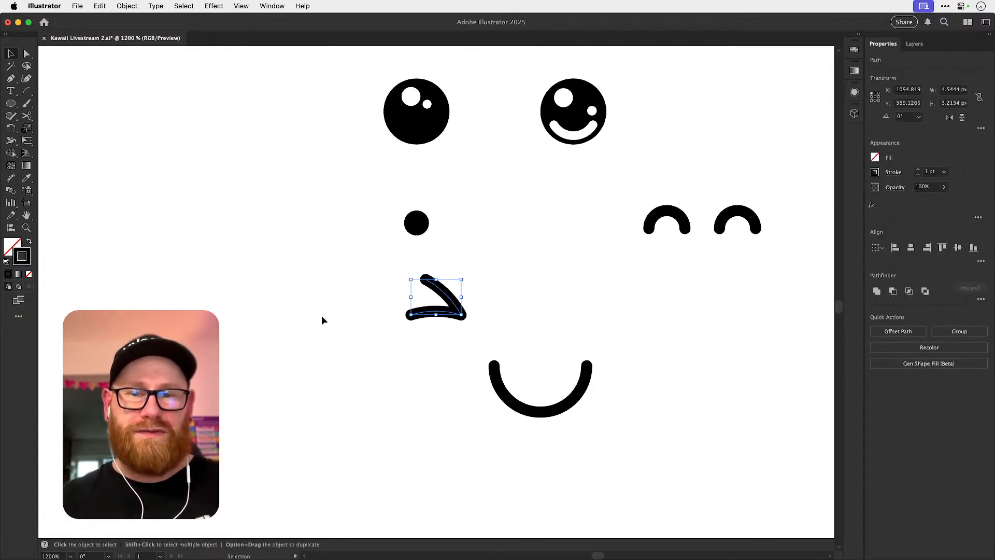
key(a)
click(565, 294)
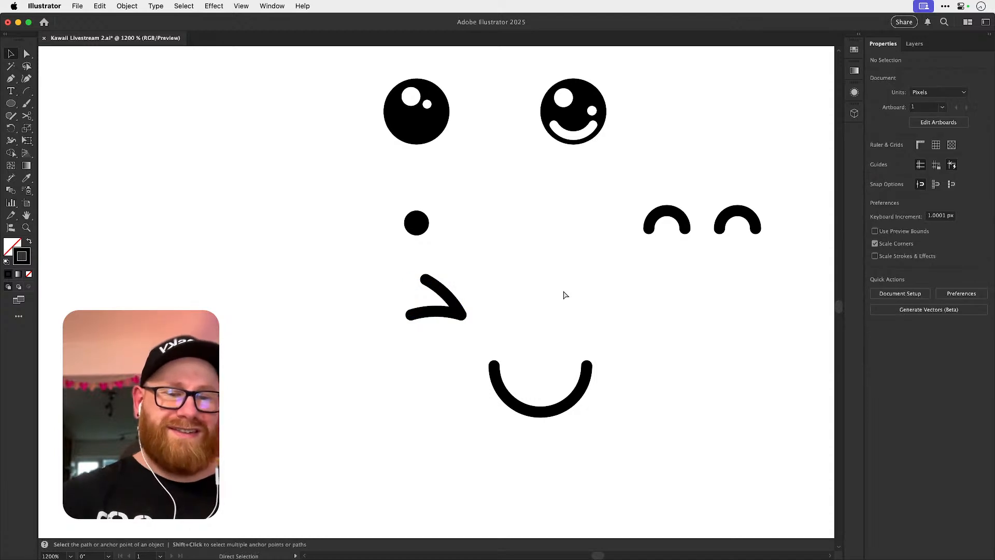
Move the whole set of alternative eyes and mouths further left, away from the cinnamon roll.
key(super+minus)
key(super+minus)
key(super+minus)
key(v)
drag(416, 213, 551, 403)
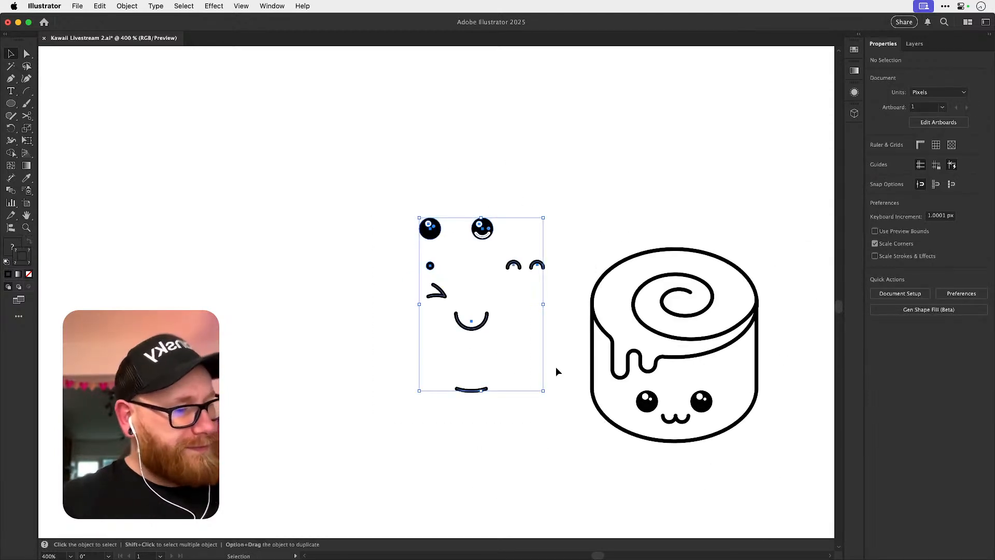
drag(537, 269, 475, 278)
click(570, 209)
Copy the cinnamon roll's w-shaped mouth into the face set, just below the arched eyes.
key(space)
drag(496, 388, 326, 326)
click(505, 357)
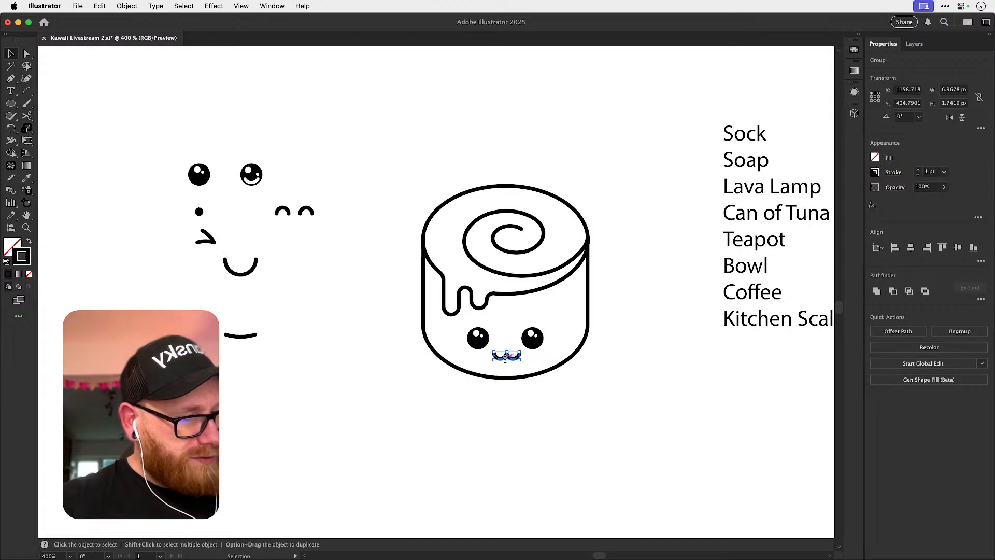
drag(506, 358, 291, 247)
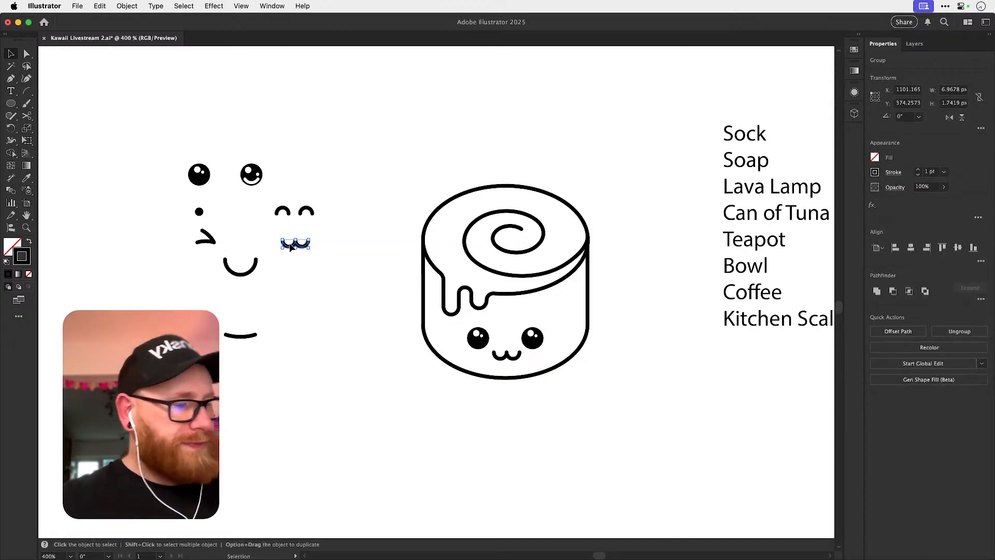
click(386, 468)
drag(580, 381, 533, 379)
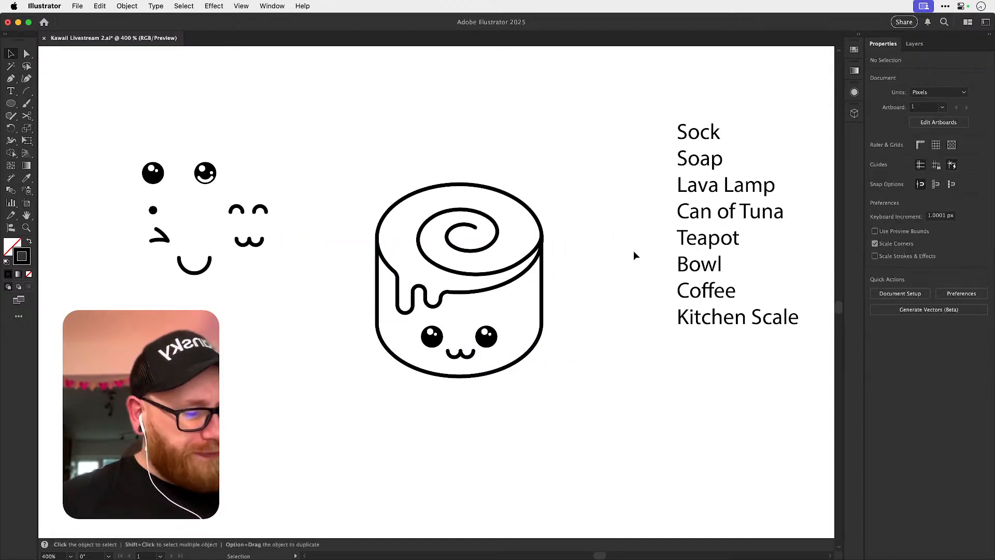
Move the word list further right and duplicate the cinnamon roll so that two stand side by side.
drag(596, 151, 415, 363)
drag(575, 287, 352, 354)
key(super+minus)
key(super+minus)
key(v)
drag(573, 249, 722, 250)
click(477, 321)
drag(460, 306, 444, 280)
click(447, 177)
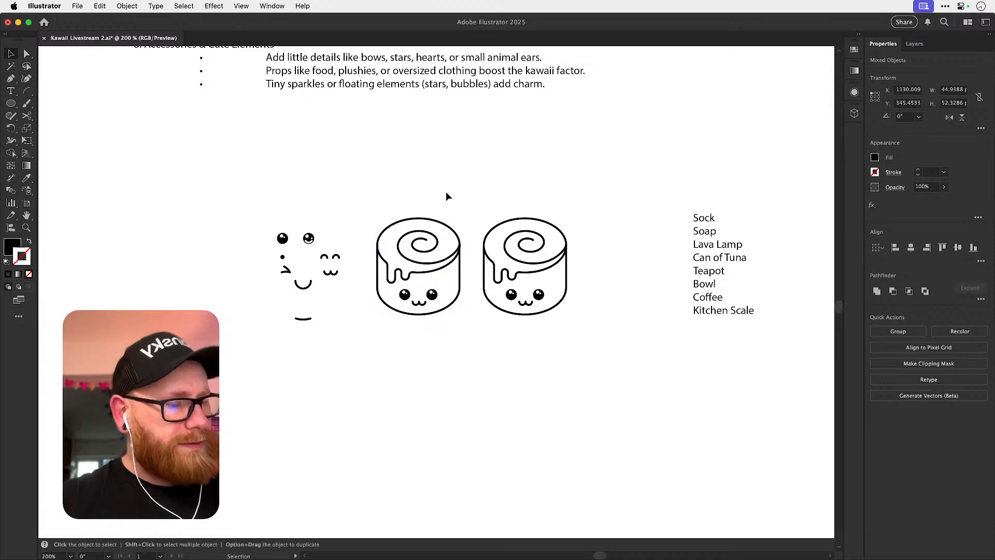
Replace the left cinnamon roll's two highlighted eyes with copies of the small dot eye.
scroll(412, 299, up, 5)
key(a)
click(412, 299)
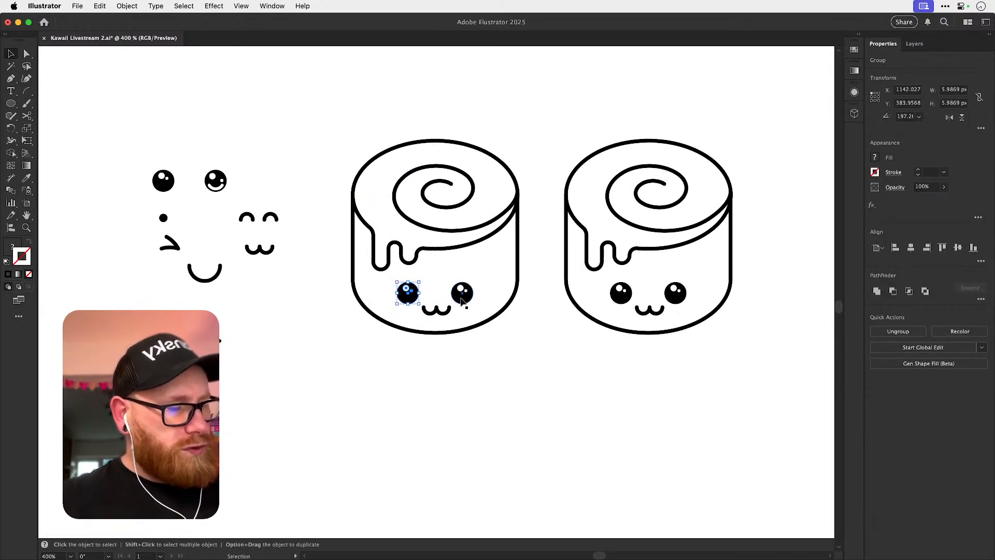
click(463, 303)
key(Delete)
key(Delete)
drag(165, 220, 463, 312)
click(437, 284)
click(513, 354)
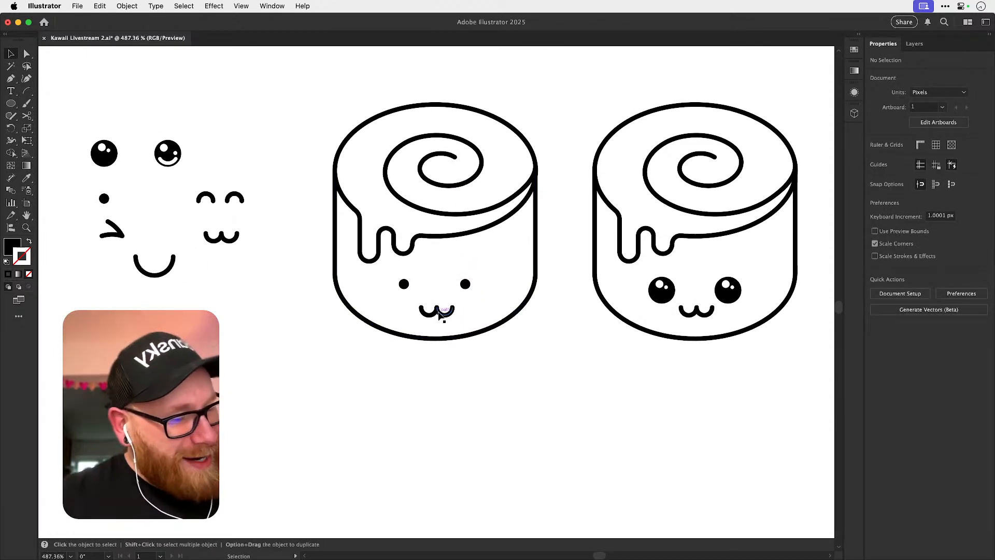
Replace the left cinnamon roll's w-shaped mouth with the shallow smile, centred below the dot eyes.
click(444, 313)
key(Delete)
drag(149, 353, 422, 318)
click(457, 399)
scroll(467, 434, up, 2)
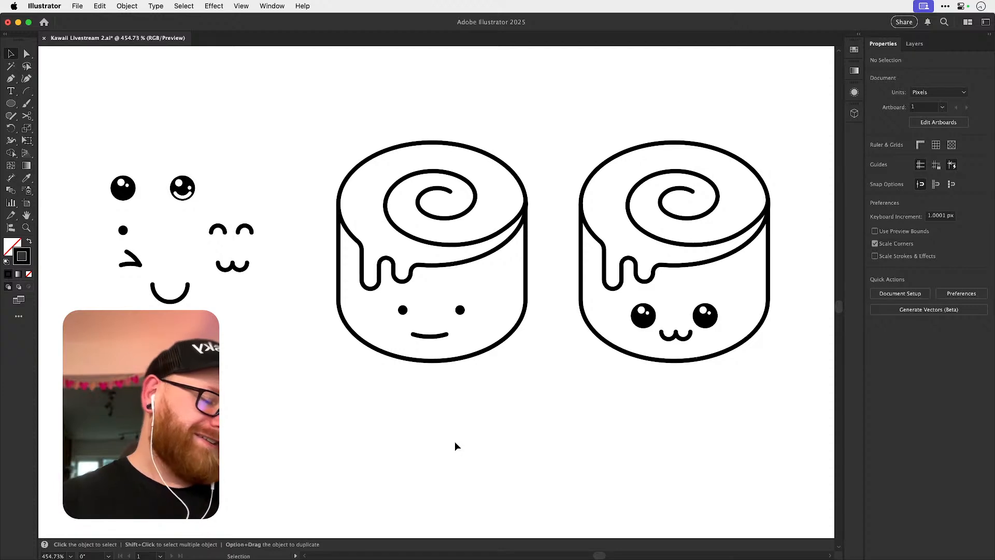
Duplicate the dot-eyed cinnamon roll straight below itself.
drag(309, 416, 531, 159)
drag(463, 351, 484, 154)
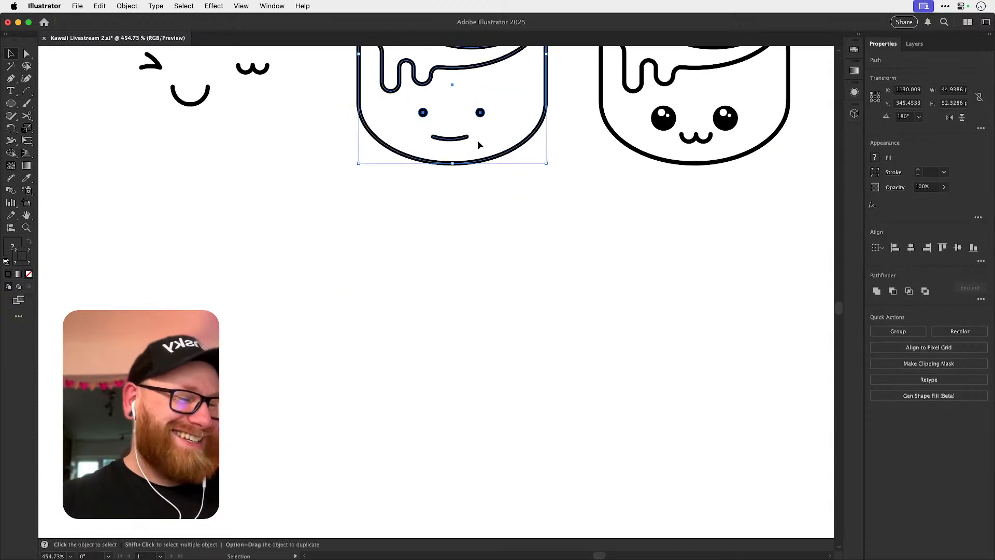
drag(461, 69, 461, 337)
click(300, 293)
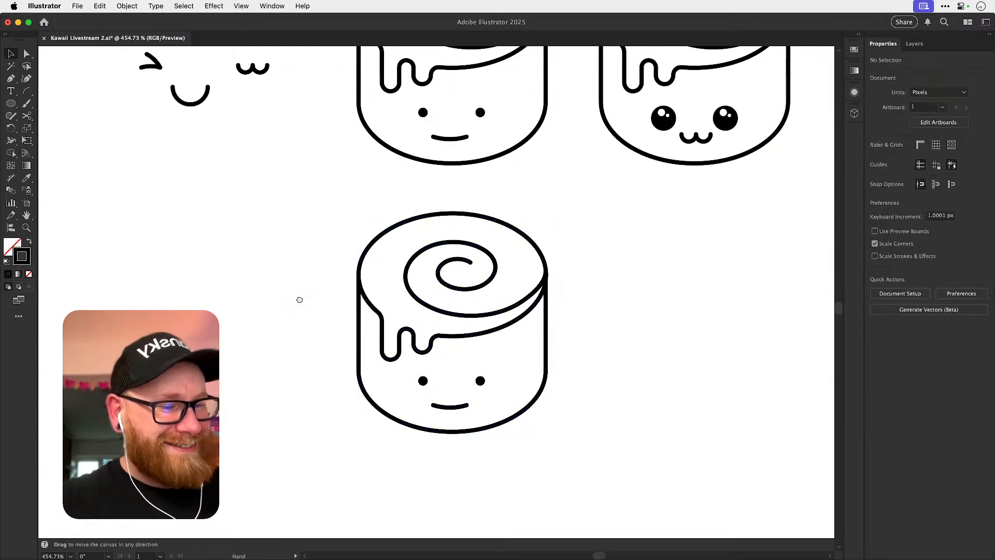
Bring the wink eye's two strokes beside the lower cinnamon roll and group them.
scroll(185, 156, up, 5)
drag(160, 130, 299, 400)
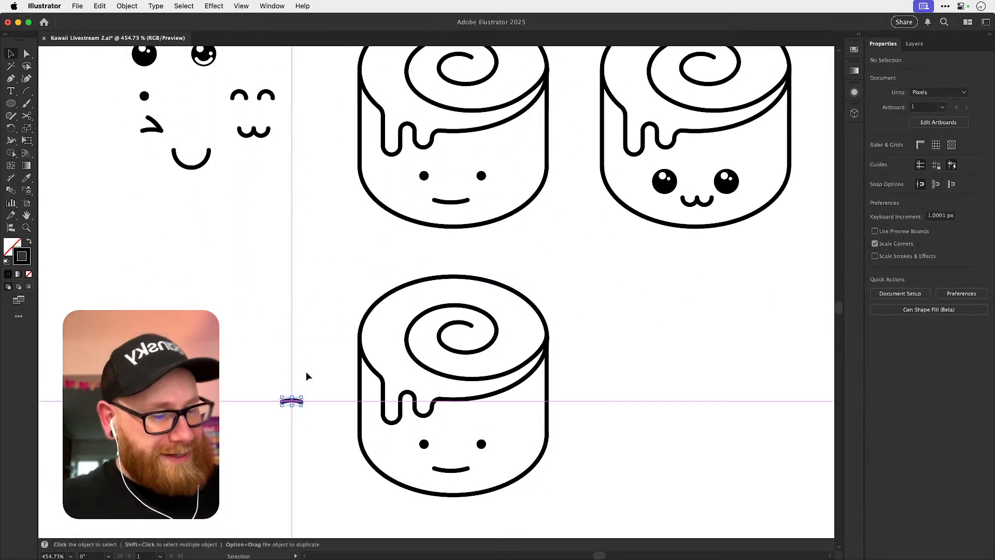
mouse_move(161, 147)
mouse_down()
mouse_move(213, 206)
mouse_move(326, 423)
mouse_up()
key(super+g)
click(175, 128)
Delete the lower roll's left dot eye and put the grouped wink eye in its place.
scroll(342, 430, down, 3)
scroll(342, 431, right, 2)
key(z)
click(431, 402)
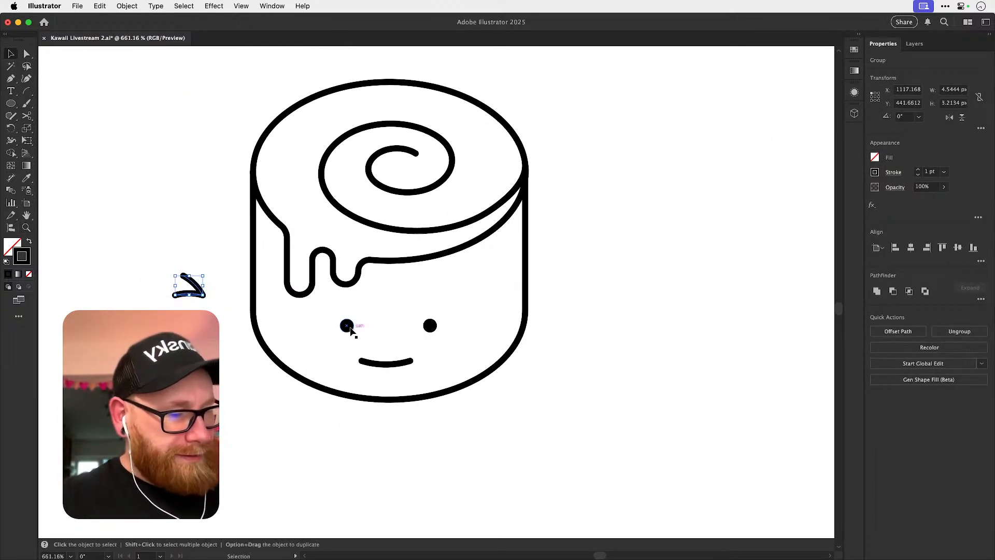
click(352, 330)
key(Delete)
mouse_move(189, 285)
mouse_down()
mouse_move(343, 338)
mouse_move(353, 328)
mouse_up()
click(379, 331)
Scale the wink eye on the lower roll down to about 3.21 px wide and 2.27 px high.
click(389, 343)
key(z)
click(391, 345)
key(v)
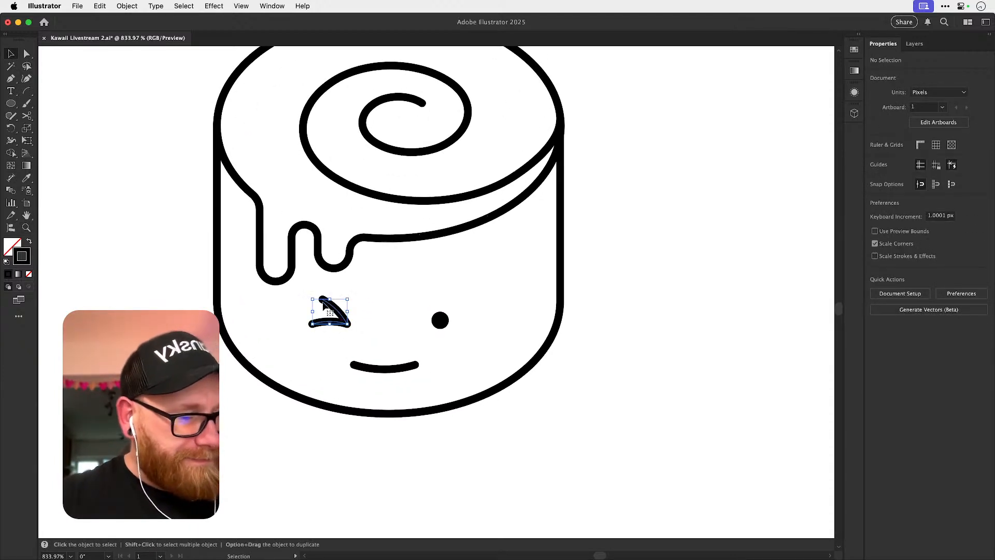
click(599, 336)
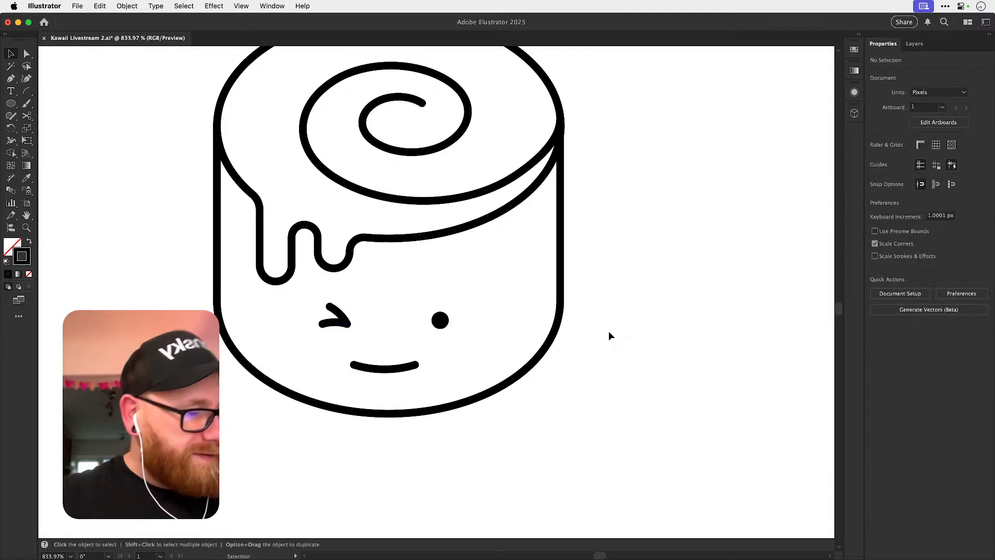
key(z)
drag(391, 345, 442, 319)
key(v)
click(653, 286)
key(super+z)
key(super+z)
key(super+z)
key(super+z)
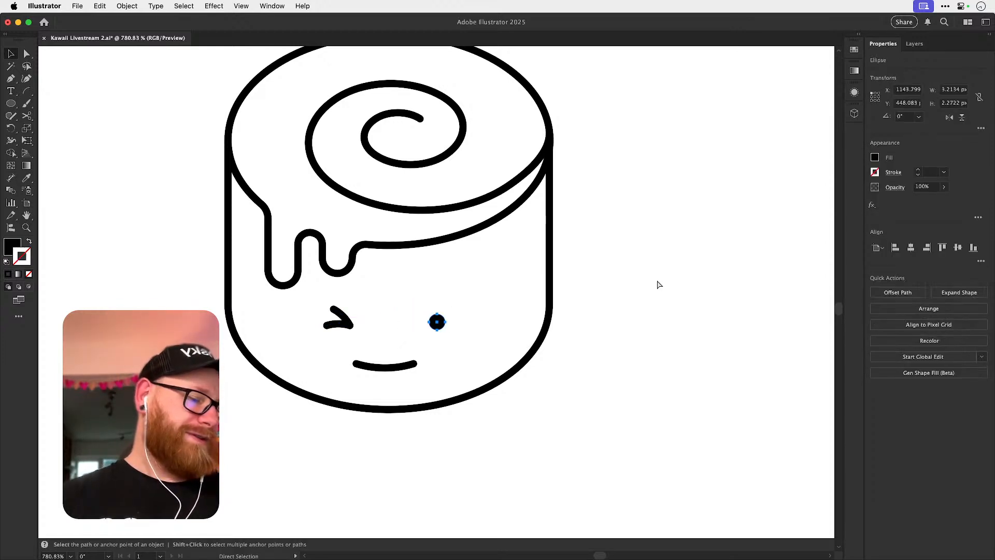
click(654, 281)
key(super+minus)
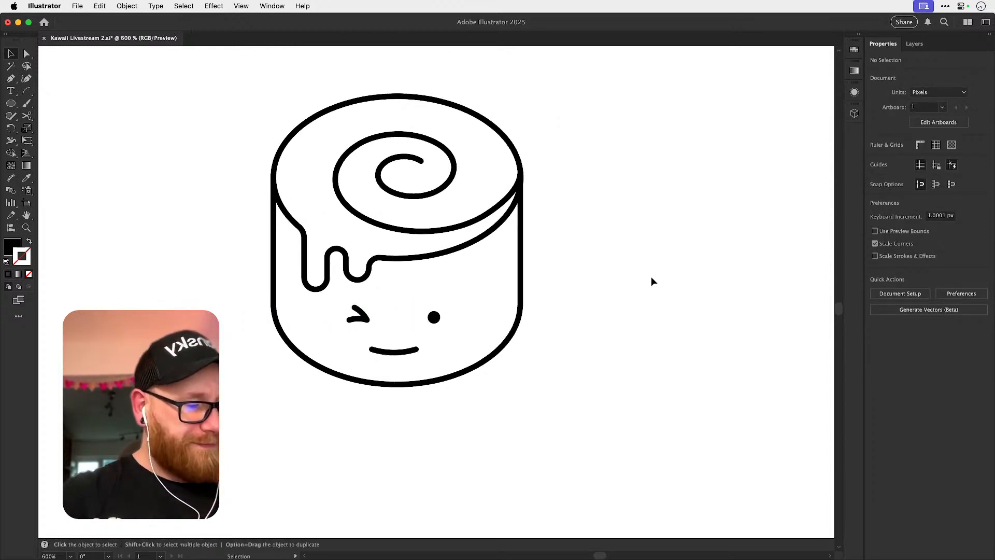
Move the lower roll's smile up close to the eyes and shrink it to about 5.51 px wide.
click(435, 321)
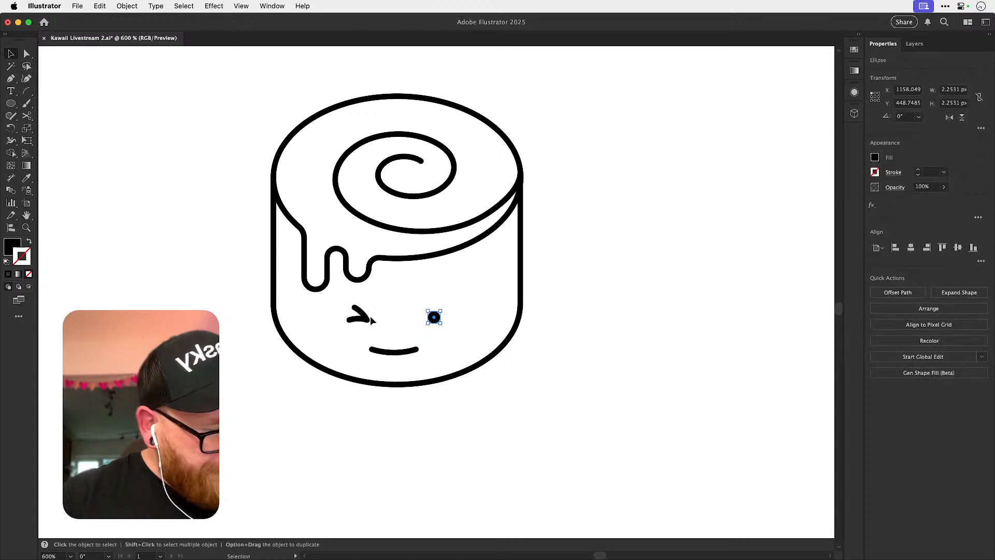
mouse_move(407, 354)
mouse_down()
mouse_move(407, 336)
mouse_move(481, 346)
mouse_up()
key(z)
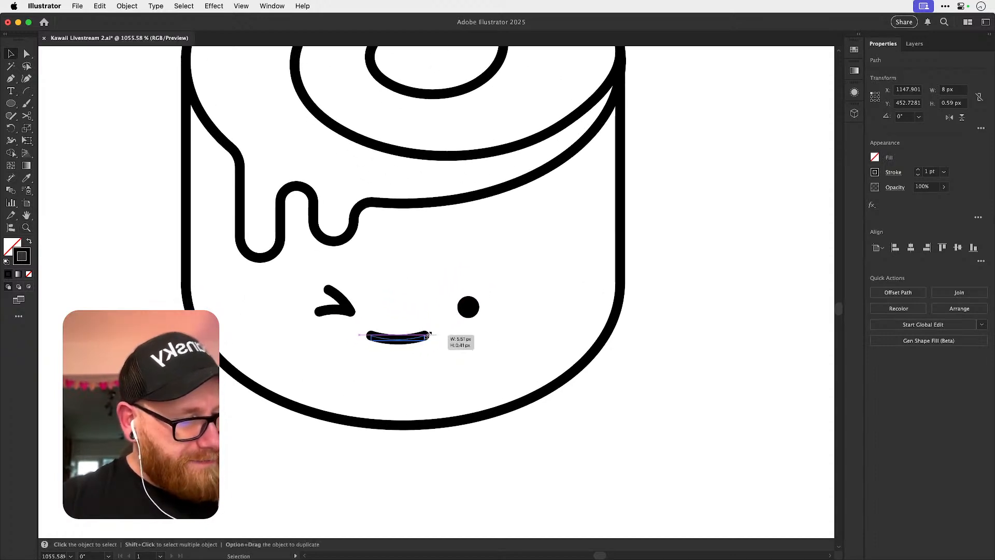
Select the wink eye, dot eye and smile and distribute them horizontally so the smile sits evenly between the eyes.
click(341, 313)
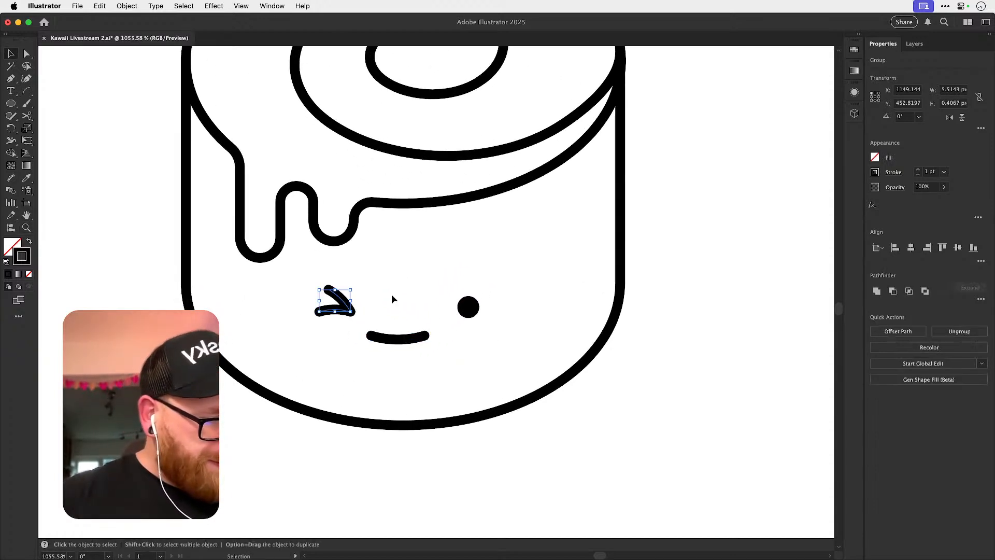
shift+click(468, 308)
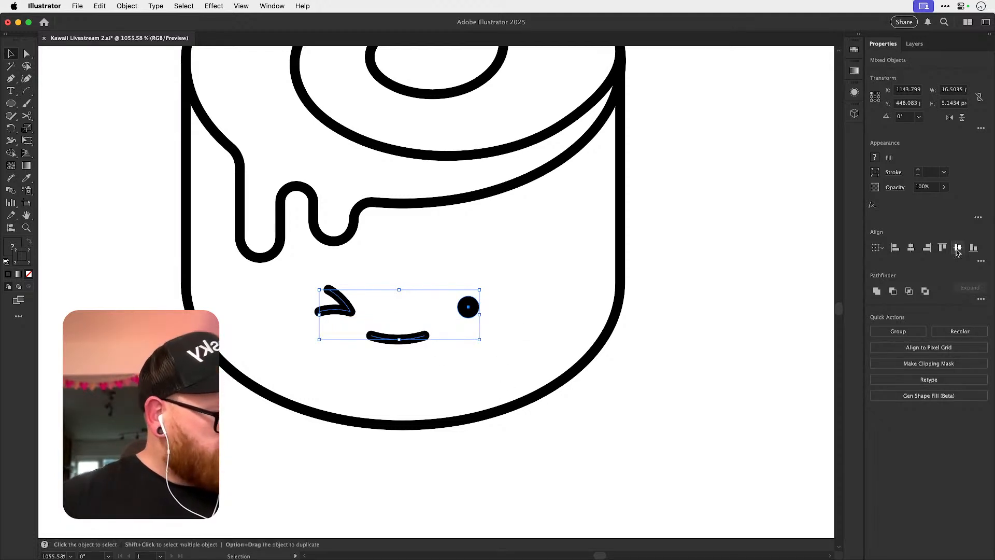
click(981, 262)
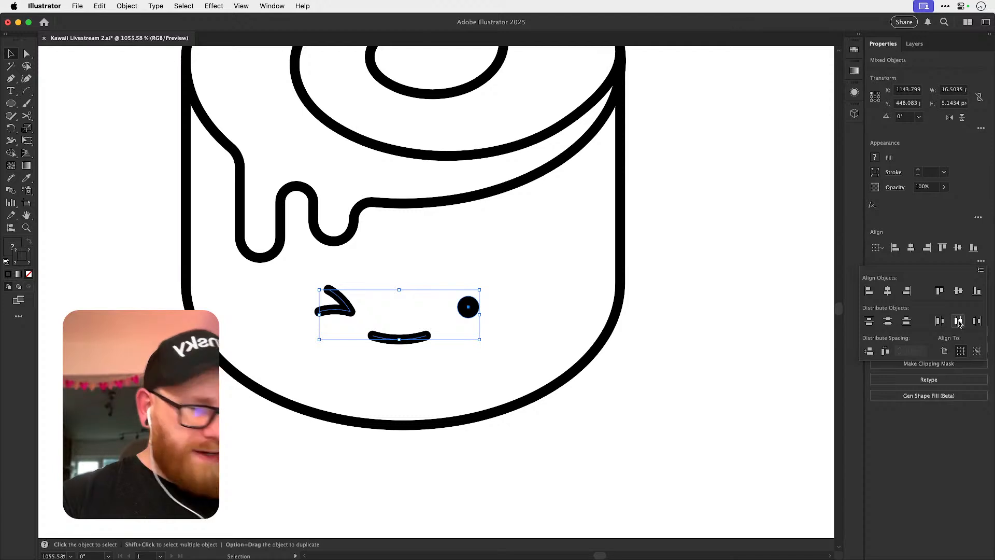
Group the wink eye, dot eye and smile and centre the face horizontally on the lower roll's body outline.
click(487, 415)
double_click(410, 337)
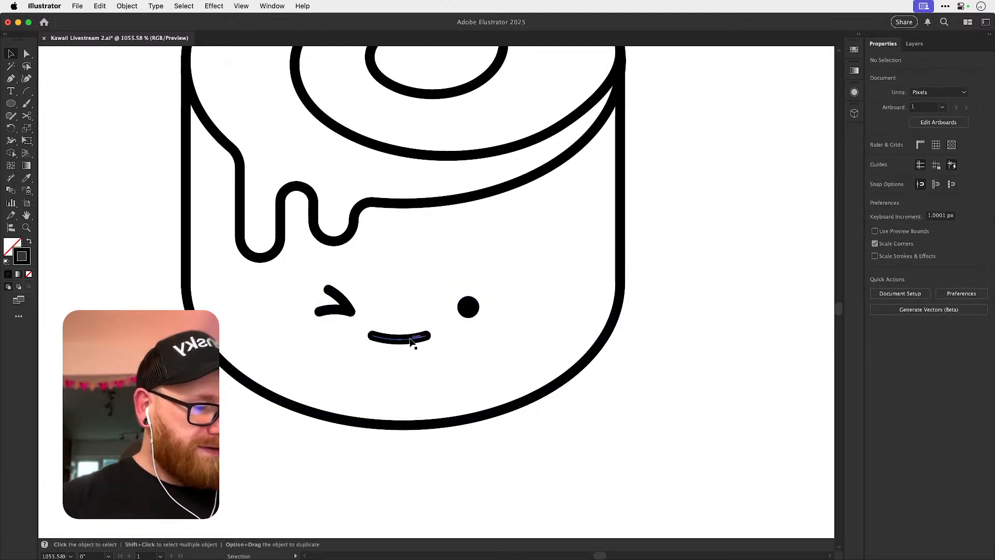
key(Escape)
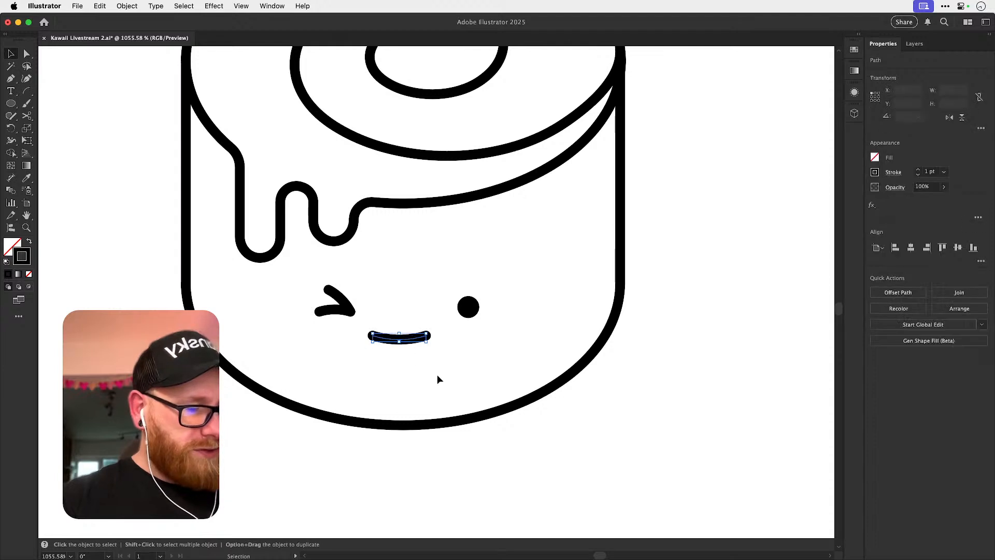
click(407, 370)
click(342, 312)
shift+click(415, 338)
key(super+g)
shift+click(467, 421)
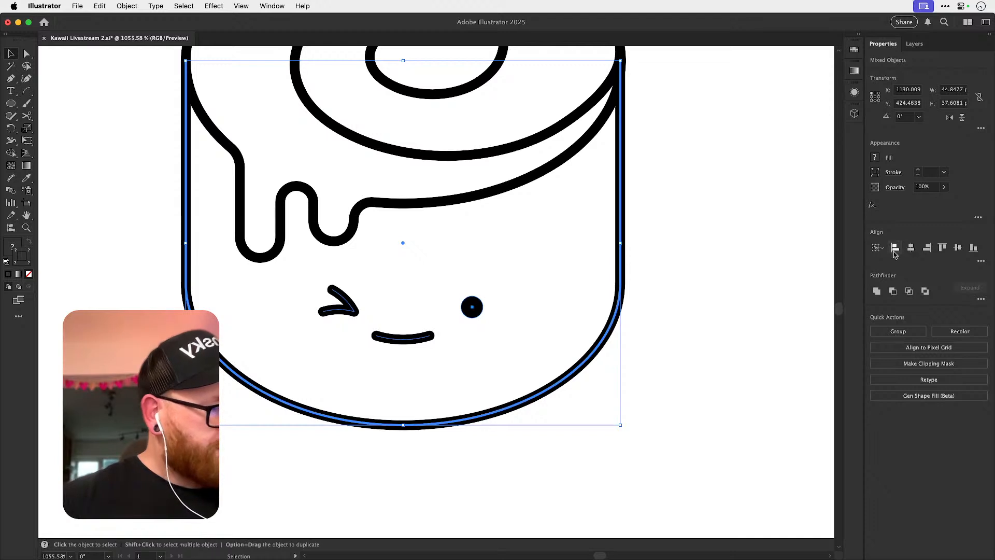
Ungroup the winking face into separate parts and move the dot eye slightly closer to the smile.
click(720, 286)
click(474, 307)
key(super+shift+g)
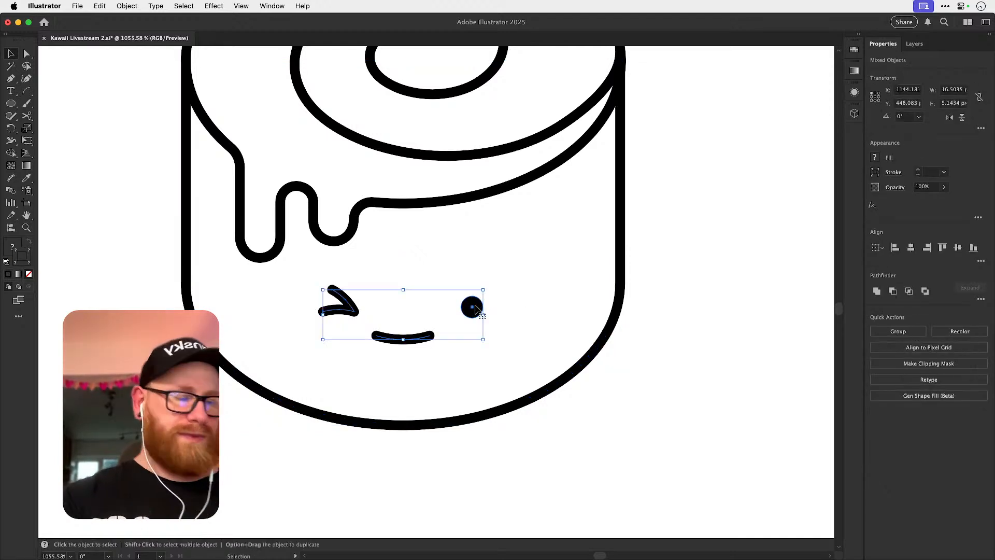
click(496, 277)
click(354, 312)
key(super+shift+g)
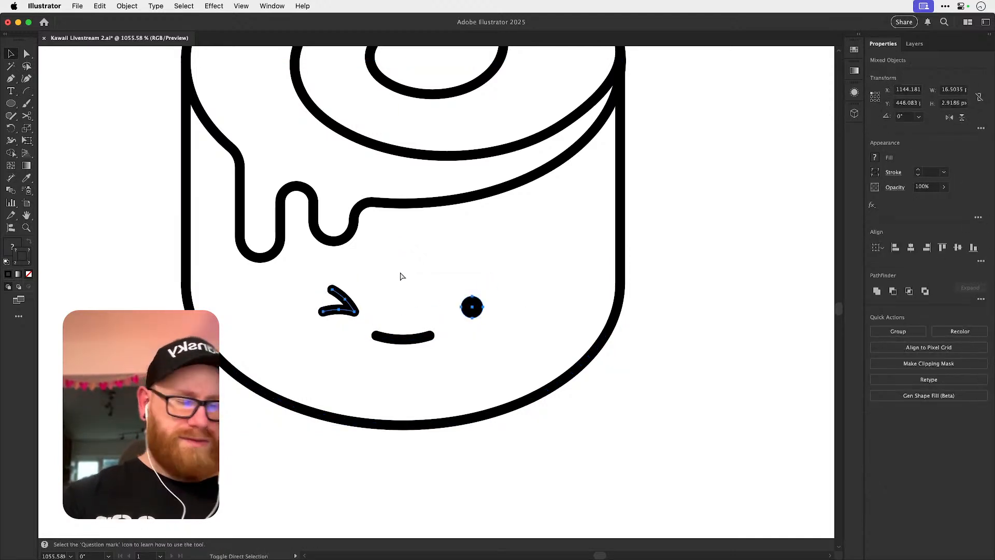
key(super+shift+a)
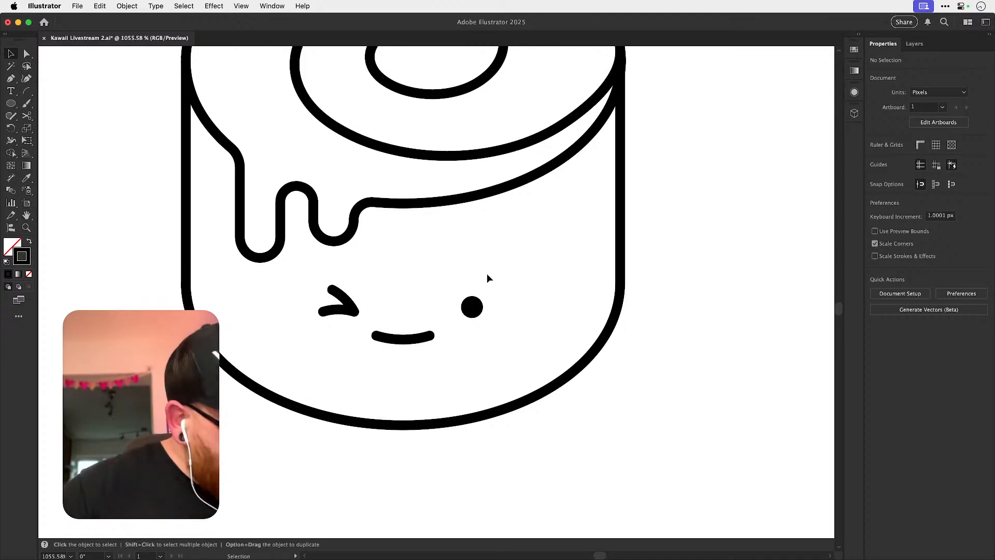
drag(476, 311, 457, 352)
key(super+shift+a)
Review the winking roll alongside the other cinnamon roll expressions and the set of eyes and mouths.
key(super+minus)
key(super+minus)
key(super+minus)
key(super+minus)
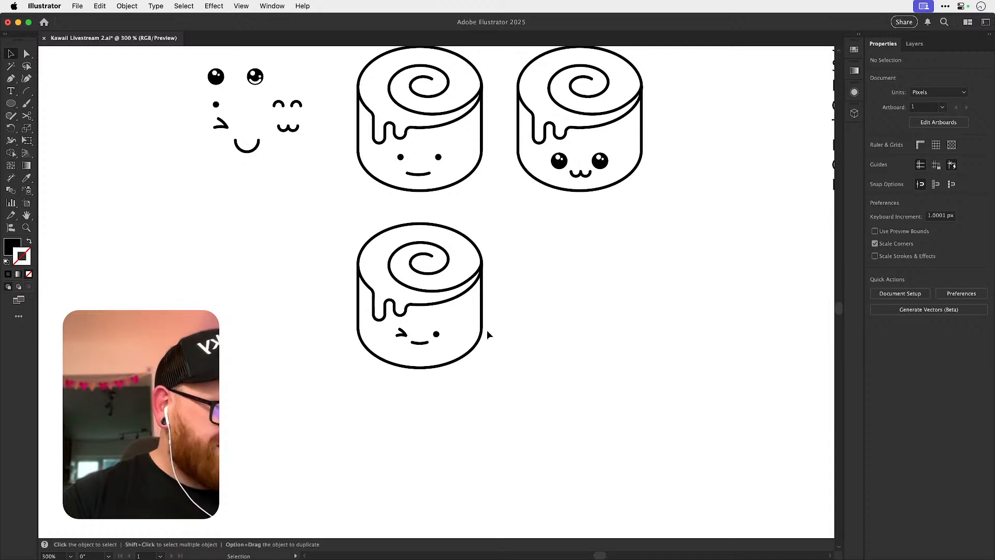
scroll(452, 328, up, 5)
scroll(553, 362, down, 4)
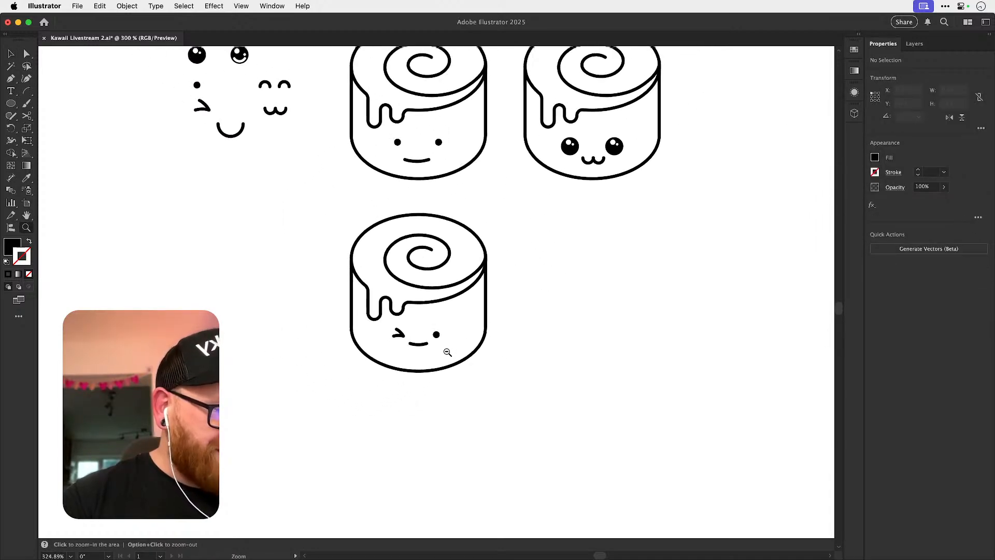
key(space)
drag(493, 308, 456, 384)
drag(548, 298, 526, 307)
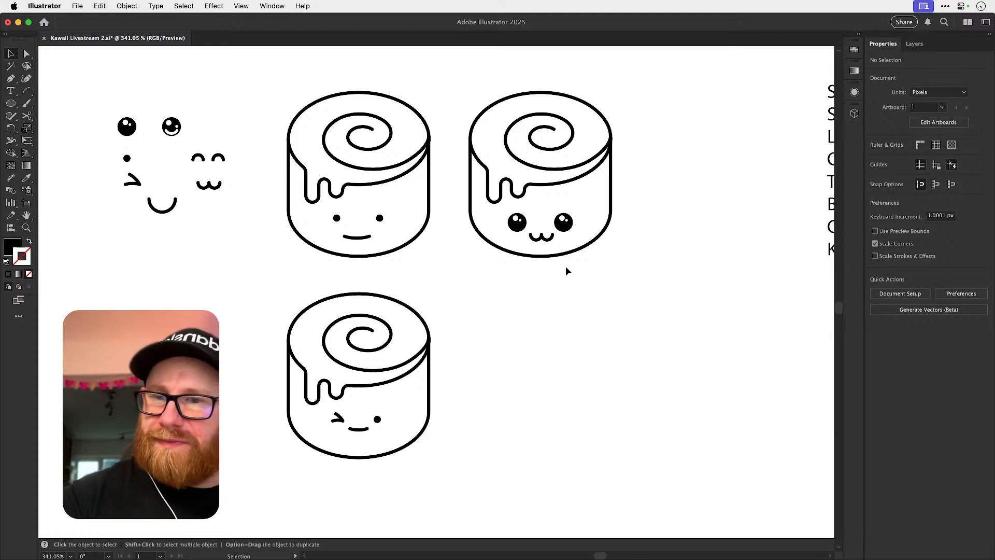
drag(456, 383, 479, 308)
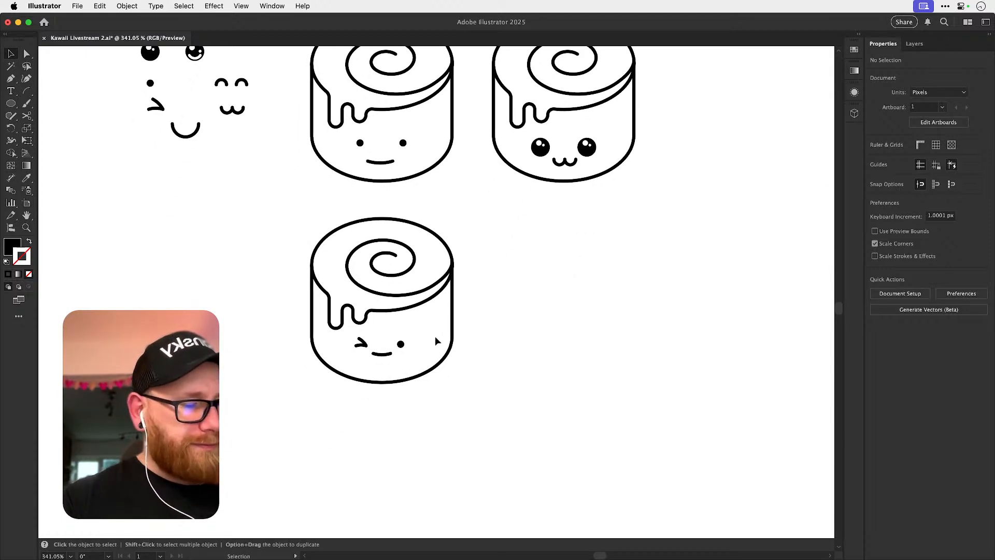
Place a copy of the shiny eye beside the winking roll's base and delete both of its white highlights.
drag(150, 52, 299, 365)
scroll(349, 369, up, 3)
drag(230, 370, 281, 415)
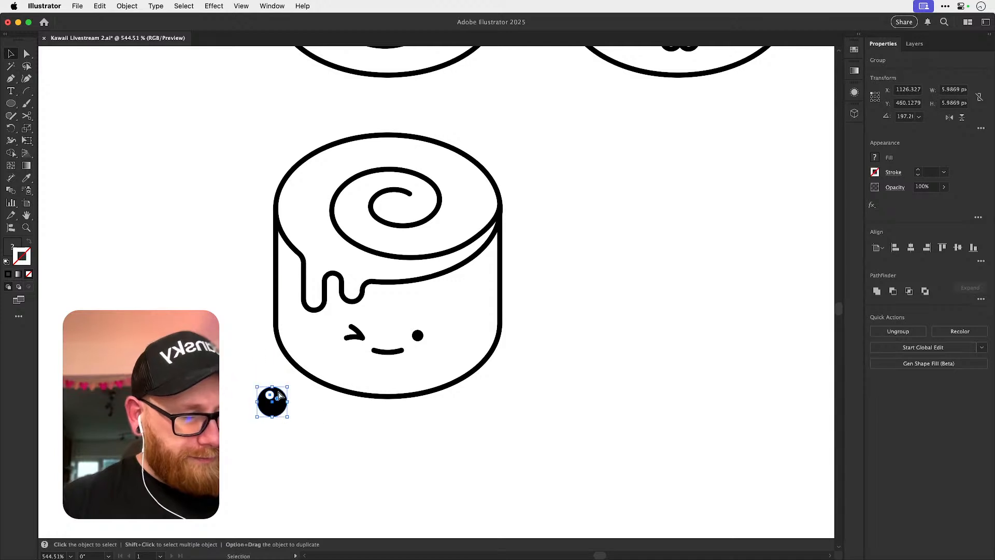
key(a)
click(270, 397)
key(Delete)
click(278, 398)
key(v)
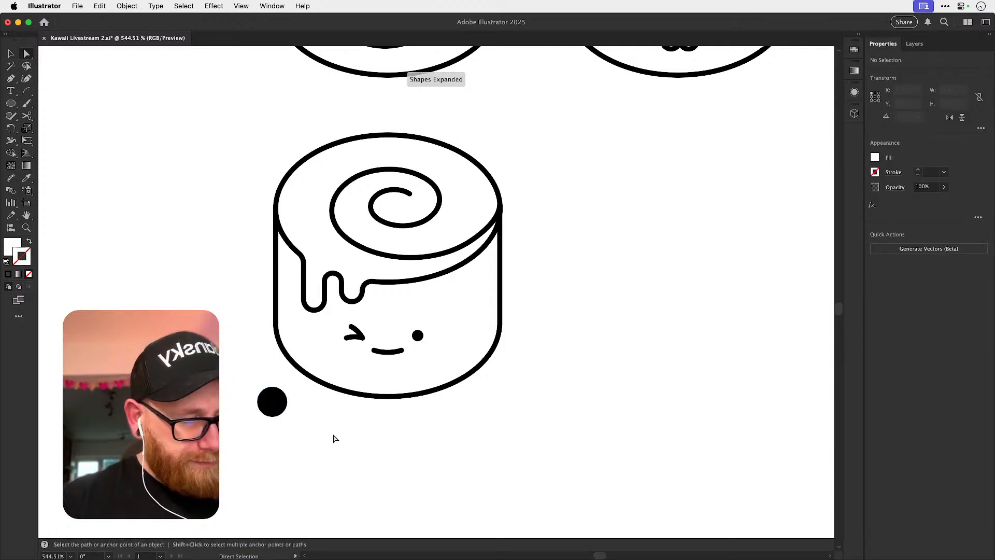
Build a face beneath the winking roll from two plain black eyes and a copy of its smile between them.
drag(275, 415, 360, 434)
drag(397, 354, 397, 458)
drag(365, 426, 433, 441)
key(super+z)
click(371, 418)
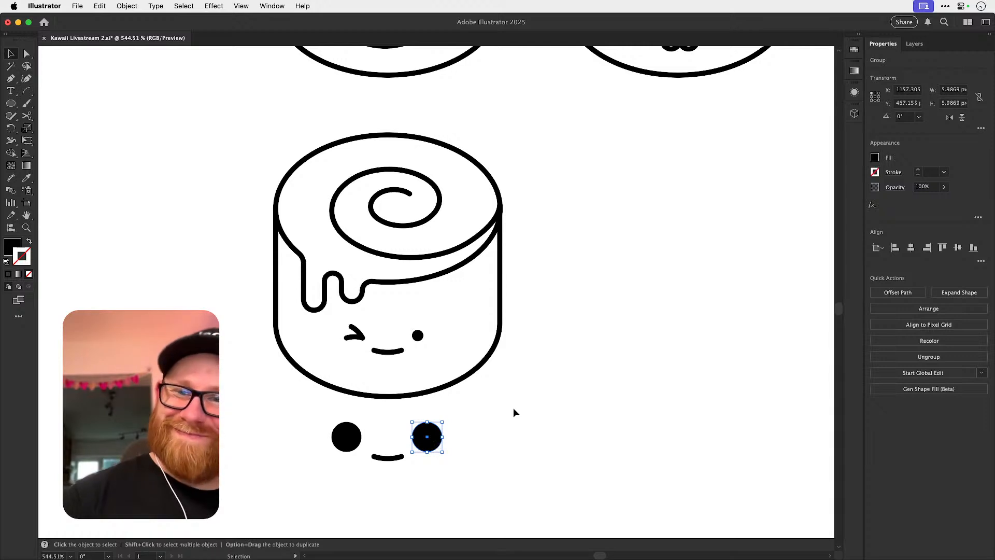
click(504, 434)
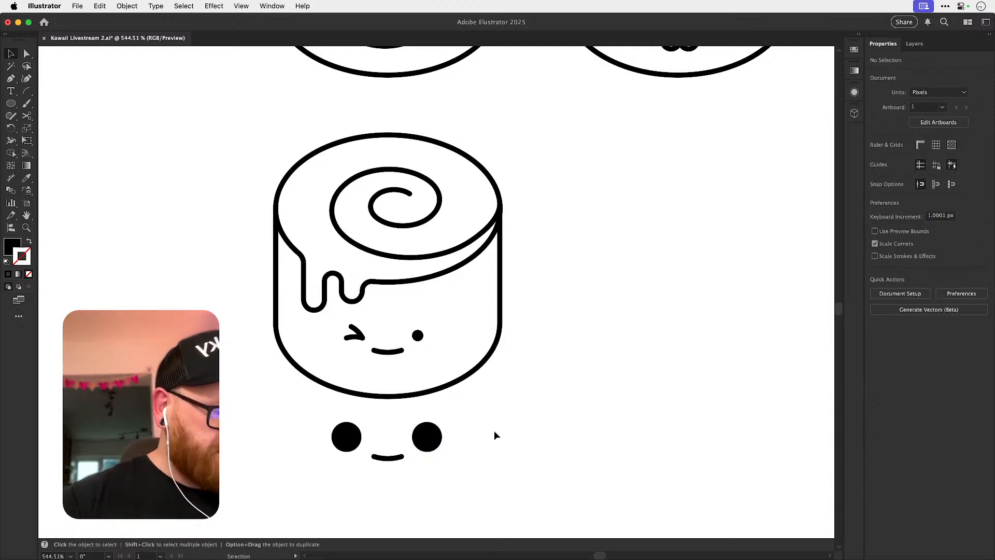
key(z)
click(398, 454)
key(v)
click(338, 440)
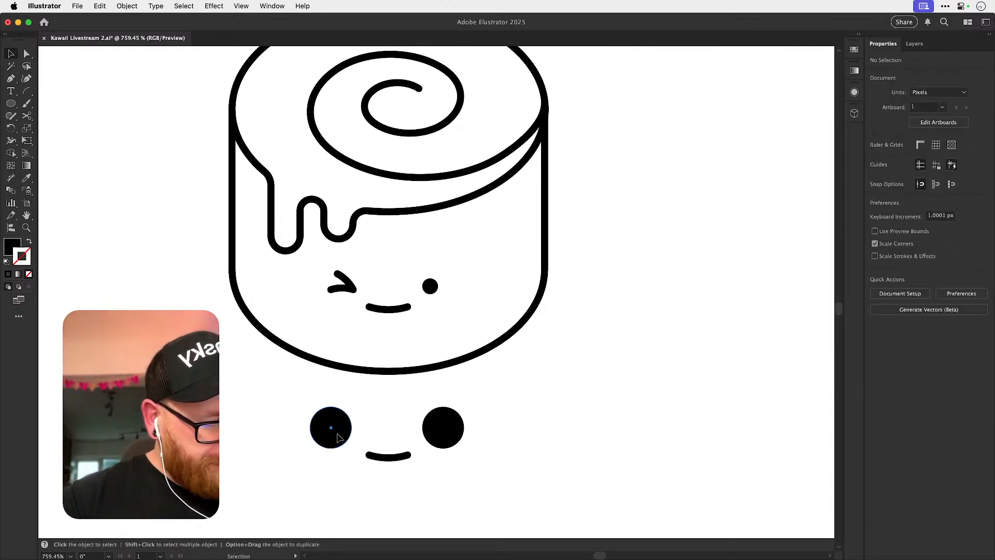
Copy the grouped face with blushing cheeks from the coloured bee illustration.
key(super+minus)
key(super+minus)
key(super+minus)
key(super+minus)
key(super+minus)
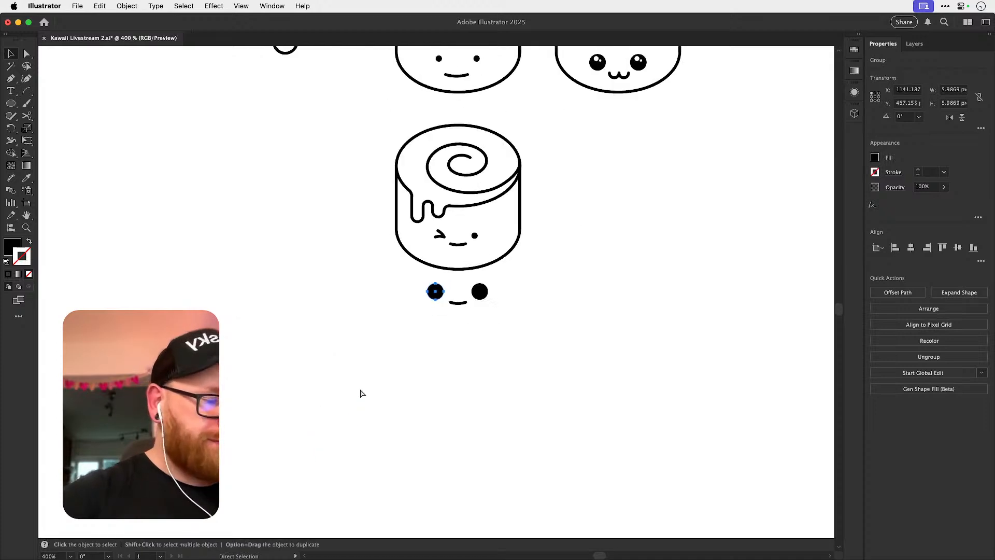
key(space)
drag(267, 200, 489, 297)
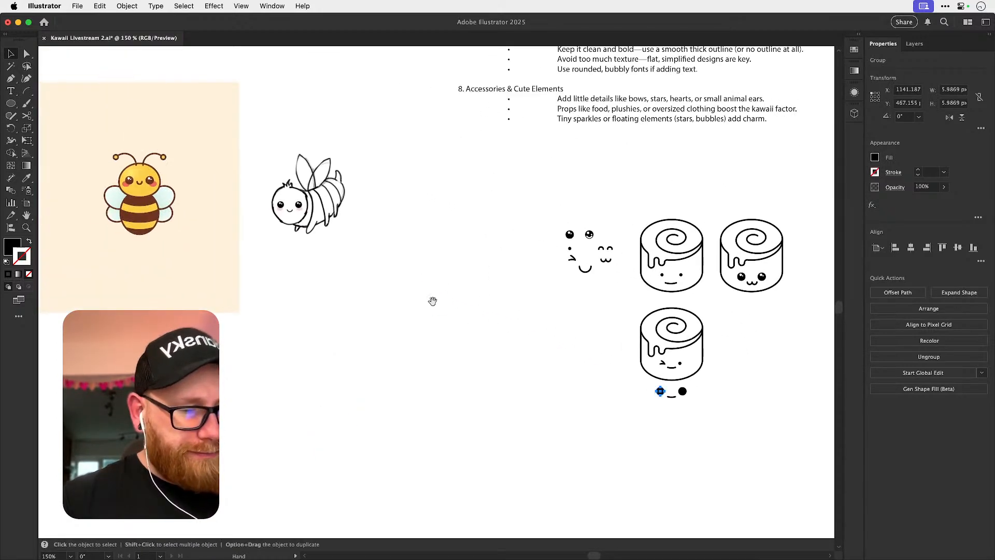
drag(342, 274, 508, 327)
key(super+space)
drag(285, 231, 376, 263)
click(359, 243)
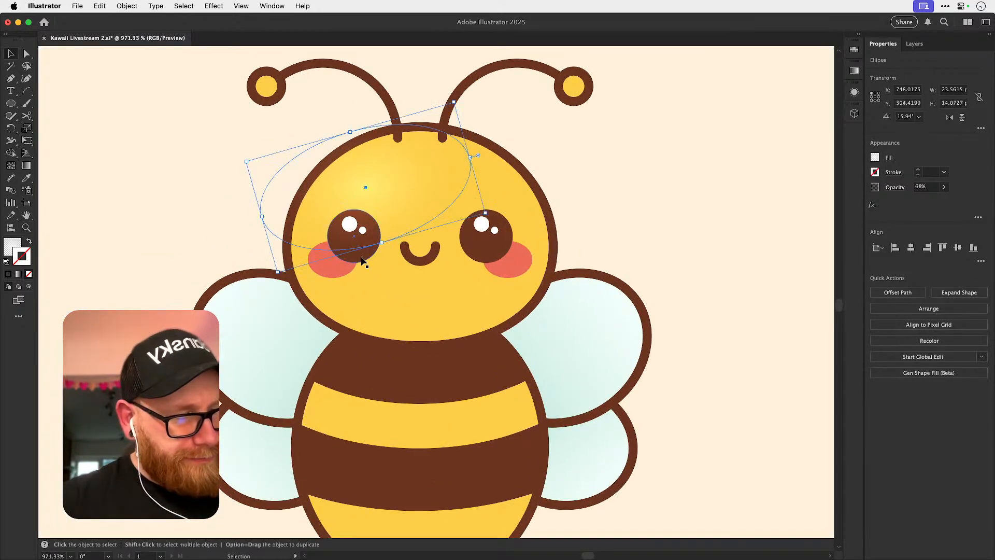
click(364, 256)
key(super+x)
key(super+f)
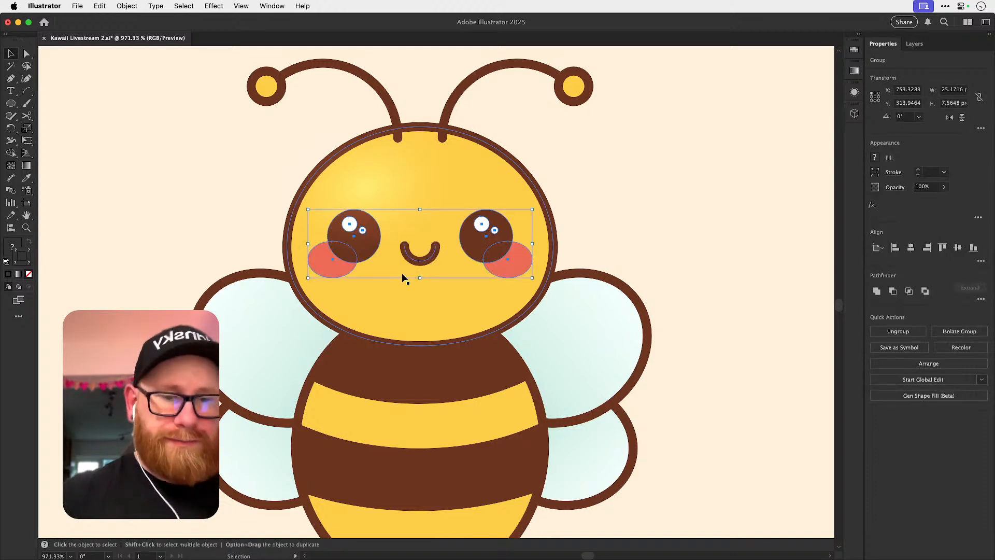
Paste the bee's face near the cinnamon rolls and place it just below the plain black eyes.
key(super+minus)
key(super+minus)
key(super+minus)
key(super+minus)
key(super+minus)
key(super+minus)
click(581, 402)
key(space)
drag(586, 407, 359, 269)
key(super+space)
drag(465, 329, 607, 371)
key(super+v)
drag(409, 296, 453, 399)
Ungroup the pasted face and replace its brown smile with the black smile from the face above.
key(space)
key(super+space)
drag(513, 424, 439, 383)
key(super+shift+a)
click(444, 377)
key(super+shift+g)
click(459, 379)
key(Delete)
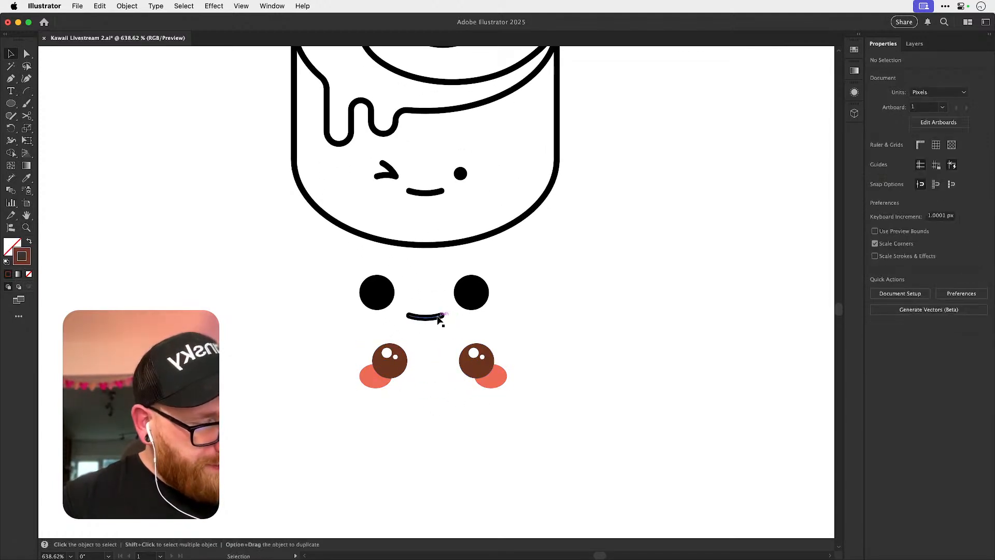
drag(438, 320, 445, 381)
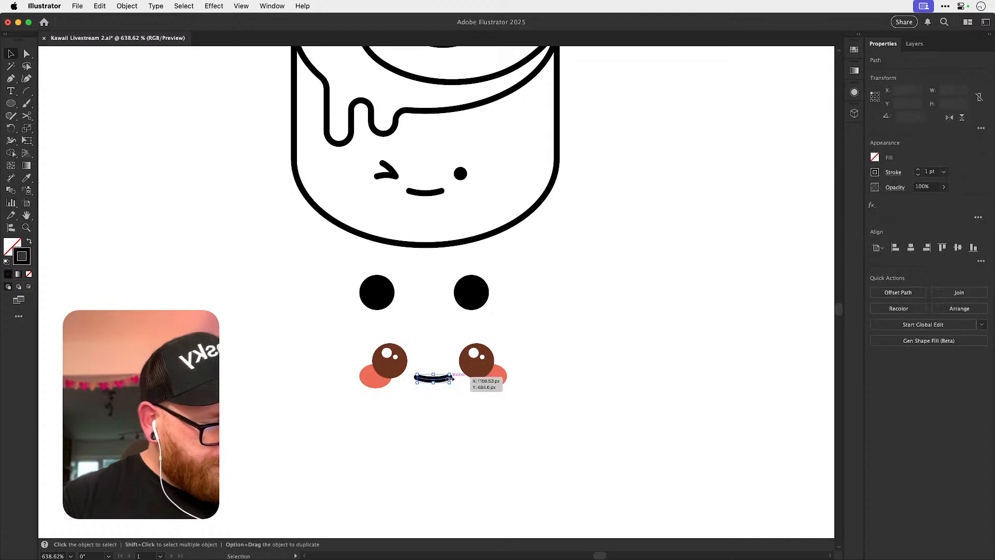
Recolour both brown eyes of the blushing face black by sampling one of the plain black eyes.
click(397, 367)
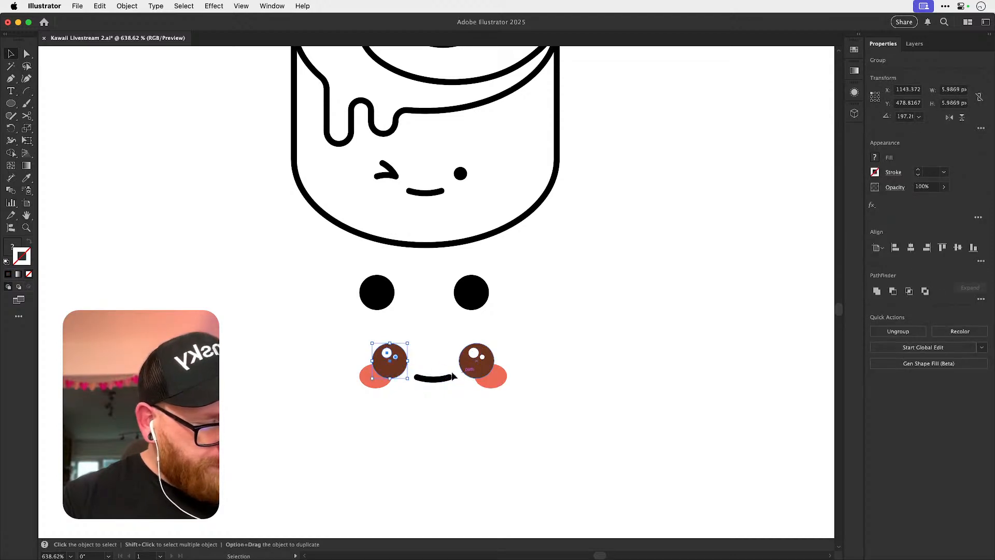
key(super+shift+a)
key(a)
click(401, 377)
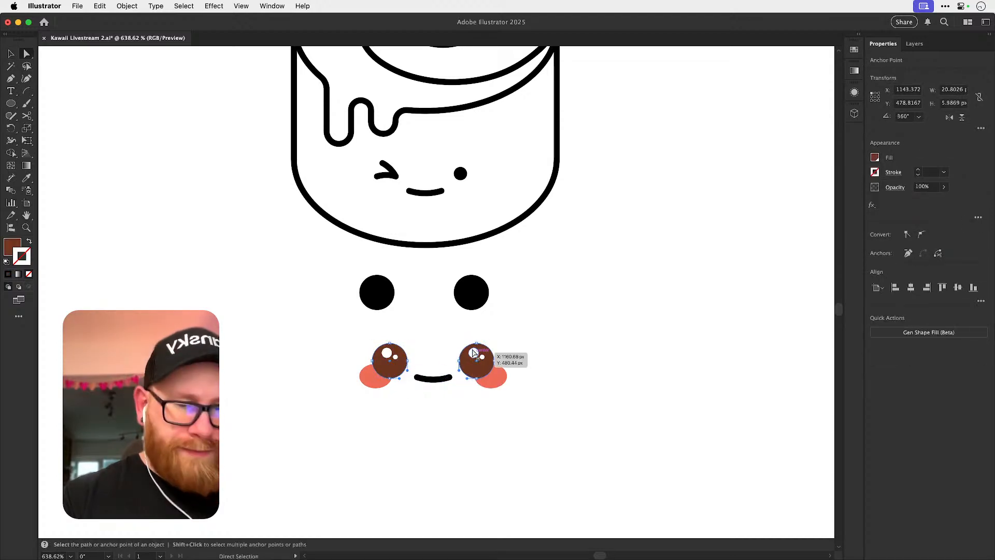
click(470, 288)
key(v)
key(super+shift+a)
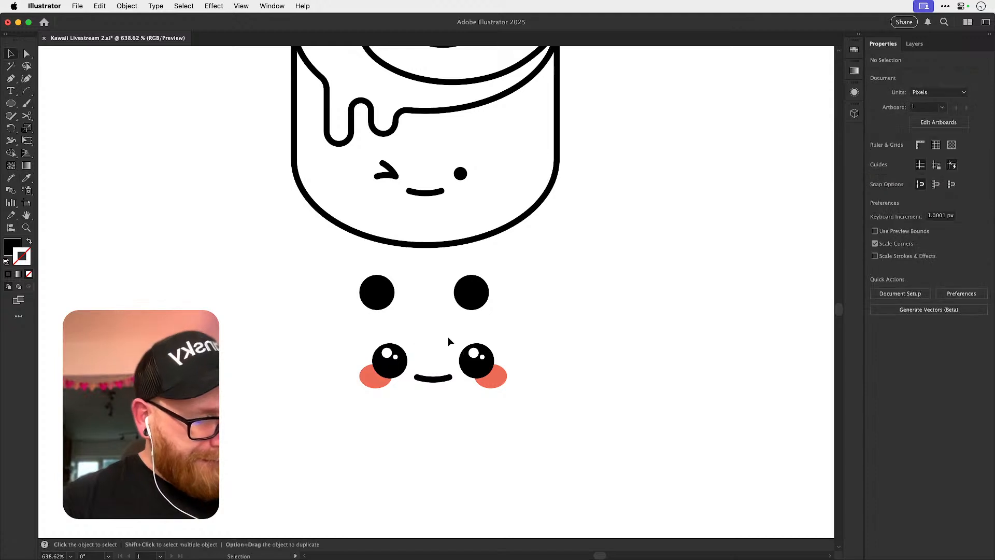
Delete the two plain black eyes and duplicate the blushing face directly above itself.
drag(358, 413, 500, 357)
key(Delete)
drag(330, 324, 498, 475)
drag(497, 475, 497, 381)
key(super+shift+a)
key(a)
click(399, 354)
key(Delete)
key(super+z)
key(super+z)
click(399, 353)
key(Delete)
key(super+z)
key(super+z)
Delete the large and small white highlights from both eyes of the upper blushing face.
key(a)
drag(393, 353, 576, 379)
click(404, 346)
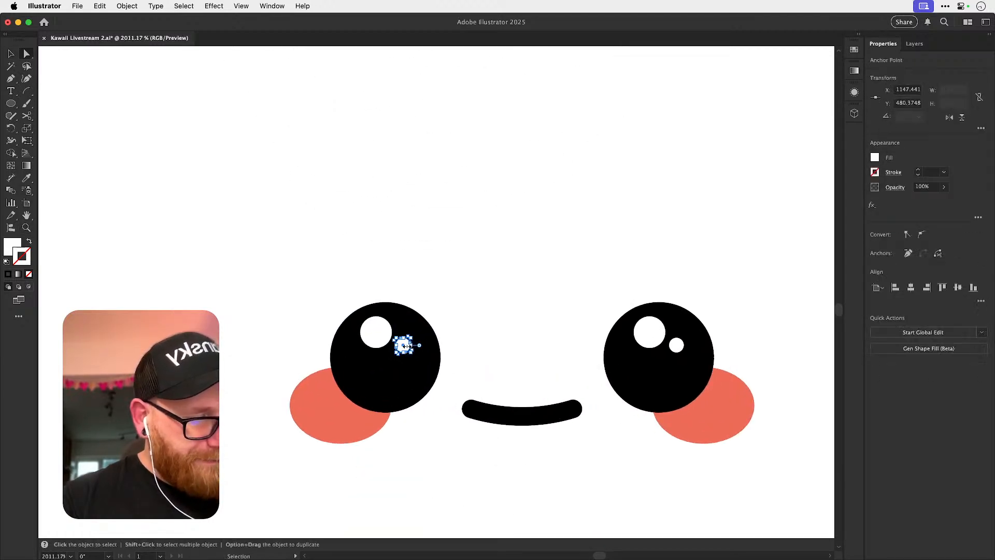
key(Delete)
click(387, 345)
key(Delete)
key(Delete)
click(656, 347)
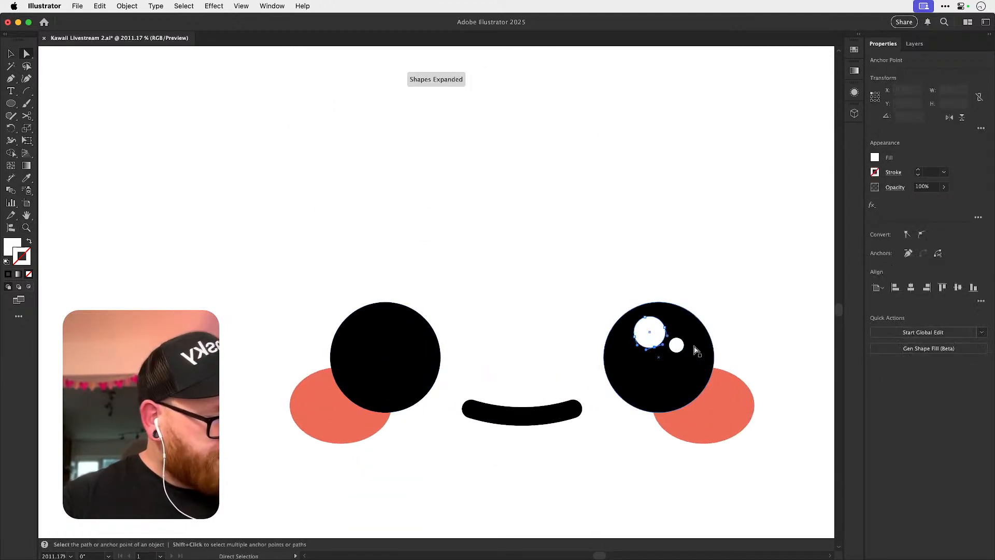
key(Delete)
key(Delete)
click(684, 352)
key(Delete)
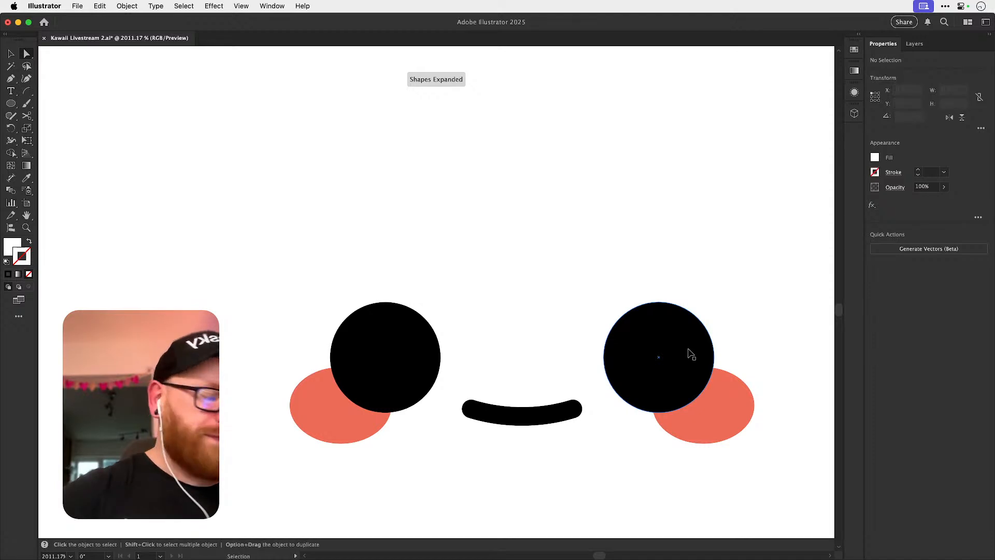
Duplicate the complete winking roll about 70 px to its left.
key(super+minus)
key(super+minus)
key(super+minus)
key(super+minus)
key(super+minus)
key(v)
drag(386, 333, 523, 291)
drag(328, 265, 577, 64)
drag(480, 180, 589, 342)
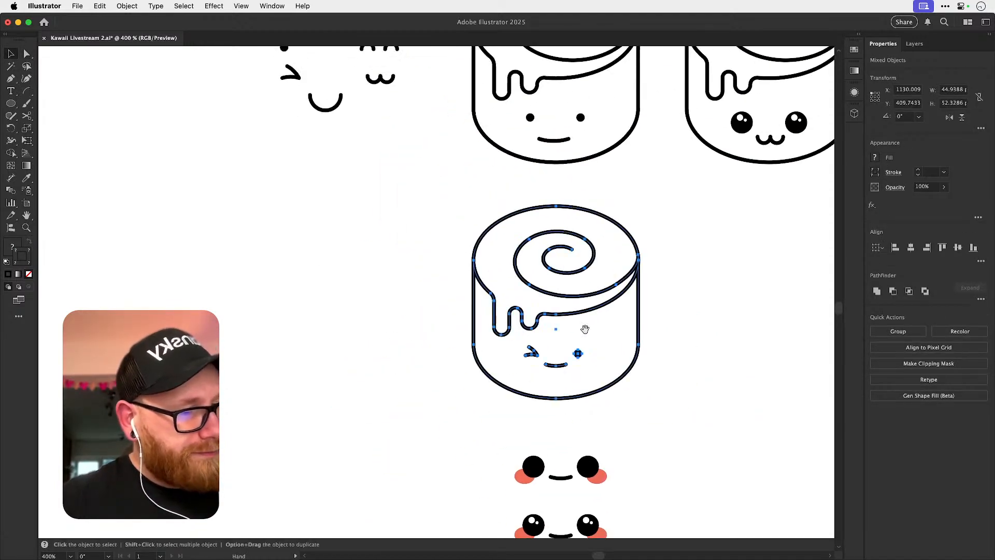
drag(566, 275, 310, 279)
Delete the winking face from the duplicated roll.
scroll(275, 435, down, 1)
scroll(275, 435, right, 1)
shift+click(330, 348)
key(Delete)
Group the plain-eyed blushing face, move it onto the blank roll and centre it horizontally on the body outline.
drag(584, 384, 573, 346)
drag(448, 368, 595, 414)
key(super+z)
key(super+g)
drag(536, 402, 286, 307)
click(309, 320)
key(super+z)
shift+click(300, 322)
click(910, 248)
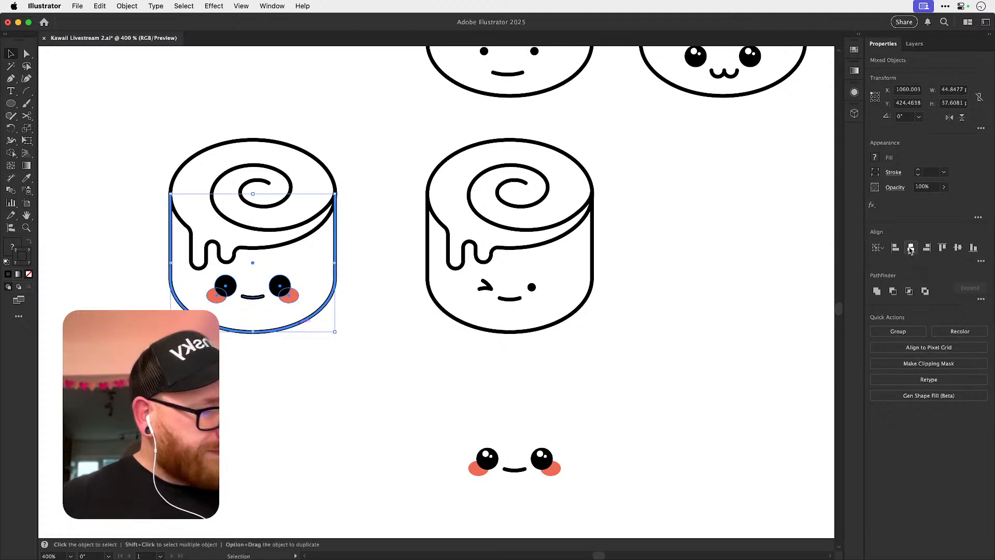
key(super+shift+a)
drag(278, 284, 280, 299)
Undo placing and centring the plain-eyed face on the blank roll.
key(super+z)
key(super+z)
key(super+z)
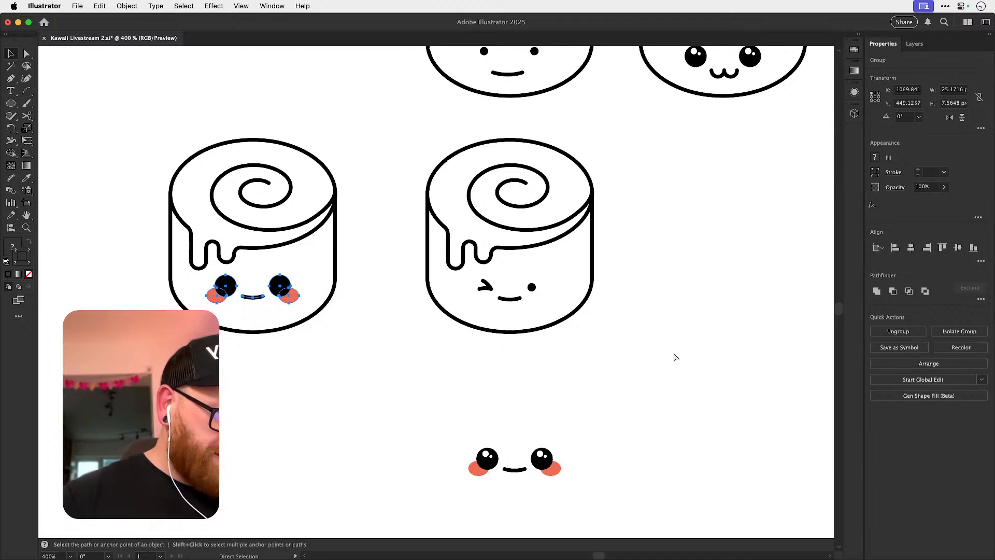
key(super+z)
key(super+z)
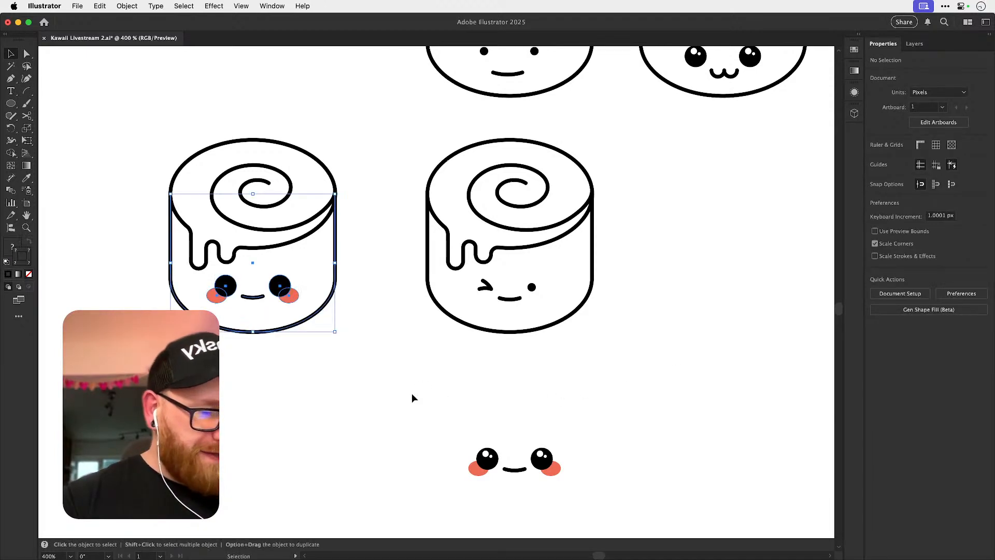
Place a copy of the shiny-eyed blushing face on the blank roll and centre it horizontally on the body outline.
click(544, 460)
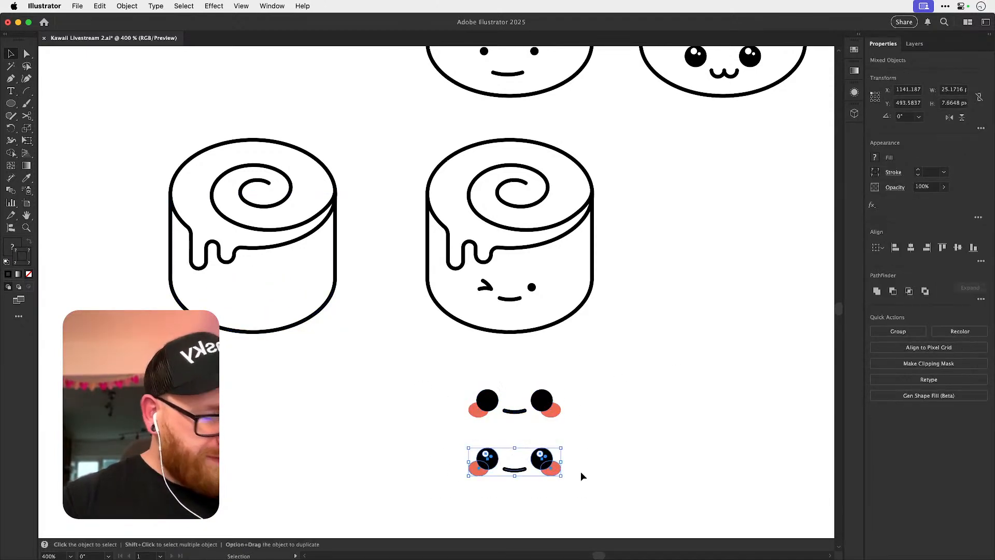
alt+drag(546, 461, 286, 291)
shift+click(278, 332)
click(276, 331)
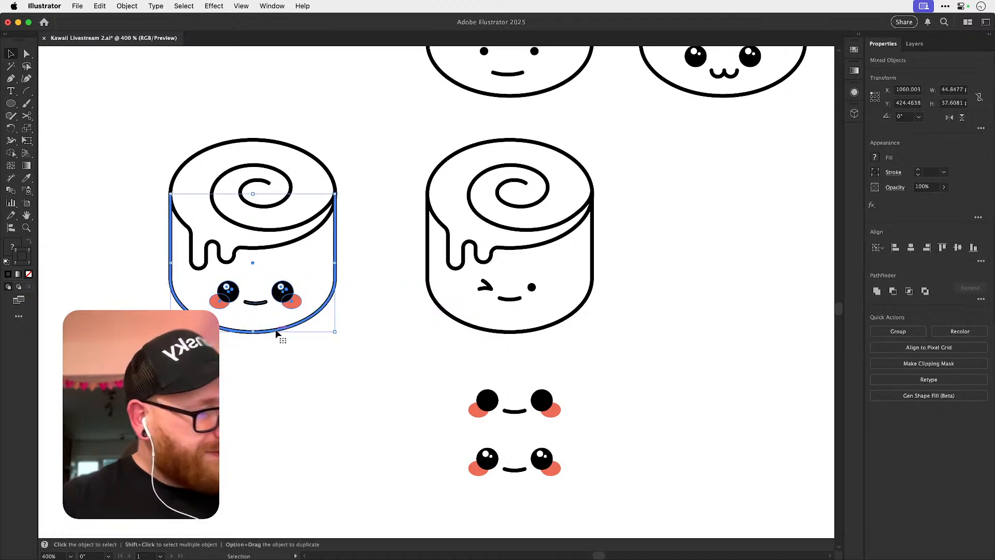
click(911, 249)
click(301, 444)
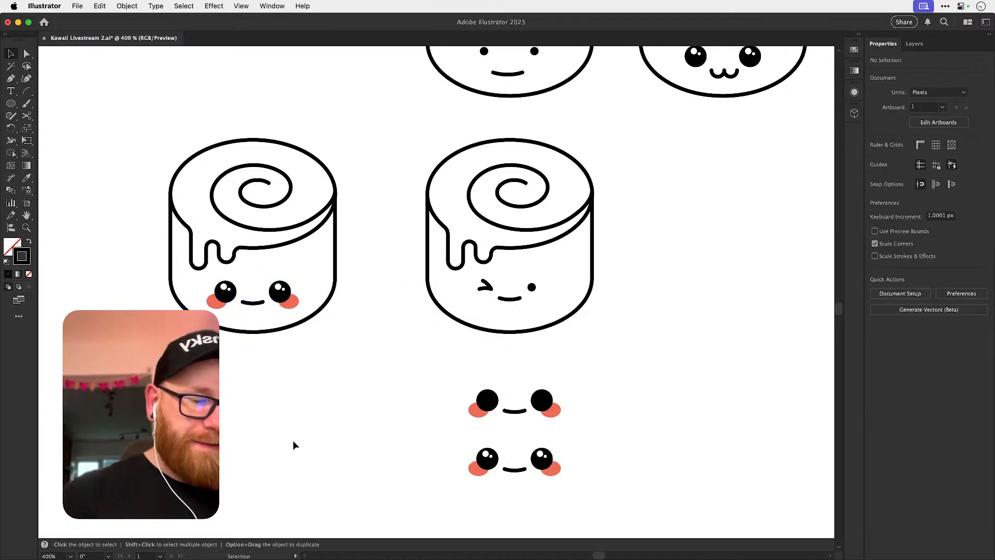
Move the two grouped blushing faces beside the collection of loose eyes and mouths.
key(super+minus)
key(super+minus)
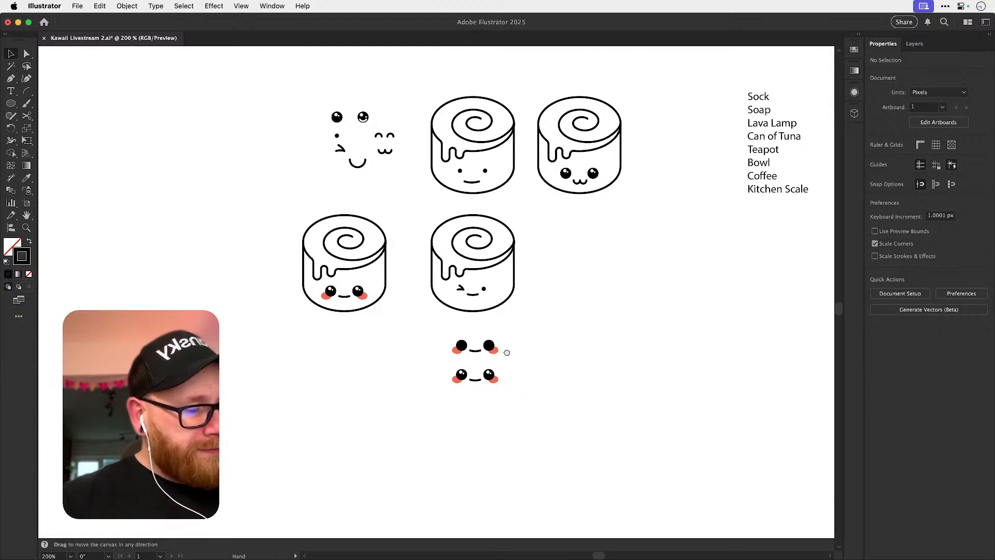
scroll(511, 349, up, 2)
scroll(511, 349, right, 2)
drag(239, 409, 370, 266)
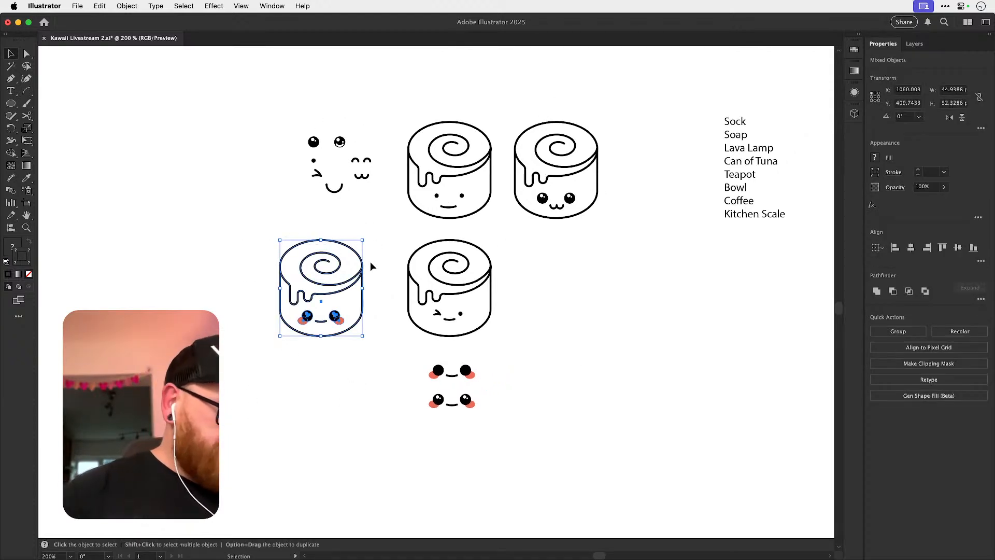
click(297, 408)
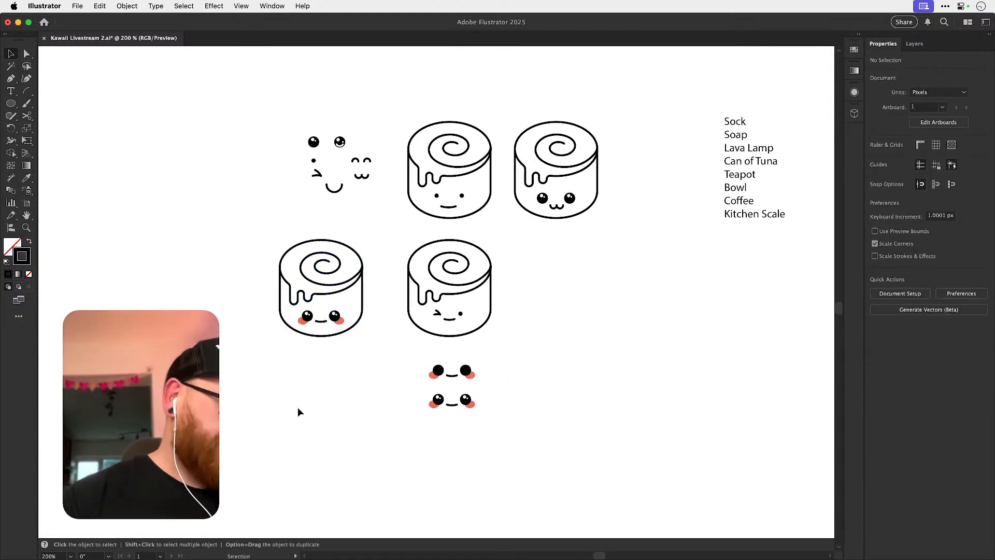
drag(395, 240, 493, 351)
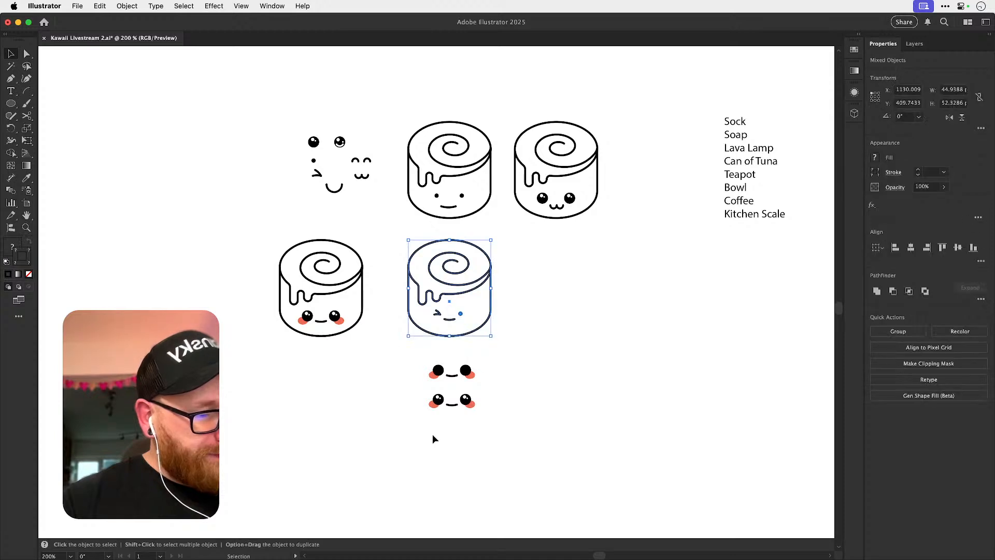
drag(480, 393, 483, 404)
drag(471, 369, 290, 127)
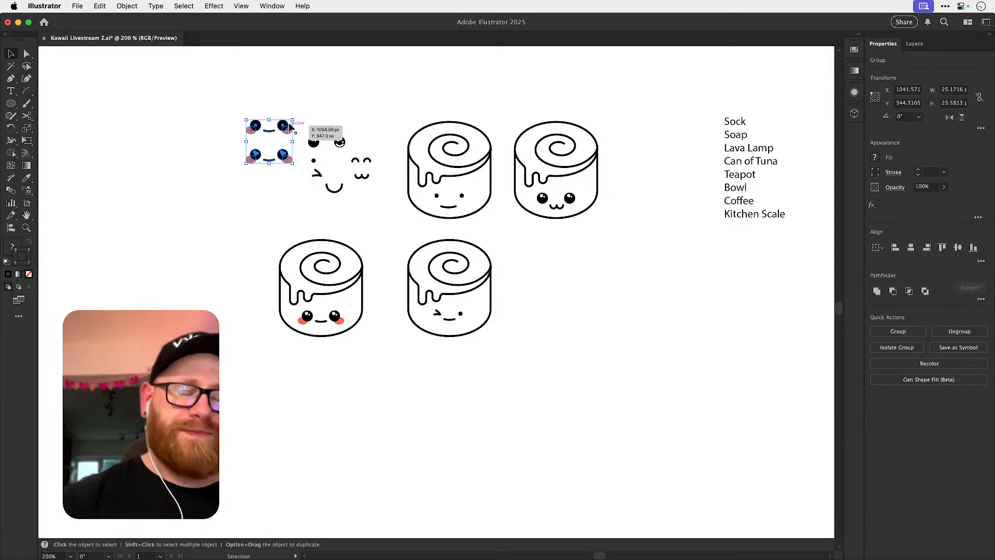
click(346, 399)
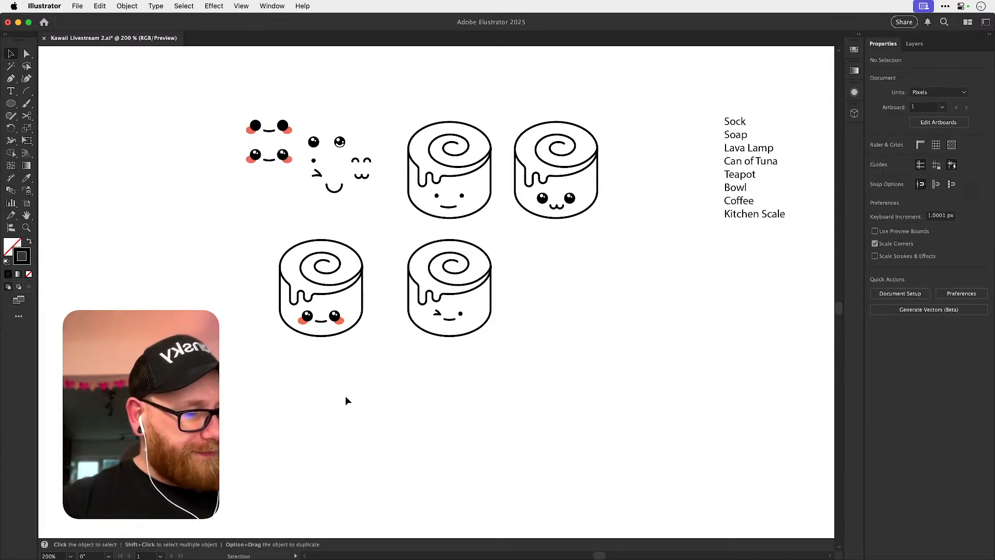
Duplicate the roll with the shiny-eyed blushing face to the empty area below the other rolls.
drag(238, 404, 389, 219)
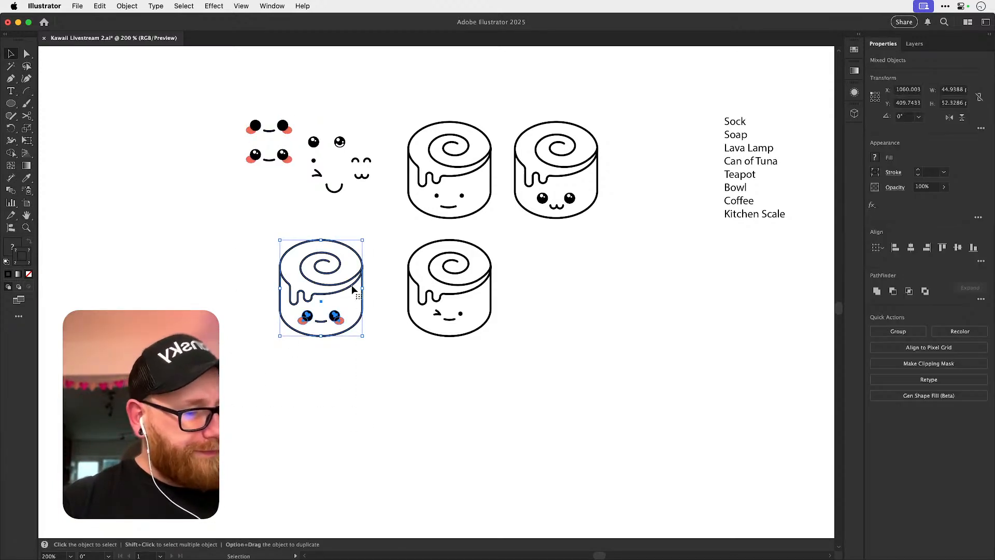
drag(349, 284, 522, 341)
click(489, 327)
scroll(490, 332, up, 5)
Ungroup the face on the duplicated roll and undo the trial moves of the face and icing outline.
key(super+z)
drag(502, 382, 514, 414)
key(super+z)
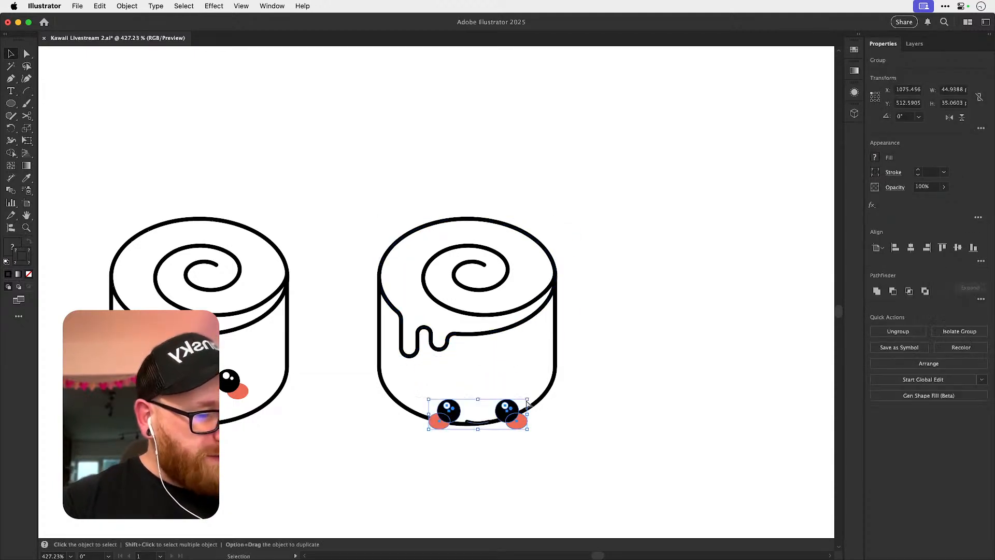
key(super+shift+g)
click(543, 363)
click(496, 382)
click(596, 345)
drag(383, 265, 549, 202)
key(super+z)
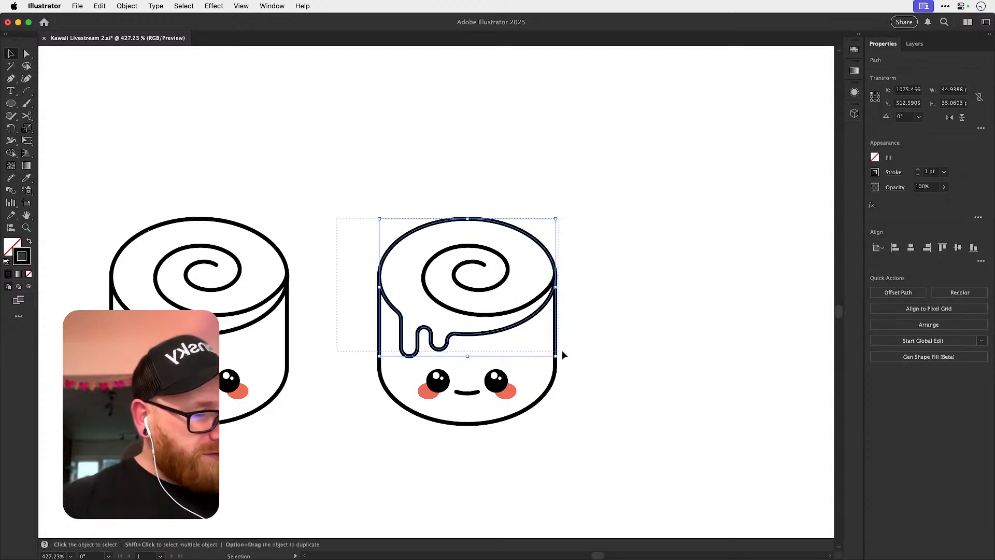
Select all parts of the face without the body outline and move them straight down below the roll.
click(497, 380)
drag(390, 463, 524, 377)
shift+click(550, 388)
key(shift+Down)
key(shift+Down)
key(shift+Down)
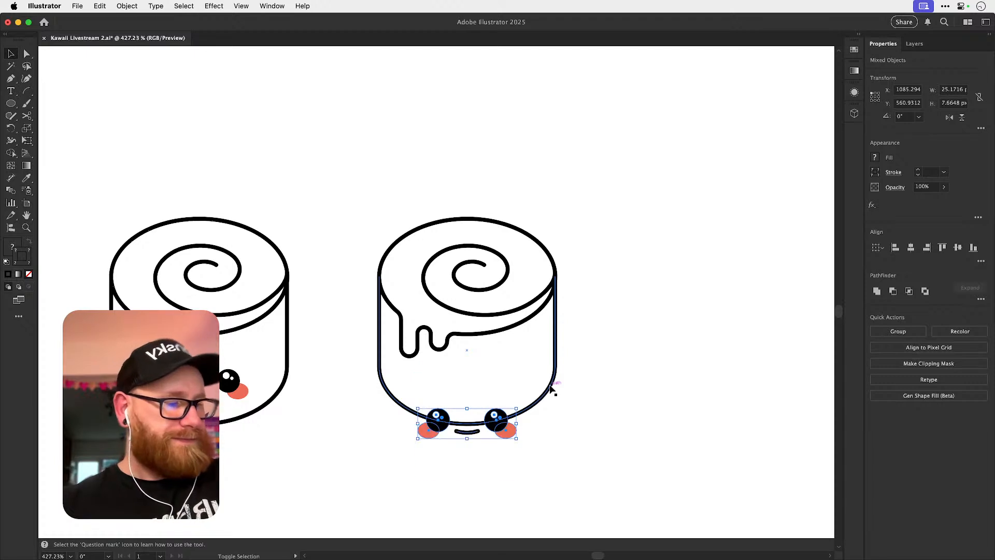
Define the icing and body regions with the Shape Builder tool and try moving the spiral.
click(502, 258)
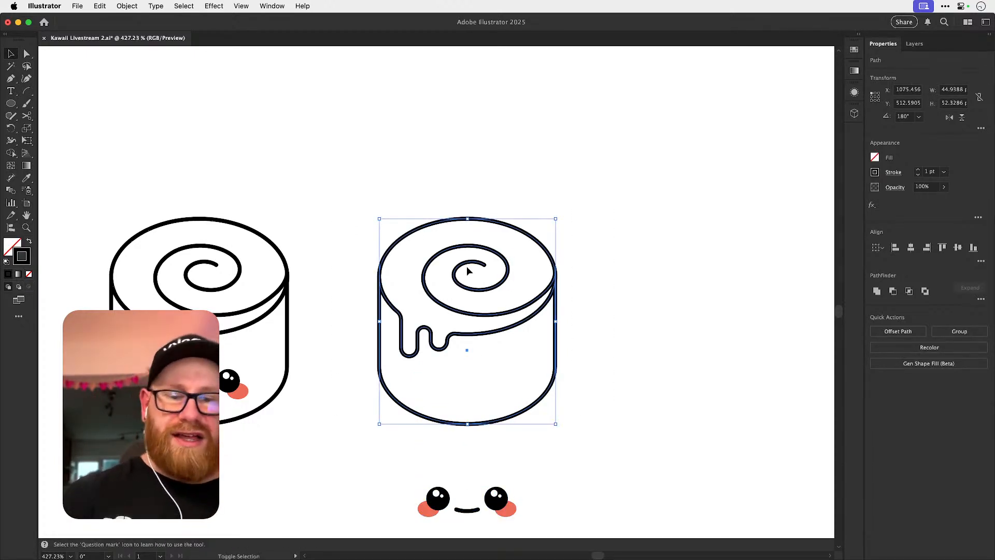
key(shift+m)
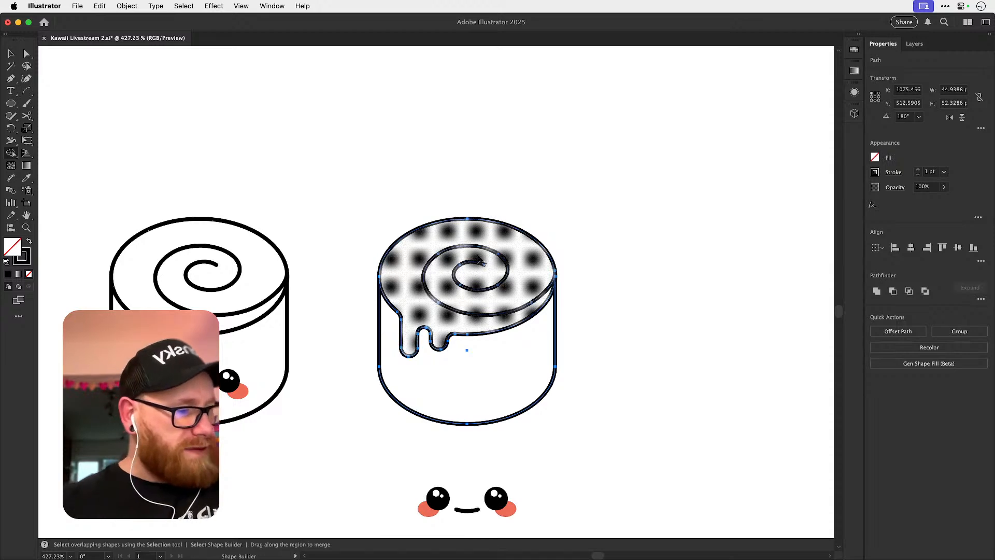
click(411, 300)
click(504, 360)
key(super+shift+a)
key(v)
click(525, 309)
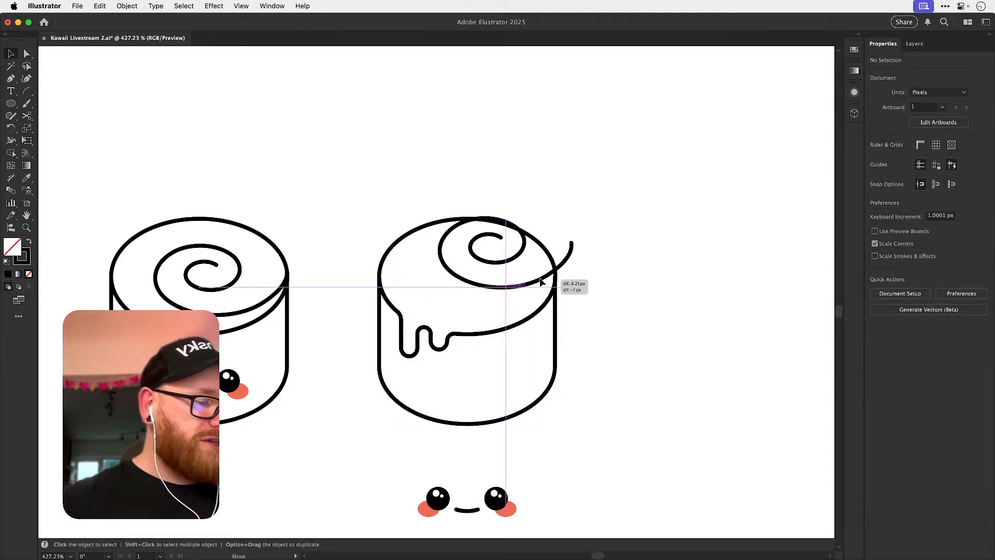
Convert the blank roll's outlines into a Live Paint group with the Live Paint Bucket.
shift+click(556, 369)
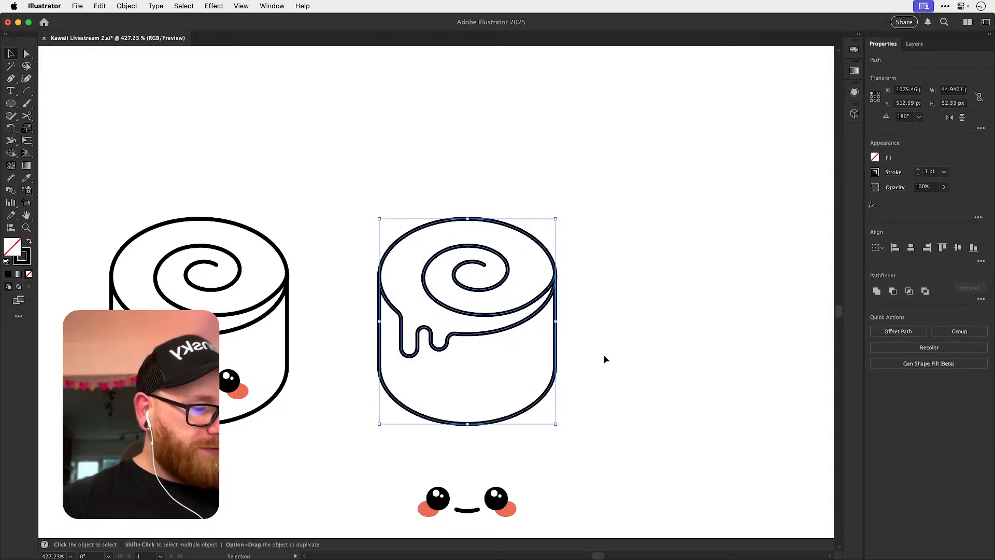
click(11, 152)
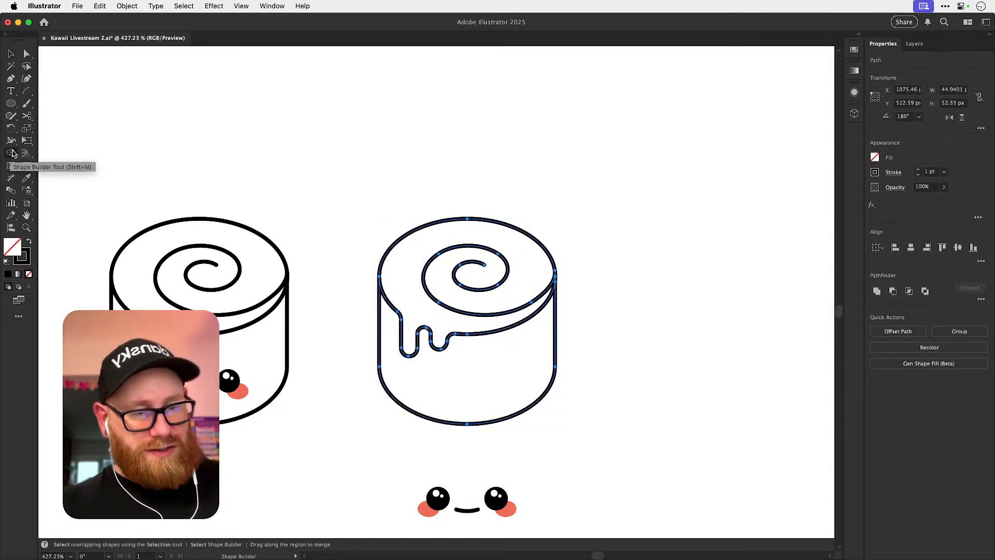
click(11, 153)
click(34, 166)
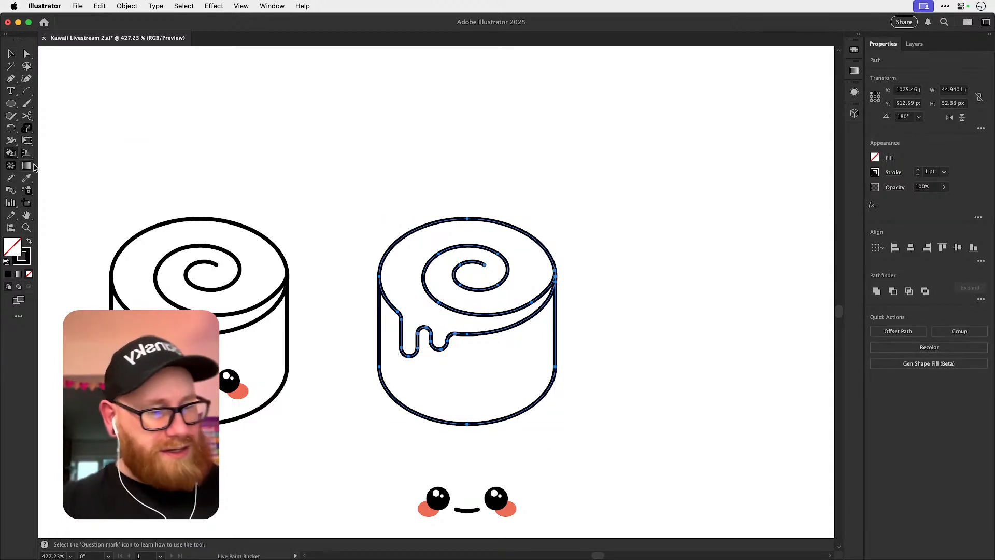
click(426, 311)
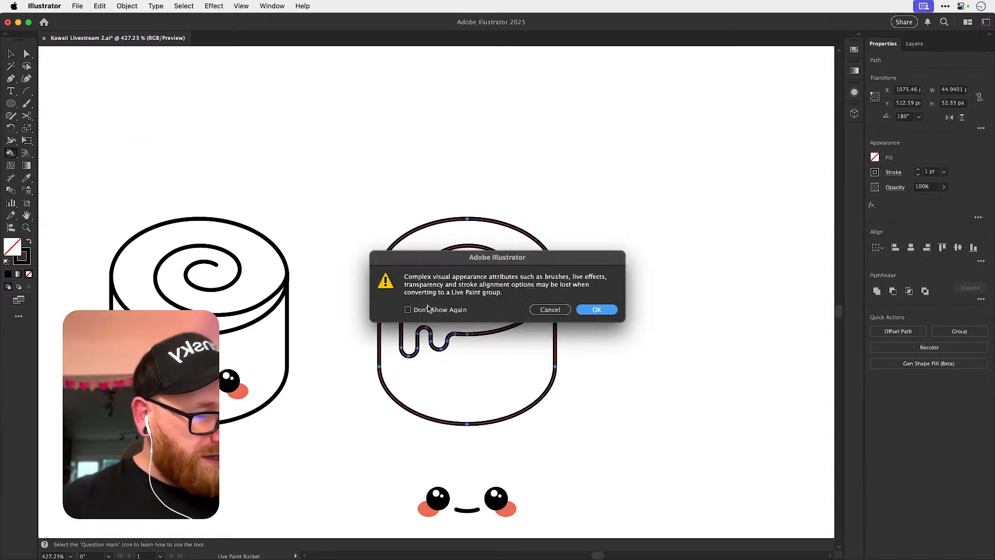
click(596, 308)
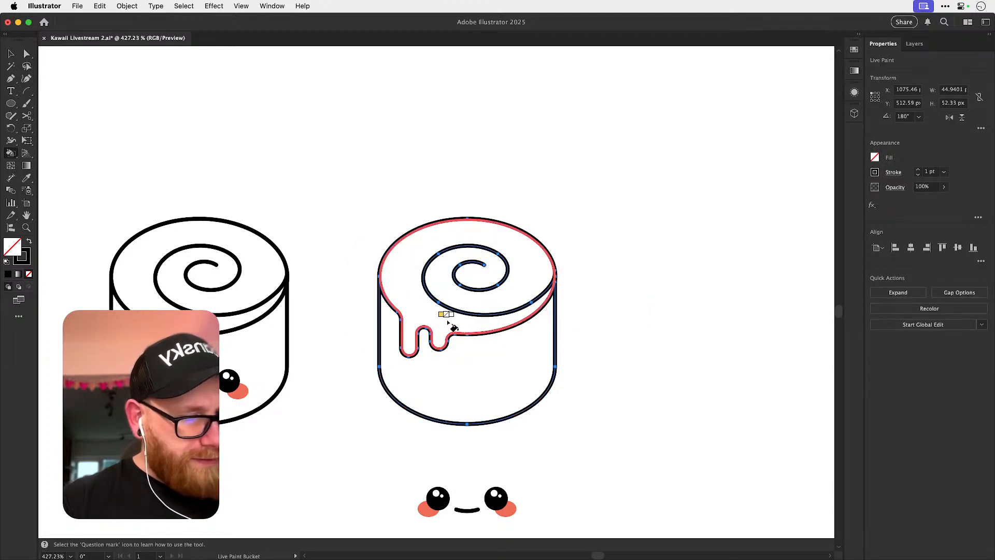
Fill the icing with yellow-orange and the body with red-orange using Live Paint swatches.
click(855, 50)
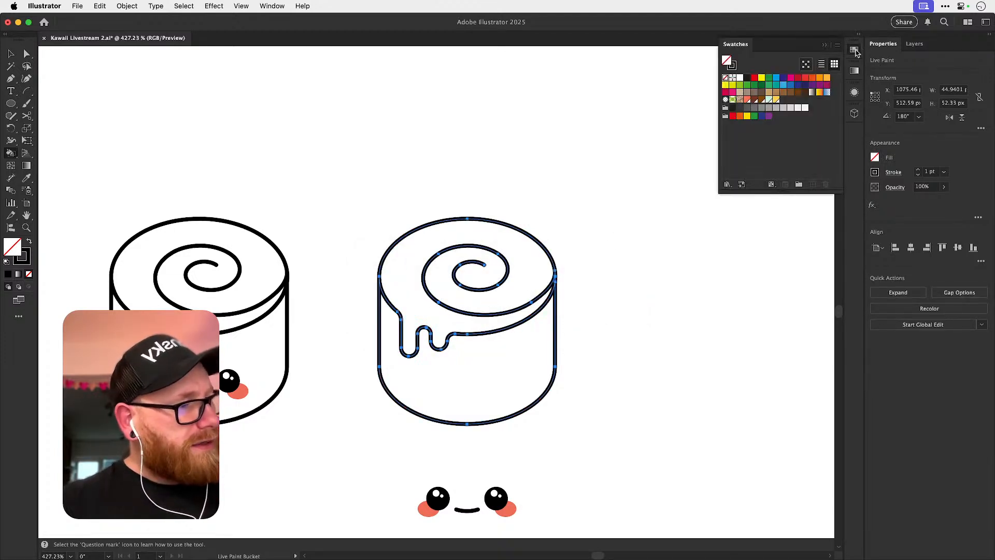
click(826, 79)
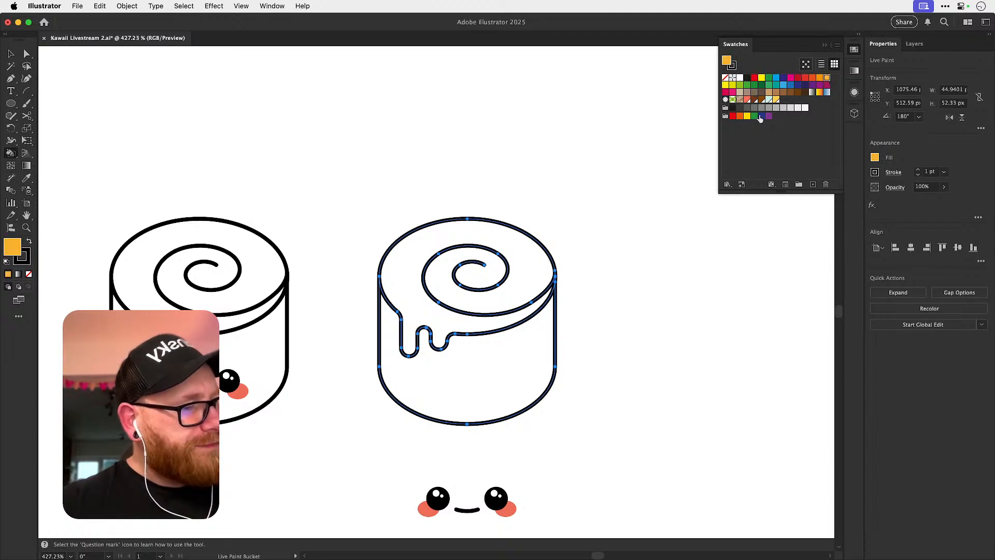
click(409, 298)
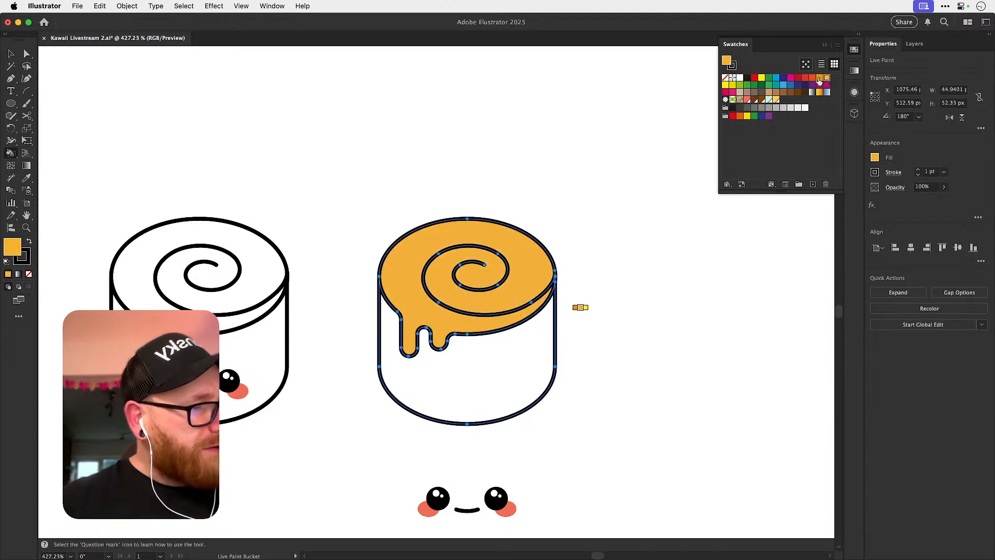
click(507, 378)
key(super+shift+a)
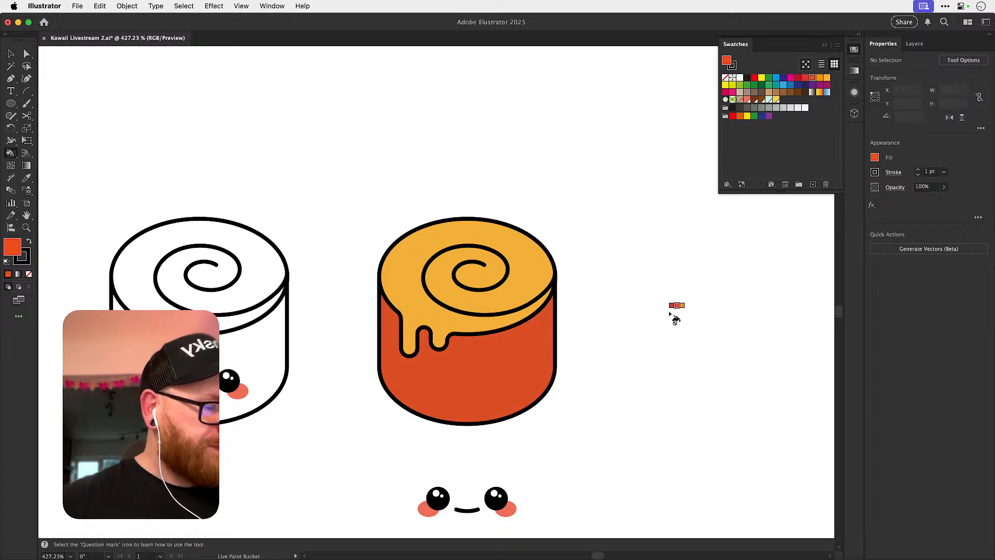
Expand the roll's Live Paint group with Object and Fill enabled and Stroke disabled.
key(v)
click(548, 344)
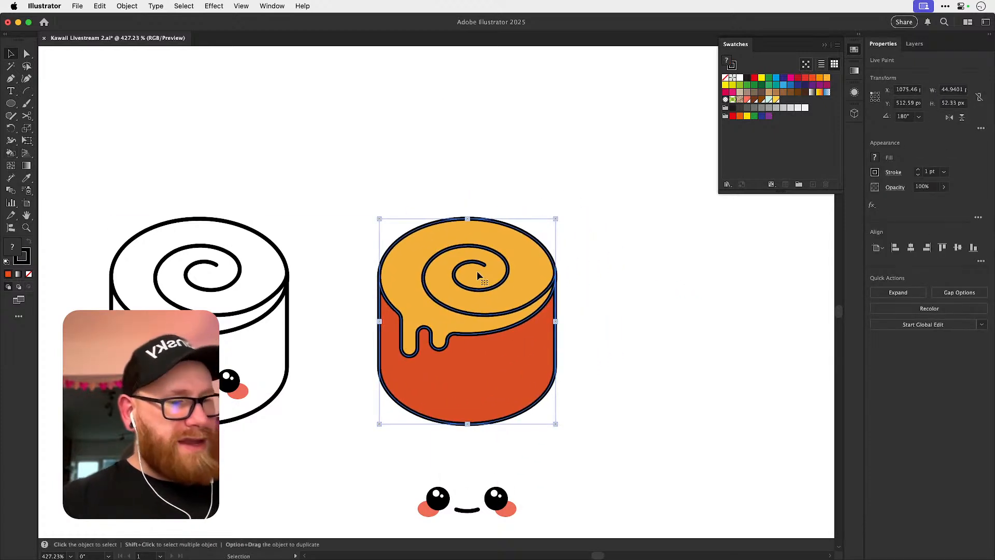
click(127, 7)
click(180, 158)
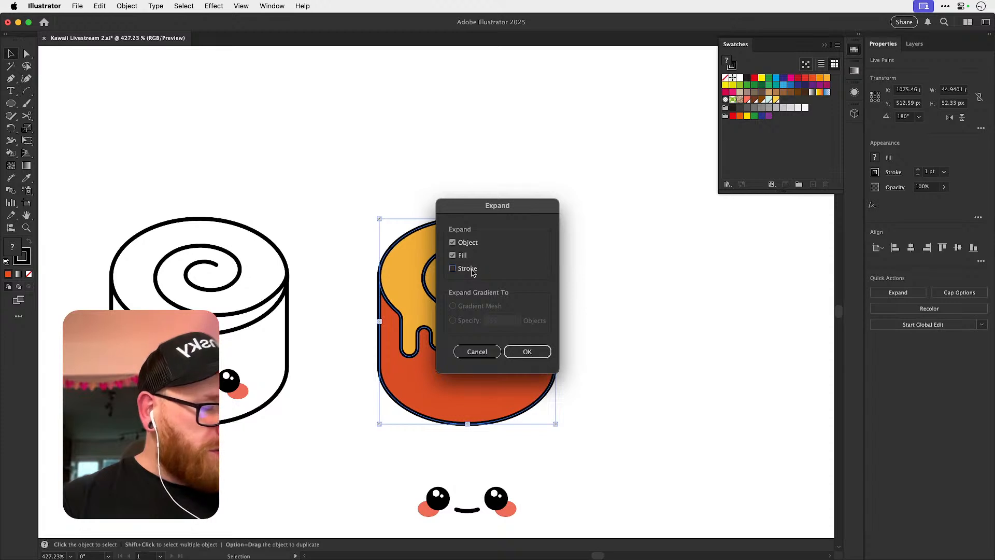
click(527, 352)
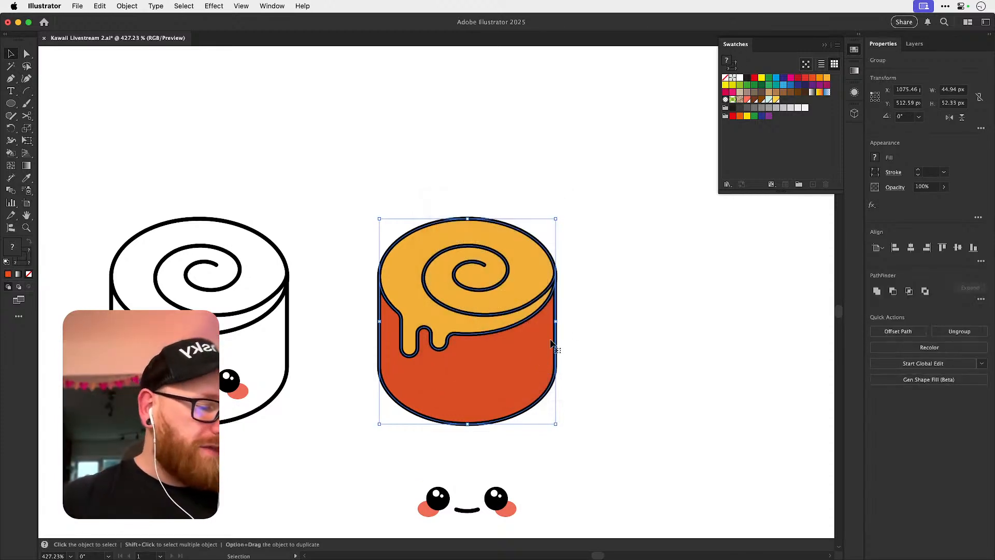
click(630, 311)
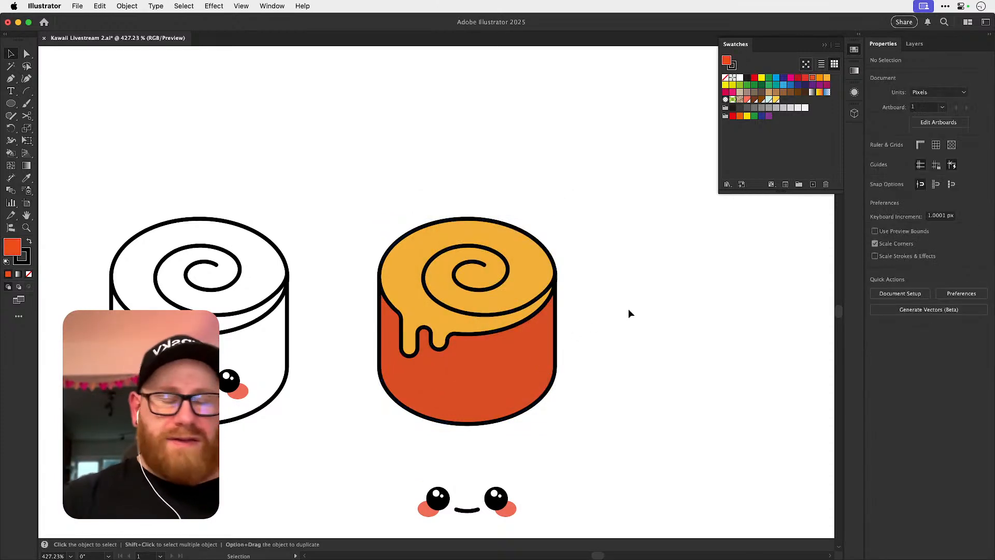
Ungroup the expanded roll completely so that its fills and outlines are separate objects.
click(412, 287)
key(super+shift+g)
key(super+shift+a)
drag(418, 248, 479, 127)
key(super+z)
key(super+shift+g)
key(super+shift+a)
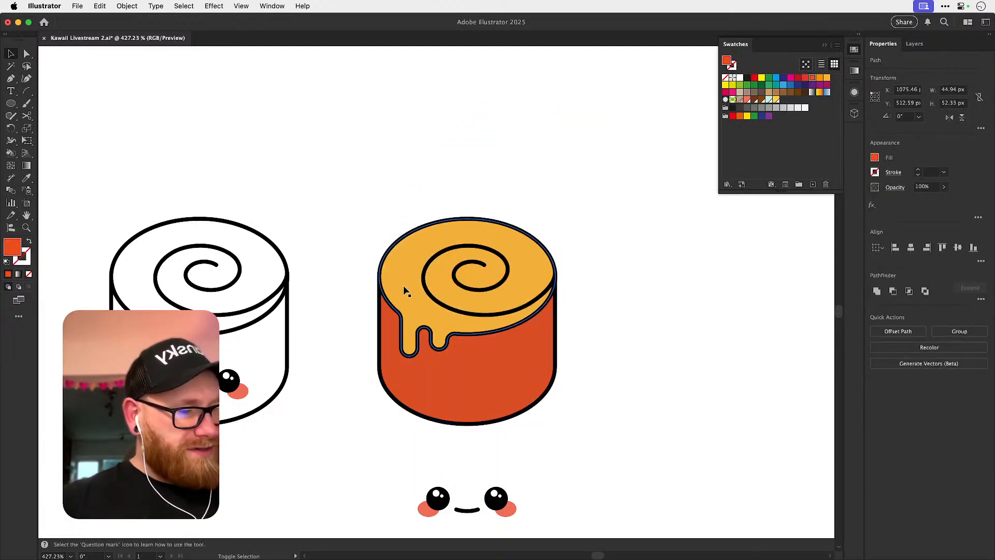
Try moving the icing and body fills away from the roll's outlines and undo the moves.
drag(406, 293, 639, 283)
drag(521, 353, 733, 407)
drag(507, 311, 521, 263)
key(super+z)
key(super+z)
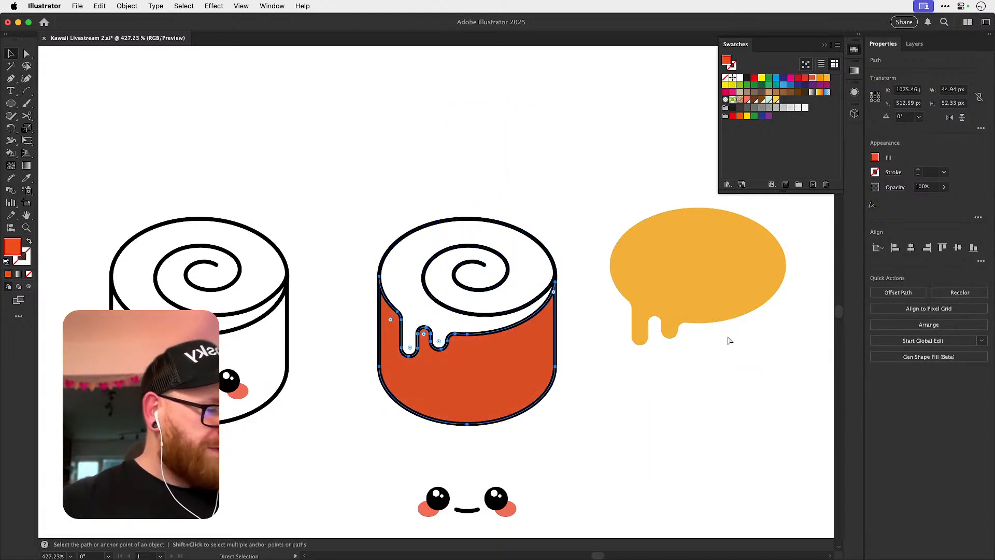
key(super+z)
click(641, 293)
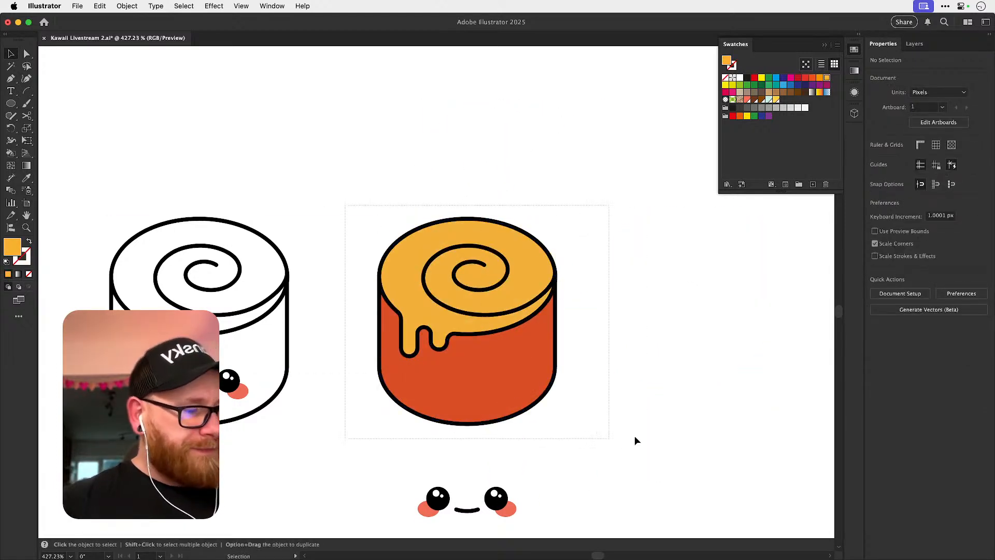
Recolor the whole roll artwork with pale cream-orange icing and a soft caramel-orange body.
drag(596, 448, 595, 393)
click(98, 5)
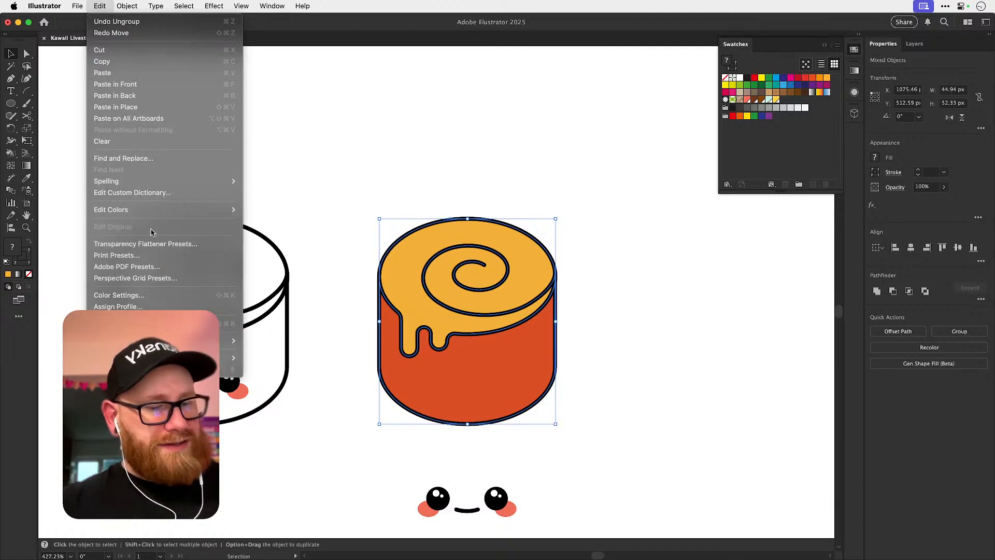
mouse_move(185, 215)
click(303, 210)
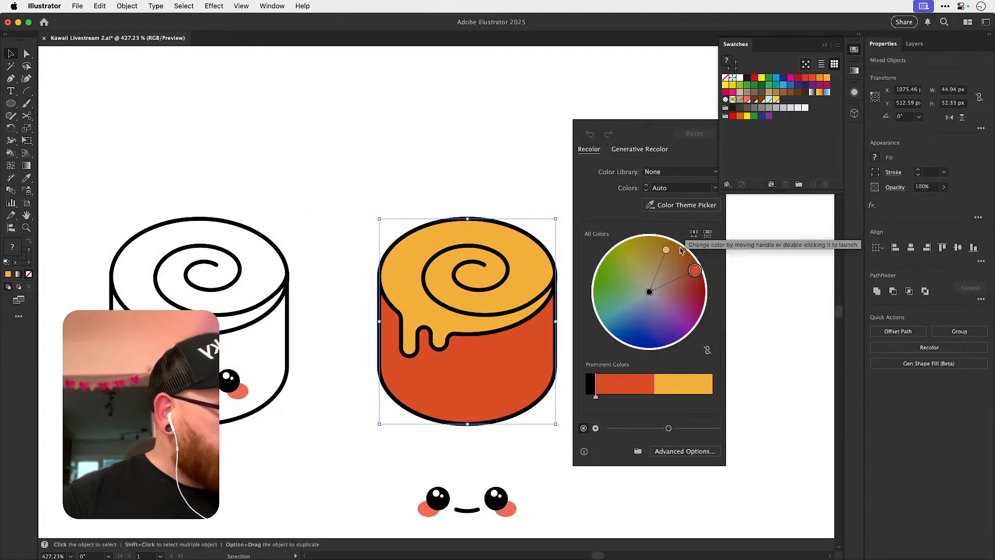
drag(667, 252, 657, 277)
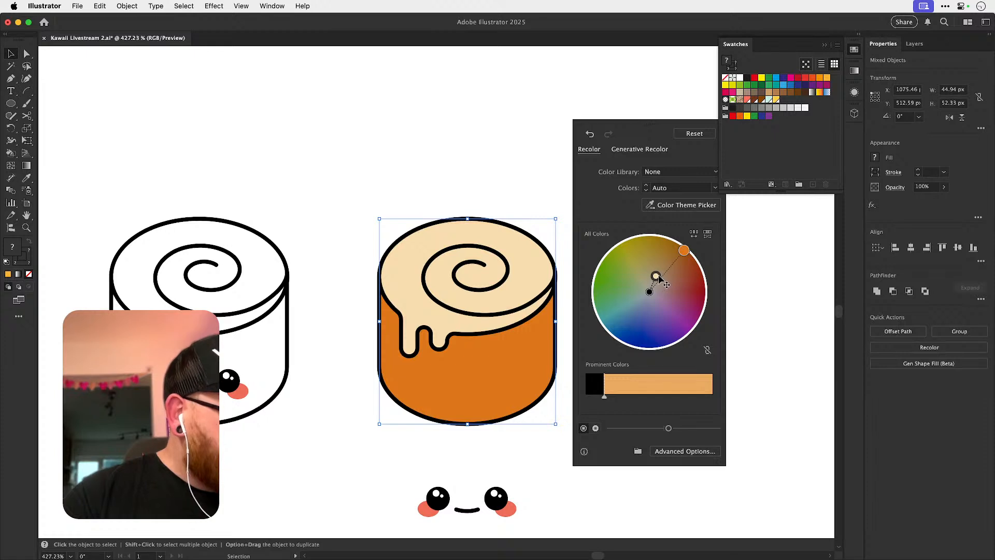
drag(653, 273, 658, 272)
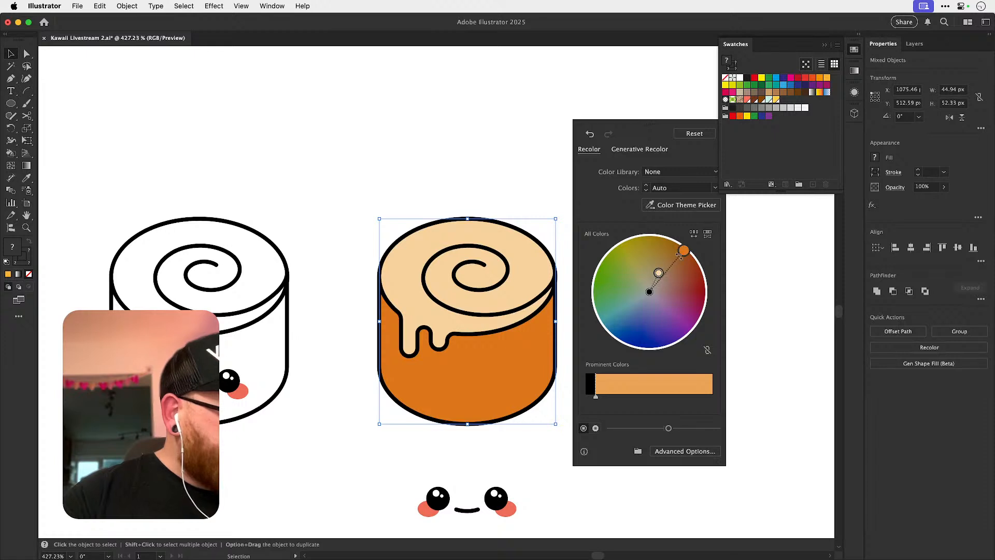
drag(683, 258, 681, 263)
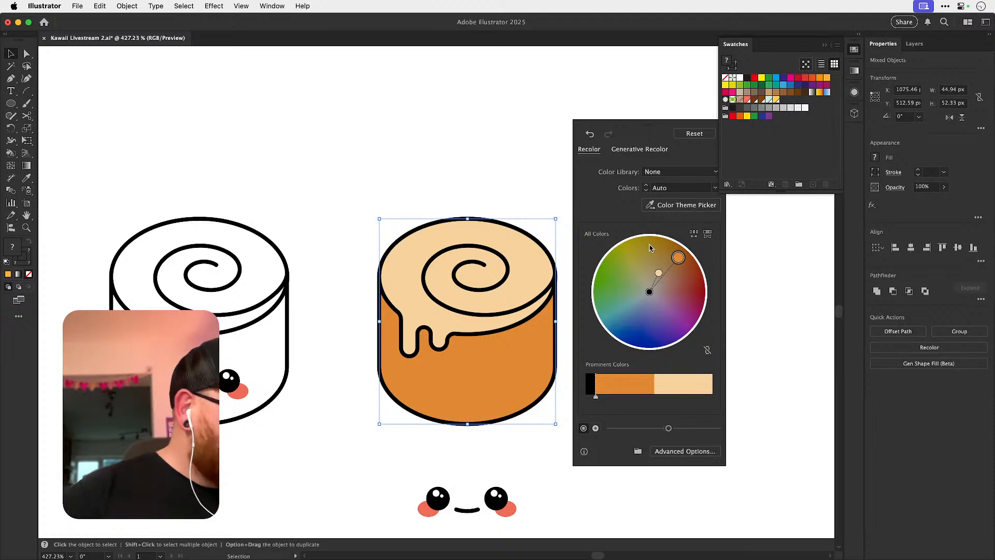
click(471, 166)
key(super+1)
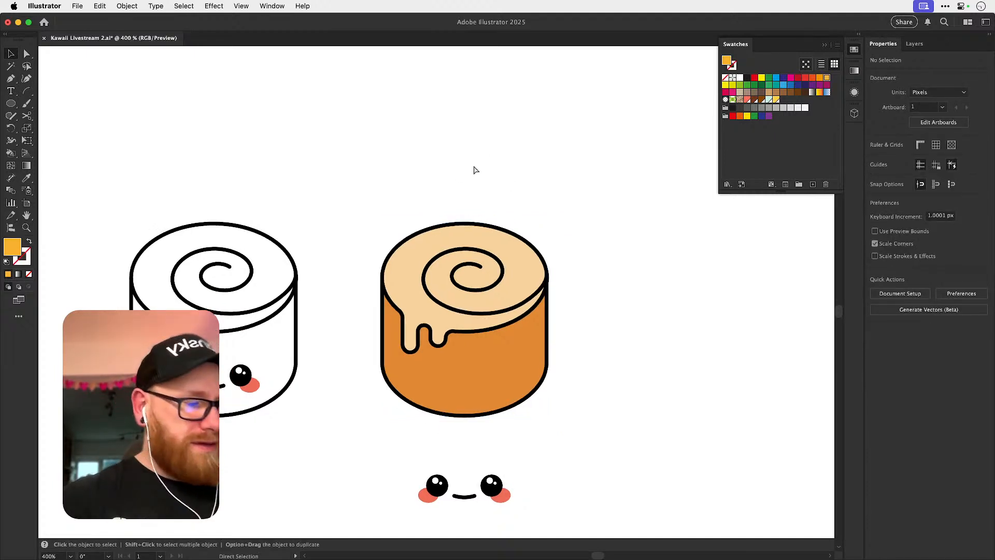
Place a copy of the bee's curved brown antenna line beside the coloured cinnamon roll as a colour reference.
scroll(260, 228, up, 5)
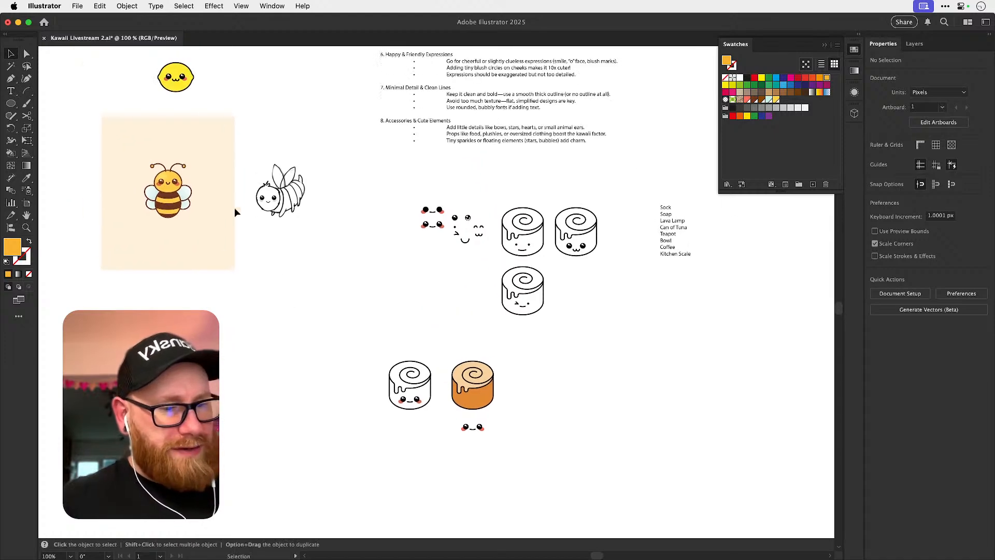
drag(491, 393, 651, 346)
key(super+z)
click(512, 389)
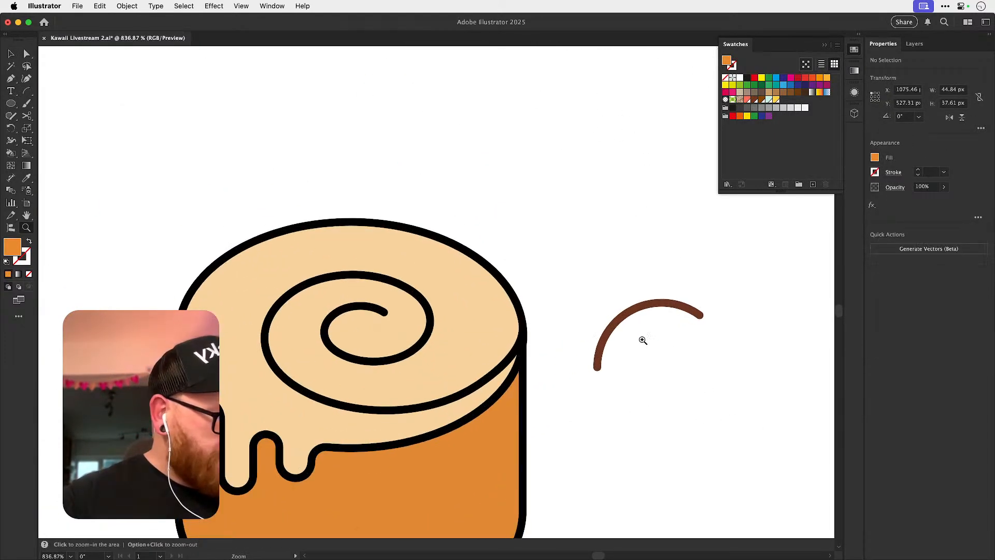
Recolor the roll's black outlines by sampling the dark brown stroke of the antenna line with the Eyedropper.
click(526, 332)
key(o)
key(i)
click(618, 320)
key(super+shift+a)
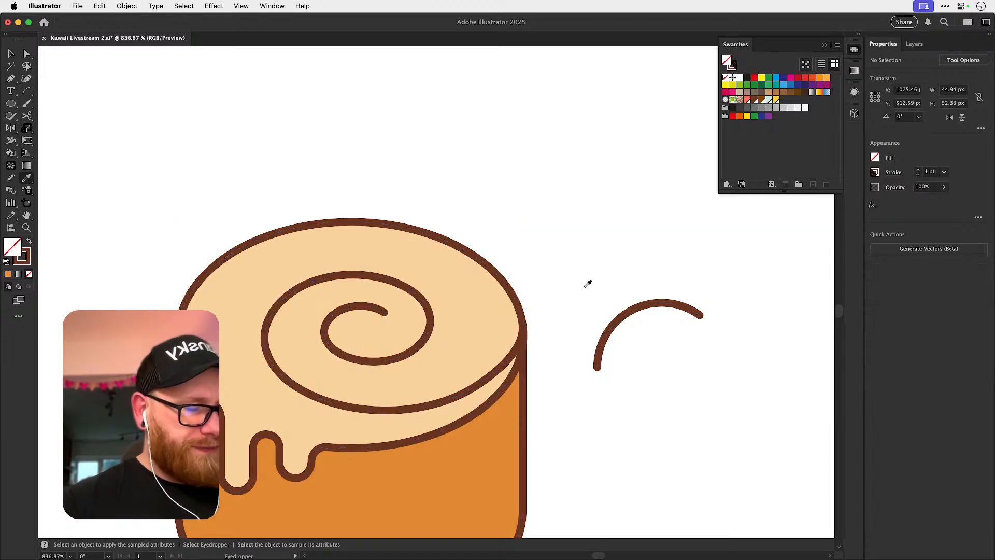
Duplicate the smiling face below the coloured roll straight up onto the roll's orange body.
key(v)
key(super+minus)
key(super+minus)
key(super+minus)
key(super+minus)
key(super+minus)
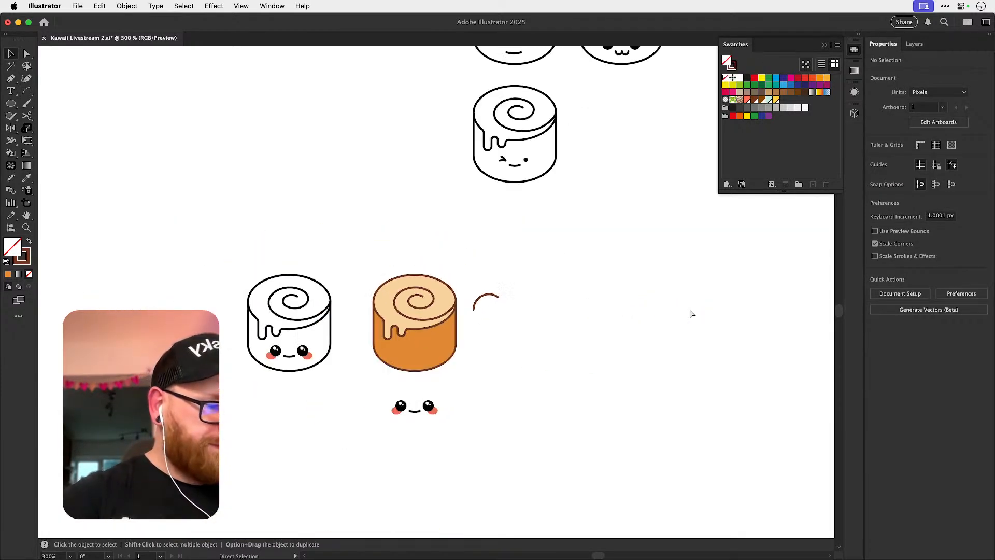
drag(497, 465, 370, 386)
scroll(409, 408, up, 5)
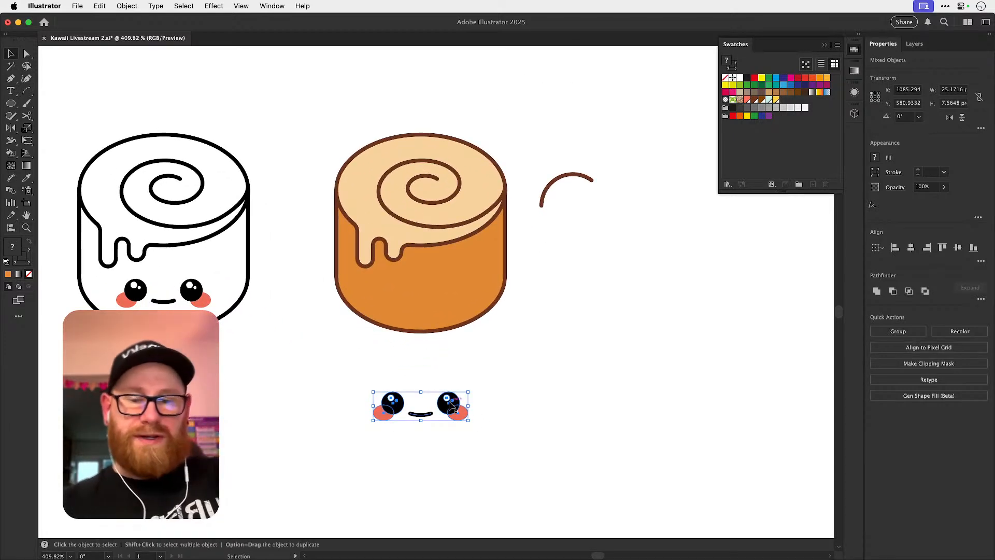
key(alt+shift+Up)
key(shift+Up)
key(shift+Up)
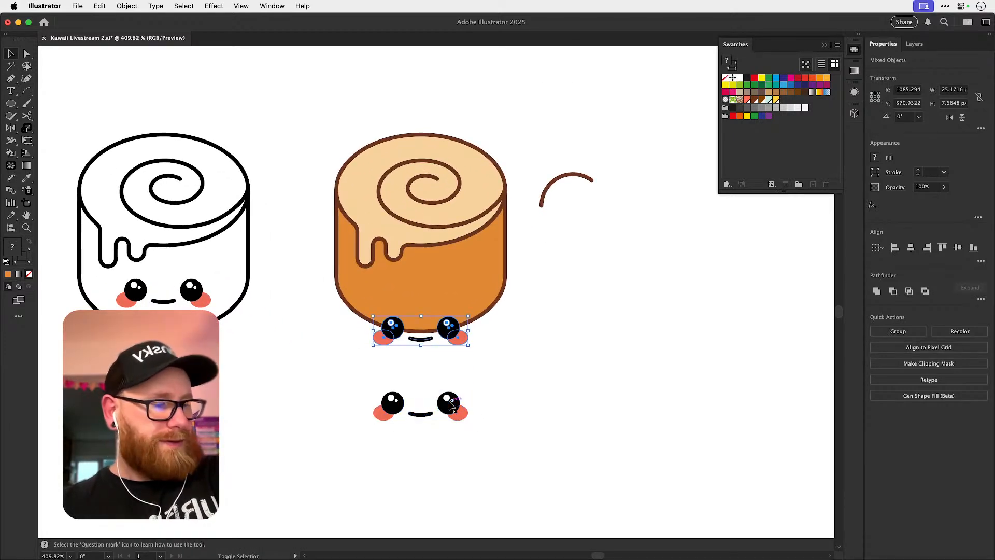
key(super+shift+a)
Place a copy of the bee's brown-eyed face below the coloured roll as a colour reference.
key(super+minus)
key(super+minus)
key(super+minus)
key(super+minus)
key(super+minus)
key(super+minus)
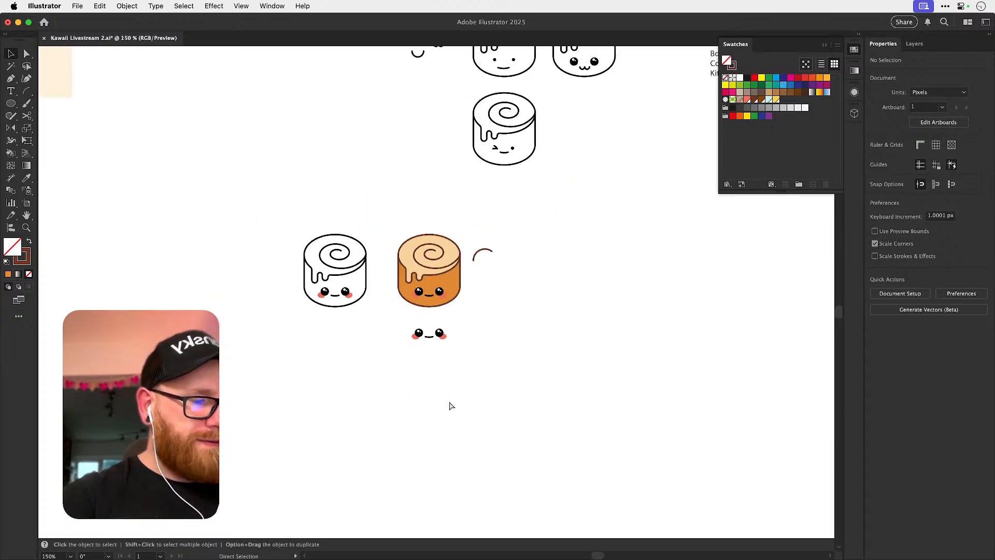
drag(408, 274, 453, 336)
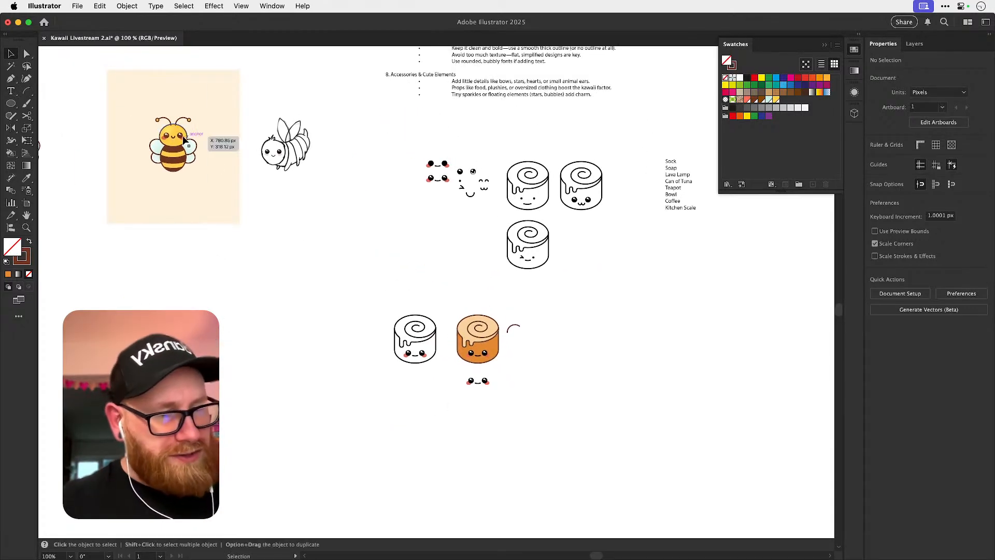
drag(181, 133, 687, 384)
key(z)
key(super+shift+a)
Recolor both black eyes on the roll's face with the brown sampled from the bee face's eye.
key(a)
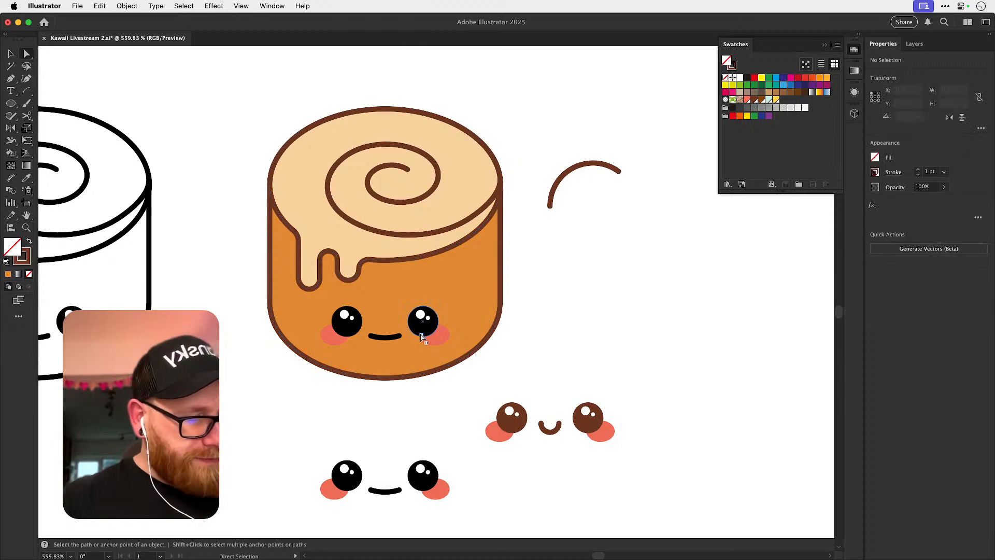
click(423, 337)
shift+click(355, 336)
key(i)
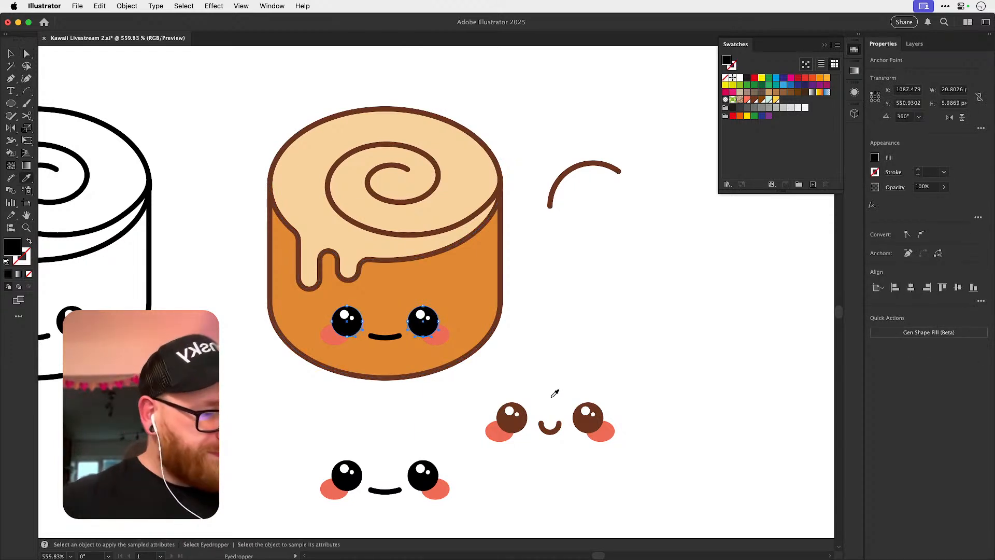
click(523, 419)
Recolor the black mouth on the roll's face with the brown stroke sampled from the bee face's mouth.
key(a)
click(399, 337)
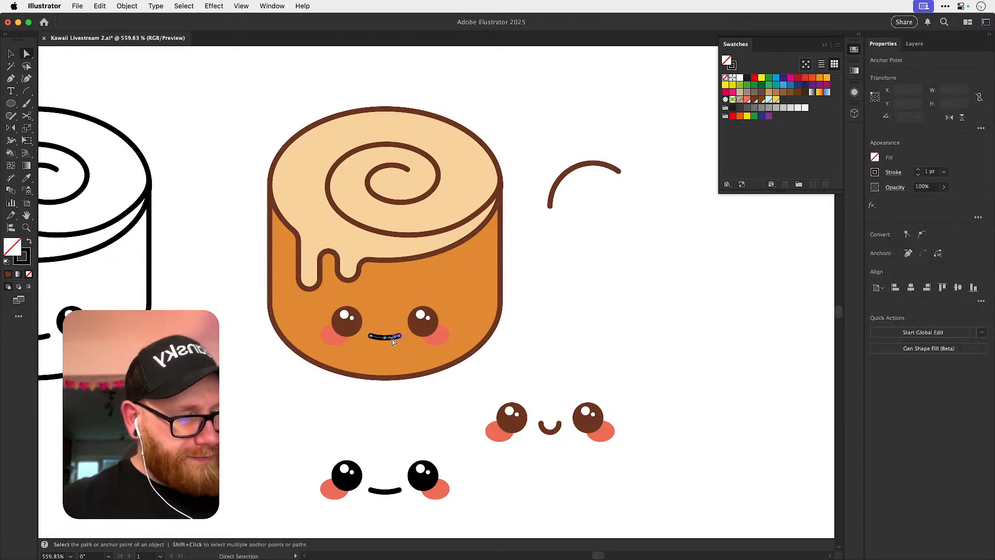
key(i)
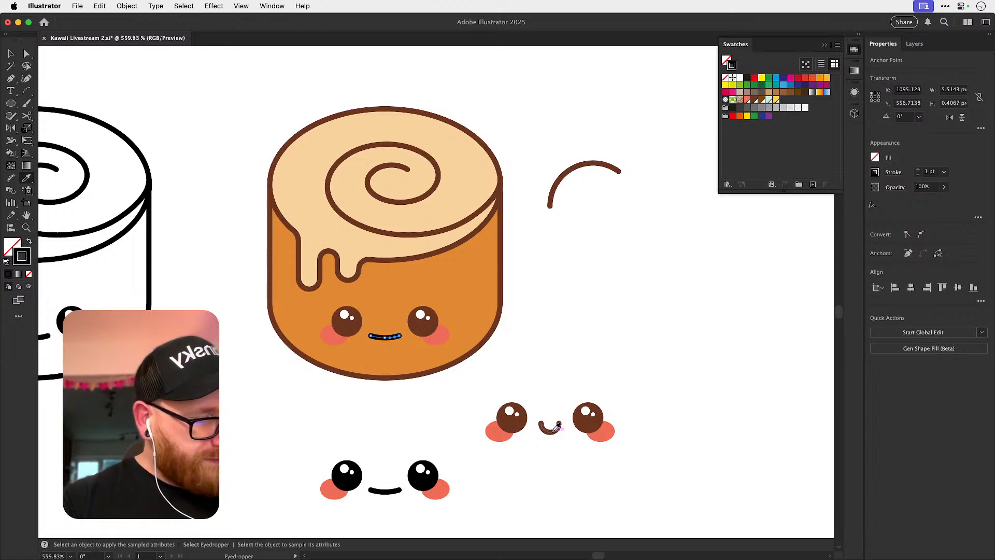
key(v)
click(605, 297)
Delete the copied bee face used as a colour reference below the roll.
key(space)
drag(616, 309, 544, 317)
drag(416, 400, 586, 437)
key(BackSpace)
Select the roll's orange body shape and open its fill colour in the HSB sliders.
scroll(493, 411, up, 2)
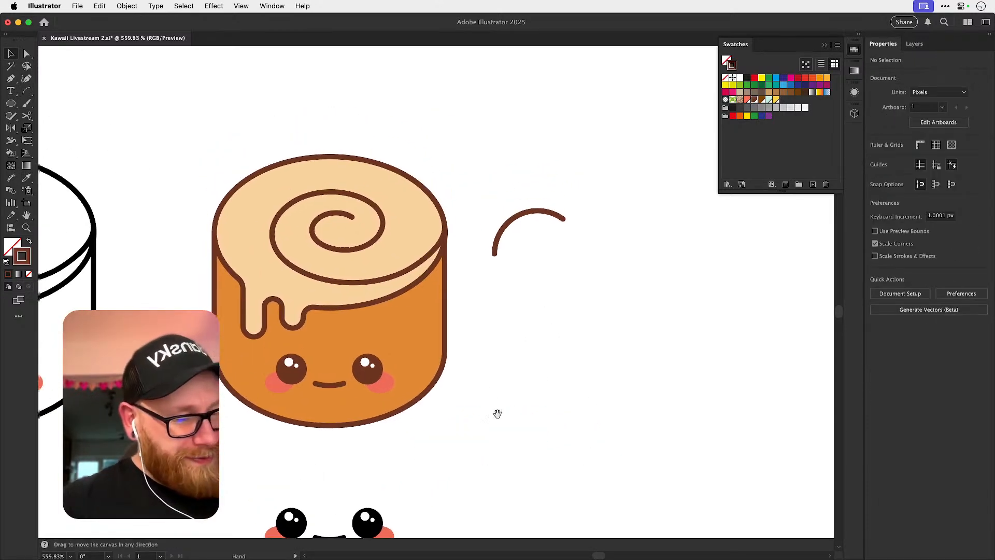
key(a)
click(425, 338)
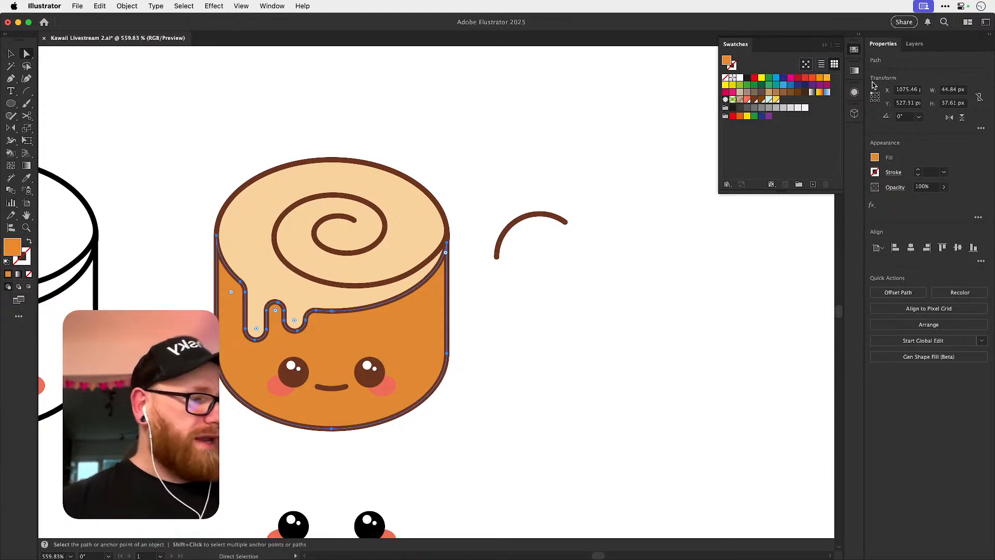
click(26, 259)
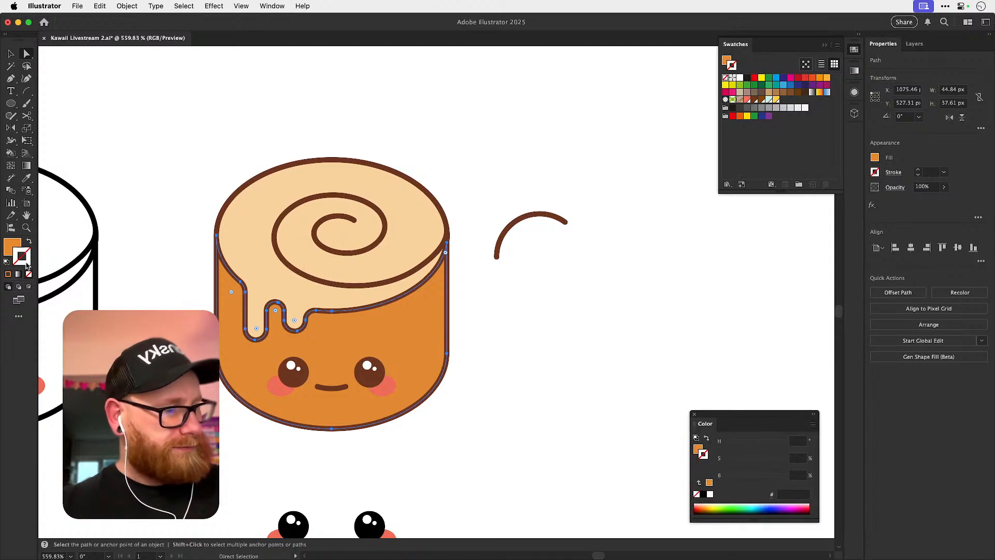
key(x)
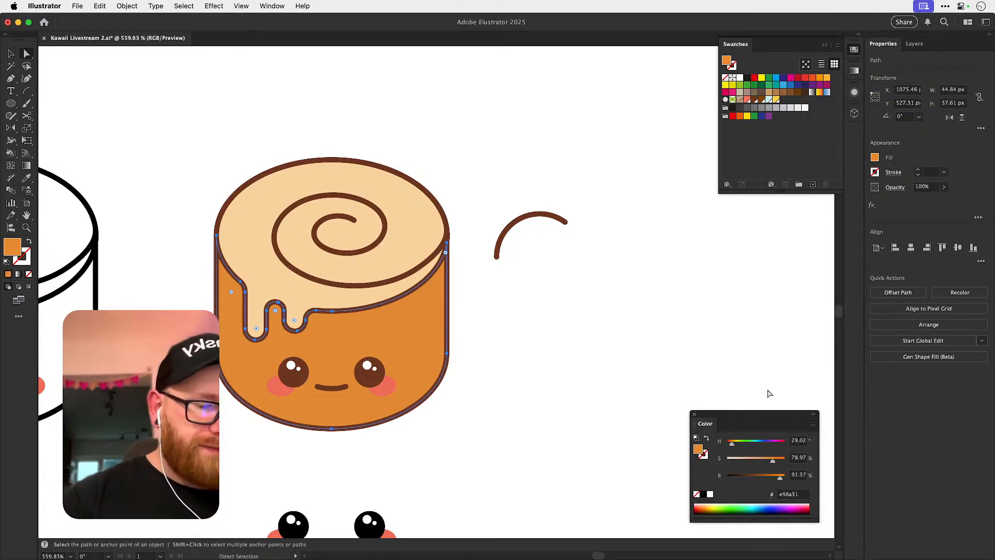
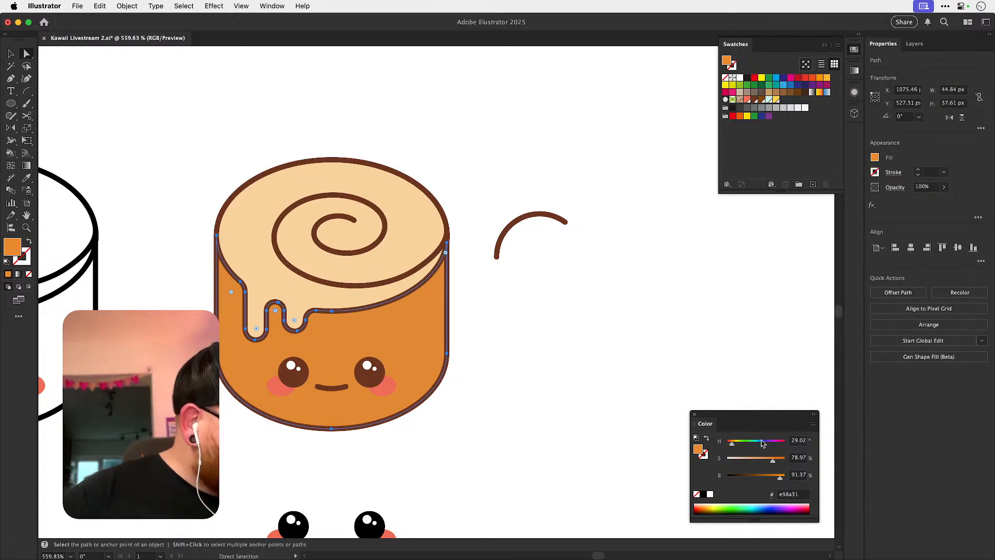
Raise the saturation of the roll body's orange fill to about 92%.
mouse_move(773, 460)
mouse_down()
mouse_move(735, 461)
mouse_move(785, 454)
mouse_move(773, 459)
mouse_up()
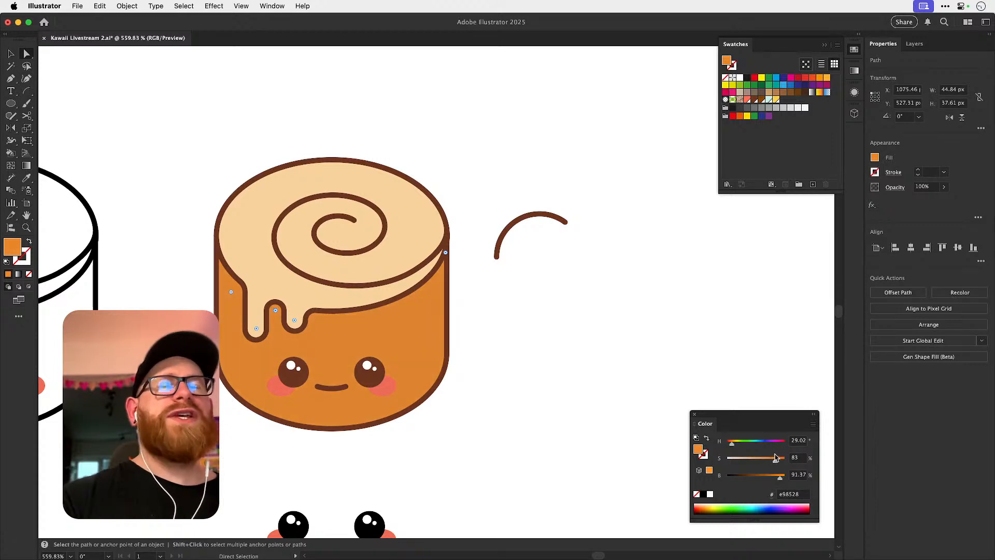
drag(776, 457, 781, 457)
Recolor both cheeks on the roll's face with the lighter pink #ff988a.
click(281, 391)
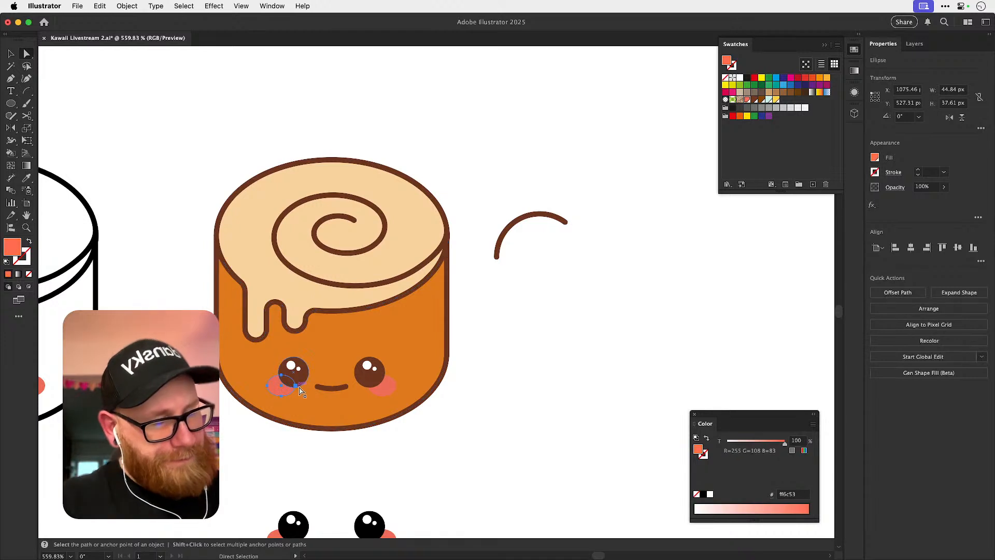
shift+click(390, 392)
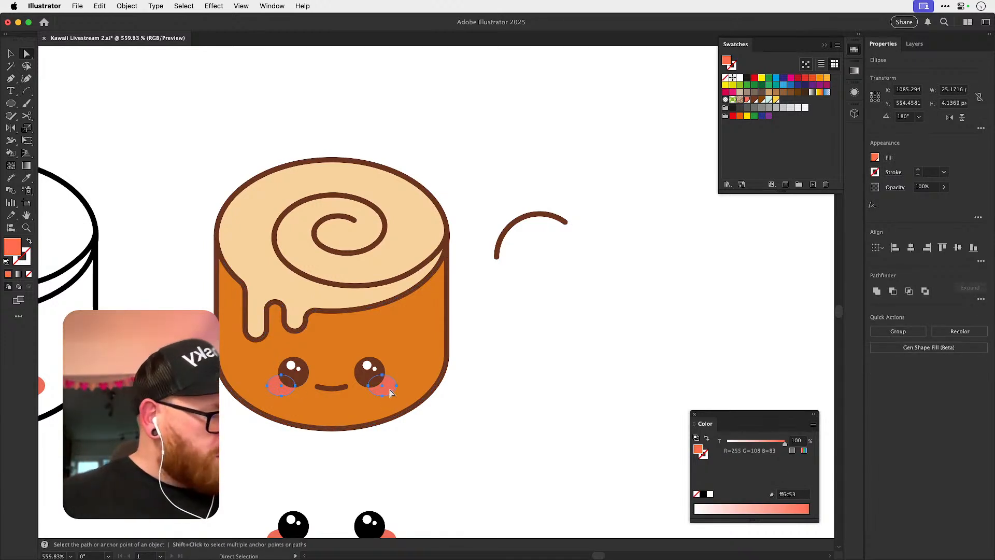
drag(753, 442, 762, 441)
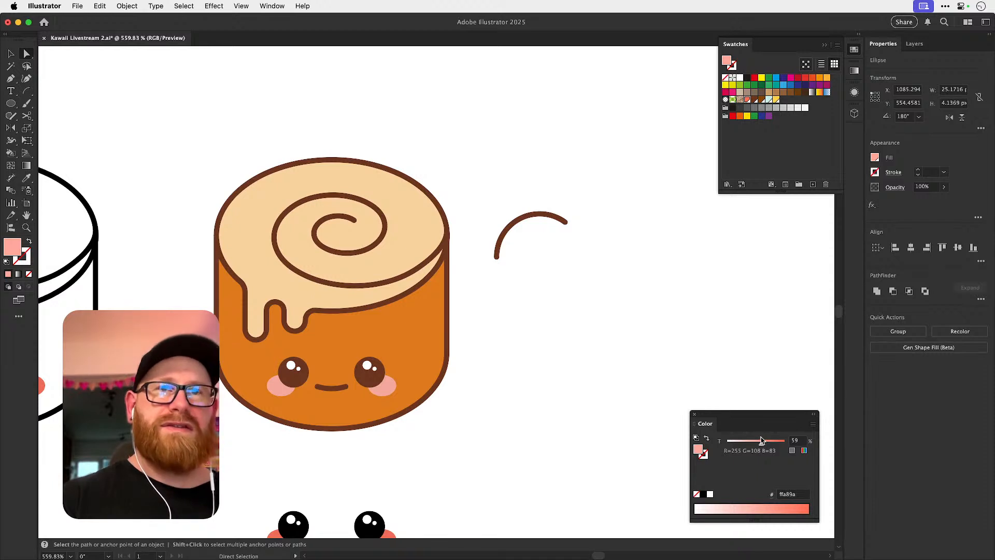
key(super+z)
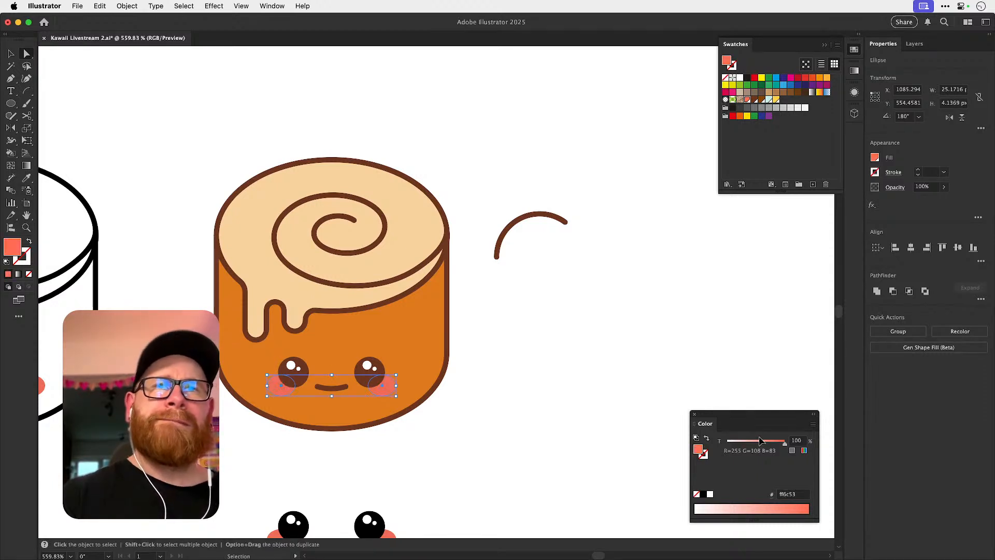
double_click(13, 247)
text(ffa599)
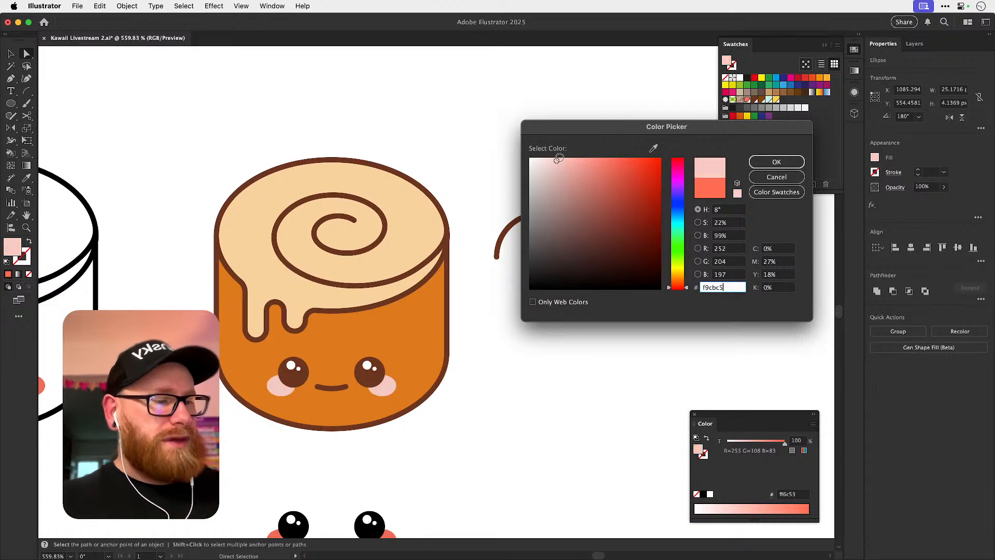
mouse_move(582, 158)
mouse_down()
mouse_move(610, 167)
mouse_move(589, 155)
mouse_up()
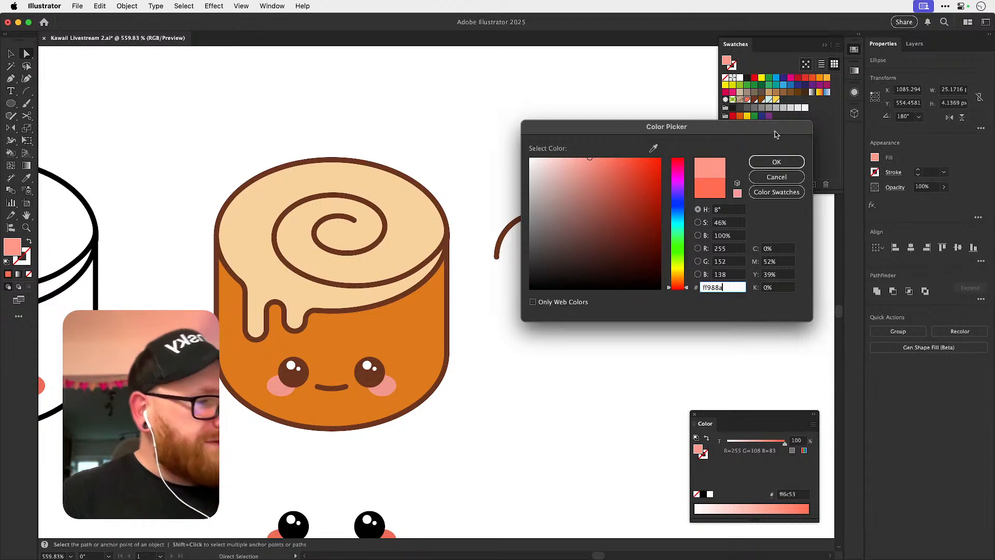
click(776, 161)
click(539, 252)
Delete the loose brown arc beside the coloured roll.
key(v)
click(549, 214)
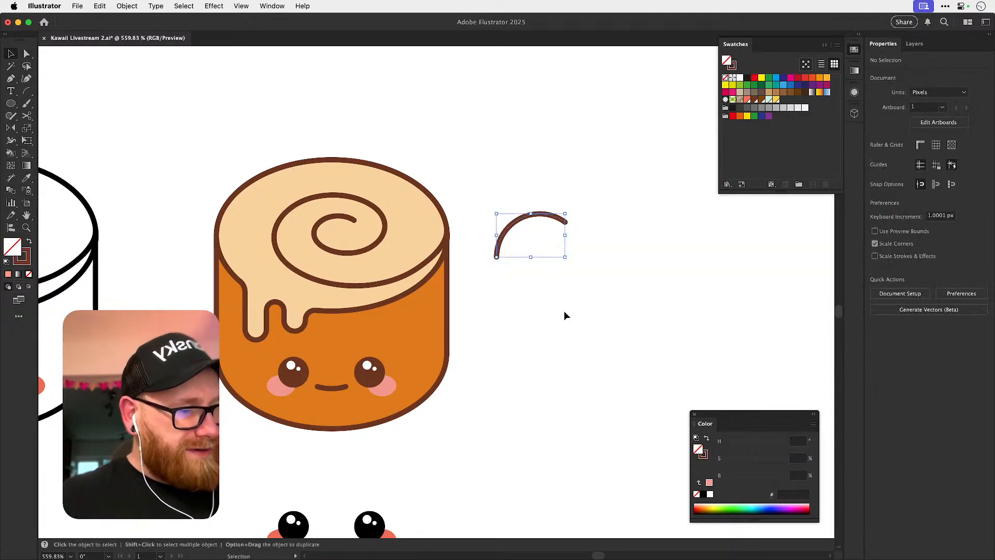
key(super+c)
key(BackSpace)
Brighten the roll body's fill to 100% brightness and about 75% saturation, giving #ff9c40.
drag(488, 395, 591, 325)
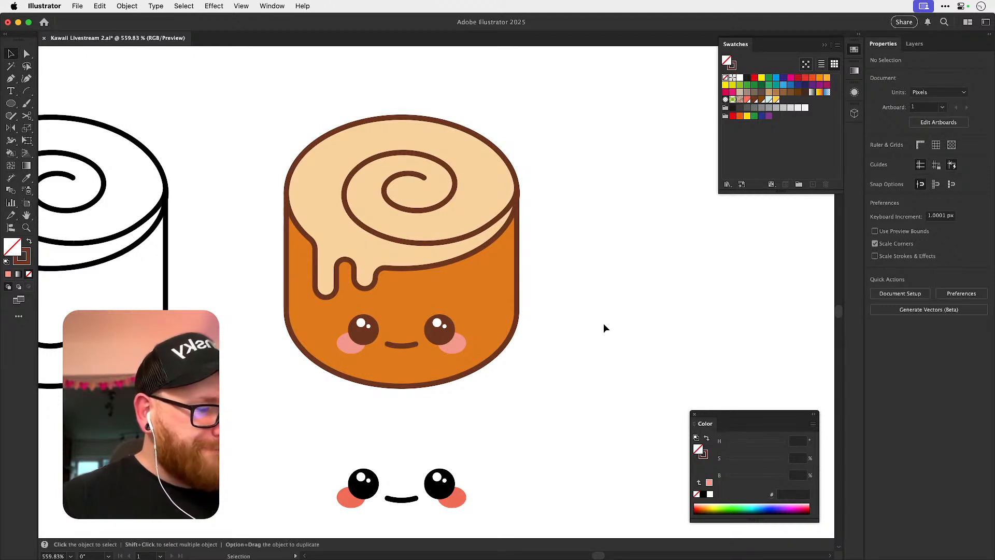
key(a)
click(486, 295)
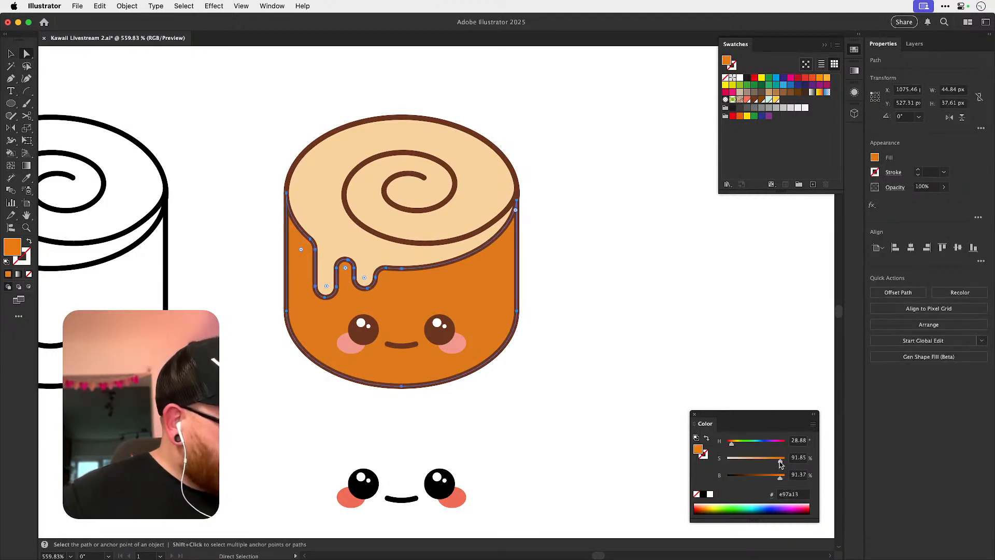
mouse_move(780, 477)
mouse_down()
mouse_move(756, 462)
mouse_move(770, 461)
mouse_up()
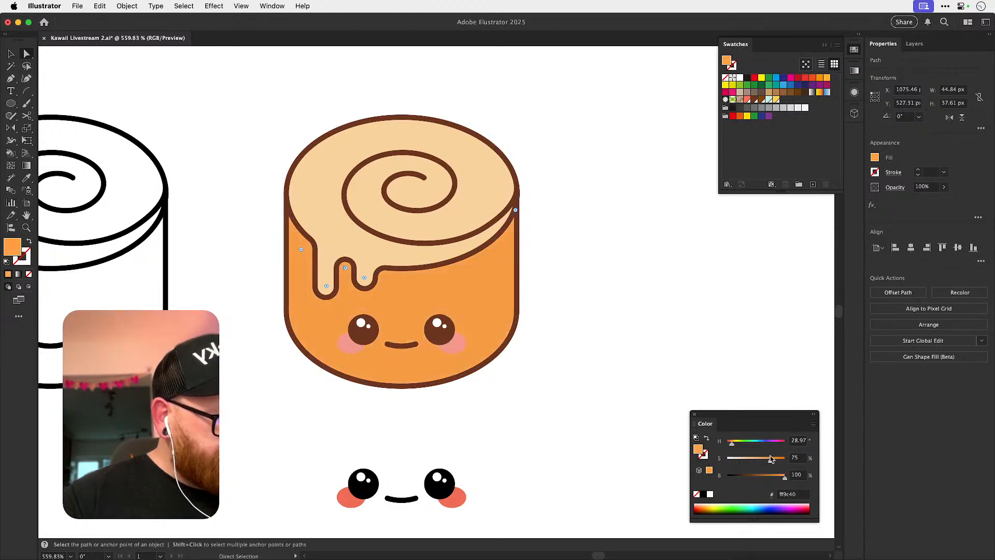
Recolor both cheeks on the roll with the coral sampled from the cheek of the black face below.
click(466, 352)
shift+click(346, 342)
key(i)
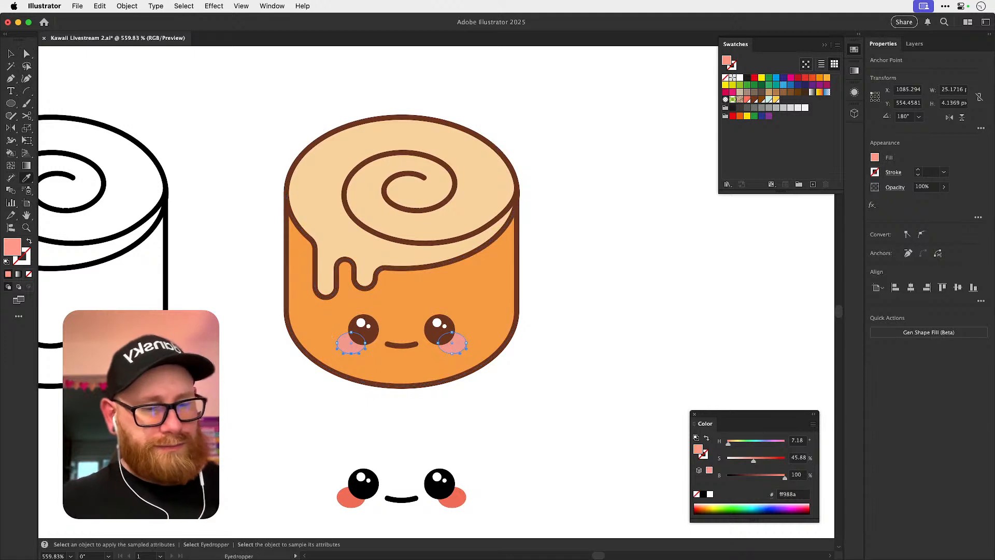
click(347, 499)
key(v)
click(597, 285)
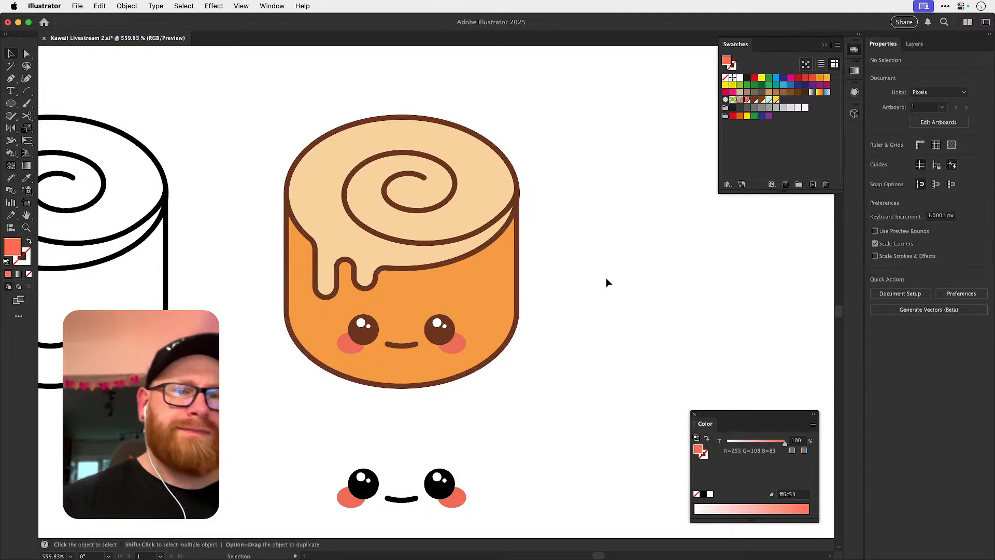
Adjust the icing's fill to about 35° hue, 41% saturation and 100% brightness, giving #ffd496.
key(a)
click(334, 230)
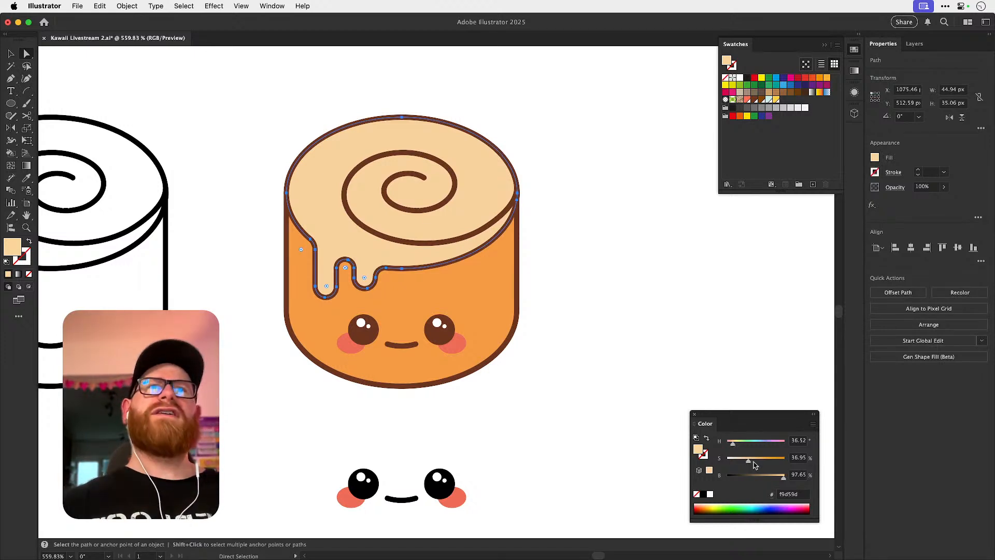
mouse_move(748, 460)
mouse_down()
mouse_move(780, 458)
mouse_move(735, 446)
mouse_up()
drag(782, 477, 753, 462)
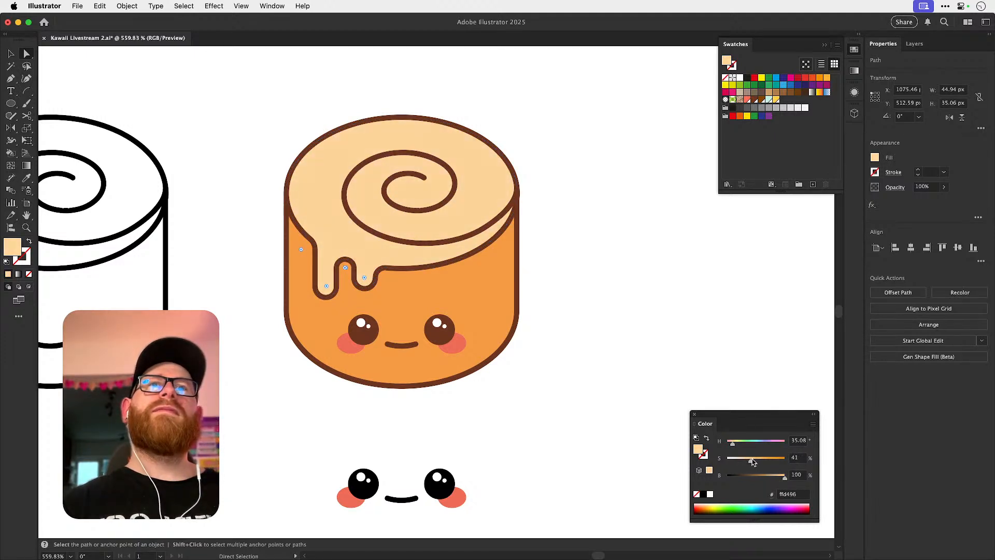
click(576, 248)
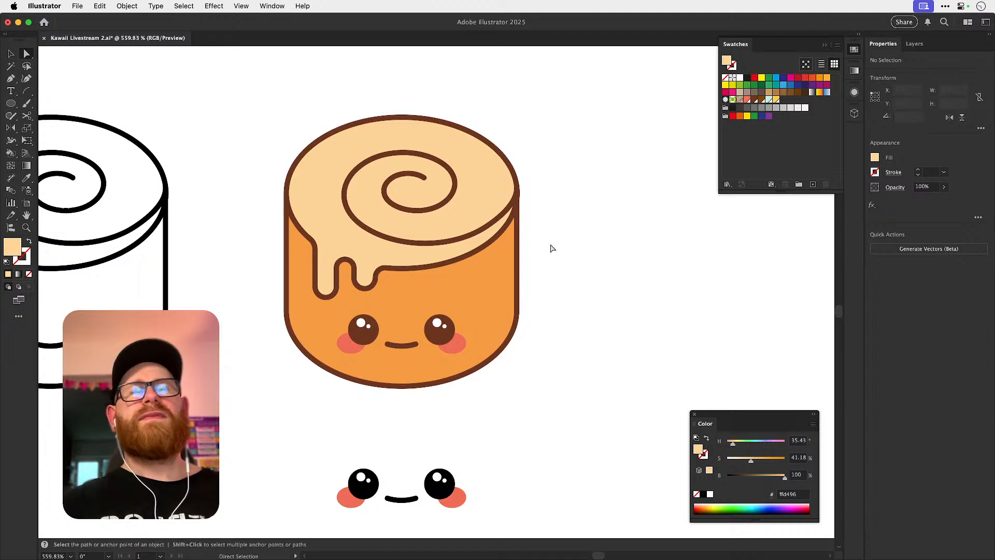
Soften the roll body's orange fill to about 65% saturation, giving #ffa959.
click(492, 293)
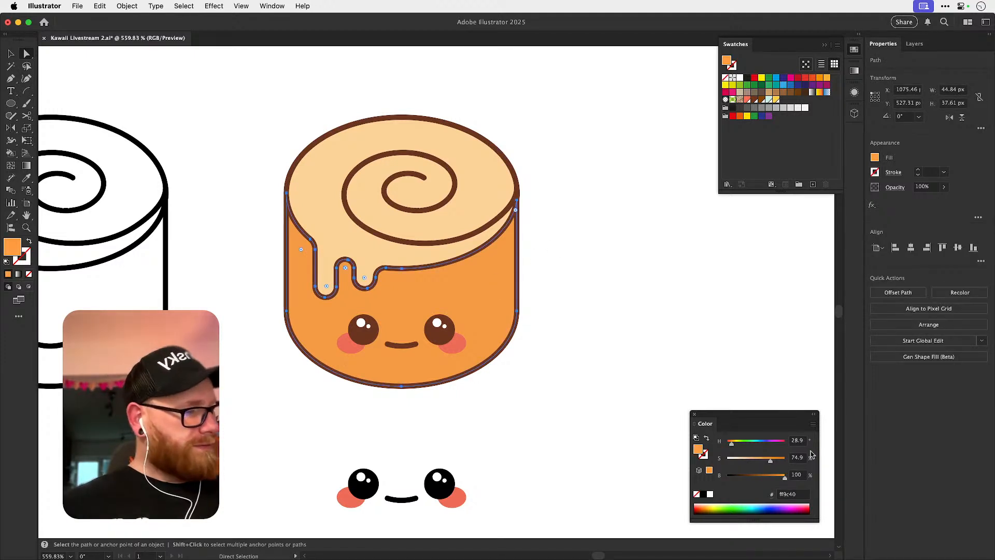
drag(771, 464, 762, 461)
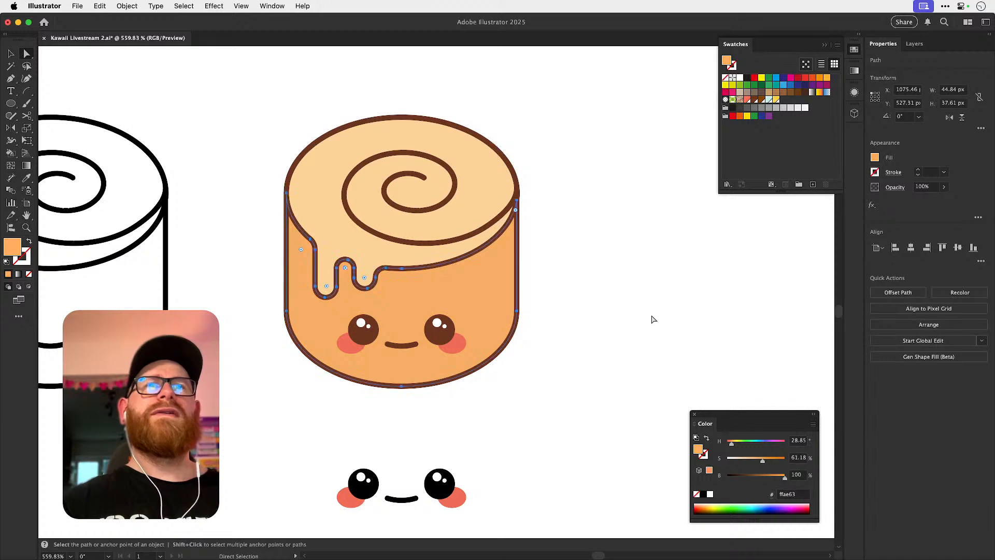
click(629, 272)
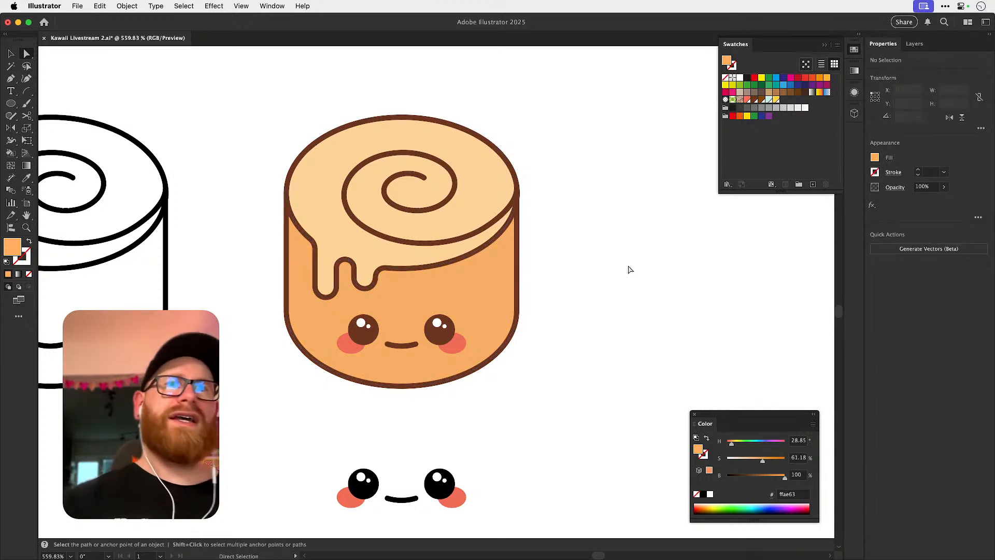
key(super+z)
key(super+shift+z)
drag(763, 461, 765, 461)
click(676, 329)
key(v)
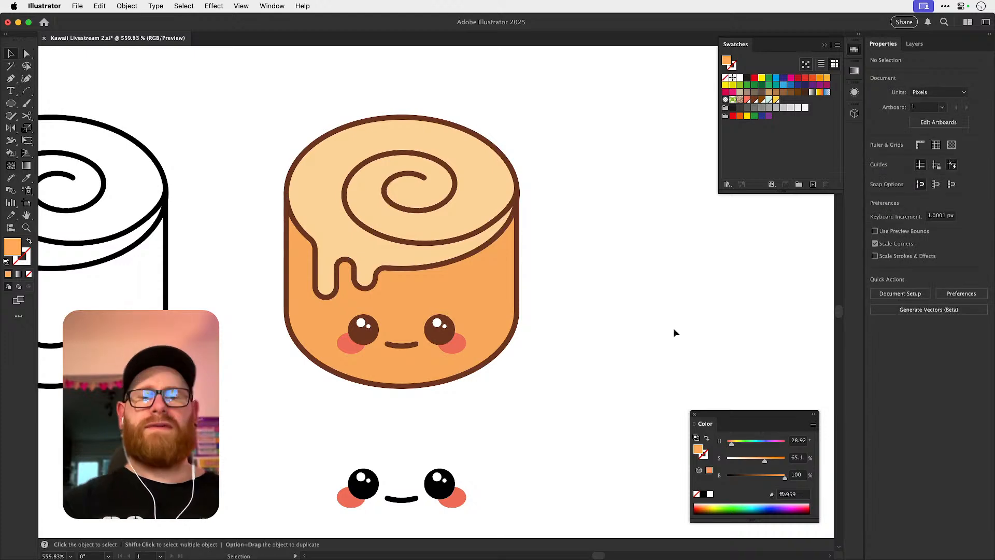
Duplicate the finished coloured roll with its face and place the copy just below the bee on the cream square.
key(super+minus)
key(super+minus)
key(super+minus)
key(super+minus)
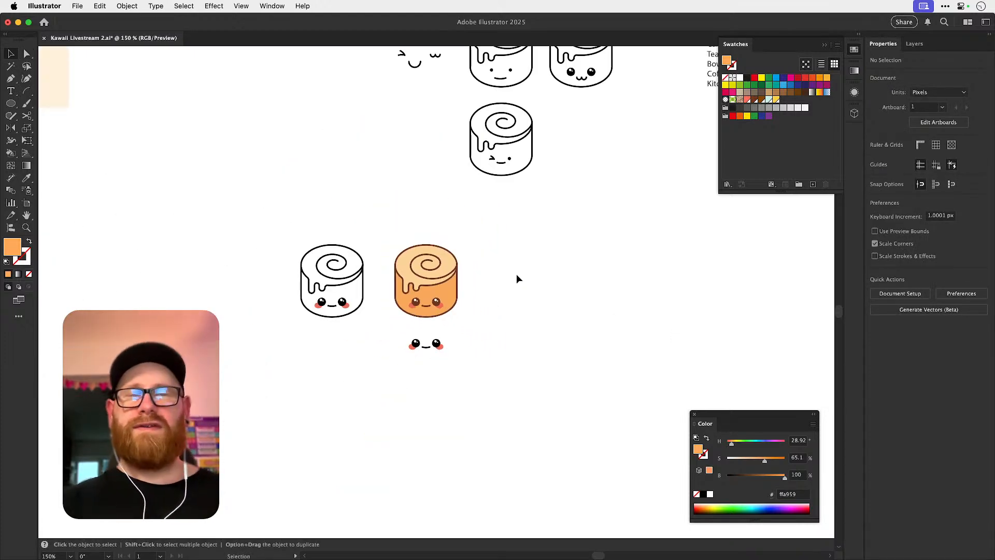
click(441, 298)
drag(441, 298, 380, 270)
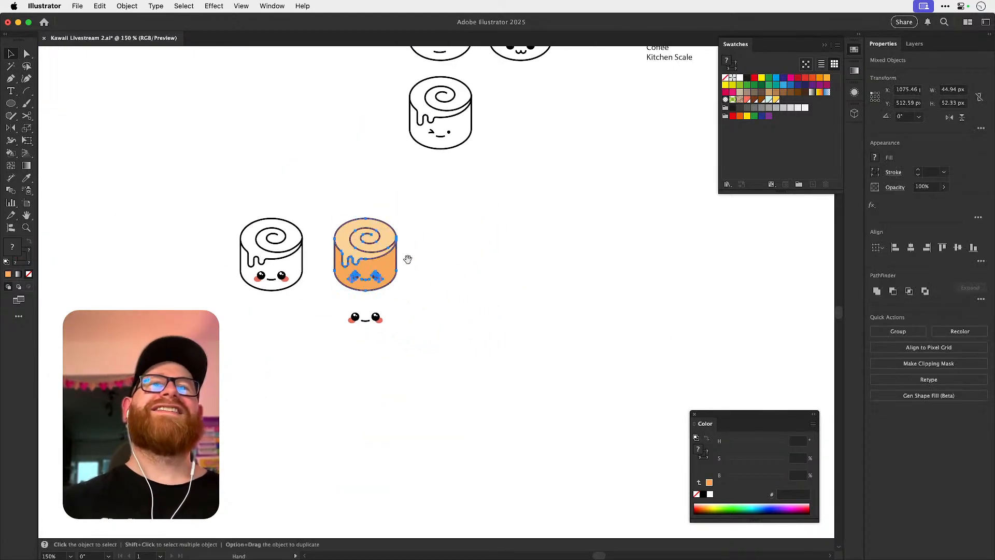
key(super+minus)
key(super+minus)
key(super+minus)
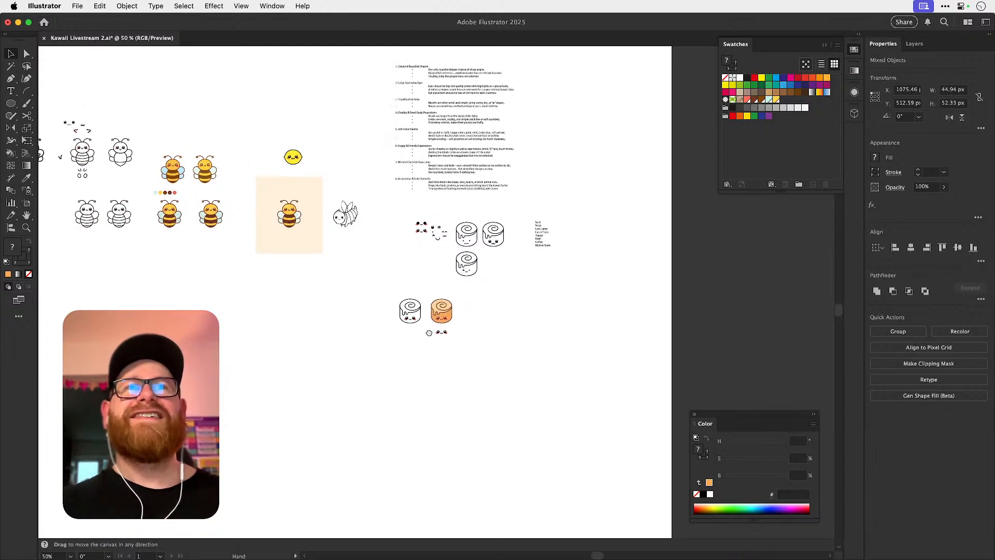
drag(452, 336, 284, 258)
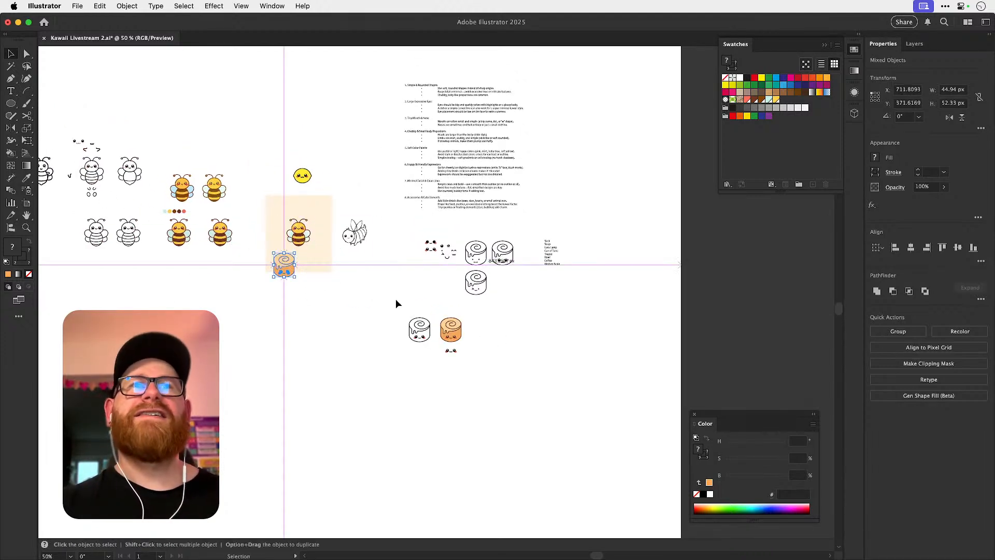
click(418, 292)
Read the list of object ideas beside the outlined cinnamon rolls.
drag(508, 277, 724, 280)
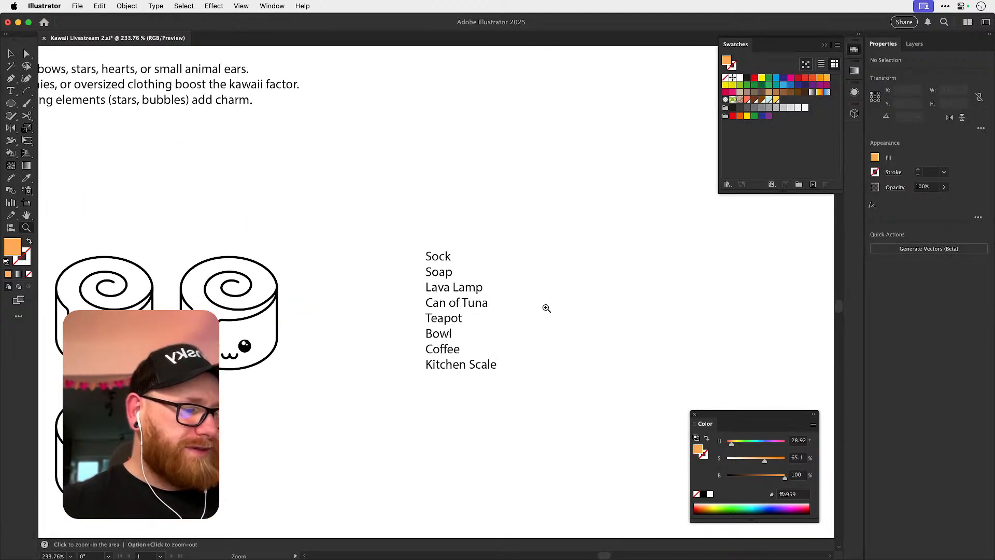
key(v)
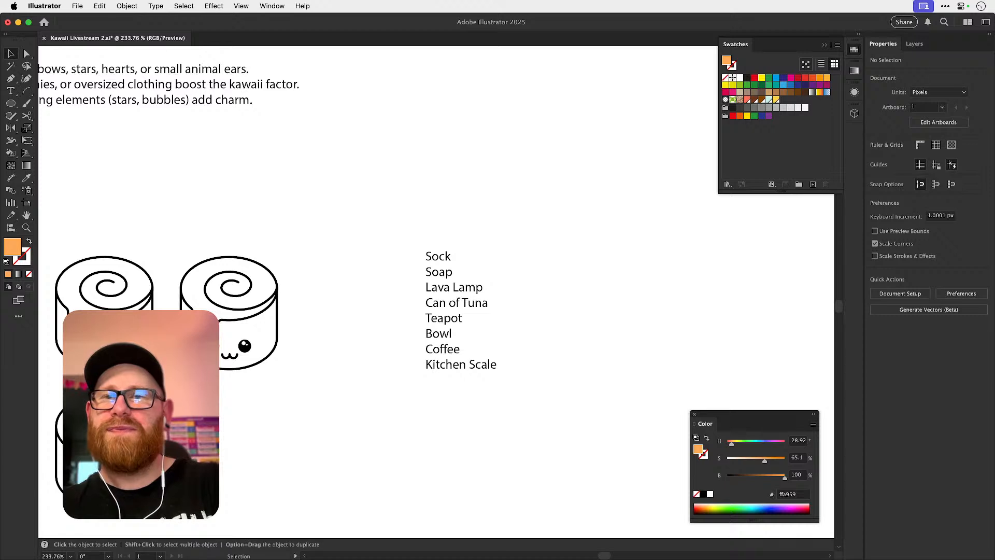
key(super+Tab)
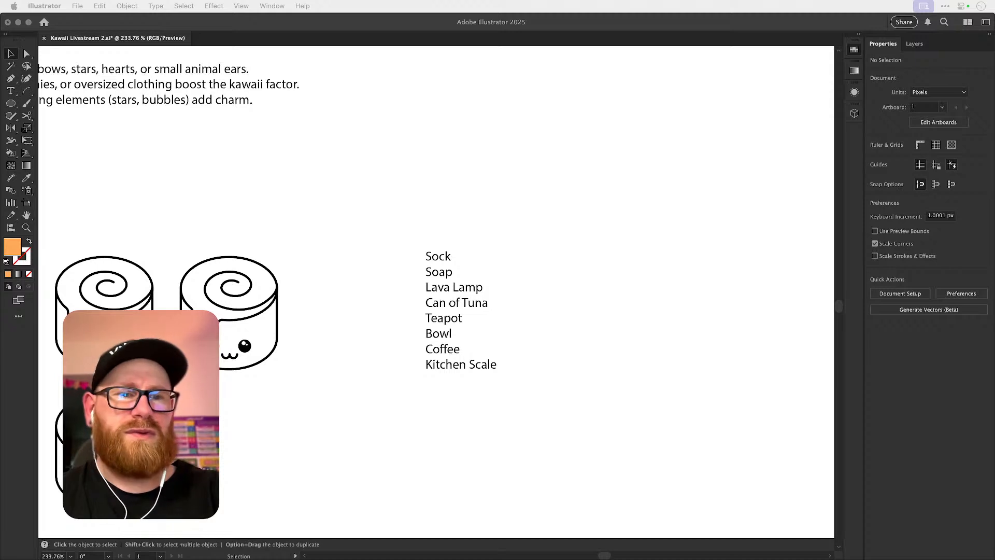
click(651, 255)
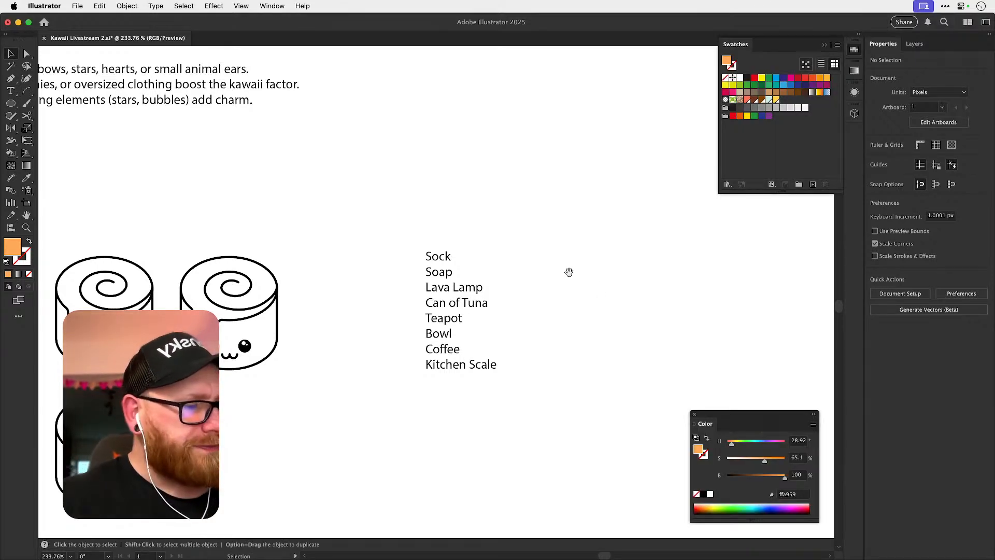
Draw a rectangle about 76 by 50 px above the ideas list, with no fill and a 1 pt black stroke.
drag(533, 257, 344, 373)
key(m)
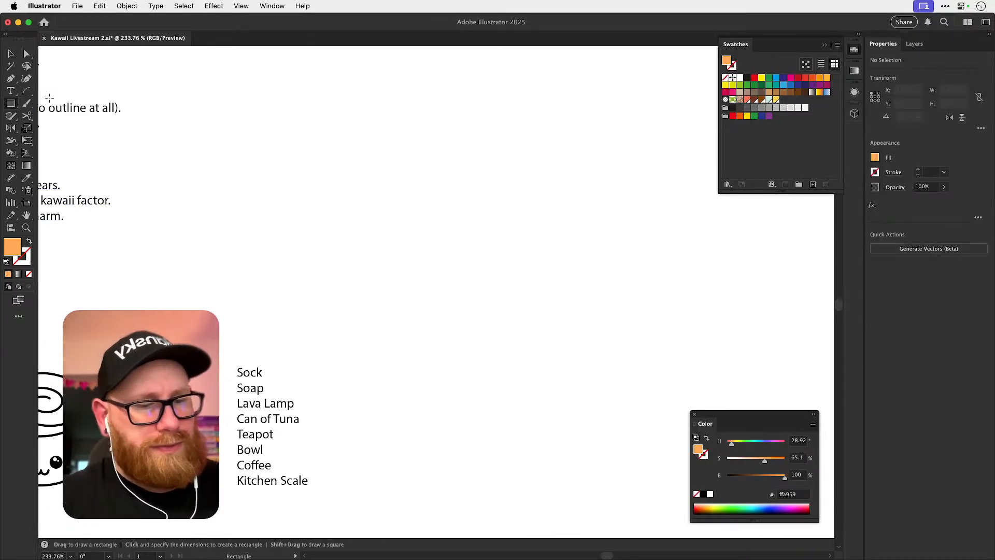
drag(383, 151, 547, 256)
key(d)
click(29, 274)
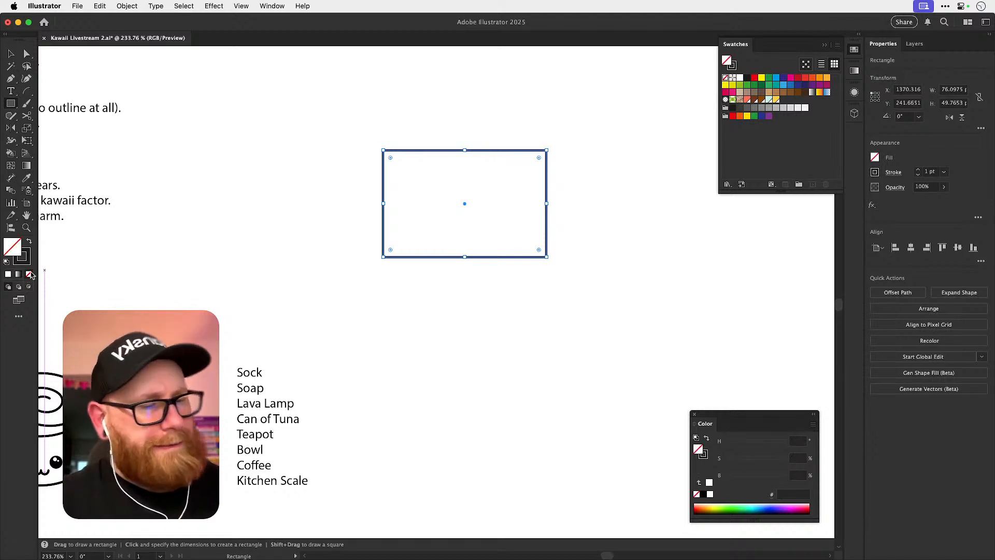
key(v)
Round all four corners of the new rectangle evenly.
key(a)
drag(539, 158, 474, 229)
key(v)
click(577, 177)
drag(389, 248, 483, 272)
Offset the rounded rectangle's path by -9 px with miter joins to add a smaller rectangle inside it.
click(531, 208)
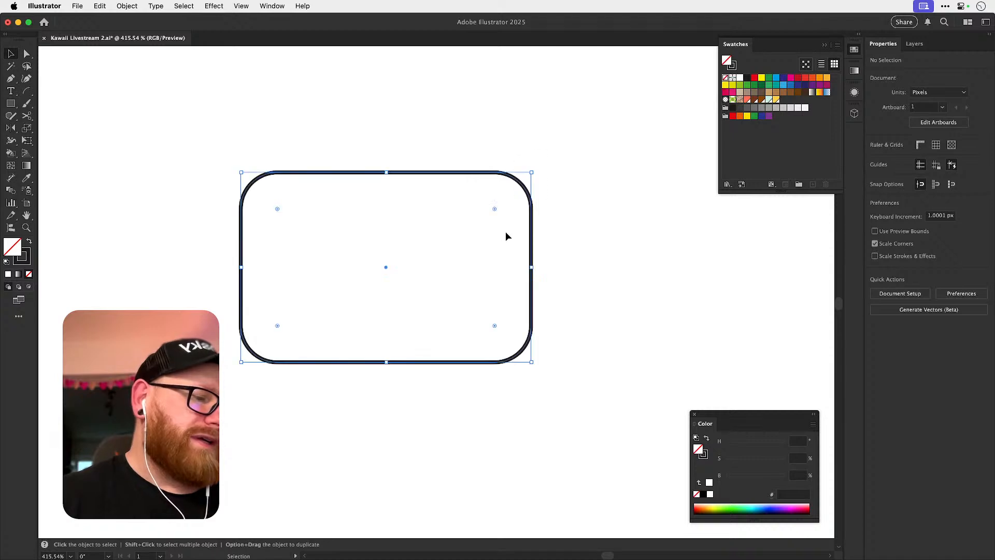
key(a)
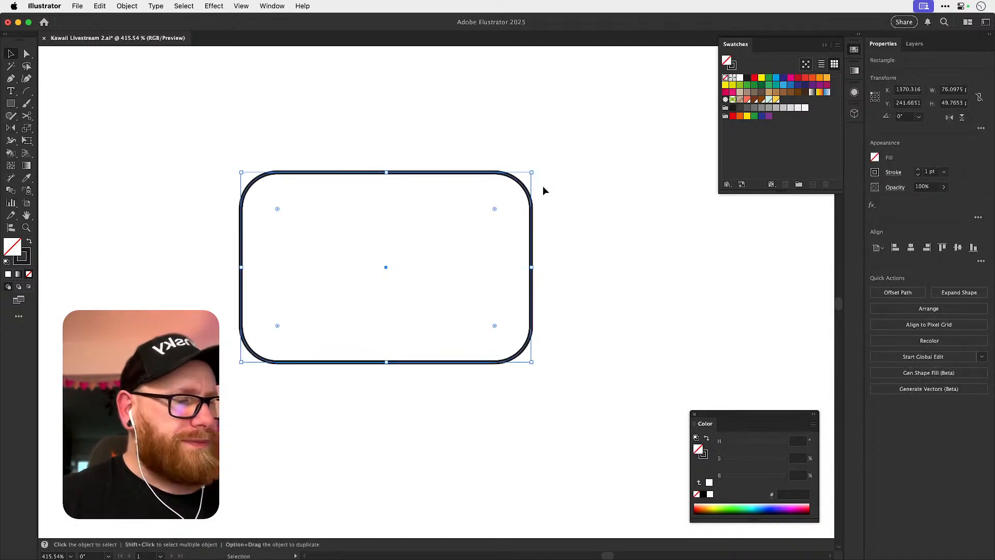
key(v)
click(539, 192)
drag(284, 149, 326, 237)
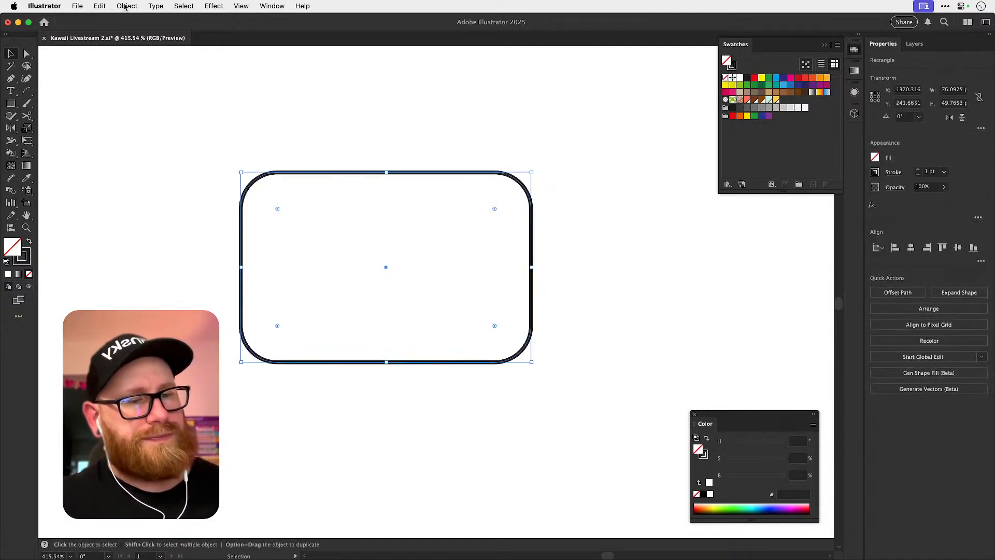
click(127, 6)
mouse_move(205, 300)
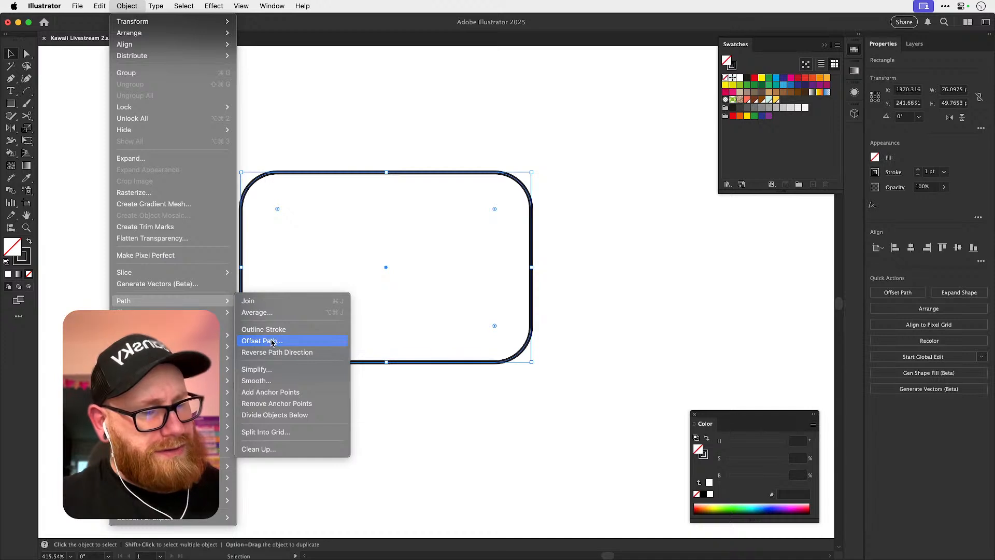
click(272, 341)
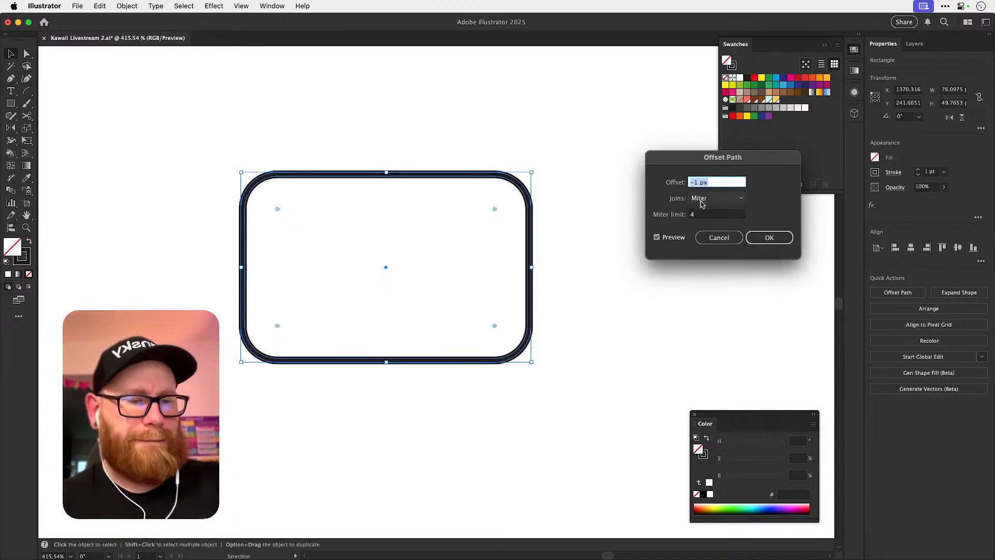
key(Down)
key(Down)
key(Down)
key(Down)
key(Down)
key(Down)
key(Down)
key(Down)
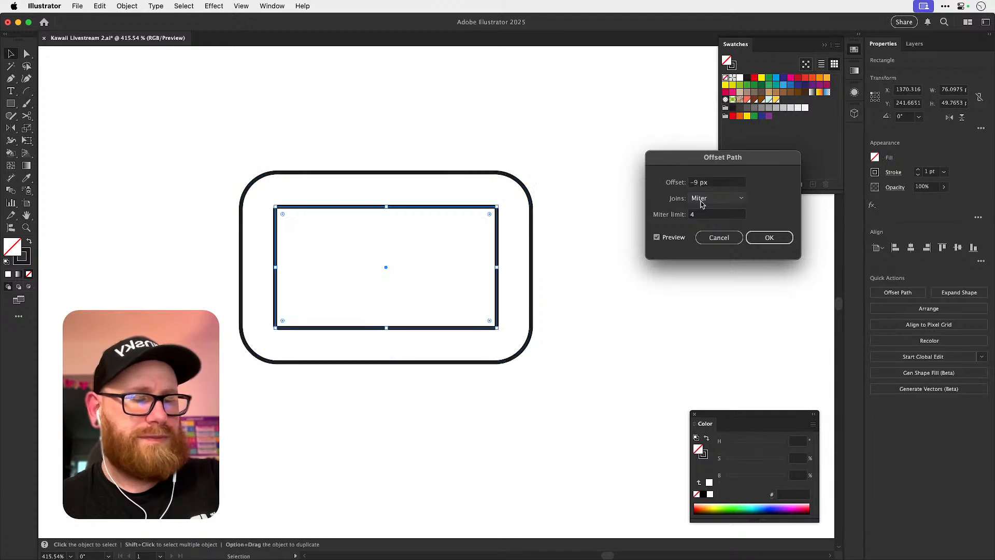
key(Return)
click(362, 179)
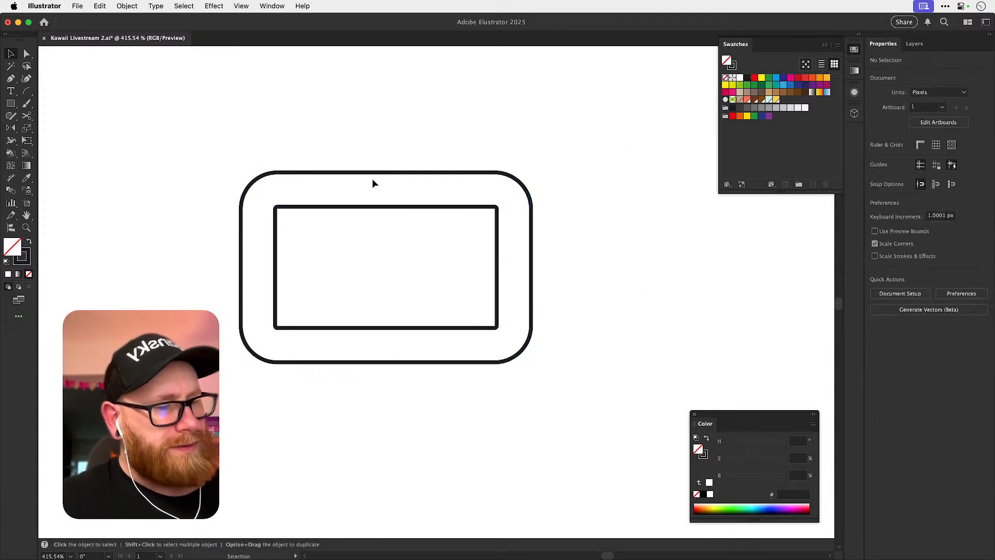
Draw a diagonal line about 11 by 13 px from the outer rectangle's upper-left corner through the inner rectangle's corner.
key(p)
click(254, 182)
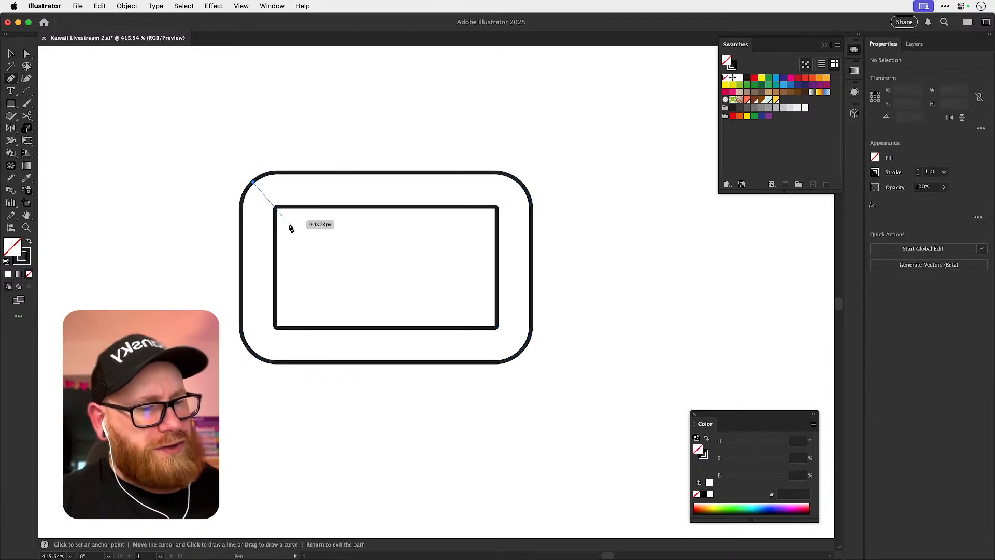
click(297, 228)
key(v)
click(296, 227)
key(r)
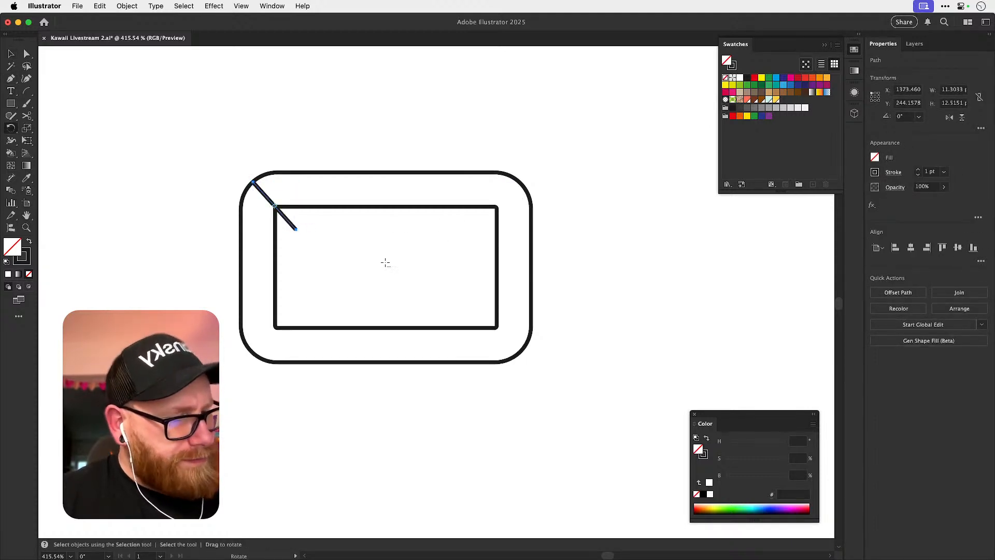
alt+click(387, 267)
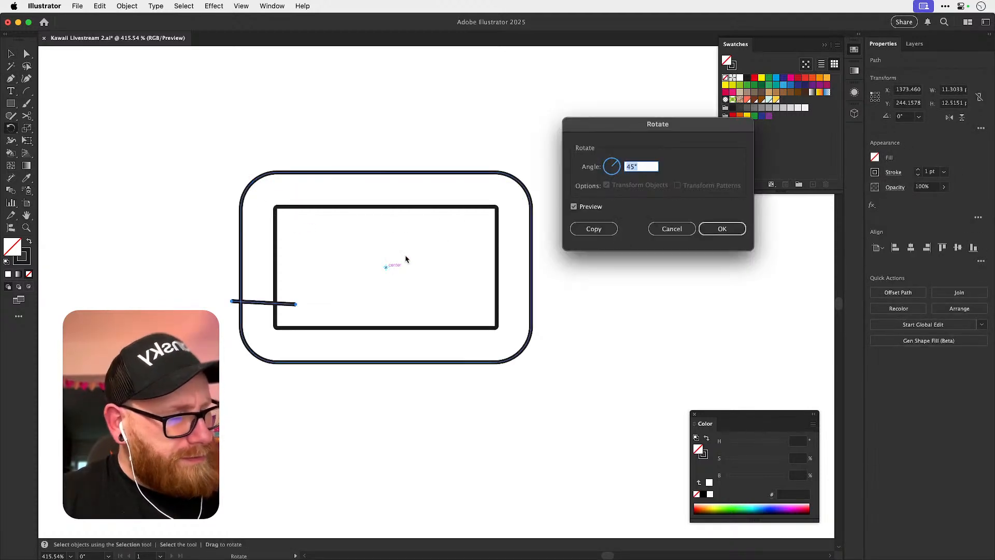
text(90)
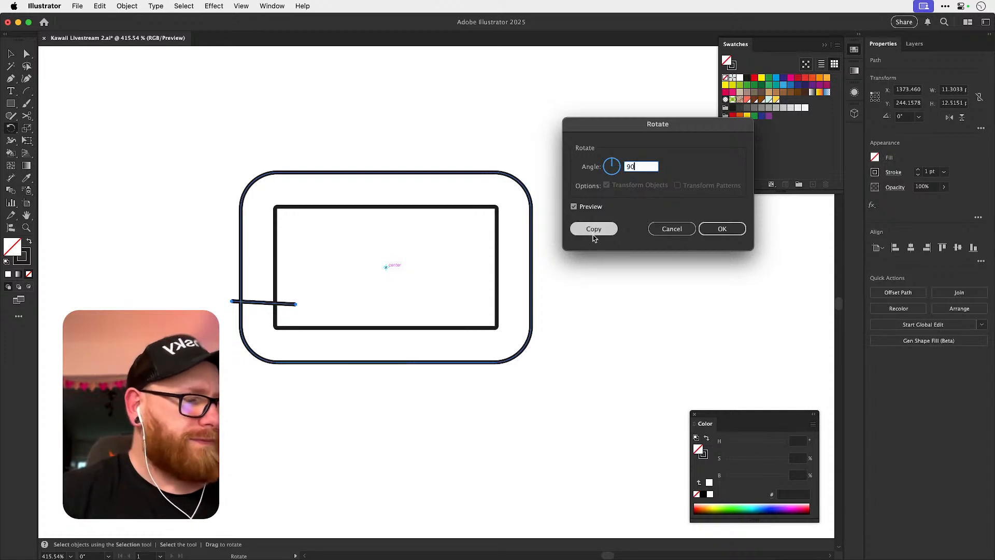
key(Tab)
click(672, 229)
key(v)
Reflect a copy of the diagonal line across the vertical axis through the rectangle's centre.
key(o)
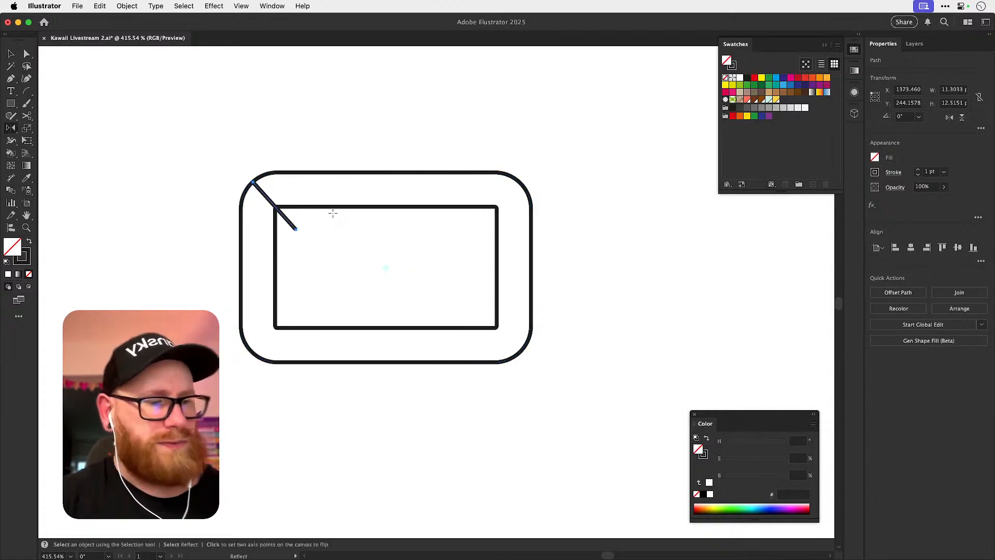
alt+click(385, 267)
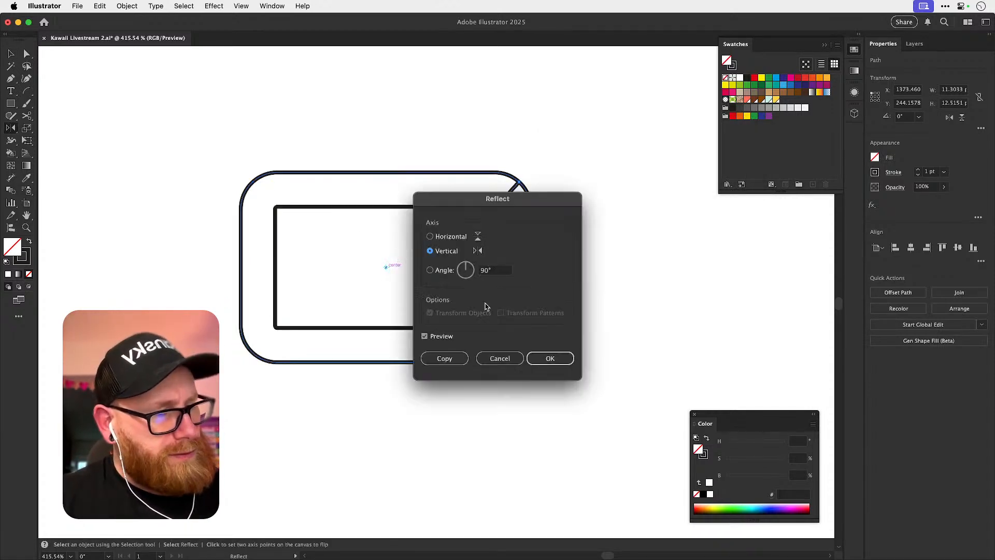
click(444, 358)
Reflect copies of both upper diagonal lines across the horizontal axis through the rectangle's centre.
key(v)
shift+click(274, 203)
key(o)
alt+click(386, 266)
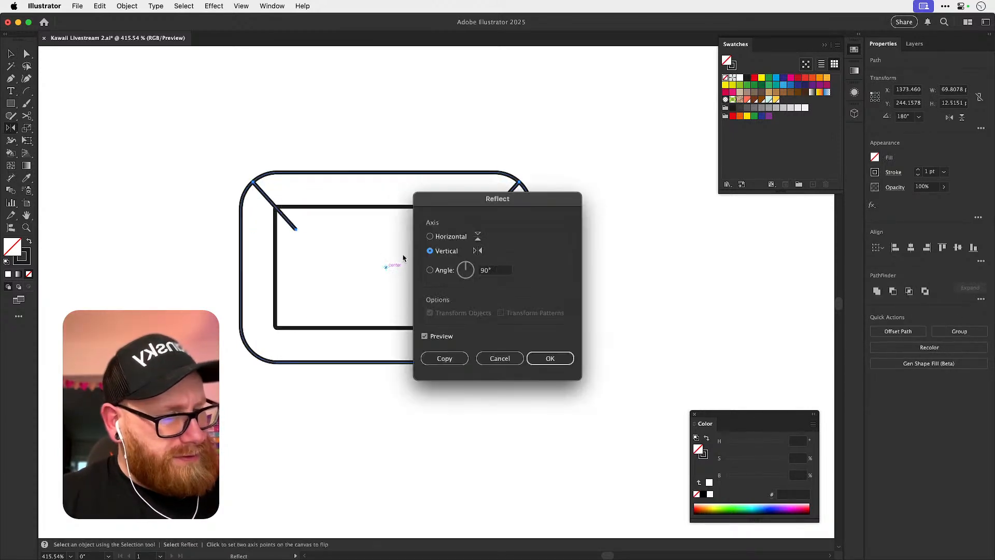
click(439, 236)
click(448, 356)
Reduce the corner radius of the outer rounded rectangle evenly on all four corners.
key(v)
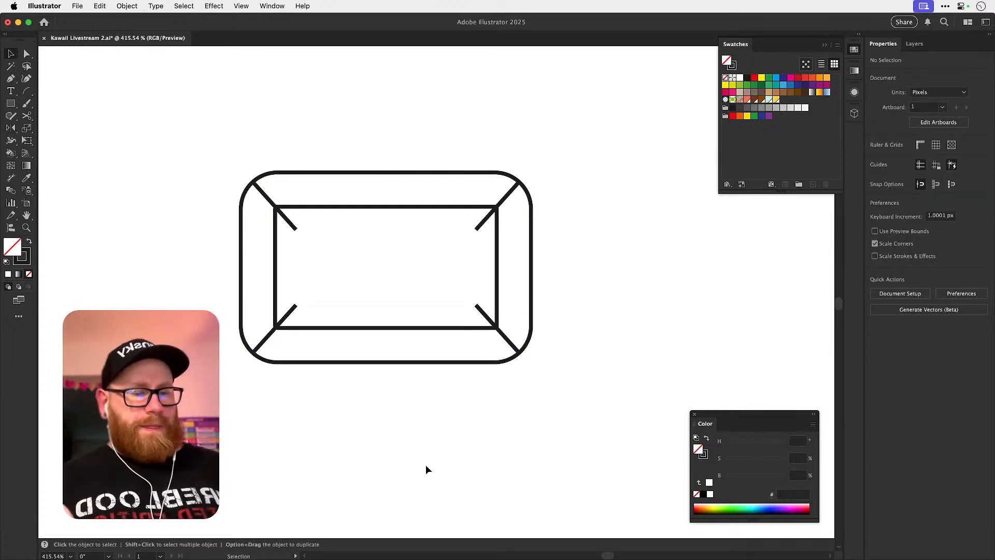
click(297, 174)
mouse_move(496, 209)
mouse_down()
mouse_move(521, 185)
mouse_move(510, 197)
mouse_up()
Try enlarging both rectangles and the four diagonal lines together about their centre.
drag(200, 151, 461, 348)
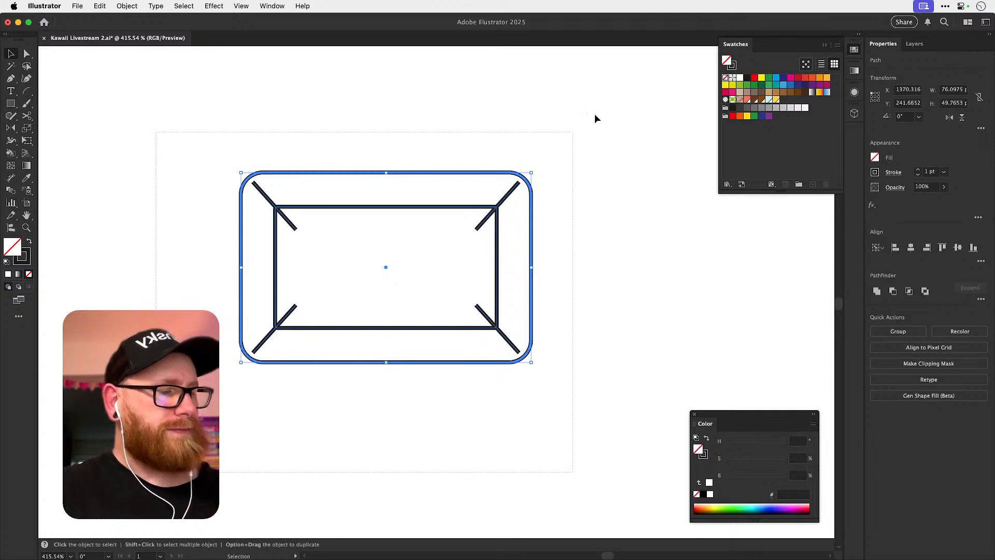
drag(596, 139, 265, 348)
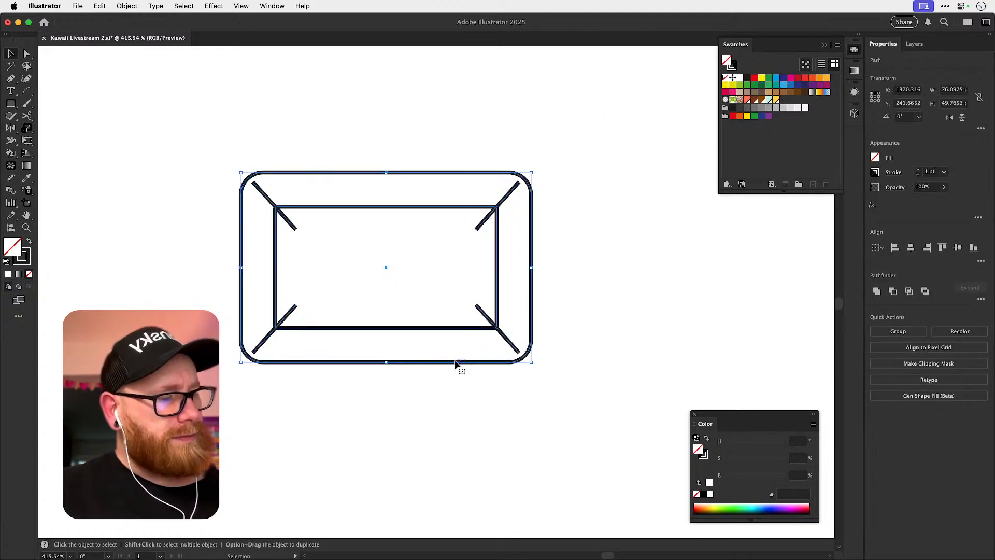
click(534, 365)
drag(169, 457, 531, 207)
click(532, 241)
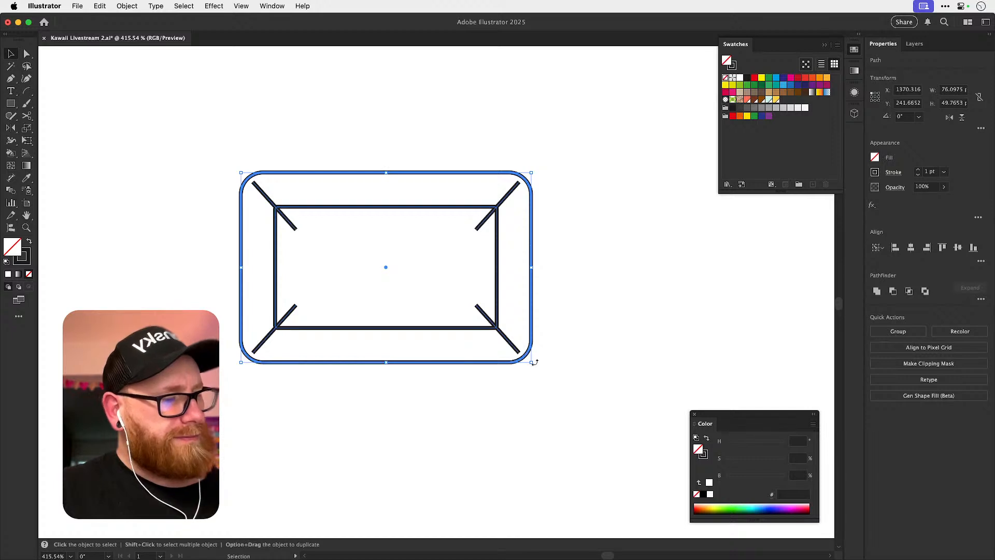
drag(532, 363, 540, 367)
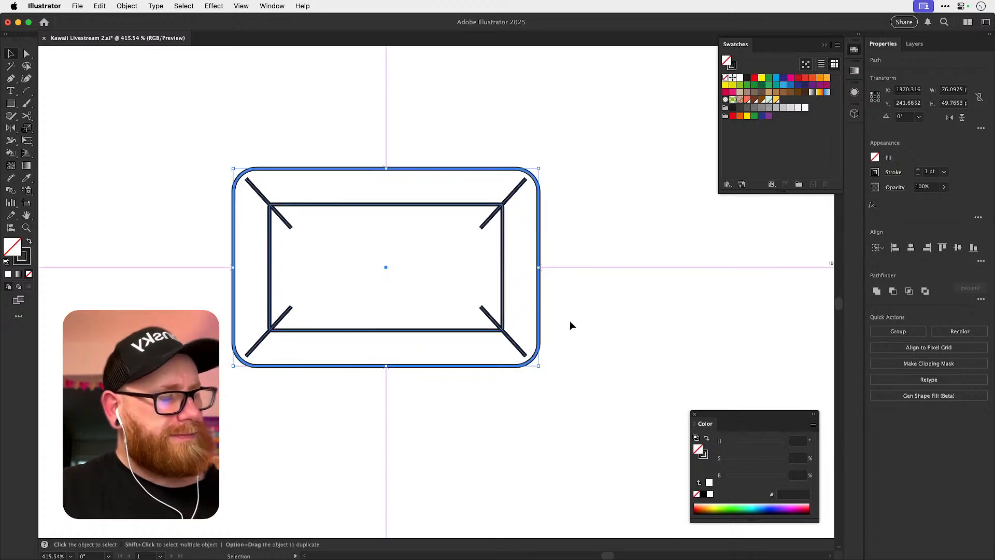
key(a)
click(593, 291)
key(v)
key(super+z)
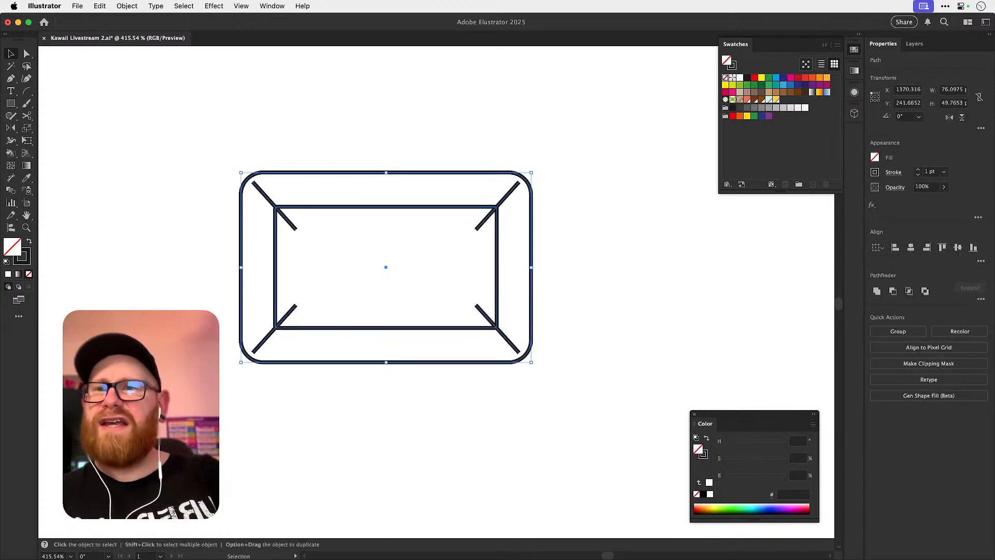
key(super+Tab)
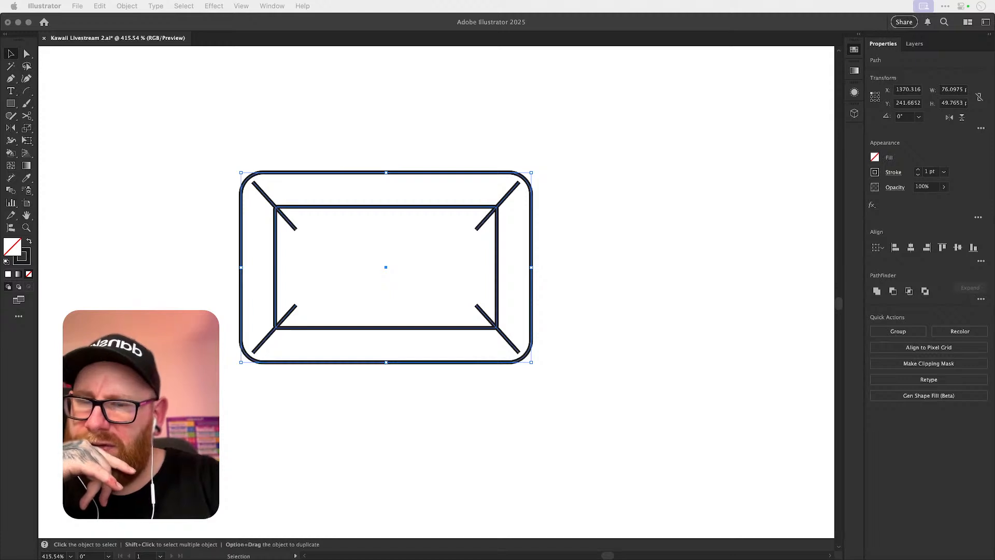
key(super+Tab)
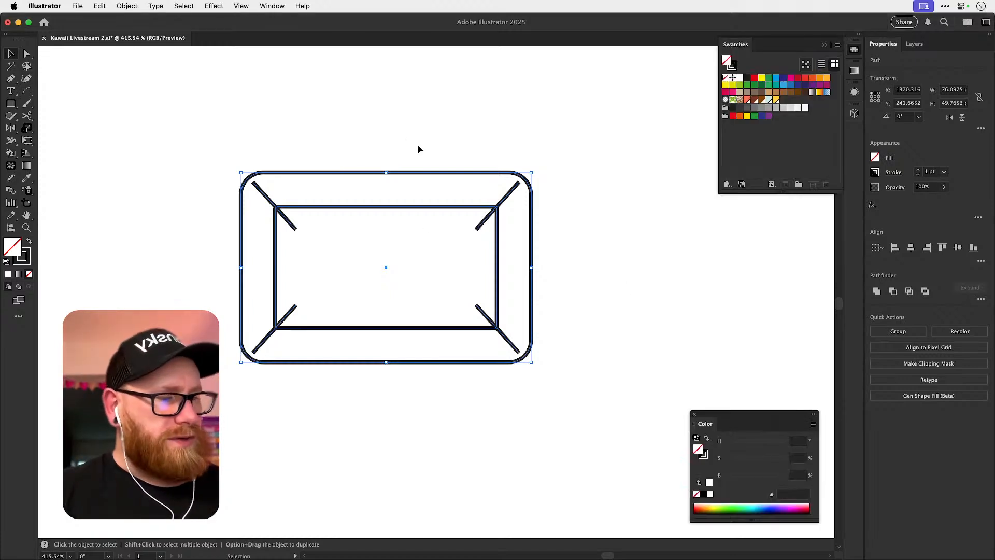
click(418, 143)
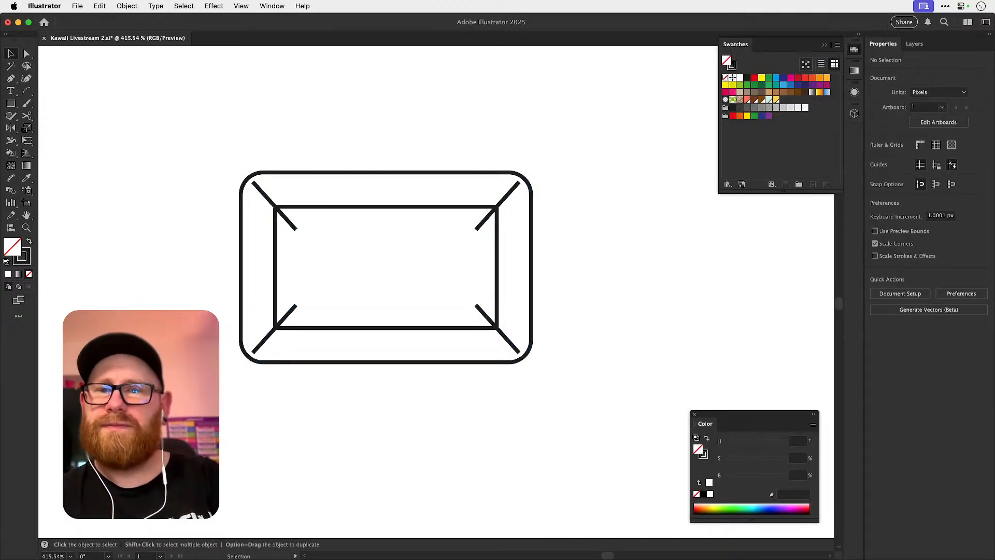
Duplicate only the outer rounded rectangle and place the copy directly below the first design.
key(space)
drag(560, 277, 540, 182)
key(space)
drag(481, 231, 480, 276)
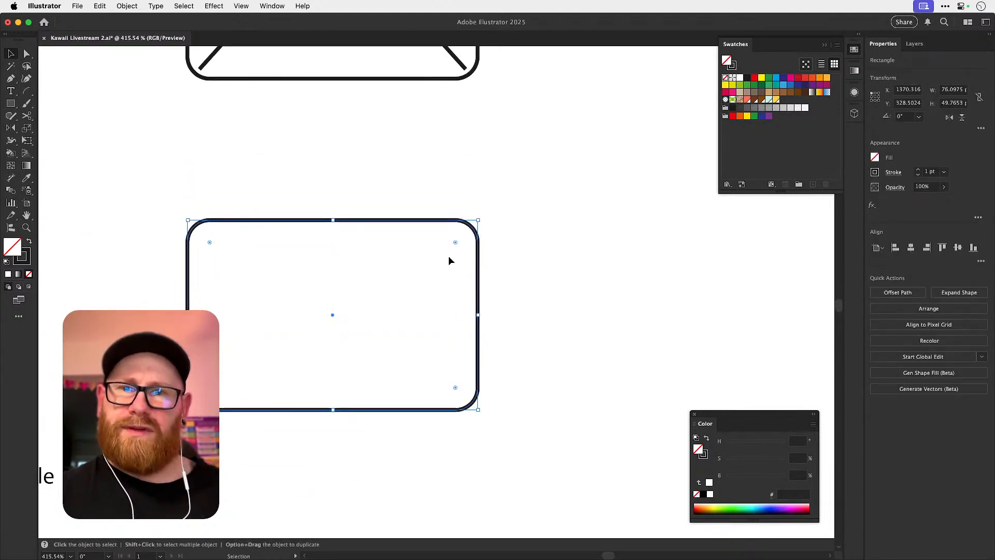
Sketch a freehand curved highlight about 27 by 12 px inside the copy's upper-left corner and another inside its lower-right corner.
key(n)
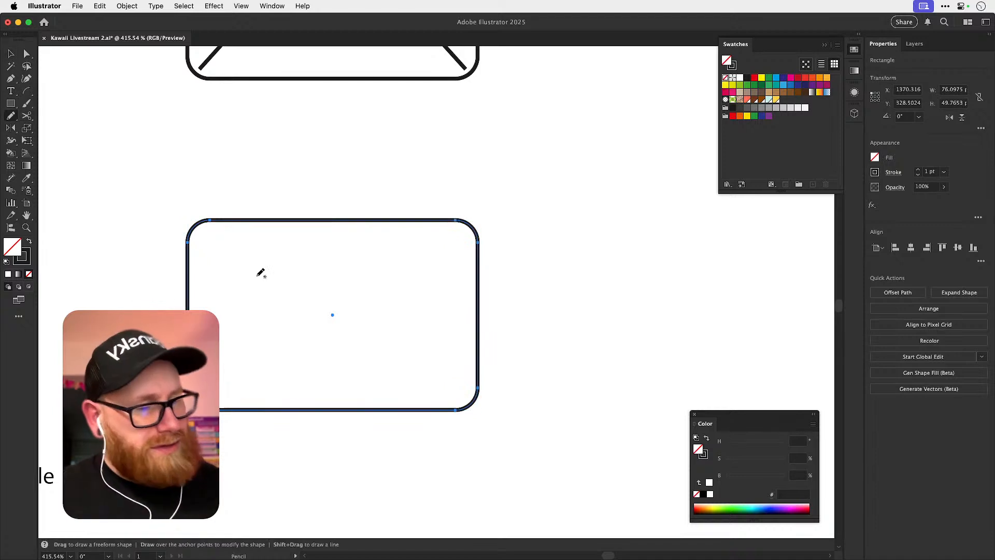
drag(216, 255, 212, 285)
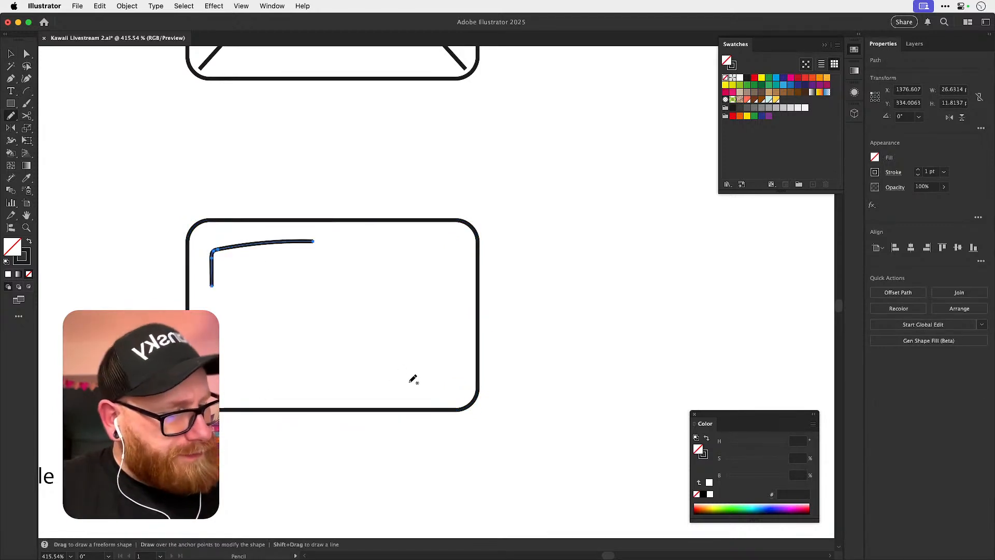
drag(394, 379, 310, 387)
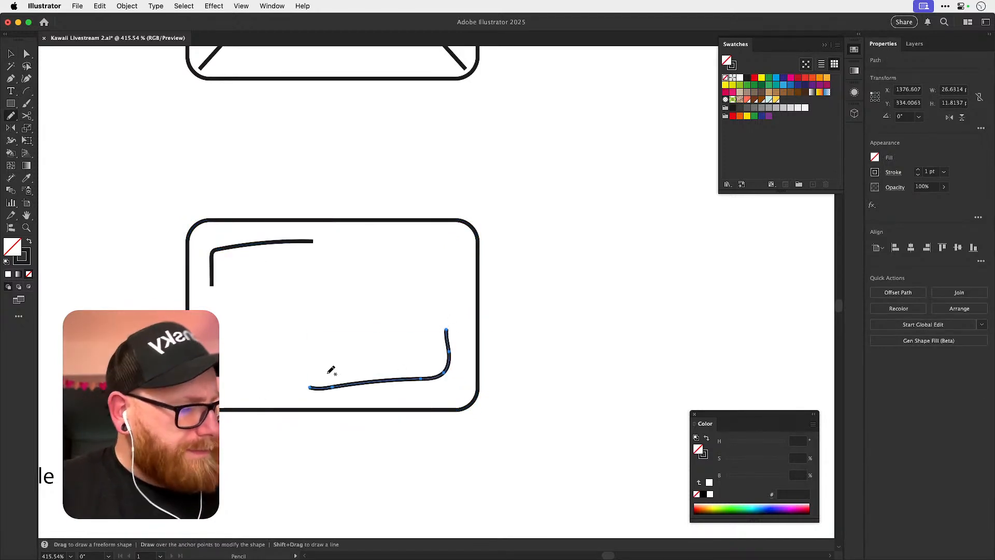
key(v)
click(597, 315)
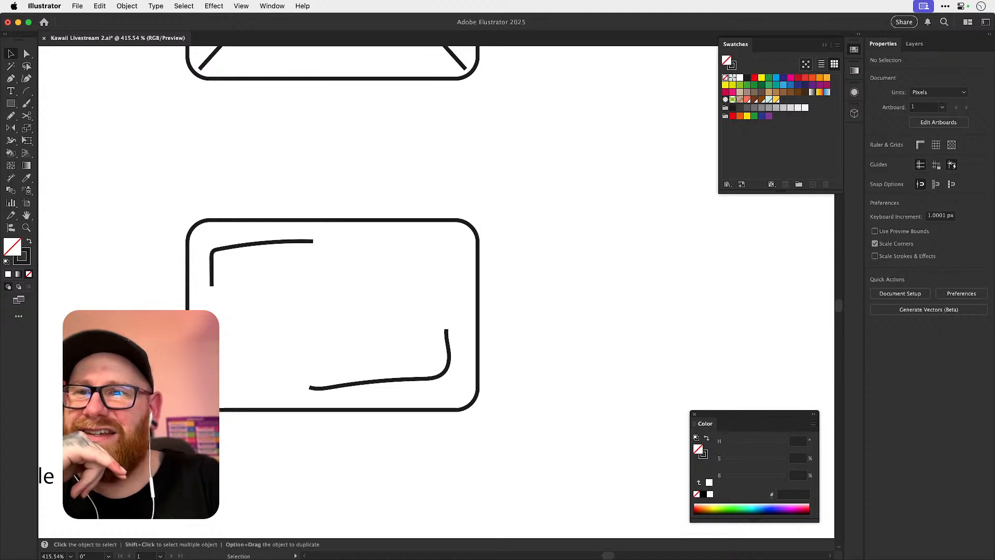
key(super+Tab)
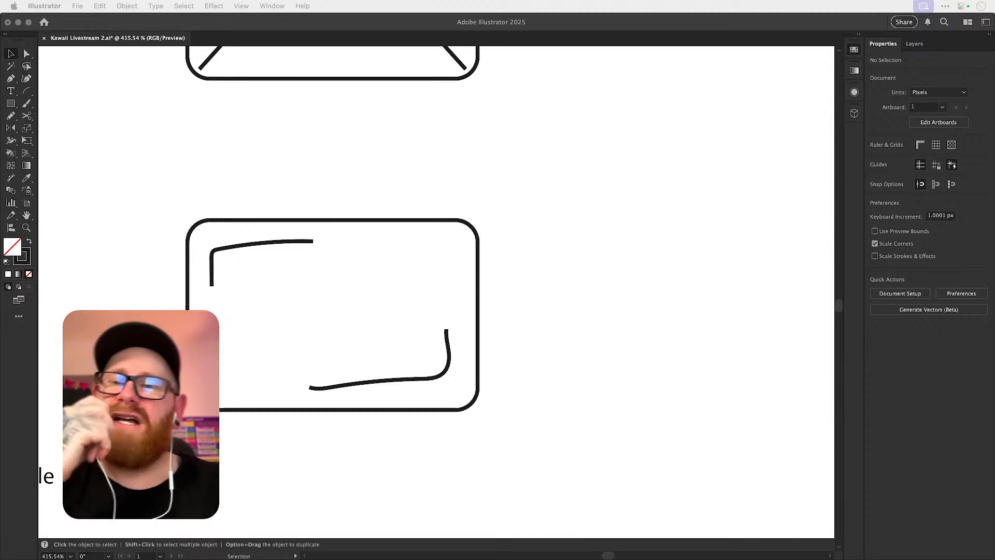
click(574, 188)
Sketch a closed freehand bar shape with a pinched waist in the empty space to the right of the lower rounded rectangle.
drag(596, 251, 358, 240)
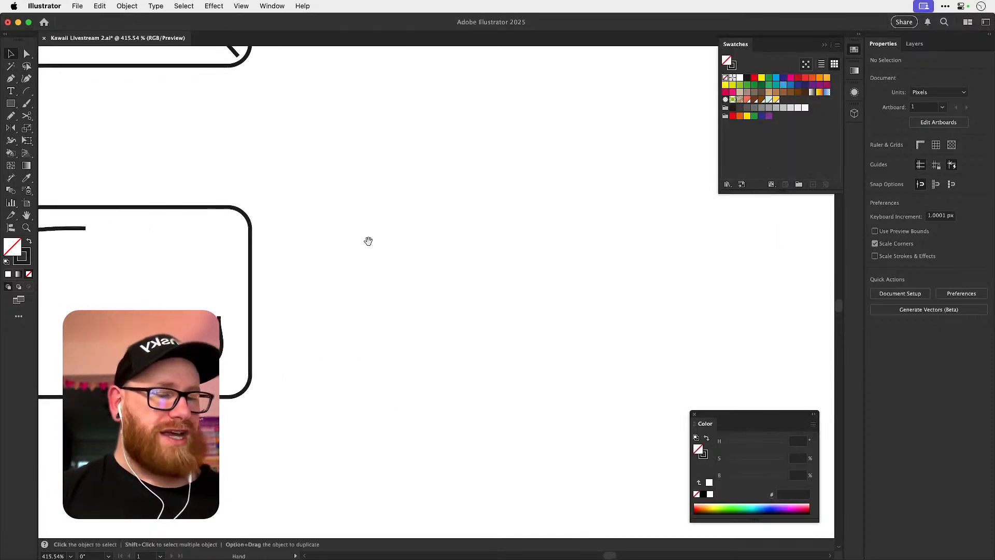
key(n)
drag(400, 212, 399, 232)
mouse_move(443, 352)
mouse_down()
mouse_move(493, 328)
mouse_move(566, 352)
mouse_move(620, 340)
mouse_move(622, 234)
mouse_move(516, 210)
mouse_up()
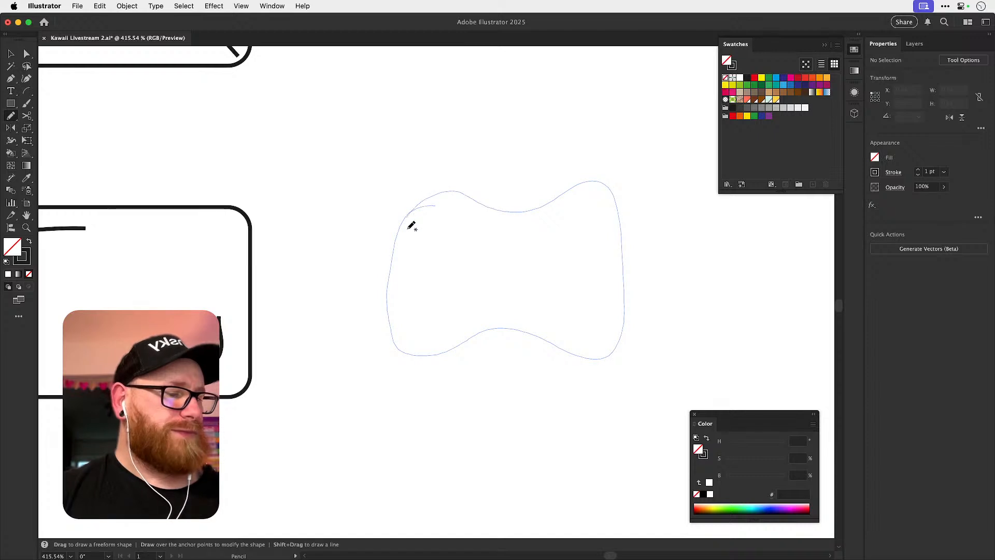
drag(405, 224, 409, 227)
key(v)
click(695, 266)
Redraw both ends of the waisted shape with the Pencil as rounder bulges, making it about 86 by 46 px.
key(space)
drag(698, 276, 744, 260)
drag(464, 423, 577, 268)
key(n)
mouse_move(478, 176)
mouse_down()
mouse_move(414, 244)
mouse_move(459, 341)
mouse_up()
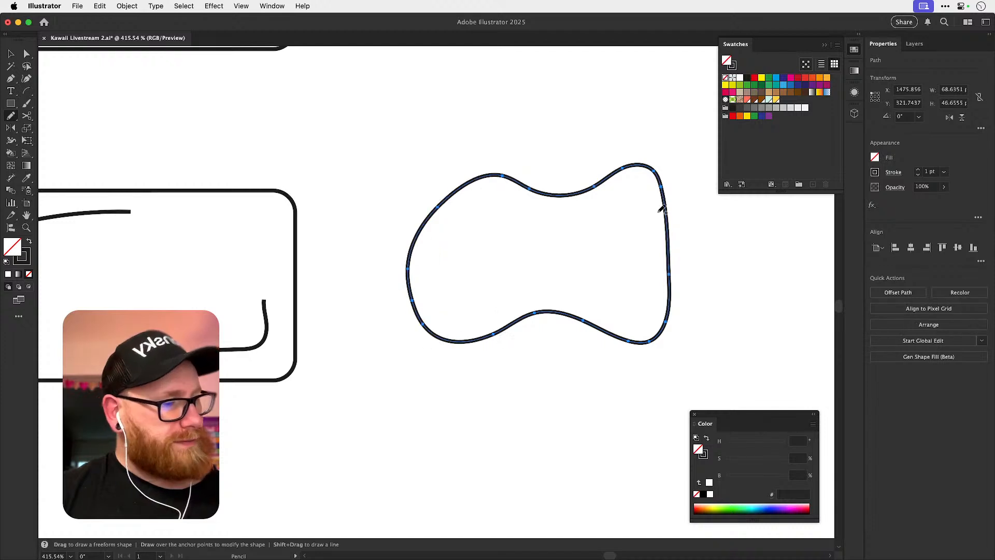
mouse_move(700, 303)
mouse_down()
mouse_move(622, 322)
mouse_move(637, 333)
mouse_move(722, 302)
mouse_move(602, 181)
mouse_move(595, 193)
mouse_up()
key(v)
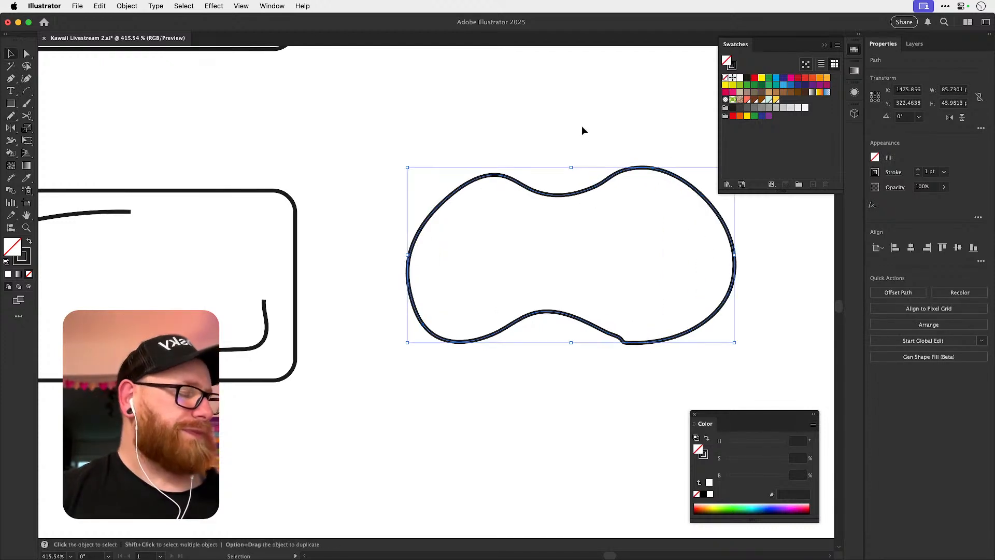
click(592, 123)
key(a)
click(592, 321)
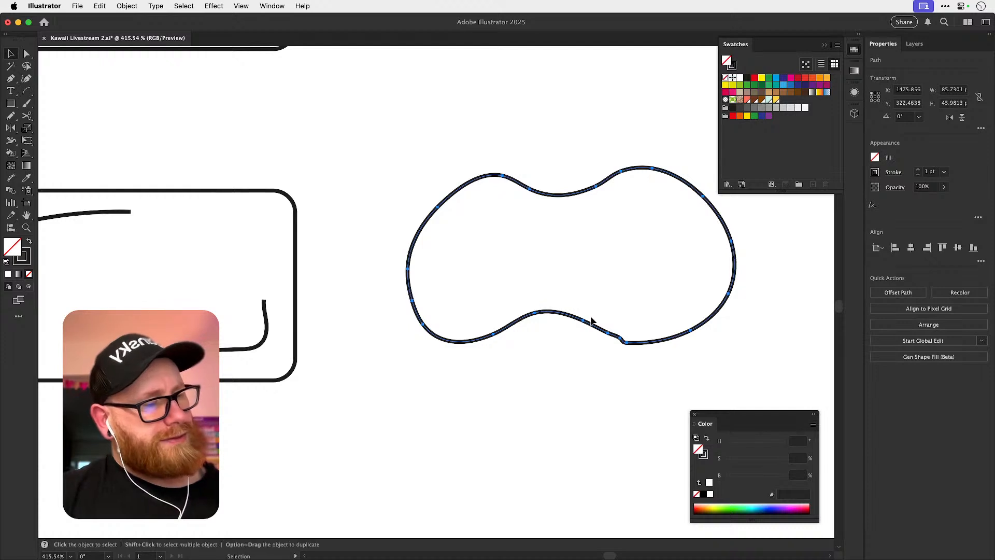
key(v)
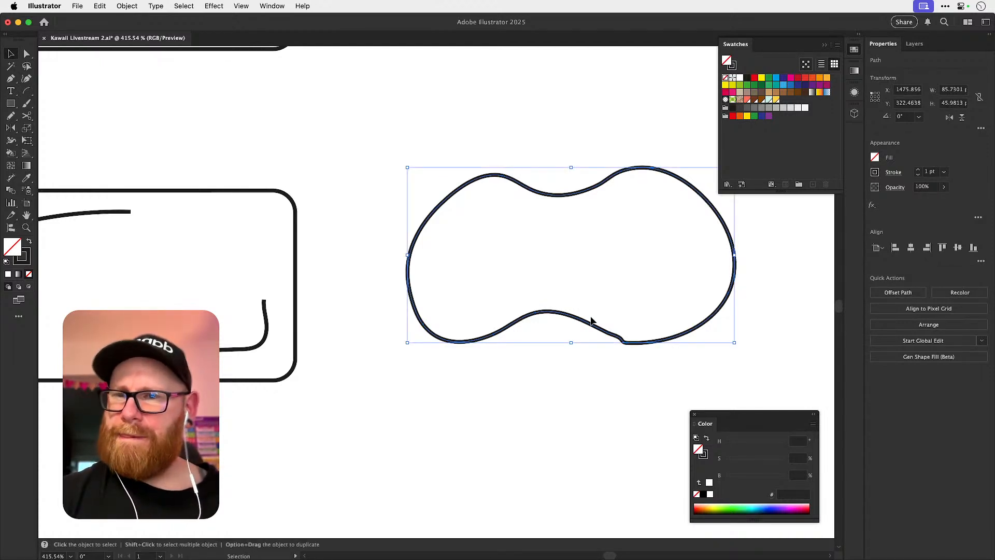
Replace the freehand waisted shape with an upright ellipse about 36 by 56 px.
key(a)
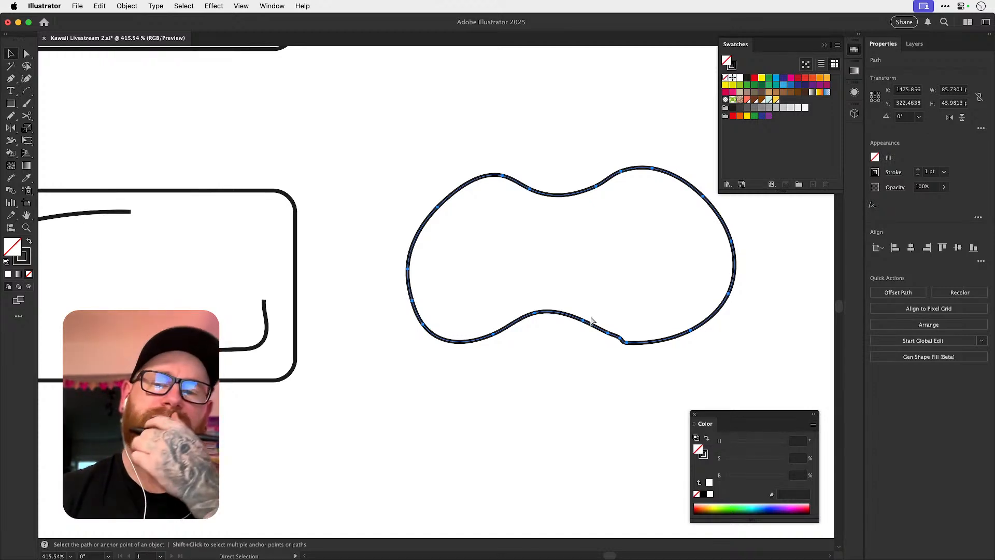
key(v)
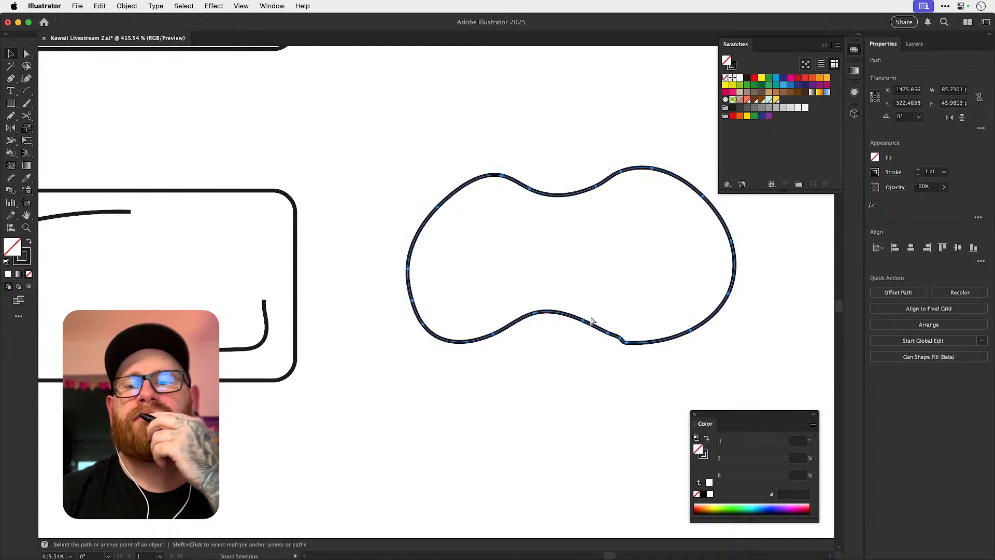
key(Delete)
click(11, 104)
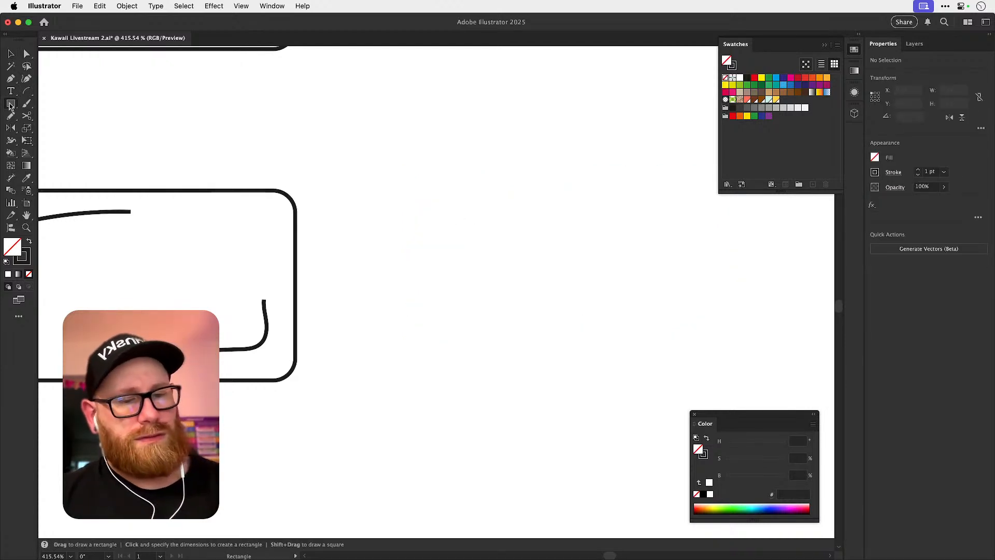
drag(11, 103, 57, 130)
drag(438, 181, 582, 398)
key(v)
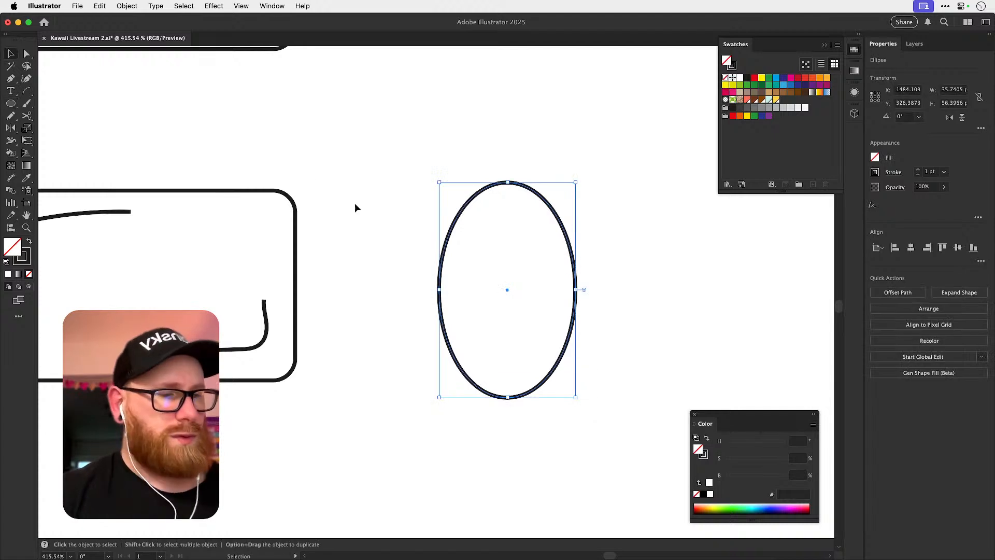
Apply a Mirror repeat to the ellipse and move the ellipse away from the axis to leave a gap between both halves.
click(126, 6)
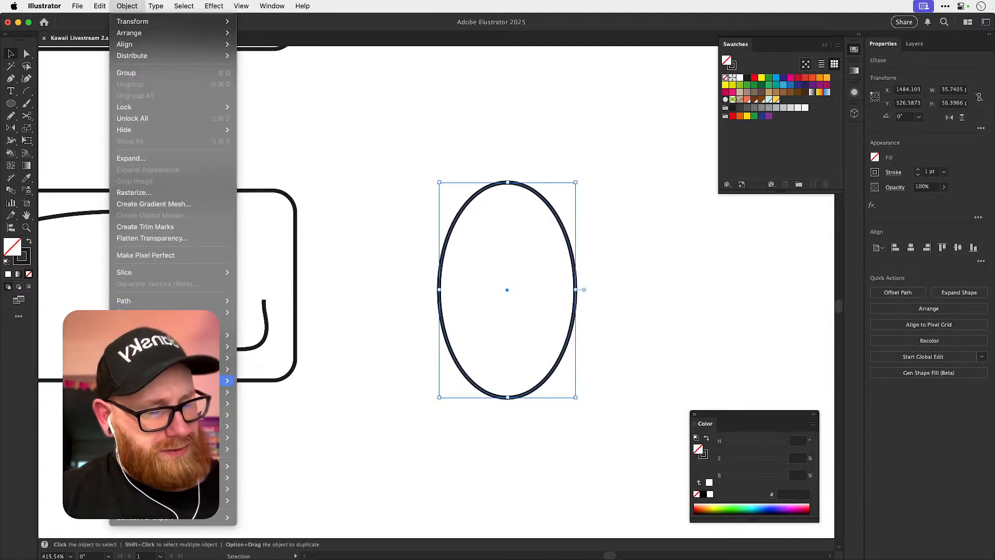
mouse_move(228, 358)
click(256, 379)
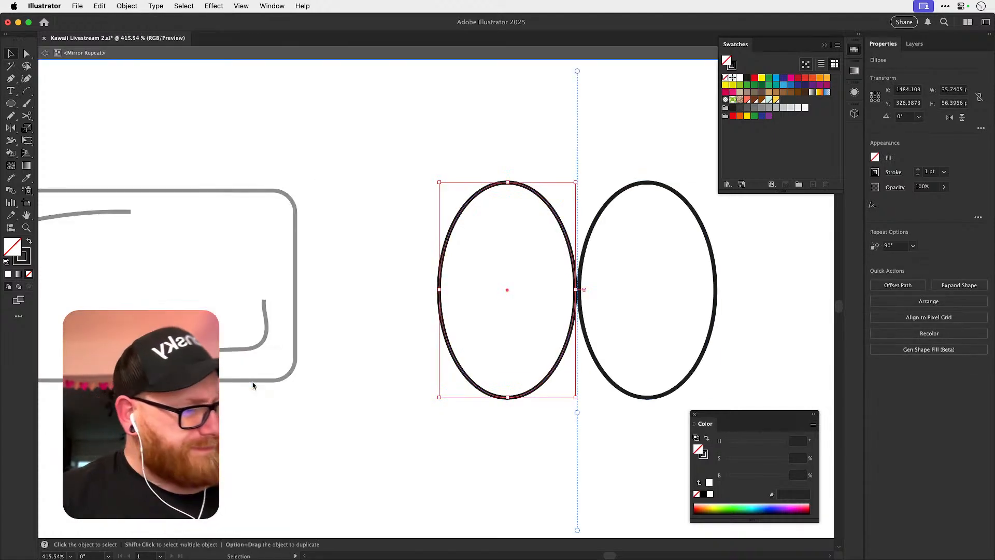
drag(590, 323, 384, 324)
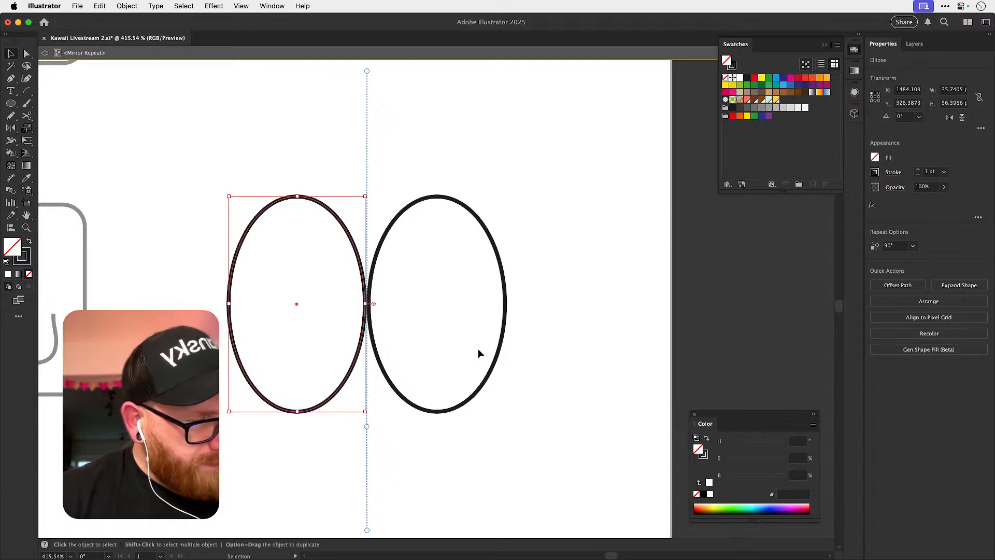
drag(359, 259, 327, 245)
click(308, 194)
Draw a sagging Pen curve about 17 by 6 px from the original ellipse's upper inner edge to the mirror axis.
key(p)
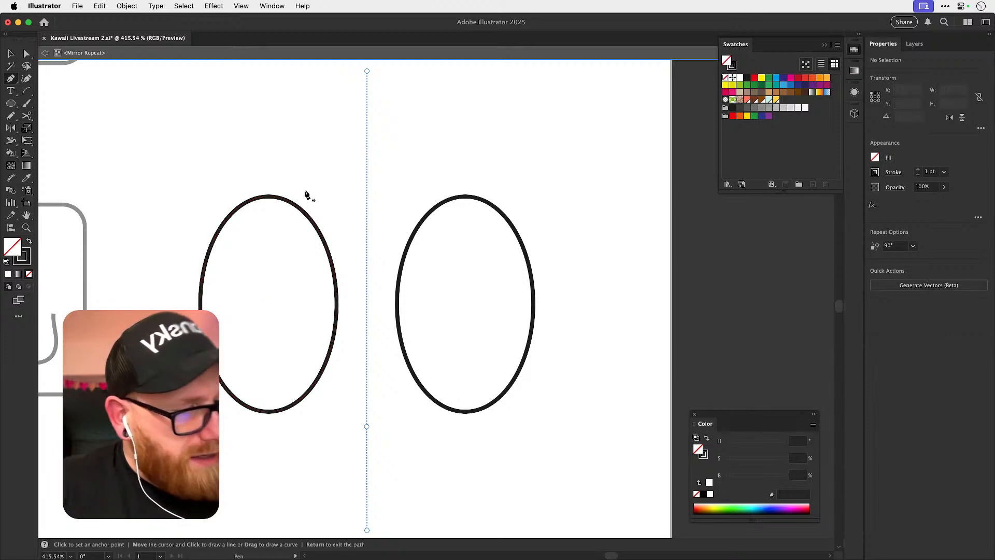
click(301, 210)
drag(367, 255, 393, 258)
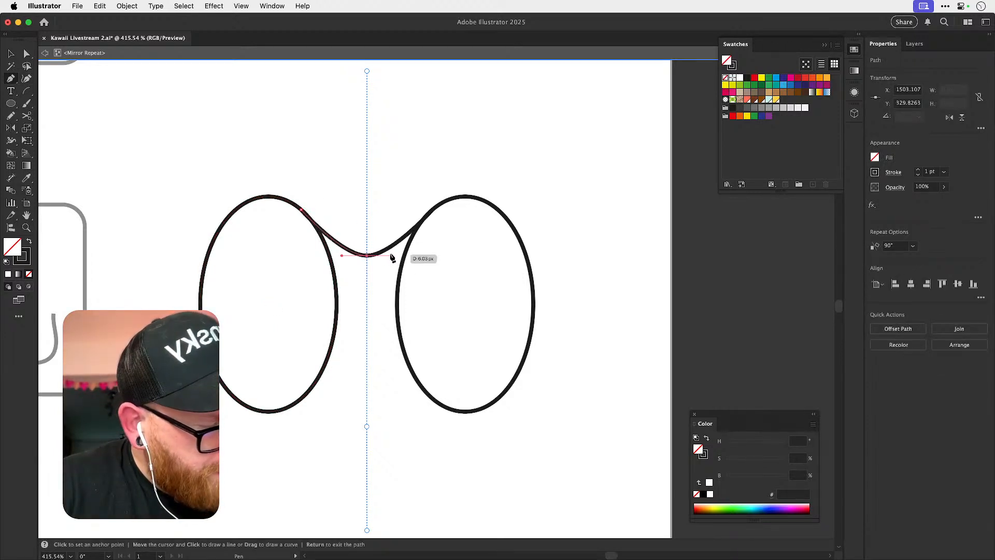
key(super+z)
drag(367, 231, 398, 232)
Adjust the connecting curve's direction handle at the mirror axis so the curve flows smoothly out of the ellipse.
key(a)
drag(318, 226, 345, 253)
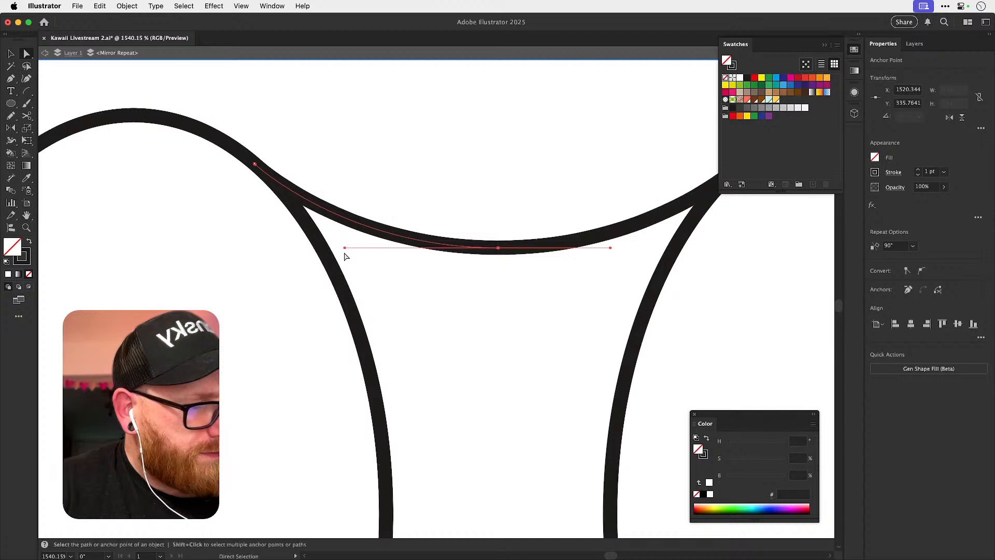
click(345, 253)
key(super+minus)
key(super+minus)
key(super+minus)
key(super+minus)
key(super+minus)
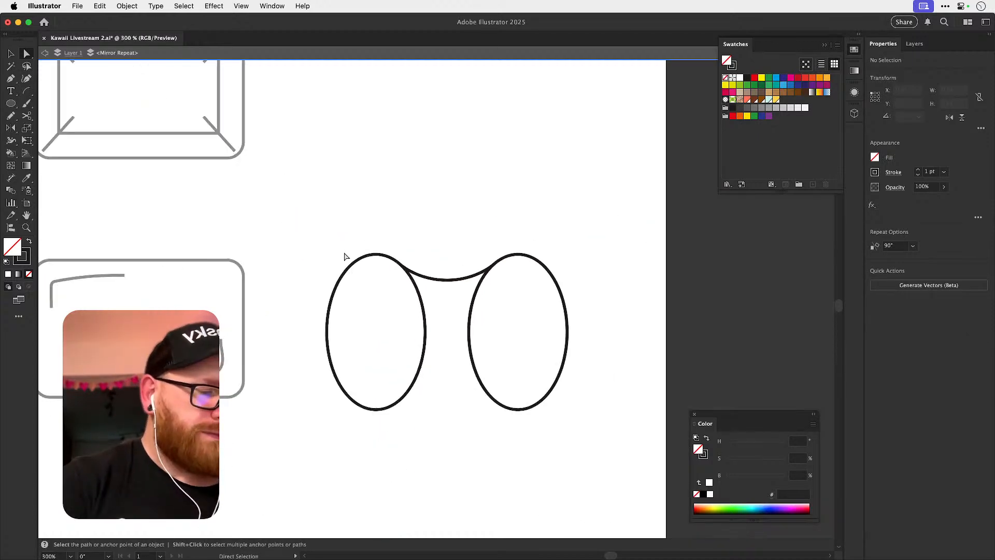
Reflect a copy of the connecting curve vertically about the ellipse's centre to form the lower edge of the waist.
drag(497, 339, 466, 277)
drag(427, 329, 446, 328)
key(v)
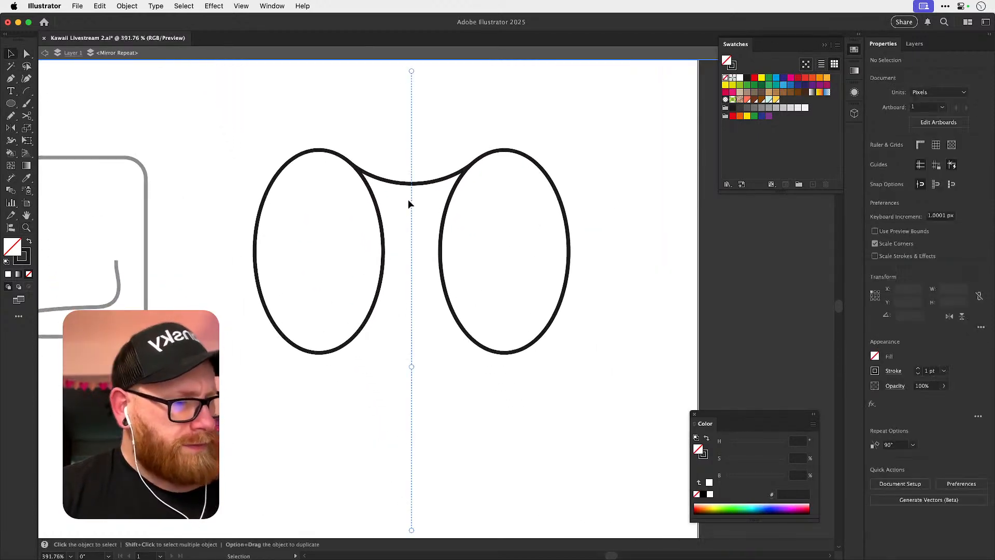
click(408, 185)
key(o)
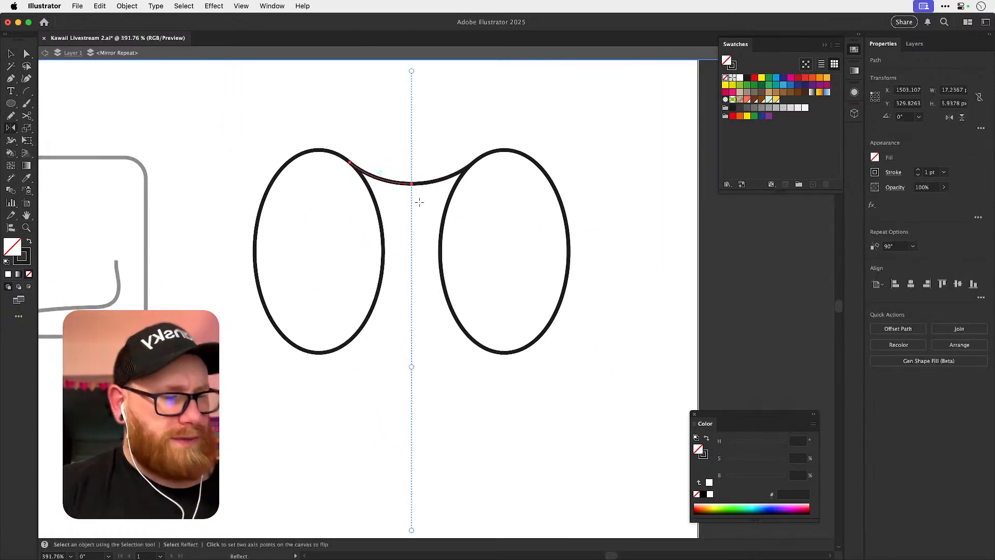
alt+click(383, 251)
click(454, 362)
key(v)
click(474, 406)
drag(453, 411, 390, 468)
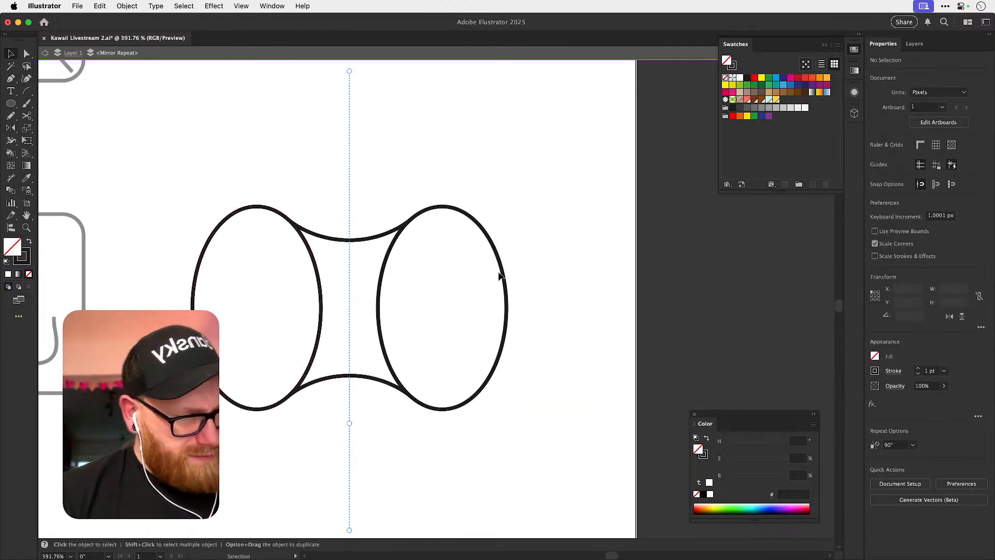
Try to narrow the original ellipse and to pull its outer anchor point inward, undoing both changes.
click(193, 308)
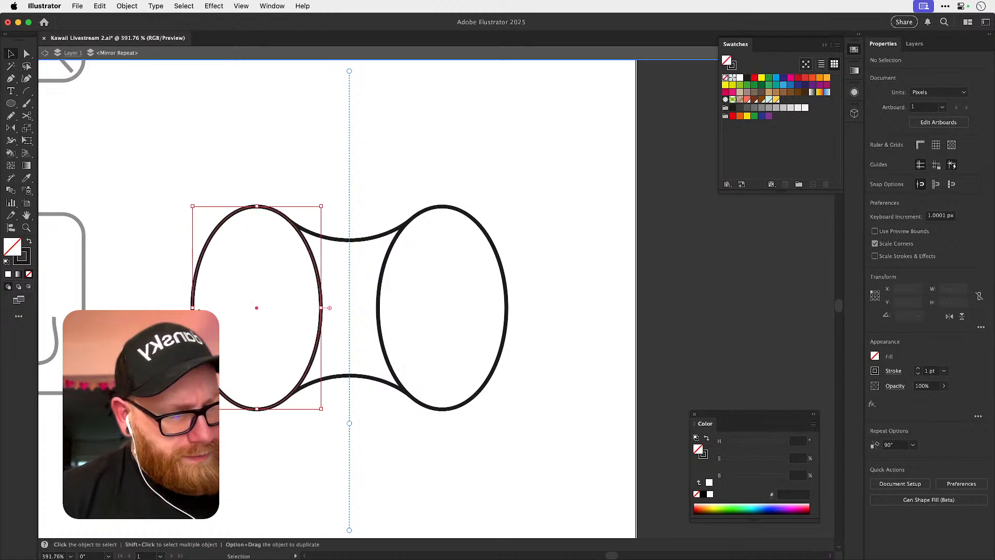
drag(193, 308, 216, 313)
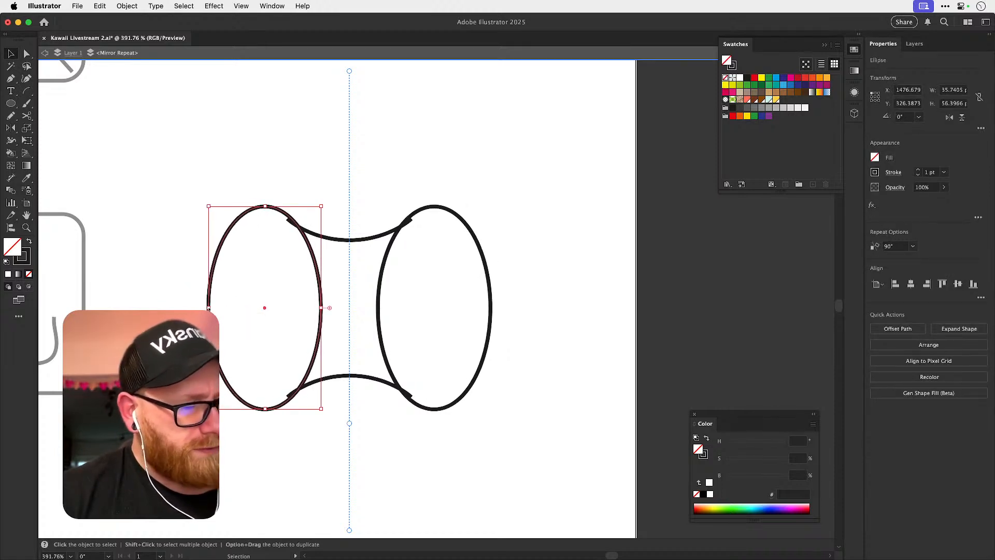
key(super+z)
key(a)
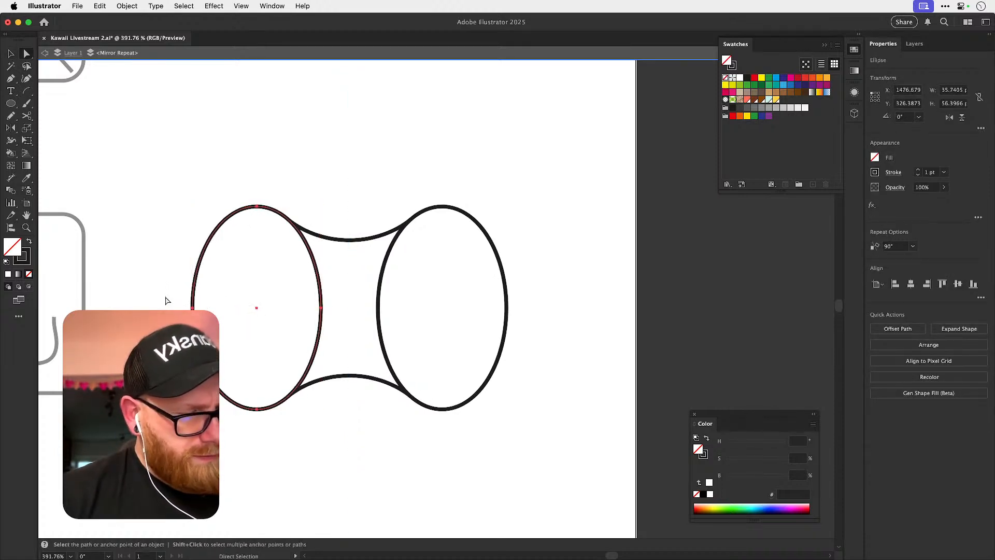
click(193, 308)
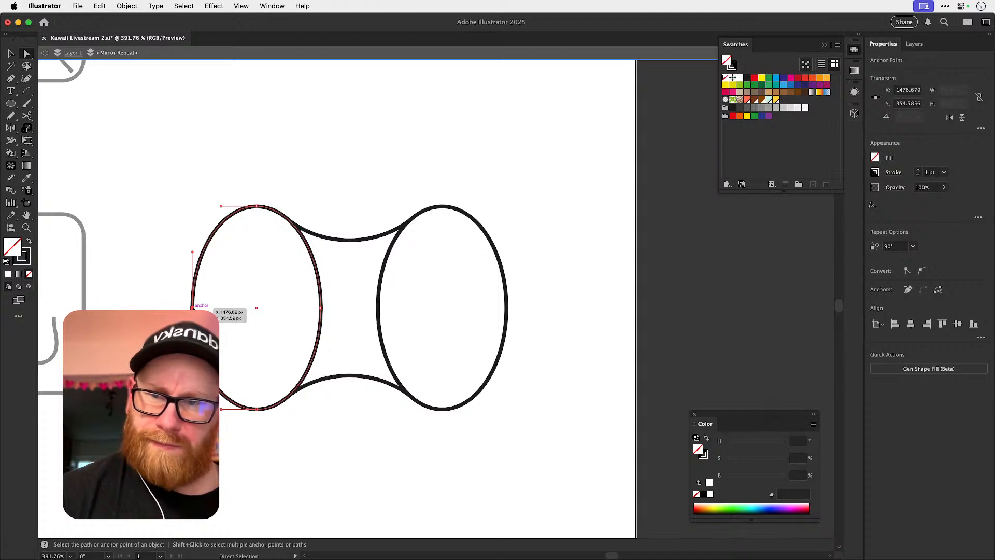
drag(192, 308, 285, 306)
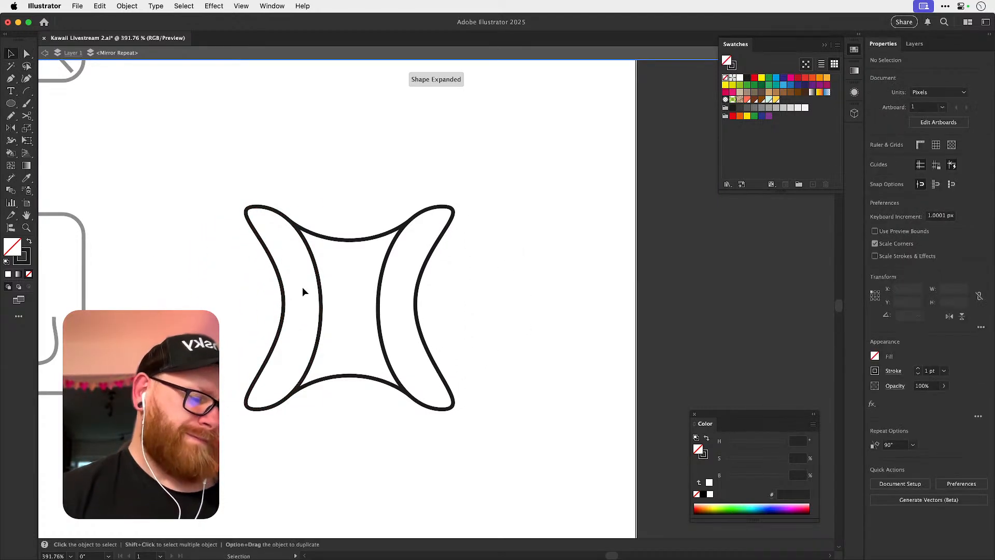
key(super+z)
key(v)
click(550, 312)
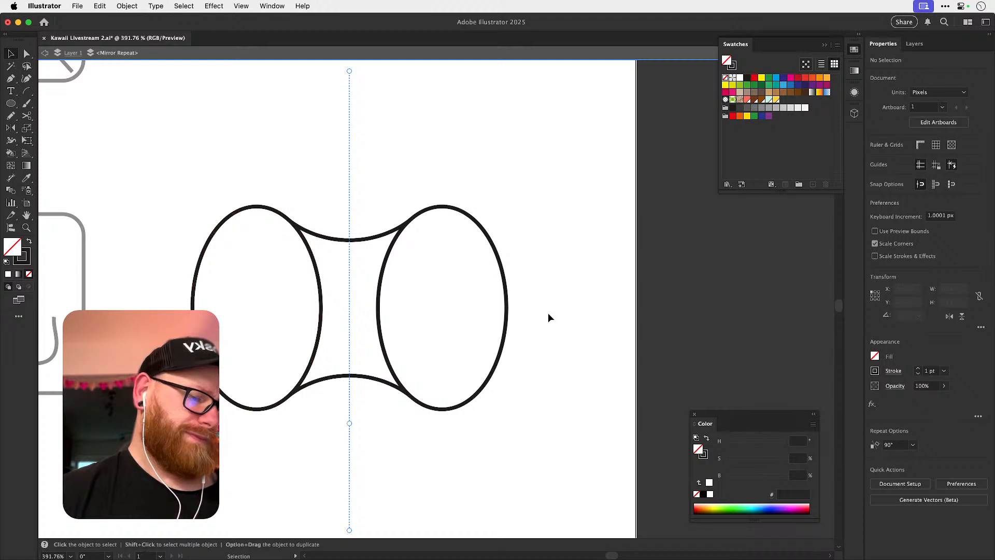
Move the upper connecting curve's outer end along the ellipse and lengthen its handle at the mirror axis slightly.
key(z)
drag(291, 217, 352, 228)
key(v)
drag(385, 270, 386, 257)
key(a)
drag(284, 206, 263, 204)
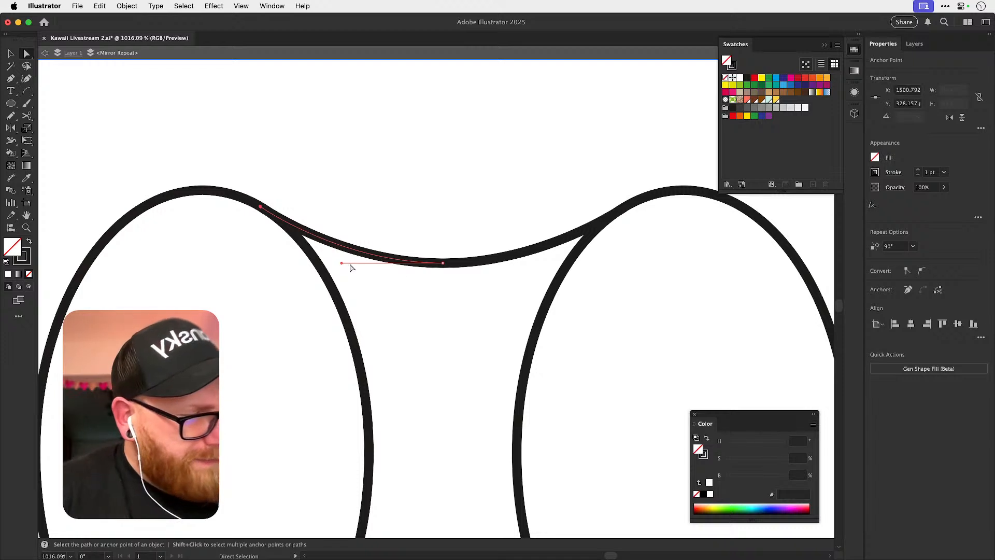
mouse_move(341, 262)
mouse_down()
mouse_move(330, 264)
mouse_move(335, 258)
mouse_up()
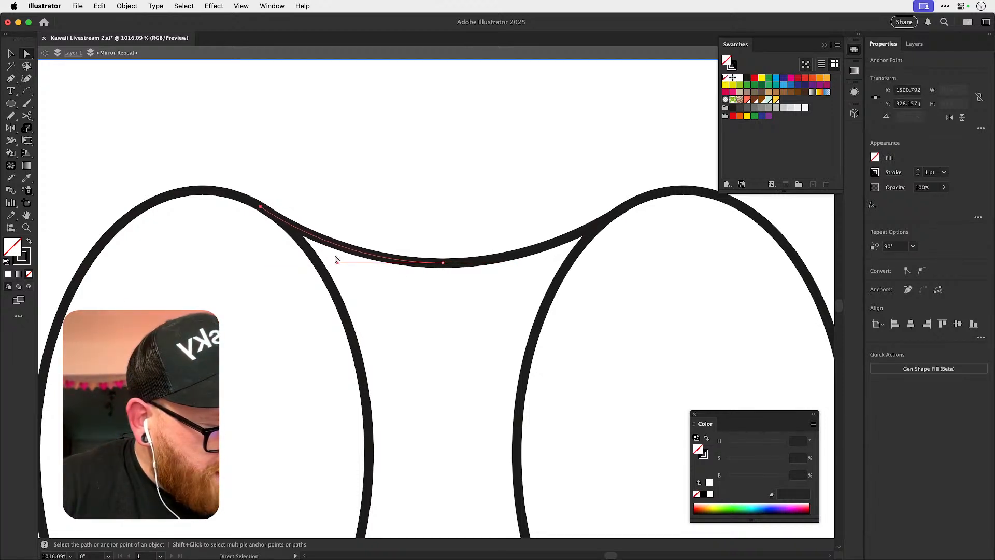
click(335, 258)
Fine-tune the upper connecting curve's outer end anchor so it sits exactly on the ellipse's outline.
key(z)
click(269, 207)
key(a)
click(399, 282)
mouse_move(270, 216)
mouse_down()
mouse_move(285, 225)
mouse_move(304, 211)
mouse_move(284, 230)
mouse_up()
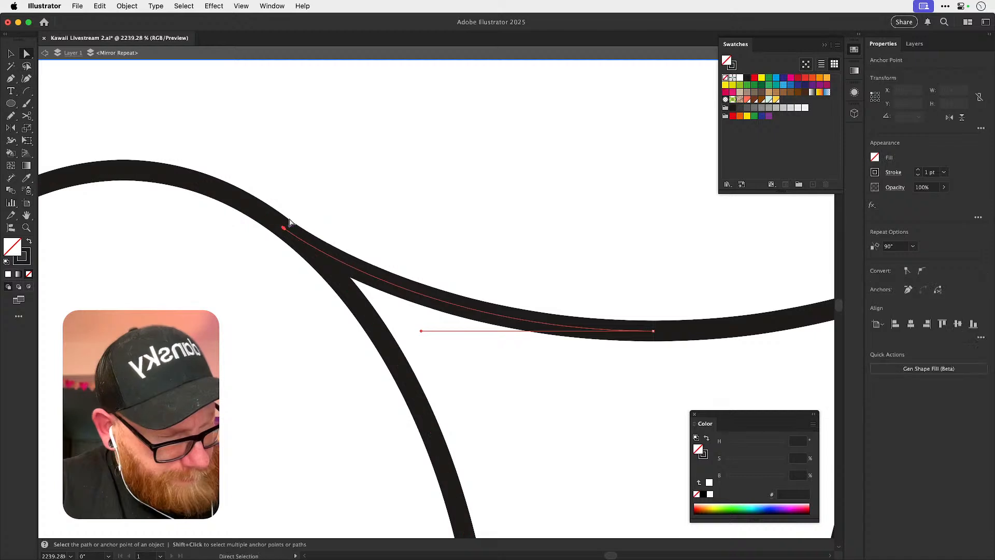
click(340, 180)
key(super+minus)
key(super+minus)
key(super+minus)
key(super+minus)
key(super+minus)
key(super+minus)
key(super+minus)
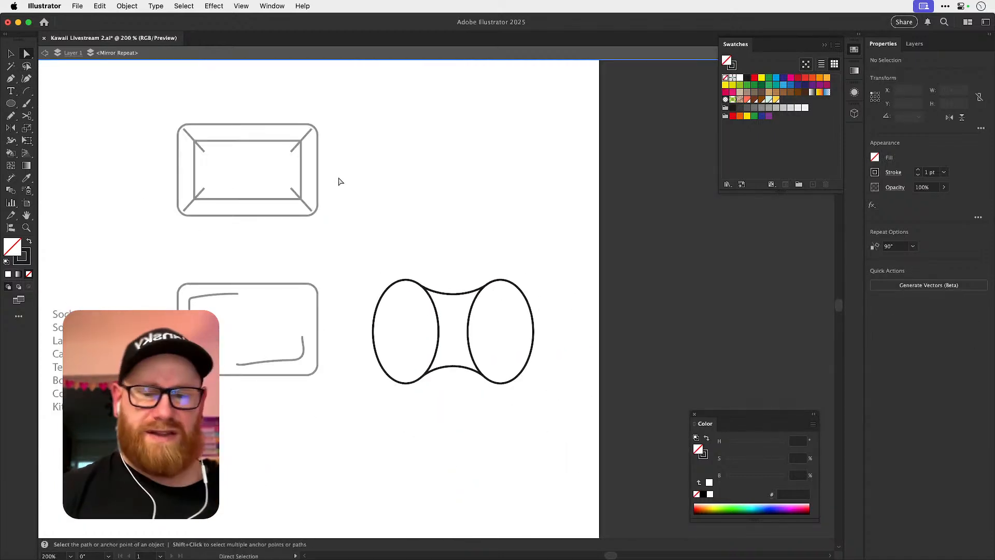
Exit the mirror repeat's isolation mode and duplicate the waisted shape so two versions are stacked vertically.
key(v)
drag(373, 262, 534, 459)
double_click(111, 103)
drag(491, 294, 412, 243)
drag(325, 203, 400, 349)
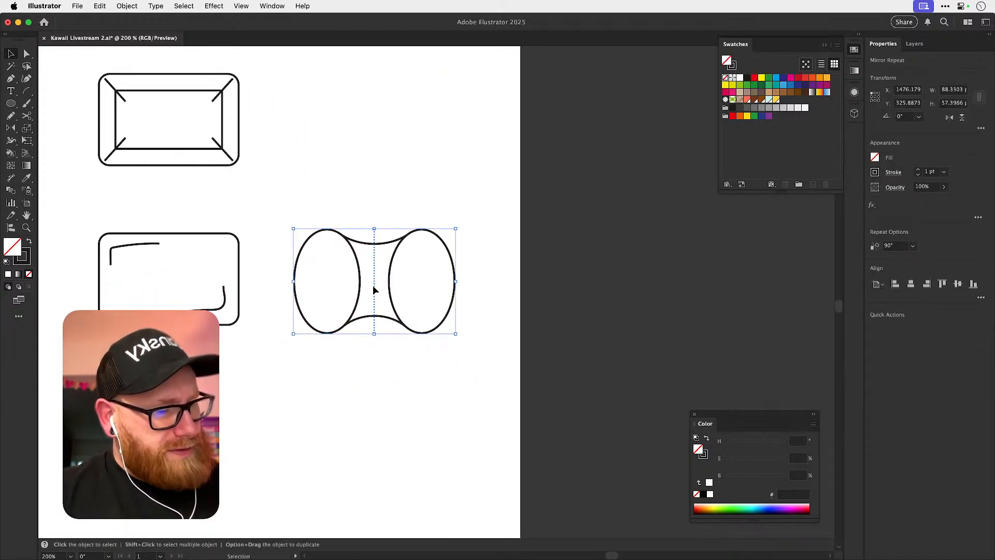
drag(347, 328, 347, 376)
Expand the lower waisted shape's mirror repeat with Object and Fill enabled.
click(127, 5)
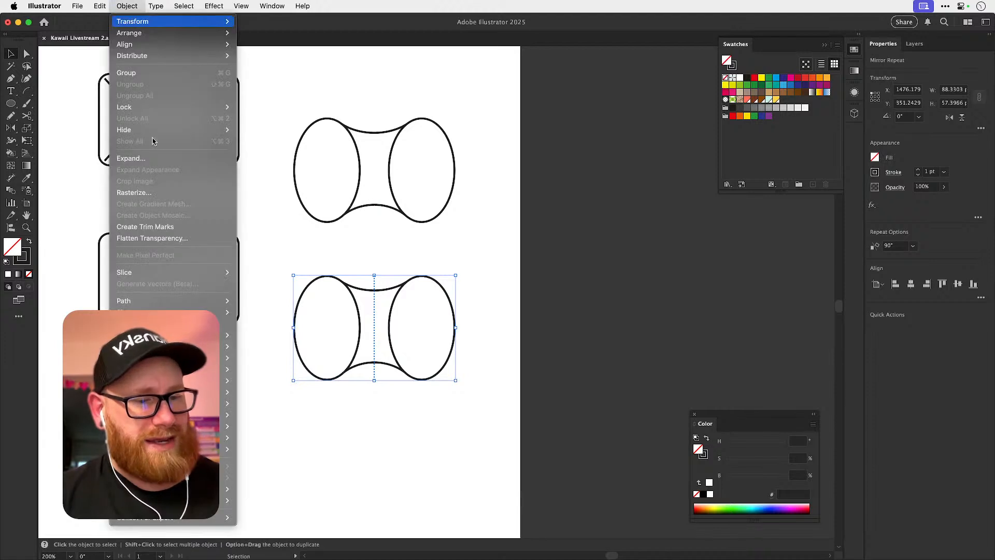
click(157, 162)
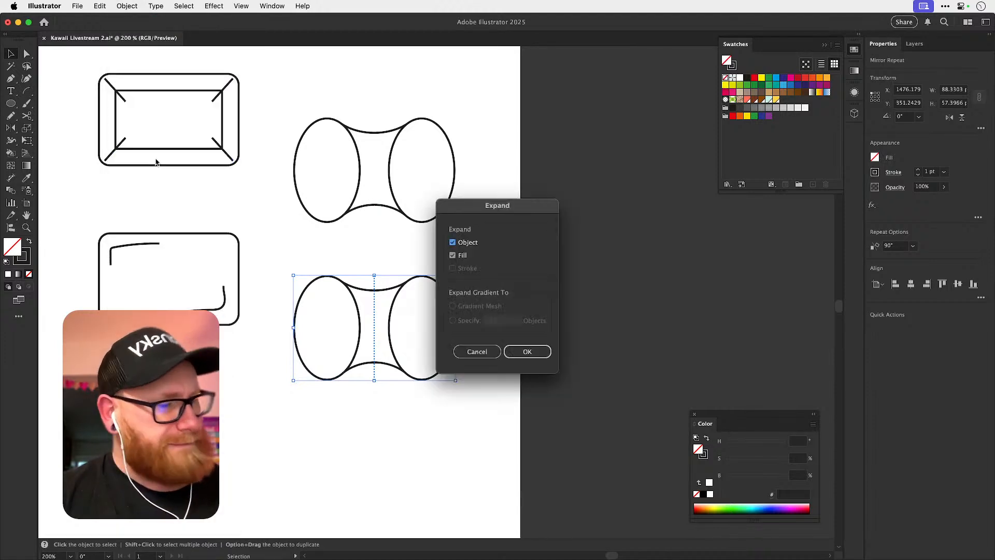
click(527, 351)
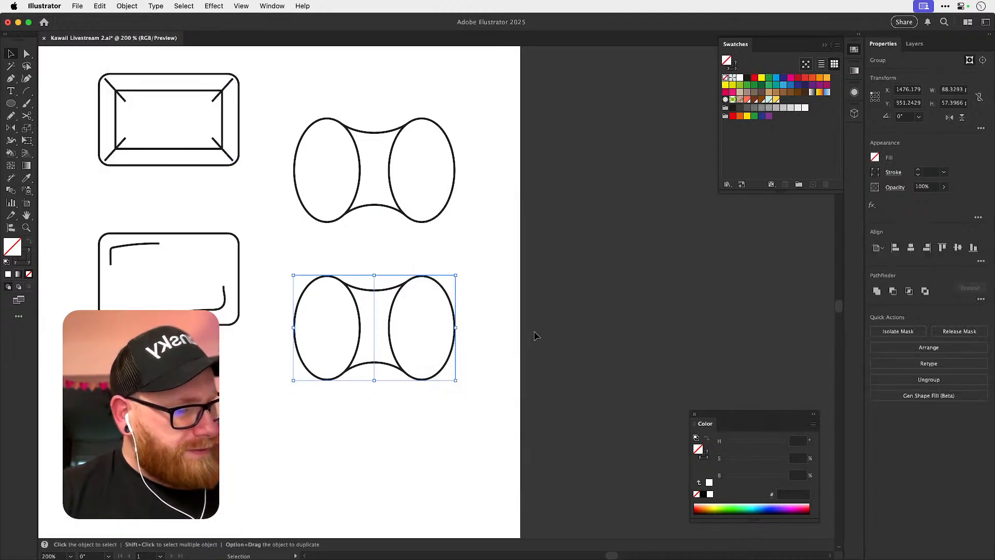
Delete the two clipping rectangles around the halves of the expanded lower shape, working in Outline view.
key(super+y)
click(378, 260)
key(a)
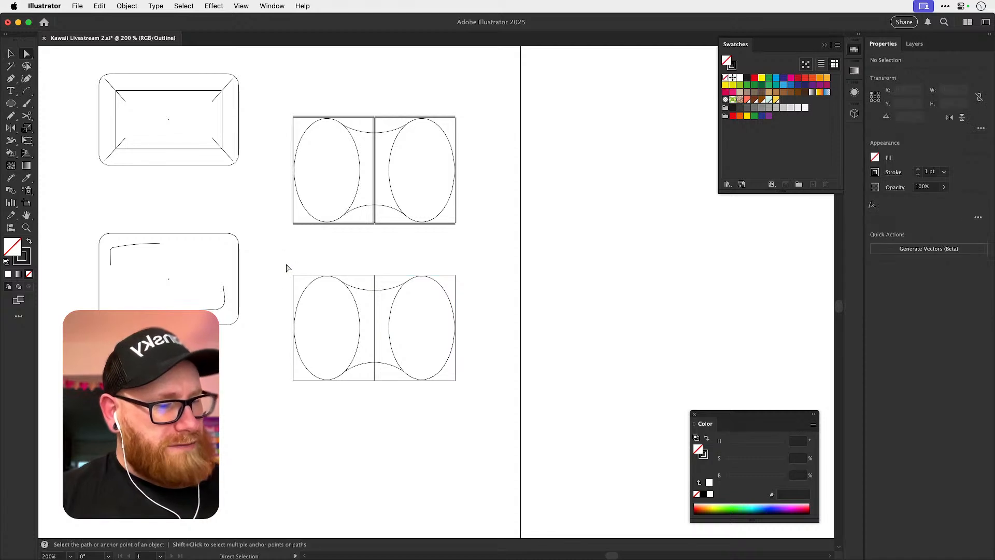
click(312, 274)
key(Delete)
drag(380, 280, 400, 271)
key(Delete)
key(super+y)
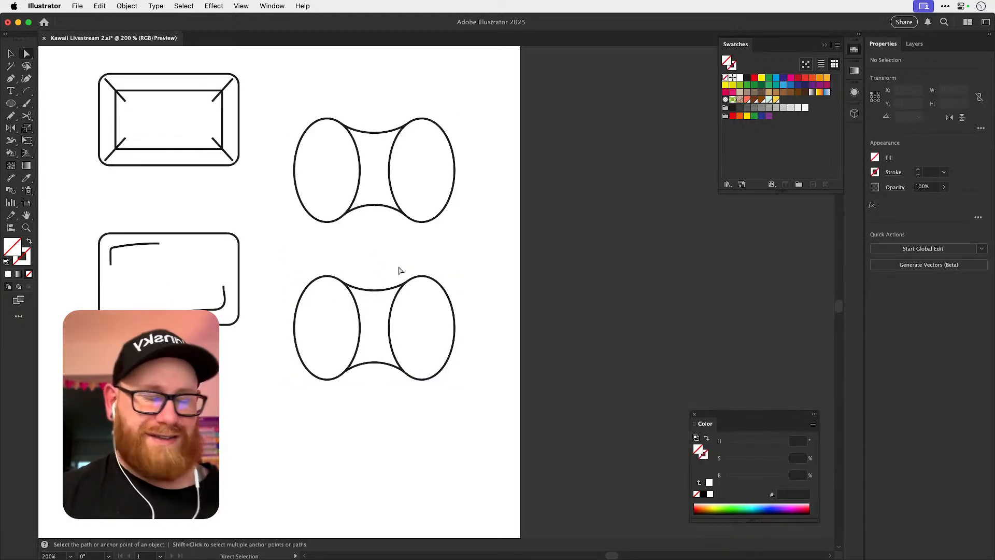
Try to merge the expanded lower shape's ellipses and waist with the Shape Builder.
key(v)
drag(317, 405, 529, 301)
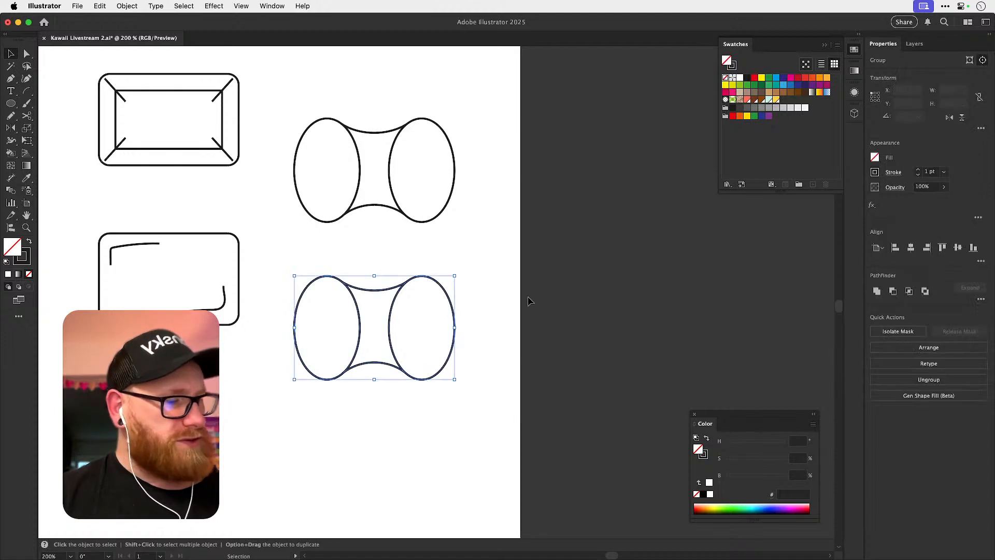
key(shift+m)
key(v)
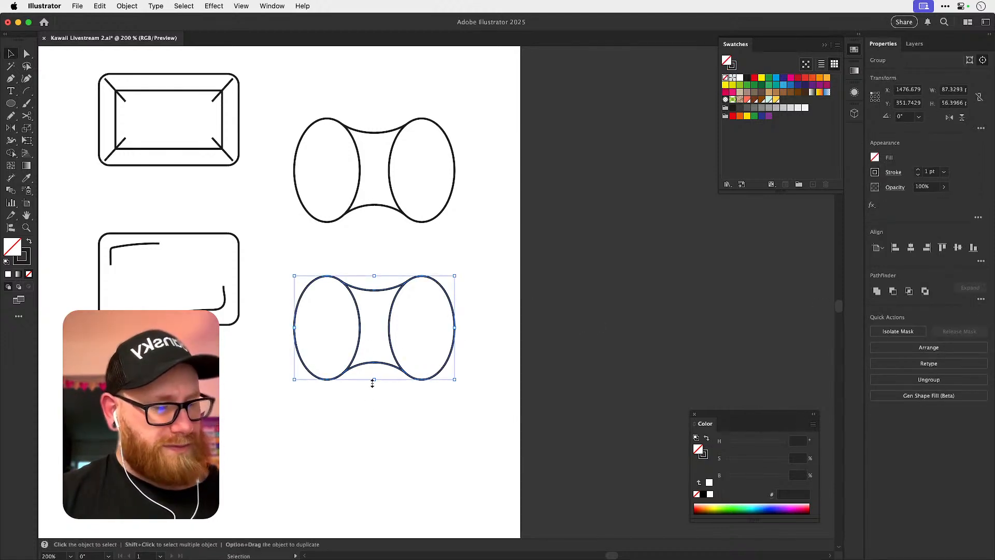
click(350, 380)
drag(356, 353, 372, 324)
key(super+z)
click(322, 408)
click(438, 291)
key(shift+m)
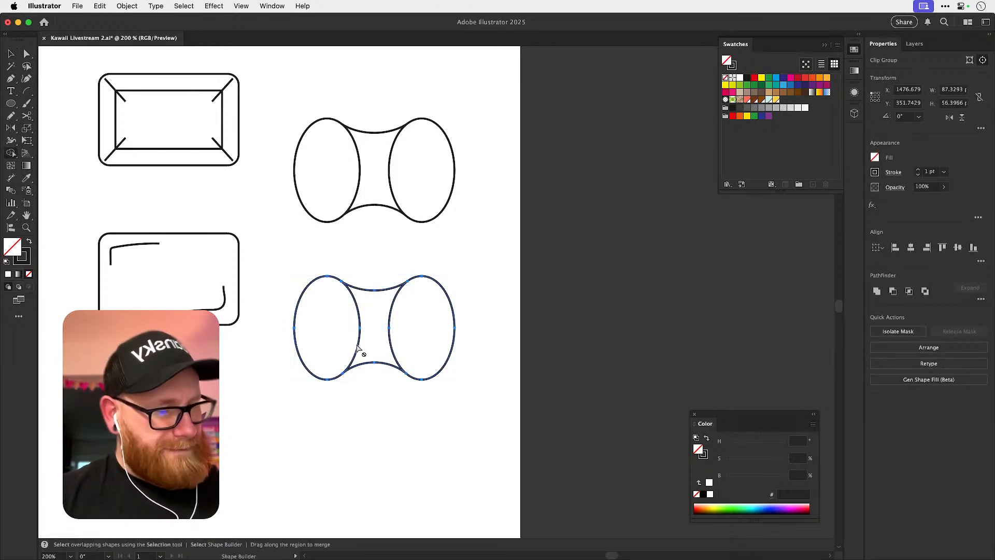
Join the overlapping middle anchor points of the lower shape's upper and lower waist curves.
key(v)
click(367, 373)
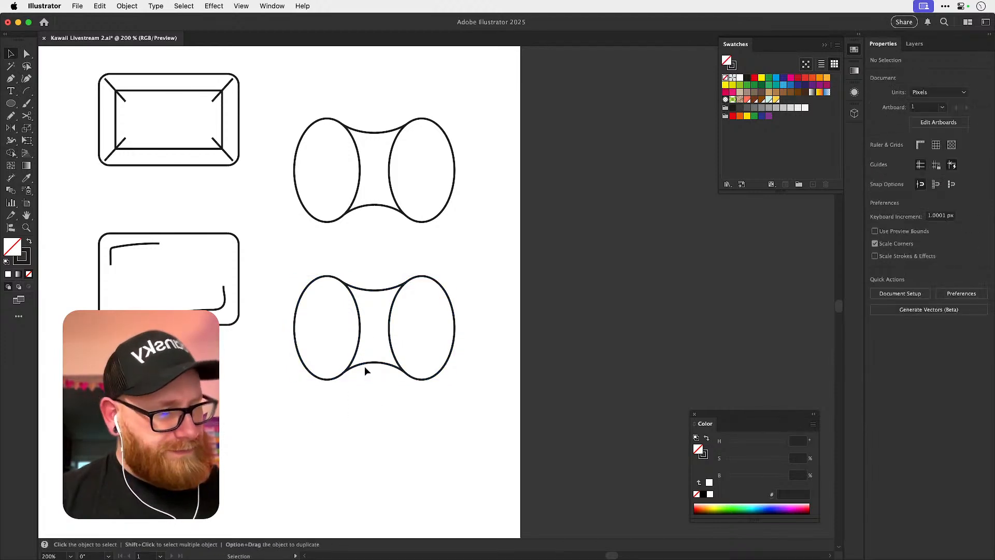
click(355, 357)
key(z)
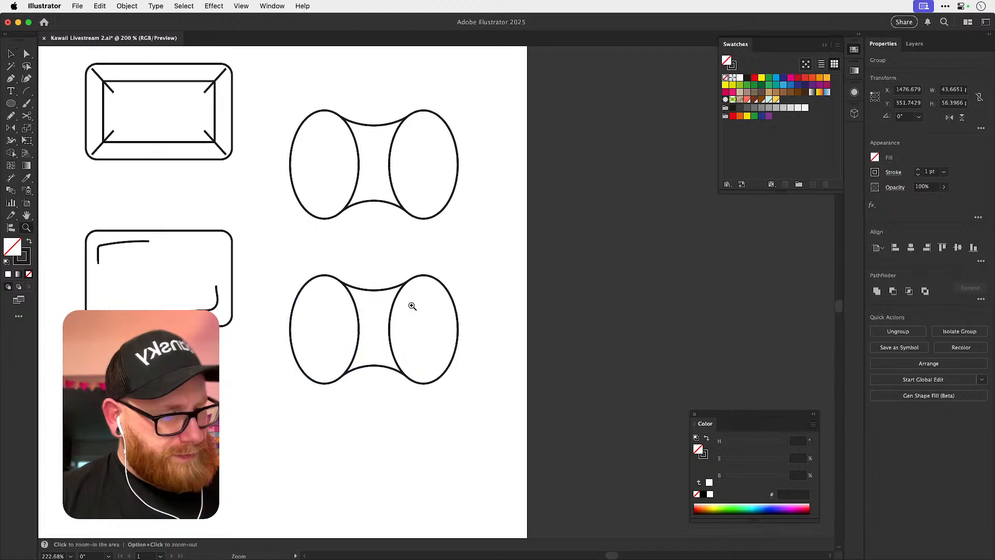
drag(378, 293, 452, 305)
click(374, 291)
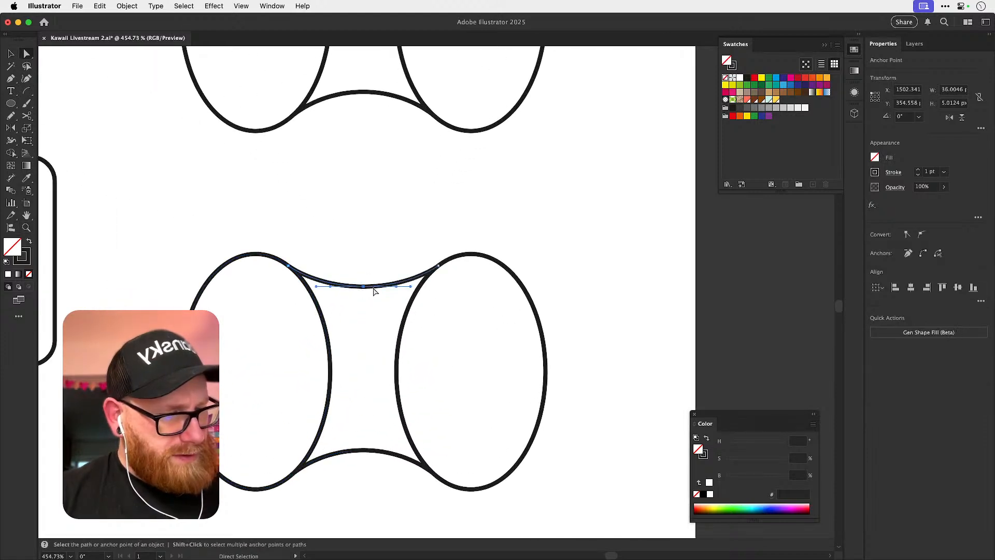
super+click(361, 284)
key(alt+super+j)
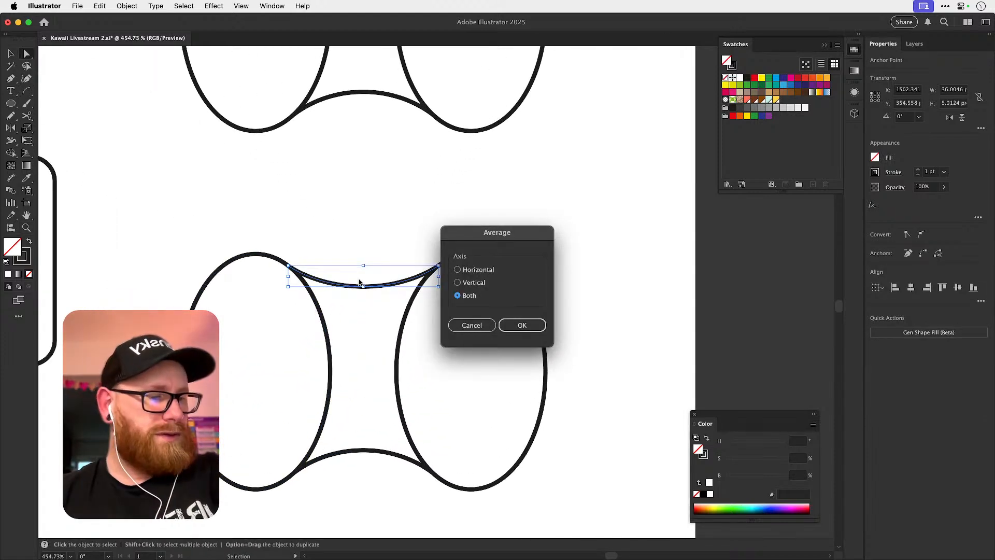
key(Escape)
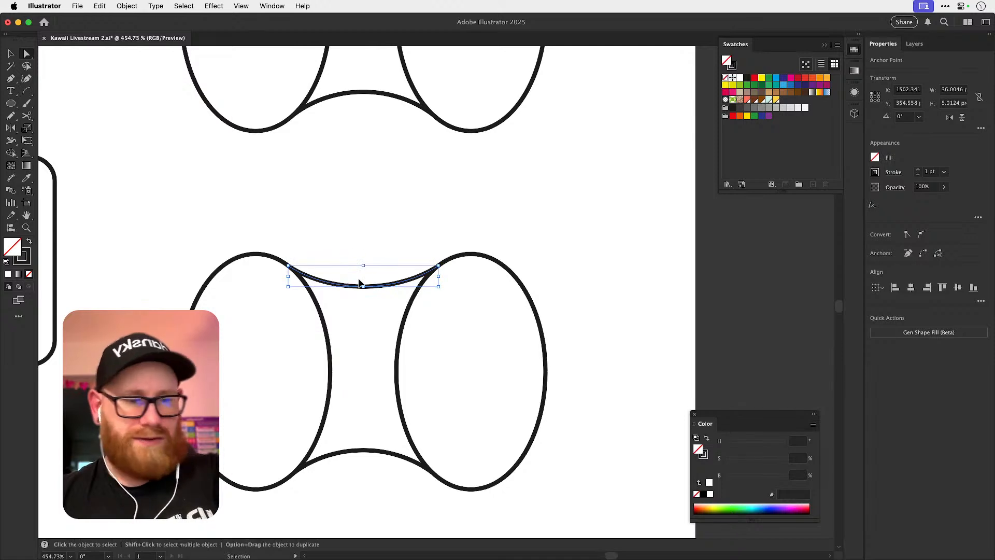
drag(353, 480, 380, 441)
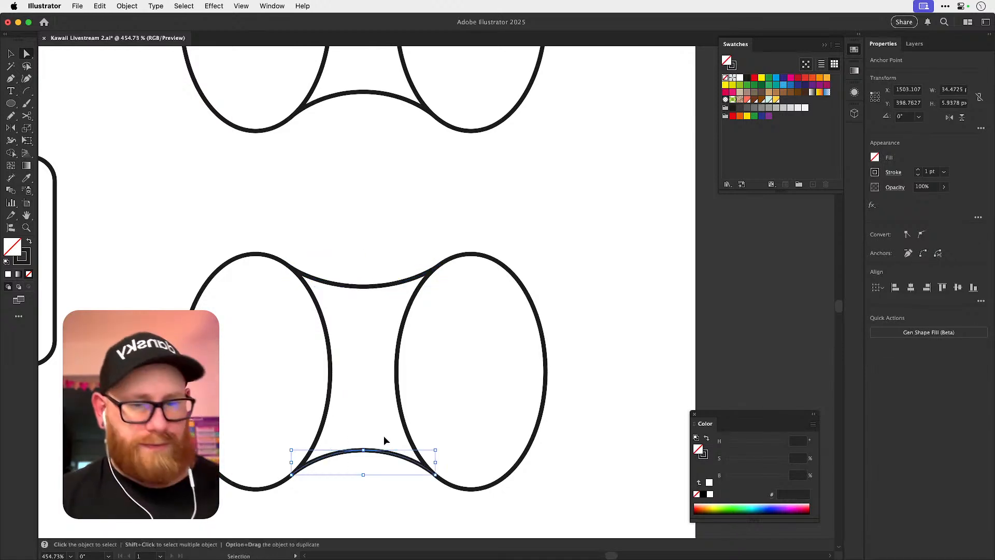
key(alt+super+j)
key(Return)
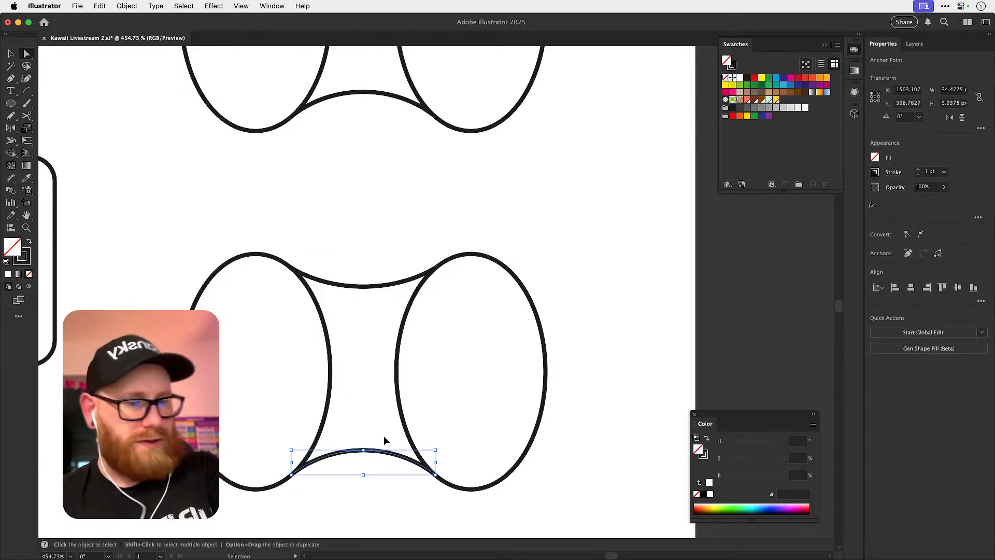
Merge the lower shape's two ellipses and waist area into one outline with the Shape Builder.
click(383, 436)
key(v)
drag(239, 215, 389, 332)
key(shift+m)
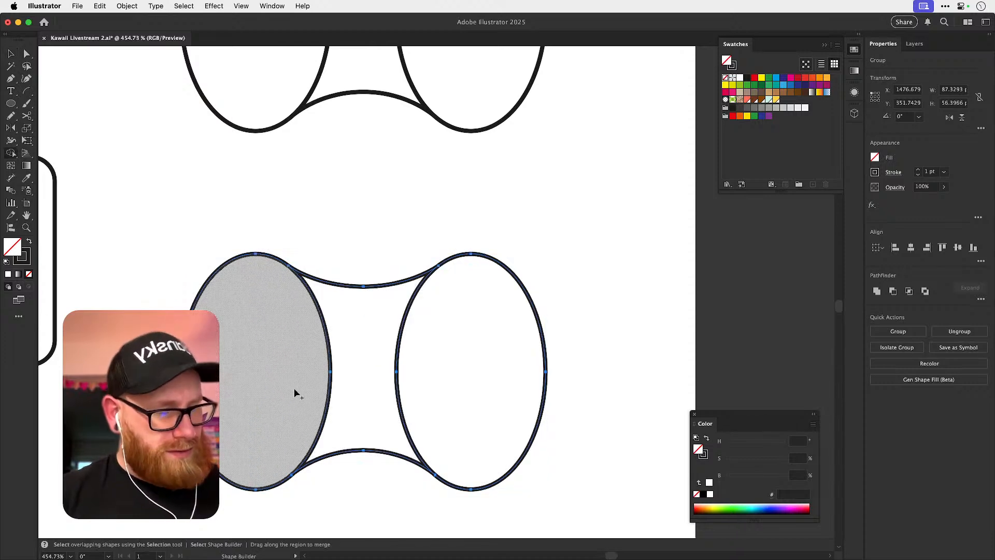
drag(282, 402, 531, 365)
key(shift+super+a)
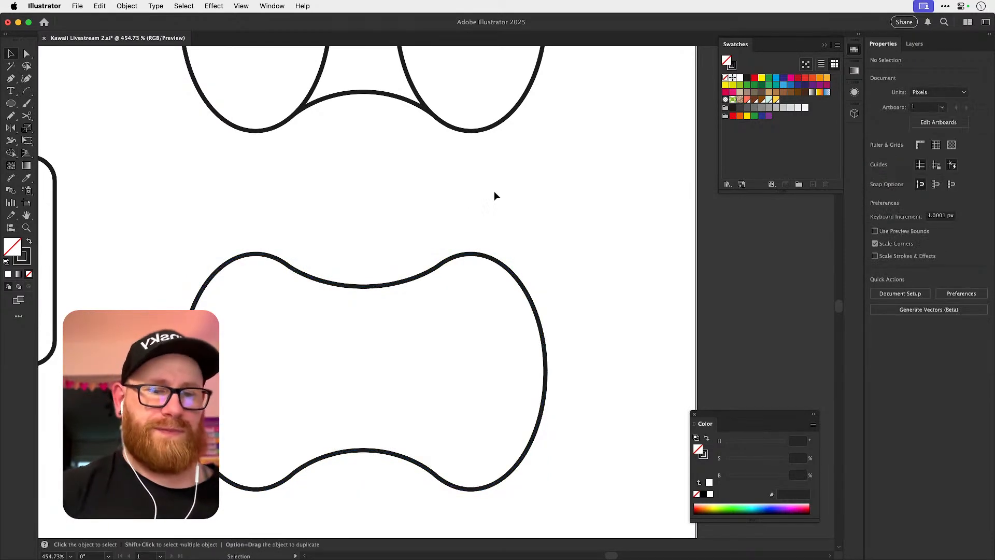
Smooth the merged outline so the ellipse ends flow gently into a shallower waist.
key(v)
key(super+minus)
key(super+minus)
drag(413, 327, 513, 345)
click(409, 270)
key(z)
drag(410, 269, 424, 272)
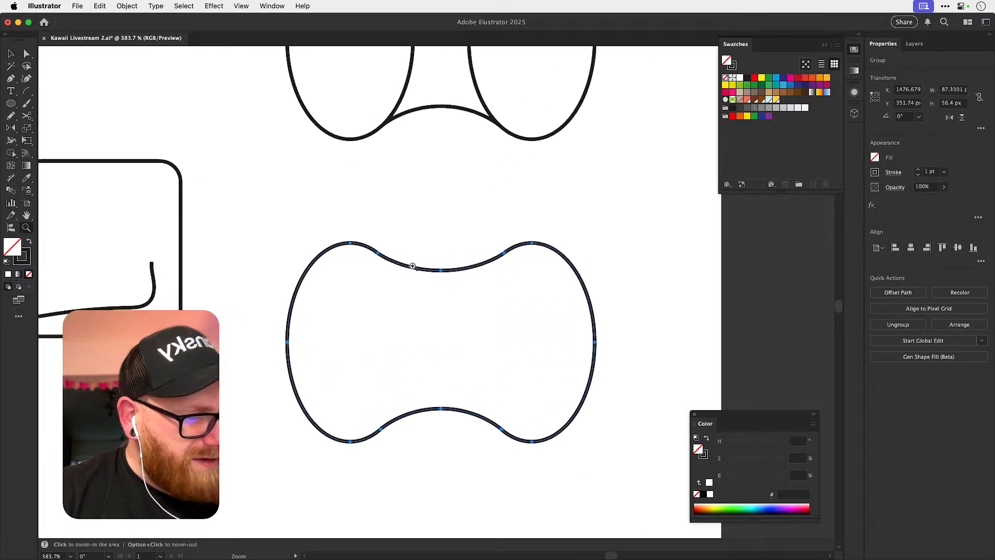
key(v)
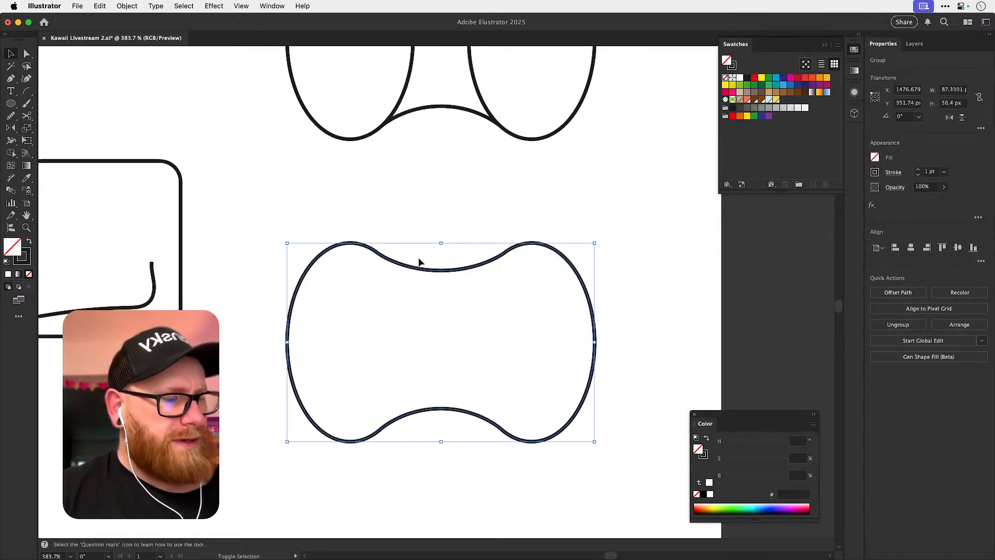
key(n)
drag(91, 116, 109, 107)
key(v)
click(610, 207)
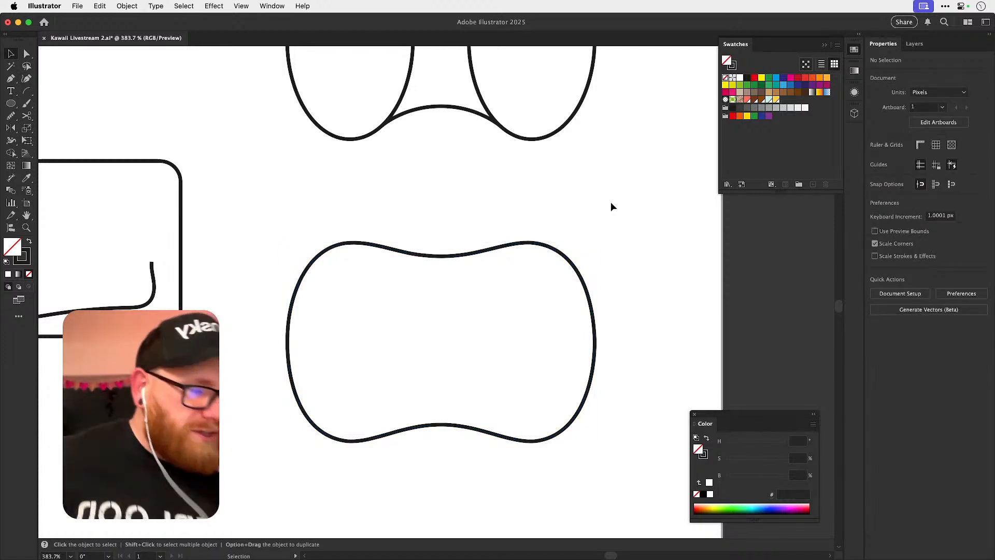
Reposition the smoothed waisted outline on the artboard, just beneath the version built from ellipses.
key(super+minus)
key(super+minus)
key(super+minus)
key(super+minus)
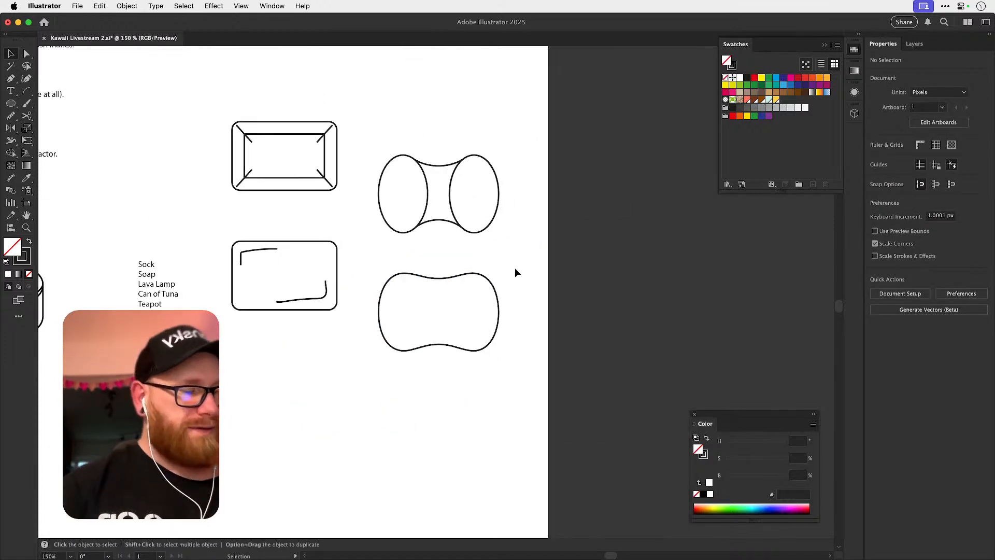
drag(460, 355, 415, 435)
key(s)
mouse_move(469, 467)
mouse_down()
mouse_move(486, 462)
mouse_move(451, 456)
mouse_move(455, 466)
mouse_move(484, 457)
mouse_up()
key(v)
click(494, 455)
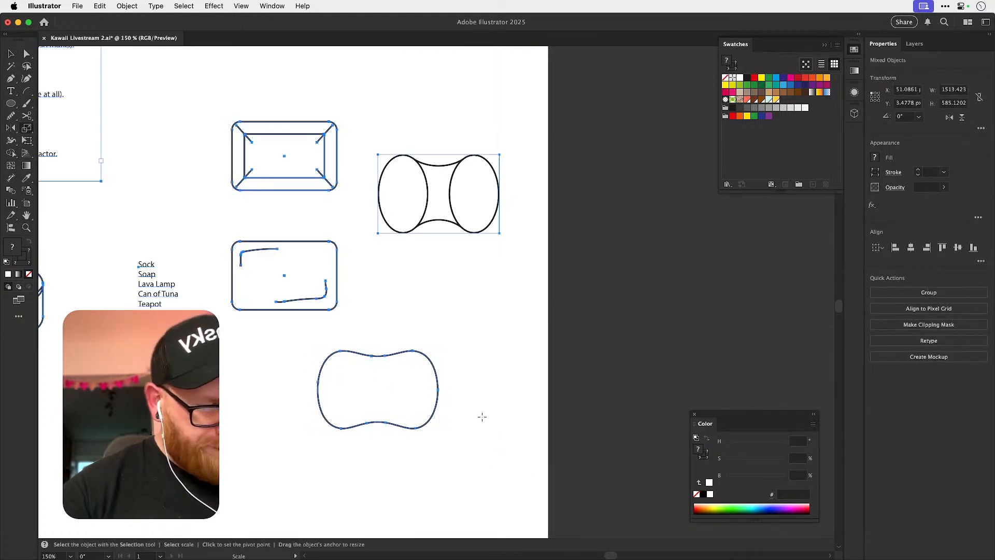
drag(478, 317, 511, 280)
drag(483, 321, 538, 250)
click(444, 367)
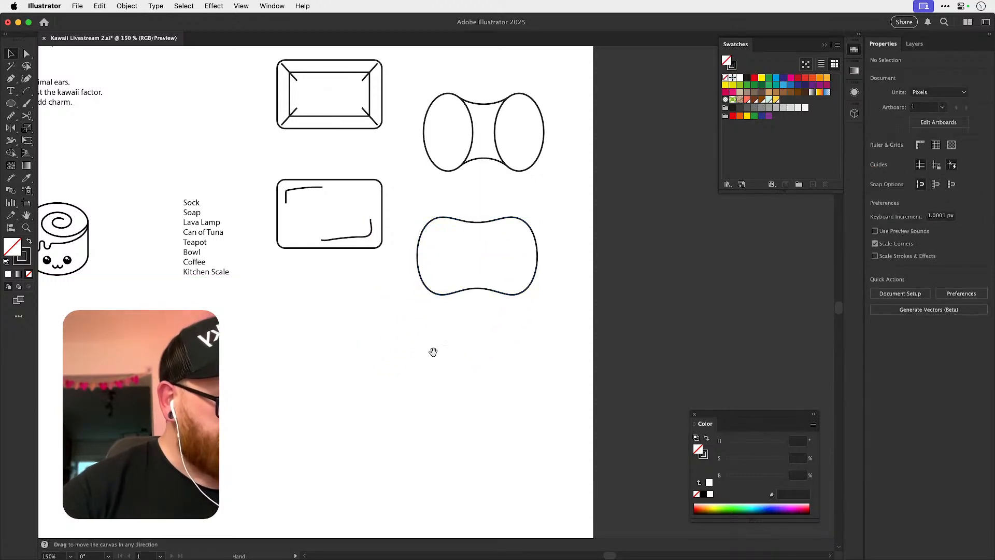
Draw a rectangle about 51 px tall as a cup body in the empty area below the rounded rectangle icon.
drag(434, 354, 432, 387)
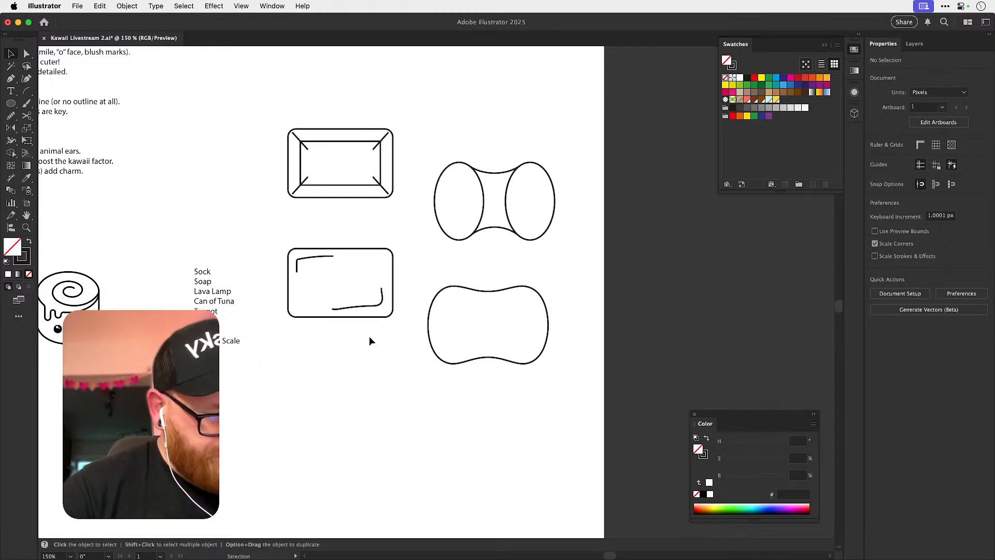
scroll(352, 393, down, 3)
scroll(356, 383, up, 5)
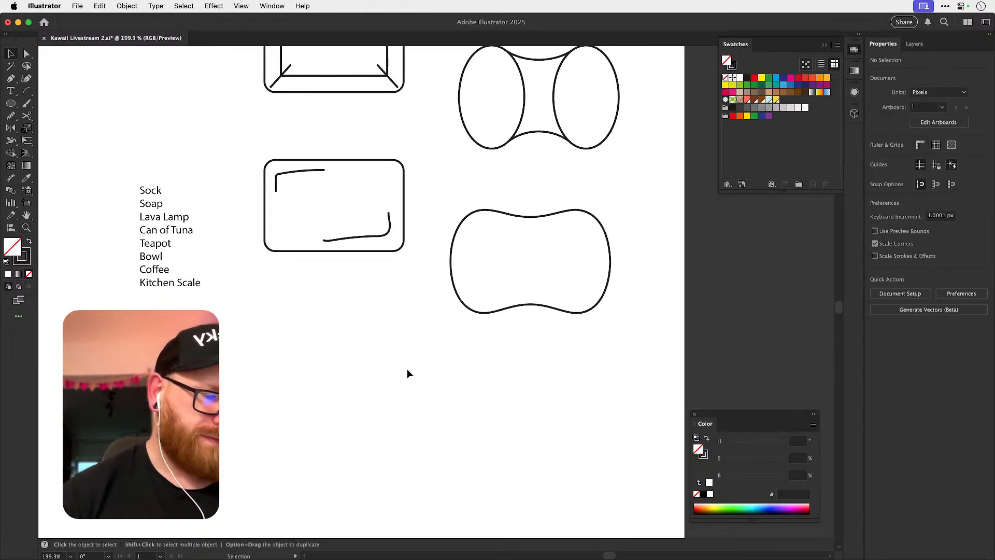
click(12, 80)
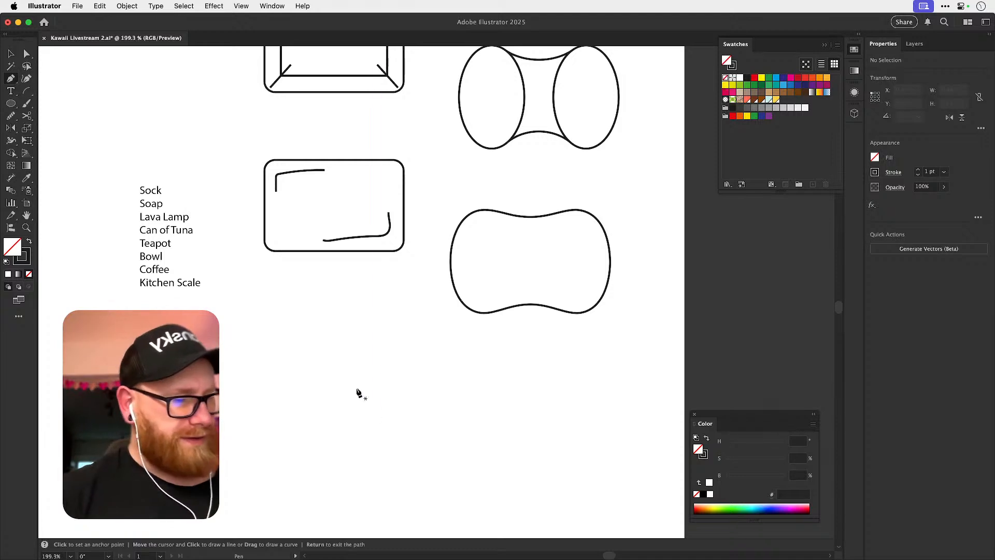
drag(350, 383, 346, 327)
click(10, 105)
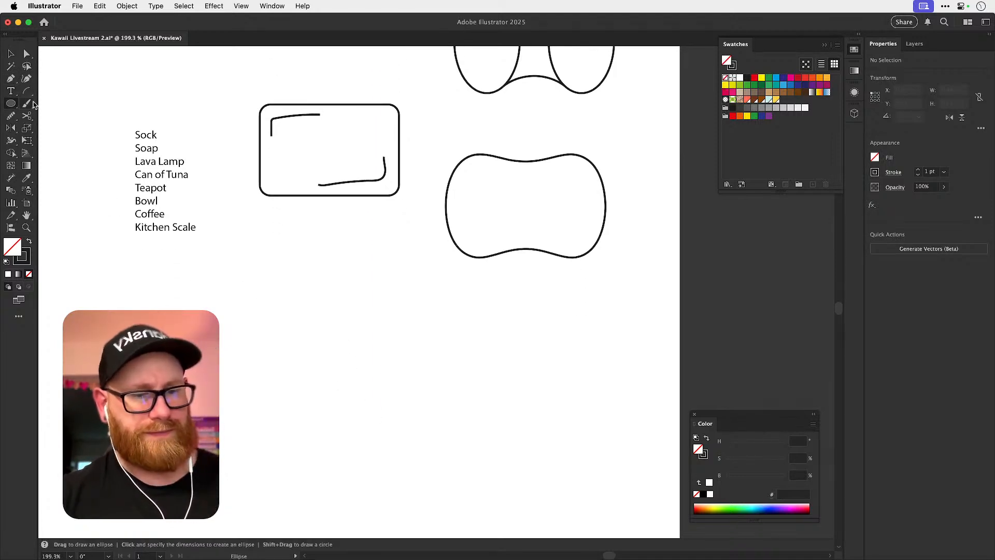
drag(14, 105, 42, 103)
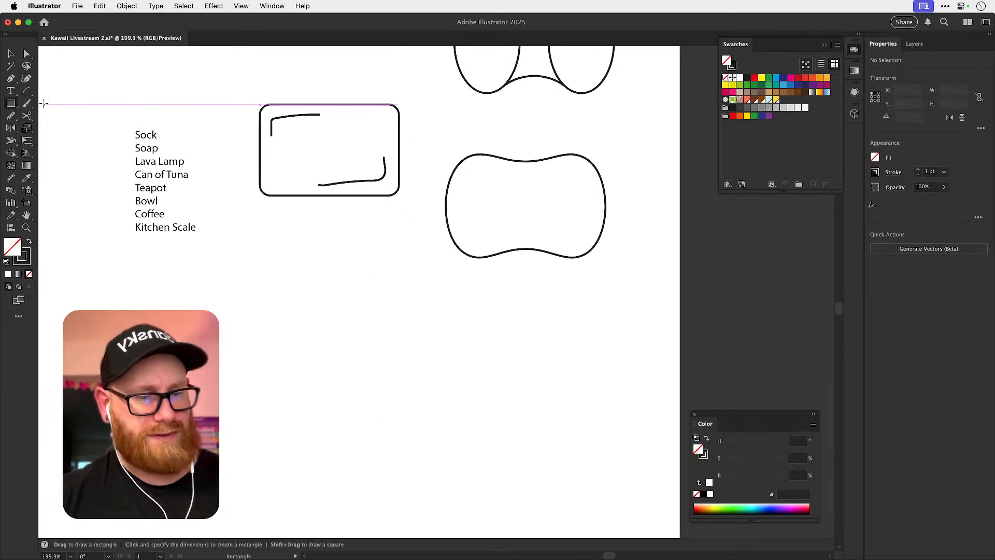
mouse_move(322, 366)
mouse_down()
mouse_move(341, 444)
mouse_move(343, 428)
mouse_up()
Taper the rectangle into a cup by scaling its bottom edge narrower and adjusting its top edge to about 44 px wide.
key(a)
drag(248, 478, 369, 417)
key(s)
drag(414, 441, 384, 444)
key(a)
drag(253, 284, 345, 333)
key(s)
key(super+z)
key(a)
key(s)
drag(386, 368, 399, 364)
key(super+space)
drag(313, 365, 354, 368)
key(v)
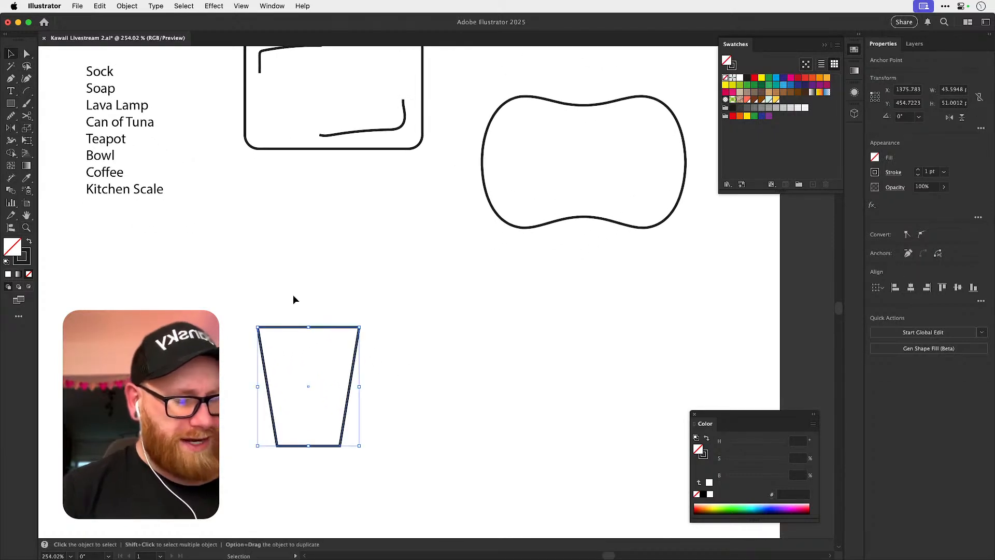
Add a thin lid rim about 52 by 3 px across the cup's top and centre it horizontally with the cup.
click(299, 267)
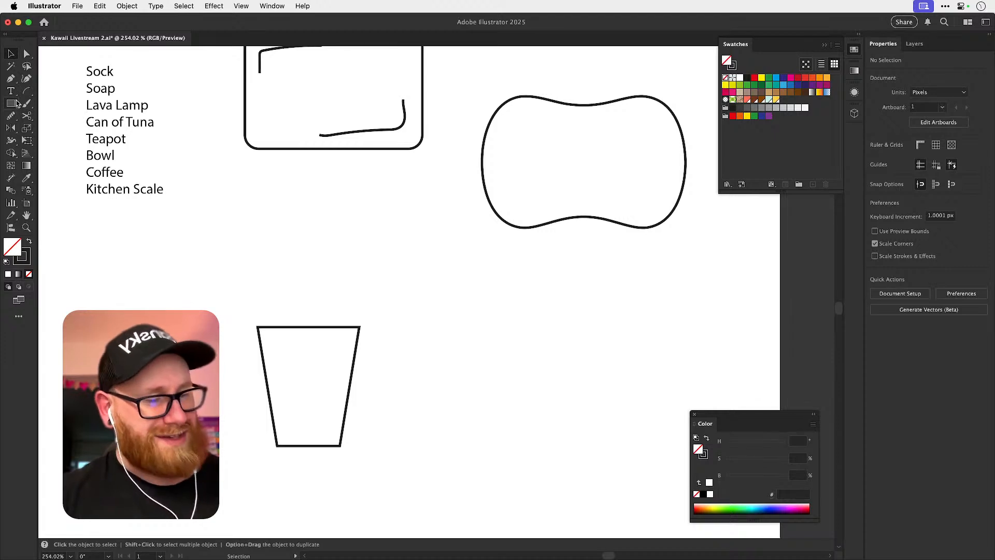
click(326, 327)
key(o)
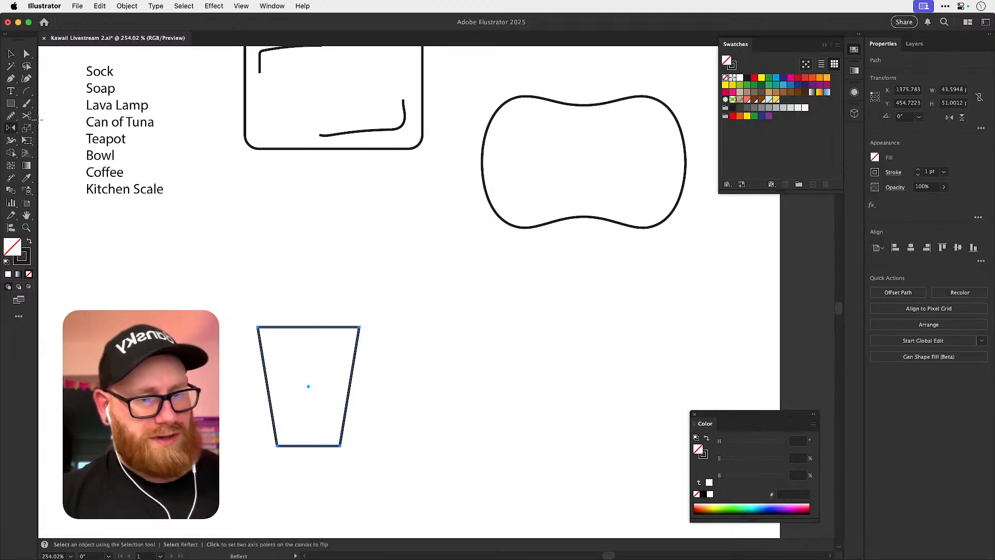
drag(248, 309, 383, 369)
key(super+shift+a)
key(v)
click(911, 248)
key(super+shift+a)
Add a lid top about 39 px wide above the rim and round the corners of the cup, rim and lid.
drag(348, 318, 298, 287)
key(super+shift+a)
key(s)
drag(475, 297, 416, 302)
key(v)
drag(230, 300, 332, 358)
key(a)
drag(377, 270, 375, 280)
click(388, 283)
Remove the lid top's bottom edge and lower rounded corners, and seat its straight sides on the rim.
key(v)
click(237, 288)
drag(305, 266, 298, 208)
key(a)
click(322, 236)
key(Delete)
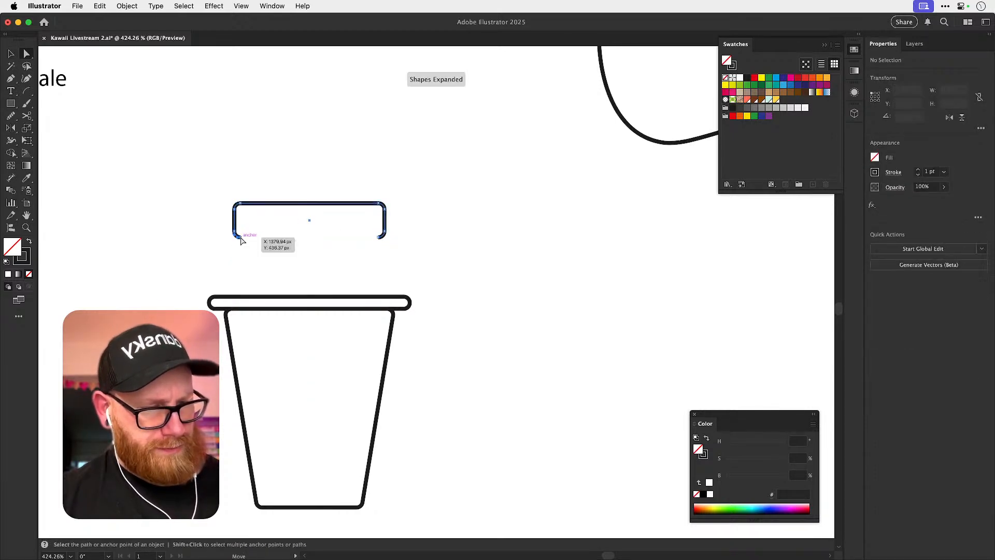
key(v)
click(400, 222)
drag(387, 217, 386, 290)
click(399, 256)
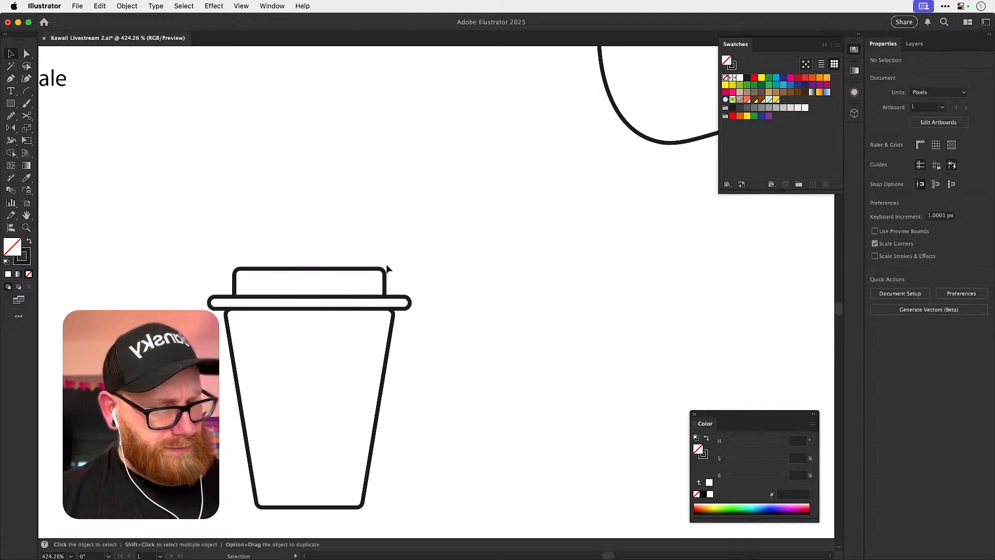
Delete the cup body's top edge and its two upper rounded corners, leaving open straight sides.
key(a)
click(231, 330)
key(v)
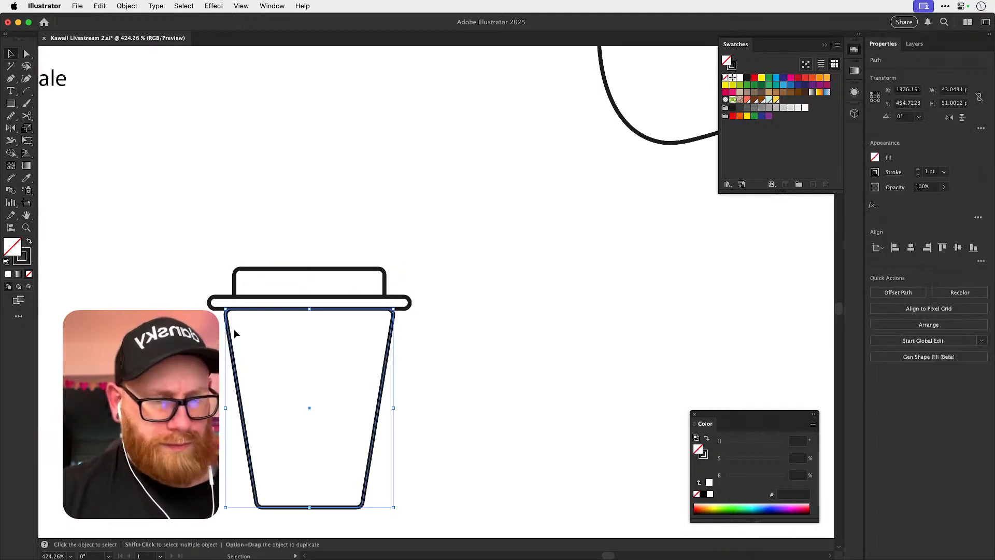
key(a)
click(273, 321)
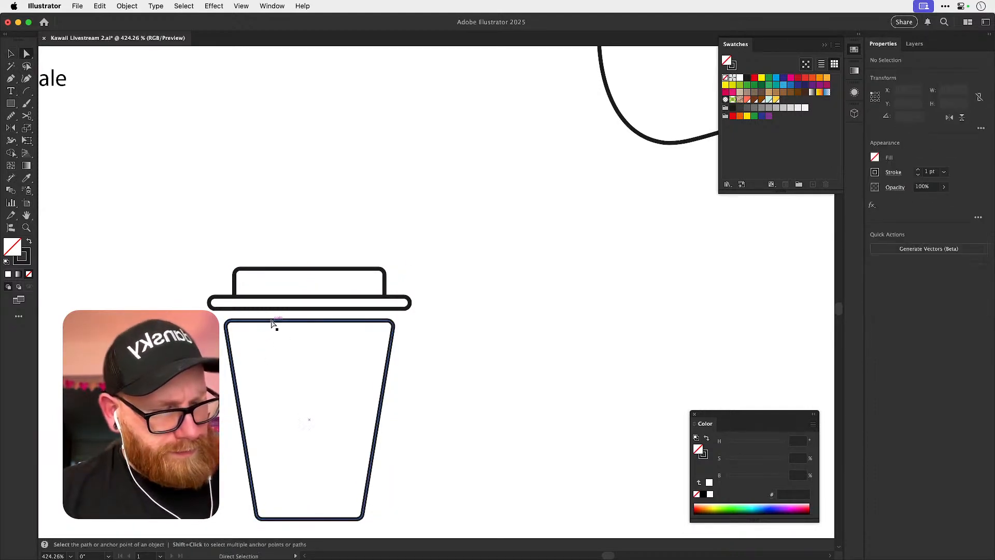
key(Delete)
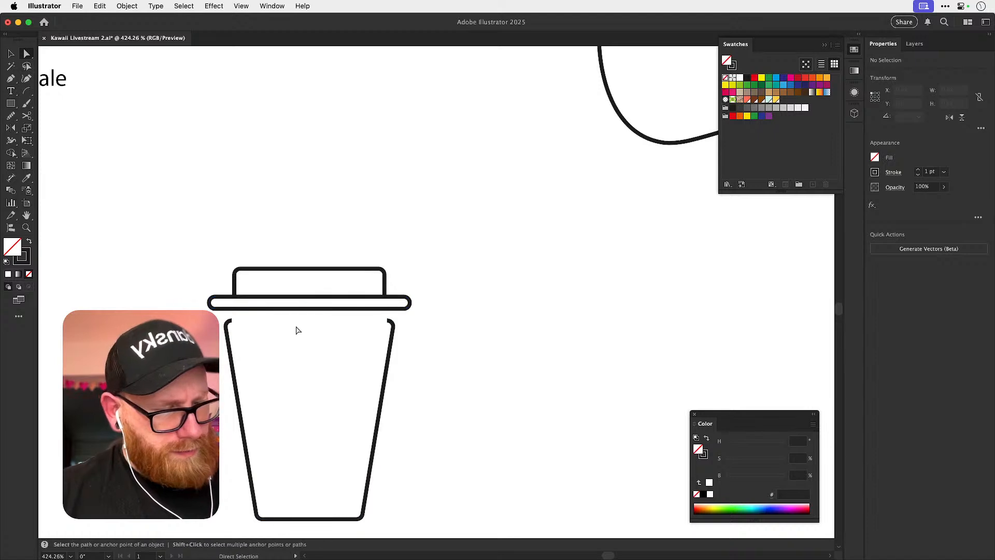
click(228, 322)
key(super+shift+a)
click(389, 320)
key(Delete)
key(super+shift+a)
Move the opened cup body up until its sides meet the underside of the rim.
key(v)
drag(414, 329, 356, 356)
key(Up)
key(Up)
key(Up)
key(Up)
key(Up)
key(Up)
key(Up)
key(Up)
key(Up)
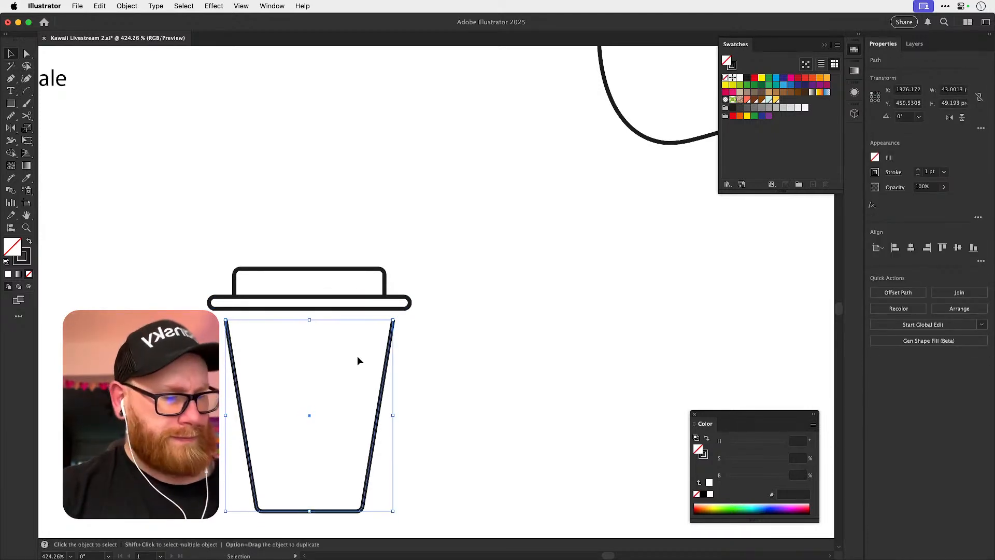
click(510, 322)
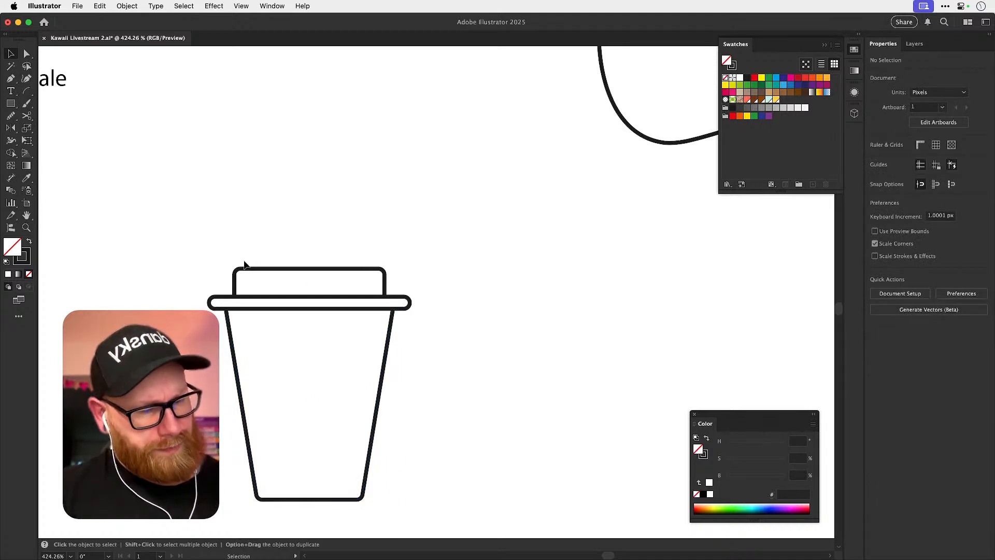
Raise the lid top clear of the rim and extend the rim upward to about 5 px tall.
click(272, 268)
key(Up)
key(Up)
key(Up)
key(Up)
key(Up)
key(Up)
key(Up)
key(Up)
key(Up)
key(Up)
click(302, 298)
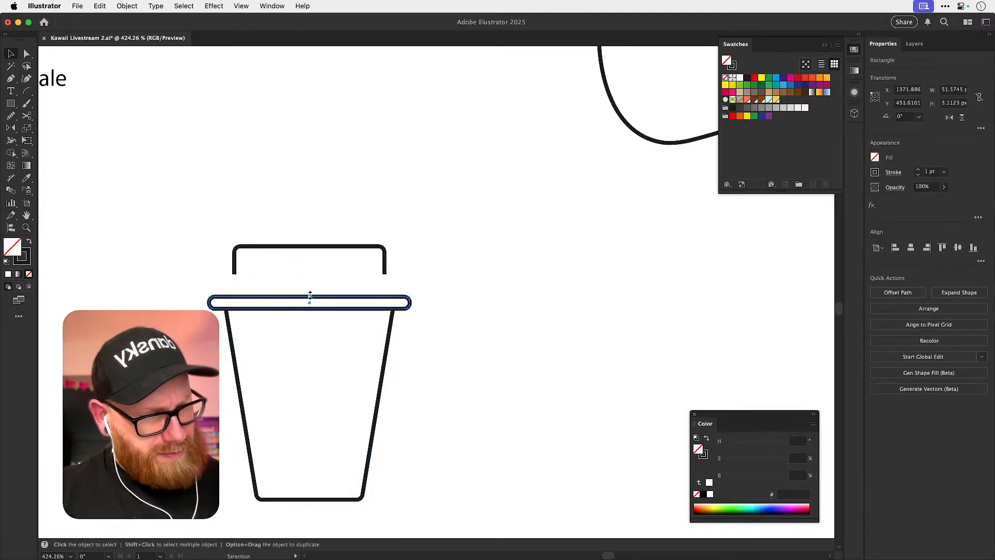
key(a)
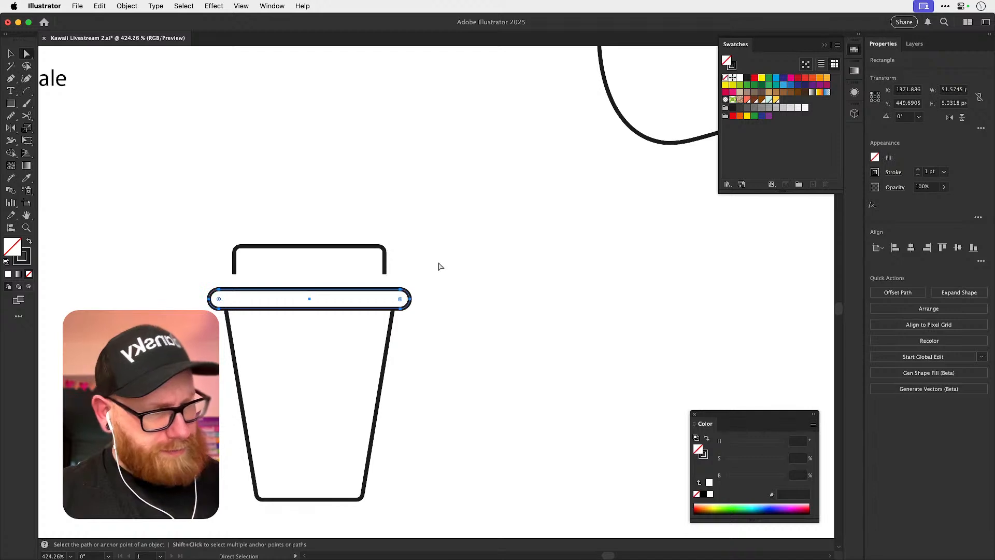
Move the lid top down so the ends of its sides snap onto the thickened rim's upper edge.
scroll(278, 296, up, 5)
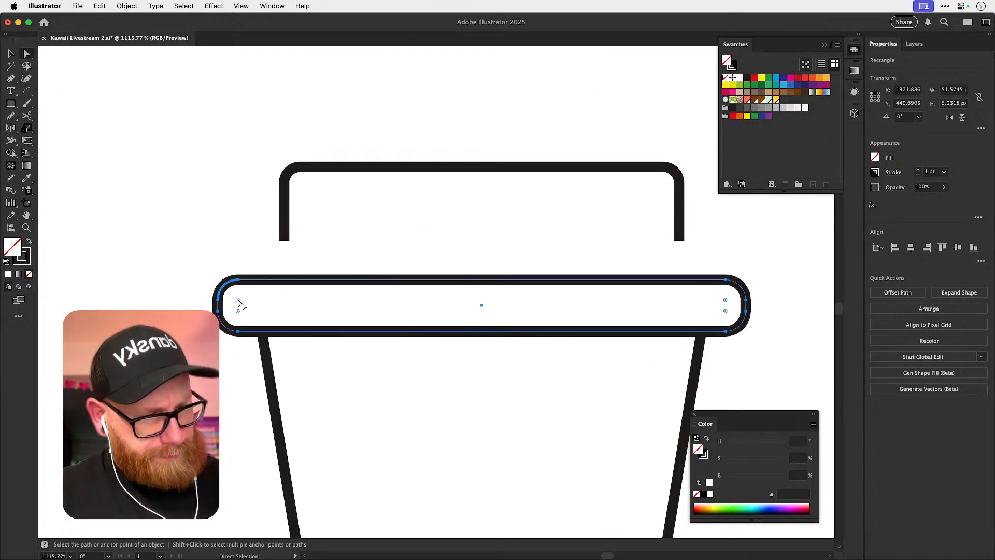
key(v)
click(328, 197)
drag(329, 169, 325, 207)
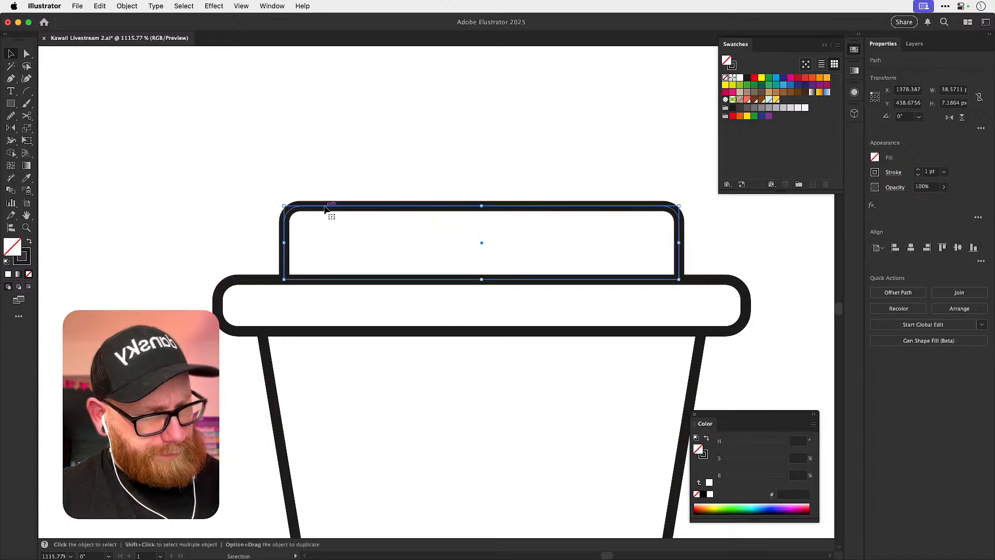
key(super+shift+a)
scroll(326, 209, down, 10)
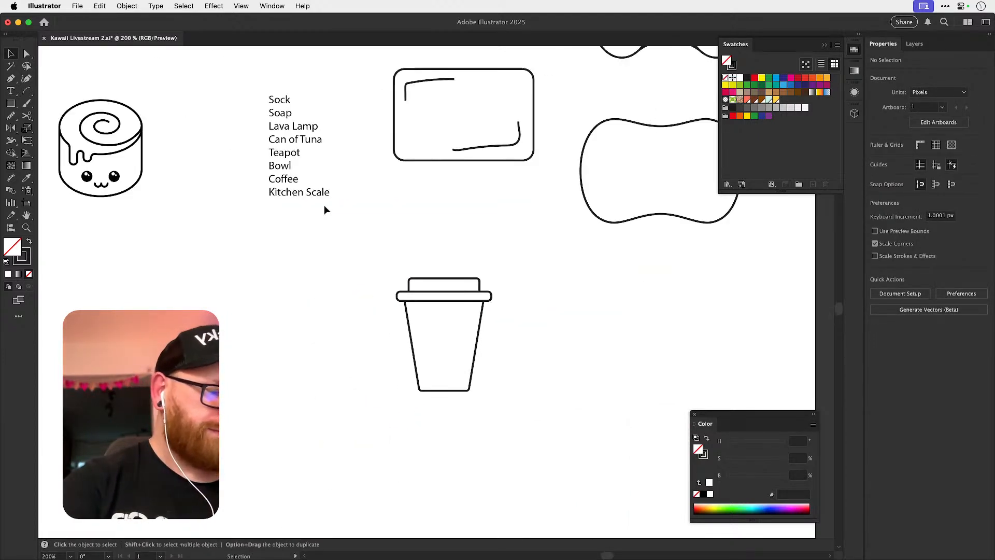
Raise the upper edge of the coffee cup's lid slightly, making the lid top about 9 px tall.
key(a)
drag(409, 275, 507, 286)
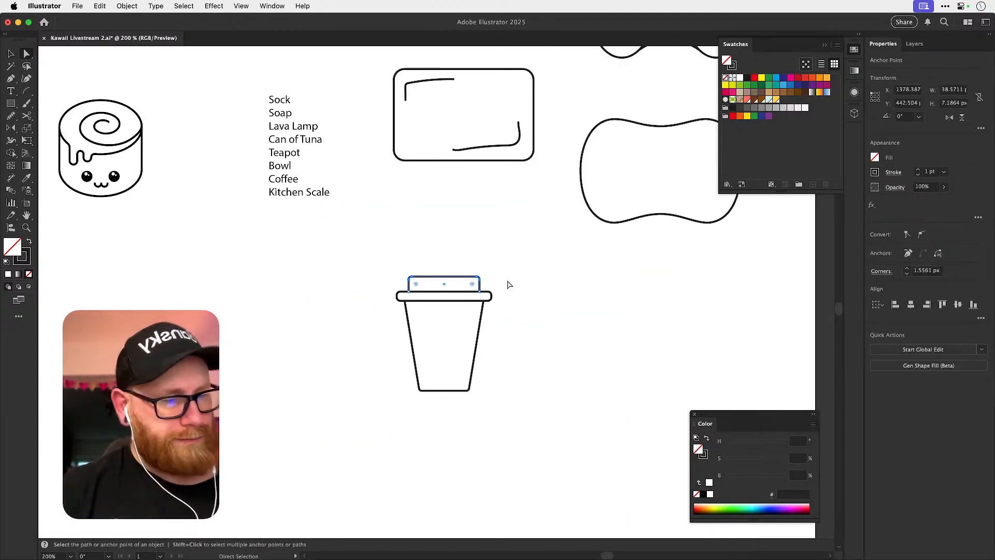
click(539, 292)
key(v)
drag(557, 306, 483, 285)
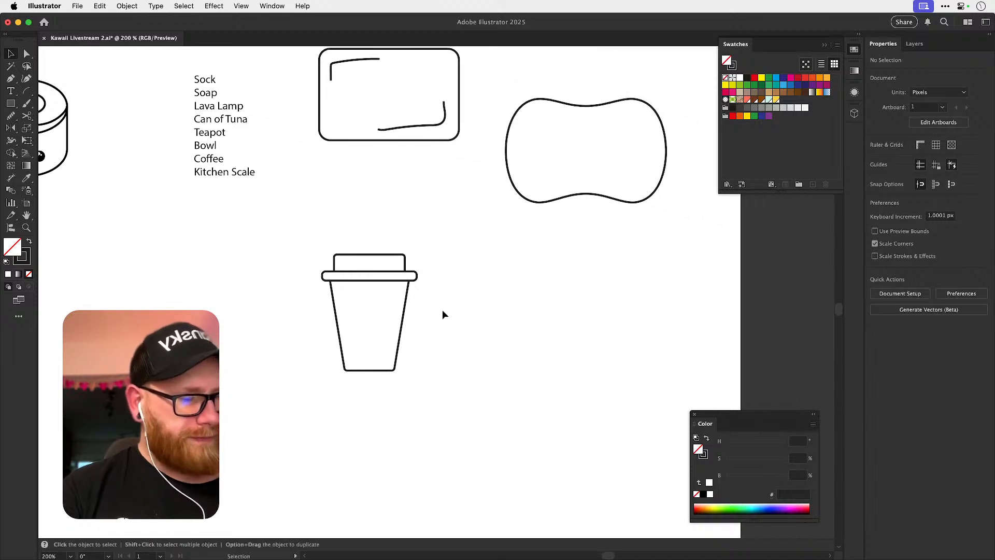
Increase the rounding of the cup body's two bottom corners to a radius of about 4 px.
drag(366, 357, 441, 389)
key(a)
click(351, 382)
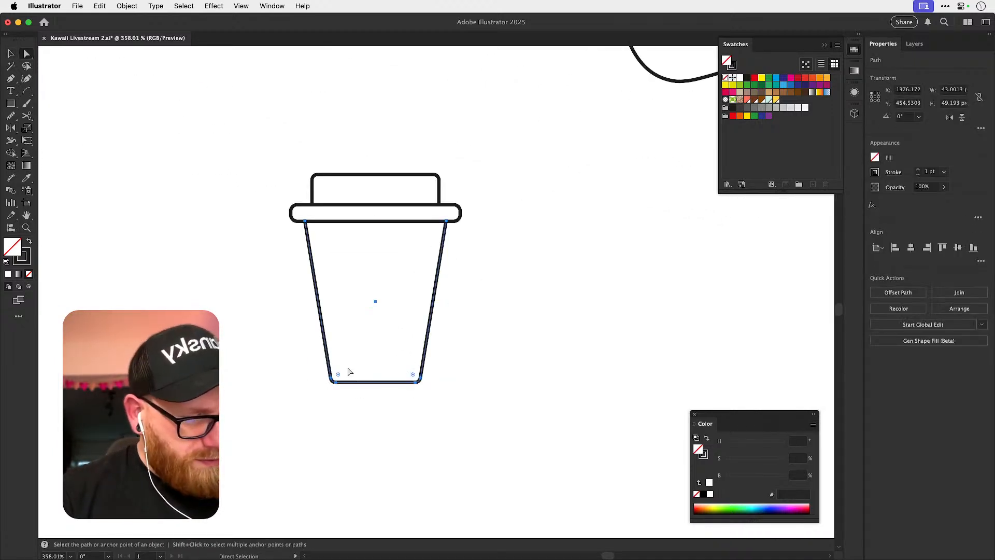
drag(345, 369, 386, 324)
click(517, 218)
key(super+z)
click(494, 322)
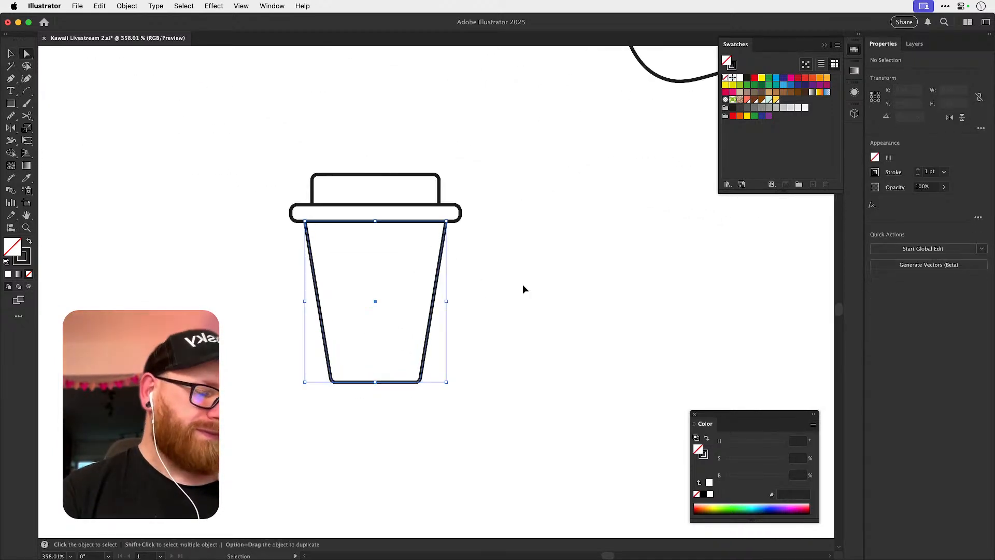
click(388, 382)
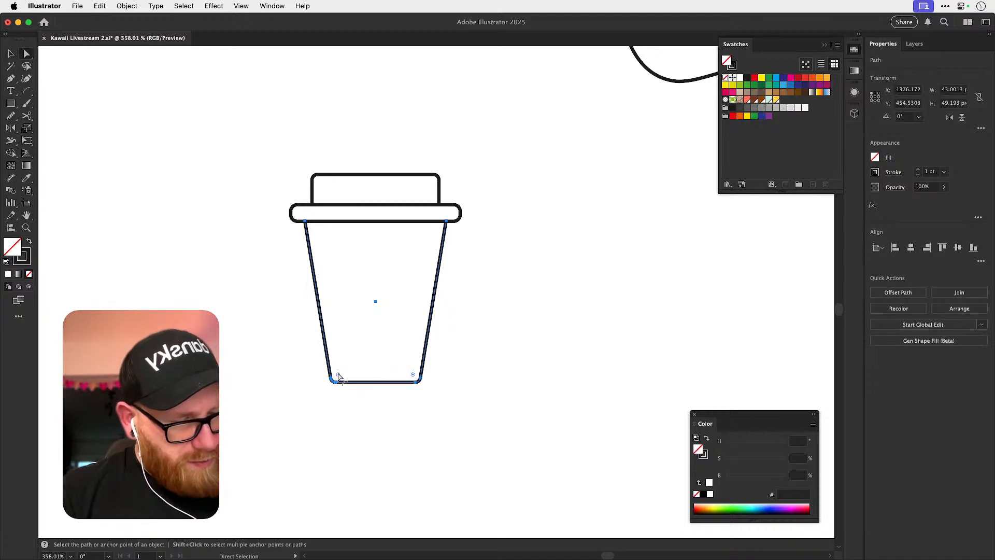
click(476, 331)
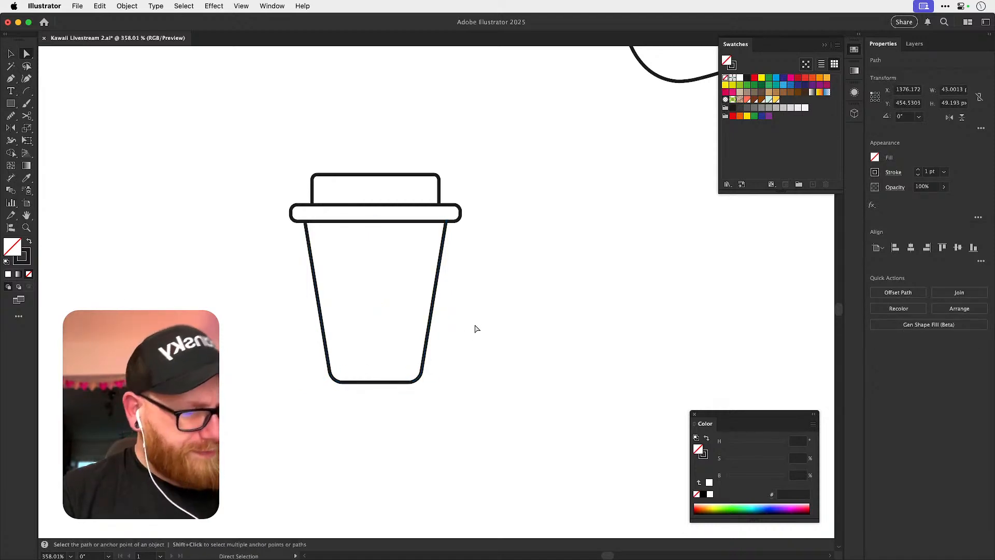
Copy the corner radius of the cup body's rounded bottom corners.
key(v)
key(a)
click(328, 358)
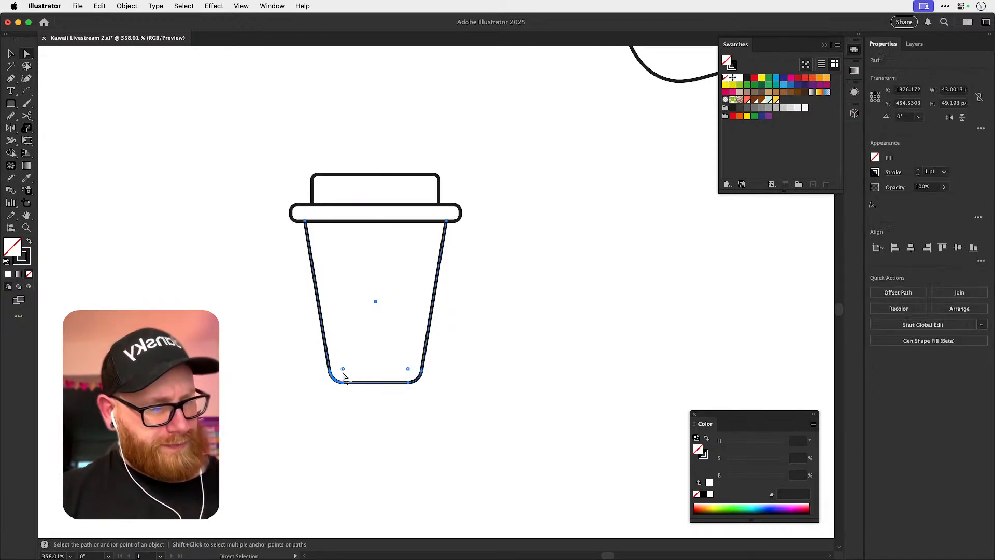
double_click(343, 370)
click(472, 320)
key(v)
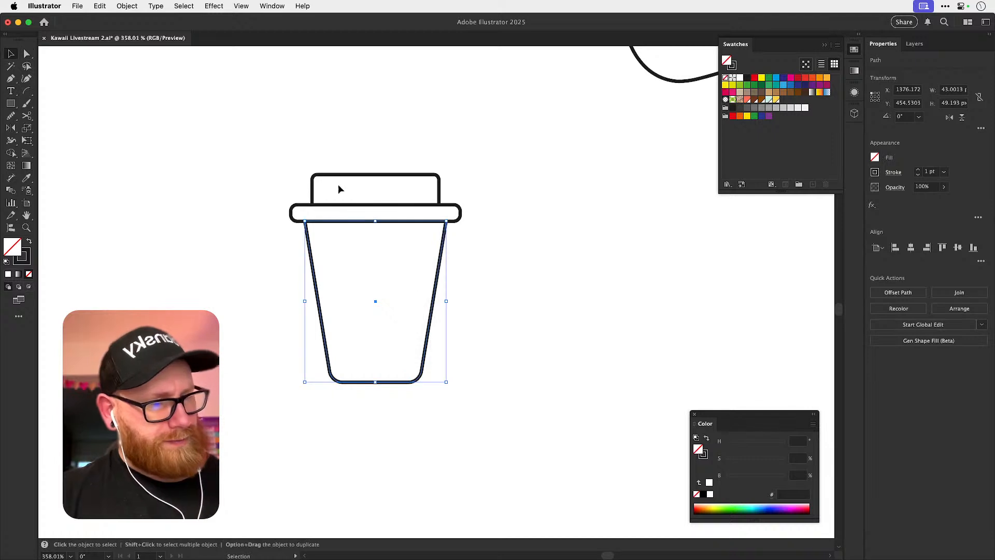
Set the radius of the lid top's two upper corners to 4.0601 px.
click(335, 176)
key(a)
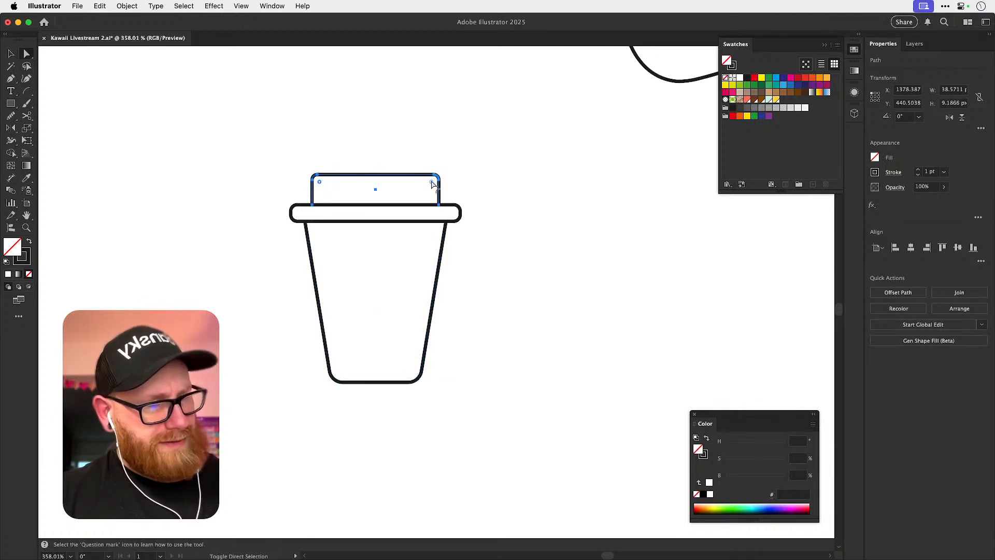
double_click(432, 182)
text(4.0601 px)
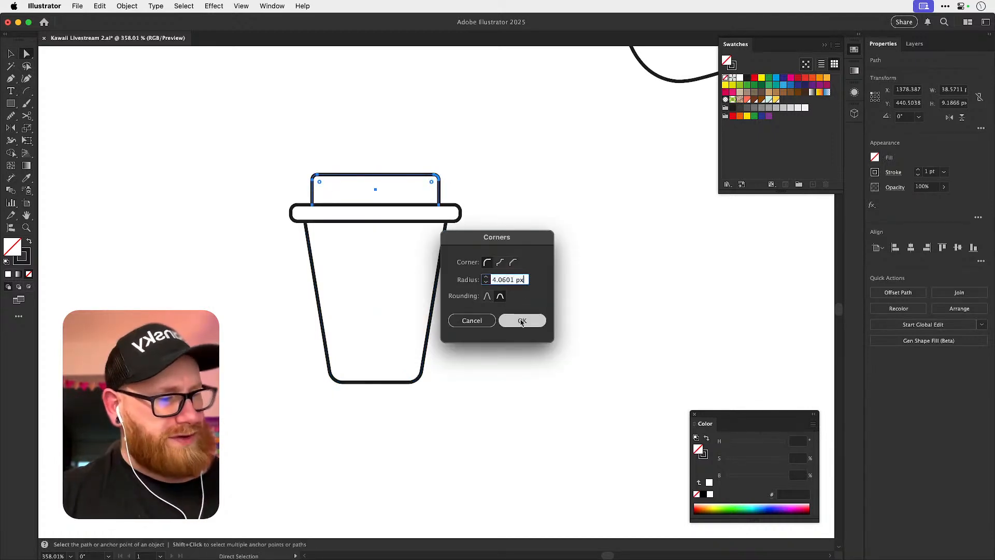
click(521, 318)
key(v)
click(529, 310)
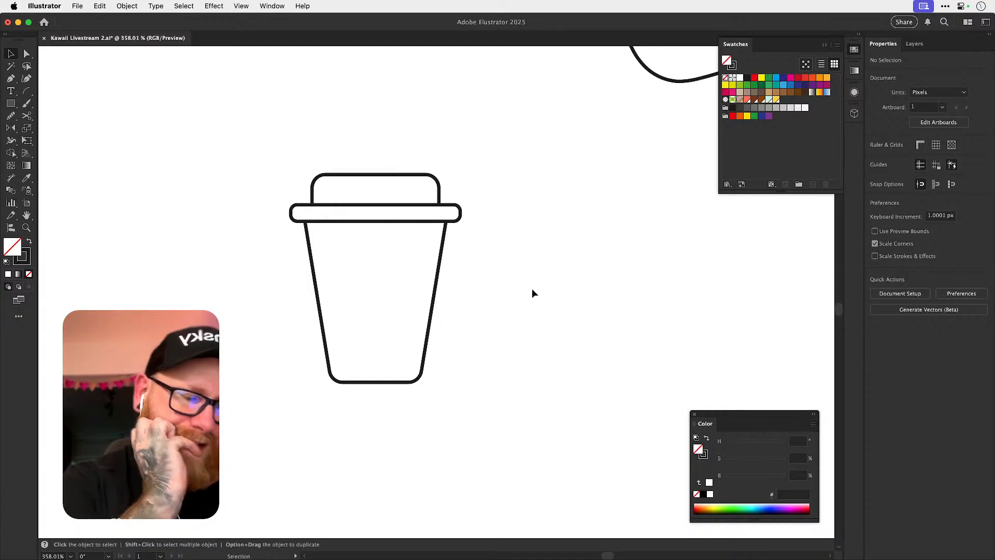
Widen the whole cup by shifting the points of one side outward, making the body about 49 px wide.
key(super+minus)
key(super+minus)
drag(478, 291, 430, 336)
key(a)
drag(312, 426, 381, 367)
key(super+z)
drag(285, 248, 323, 393)
click(473, 333)
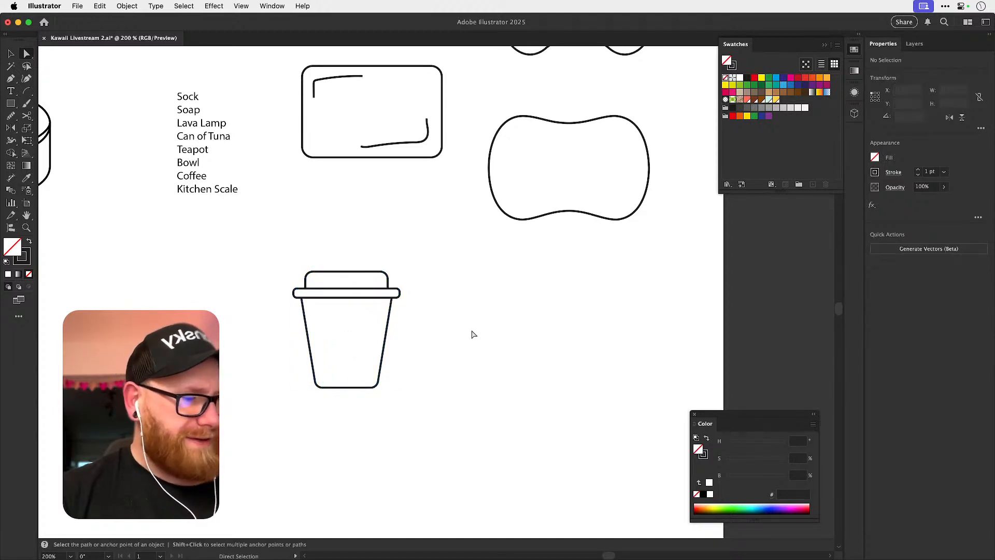
key(v)
Group the dot eyes and smile of the simple face on the first outlined cinnamon roll.
drag(453, 337, 582, 376)
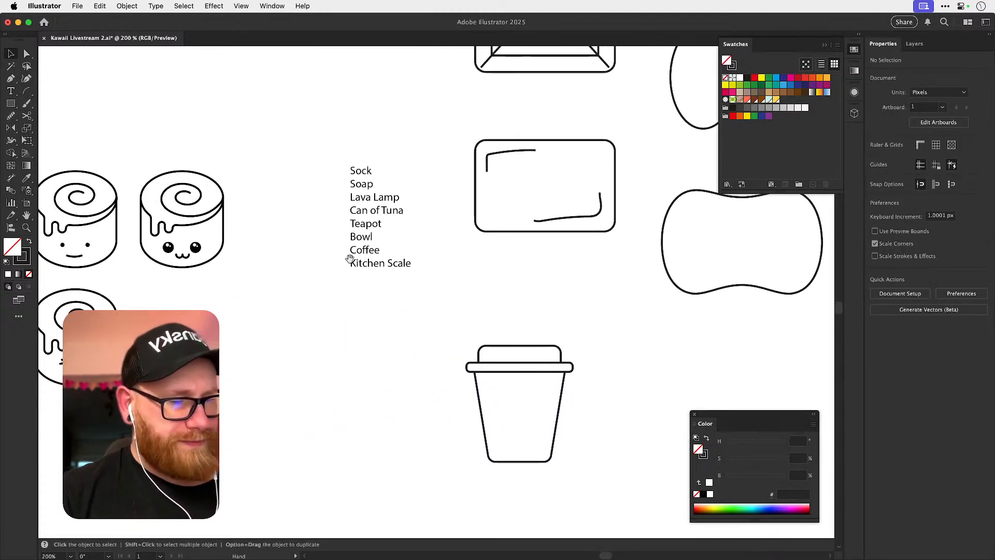
drag(212, 351, 459, 365)
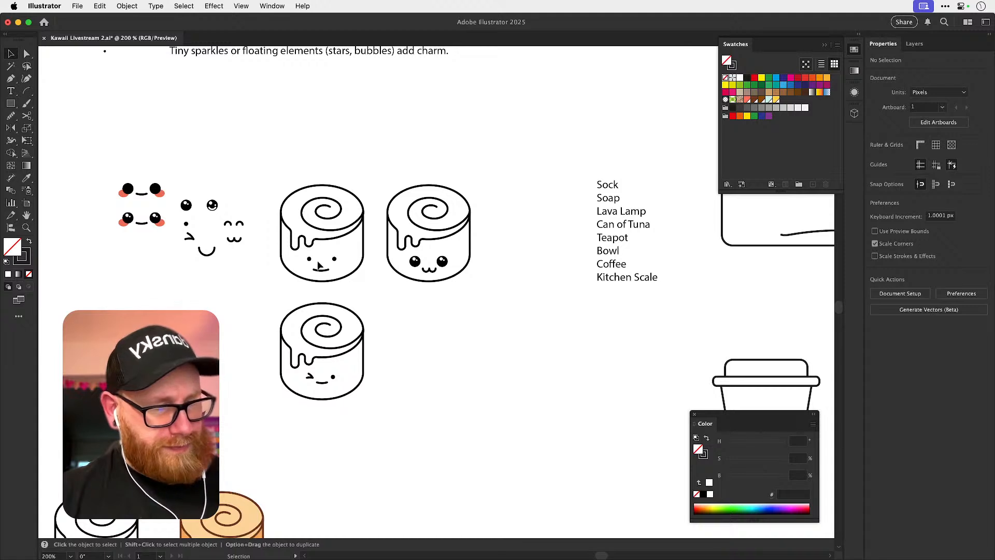
super+click(309, 259)
shift+super+click(335, 259)
shift+super+click(326, 271)
key(super+g)
Paste a copy of the dot-eyed smiling face onto the lower part of the cup body.
drag(406, 318, 337, 290)
drag(596, 306, 499, 311)
key(super+v)
scroll(428, 306, up, 3)
drag(464, 257, 392, 401)
click(490, 353)
scroll(482, 342, down, 2)
scroll(482, 342, right, 1)
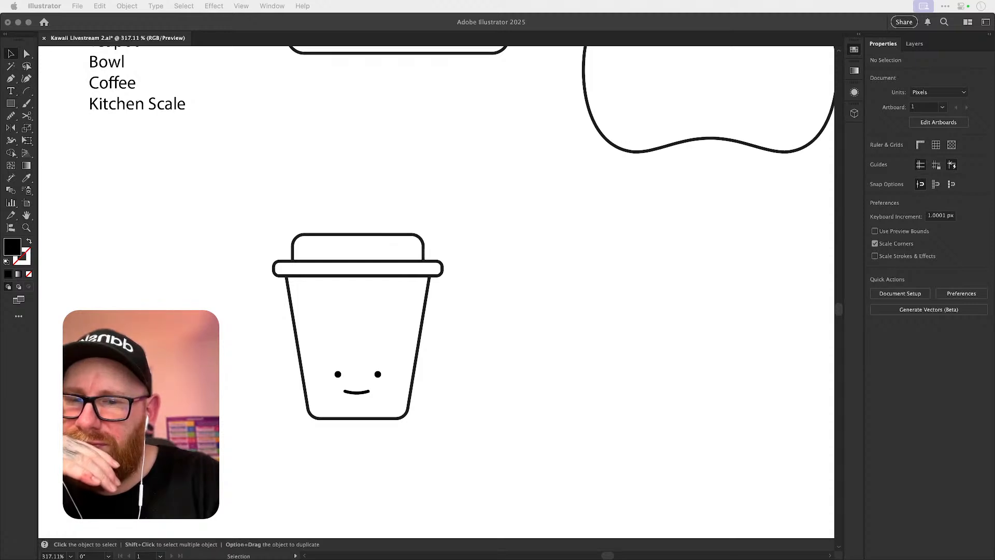
Duplicate the winking eye below the loose face parts and flip a second copy horizontally to make a squinting pair.
click(561, 298)
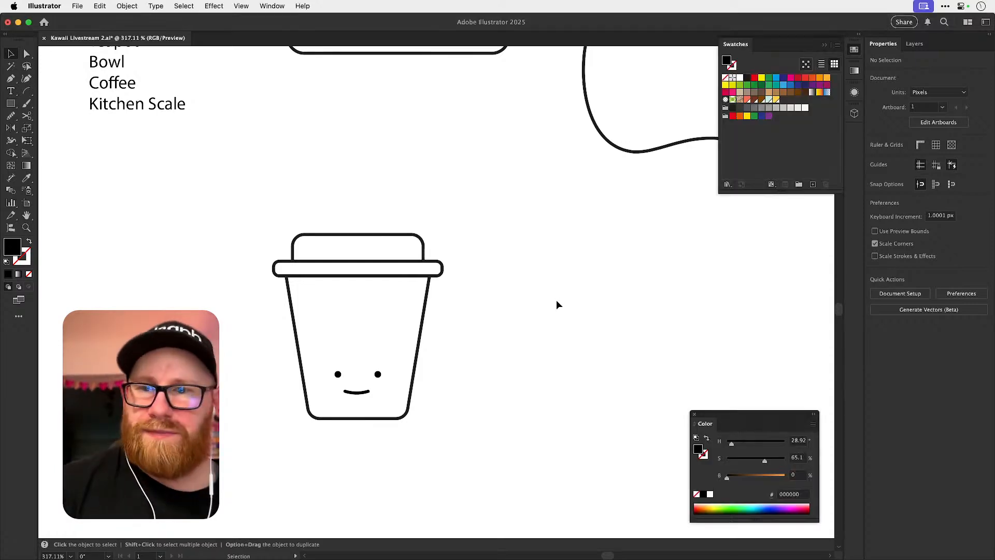
drag(297, 319, 563, 421)
drag(454, 382, 662, 400)
drag(416, 368, 679, 453)
drag(400, 386, 482, 367)
mouse_move(294, 265)
mouse_down()
mouse_move(273, 396)
mouse_move(301, 395)
mouse_up()
click(284, 381)
click(949, 117)
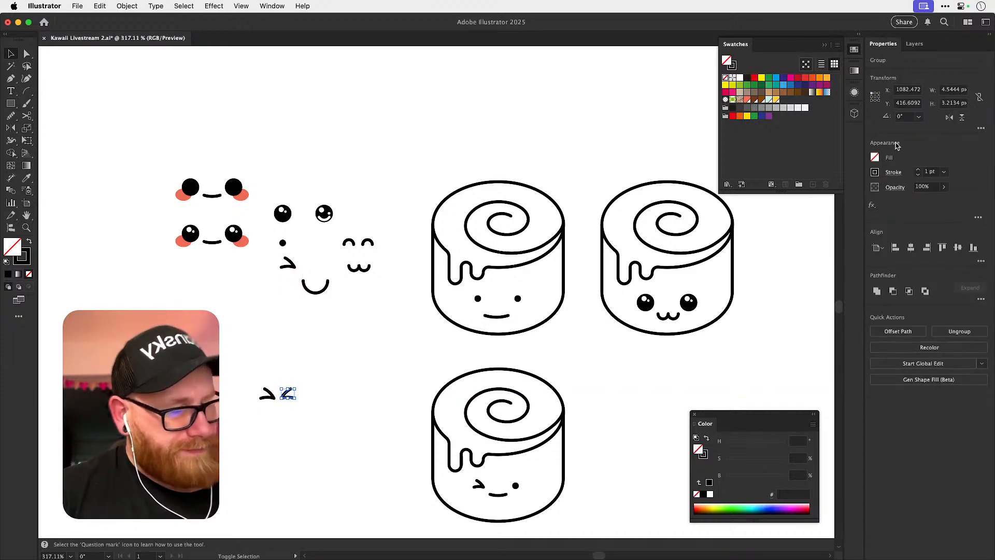
Move the mirrored squinting eye farther from its partner to open a gap between them.
click(317, 379)
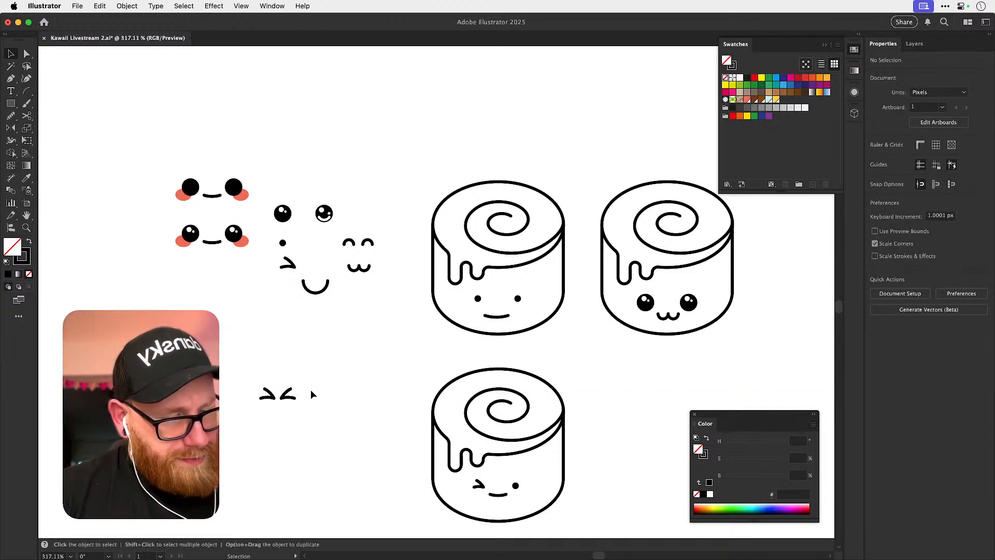
scroll(316, 388, up, 3)
drag(309, 400, 318, 403)
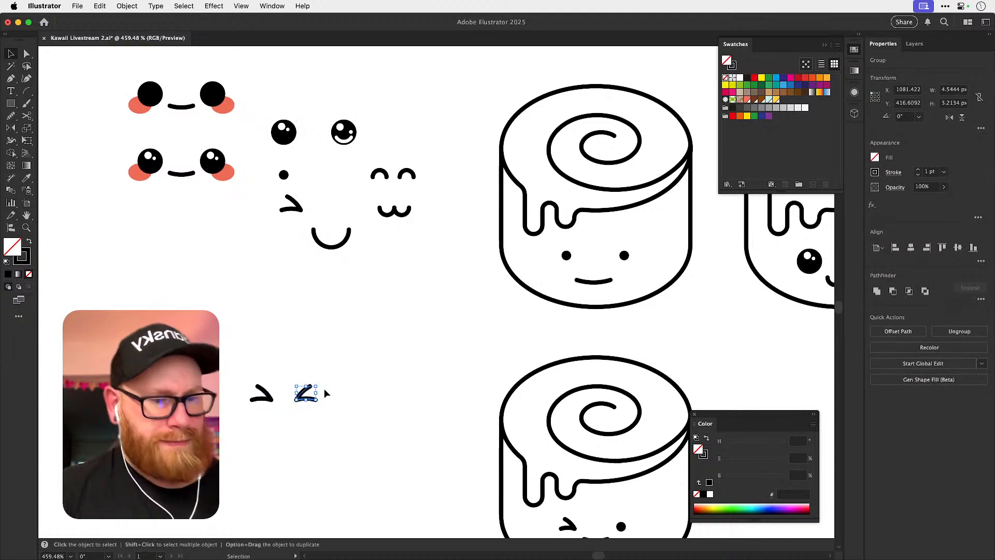
click(11, 104)
drag(266, 424, 297, 453)
key(super+z)
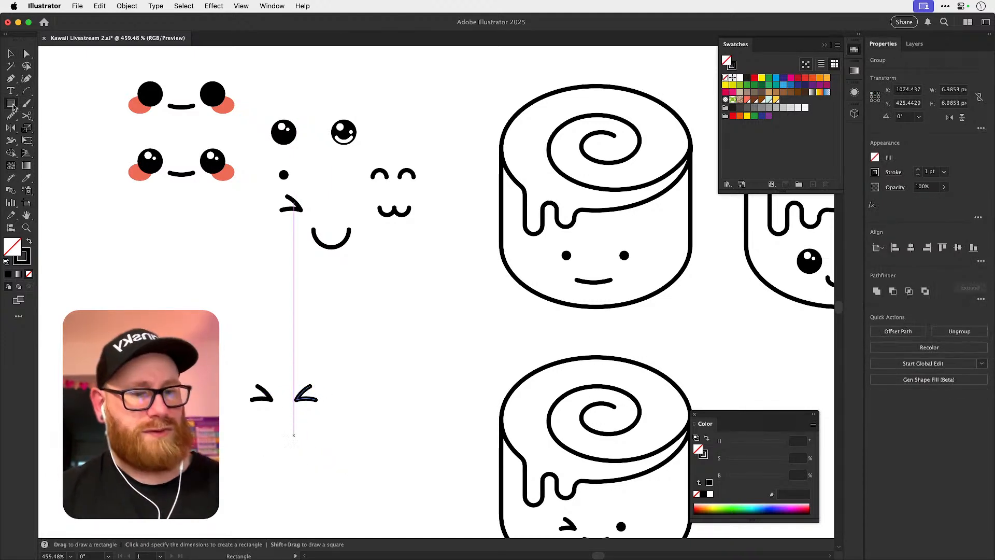
Draw a circle about 6.6 px wide for the mouth, below and between the two squinting eyes.
click(12, 104)
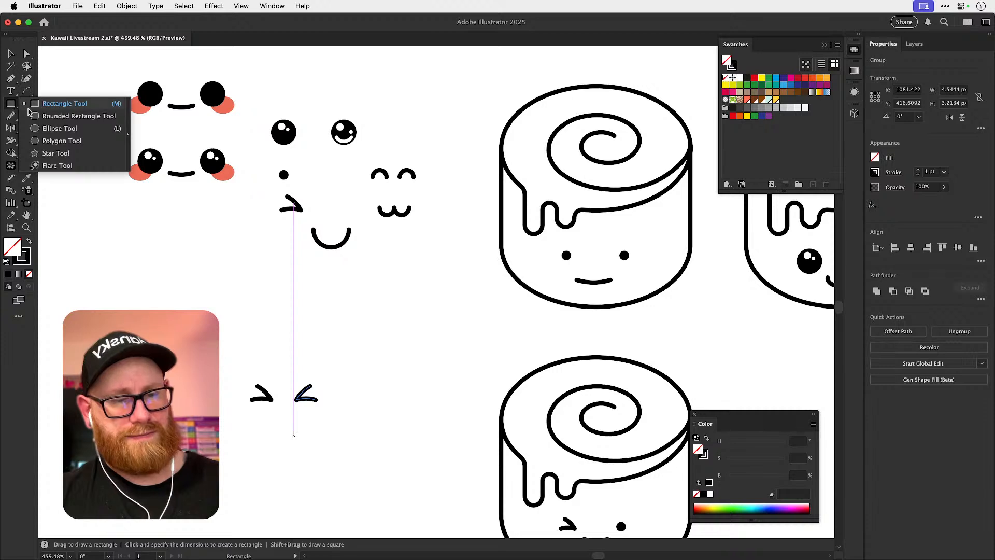
click(44, 128)
drag(279, 429, 305, 456)
key(super+shift+a)
key(v)
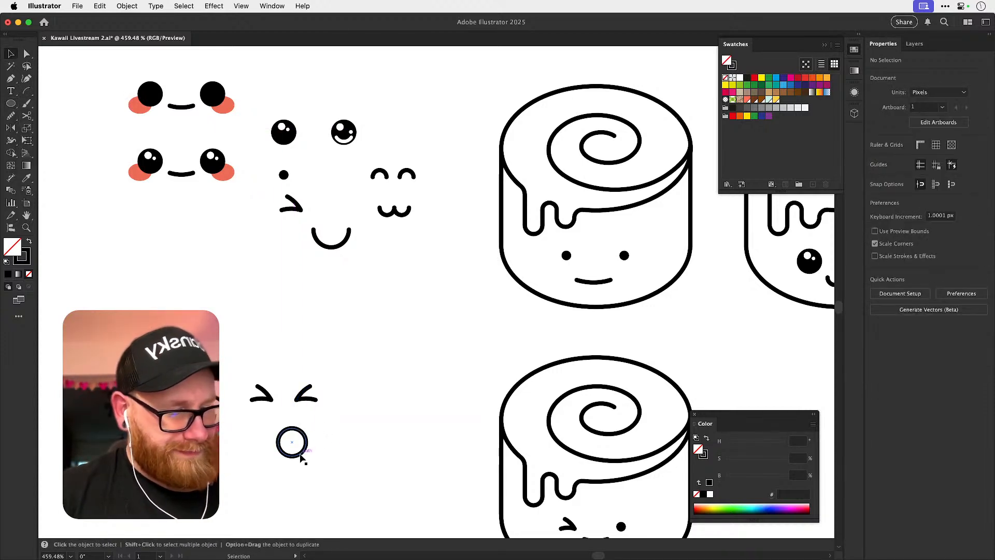
Cut across the lower part of the mouth circle with the Knife tool.
click(29, 118)
click(50, 116)
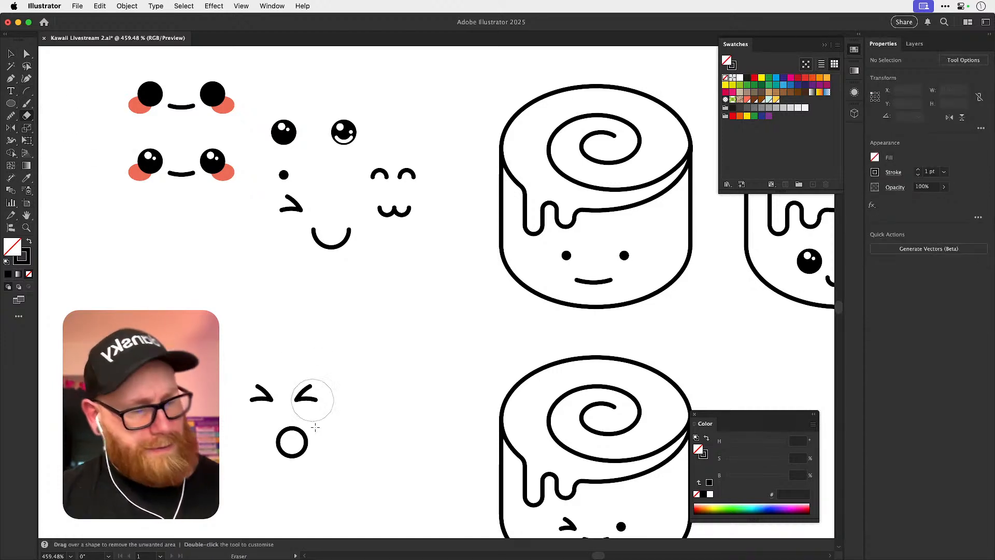
key(v)
click(284, 452)
click(27, 103)
click(27, 115)
click(29, 116)
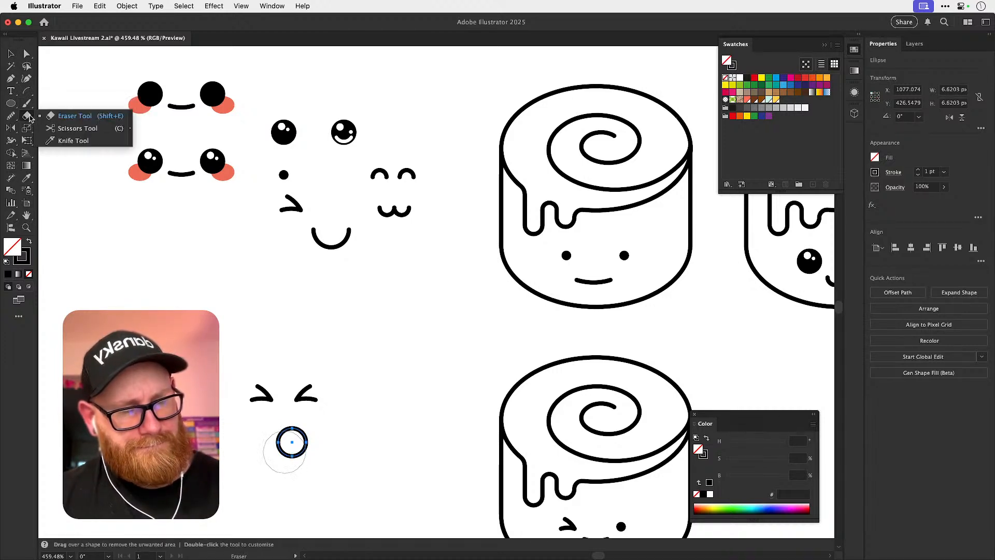
click(56, 141)
drag(271, 450, 335, 451)
key(super+shift+a)
Delete the piece below the cut and rotate the remaining mouth slightly so its flat bottom edge is level.
key(a)
click(292, 457)
key(Delete)
key(Delete)
super+click(307, 441)
key(r)
mouse_move(292, 421)
mouse_down()
mouse_move(296, 464)
mouse_move(294, 413)
mouse_up()
Round the two sharp corners at the mouth's flat bottom edge.
key(z)
drag(276, 449, 344, 446)
key(a)
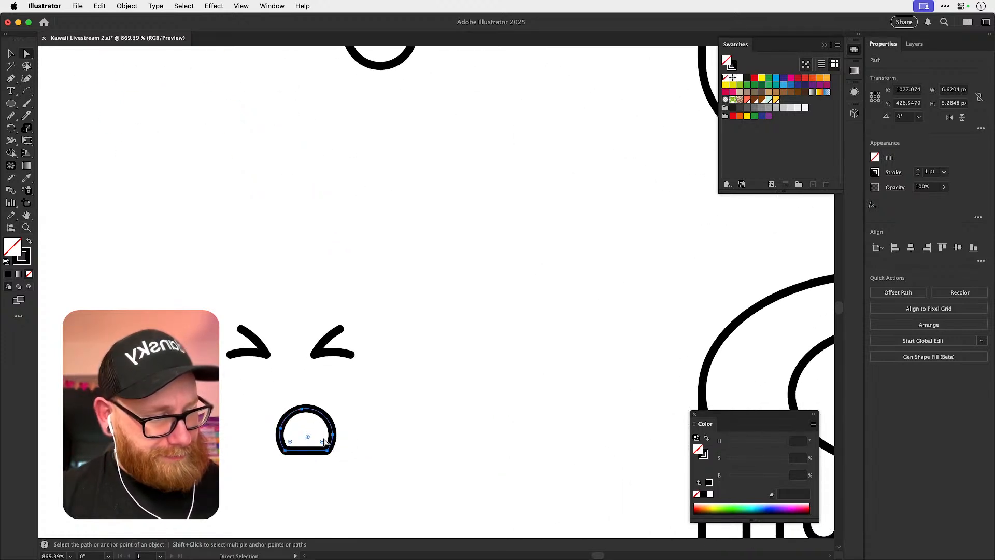
drag(319, 443, 297, 418)
key(super+shift+a)
key(v)
key(r)
drag(293, 357, 283, 451)
key(v)
click(376, 384)
drag(202, 302, 244, 332)
click(284, 313)
key(super+z)
Move the mouth up closer to the squinting eyes and shift both eyes outward.
drag(308, 405, 305, 379)
drag(255, 340, 243, 343)
drag(333, 352, 351, 352)
Group the two squinting eyes and centre the mouth horizontally with them.
drag(242, 311, 382, 348)
key(super+g)
shift+click(288, 405)
click(911, 248)
click(486, 364)
Scale the mouth of the squinting face down slightly.
click(320, 406)
drag(318, 408, 313, 402)
key(r)
drag(267, 338, 306, 417)
key(super+z)
key(v)
click(424, 353)
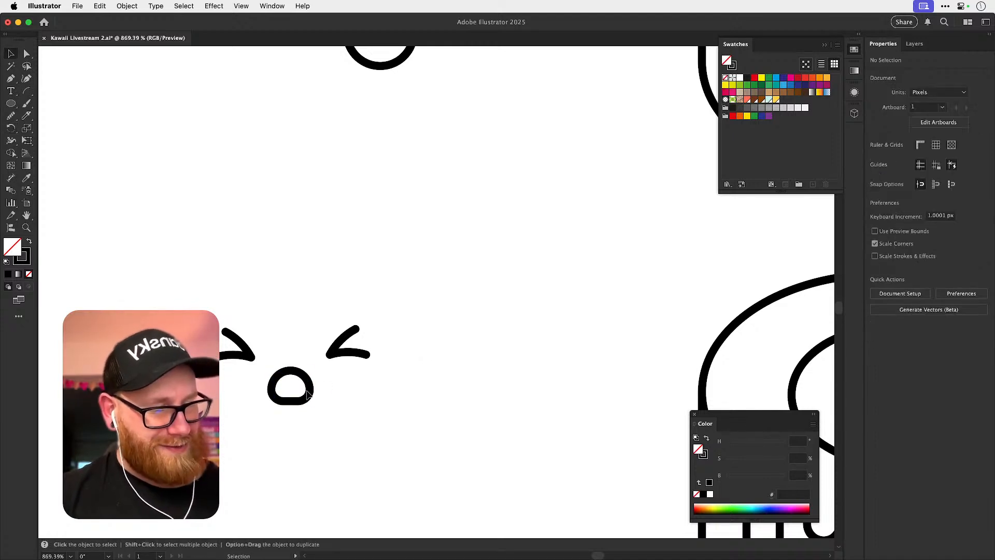
Nudge the mouth up slightly and group it with the squinting eyes into one face.
click(277, 405)
drag(223, 432, 397, 312)
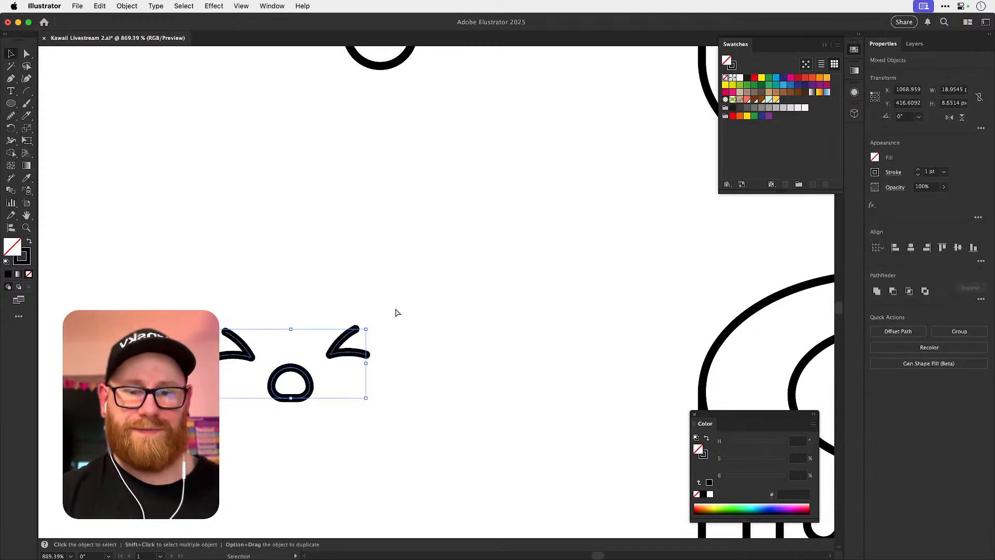
key(super+g)
Move the smiling face out below the coffee cup and paste the squinting face onto the cup body.
key(super+minus)
key(super+minus)
key(super+minus)
drag(503, 405, 168, 428)
drag(336, 355, 285, 340)
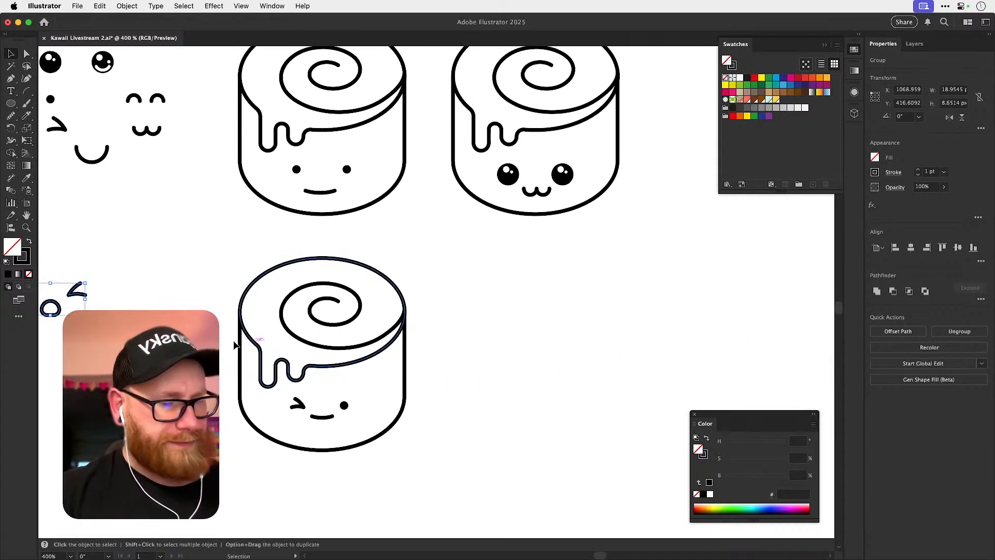
drag(581, 382, 245, 374)
drag(542, 384, 241, 345)
drag(392, 417, 223, 228)
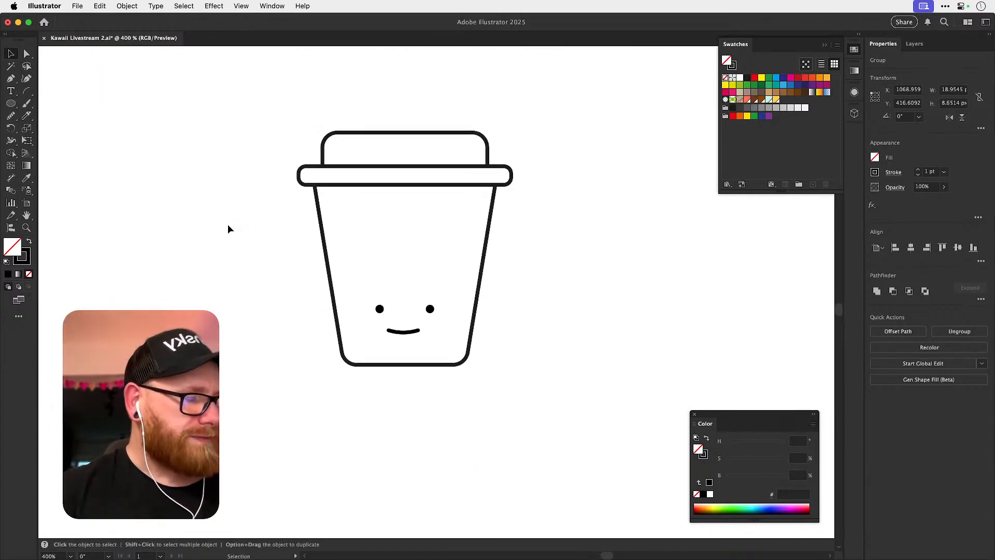
drag(438, 308, 438, 458)
key(super+v)
key(super+s)
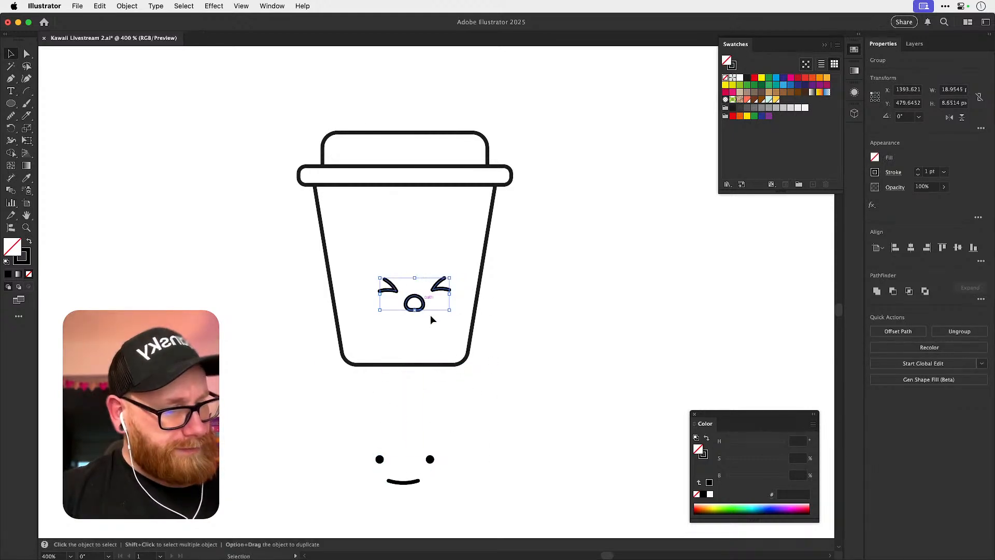
Centre the squinting face horizontally on the cup body and move it down near the body's base.
shift+click(431, 365)
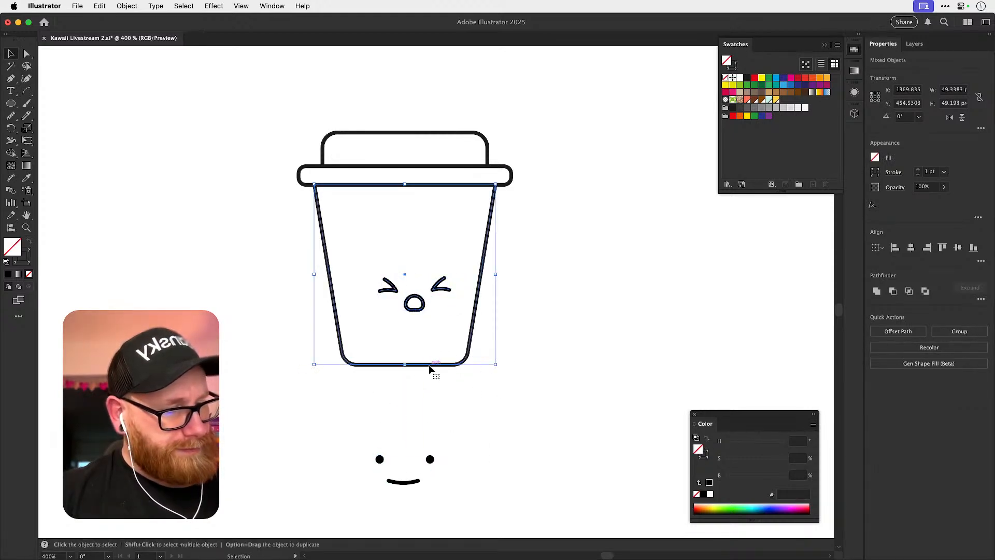
click(910, 248)
click(760, 271)
scroll(427, 308, up, 3)
drag(415, 316, 415, 368)
key(super+shift+a)
Make a teardrop outline from a small square turned onto its corner, rounding all corners except the upper point.
drag(15, 105, 62, 104)
mouse_move(110, 224)
mouse_down()
mouse_move(167, 282)
mouse_move(187, 248)
mouse_move(185, 269)
mouse_move(156, 258)
mouse_move(83, 258)
mouse_up()
key(r)
key(a)
click(189, 245)
Move the teardrop onto the cup body as a sweat drop above the face's right eye.
key(v)
drag(167, 250, 522, 235)
key(super+shift+a)
Duplicate the coffee cup with its squinting face and sweat drop beside the original.
key(super+minus)
key(super+minus)
key(super+minus)
key(super+minus)
key(super+minus)
key(space)
drag(583, 291, 531, 349)
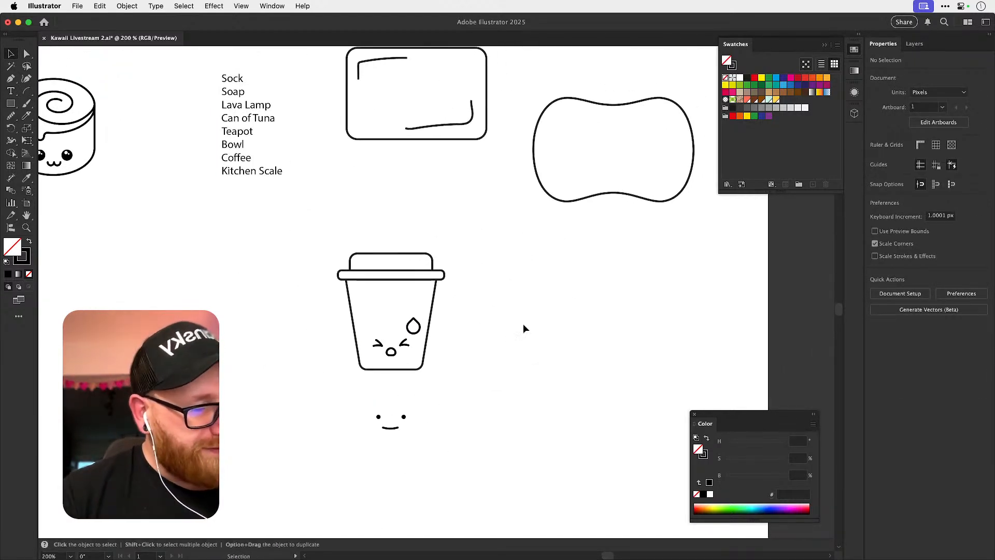
scroll(396, 284, up, 2)
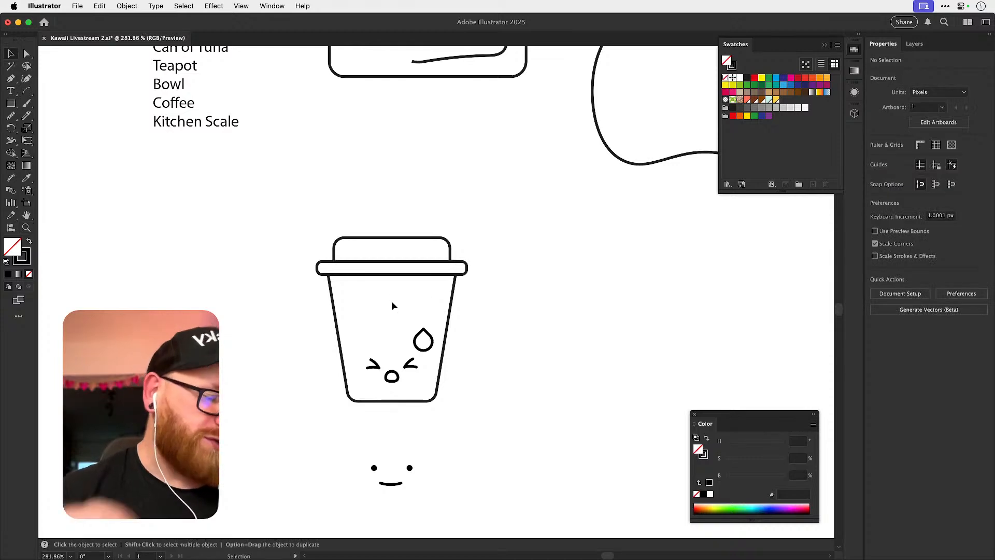
drag(486, 424, 487, 426)
key(space)
drag(471, 345, 558, 309)
Shorten the duplicate cup by lowering its lid, rim and the upper ends of the body sides.
key(a)
drag(393, 198, 532, 305)
click(611, 282)
drag(450, 338, 501, 337)
key(v)
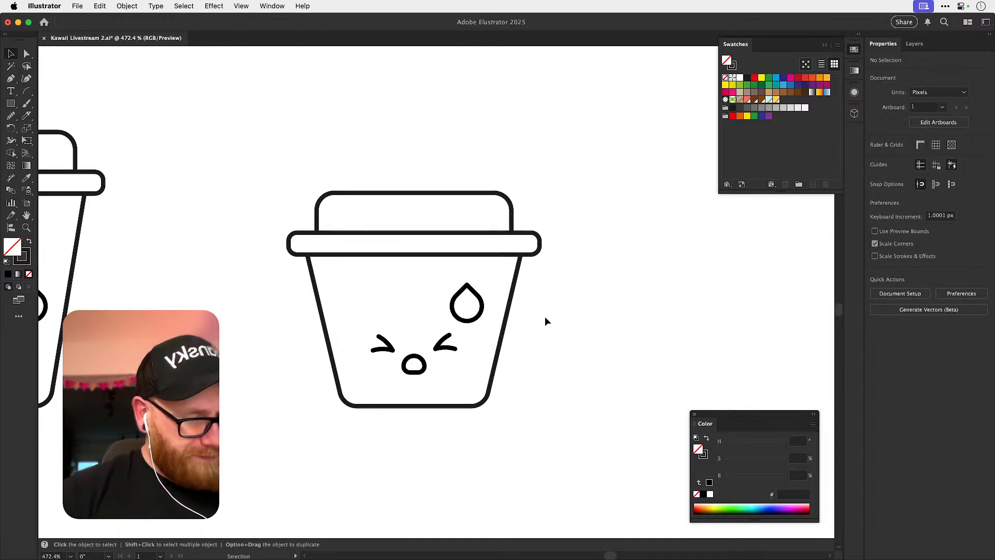
Narrow the shorter cup by shifting the side anchor points of its lid, rim and body inward on both sides.
key(a)
drag(247, 167, 364, 434)
key(Right)
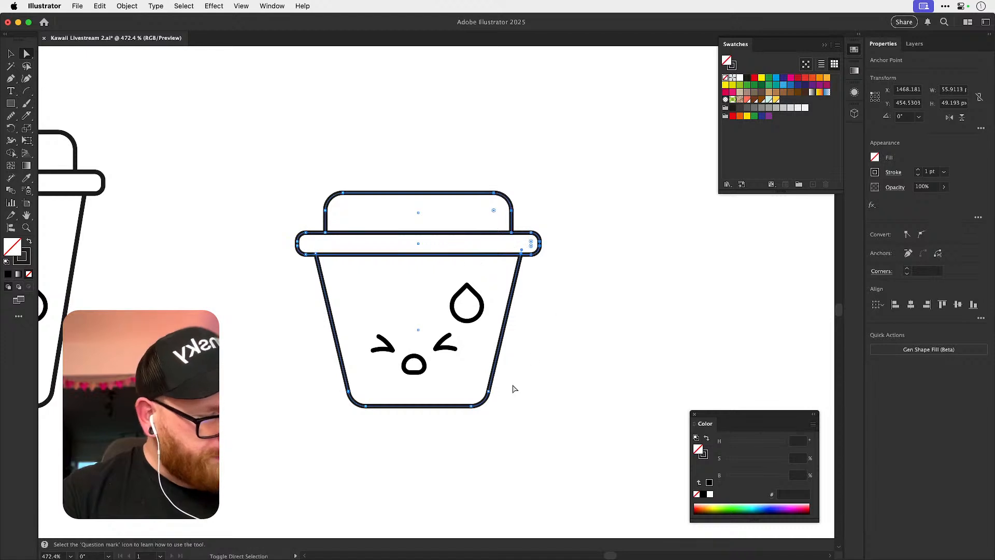
key(Left)
key(Left)
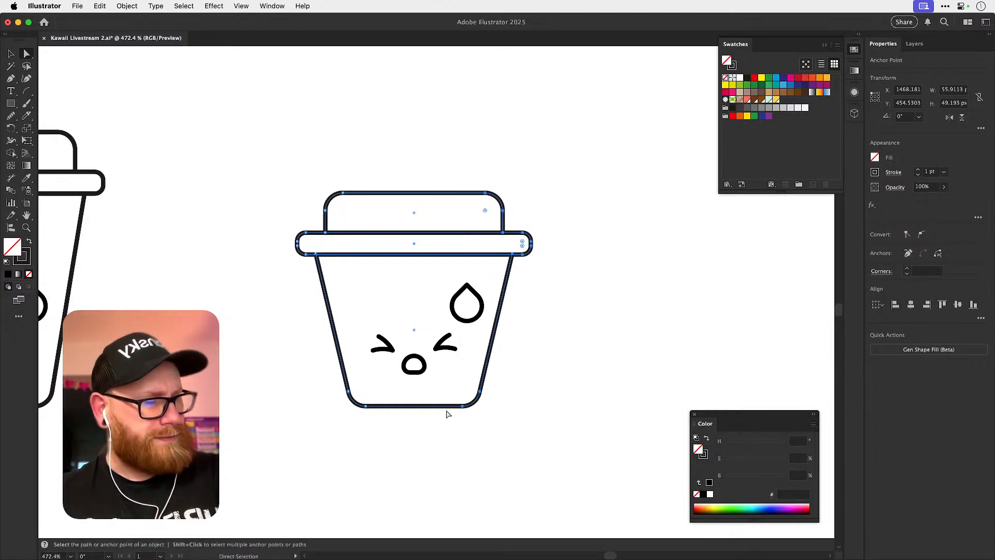
Move the sweat drop over the shorter cup's right edge and give it a white fill that hides the outline behind it.
key(v)
key(super+shift+a)
drag(477, 317, 506, 321)
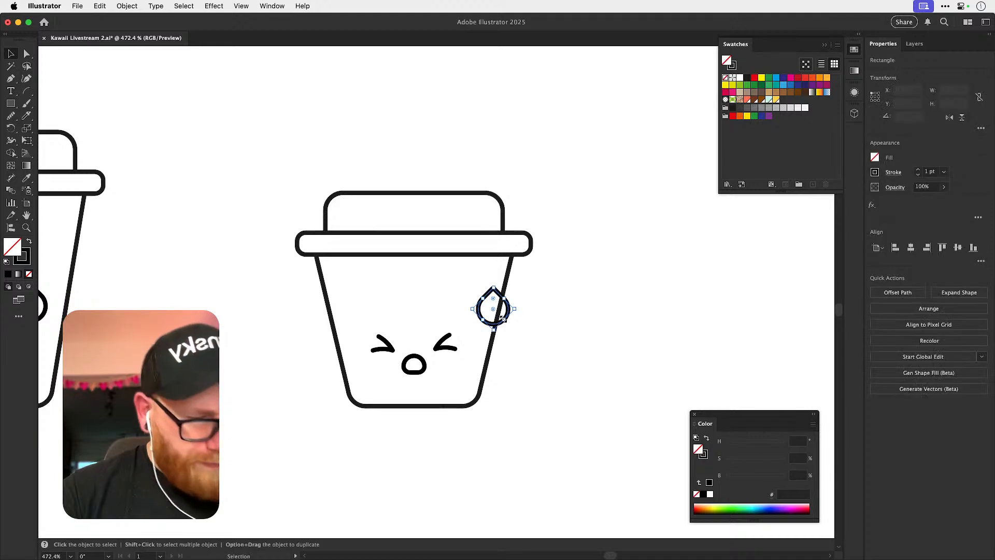
key(d)
click(197, 167)
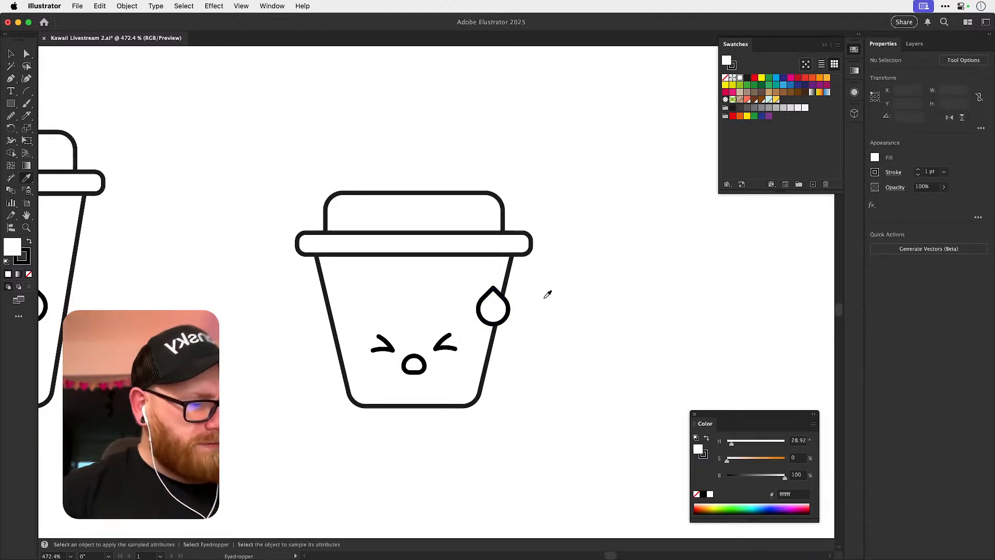
Scale down the cup outline around the face, reposition the sweat drop on its right edge, and save the document.
drag(506, 314, 478, 307)
drag(268, 182, 364, 292)
drag(533, 192, 482, 225)
drag(483, 319, 491, 334)
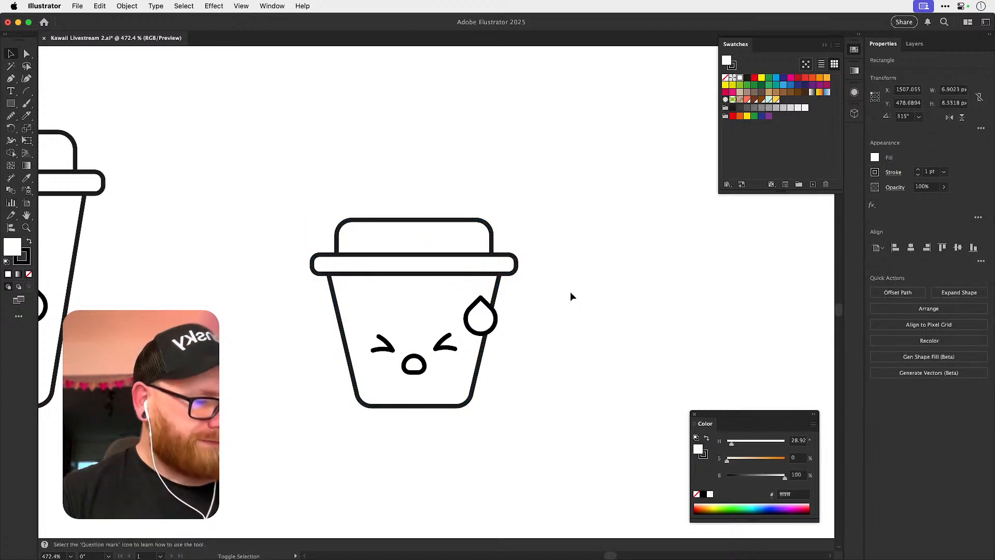
click(576, 296)
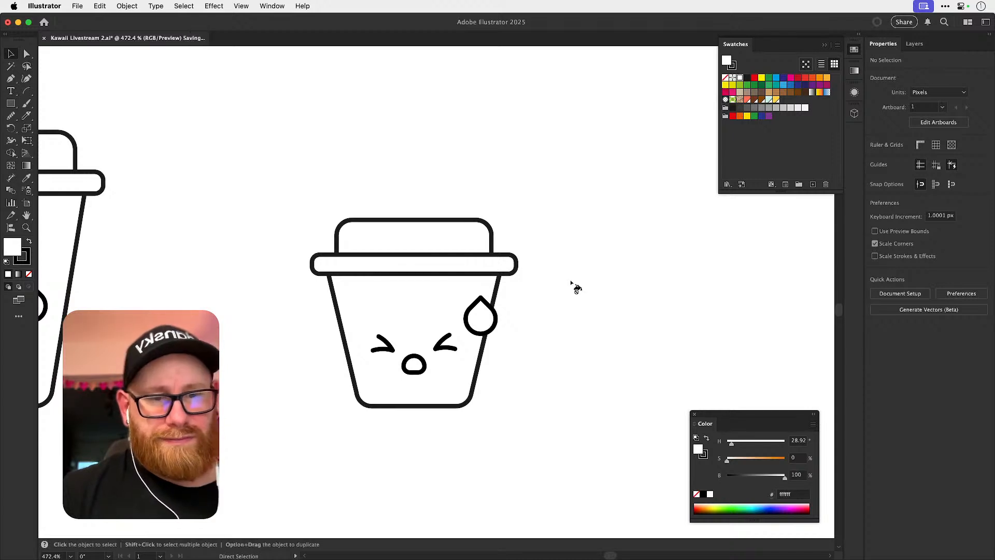
key(super+s)
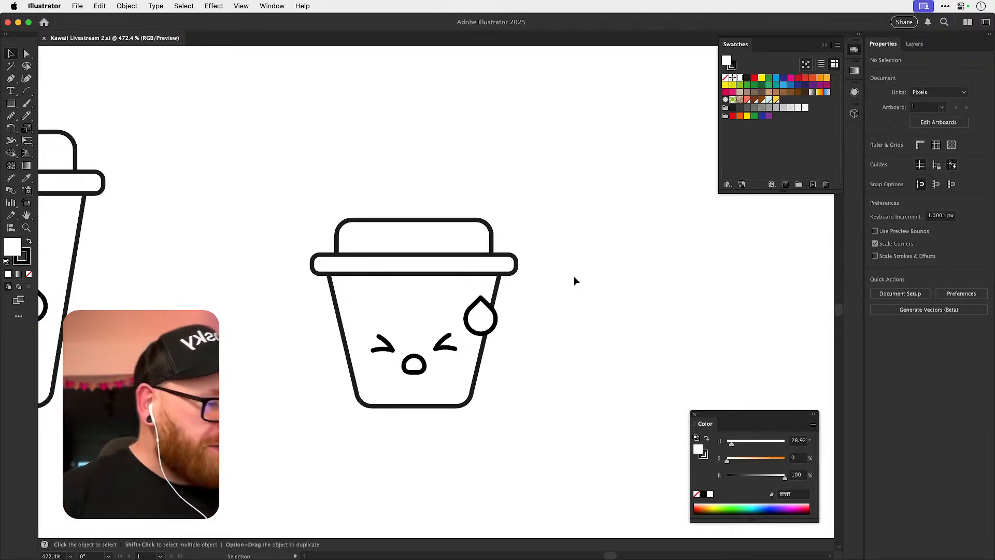
Duplicate the finished short cup with its face and sweat drop to the right of the original.
drag(283, 233, 566, 455)
drag(479, 389, 229, 431)
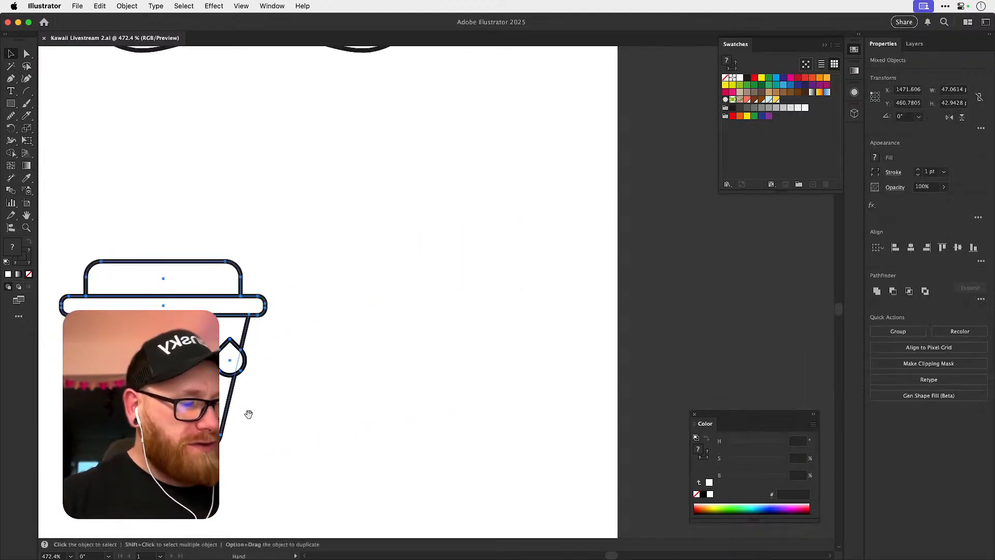
drag(244, 355, 480, 355)
key(super+shift+a)
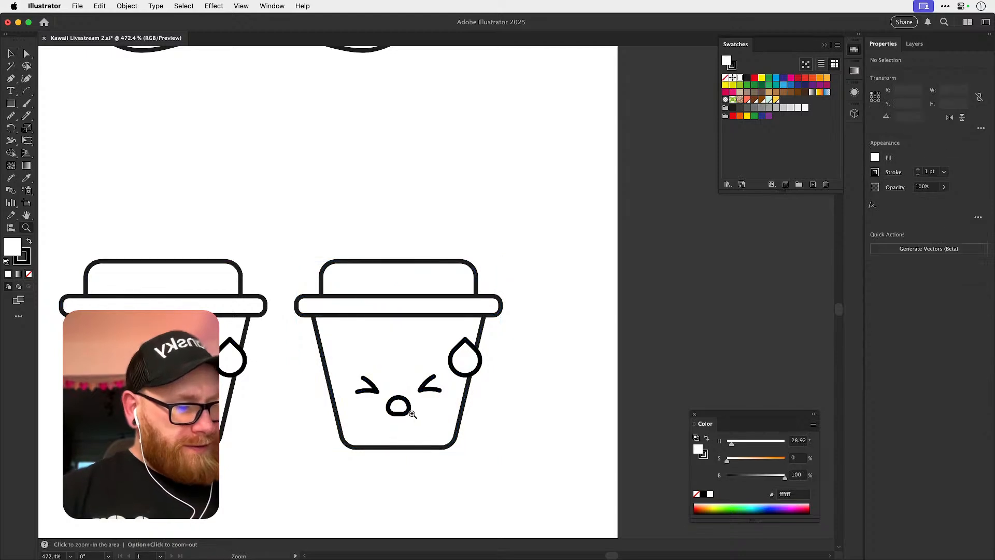
Enlarge the mouth of the duplicated cup to about 8.2 px wide.
drag(397, 416, 438, 418)
drag(318, 344, 439, 423)
key(super+shift+a)
key(super+z)
mouse_move(438, 423)
mouse_down()
mouse_move(490, 457)
mouse_move(437, 424)
mouse_up()
Draw a small upright rectangle about 4.6 by 6.7 px beside the cup as the tongue shape.
click(12, 104)
drag(215, 389, 219, 392)
key(a)
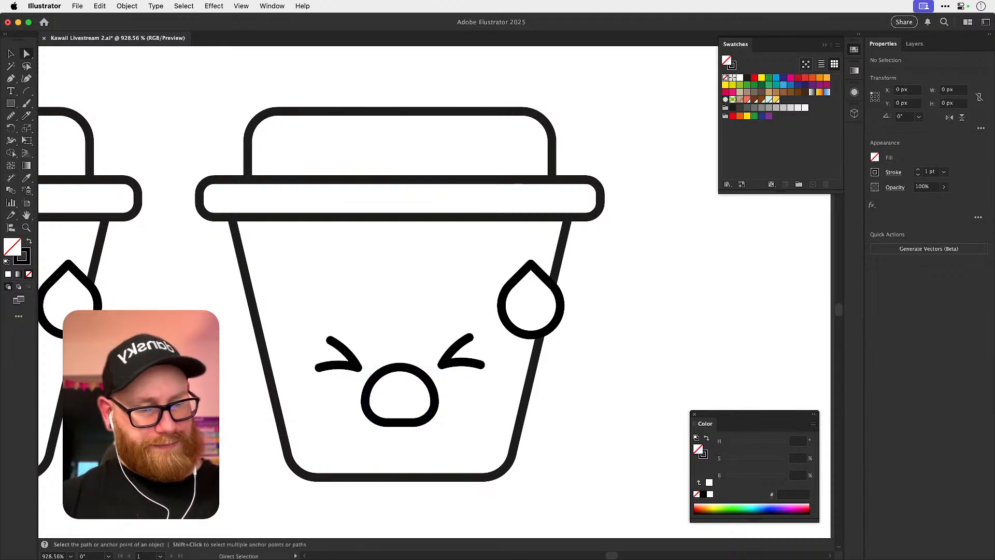
key(Delete)
key(v)
drag(205, 430, 414, 449)
key(super+z)
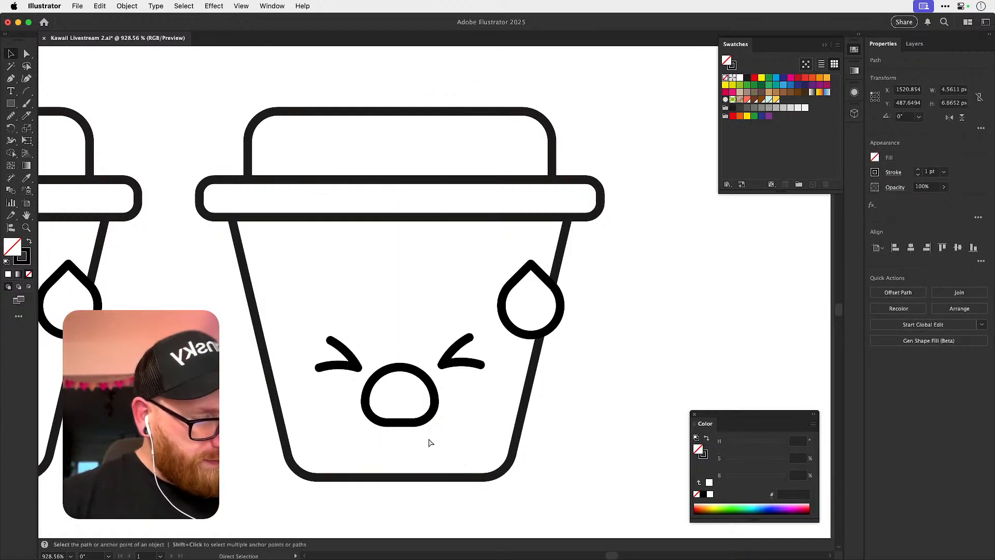
Place the tongue rectangle over the mouth's lower edge and fully round its corners into a pill shape.
click(311, 449)
drag(289, 416, 413, 452)
key(a)
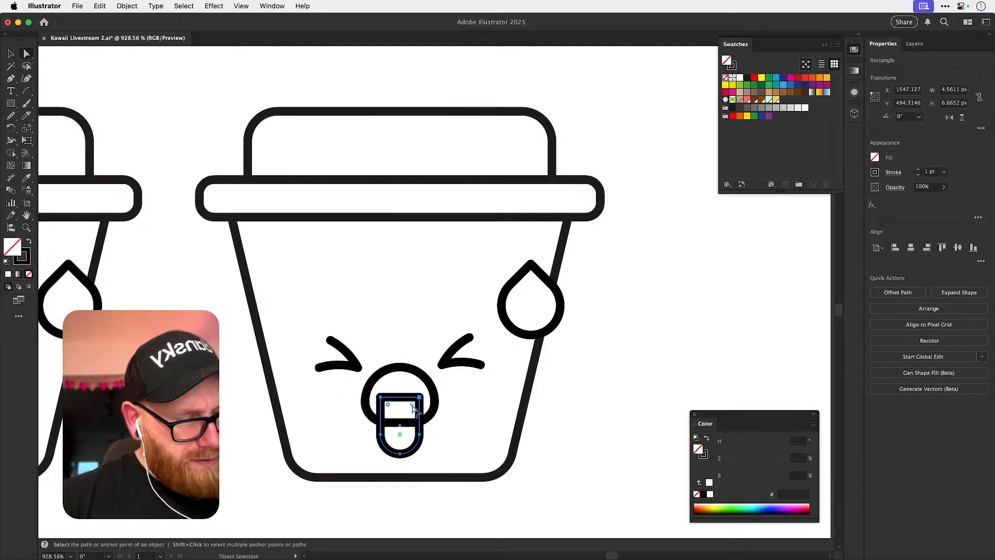
drag(413, 410, 371, 423)
key(d)
key(super+shift+a)
key(v)
key(super+z)
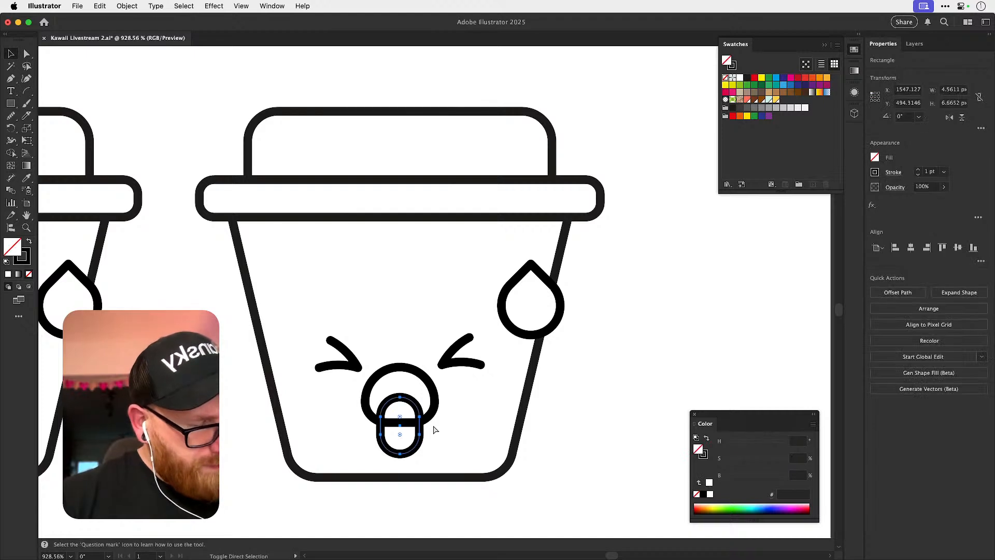
Sample a white fill onto the tongue pill and move it slightly higher inside the mouth.
key(d)
key(super+shift+a)
key(v)
drag(415, 437, 415, 426)
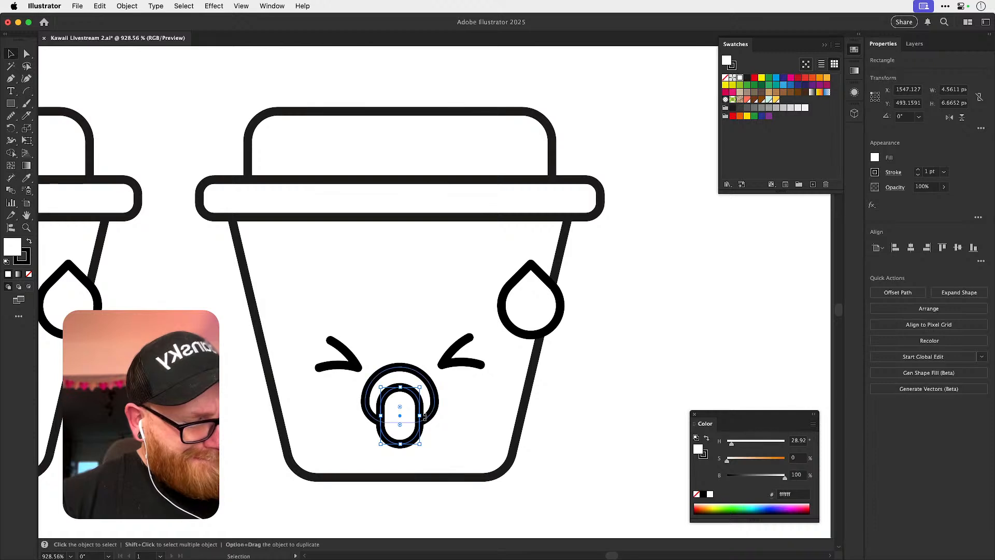
Cut away the part of the tongue that sticks out below the mouth with the Shape Builder.
drag(371, 433, 397, 407)
key(shift+m)
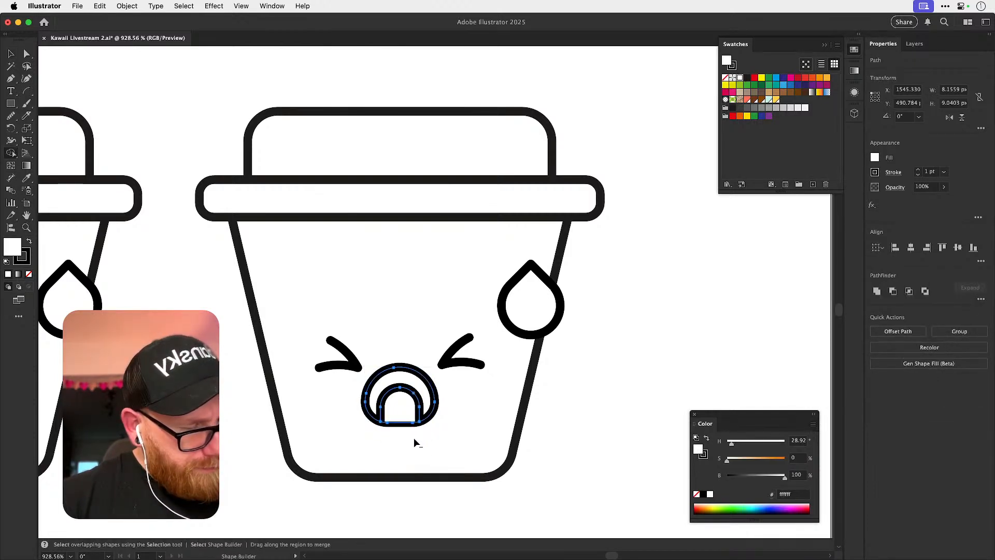
alt+click(414, 437)
Remove the fill from the trimmed tongue so only its outline is drawn.
key(v)
click(421, 414)
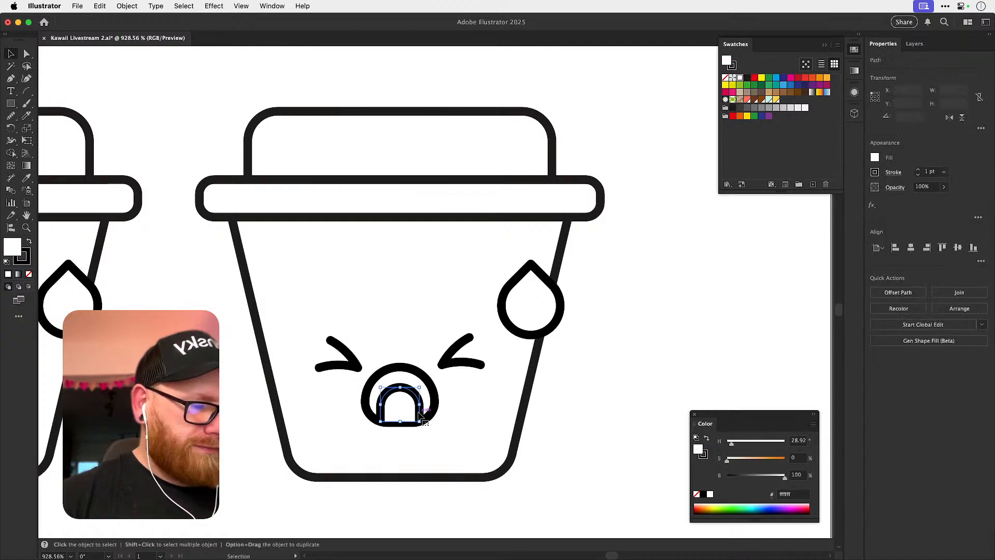
click(28, 274)
key(super+shift+a)
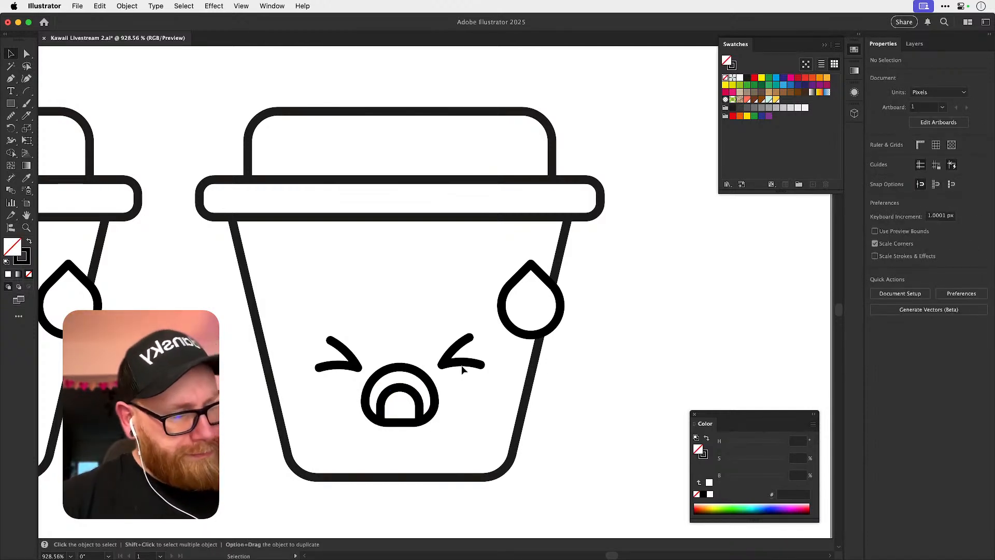
click(396, 421)
key(r)
drag(385, 363, 414, 422)
key(super+z)
super+click(583, 353)
key(v)
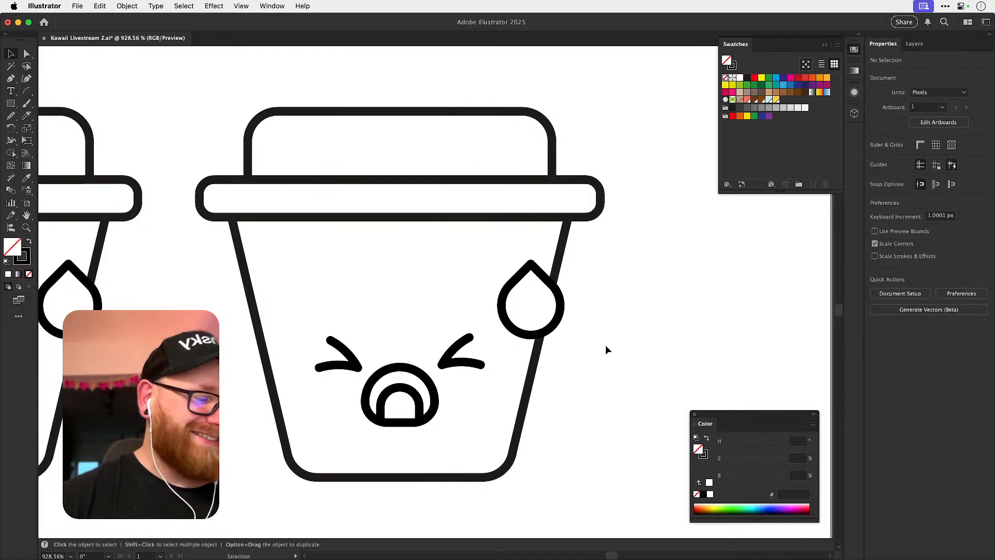
Duplicate the small-mouthed short cup with its face and sweat drop straight below the original.
key(super+minus)
key(super+minus)
key(super+minus)
drag(320, 402, 406, 462)
key(z)
drag(306, 289, 345, 292)
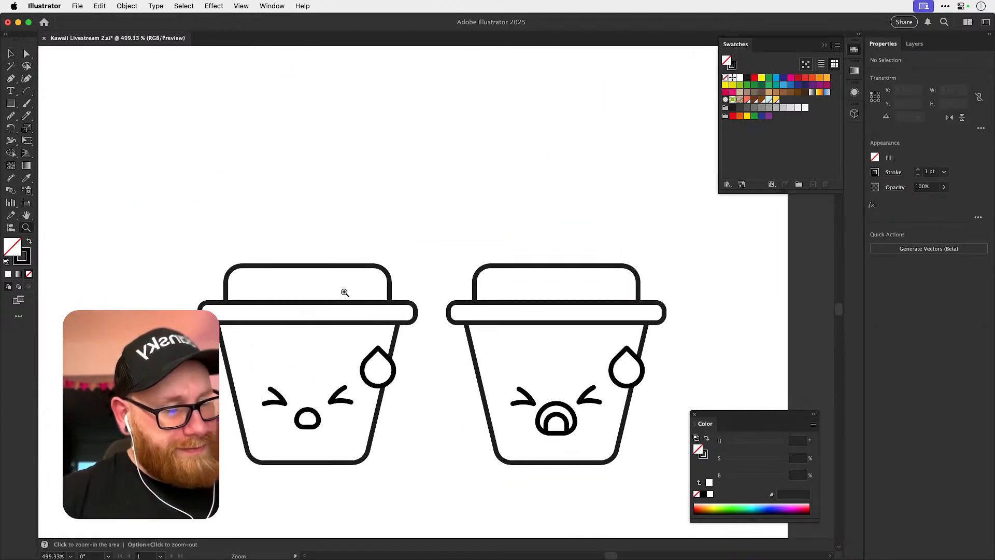
key(v)
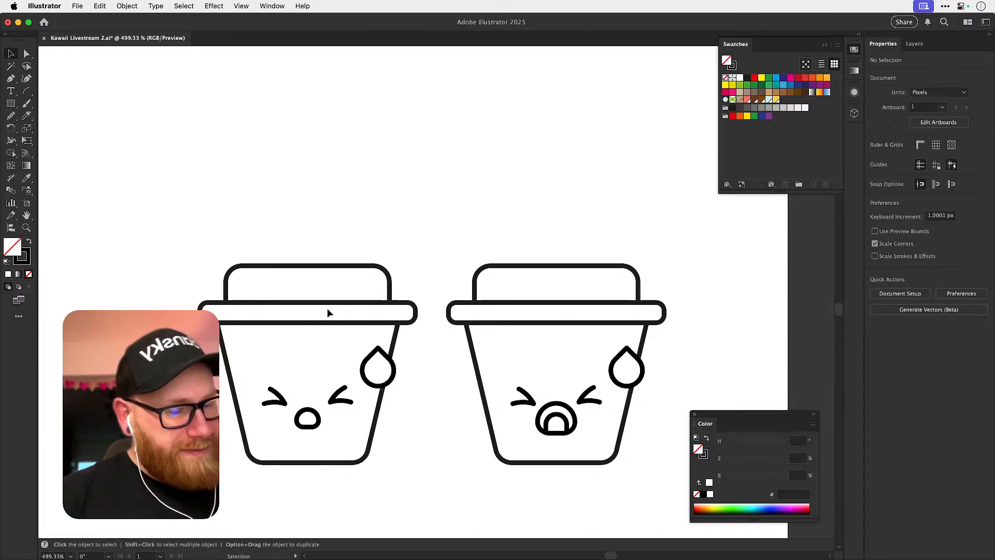
drag(327, 323, 343, 328)
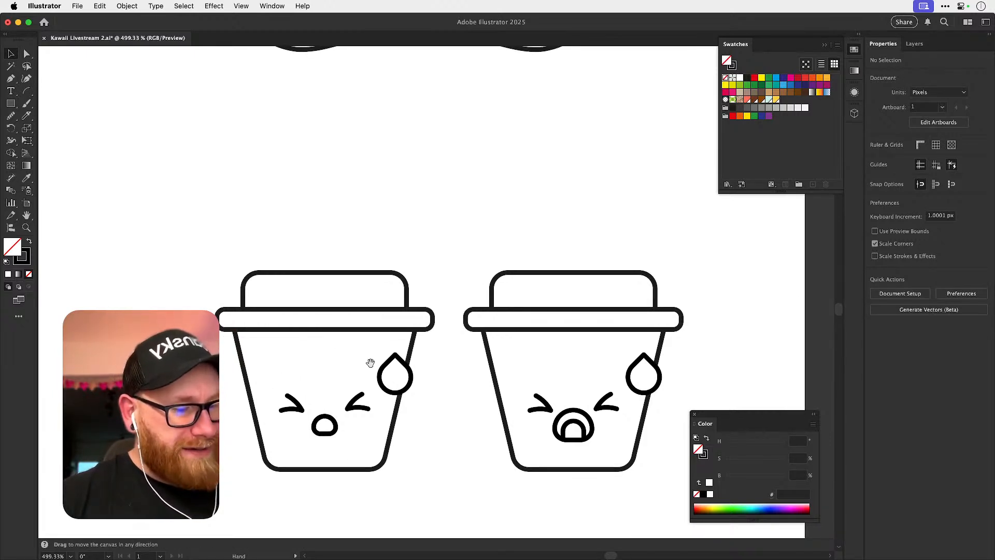
drag(204, 254, 409, 497)
drag(348, 421, 427, 141)
drag(402, 189, 382, 504)
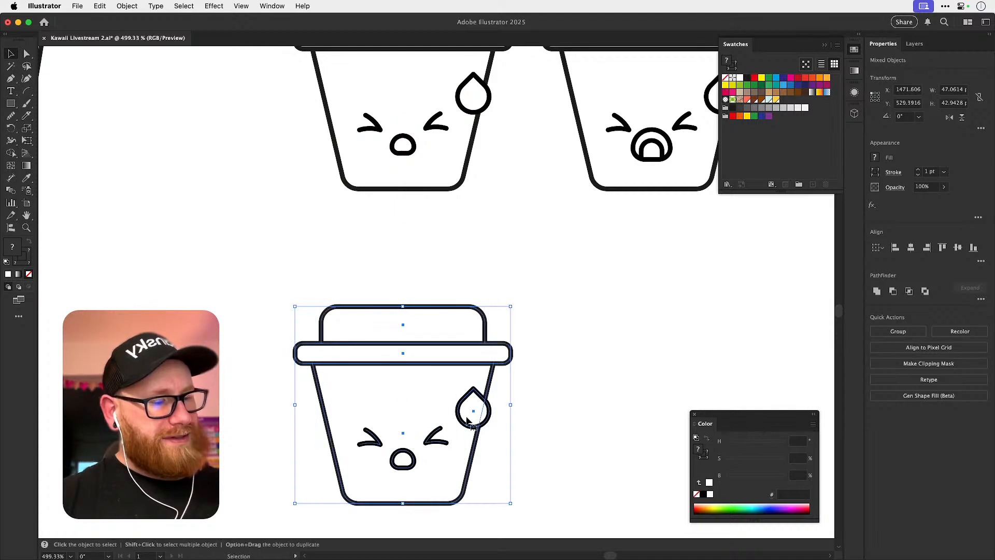
Move the lid outline of the new lower cup straight up, clear of the rim.
scroll(468, 421, down, 5)
drag(326, 178, 316, 281)
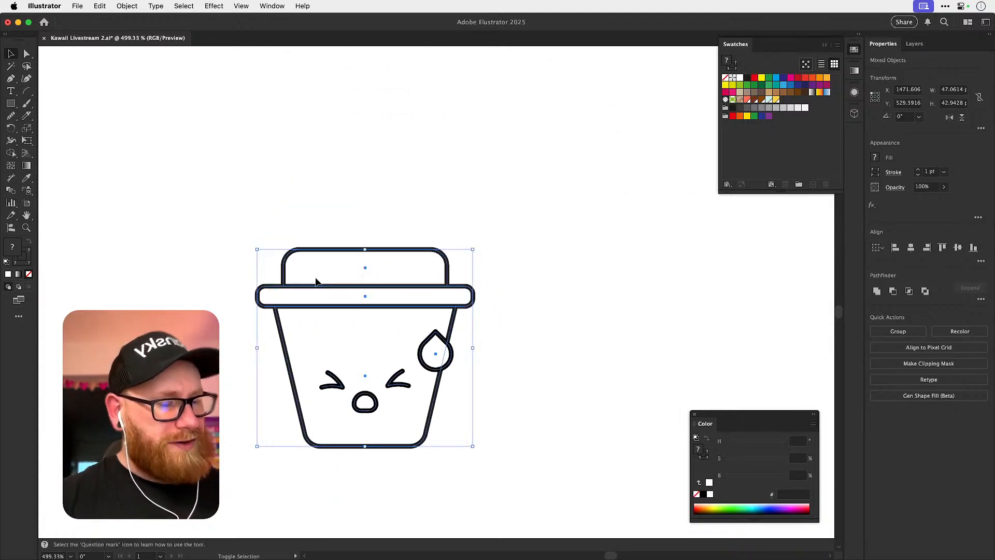
key(super+shift+a)
key(a)
click(297, 263)
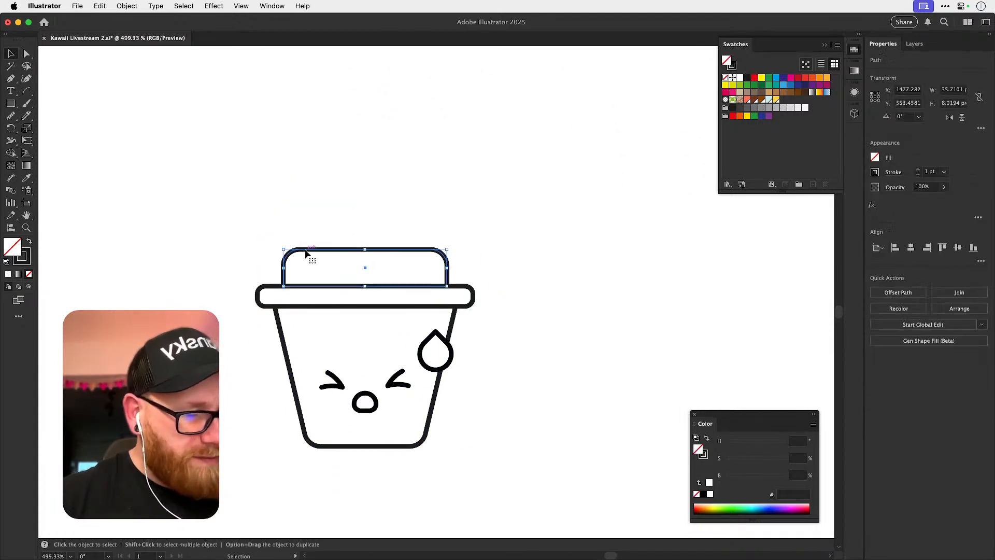
key(v)
drag(342, 254, 332, 151)
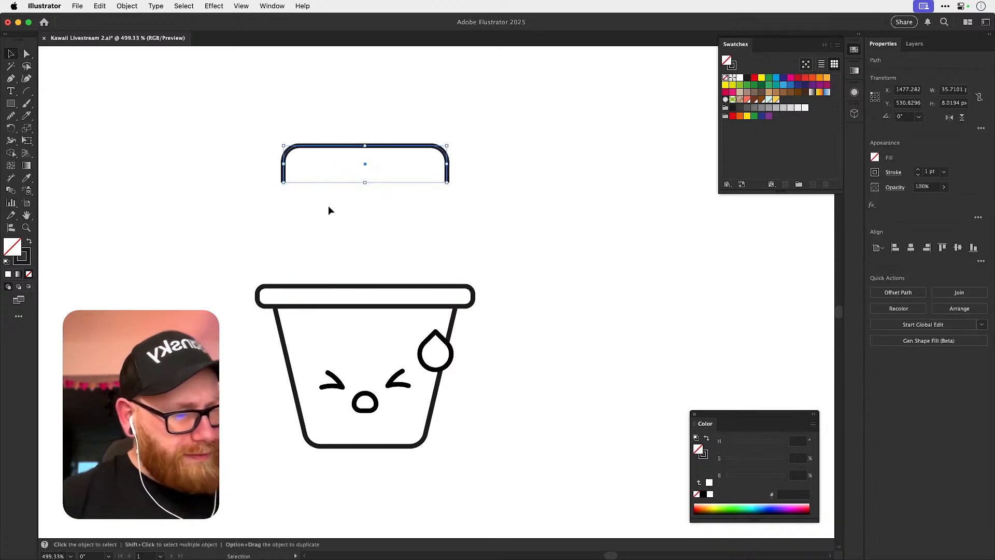
Extend both sides of the cup body upward past the rim along their existing slant.
key(a)
click(287, 353)
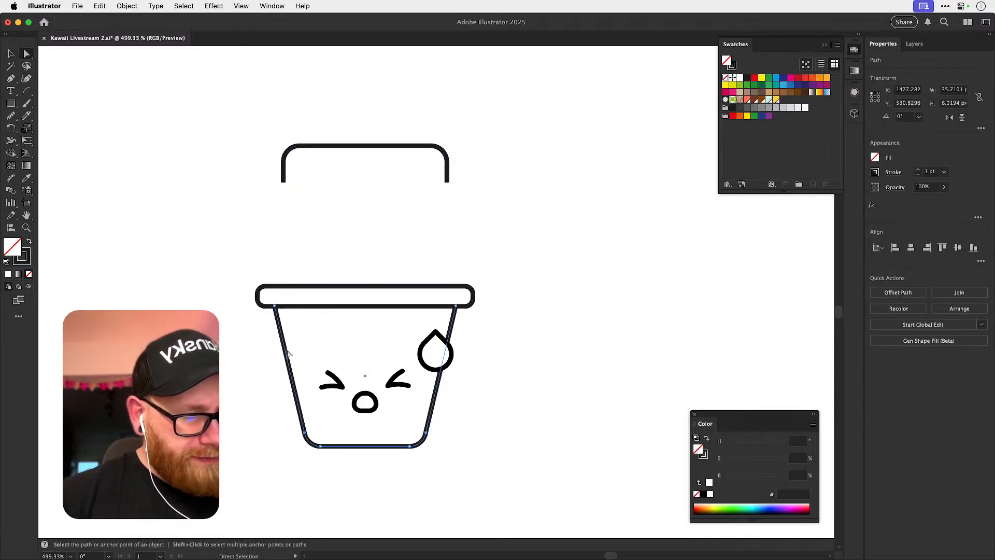
drag(278, 307, 258, 232)
drag(456, 306, 473, 234)
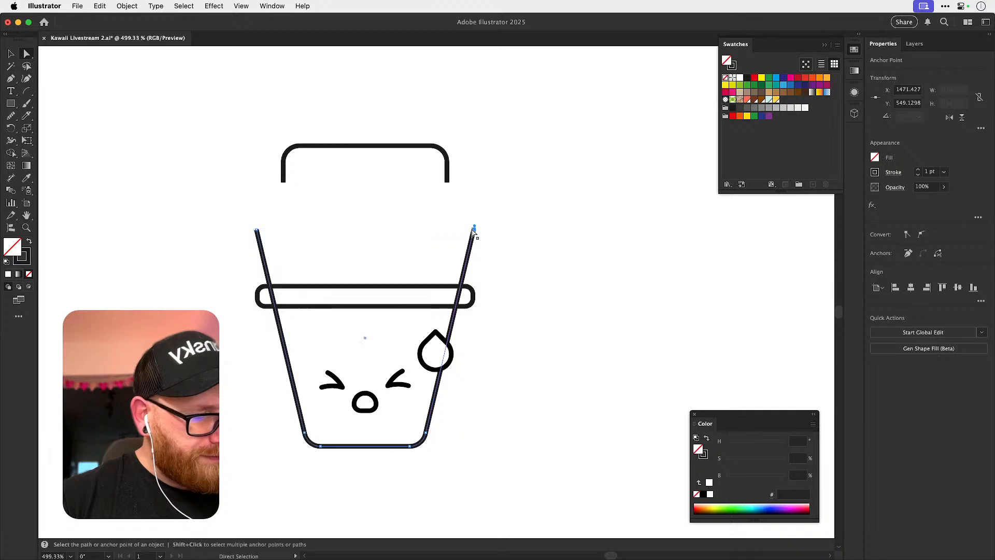
Lower the rounded rim bar slightly so it crosses the extended cup body above the sweat drop.
key(v)
click(481, 259)
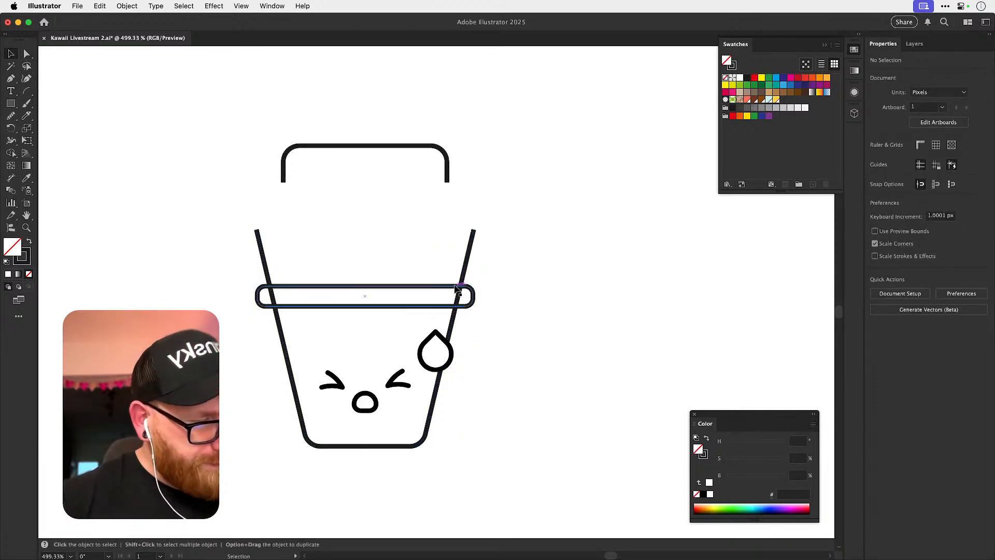
drag(454, 283, 454, 278)
key(super+shift+a)
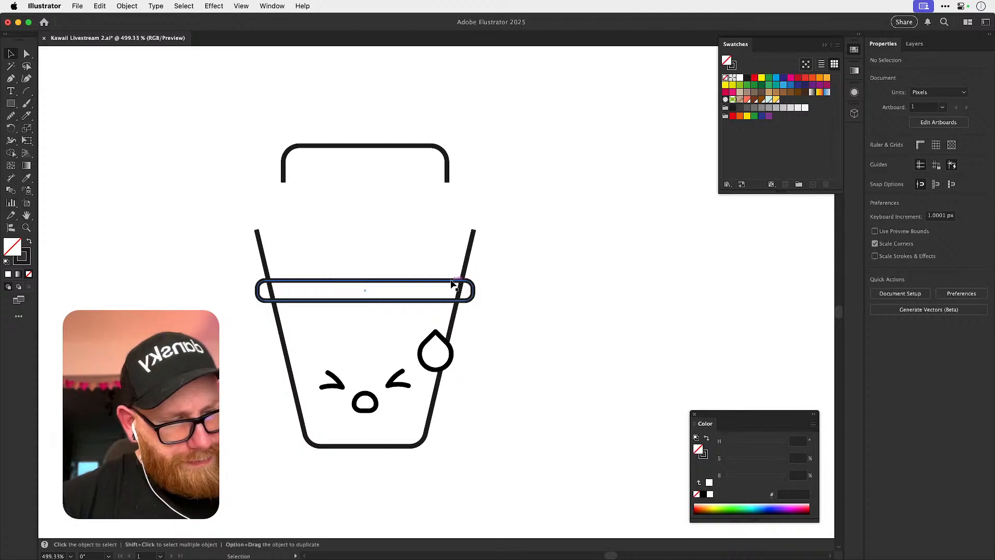
mouse_move(449, 284)
mouse_down()
mouse_move(448, 313)
mouse_move(445, 297)
mouse_up()
key(super+shift+a)
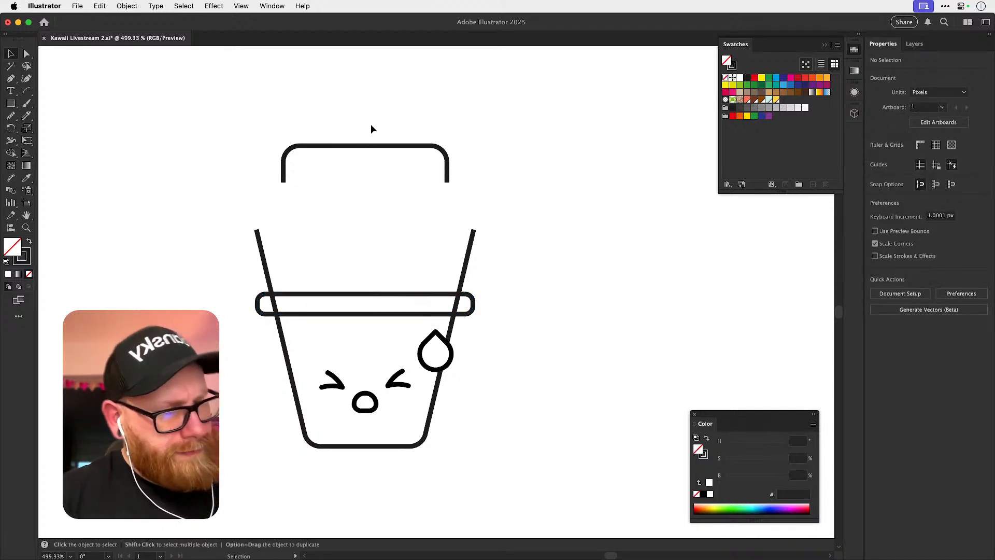
Draw a straight horizontal line across both cup sides with the Pen tool and raise it closer to their upper ends.
click(365, 148)
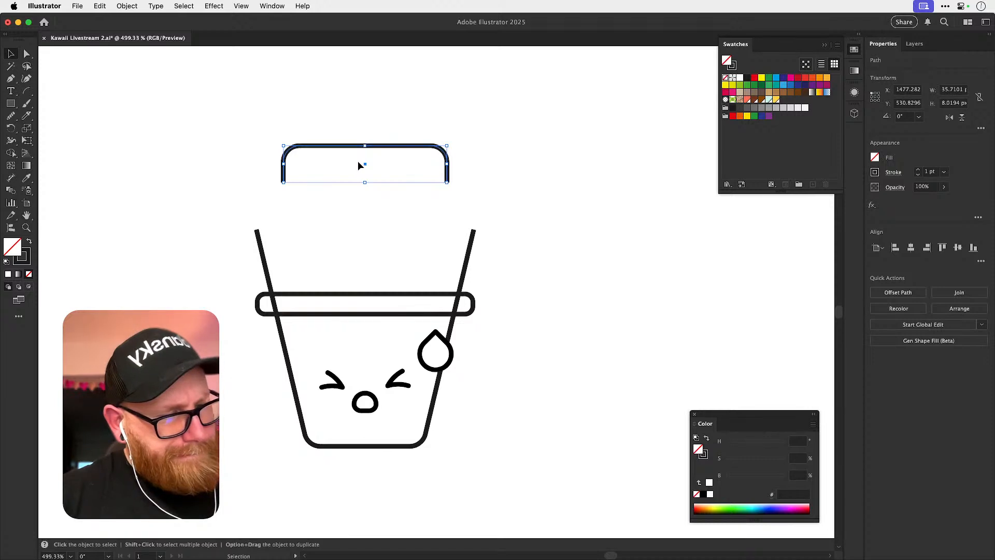
key(p)
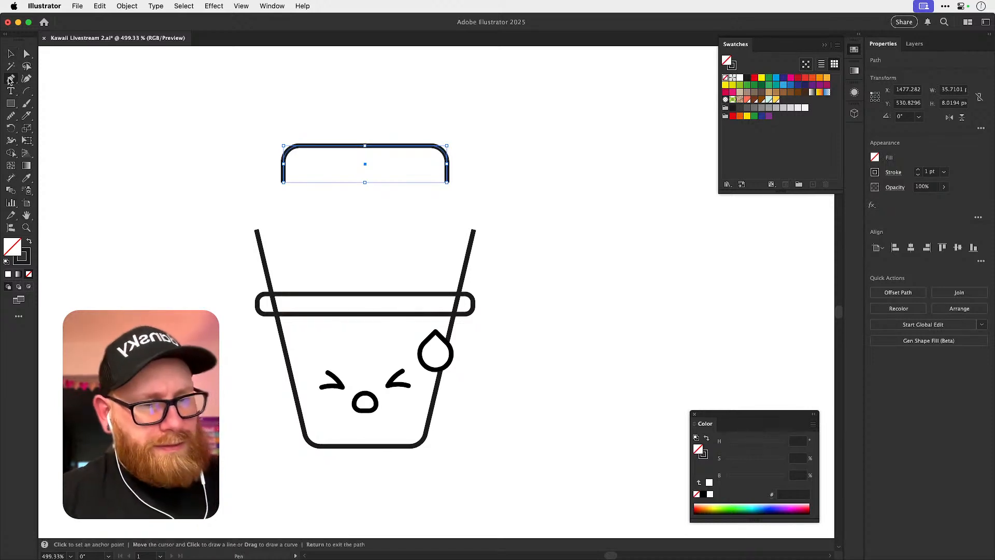
click(243, 272)
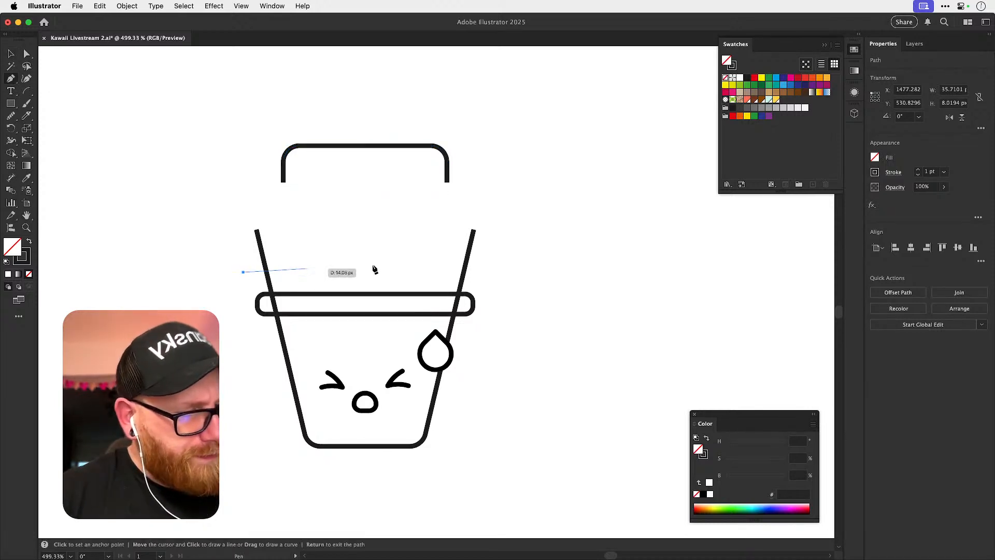
shift+click(495, 276)
super+click(513, 249)
key(v)
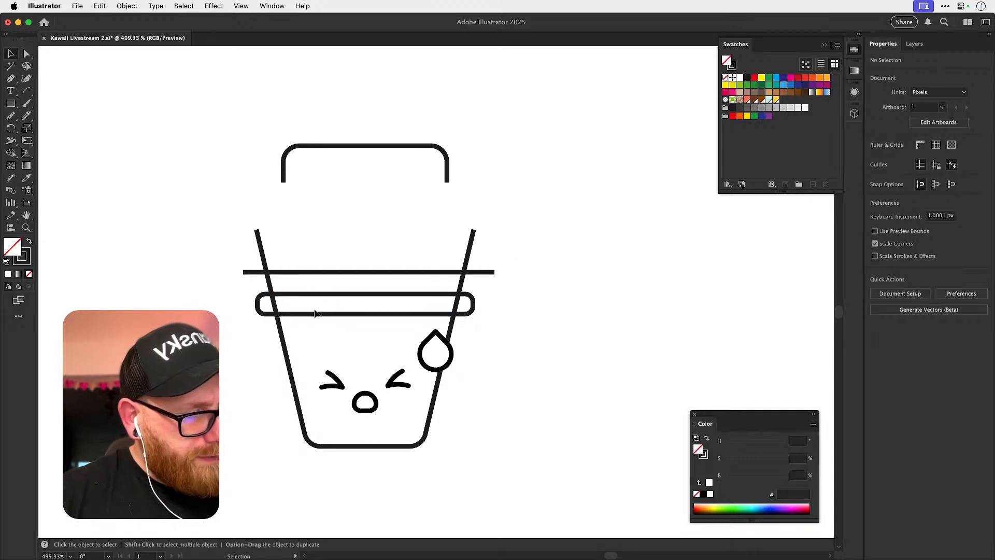
drag(348, 273, 345, 257)
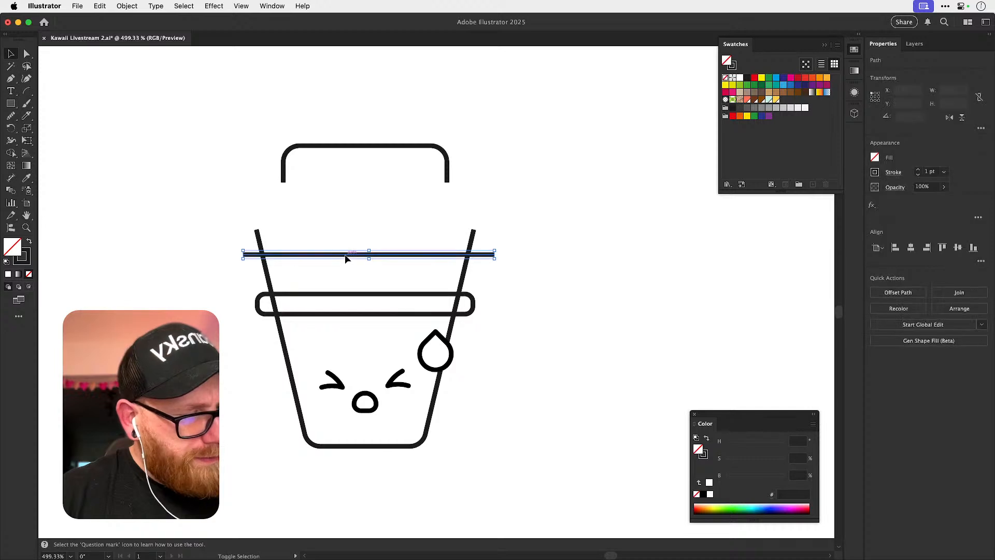
Trim the ends of the horizontal line and the cup sides that stick out past their crossings with the Shape Builder tool.
drag(534, 250, 522, 251)
key(shift+m)
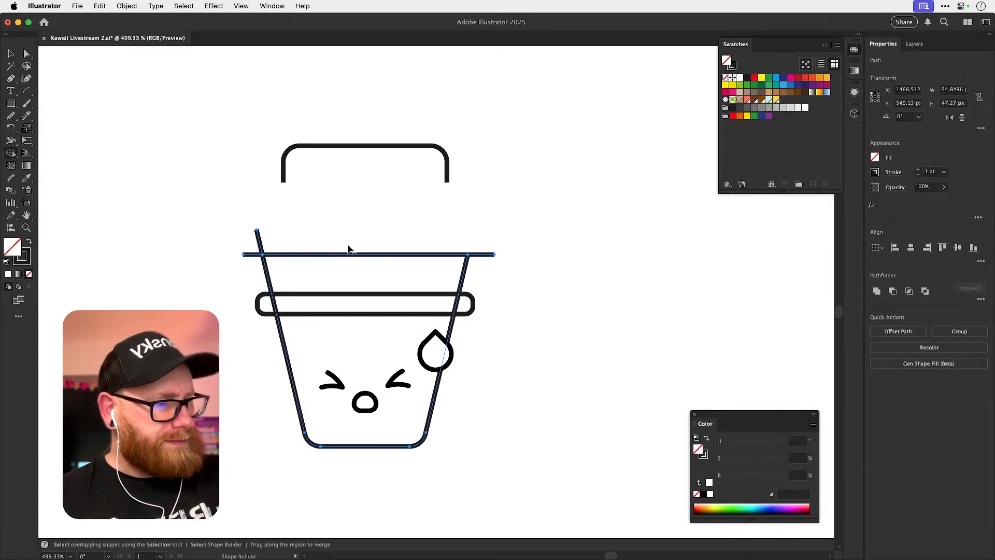
alt+click(261, 255)
key(v)
click(443, 230)
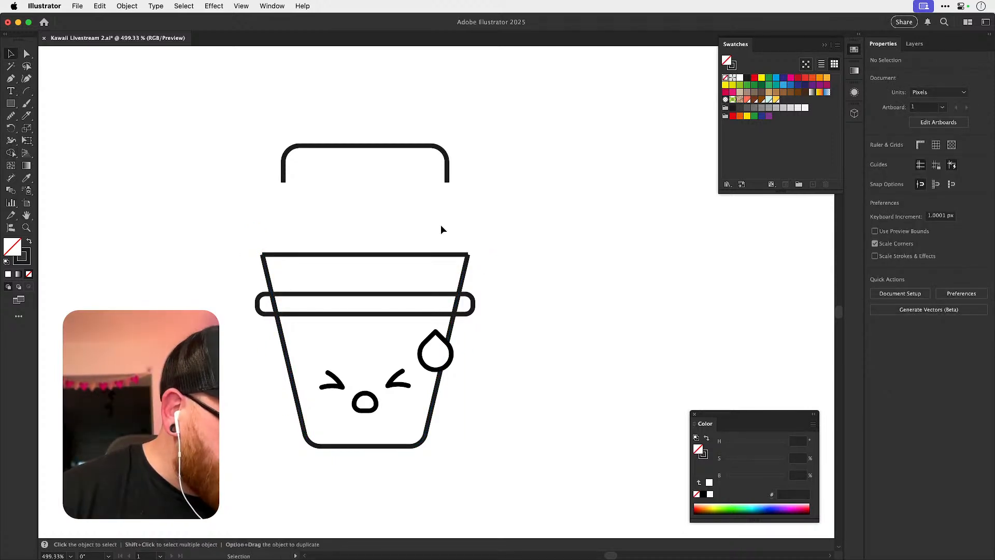
Pull the straight top line off the cup body and undo the move.
drag(342, 255, 373, 218)
key(super+z)
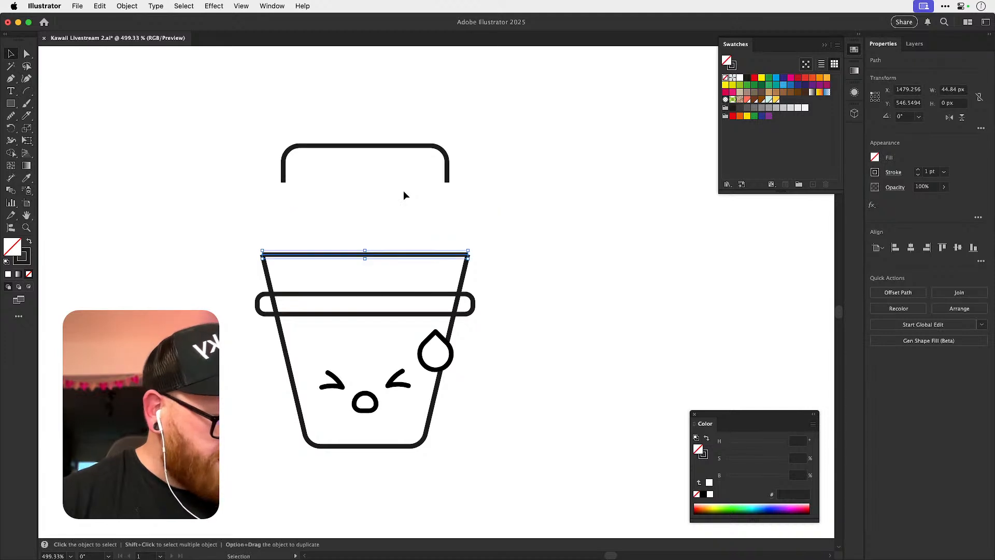
click(388, 216)
drag(189, 263, 415, 277)
key(super+shift+a)
Fill the rounded rim bar with white sampled from the canvas so it covers the cup lines behind it.
click(262, 314)
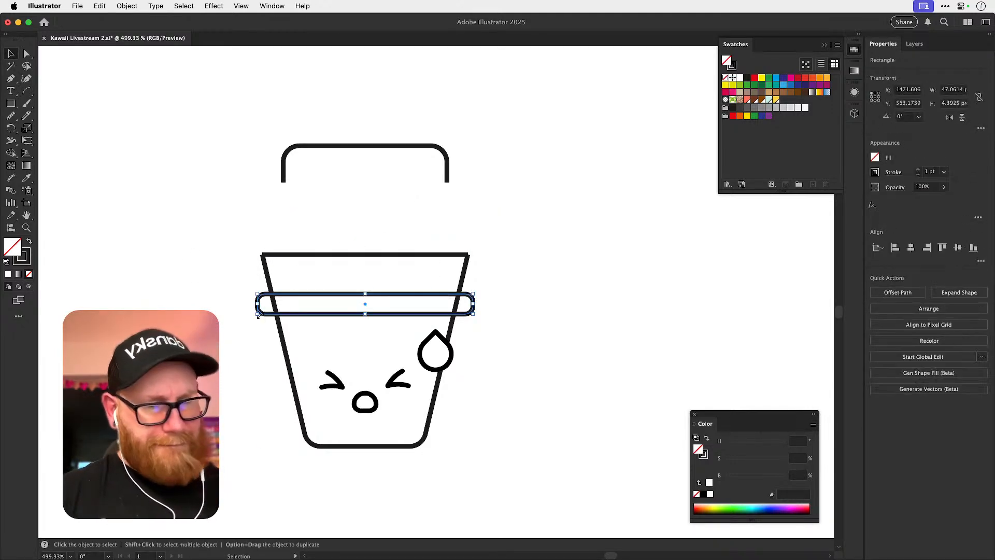
key(i)
click(322, 340)
key(v)
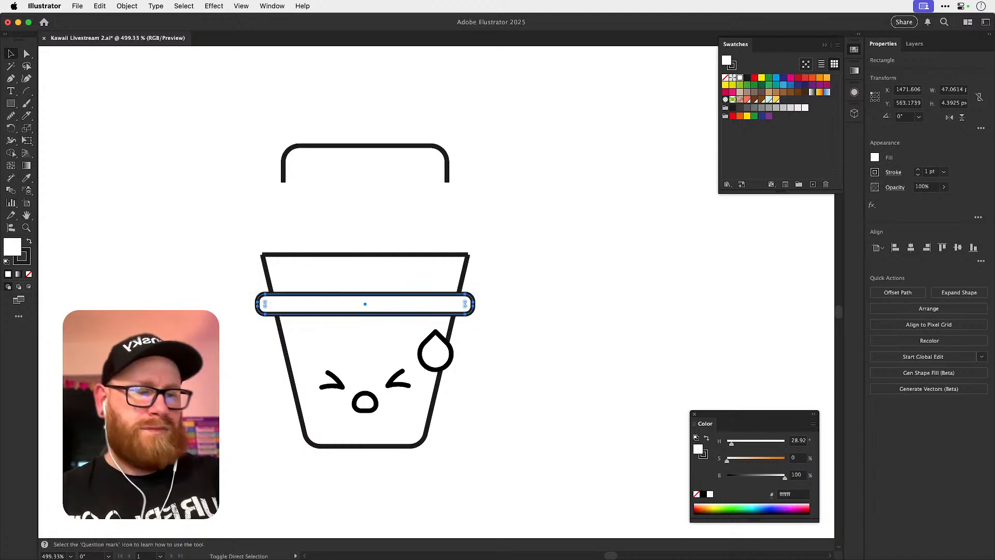
key(super+shift+a)
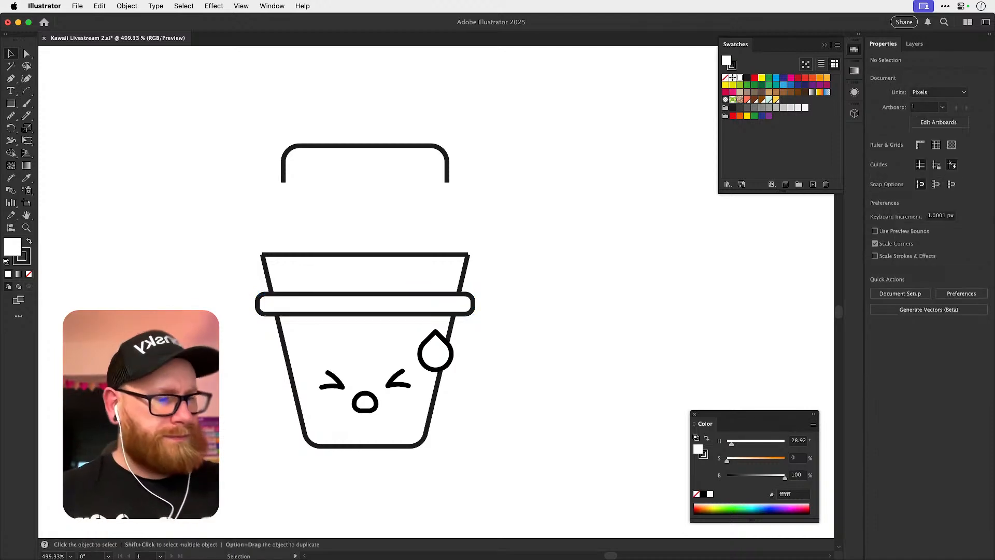
Join the top line to the cup sides and round both upper corners generously to form a domed lid.
key(a)
click(263, 254)
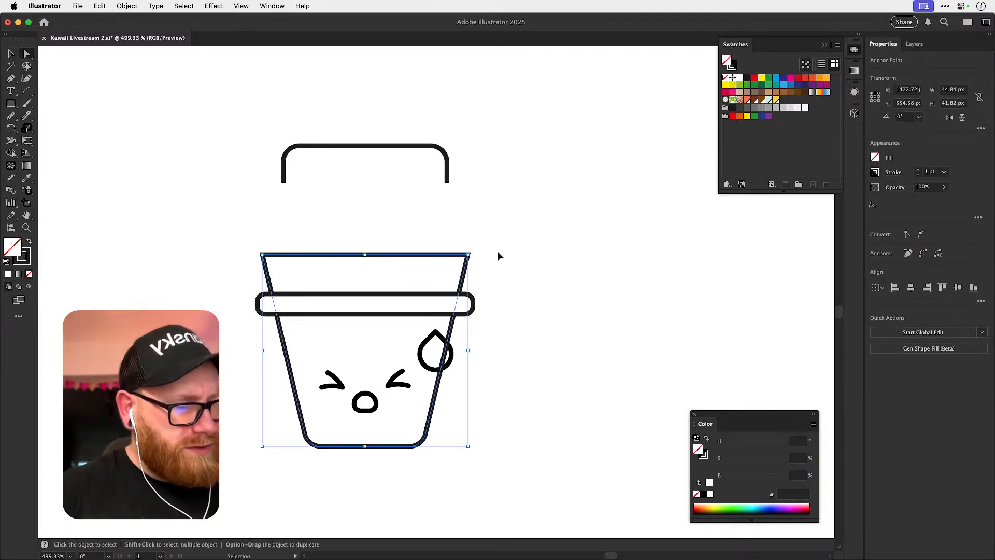
click(336, 255)
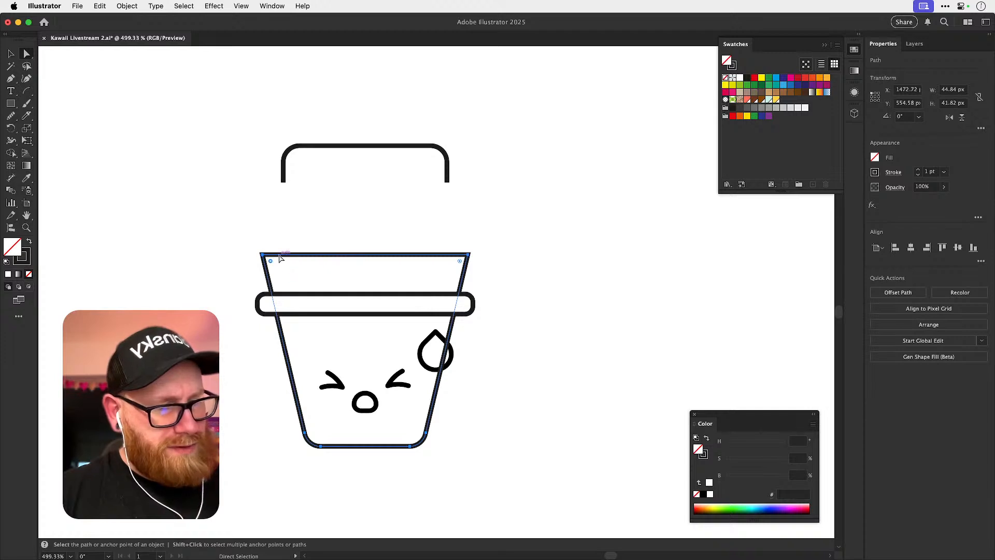
drag(463, 265, 432, 293)
click(562, 238)
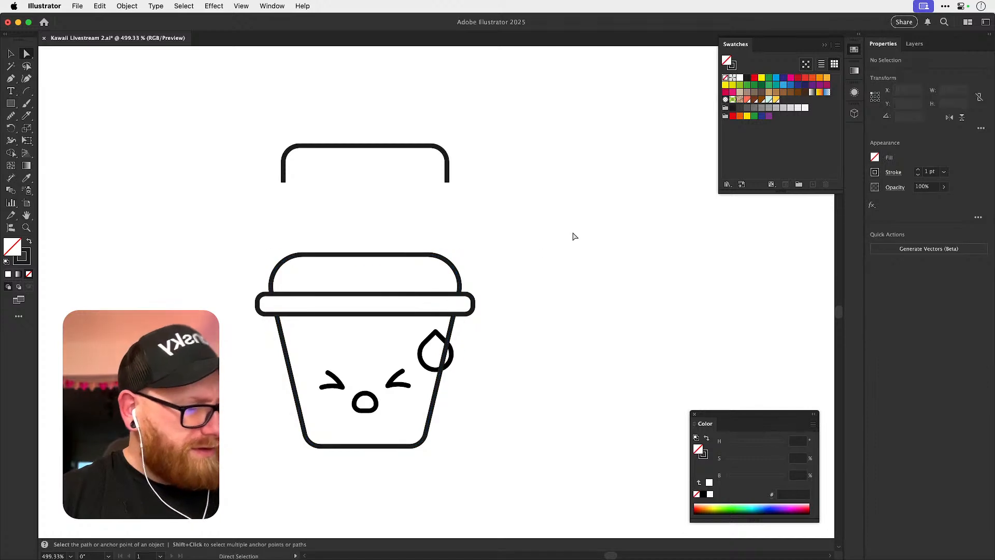
Duplicate the domed-lid cup with its rim, face and sweat drop into the empty area below the simple smiling face.
drag(570, 295, 542, 307)
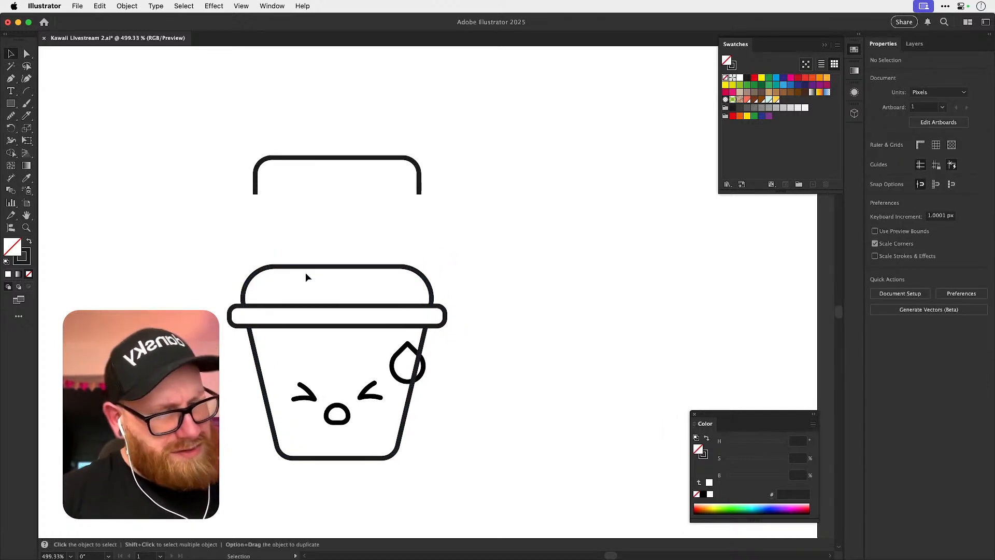
scroll(272, 396, up, 10)
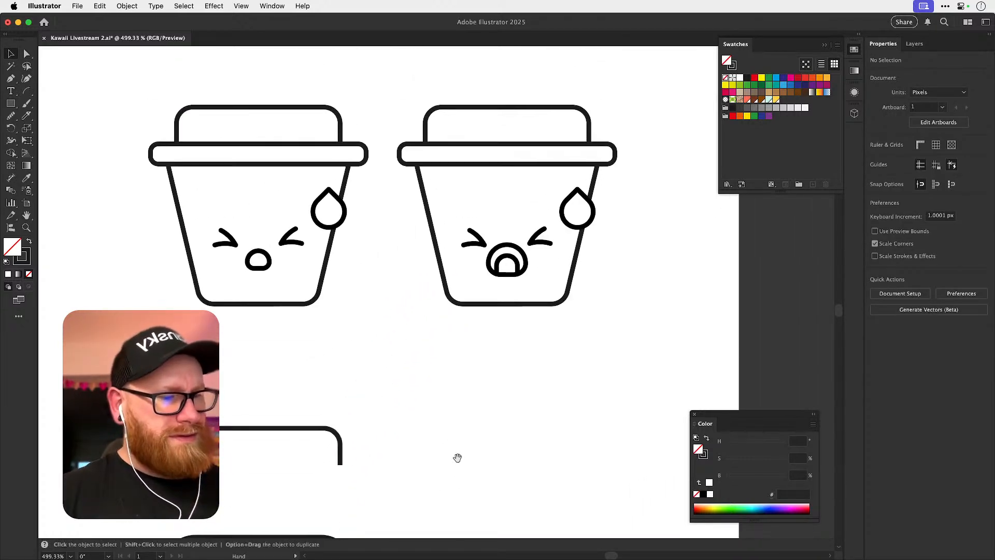
key(super+minus)
key(super+minus)
drag(461, 422, 463, 338)
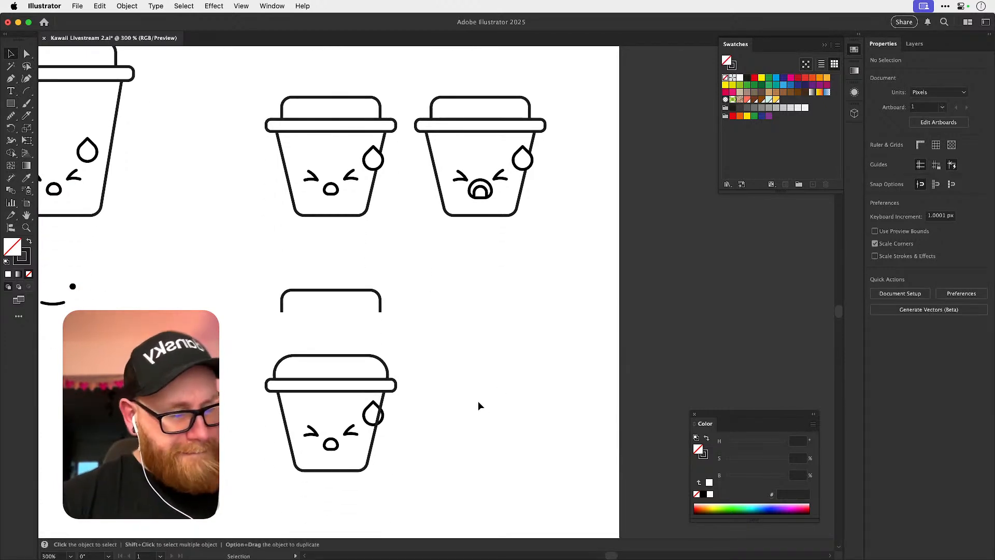
drag(253, 354, 607, 352)
drag(560, 328, 339, 466)
Delete the top edge and both rounded upper corners of the copied cup, leaving only the body below the rim.
click(316, 388)
click(315, 377)
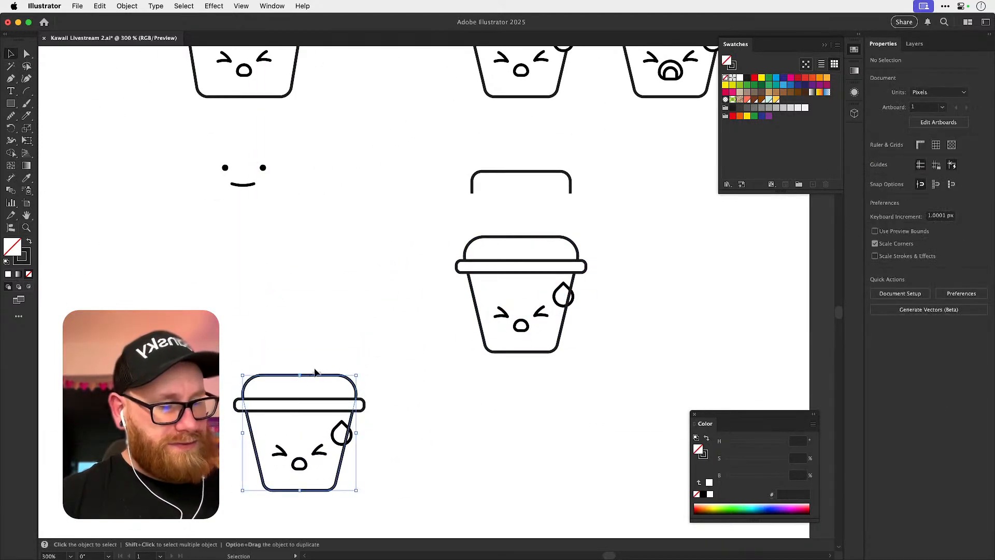
super+click(325, 360)
click(299, 374)
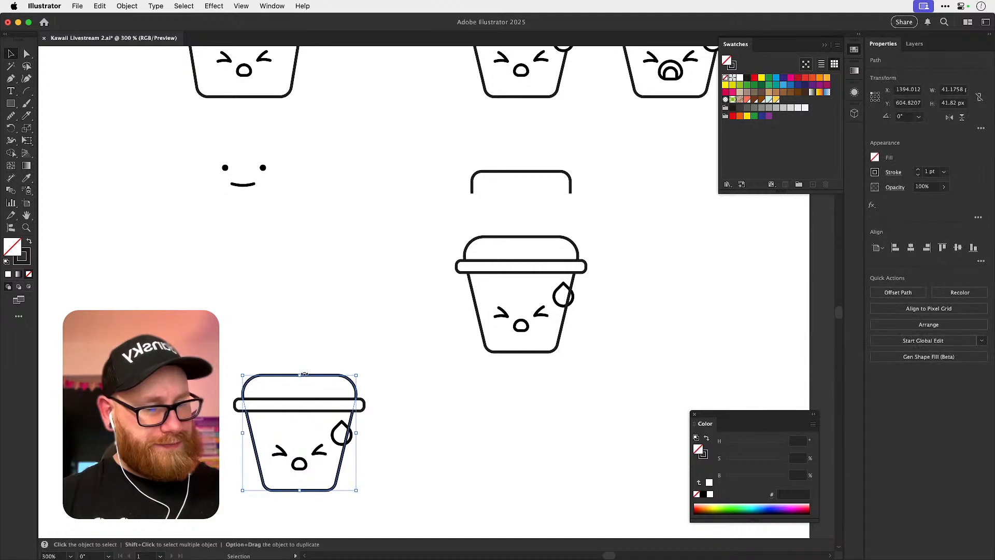
super+click(303, 374)
key(Delete)
super+click(256, 376)
key(Delete)
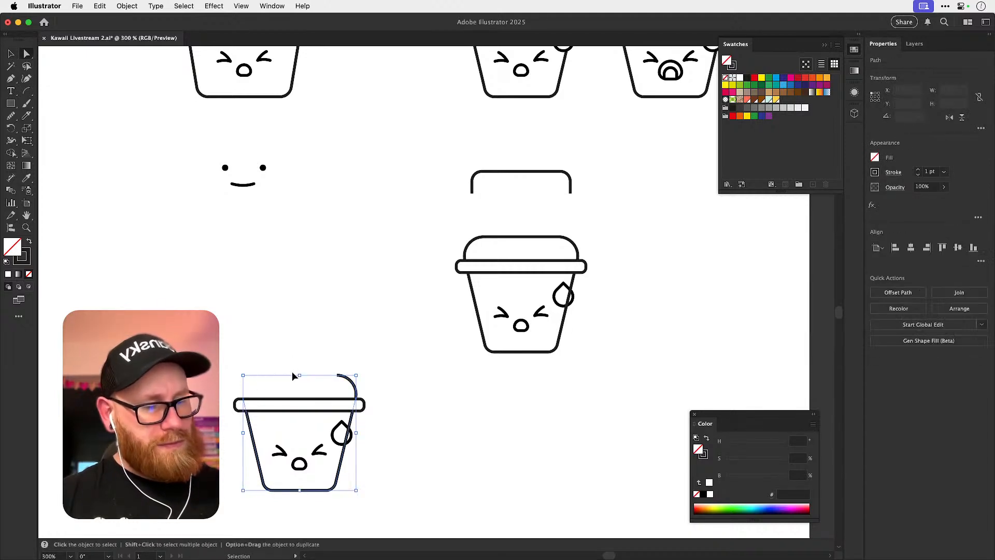
super+click(346, 377)
key(Delete)
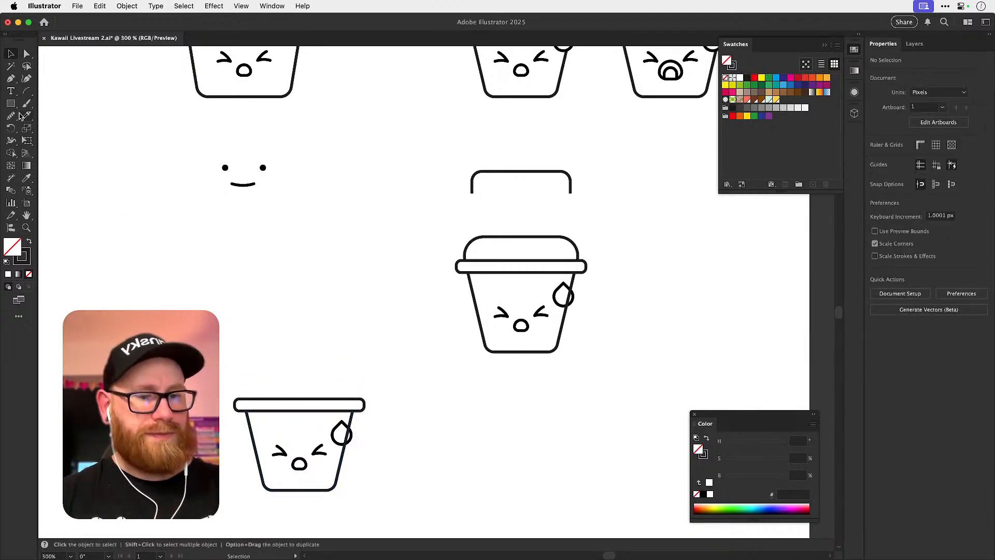
Draw a circle with the Ellipse tool above the copied cup and delete its bottom anchor to leave a half-circle dome.
click(10, 106)
click(36, 129)
drag(235, 255, 291, 356)
super+click(292, 357)
key(Delete)
Centre the dome on the copied cup, lower it onto the rim and scale it to about 39 px wide.
key(v)
drag(334, 287, 347, 375)
shift+click(256, 456)
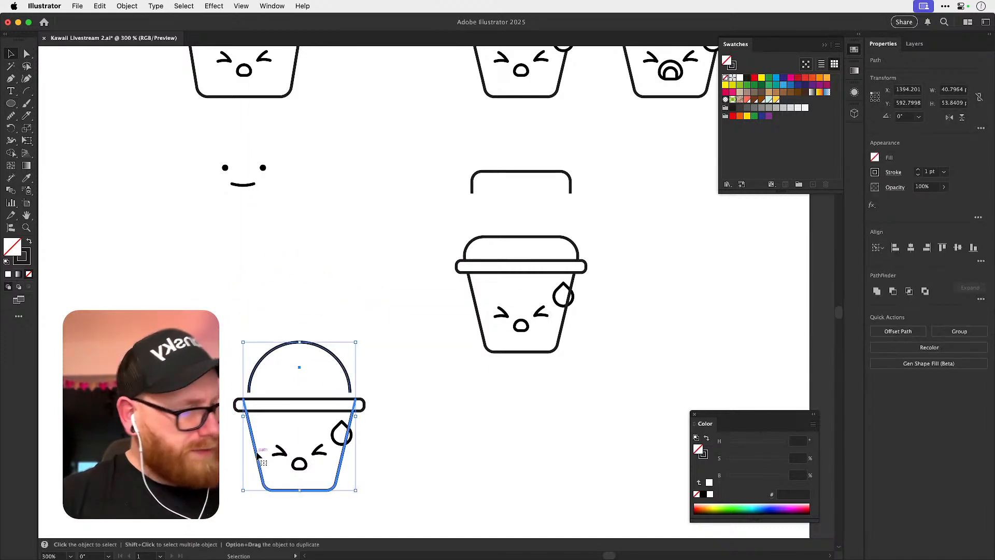
click(337, 382)
scroll(337, 382, up, 3)
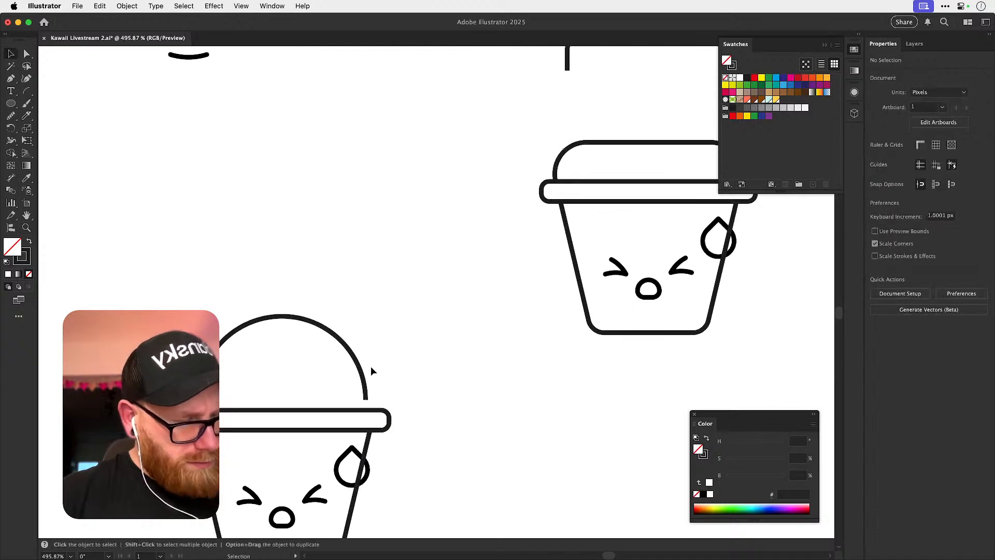
drag(365, 383, 366, 394)
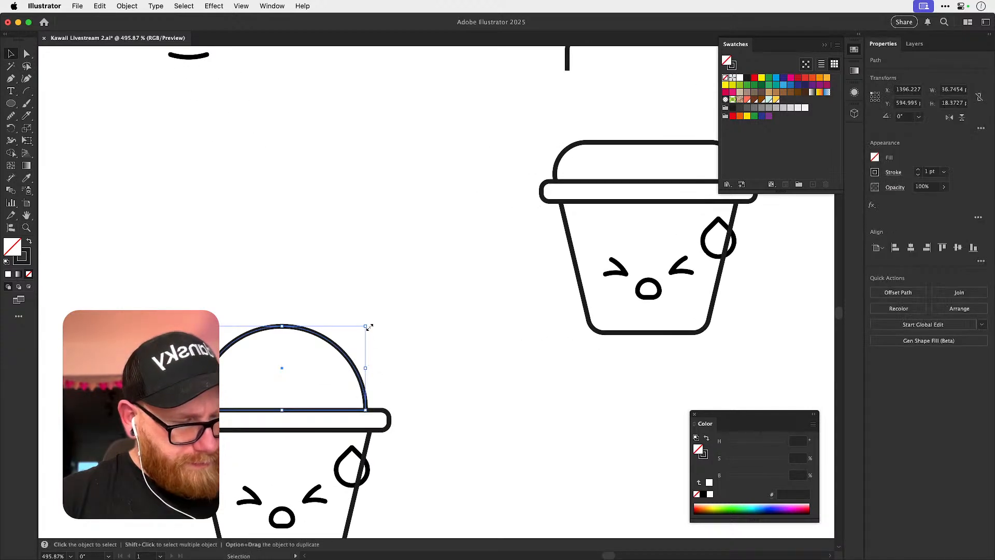
drag(367, 328, 372, 323)
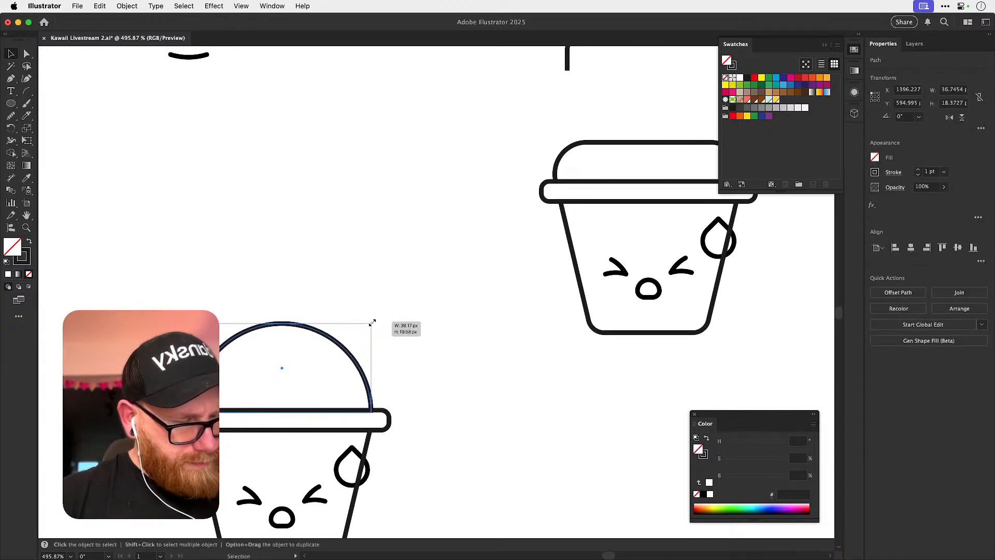
mouse_move(355, 359)
mouse_down()
mouse_move(356, 344)
mouse_move(355, 359)
mouse_up()
click(428, 374)
Delete the sweat drop from the domed cup.
drag(428, 376, 447, 311)
click(373, 438)
click(440, 397)
click(371, 415)
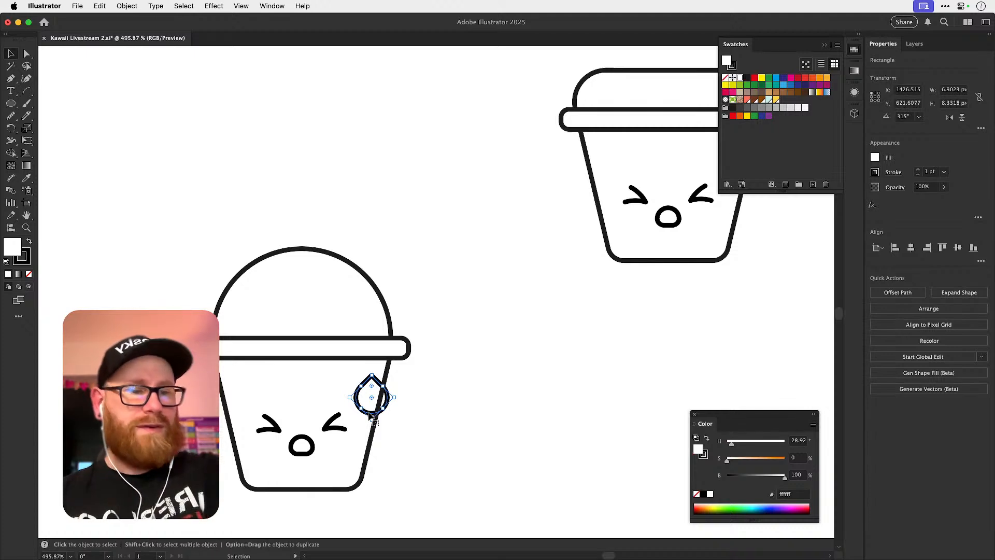
key(Delete)
Build a slanted straw outline beside the cup from copies of its slanted side, joining the upper and lower ends.
click(370, 415)
key(a)
drag(390, 373, 472, 326)
key(v)
key(a)
drag(473, 266, 516, 298)
key(super+j)
drag(441, 453, 486, 402)
key(super+j)
click(519, 389)
Place the straw, about 36 px tall, across the dome's right half and past the rim, and fully round both ends.
key(v)
click(494, 299)
alt+shift+drag(498, 285, 513, 272)
drag(493, 305, 363, 290)
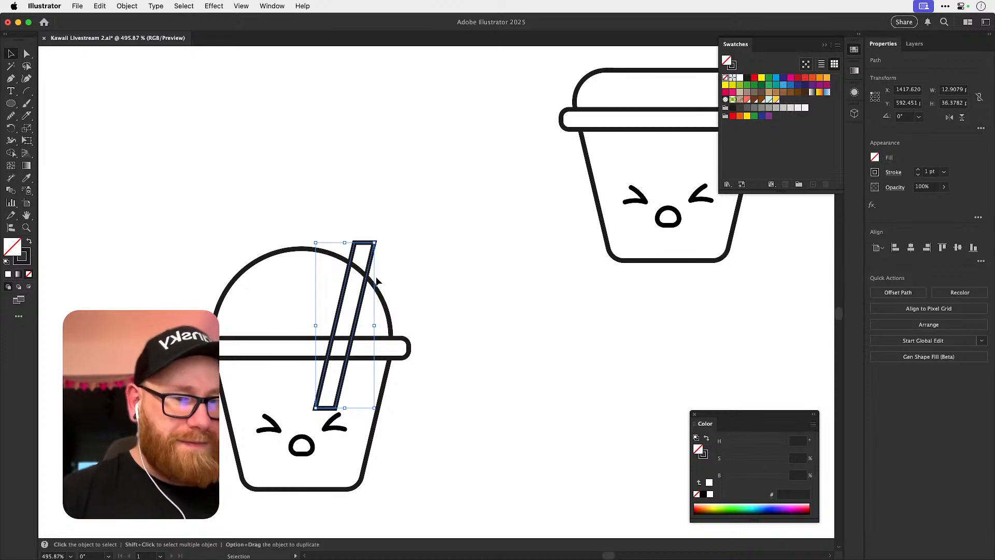
key(a)
key(v)
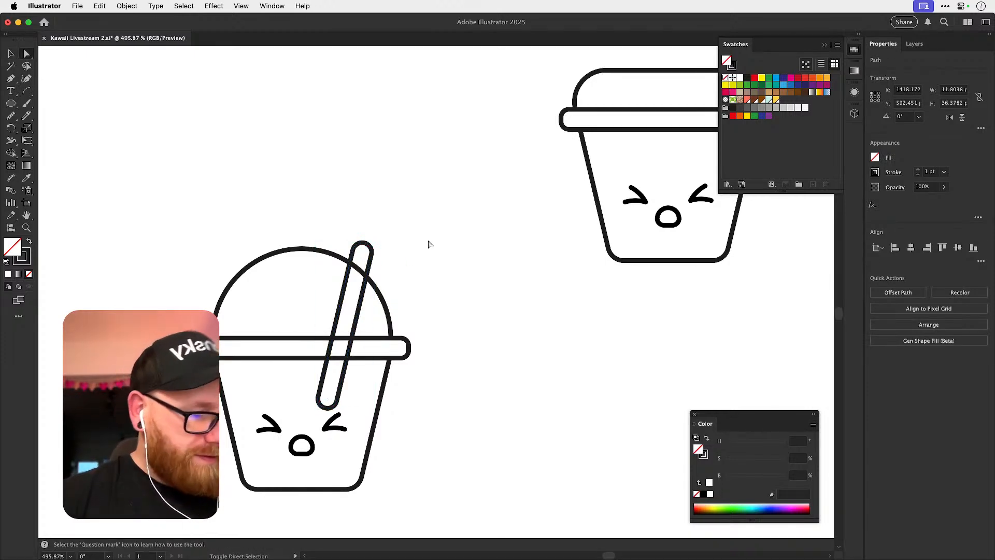
click(437, 229)
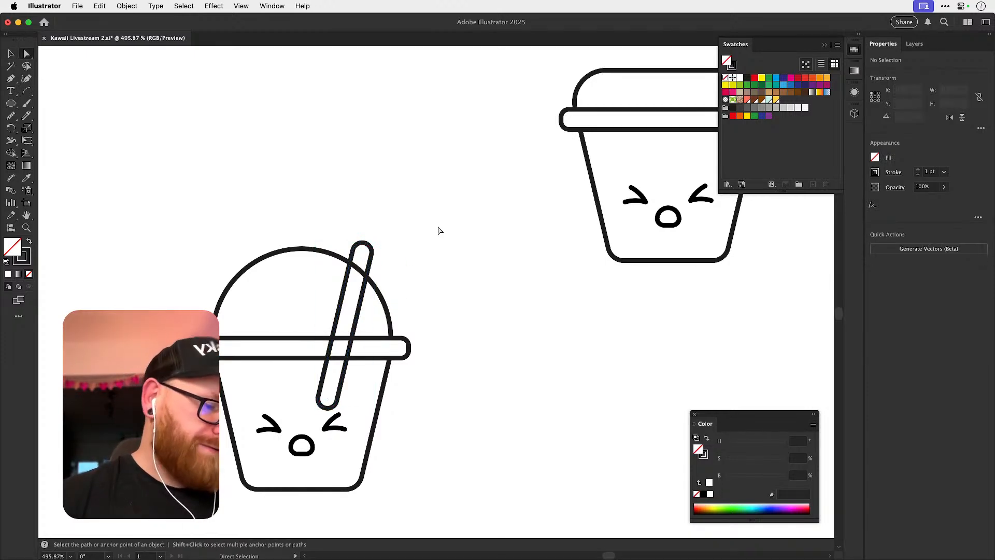
Move the straw slightly up and left on the dome and fill it with white sampled from the canvas.
click(373, 256)
click(378, 259)
drag(371, 265, 360, 246)
click(405, 240)
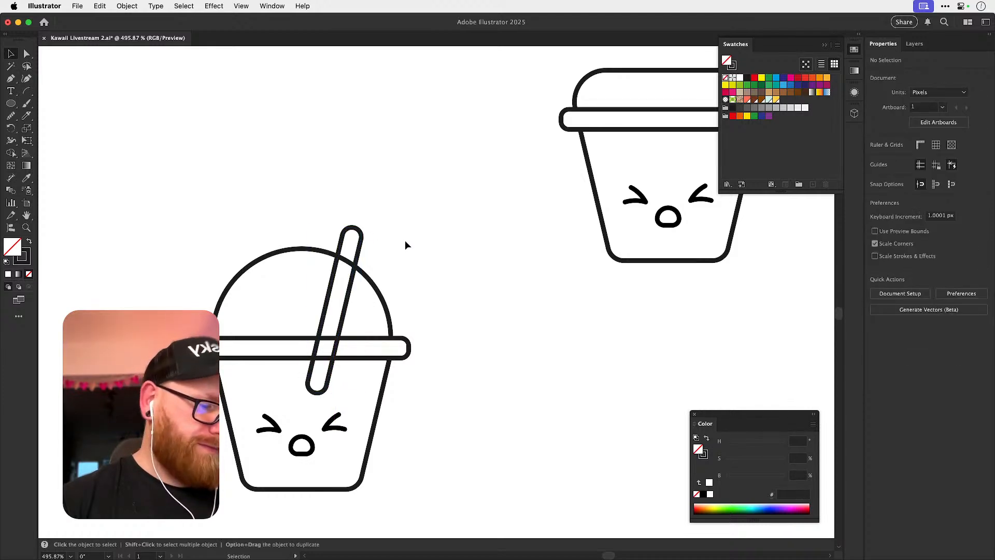
click(359, 242)
key(i)
click(381, 208)
key(v)
click(382, 206)
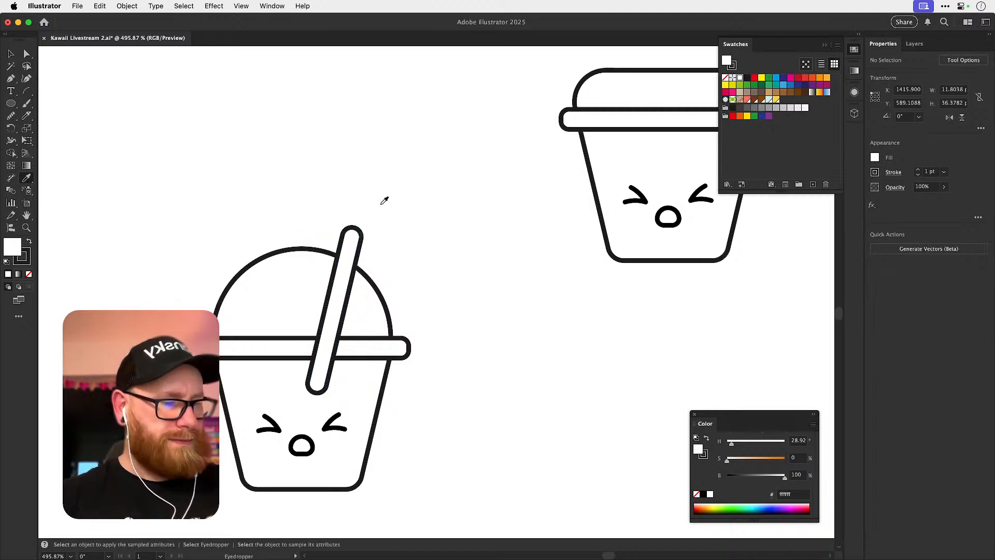
Scale the cup body and face down together until they are about 35 px wide, centred beneath the rim.
click(230, 337)
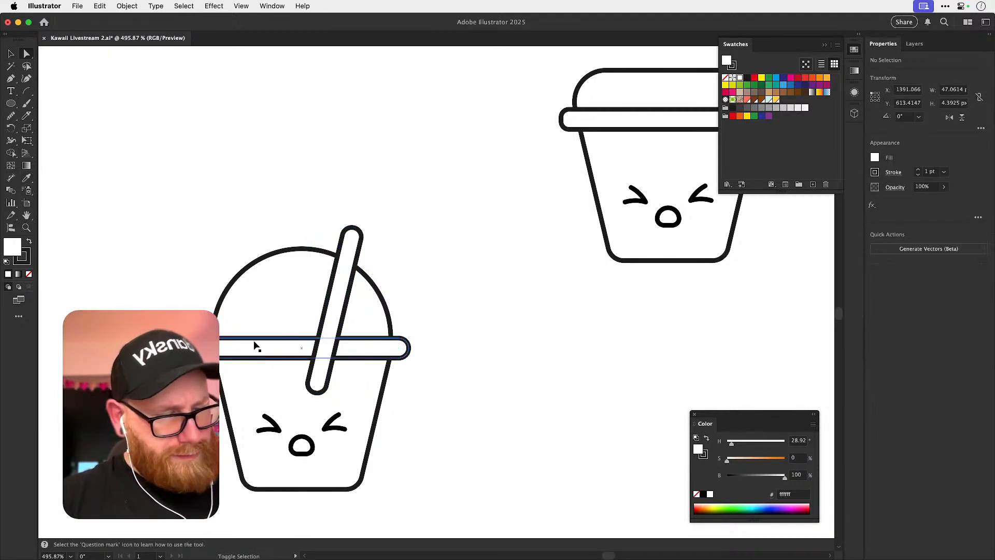
key(super+shift+a)
drag(447, 295, 471, 234)
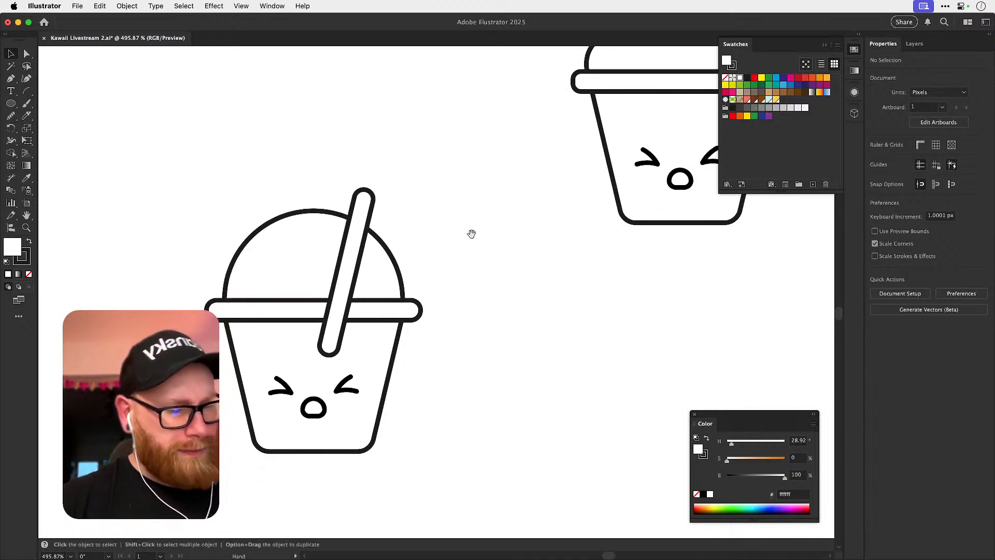
scroll(438, 310, up, 2)
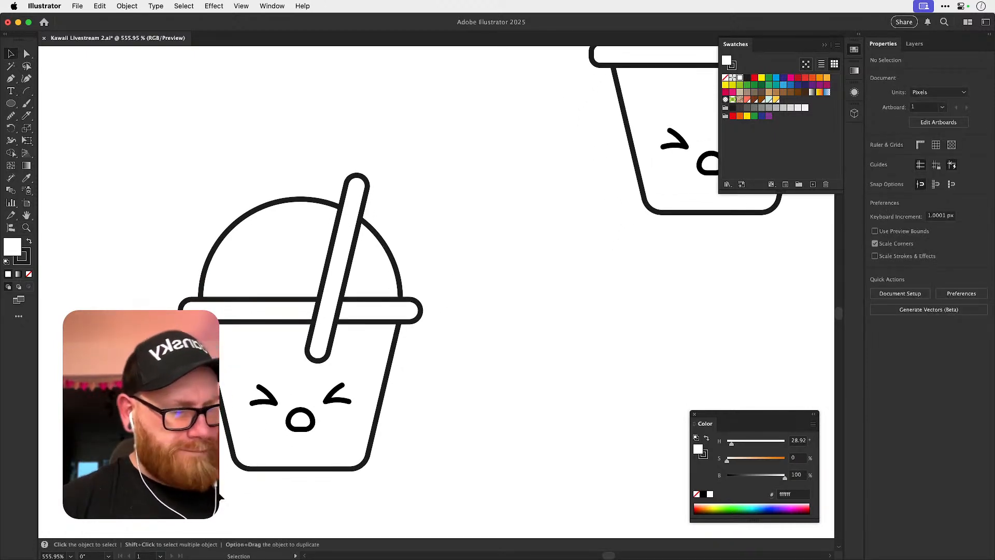
drag(356, 398, 398, 365)
drag(406, 466, 394, 457)
click(595, 345)
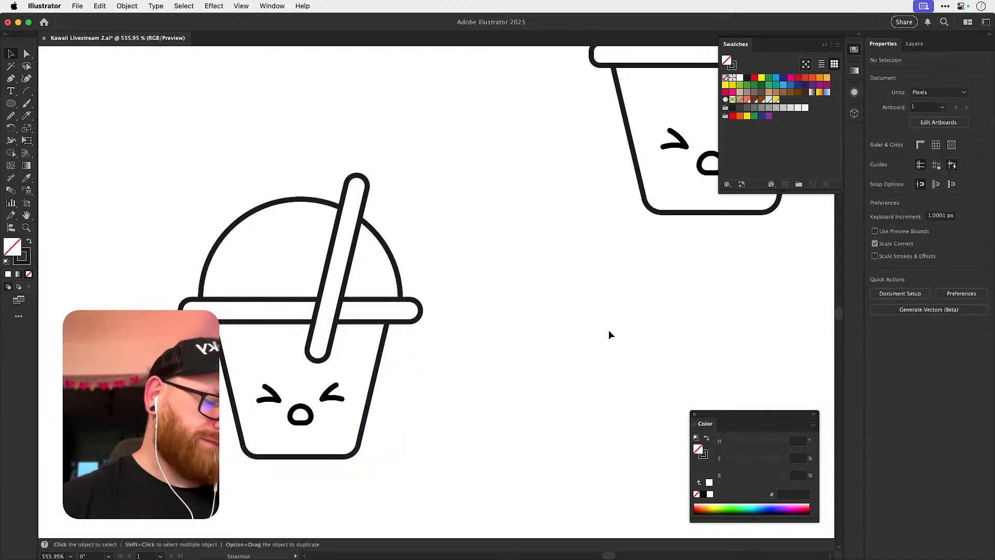
key(super+z)
drag(178, 329, 240, 338)
drag(207, 288, 219, 303)
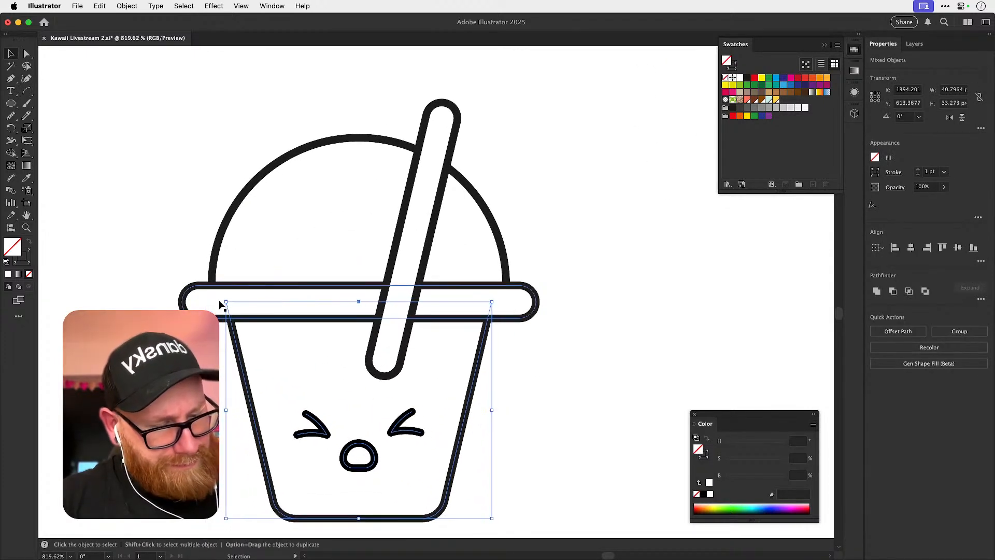
click(562, 353)
Bring the rim bar in front of the straw.
key(space)
drag(609, 320, 569, 328)
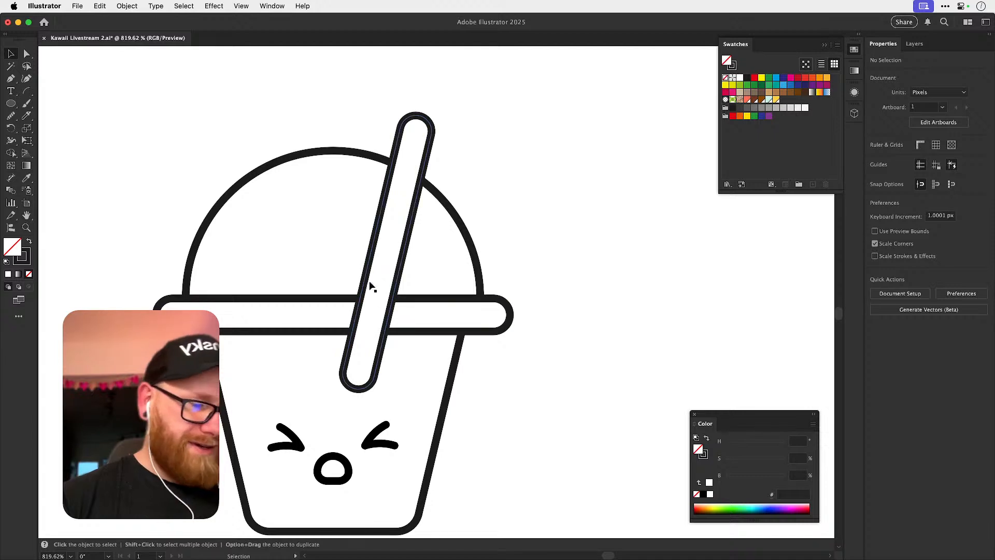
click(351, 300)
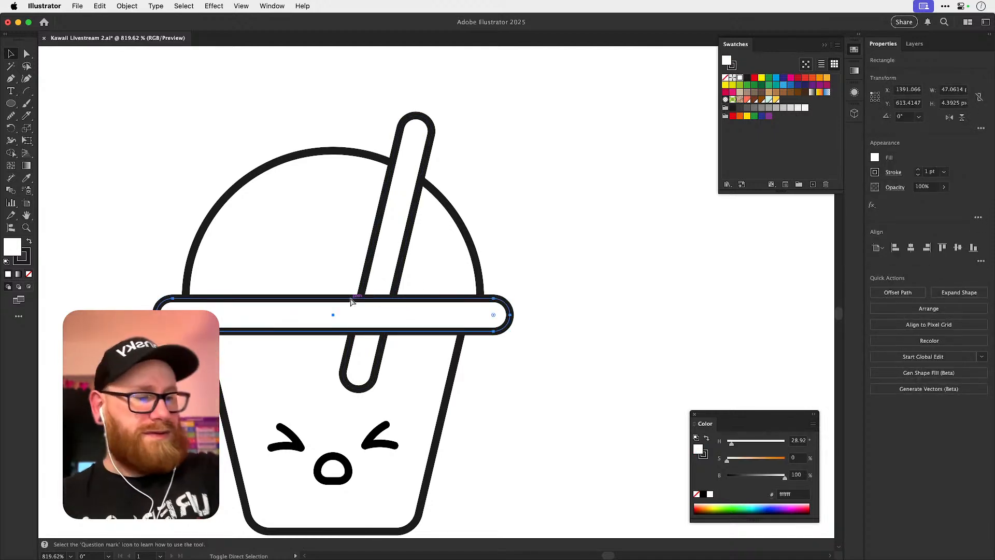
click(623, 314)
scroll(549, 377, down, 2)
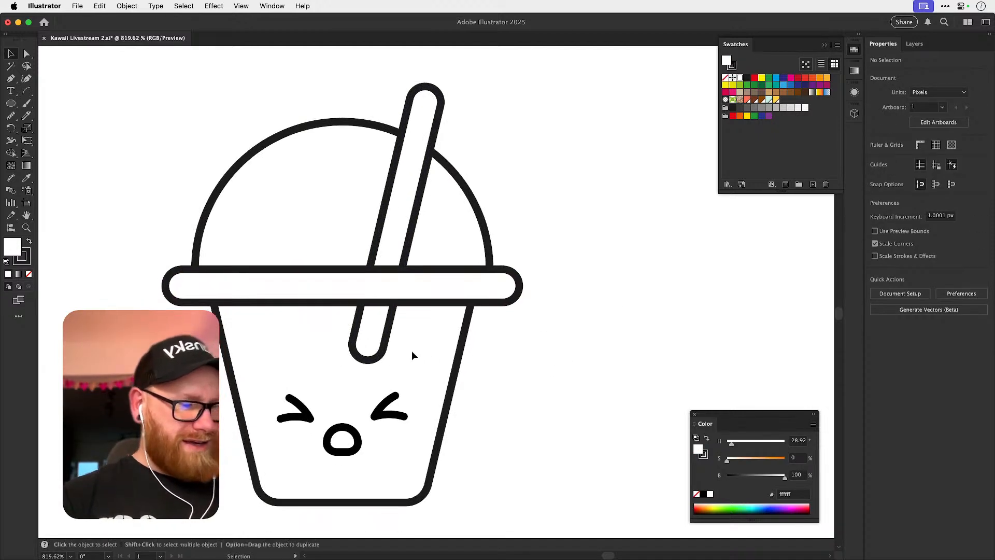
Try to open the straw's rounded lower end by deleting its bottom anchors and adjusting the loose side ends.
key(a)
click(377, 358)
key(Delete)
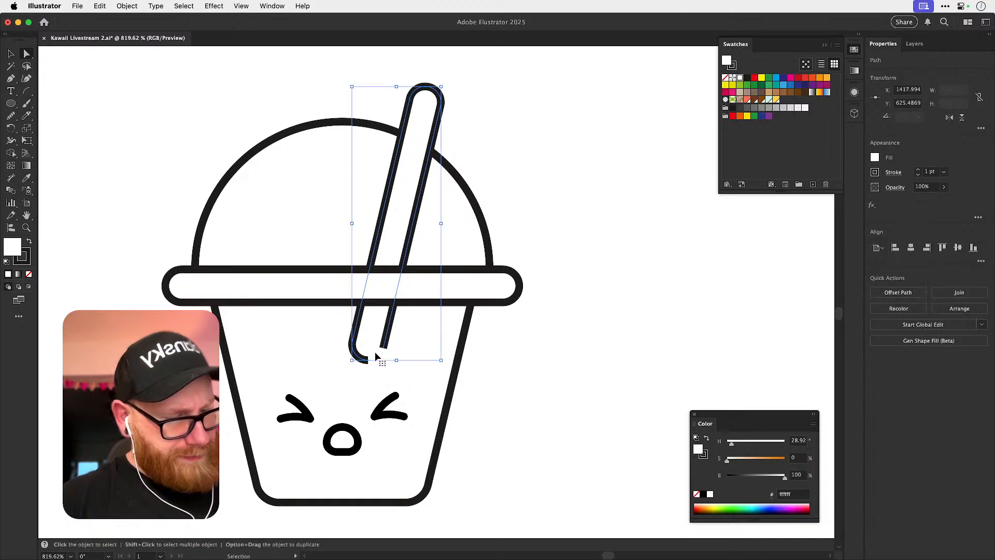
key(super+shift+a)
click(368, 359)
key(Delete)
key(super+shift+a)
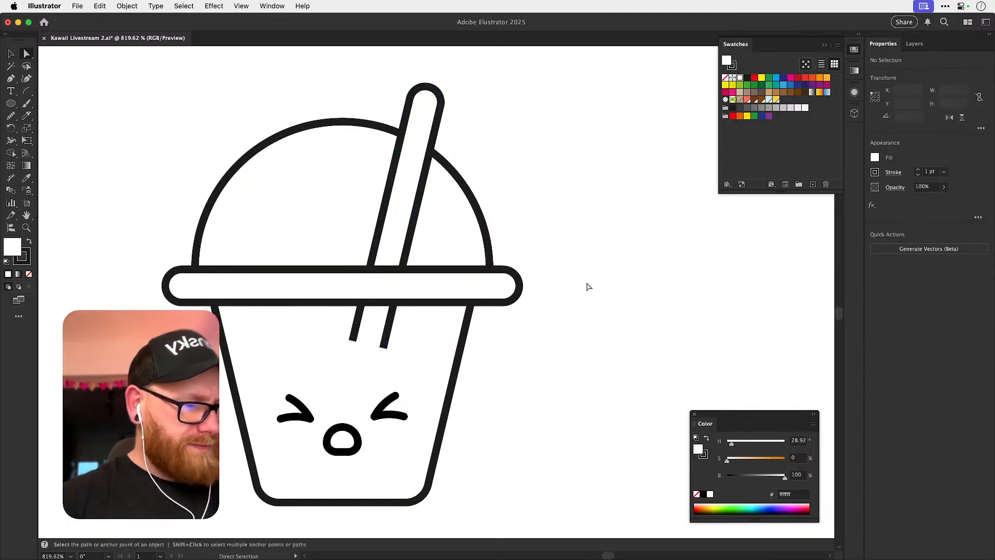
click(355, 342)
drag(384, 347, 394, 303)
key(super+shift+a)
Undo the edits to the straw's lower end to restore its rounded tip.
key(super+z)
key(super+z)
key(super+z)
key(super+z)
click(596, 280)
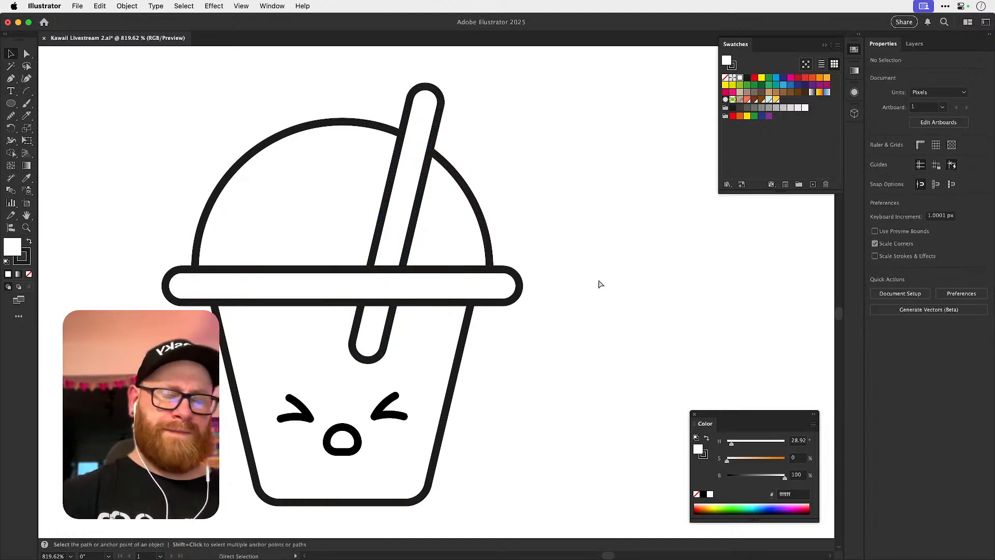
key(super+minus)
key(super+minus)
key(super+minus)
key(super+minus)
drag(495, 304, 417, 342)
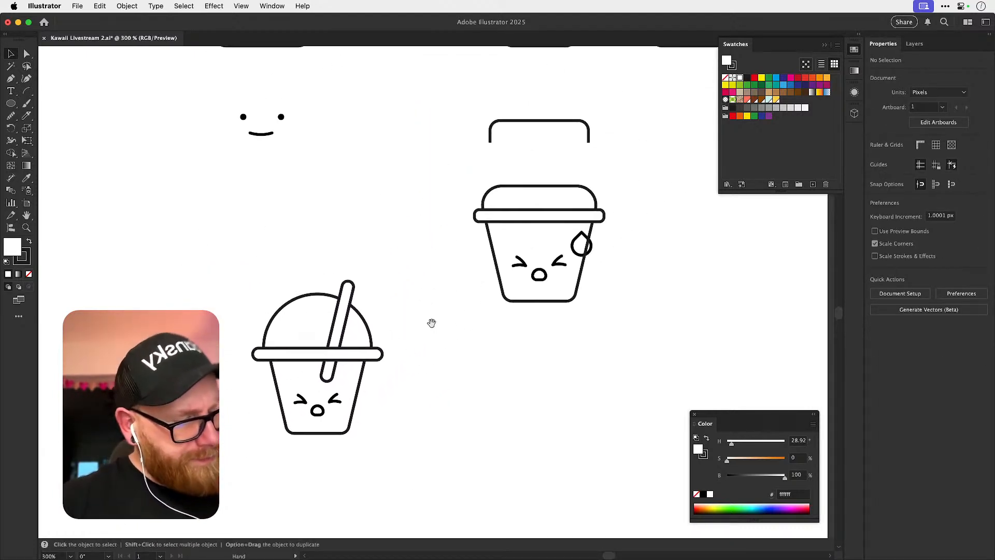
drag(306, 417, 348, 407)
mouse_move(356, 346)
mouse_down()
mouse_move(341, 377)
mouse_move(355, 351)
mouse_up()
click(508, 298)
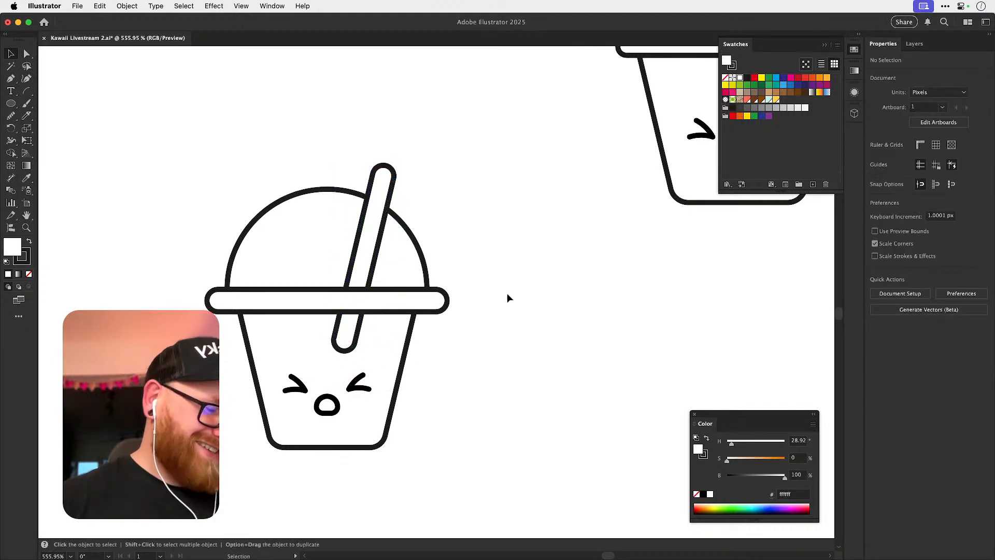
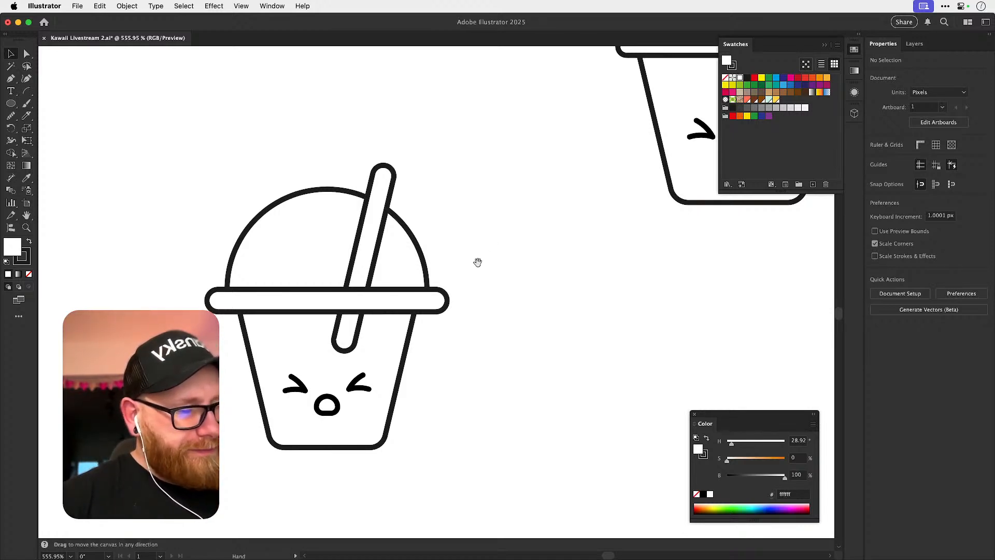
Place a copy of the straw in the empty space to the left of the domed cup.
drag(484, 258, 671, 291)
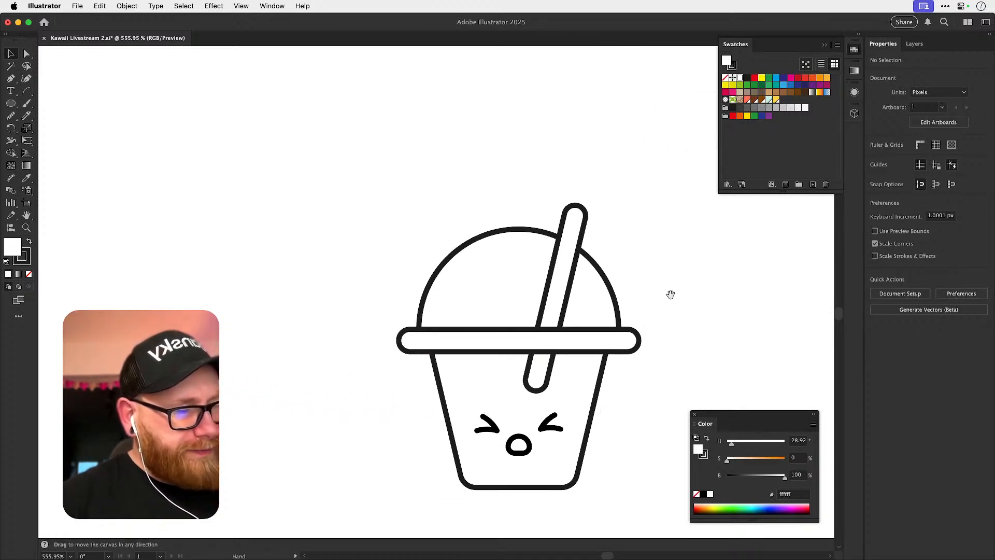
click(549, 288)
key(a)
key(v)
key(alt+shift+Left)
key(shift+Left)
key(shift+Left)
key(shift+Left)
key(shift+Left)
key(shift+Left)
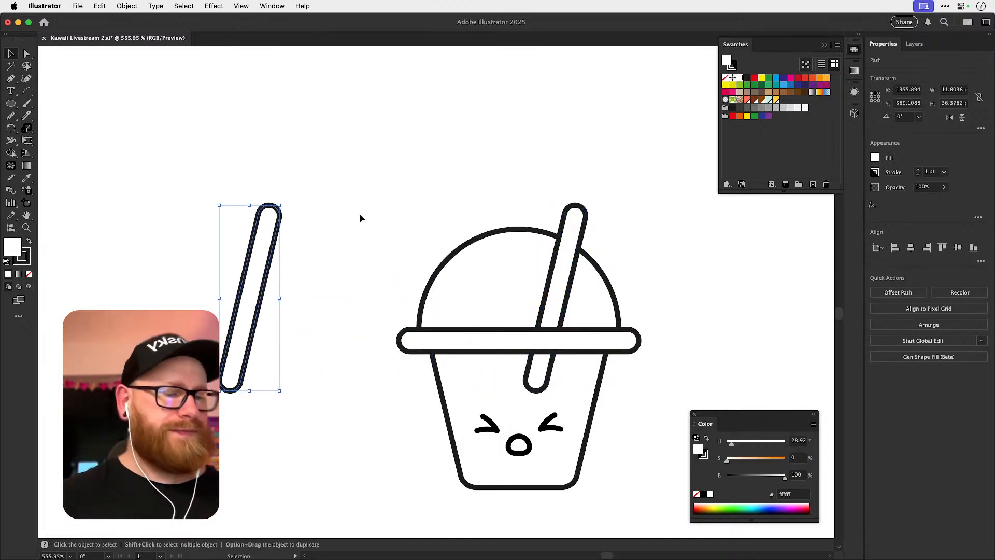
click(296, 251)
Draw a short diagonal line about 8.2 px wide and 8.6 px high, placed above the straw copy.
click(11, 79)
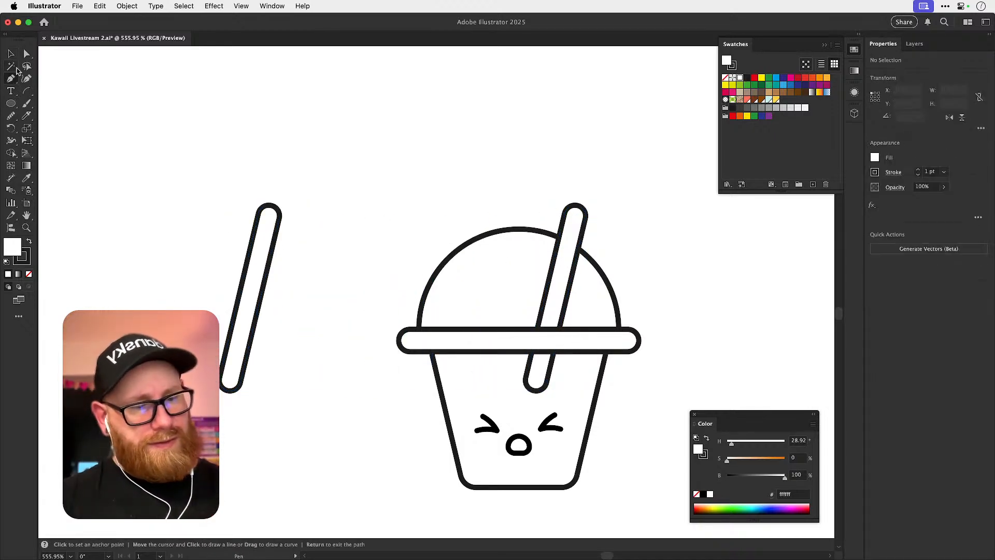
click(226, 173)
key(Return)
key(v)
drag(212, 152, 262, 215)
click(257, 176)
drag(217, 164, 213, 139)
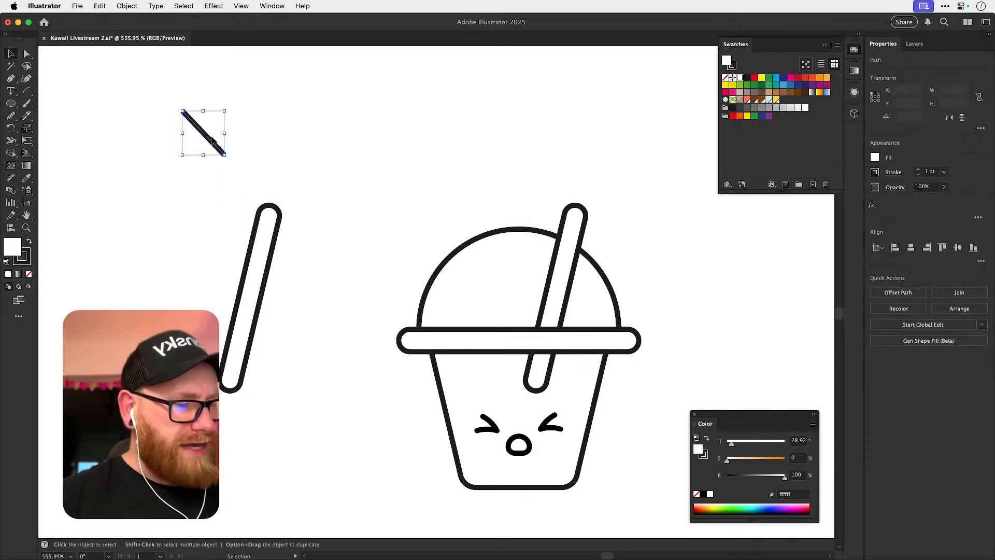
scroll(312, 306, up, 5)
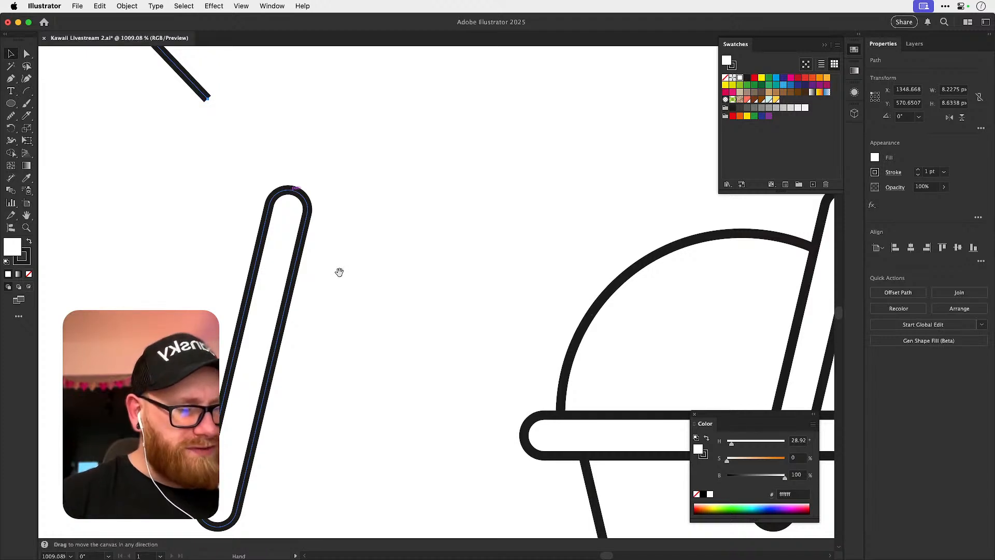
drag(340, 272, 270, 273)
drag(270, 376, 306, 401)
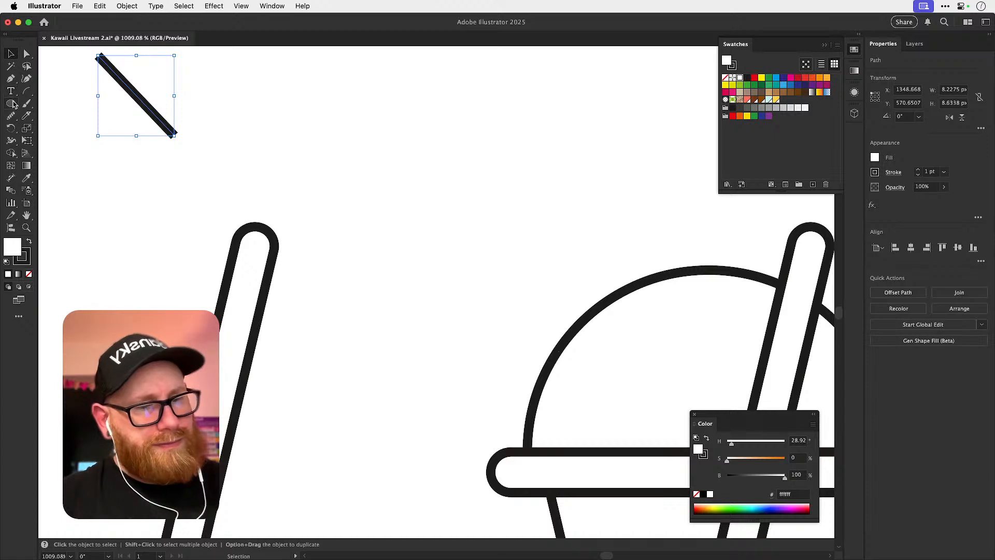
key(a)
drag(252, 216, 293, 248)
click(289, 220)
key(z)
key(v)
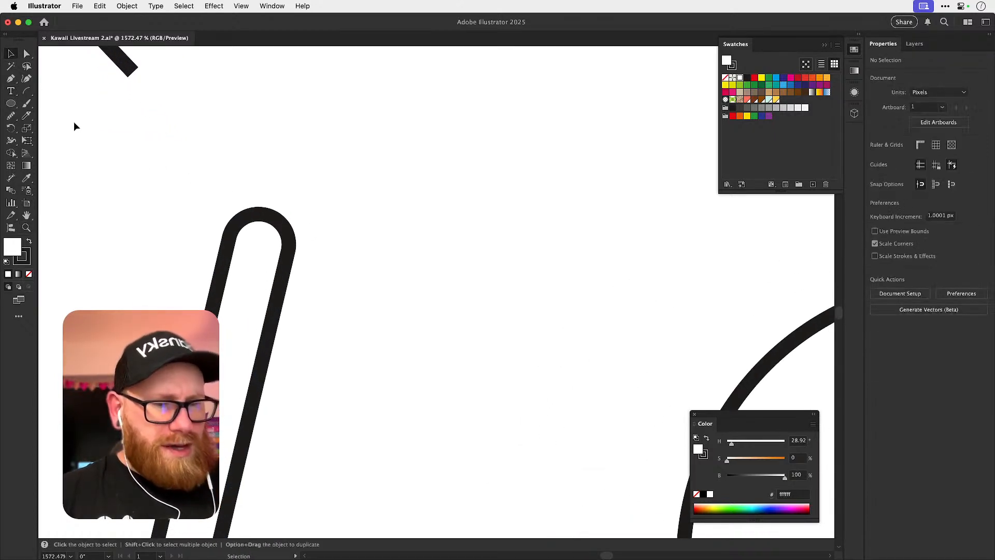
click(11, 103)
drag(132, 160, 176, 196)
key(super+z)
drag(124, 152, 195, 230)
key(a)
key(super+z)
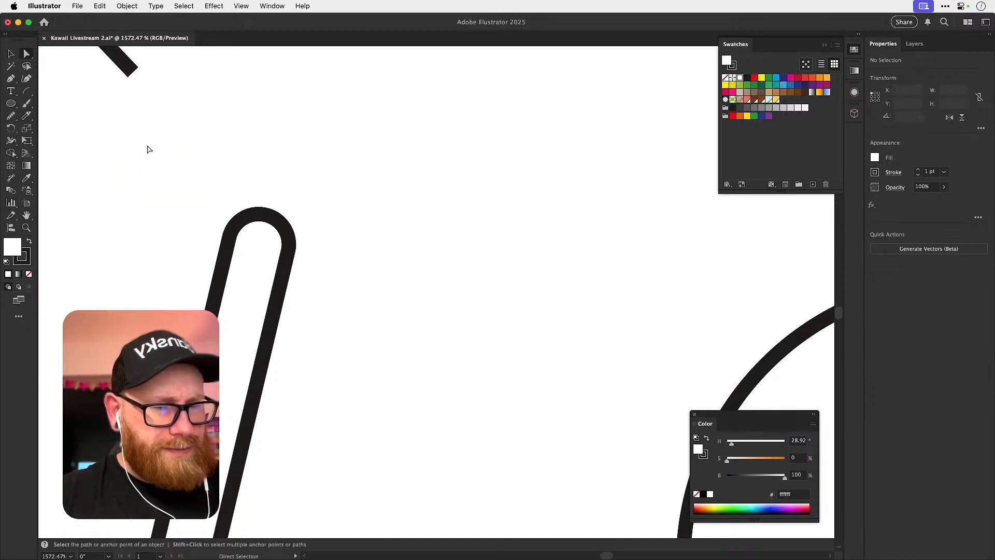
Make an unfilled lower half-circle arc about 4 px wide and tilt it to the straw copy's angle.
mouse_move(113, 162)
mouse_down()
mouse_move(183, 231)
mouse_move(282, 267)
mouse_up()
key(a)
click(148, 162)
key(Delete)
super+click(197, 220)
key(v)
click(29, 275)
key(r)
drag(334, 273, 331, 281)
Fit the tilted arc into the straw copy's upper tip to form a round opening.
key(z)
drag(259, 252, 386, 320)
key(v)
drag(329, 267, 322, 264)
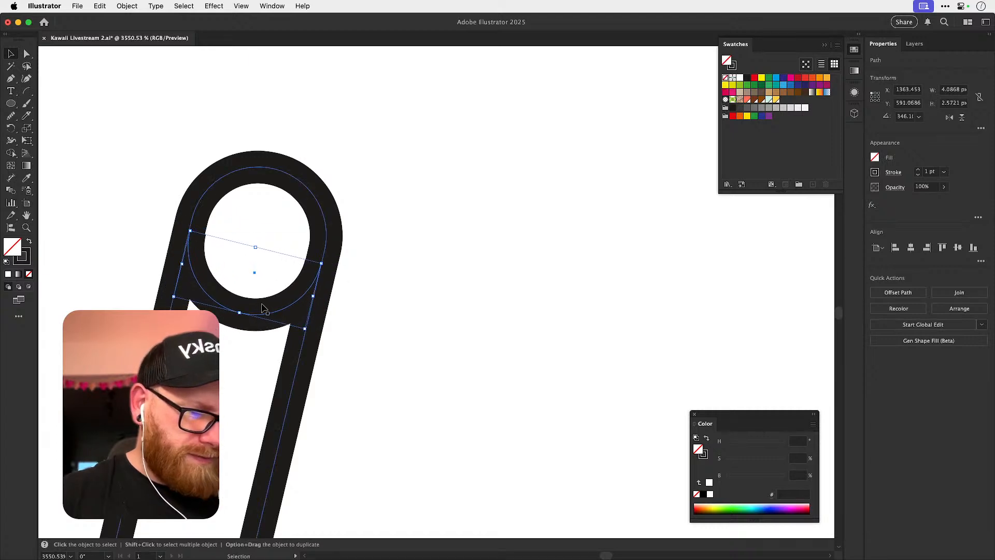
drag(238, 313, 278, 300)
key(super+shift+a)
Draw a flat unfilled ellipse about 6 × 3.2 px between the straw copy and the cup.
key(super+minus)
key(super+minus)
key(super+minus)
key(super+minus)
key(super+minus)
key(super+minus)
key(super+minus)
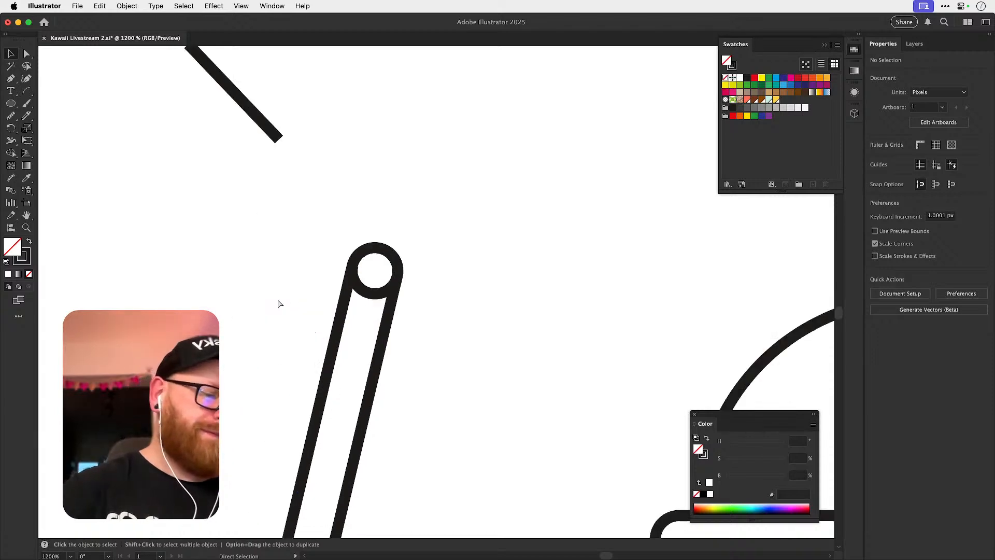
key(super+minus)
drag(462, 283, 349, 282)
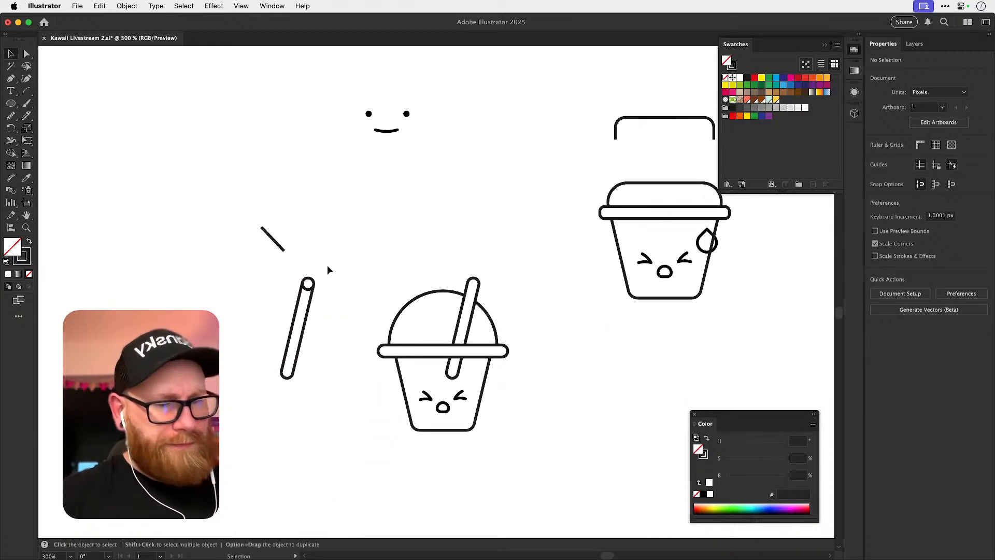
click(13, 106)
mouse_move(169, 261)
mouse_down()
mouse_move(407, 315)
mouse_move(332, 295)
mouse_up()
key(v)
click(226, 324)
key(z)
key(v)
click(399, 318)
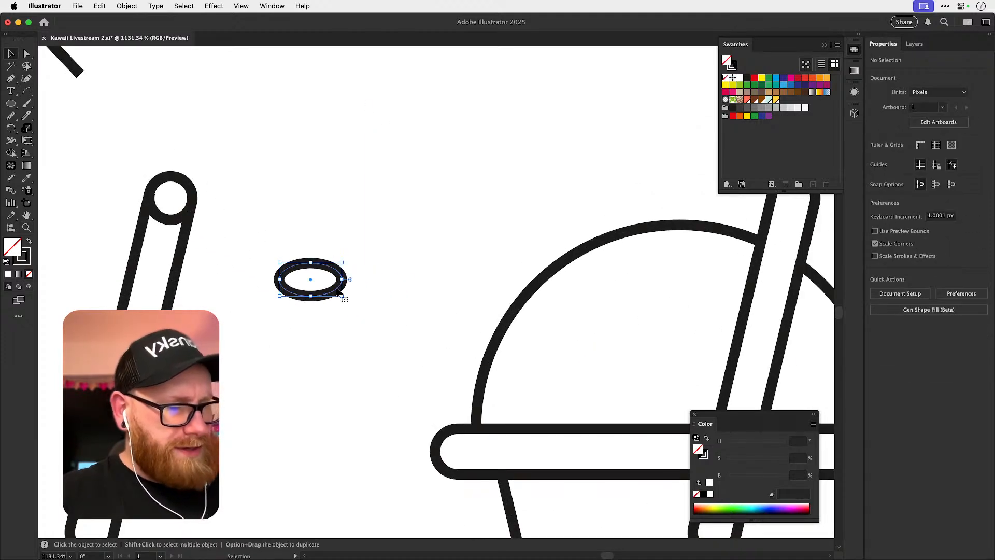
click(291, 342)
click(12, 103)
drag(278, 279, 346, 454)
key(ctrl+z)
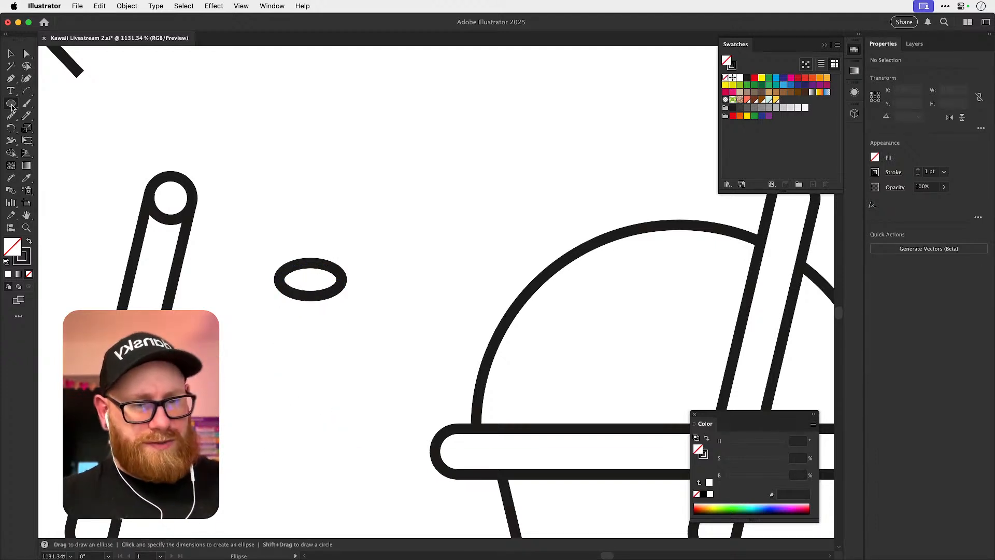
Draw a 6 px wide rectangle down from the ellipse's middle and copy the ellipse onto its lower end.
drag(11, 107, 52, 103)
drag(280, 279, 346, 433)
drag(363, 413, 344, 260)
key(v)
drag(290, 277, 291, 387)
drag(311, 111, 303, 377)
Bring both ellipses in front of the rectangle and give the tube shapes the cup's white fill and stroke.
shift+click(290, 111)
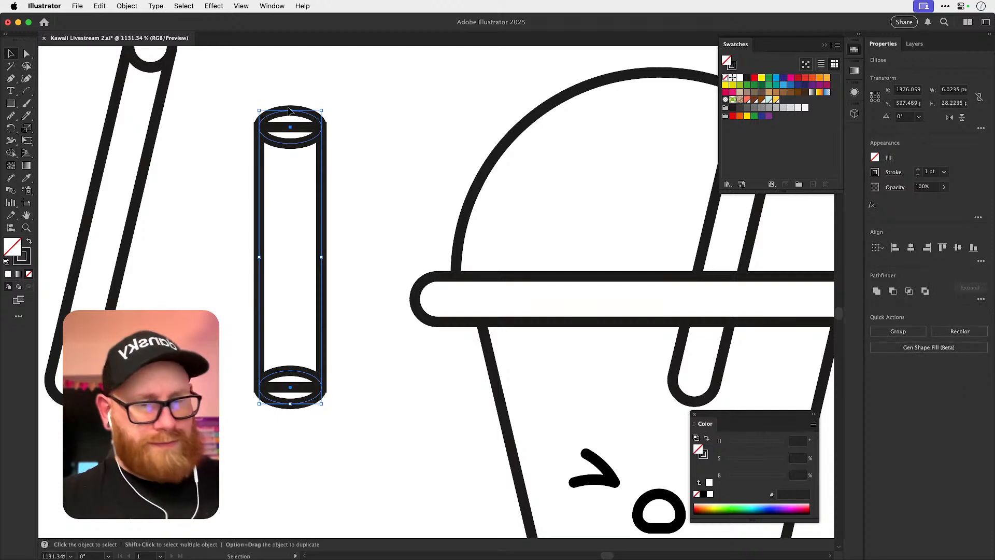
key(super+shift+])
key(i)
shift+click(407, 170)
key(super+shift+a)
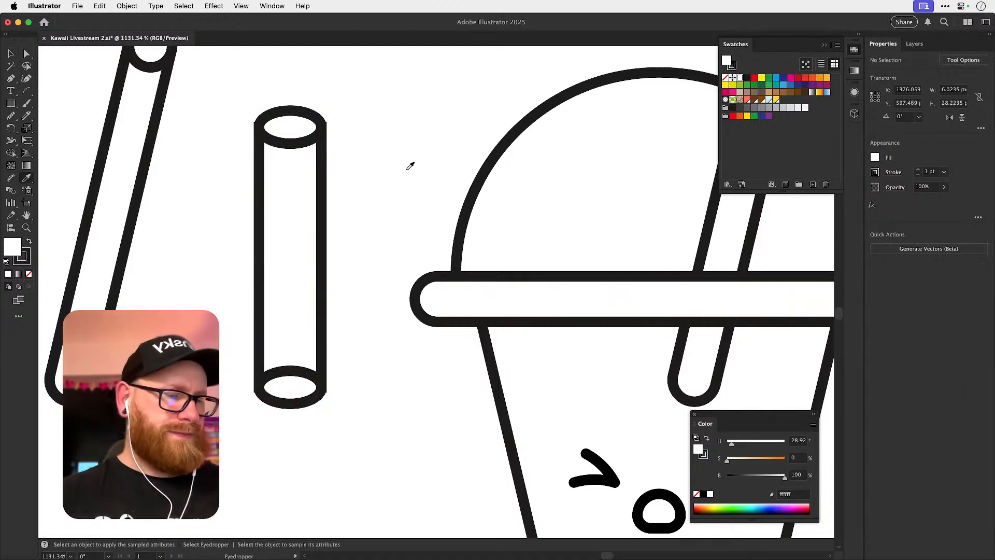
Delete the lower ellipse's top anchor to leave only its bottom curve, and remove the rectangle's fill.
key(v)
scroll(264, 440, right, 3)
scroll(264, 440, up, 2)
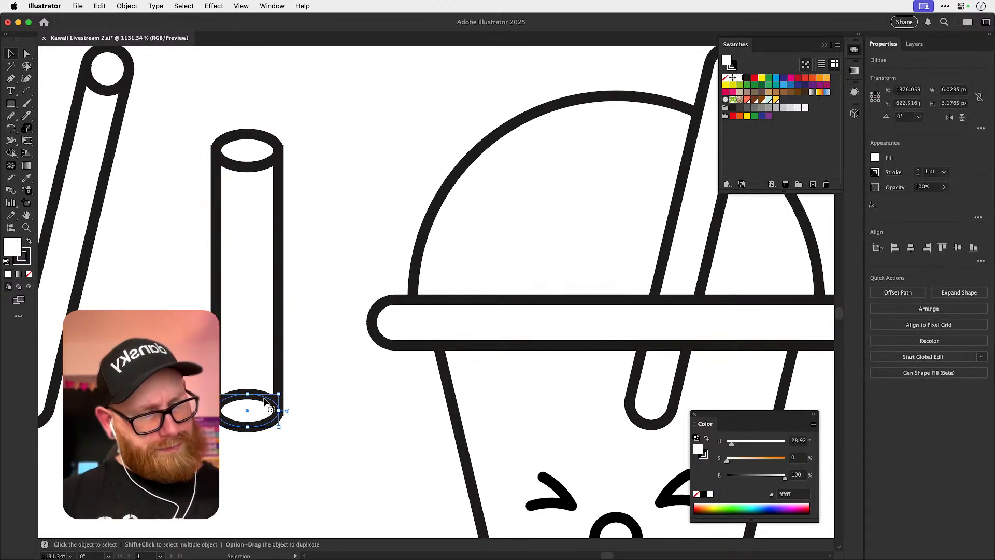
super+click(247, 394)
key(Delete)
click(329, 391)
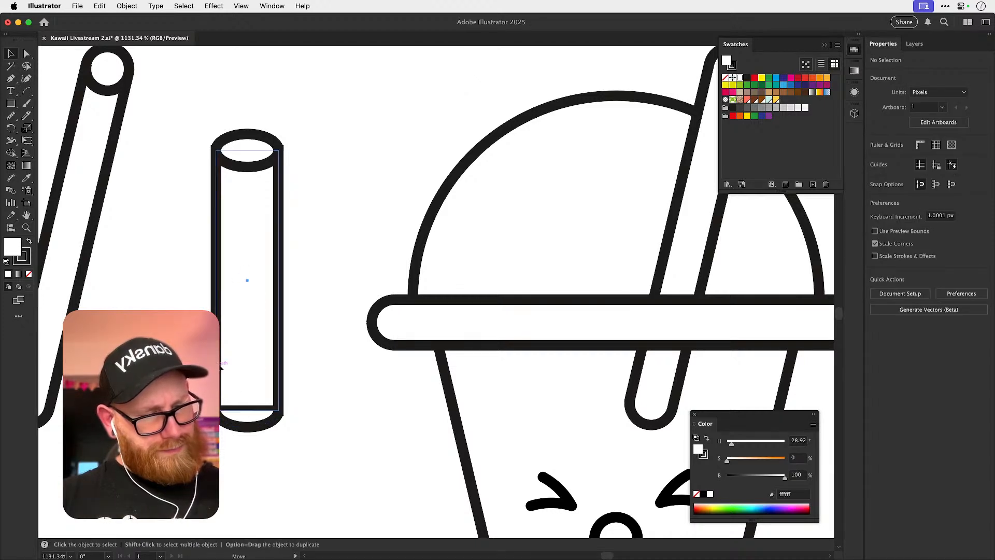
click(249, 275)
click(28, 273)
key(super+shift+a)
Try to remove the rectangle's bottom edge with the lower curve cut away, and undo the attempt.
drag(266, 416, 268, 429)
key(super+z)
key(super+x)
super+click(272, 411)
key(Delete)
key(super+shift+a)
key(super+f)
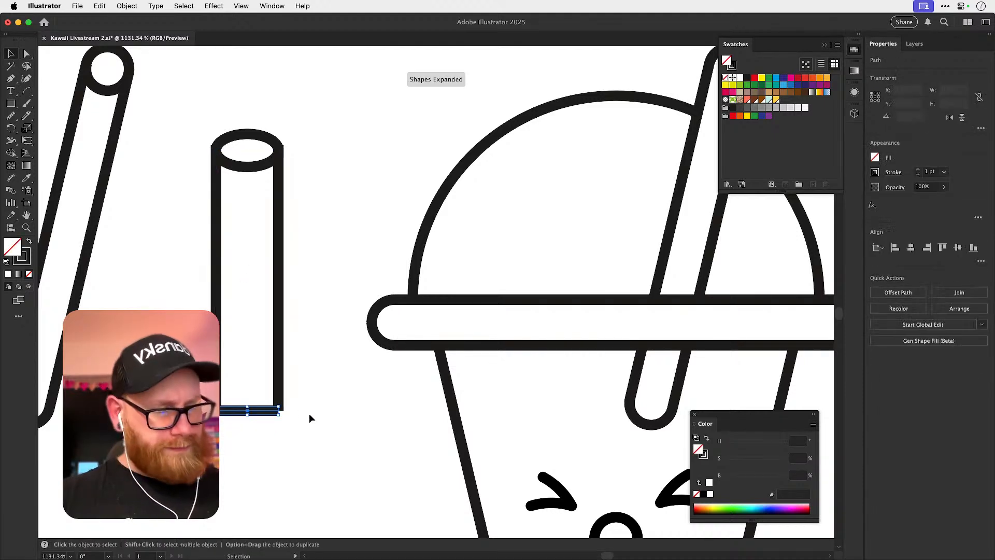
key(Delete)
key(super+z)
key(super+z)
key(super+z)
Cut the lower curve, delete the rectangle's bottom edge, and paste the curve back in front to close the tube.
key(super+shift+a)
click(264, 426)
key(super+x)
click(241, 409)
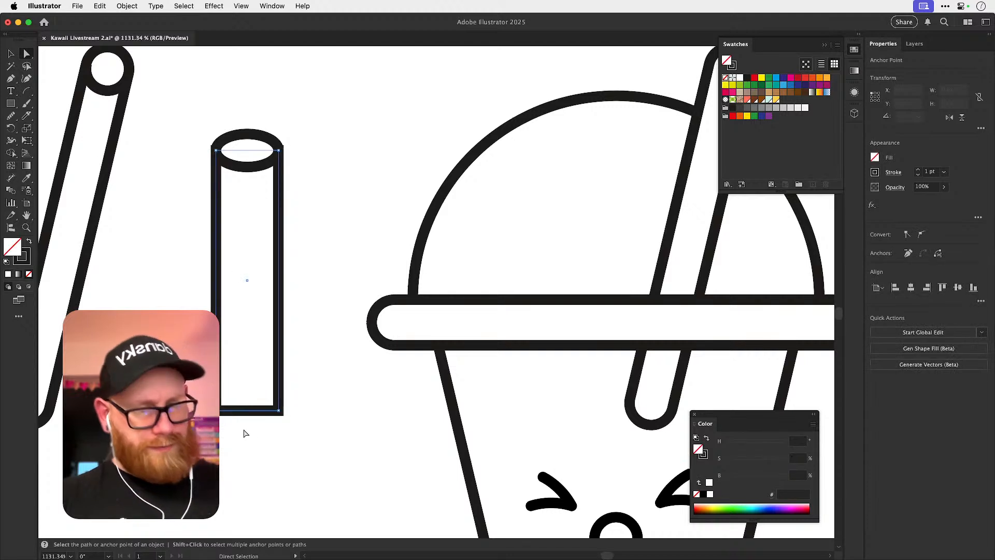
key(Delete)
key(super+f)
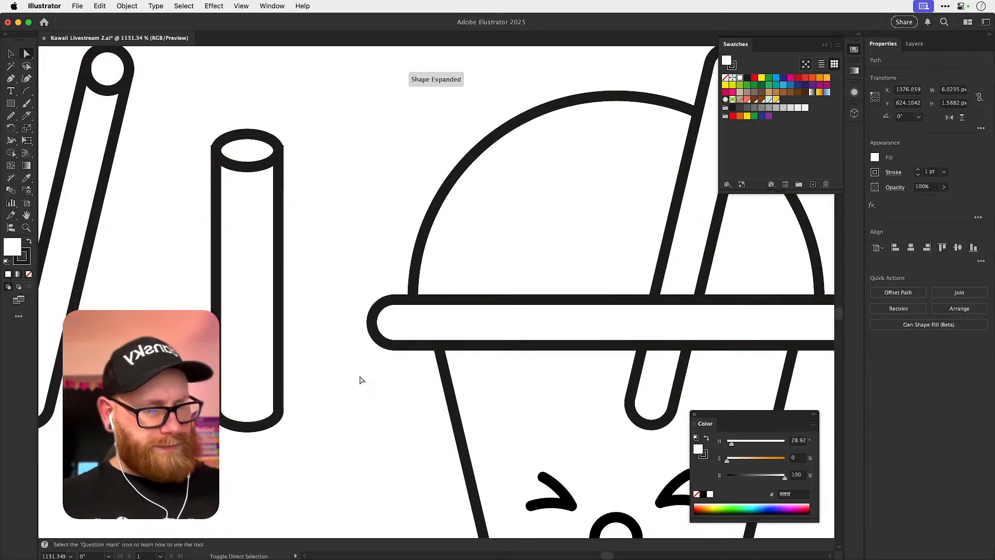
key(v)
key(super+shift+a)
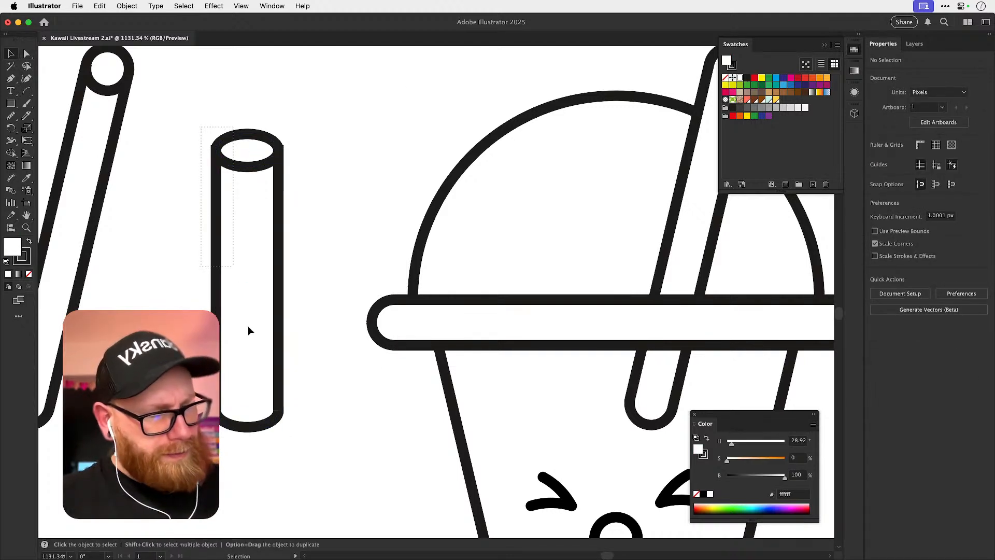
Apply round joins to the strokes of the whole tube.
click(234, 269)
click(892, 173)
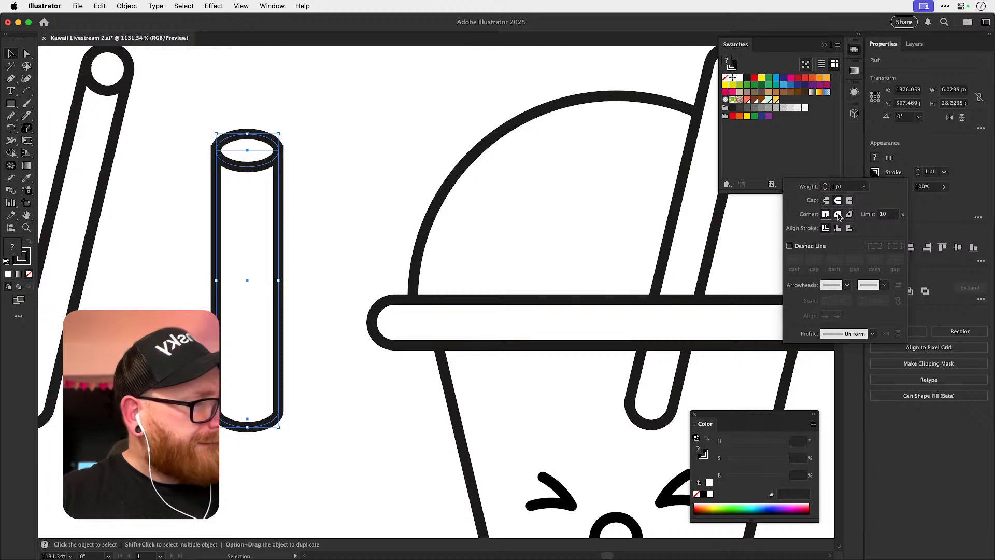
click(838, 217)
click(376, 244)
click(344, 162)
key(space)
drag(349, 291, 338, 330)
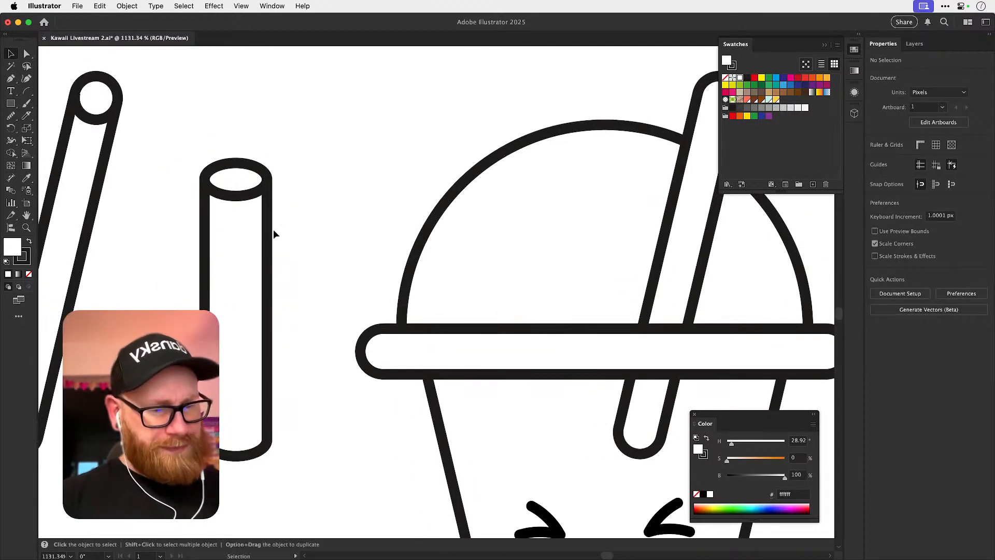
Place a copy of the whole tube about 40 px directly below the original.
drag(245, 196, 259, 200)
key(super+z)
drag(194, 151, 293, 500)
key(super+minus)
key(super+minus)
key(super+minus)
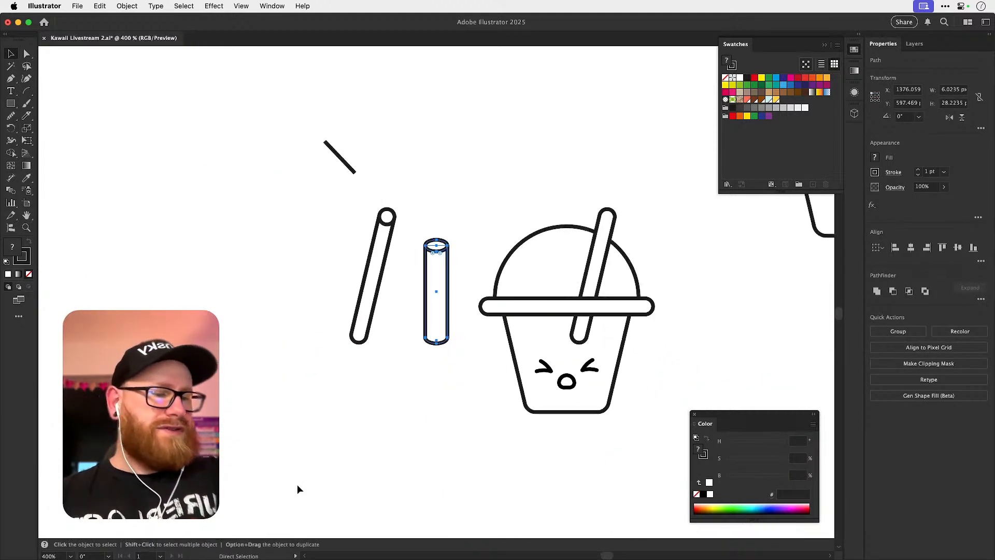
drag(502, 339, 417, 307)
key(super+f)
key(shift+Down)
key(shift+Down)
key(shift+Down)
key(shift+Down)
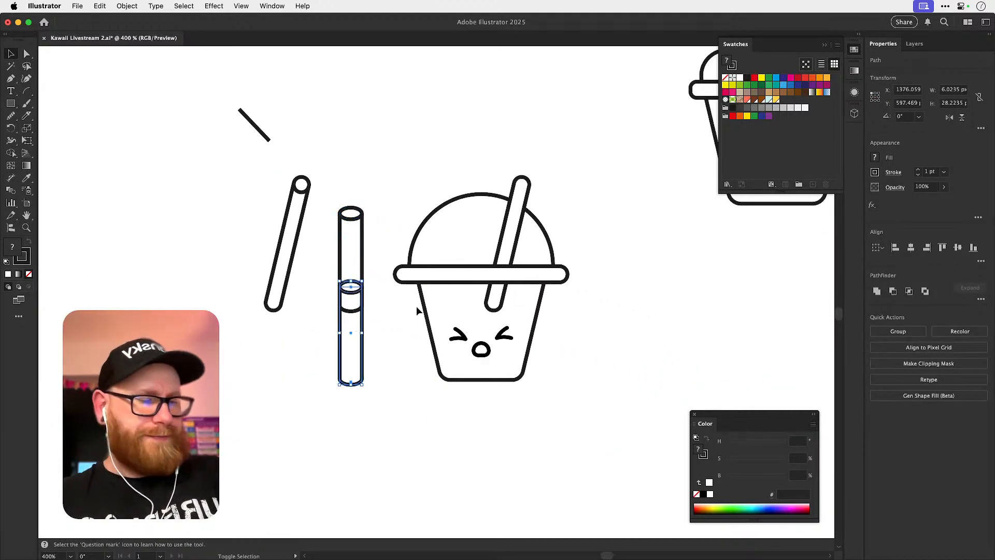
Draw an arc about 6 × 6 px curving across the lower tube just beneath its opening.
key(space)
drag(451, 424, 401, 370)
key(z)
drag(292, 350, 415, 387)
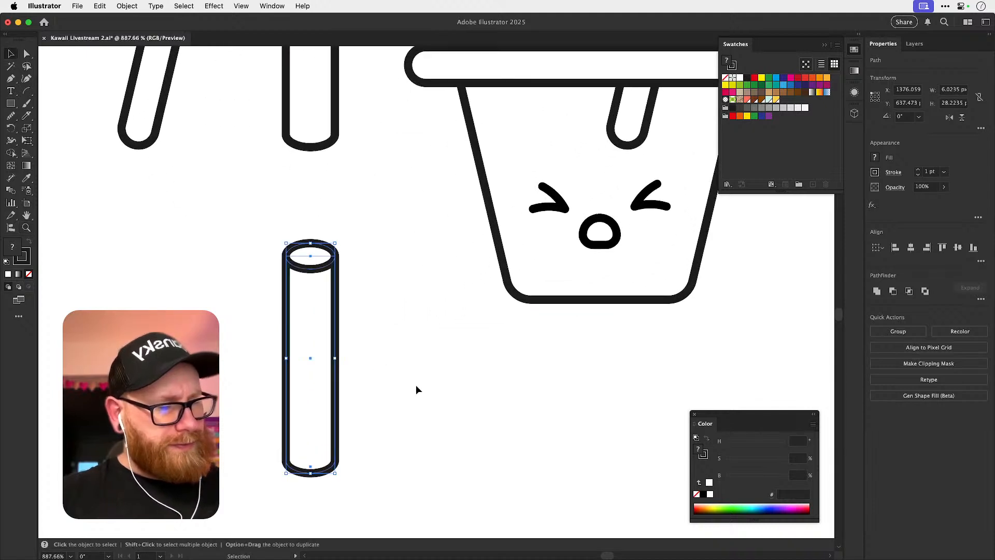
key(v)
click(409, 387)
click(30, 93)
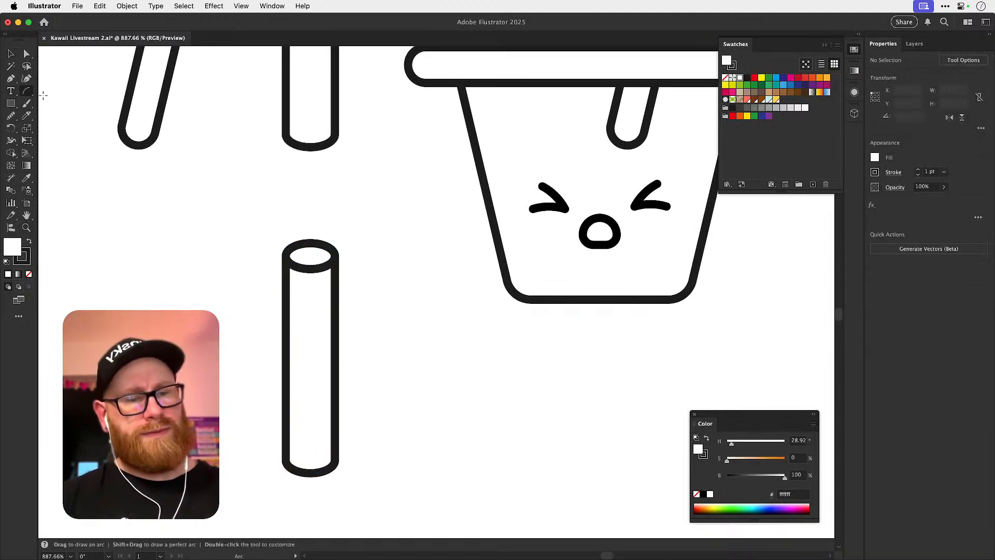
drag(285, 292, 322, 366)
Copy the arc repeatedly down the tube, end to end, to make four curved stripes.
key(v)
key(a)
key(super+d)
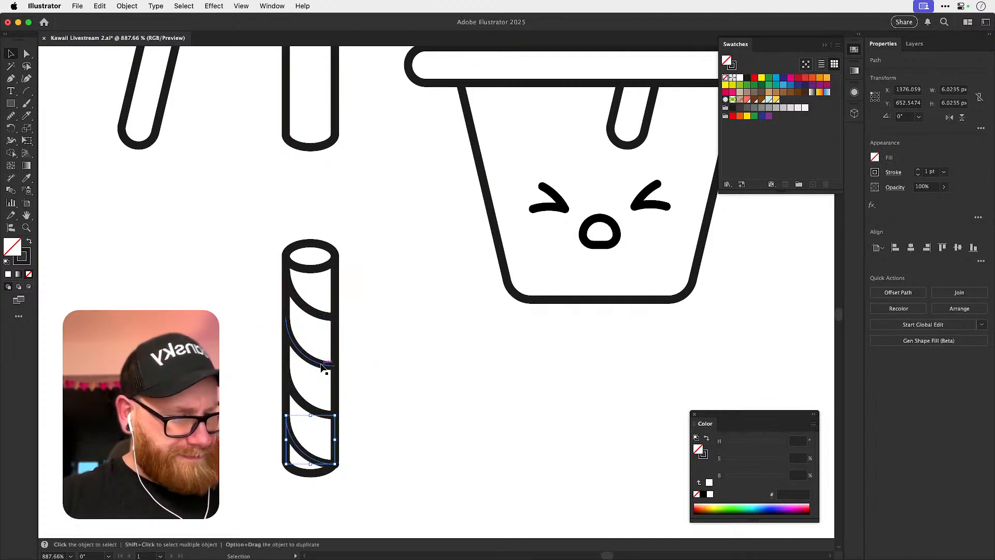
key(super+shift+a)
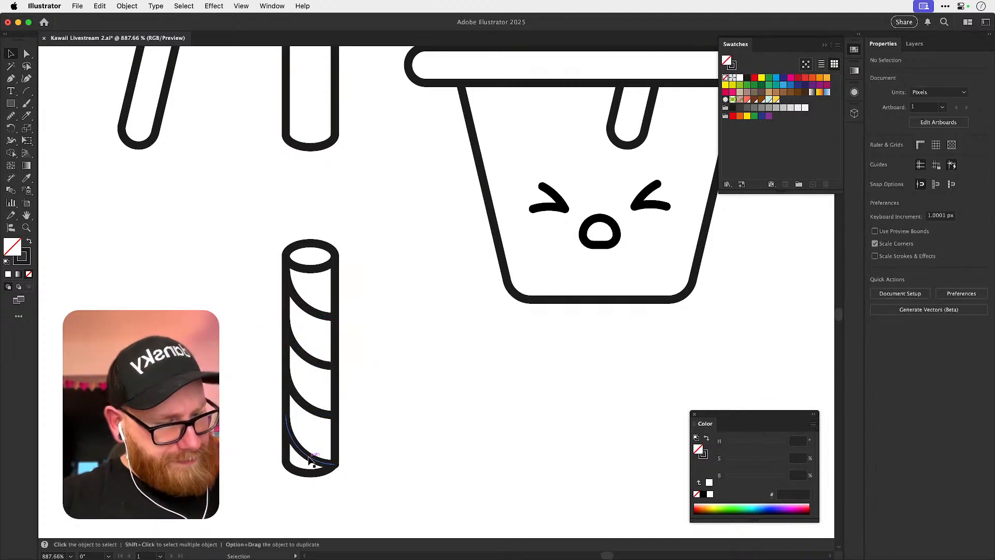
Try raising the lowest stripe inside the tube, and undo back to the two upper stripes.
drag(317, 461, 319, 448)
shift+click(325, 414)
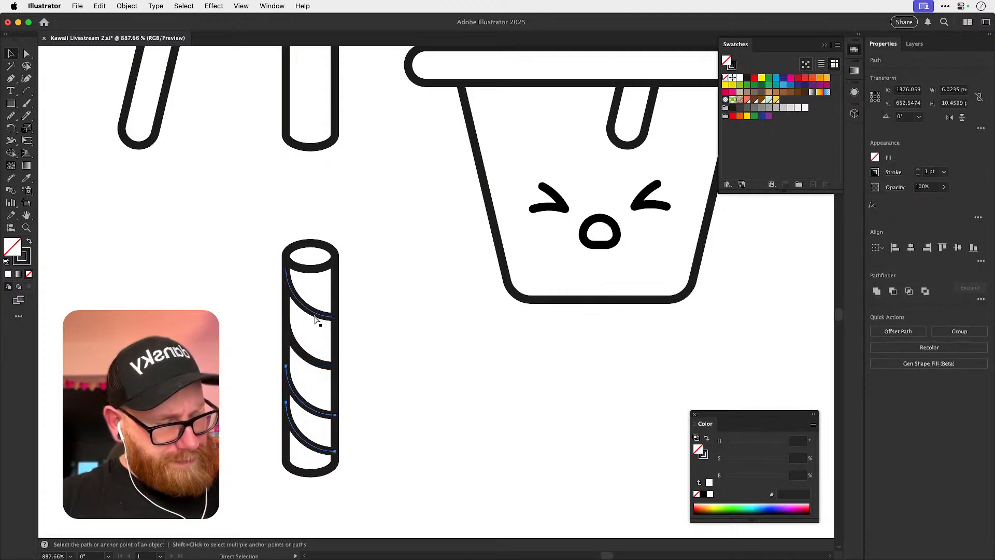
key(super+z)
key(super+z)
key(super+z)
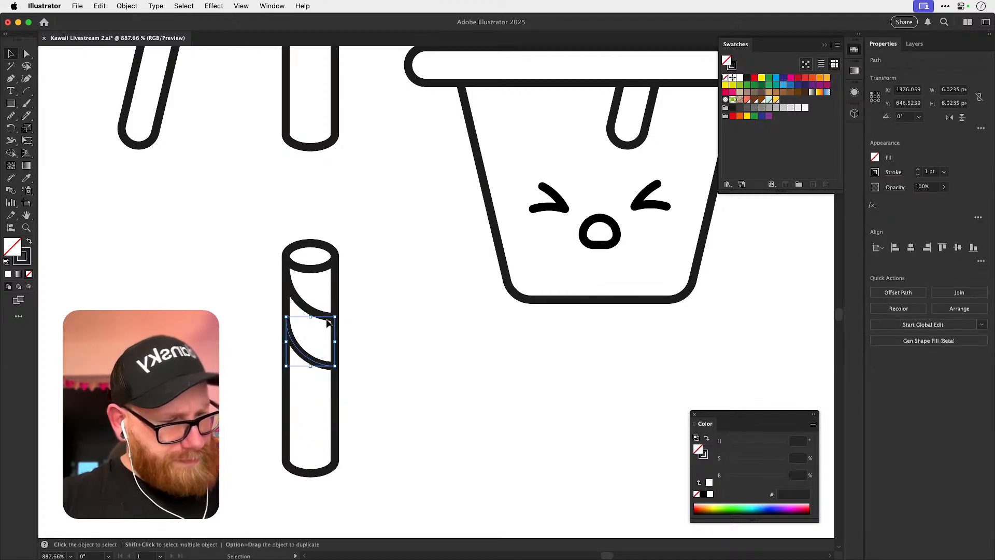
Add two more stripe copies down the lower half of the tube, ending just above its bottom curve.
drag(310, 362, 312, 408)
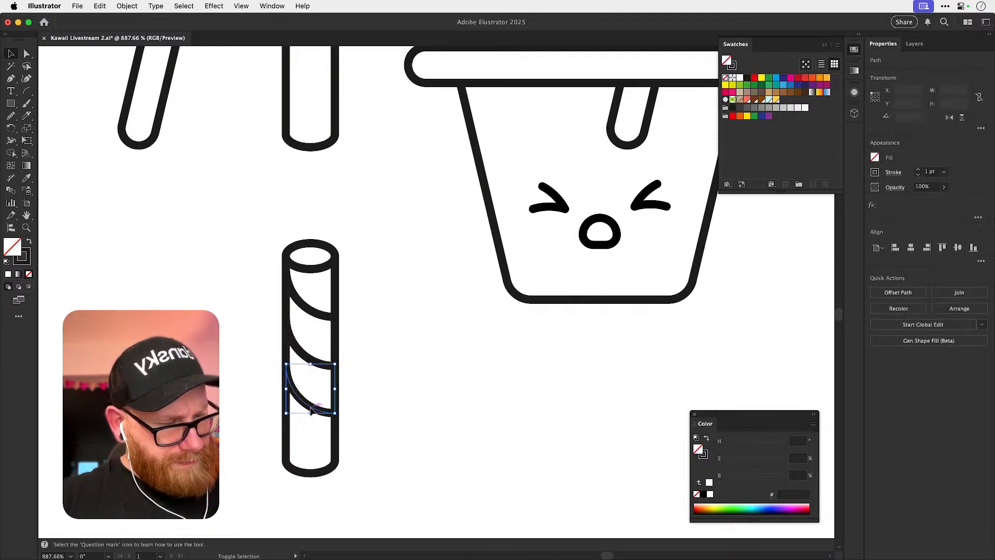
shift+click(312, 359)
shift+click(313, 311)
mouse_move(310, 315)
mouse_down()
mouse_move(306, 326)
mouse_move(305, 311)
mouse_up()
drag(324, 412, 318, 462)
click(393, 414)
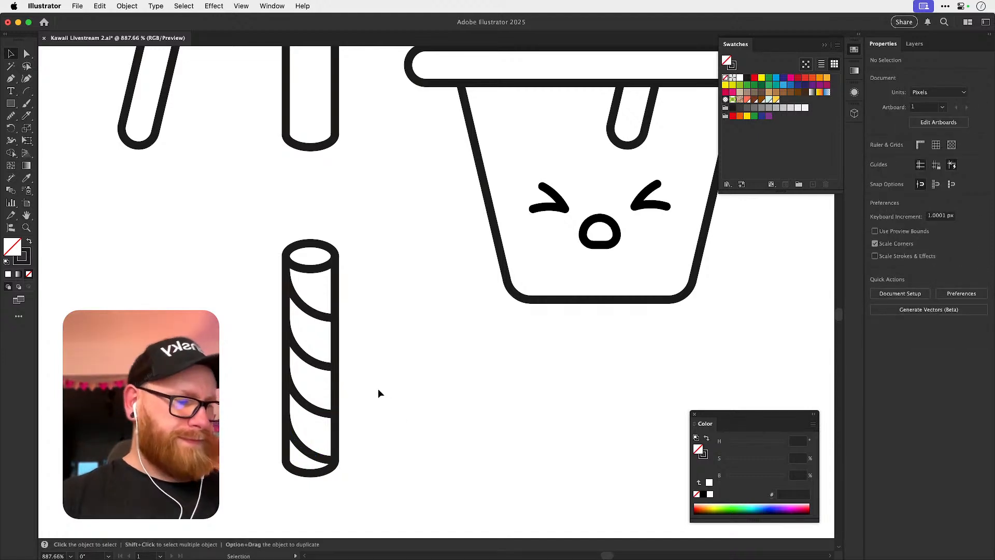
Distribute the four stripes evenly along the length of the tube.
click(319, 320)
shift+click(319, 363)
shift+click(318, 409)
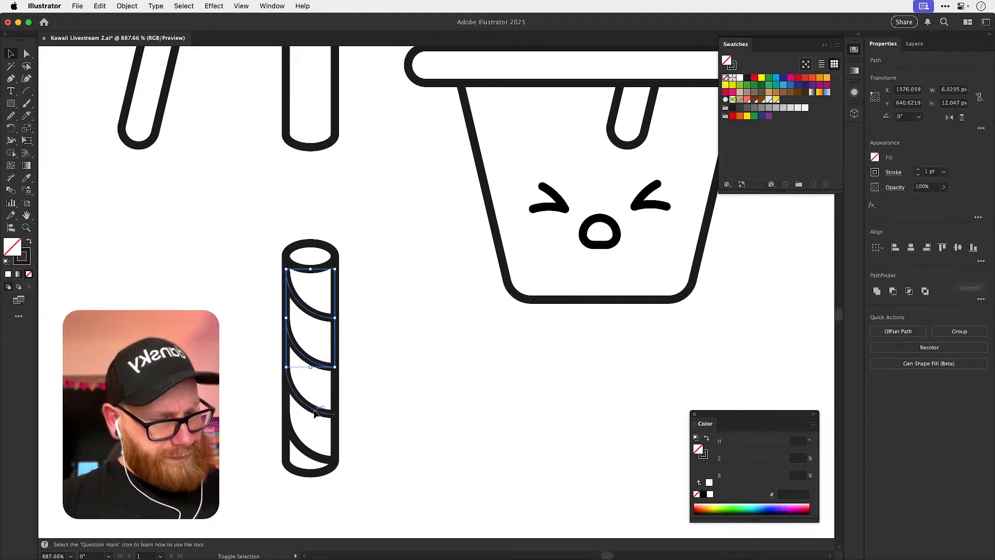
shift+click(318, 458)
click(981, 262)
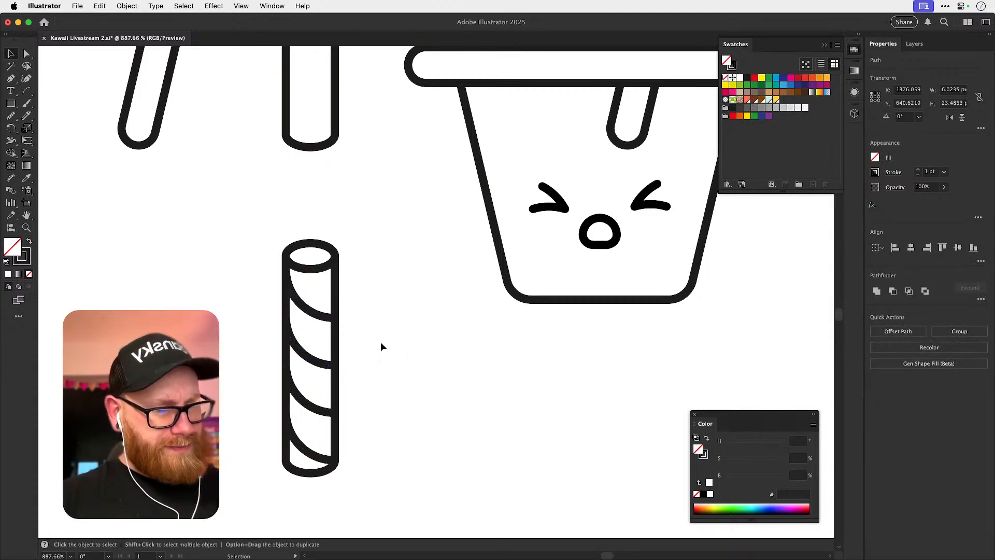
Paste the copied sheet of red-accented kawaii face references onto the canvas, converting its colors to preserve appearance.
click(399, 363)
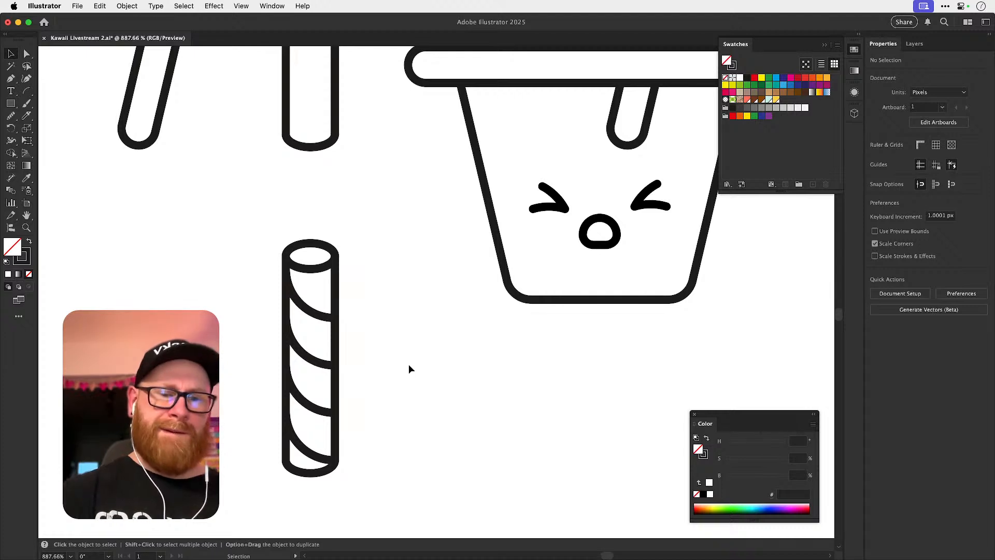
scroll(409, 366, down, 5)
drag(424, 375, 389, 374)
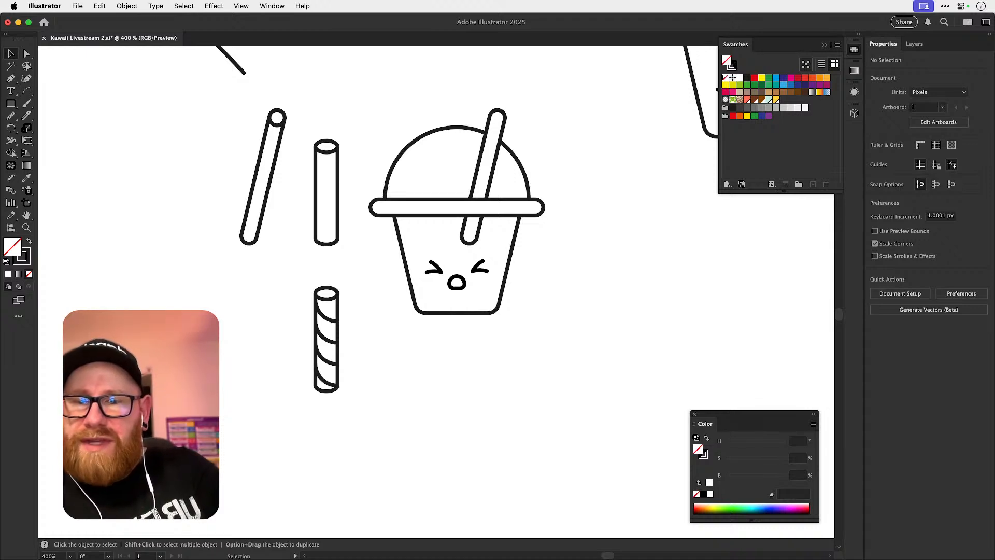
key(super+Tab)
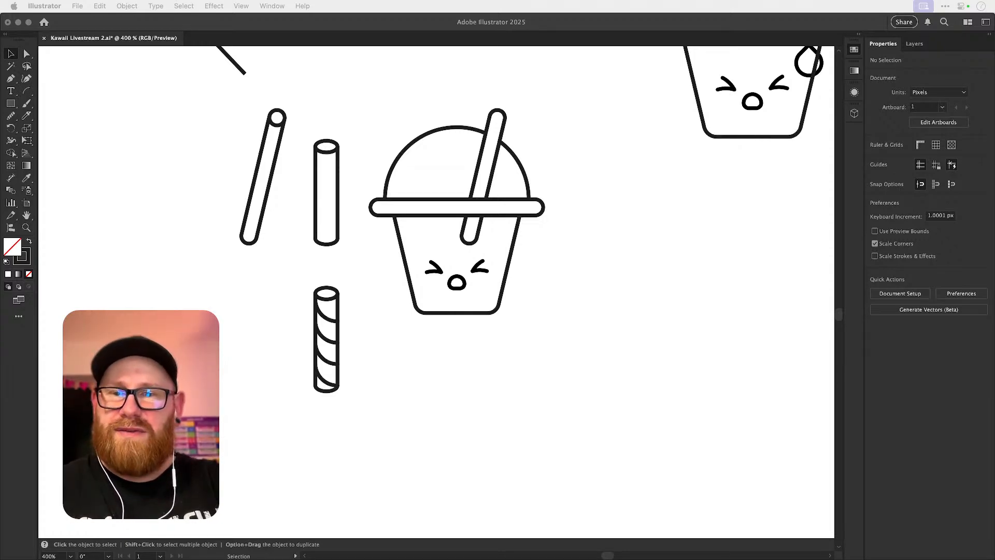
key(super+Tab)
key(super+minus)
key(super+minus)
key(super+minus)
key(super+minus)
key(super+minus)
key(super+minus)
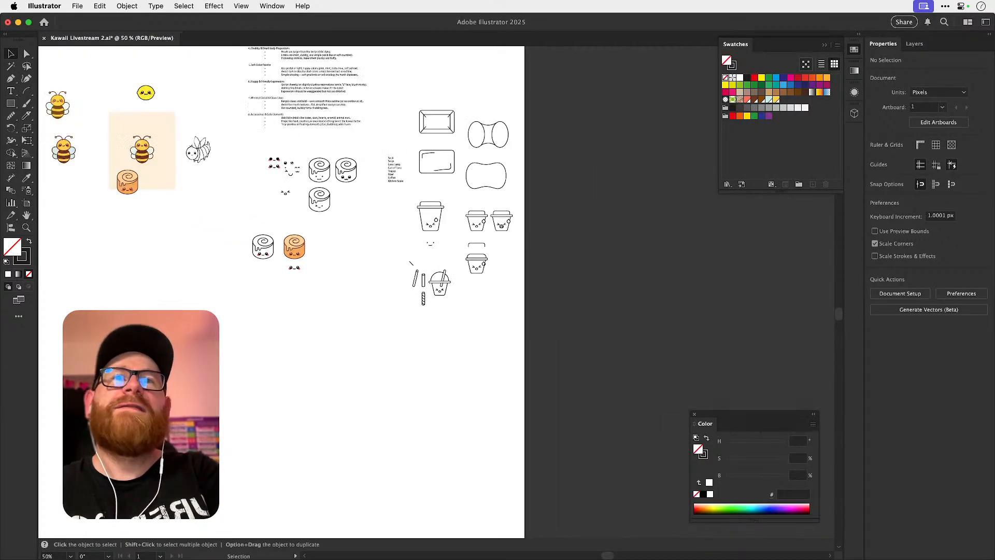
scroll(462, 405, up, 2)
scroll(462, 404, left, 2)
key(super+v)
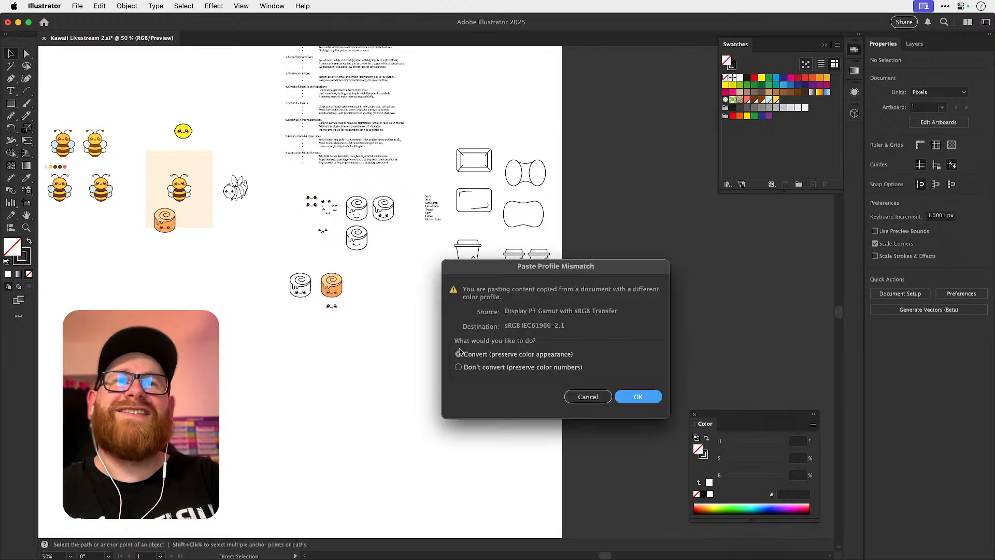
click(631, 399)
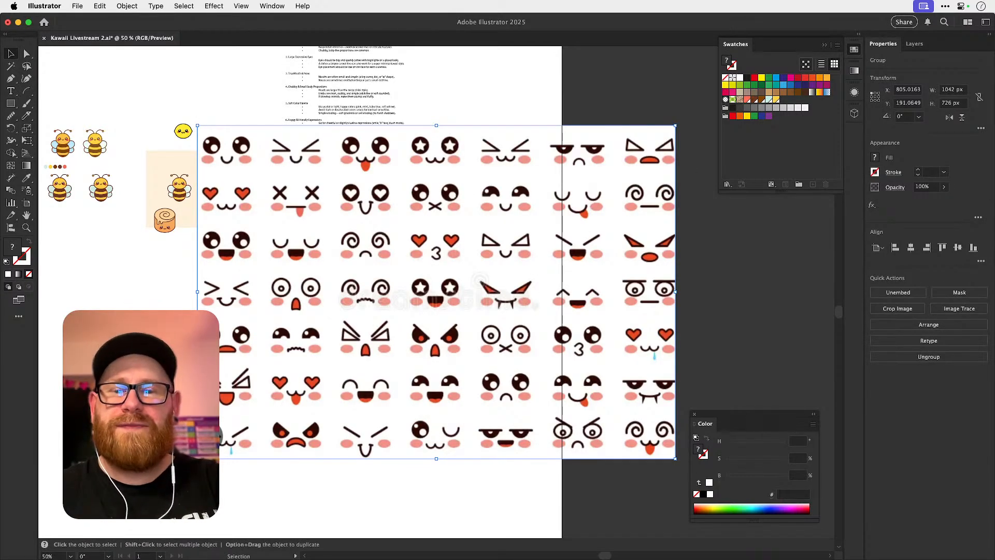
Fetch a second kawaii face reference sheet and paste it in, converting its colors to preserve appearance.
key(super+Tab)
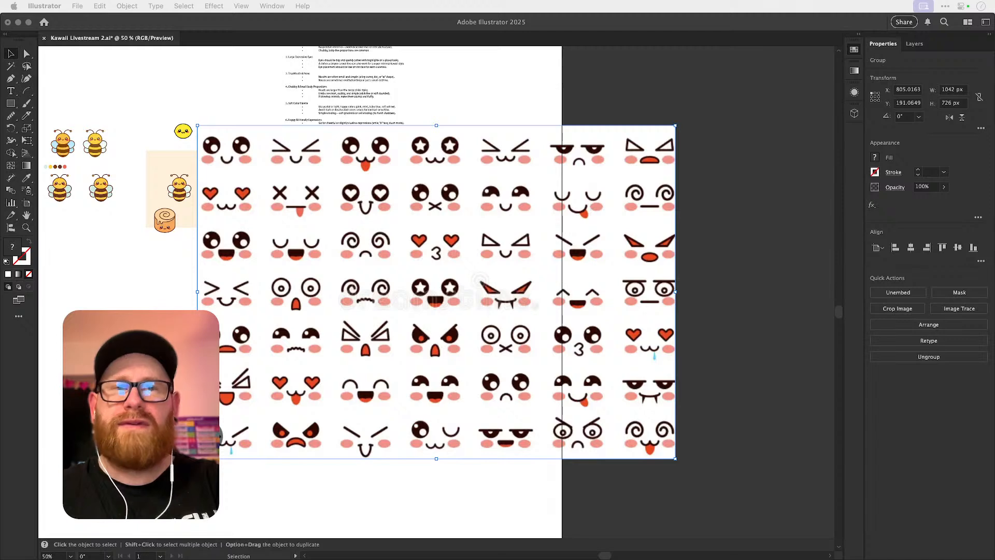
key(super+Tab)
key(super+Tab)
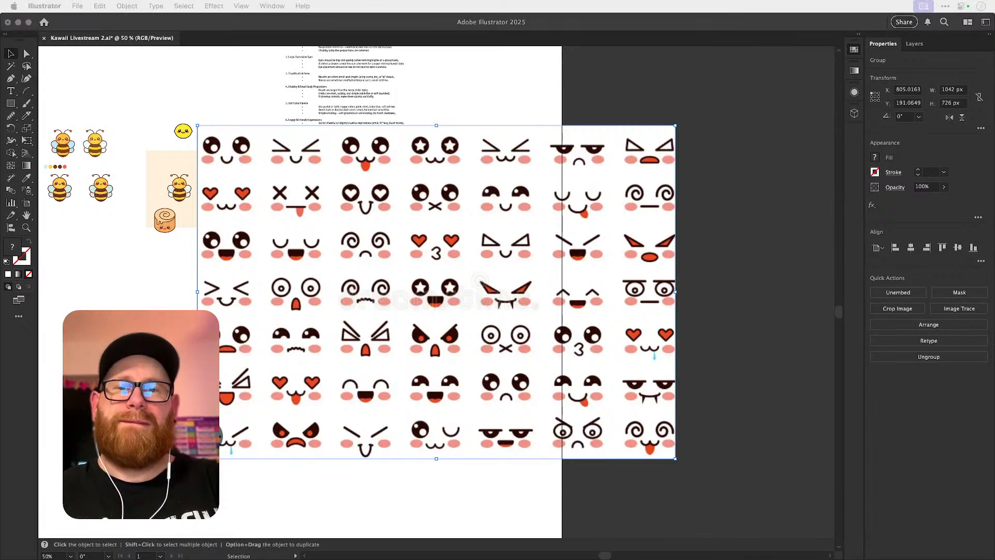
key(super+Tab)
key(super+v)
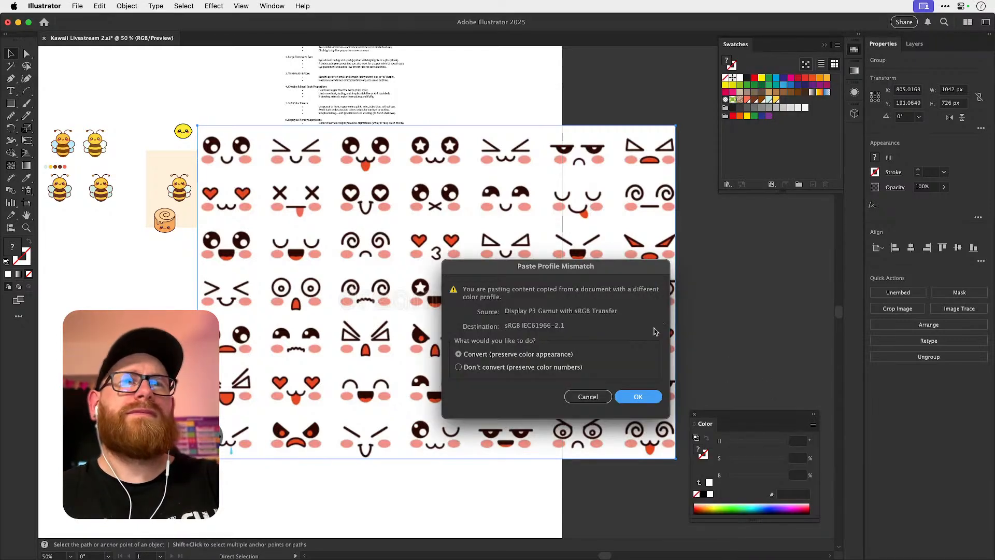
click(637, 397)
key(super+p)
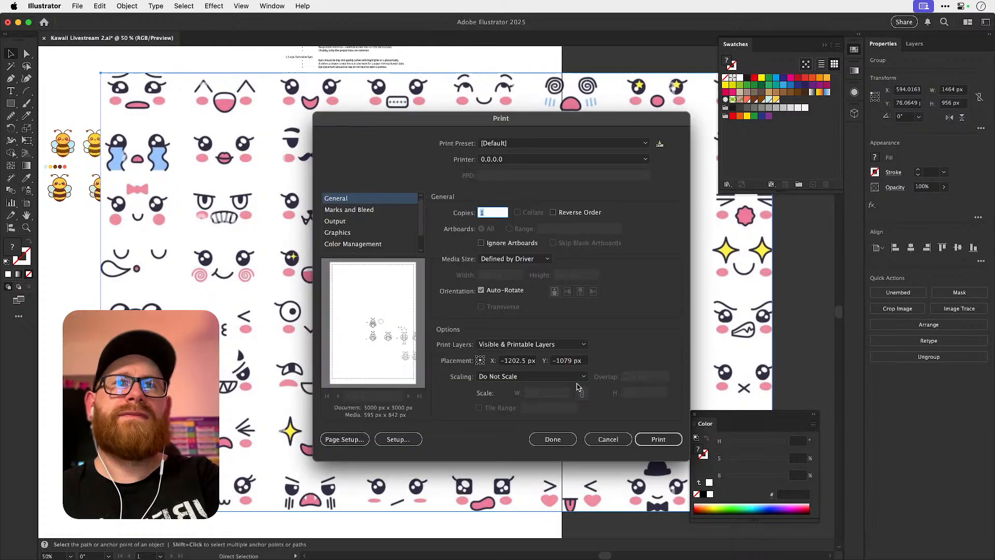
key(Escape)
Place the second face sheet below the first one and scale both sheets down together.
key(super+minus)
key(super+minus)
key(super+minus)
drag(534, 311, 537, 450)
shift+click(505, 403)
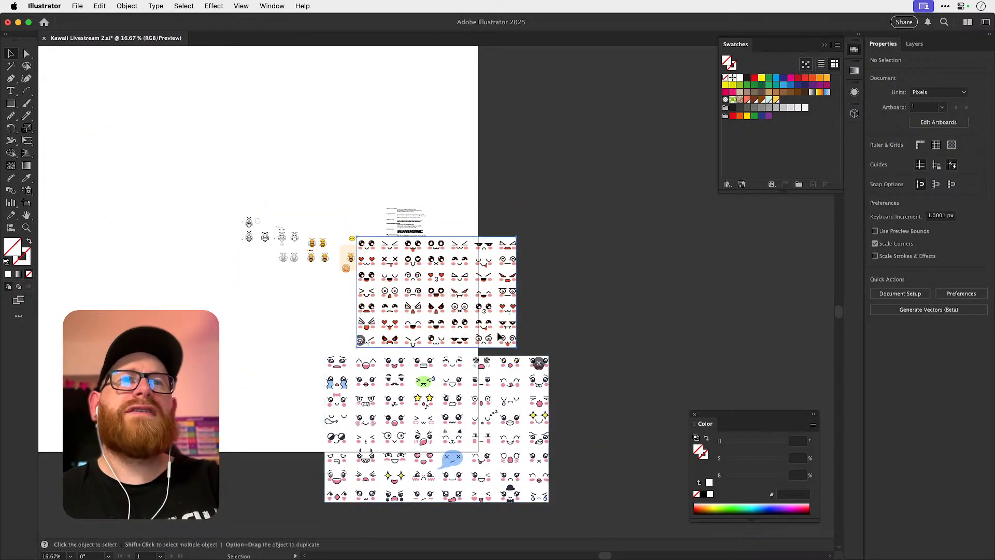
shift+click(500, 337)
shift+click(501, 379)
drag(548, 502, 558, 442)
Examine the faces on both reference sheets up close for a suitable expression.
scroll(357, 267, up, 5)
key(z)
key(super+shift+a)
drag(349, 408, 539, 279)
key(v)
scroll(548, 262, down, 5)
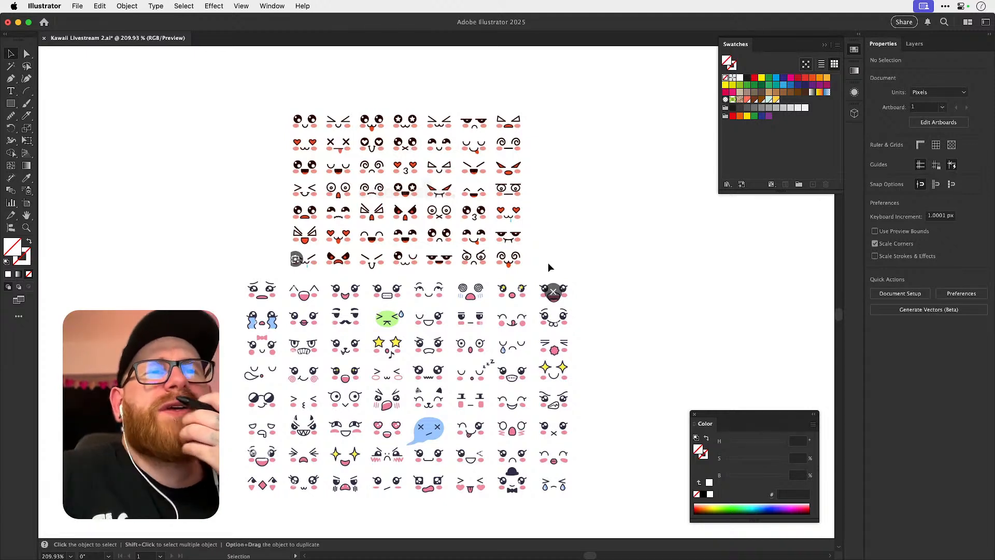
drag(597, 252, 607, 238)
key(super+space)
mouse_move(570, 291)
mouse_down()
mouse_move(631, 302)
mouse_move(579, 287)
mouse_up()
key(super+minus)
key(super+minus)
key(super+minus)
key(super+minus)
key(super+minus)
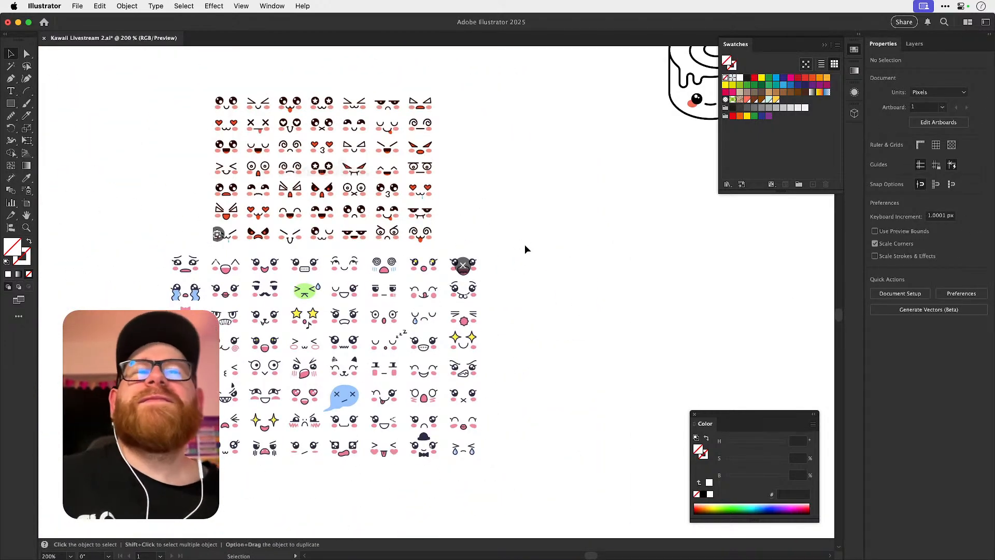
key(super+space)
drag(470, 260, 705, 291)
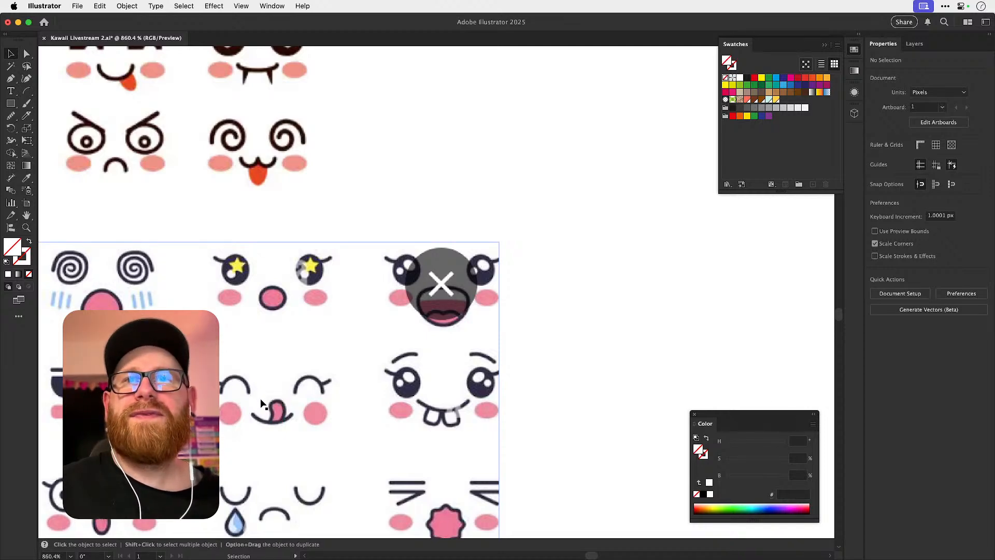
Draw a rectangle about 19.5 × 11.9 px around the tongue-out smiling face and clip the lower sheet to it.
key(m)
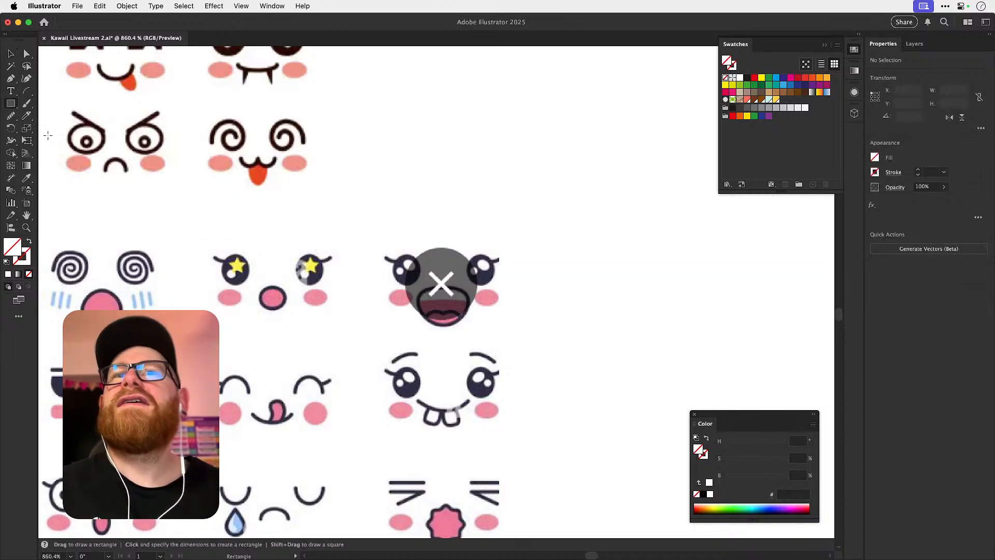
drag(188, 352, 344, 446)
key(v)
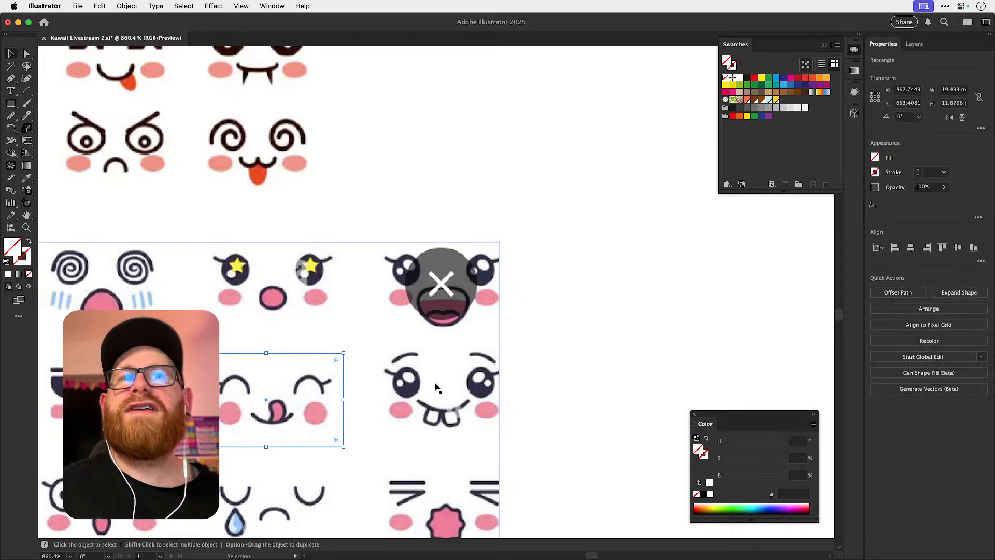
shift+click(387, 394)
key(super+8)
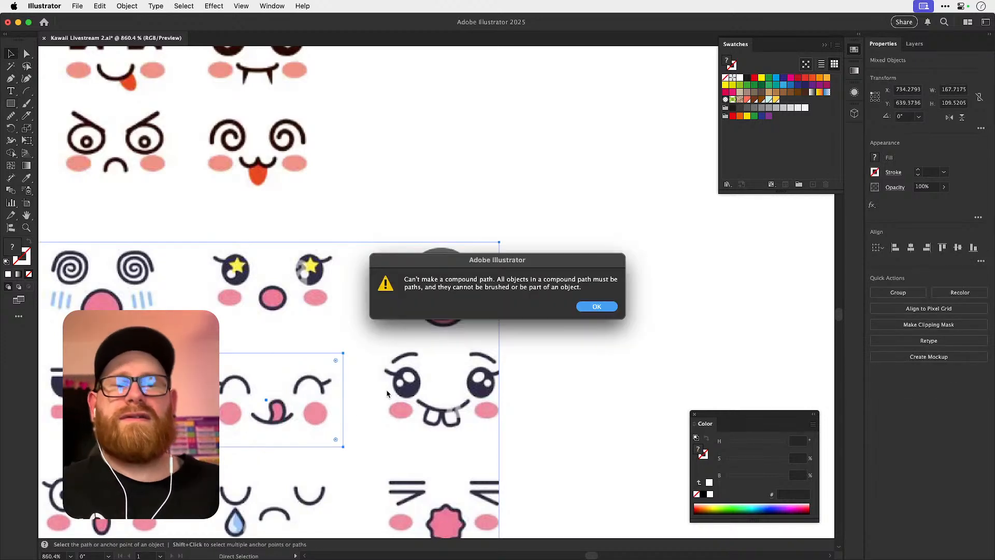
key(Return)
key(super+7)
click(387, 394)
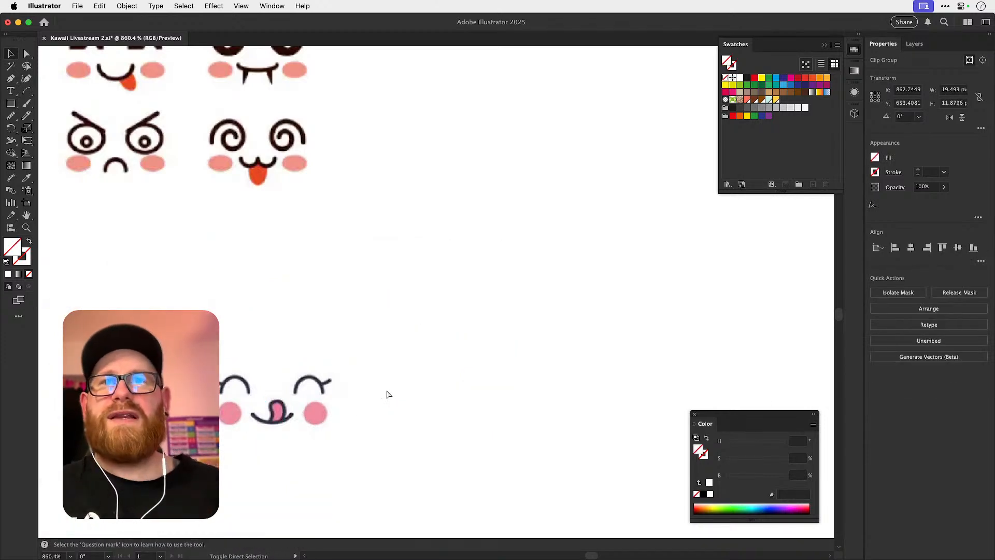
Copy the clipped tongue-out face and undo the clipping mask to restore the full sheet.
click(308, 401)
key(super+z)
key(super+z)
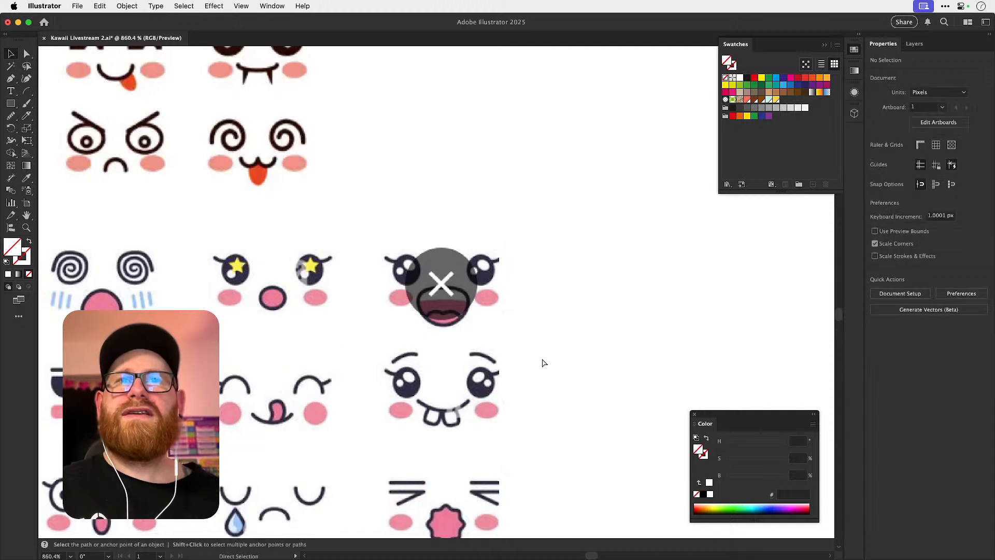
Paste the clipped tongue-out face beside the lower right of the dome-topped cup.
key(super+minus)
key(super+minus)
key(super+minus)
key(super+minus)
key(super+minus)
key(super+minus)
key(super+minus)
drag(576, 320, 276, 362)
drag(496, 348, 359, 311)
drag(497, 309, 644, 342)
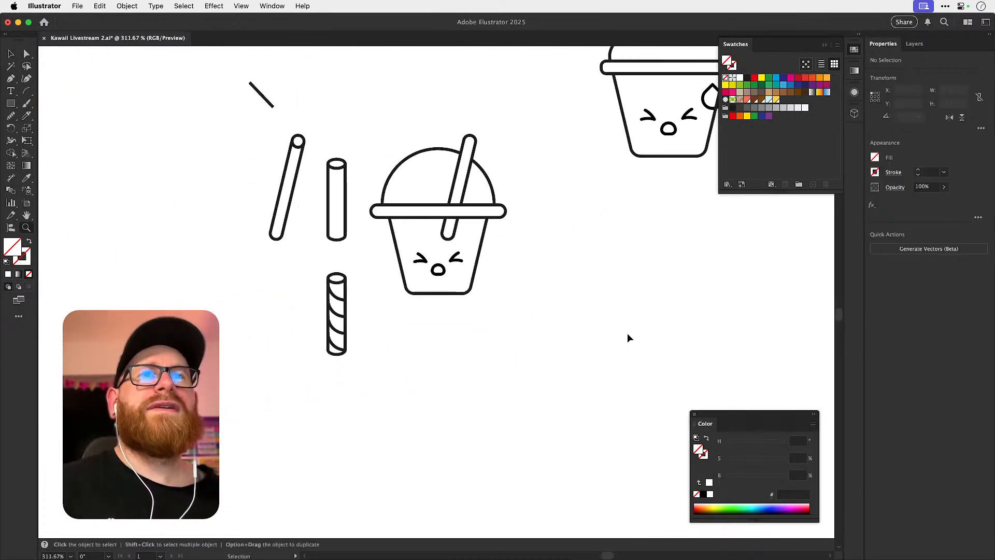
key(super+v)
drag(597, 196, 520, 304)
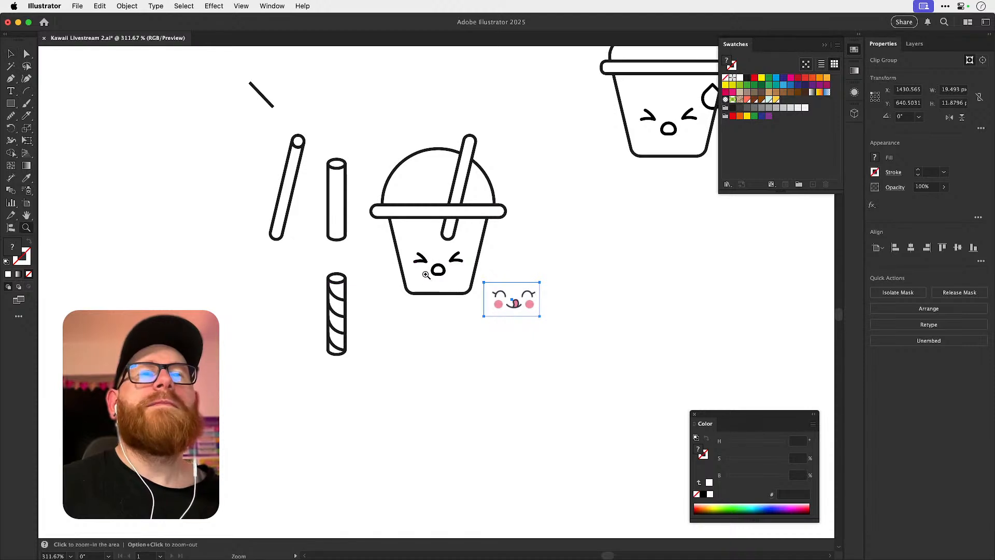
Move the existing face group straight down, out of the dome-topped cup.
shift+click(481, 254)
shift+click(481, 254)
drag(455, 259, 456, 443)
click(495, 350)
drag(498, 303, 606, 337)
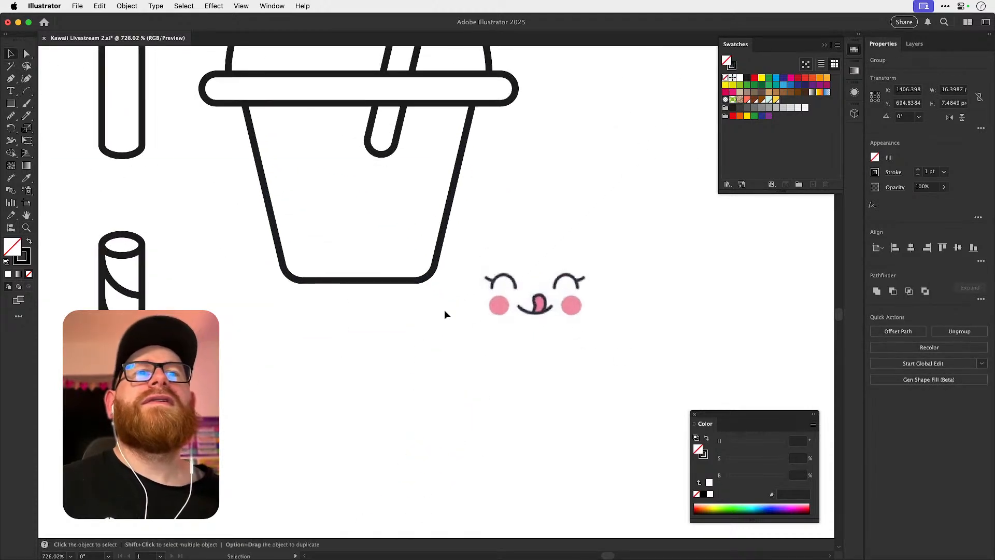
Draw a circle about 6.7 px wide below the cup and delete its bottom anchor, leaving an arched closed eye.
click(13, 104)
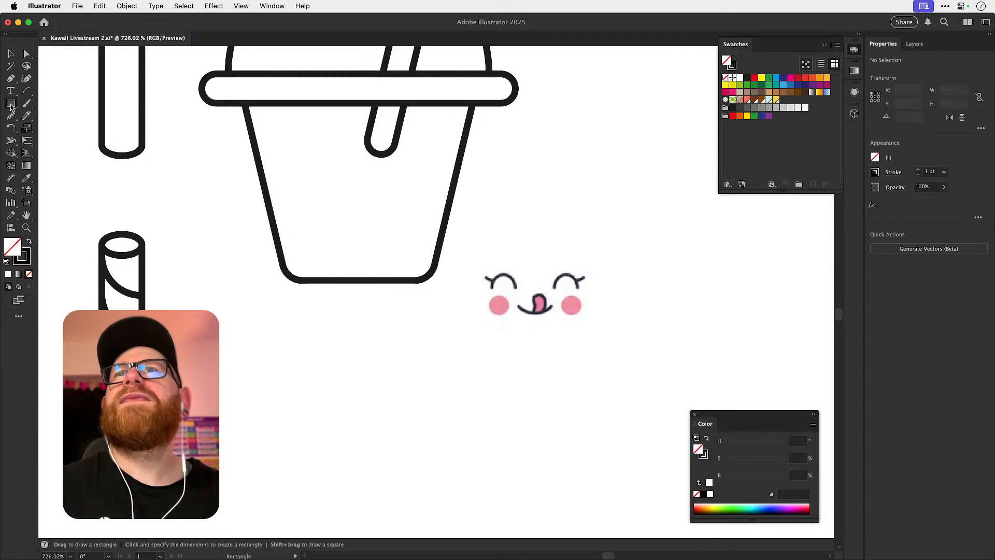
click(15, 103)
click(55, 128)
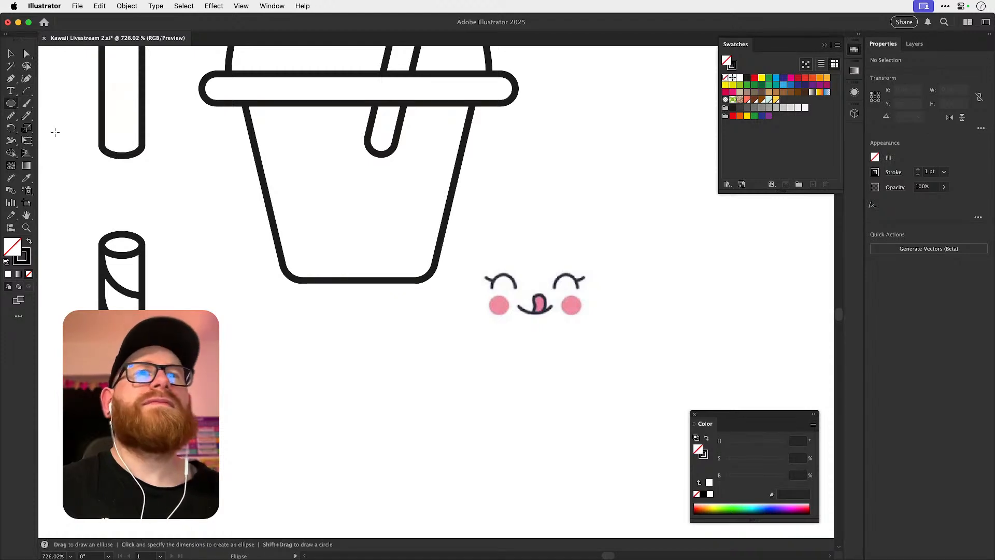
drag(395, 387, 439, 343)
key(super+shift+a)
key(a)
click(416, 388)
key(Delete)
key(super+shift+a)
key(v)
scroll(418, 351, up, 5)
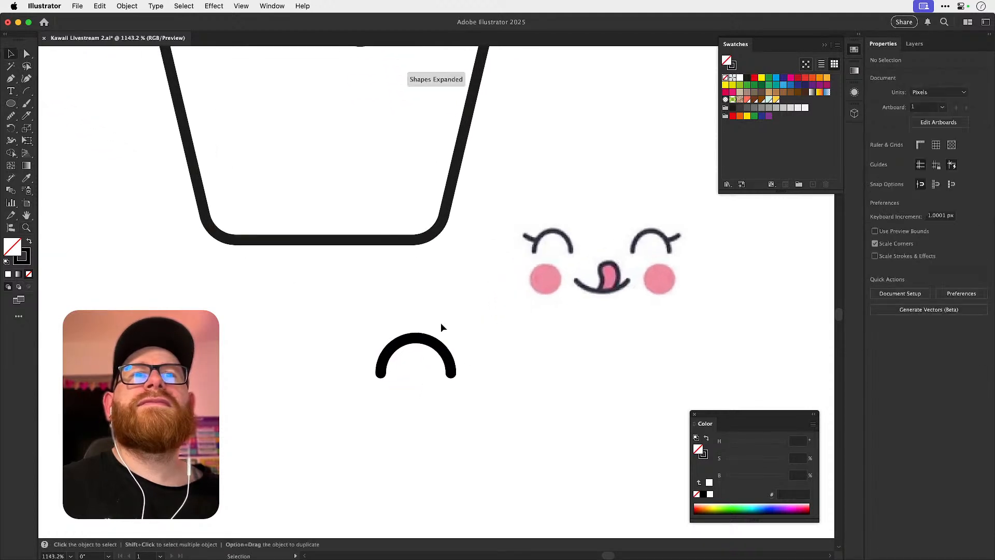
Draw a small eyelash arc about 1.8 px wide, extending outward from the left side of the arched eye.
click(421, 339)
click(27, 90)
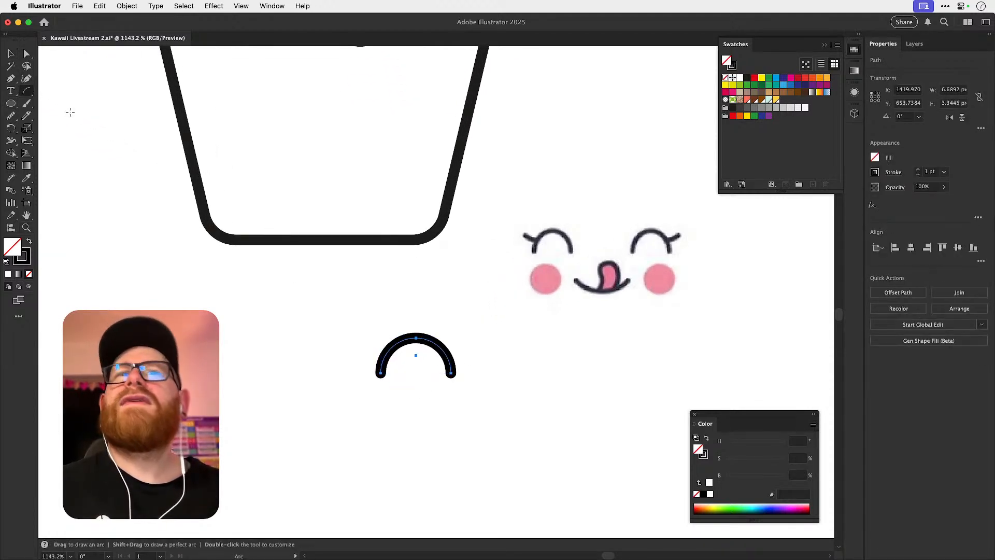
mouse_move(386, 350)
mouse_down()
mouse_move(373, 351)
mouse_move(357, 326)
mouse_move(369, 353)
mouse_up()
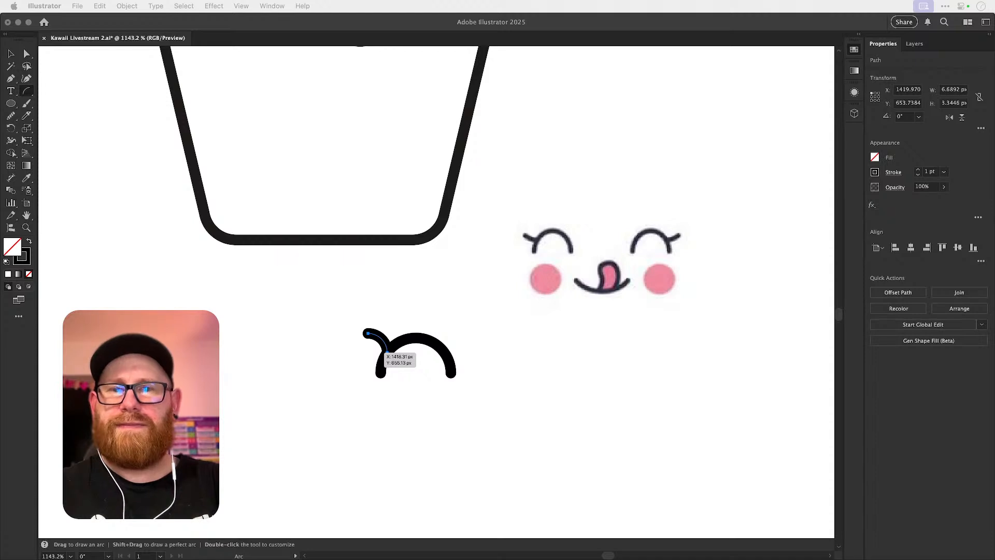
click(394, 328)
key(v)
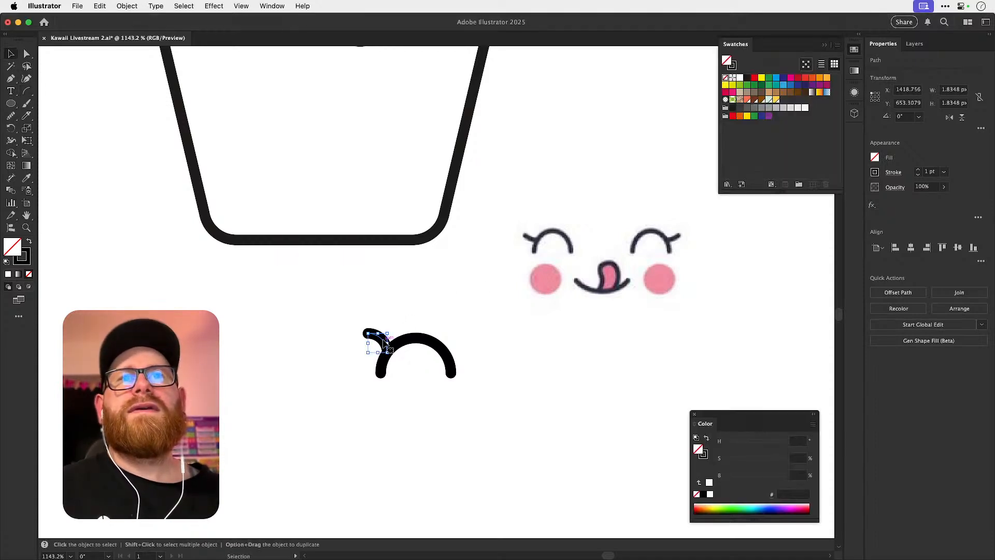
Flip the eyelash arc vertically, undoing the horizontal flip tried first.
click(950, 118)
key(super+z)
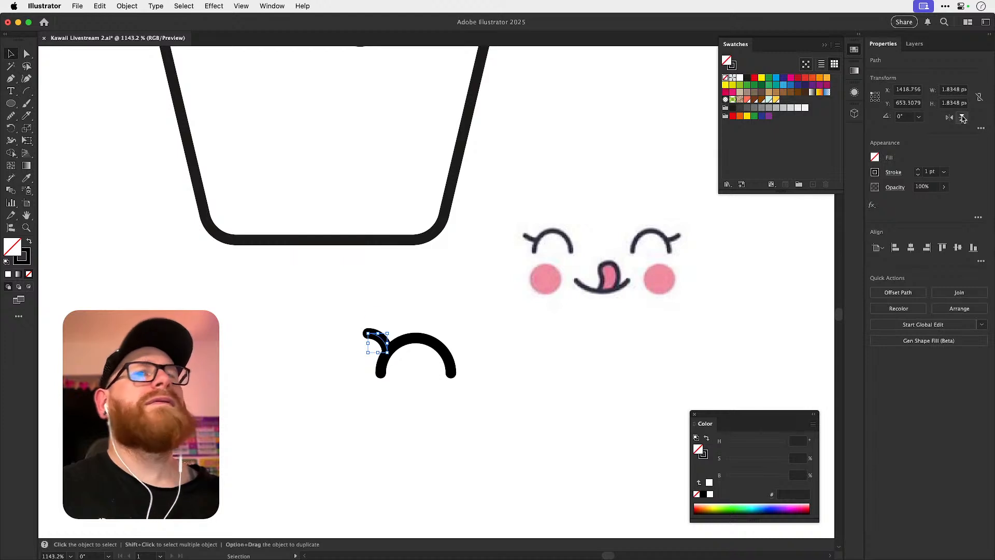
click(963, 119)
In outline view, move the eyelash arc so its upper end meets the left side of the eye arc.
scroll(363, 353, up, 5)
key(a)
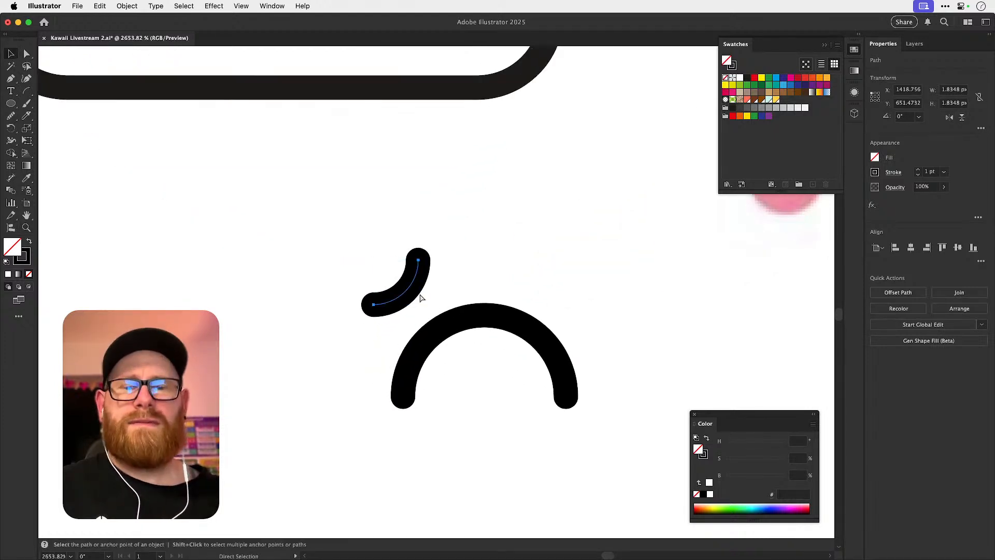
key(super+y)
drag(403, 306, 634, 411)
super+drag(405, 387, 640, 409)
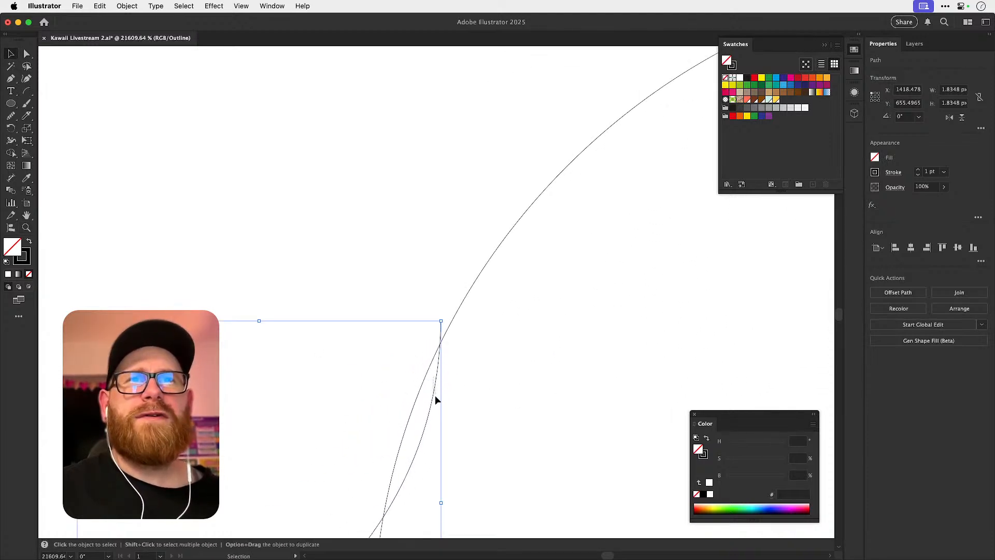
mouse_move(435, 395)
mouse_down()
mouse_move(438, 409)
mouse_move(453, 409)
mouse_move(434, 406)
mouse_up()
Rotate the eyelash arc around its junction with the eye to an angle of about 296°, and return to preview.
key(r)
drag(419, 303, 470, 293)
key(super+y)
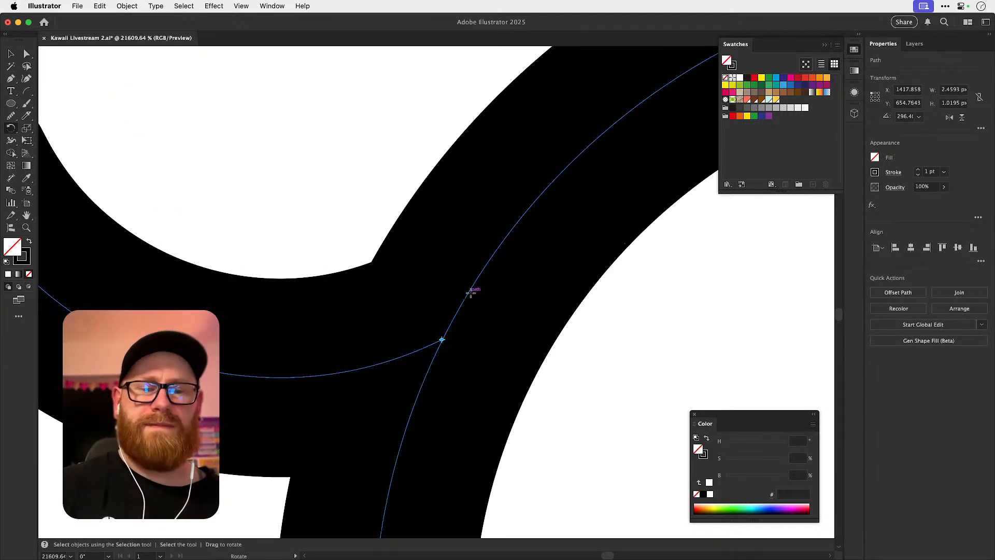
scroll(471, 293, down, 10)
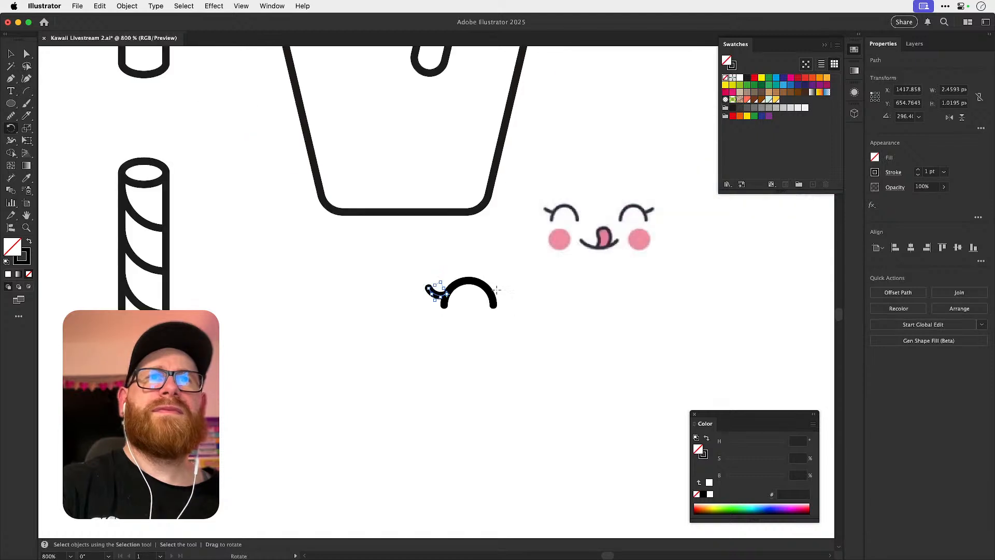
Shorten the eyelash by moving its outer end anchor inward along the curve towards the eye.
key(v)
drag(507, 269, 407, 314)
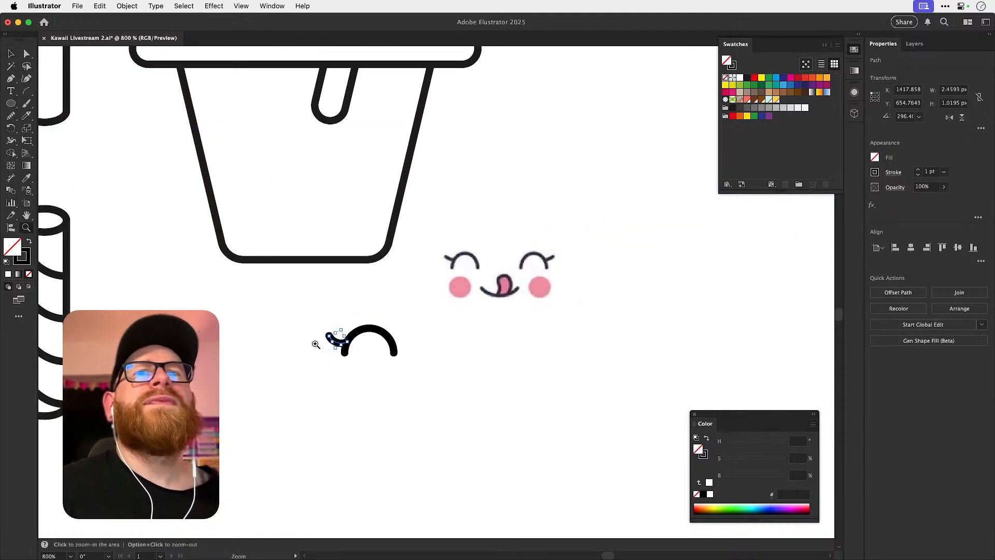
scroll(323, 341, up, 4)
key(a)
click(359, 309)
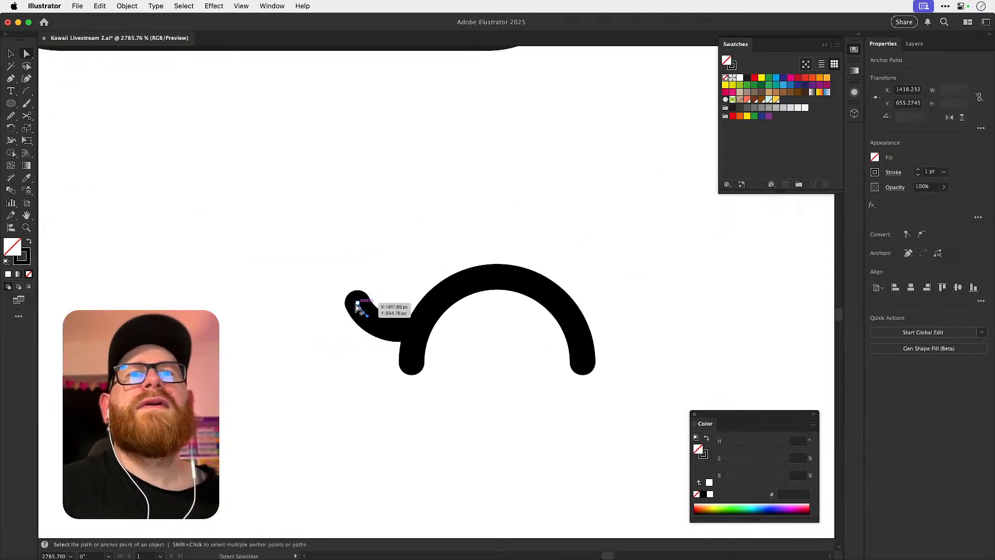
drag(358, 305, 367, 317)
key(v)
click(375, 267)
Duplicate the eye arc below the eye, rotate the copy 180°, and enlarge it to about 12.5 px wide.
scroll(405, 274, down, 2)
scroll(487, 288, down, 2)
scroll(520, 309, right, 3)
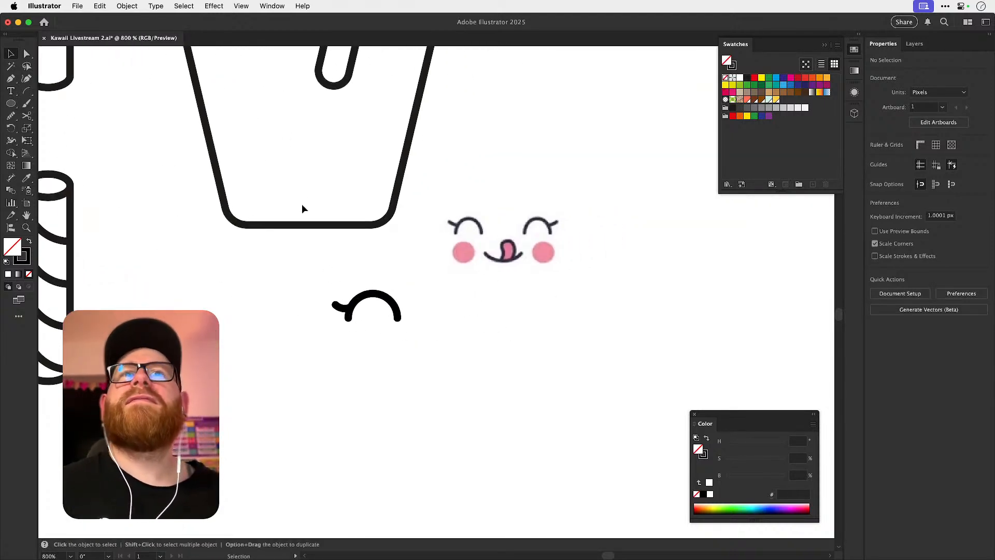
drag(386, 298, 381, 379)
key(r)
drag(340, 338, 400, 415)
key(v)
drag(362, 381, 443, 353)
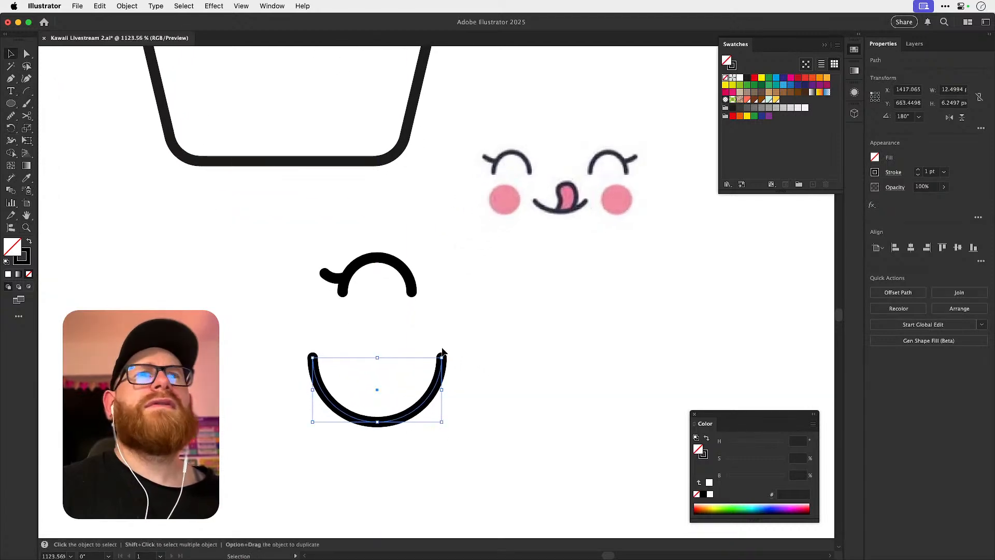
Cut the enlarged arc at matching points on both sides and delete its upper ends to leave a shallow smile.
key(c)
click(328, 399)
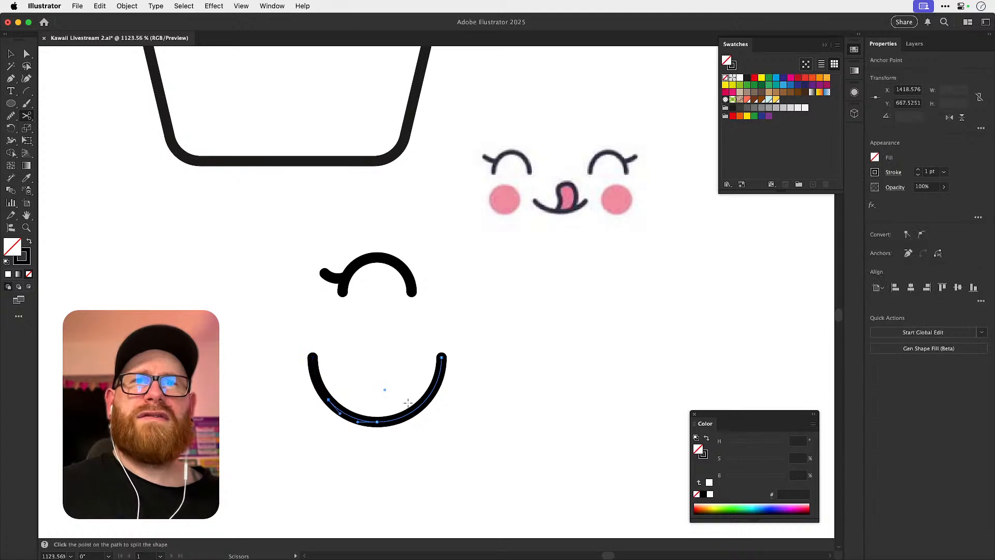
click(426, 401)
key(a)
drag(278, 326, 494, 371)
key(Delete)
key(Delete)
key(v)
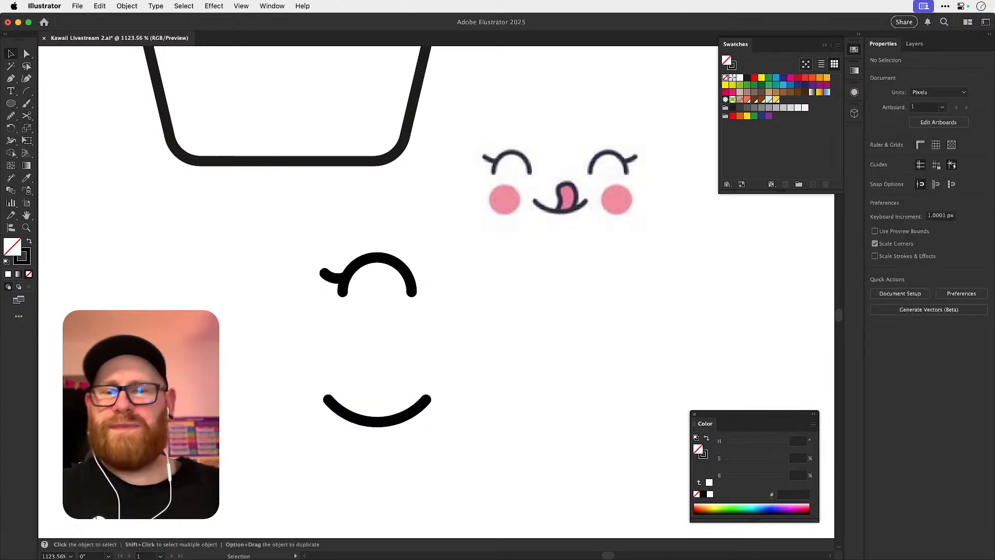
key(super+Tab)
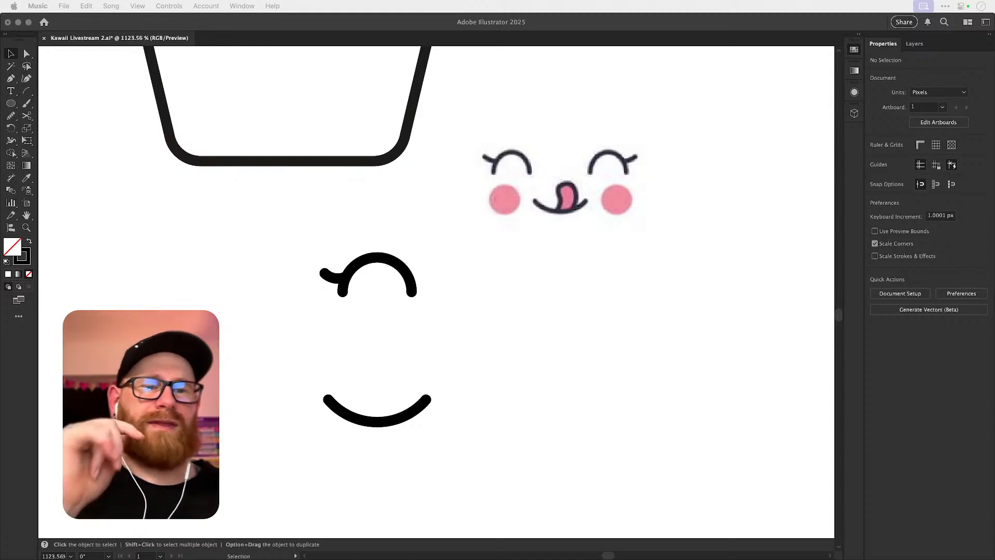
click(579, 323)
drag(486, 325, 376, 327)
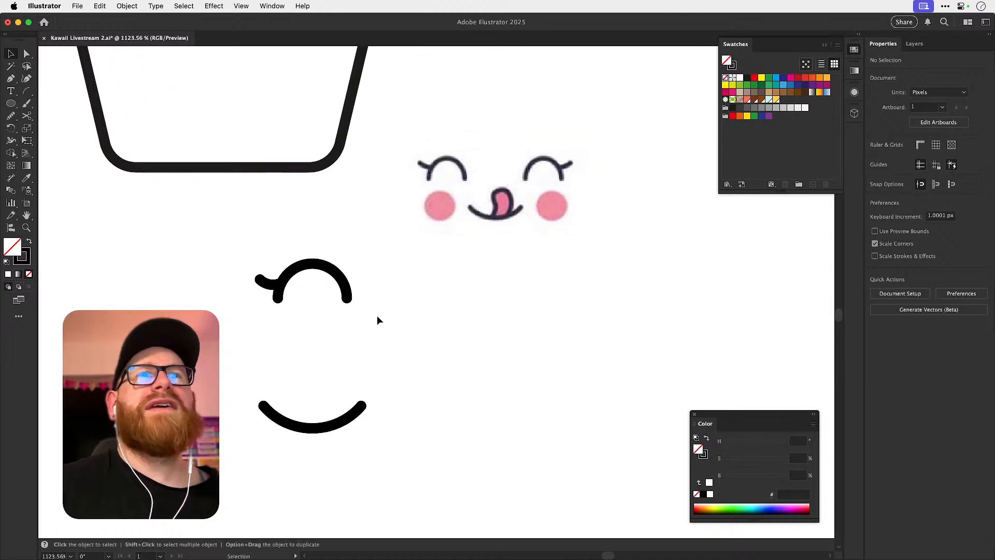
Place the smile below and to the right of the eye, and shift the eye and smile further below the reference.
drag(338, 426, 393, 359)
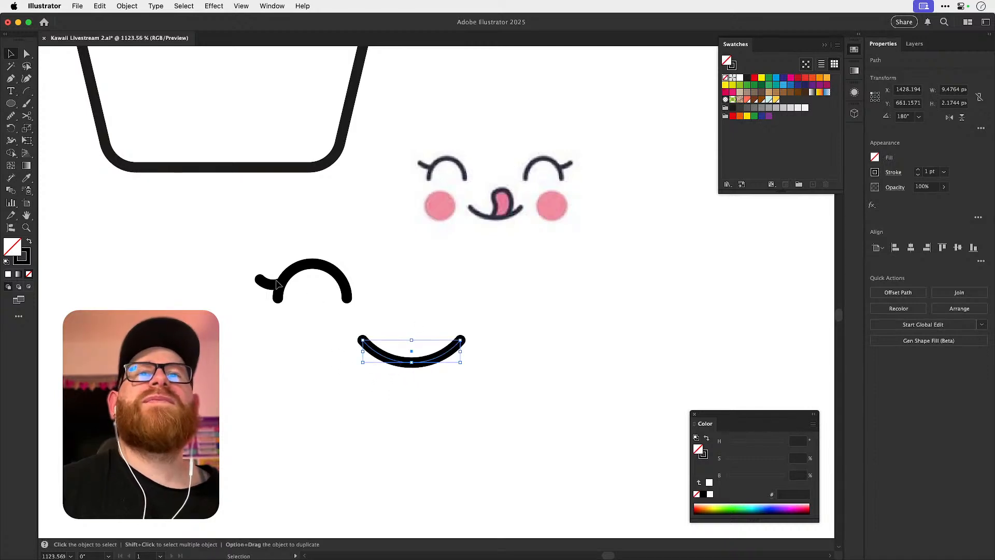
drag(445, 385, 450, 388)
drag(444, 355, 434, 406)
click(506, 336)
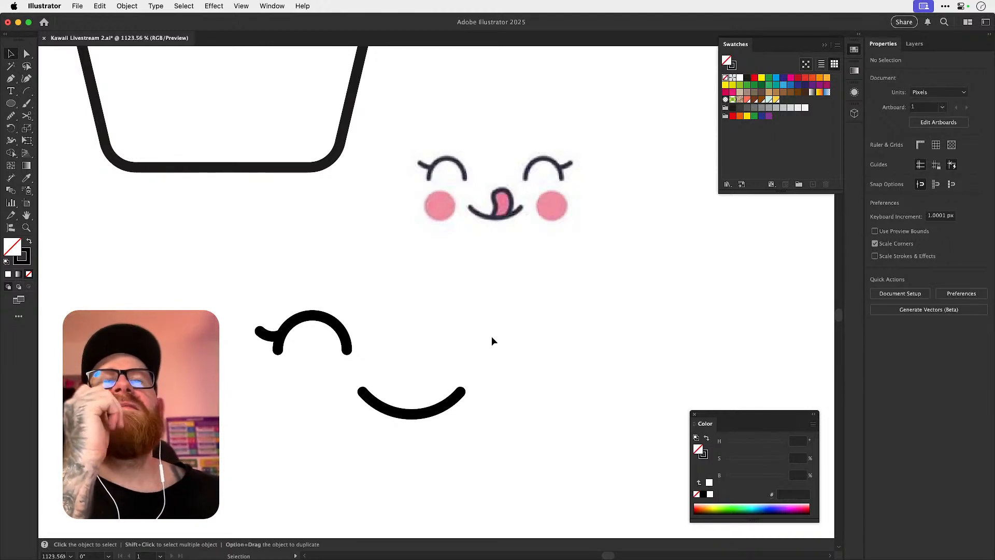
Draw a circle about 5.1 px in diameter beside the face parts and place a touching copy next to it.
click(10, 104)
mouse_move(504, 301)
mouse_down()
mouse_move(557, 354)
mouse_move(581, 321)
mouse_move(612, 324)
mouse_up()
key(super+shift+a)
key(v)
key(super+shift+a)
Draw a small arc and rotate it to 45° so it dips between the tops of the two circles.
click(26, 91)
drag(460, 259, 493, 290)
key(r)
drag(521, 277, 529, 243)
key(super+shift+a)
key(v)
In outline view, distribute the two circles and the arc horizontally so the arc sits midway between the circles.
drag(489, 281, 689, 346)
key(super+y)
key(z)
key(v)
drag(390, 245, 700, 374)
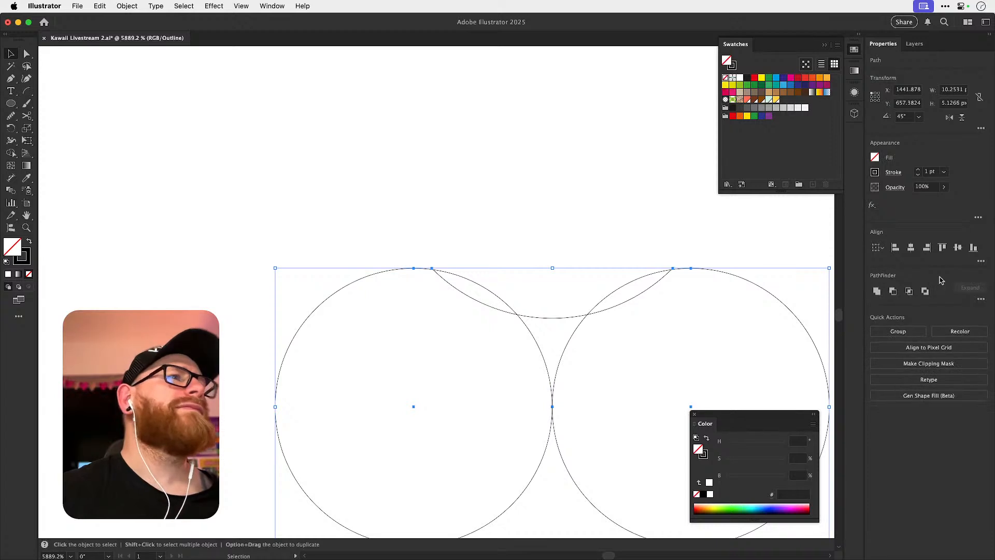
click(981, 262)
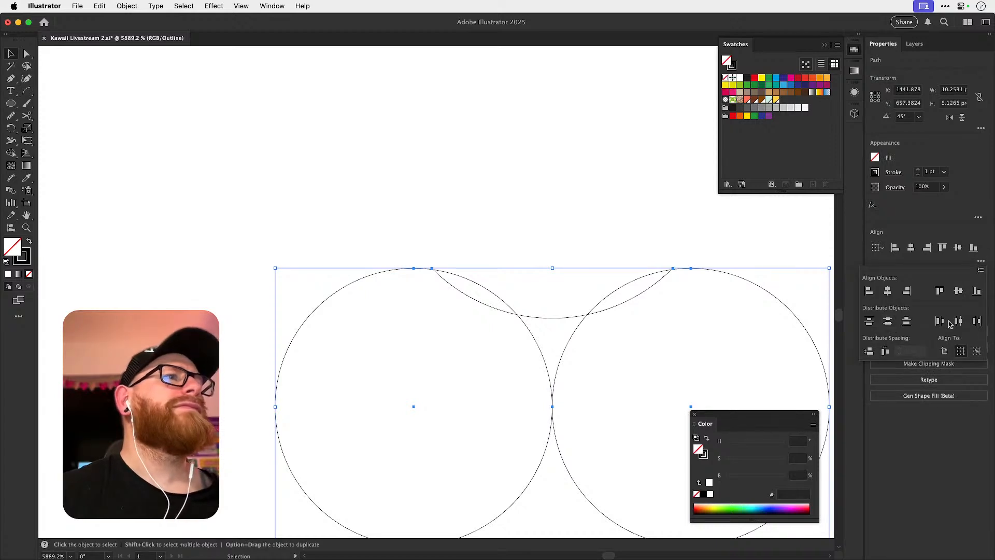
click(605, 219)
Scale the arc down to about 3.4 px wide so it nearly touches both circles tangentially.
click(562, 302)
click(556, 318)
drag(551, 389, 555, 365)
key(z)
drag(470, 282, 725, 321)
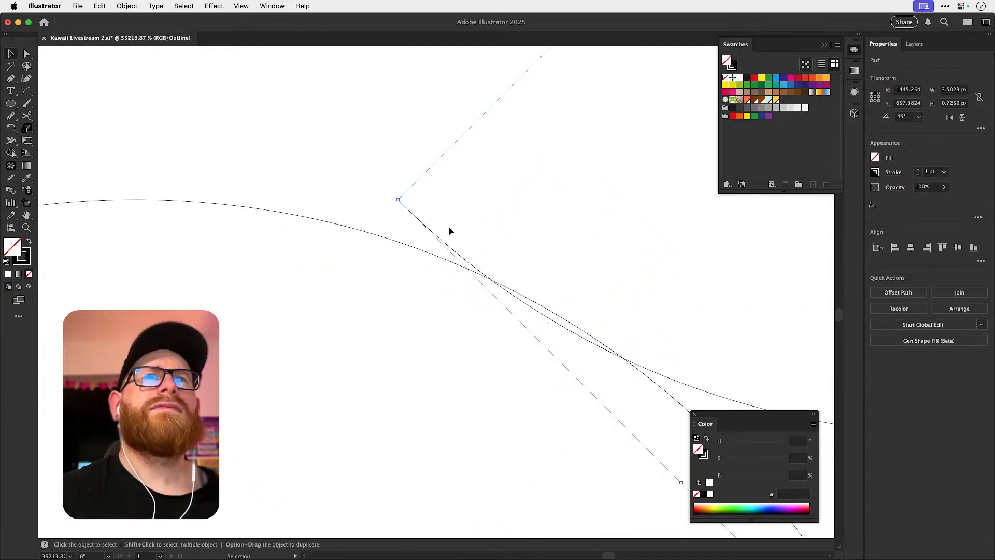
drag(396, 199, 411, 201)
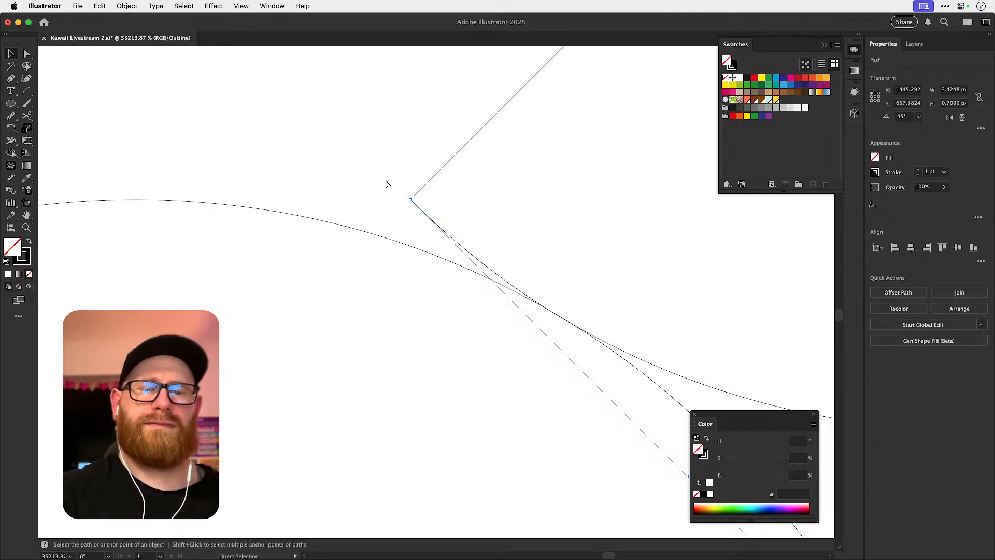
Select both circles and the arc and start the Shape Builder to divide the arc where it meets the circles.
key(super+minus)
key(super+minus)
key(super+minus)
key(super+minus)
drag(309, 191, 551, 337)
key(shift+m)
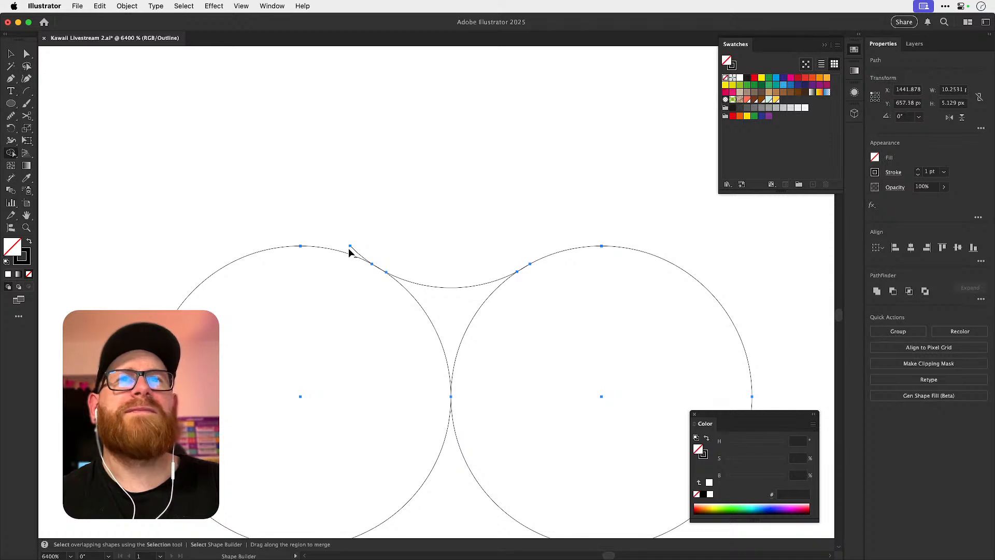
Remove the arc's left overhang and move its remaining end anchor onto the left circle's outline.
key(v)
click(476, 212)
key(z)
drag(343, 272, 582, 301)
drag(471, 240, 584, 285)
key(a)
click(548, 290)
drag(437, 228, 536, 205)
key(super+x)
key(super+shift+a)
drag(548, 291, 531, 281)
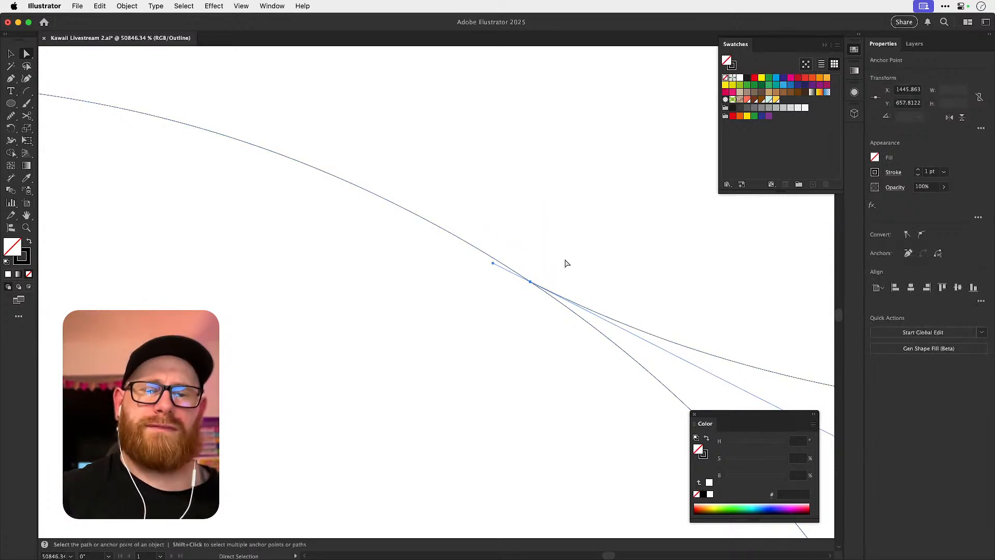
Delete the arc's right overhang, move its end anchor onto the right circle's outline, and return to preview.
key(super+minus)
key(super+minus)
drag(620, 262, 422, 249)
drag(568, 248, 622, 269)
key(super+shift+a)
click(555, 287)
click(666, 222)
key(Delete)
key(super+shift+a)
drag(563, 284, 715, 305)
click(556, 288)
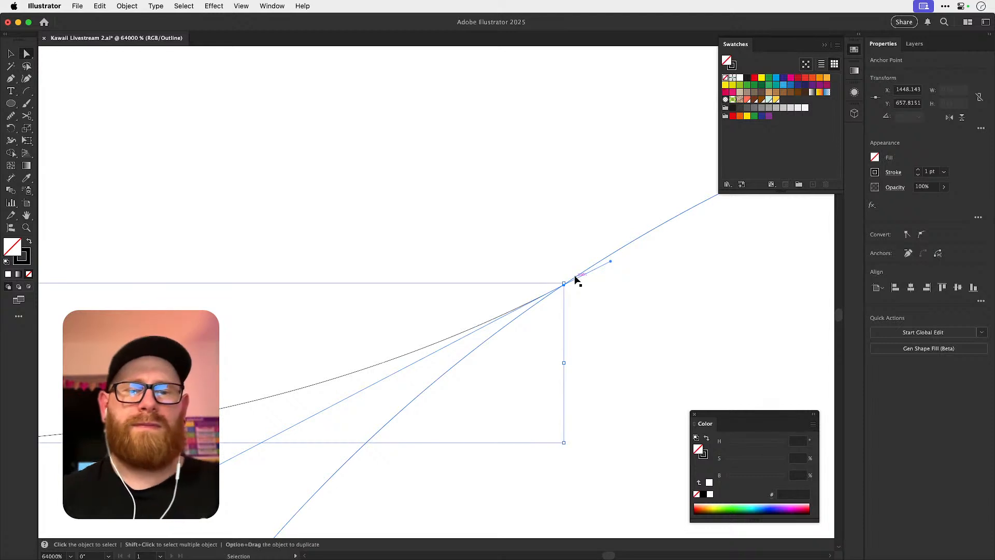
key(super+minus)
key(super+y)
key(super+minus)
key(super+minus)
key(super+minus)
key(super+minus)
key(super+minus)
key(super+minus)
key(super+shift+a)
Deepen the connecting arc by pulling both of its direction handles downward for a smoother transition into the circles.
scroll(403, 260, left, 2)
key(z)
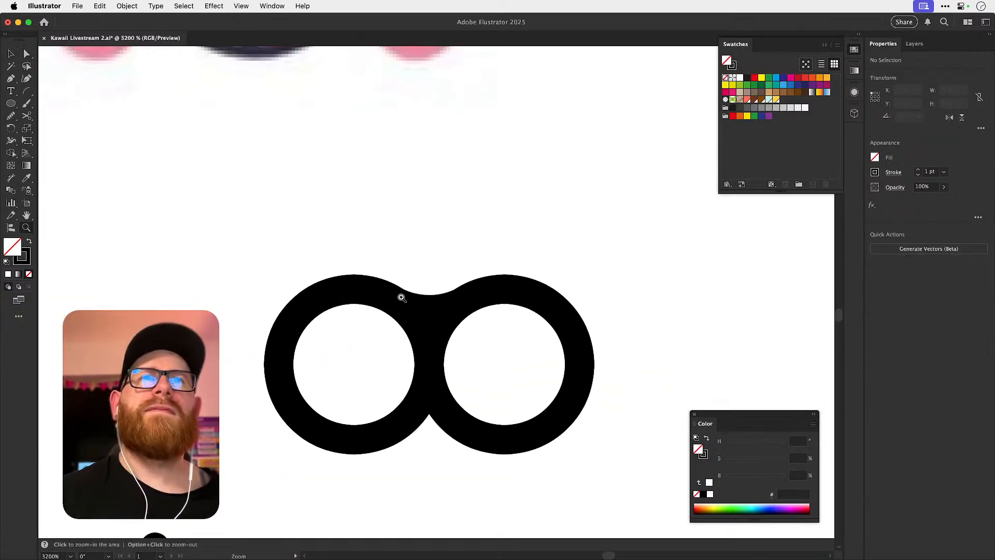
drag(400, 296, 558, 314)
key(v)
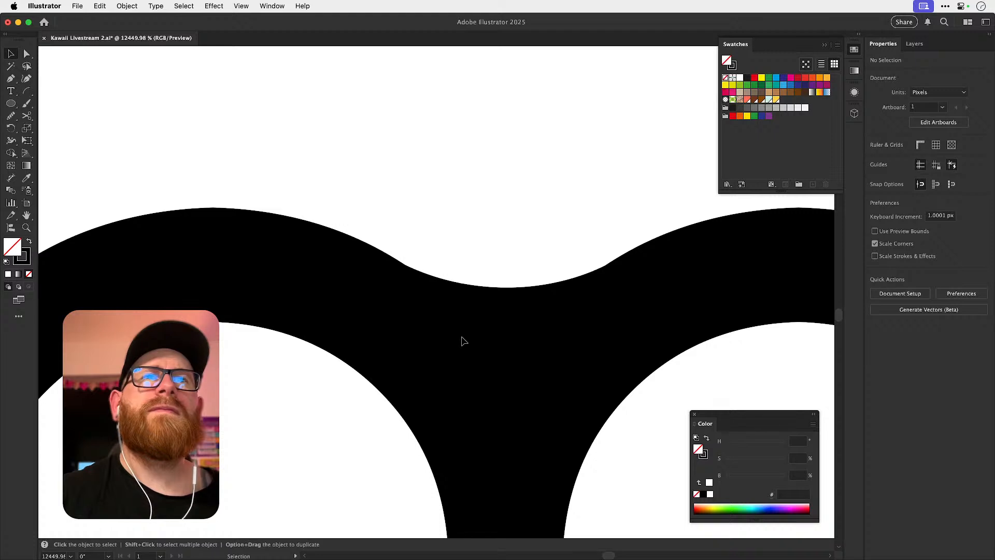
click(470, 342)
key(a)
click(479, 345)
drag(456, 355, 453, 367)
drag(555, 355, 556, 364)
key(super+shift+a)
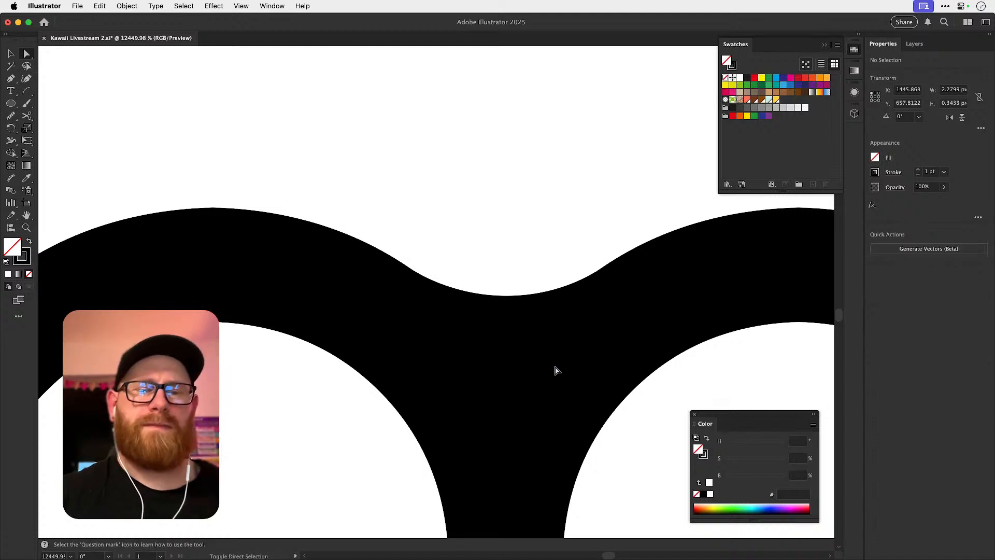
Reflect a copy of the connecting arc across the circles' shared centre to bridge their undersides.
key(super+minus)
key(super+minus)
key(super+minus)
key(super+minus)
key(super+minus)
key(v)
click(432, 309)
key(o)
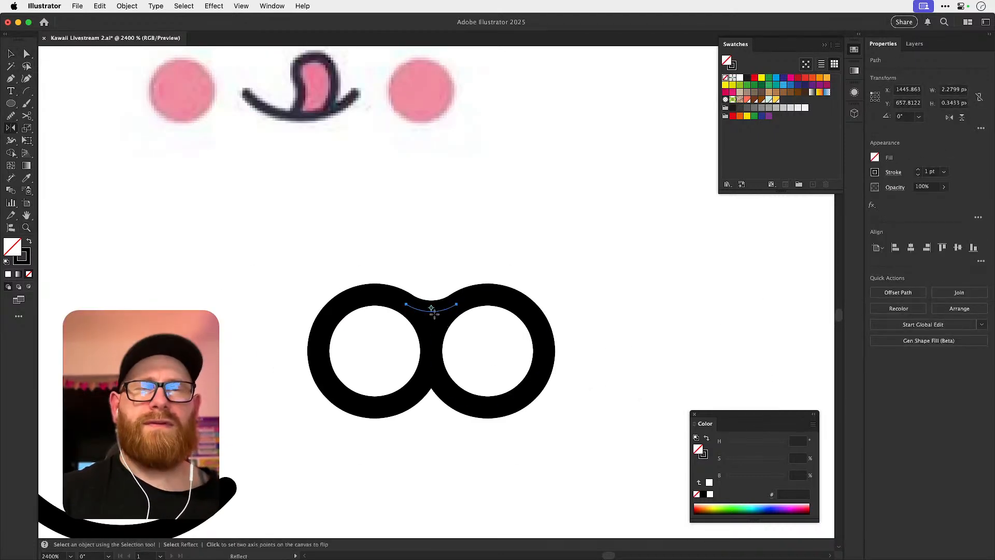
alt+click(431, 351)
click(445, 358)
Try to merge the circles and connecting arcs with the Shape Builder, check the lower joint, and undo the last change.
drag(261, 278, 577, 449)
key(shift+m)
mouse_move(424, 339)
mouse_down()
mouse_move(405, 356)
mouse_move(460, 356)
mouse_up()
key(z)
drag(417, 388, 635, 429)
key(super+shift+a)
key(a)
click(416, 406)
key(super+y)
key(z)
drag(360, 438, 451, 413)
key(super+z)
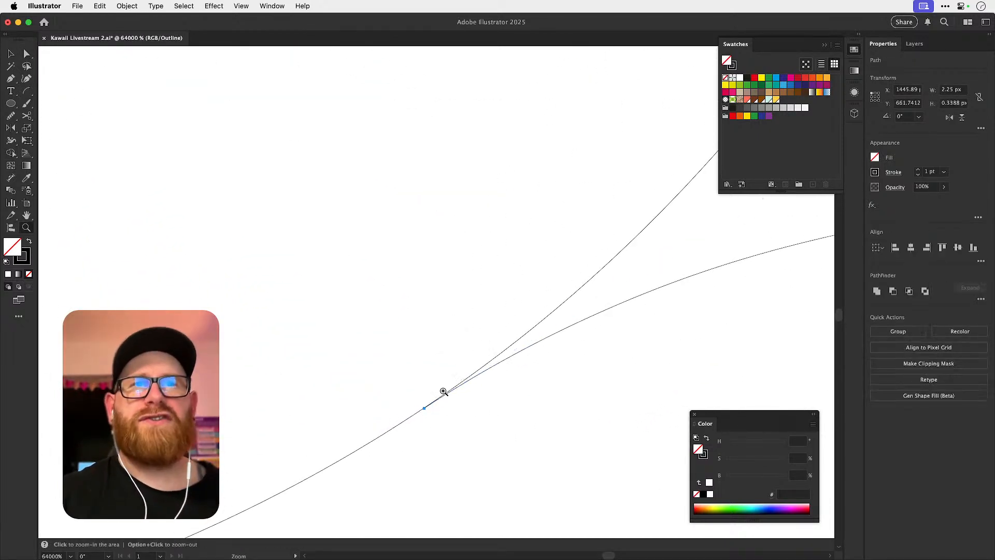
Return to preview and, below the first pair, draw two horizontally overlapping circles about 6 px in diameter.
key(super+shift+a)
key(super+minus)
key(super+minus)
key(super+minus)
key(super+minus)
key(super+minus)
key(super+minus)
key(super+minus)
key(super+minus)
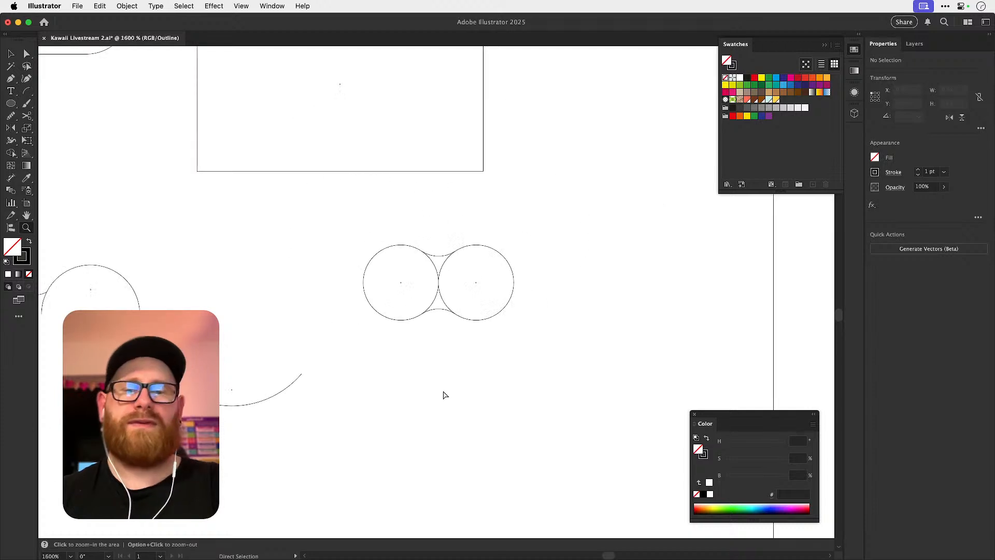
key(super+y)
key(v)
drag(633, 316, 550, 285)
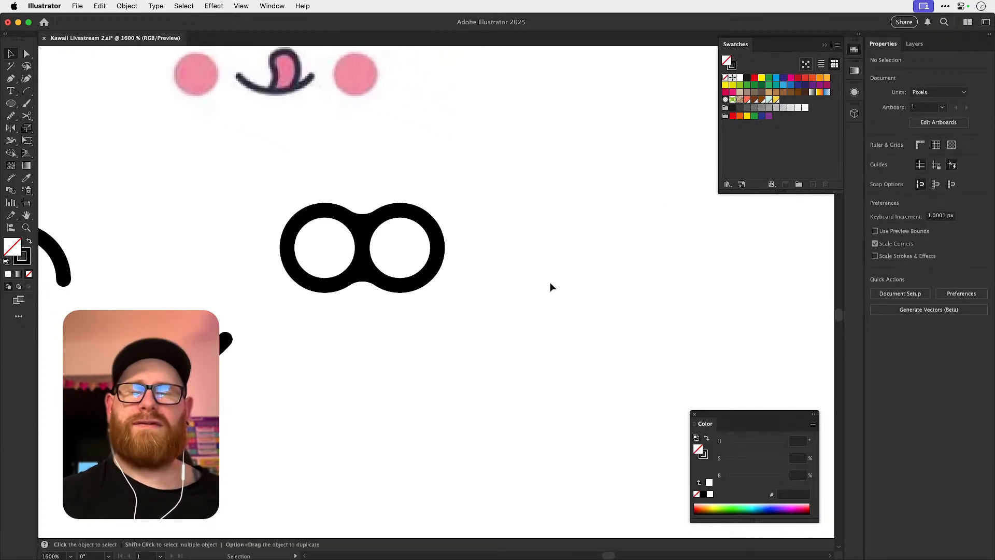
click(10, 103)
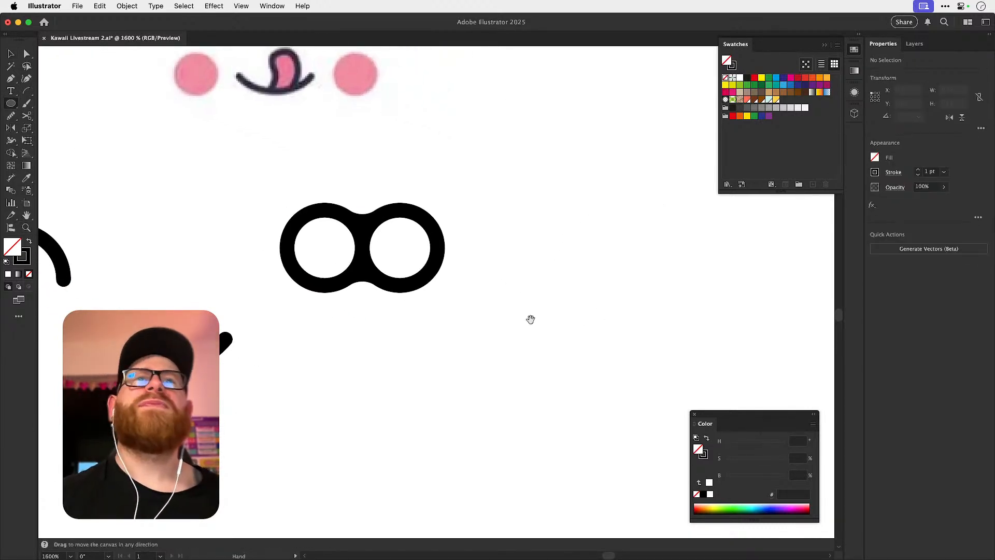
scroll(531, 318, down, 3)
scroll(531, 318, right, 3)
drag(394, 312, 543, 391)
key(v)
Unite the two overlapping circles and round both inner corners into smooth concave curves.
drag(454, 255, 490, 340)
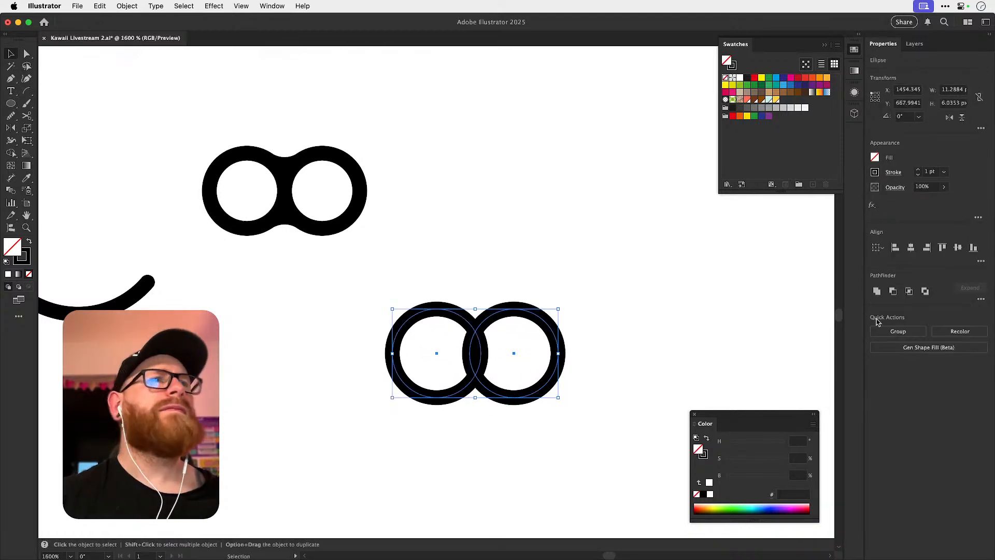
click(883, 291)
key(a)
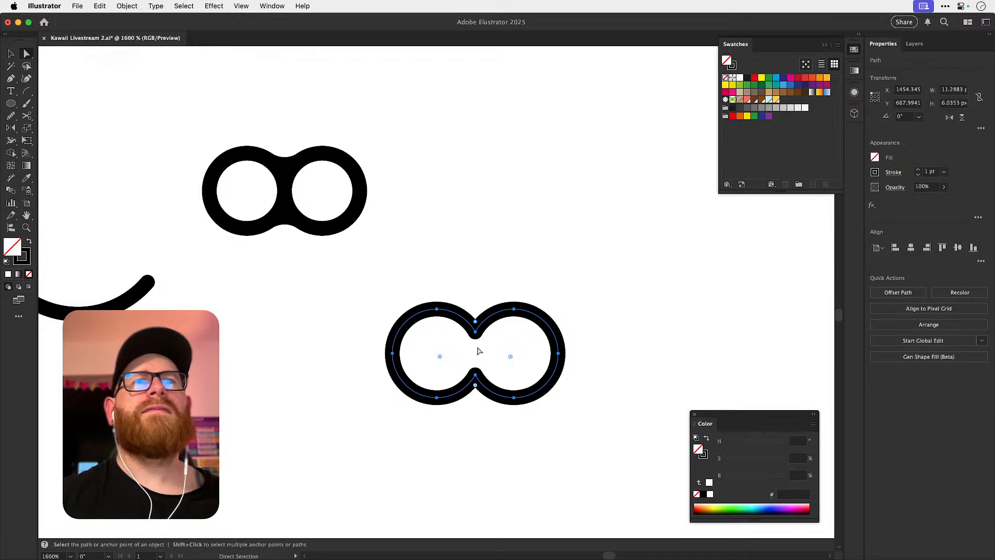
drag(475, 385, 475, 462)
click(487, 454)
key(v)
drag(480, 287, 497, 343)
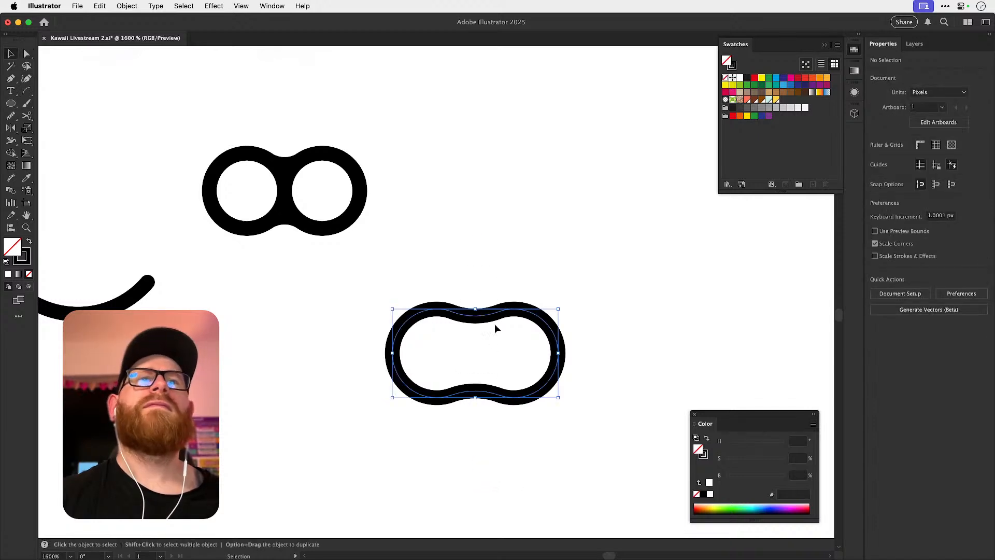
Rotate the peanut-shaped outline by 90° so it stands upright.
drag(313, 349, 453, 340)
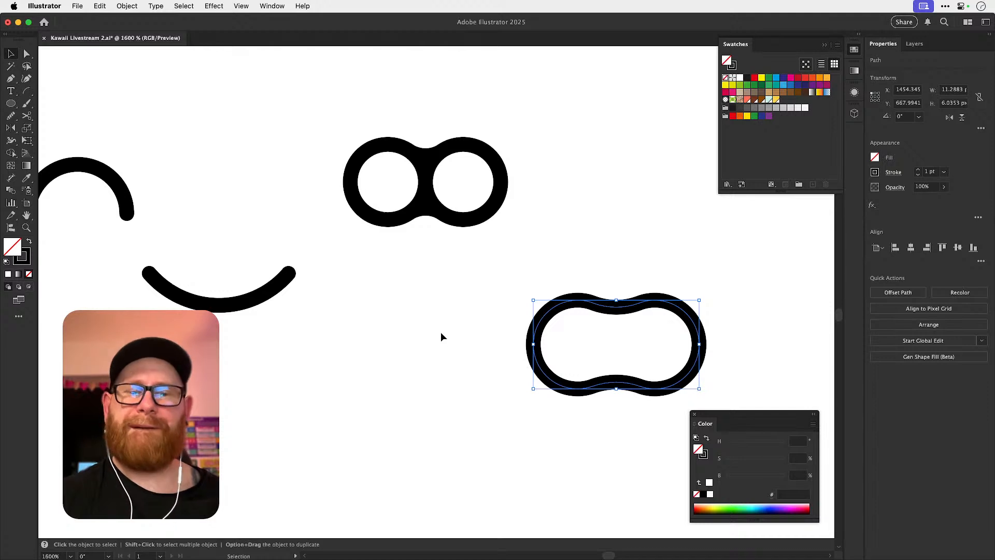
key(super+minus)
key(super+minus)
key(super+minus)
key(r)
scroll(411, 286, up, 2)
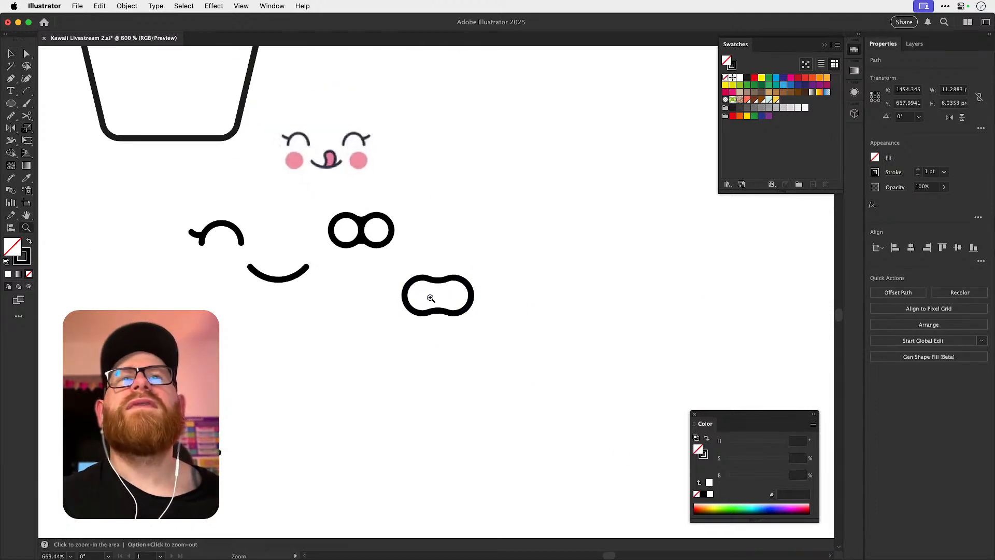
drag(511, 269, 426, 253)
key(v)
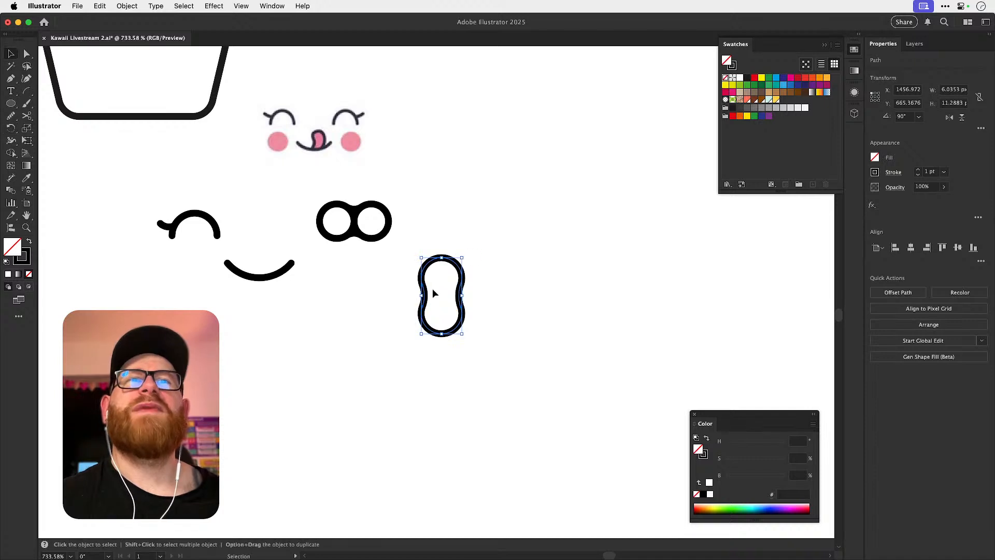
click(213, 6)
mouse_move(311, 182)
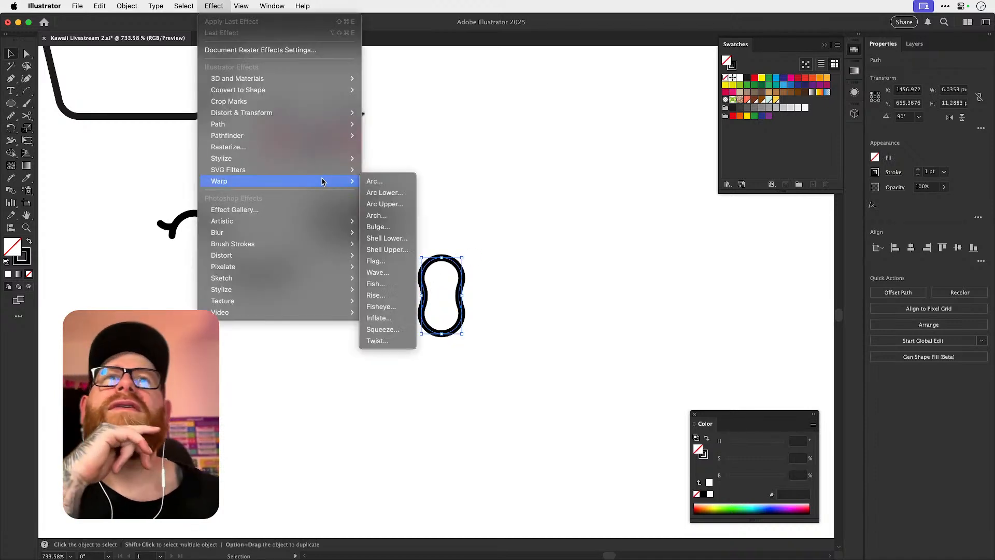
click(389, 182)
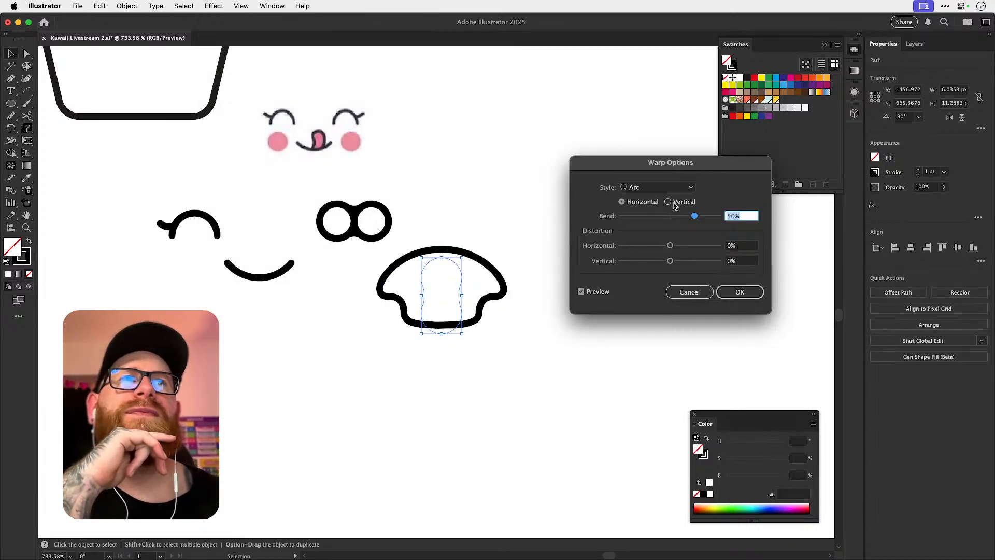
click(670, 205)
click(660, 216)
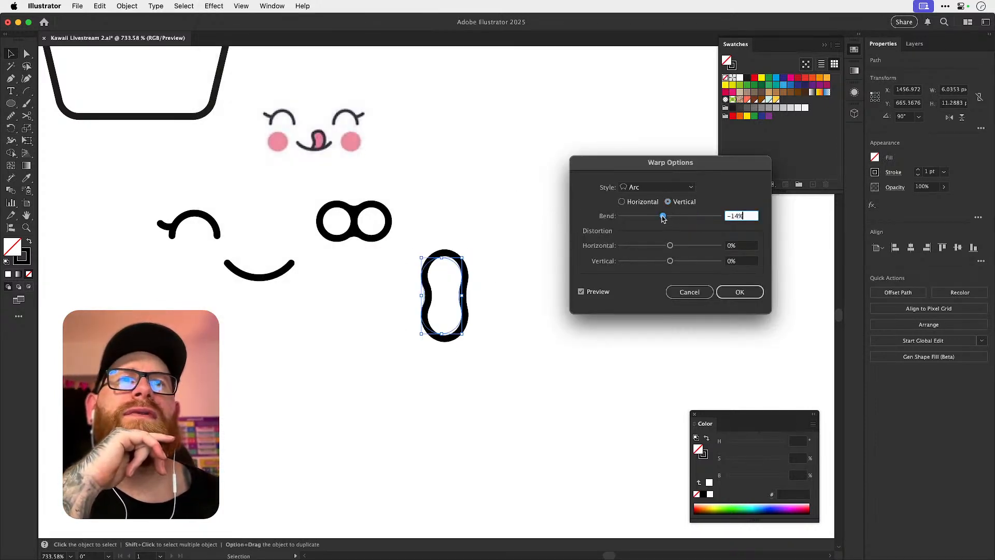
click(655, 187)
click(647, 226)
drag(660, 216, 682, 217)
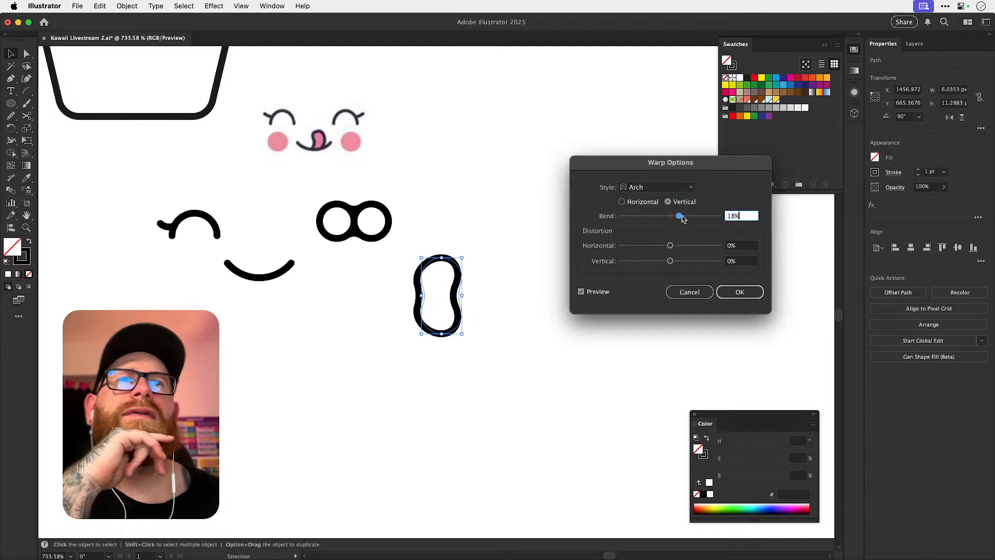
click(684, 292)
click(482, 286)
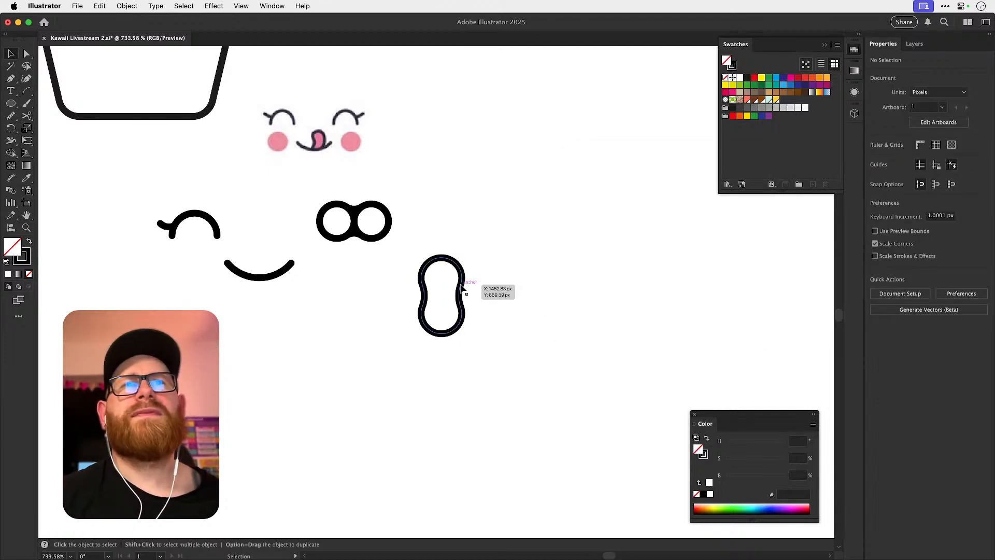
Rotate the reference face image 90° clockwise and place it on the empty canvas away from the drawn shapes.
drag(464, 287, 445, 295)
key(z)
drag(318, 143, 396, 175)
key(v)
drag(354, 141, 740, 305)
key(super+z)
key(space)
drag(736, 304, 297, 246)
drag(438, 170, 348, 355)
drag(354, 275, 492, 262)
key(space)
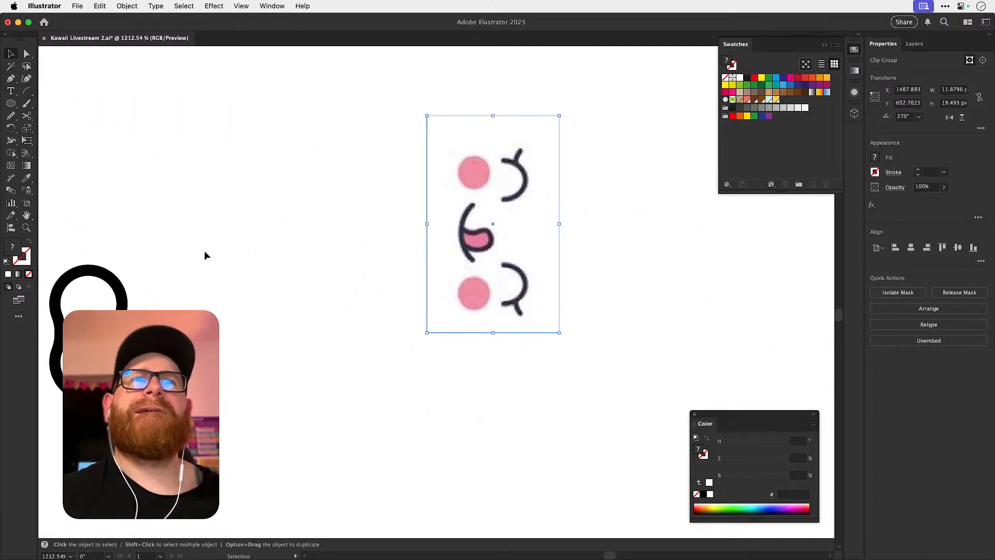
Move the peanut-shaped outline closer to the reference and rotate it back so it lies horizontally.
drag(122, 304, 284, 313)
key(r)
drag(340, 262, 276, 378)
key(v)
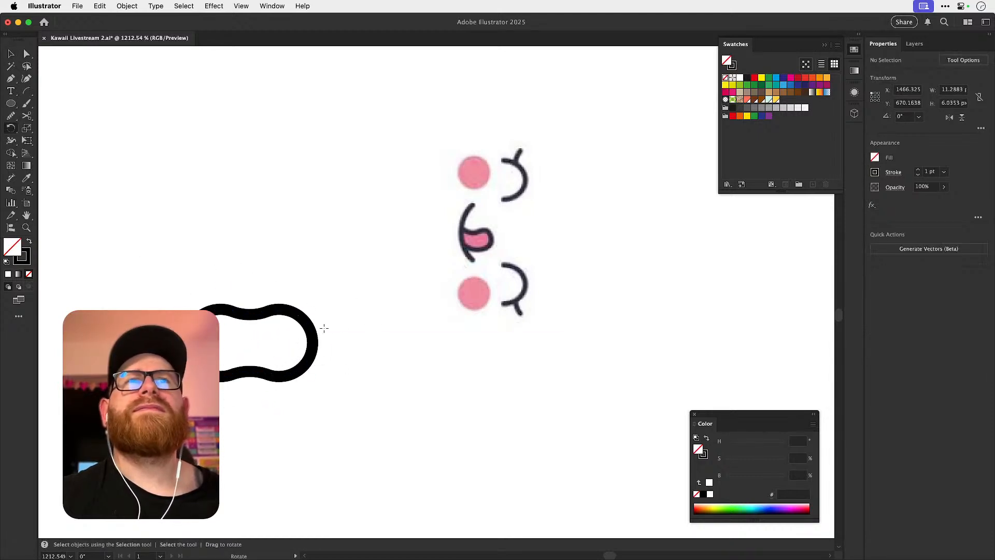
click(336, 313)
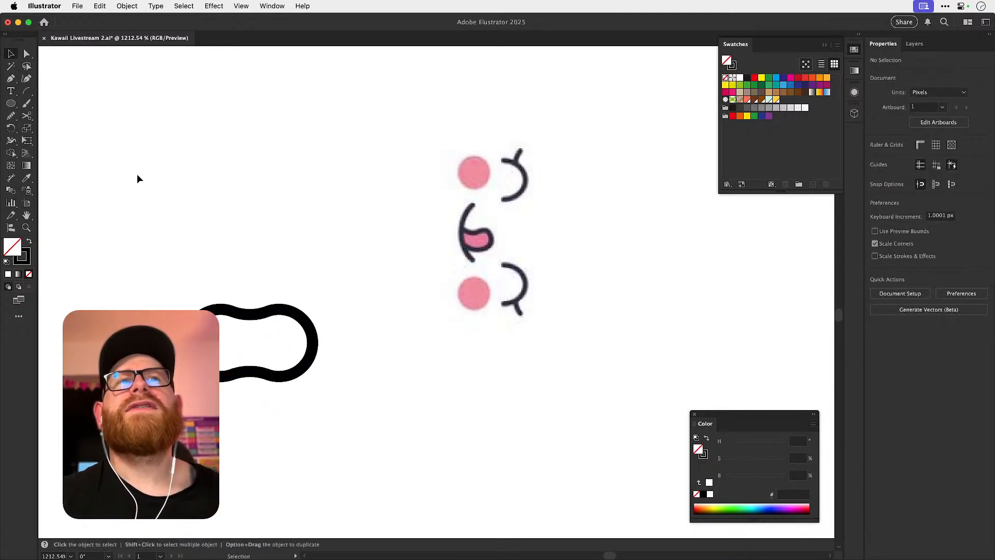
Draw an arc about 5.9 px wide below the reference and rotate it so it sags symmetrically like a shallow bowl.
click(26, 90)
drag(409, 404, 478, 469)
key(r)
drag(504, 422, 474, 373)
key(v)
click(546, 345)
key(space)
mouse_move(489, 443)
mouse_down()
mouse_move(483, 379)
mouse_move(470, 370)
mouse_move(543, 442)
mouse_up()
Draw a circle about 4.8 px in diameter touching one end of the arc and duplicate it at the other end.
click(477, 381)
click(13, 103)
super+click(516, 394)
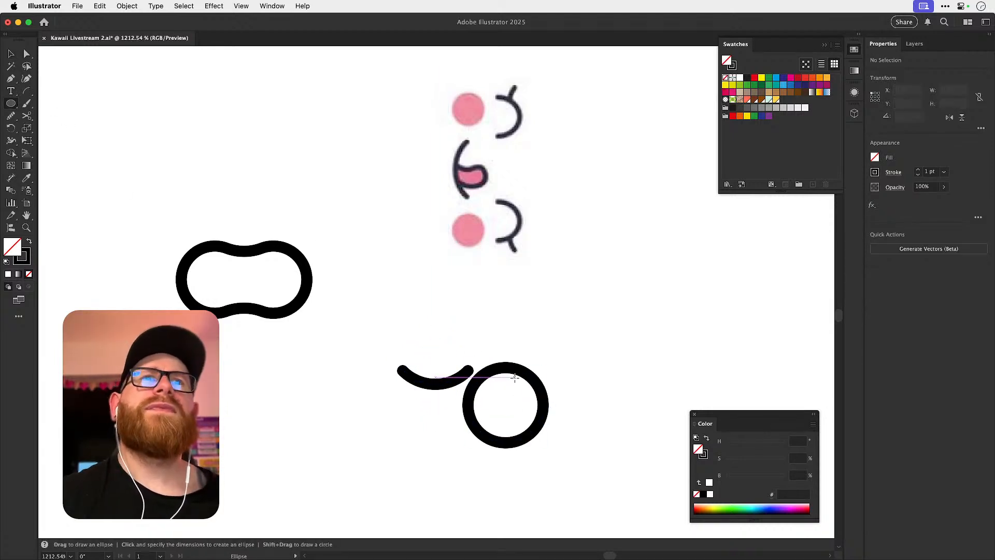
key(super+z)
drag(480, 375, 509, 404)
drag(502, 355, 510, 374)
drag(507, 372, 365, 375)
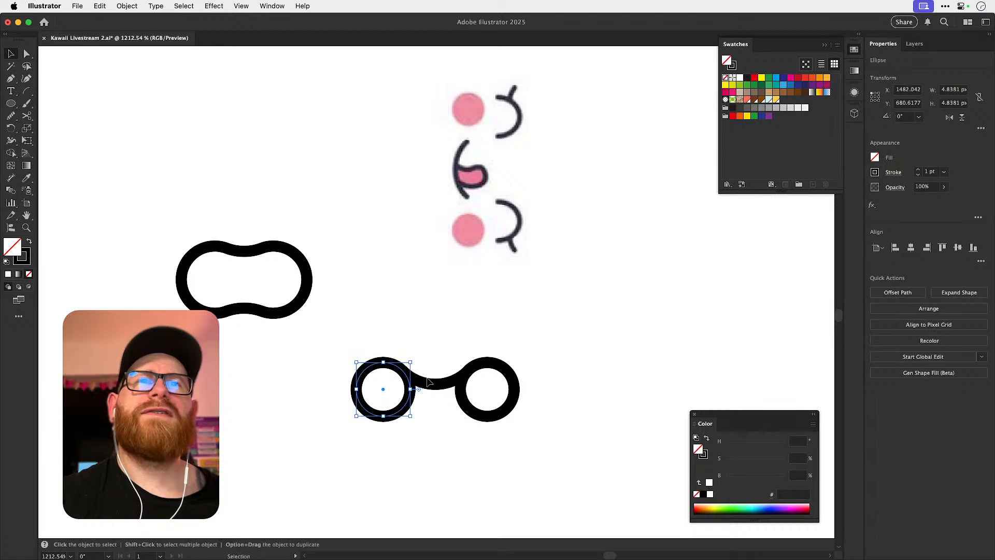
Reflect a copy of the connecting arc across the horizontal axis through the circles' centres.
click(426, 387)
key(o)
alt+click(461, 389)
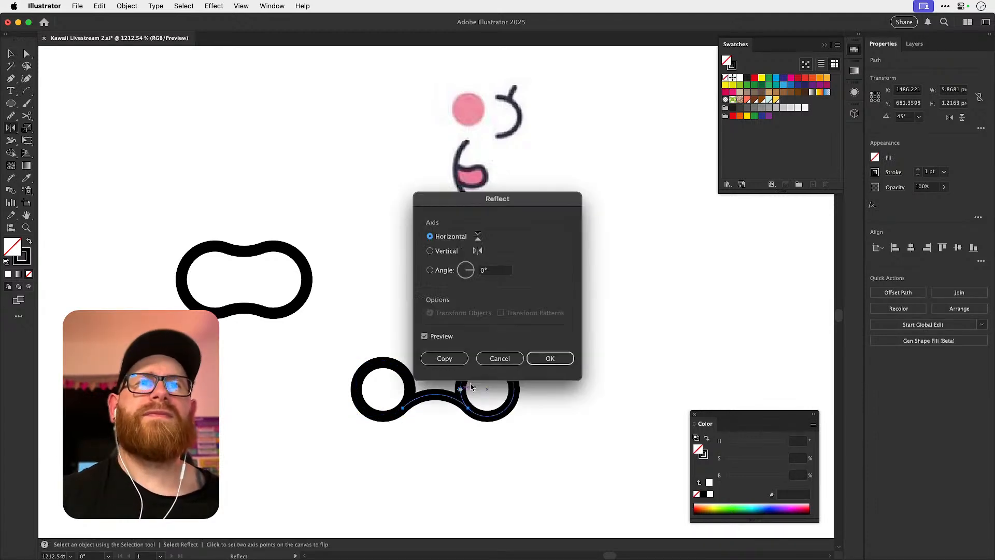
click(452, 359)
key(v)
click(581, 338)
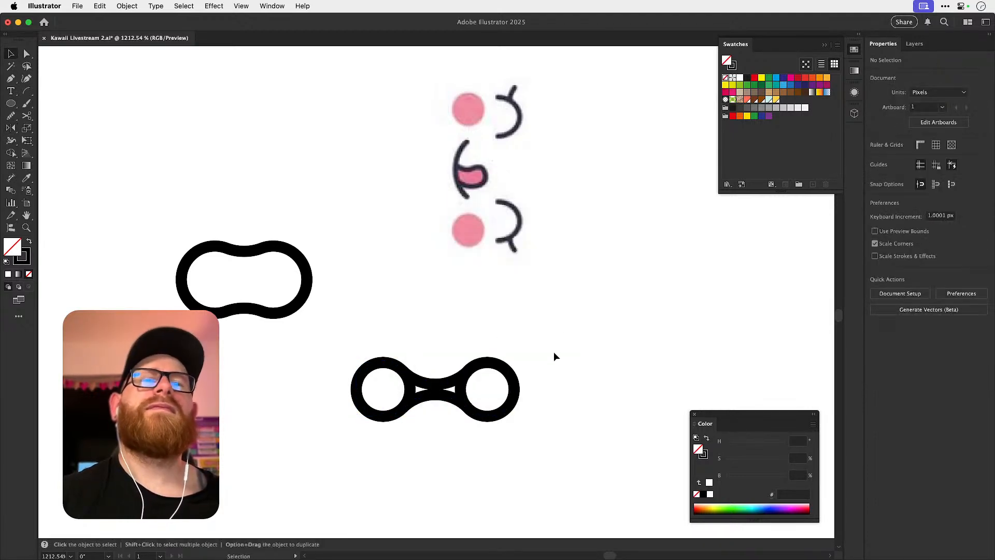
Delete the mirrored lower arc and the left circle, and enlarge the right circle to about 7 px in diameter.
key(a)
click(449, 400)
key(Delete)
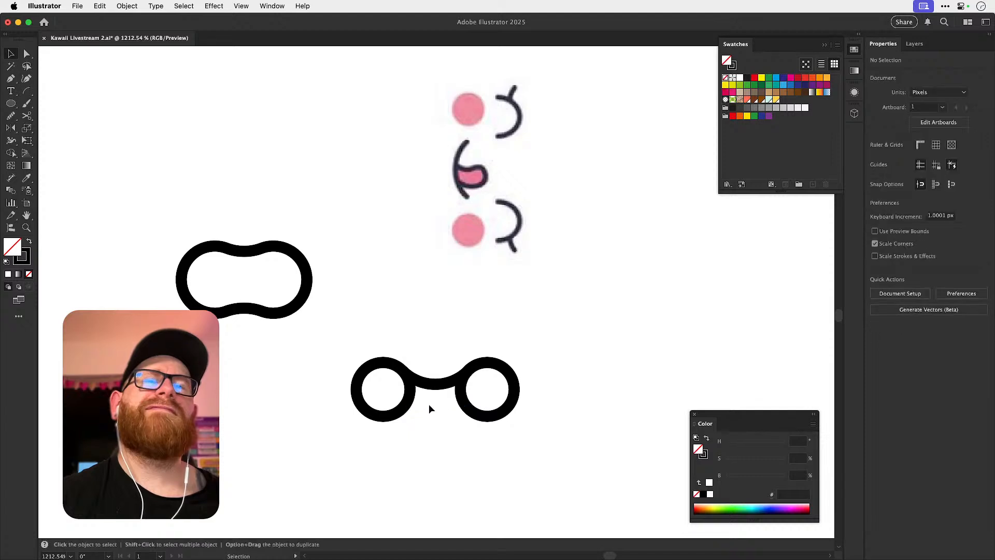
click(462, 401)
drag(516, 416, 539, 448)
drag(485, 367, 485, 362)
click(409, 404)
key(Delete)
Duplicate the enlarged circle horizontally to the opposite end of the connecting arc.
click(459, 417)
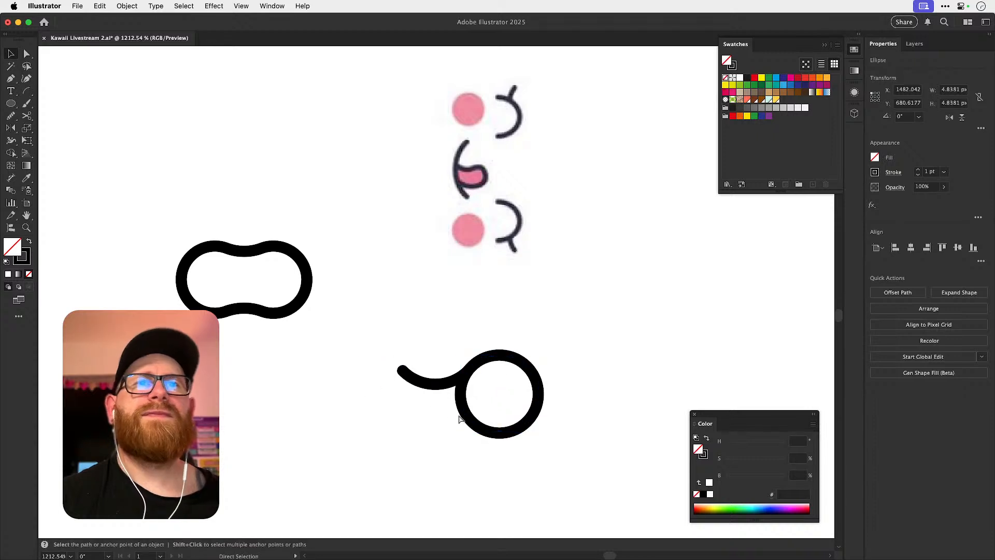
key(o)
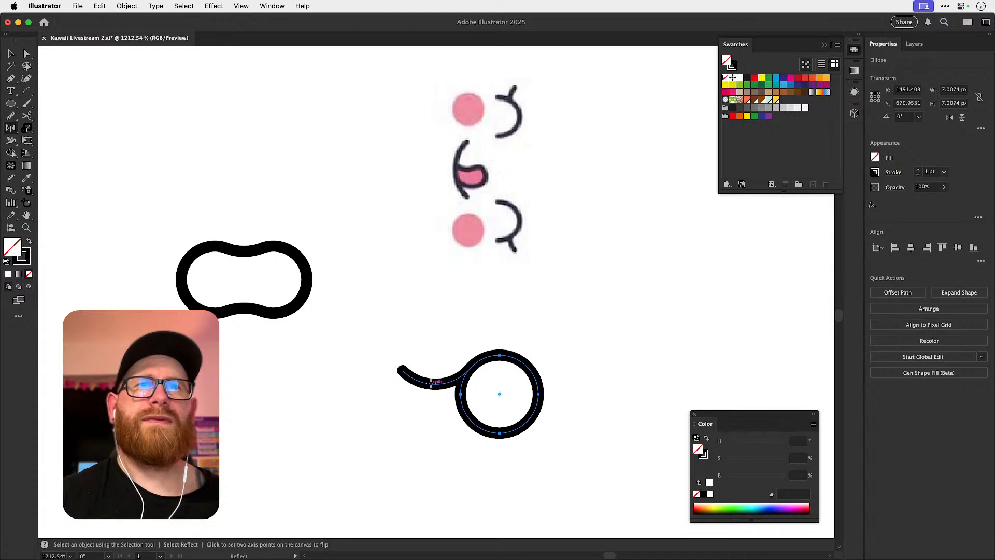
key(v)
click(438, 386)
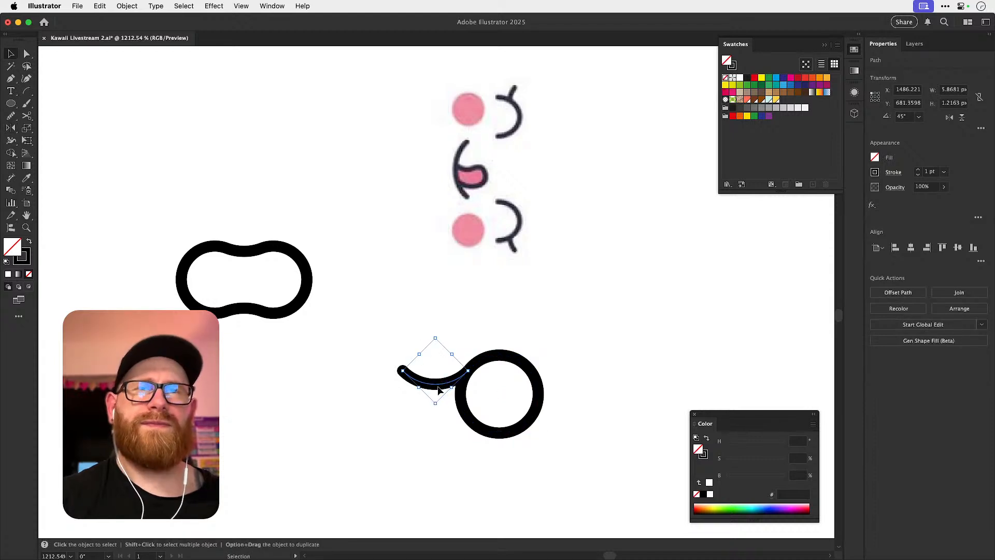
drag(465, 407, 338, 415)
Mirror a copy of the arc horizontally about the enlarged circles' centre line to form the lower connection.
click(433, 386)
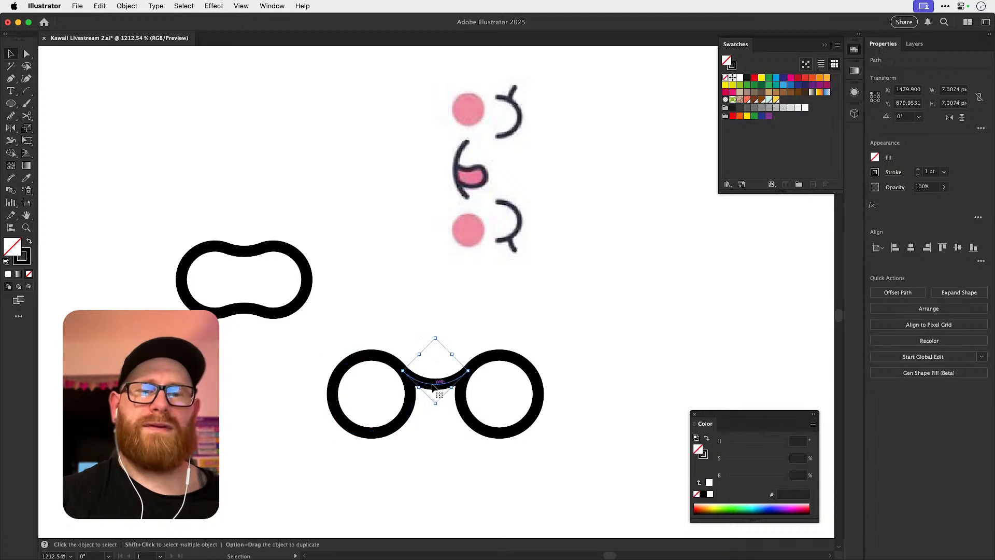
shift+click(409, 397)
key(o)
alt+click(409, 394)
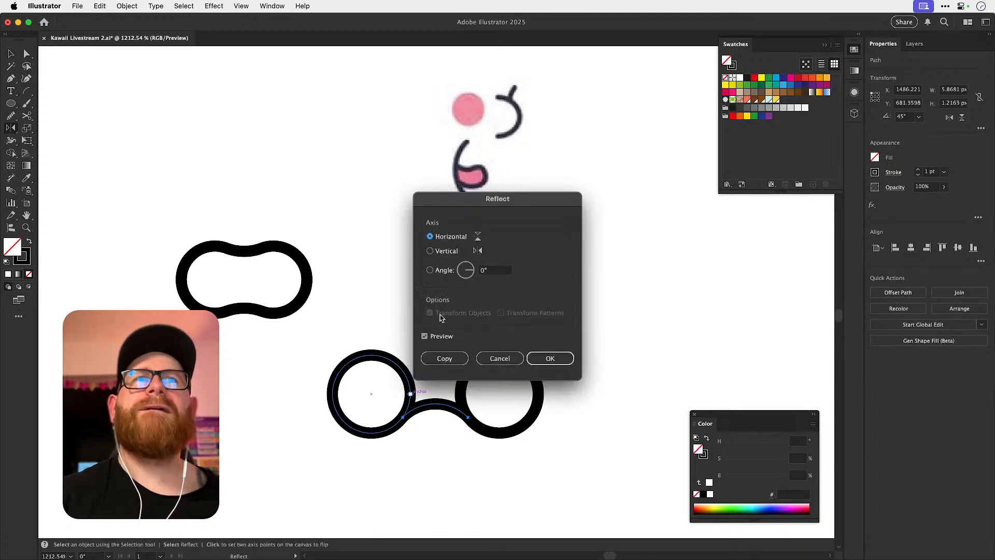
click(444, 358)
key(v)
click(587, 326)
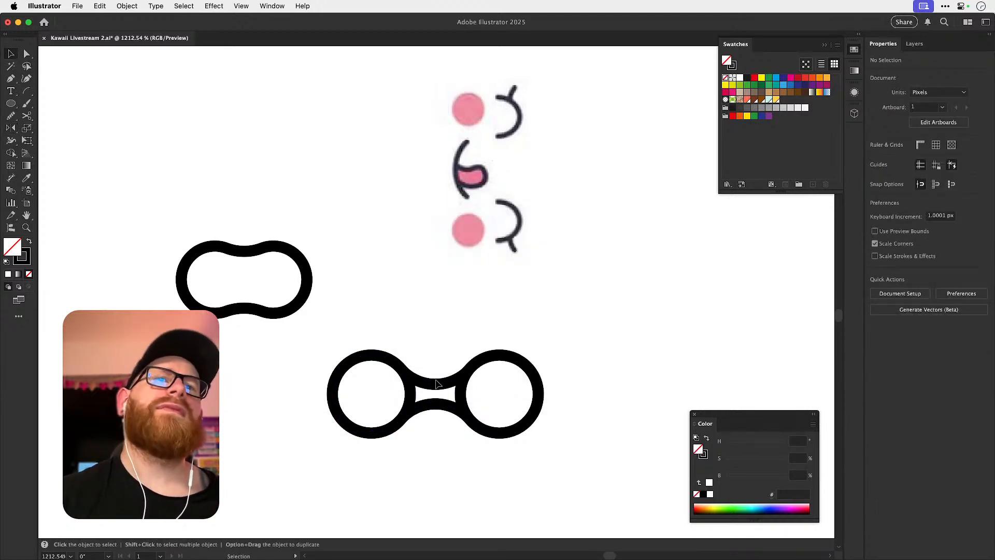
Enlarge the upper connecting arc to about 7.6 px wide and delete the existing lower arc.
click(441, 382)
mouse_move(473, 372)
mouse_down()
mouse_move(491, 356)
mouse_move(466, 381)
mouse_move(458, 376)
mouse_up()
key(super+shift+a)
click(445, 405)
key(Delete)
Reflect a copy of the widened upper arc across the circles' horizontal centre line.
click(440, 382)
key(o)
alt+click(410, 394)
click(444, 357)
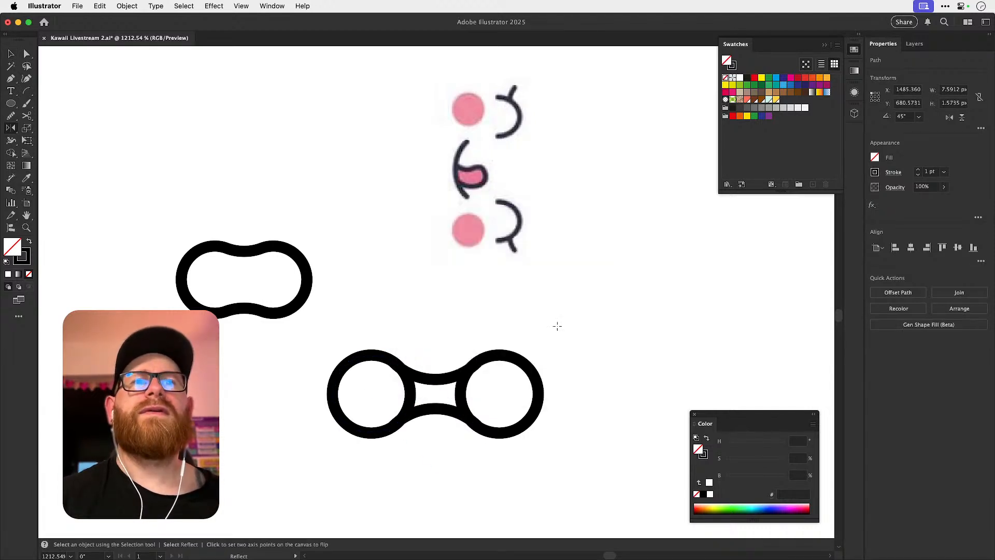
key(v)
click(592, 320)
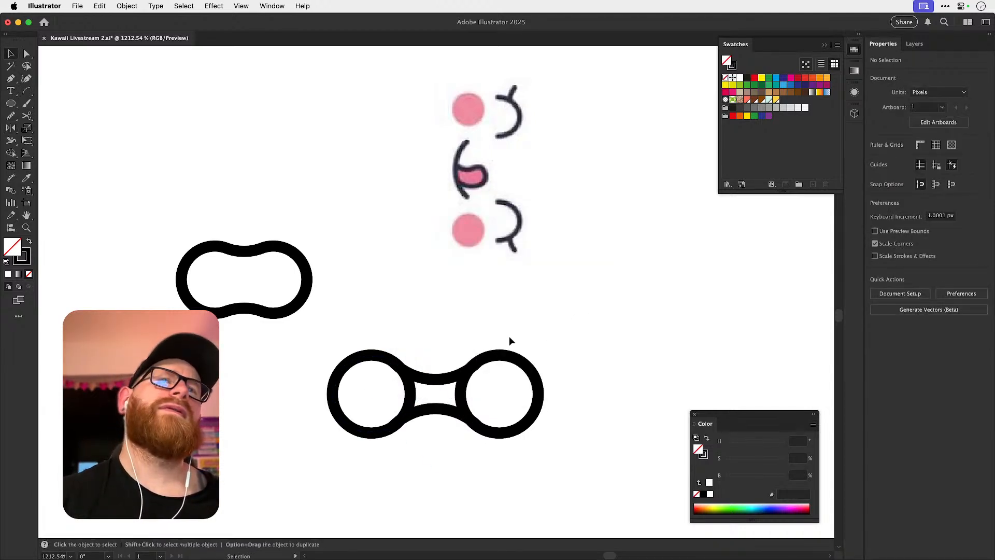
Delete the circles with their connecting arcs, and try a first freehand tongue curve with the Pencil tool.
drag(490, 443, 377, 368)
key(Delete)
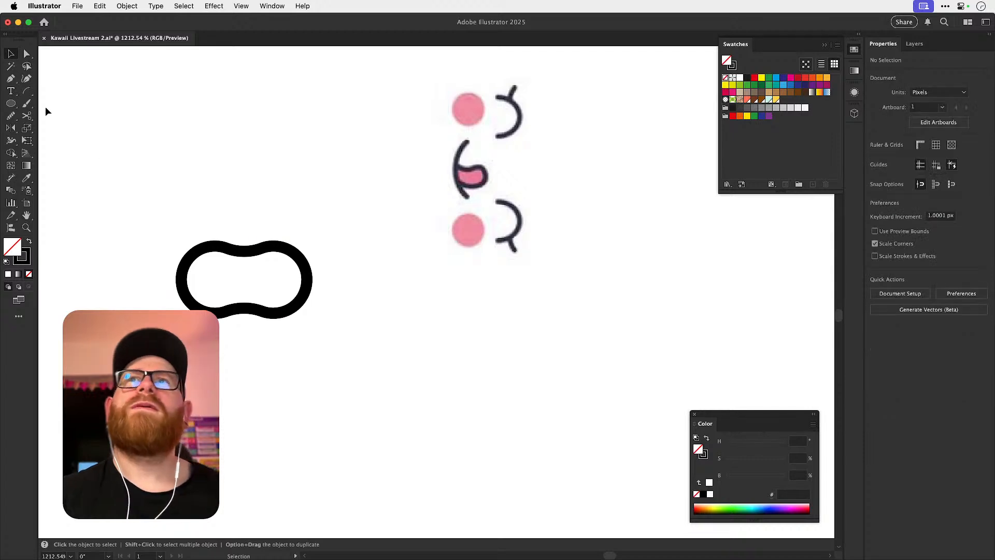
drag(11, 117, 47, 127)
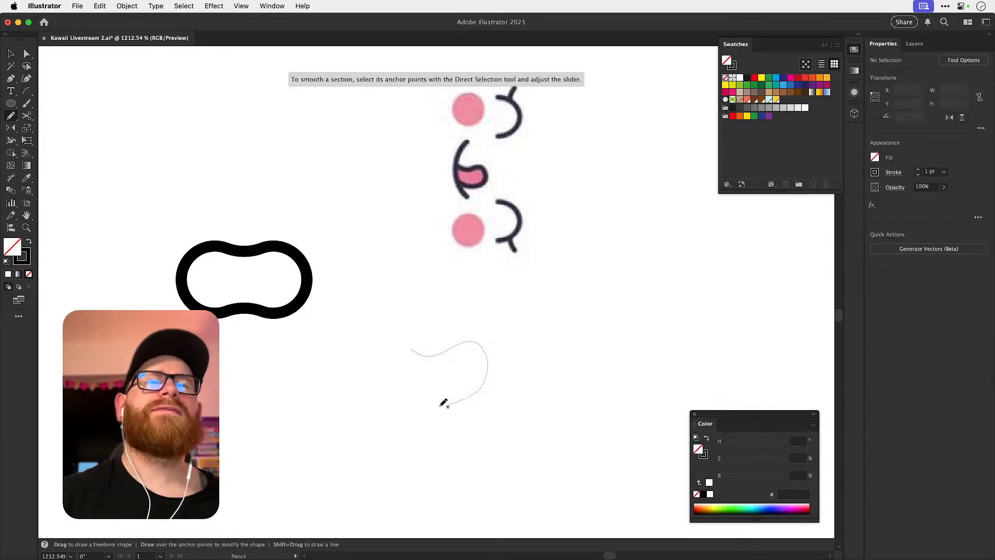
drag(391, 387, 415, 352)
key(Delete)
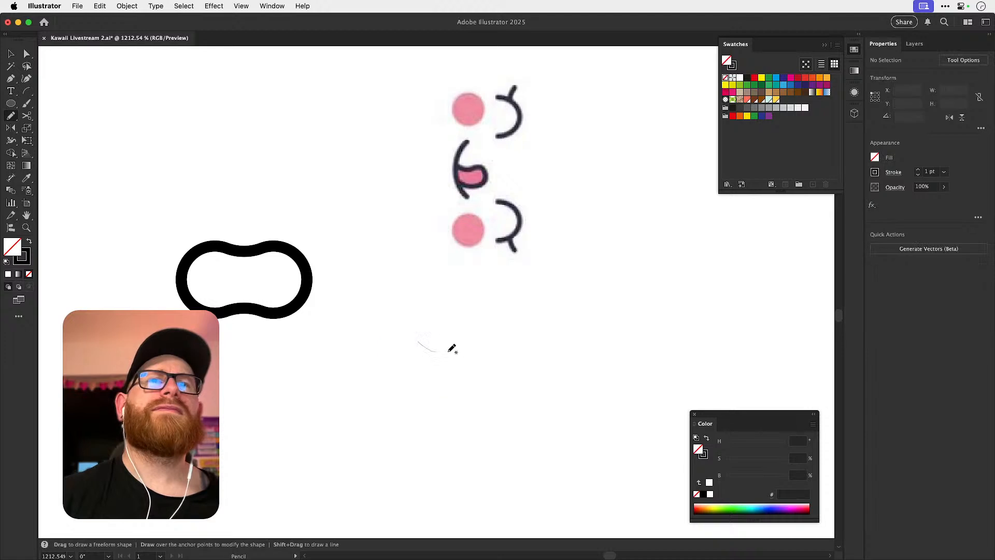
Sketch another open tongue curve freehand about 9.5 by 6.2 px, smooth it slightly, and delete it.
drag(518, 380, 417, 388)
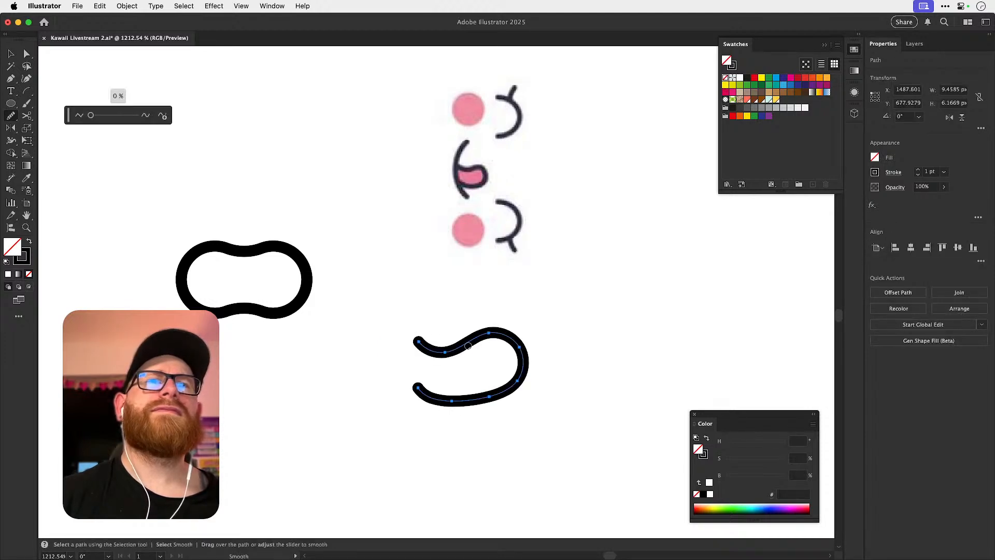
drag(93, 117, 99, 119)
key(v)
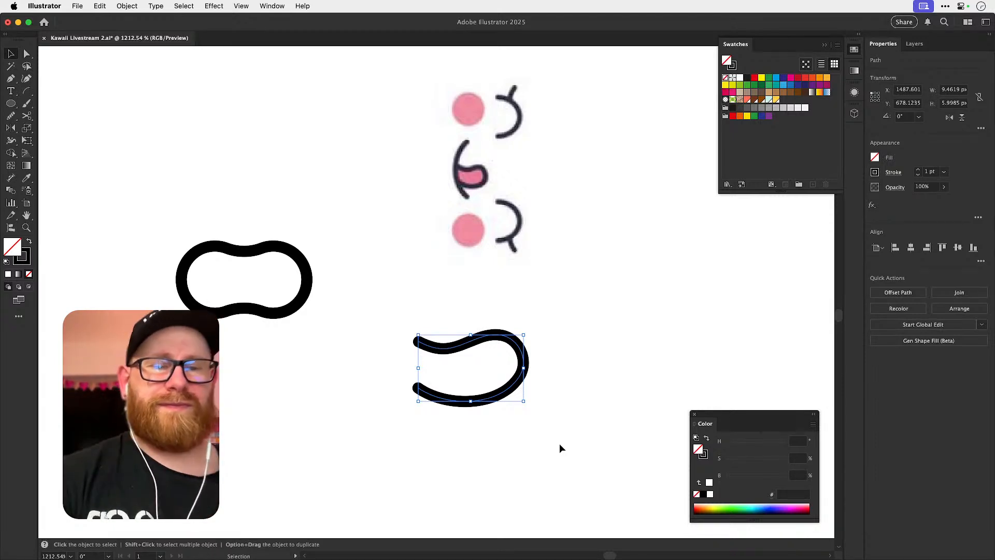
key(Delete)
Draw a rectangle about 12 by 7 px below the reference and fully round its corners into a pill.
click(7, 103)
drag(6, 102, 47, 104)
drag(424, 333, 566, 413)
key(a)
drag(558, 345, 501, 374)
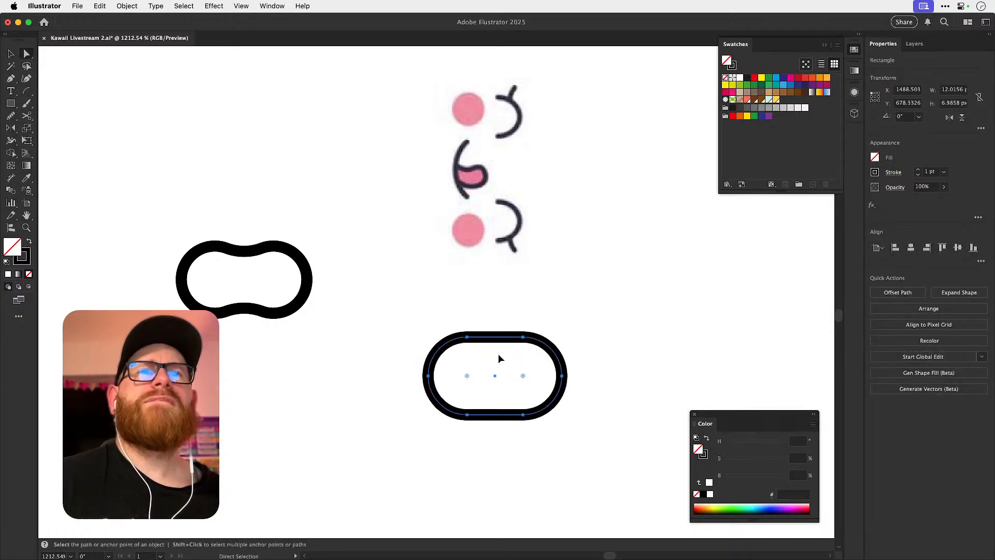
Start a Warp effect on the pill and try the Arch style at 20% bend, horizontally and vertically.
key(v)
click(214, 7)
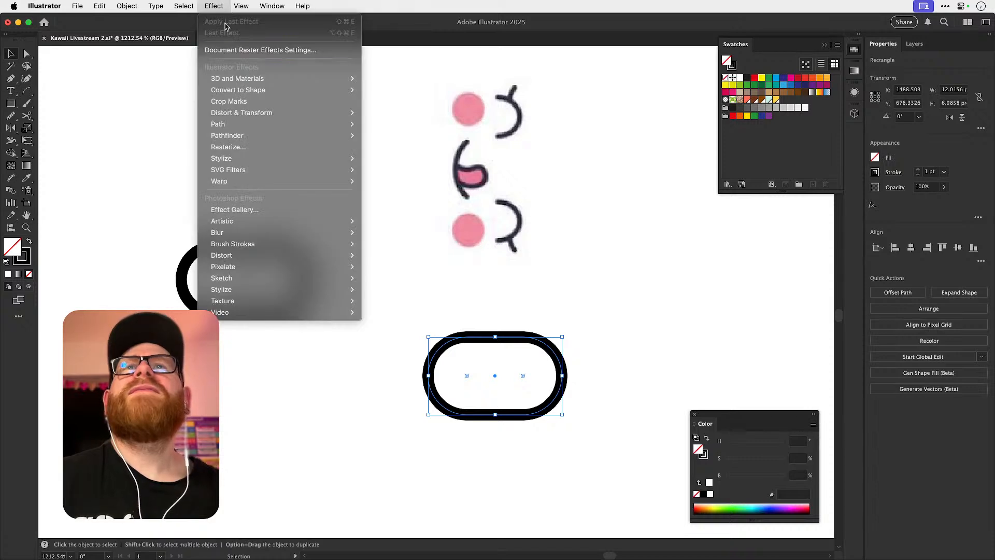
mouse_move(301, 186)
click(376, 183)
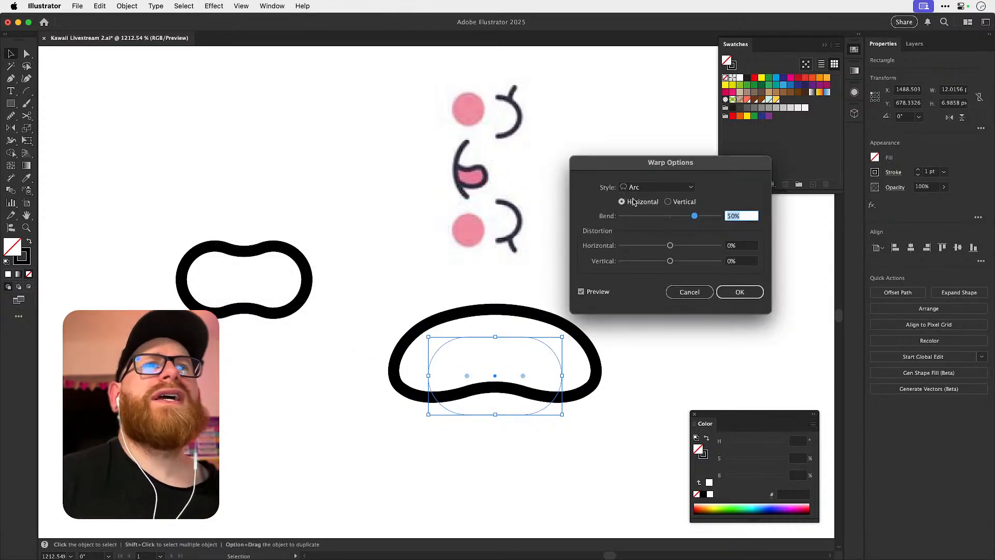
mouse_move(673, 218)
mouse_down()
mouse_move(655, 218)
mouse_move(683, 218)
mouse_up()
click(657, 187)
click(653, 232)
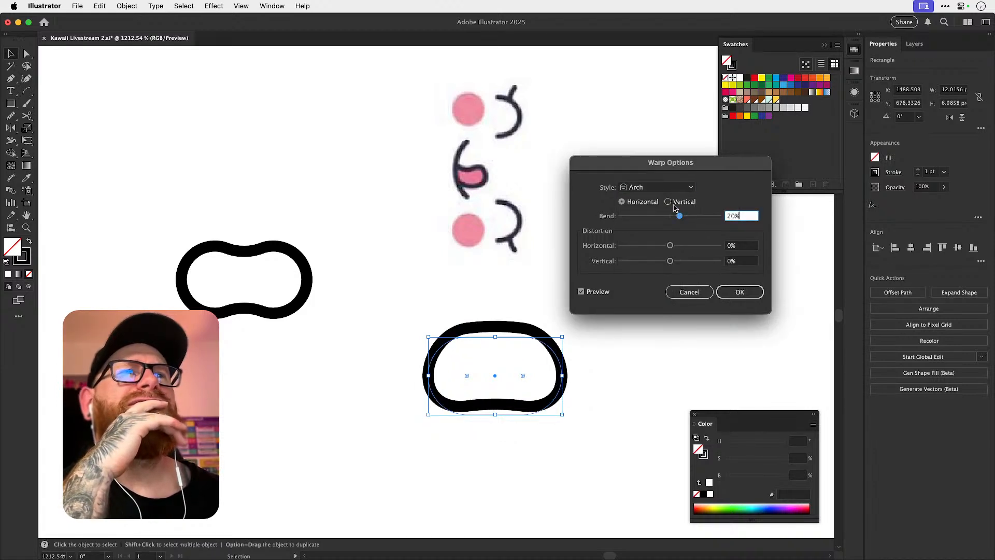
click(669, 202)
Warp the pill with a horizontal Arc at -66% bend and expand its appearance into an editable path.
click(656, 187)
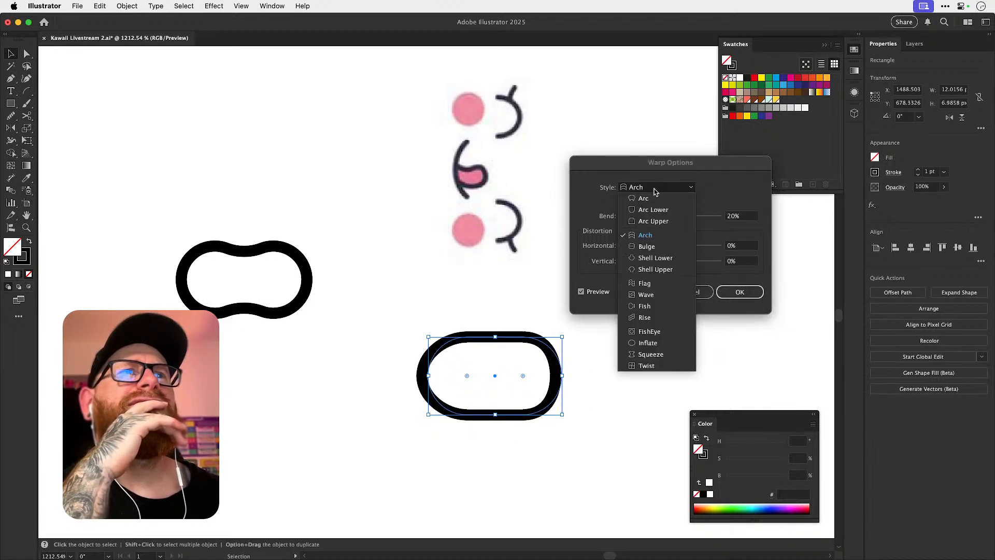
click(643, 198)
drag(681, 216, 646, 215)
click(623, 201)
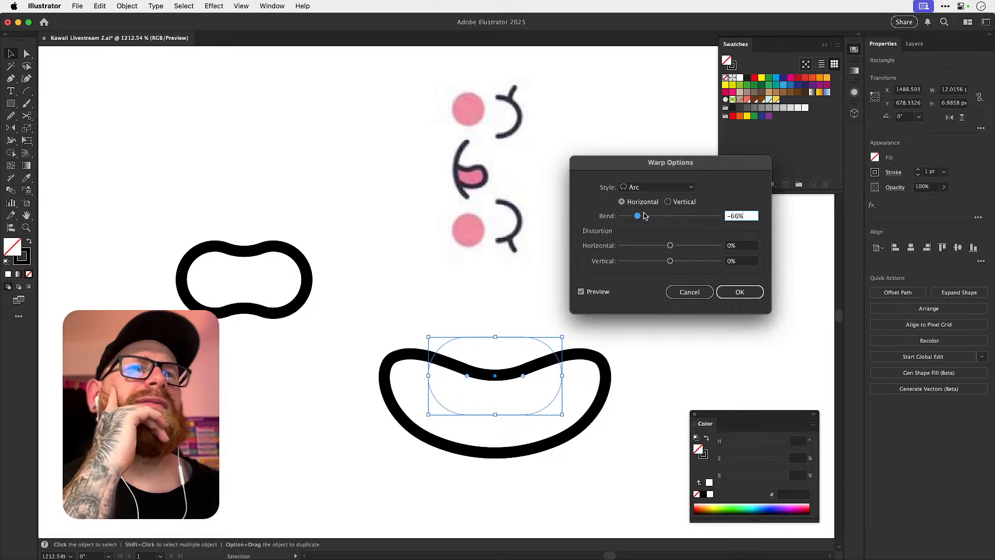
click(739, 292)
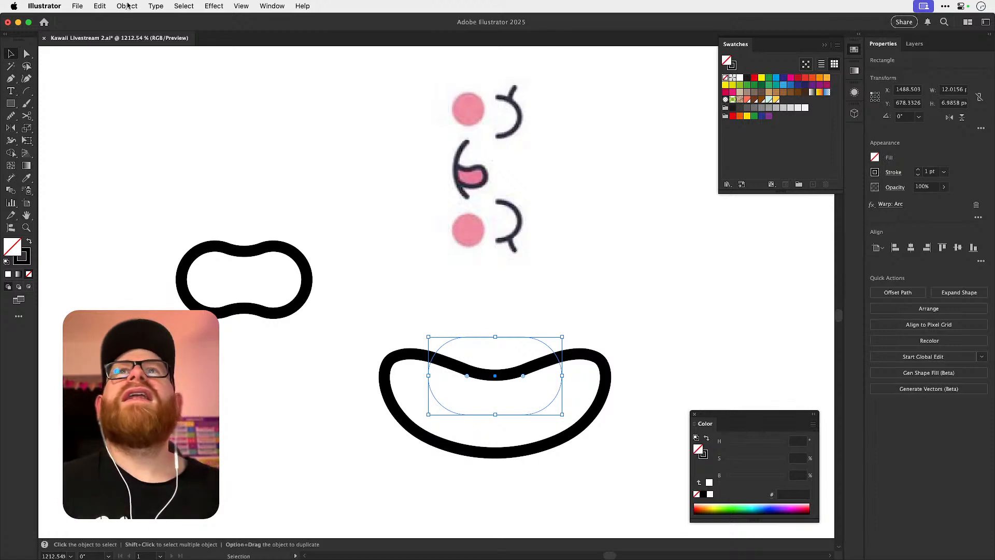
click(127, 7)
click(204, 171)
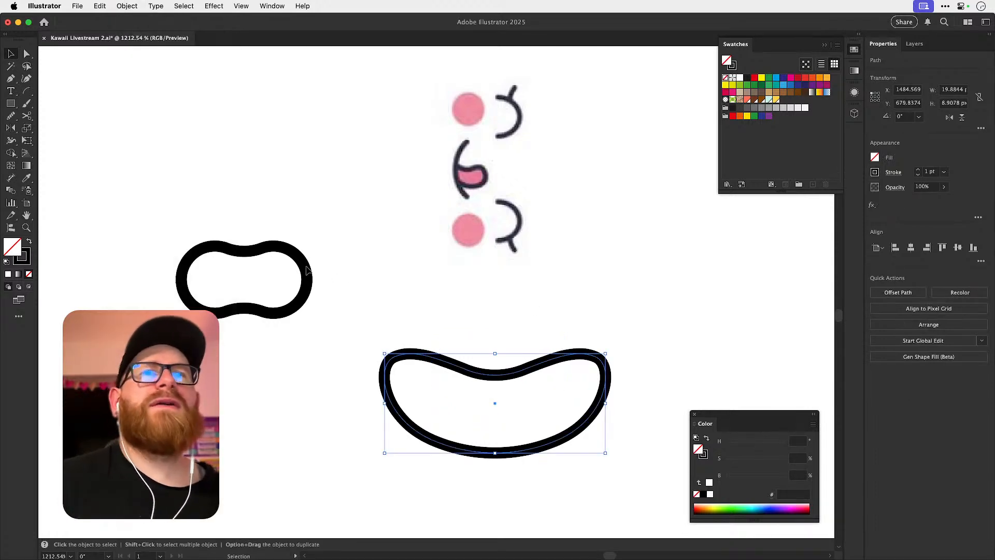
Try smoothing the whole bean-shaped outline, undo that, and smooth just its upper right corner with the Smooth tool.
key(n)
drag(98, 121, 125, 125)
key(super+z)
drag(593, 354, 600, 374)
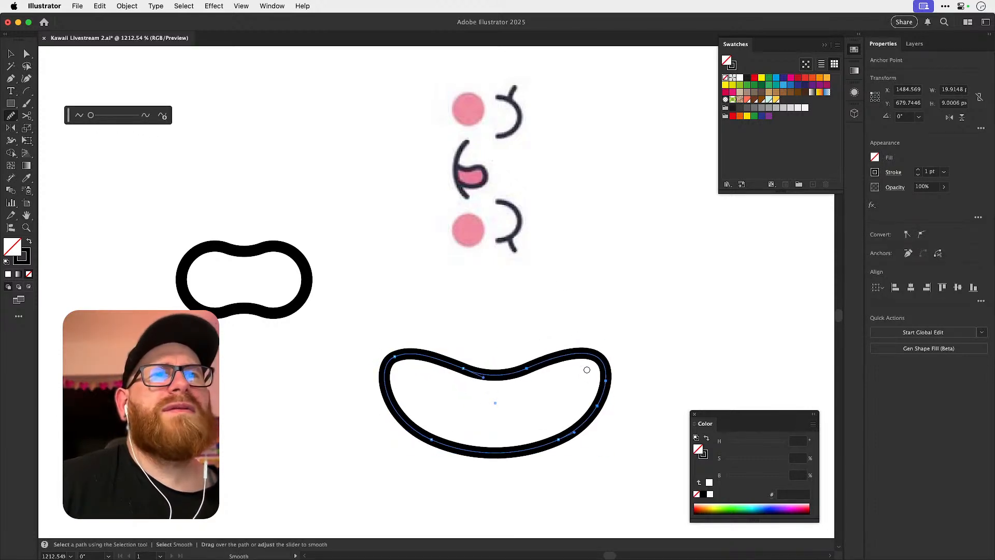
Smooth the right side and lower curve of the bean-shaped outline with the Smooth tool.
drag(584, 432, 561, 441)
mouse_move(603, 371)
mouse_down()
mouse_move(596, 409)
mouse_move(568, 425)
mouse_move(595, 411)
mouse_up()
drag(581, 341, 523, 368)
mouse_move(602, 391)
mouse_down()
mouse_move(588, 354)
mouse_move(604, 377)
mouse_move(600, 363)
mouse_move(567, 352)
mouse_move(594, 353)
mouse_move(566, 359)
mouse_up()
mouse_move(595, 399)
mouse_down()
mouse_move(585, 416)
mouse_move(504, 441)
mouse_up()
super+click(634, 338)
key(v)
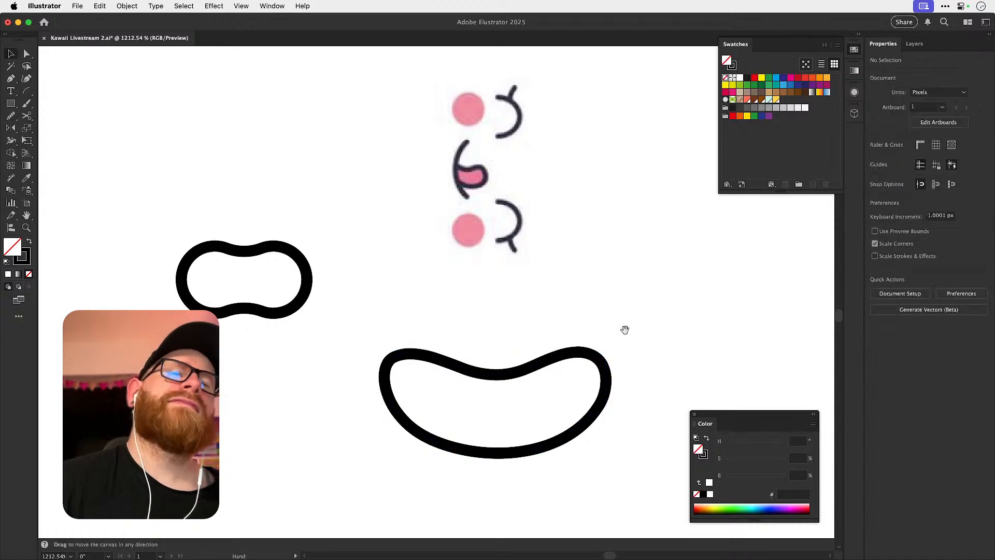
Cut the bean shape vertically just inside its centre with the Knife and delete the left part.
drag(582, 330, 570, 263)
click(482, 306)
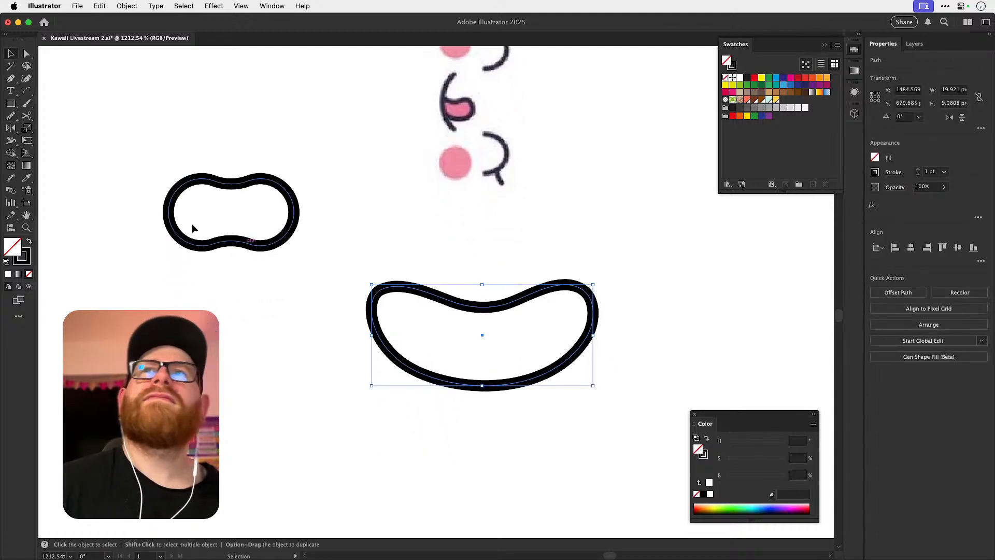
click(27, 115)
click(57, 146)
drag(465, 286, 464, 397)
key(a)
click(446, 283)
key(Delete)
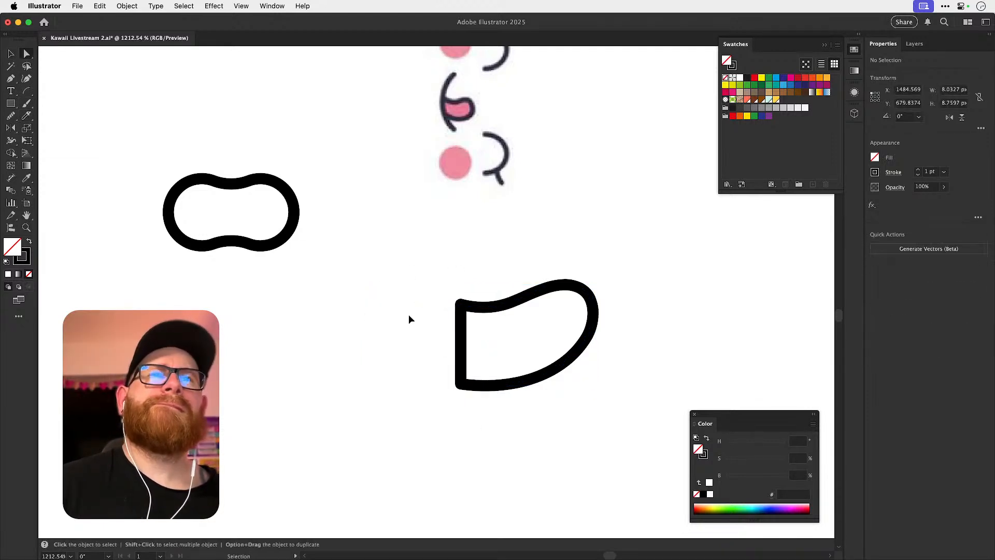
key(v)
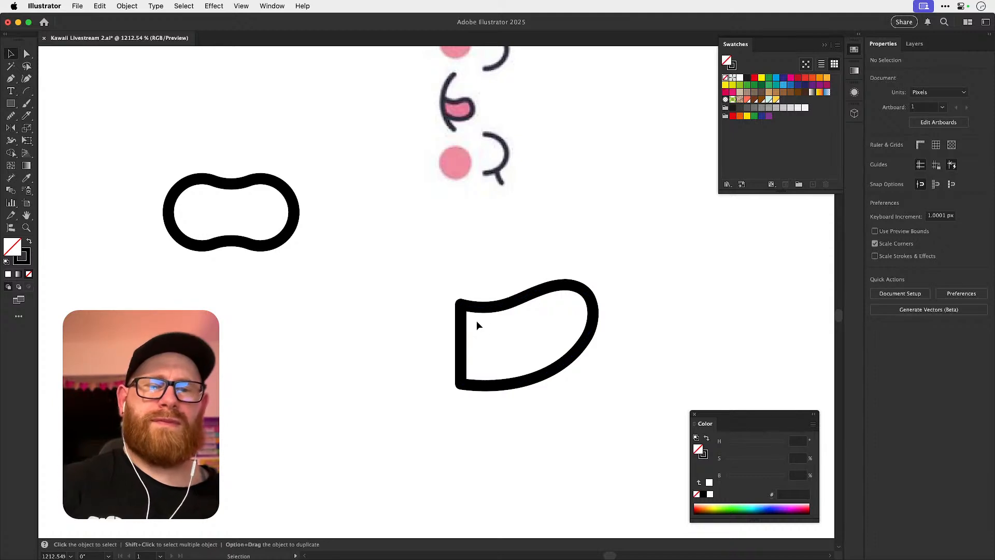
Move the remaining half-bean below the smile curve and rotate it 90° so its rounded end points up.
key(super+minus)
key(super+minus)
key(super+minus)
key(n)
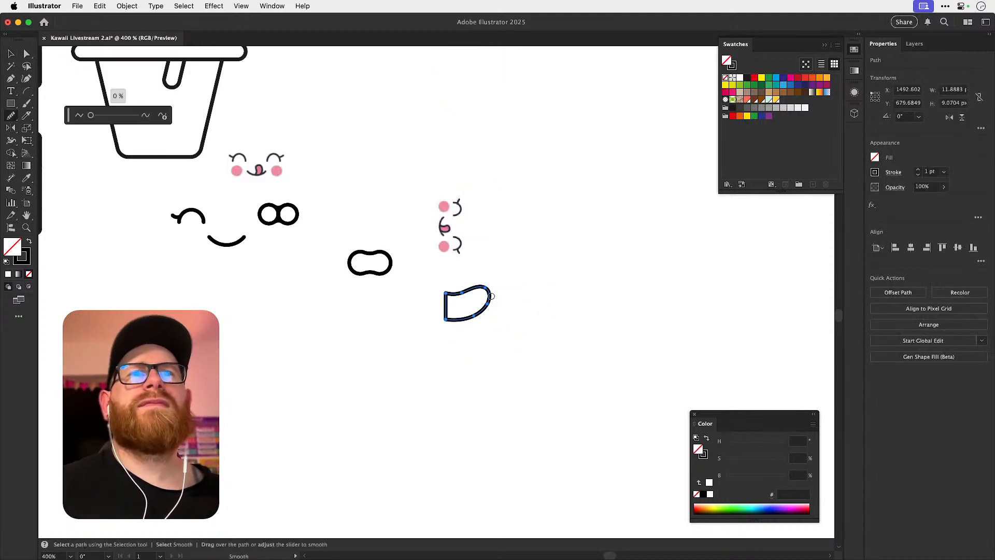
mouse_move(497, 296)
mouse_down()
mouse_move(502, 306)
mouse_move(481, 312)
mouse_move(529, 356)
mouse_move(580, 353)
mouse_move(352, 320)
mouse_up()
key(v)
key(r)
drag(396, 306, 355, 262)
key(v)
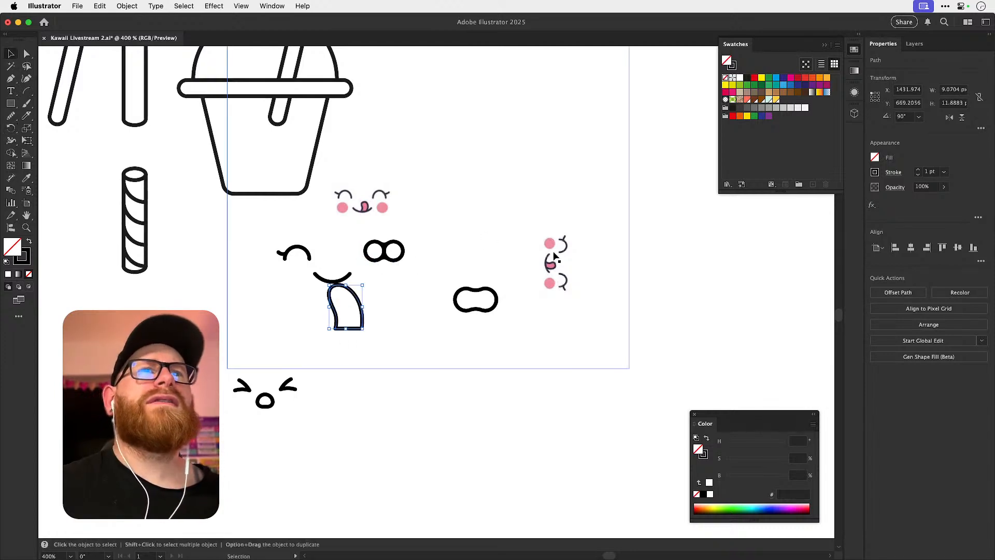
Delete the rotated copy of the reference face.
click(550, 263)
key(Delete)
scroll(378, 293, up, 5)
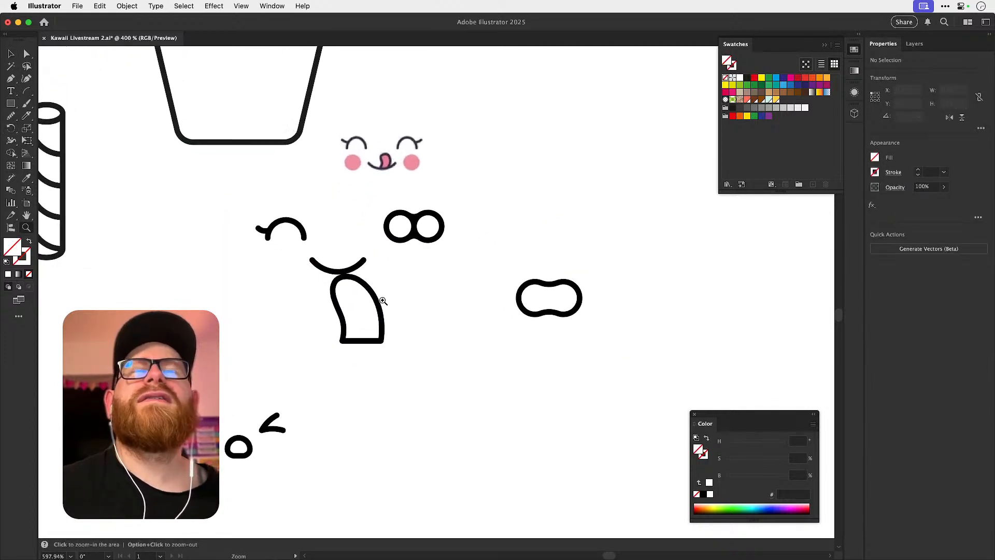
Move the half-bean tongue up onto the smile curve and rotate it slightly to fit the mouth.
click(391, 287)
drag(391, 286, 350, 213)
scroll(389, 231, up, 3)
key(r)
drag(394, 247, 380, 263)
Delete the tongue's straight bottom edge and bring its right end onto the smile curve.
key(a)
click(408, 235)
click(362, 270)
key(Delete)
click(400, 236)
key(v)
scroll(407, 289, up, 5)
key(a)
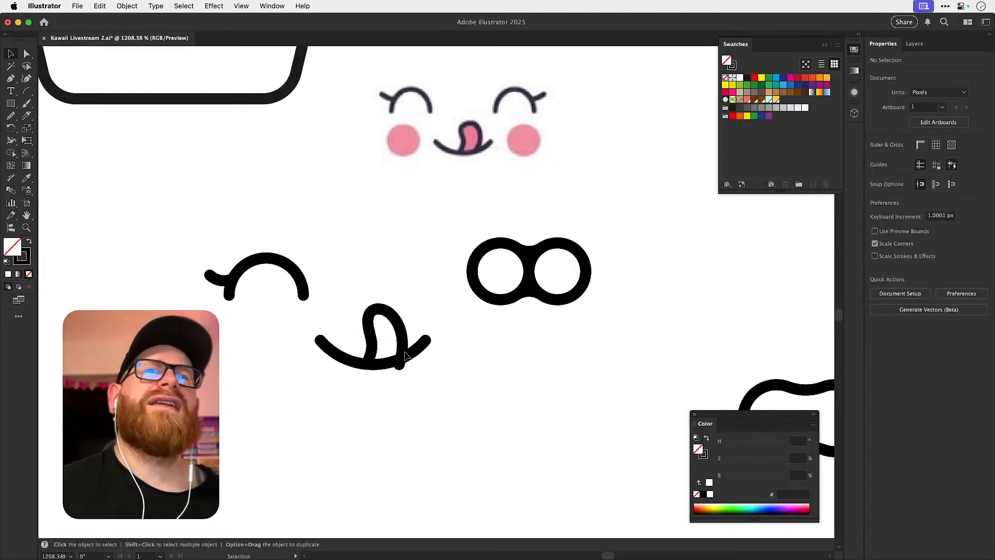
key(v)
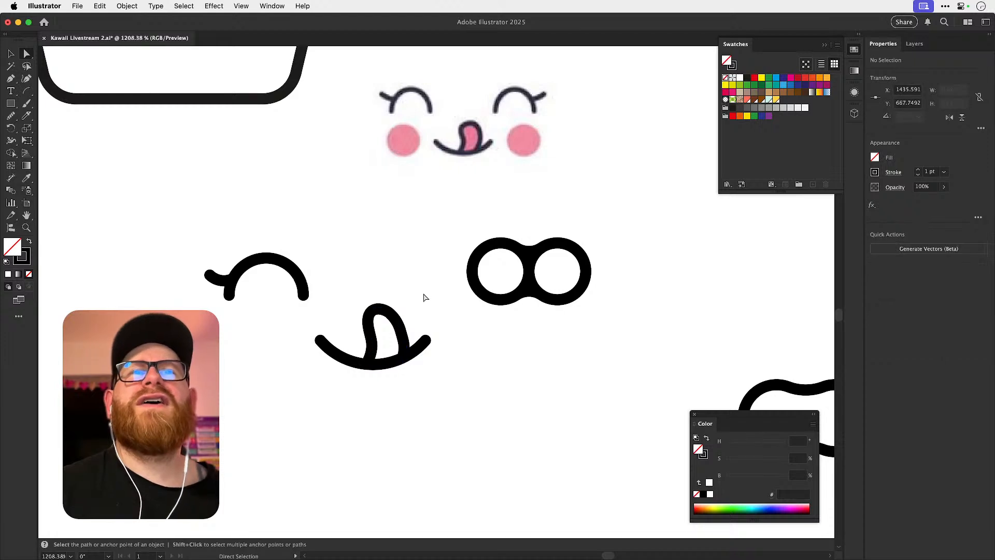
Delete the half-bean tongue from the smile and duplicate the plain smile curve straight below it.
drag(431, 289, 377, 254)
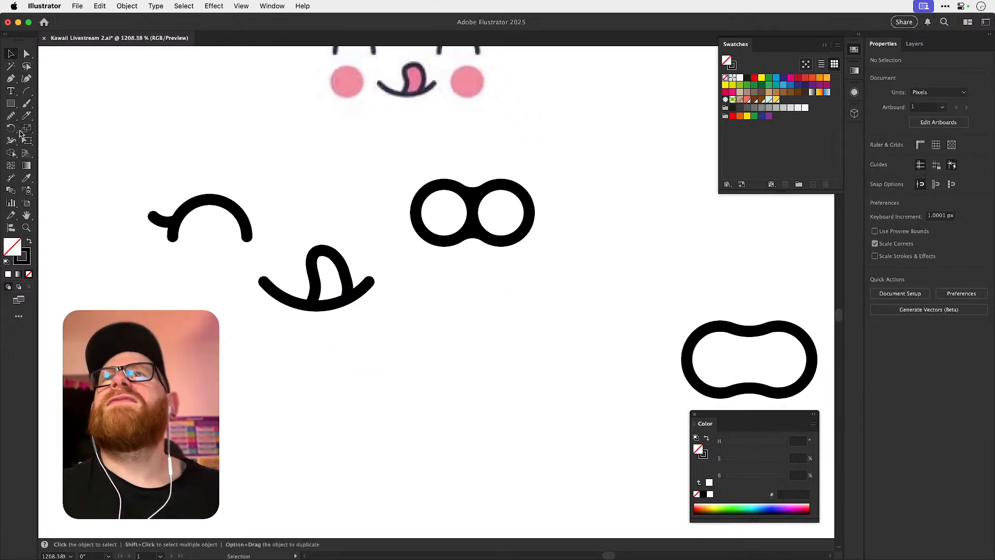
click(317, 280)
key(a)
key(Delete)
drag(316, 305, 316, 448)
Draw a freehand tongue loop about 5.1 by 7.5 px on the copied smile with the Pencil and smooth it at 22%.
key(n)
key(super+shift+a)
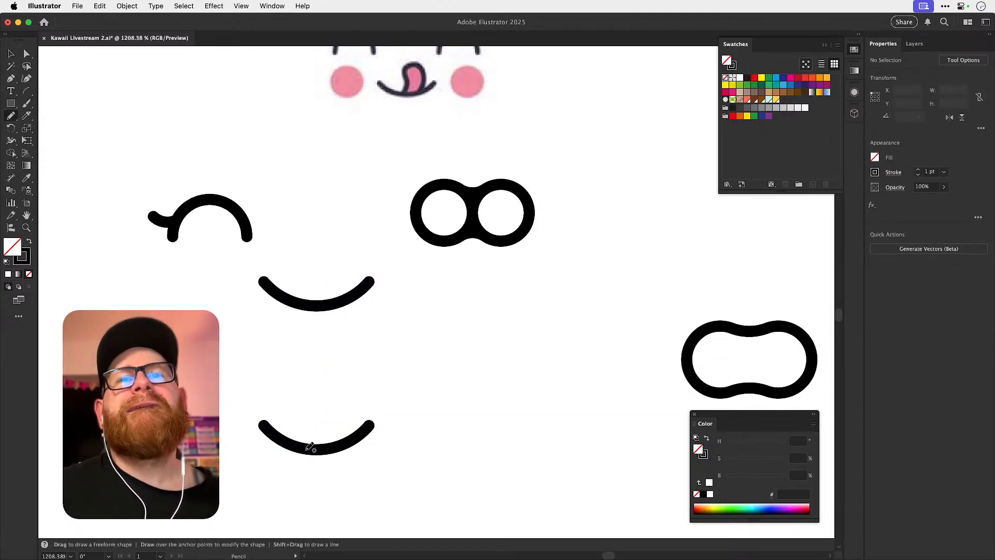
mouse_move(309, 448)
mouse_down()
mouse_move(320, 428)
mouse_move(313, 379)
mouse_up()
drag(344, 442, 343, 442)
key(shift+n)
drag(95, 115, 104, 115)
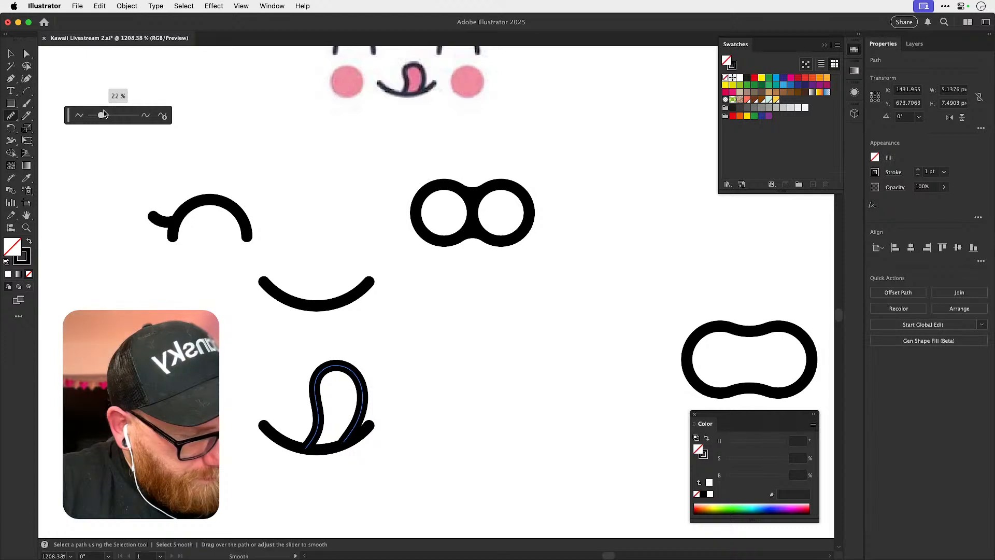
key(super+shift+a)
Shrink the pencil-drawn tongue to about 3.6 by 6.2 px and rotate it about 7.7°.
key(v)
click(363, 380)
mouse_move(363, 365)
mouse_down()
mouse_move(355, 374)
mouse_move(370, 379)
mouse_up()
key(r)
Move the tongue's two end anchors exactly onto the mouth curve, checking in outline view.
key(super+space)
drag(316, 433, 392, 439)
key(super+shift+a)
key(v)
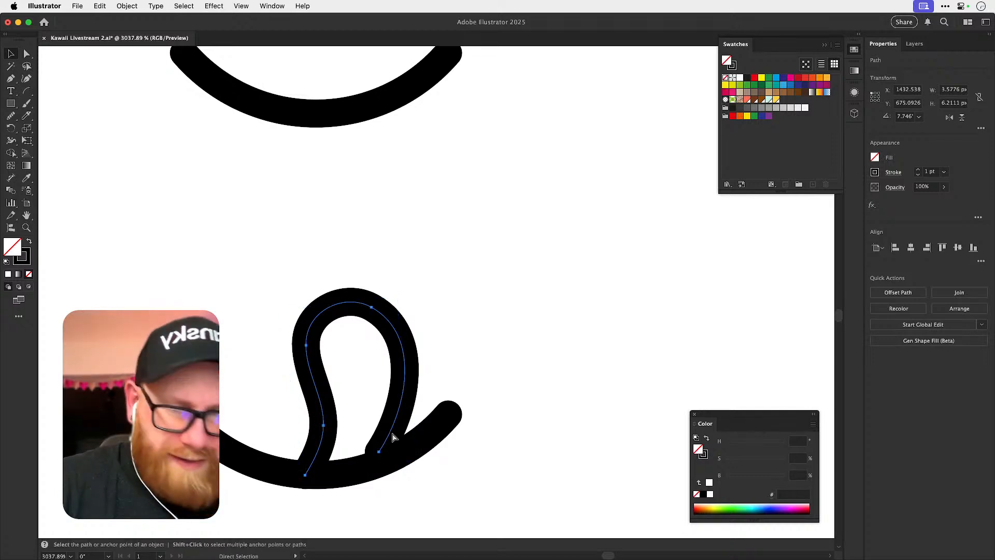
key(super+y)
key(super+space)
drag(304, 477, 447, 466)
key(super+shift+a)
key(a)
click(311, 470)
mouse_move(312, 470)
mouse_down()
mouse_move(320, 455)
mouse_move(311, 469)
mouse_up()
drag(557, 395, 560, 430)
key(super+y)
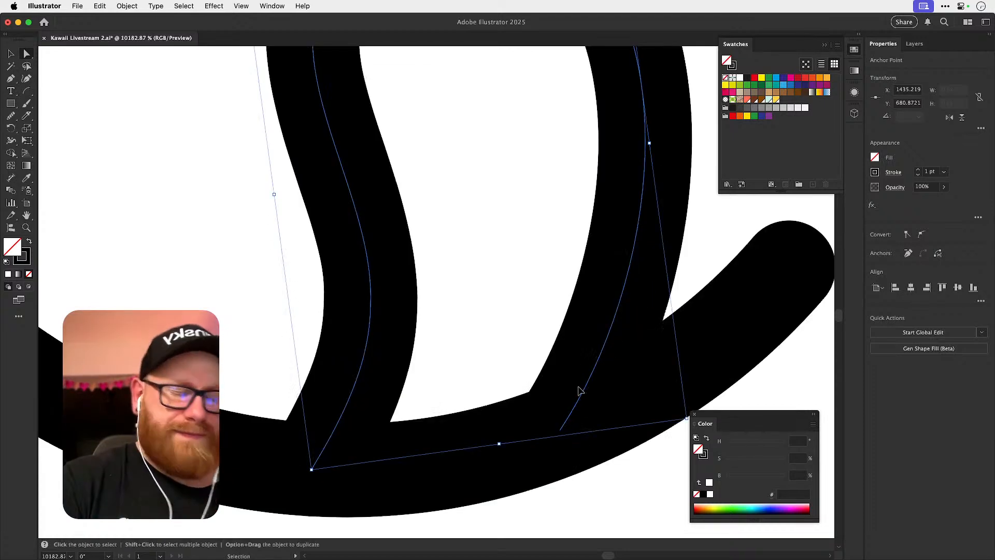
Adjust the curve handle on the tongue's left side to refine its S-bend.
key(super+minus)
key(super+minus)
key(super+minus)
key(super+minus)
click(548, 200)
drag(532, 220, 492, 316)
key(v)
key(a)
click(356, 331)
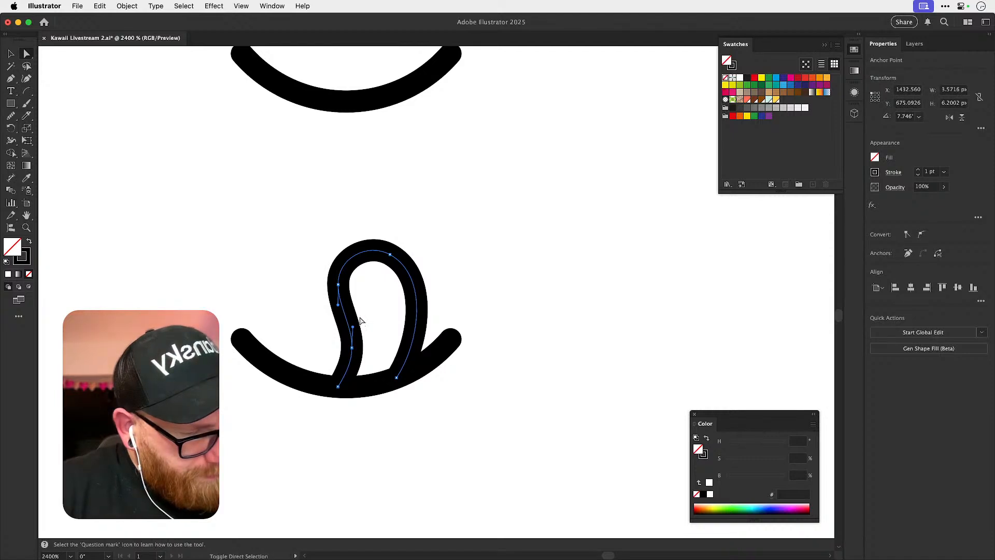
key(n)
key(a)
click(356, 319)
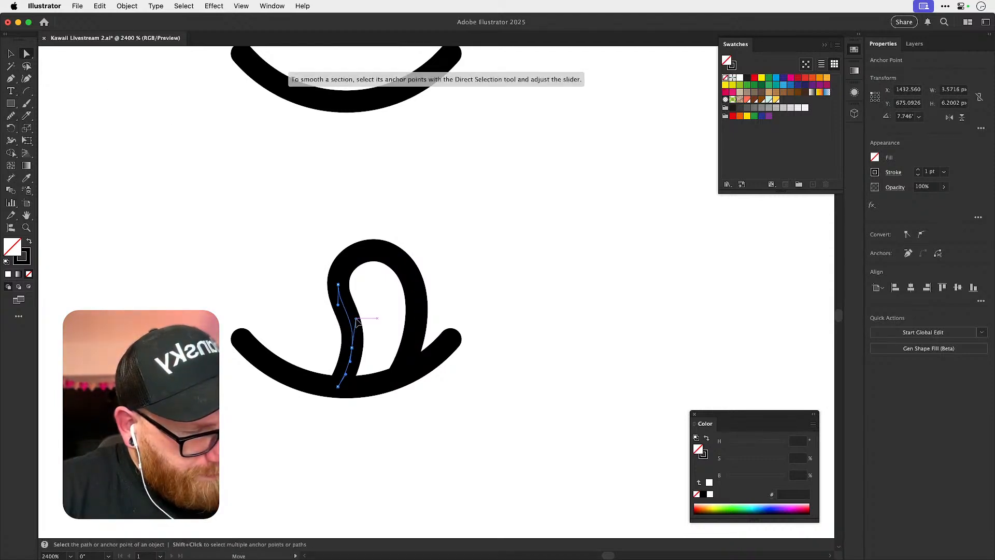
super+click(360, 318)
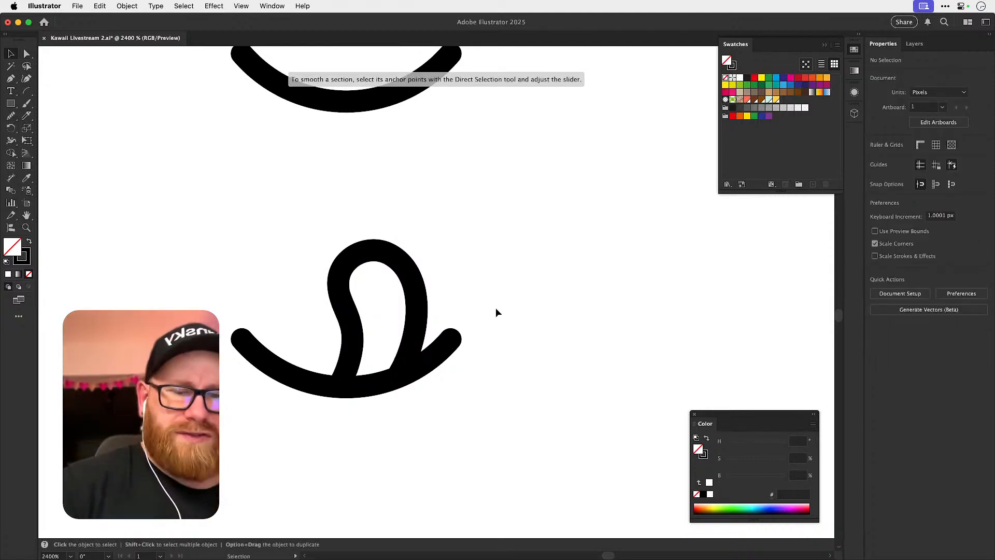
Scale the tongue down slightly on the mouth to about 3.4 by 5.8 px.
key(super+minus)
key(super+minus)
key(super+minus)
key(super+minus)
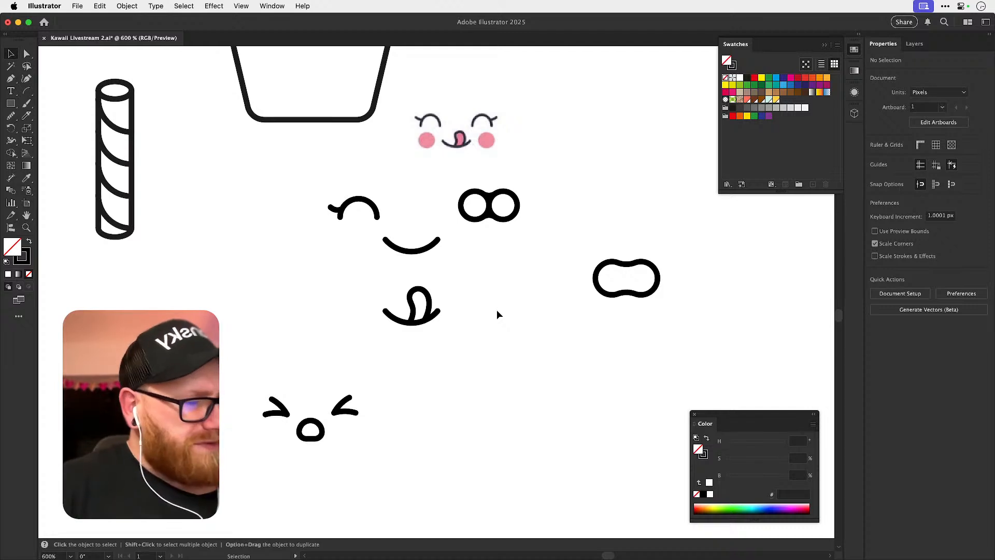
drag(416, 306, 462, 292)
drag(403, 333, 453, 356)
click(435, 328)
drag(428, 270, 437, 276)
Realign the resized tongue's right end anchor on the mouth curve in outline view, and return to preview.
key(super+y)
key(z)
drag(398, 370, 674, 451)
key(super+shift+a)
key(a)
click(503, 398)
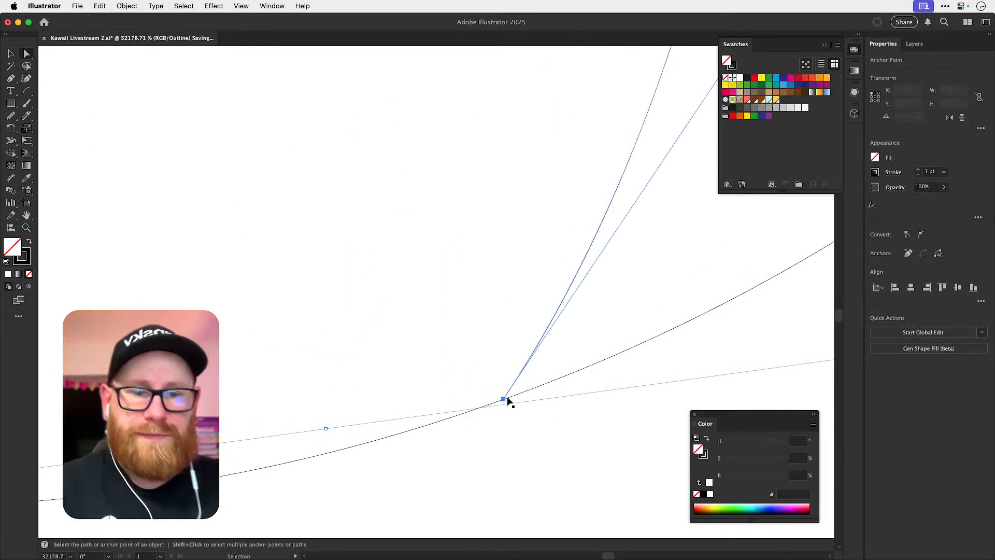
key(super+y)
key(super+minus)
key(super+minus)
key(super+minus)
key(super+minus)
key(super+minus)
key(super+minus)
key(super+minus)
key(super+shift+a)
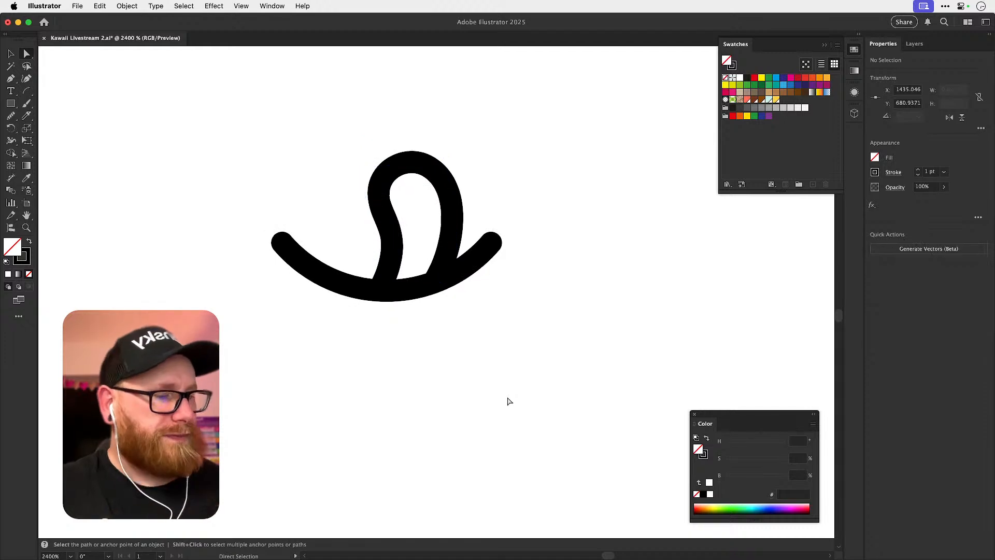
Examine the tongue shape on the reference face up close to compare it with the drawn mouth.
drag(591, 311, 553, 377)
key(super+minus)
key(super+minus)
key(super+minus)
drag(498, 300, 455, 456)
key(z)
drag(425, 222, 619, 284)
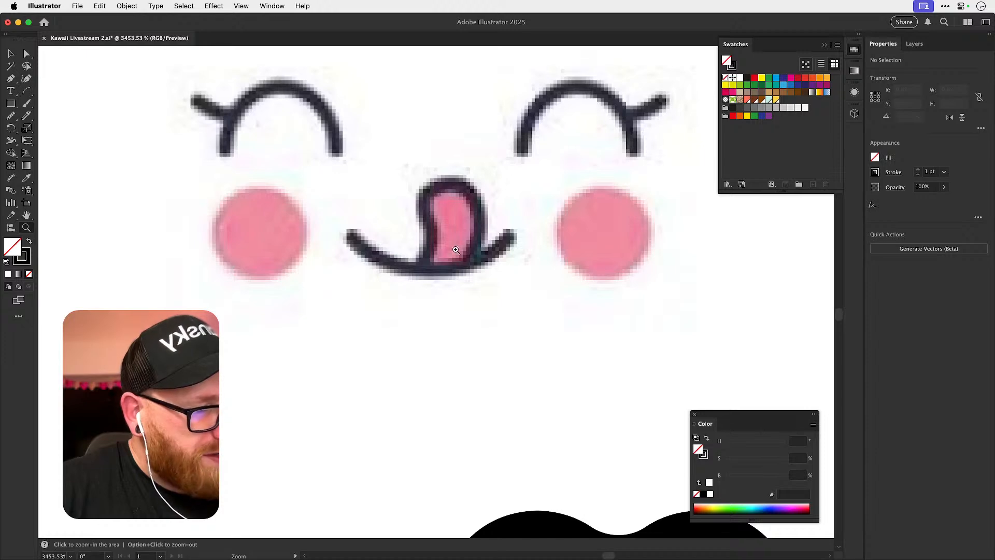
key(super+minus)
key(super+minus)
key(super+minus)
key(super+minus)
key(super+minus)
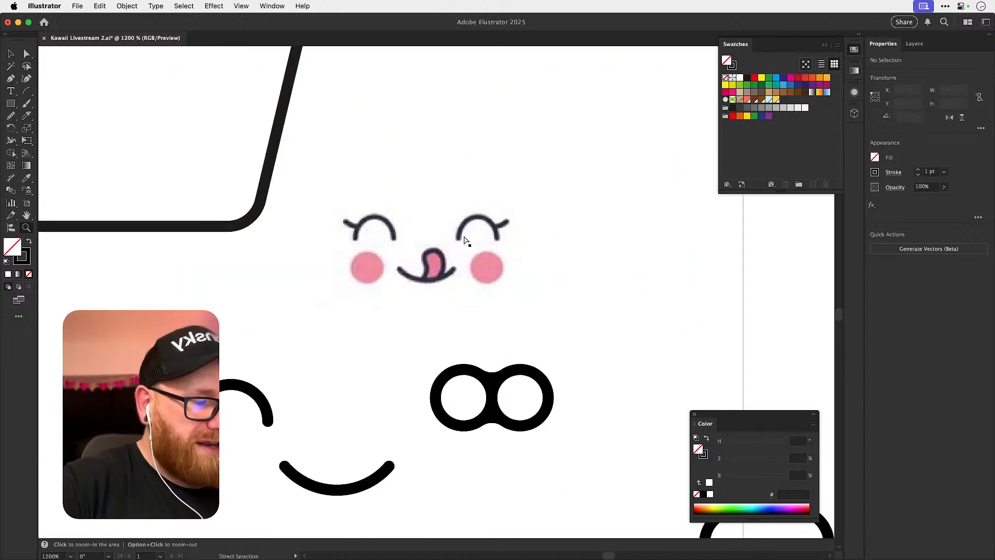
Try widening the whole tongue to about 3.8 px and undo it.
drag(466, 412, 479, 318)
drag(383, 384, 574, 395)
key(a)
click(465, 370)
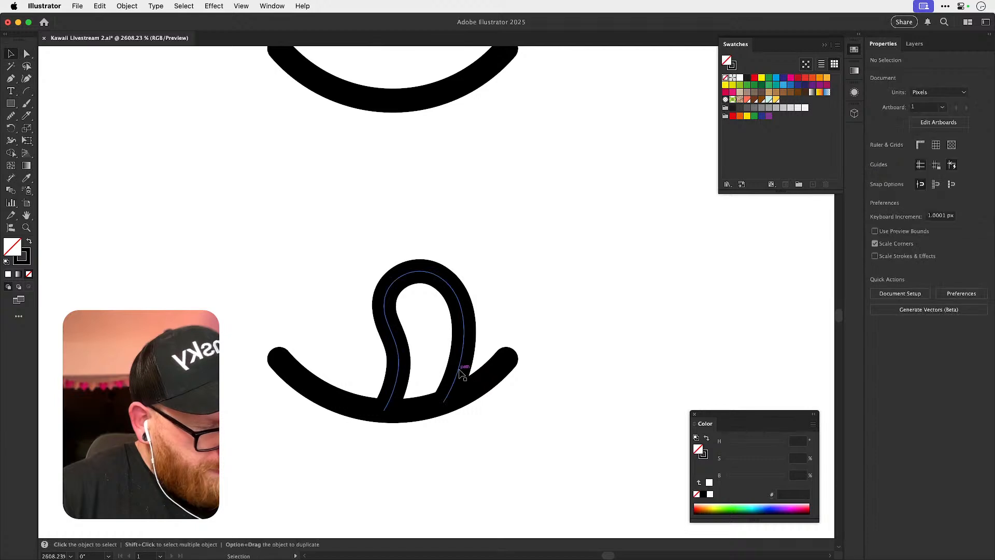
key(v)
drag(468, 333, 472, 334)
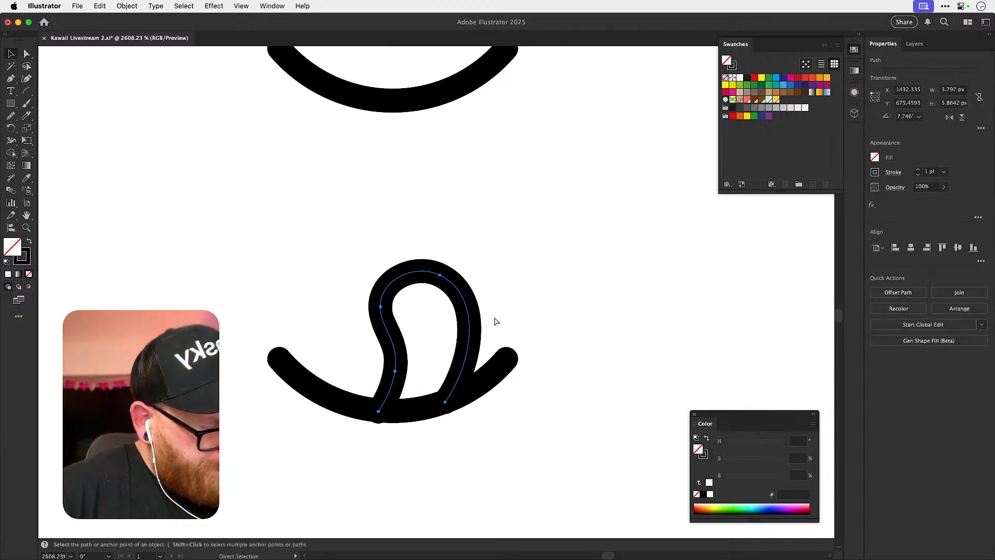
key(super+z)
Bend the tongue's right side slightly outward and compare it with the previous shape by undoing and redoing.
key(a)
click(487, 332)
click(470, 342)
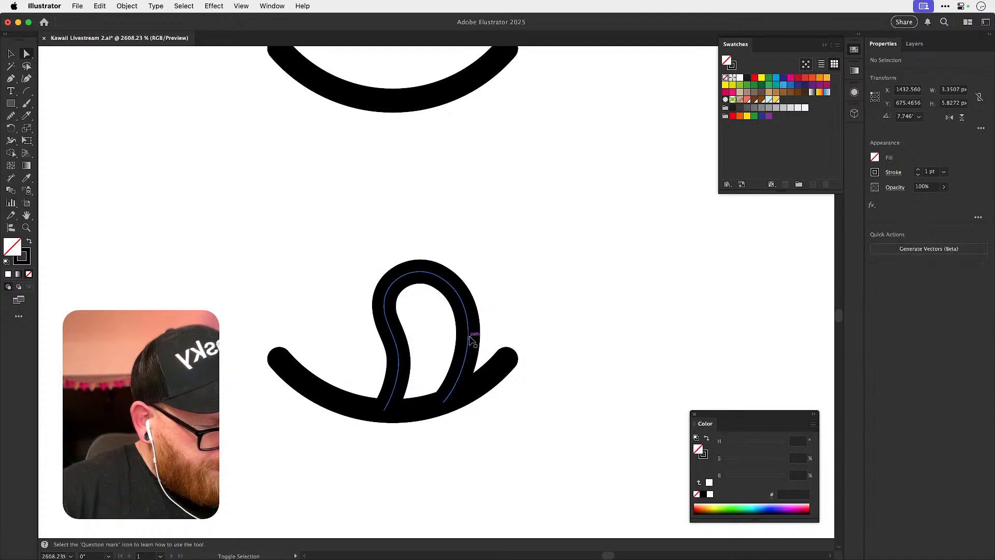
click(636, 303)
key(super+z)
key(super+shift+z)
click(629, 301)
key(v)
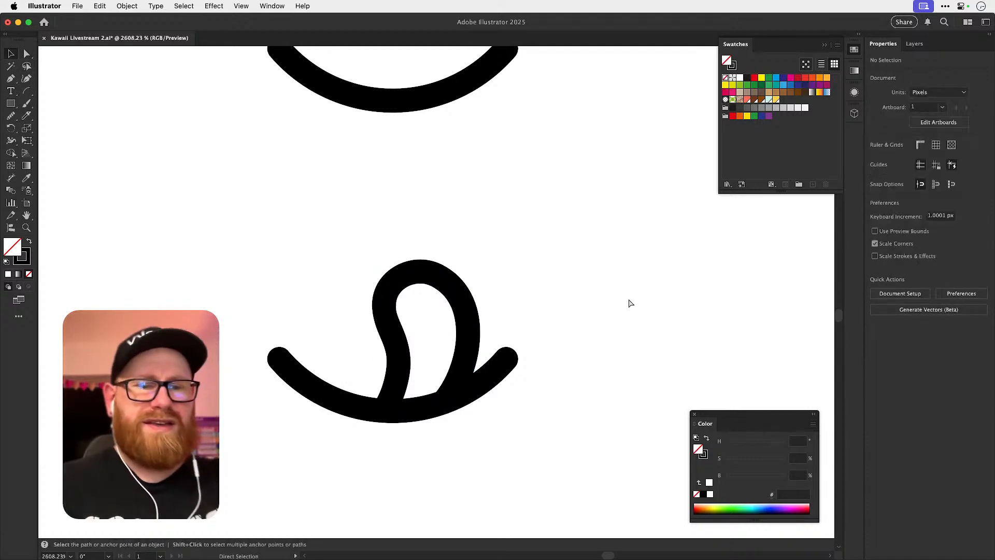
Put the tongue-out mouth in the plain smile's place beside the closed eye and clear away the two leftover peanut shapes.
key(super+minus)
key(super+minus)
key(super+minus)
key(super+minus)
drag(629, 298, 468, 486)
drag(358, 415, 363, 333)
key(space)
drag(452, 376, 427, 408)
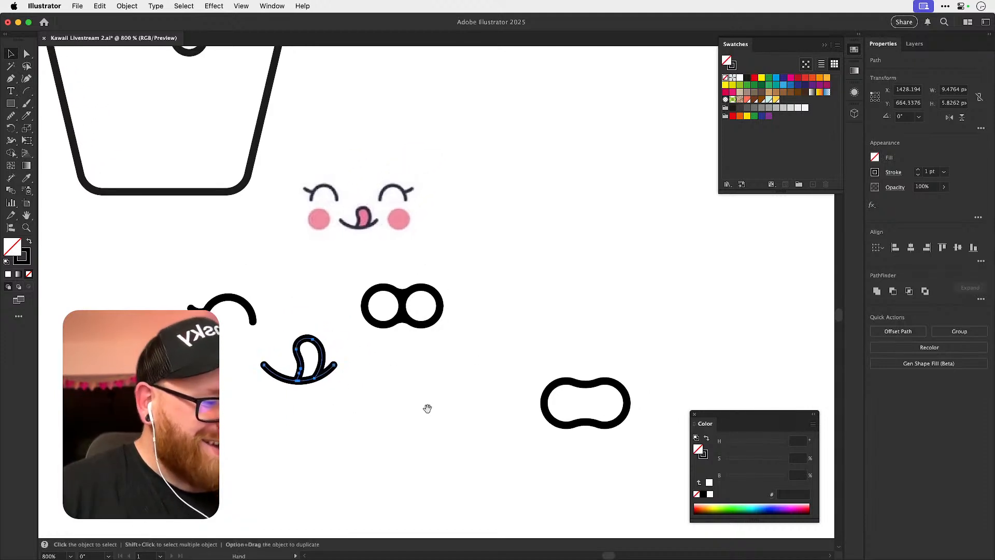
click(387, 358)
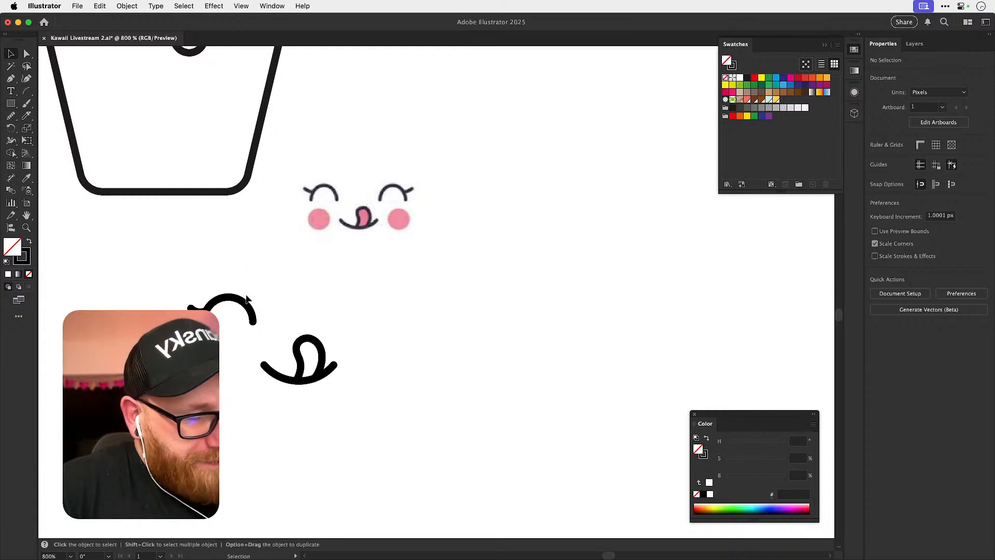
Draw a cheek circle about 4.7 px in diameter below the closed eye with the Ellipse tool.
click(11, 103)
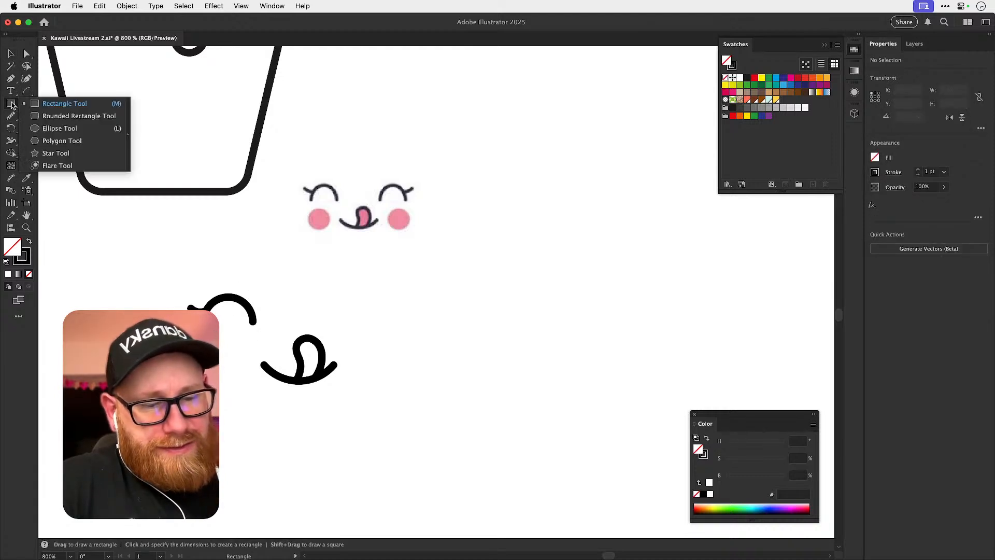
click(59, 128)
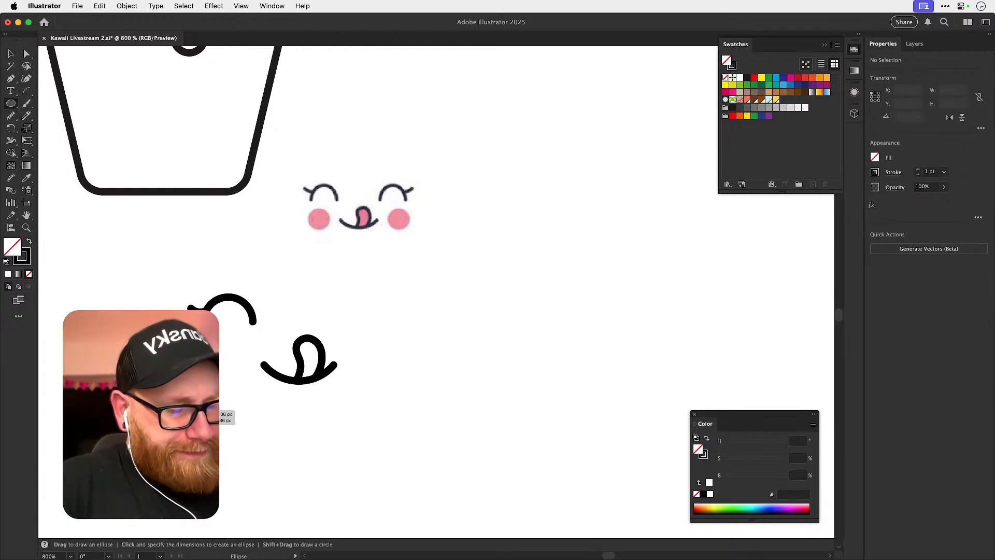
drag(199, 401, 199, 401)
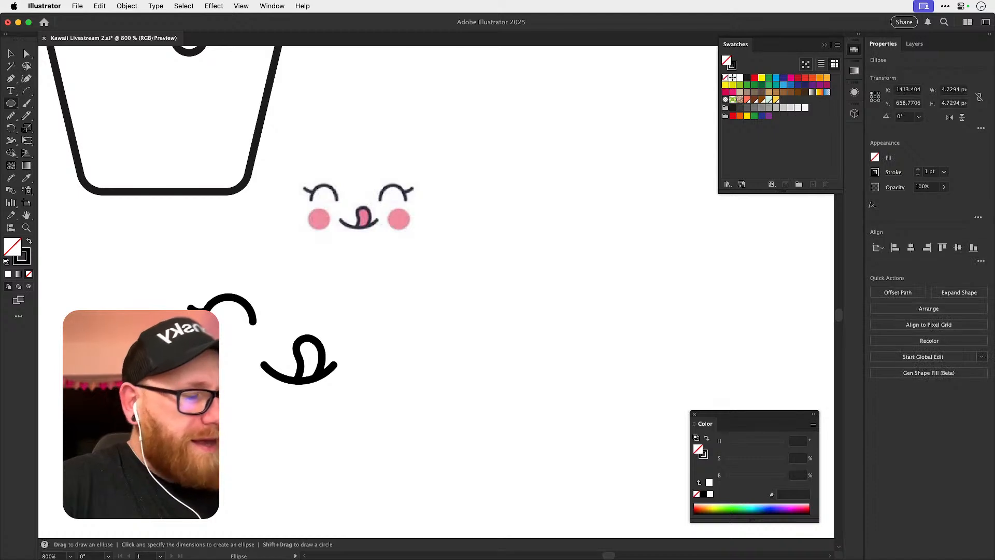
key(v)
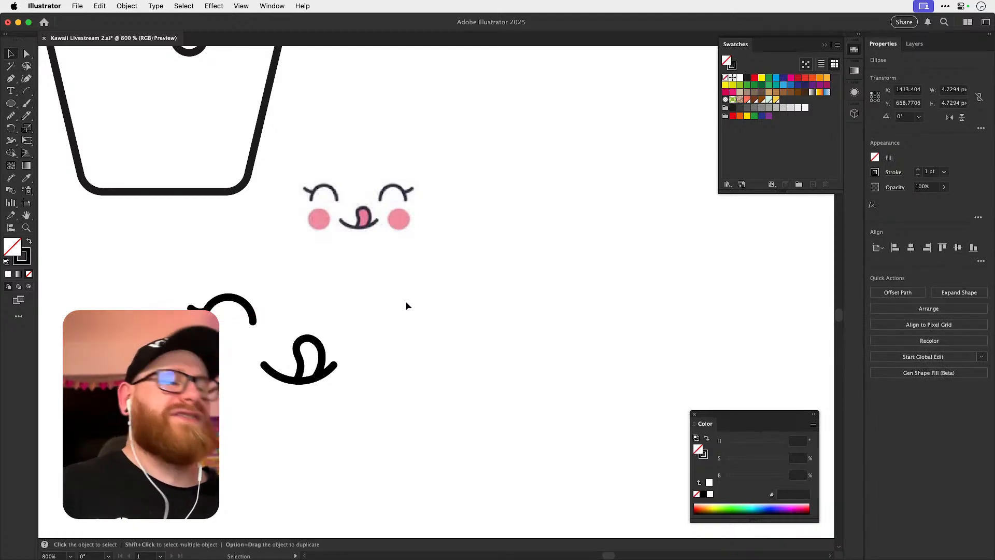
Draw a sample tongue loop about 8.4 by 9.7 px freehand with the Pencil below the reference face, undoing the first attempts.
key(n)
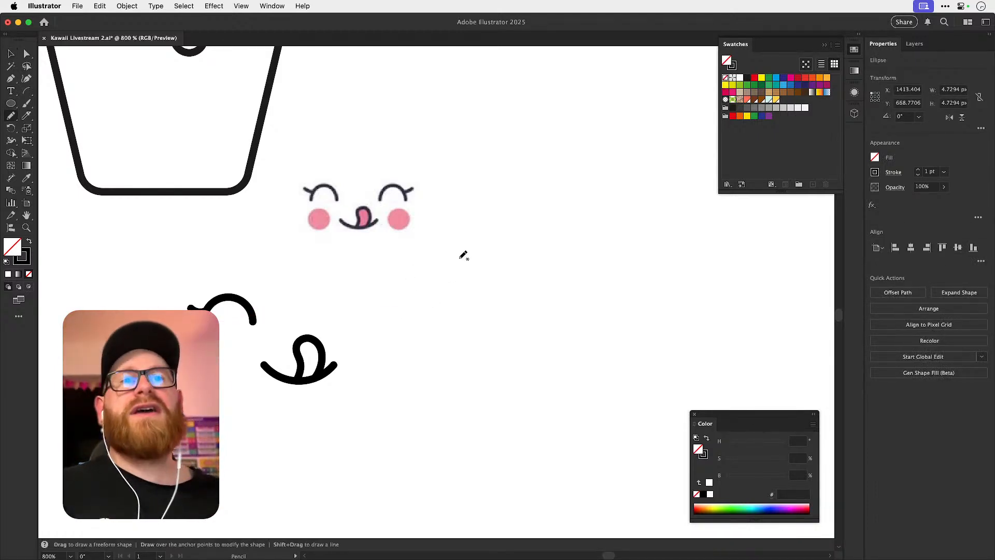
mouse_move(511, 257)
mouse_down()
mouse_move(510, 315)
mouse_move(591, 236)
mouse_up()
key(super+z)
key(super+z)
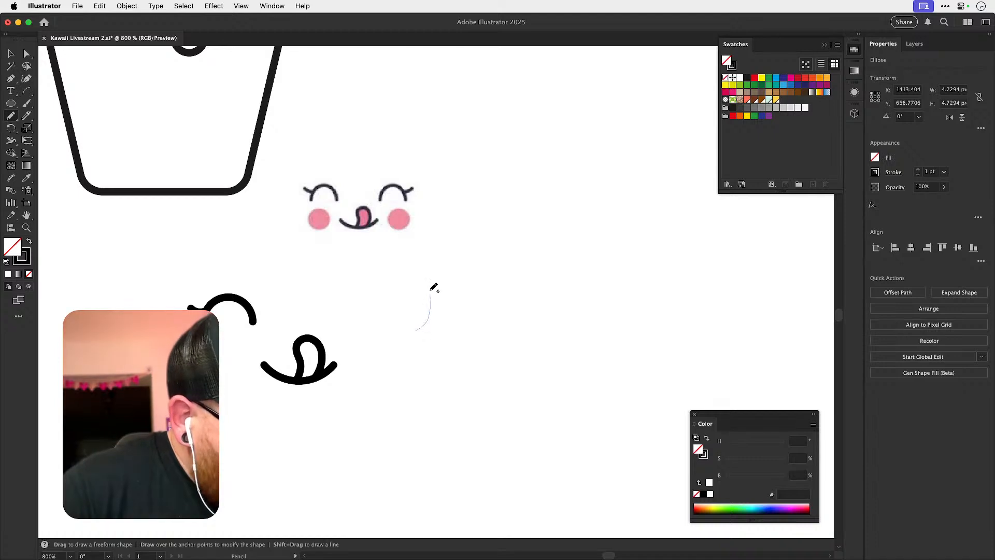
drag(461, 330, 459, 332)
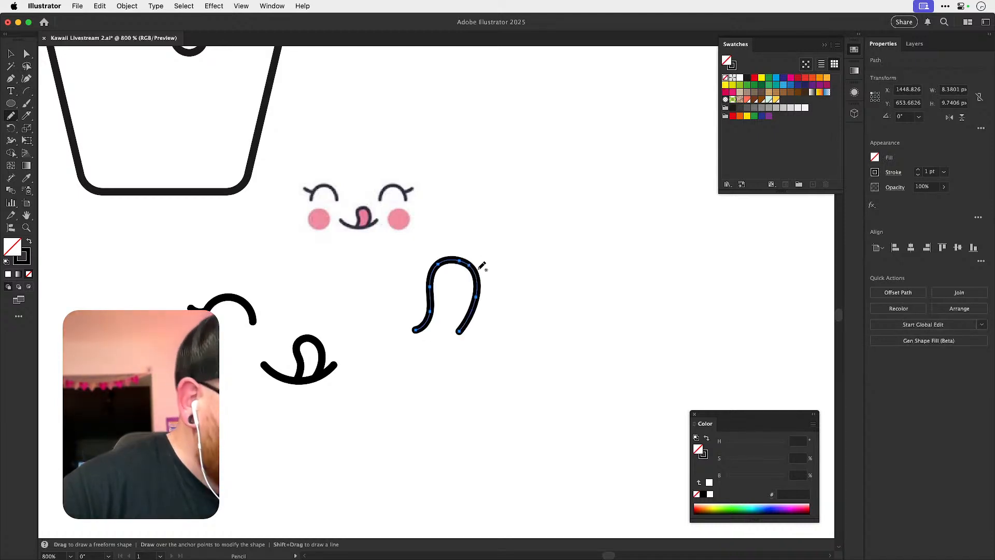
Smooth the freehand sample tongue loop slightly with the Smooth tool.
key(s)
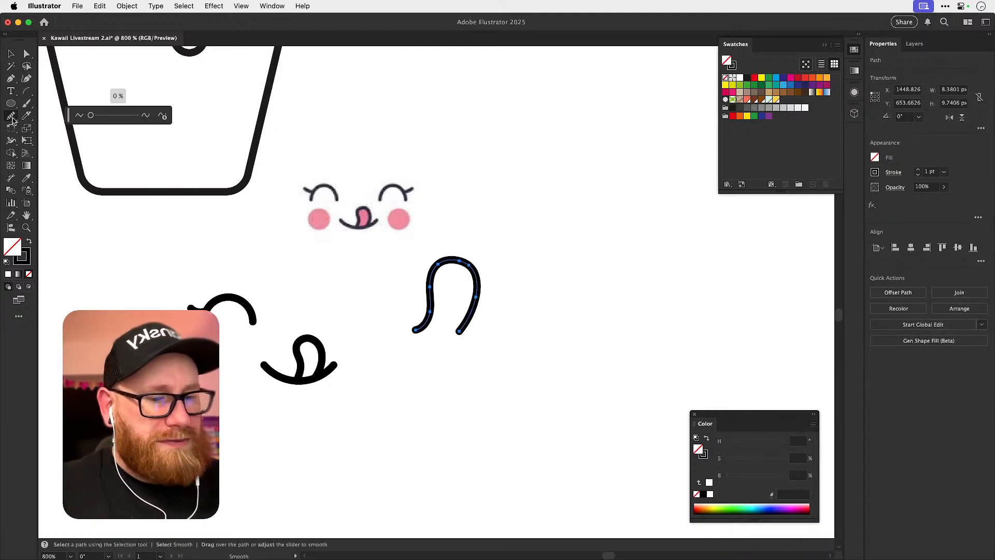
drag(91, 115, 103, 115)
key(v)
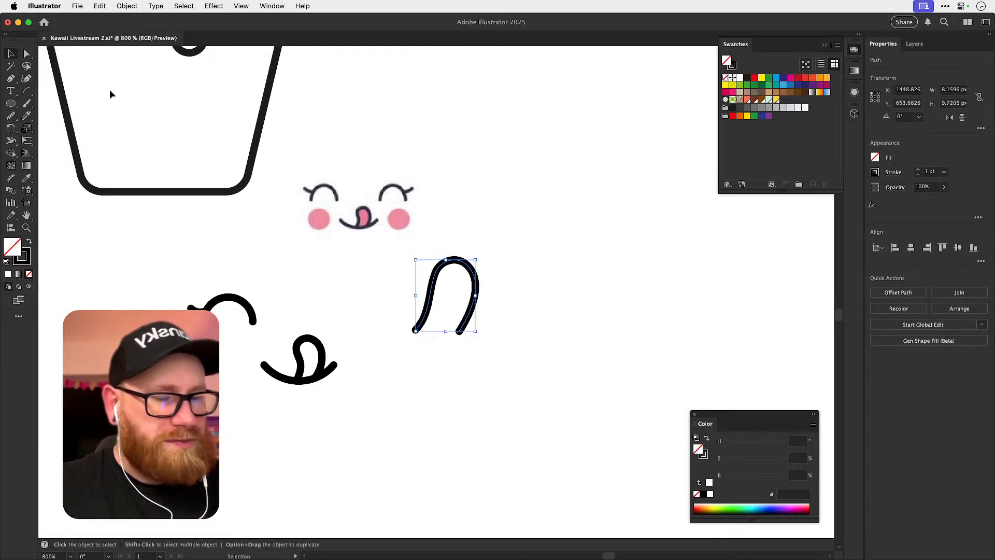
Review and accept the Pencil tool options, and draw a second, larger sample tongue loop freehand beside the first.
double_click(11, 117)
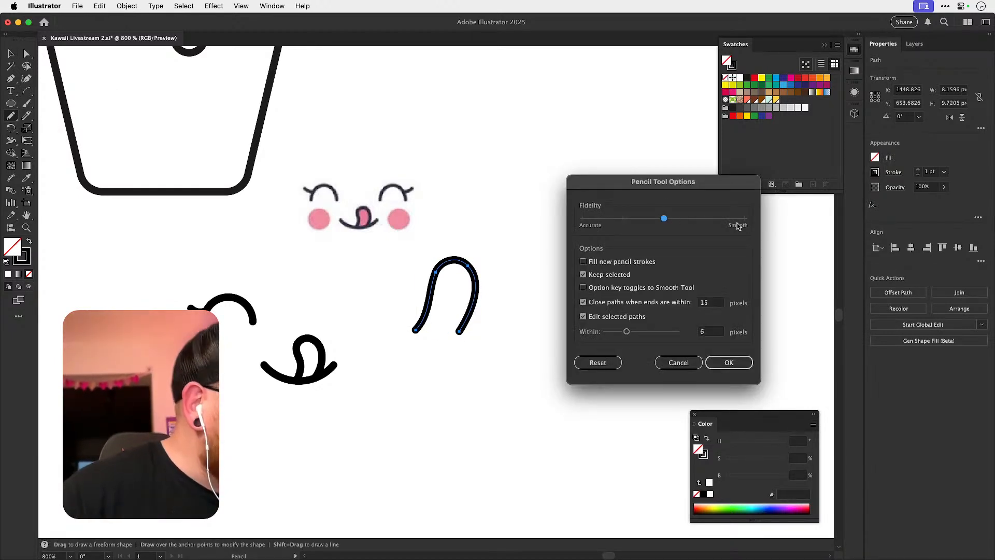
click(729, 362)
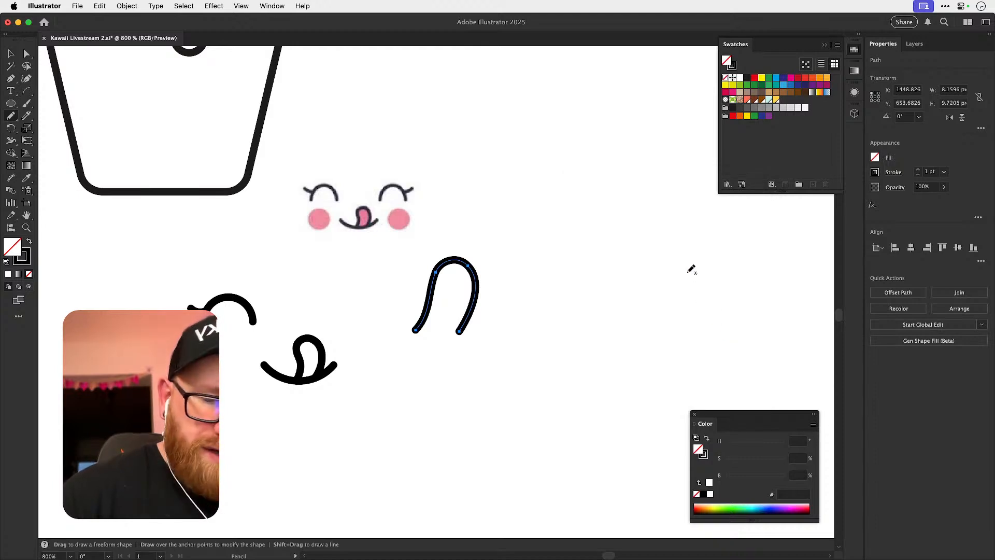
mouse_move(549, 328)
mouse_down()
mouse_move(565, 292)
mouse_move(620, 251)
mouse_move(601, 325)
mouse_up()
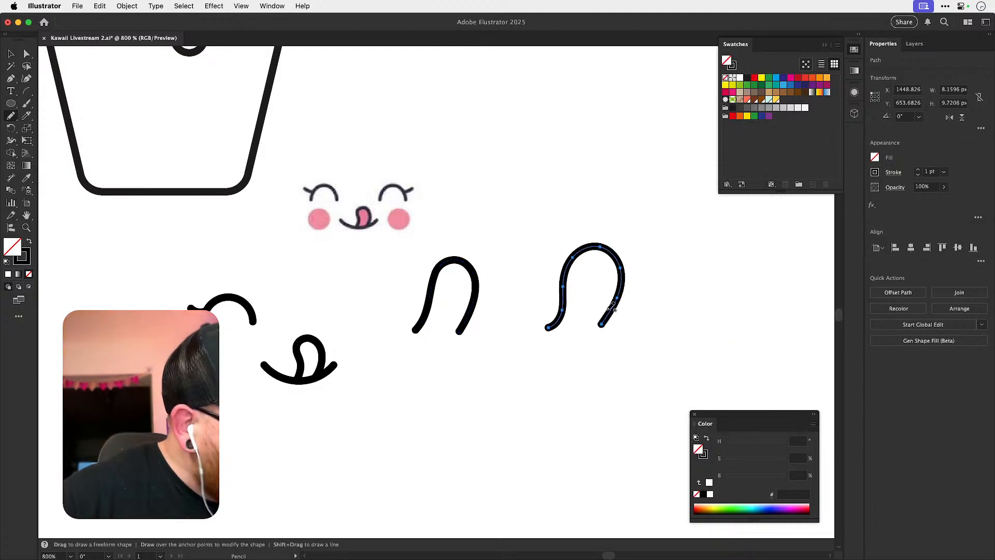
Delete both freehand sample tongue loops below the reference face.
key(v)
click(662, 251)
drag(661, 251, 573, 355)
key(BackSpace)
click(457, 334)
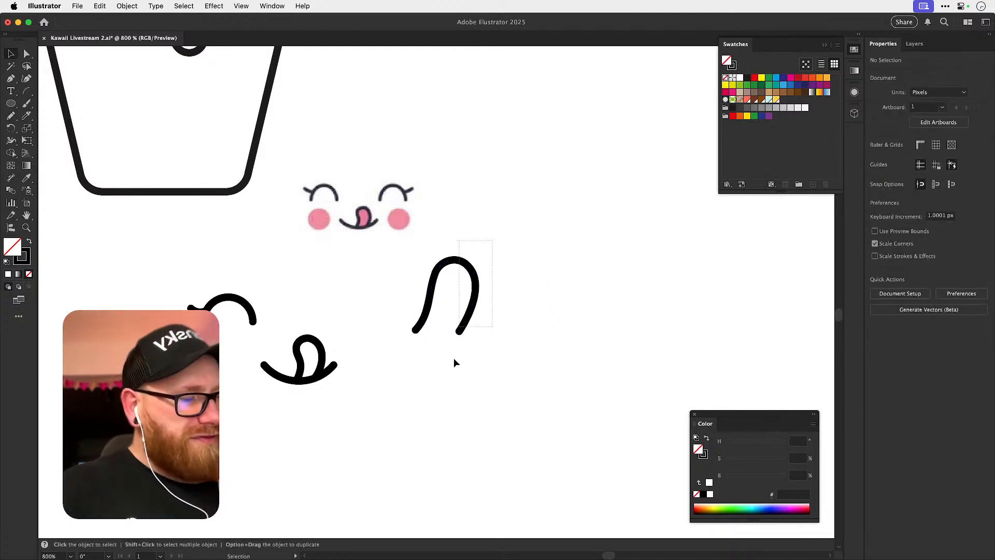
key(BackSpace)
Color the black cheek circle with the reference face's cheek pink, fd8c9e, using the Eyedropper.
mouse_move(381, 385)
mouse_down()
mouse_move(437, 375)
mouse_move(402, 405)
mouse_up()
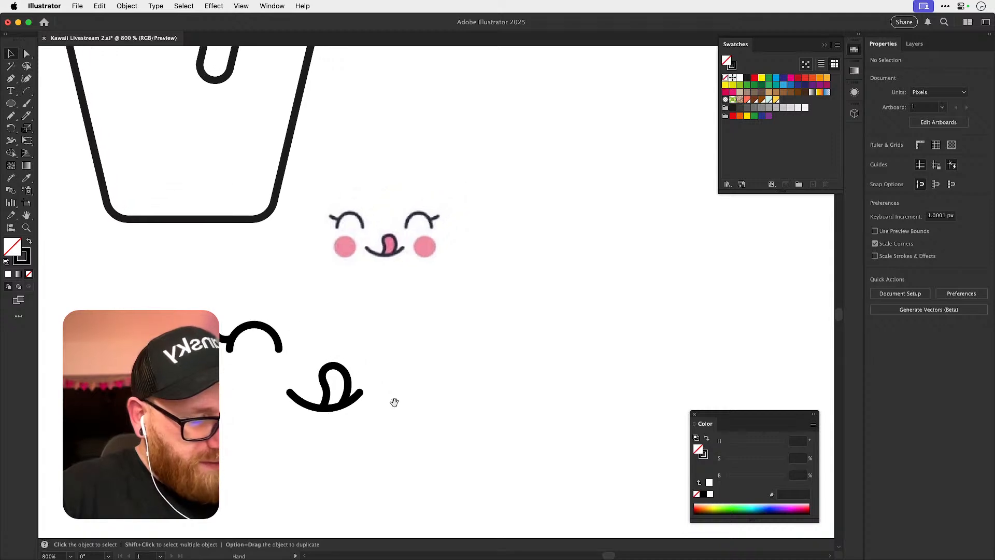
click(247, 424)
drag(202, 425, 251, 418)
key(i)
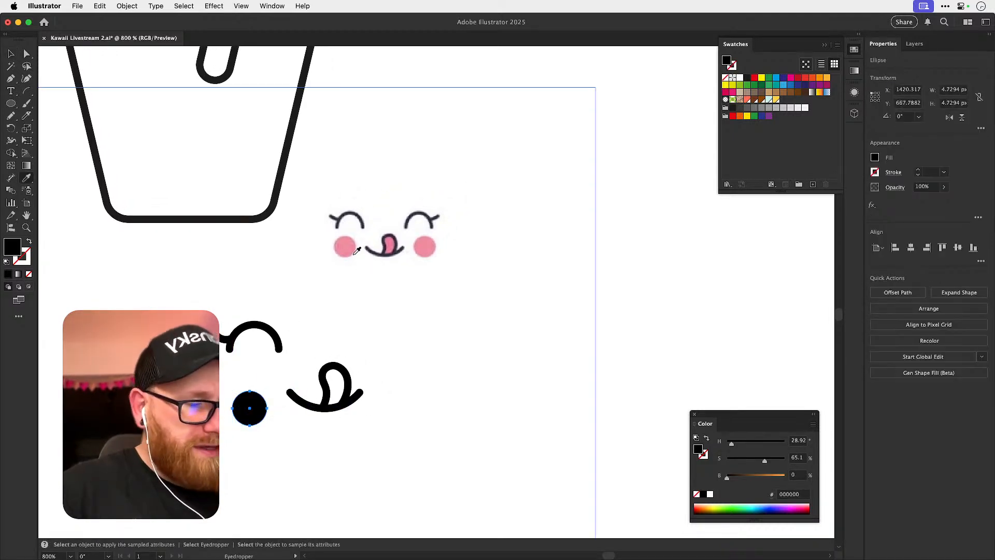
click(344, 245)
key(v)
click(441, 356)
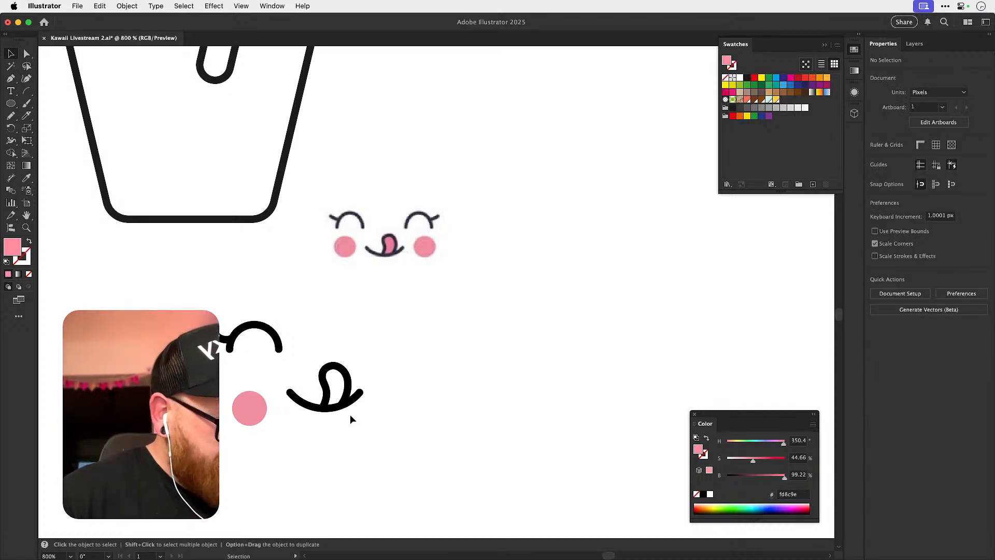
Move the tongue-out mouth up and slightly closer to the closed eye.
drag(349, 407, 337, 391)
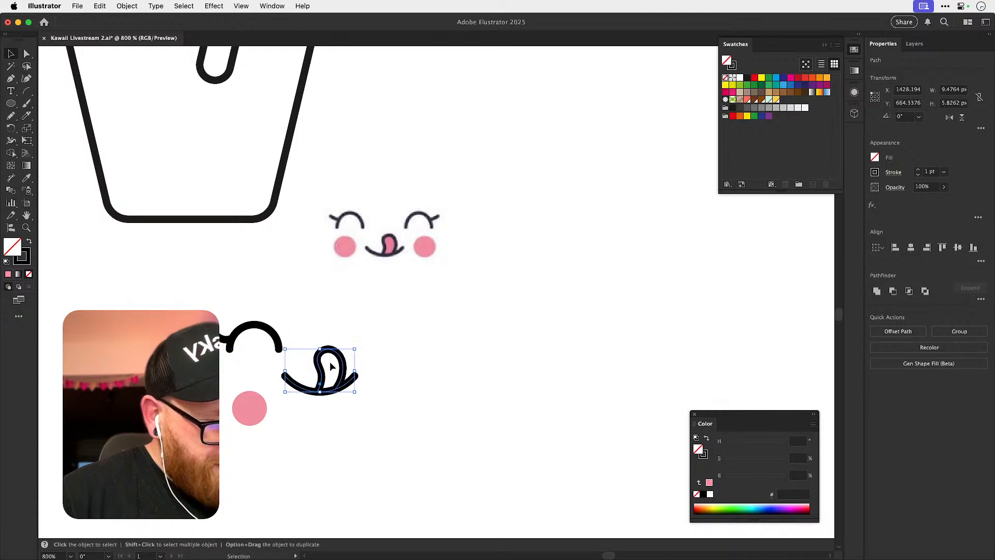
drag(245, 356, 332, 350)
key(super+shift+a)
Rotate the closed eye's lash slightly with the Rotate tool.
click(266, 340)
key(r)
click(294, 336)
drag(314, 310, 315, 315)
key(super+shift+a)
key(v)
Move the pink cheek circle up so it sits closer below the closed eye.
key(super+minus)
key(super+minus)
key(super+minus)
key(super+minus)
drag(560, 324, 417, 385)
drag(236, 334, 283, 385)
drag(275, 439, 259, 406)
click(436, 400)
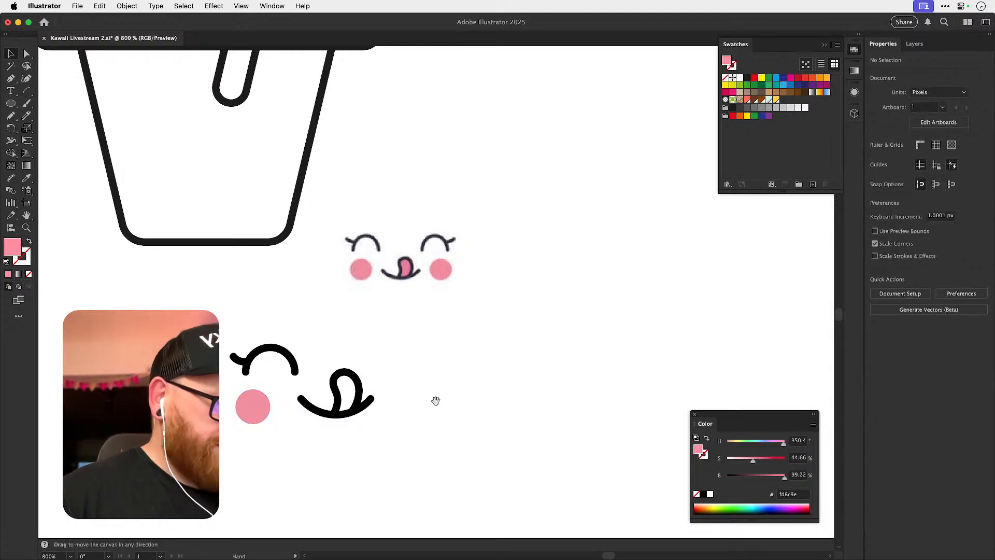
drag(436, 399, 387, 415)
drag(192, 365, 241, 462)
key(i)
key(p)
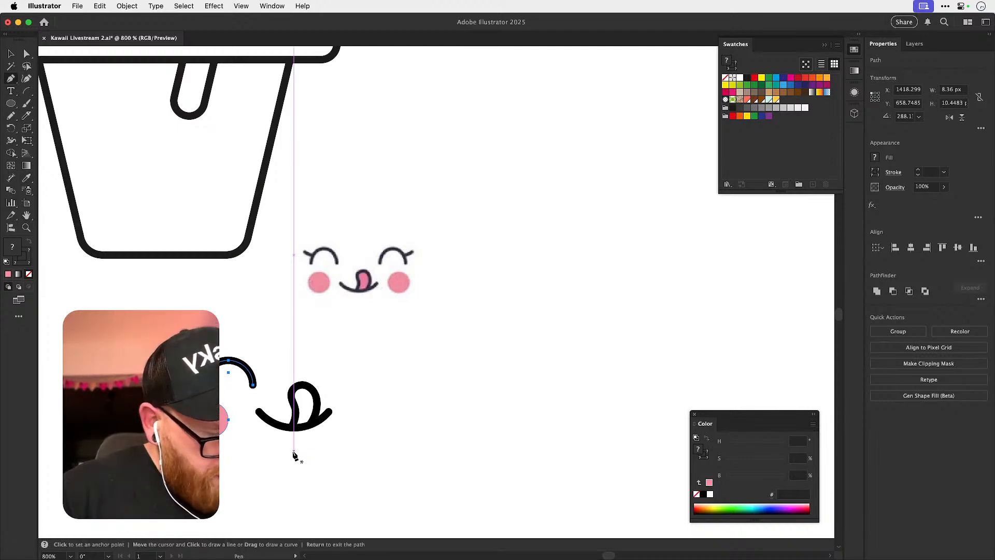
key(v)
click(294, 459)
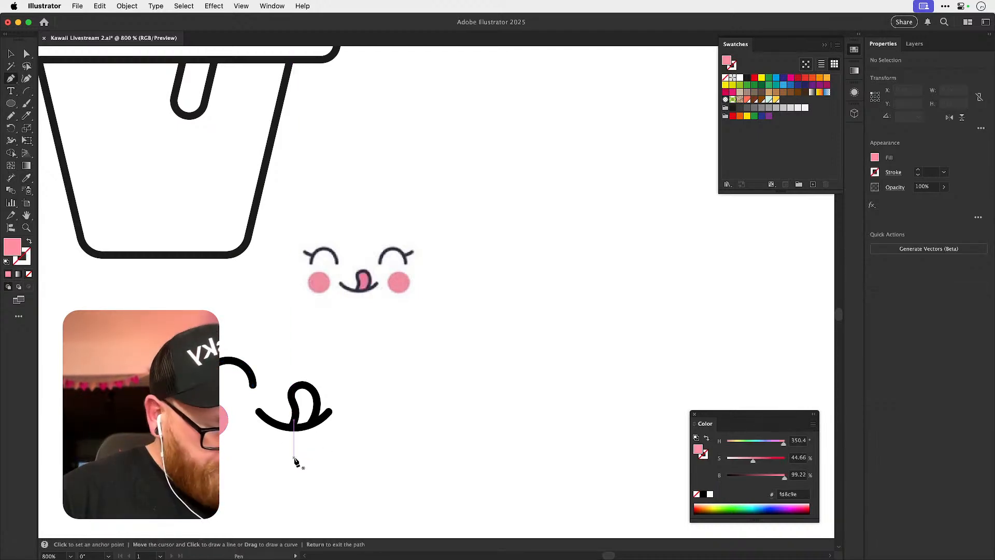
key(p)
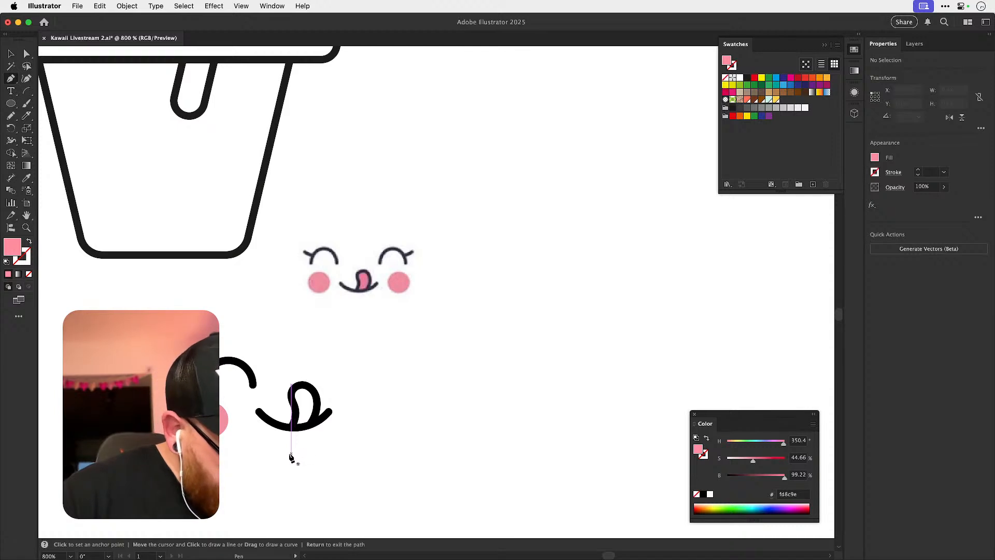
key(v)
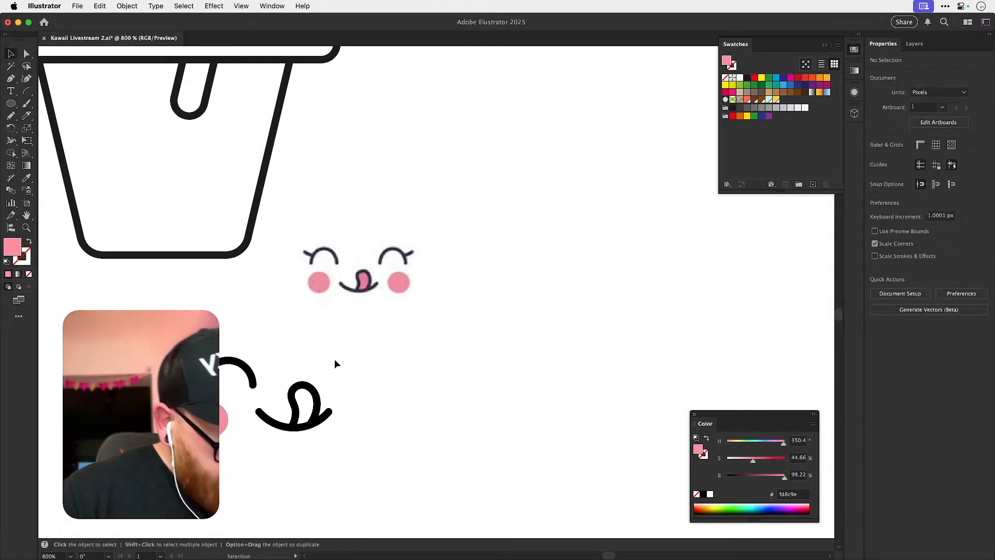
click(319, 398)
key(Delete)
Place a single anchor point below the smile's center with the Pen tool and restore the deleted tongue.
key(p)
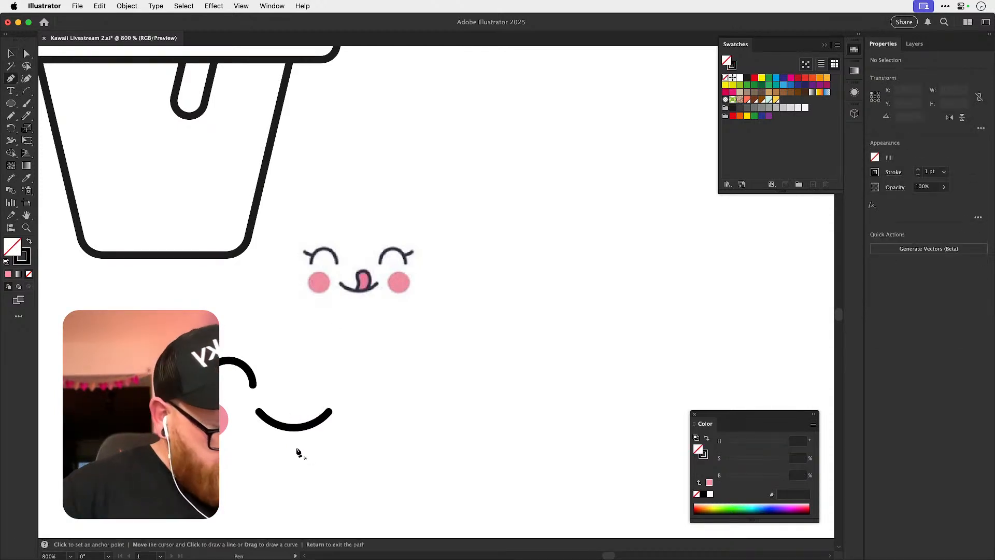
click(294, 448)
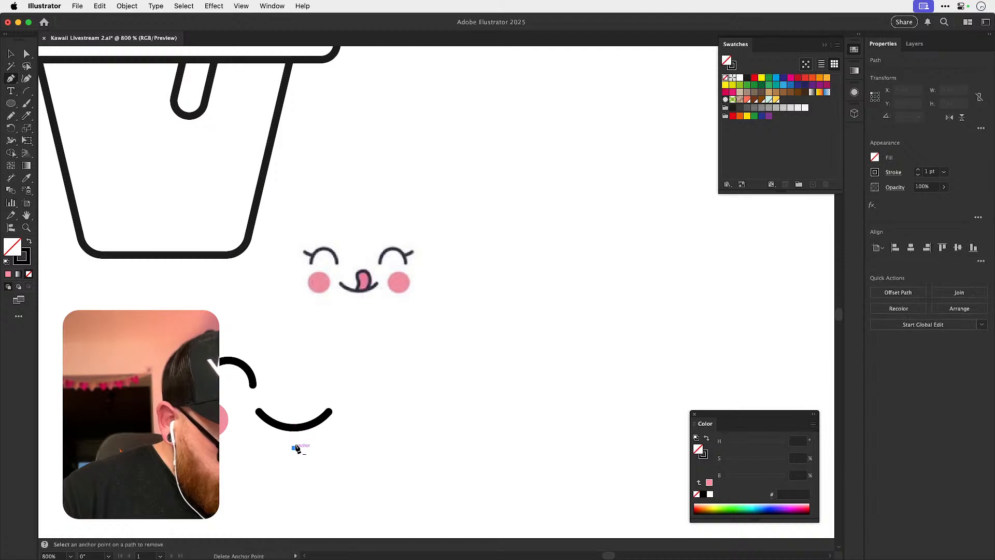
key(v)
key(Delete)
key(a)
key(super+z)
click(326, 433)
drag(278, 440, 306, 459)
key(Delete)
Reflect a copy of the closed eye and cheek across a vertical axis through the anchor point below the smile.
drag(182, 344, 243, 450)
key(o)
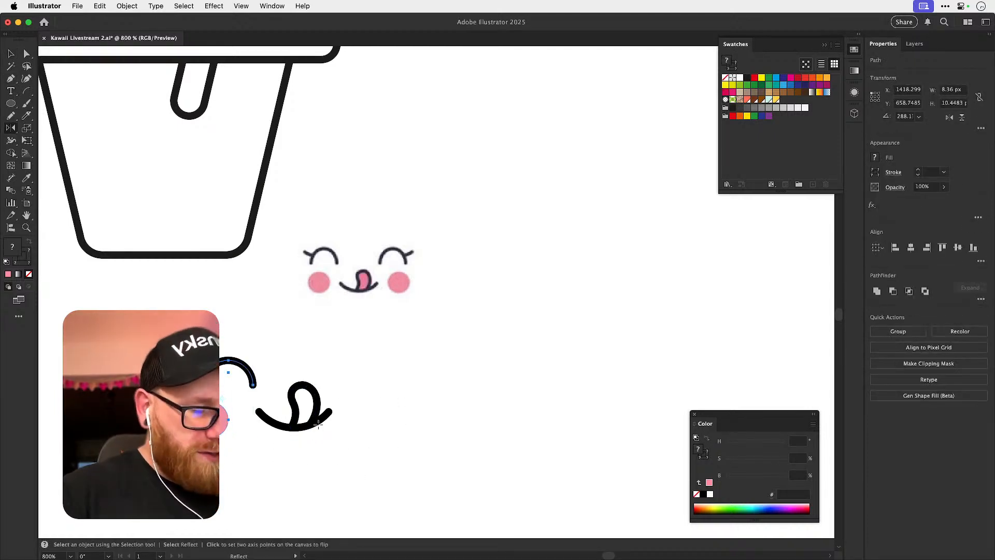
alt+click(293, 447)
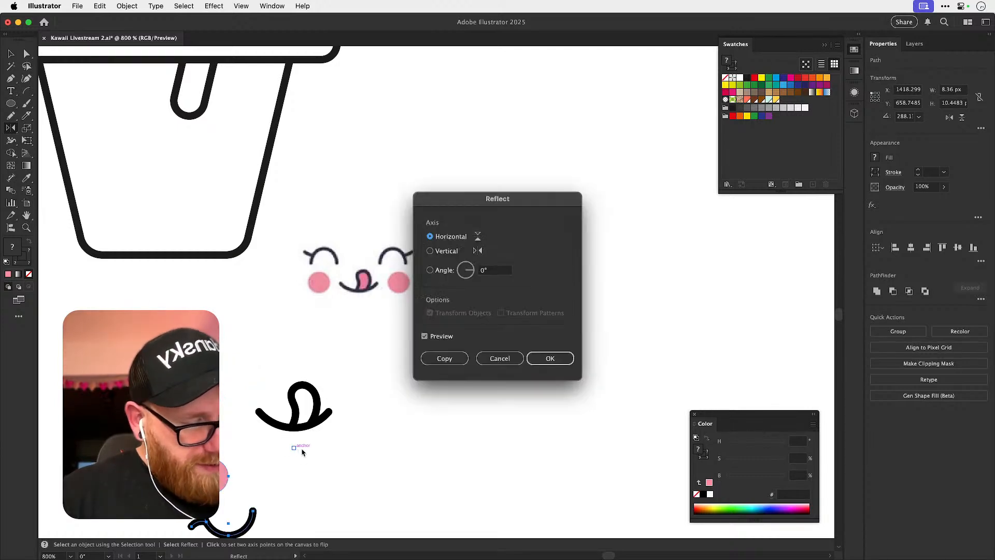
click(430, 250)
click(445, 358)
key(v)
key(super+shift+a)
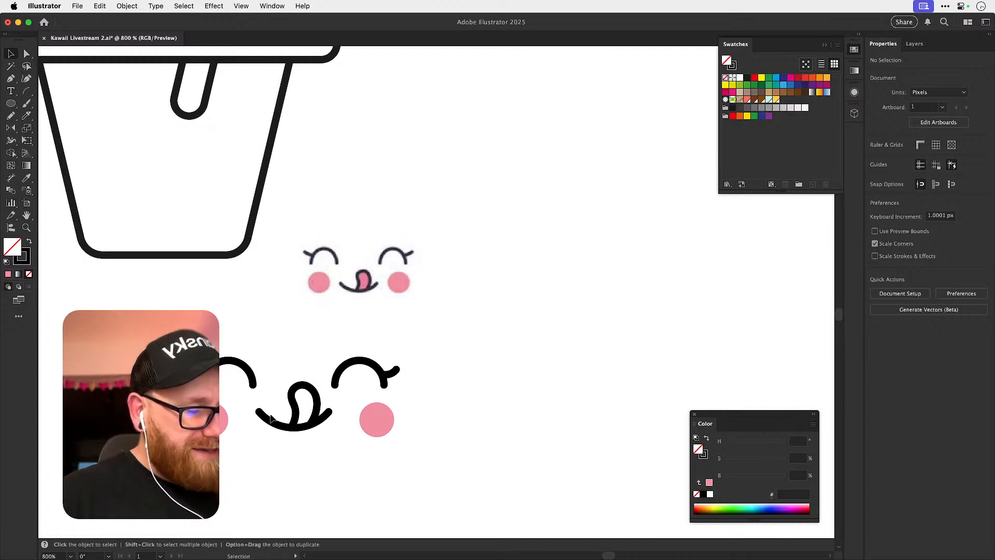
Turn the tongue into a closed shape against the smile line with the Shape Builder tool.
click(296, 429)
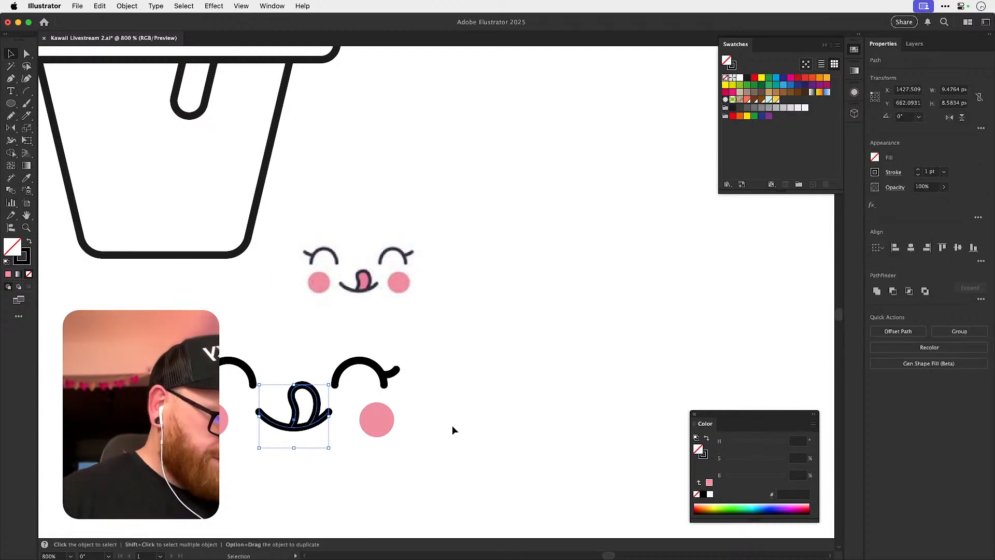
key(shift+m)
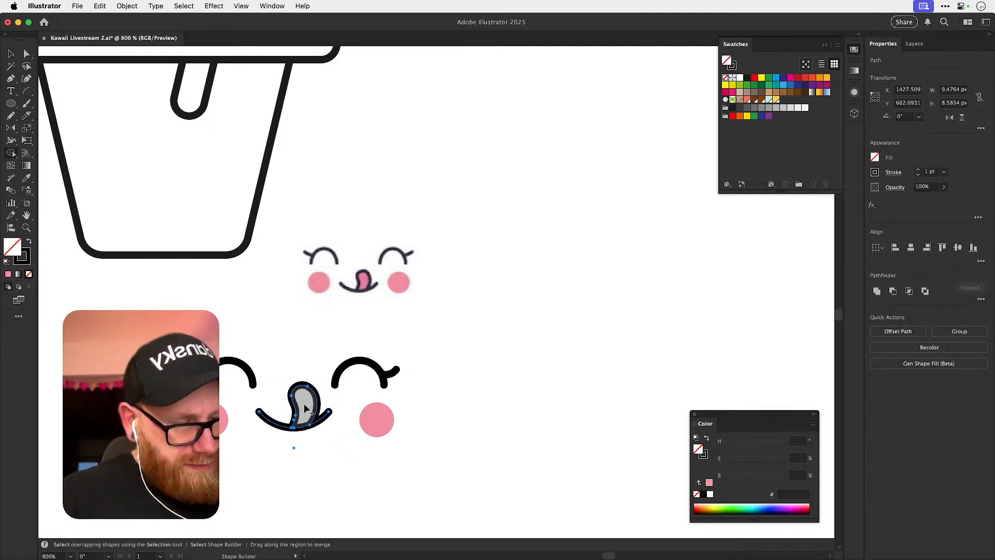
key(super+shift+a)
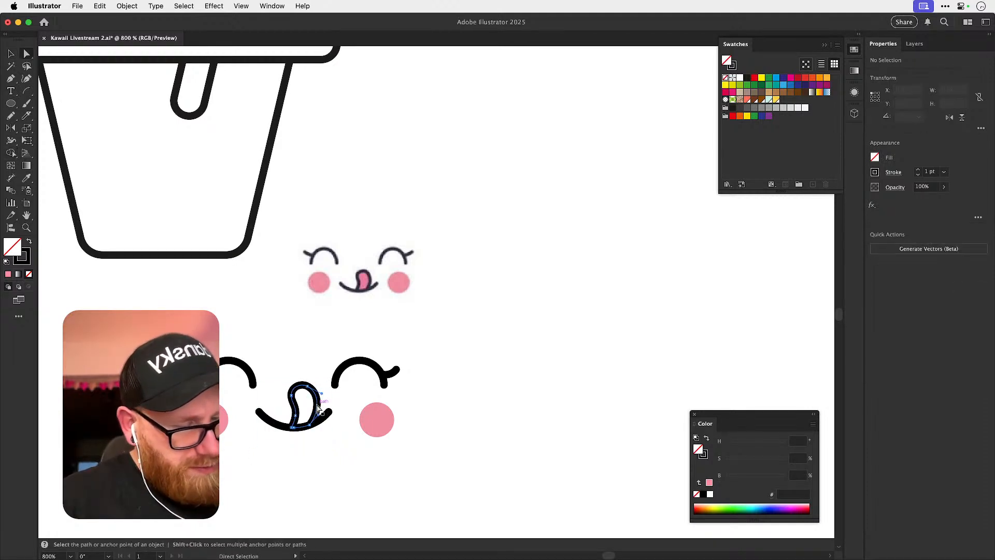
Fill the closed tongue shape with the cheek's pink while keeping its black outline, undoing the first color sampling.
click(318, 408)
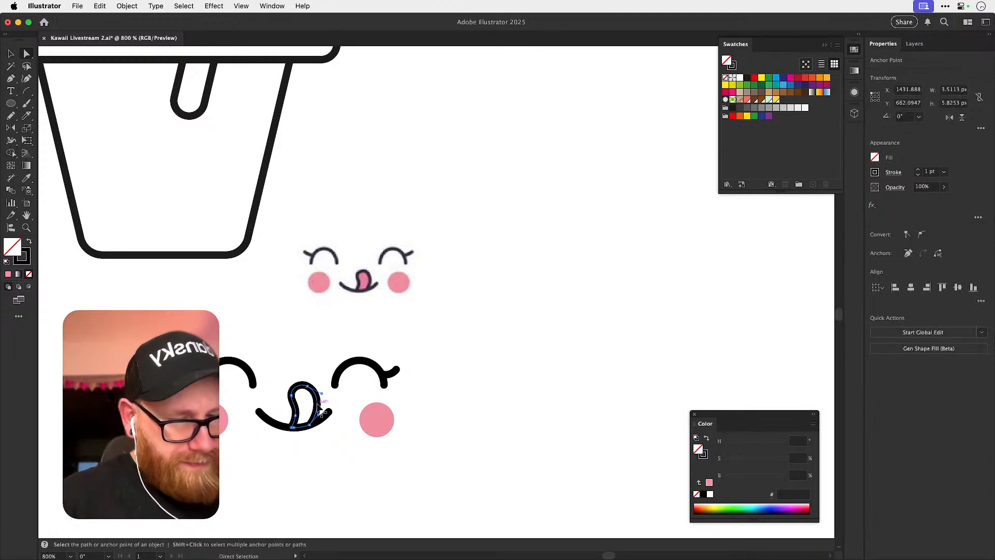
click(385, 412)
key(super+shift+a)
key(super+z)
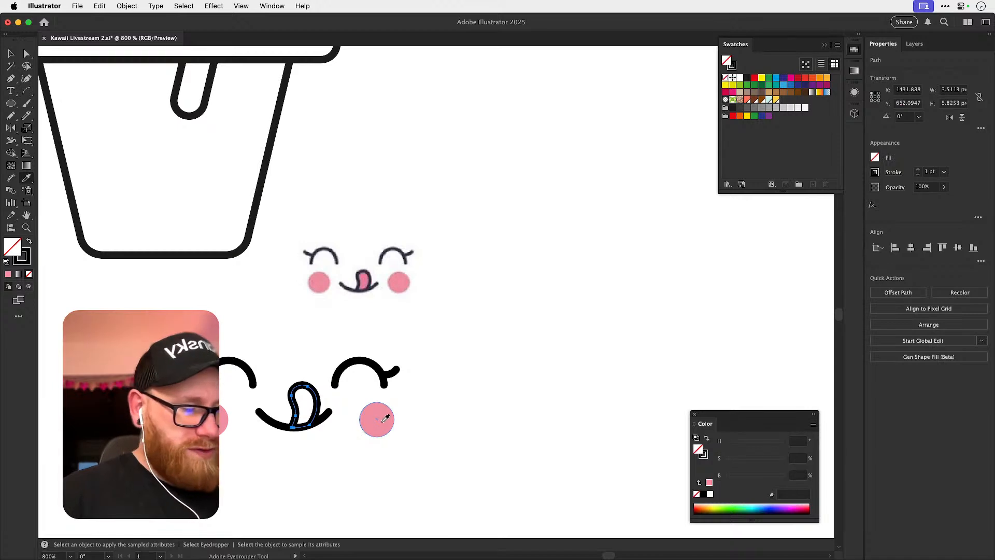
click(385, 419)
key(super+shift+a)
Move the small reference face aside and place the finished tongue-out face on the lower part of the empty dome-lid cup.
key(super+minus)
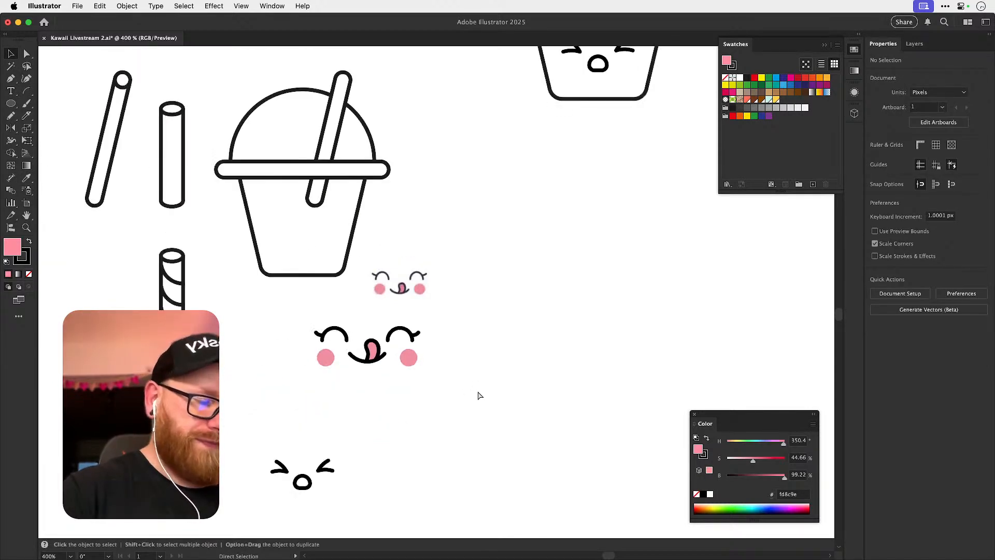
key(super+minus)
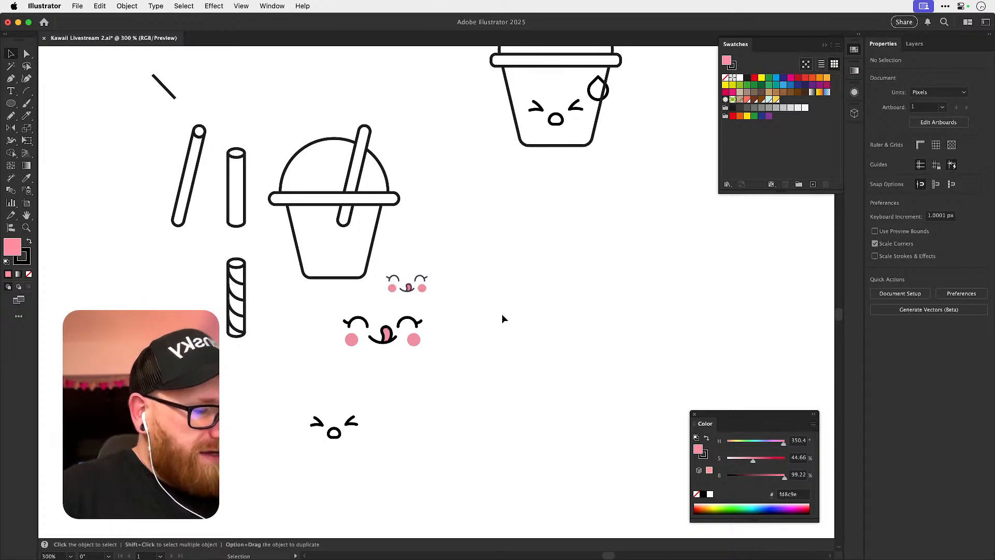
drag(325, 313, 444, 367)
drag(428, 288, 554, 277)
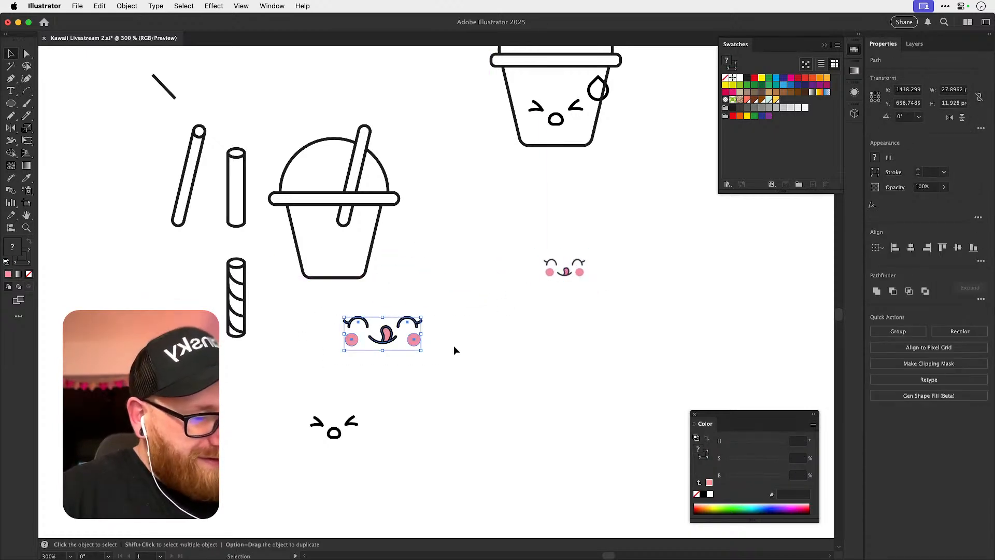
drag(365, 400, 389, 417)
drag(437, 360, 378, 273)
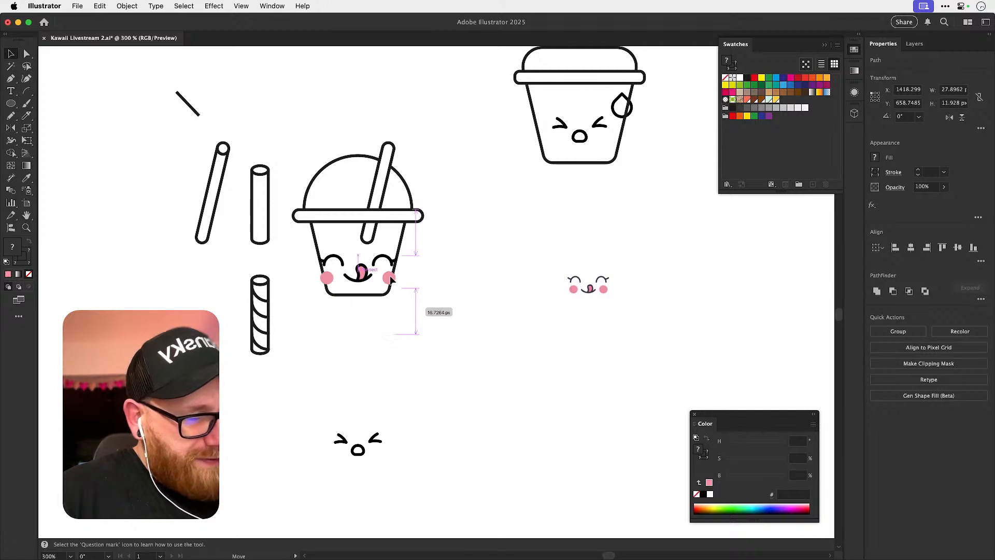
Try to scale the face down to about 22.1 by 9.4 px on the cup, and undo the resize.
scroll(456, 245, up, 5)
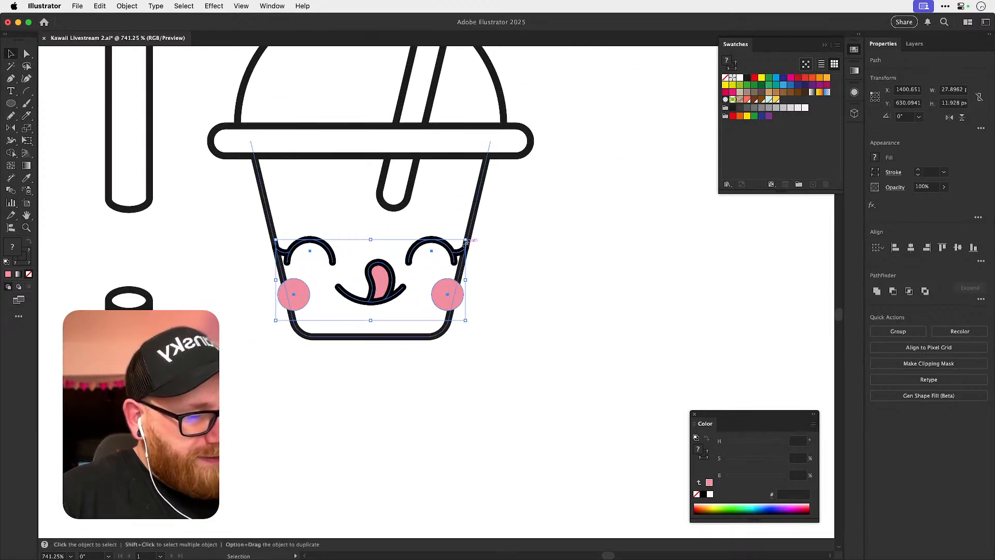
drag(466, 240, 459, 248)
key(super+z)
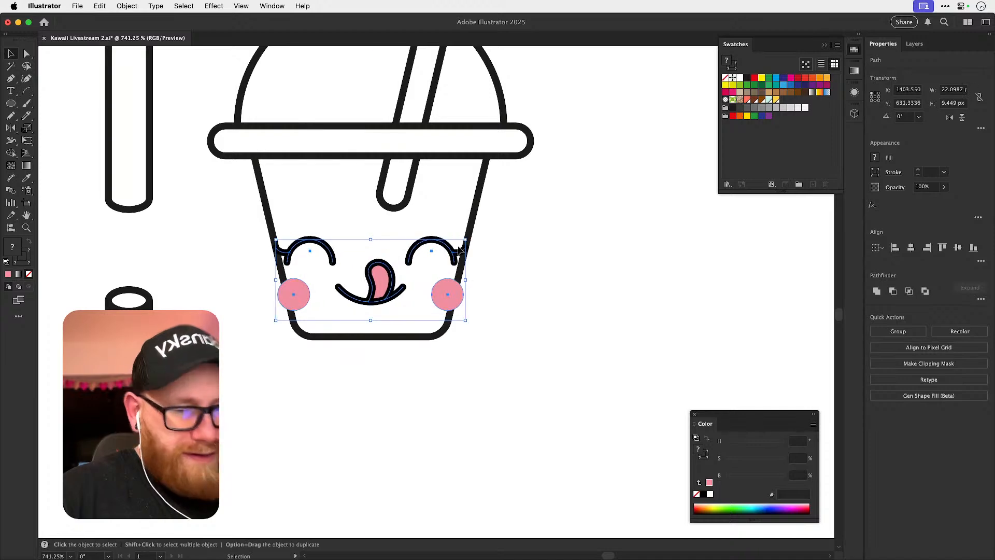
key(super+minus)
key(super+minus)
key(super+minus)
key(super+minus)
key(super+minus)
click(496, 333)
drag(482, 335, 433, 371)
key(z)
drag(387, 332, 475, 312)
key(v)
drag(560, 223, 554, 302)
key(super+z)
Move both pink cheek circles inward so they sit inside the cup's sides.
key(z)
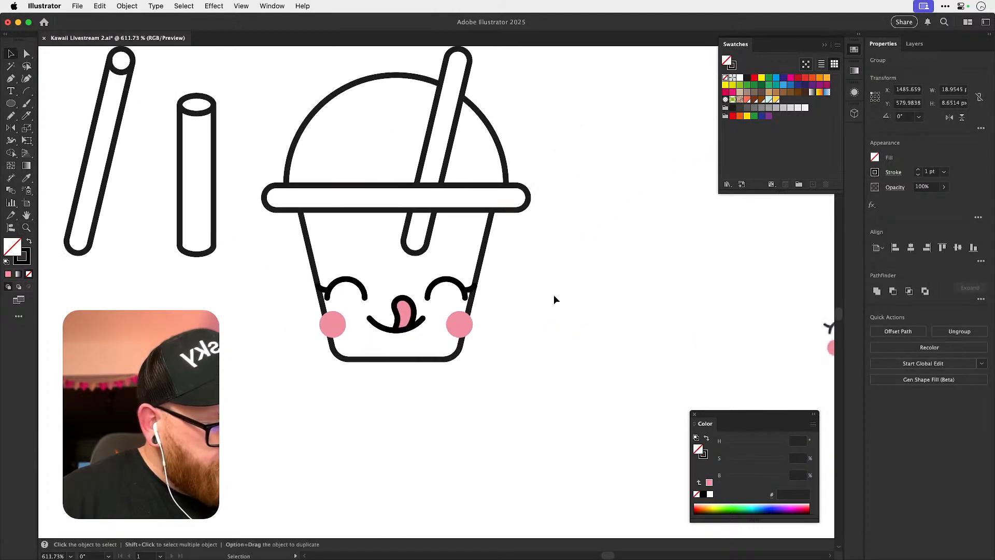
key(a)
drag(344, 330, 353, 334)
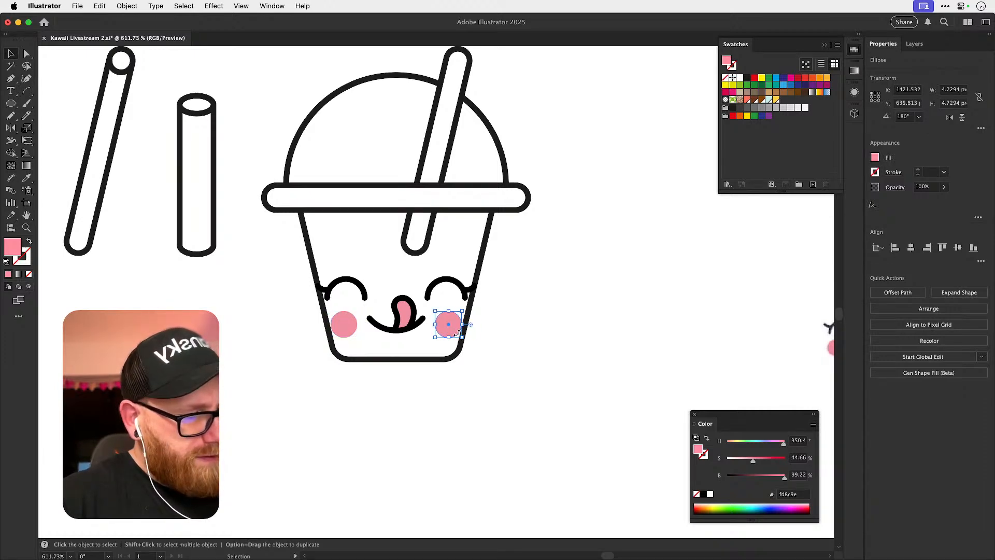
Shift both lashed eyes 2 px inward so they clear the cup's sides, and raise them 1 px.
click(325, 290)
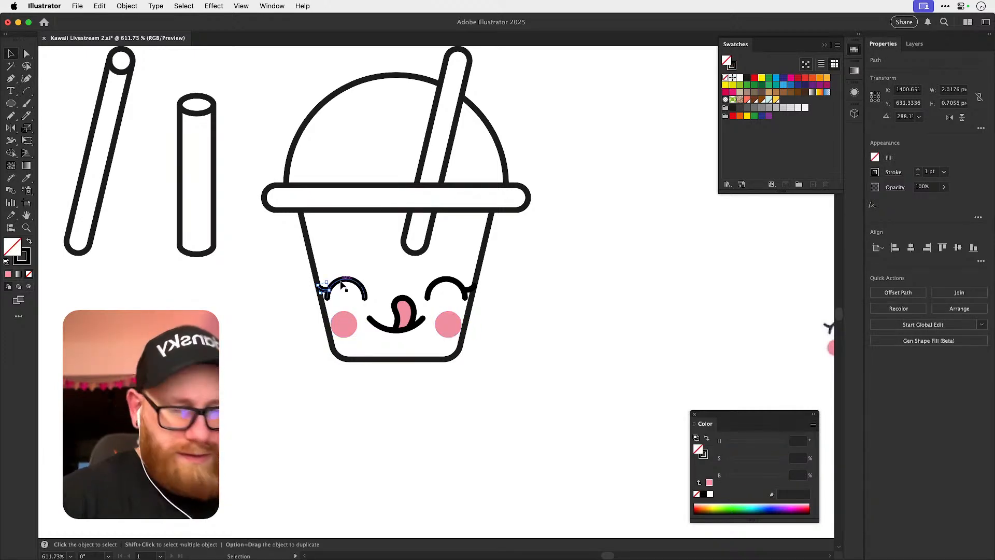
shift+click(343, 284)
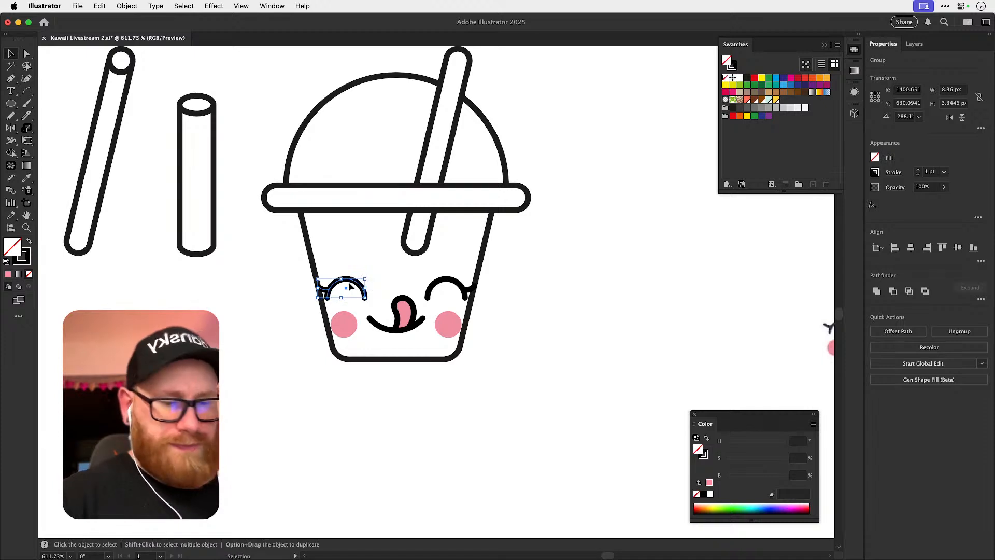
click(449, 281)
shift+click(474, 291)
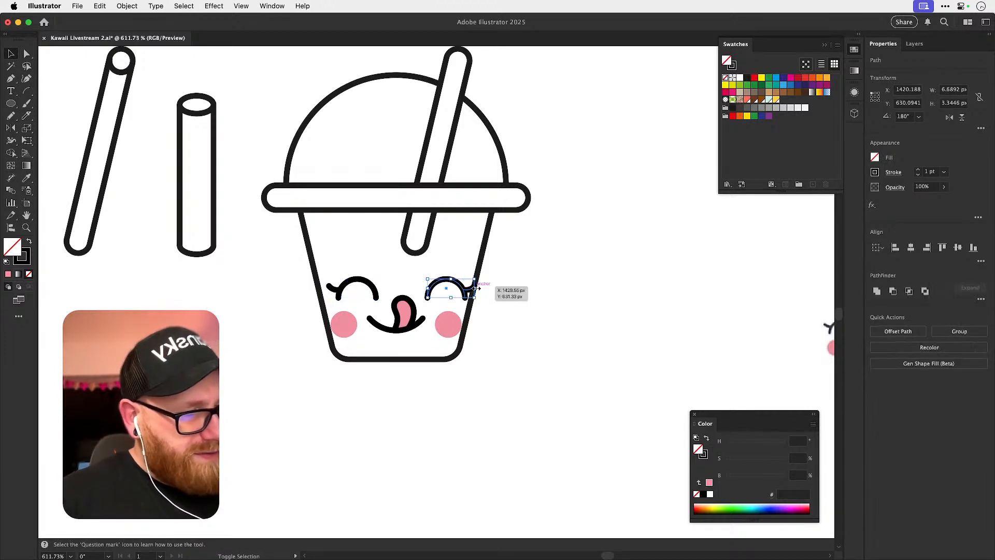
click(554, 298)
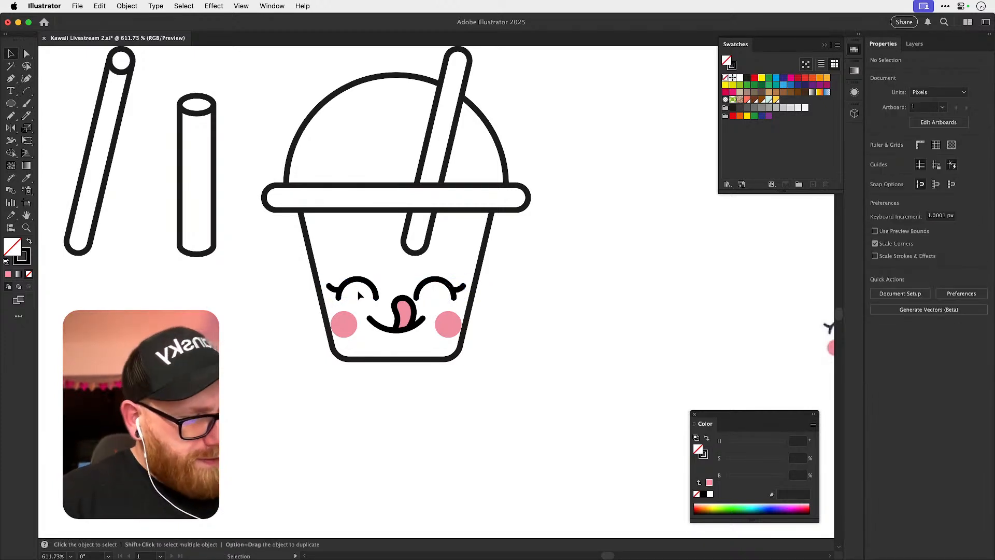
shift+click(439, 283)
key(Up)
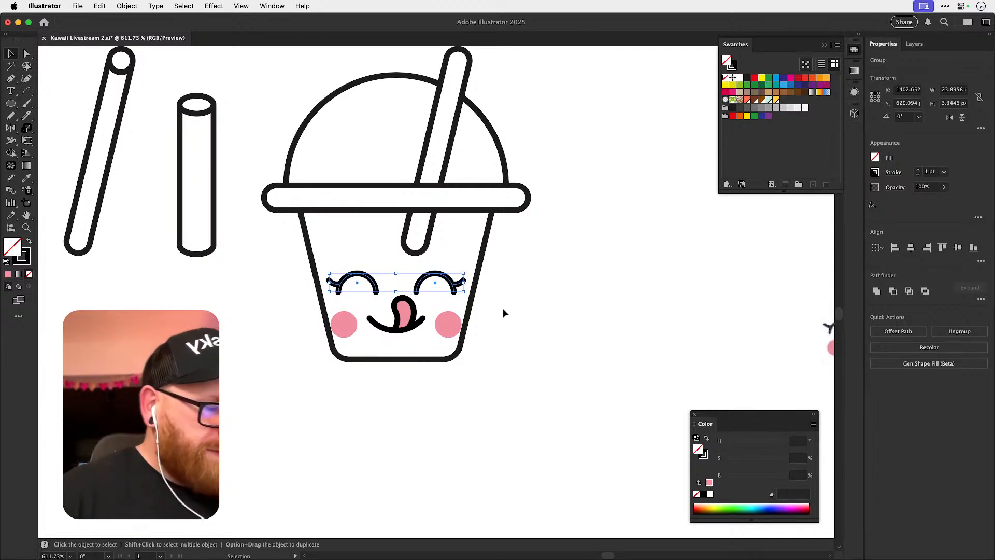
Nudge both pink cheek circles 1 px inward and 2 px up, level with the mouth.
click(344, 325)
key(Right)
key(Up)
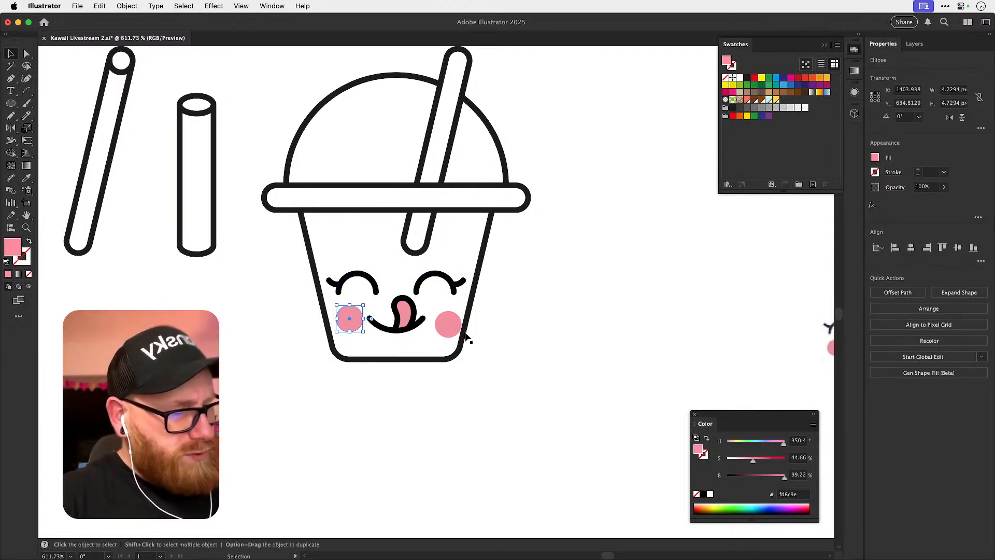
key(Up)
click(454, 326)
key(Left)
key(Left)
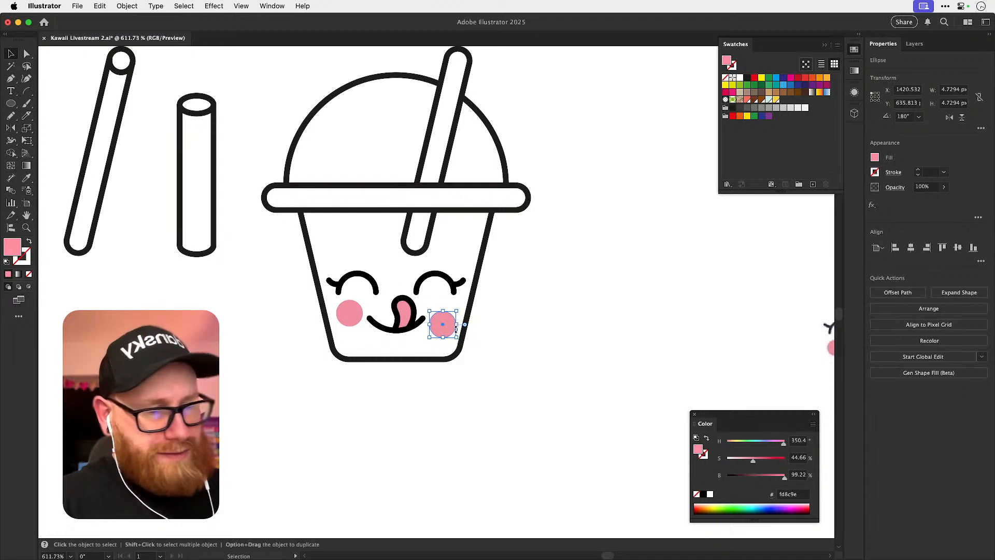
key(Up)
key(Up)
key(Up)
click(543, 290)
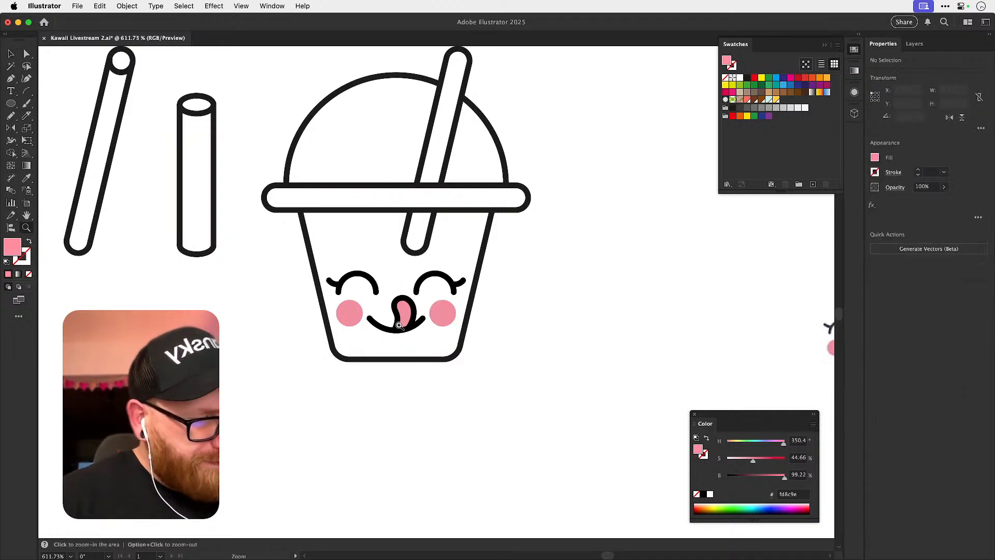
Group the smile and tongue shapes, undoing a trial resize of the group.
drag(398, 325, 415, 332)
click(411, 317)
shift+click(433, 289)
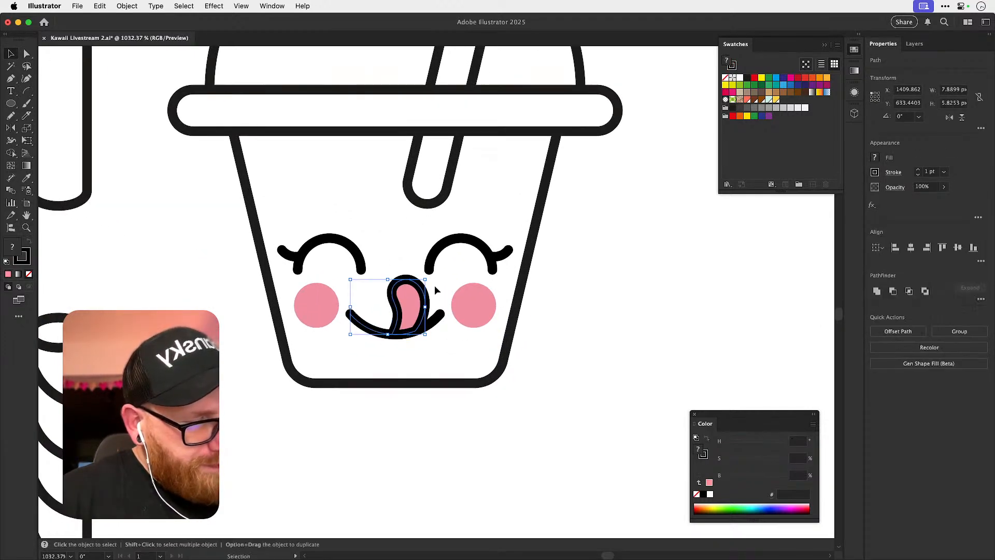
key(super+g)
drag(441, 280, 434, 286)
key(super+z)
Hide the mouth group temporarily to pick out the stray black dot beneath it, and show the mouth again.
key(super+3)
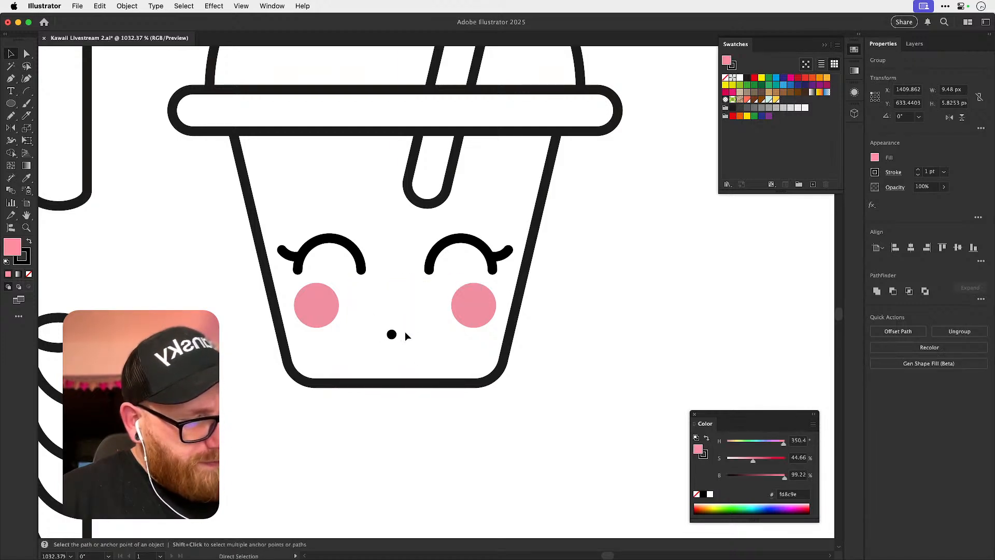
key(a)
click(392, 334)
key(v)
key(alt+super+3)
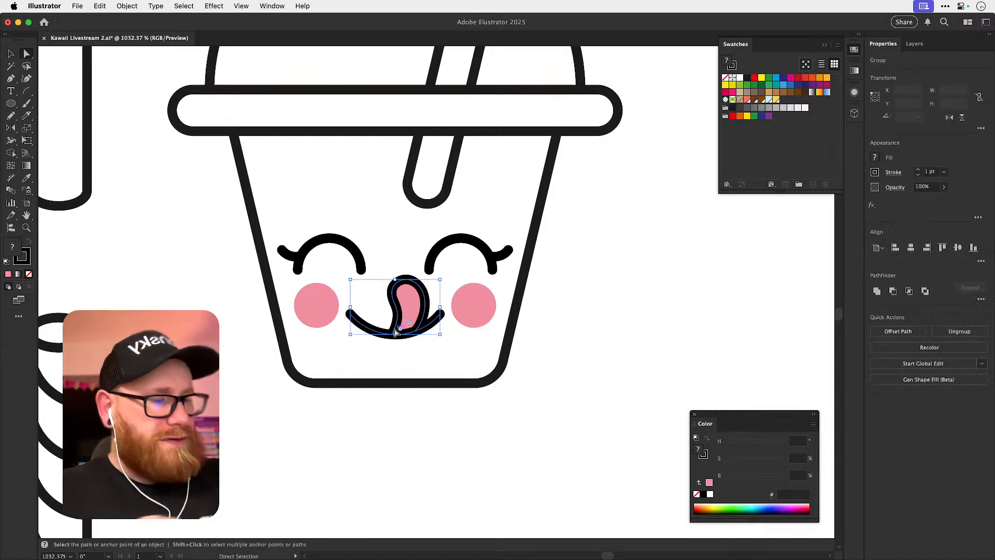
Try to scale down the mouth group and adjust the eyes by hand, undoing both changes.
drag(440, 280, 436, 283)
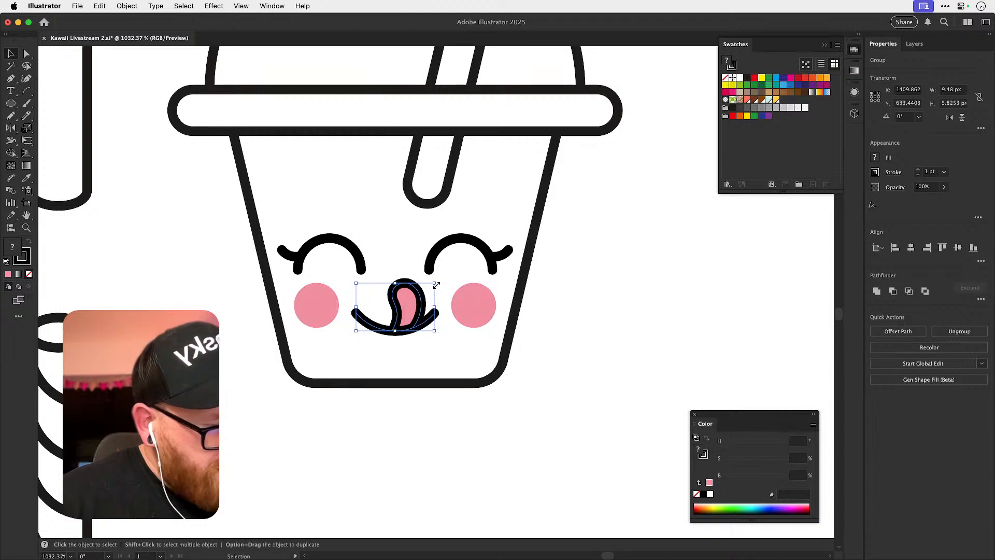
key(super+z)
drag(322, 241, 332, 234)
key(super+z)
Scale the eyes and the mouth individually to 76% horizontally and vertically with Transform Each, leaving stroke scaling off.
shift+click(461, 239)
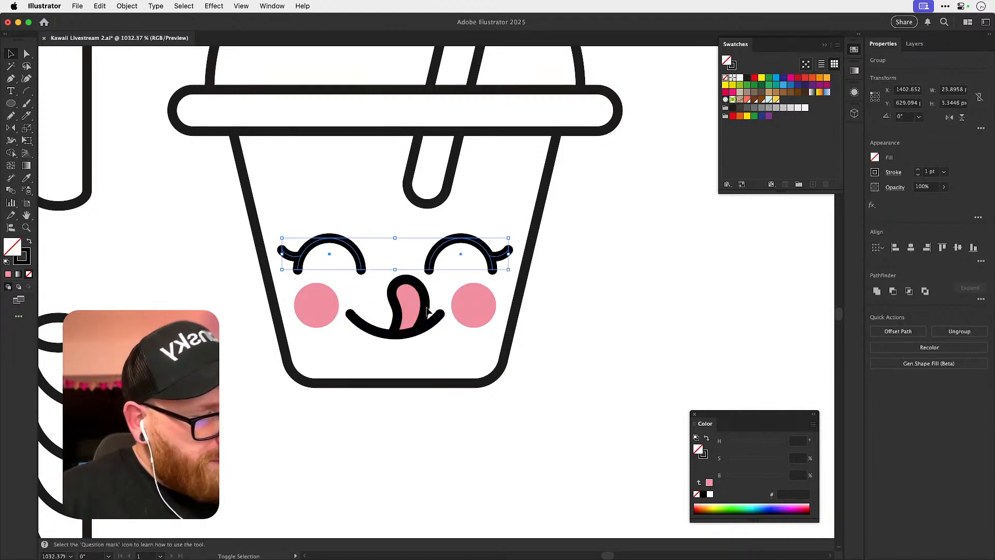
shift+click(428, 306)
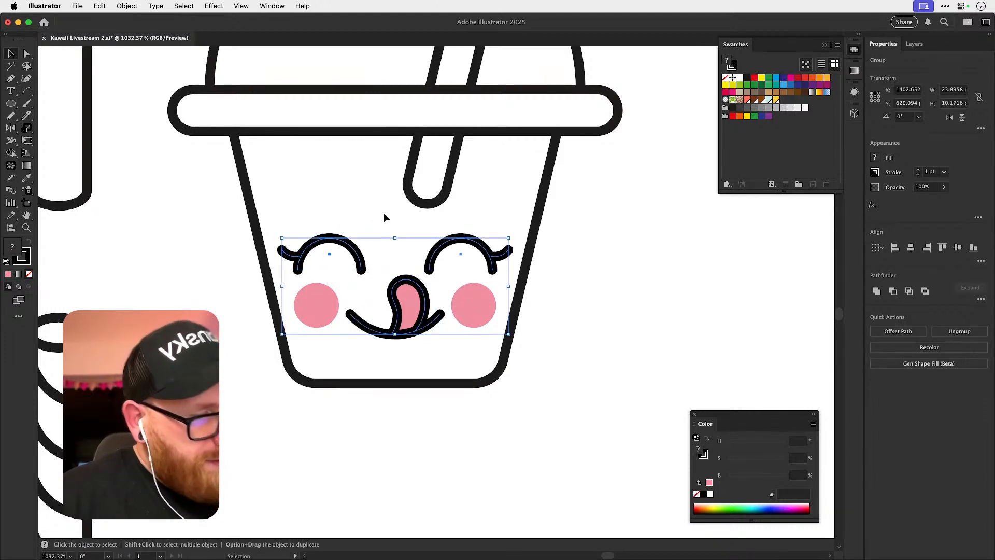
click(127, 5)
mouse_move(171, 21)
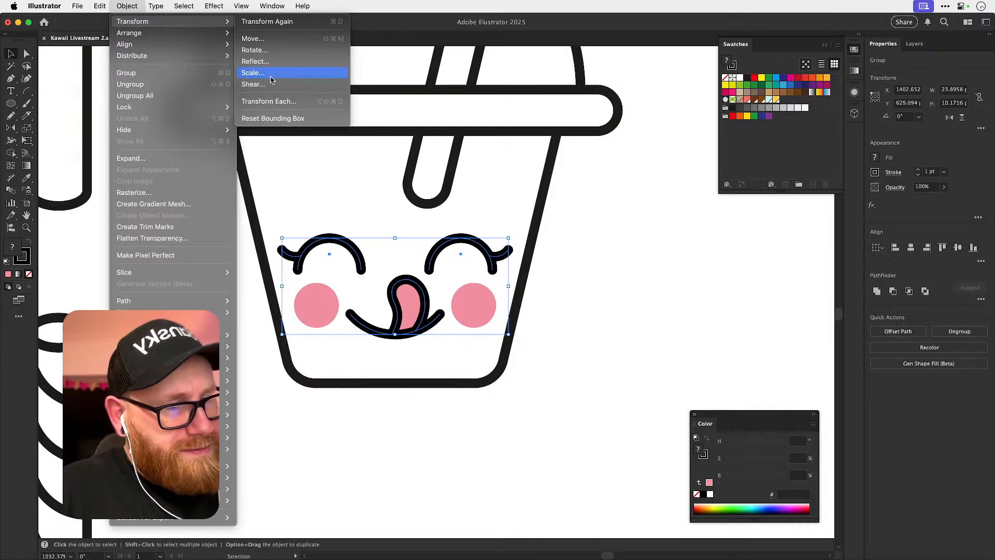
click(268, 101)
drag(654, 181, 645, 182)
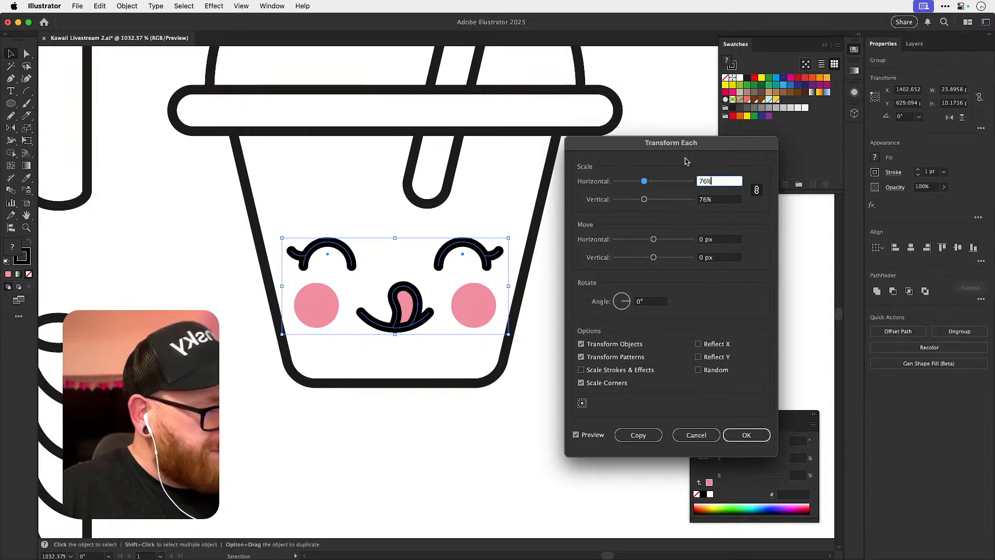
click(747, 435)
click(579, 427)
Raise the tongue-out mouth slightly so it sits higher between the two cheeks.
key(space)
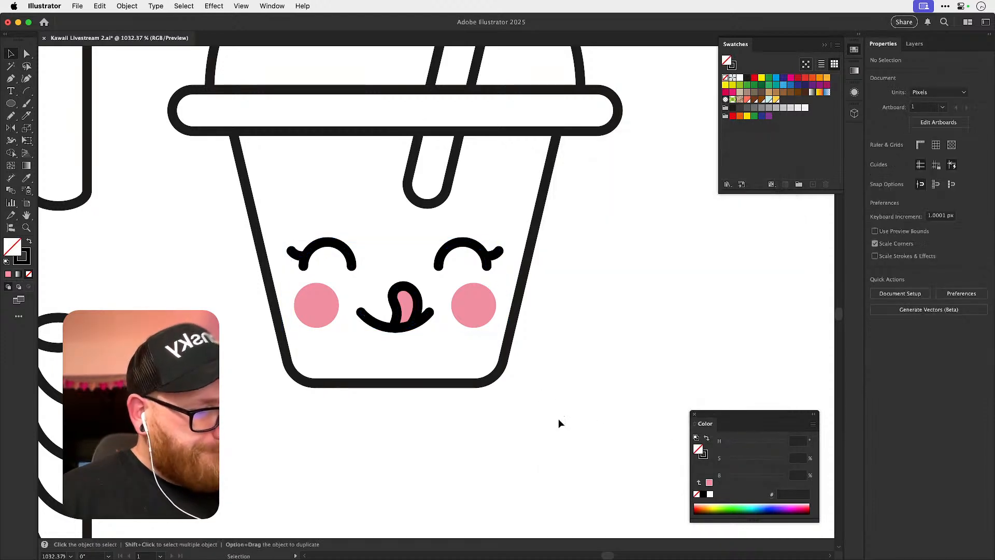
drag(570, 340, 512, 408)
key(i)
key(v)
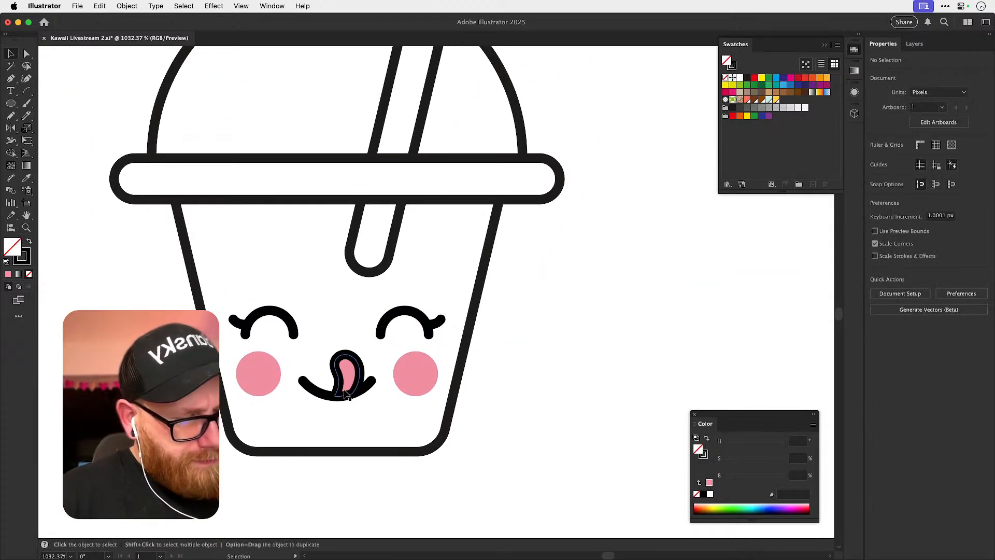
click(347, 393)
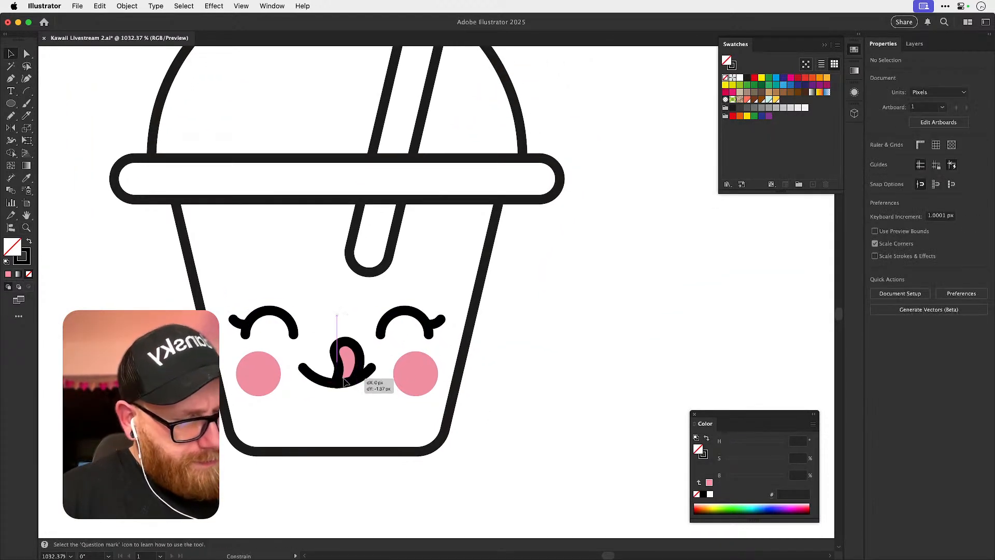
Try to nudge the left cheek 1 px toward the mouth, and move it back.
click(266, 386)
key(Right)
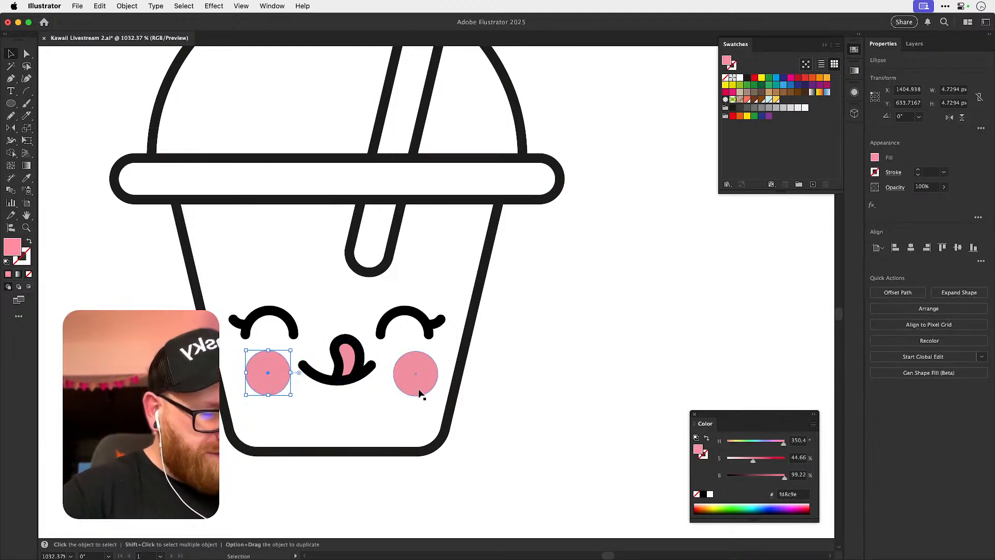
key(Left)
key(Left)
click(570, 338)
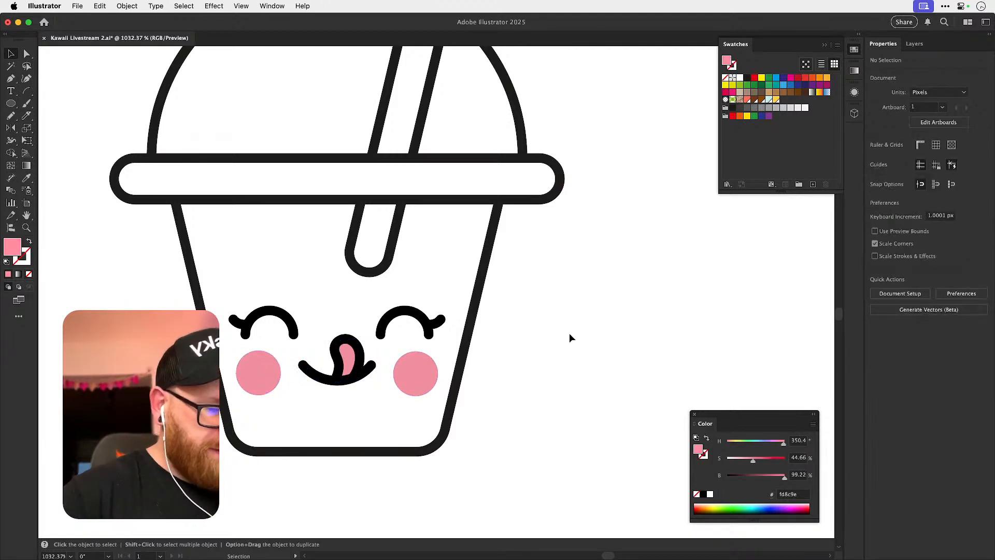
Widen the cup body by shifting its side anchor points 1 px outward on both sides, and save the document.
key(super+minus)
key(a)
key(super+minus)
key(super+minus)
key(super+minus)
drag(402, 327, 530, 343)
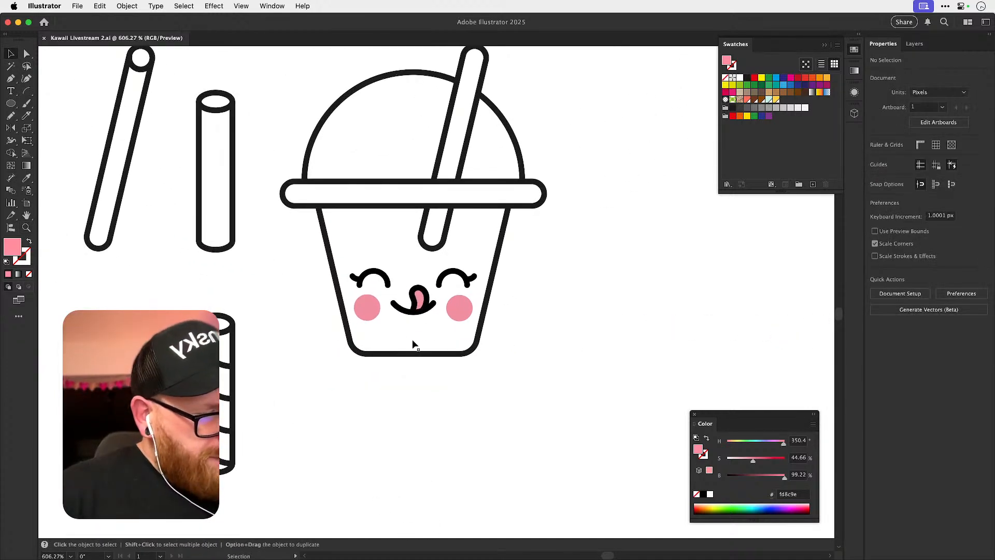
click(355, 346)
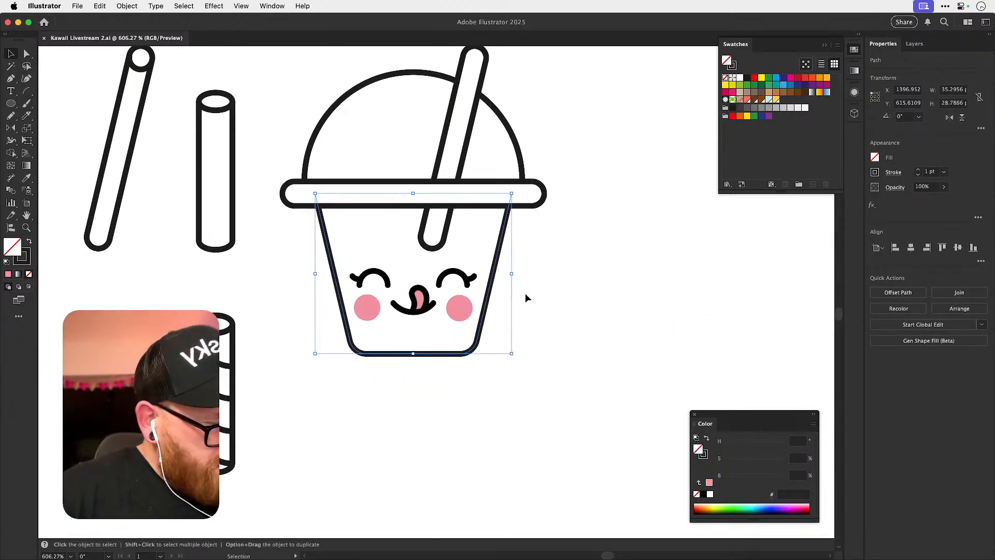
click(521, 270)
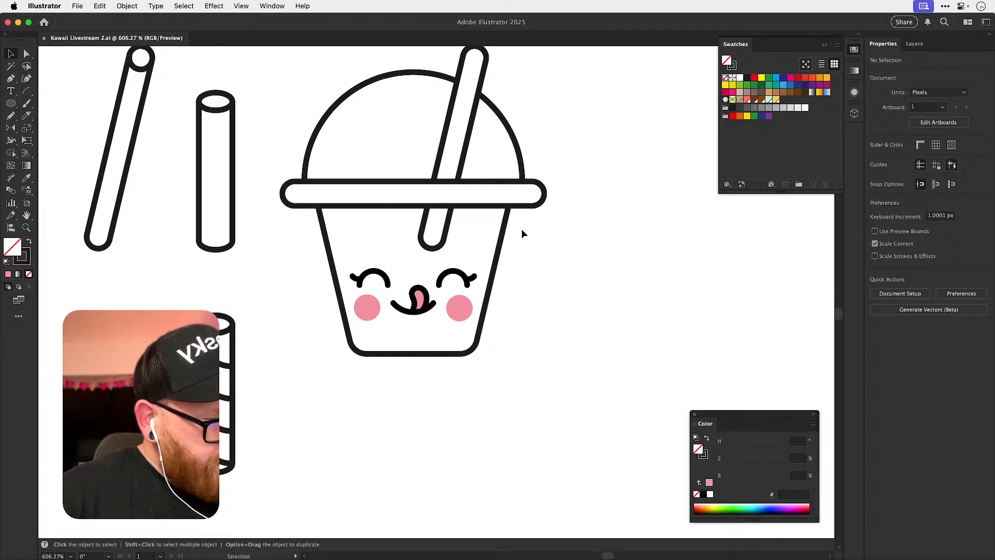
key(a)
click(504, 230)
click(511, 194)
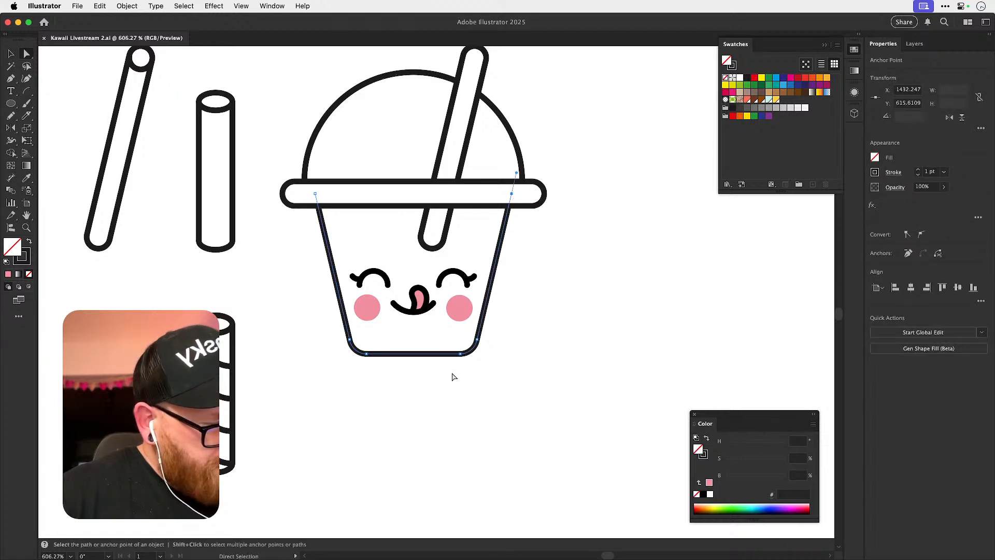
shift+click(517, 197)
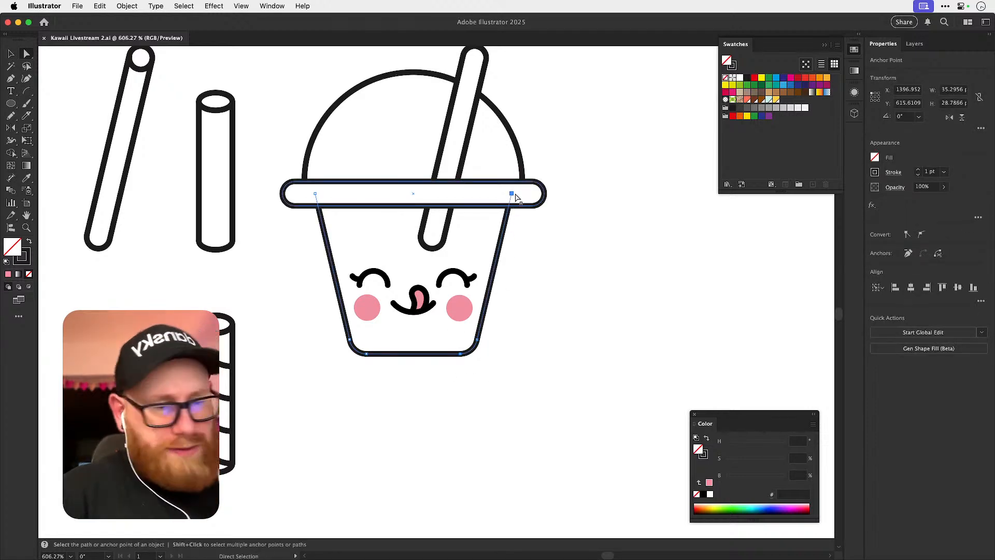
key(Right)
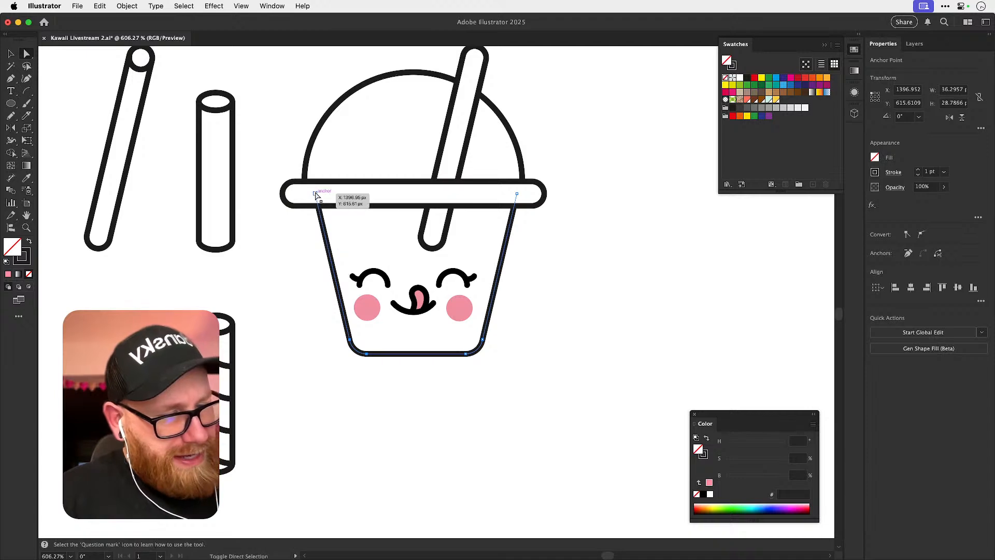
click(613, 300)
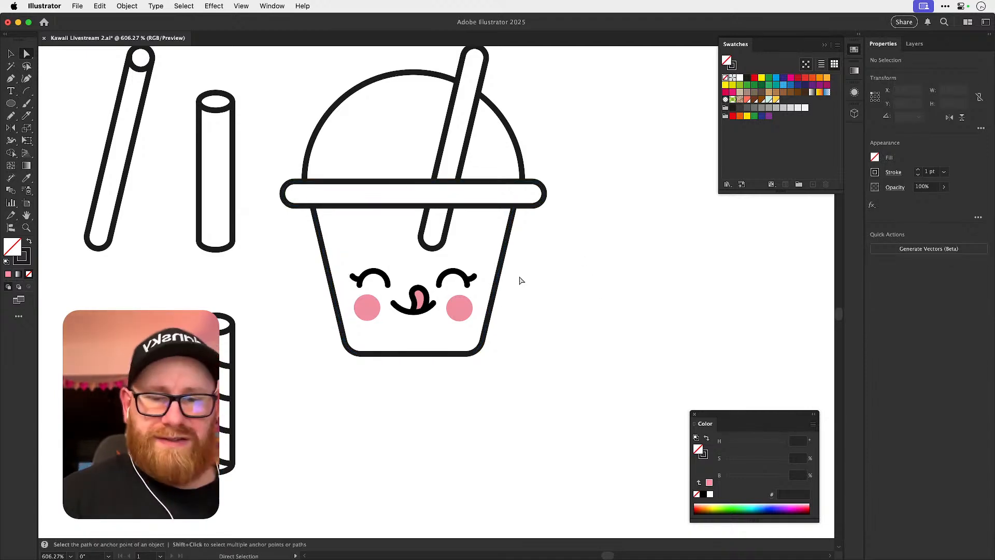
key(v)
key(super+s)
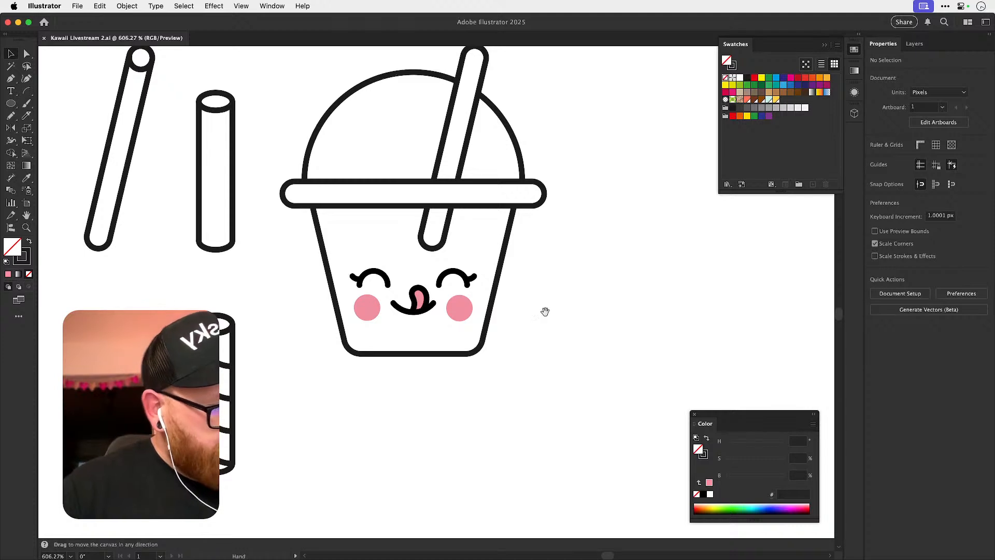
Move the spare squinting open-mouth face out to the right, clearing the space below the dome-lid cup.
drag(545, 294, 542, 373)
drag(219, 430, 260, 329)
drag(197, 279, 305, 509)
drag(306, 376, 547, 107)
click(479, 172)
key(super+minus)
key(super+minus)
key(super+minus)
key(super+minus)
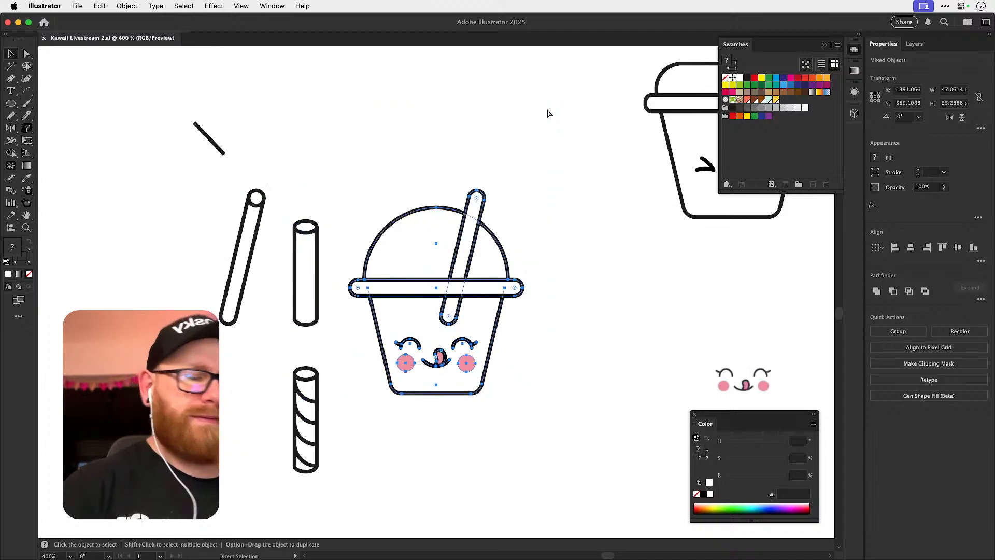
drag(489, 300, 470, 220)
click(418, 364)
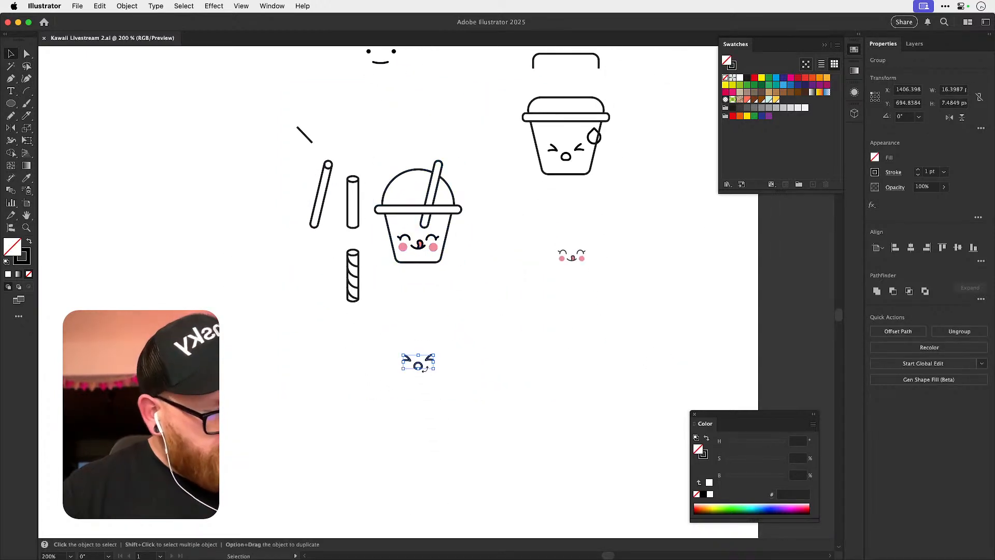
drag(417, 364, 561, 366)
Duplicate the complete dome-lid cup directly below the original, and move the striped straw beside the copy.
drag(396, 263, 445, 362)
click(468, 320)
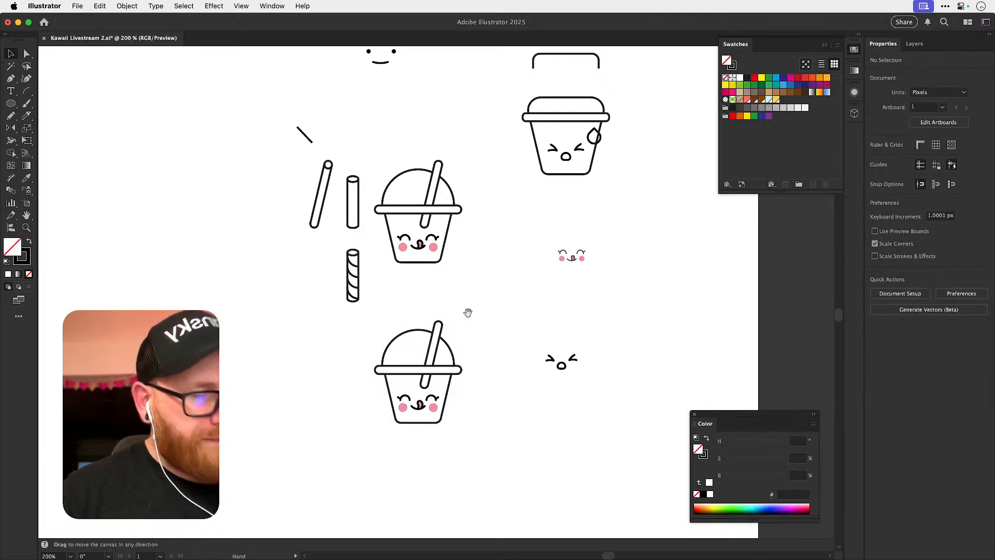
scroll(468, 291, down, 3)
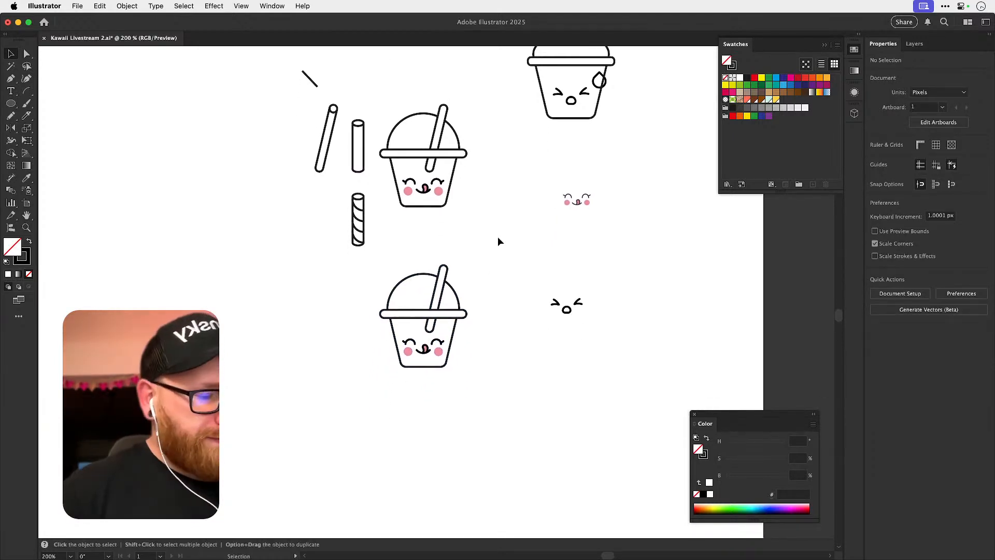
drag(354, 233, 483, 310)
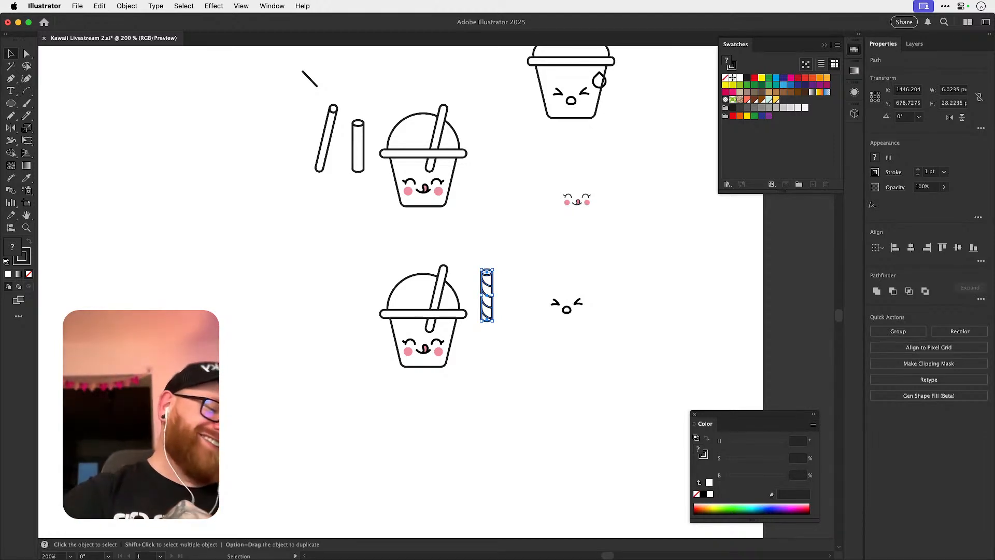
click(511, 348)
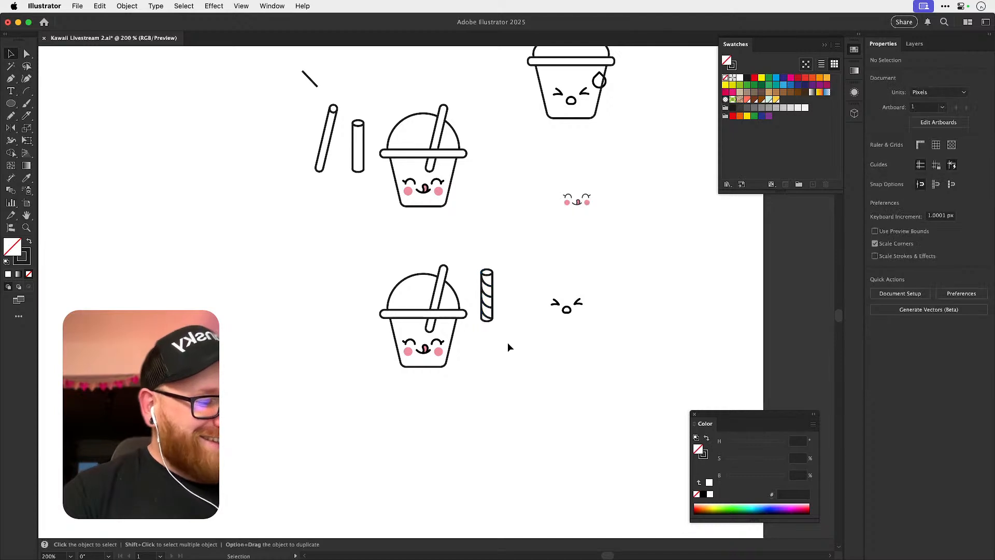
Save the document, and try raising the tilted straw on the duplicated dome-lid cup so its lower end sits at the rim.
scroll(487, 314, up, 2)
scroll(490, 308, up, 2)
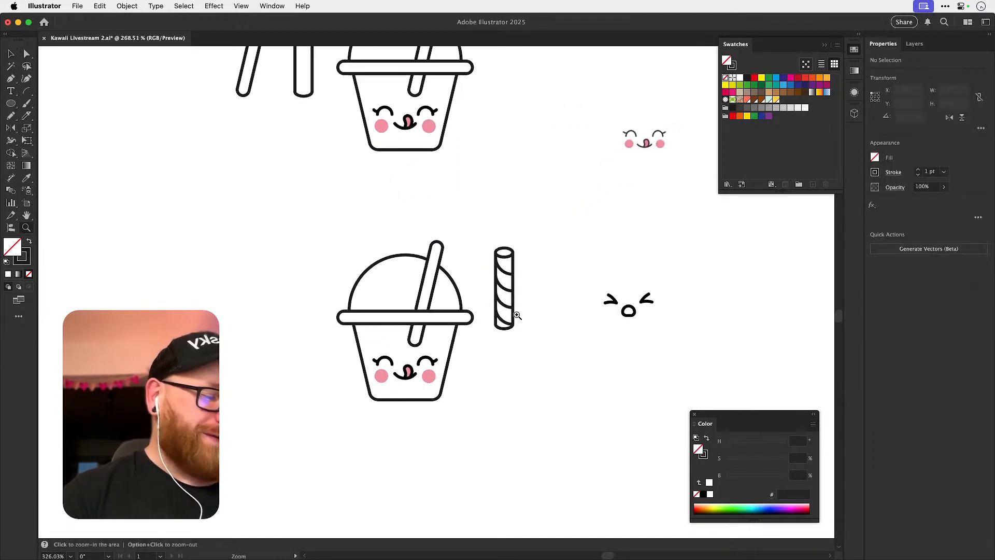
key(a)
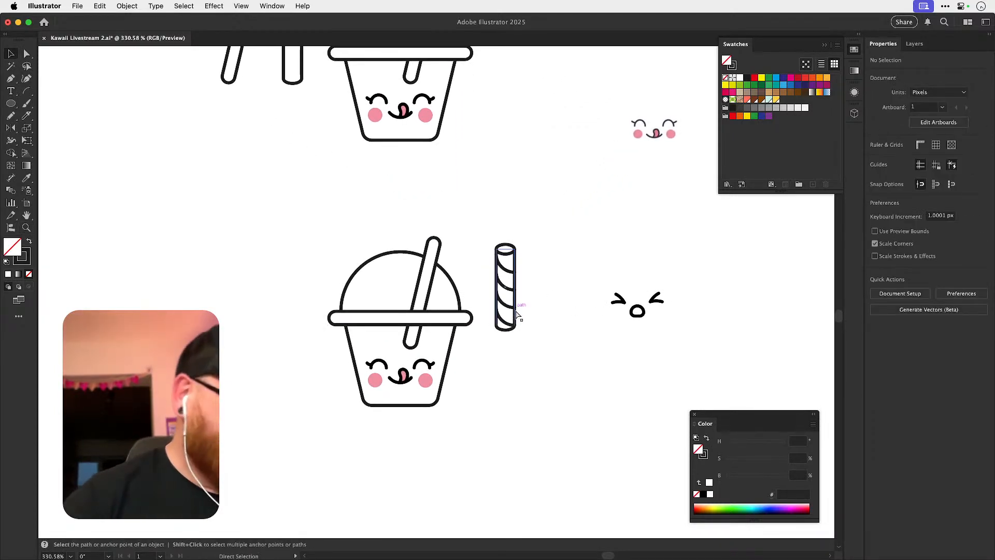
key(super+s)
click(441, 258)
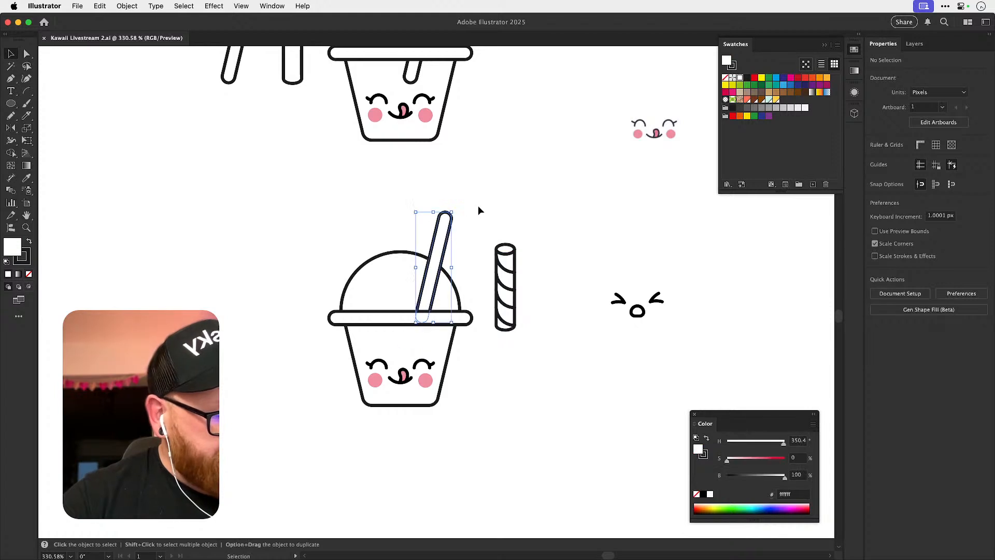
click(474, 209)
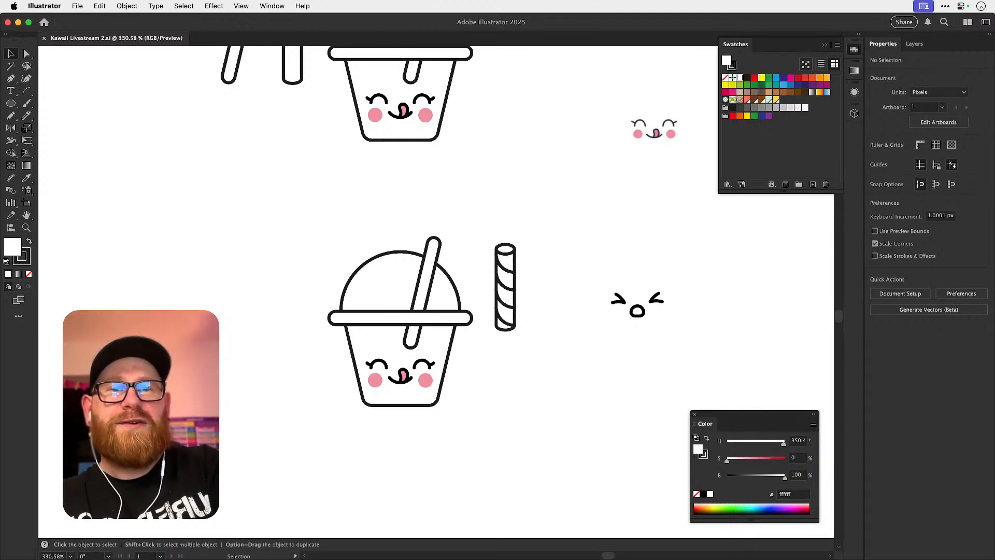
Collapse the floating Swatches panel to clear the canvas beside the cup artwork.
key(super+Tab)
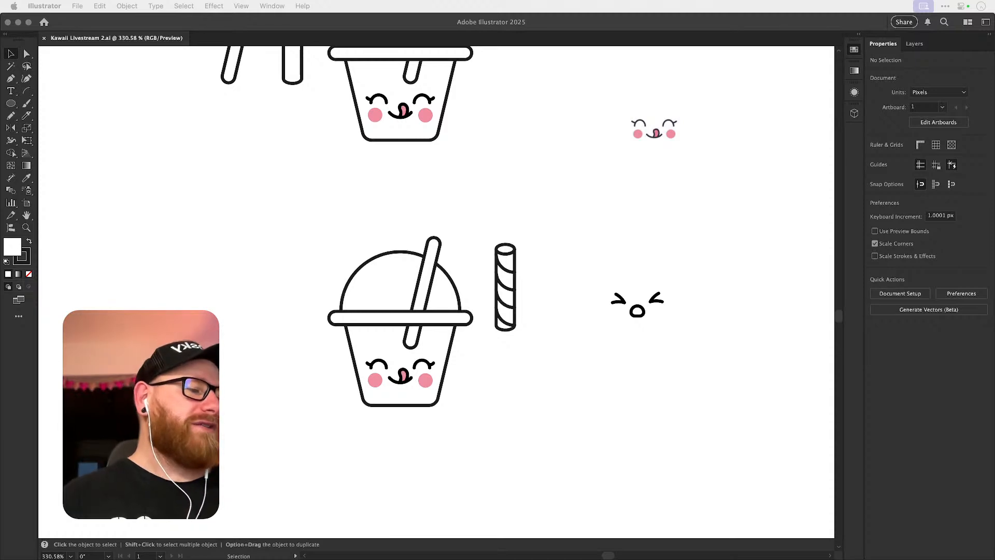
click(627, 204)
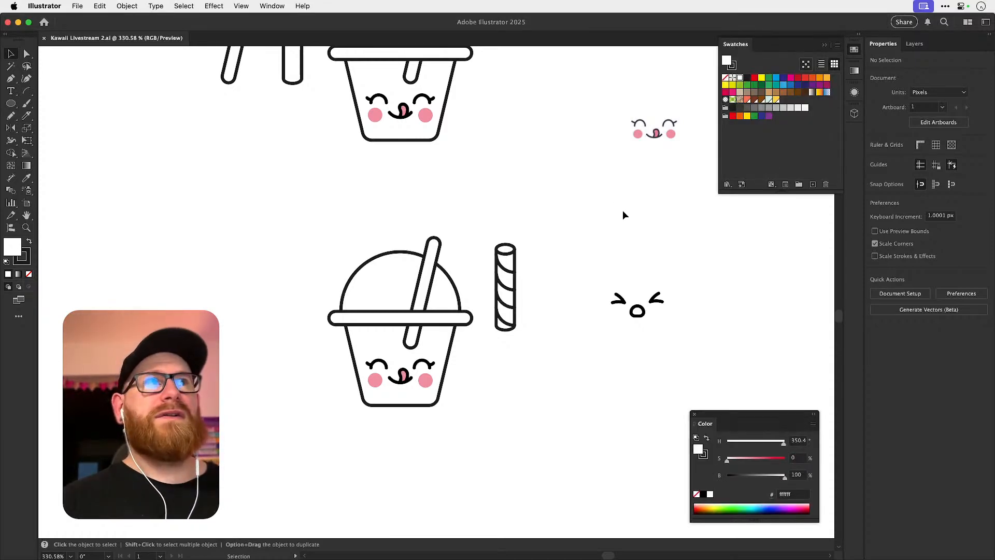
click(854, 49)
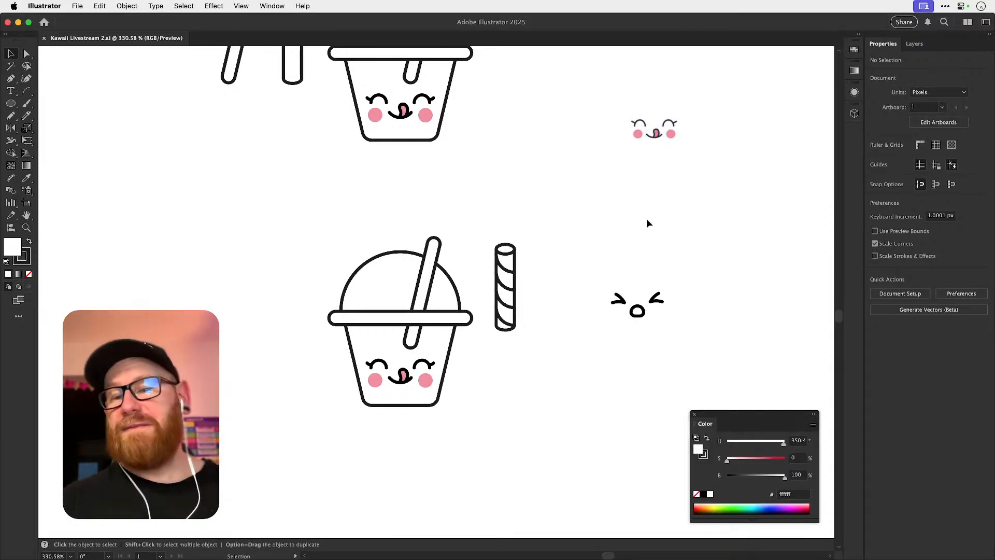
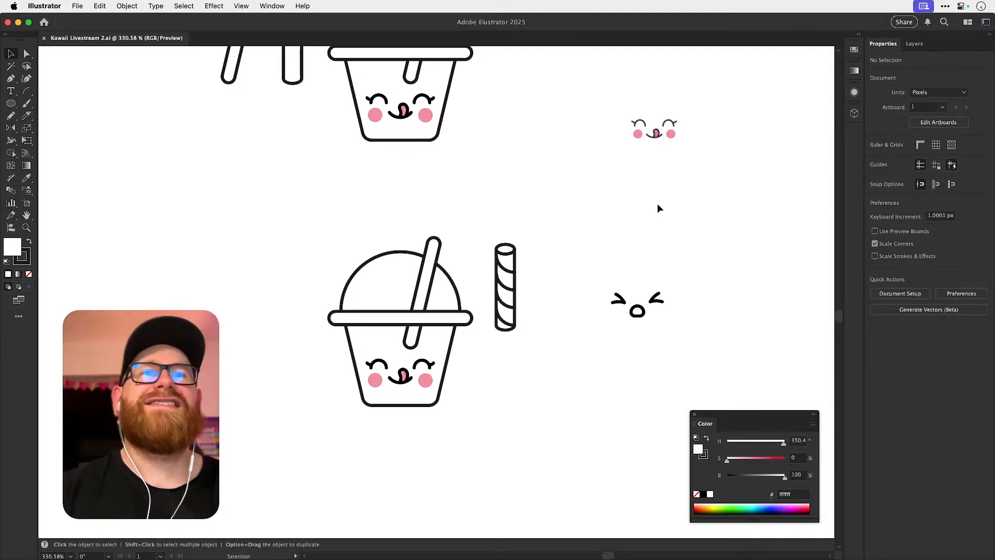
key(space)
drag(449, 281, 495, 293)
key(z)
key(v)
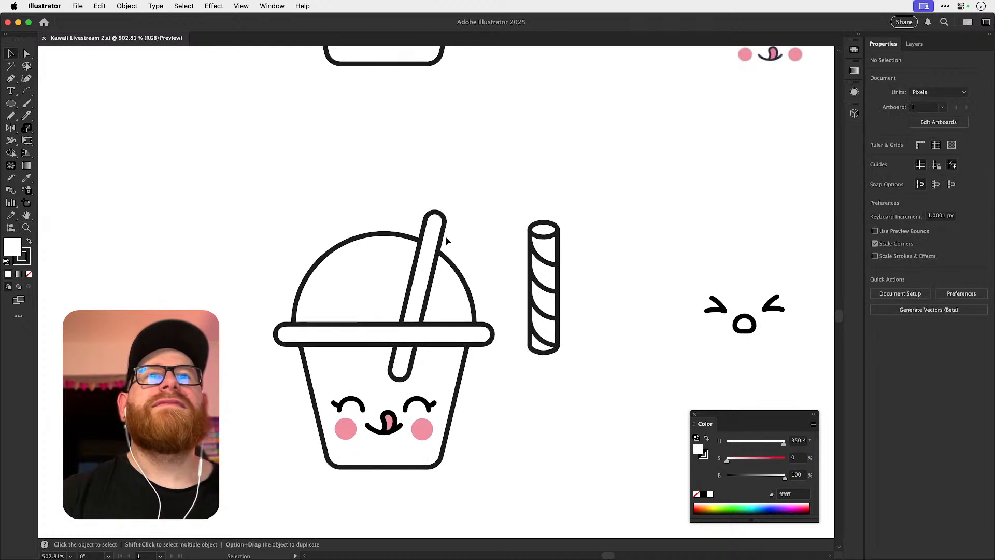
click(450, 222)
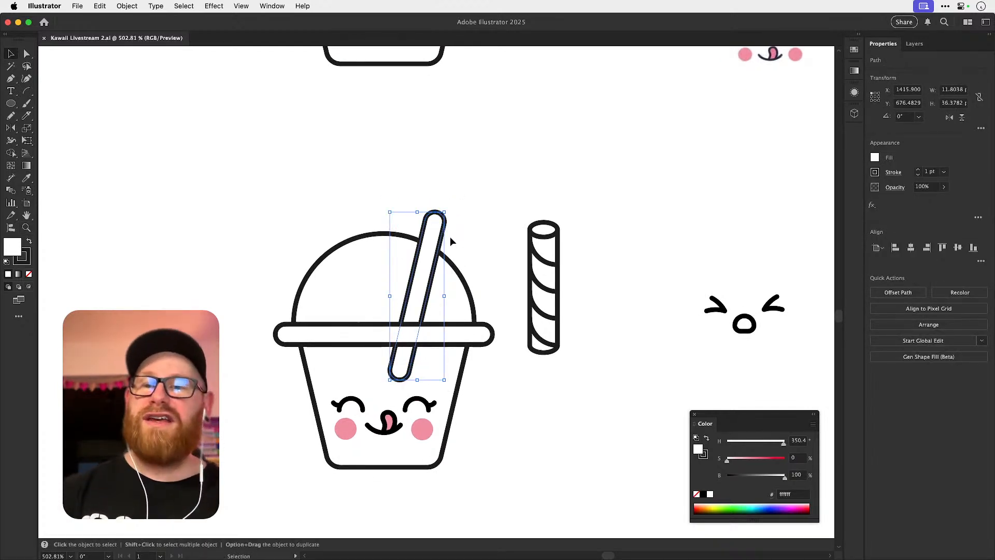
click(512, 182)
drag(446, 221, 569, 357)
key(super+z)
click(469, 190)
key(super+z)
click(464, 213)
key(super+z)
Rotate the striped straw to the plain straw's tilt, aligning it over that straw in outline view.
mouse_move(555, 267)
mouse_down()
mouse_move(429, 277)
mouse_move(573, 285)
mouse_move(562, 283)
mouse_up()
key(z)
key(super+y)
key(r)
drag(488, 233, 525, 257)
key(v)
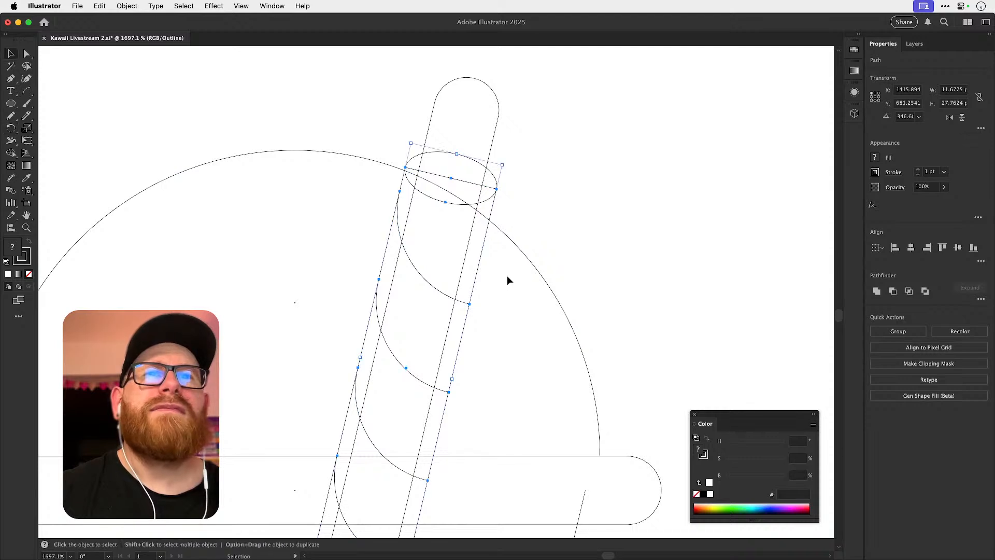
key(super+y)
key(super+minus)
scroll(513, 277, down, 3)
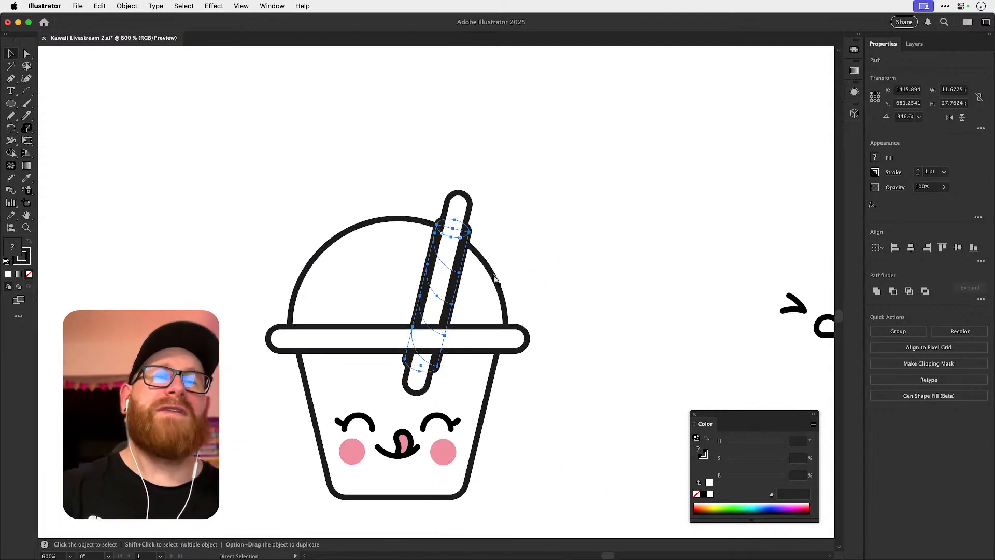
Move the tilted striped straw out beside the lower cup, and delete the plain straw from that cup.
drag(495, 280, 588, 280)
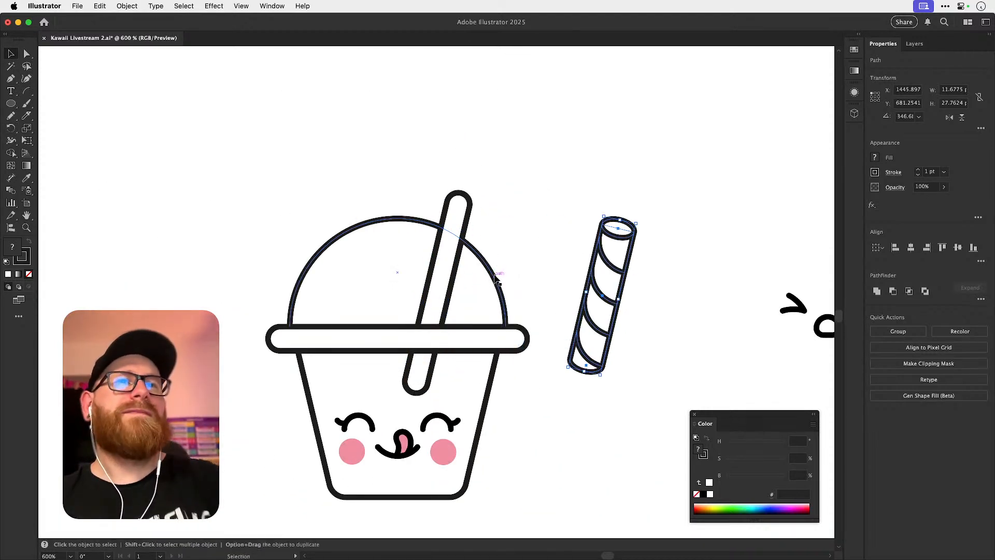
drag(493, 266, 446, 274)
click(421, 222)
key(Delete)
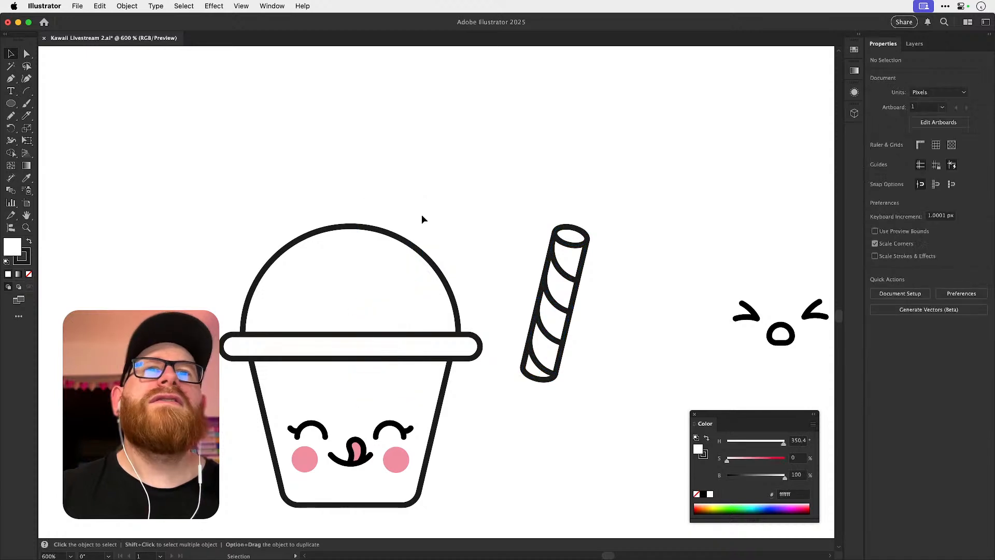
Apply the default white fill and black stroke to the striped straw, and build its opening and stripe sections with Shape Builder.
drag(527, 196, 590, 409)
key(shift+m)
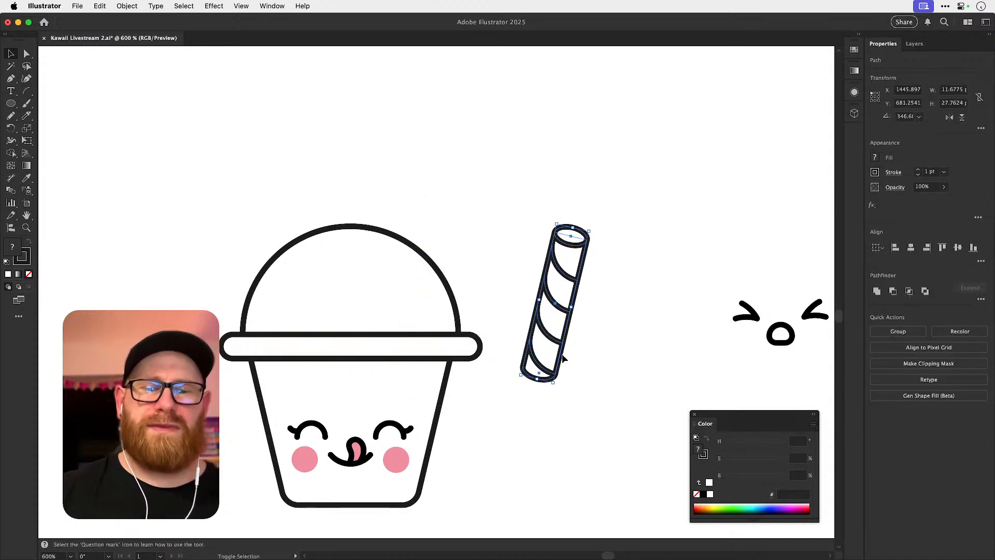
key(d)
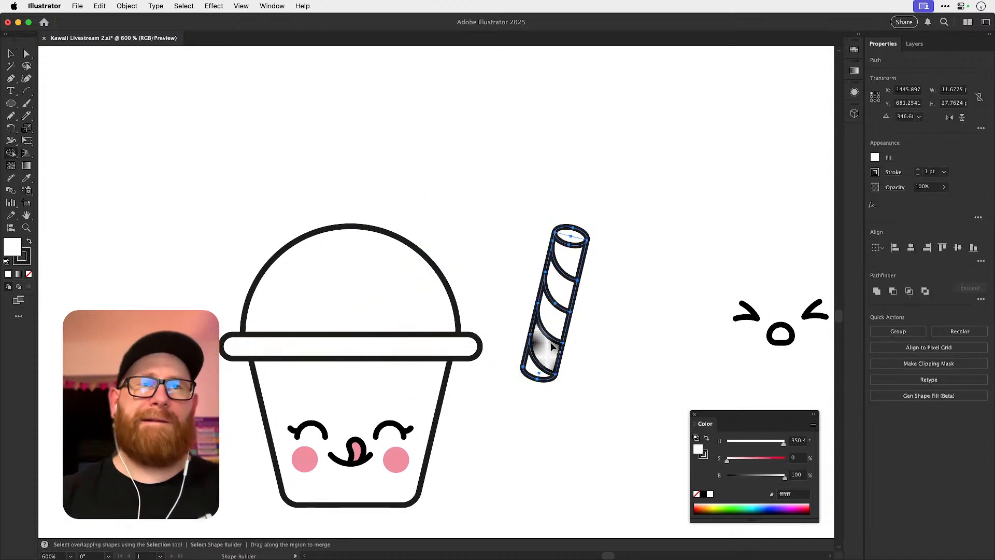
click(579, 237)
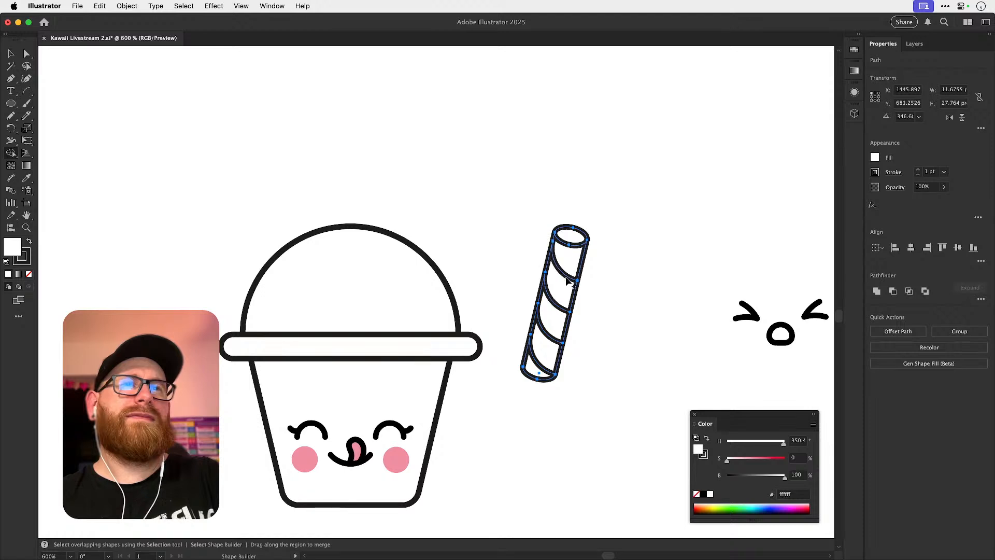
click(566, 287)
click(556, 315)
click(547, 348)
click(536, 372)
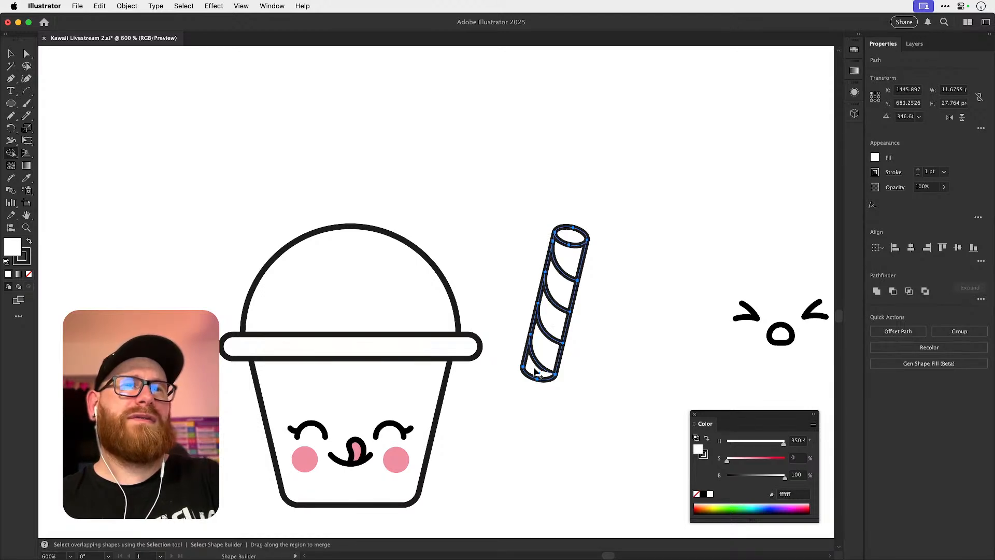
key(v)
click(581, 368)
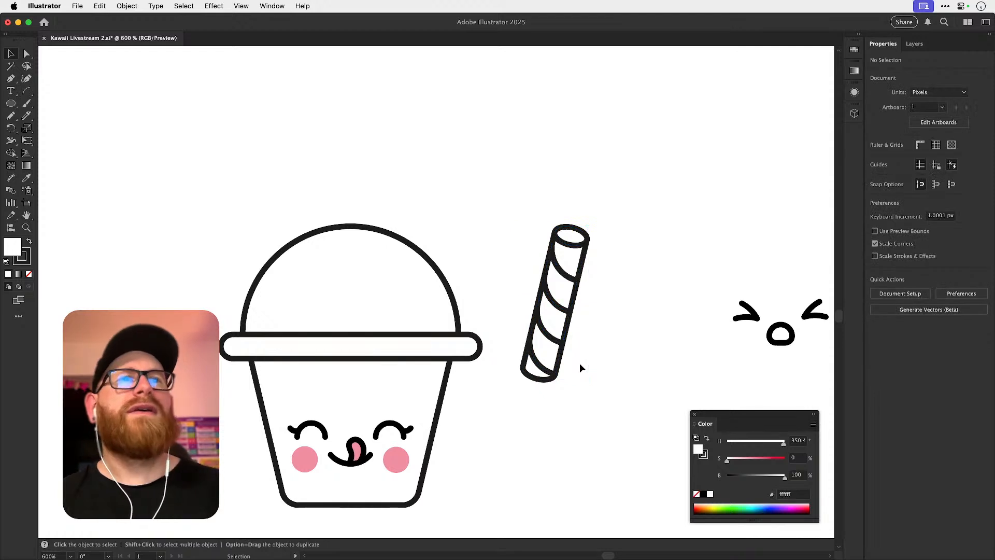
Group all the sections of the striped straw into one object.
drag(553, 263, 545, 263)
key(super+z)
drag(504, 201, 604, 429)
key(super+g)
key(v)
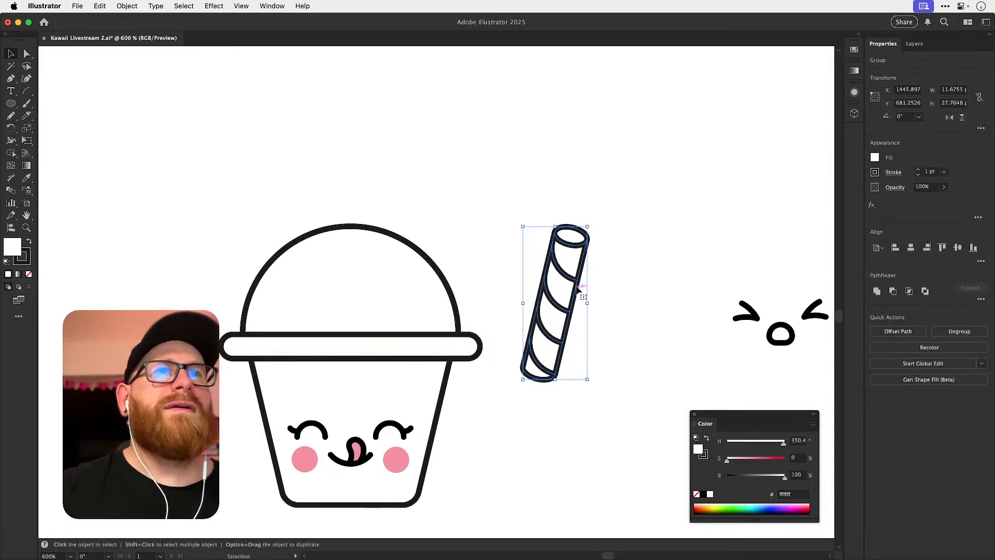
Place the striped straw through the lower cup's dome, and bring the lid rim in front of it.
drag(574, 259, 424, 243)
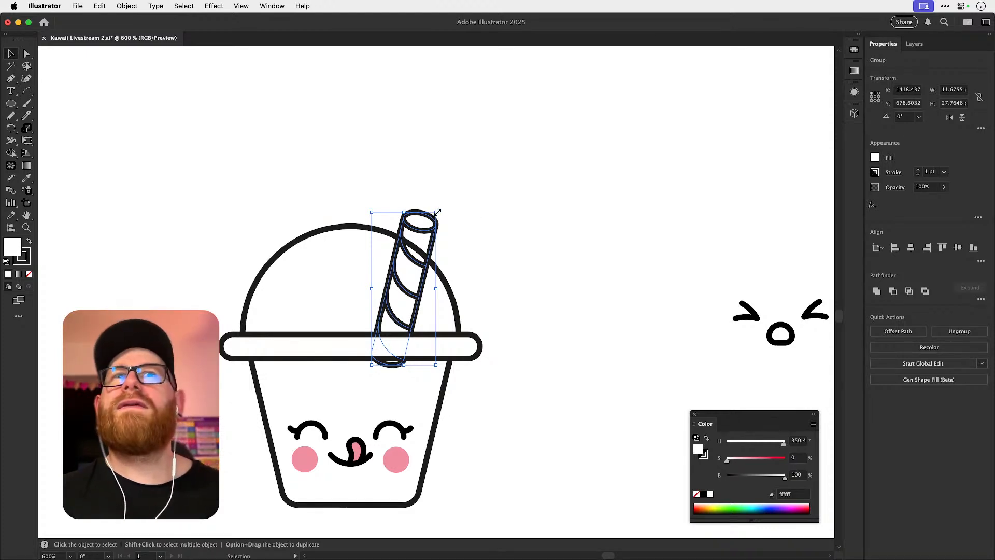
key(super+shift+])
key(super+shift+a)
key(a)
click(231, 344)
key(super+shift+])
key(super+shift+a)
key(z)
drag(383, 335, 427, 286)
key(v)
click(601, 238)
key(super+minus)
key(super+minus)
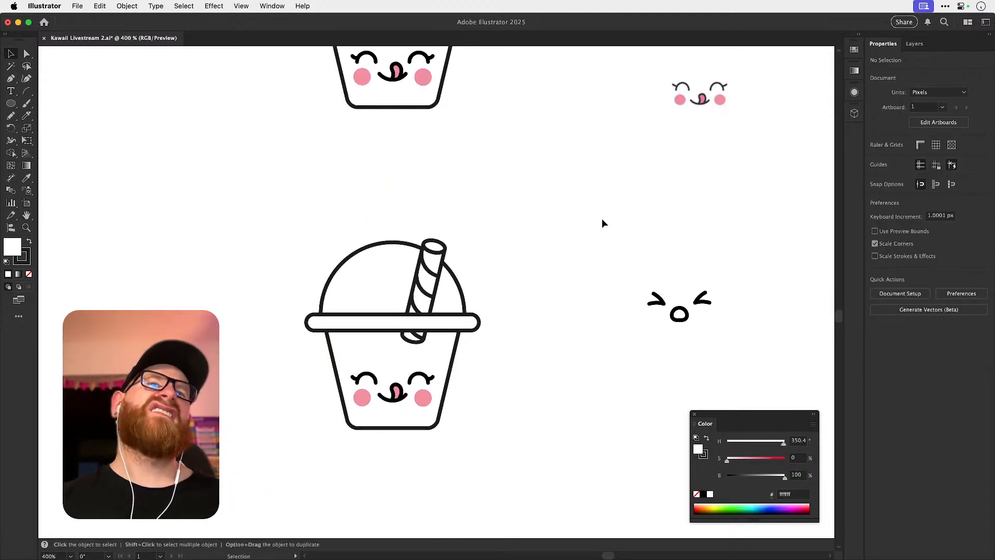
scroll(606, 213, down, 2)
scroll(605, 213, right, 3)
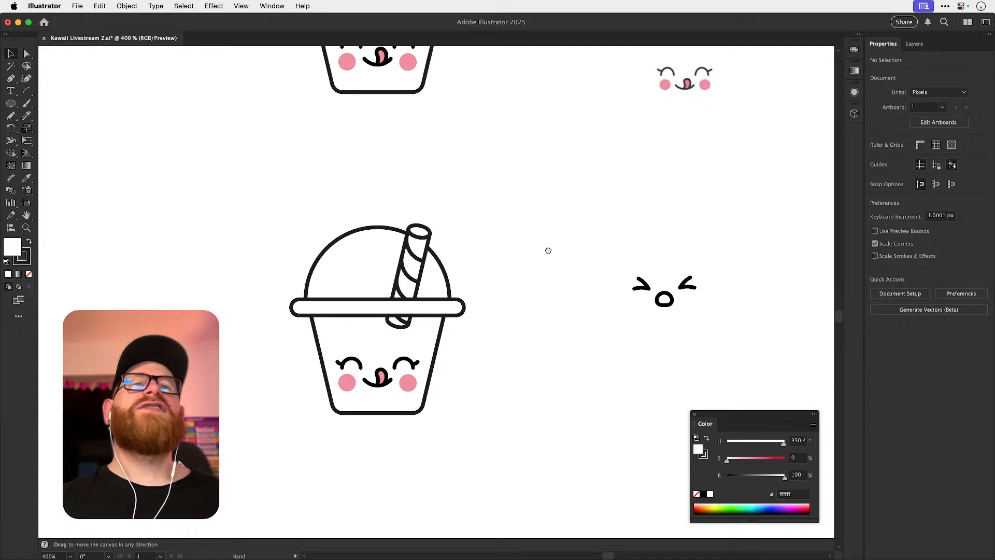
Move the striped straw back out beside the lower cup, and place a copy of the upper cup's plain straw above it.
click(406, 244)
key(a)
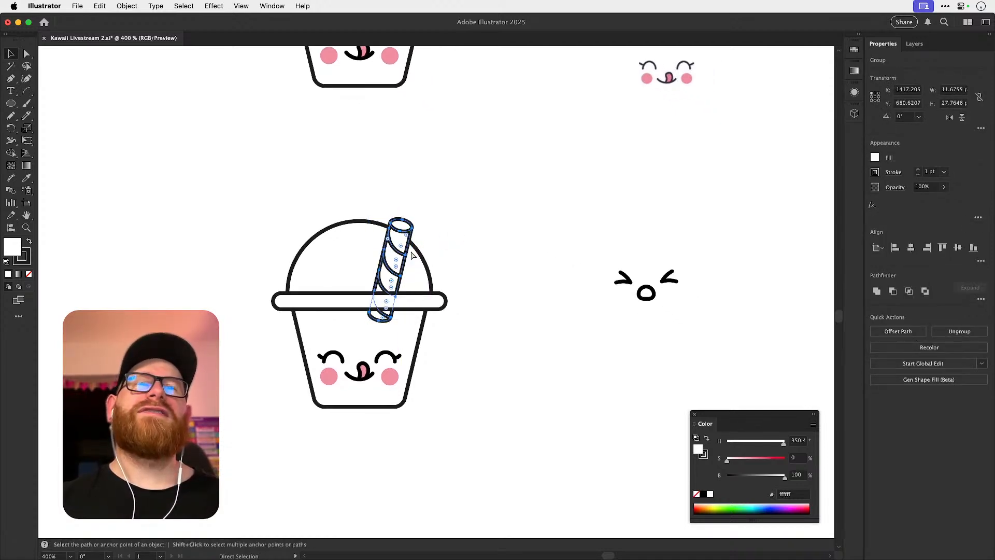
drag(412, 255, 518, 254)
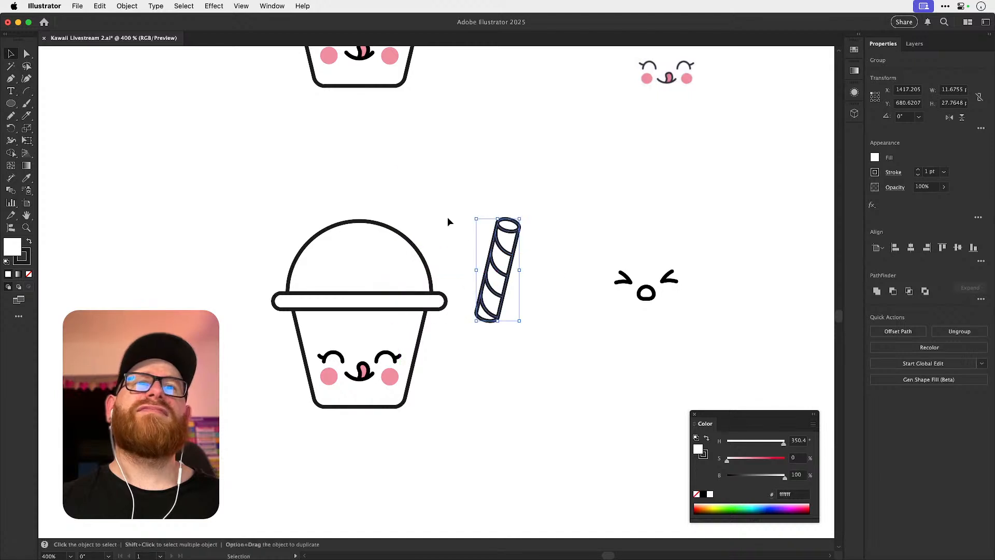
scroll(452, 223, up, 5)
drag(369, 86, 433, 298)
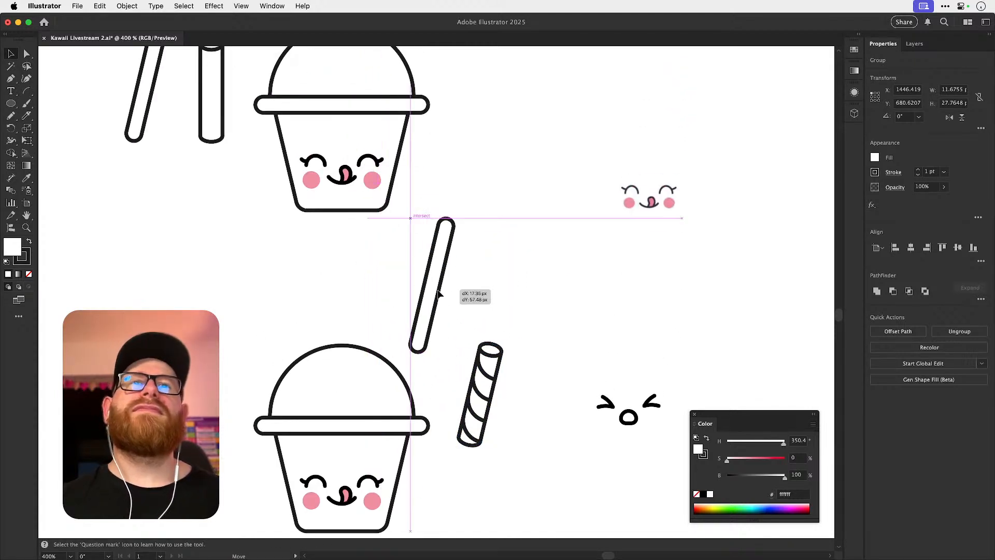
click(487, 259)
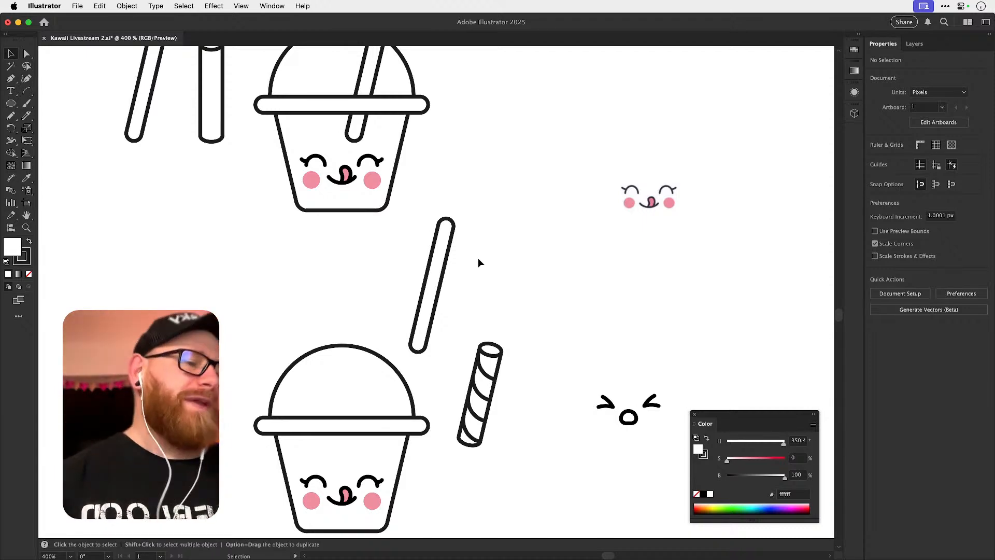
Save the document with the duplicate cup and its two loose straws.
key(space)
drag(526, 278, 576, 235)
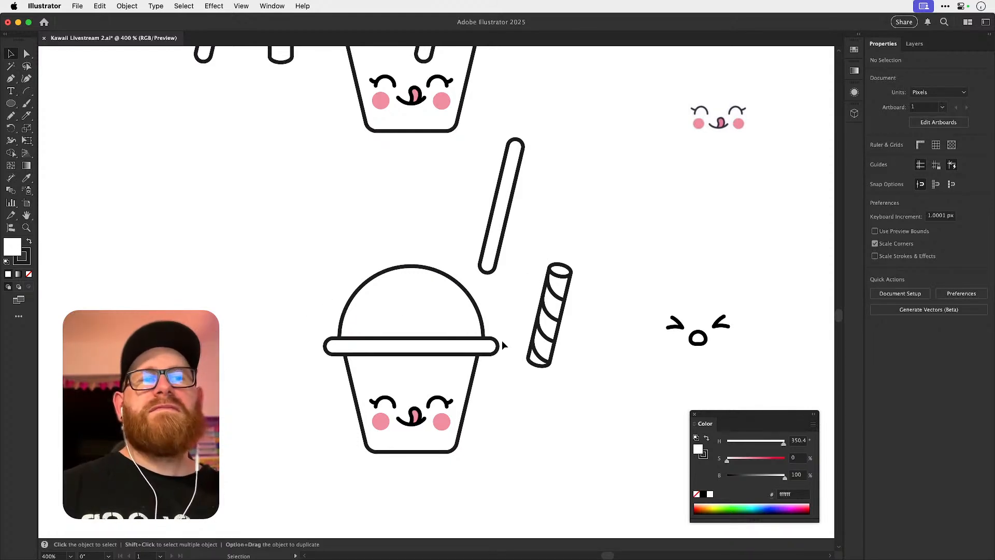
key(z)
drag(446, 367, 489, 313)
key(v)
key(space)
key(super+s)
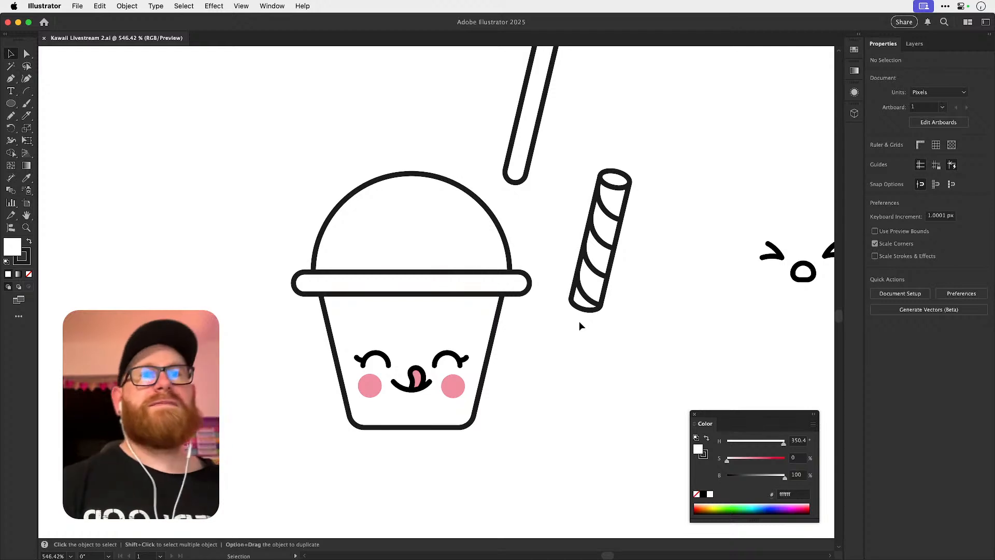
Move the complete lower cup further down, away from the loose straws.
key(space)
mouse_move(360, 275)
mouse_down()
mouse_move(360, 292)
mouse_move(362, 277)
mouse_up()
key(super+minus)
key(super+minus)
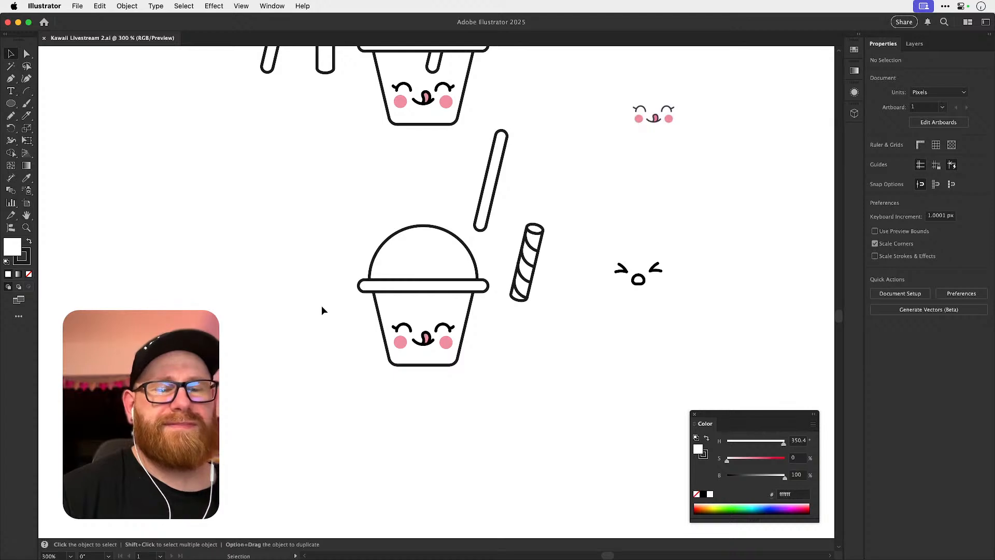
scroll(343, 306, up, 3)
drag(319, 277, 469, 444)
drag(467, 311, 466, 381)
click(495, 402)
Adjust the upper side anchor points of the lower cup's body beneath the rim, and save the document.
key(z)
drag(418, 422, 503, 382)
key(v)
key(a)
click(503, 388)
drag(316, 370, 318, 381)
key(v)
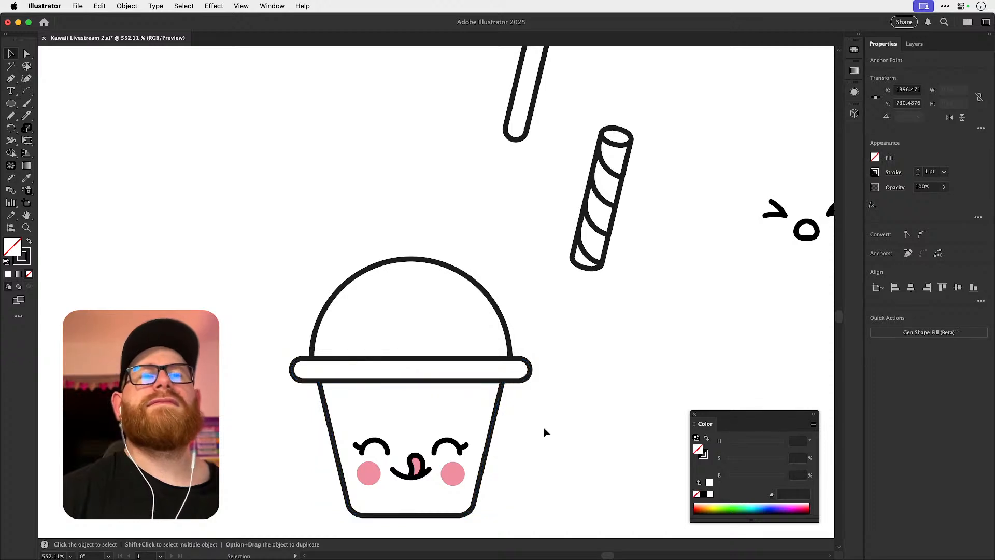
click(544, 429)
key(super+s)
key(super+minus)
drag(525, 371, 604, 305)
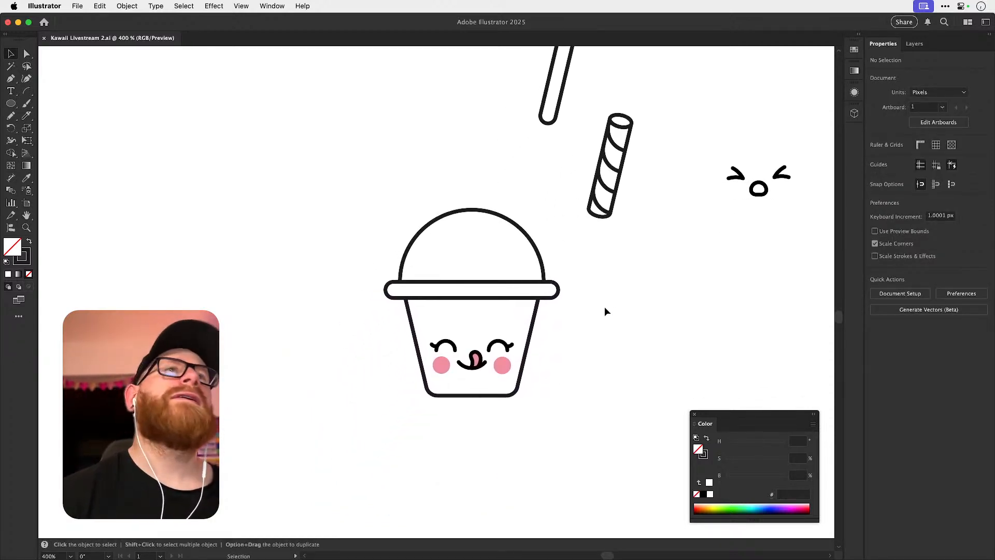
drag(345, 210, 535, 415)
click(687, 306)
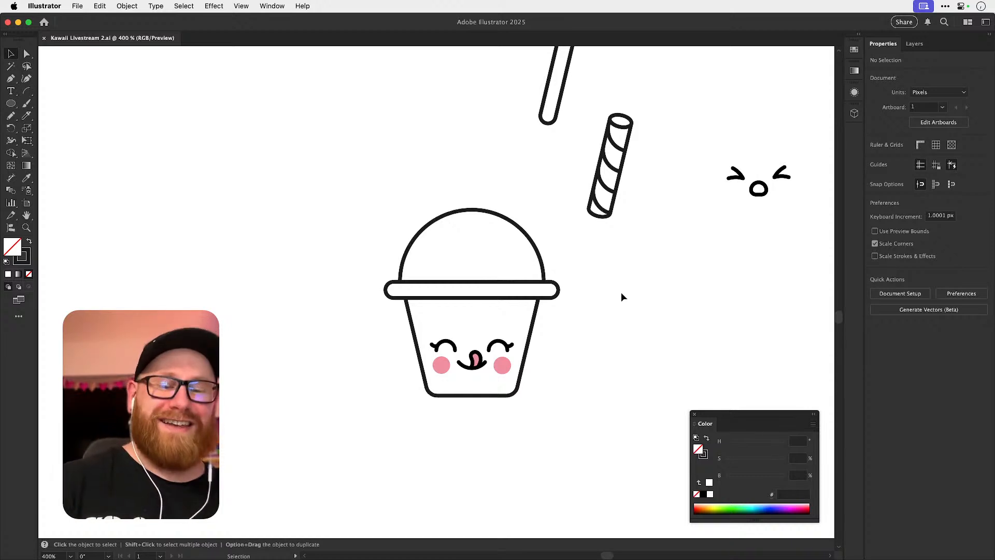
key(super+minus)
key(super+minus)
key(space)
drag(494, 241, 493, 297)
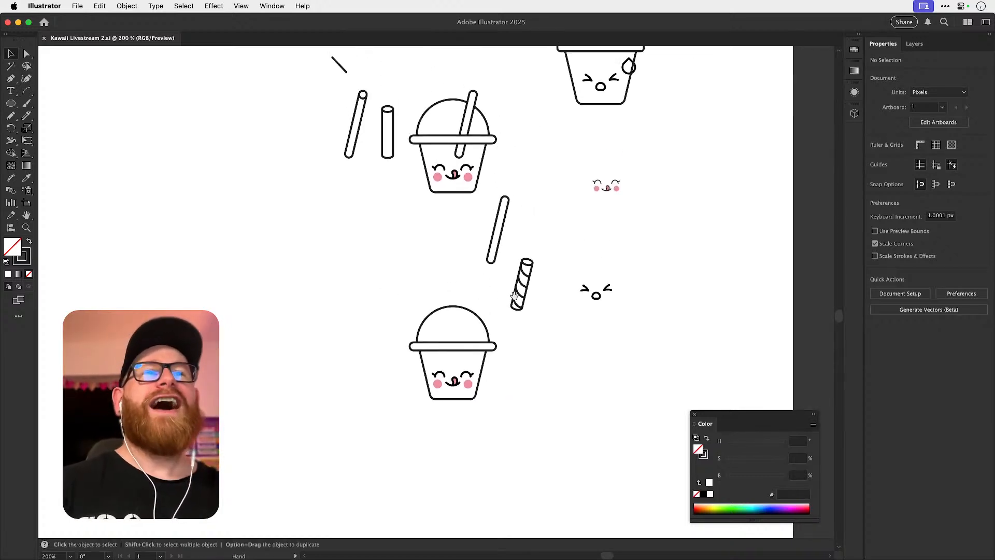
Position the plain tilted straw through the lower cup's dome, with the lid rim brought in front of it.
drag(395, 288, 500, 434)
key(super+space)
drag(466, 340, 549, 365)
click(525, 244)
drag(518, 195, 553, 352)
key(super+space)
key(super)
click(283, 357)
key(super+shift+bracketright)
click(576, 322)
key(space)
drag(576, 322, 566, 247)
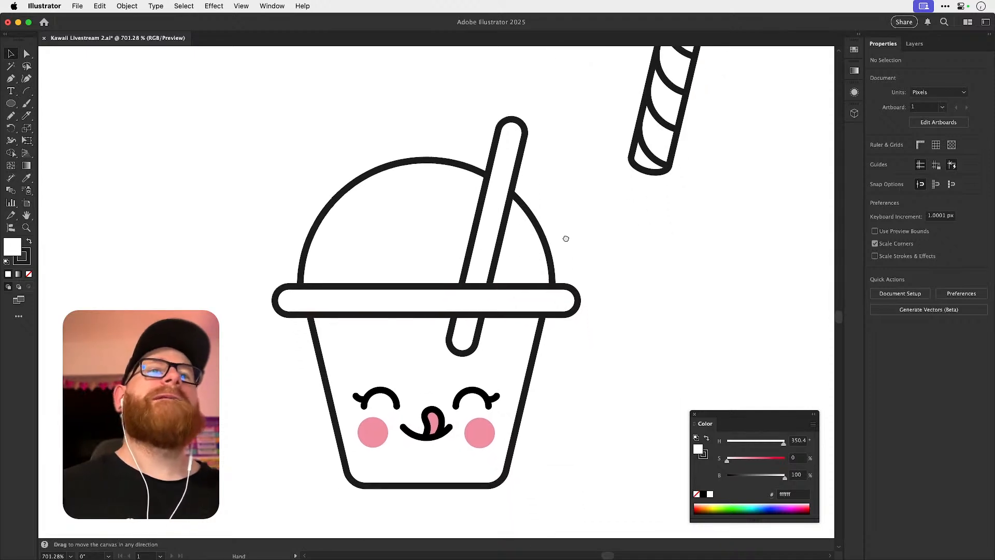
drag(497, 248, 482, 263)
click(624, 239)
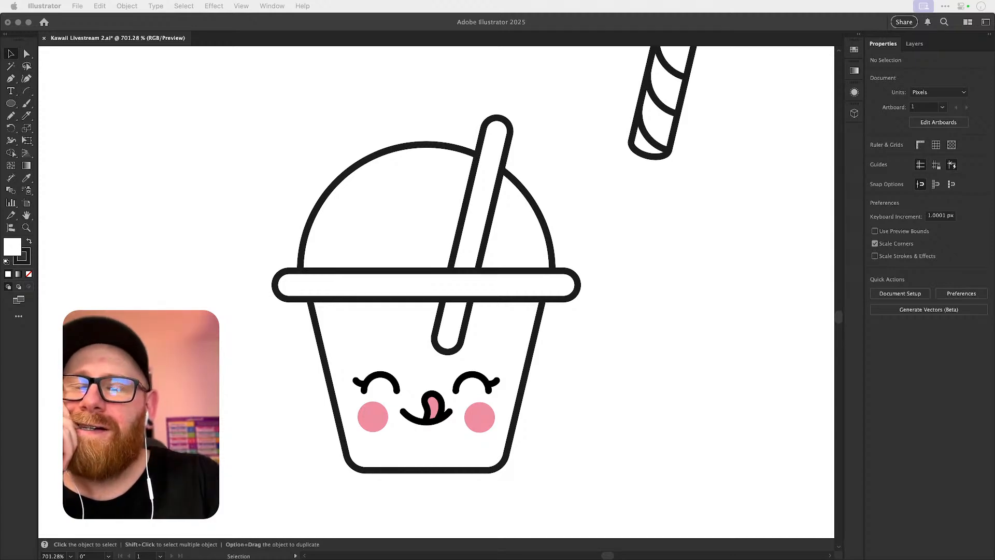
Shift the plain straw out to the left of the cup so the dome is empty, and deselect it.
click(662, 283)
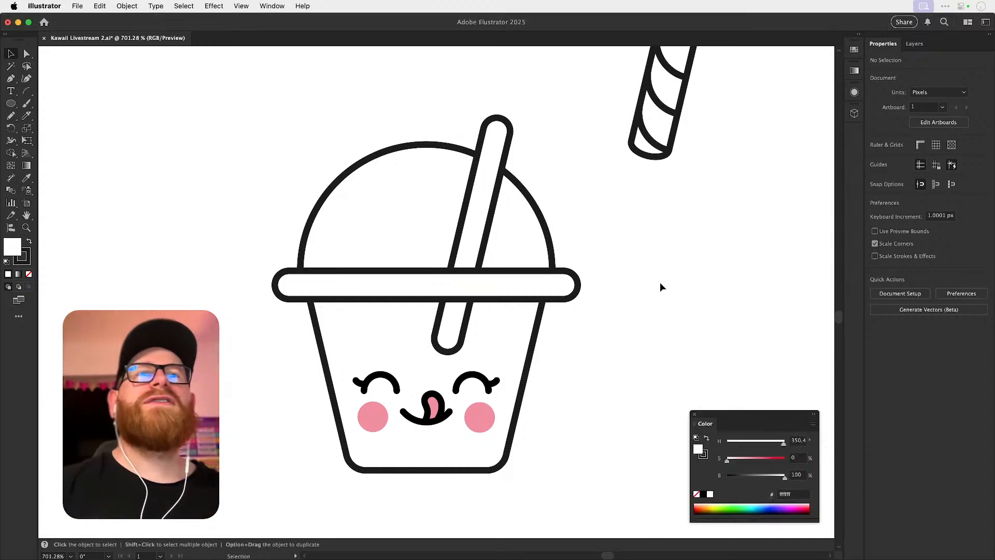
scroll(519, 210, up, 2)
click(488, 244)
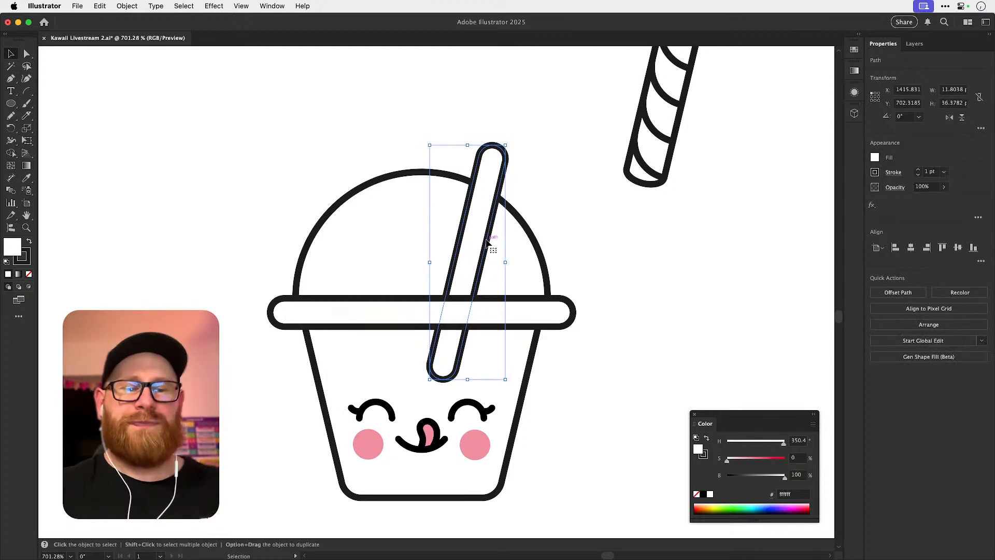
key(shift+Left)
key(shift+Left)
key(shift+Left)
key(shift+Left)
key(shift+Left)
key(shift+Left)
key(shift+Left)
key(shift+Left)
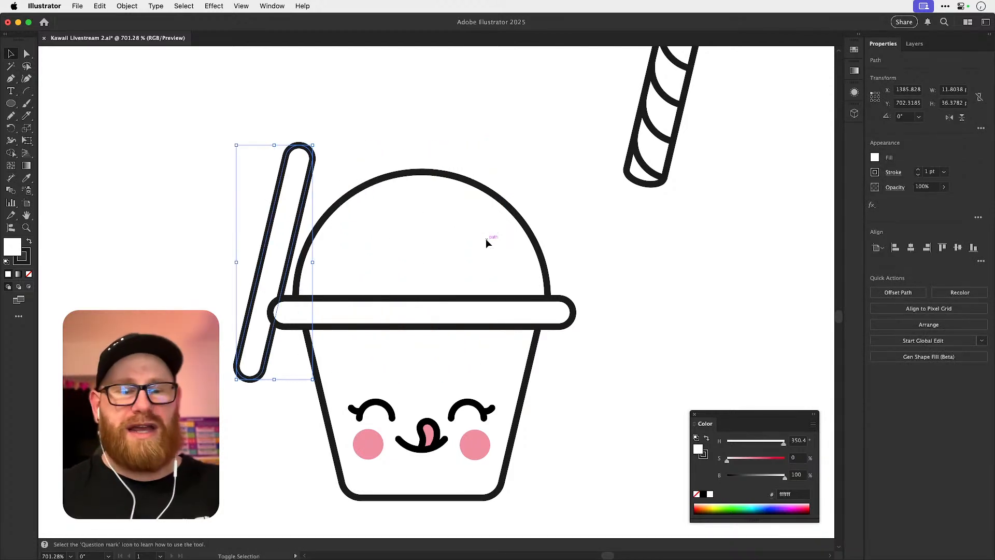
key(shift+Left)
key(p)
key(v)
key(super+shift+a)
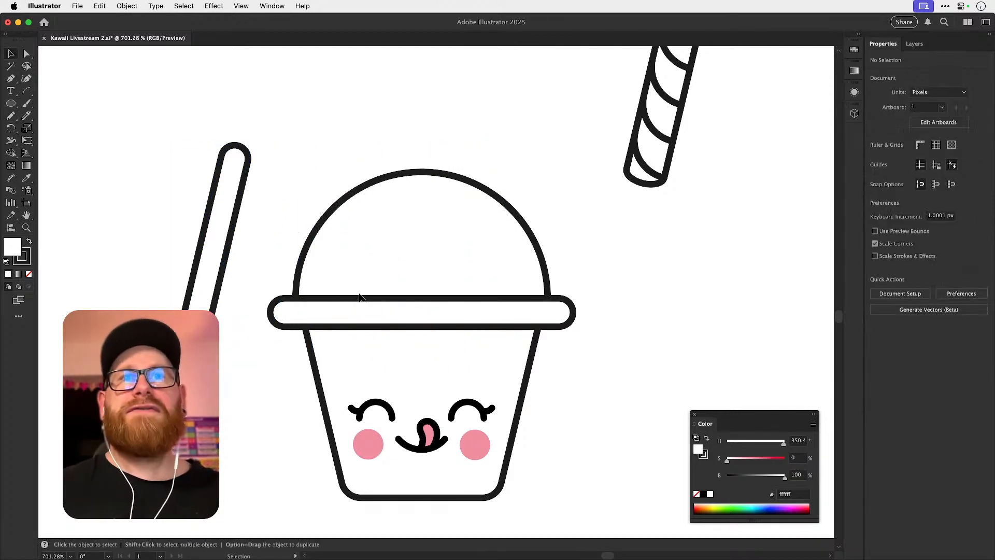
Draw a two-tier whipped cream swirl inside the dome with the Pencil, adding a wavy lower tier that meets the lid rim.
key(n)
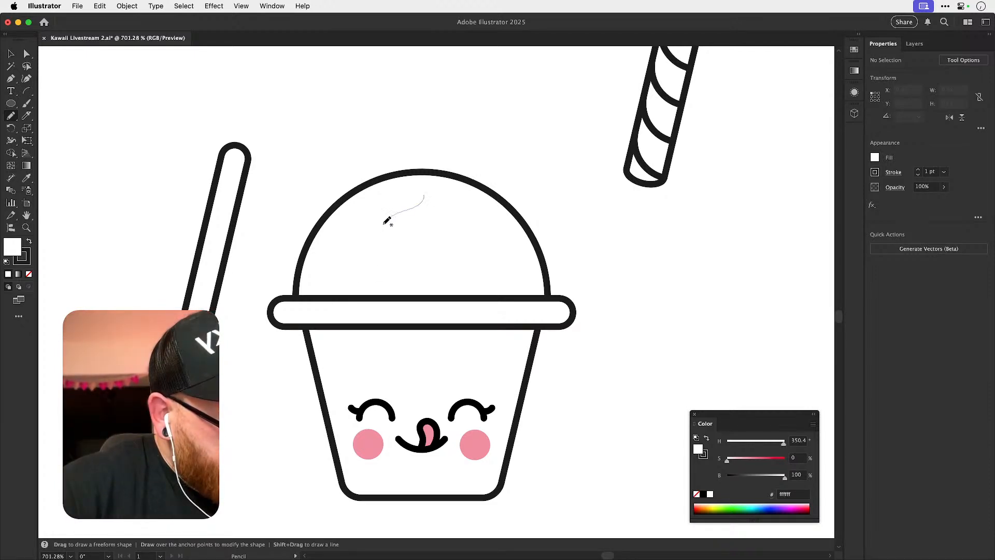
drag(380, 251, 379, 252)
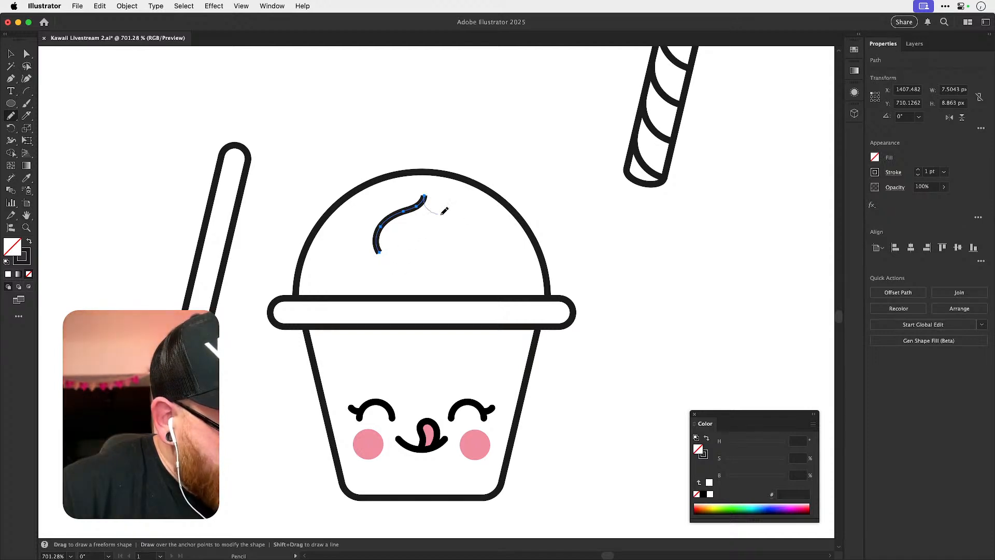
drag(471, 226, 464, 265)
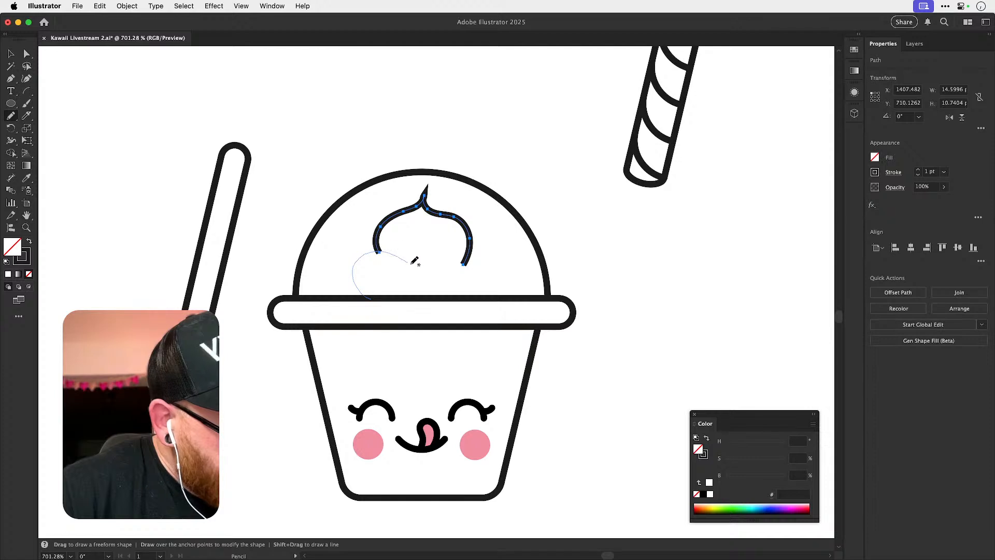
drag(484, 291, 482, 293)
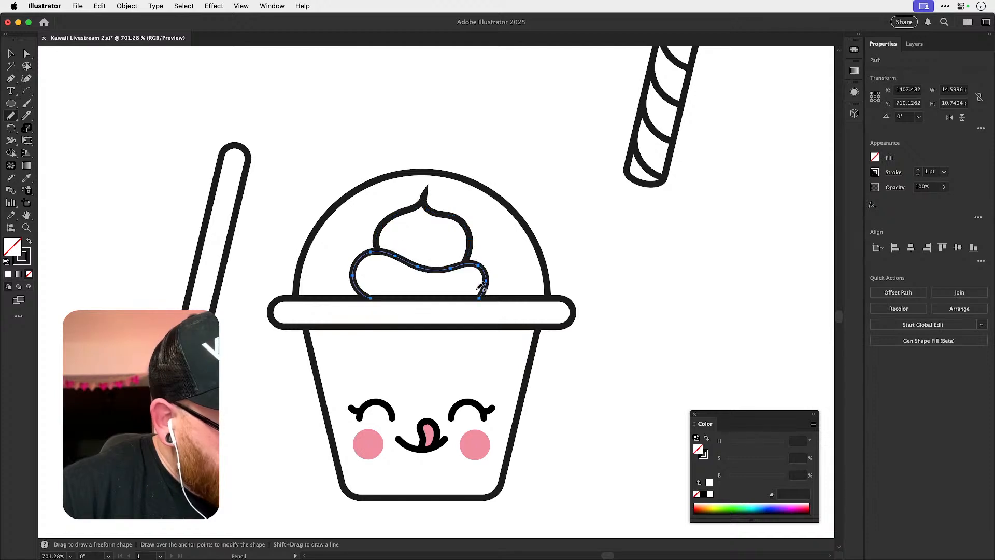
key(super+shift+a)
key(v)
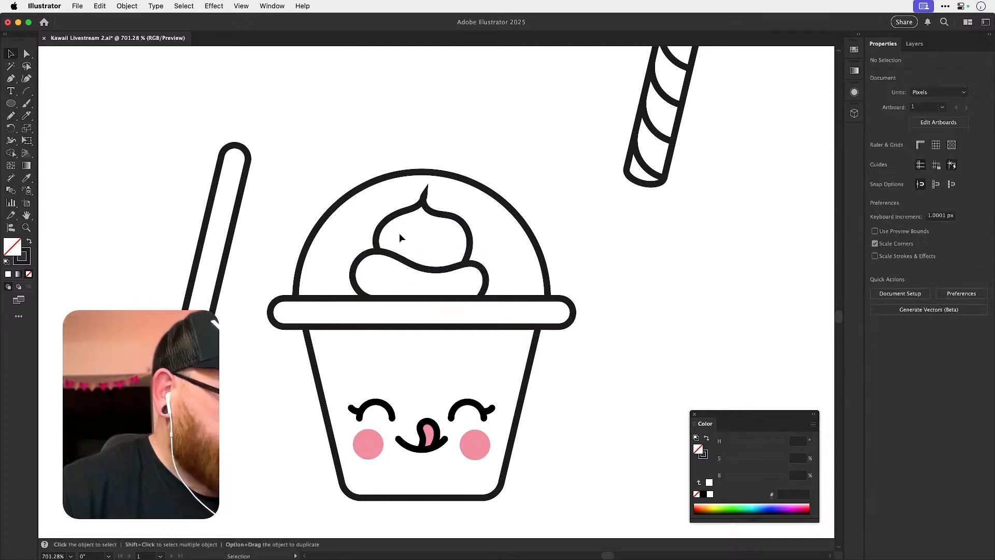
Give both whipped cream paths rounded stroke caps and corners.
click(390, 218)
shift+click(401, 262)
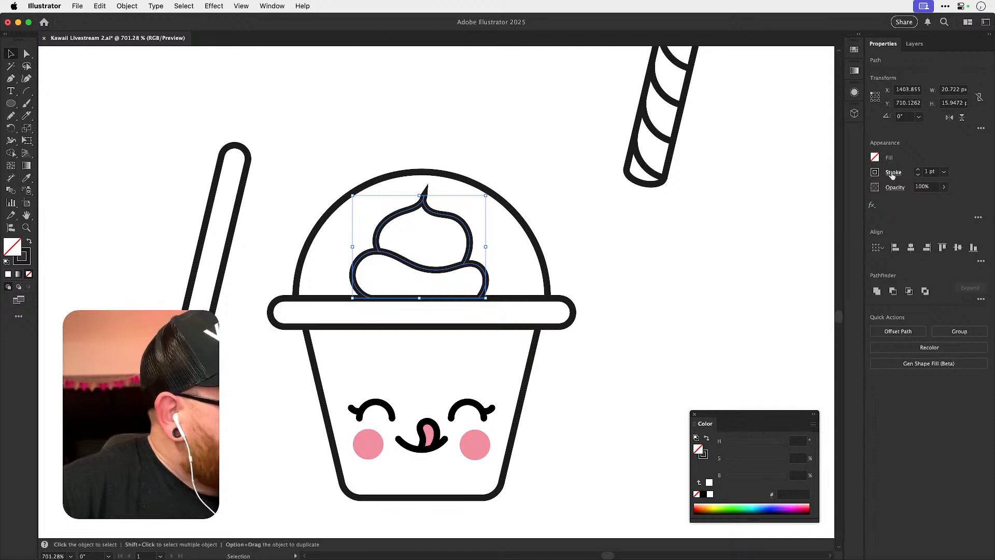
click(893, 172)
click(838, 215)
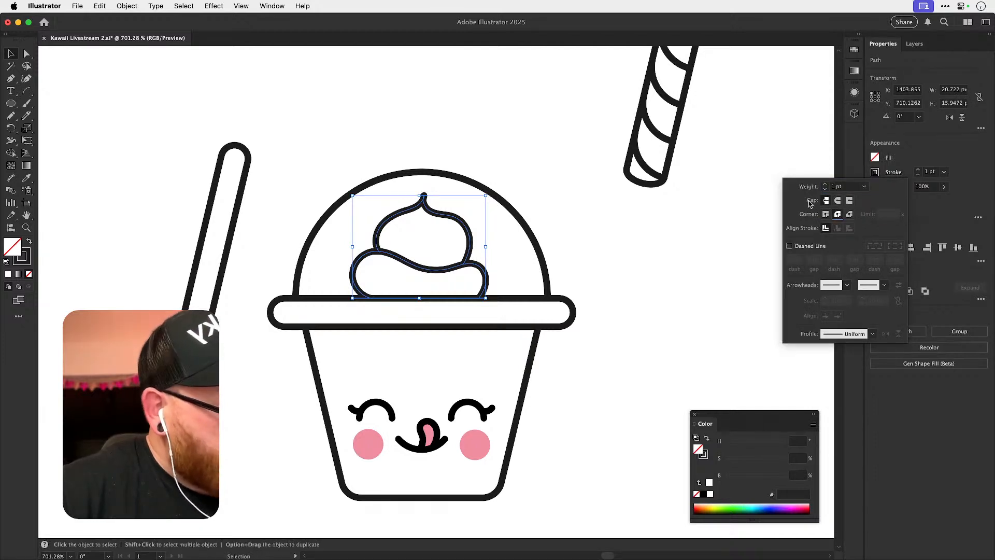
click(446, 218)
Redraw the tip of the upper cream tier with the Pencil and smooth its upper outline.
scroll(453, 217, up, 5)
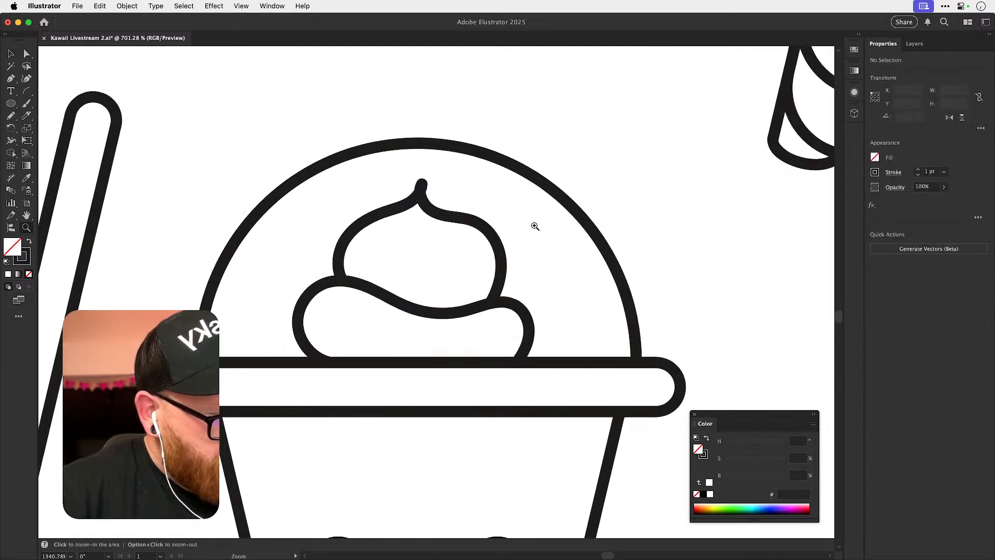
key(n)
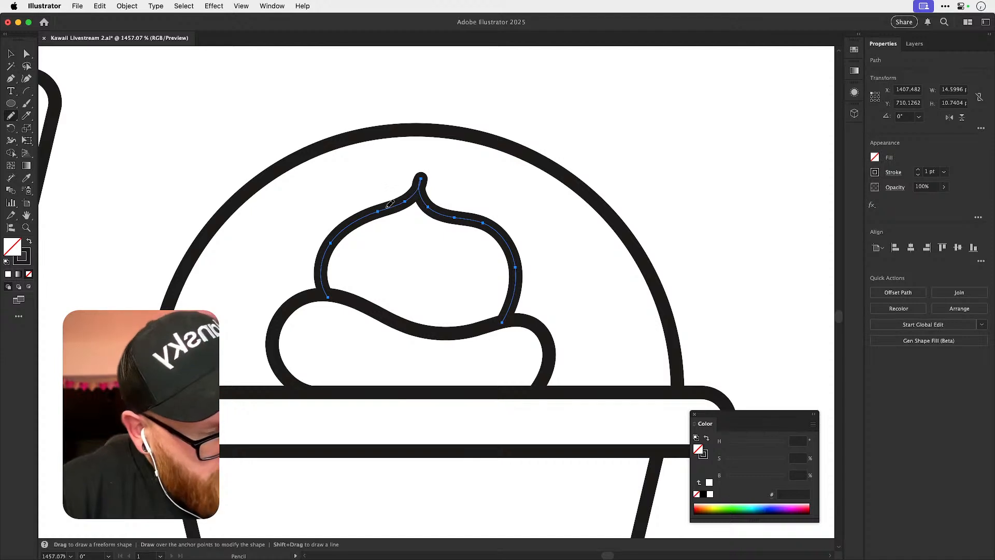
drag(437, 208, 396, 203)
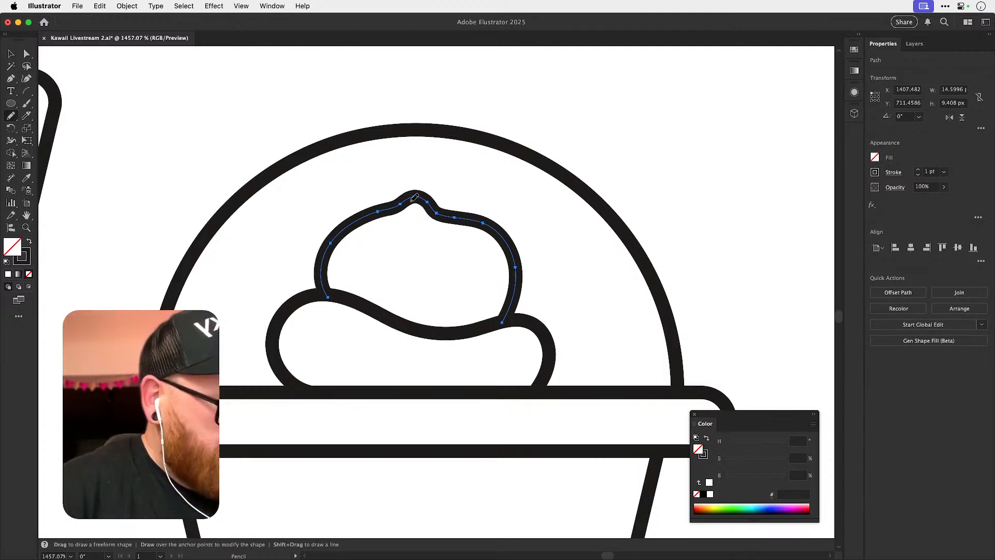
drag(464, 216, 473, 217)
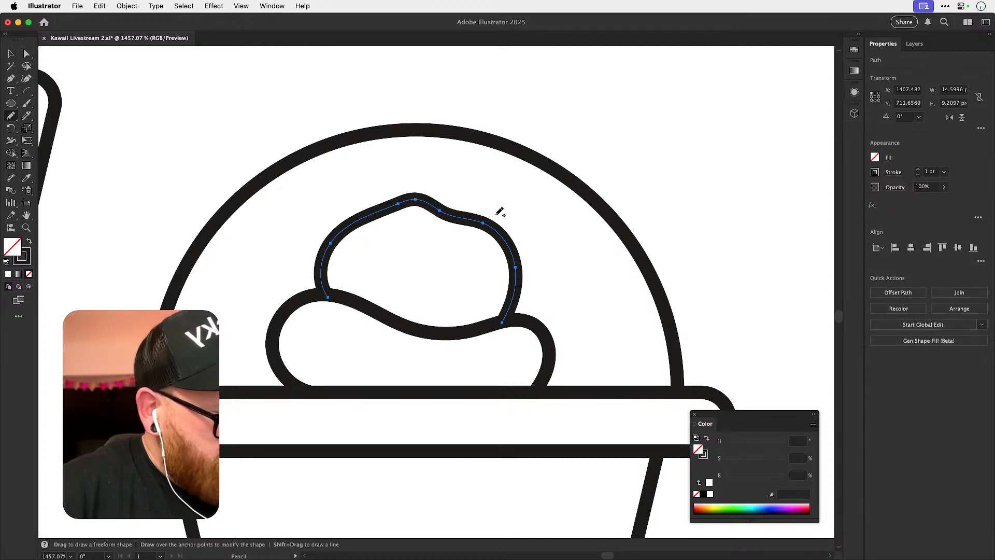
key(alt)
drag(404, 205, 511, 239)
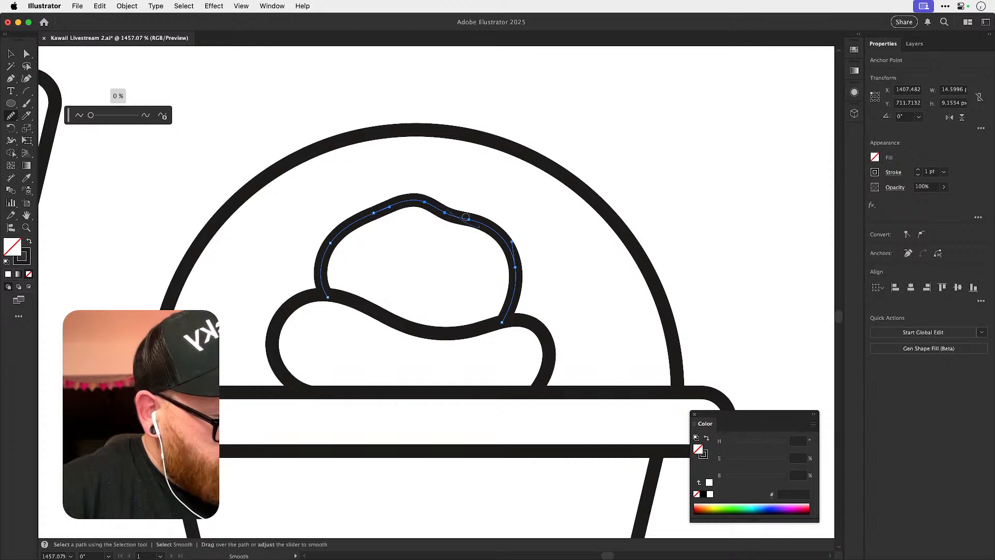
mouse_move(91, 115)
mouse_down()
mouse_move(127, 115)
mouse_move(90, 116)
mouse_up()
key(super+shift+a)
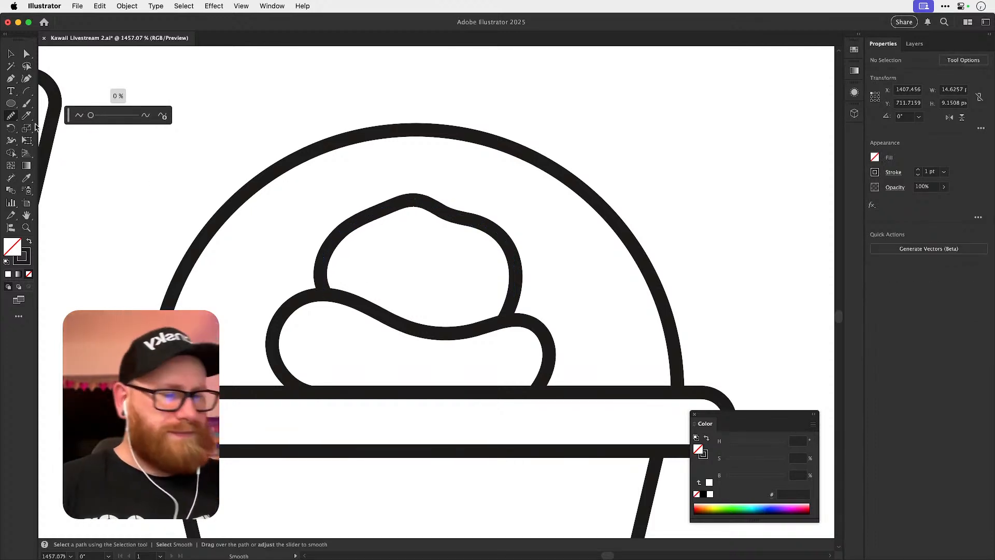
Undo the last smoothing of the upper cream tier and deselect it.
key(v)
key(super+minus)
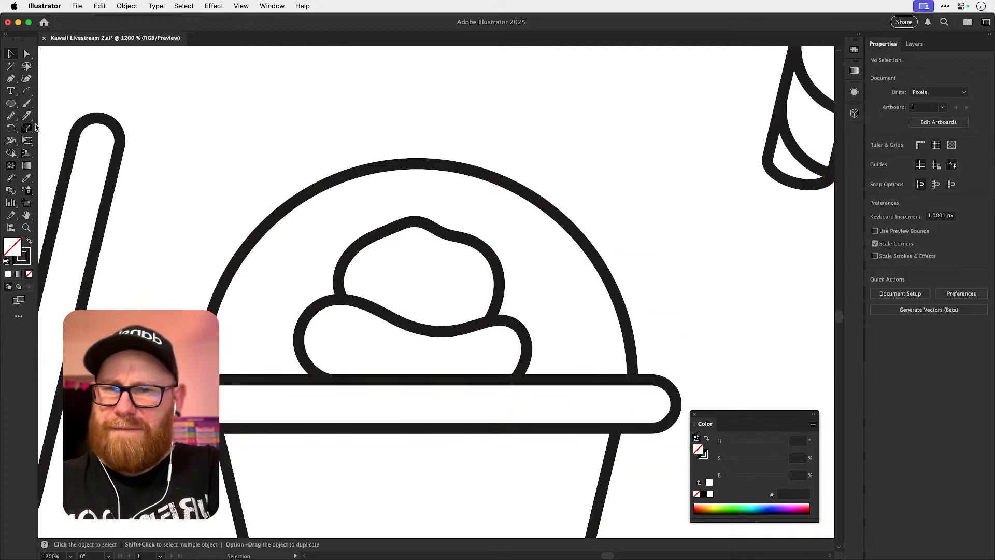
key(super+minus)
key(space)
drag(591, 309, 566, 224)
click(442, 167)
key(a)
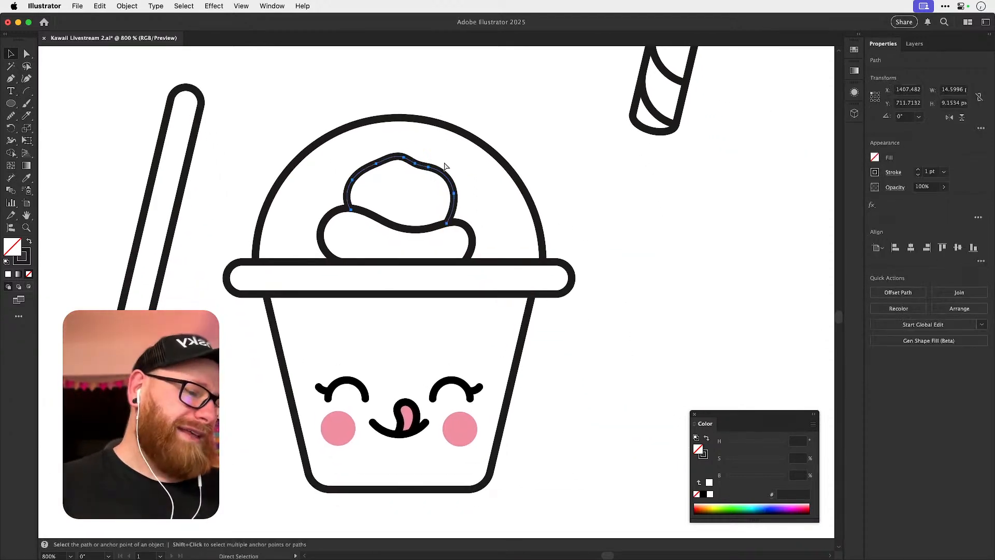
key(v)
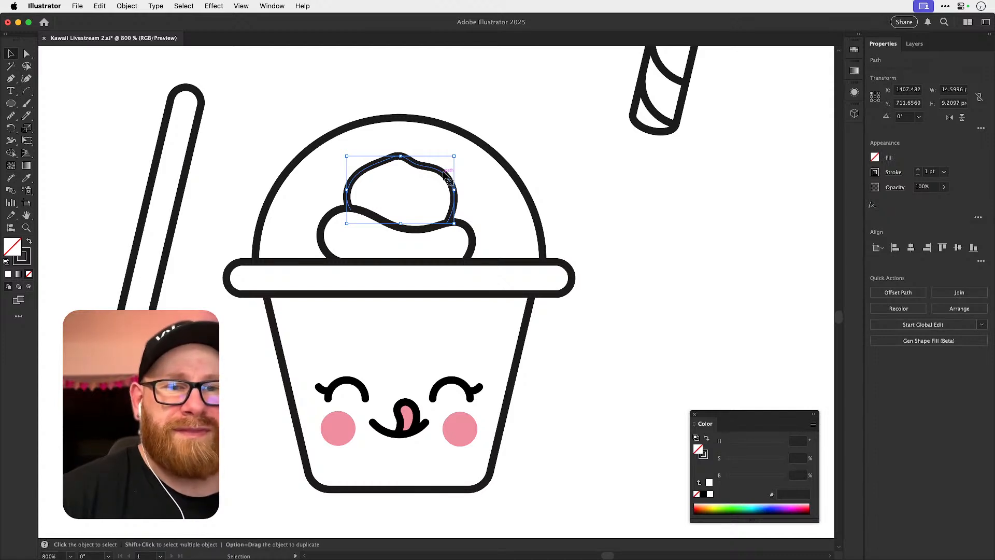
click(646, 248)
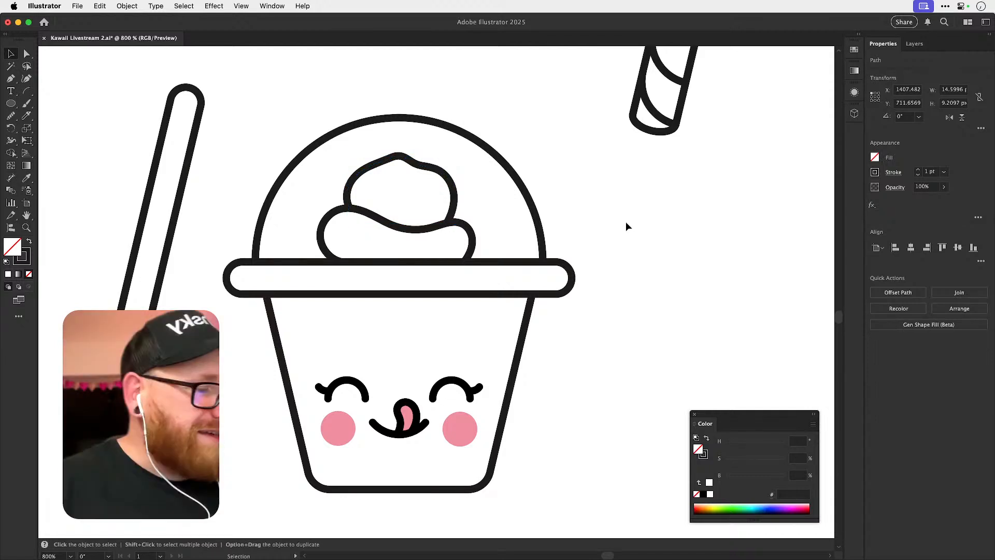
Replace the upper cream tier with a freehand swirl about 15 by 10 px that rises to a pointed tip.
scroll(465, 233, up, 3)
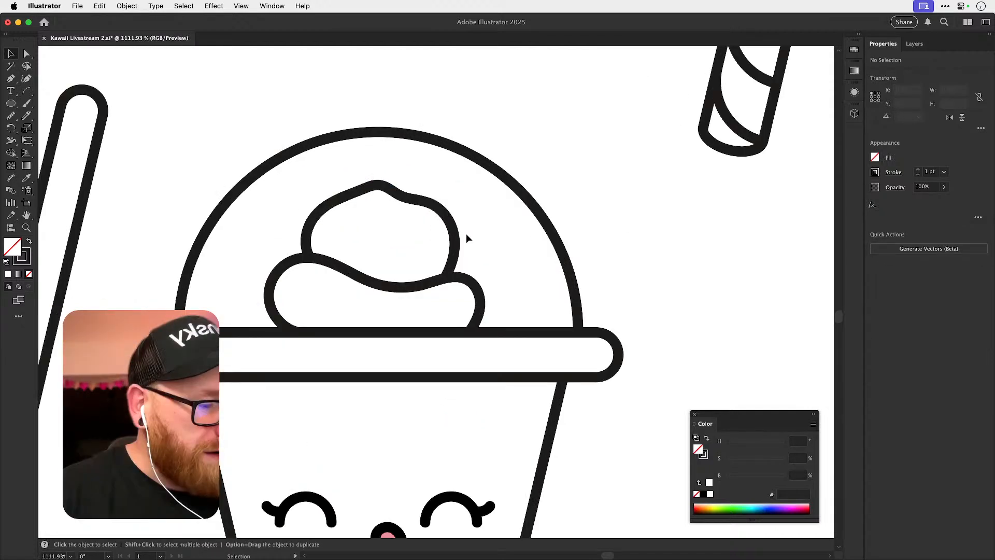
key(ctrl+z)
key(n)
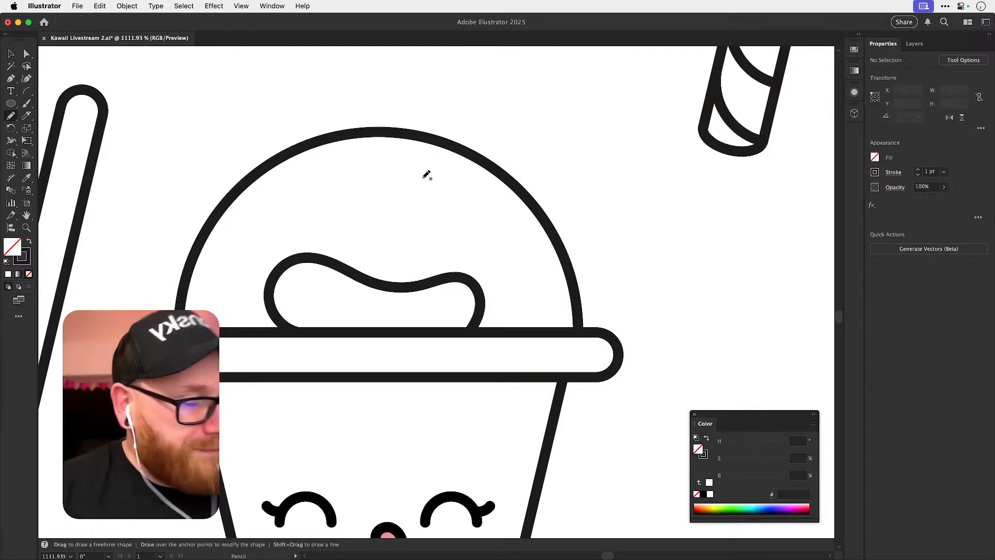
mouse_move(346, 212)
mouse_down()
mouse_move(381, 176)
mouse_move(394, 200)
mouse_move(463, 222)
mouse_move(439, 278)
mouse_up()
super+click(482, 269)
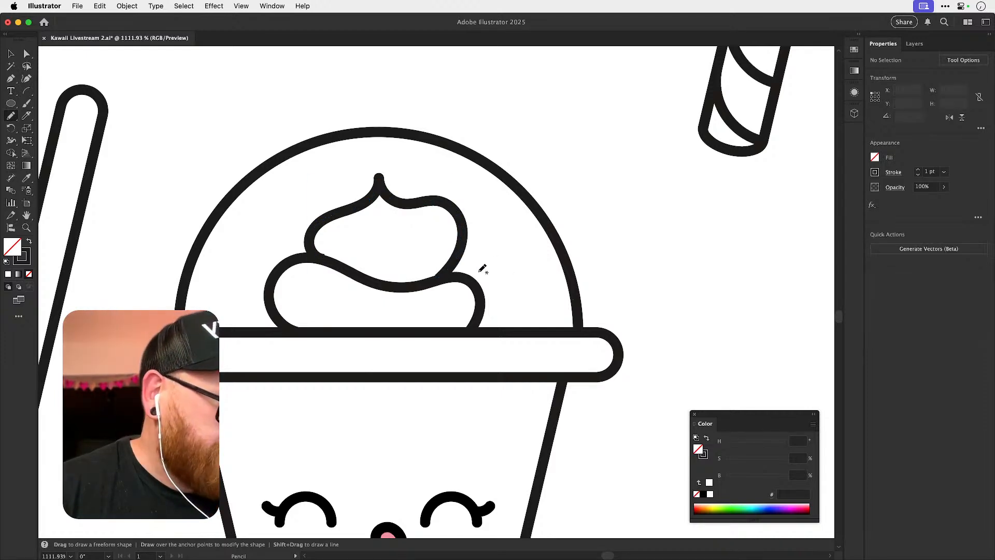
key(v)
click(460, 253)
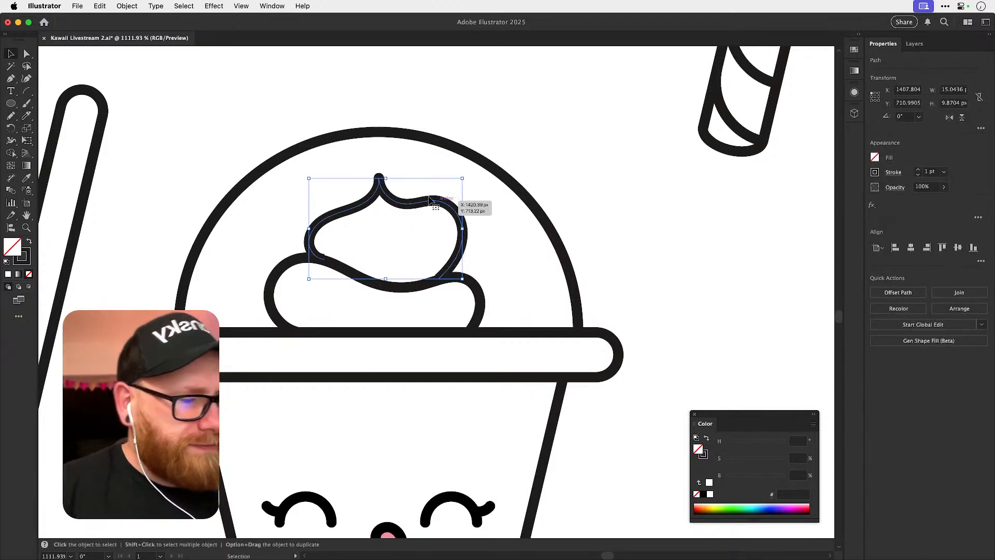
click(412, 176)
Enlarge the two-tier whipped cream so it fills more of the dome.
key(a)
key(super+minus)
key(super+minus)
key(super+minus)
key(super+minus)
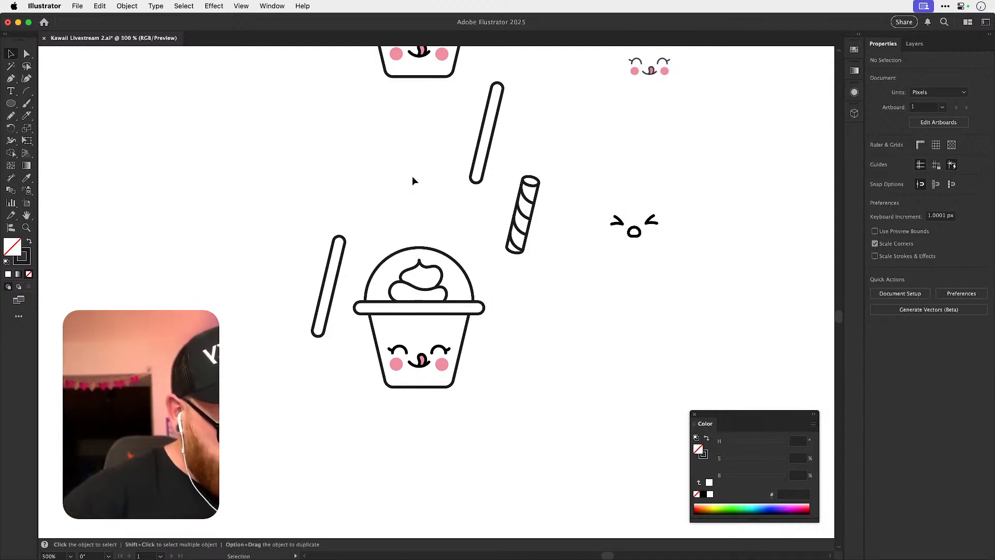
key(z)
drag(418, 285, 478, 318)
key(v)
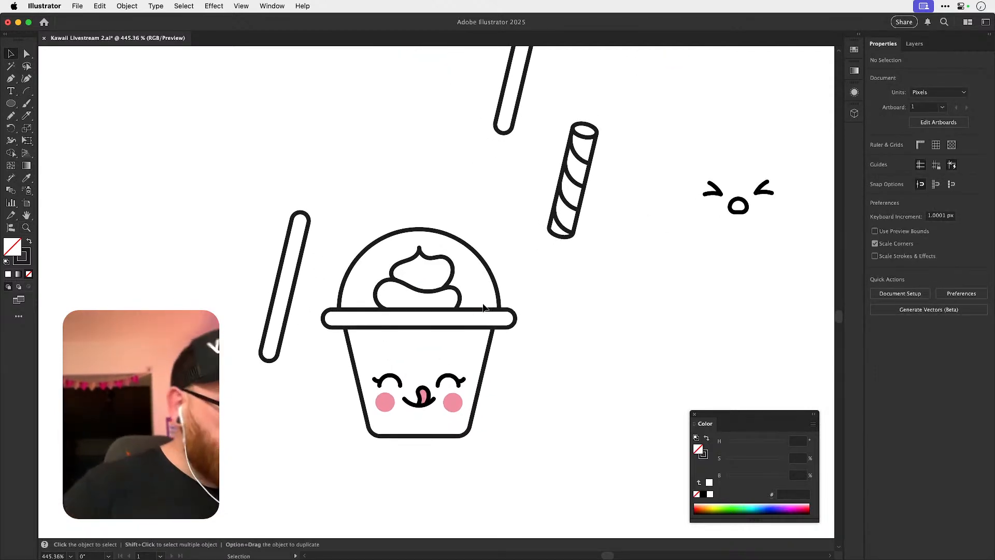
click(459, 288)
drag(461, 277, 447, 249)
key(super+z)
Place the plain tilted straw in the dome and shorten its open lower end to the top of the lower cream tier.
drag(280, 326, 428, 322)
key(super+shift+a)
key(a)
click(416, 359)
key(Delete)
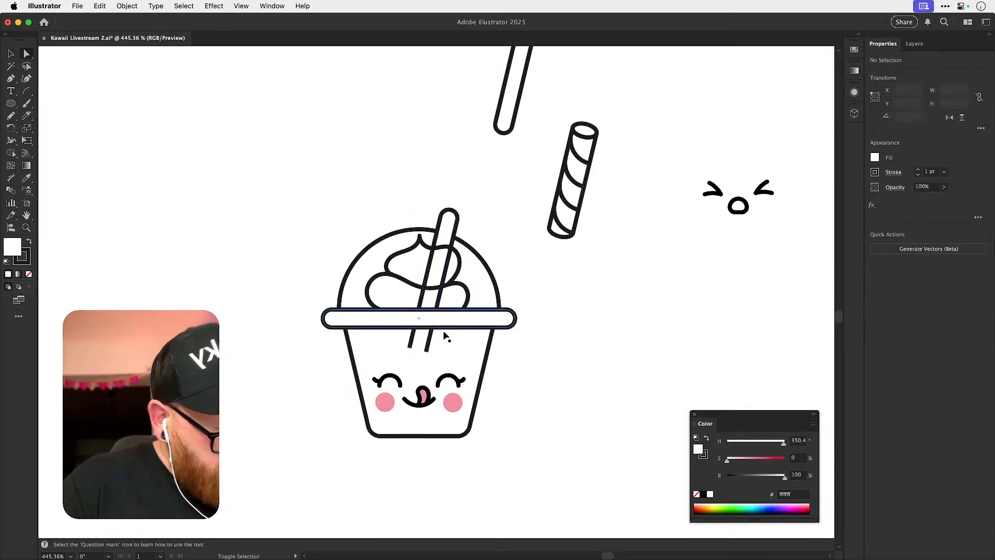
drag(411, 346, 423, 288)
drag(426, 350, 445, 282)
Bring the straw forward over the upper cream tier and adjust the dome outline's stacking against it.
key(v)
click(608, 306)
click(459, 219)
key(super+bracketright)
key(super+shift+a)
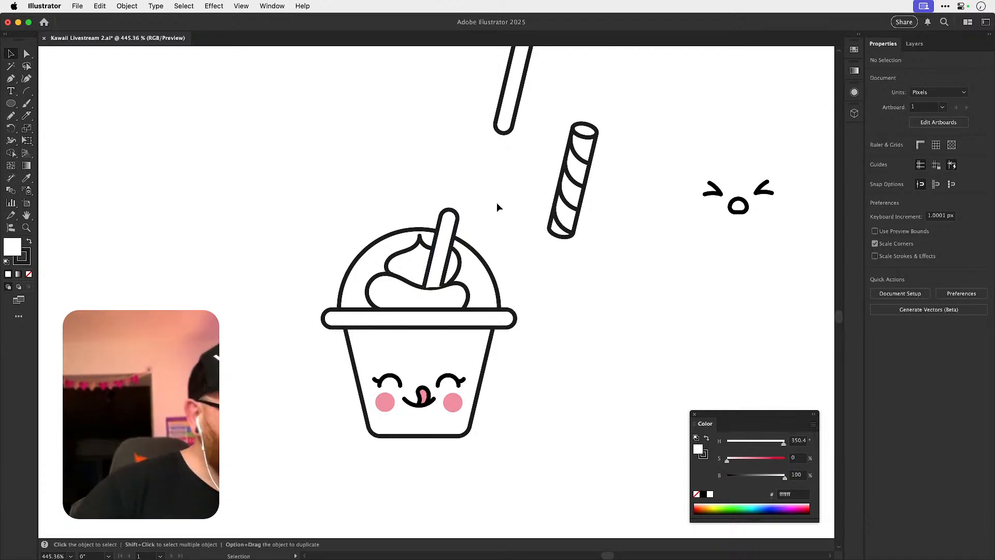
click(492, 273)
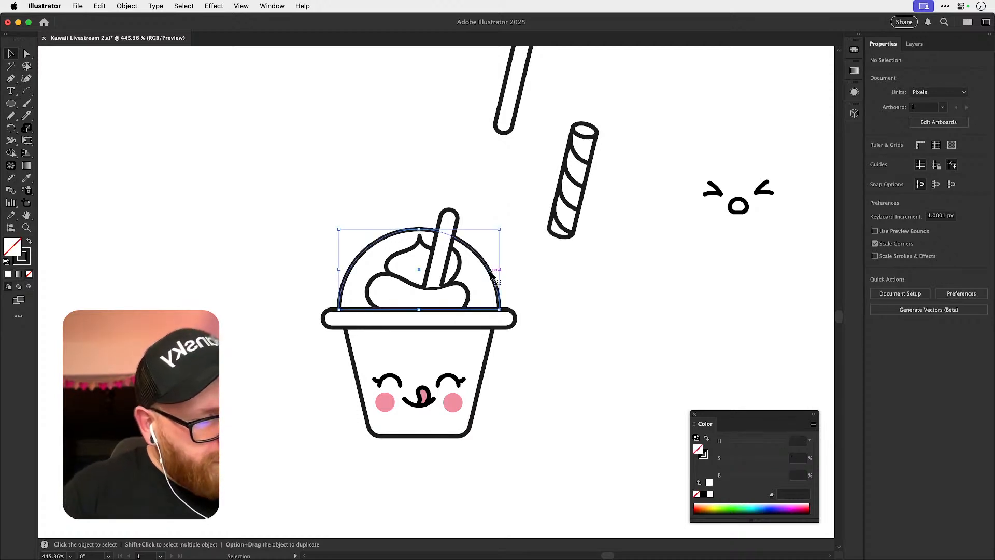
key(super)
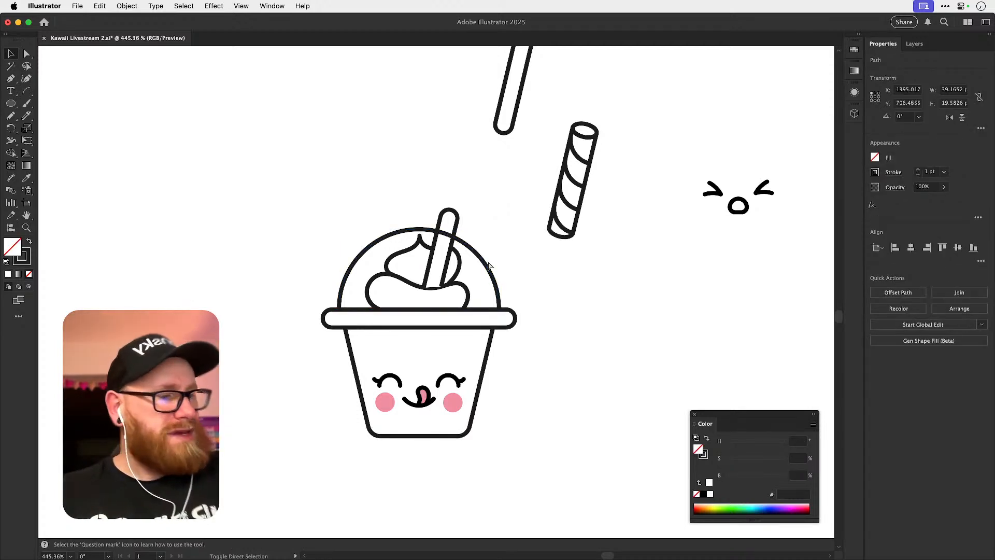
key(super+shift+a)
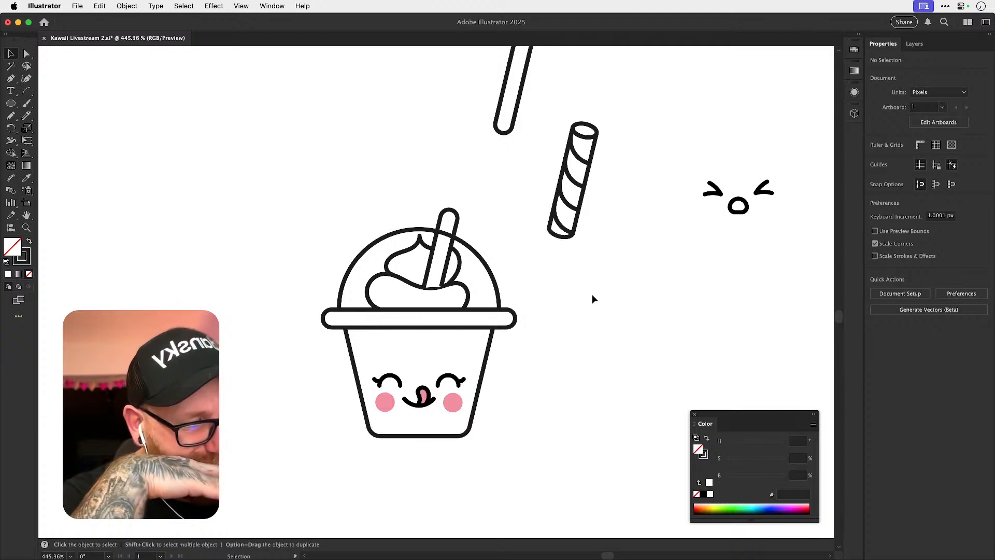
Duplicate the upright cylindrical straw directly below the original, beside the upper cup.
drag(577, 278, 395, 484)
scroll(480, 395, up, 3)
scroll(544, 320, left, 5)
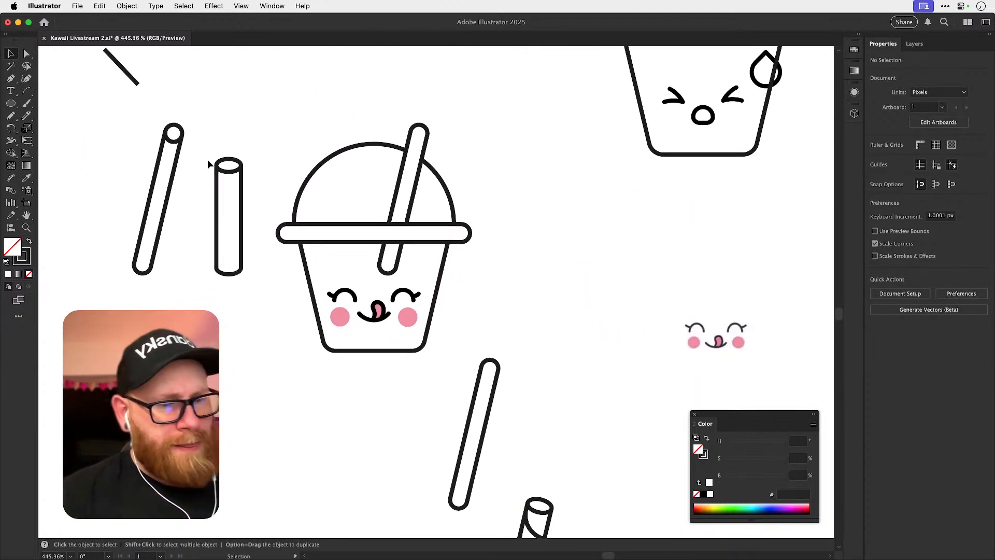
drag(248, 301, 251, 496)
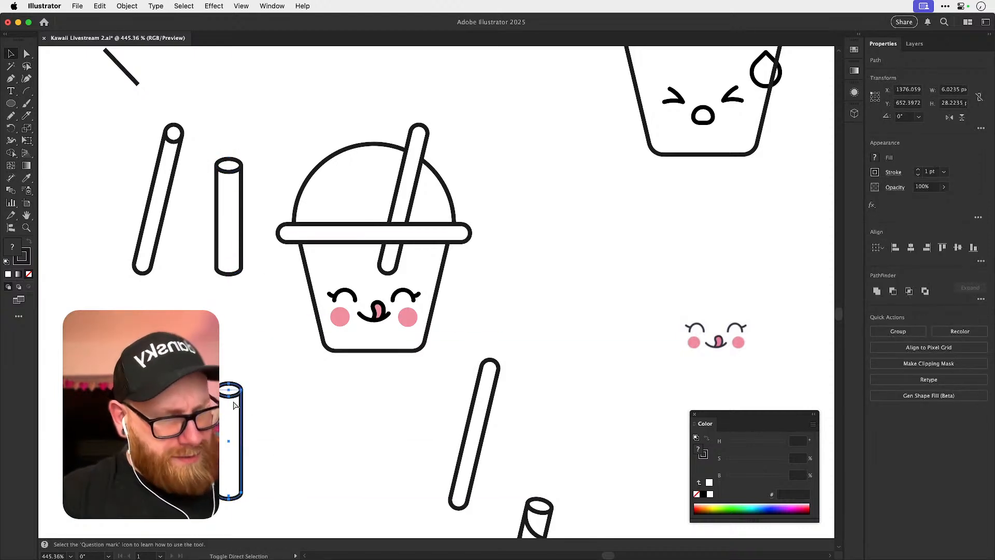
key(super+shift+a)
Delete the lower arc of the ellipse at the top of the duplicate upright straw.
click(233, 397)
key(a)
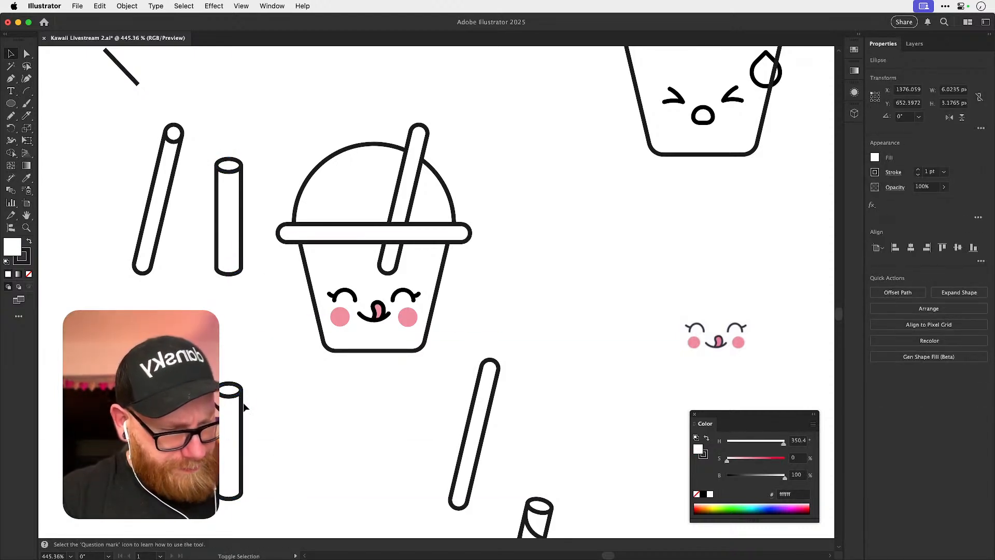
click(231, 399)
key(Delete)
click(275, 411)
Merge the duplicate upright straw's parts into one closed shape with the Shape Builder, and deselect it.
key(v)
drag(204, 362, 262, 532)
key(shift+m)
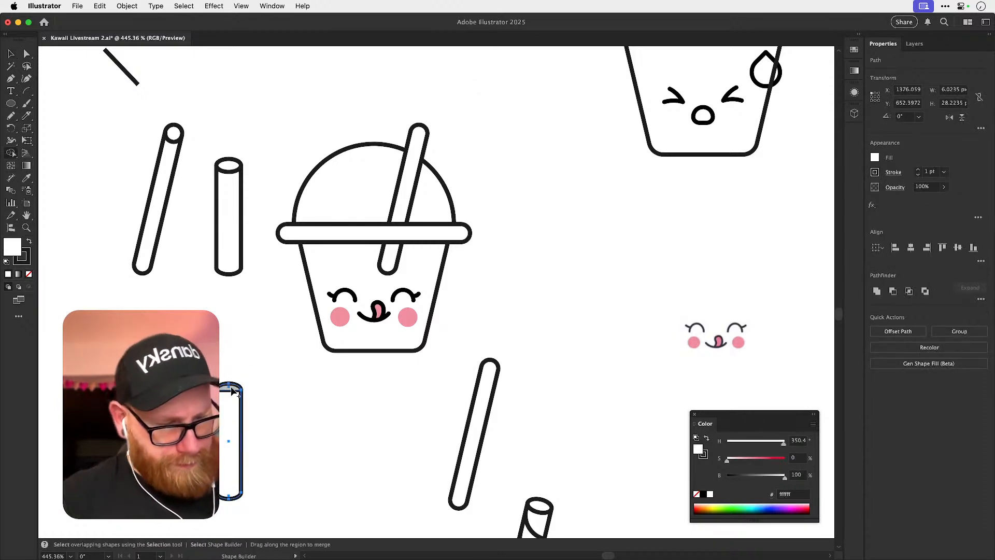
key(v)
mouse_move(233, 400)
mouse_down()
mouse_move(230, 386)
mouse_move(250, 509)
mouse_up()
click(278, 413)
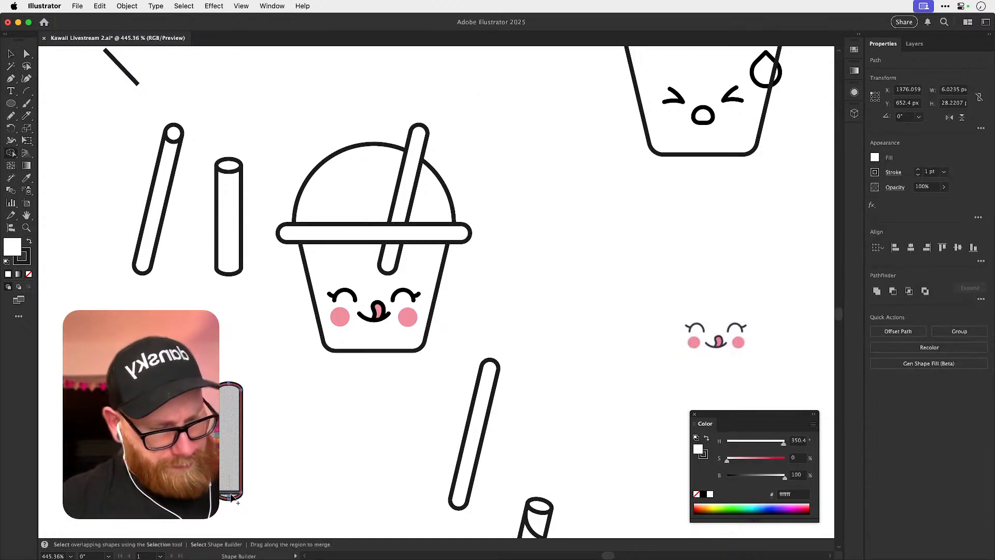
click(264, 475)
Move the merged upright straw down beside the lower whipped cream cup.
scroll(298, 456, down, 5)
scroll(298, 456, right, 2)
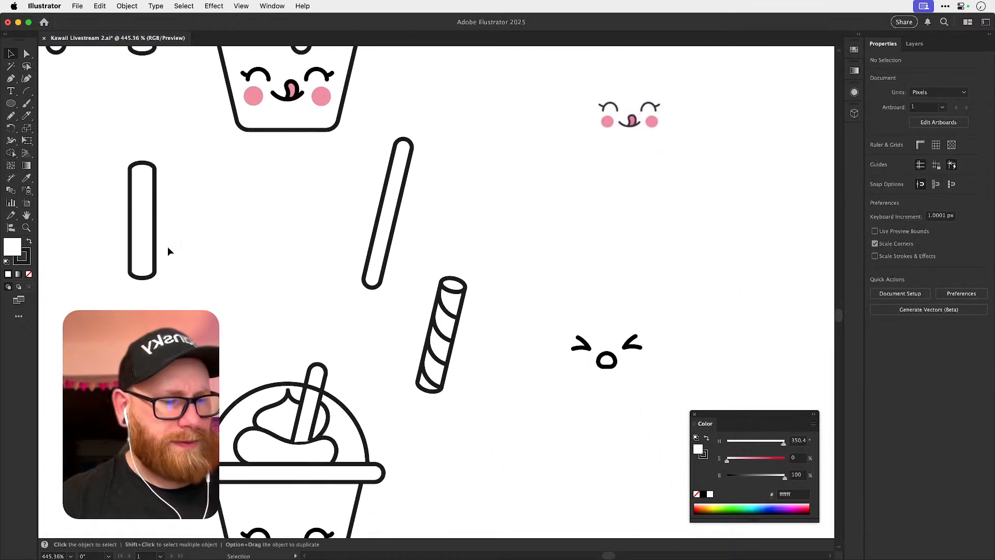
drag(154, 273, 155, 456)
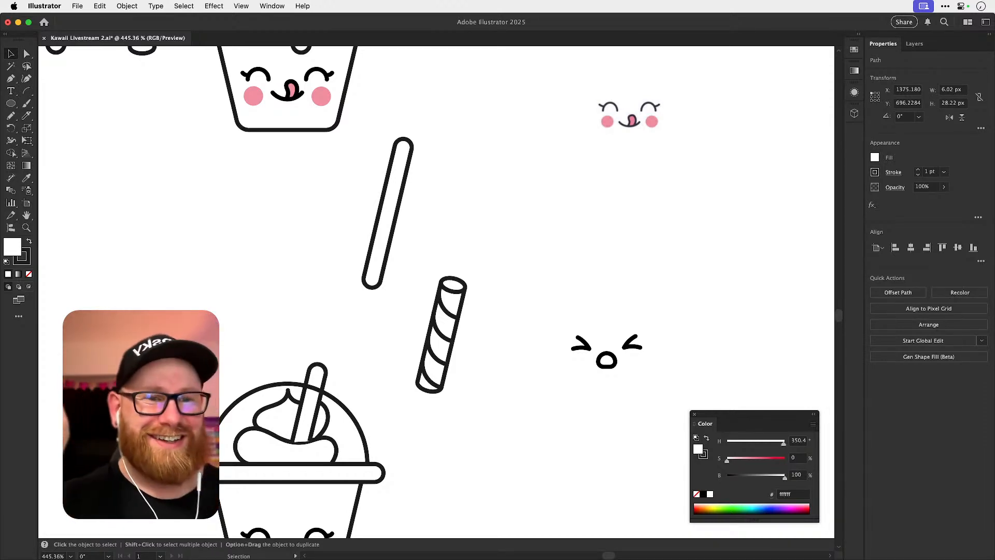
Move the whipped cream outline out of the lower cup's dome into the empty space beside the cup.
click(504, 443)
drag(337, 431, 374, 337)
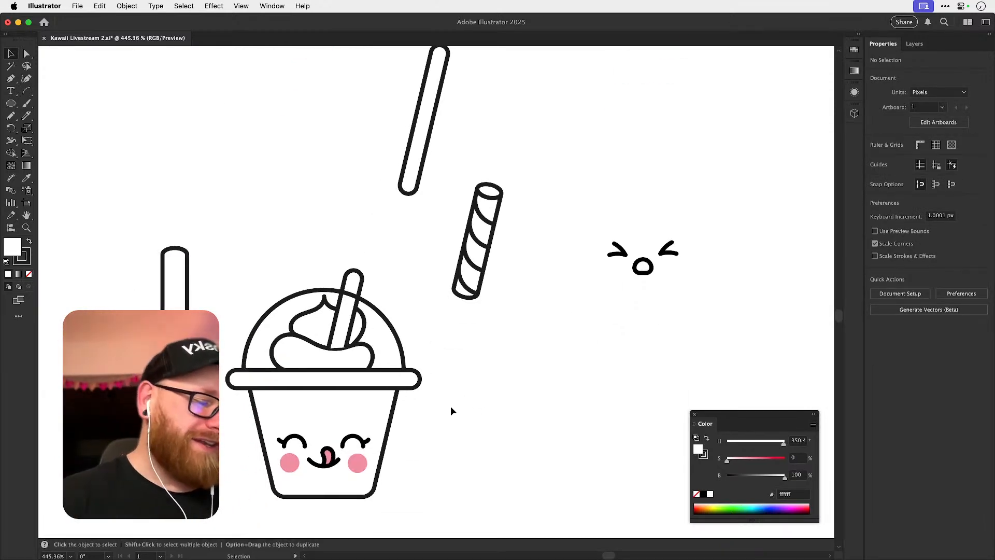
click(317, 320)
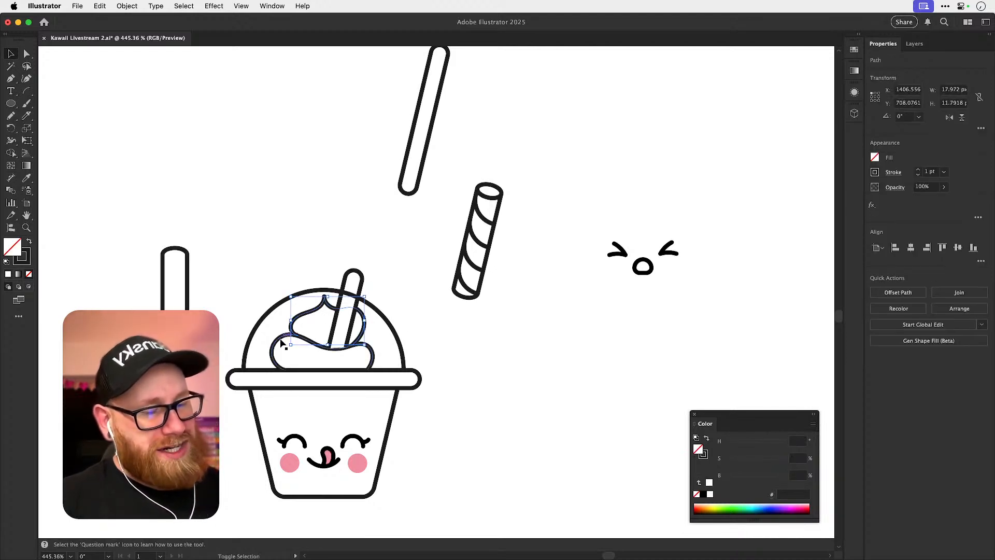
drag(311, 350, 492, 384)
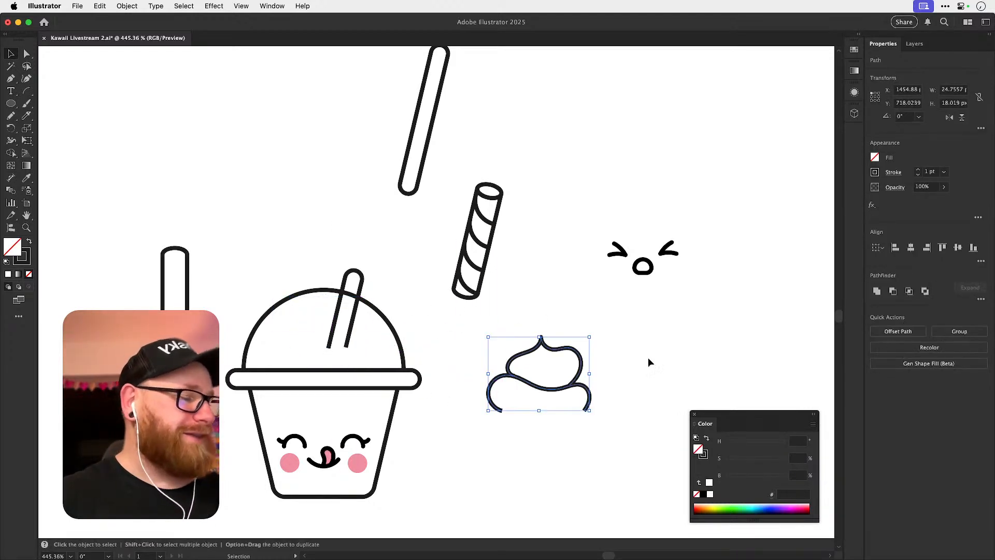
click(656, 403)
drag(656, 402, 565, 344)
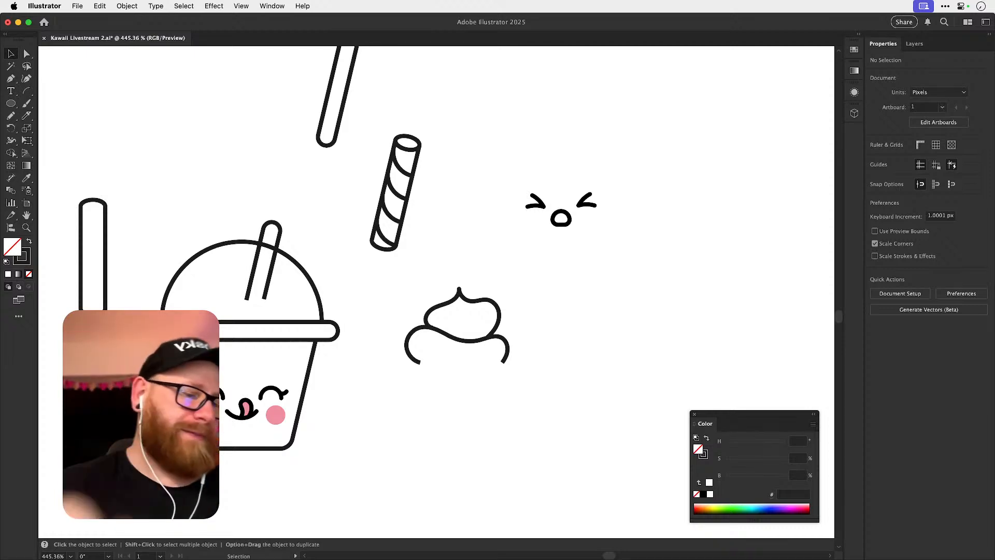
Delete the rounded left end of the lower cup's lid rim, leaving the rim open there.
key(a)
scroll(137, 335, up, 5)
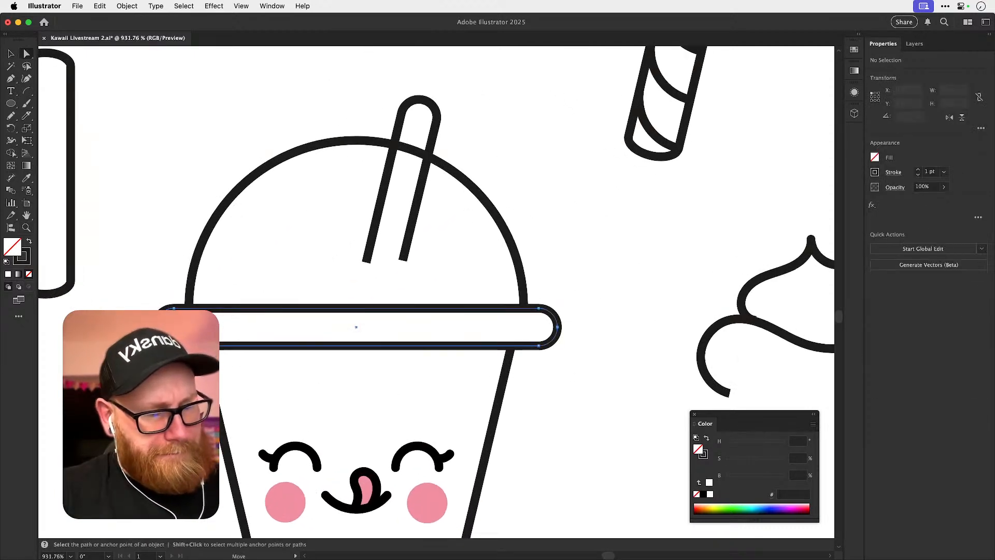
click(156, 327)
key(super+z)
super+click(155, 328)
key(super+shift+z)
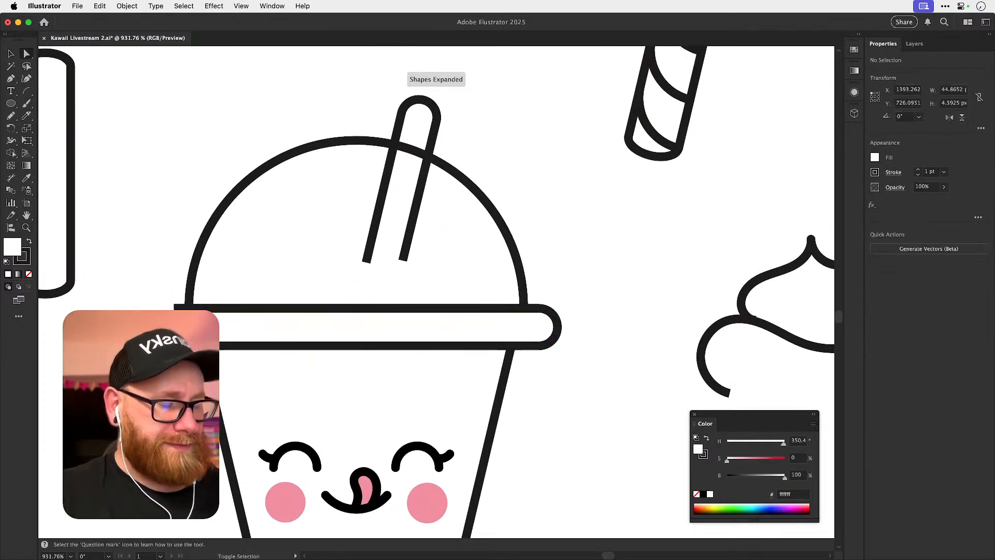
Duplicate the cup's left slanted side in place and move the copy over the open left end of the lid rim.
click(207, 346)
key(super+c)
key(super+f)
key(v)
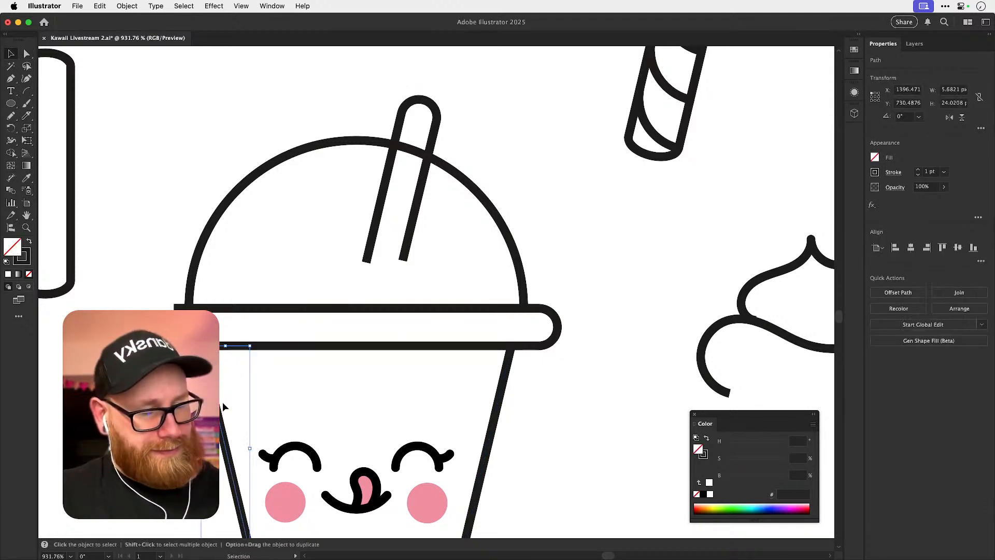
drag(217, 413, 237, 375)
Extend the rim's open left end past the slanted line in outline view and fine-tune the line's position.
key(super+y)
key(super+shift+a)
key(a)
click(190, 276)
drag(189, 279, 135, 276)
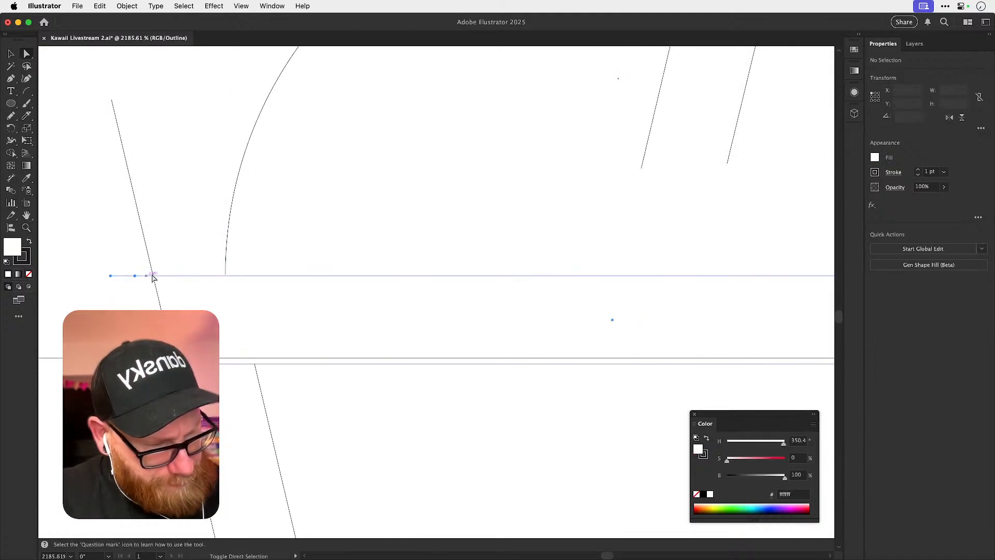
key(v)
drag(167, 333, 173, 327)
key(super+y)
Trim the overhanging ends of the rim and the slanted line with the Shape Builder.
shift+click(179, 275)
key(shift+m)
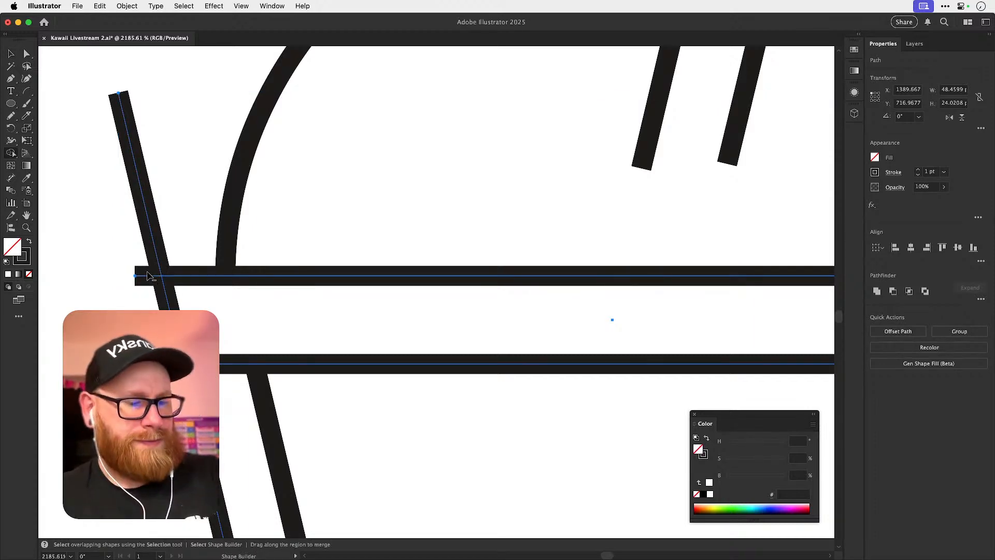
alt+click(148, 280)
alt+click(153, 257)
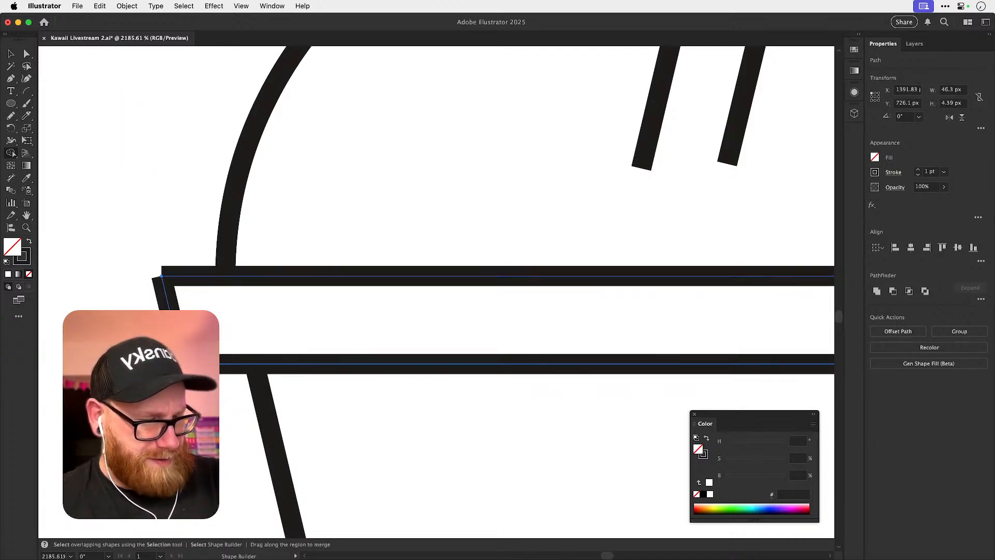
Join the rim to the slanted line at the upper and lower left corners.
key(a)
drag(147, 264, 173, 285)
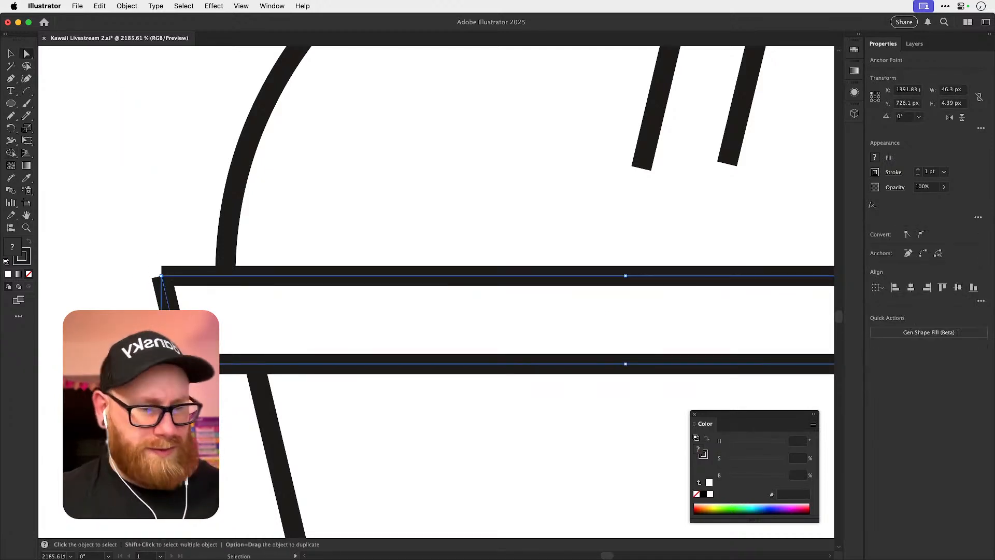
key(super+j)
drag(167, 348, 198, 380)
key(super+j)
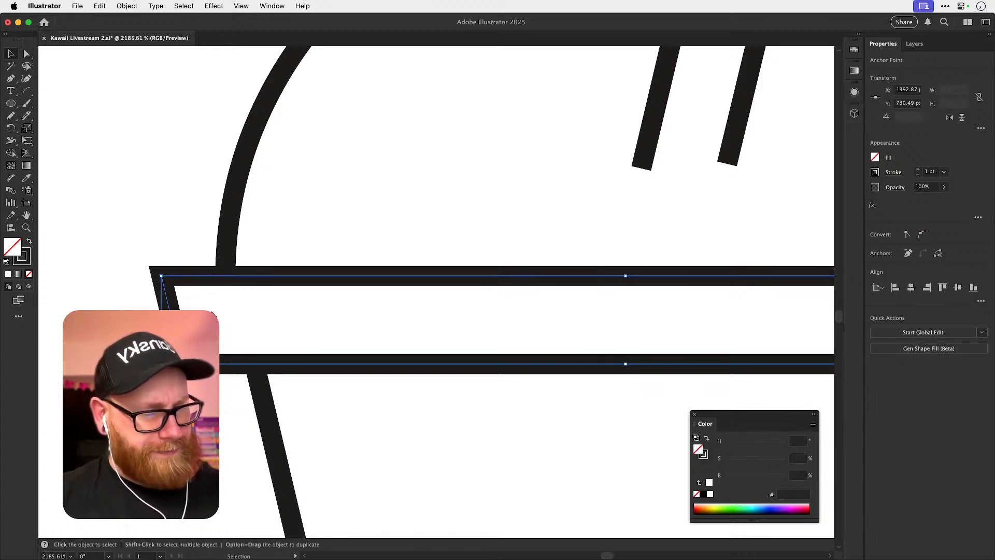
Round the left corners of the lid rim to a radius of about 1.45 px and deselect it.
key(a)
click(224, 332)
key(v)
drag(179, 276, 110, 274)
key(super+z)
click(192, 306)
key(a)
key(super+z)
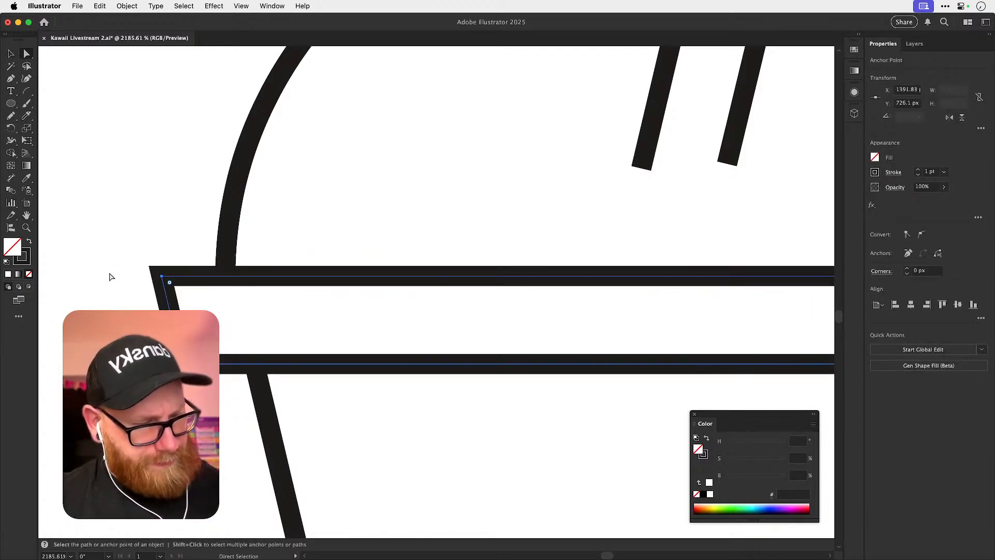
key(v)
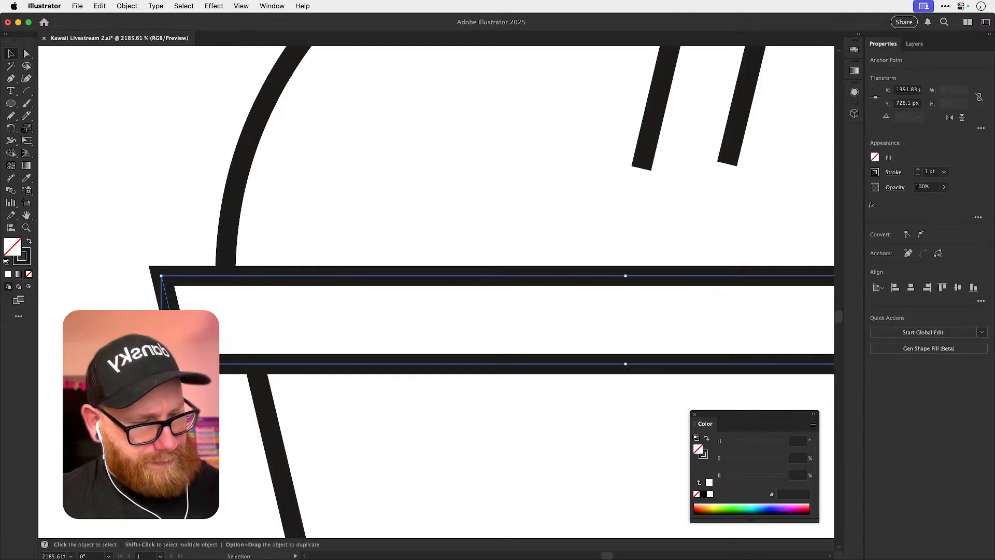
key(a)
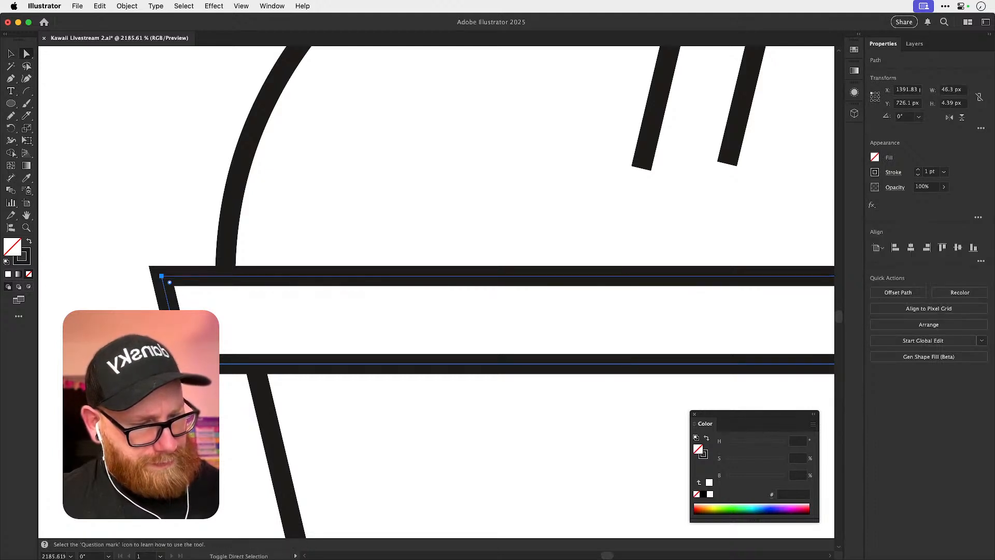
drag(170, 282, 217, 340)
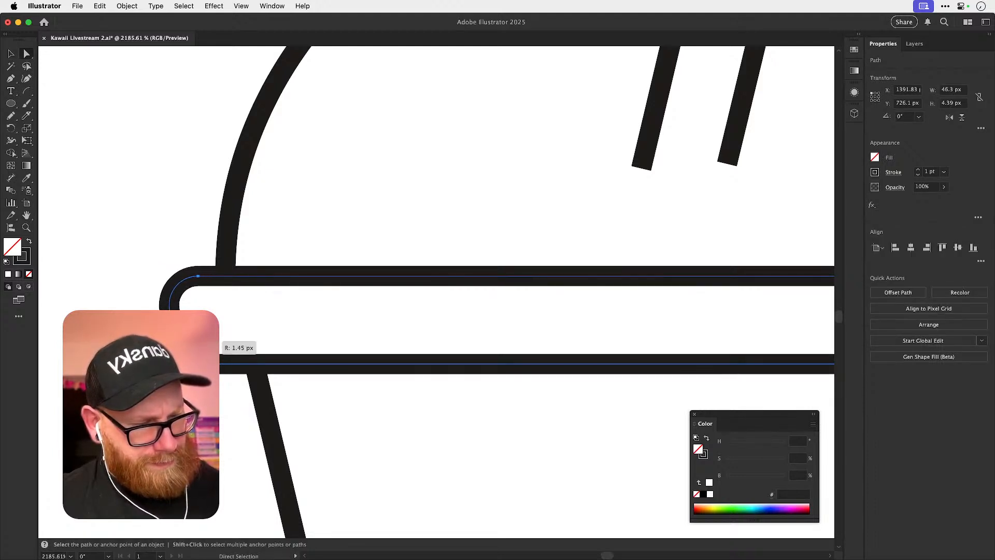
key(super+shift+a)
Increase the rounding of the lid rim's left corners to form a fuller curved end.
key(super+minus)
key(super+minus)
key(super+minus)
key(super+minus)
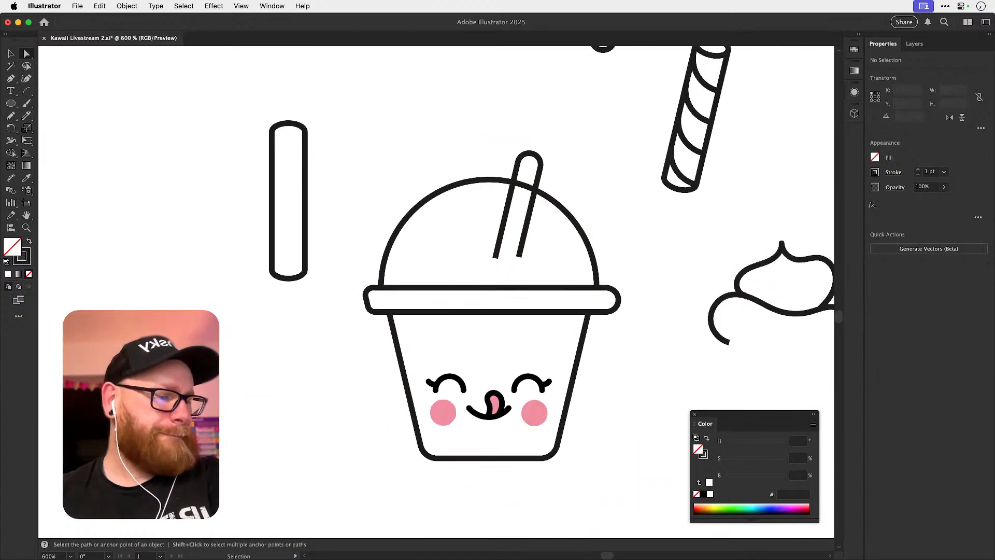
drag(569, 380, 371, 416)
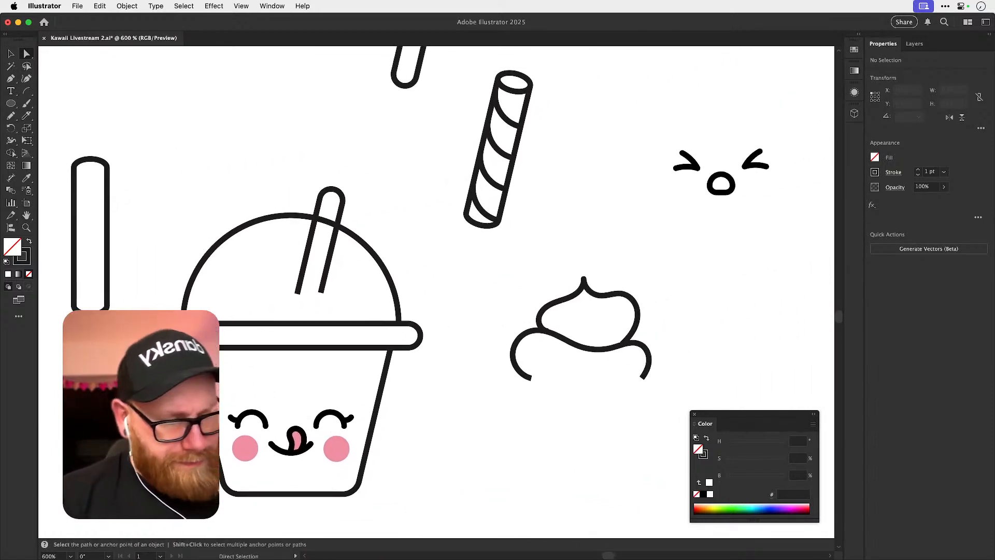
click(417, 343)
drag(180, 347, 322, 382)
key(super+shift+a)
key(super+z)
drag(212, 367, 234, 372)
key(super+shift+a)
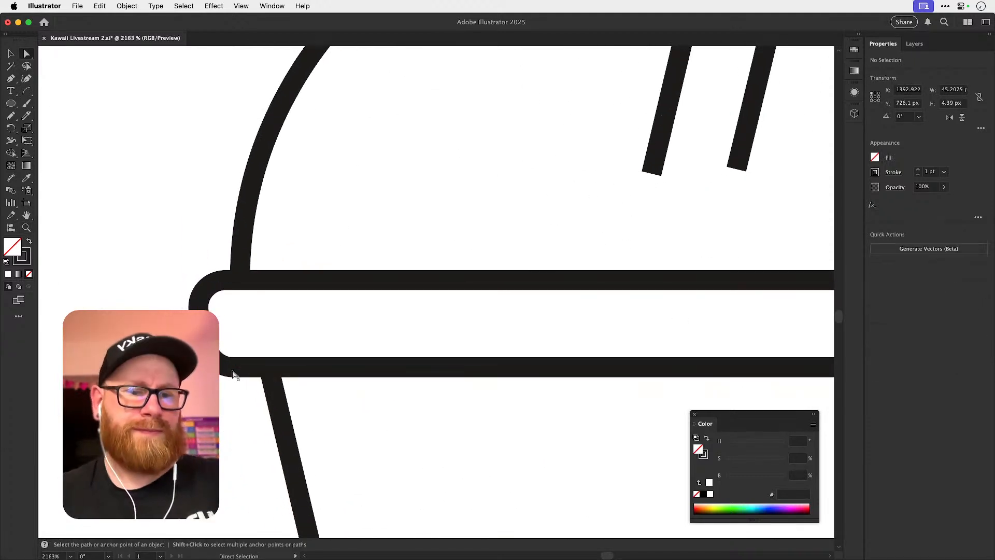
Examine the curvature of the lid rim's right end against its left end.
key(super+minus)
key(super+minus)
key(super+minus)
key(super+minus)
drag(531, 438, 340, 489)
key(super+z)
click(414, 351)
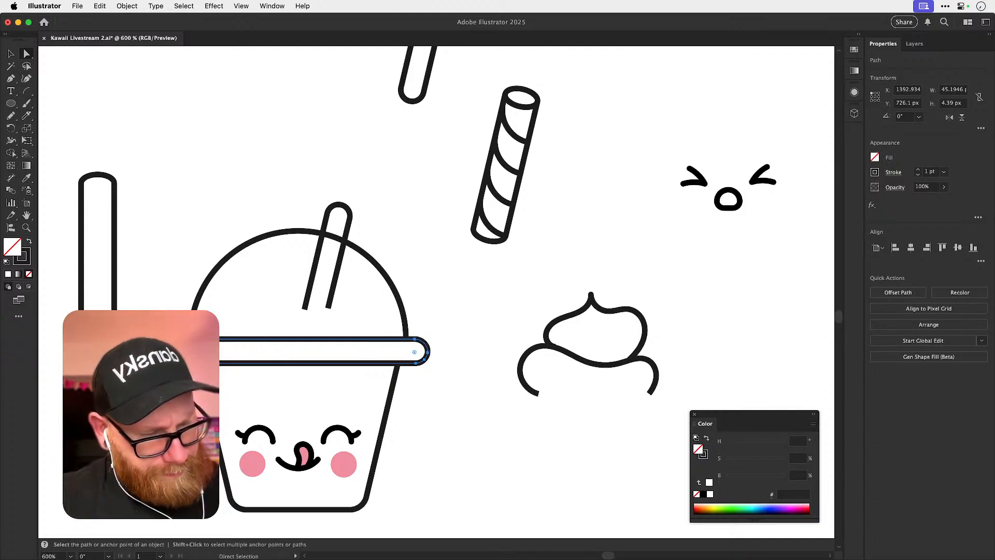
key(super+shift+a)
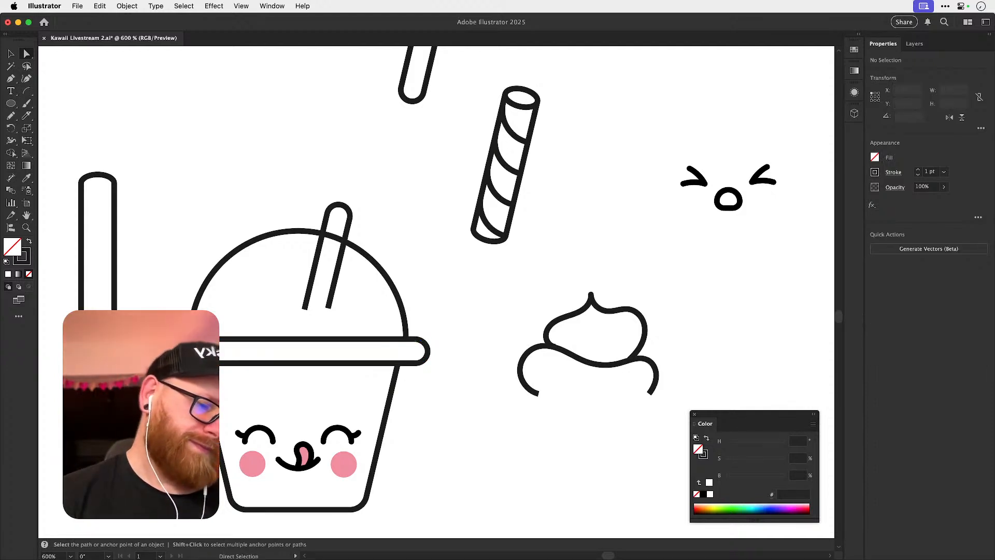
key(z)
drag(361, 361, 392, 361)
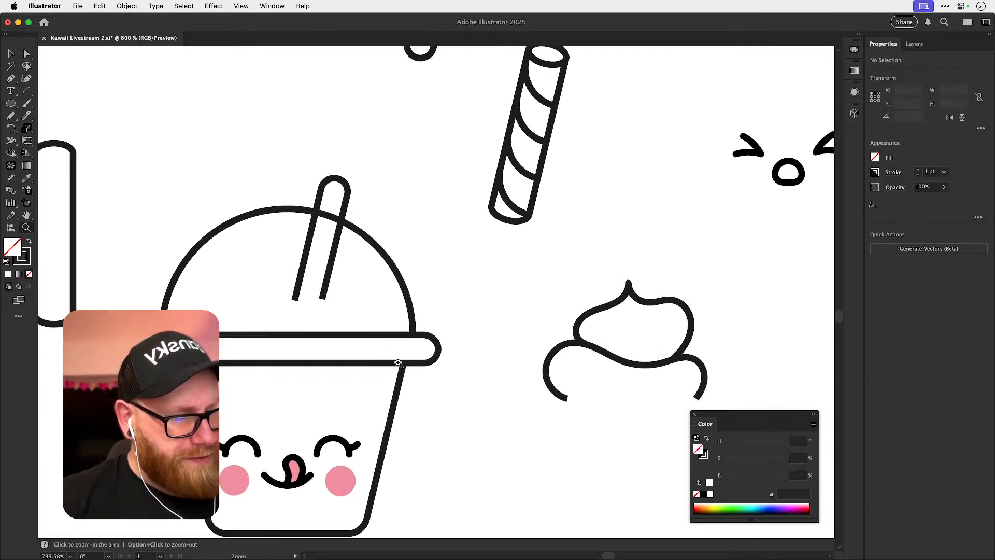
key(a)
click(427, 348)
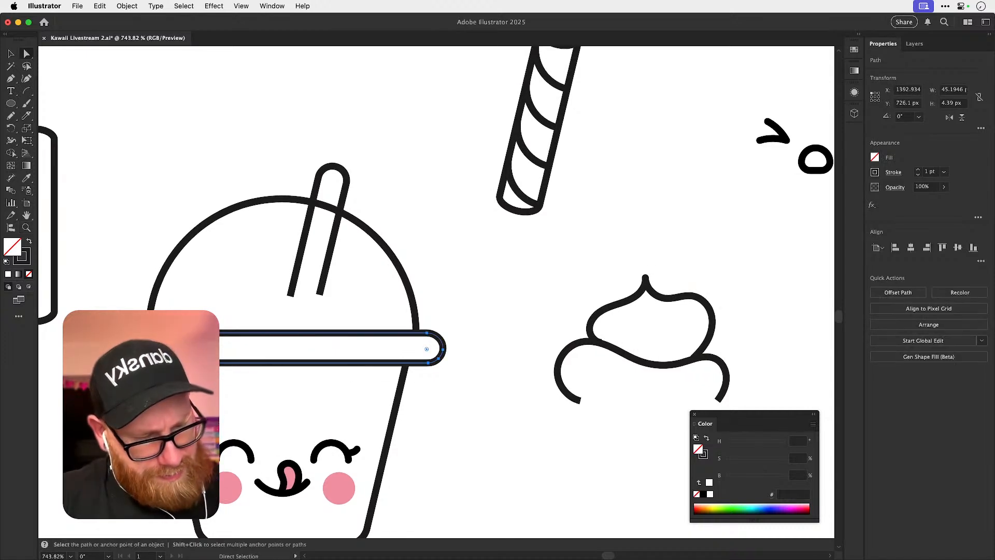
key(z)
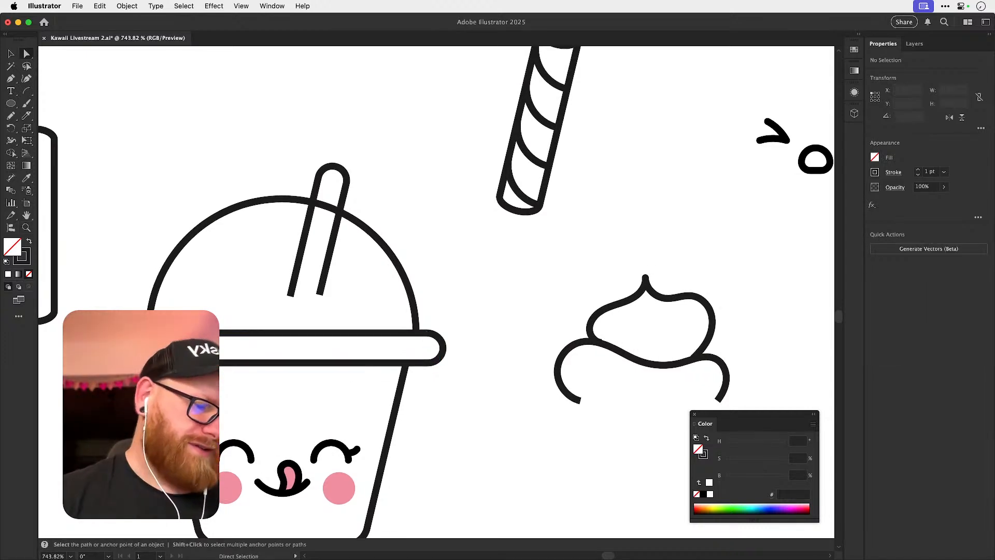
Adjust the left end of the lid rim to a corner radius of 2.195 px and deselect it.
drag(116, 360, 228, 360)
key(a)
drag(151, 339, 142, 340)
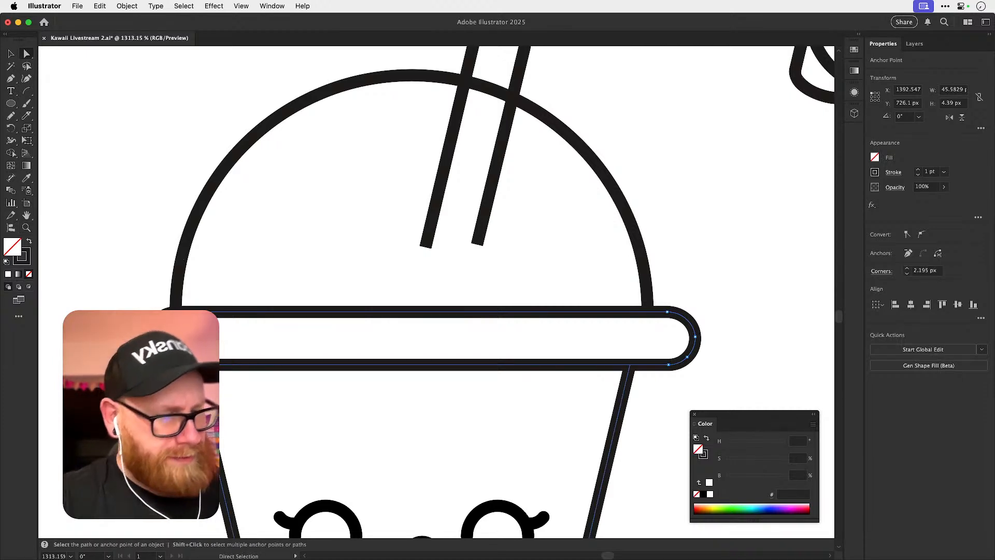
key(super+shift+a)
Try to remove the right part of the lid rim, and undo the deletion.
key(v)
click(695, 340)
key(a)
key(super+shift+a)
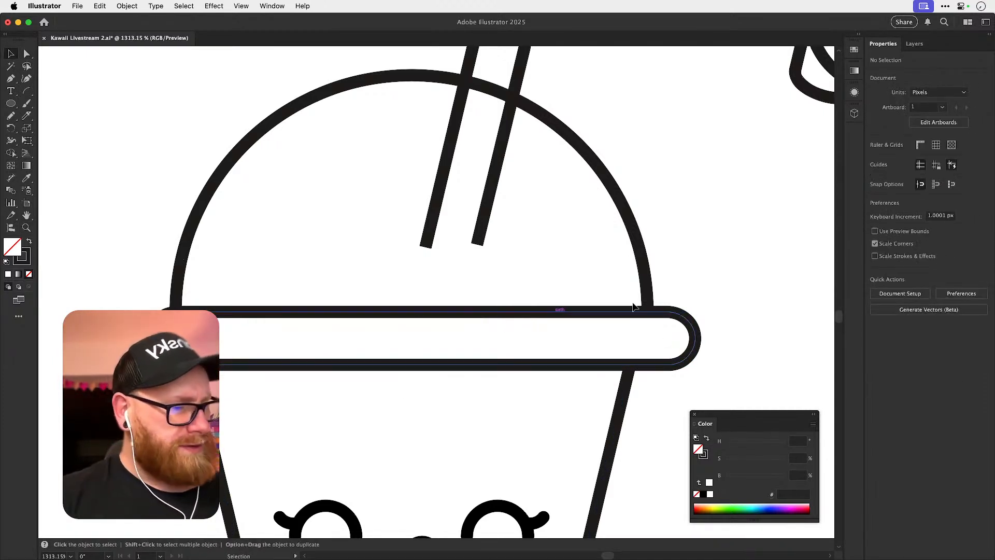
drag(663, 293, 714, 390)
key(Delete)
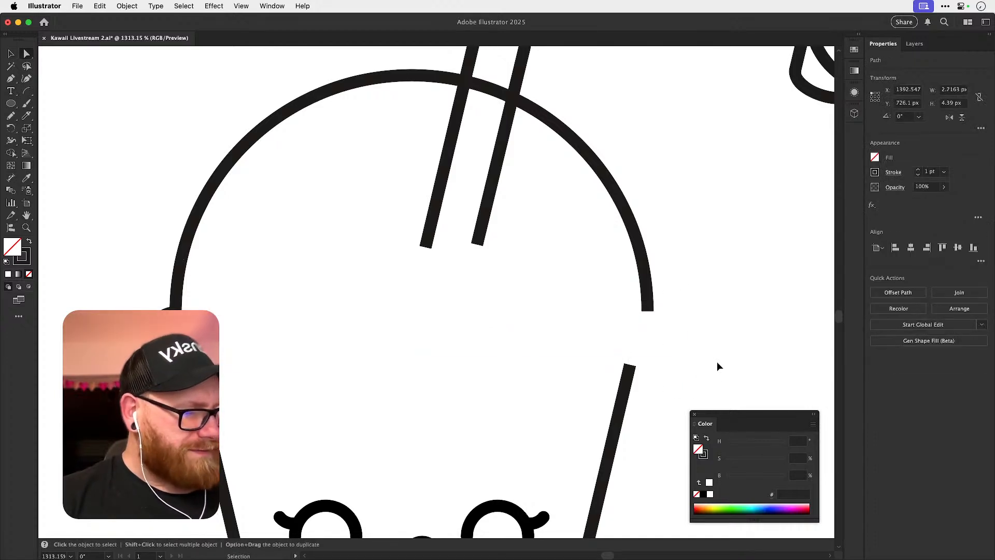
key(super+z)
Delete only the curved right end of the lid rim, keeping its straight upper and lower edges.
key(super+shift+a)
drag(683, 300, 723, 371)
key(Delete)
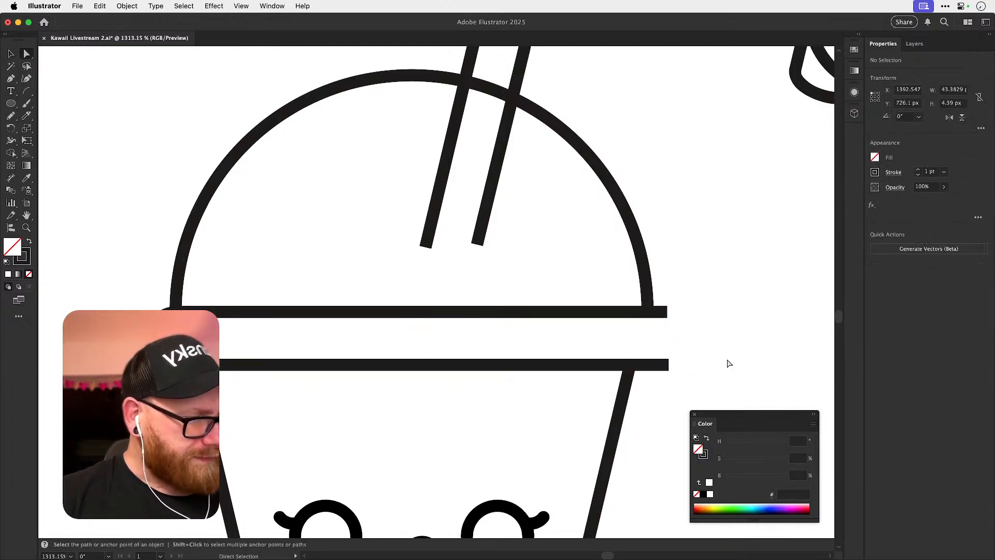
Place a single Pen anchor point just above the rim near the middle of the cup.
key(p)
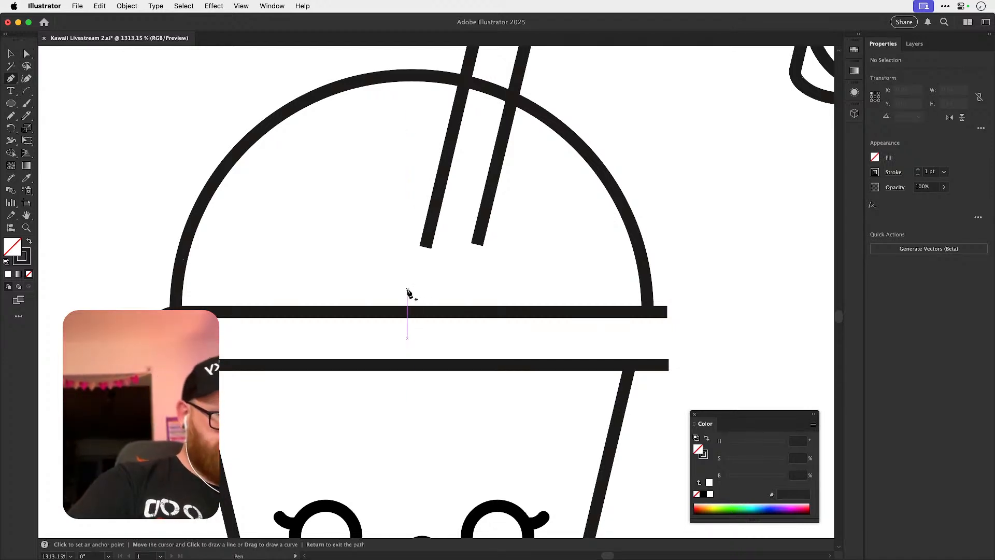
key(v)
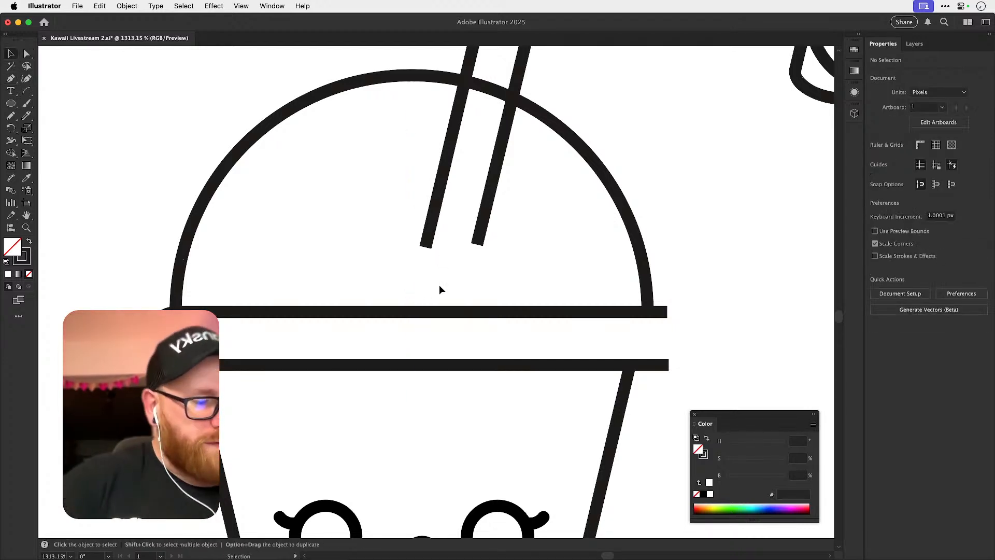
click(407, 288)
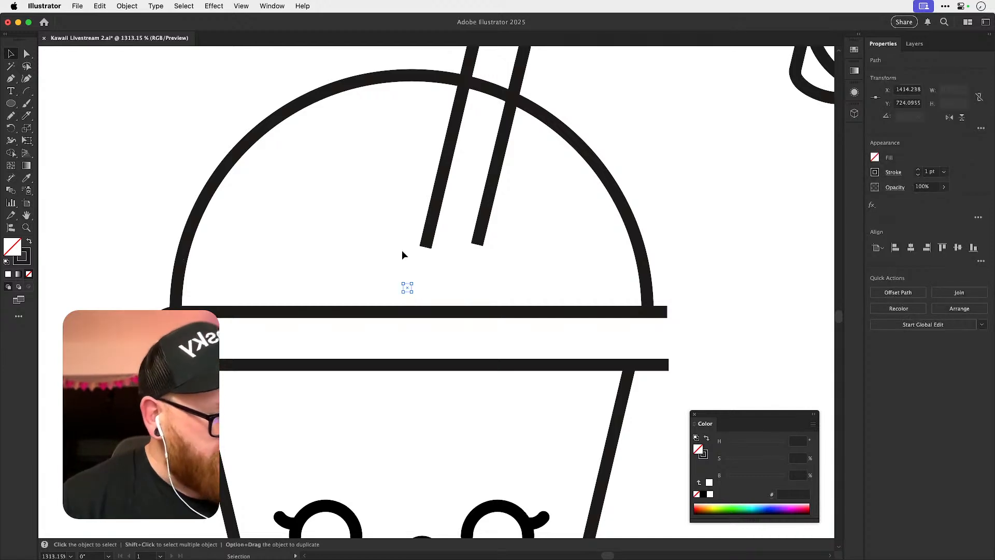
Shorten the rim's two open right ends to the middle of the cup and switch to outline view.
key(a)
click(668, 311)
shift+click(668, 365)
drag(669, 367, 413, 376)
key(super+y)
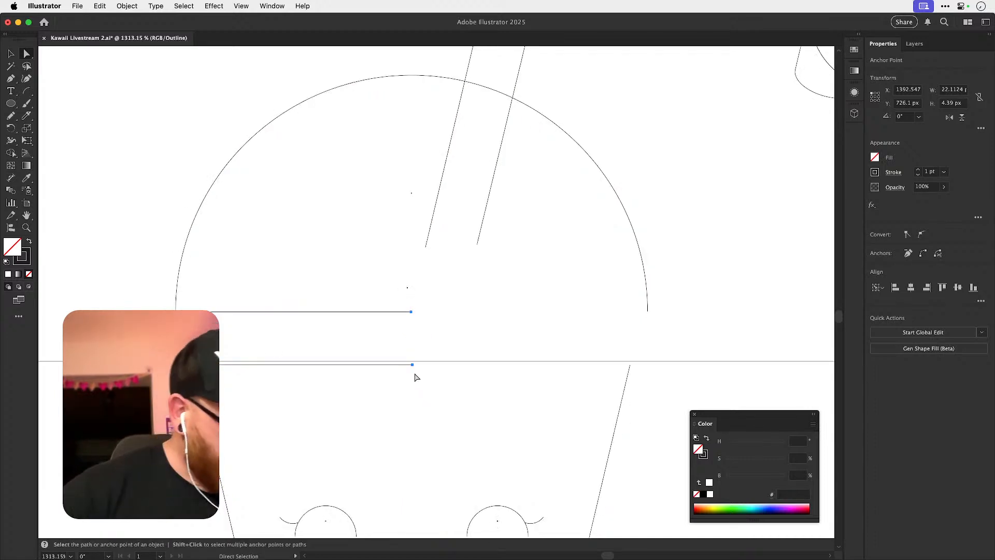
Try to move the loose anchor point up to the dome's centre point, and undo the move.
click(414, 195)
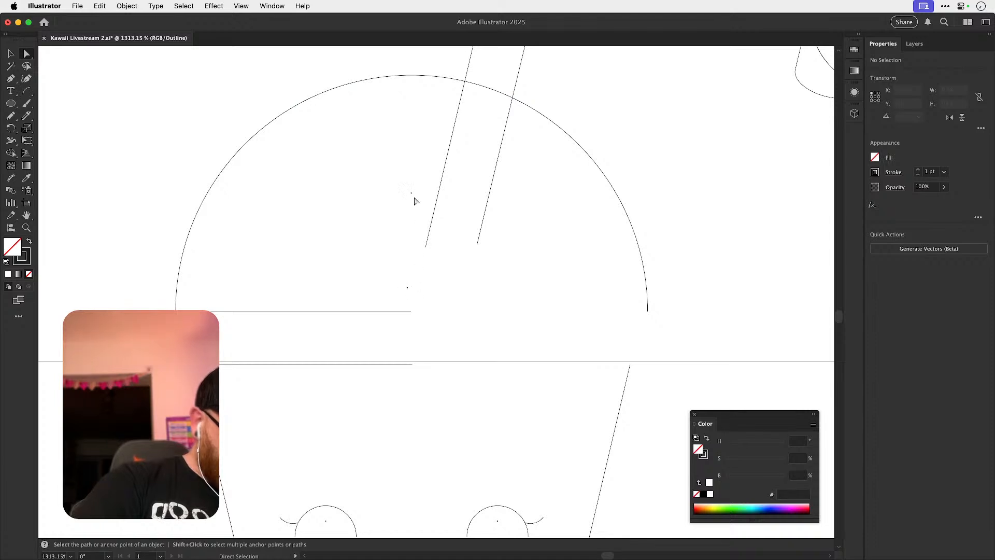
drag(407, 288, 413, 215)
key(v)
key(a)
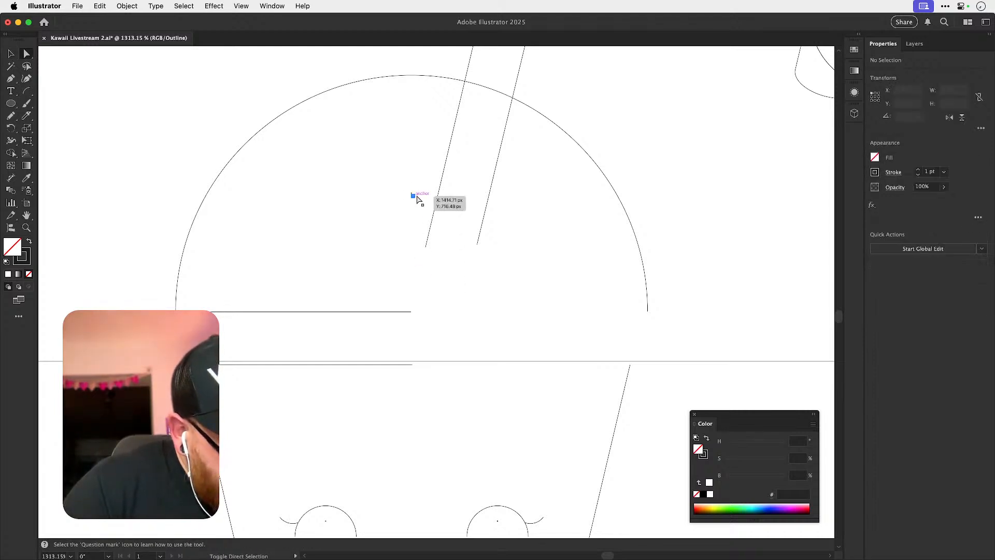
key(super+z)
Align the loose anchor point above the rim directly below the dome's centre point, and deselect it.
key(super+space)
drag(406, 261, 417, 317)
click(415, 335)
drag(417, 413, 435, 337)
scroll(409, 335, up, 5)
key(super+shift+a)
key(super+minus)
key(super+minus)
key(super+minus)
key(super+minus)
key(super+minus)
key(super+minus)
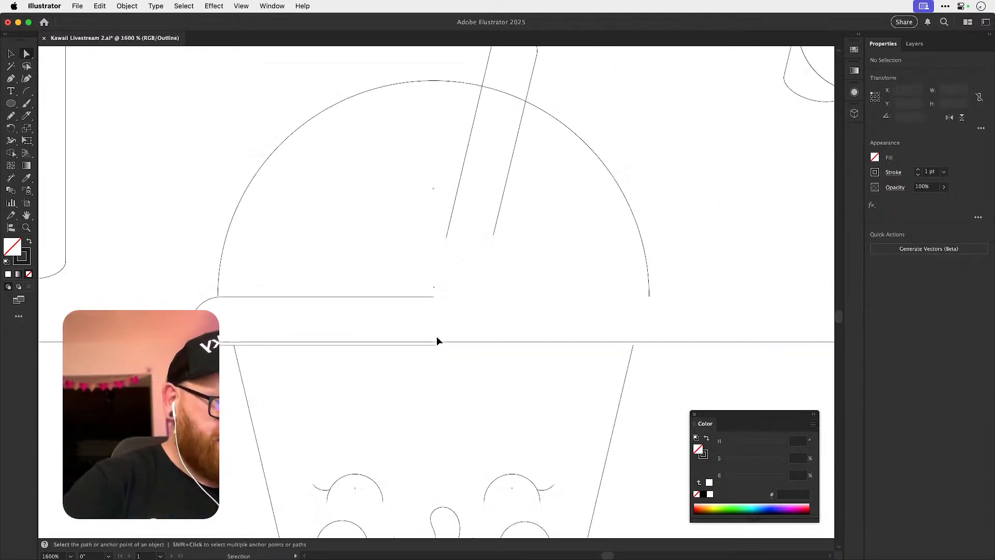
Reflect a copy of the left rim half across the vertical axis through the loose anchor point to complete the rim.
key(v)
click(407, 295)
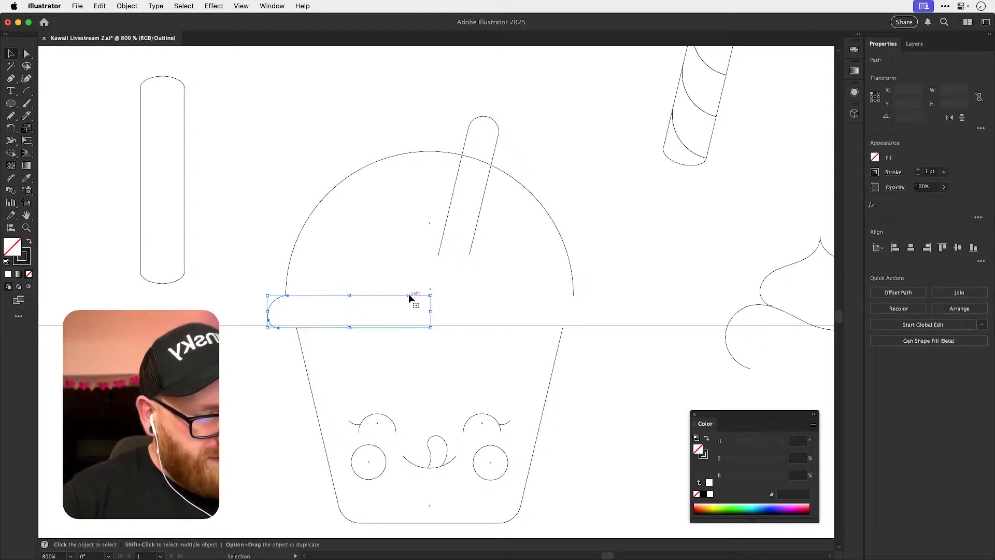
key(o)
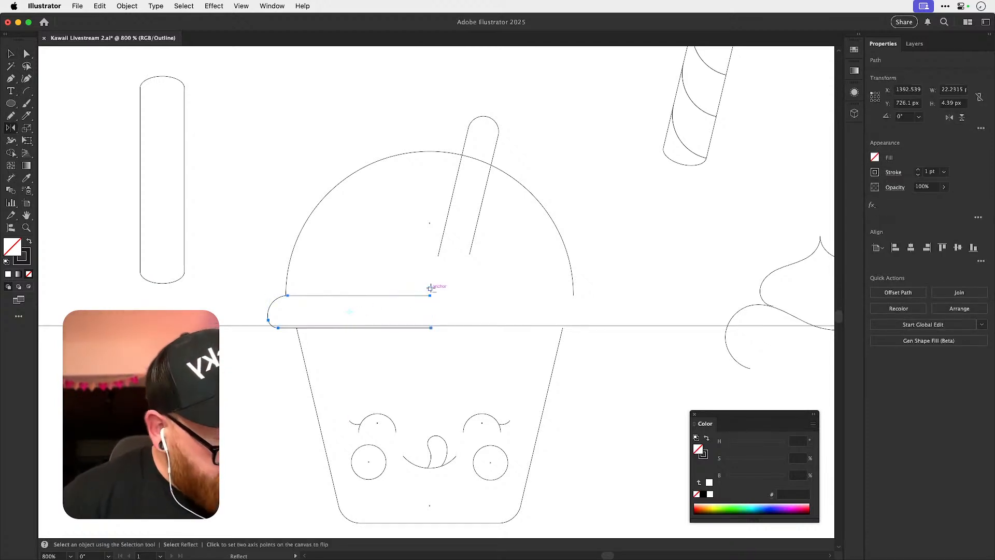
alt+click(430, 288)
click(444, 358)
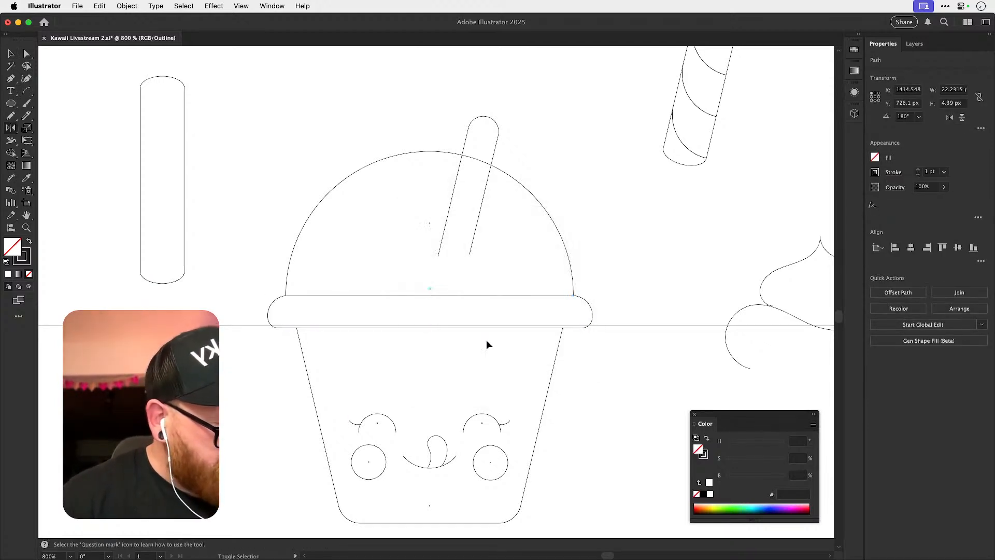
key(super+shift+a)
Delete the loose guide anchor point above the rim and return to preview view.
key(b)
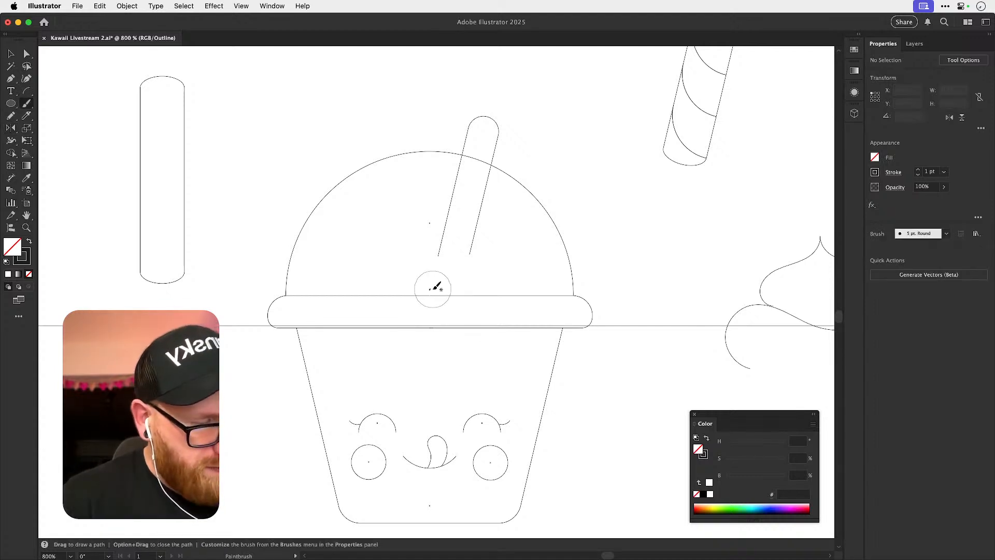
key(v)
click(432, 287)
key(Delete)
key(super+y)
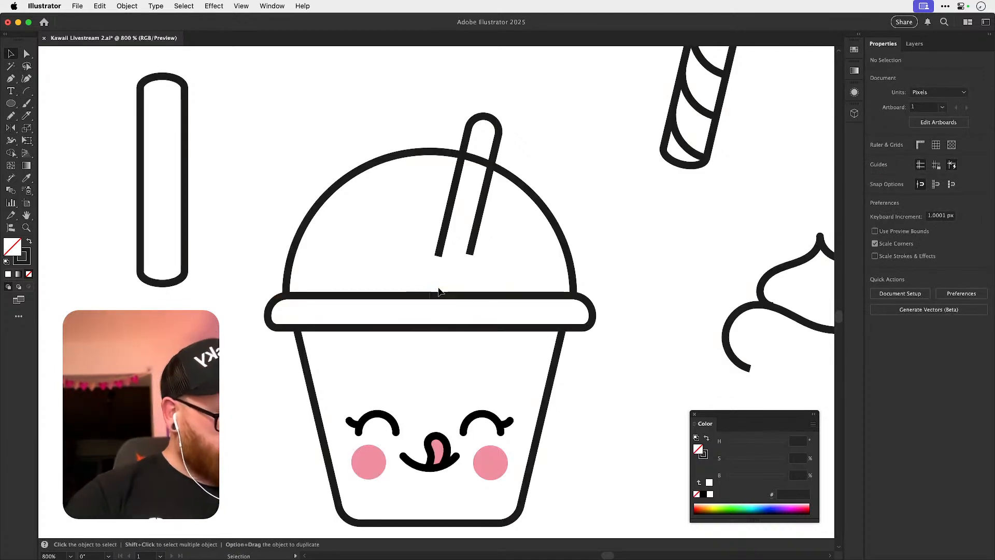
key(super+minus)
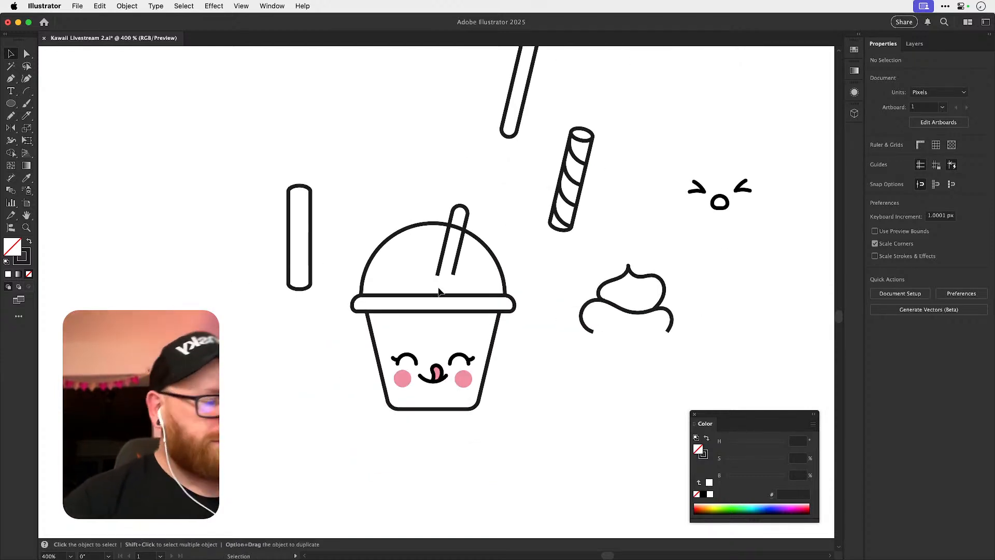
drag(533, 340, 518, 280)
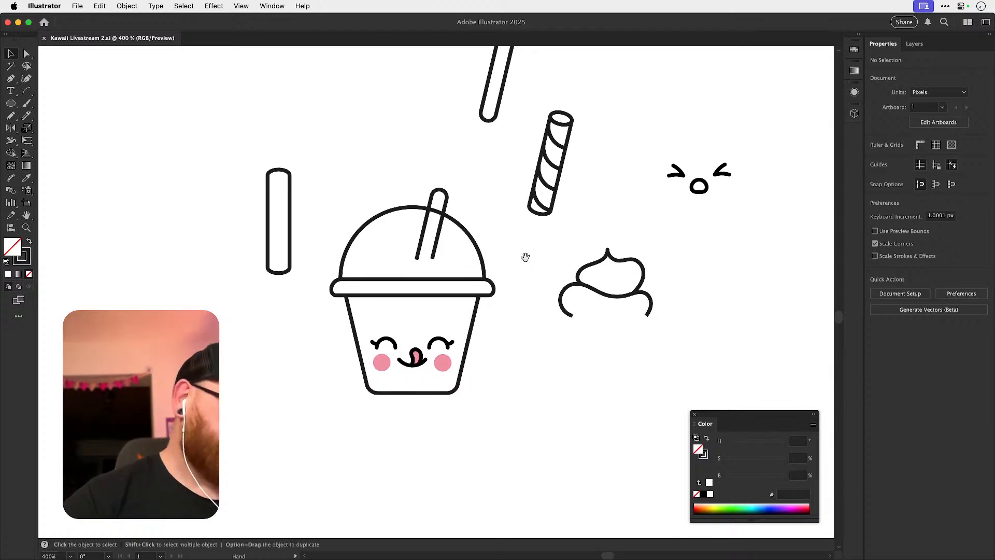
Try to narrow the cup's base by scaling its bottom corner anchor points inward, and undo the scaling.
key(a)
drag(477, 415, 452, 415)
key(s)
key(z)
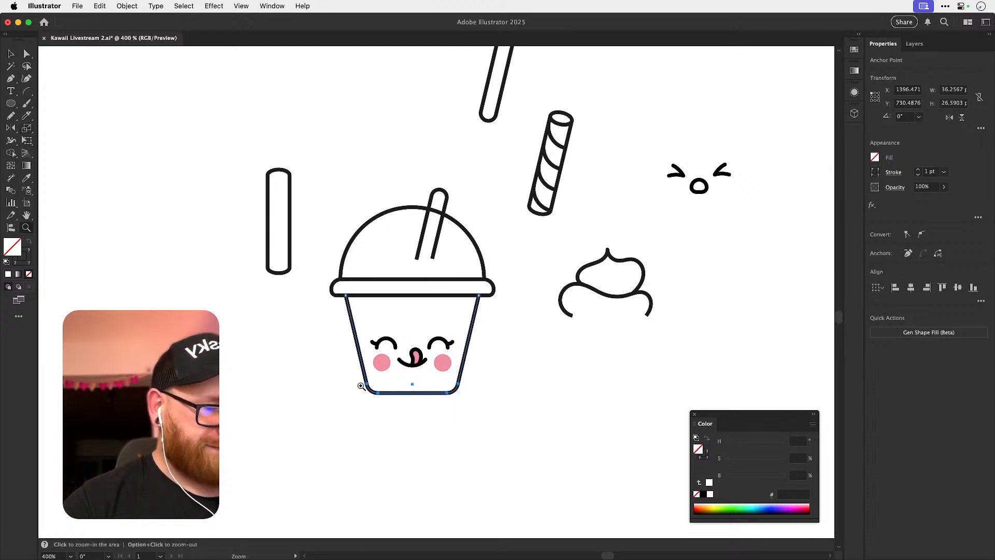
drag(360, 386, 488, 392)
key(a)
key(v)
click(507, 380)
click(501, 383)
key(a)
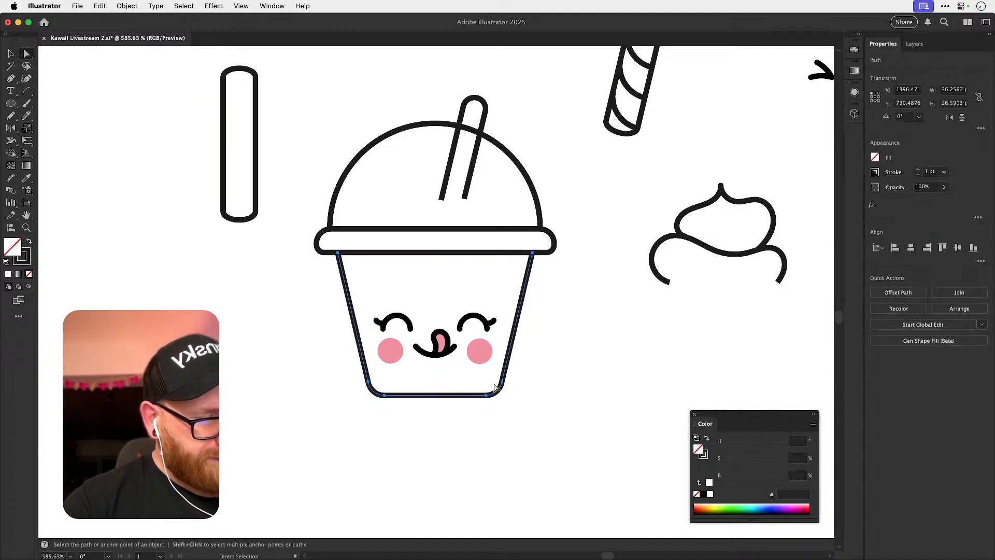
click(348, 385)
drag(511, 430, 522, 430)
key(s)
drag(534, 421, 502, 419)
key(super+z)
key(v)
click(520, 391)
click(500, 396)
key(a)
click(520, 383)
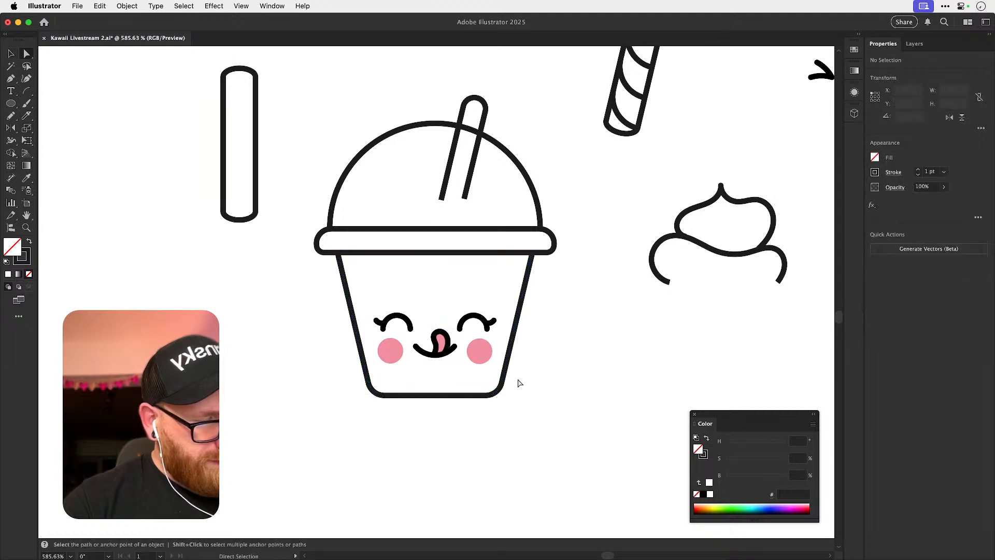
key(v)
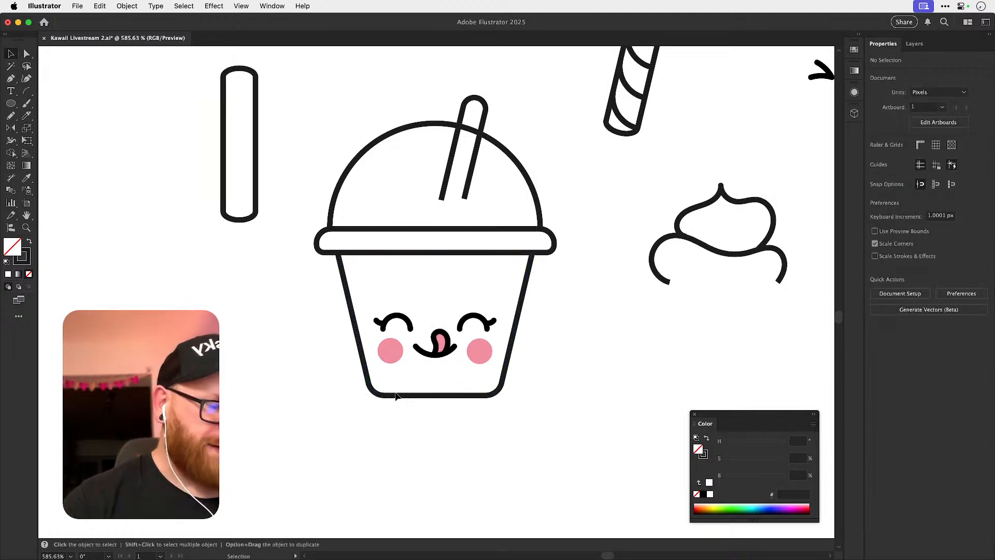
Delete both rounded bottom corner segments of the cup, leaving the side lines and base line separate.
click(397, 395)
key(a)
click(384, 393)
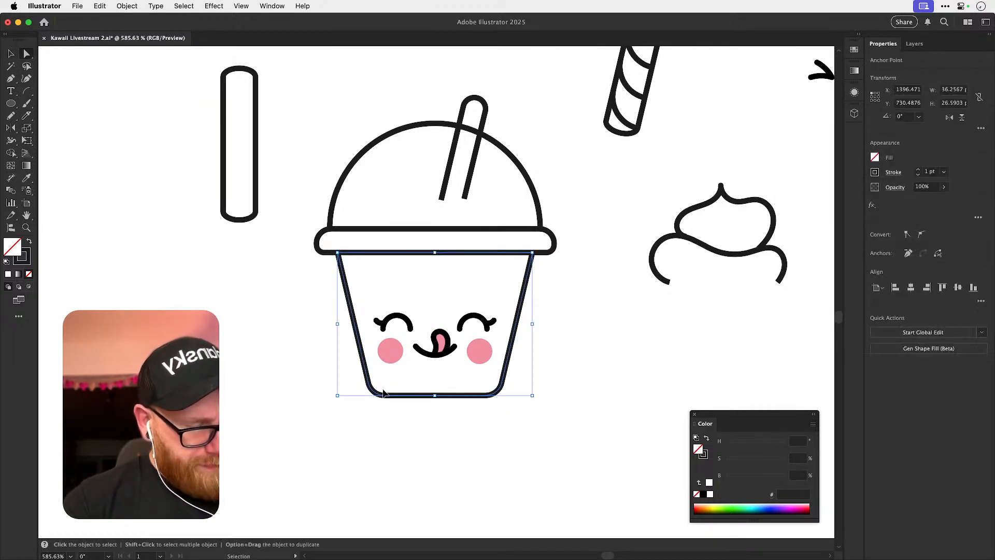
key(z)
drag(379, 395, 513, 423)
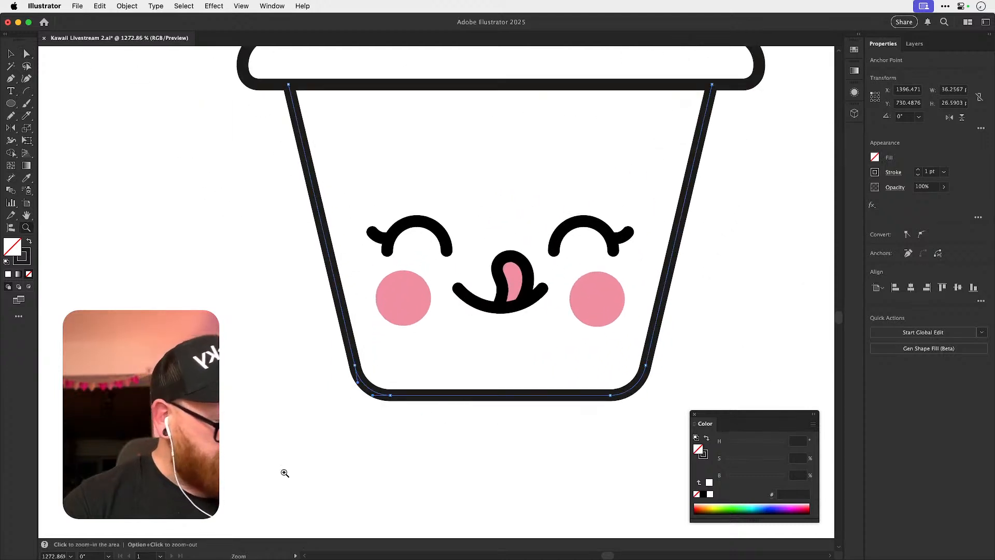
key(v)
click(371, 389)
key(a)
click(370, 389)
key(Delete)
key(v)
click(636, 388)
key(a)
key(Delete)
Extend the cup's two side lines down to the base level and widen the base line to meet them.
drag(359, 367, 369, 421)
drag(646, 368, 671, 381)
key(v)
click(592, 396)
key(s)
key(v)
Join the side lines to the base line at both bottom corners to form sharp corners, and deselect the cup.
drag(383, 435, 618, 399)
key(shift+m)
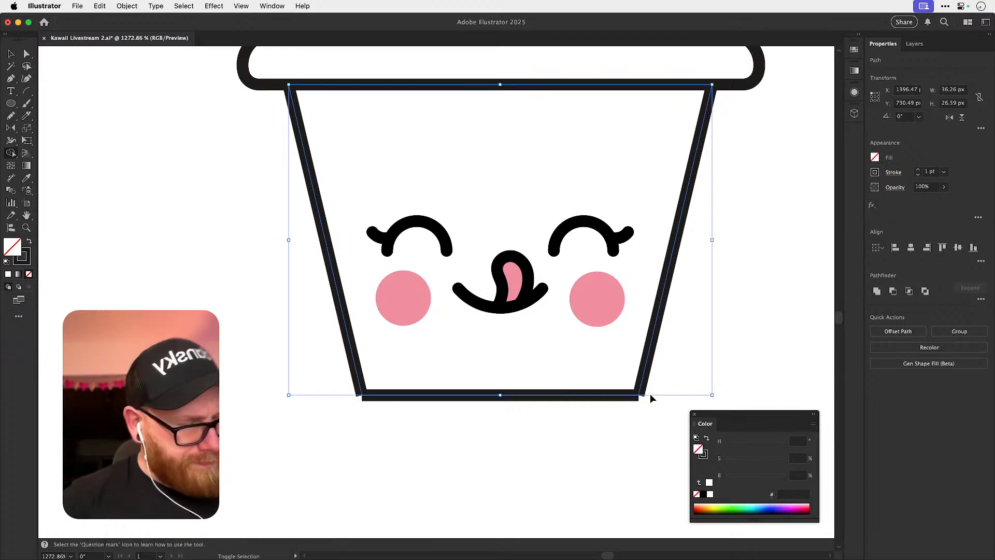
key(super+shift+a)
key(a)
drag(346, 414, 380, 388)
key(super+j)
drag(629, 411, 668, 385)
key(super+j)
click(633, 395)
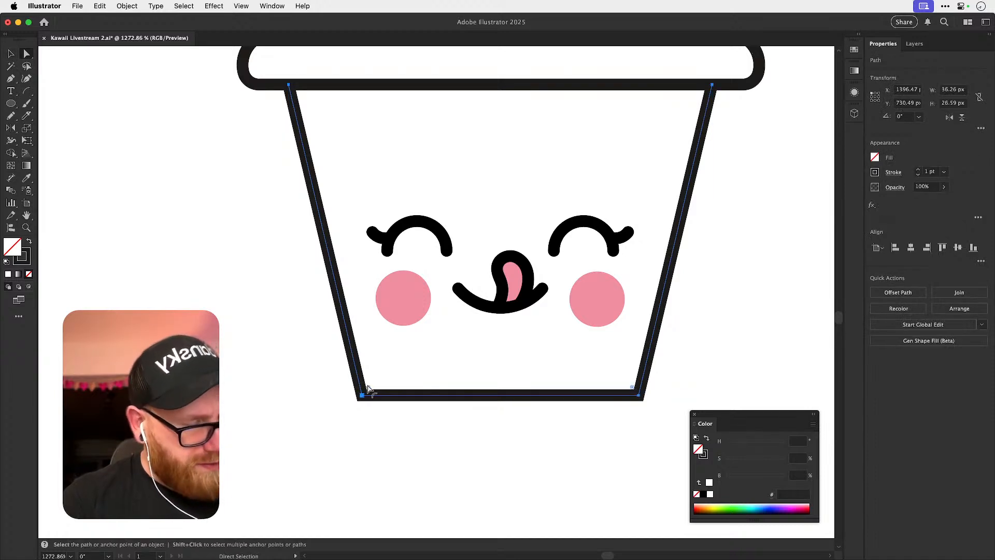
key(super+shift+a)
key(v)
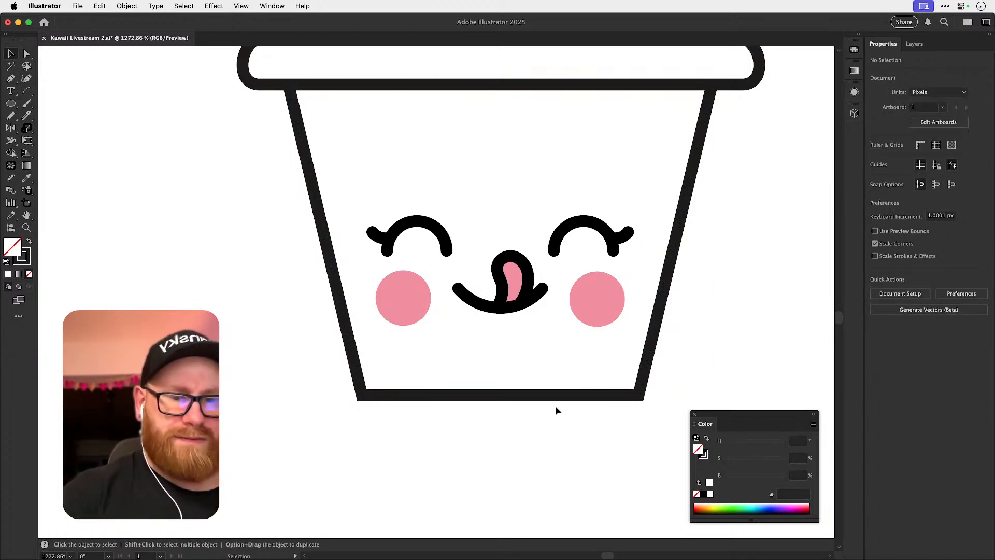
Duplicate the whole dome-lid cup, including face and straw, directly below the original.
key(super+minus)
key(super+minus)
key(super+minus)
key(super+minus)
key(super+minus)
drag(467, 249, 470, 234)
drag(402, 172, 471, 325)
drag(479, 258, 478, 397)
click(481, 408)
Scale the duplicate cup's two bottom anchor points inward to give it a narrower base.
scroll(481, 409, up, 5)
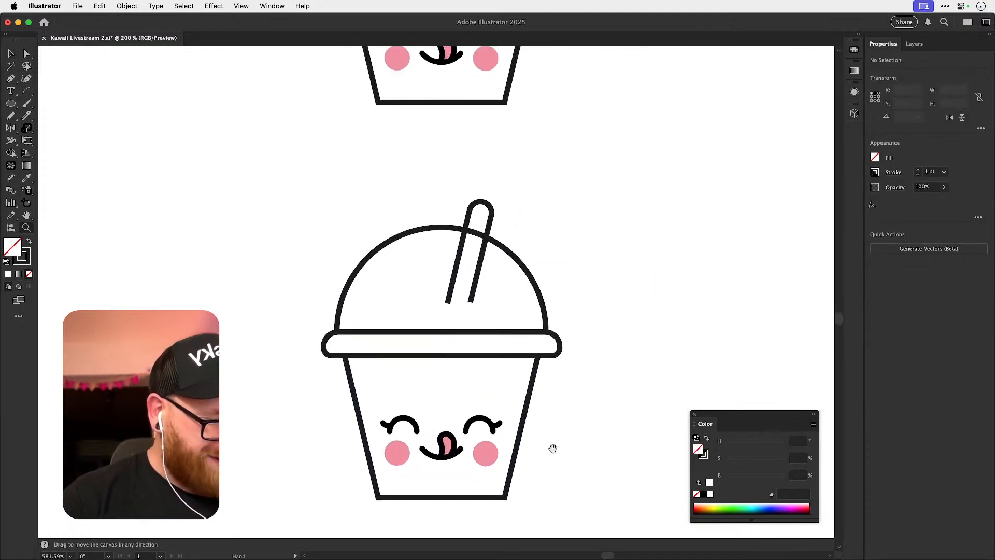
drag(435, 334, 435, 339)
drag(413, 281, 520, 312)
key(a)
drag(386, 366, 588, 407)
key(s)
drag(588, 407, 558, 404)
Move the duplicate cup's face up towards the rim and raise the two bottom anchor points to shorten the cup.
key(v)
scroll(466, 317, up, 3)
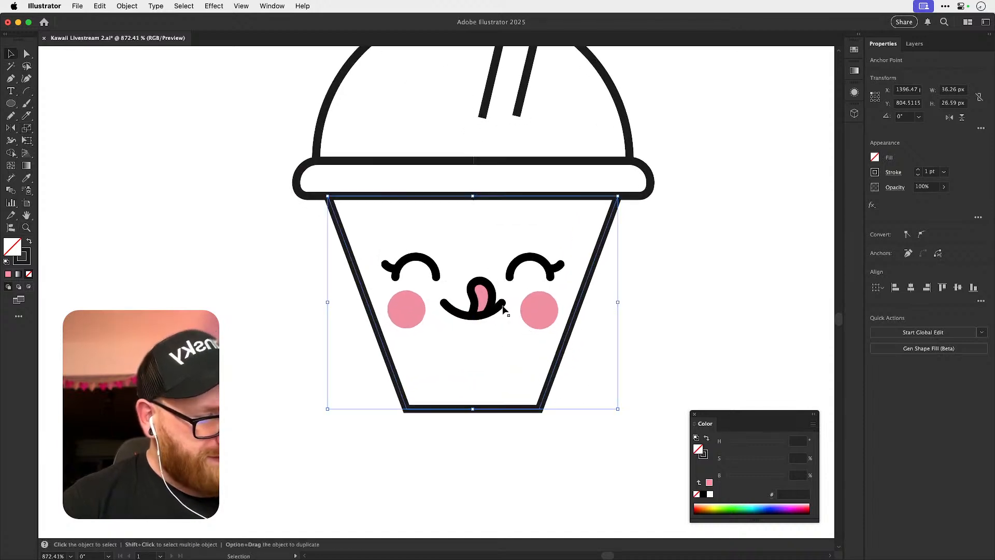
drag(507, 310, 507, 285)
key(a)
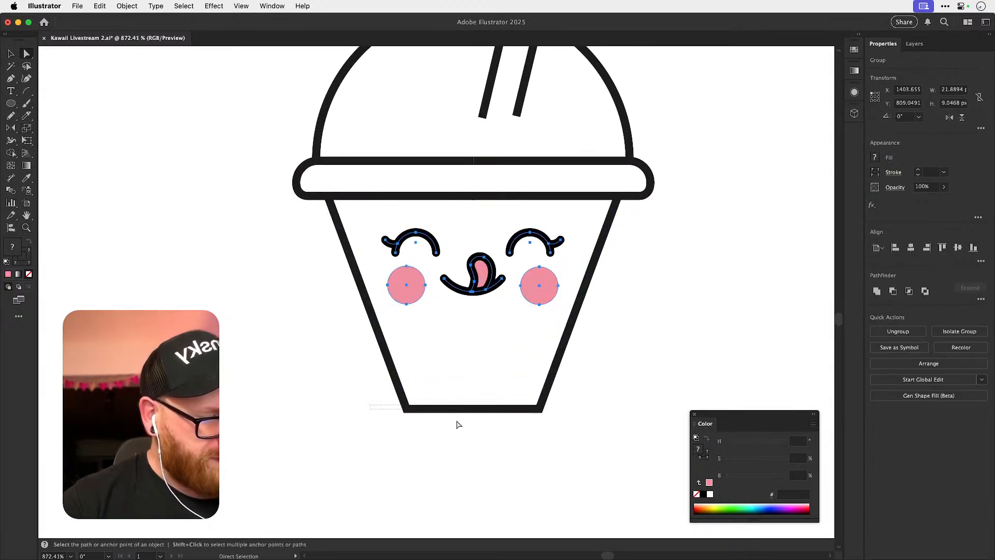
click(407, 409)
drag(540, 409, 542, 390)
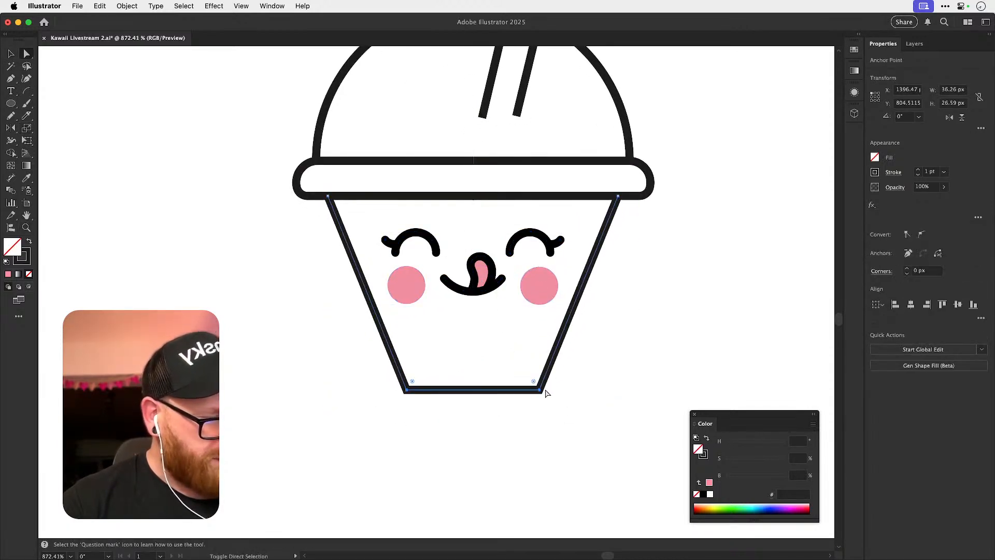
Round both bottom corners of the duplicate cup with a large radius, and deselect it.
drag(413, 383, 455, 355)
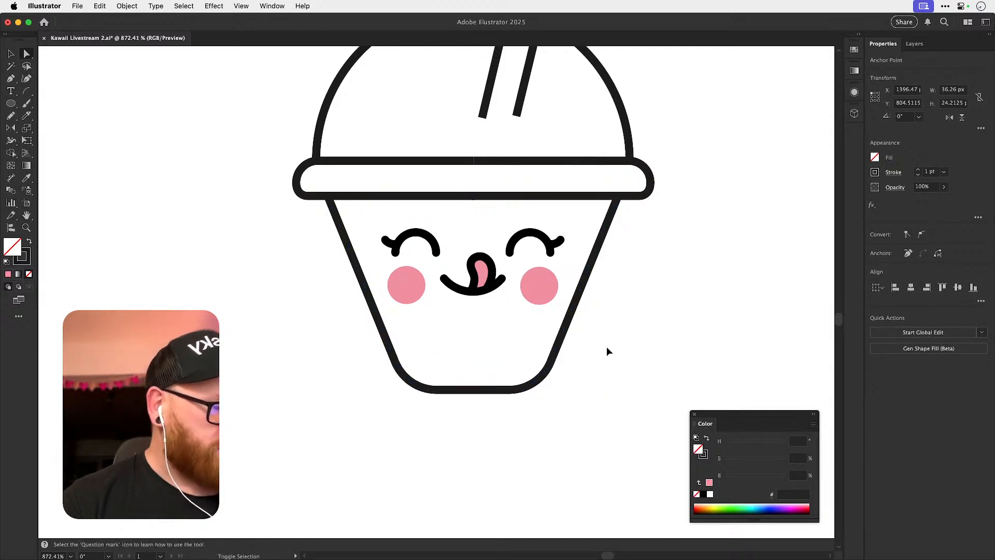
click(593, 347)
key(v)
key(super+minus)
key(super+minus)
key(super+minus)
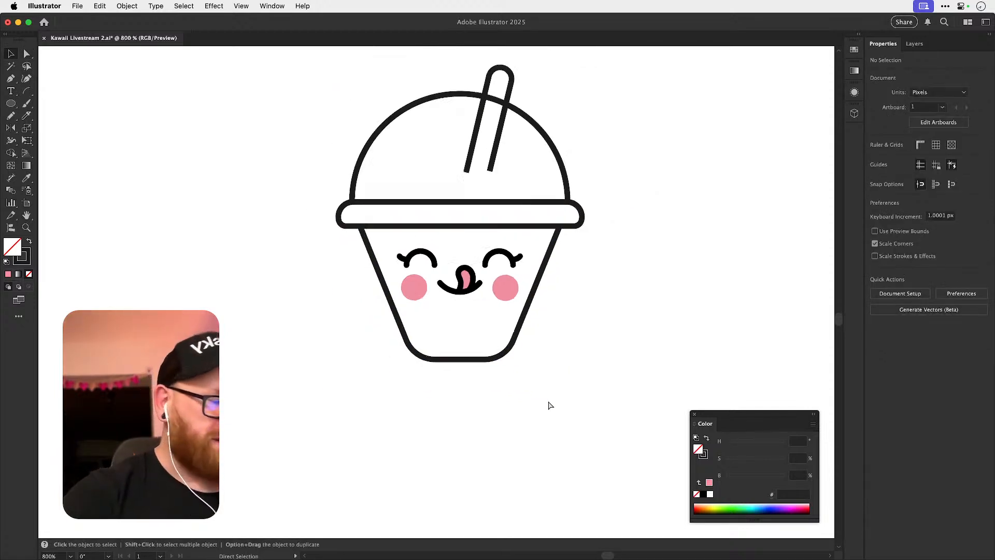
Nudge the left and right pink cheeks inward, closer to the mouth on the duplicate cup.
drag(438, 289, 551, 304)
click(410, 297)
click(429, 301)
key(a)
click(411, 296)
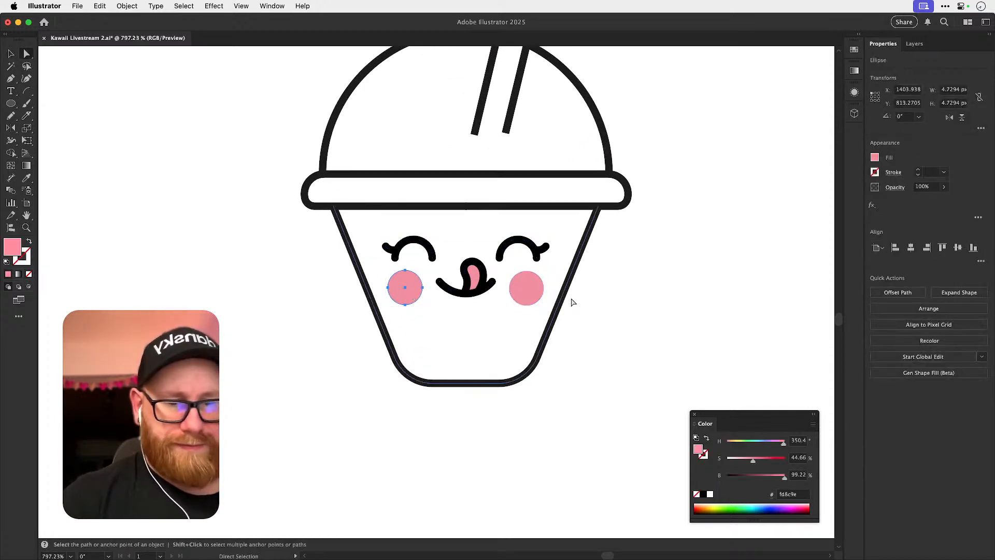
key(Right)
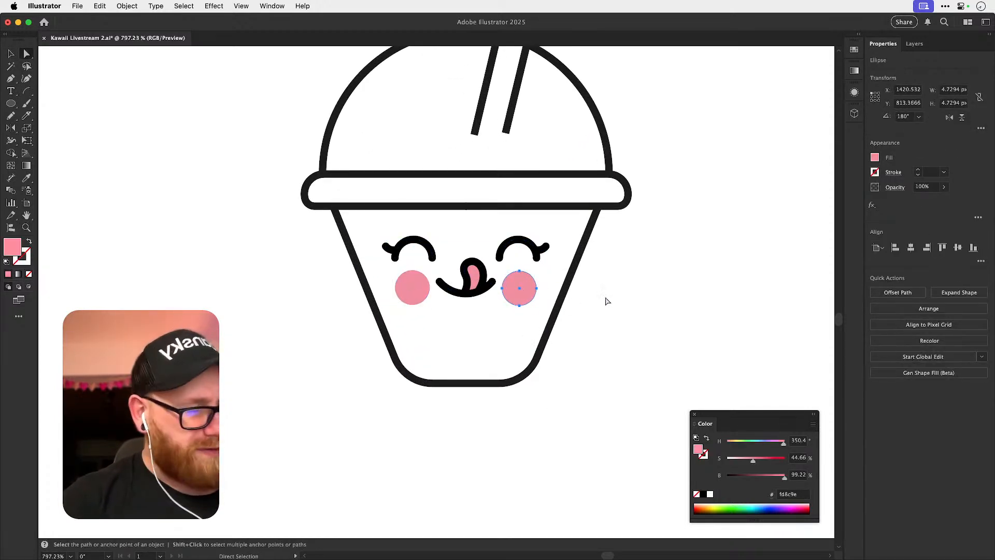
click(651, 297)
Examine the duplicate cup's face up close and compare its overall shape with the original cup.
key(z)
drag(440, 286, 596, 343)
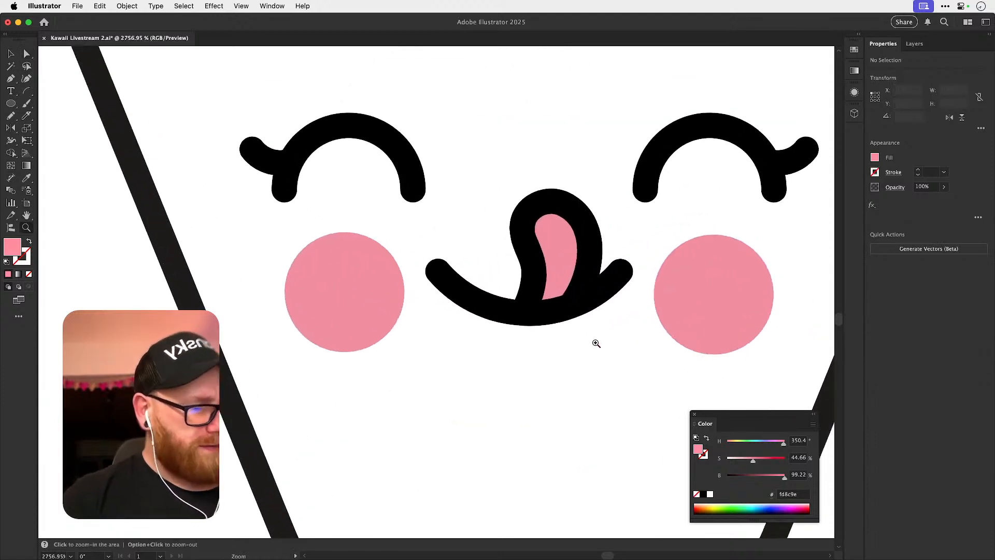
drag(560, 398, 396, 311)
drag(605, 367, 449, 368)
key(v)
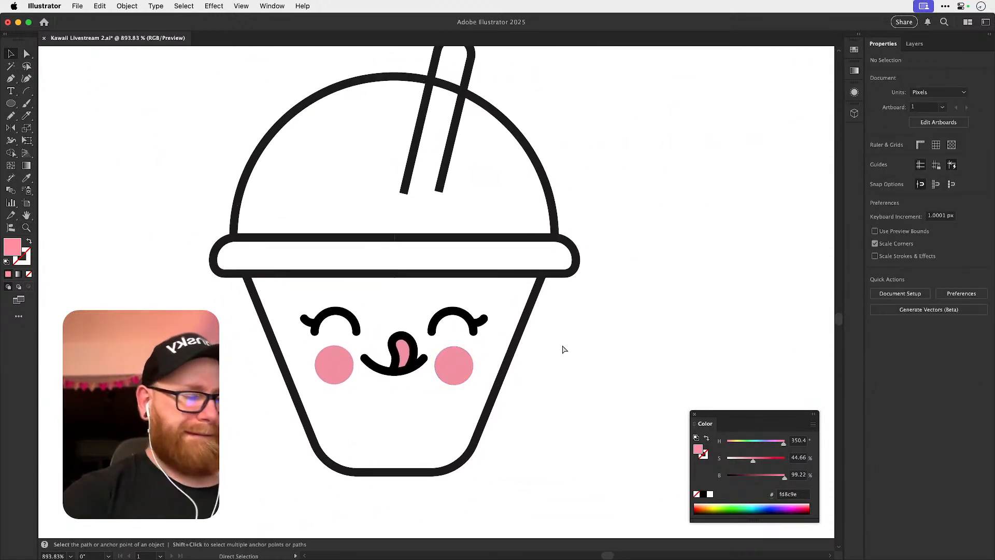
key(super+minus)
key(super+minus)
key(super+minus)
key(super+minus)
key(super+minus)
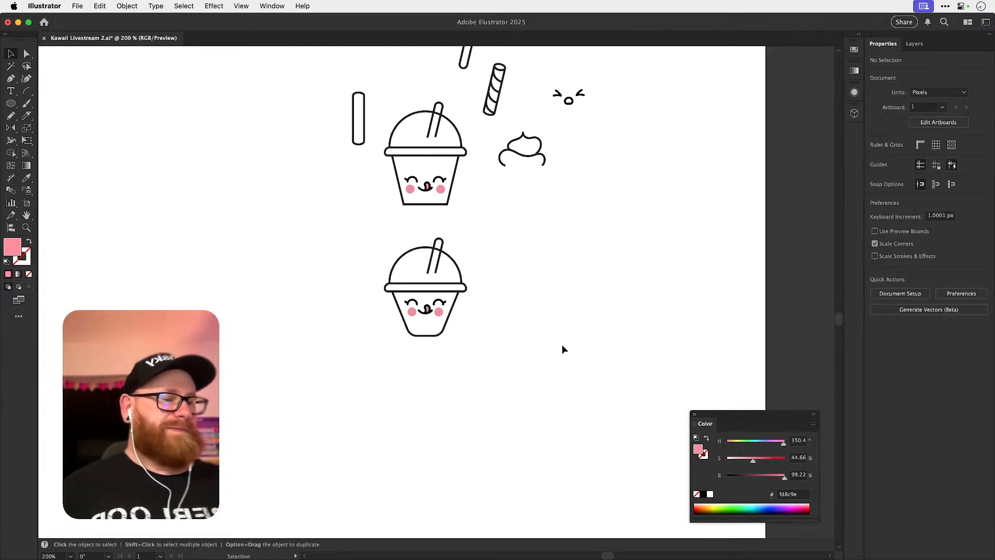
Scale the duplicate cup's dome down slightly about the centre of its base, and deselect it.
key(z)
drag(406, 256, 550, 269)
key(v)
click(550, 268)
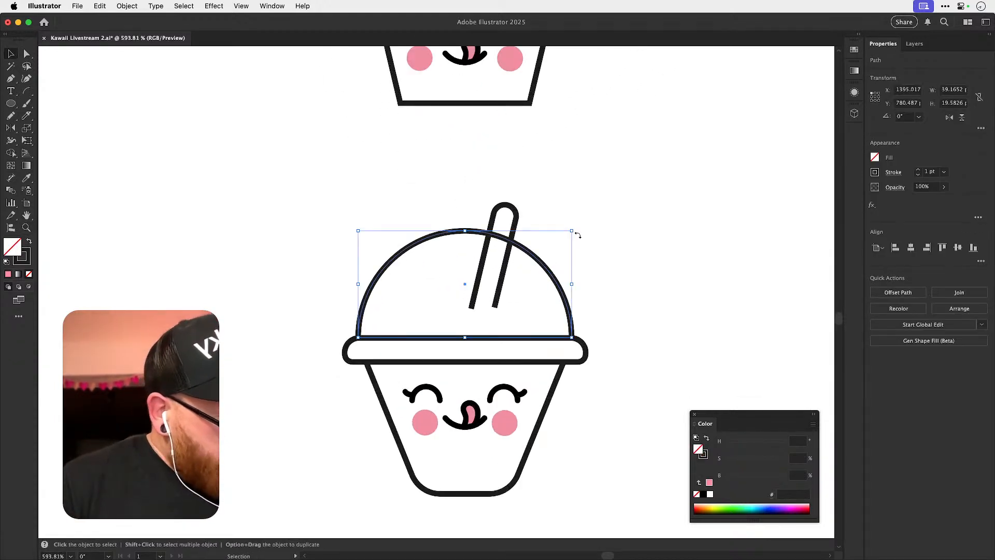
key(s)
drag(595, 222, 589, 224)
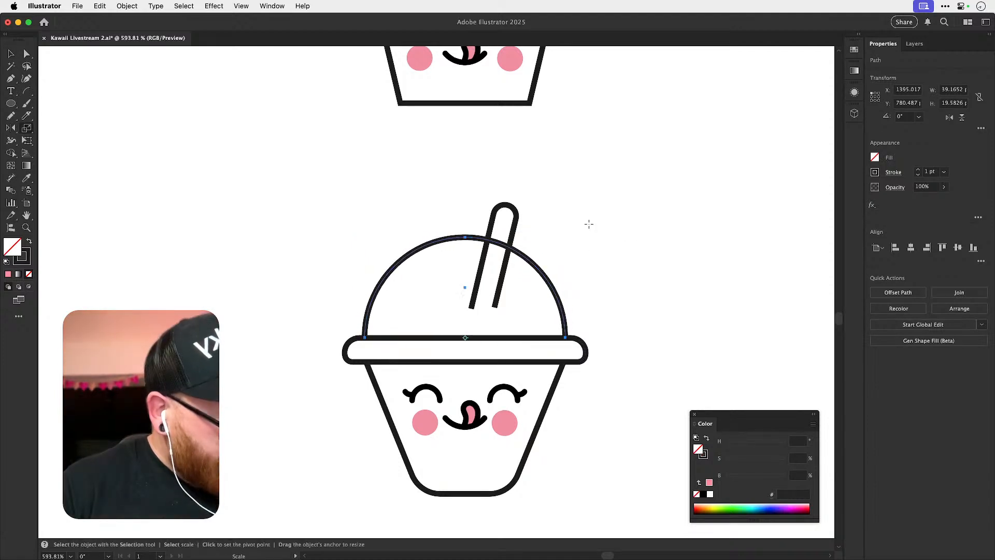
key(super+shift+a)
key(z)
key(a)
drag(320, 355, 423, 354)
click(402, 372)
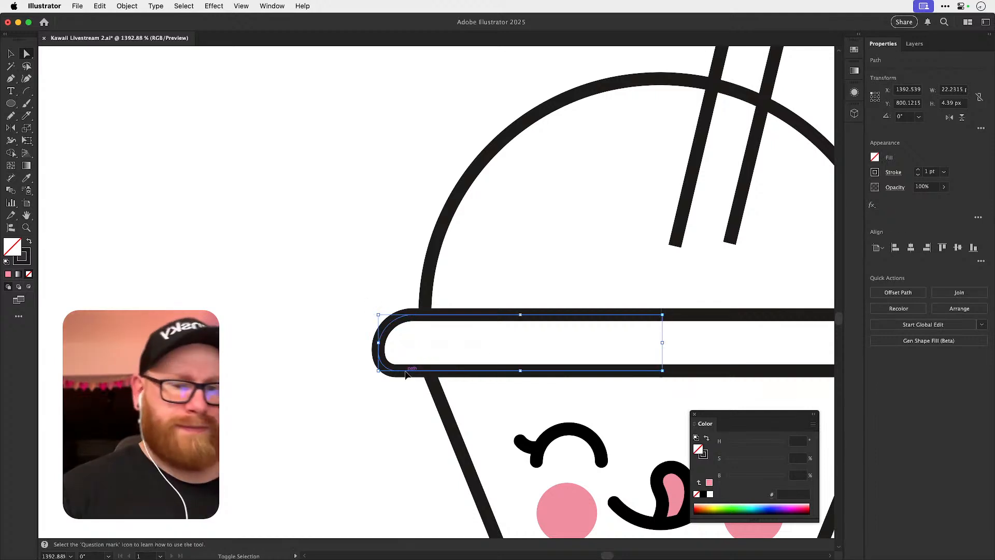
key(super+shift+a)
Save the document with the whole duplicate cup in view.
key(super+minus)
key(super+minus)
key(super+minus)
key(super+s)
key(v)
drag(616, 347, 570, 316)
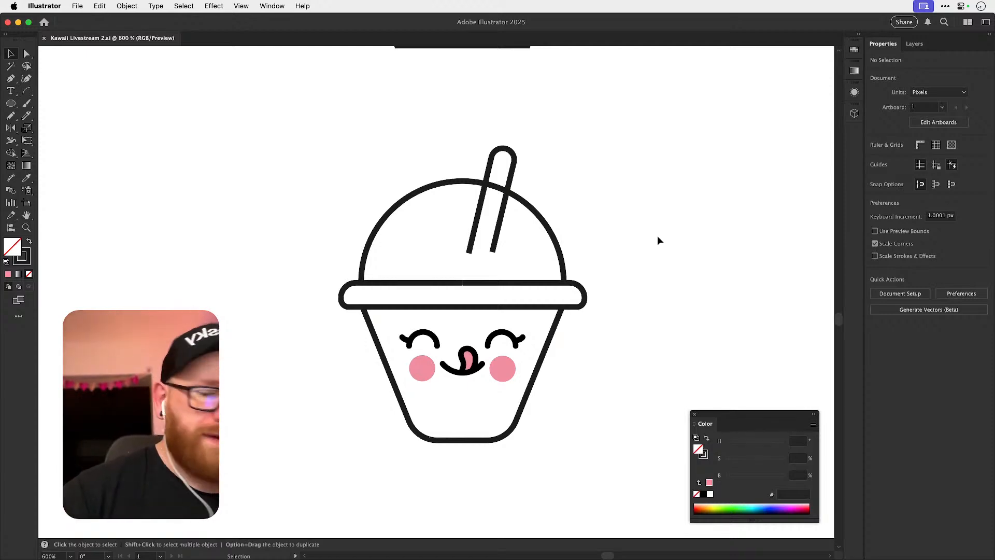
Locate the coloured cinnamon roll icon on the artboard and examine its icing swirl.
key(super+minus)
key(super+minus)
key(super+minus)
key(super+minus)
drag(508, 261, 651, 415)
scroll(507, 423, up, 5)
scroll(518, 400, left, 6)
drag(321, 257, 513, 282)
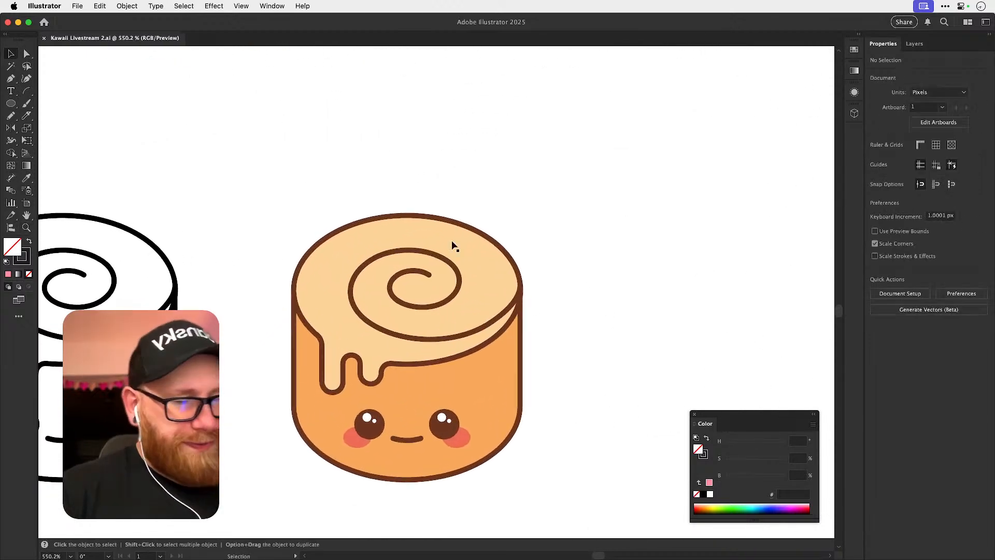
click(11, 79)
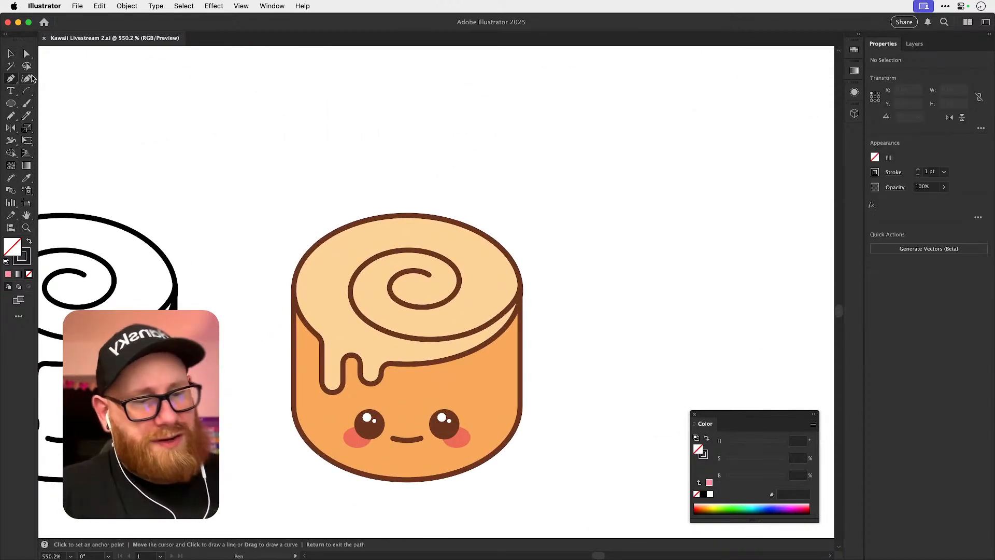
click(311, 212)
key(super+z)
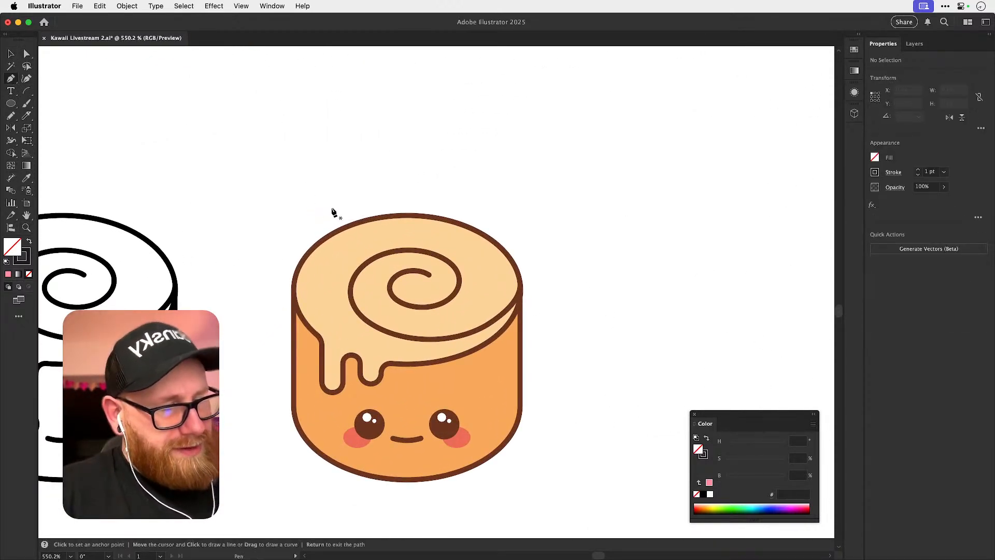
Draw a short vertical line on the cinnamon roll's icing left of the swirl, and copy the brown outline's stroke onto it.
key(z)
click(328, 297)
key(a)
click(324, 305)
key(i)
click(364, 282)
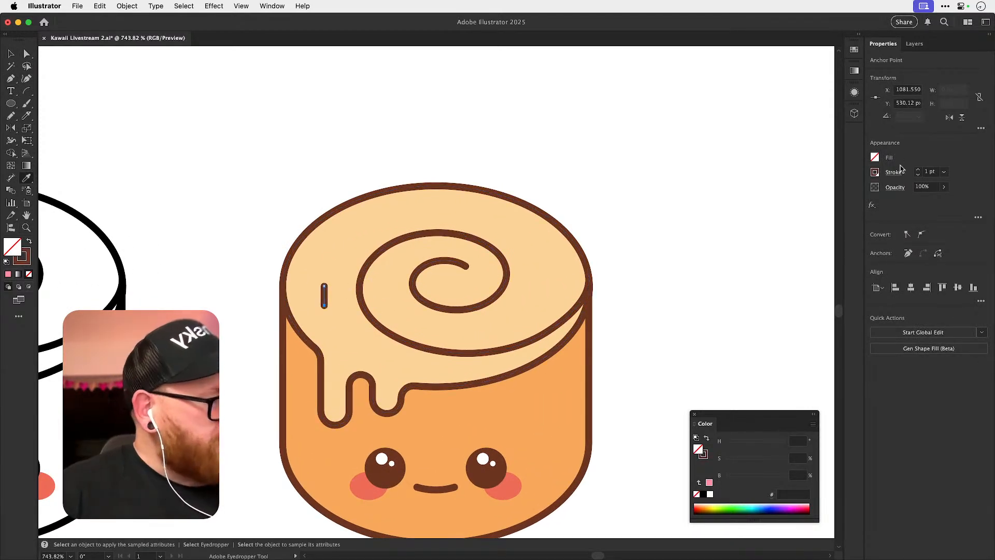
Collapse the short line on the icing into a round dot and duplicate it around the area left of and above the swirl.
key(a)
drag(324, 306, 380, 359)
key(v)
key(super+shift+a)
click(326, 288)
key(super+shift+a)
drag(350, 234, 332, 274)
key(super+shift+a)
mouse_move(443, 213)
mouse_down()
mouse_move(485, 220)
mouse_move(448, 202)
mouse_up()
key(super+shift+a)
Scatter more copies of the brown dot over the right side and lower front of the icing.
key(super+shift+a)
drag(350, 235, 551, 252)
drag(317, 257, 500, 327)
drag(315, 257, 564, 297)
drag(508, 321, 482, 334)
drag(481, 335, 412, 362)
key(super+shift+a)
key(super+shift+a)
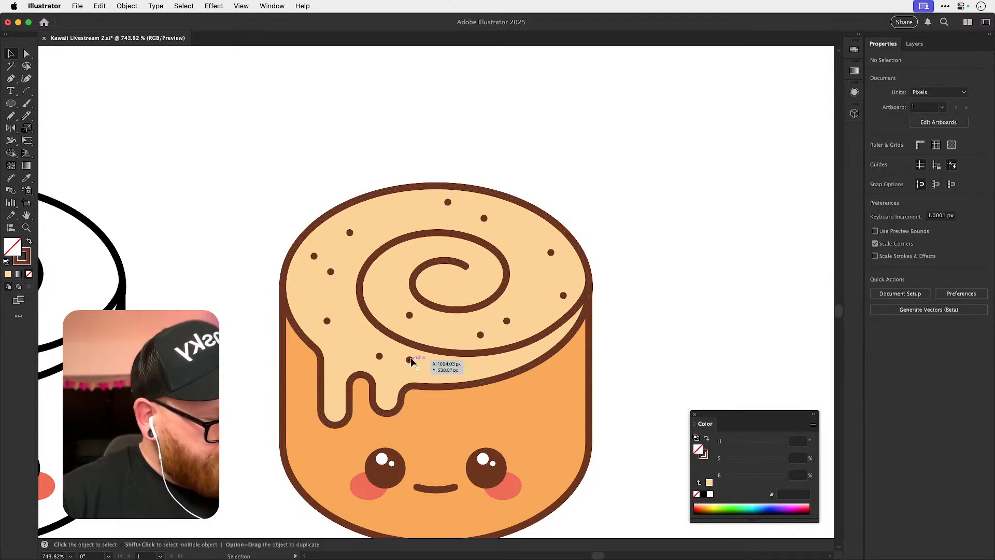
click(476, 367)
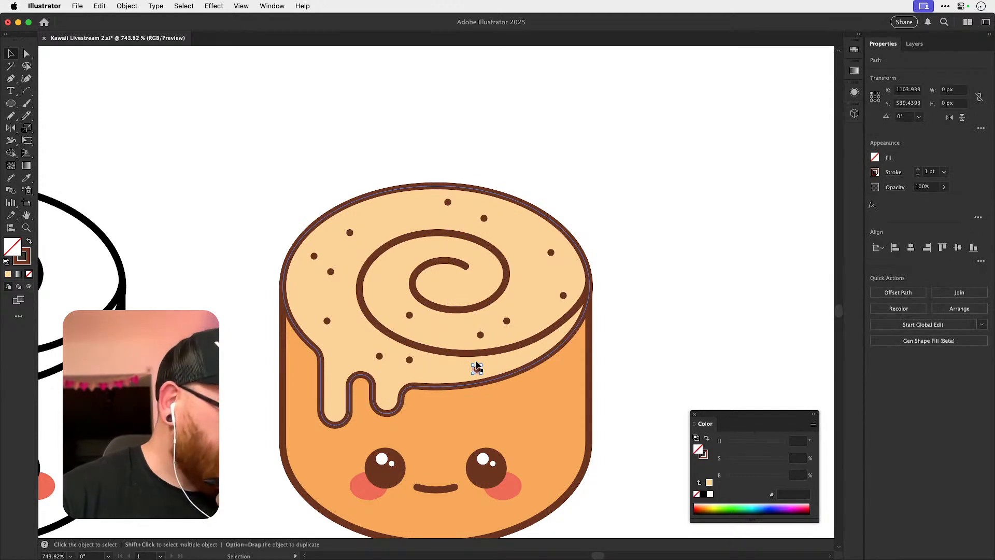
Reposition individual dots around the swirl so they are spread more evenly over the icing.
drag(386, 355, 374, 357)
drag(448, 203, 421, 201)
drag(351, 232, 369, 236)
drag(507, 321, 556, 290)
mouse_move(550, 253)
mouse_down()
mouse_move(541, 254)
mouse_move(552, 241)
mouse_up()
drag(558, 291, 549, 279)
drag(517, 316, 535, 318)
drag(547, 278, 525, 277)
drag(480, 335, 485, 321)
click(456, 322)
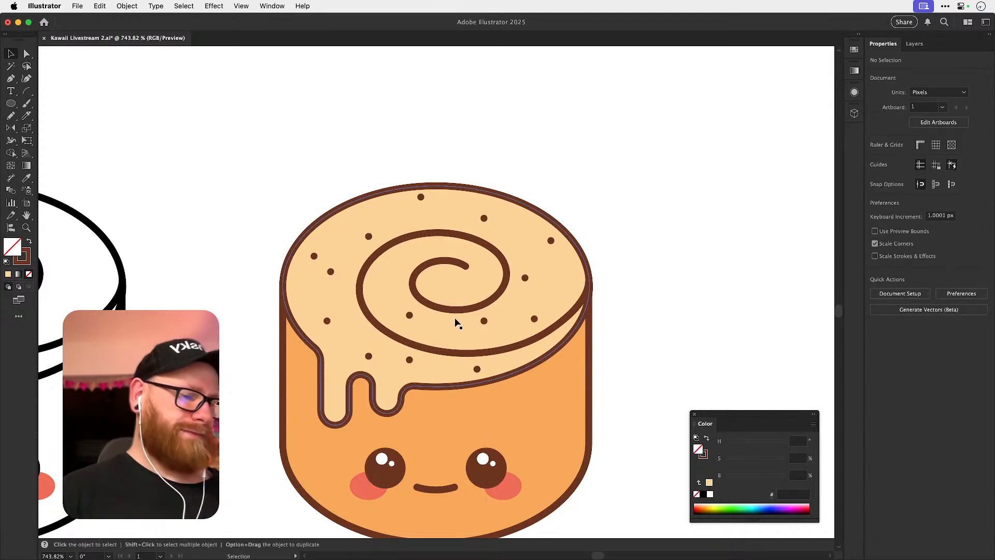
Delete the inner dot of the close pair on the icing's left side, and shift the dot below it up slightly.
click(322, 261)
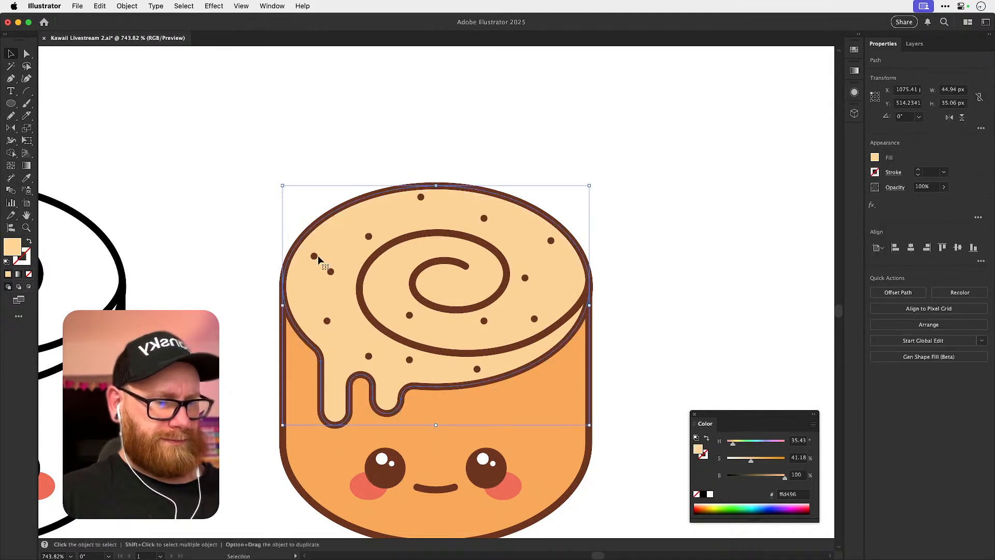
click(318, 256)
key(Delete)
key(super+z)
click(331, 272)
key(Delete)
drag(327, 320, 332, 311)
key(super+z)
key(super+shift+a)
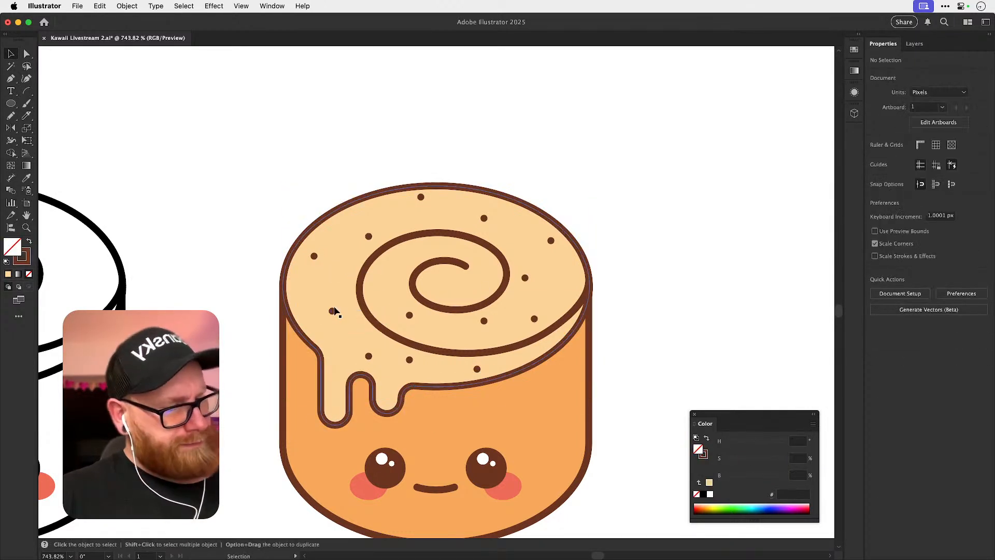
Delete the dot near the icing's lower front edge and save the document.
click(478, 368)
key(Delete)
key(super+minus)
key(super+minus)
key(super+minus)
key(super+minus)
key(super+minus)
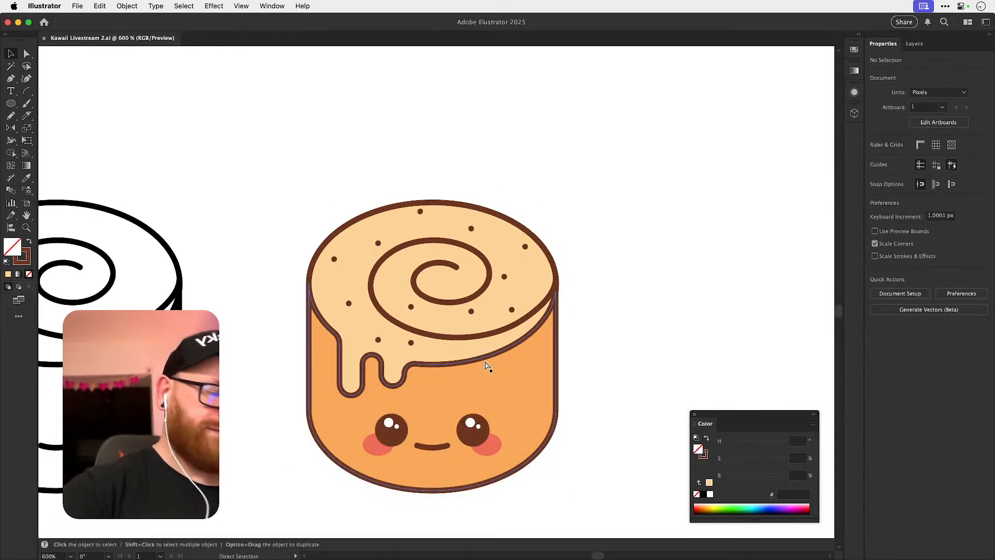
Locate the dome-lid cup with the rounded base on the artboard and examine its lid rim closely.
scroll(539, 409, down, 5)
scroll(539, 409, right, 7)
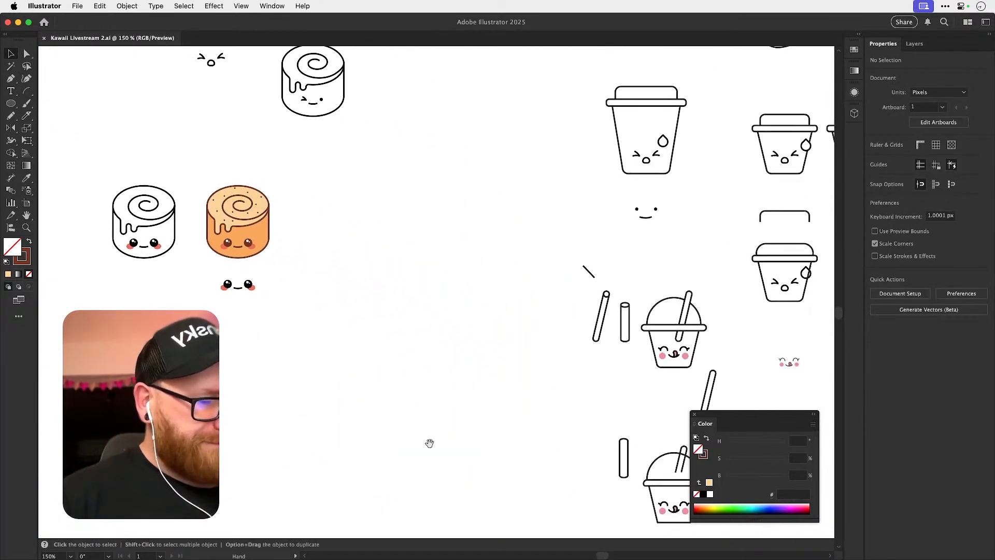
drag(564, 429, 503, 357)
drag(431, 348, 606, 393)
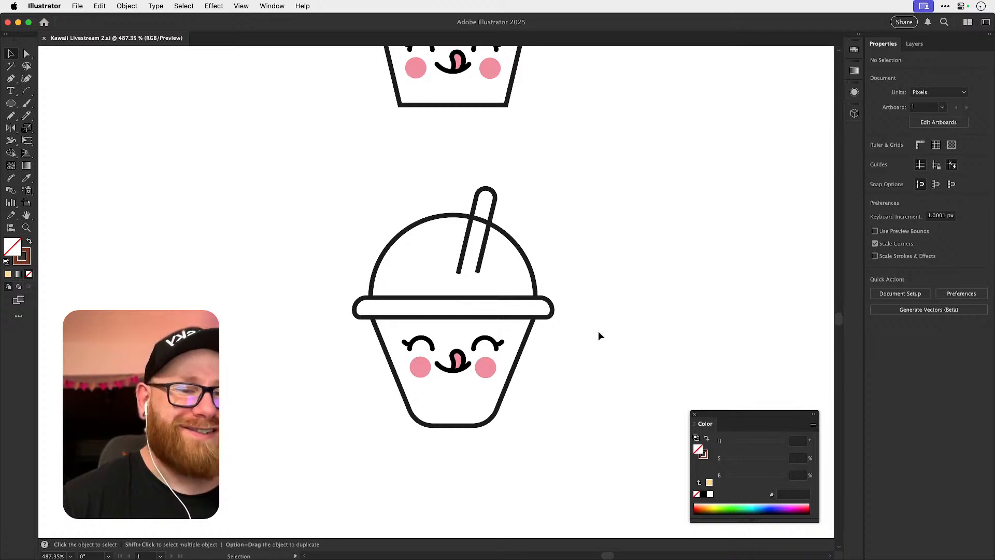
key(space)
drag(616, 298, 587, 364)
key(z)
drag(447, 331, 543, 326)
Try to reduce the rounding of the upper corner at the left end of the cup's lid rim.
key(v)
click(265, 397)
key(a)
key(v)
key(a)
click(244, 418)
key(v)
key(a)
click(245, 398)
drag(245, 418, 230, 405)
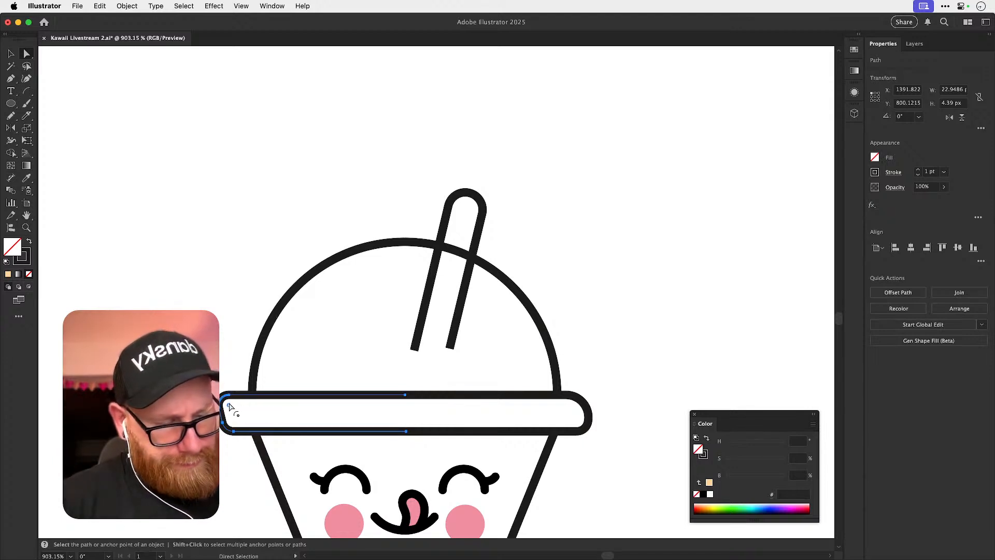
key(super+shift+a)
drag(590, 345, 615, 240)
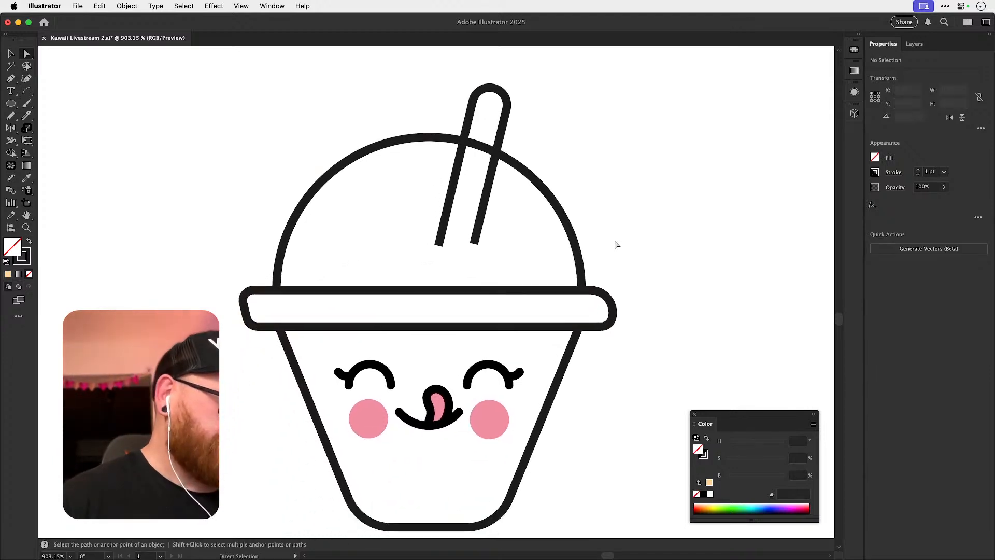
key(v)
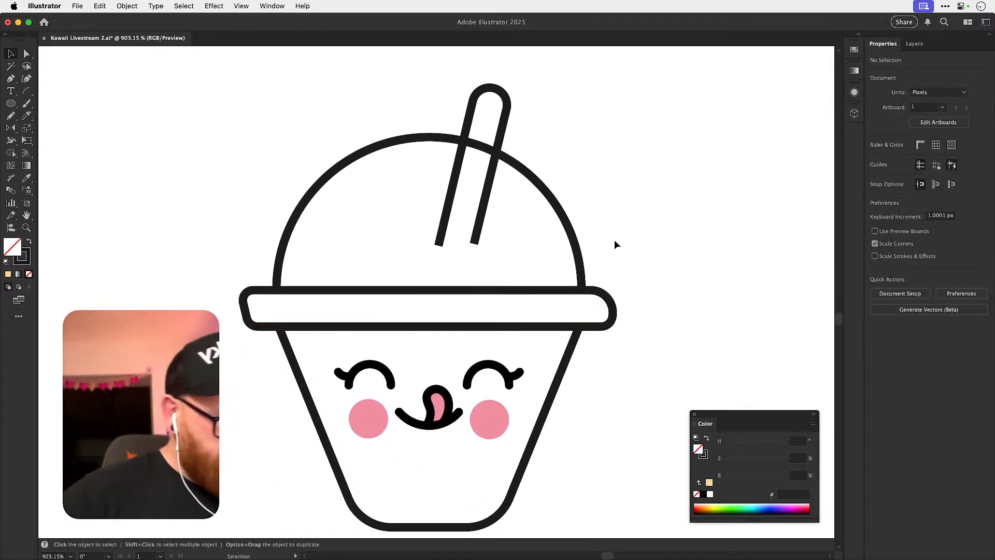
key(super+z)
key(super+z)
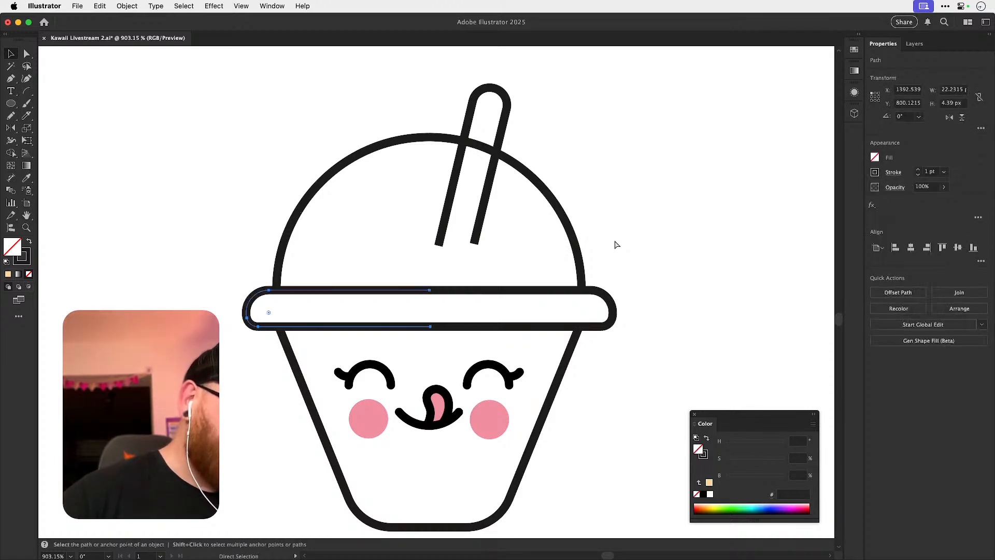
Remove the corner rounding from the lid rim's left end and move its lower corner directly below the upper one.
click(258, 294)
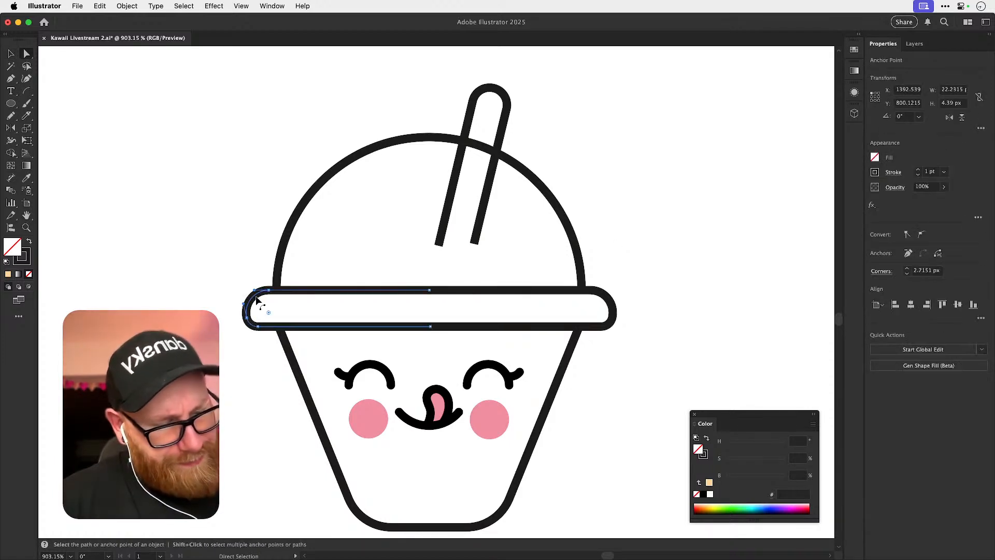
drag(269, 312, 220, 271)
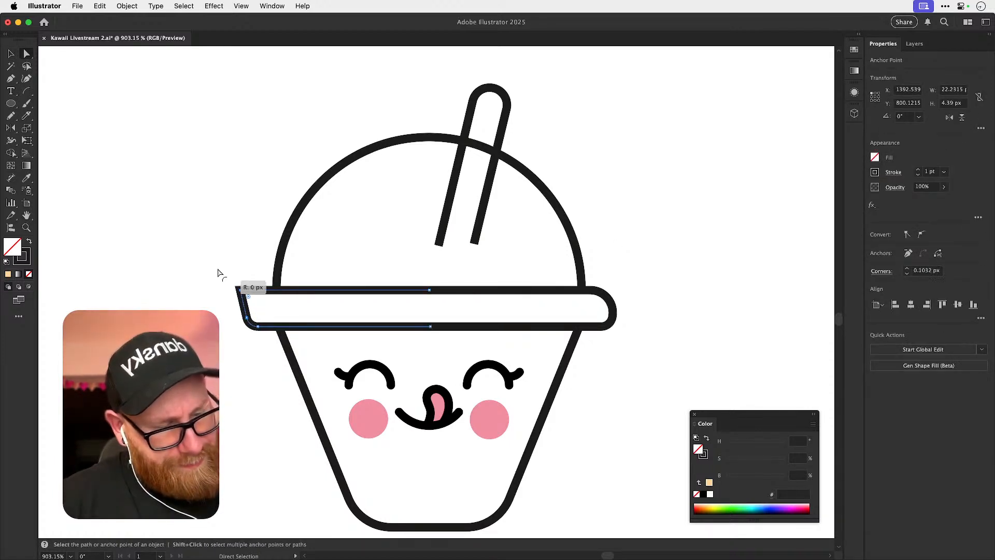
click(262, 327)
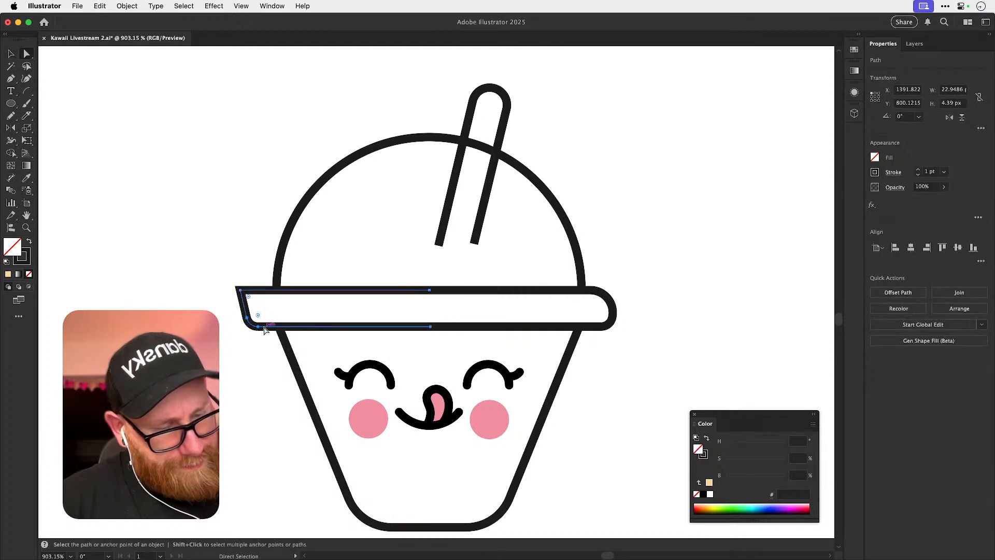
click(220, 396)
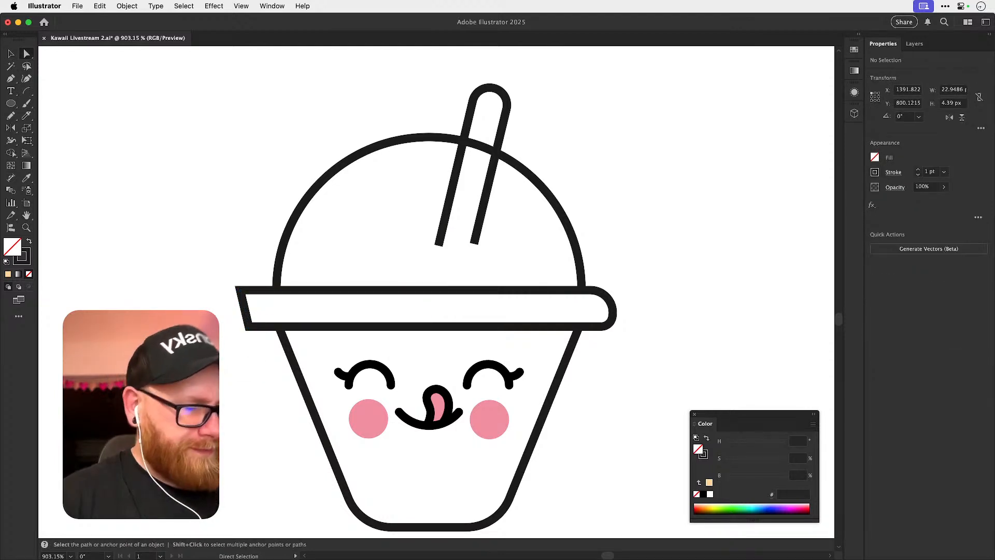
drag(249, 327, 240, 327)
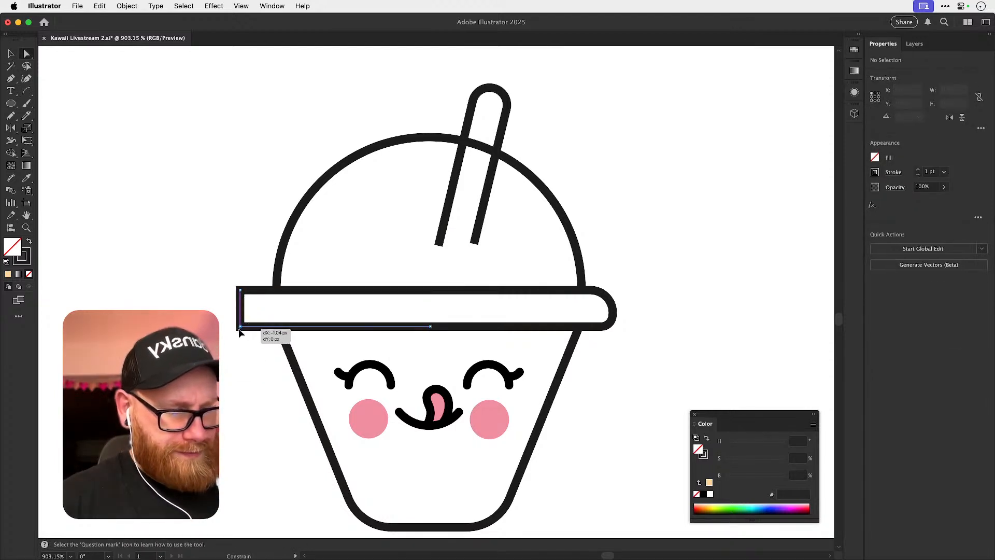
Round both corners of the rim's left end into a full semicircle and shift that end slightly inward.
click(244, 300)
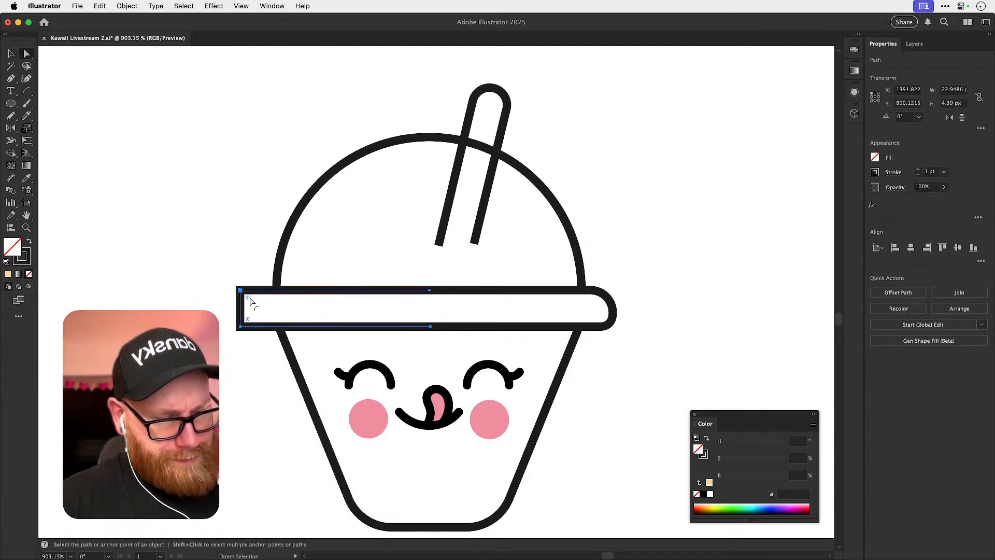
drag(248, 316, 279, 305)
drag(263, 351, 273, 325)
key(super+shift+a)
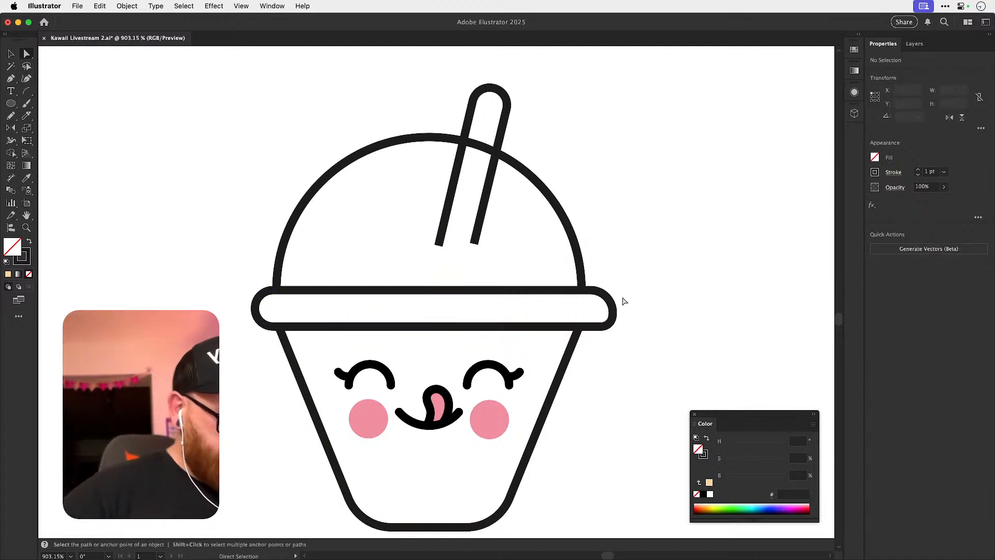
Delete the rim's right half and replace it with a mirrored copy of the left half about the rim's vertical centre.
drag(600, 293, 637, 329)
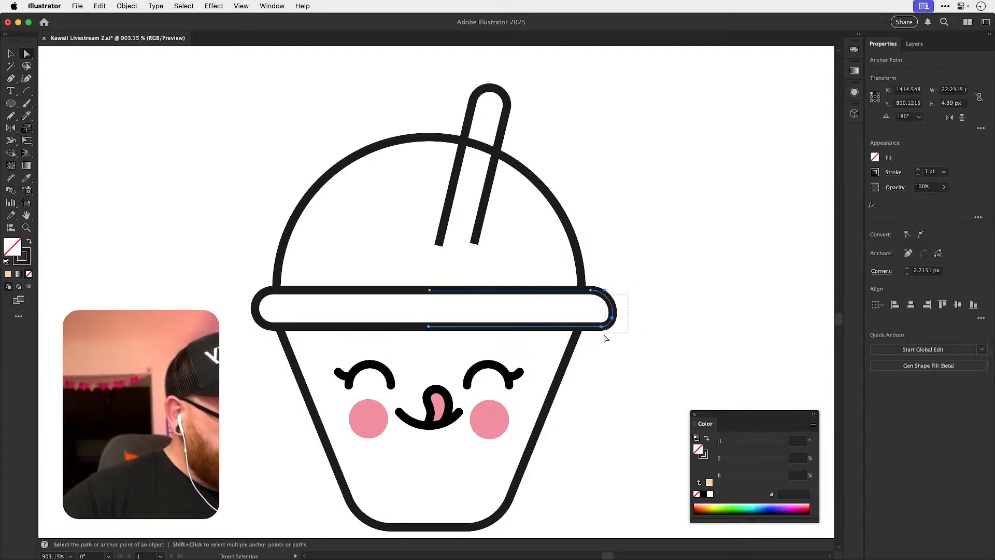
key(Delete)
drag(593, 293, 449, 268)
key(v)
key(super+z)
key(o)
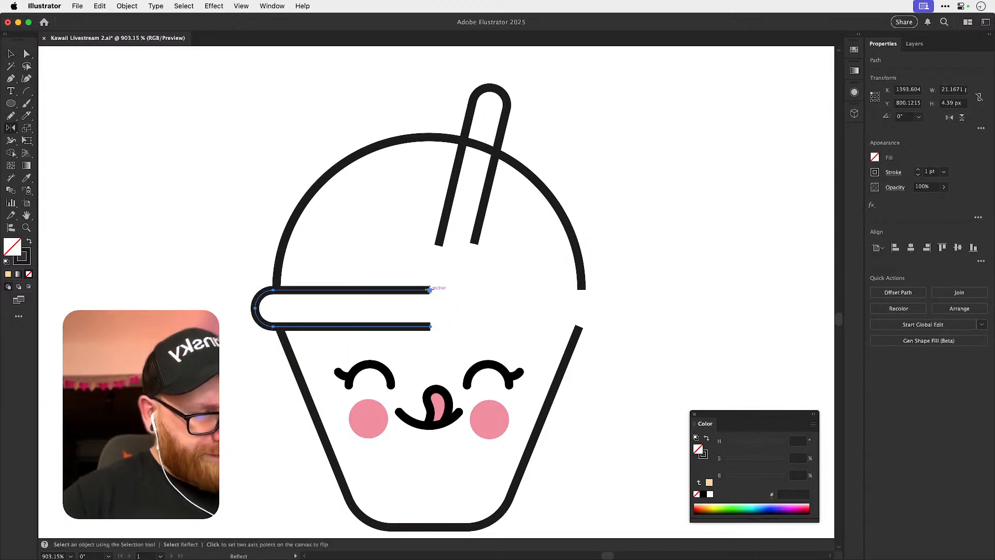
alt+click(430, 290)
click(442, 357)
key(v)
click(516, 267)
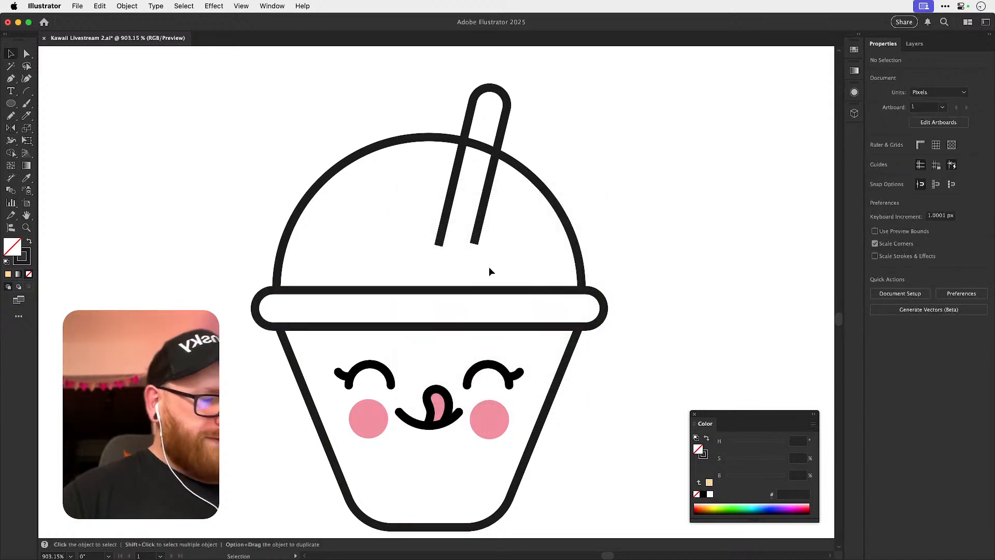
Try to extend the straw's left line down to the lid rim.
key(a)
drag(437, 245, 427, 291)
key(super+z)
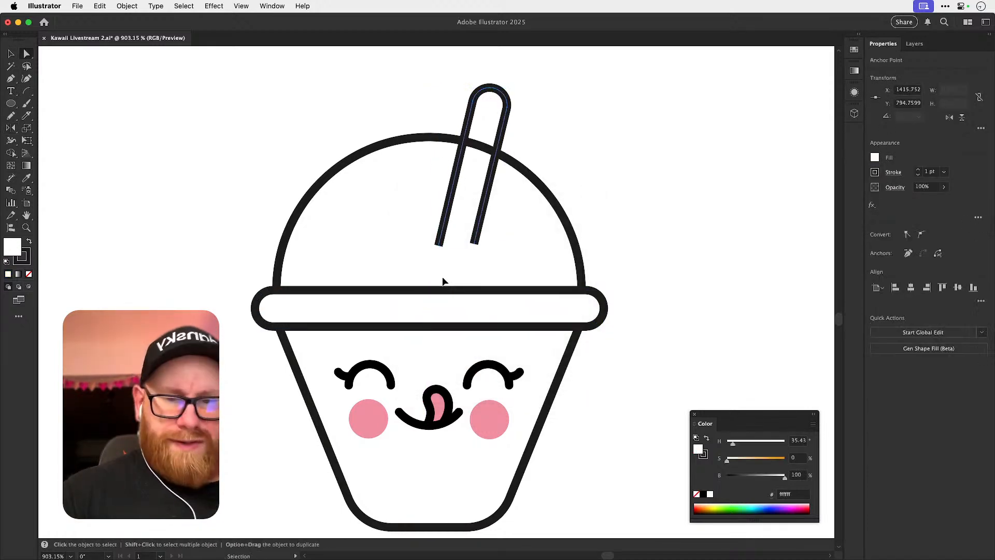
Extend both open ends of the straw down to the rim's upper edge in outline view, return to preview, and save the document.
key(super+y)
click(506, 249)
scroll(444, 258, up, 3)
drag(434, 230, 412, 327)
scroll(446, 262, up, 4)
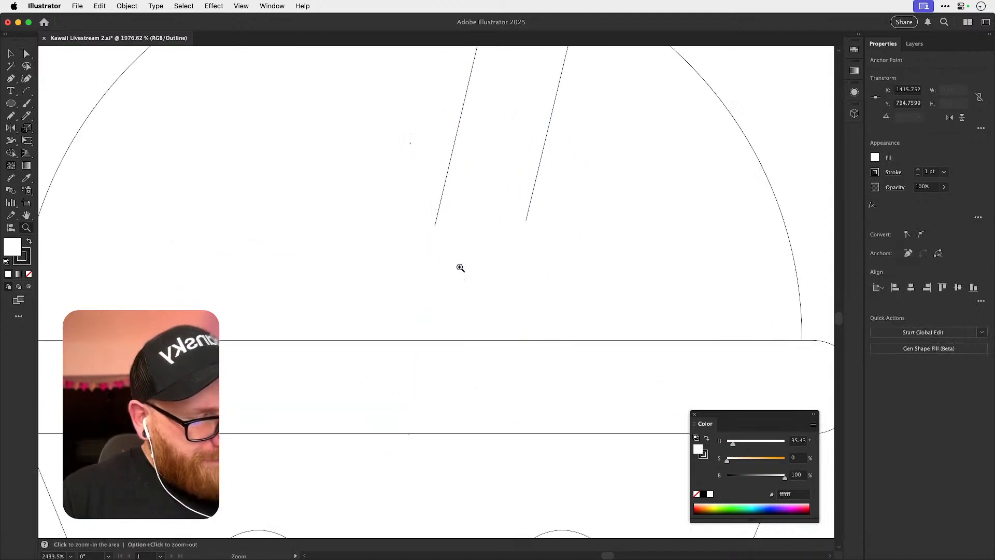
drag(440, 219, 401, 381)
drag(571, 210, 528, 381)
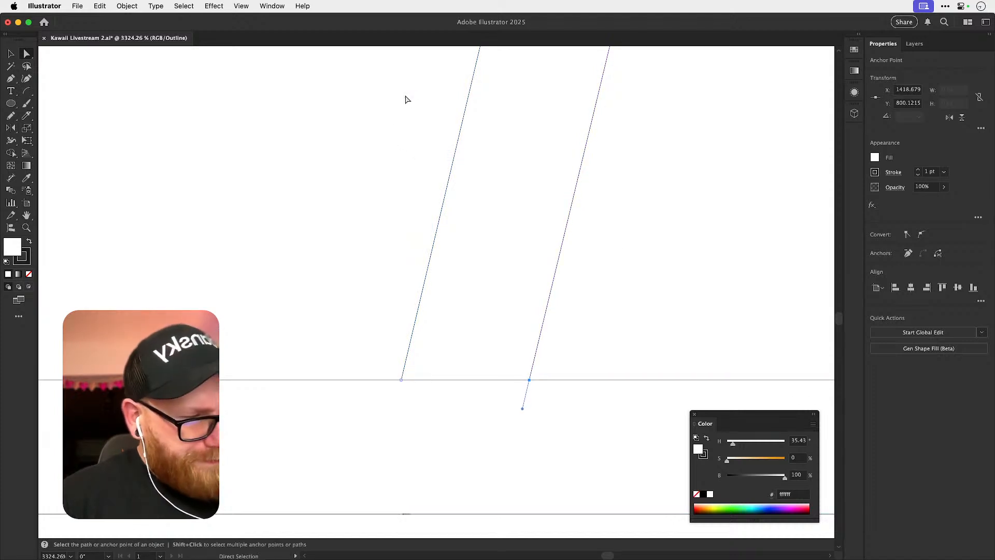
click(414, 111)
key(super+y)
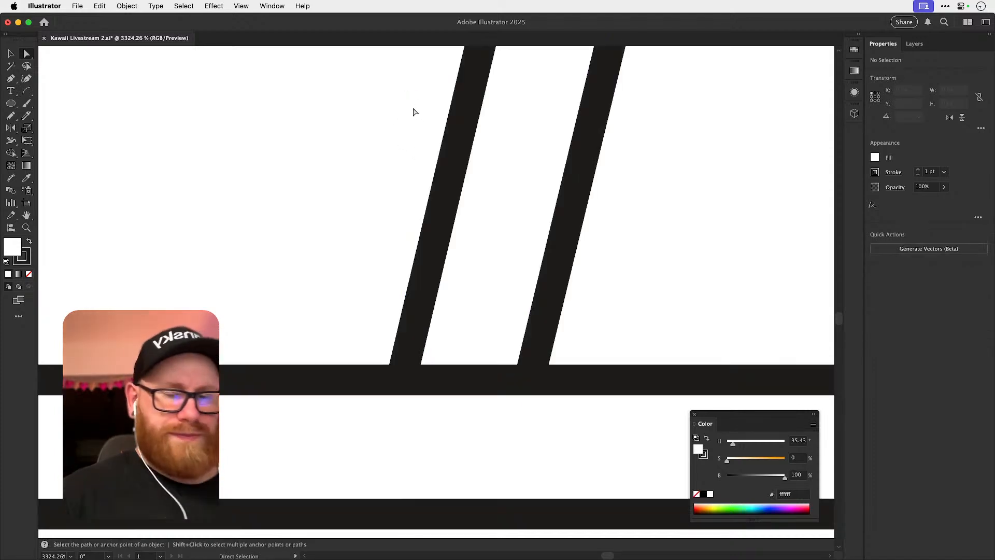
scroll(413, 107, down, 10)
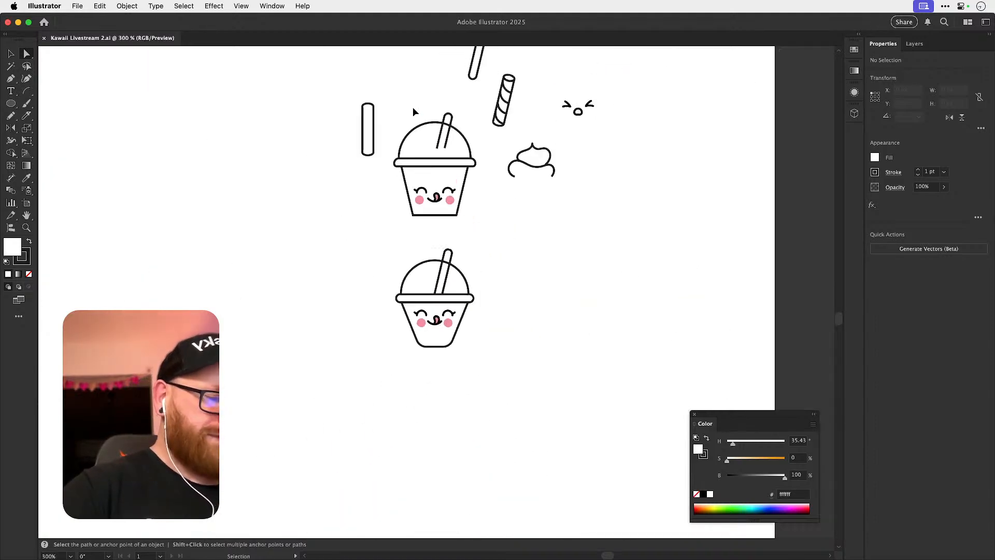
key(v)
Move the kawaii face down slightly on the cup body and deselect it.
scroll(497, 322, up, 4)
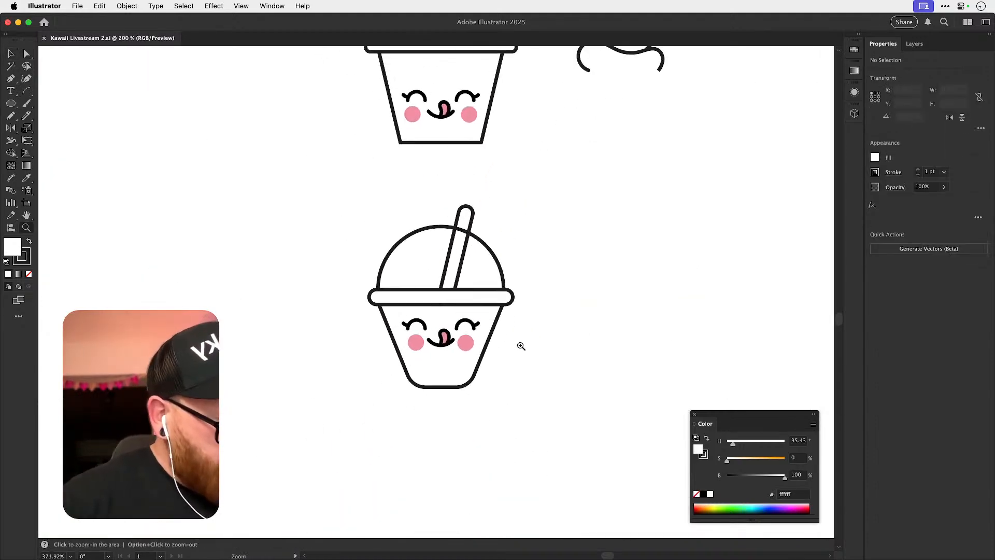
scroll(485, 346, up, 3)
drag(434, 334, 306, 407)
shift+click(543, 311)
drag(503, 334, 501, 340)
key(super+shift+a)
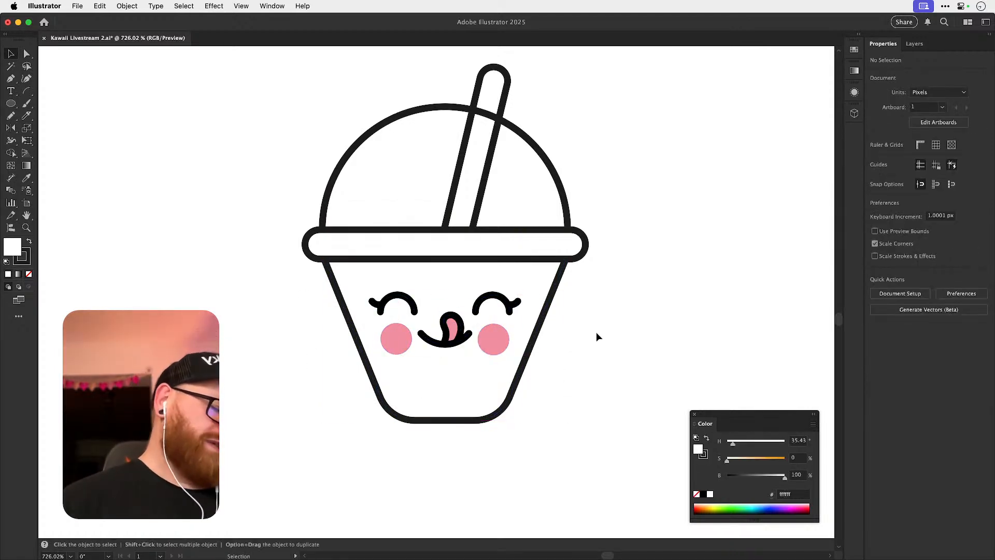
Set the rounding of the cup body's two base corners to about 4.51 px and save the document.
key(a)
drag(351, 444, 481, 389)
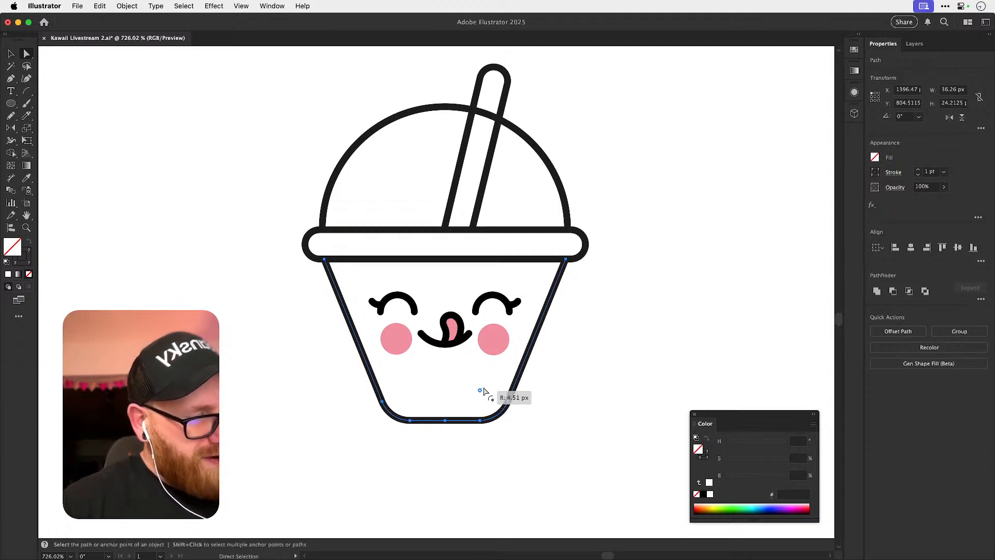
key(v)
key(super+shift+a)
key(super+s)
key(super+minus)
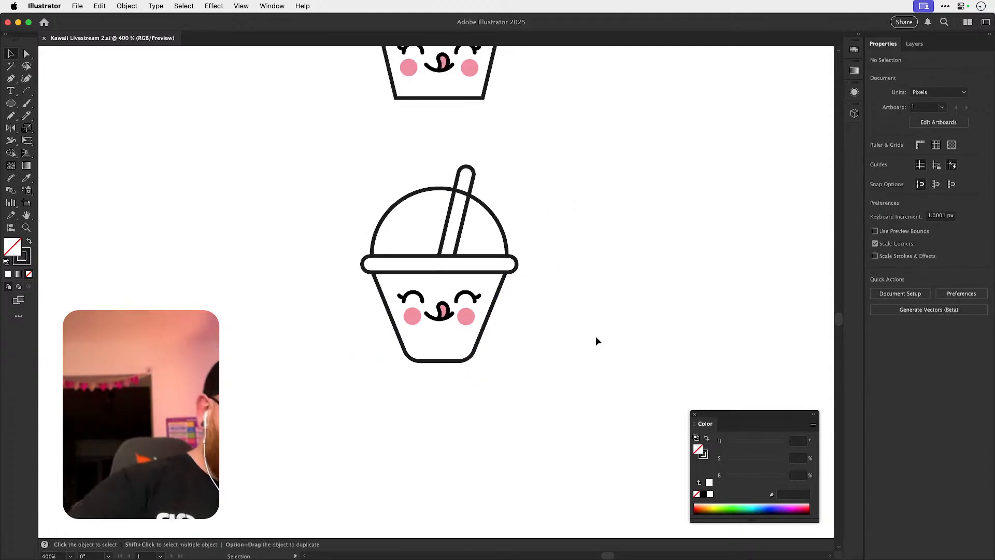
Try to scale the dome freely from its upper corner and move it down onto the rim.
key(z)
drag(500, 251, 576, 291)
key(v)
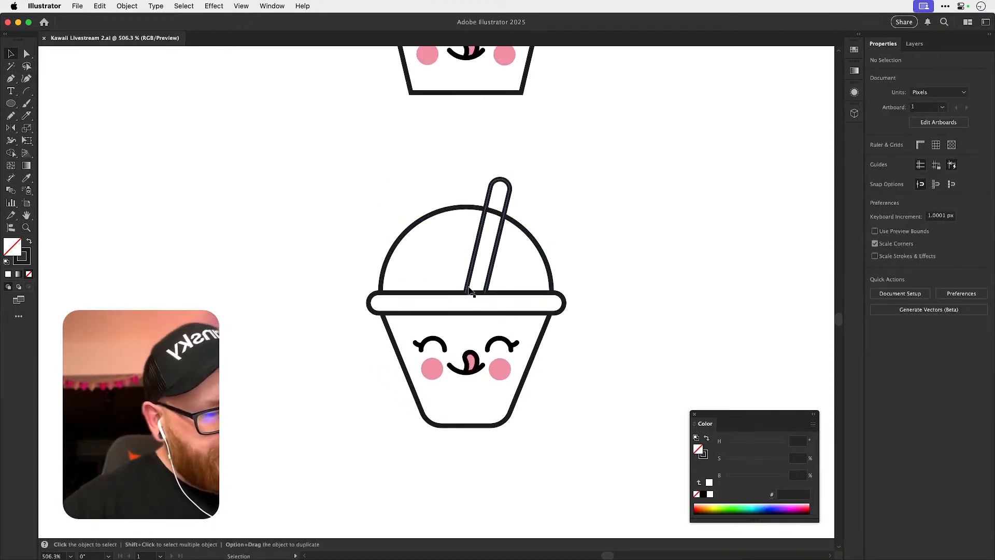
key(z)
drag(464, 301, 503, 283)
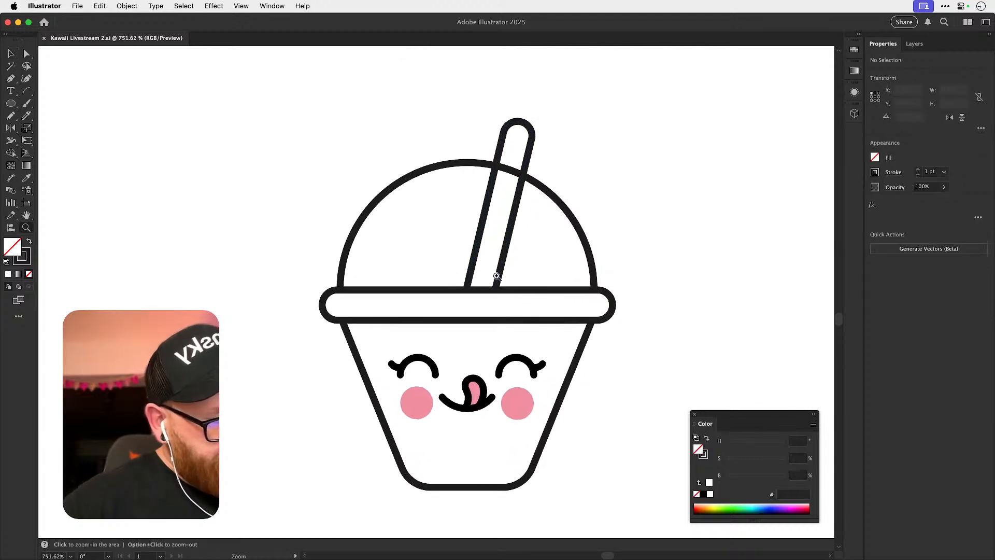
key(v)
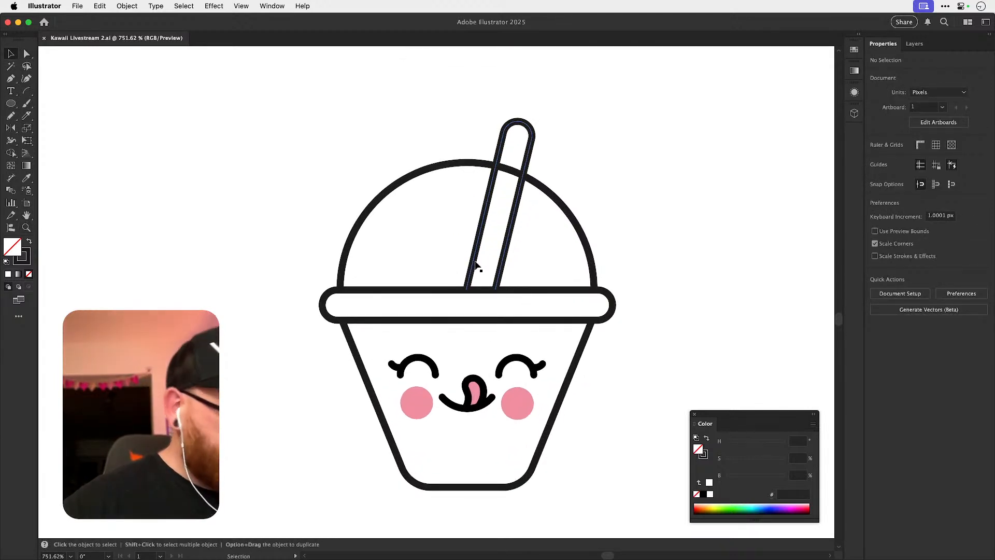
click(591, 251)
drag(595, 162, 588, 174)
drag(561, 218, 563, 225)
click(688, 183)
key(super+z)
key(super+z)
Try to scale the dome slightly about the centre of its base.
key(super+z)
key(s)
drag(604, 167, 609, 163)
key(v)
key(super+z)
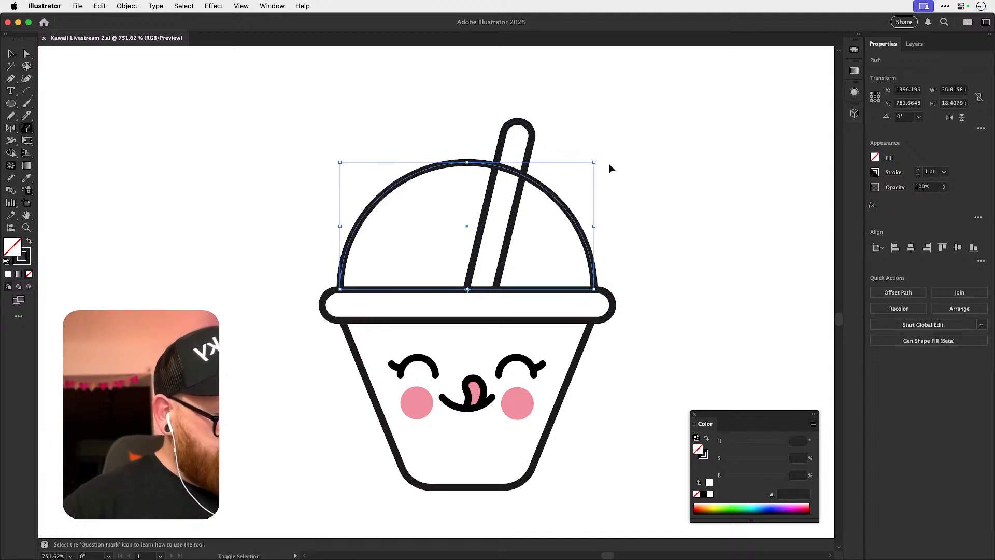
Scale the dome up to about 38.13 px wide, seat its base on the rim, and save the document.
click(609, 163)
click(595, 246)
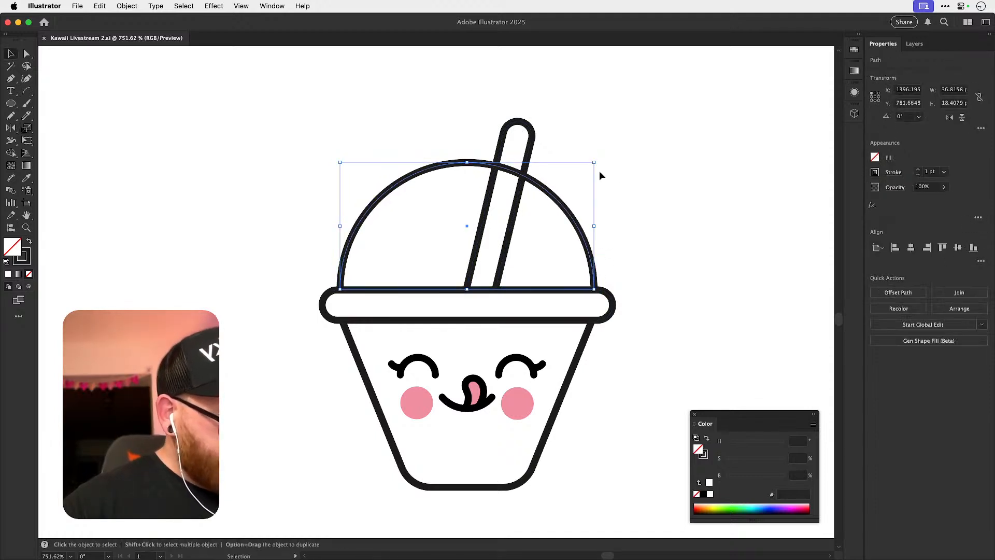
drag(597, 164, 601, 160)
key(z)
drag(340, 281, 473, 324)
key(super+y)
drag(330, 316, 447, 332)
drag(332, 300, 332, 287)
click(336, 291)
key(super+y)
key(super+s)
Try rounding the cup body's two base corners to the maximum radius.
key(super+minus)
key(super+minus)
key(super+minus)
key(super+minus)
key(super+minus)
key(super+minus)
key(super+minus)
key(super+minus)
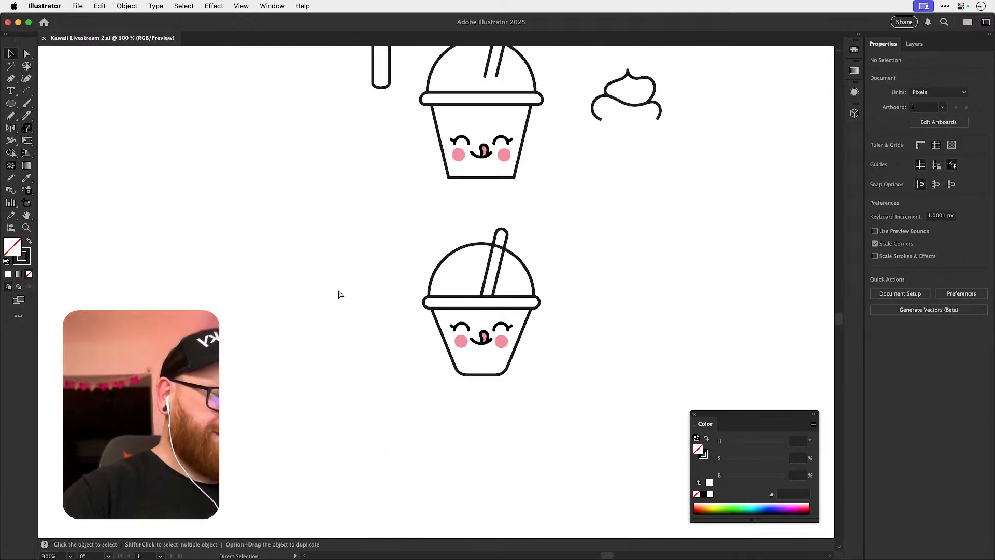
key(super+minus)
key(super+minus)
key(super+space)
drag(435, 329, 524, 300)
click(506, 344)
key(a)
click(669, 276)
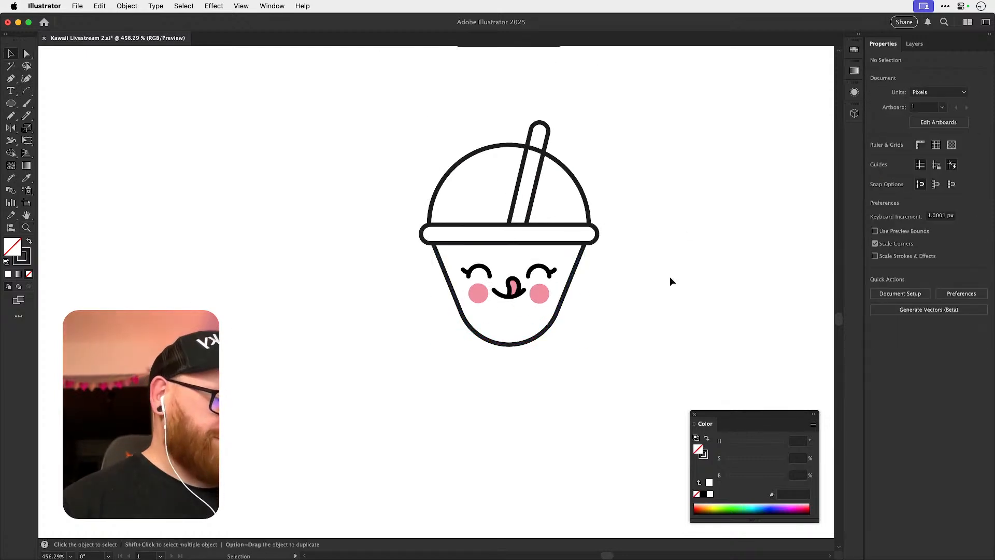
key(super+z)
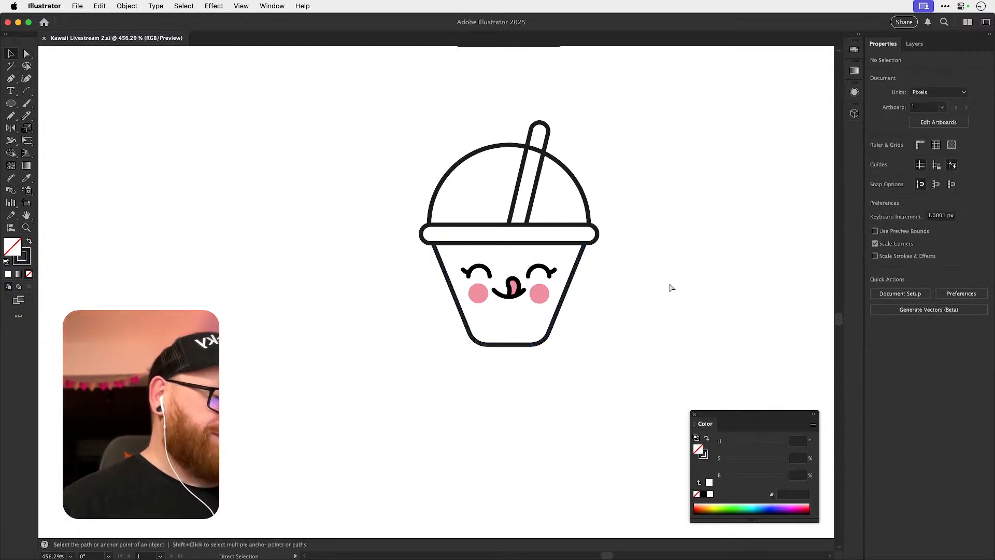
Duplicate the complete rounded-base cup into the empty canvas area to its left.
key(super+minus)
key(super+minus)
key(super+minus)
key(super+minus)
key(super+minus)
drag(383, 364, 483, 294)
key(space)
drag(480, 299, 539, 398)
click(460, 319)
Duplicate the cup copy's slanted straw about 34 px to the right, clear of the cup.
key(z)
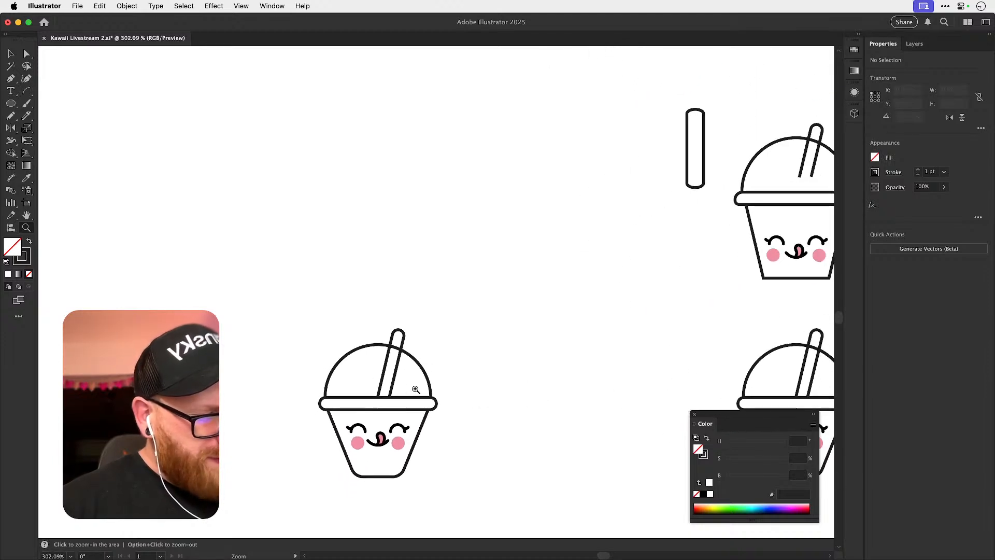
double_click(409, 384)
key(v)
click(382, 372)
scroll(226, 297, right, 5)
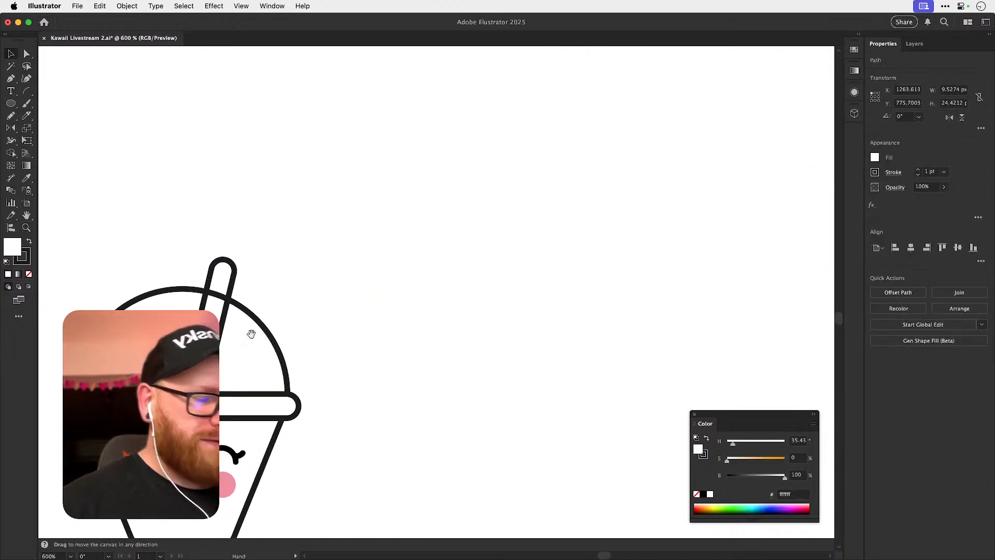
drag(230, 288, 432, 356)
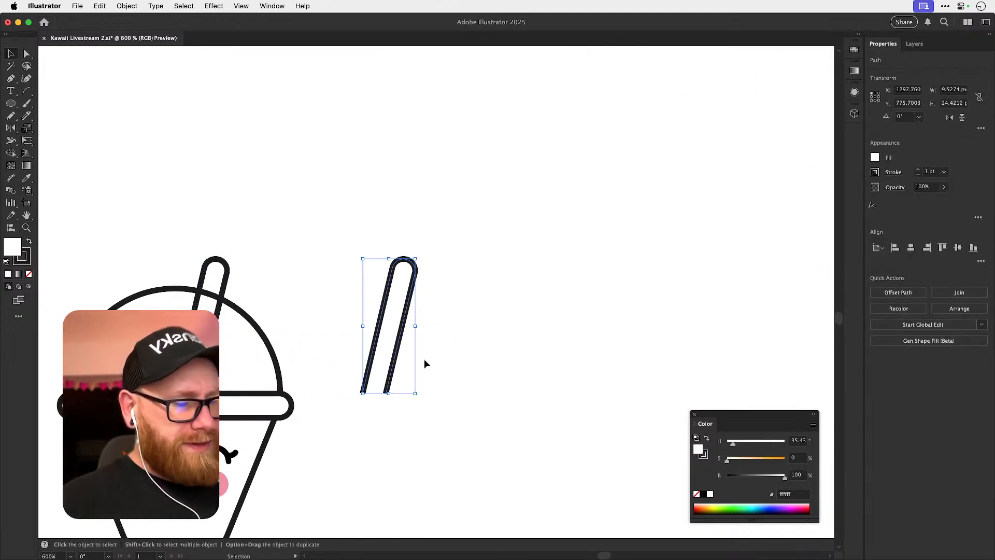
Draw an arc about 4.9 px wide and high across the upper part of the duplicated straw.
scroll(423, 378, up, 2)
click(26, 91)
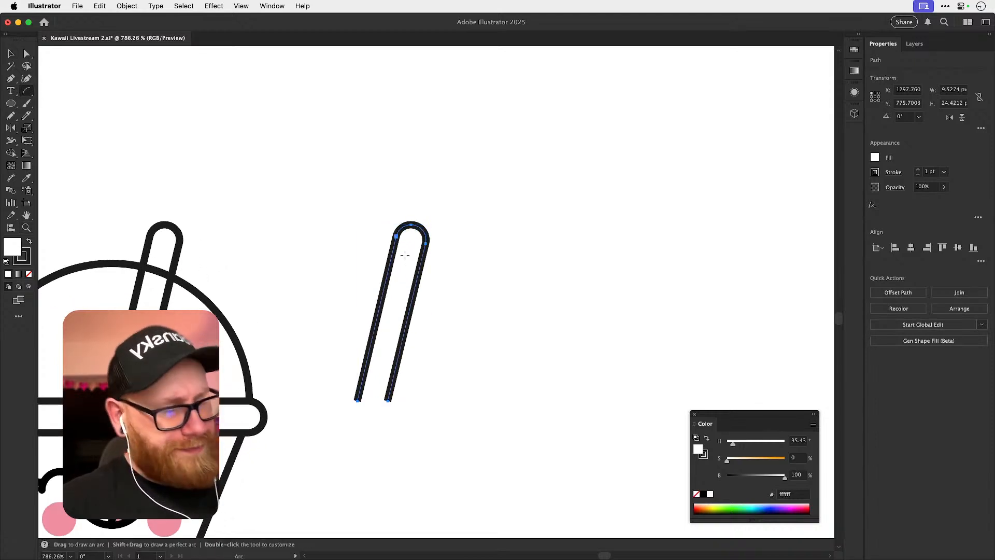
key(super+shift+a)
mouse_move(392, 250)
mouse_down()
mouse_move(429, 300)
mouse_move(428, 282)
mouse_up()
scroll(432, 278, up, 3)
key(v)
click(413, 284)
drag(411, 282, 415, 274)
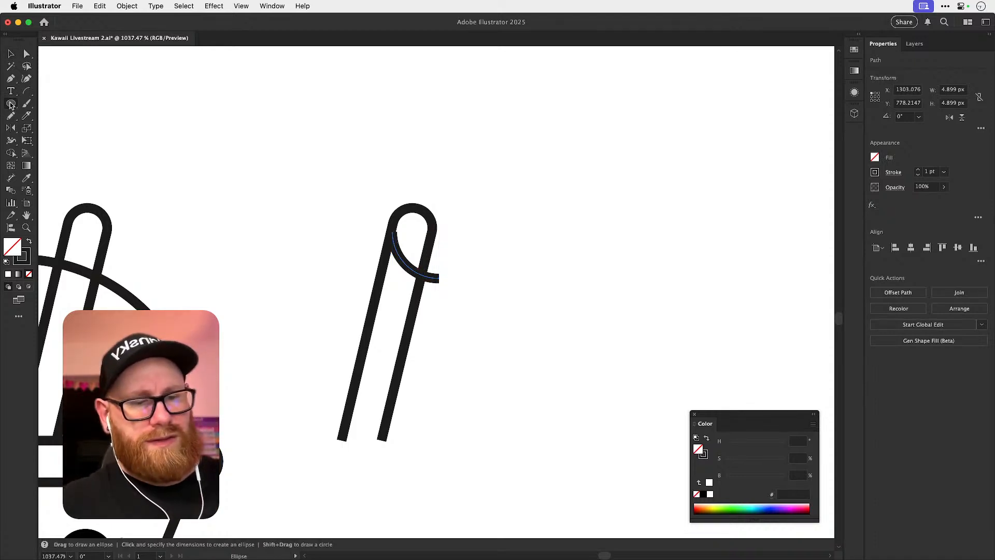
Draw an upright rectangle about 4.74 by 28.69 px beside the duplicated straw and slightly round its corners.
drag(11, 104, 36, 102)
drag(509, 186, 563, 468)
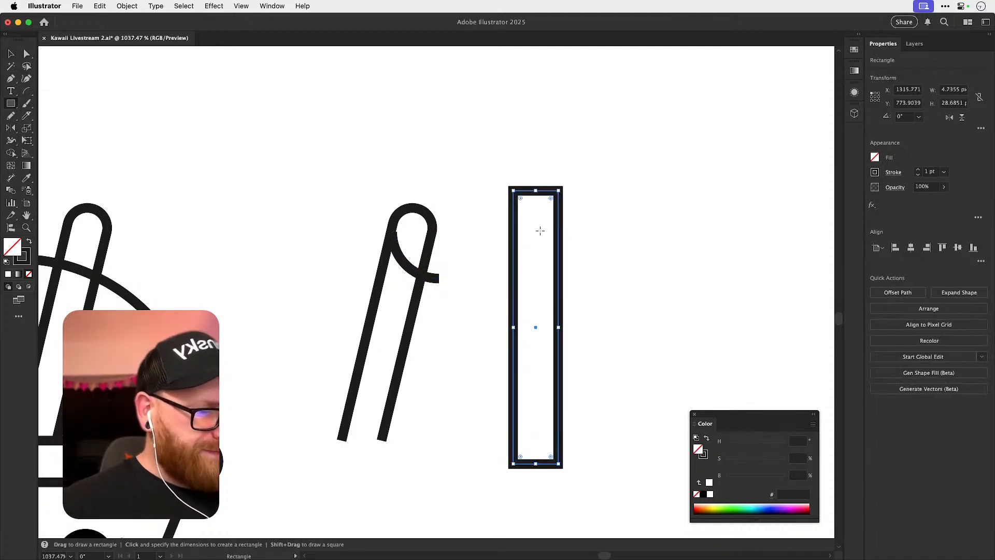
key(a)
drag(521, 198, 526, 204)
click(604, 211)
key(v)
Draw an arc about 4.74 px wide across the rounded rectangle and copy it downward to make four evenly spaced stripes.
click(27, 91)
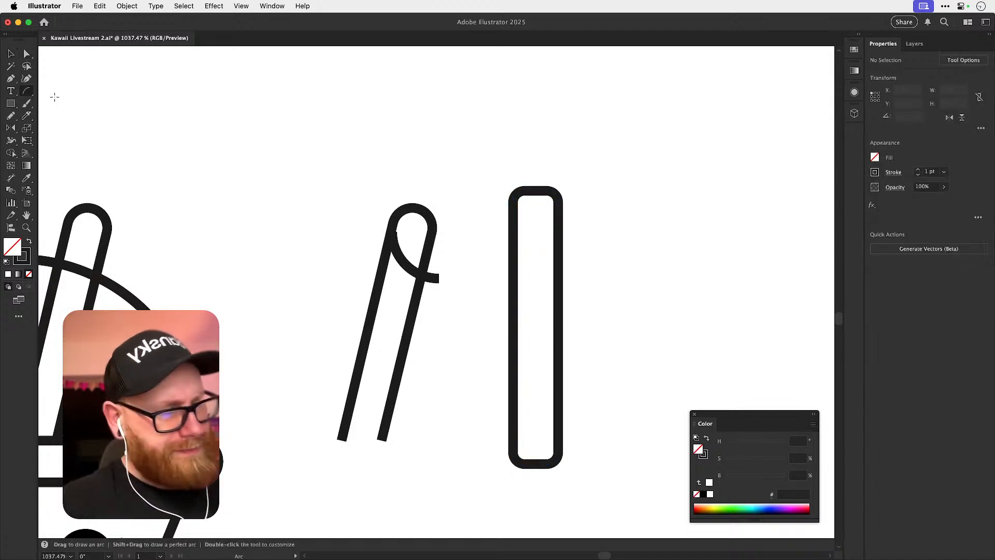
drag(513, 220, 539, 305)
key(v)
key(super+shift+a)
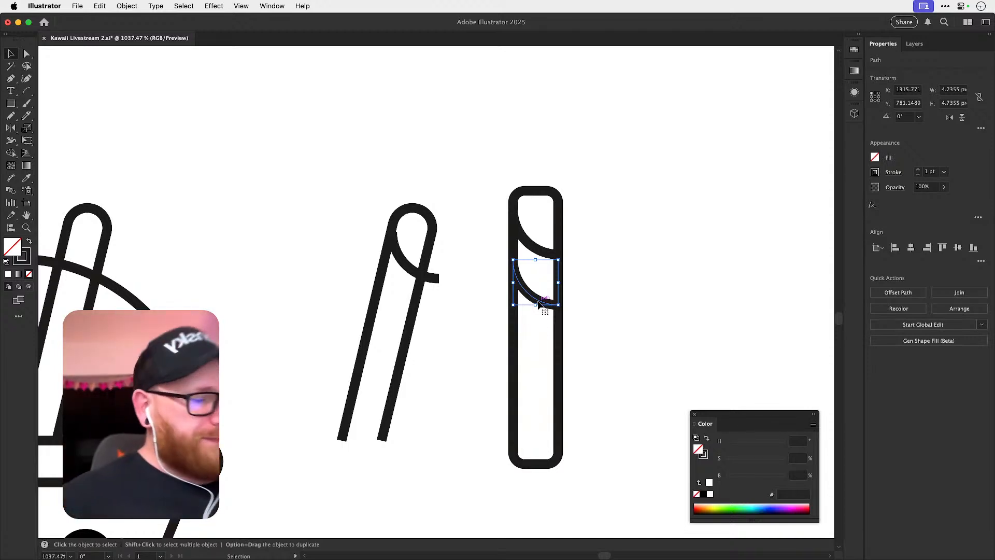
click(622, 245)
drag(543, 305, 550, 354)
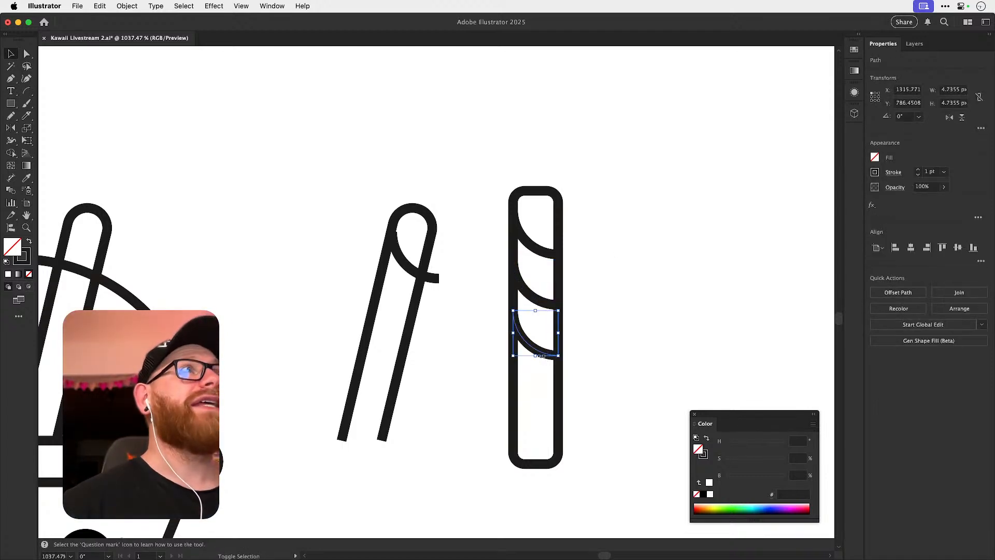
key(super+d)
click(603, 349)
Shorten the rounded rectangle from its base to about 27.43 px high.
key(a)
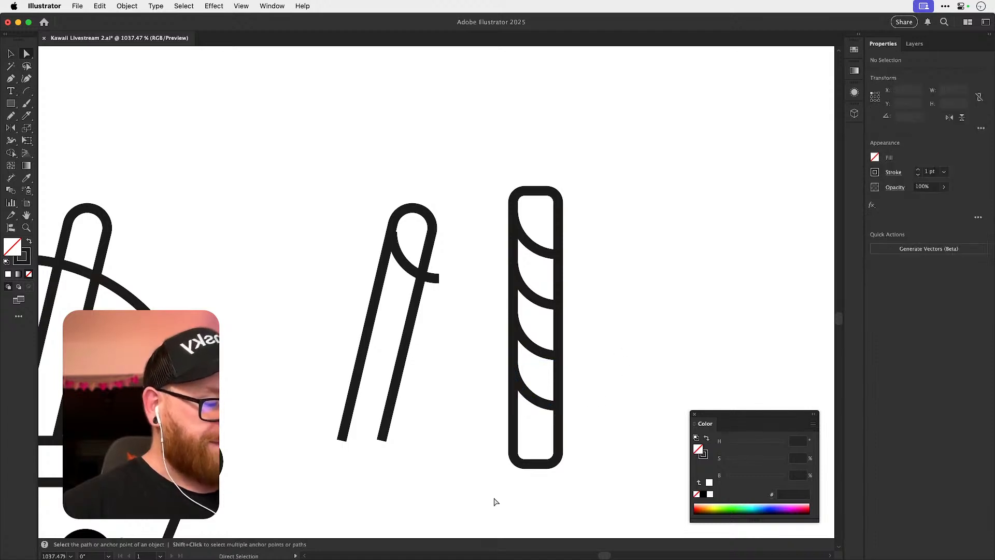
drag(561, 457, 562, 442)
key(v)
Group the four stripe arcs and try to centre them vertically with the rounded rectangle.
click(581, 236)
click(515, 431)
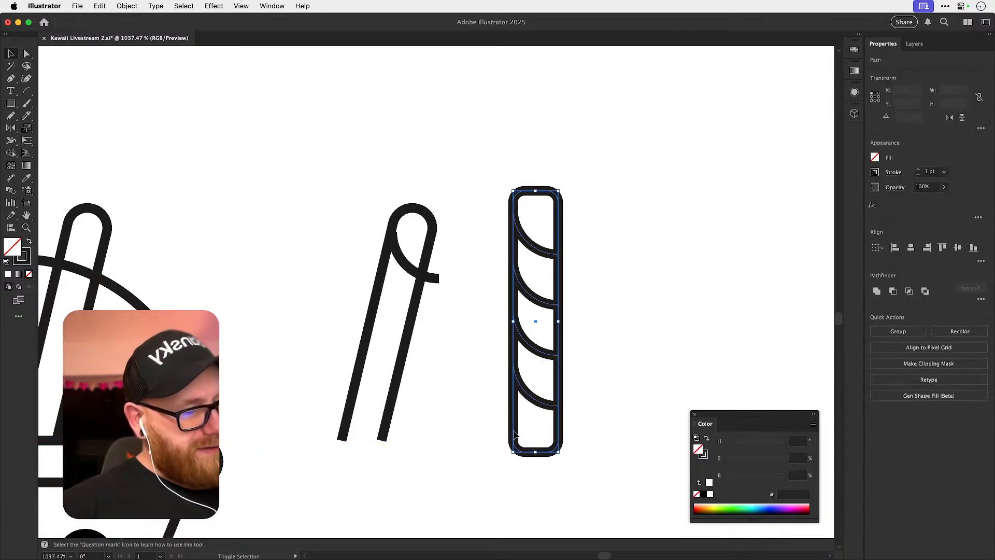
shift+click(513, 432)
key(super+g)
drag(508, 465, 595, 127)
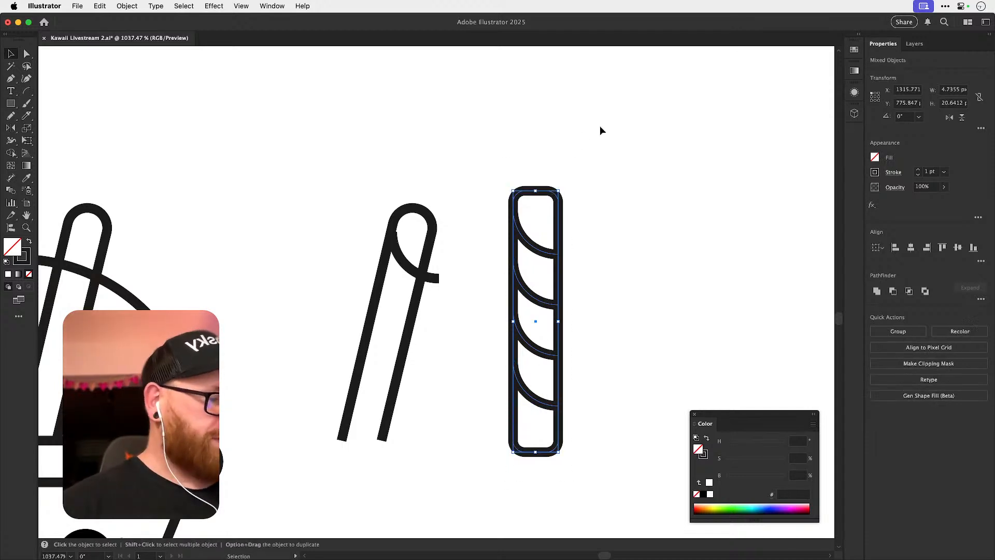
click(957, 249)
key(super+z)
Ungroup and regroup the four stripe arcs, and try the vertical centre alignment with the rectangle again.
click(609, 257)
click(554, 253)
key(super+shift+g)
drag(497, 157, 574, 442)
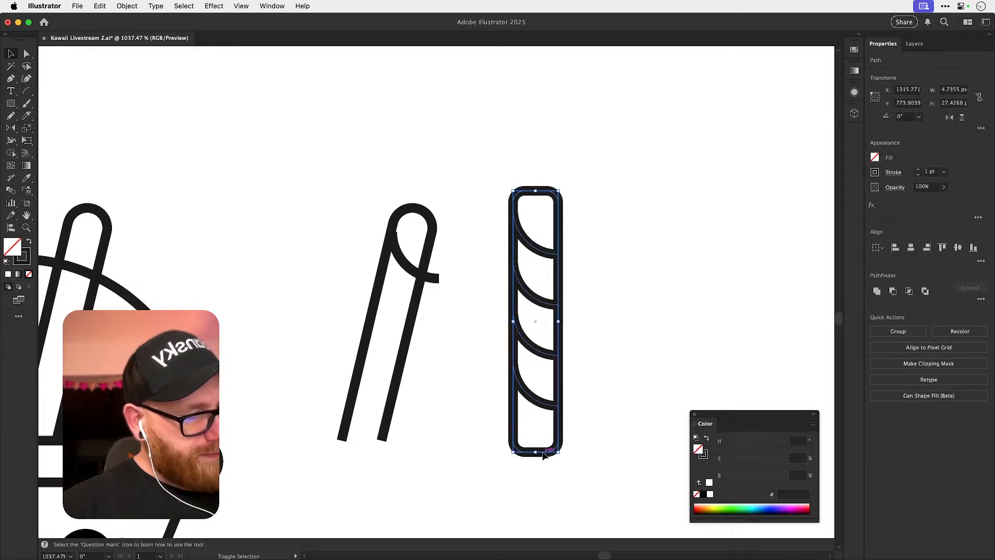
shift+click(545, 453)
key(super+g)
shift+click(560, 208)
click(958, 249)
key(super+z)
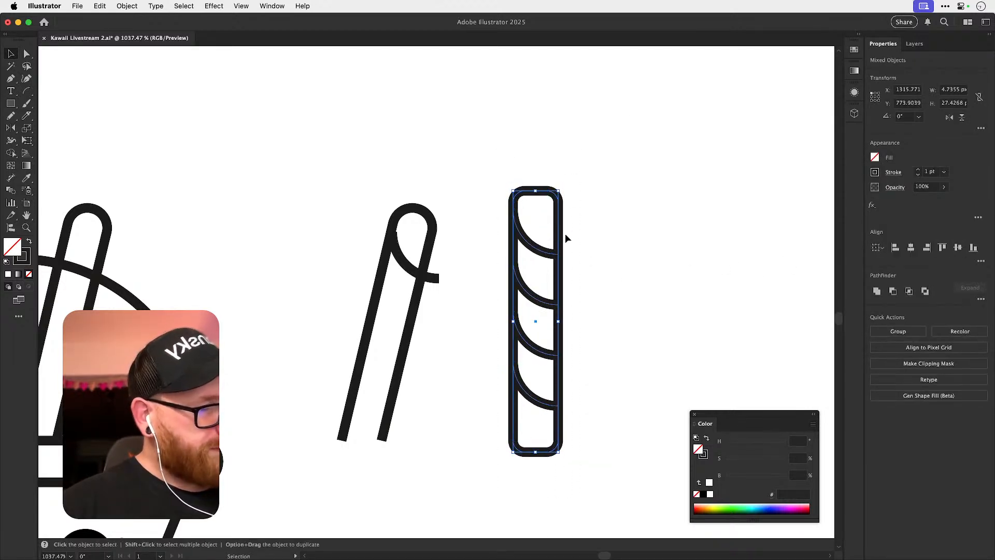
Group the four stripes with the rounded rectangle as one striped straw.
click(568, 238)
click(552, 254)
shift+click(518, 419)
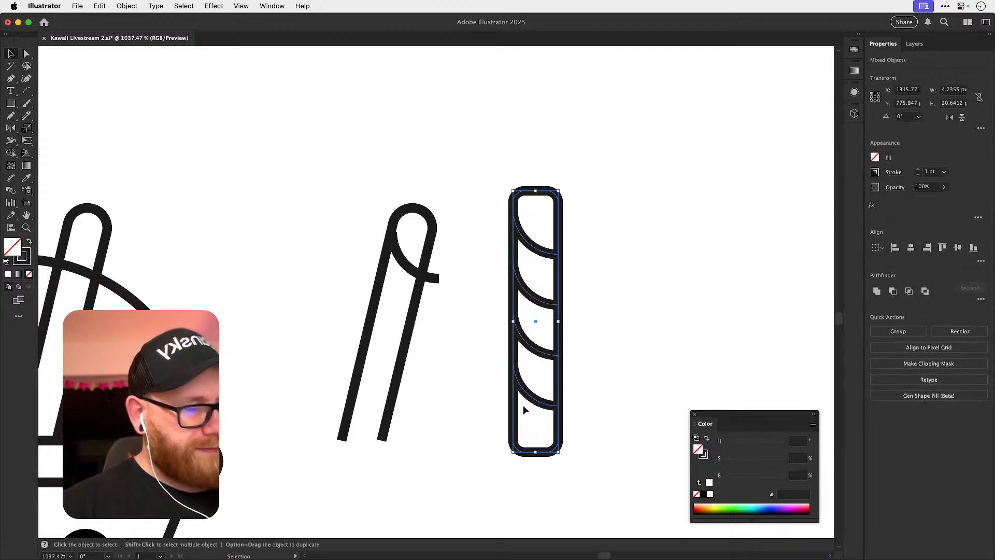
key(super+g)
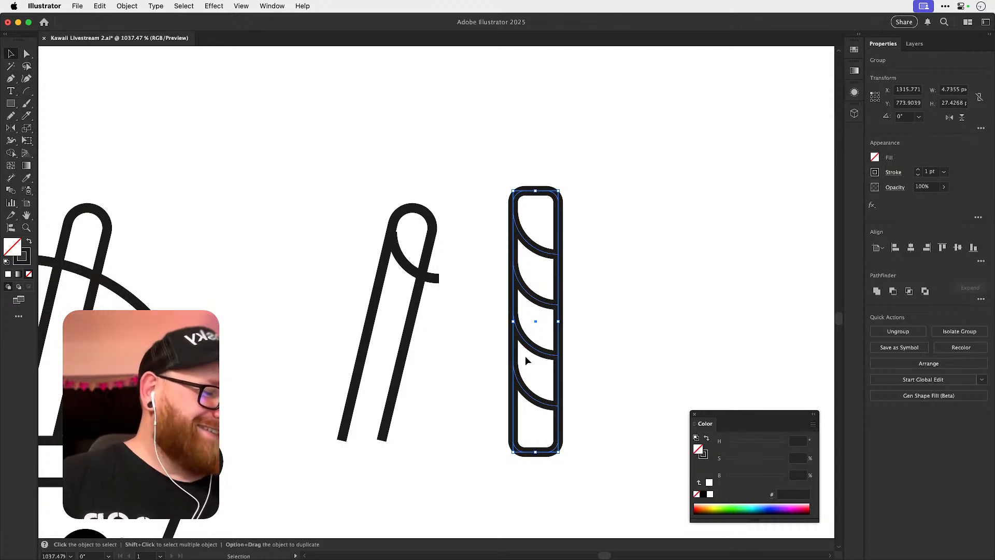
Move the slanted straw with its test arc to the upper right, away from the striped straw.
drag(364, 198, 423, 464)
key(space)
drag(415, 278, 709, 198)
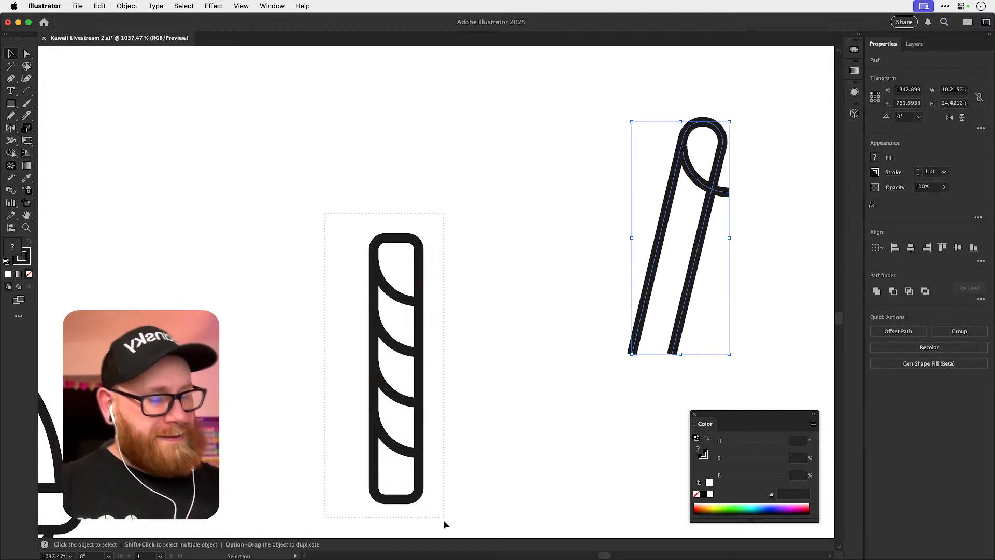
Move the upright striped straw group left, close to the cup's dome, and deselect it.
drag(444, 519, 444, 505)
scroll(515, 289, down, 3)
scroll(516, 289, left, 4)
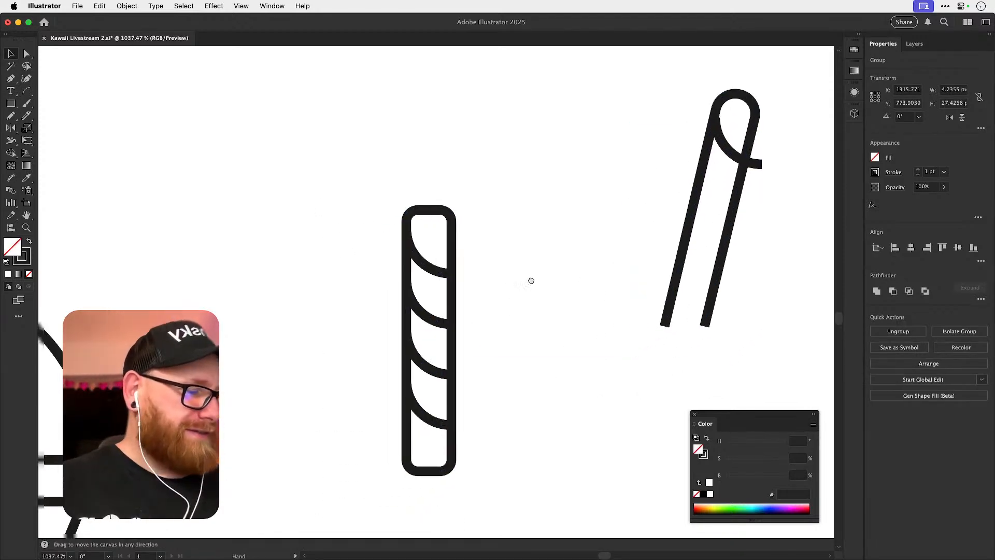
scroll(602, 289, left, 4)
scroll(602, 288, down, 2)
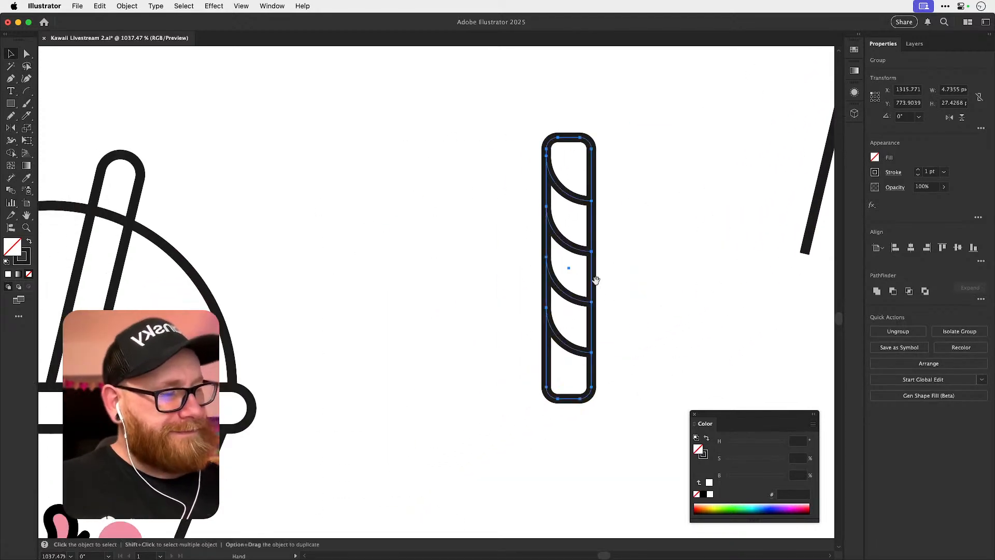
drag(575, 254, 350, 275)
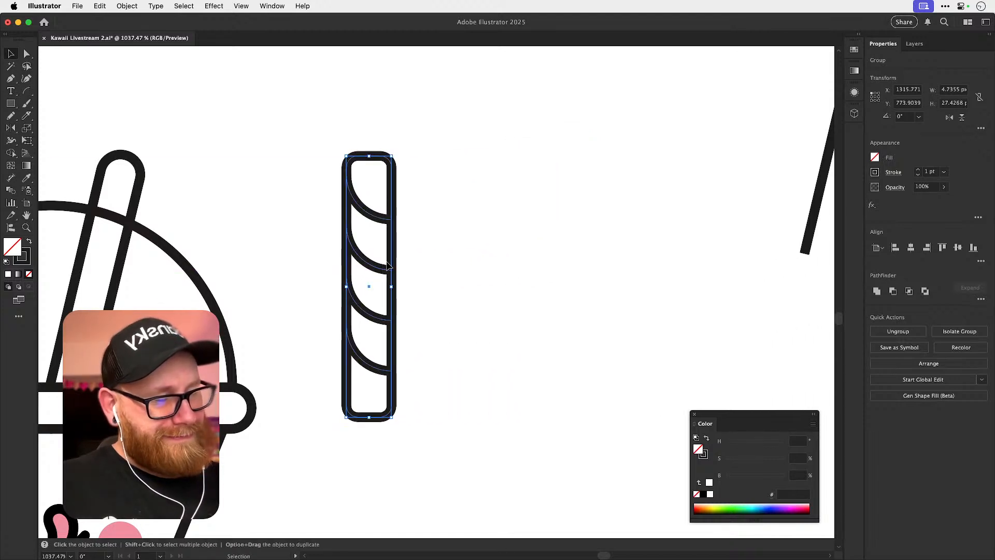
click(413, 243)
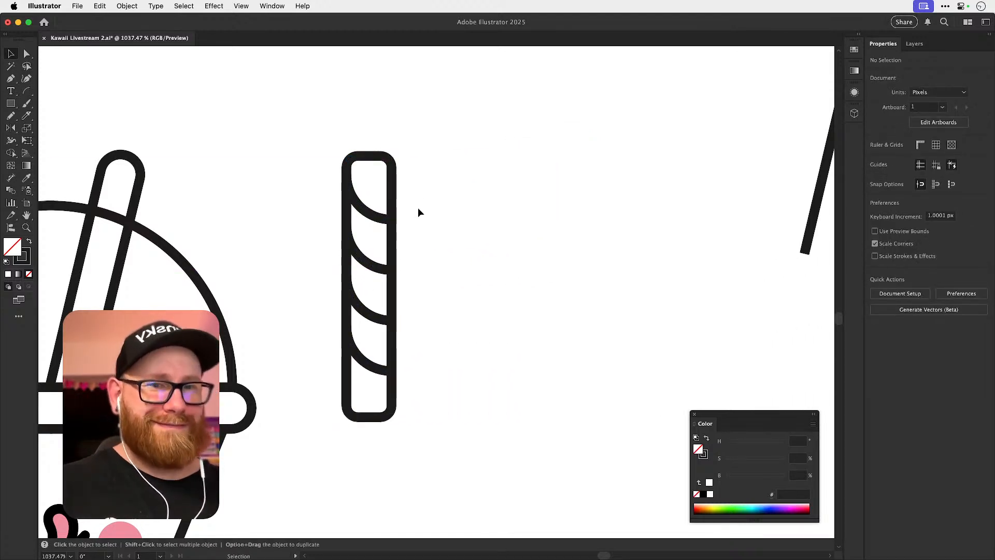
Move the upright striped straw over the cup's plain straw and display the artwork as outlines.
drag(352, 264, 418, 466)
drag(404, 302, 292, 308)
key(r)
drag(390, 269, 410, 280)
key(super+z)
key(z)
drag(253, 273, 343, 311)
key(v)
key(super+y)
key(t)
click(400, 218)
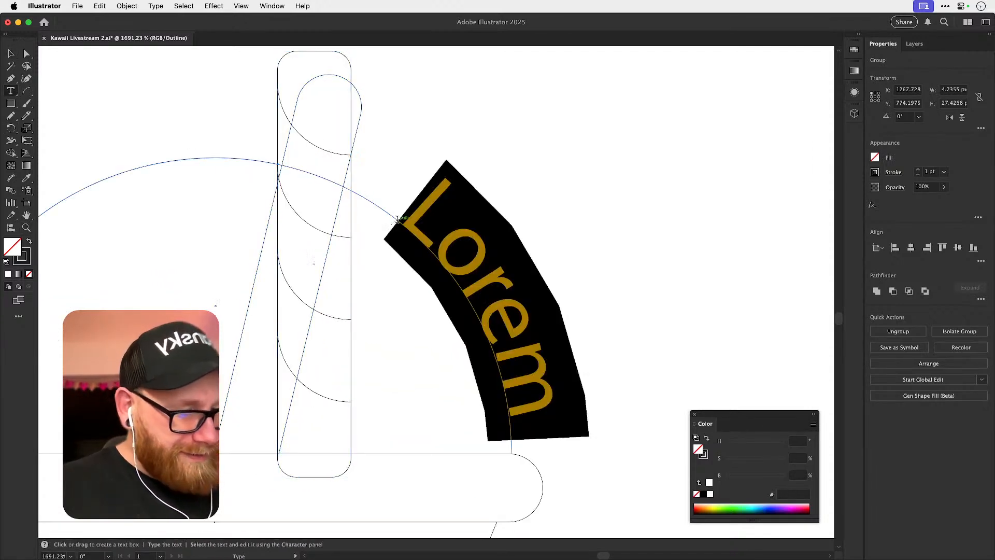
click(10, 53)
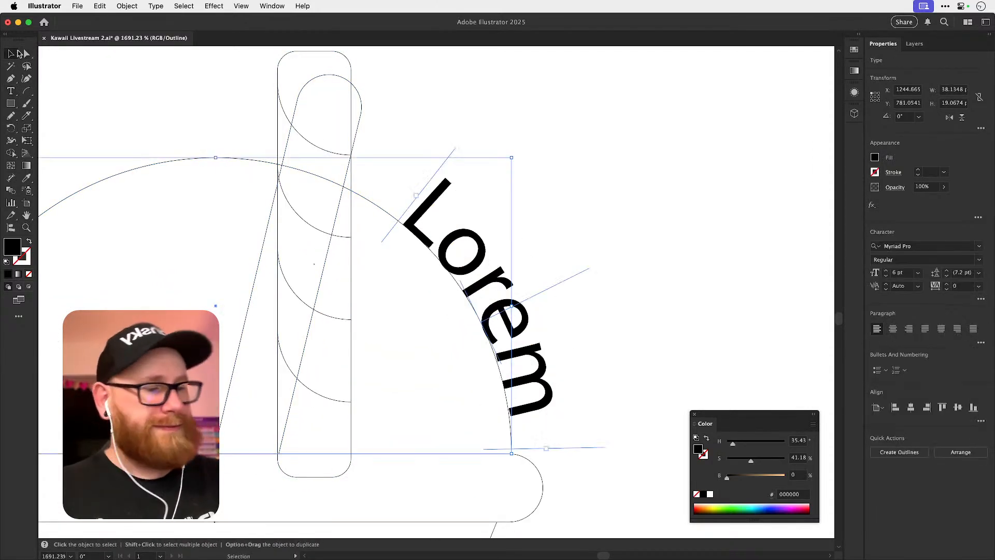
key(super+z)
Shift the striped straw slightly right, rotate it clockwise to match the plain straw's slant, and return to the preview display.
click(355, 125)
click(355, 126)
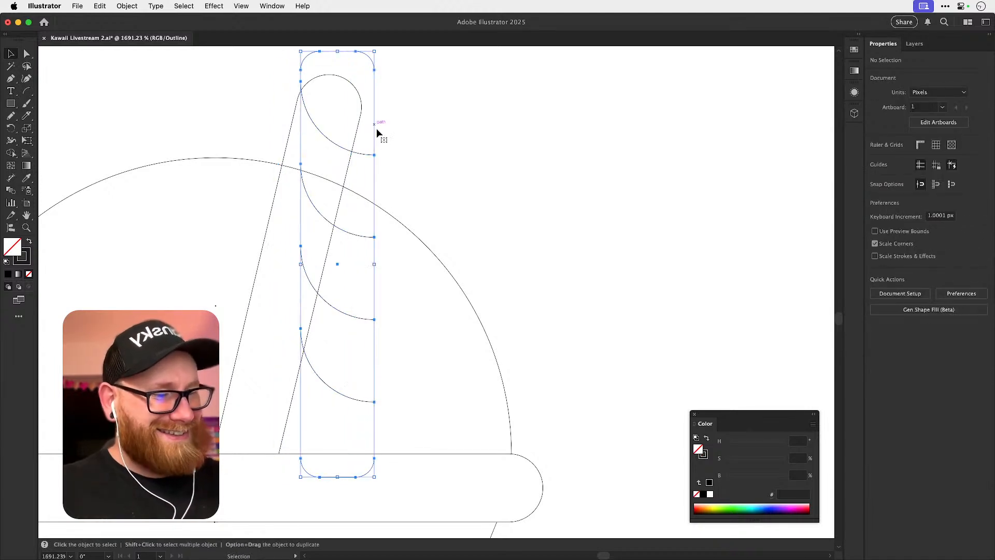
key(r)
drag(417, 215, 428, 233)
key(super+shift+a)
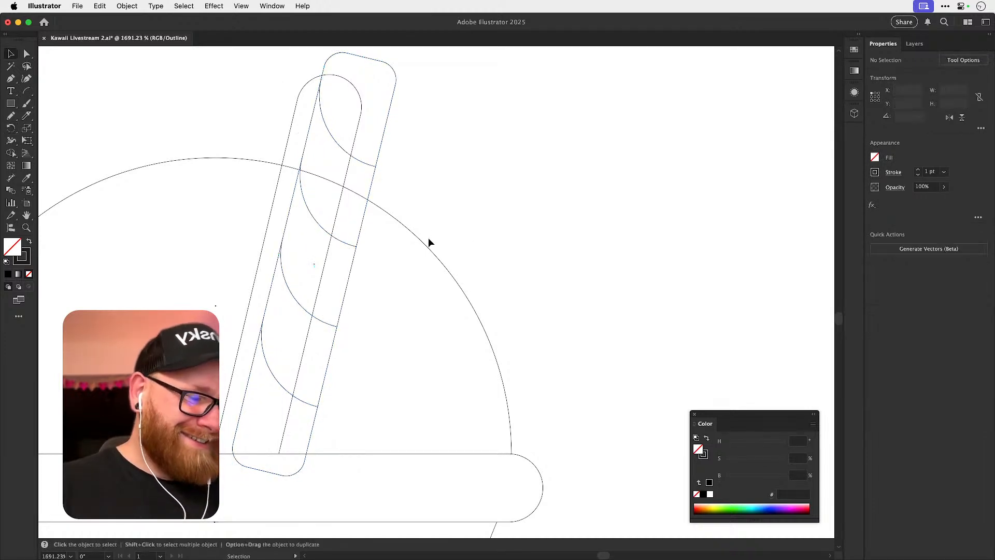
key(v)
key(super+minus)
key(super+minus)
key(super+minus)
key(super+minus)
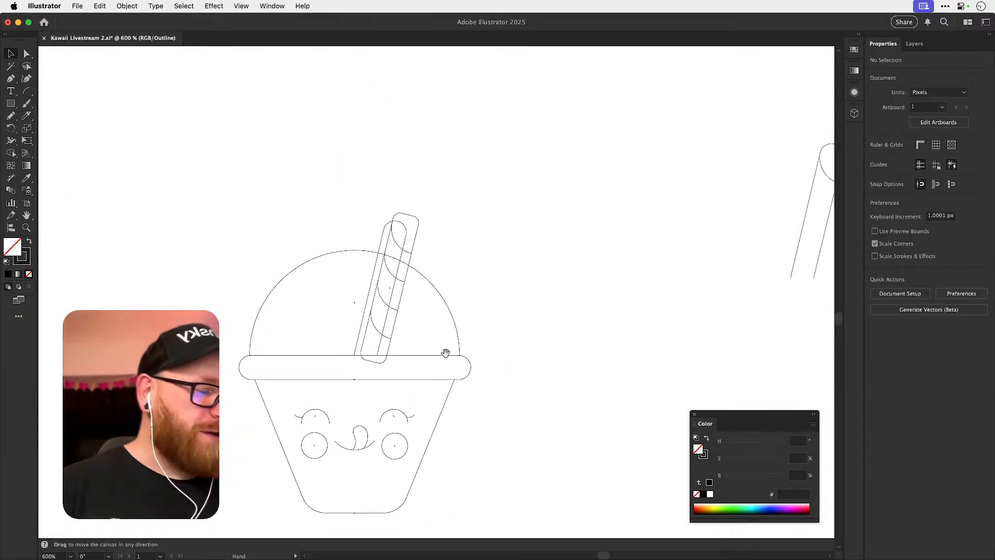
drag(449, 354, 319, 357)
key(super+y)
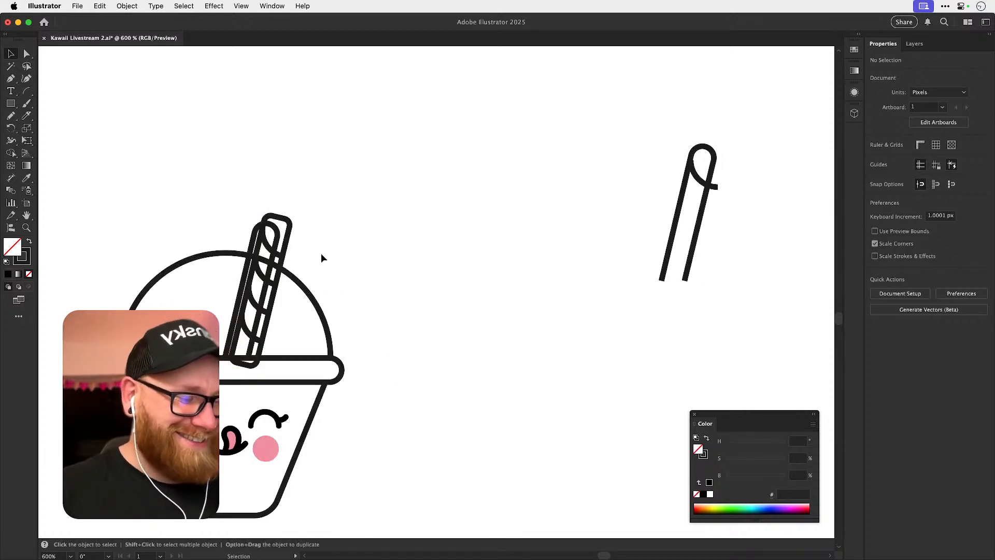
Recover a spare copy of the upright striped straw and place it to the right of the cup, keeping the rotated one.
key(super+z)
key(super+z)
key(a)
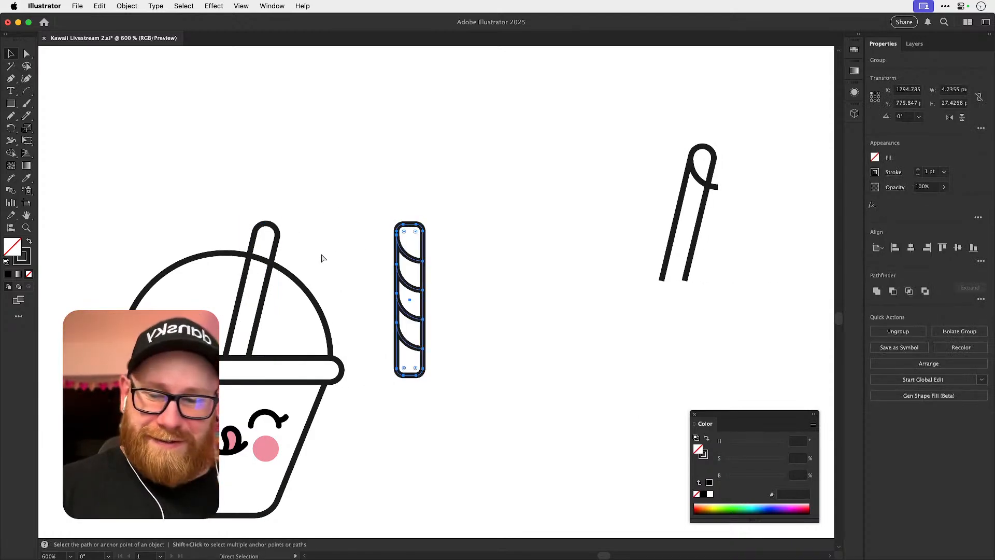
key(super+shift+z)
key(super+shift+z)
key(super+f)
key(shift+Right)
key(super+shift+a)
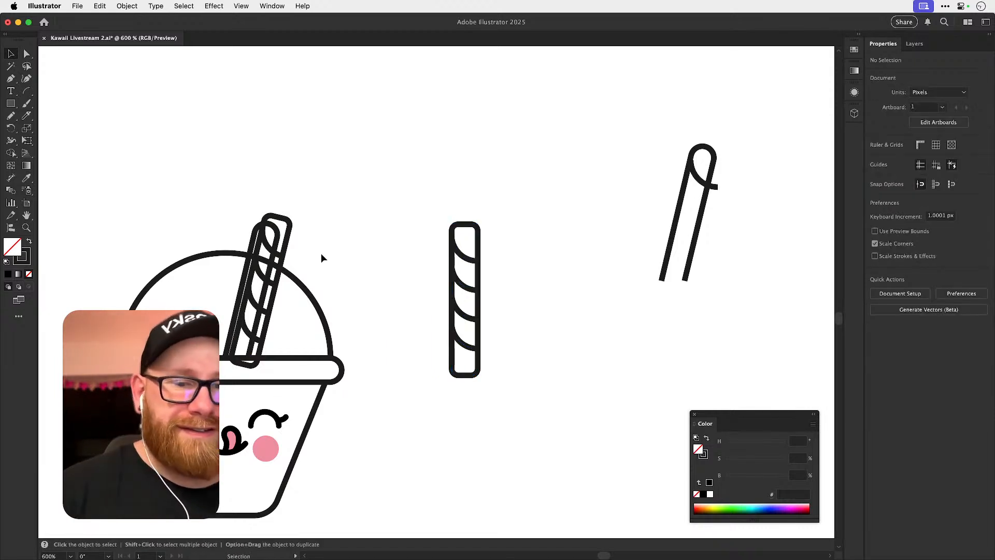
Fit the rotated striped straw in the plain straw's place on the cup and move the plain straw 40 px left.
mouse_move(291, 252)
mouse_down()
mouse_move(331, 222)
mouse_move(276, 263)
mouse_up()
key(Delete)
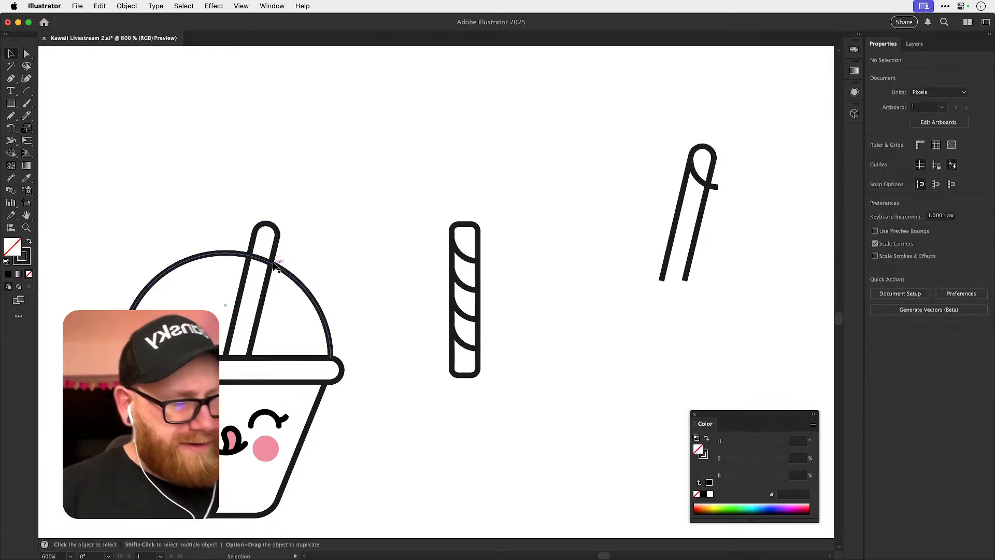
click(266, 308)
key(shift+Left)
key(shift+Left)
key(shift+Left)
key(shift+Left)
key(shift+Left)
key(shift+Left)
key(super+f)
click(373, 214)
key(space)
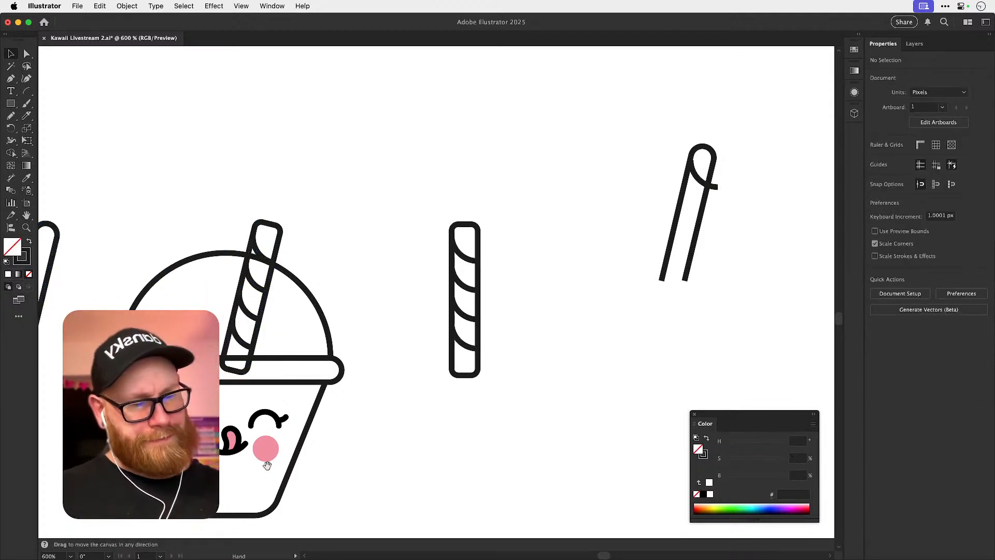
Delete the rotated striped straw's bottom edge and rounded lower corners, leaving it open where it meets the lid rim.
key(super+space)
mouse_move(271, 254)
mouse_down()
mouse_move(305, 254)
mouse_move(284, 239)
mouse_up()
key(space)
drag(328, 391, 338, 383)
key(super+space)
drag(214, 395, 353, 410)
key(a)
click(291, 390)
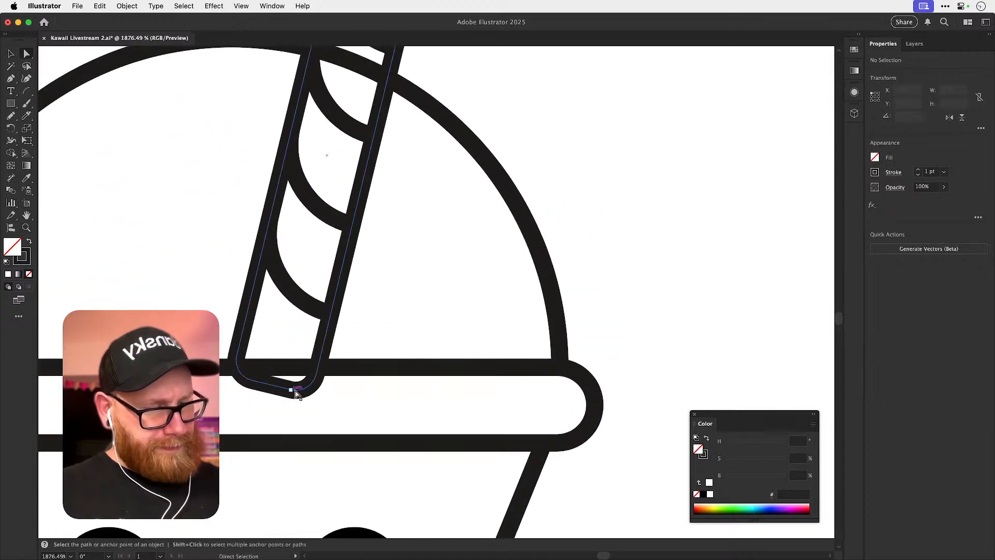
key(Delete)
click(259, 384)
click(252, 382)
key(Delete)
click(264, 382)
Adjust the straw's open lower-left end to meet the lid rim's upper line in outline display, and return to preview.
key(super+y)
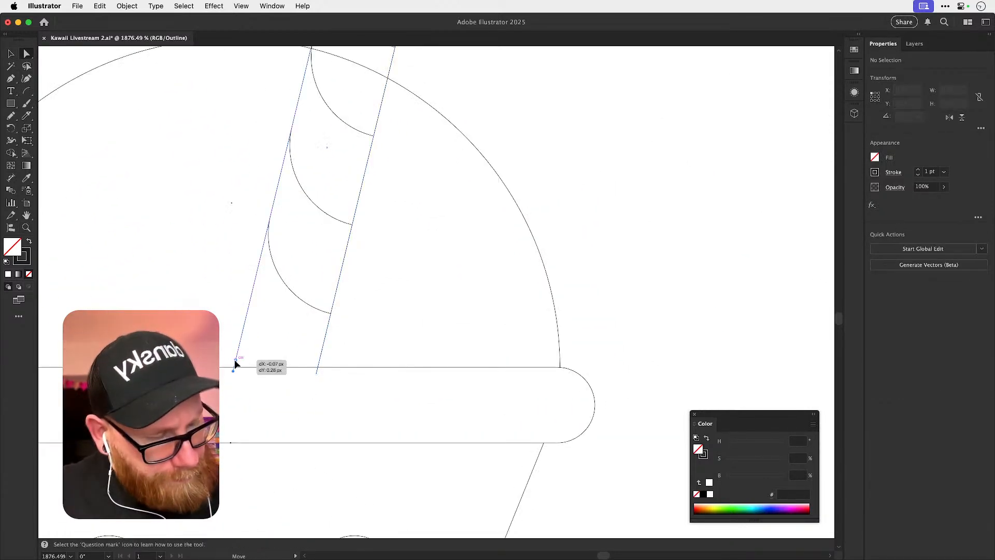
click(234, 368)
mouse_move(236, 370)
mouse_down()
mouse_move(251, 349)
mouse_move(244, 379)
mouse_up()
key(super+space)
click(227, 356)
drag(409, 390, 413, 382)
key(super+y)
key(super+minus)
key(super+minus)
key(super+minus)
key(super+minus)
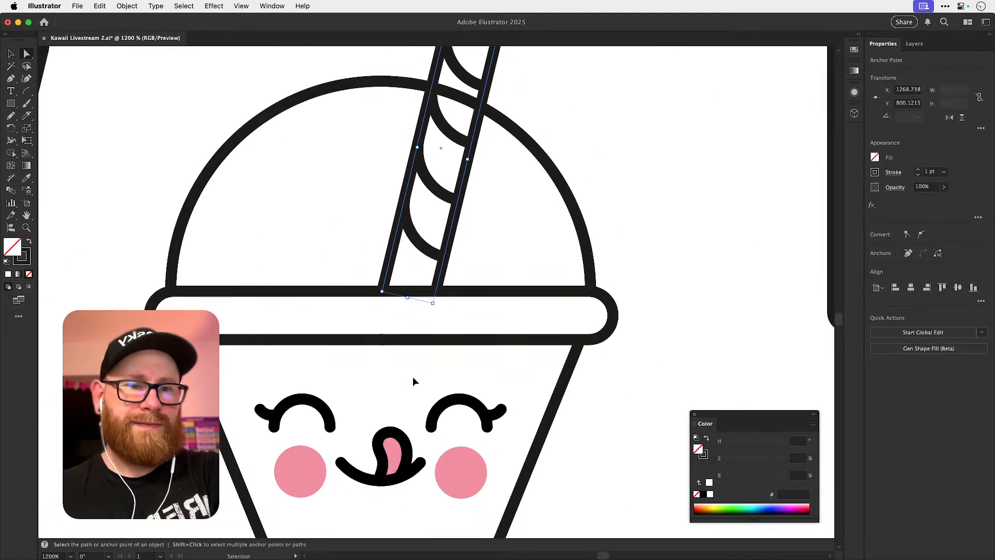
key(super+minus)
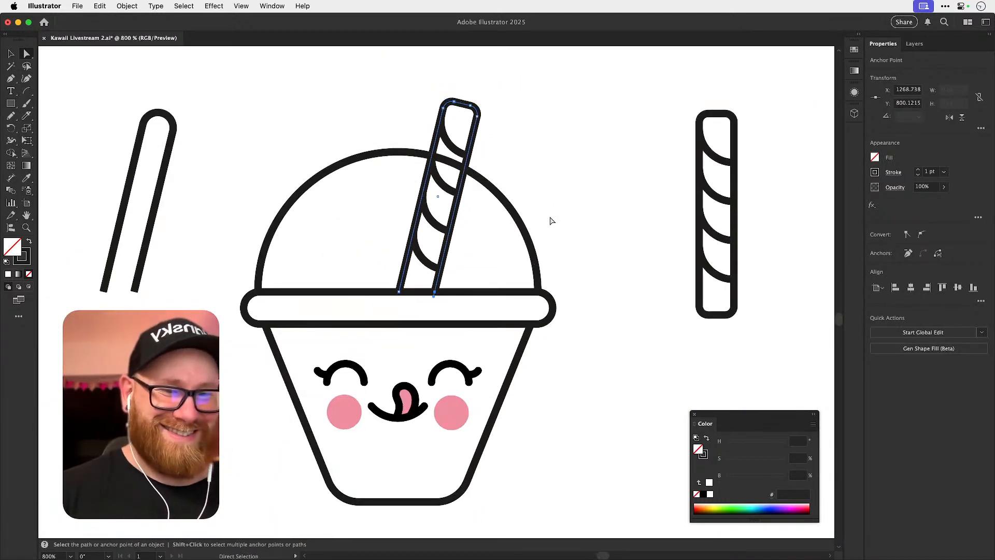
Remove the part of the dome line that crosses the striped straw using the Shape Builder, and deselect everything.
key(v)
click(555, 215)
drag(574, 191, 477, 283)
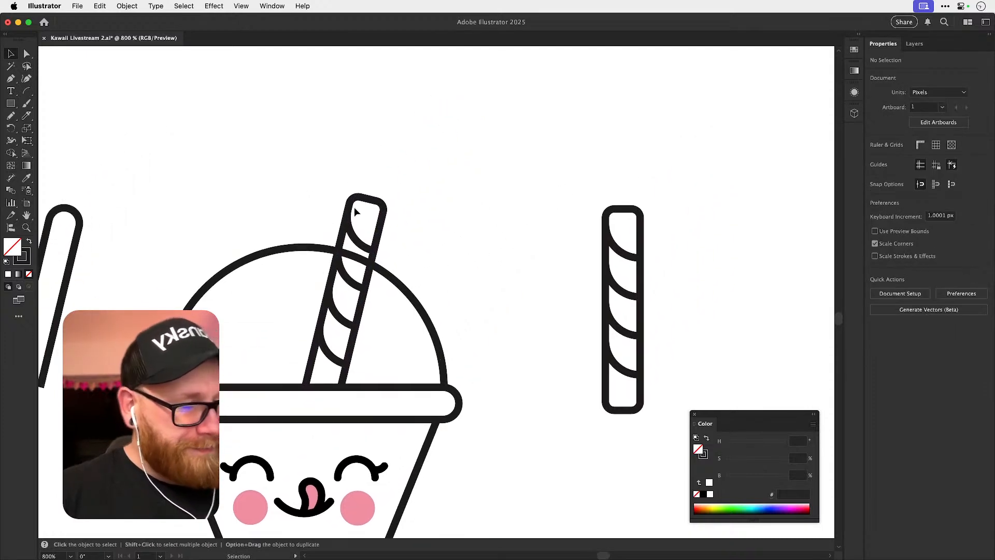
drag(375, 300, 415, 361)
key(shift+m)
drag(356, 247, 363, 267)
key(shift+super+a)
key(v)
key(super+minus)
key(super+minus)
key(super+minus)
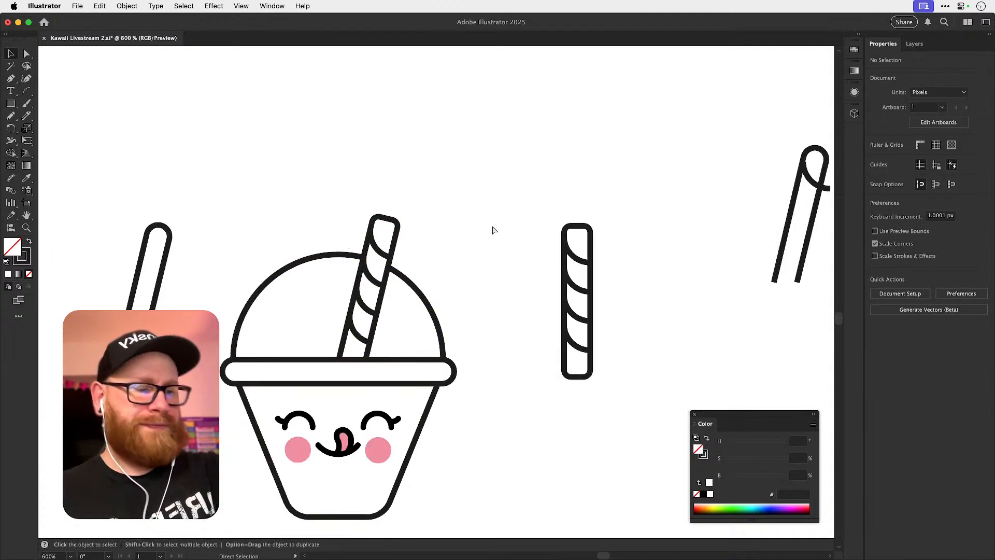
Offset the dome's left arc by -3 px and move the offset outline 20 px up above the cup.
drag(485, 403, 420, 390)
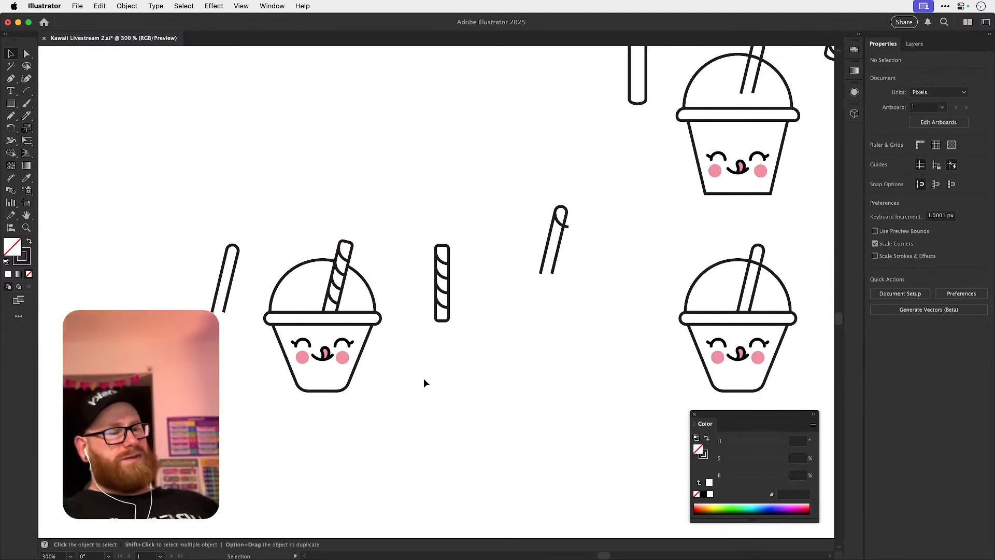
scroll(311, 296, up, 5)
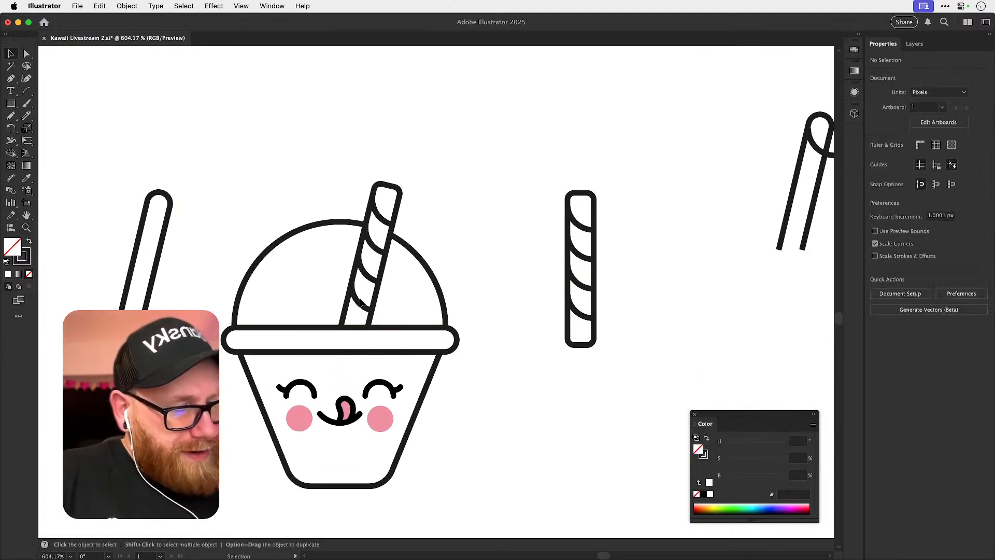
click(317, 224)
click(127, 5)
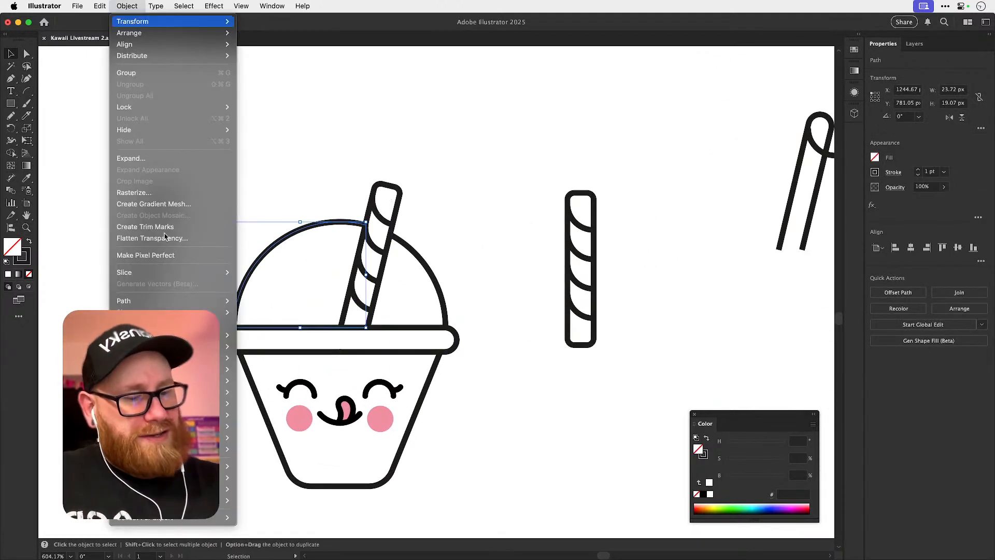
mouse_move(188, 300)
click(285, 338)
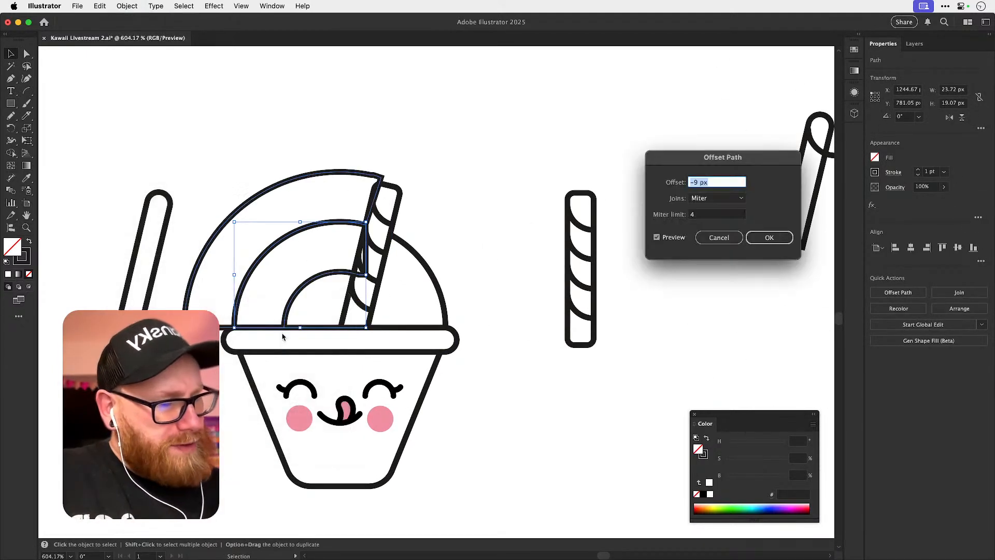
key(Up)
key(Up)
key(Up)
key(Up)
key(Up)
key(Up)
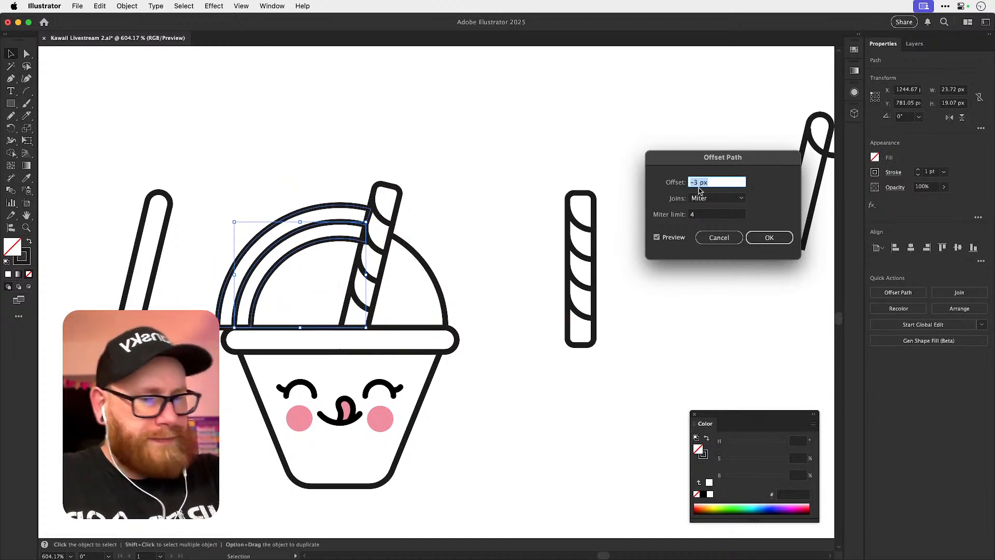
key(Return)
key(shift+Up)
key(shift+Up)
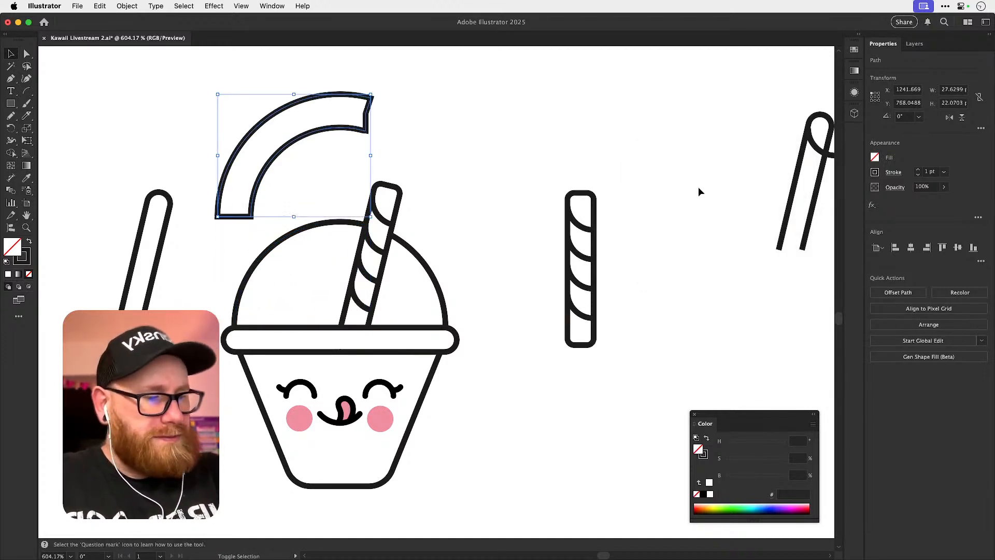
Delete the offset outline's outer arc and its connecting end segments, keeping only the inner arc.
click(698, 187)
key(a)
drag(210, 233, 239, 196)
key(Delete)
click(359, 78)
drag(362, 81, 393, 100)
key(Delete)
click(387, 100)
click(367, 114)
key(Delete)
click(377, 115)
click(368, 131)
key(Delete)
click(370, 130)
click(366, 131)
key(Delete)
click(371, 131)
click(366, 130)
key(Delete)
click(371, 130)
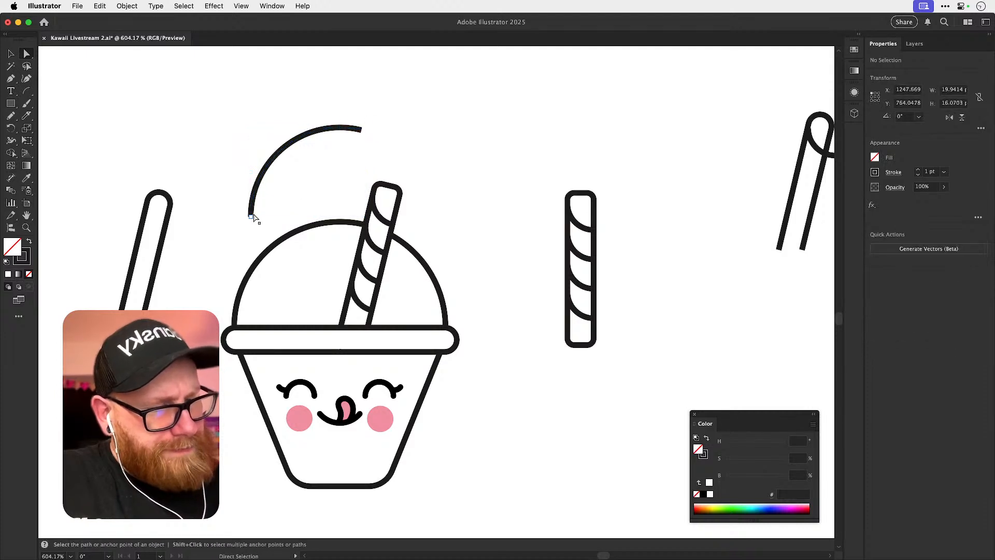
Shorten the inner arc to a quarter circle ending at the dome's apex and move it 20 px down into the dome.
click(253, 216)
click(361, 130)
key(v)
key(Delete)
click(372, 116)
drag(286, 107, 321, 182)
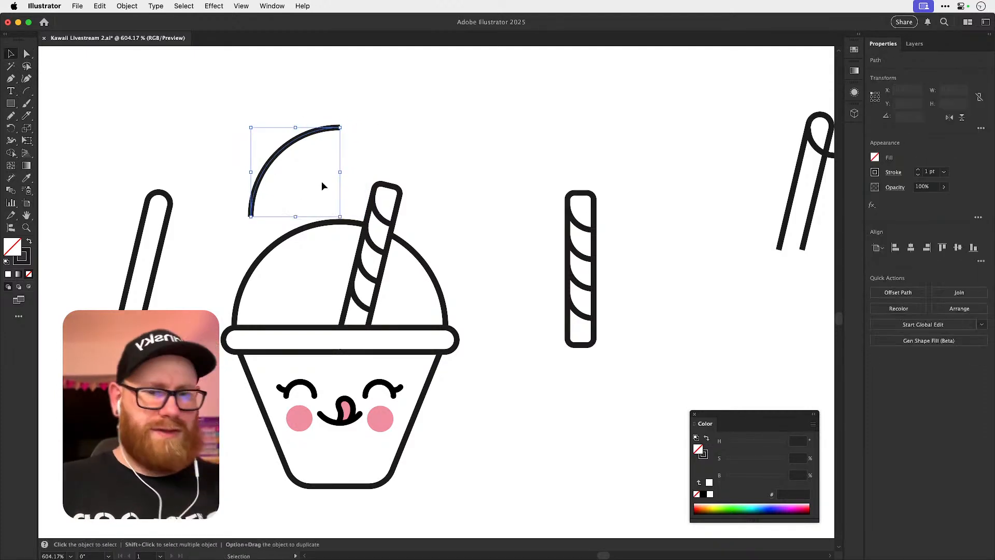
key(shift+Down)
key(shift+Down)
key(shift+super+a)
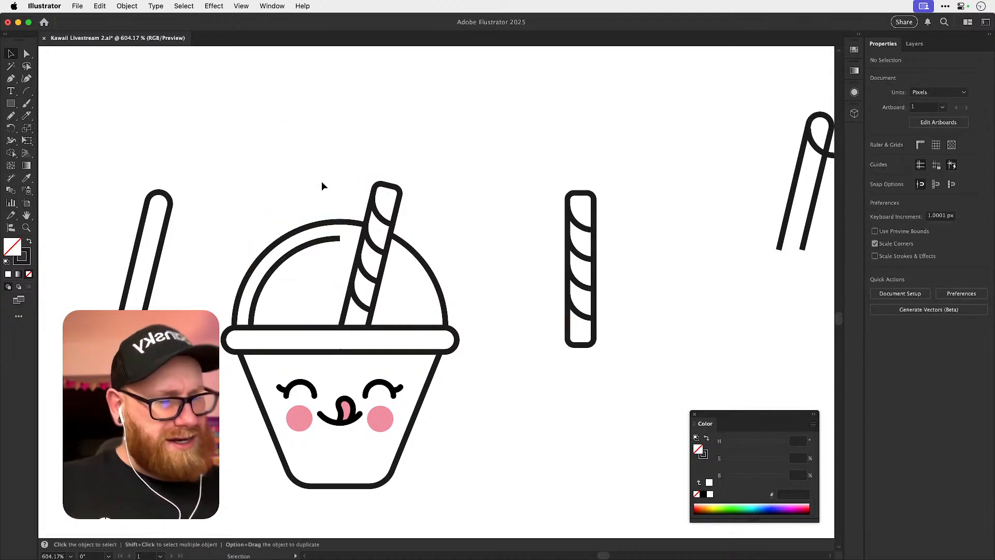
Cut off the lower end of the dome's highlight arc with the Scissors tool and give its stroke round caps.
key(z)
drag(289, 264, 332, 244)
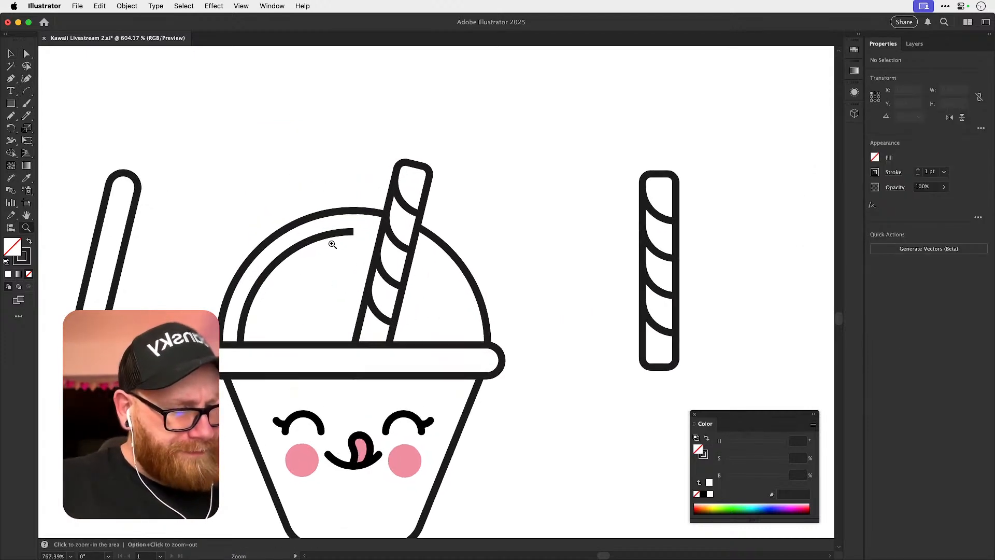
key(c)
click(245, 310)
key(Delete)
click(247, 307)
key(v)
click(894, 172)
click(837, 201)
click(539, 164)
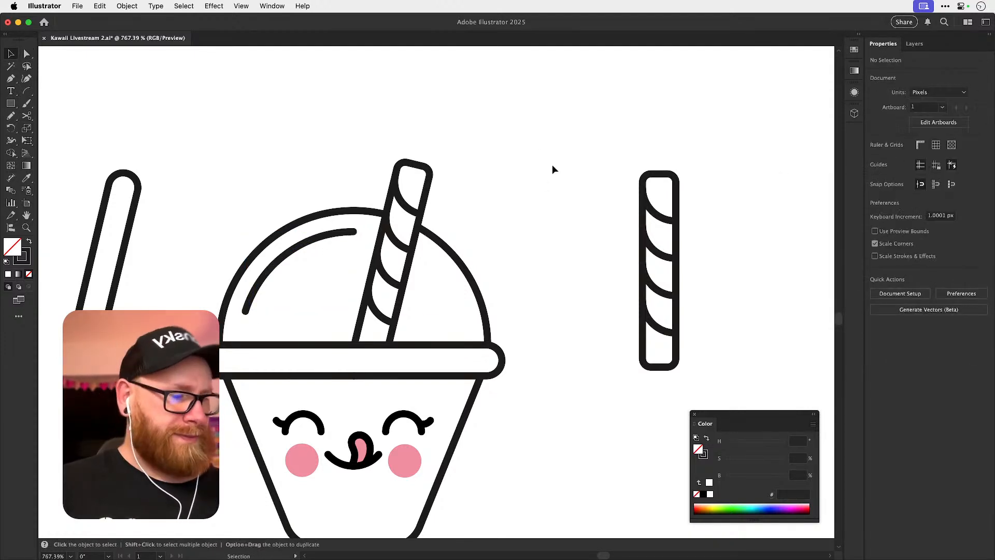
Cut the highlight arc a little before its upper end and delete the leftover piece near the straw.
key(c)
click(336, 233)
key(a)
click(354, 233)
key(Delete)
key(Delete)
key(v)
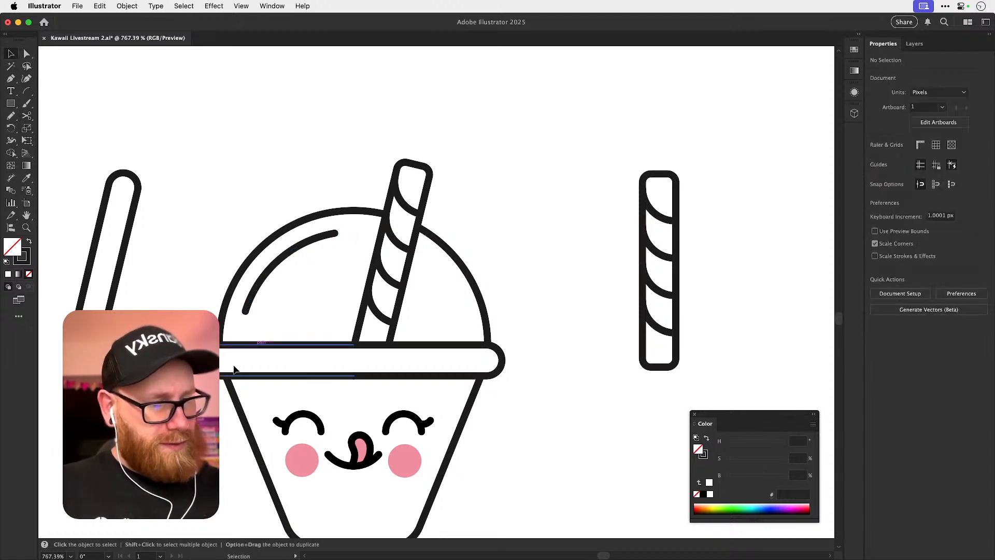
Try shortening the highlight arc further at both its upper and lower ends.
key(super+minus)
key(super+minus)
key(super+minus)
key(super+minus)
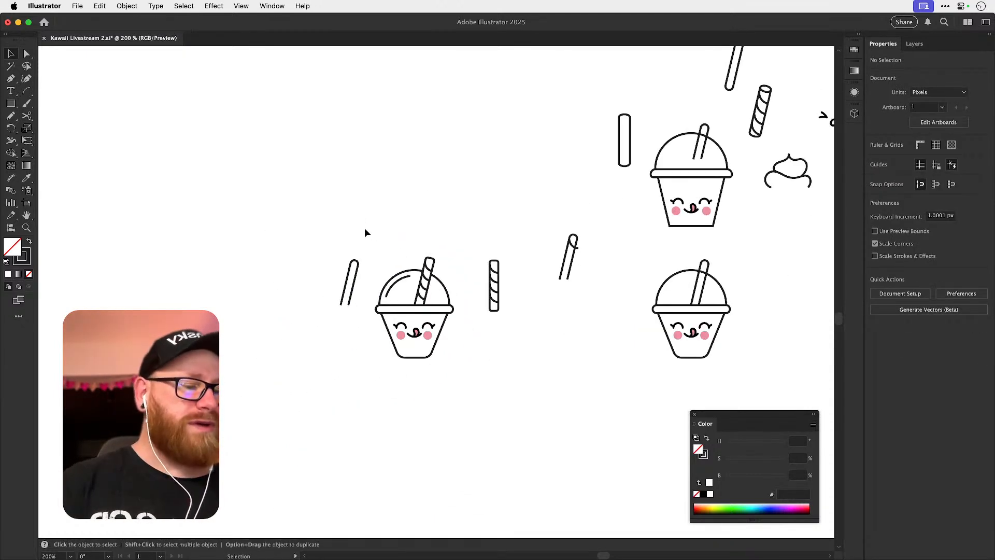
key(z)
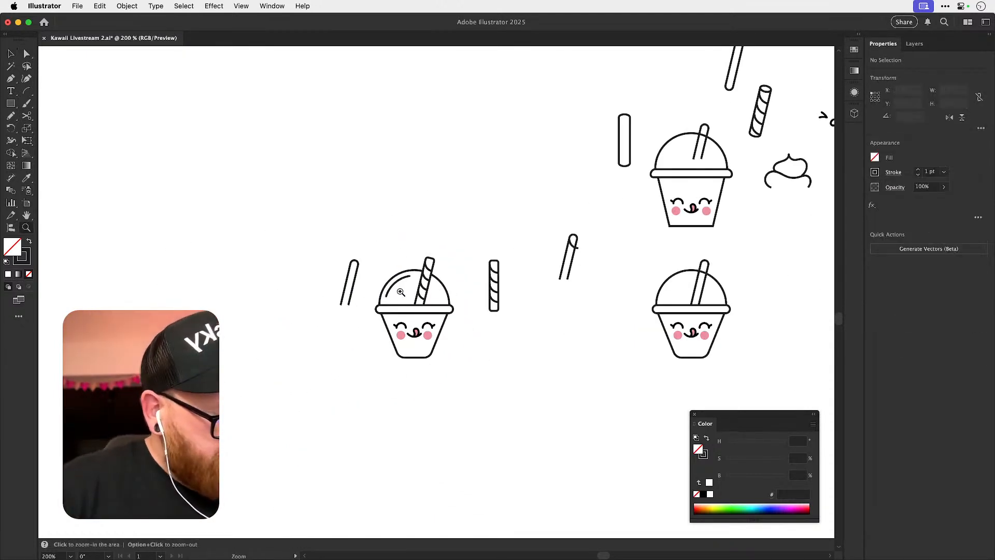
drag(403, 293, 539, 296)
key(c)
click(409, 254)
click(410, 255)
key(v)
click(423, 254)
key(Delete)
click(366, 302)
key(Delete)
click(370, 294)
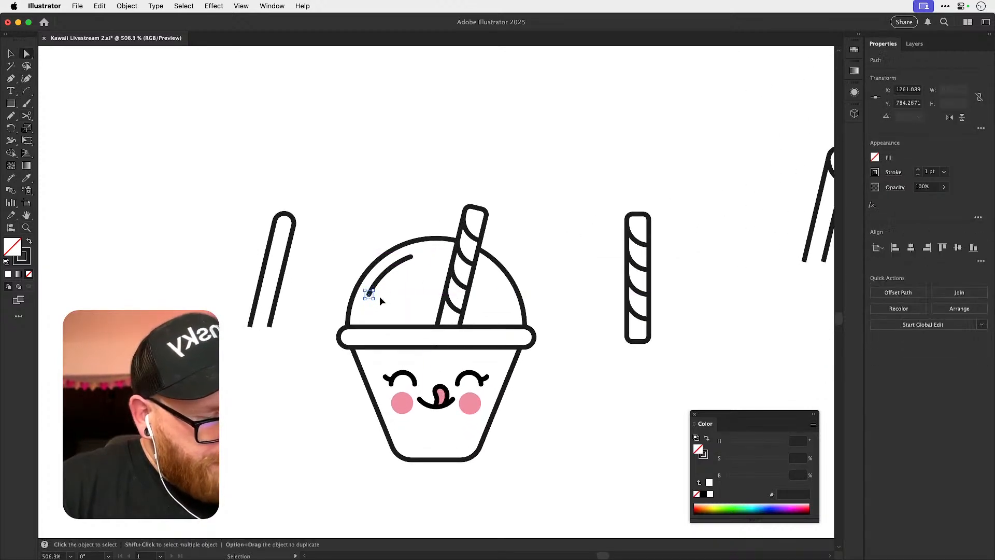
key(Delete)
key(v)
Undo the extra trims at both ends of the highlight arc.
key(super+z)
key(super+z)
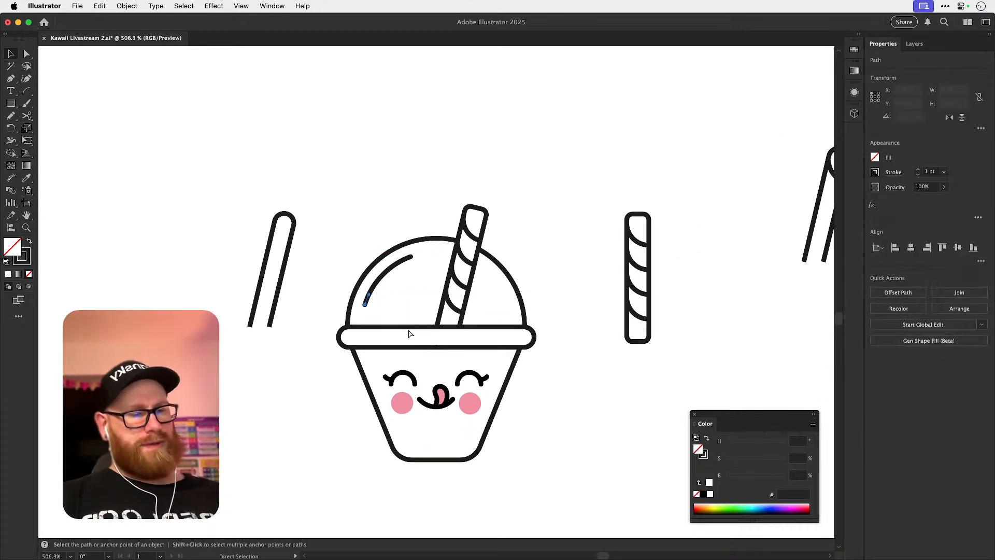
key(super+z)
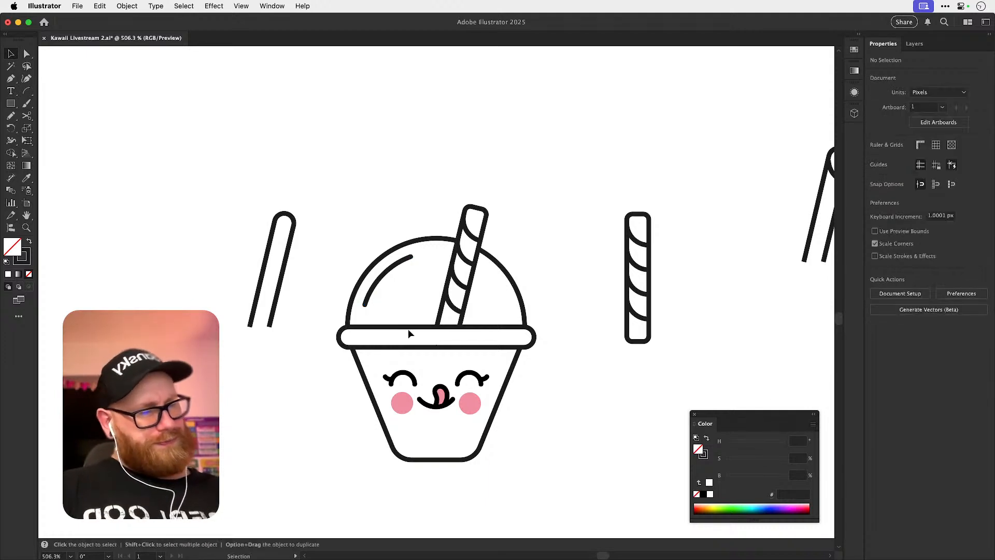
key(a)
drag(411, 256, 431, 256)
key(super+z)
key(v)
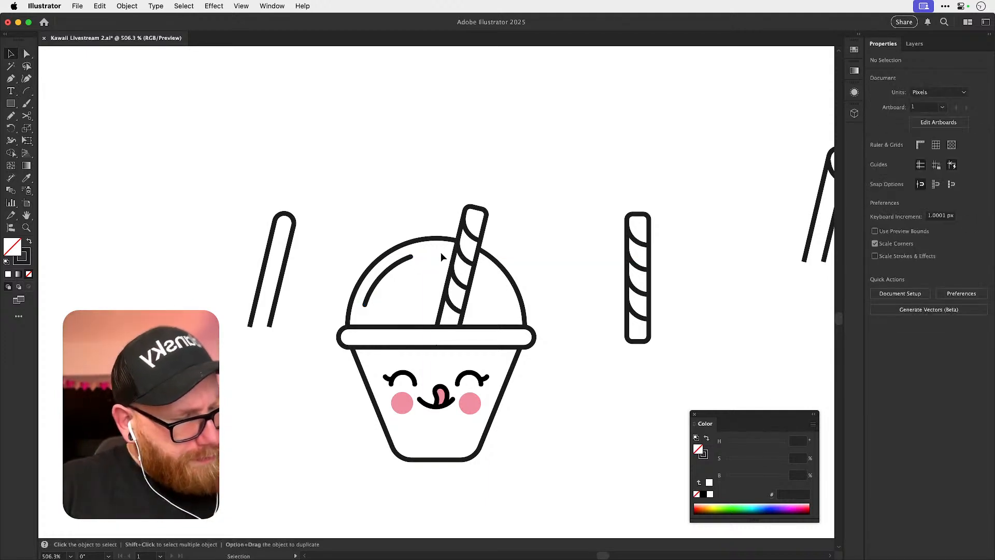
key(super+z)
key(super+z)
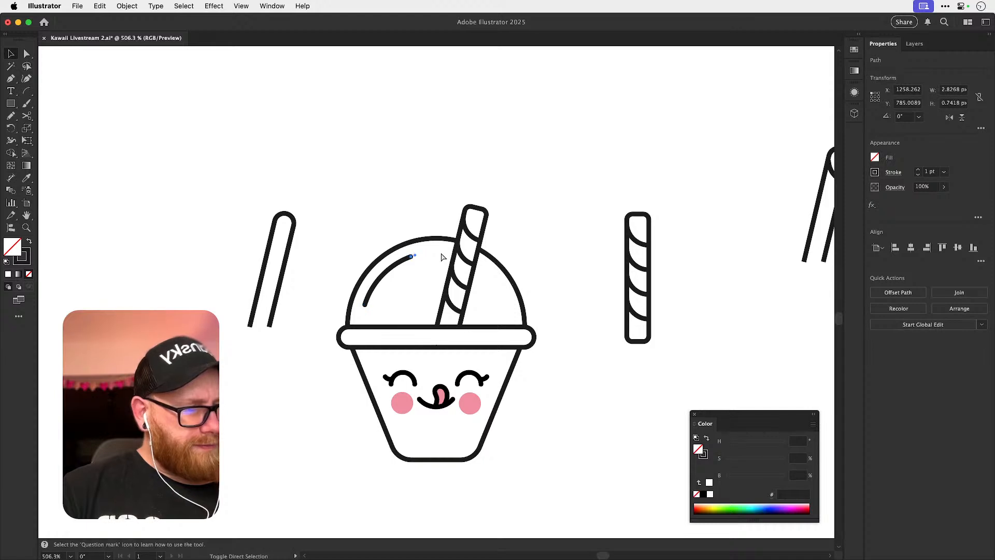
click(441, 252)
drag(391, 269, 413, 269)
key(super+z)
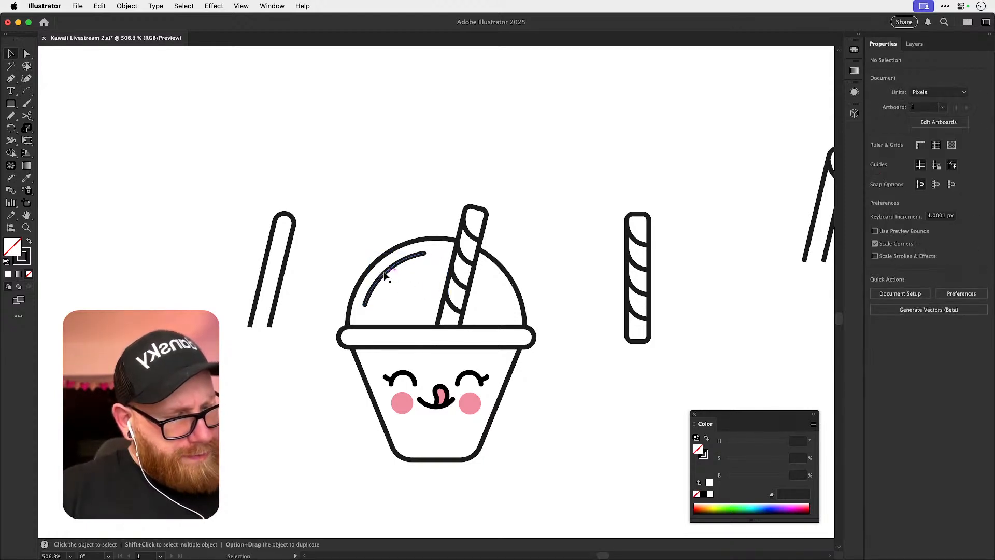
Duplicate the cup with its striped straw and highlight to the left of the spare plain straw, and save the document.
click(416, 151)
drag(560, 369, 533, 338)
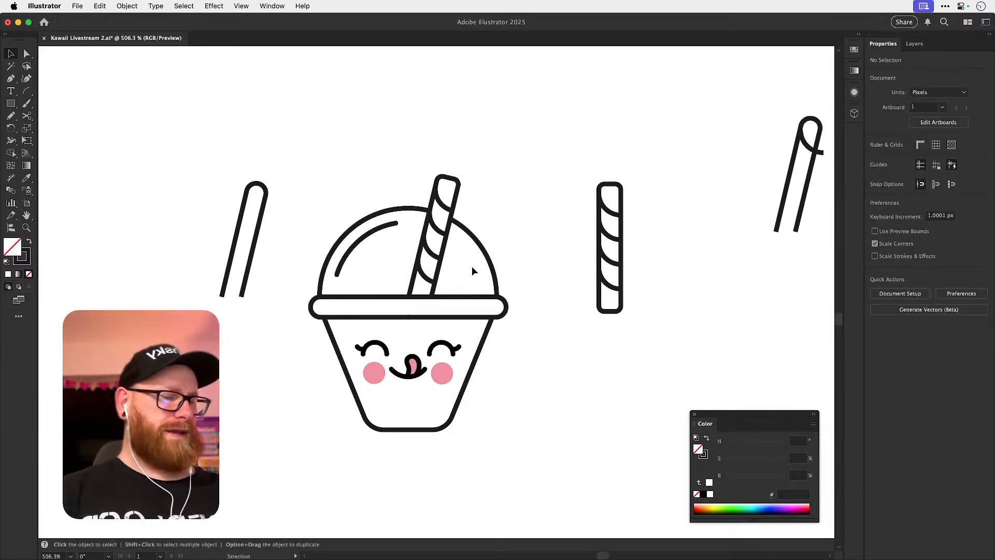
key(super+minus)
key(super+minus)
key(super+minus)
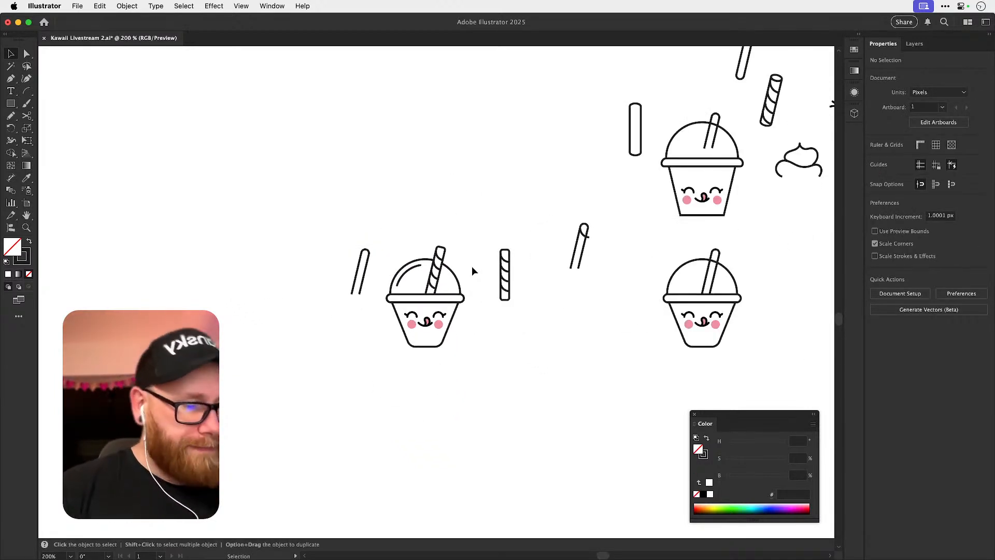
key(v)
drag(393, 219, 475, 396)
drag(442, 312, 420, 423)
click(352, 273)
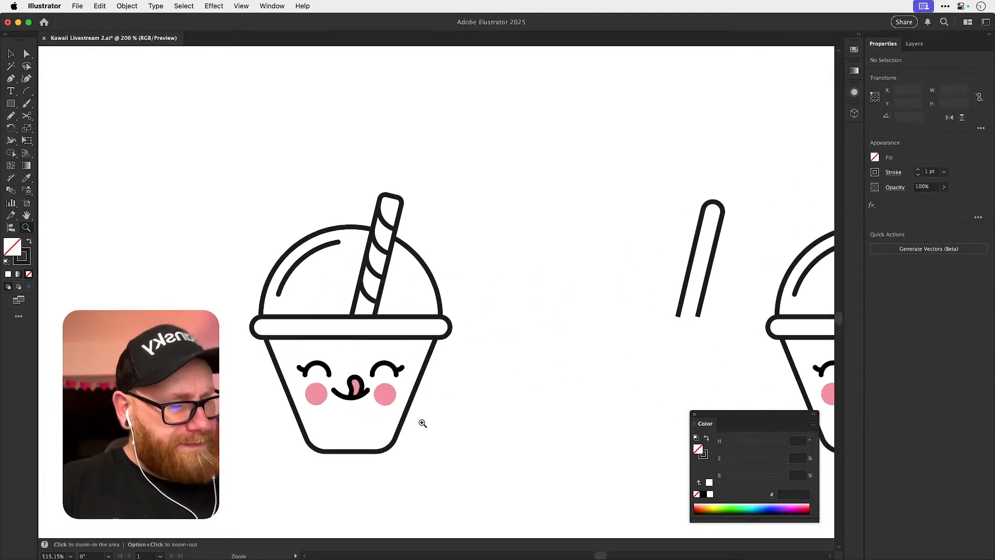
key(super+s)
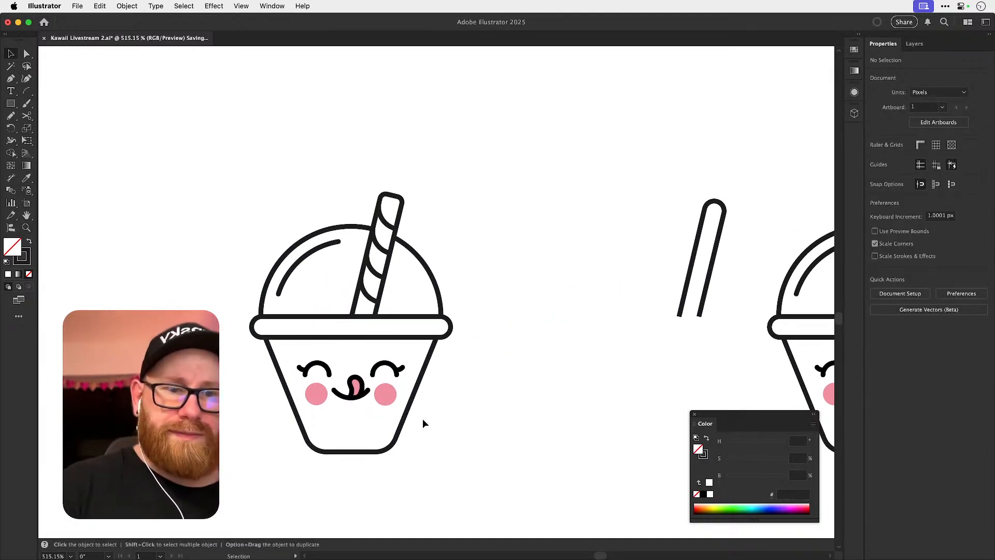
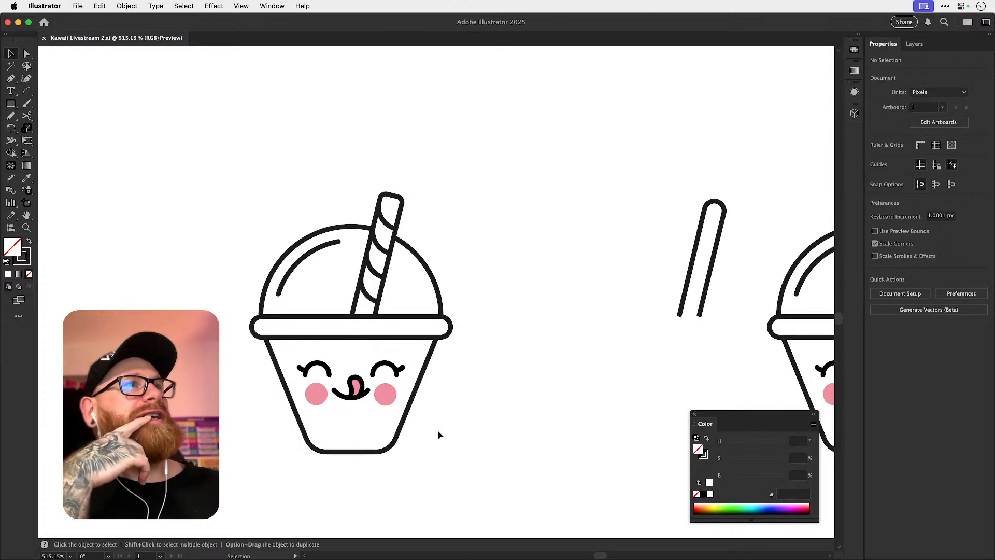
Open Icon Design Live 1.ai and Icon Design Live 2.ai and look over the ice cream artwork in the second document.
key(F11)
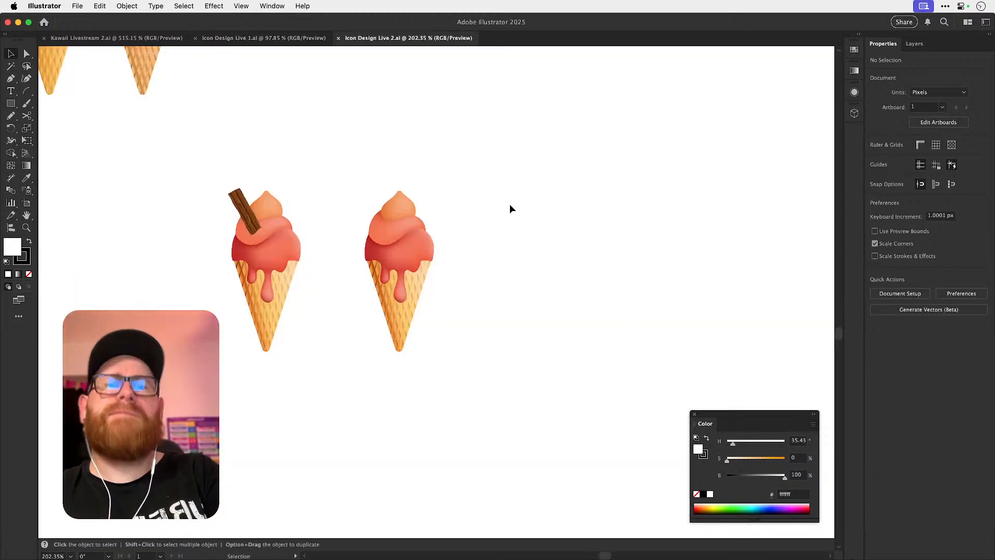
drag(225, 213, 293, 235)
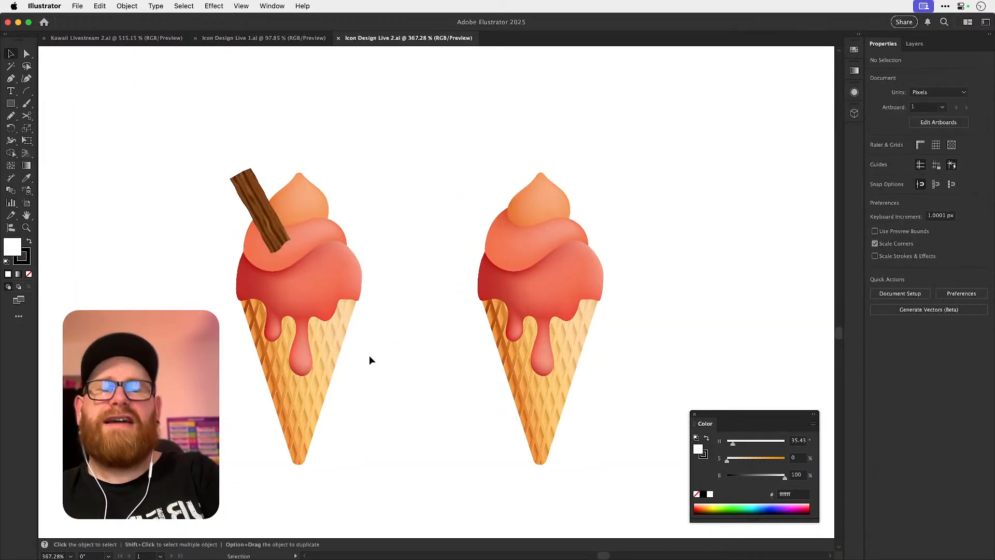
key(super+minus)
key(super+minus)
key(super+minus)
key(super+minus)
key(super+minus)
key(super+minus)
scroll(369, 357, up, 3)
scroll(370, 356, left, 2)
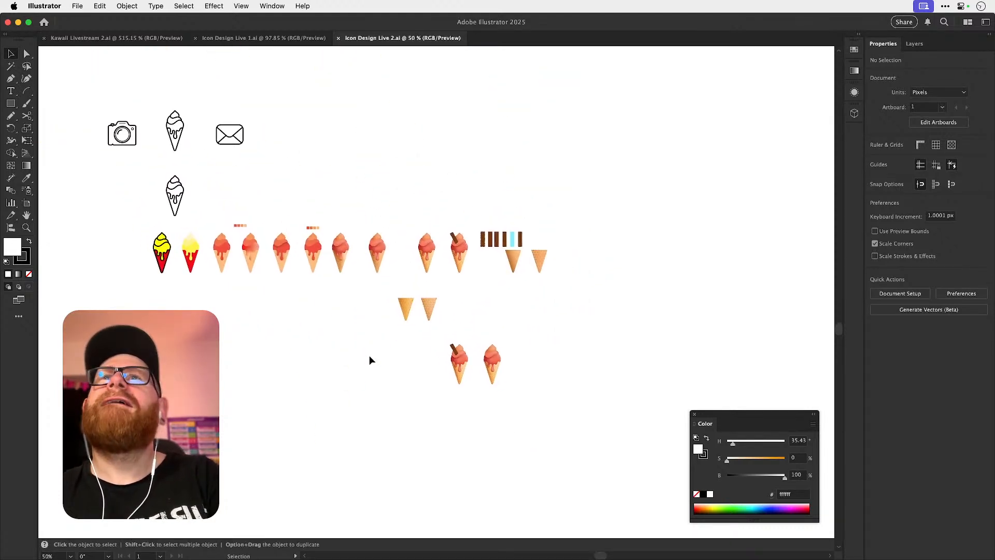
scroll(369, 356, up, 1)
scroll(369, 356, left, 1)
Cut the line-art ice cream cone from Icon Design Live 1.ai and close both Icon Design documents without saving.
click(269, 40)
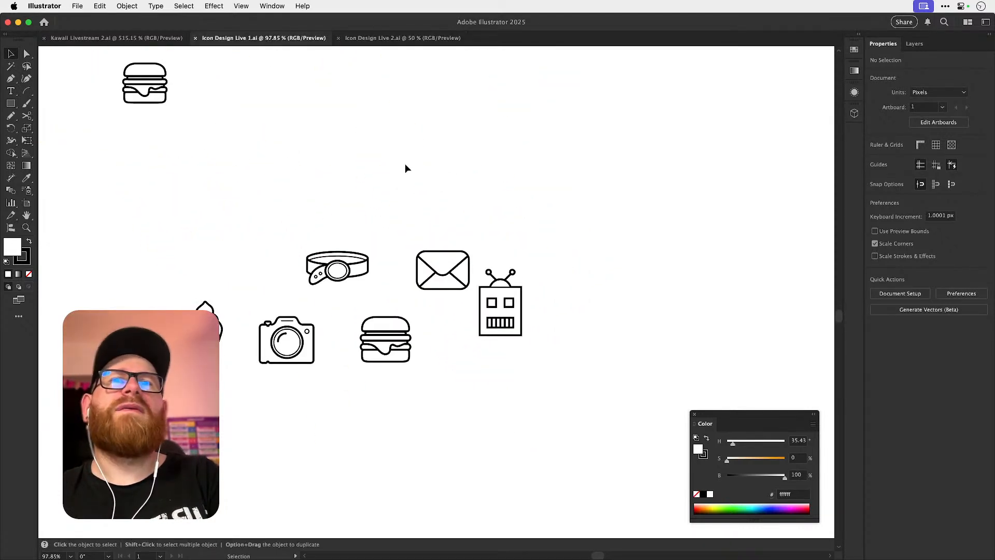
drag(244, 417, 245, 418)
key(super+x)
click(413, 40)
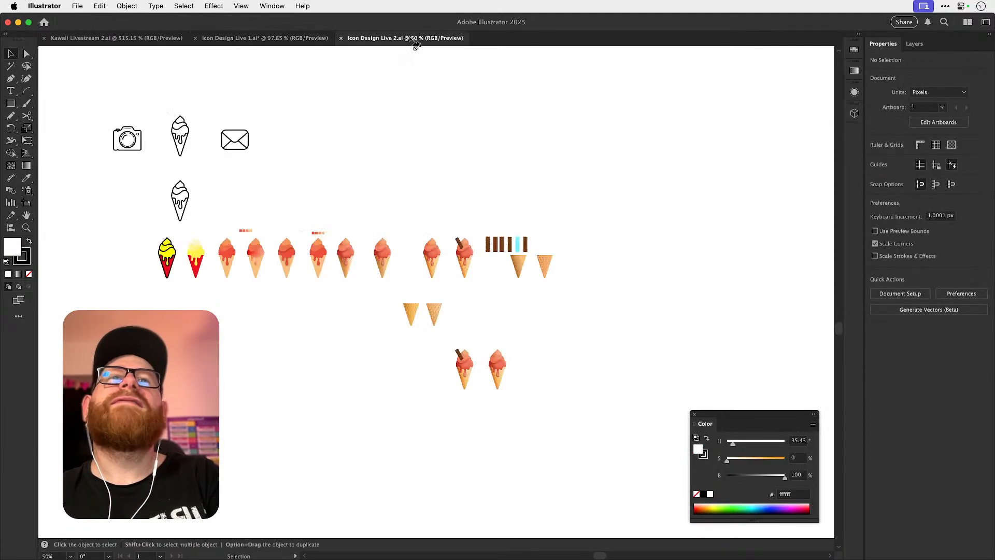
key(super+w)
key(super+w)
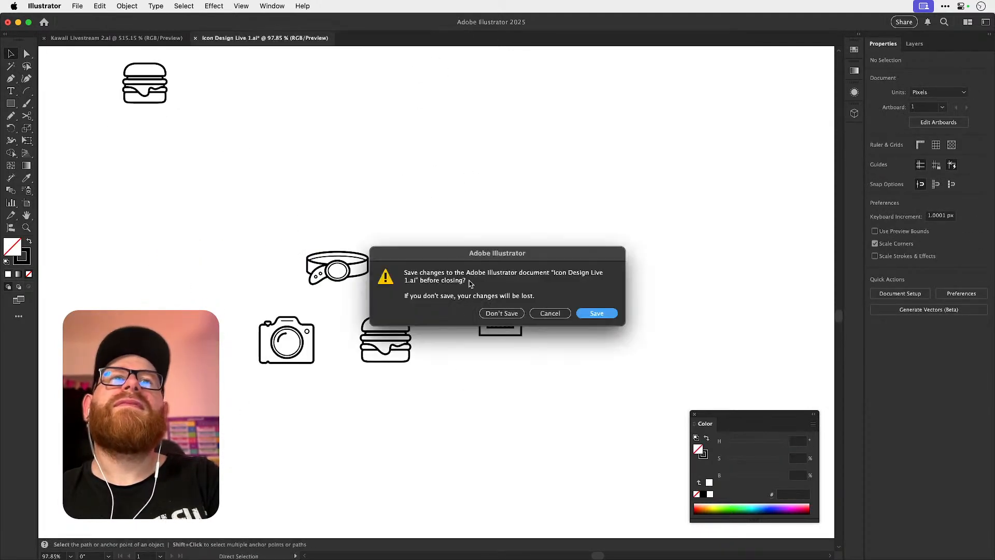
click(500, 314)
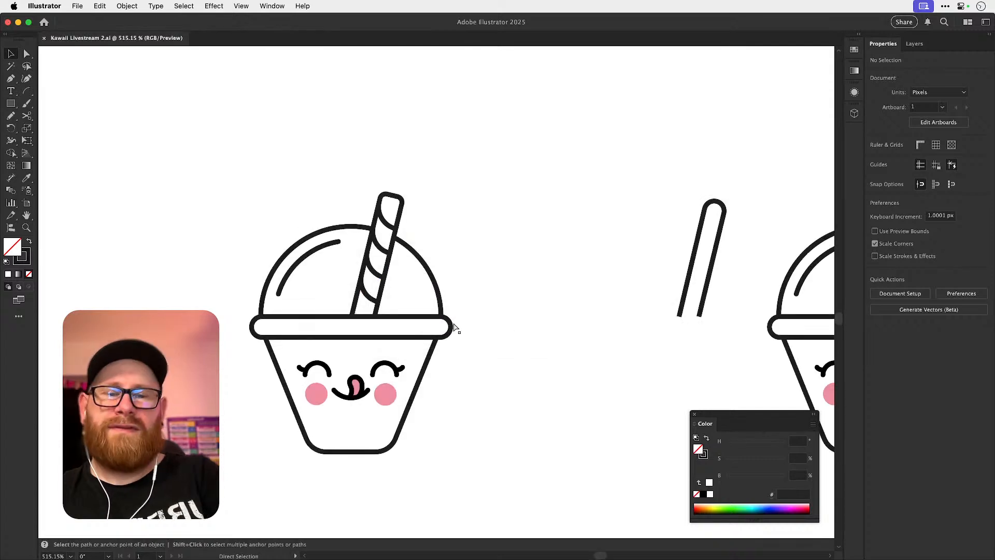
Paste the ice cream cone beside the leftmost kawaii cup and match its stroke to the cup's 1 pt outline.
key(super+minus)
key(super+minus)
key(super+minus)
key(super+minus)
key(super+v)
drag(465, 255, 276, 224)
key(i)
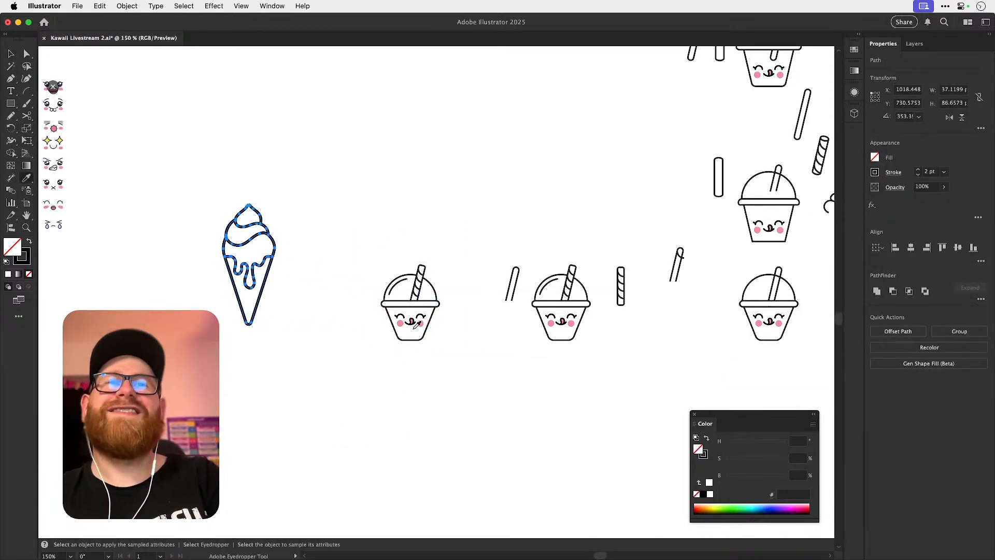
click(398, 277)
key(v)
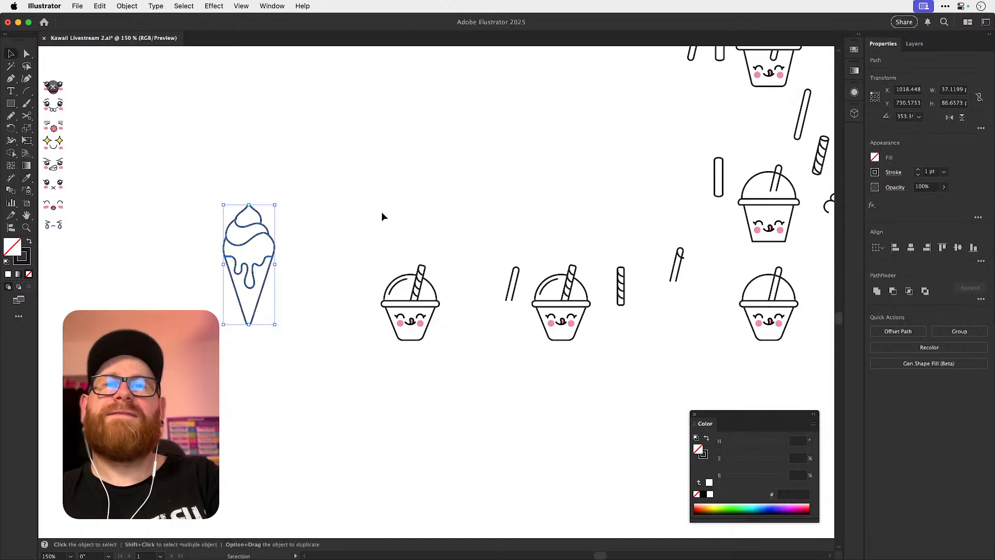
click(382, 213)
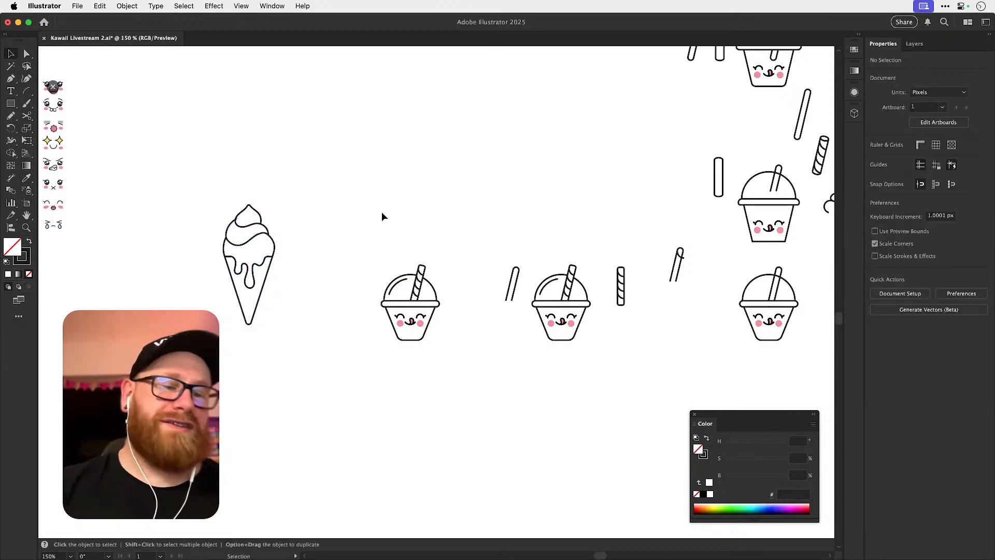
Move the grouped kawaii face straight down off the leftmost cup into the empty space below it.
key(space)
key(super+space)
drag(405, 319, 505, 320)
drag(249, 146, 510, 428)
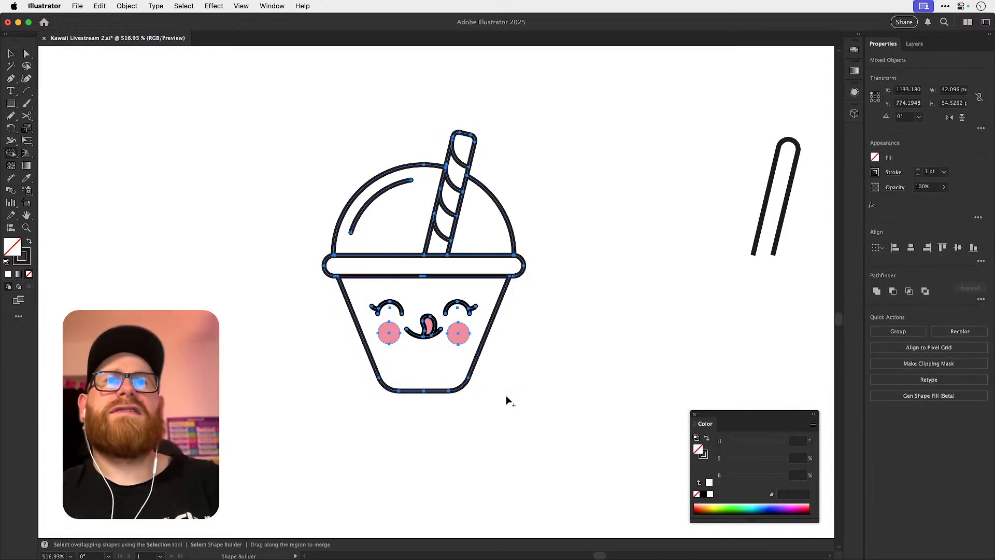
click(345, 341)
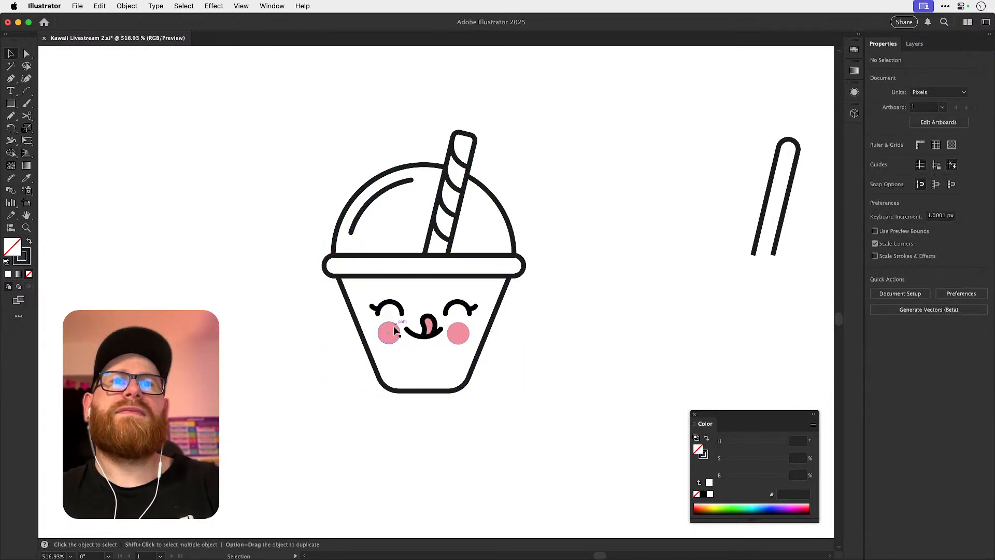
click(397, 328)
key(shift+Down)
key(shift+Down)
key(shift+Down)
key(shift+Down)
key(shift+Down)
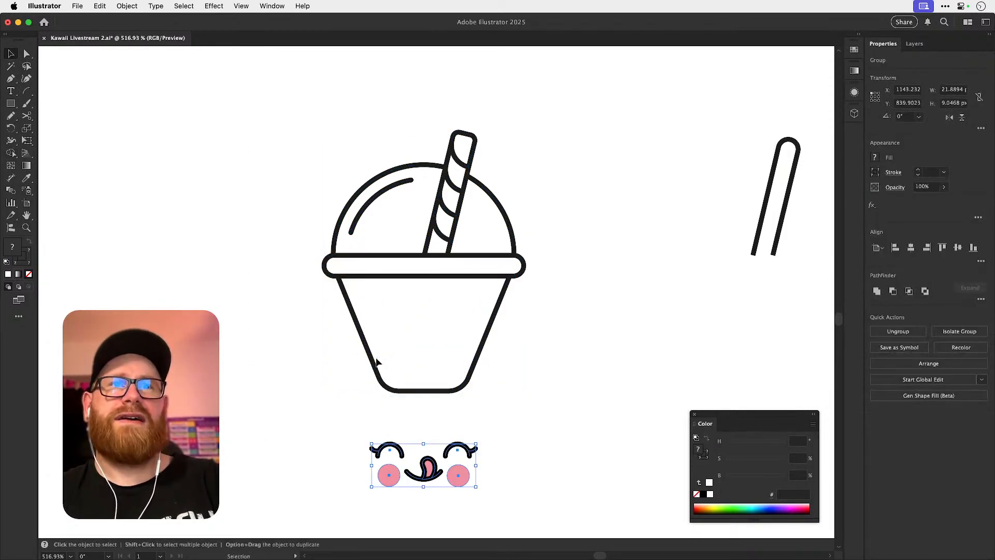
In Outline view, snap the dome's lower-left anchor point onto the lid's edge.
drag(282, 335, 599, 111)
key(shift+m)
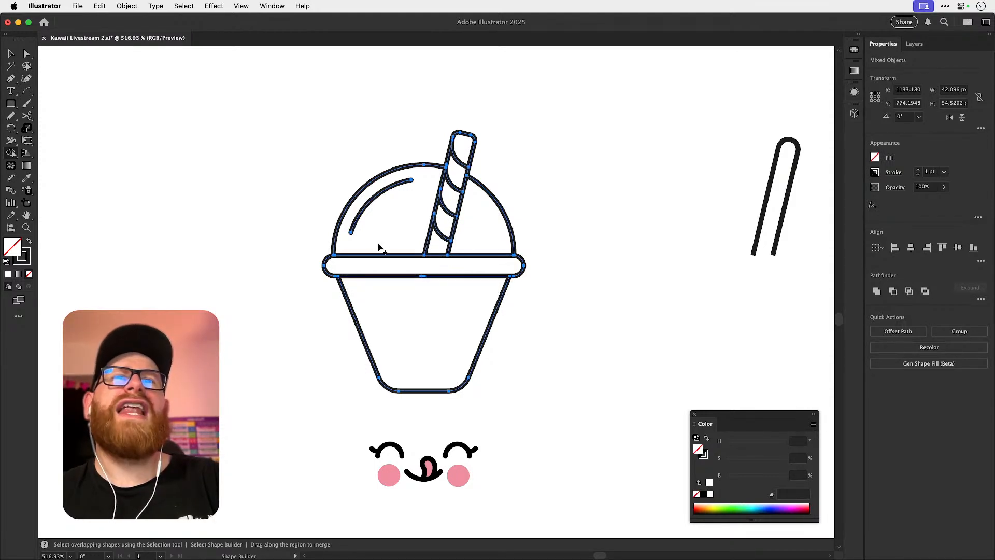
key(z)
drag(312, 232, 466, 304)
key(super+shift+a)
key(a)
key(super+y)
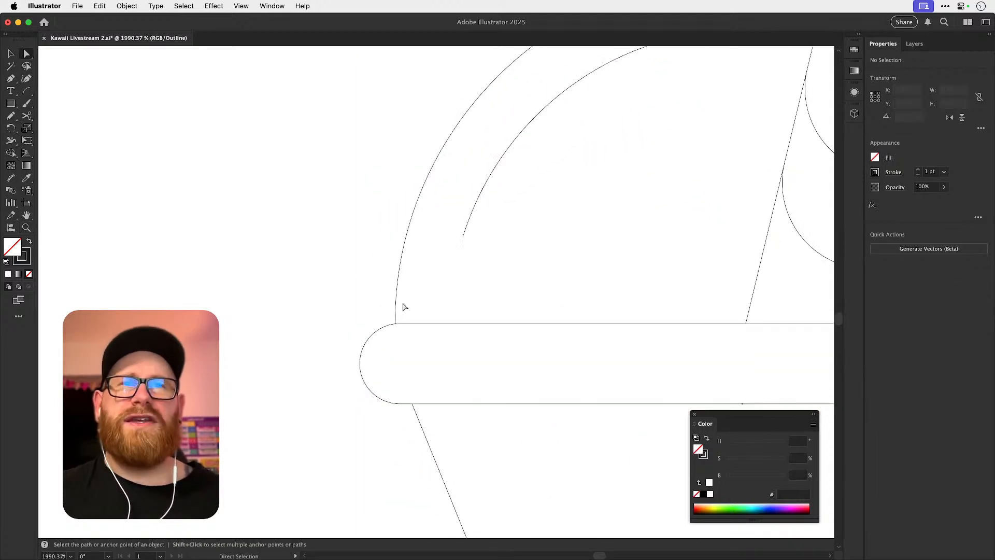
drag(382, 325, 684, 335)
drag(471, 330, 690, 352)
drag(490, 289, 493, 293)
key(super+minus)
key(super+minus)
key(super+minus)
key(super+minus)
key(super+minus)
key(super+minus)
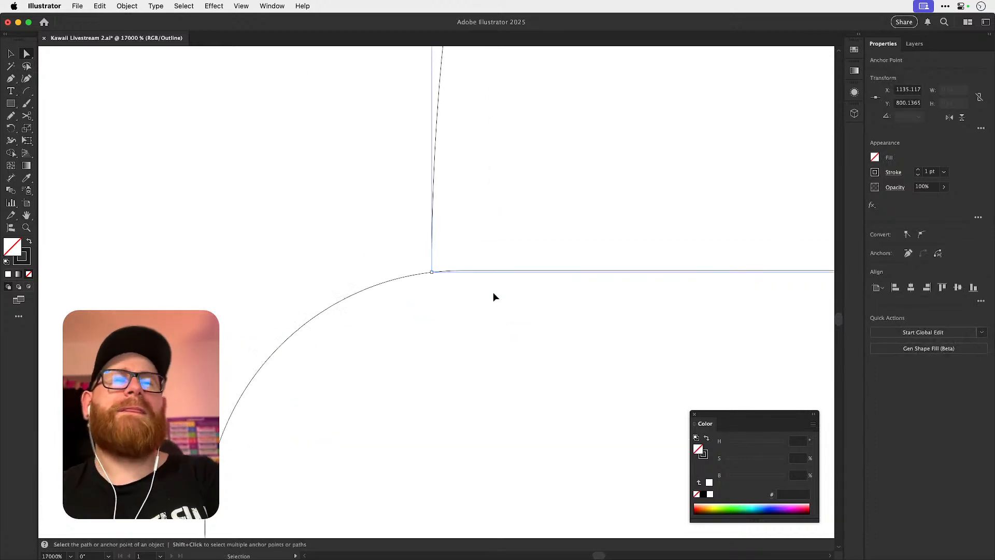
Snap the dome's lower-right anchor point onto the lid's edge.
drag(766, 309, 457, 286)
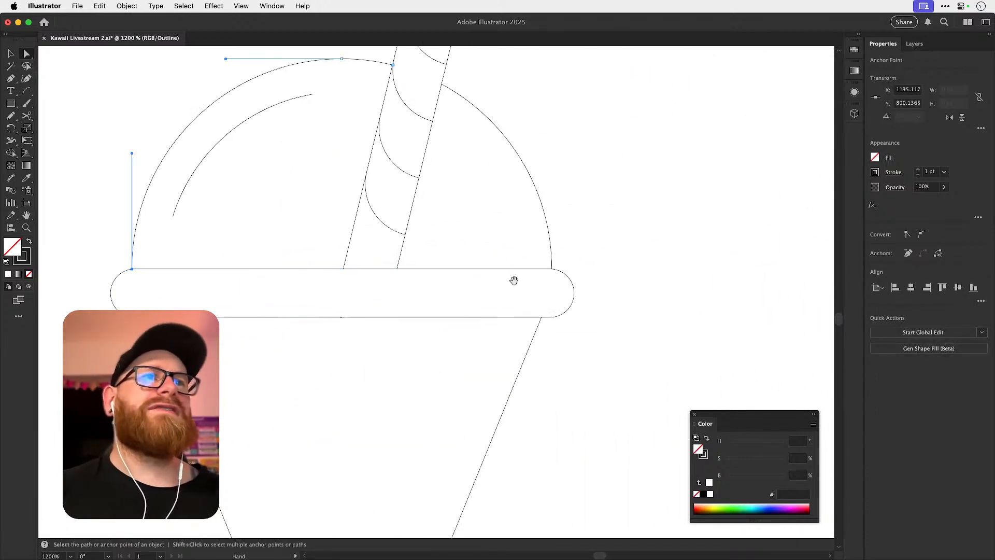
drag(537, 267, 800, 349)
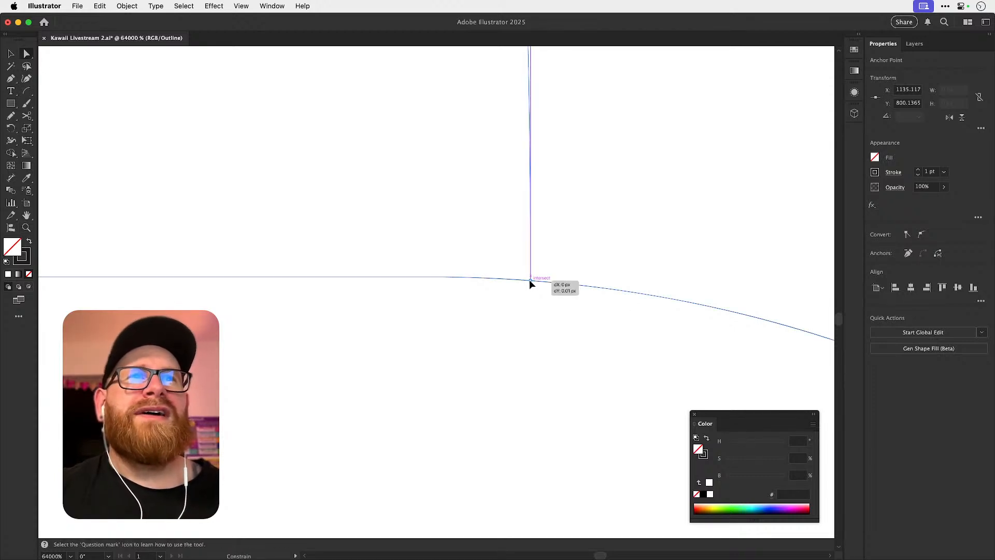
key(super+shift+a)
key(super+minus)
key(super+minus)
key(super+minus)
key(super+minus)
key(super+minus)
key(super+minus)
key(super+minus)
key(super+minus)
key(super+minus)
key(super+minus)
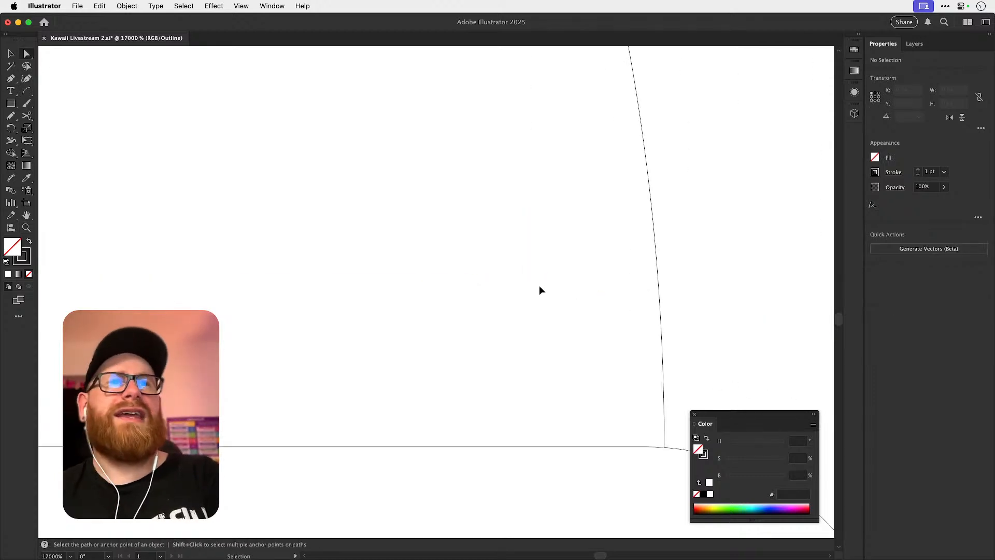
scroll(539, 290, left, 5)
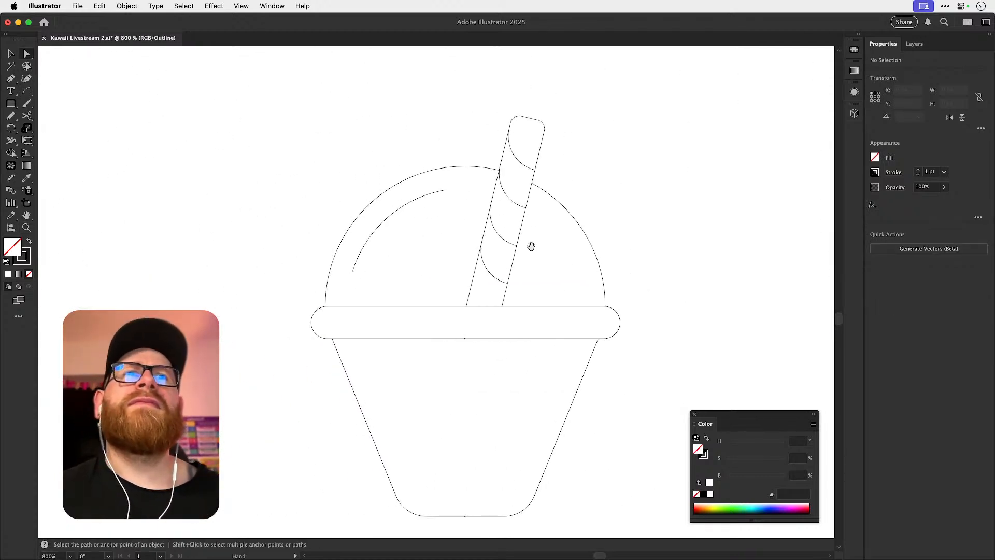
Select the straw group and check its stripe regions for gaps with Shape Builder.
drag(515, 244, 619, 259)
drag(535, 240, 524, 284)
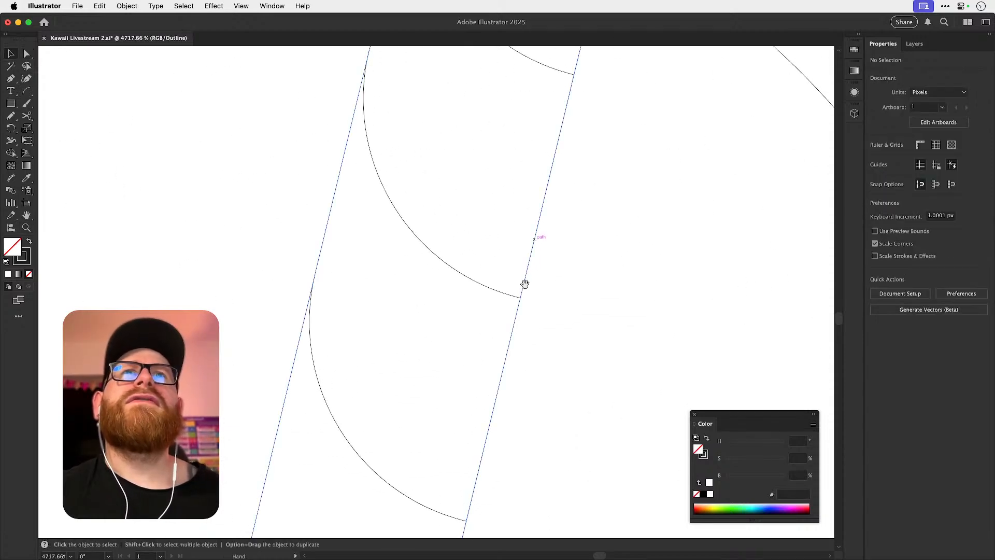
click(509, 299)
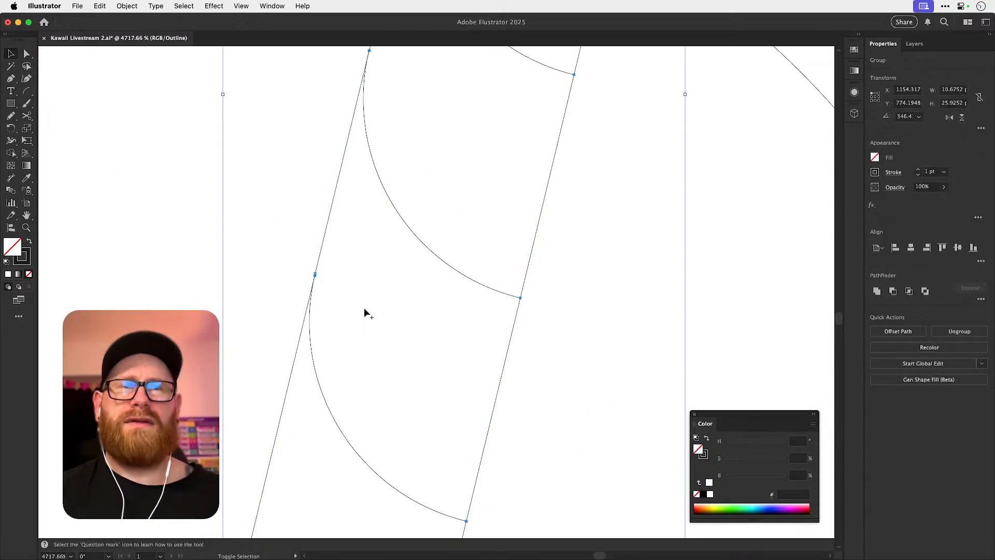
key(shift+m)
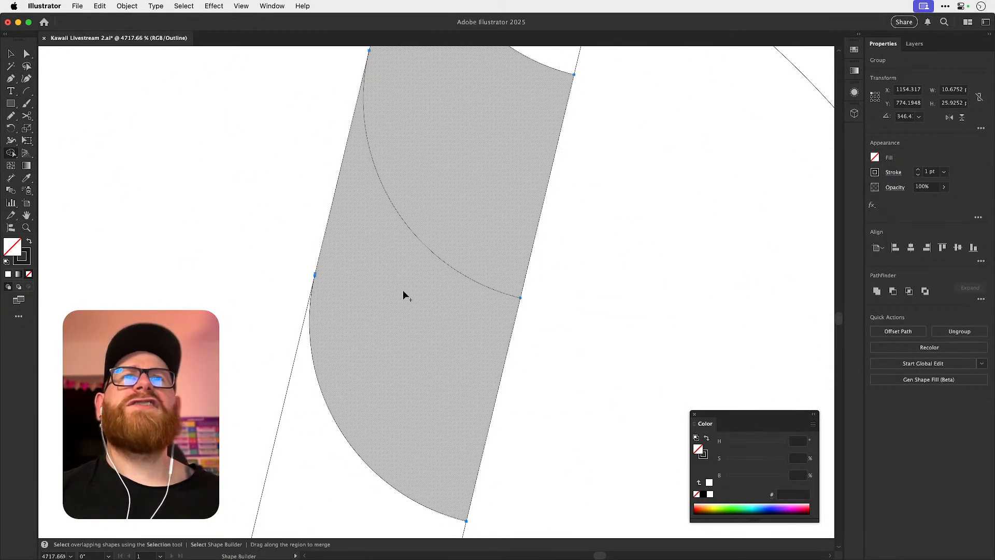
super+click(434, 297)
Snap the open stripe's right end onto the straw's edge and check the document's snapping options.
key(super+space)
mouse_move(523, 297)
mouse_down()
mouse_move(784, 328)
mouse_move(638, 330)
mouse_up()
key(a)
mouse_move(514, 304)
mouse_down()
mouse_move(491, 297)
mouse_move(515, 308)
mouse_up()
click(250, 8)
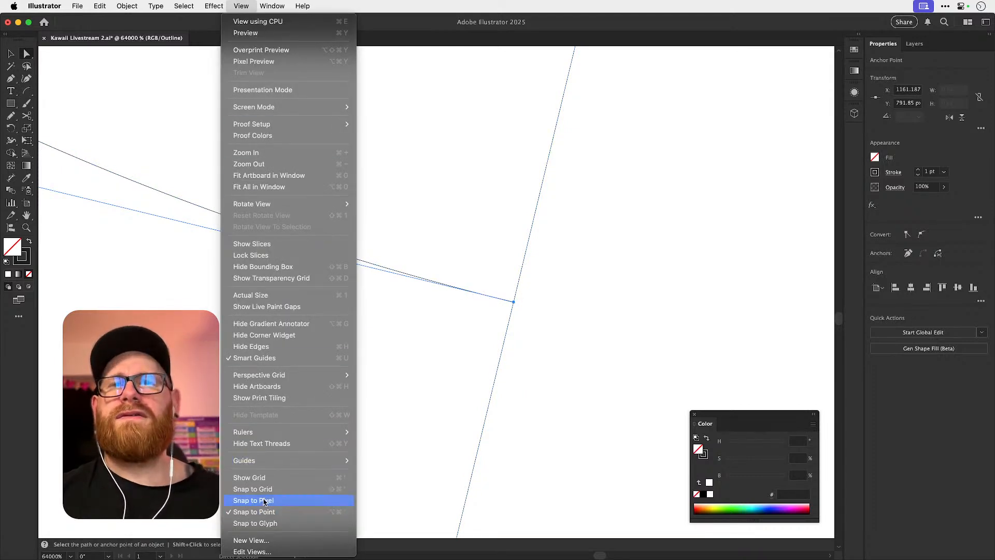
click(459, 368)
click(528, 306)
drag(364, 196, 377, 417)
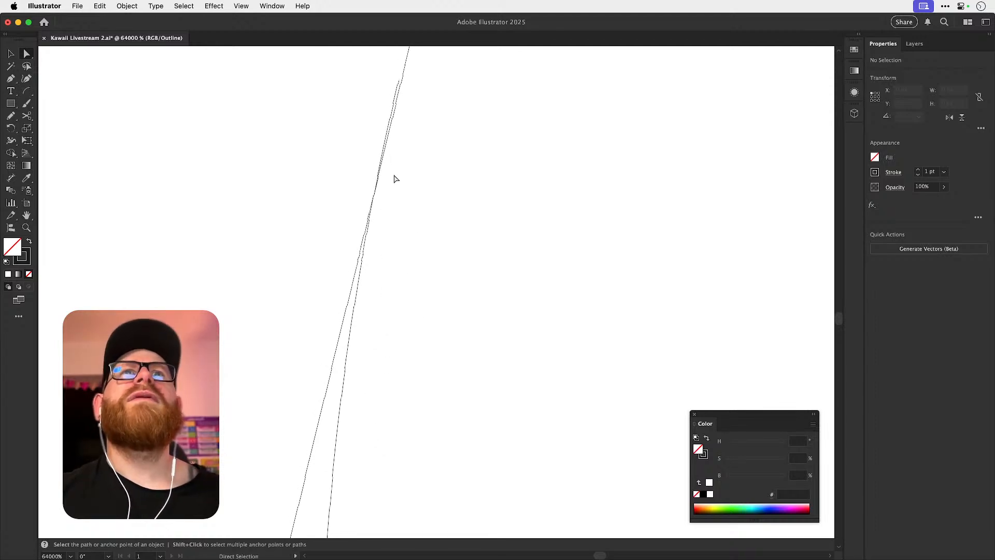
Select the dome, straw and lid and check with Shape Builder that the straw's segments are enclosed.
key(super+minus)
key(super+minus)
key(super+minus)
key(super+minus)
key(super+minus)
key(super+minus)
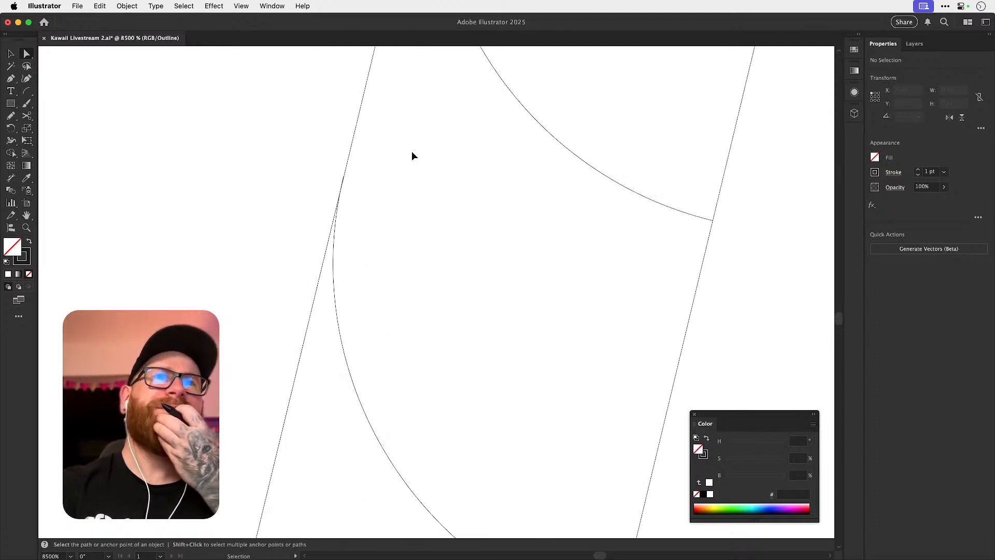
key(super+minus)
key(super+minus)
key(super+minus)
drag(389, 138, 491, 422)
key(shift+m)
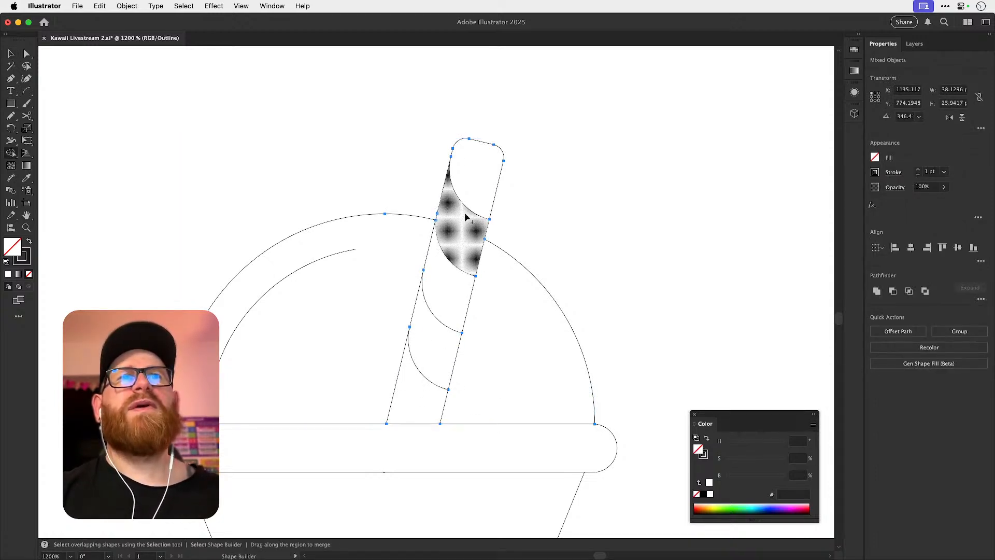
key(v)
key(shift+m)
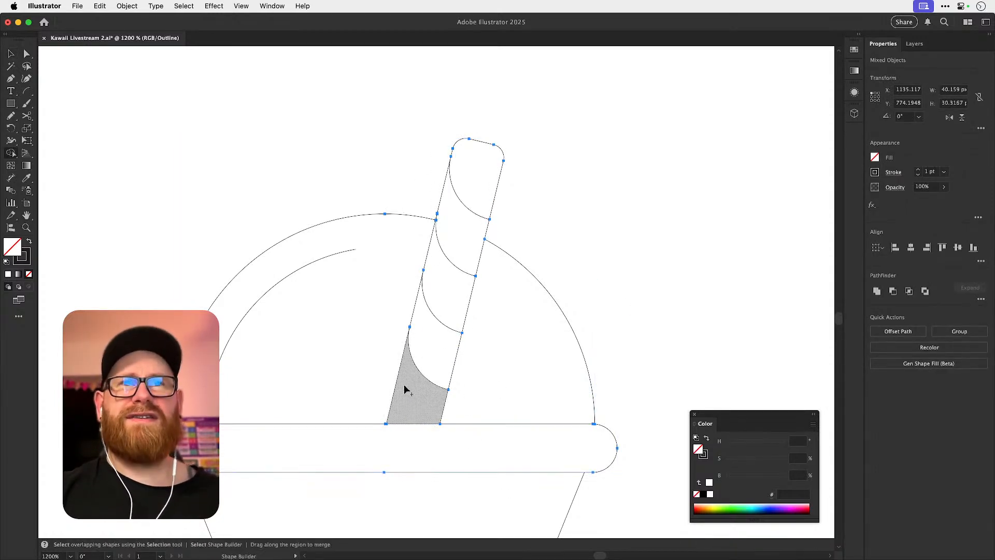
key(v)
key(super+minus)
key(super+minus)
key(super+minus)
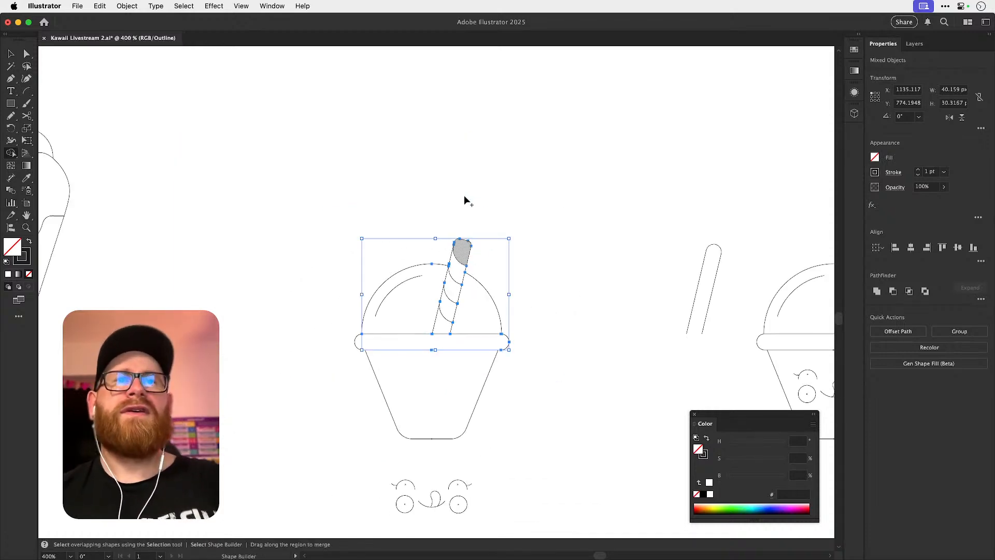
Select the whole cup, return to Preview and create closed shapes from the straw's striped segments with Shape Builder.
key(z)
drag(294, 195, 531, 447)
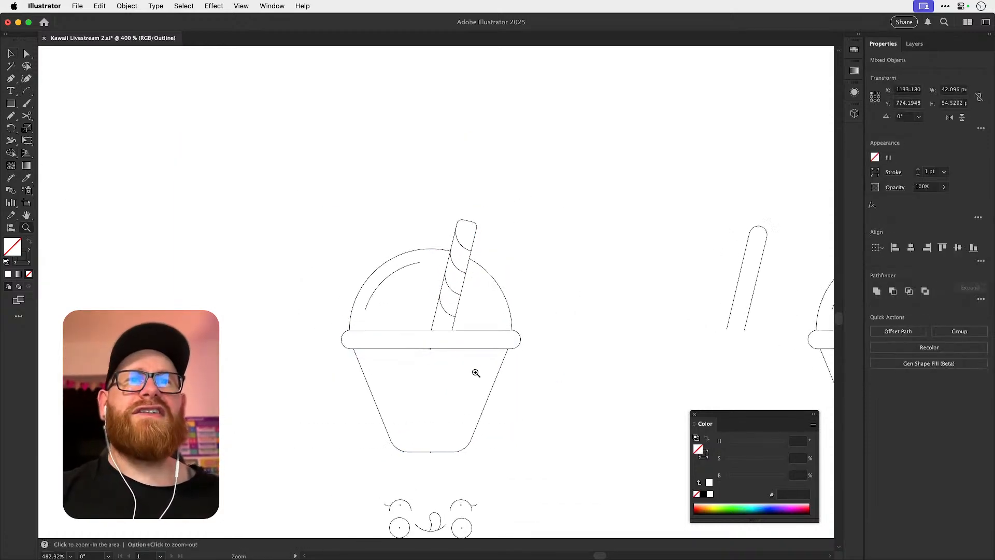
key(shift+m)
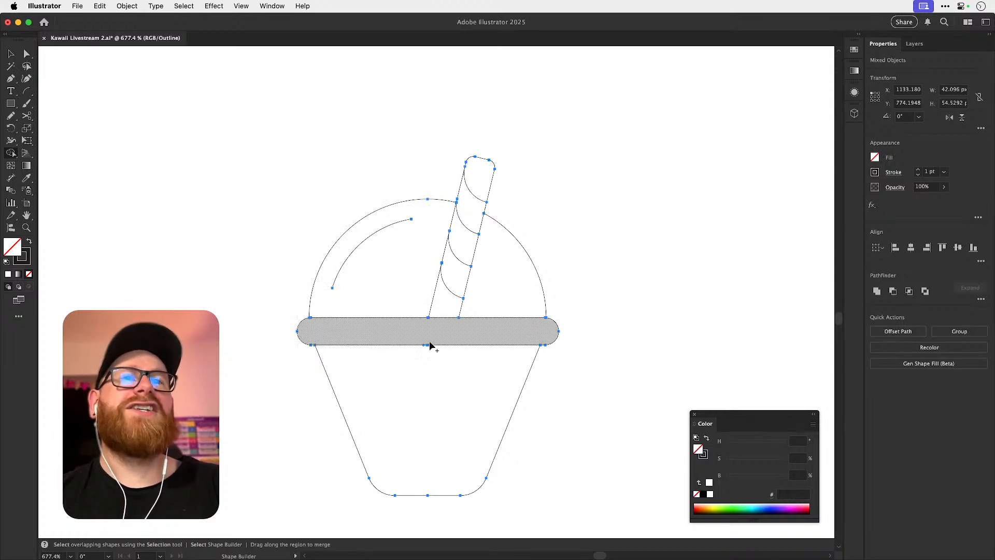
key(super+y)
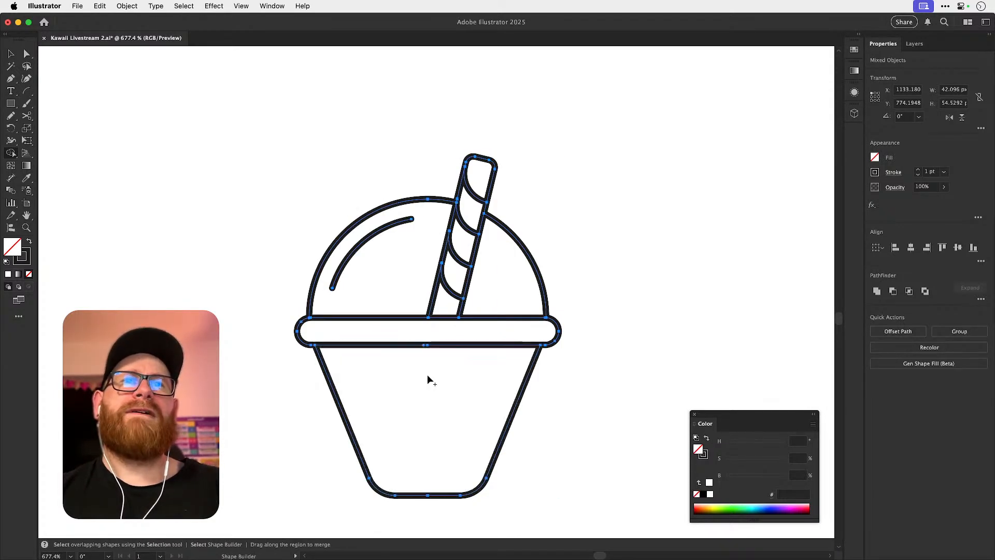
click(443, 305)
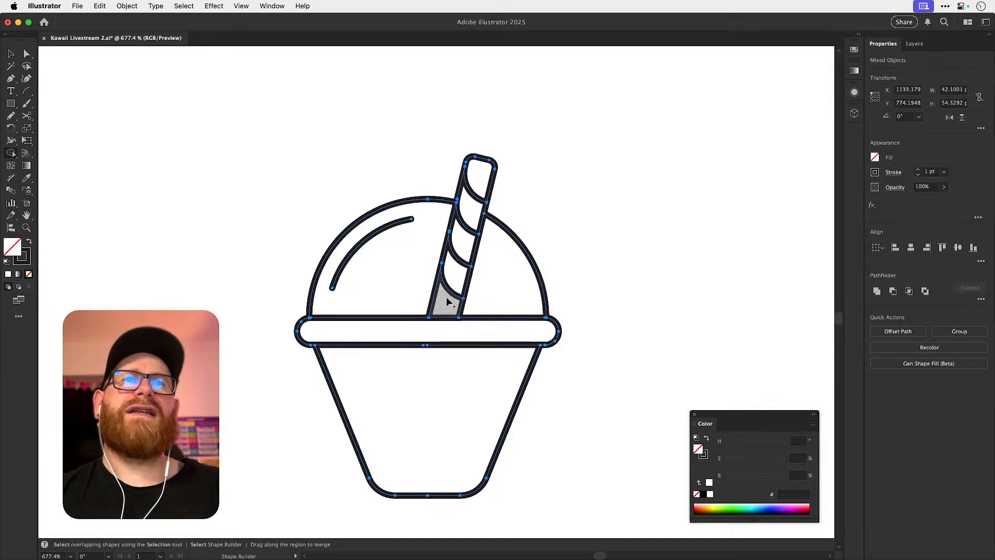
click(456, 286)
click(463, 237)
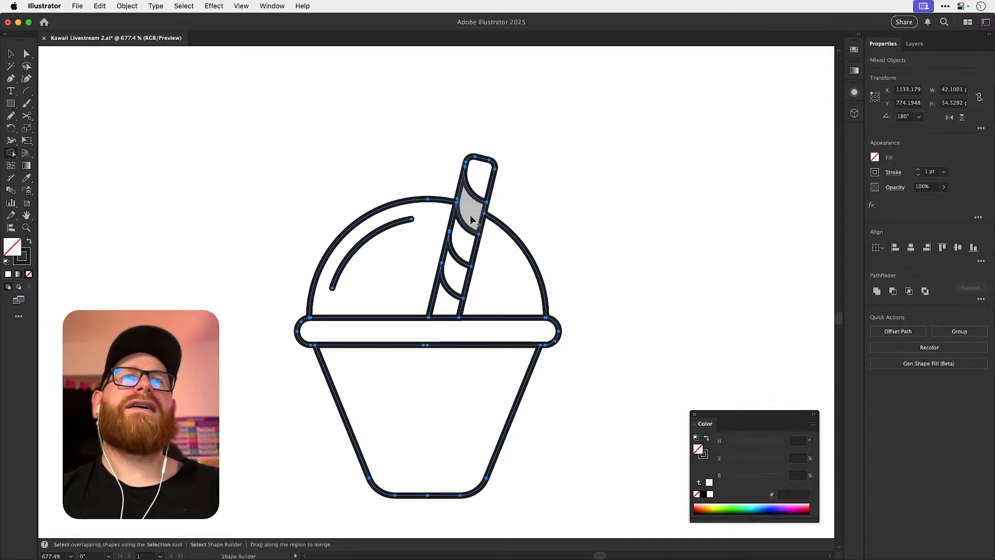
click(479, 186)
key(v)
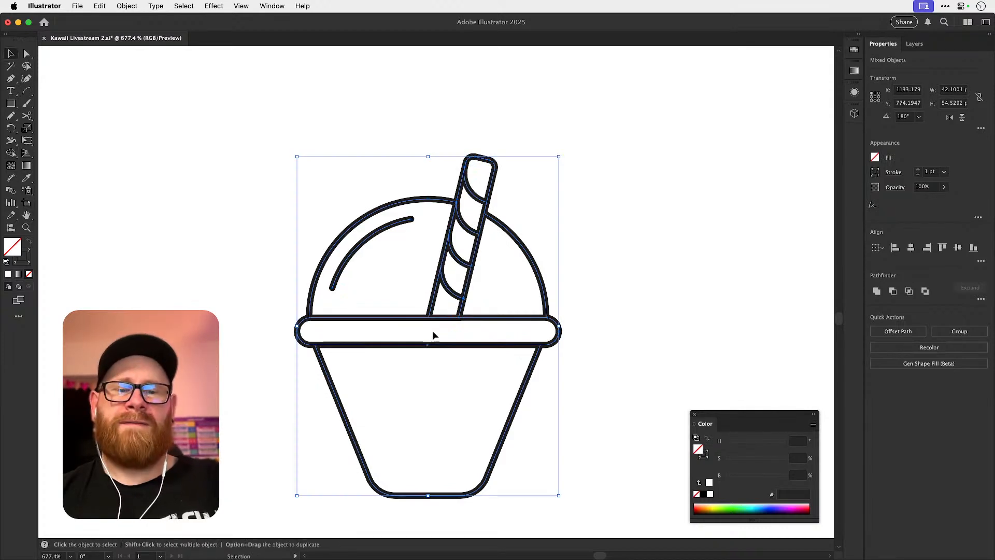
Select the unfilled line-art cup together with its kawaii face and move both down into the empty space below.
key(super+minus)
key(super+minus)
key(super+minus)
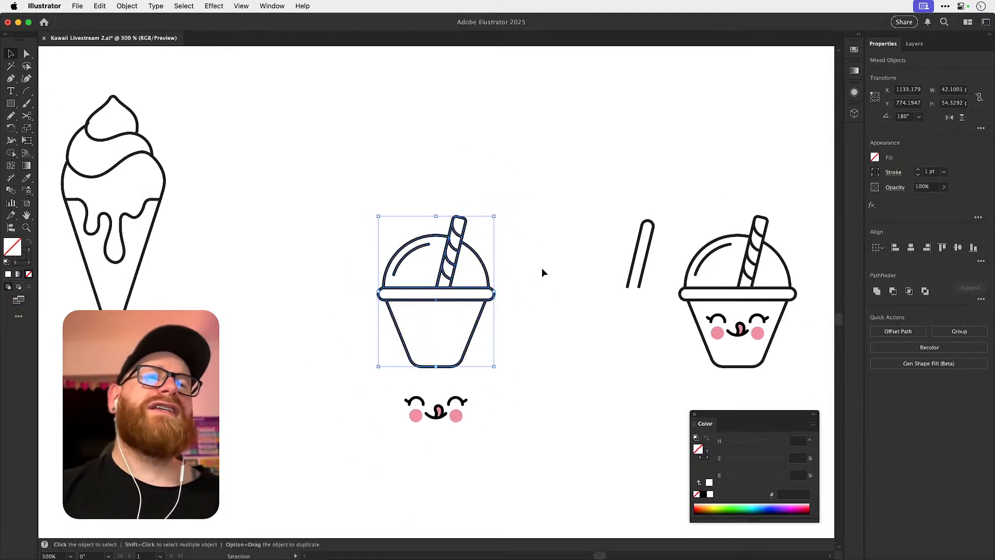
click(541, 266)
drag(358, 206, 497, 423)
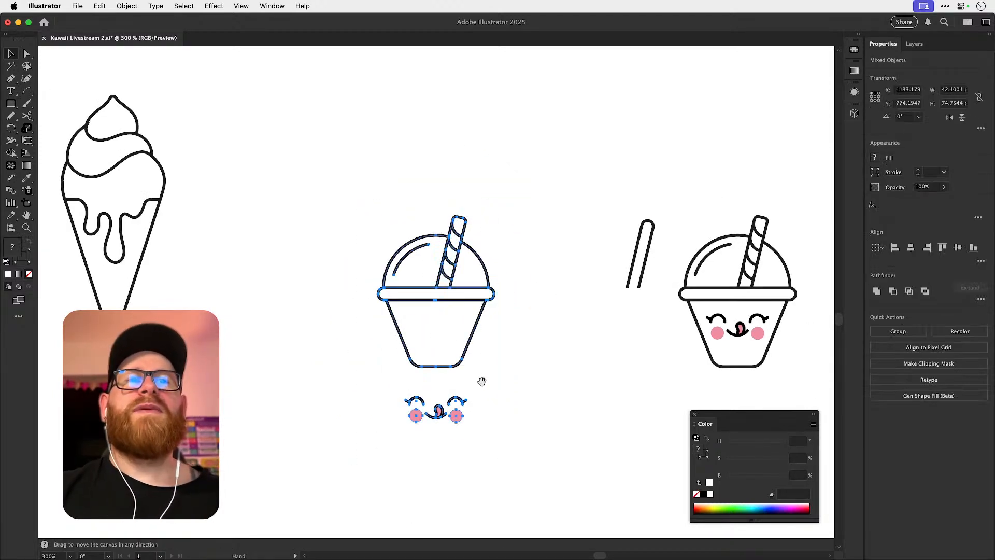
scroll(484, 384, down, 5)
scroll(484, 384, right, 3)
drag(409, 228, 513, 421)
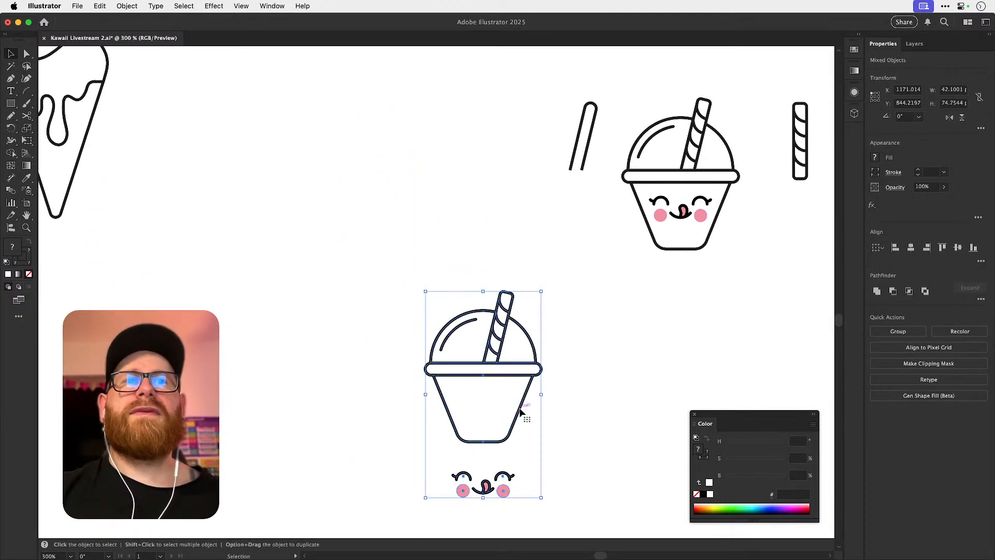
Duplicate the line-art cup and face to the left of the original, leaving a clear gap between the two.
key(shift+Left)
key(shift+Left)
key(shift+Left)
key(shift+Left)
key(shift+Left)
key(shift+Left)
key(shift+Left)
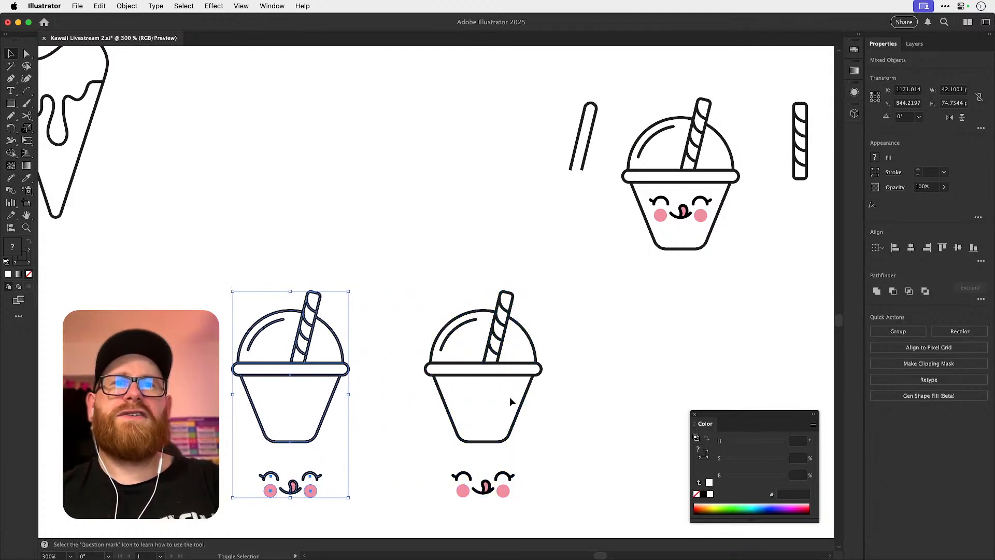
click(346, 382)
Convert the duplicate cup's outlines, without the face, into a Live Paint group.
scroll(240, 385, up, 3)
drag(185, 227, 410, 393)
key(k)
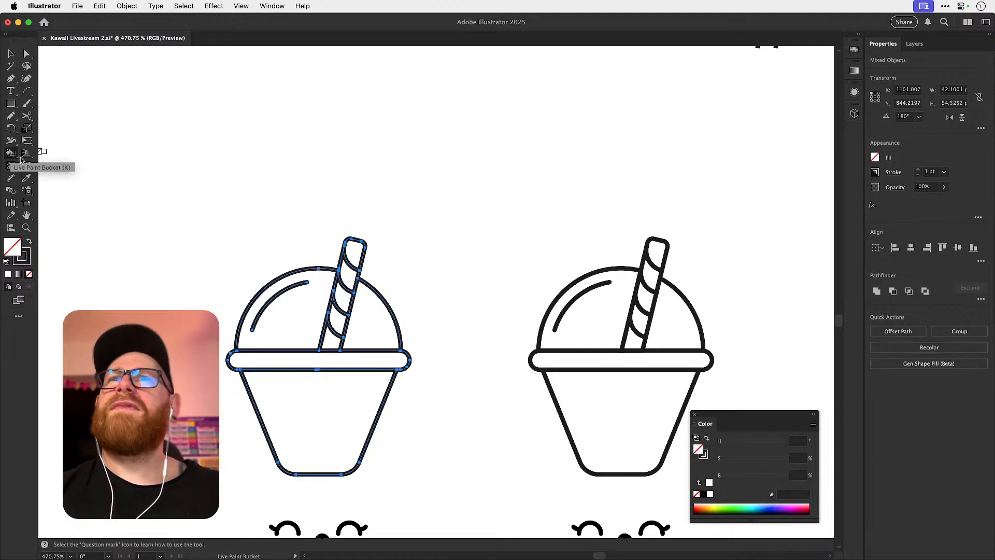
click(283, 324)
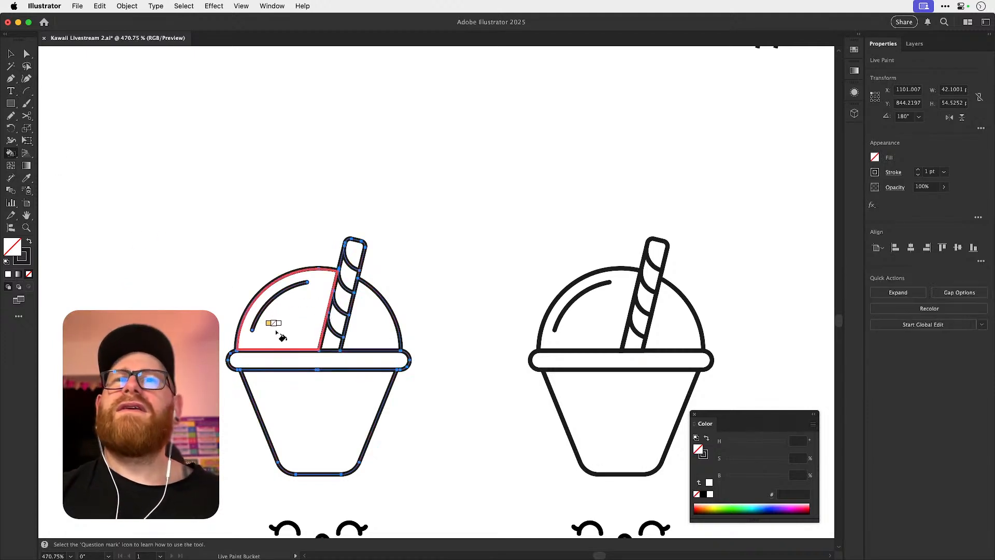
Fill the dome and lid with light grey f6f6f6 and the cup body with magenta a3195b using Live Paint.
key(shift+x)
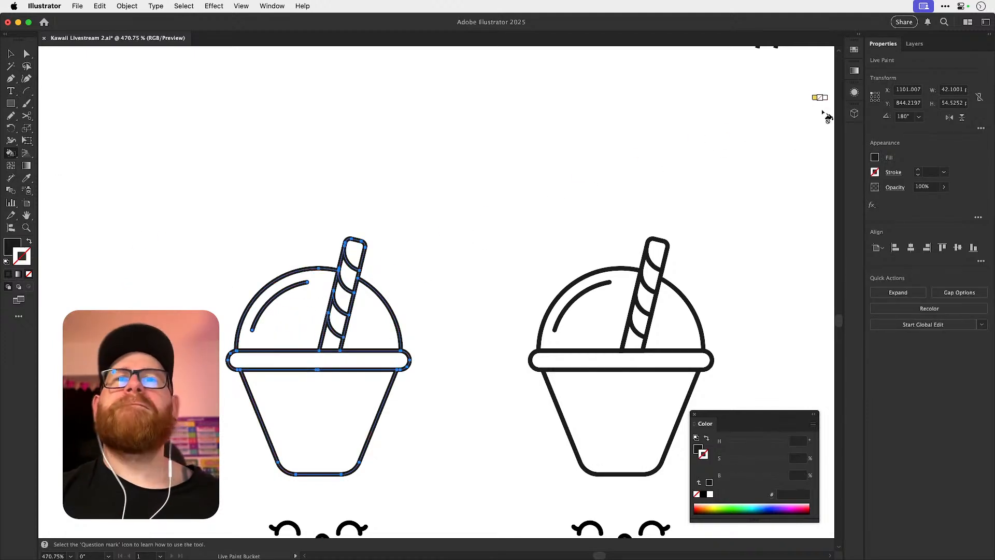
click(854, 49)
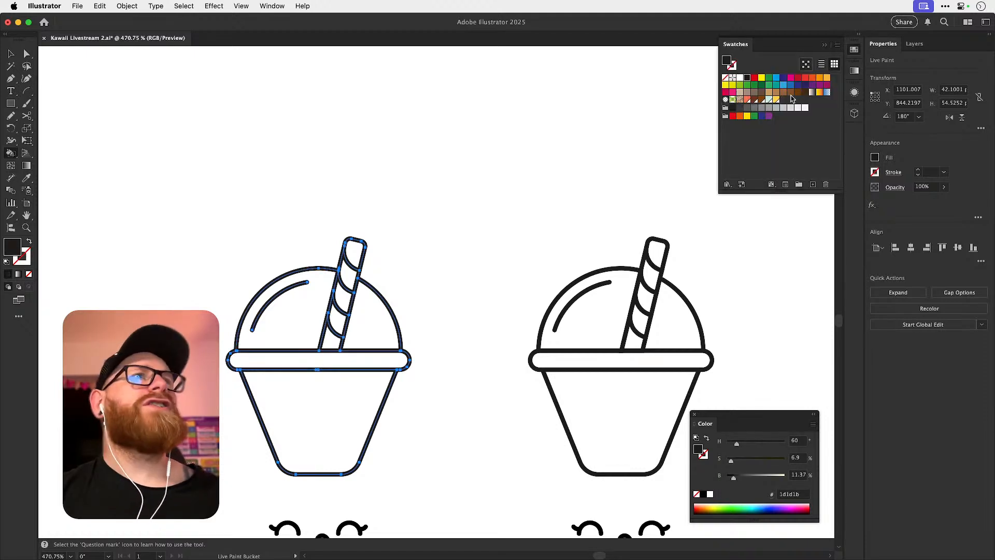
click(805, 107)
click(311, 317)
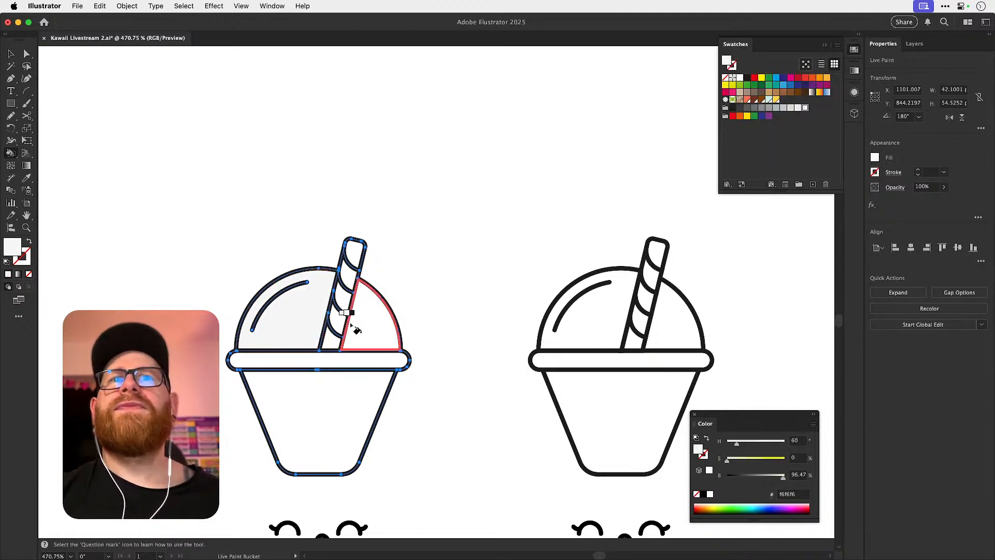
click(363, 320)
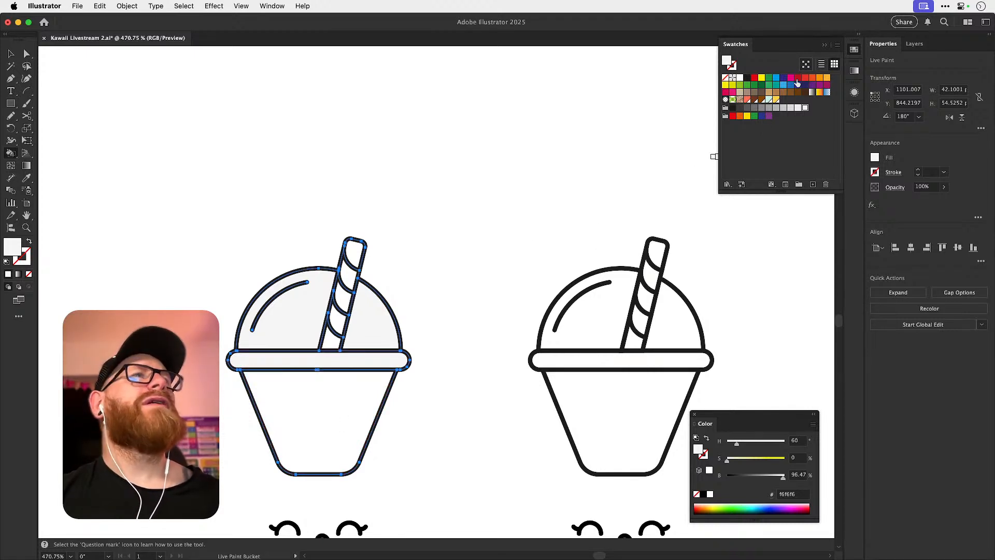
click(312, 397)
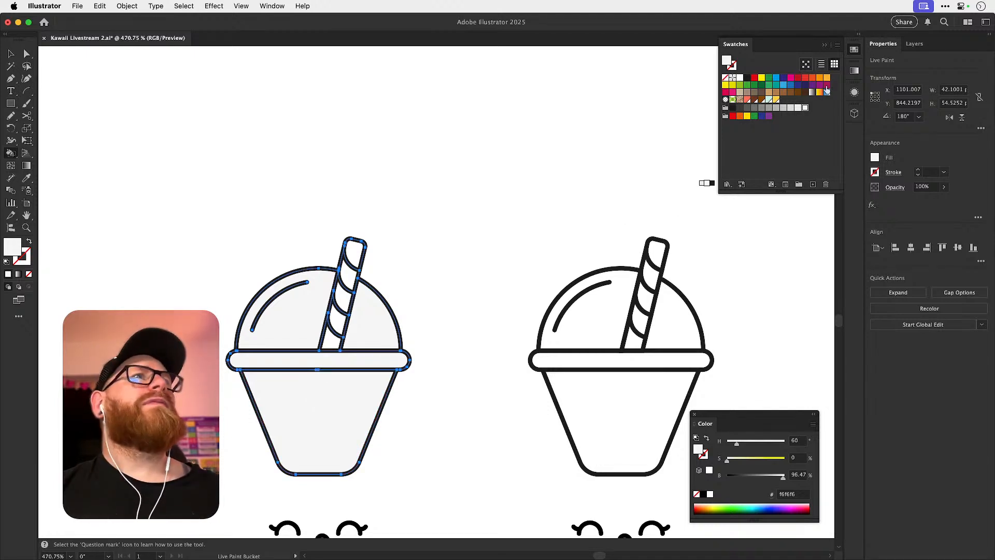
click(827, 85)
click(330, 409)
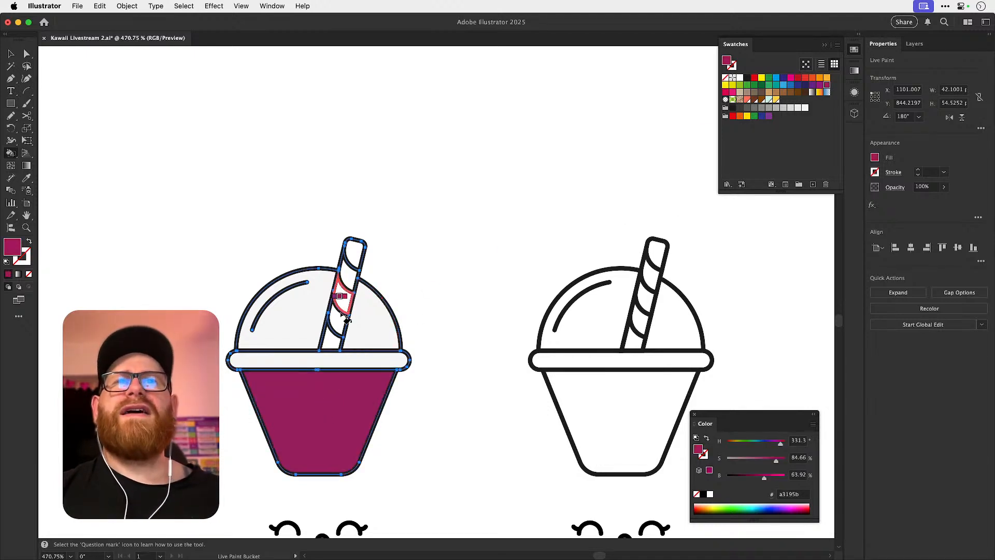
Fill the straw's stripes alternately with coral ff6c53 and white.
click(748, 101)
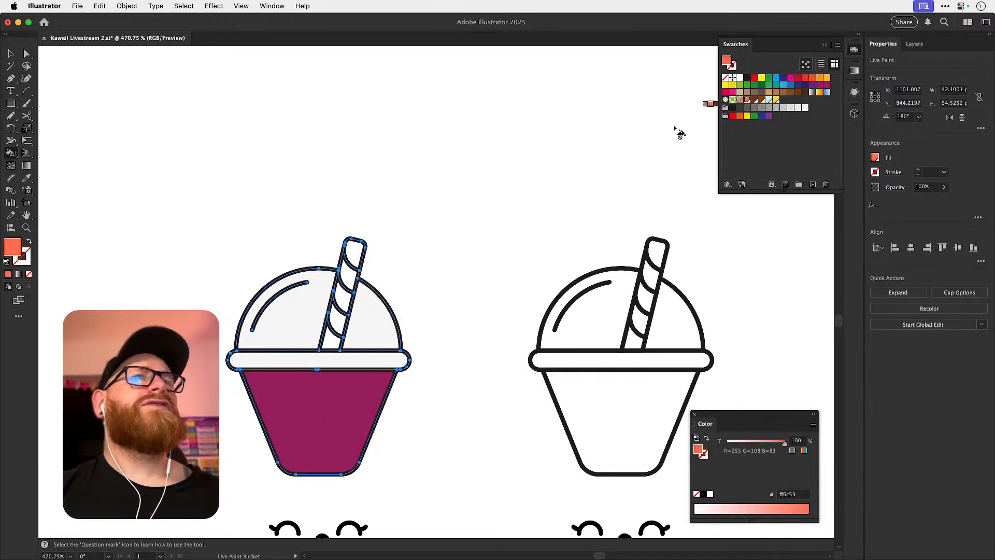
click(336, 321)
click(339, 303)
click(347, 278)
click(354, 252)
click(738, 77)
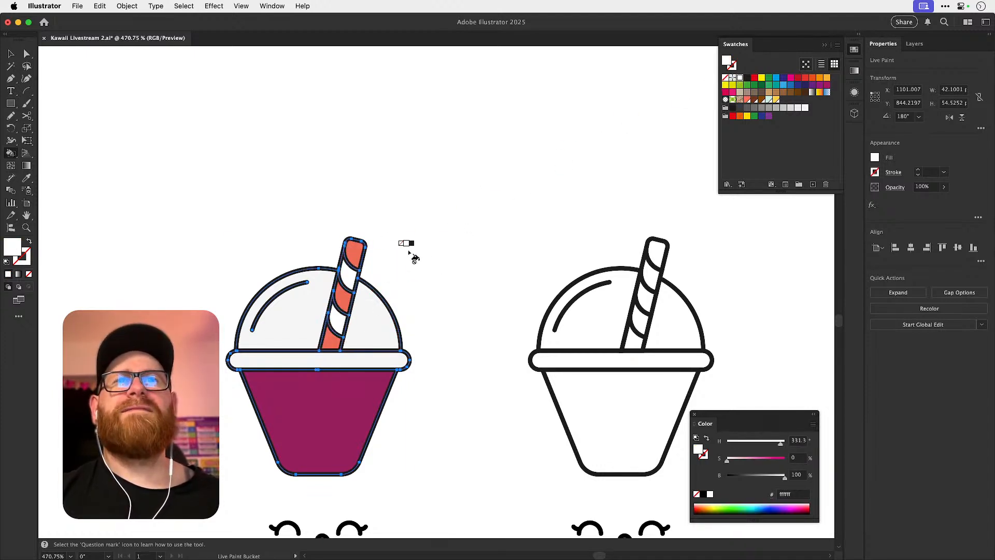
Move the kawaii face straight up onto the front of the magenta cup body and deselect it.
key(v)
click(403, 272)
drag(391, 298, 428, 214)
click(336, 457)
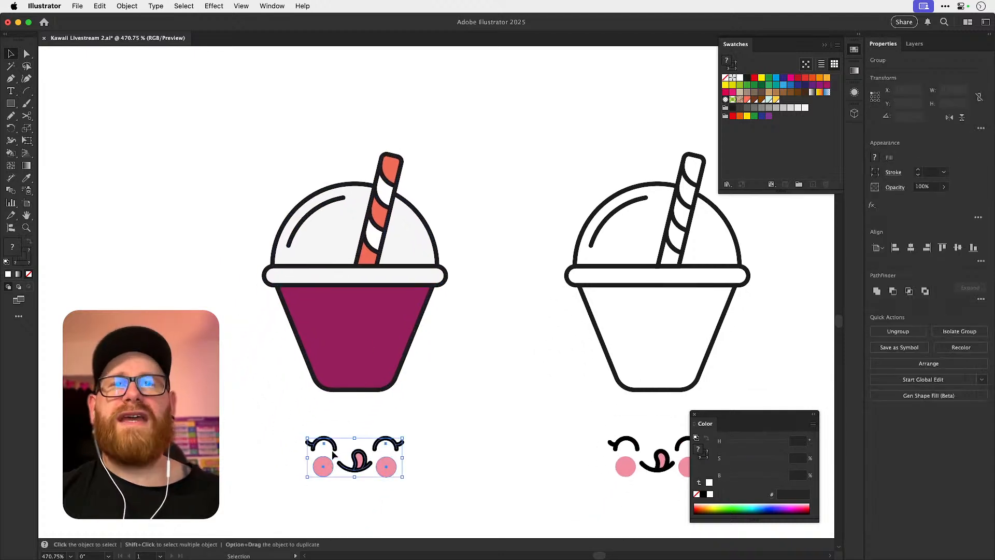
key(shift+Up)
key(shift+Up)
key(shift+Up)
key(shift+Up)
key(shift+Up)
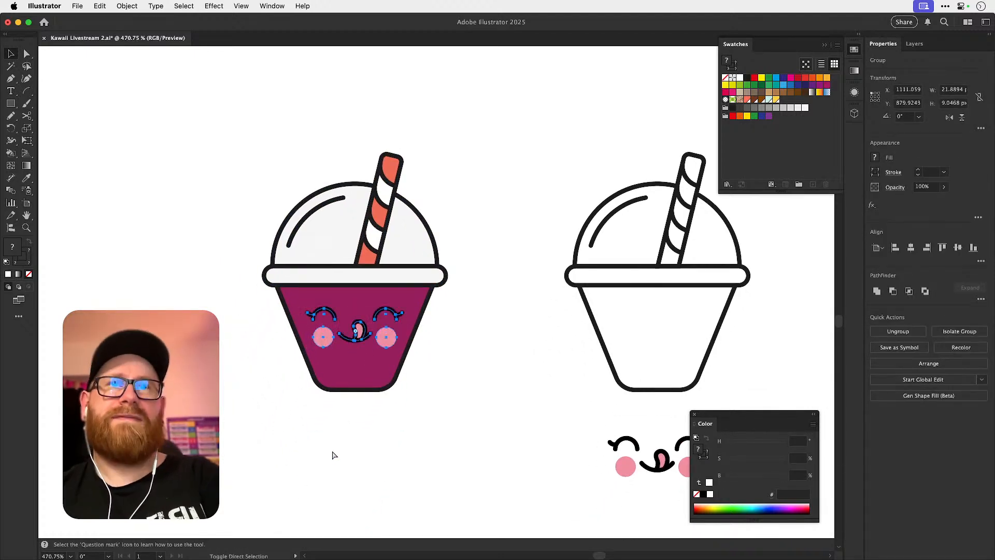
click(333, 452)
key(a)
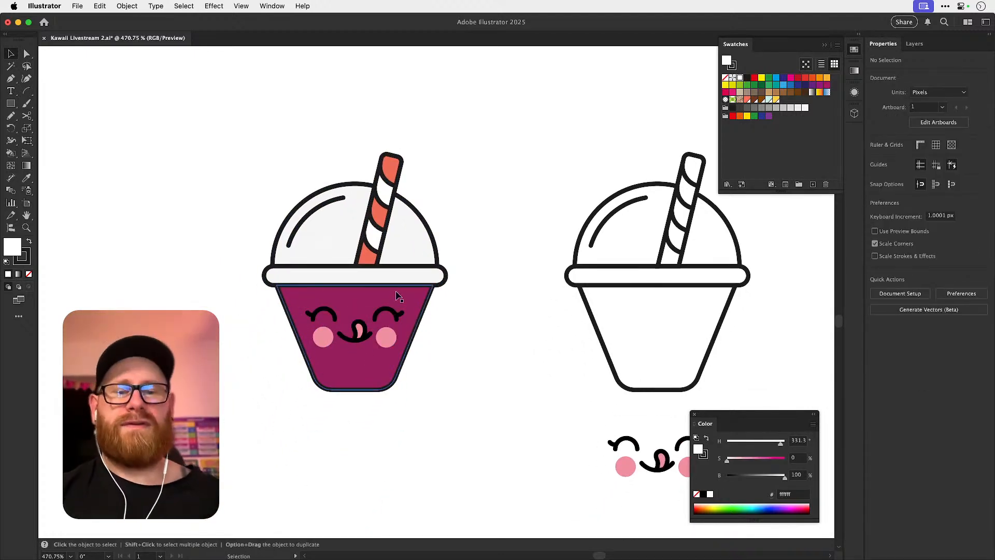
Direct-select the outlines of the cup body, lid and left dome section and set their stroke to magenta a3195b.
key(super+minus)
key(super+minus)
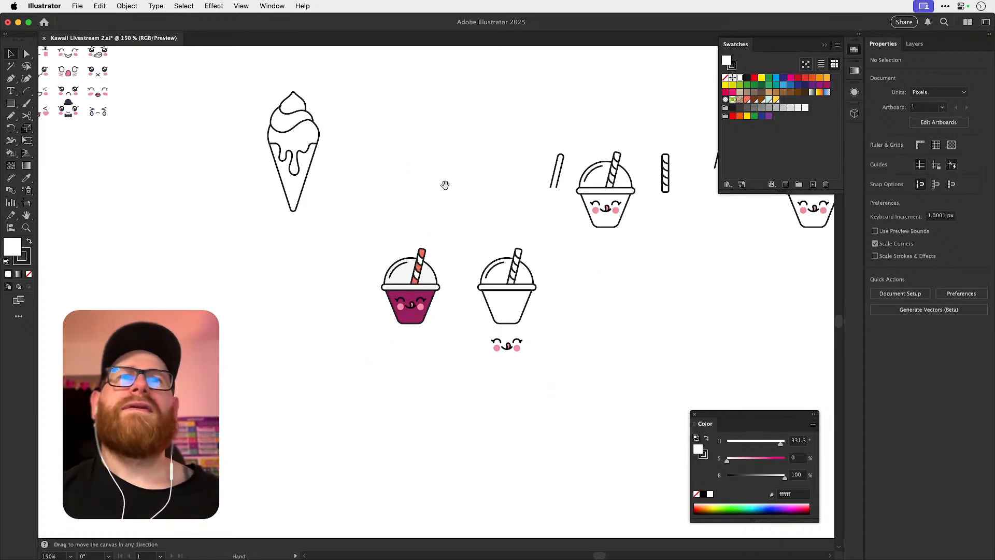
key(z)
drag(409, 310, 690, 300)
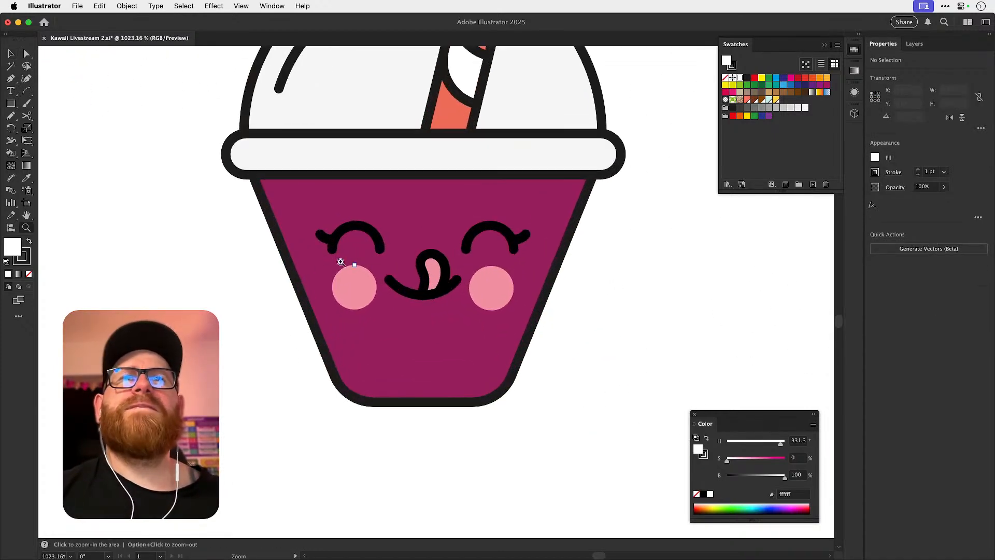
key(a)
click(294, 275)
drag(291, 284, 287, 408)
shift+click(228, 293)
shift+click(242, 242)
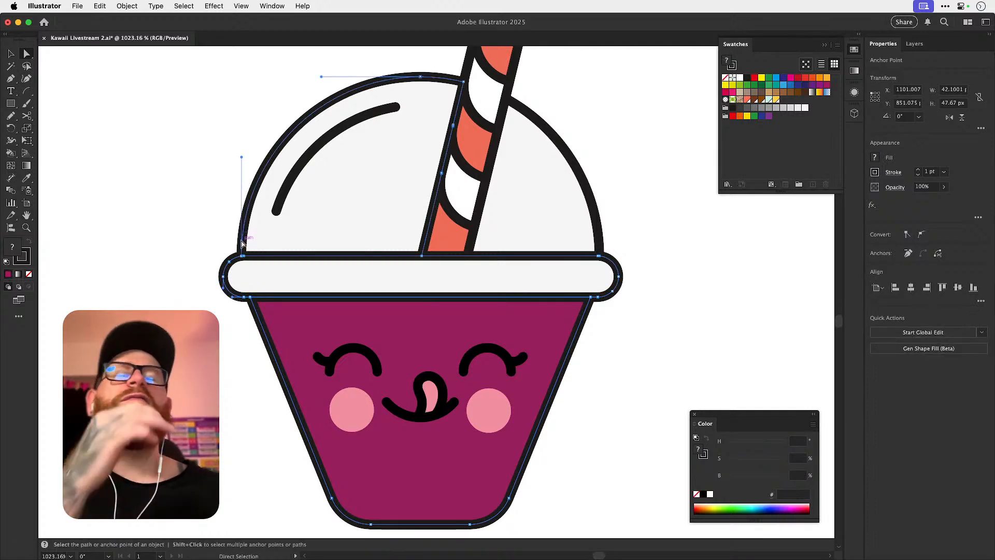
double_click(23, 257)
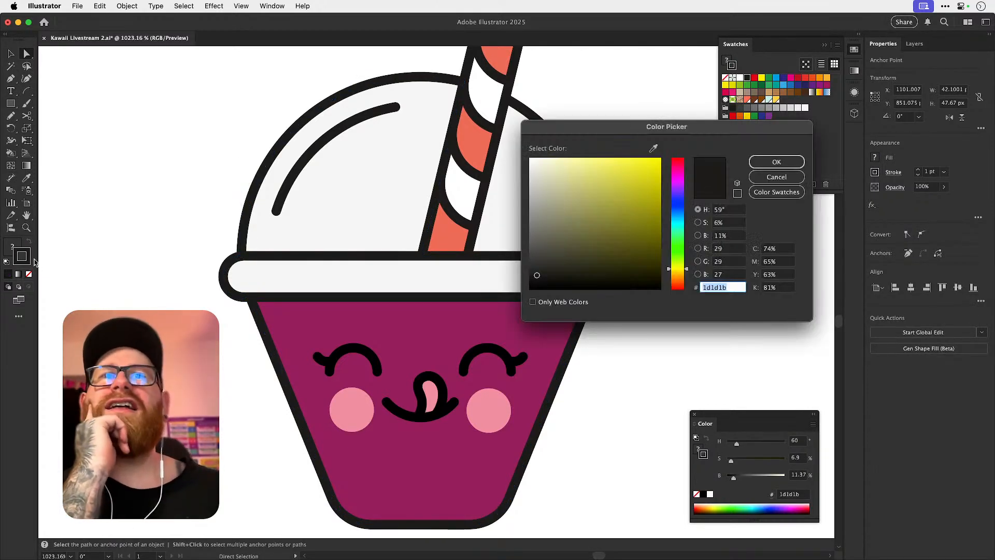
click(771, 177)
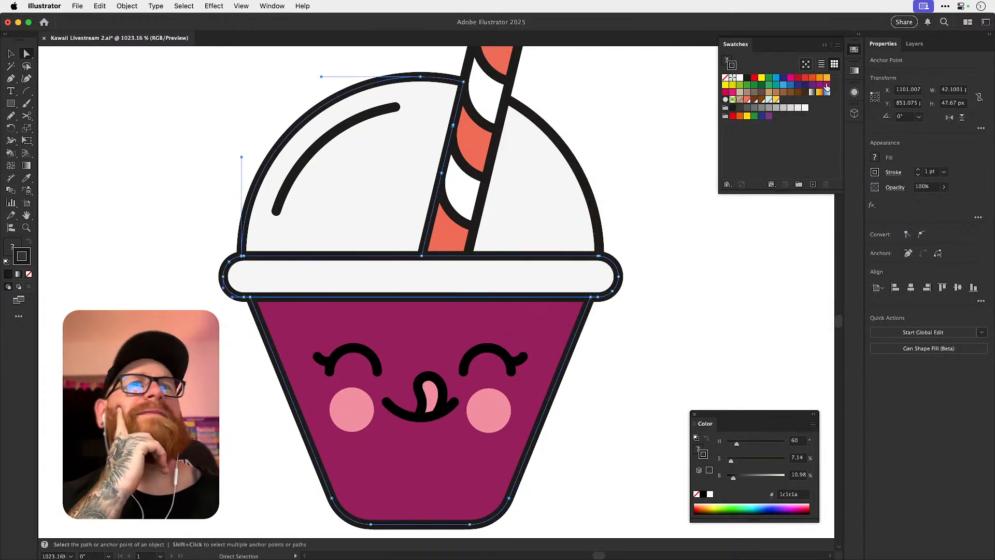
click(827, 86)
Darken the stroke of the selected cup, lid and dome outlines to deep plum 54032d, then deselect them.
double_click(22, 262)
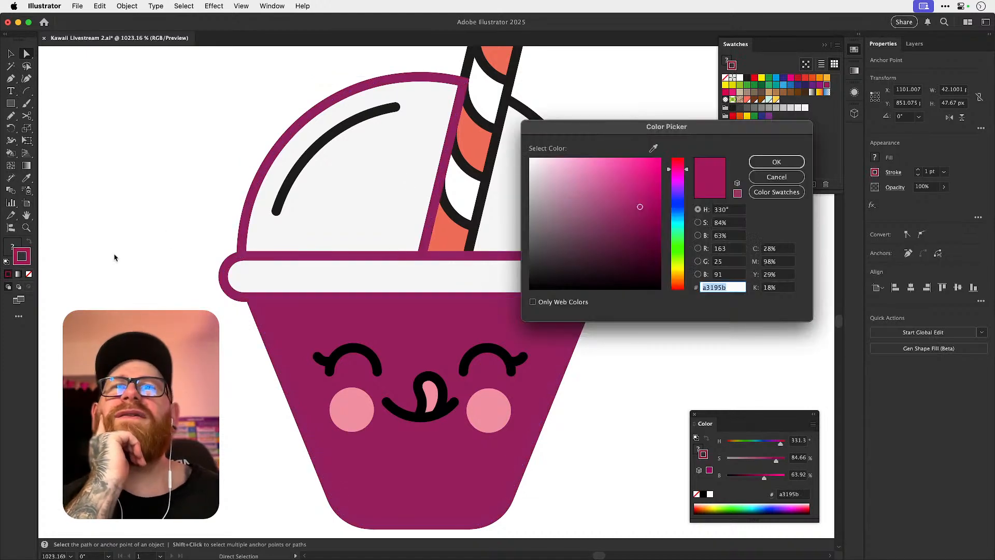
click(650, 243)
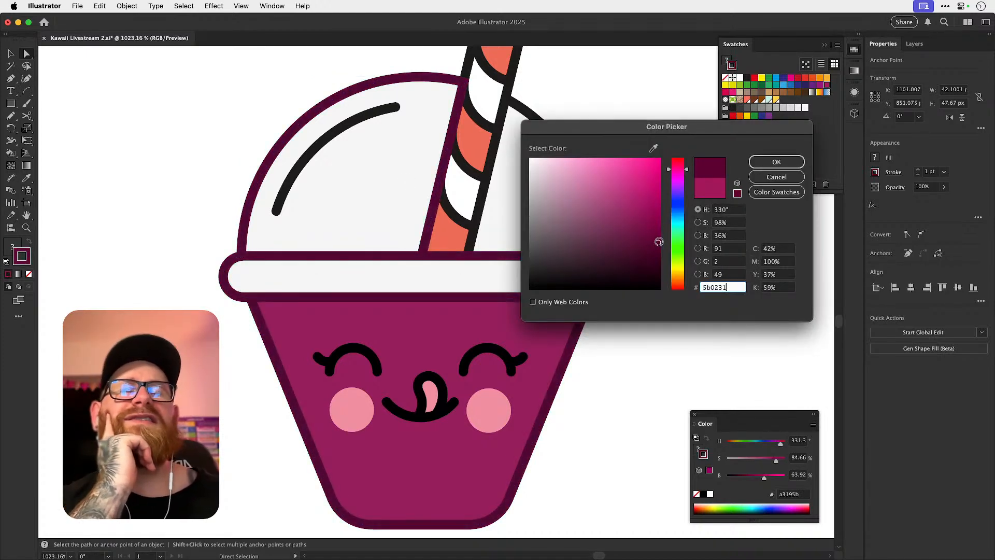
click(776, 163)
drag(418, 273, 409, 333)
key(super+shift+a)
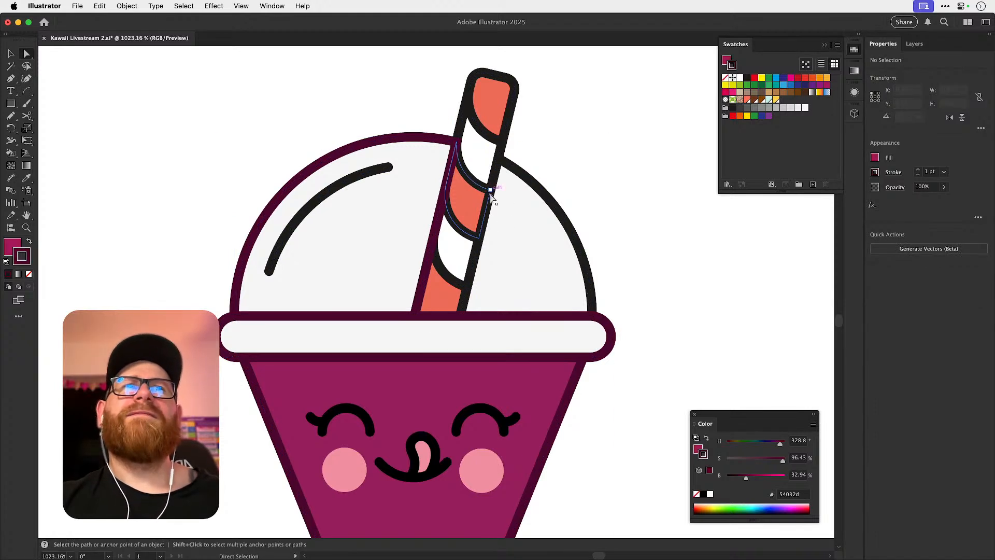
click(473, 221)
shift+click(507, 134)
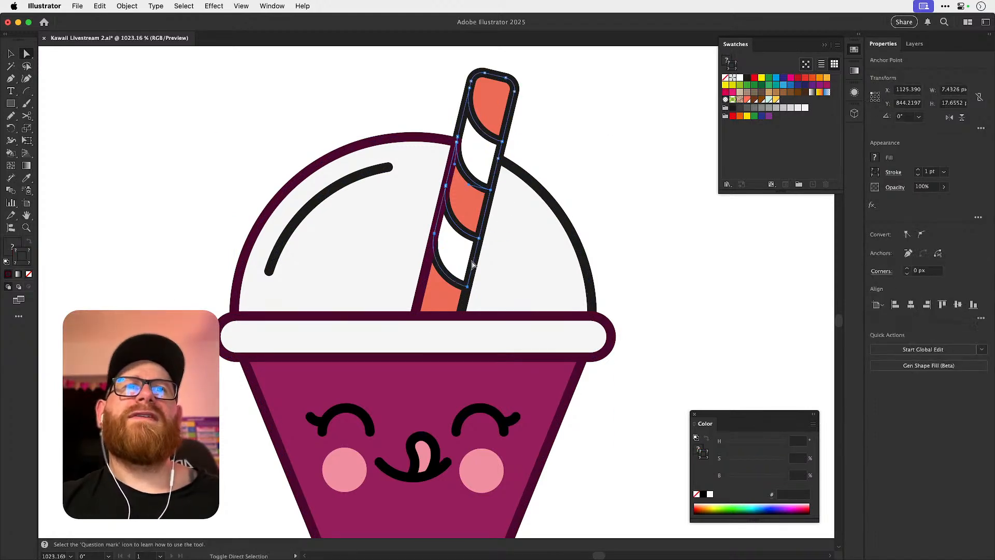
click(498, 281)
key(super+shift+a)
Apply the cup's deep plum stroke to the dome highlight and the lower straw segments with the Eyedropper.
click(310, 208)
shift+click(464, 305)
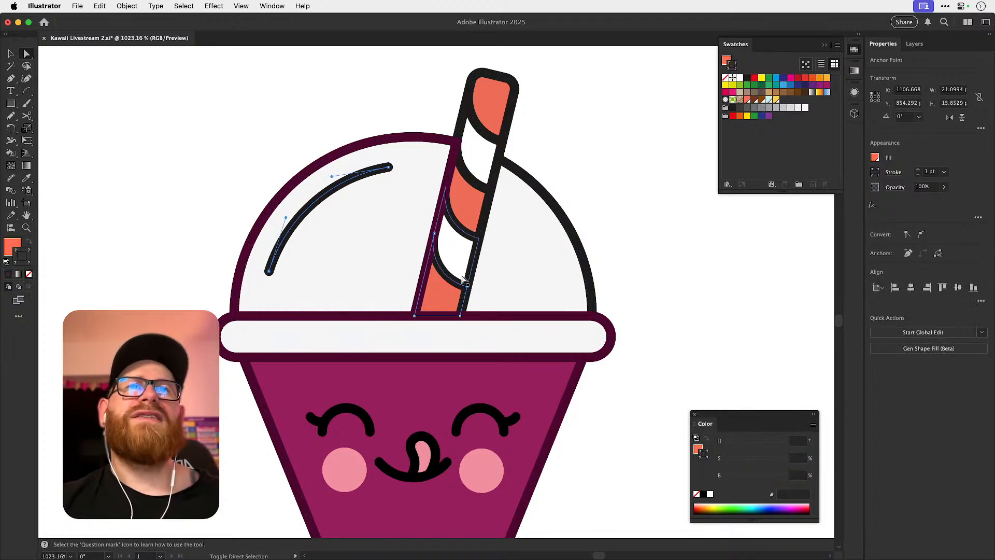
shift+click(486, 222)
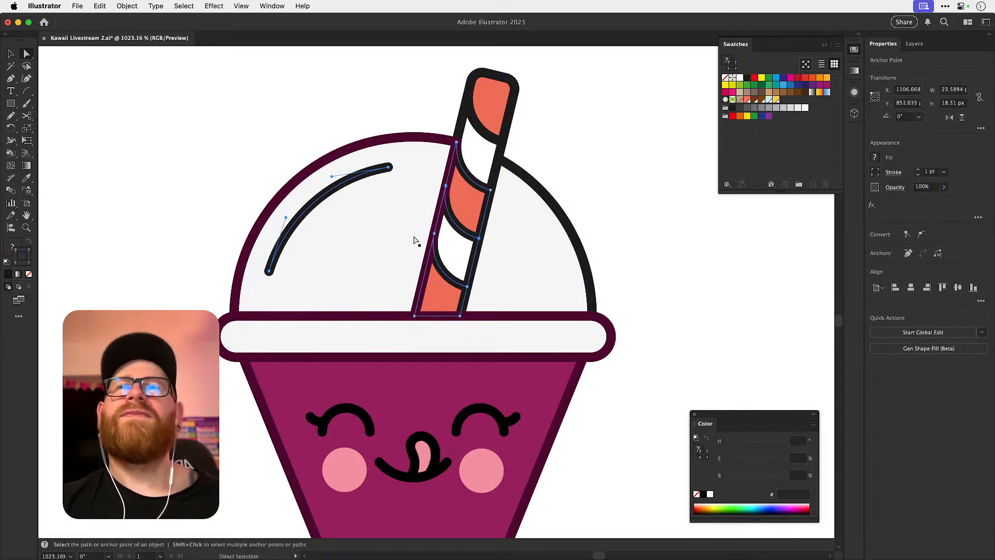
key(i)
click(249, 373)
key(super+z)
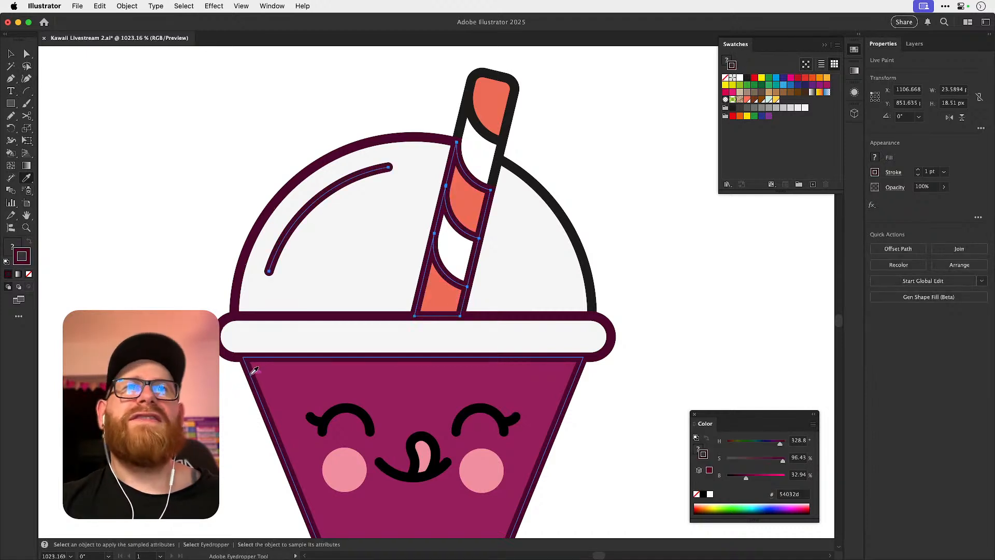
Apply the same deep plum stroke to the upper straw segments and the right dome outline, and clear the selection.
key(a)
click(498, 162)
shift+click(505, 133)
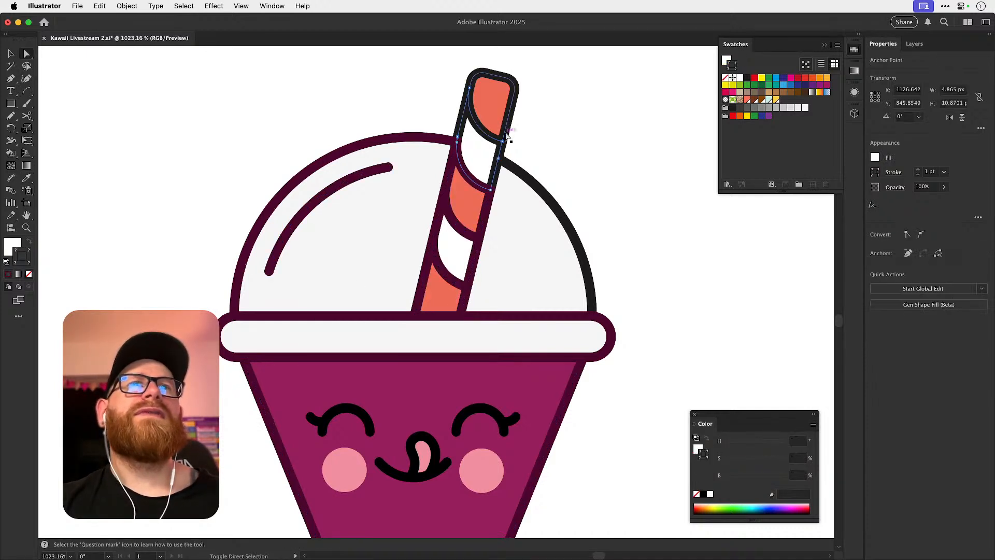
shift+click(565, 218)
key(i)
shift+click(261, 400)
key(super+shift+a)
key(v)
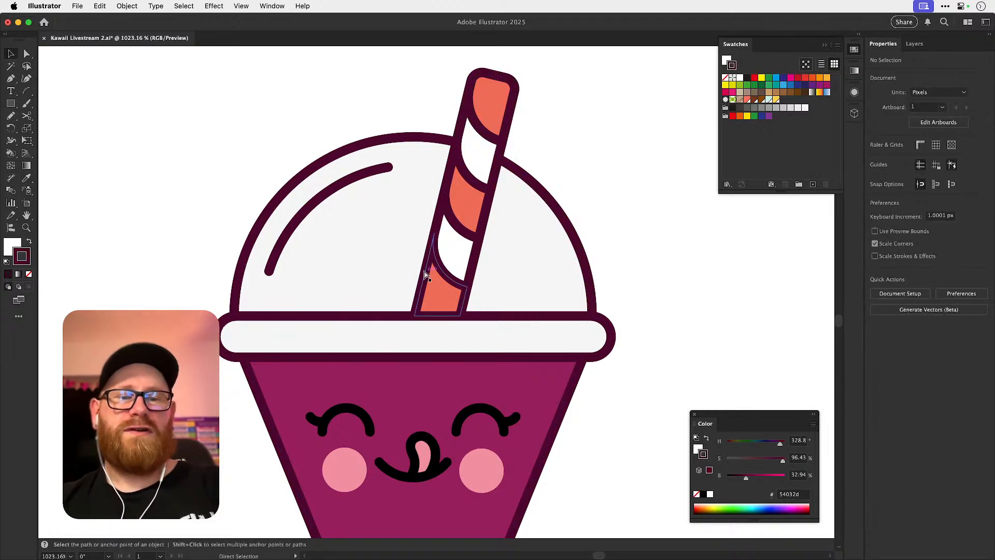
Try a 2 pt stroke weight on the whole coloured cup including its face, and undo it.
key(super+minus)
key(super+minus)
key(super+minus)
drag(327, 202, 537, 473)
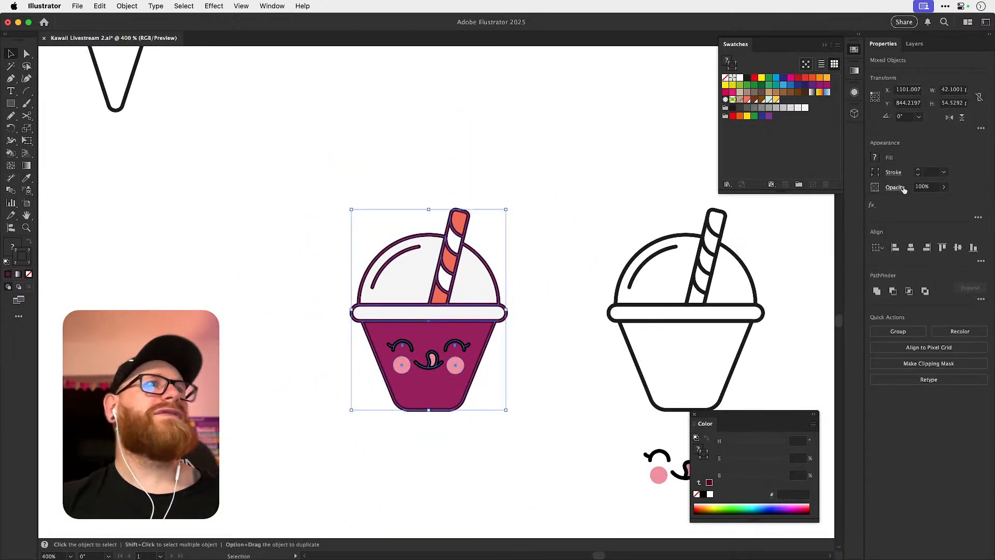
text(2)
key(Return)
key(super+shift+a)
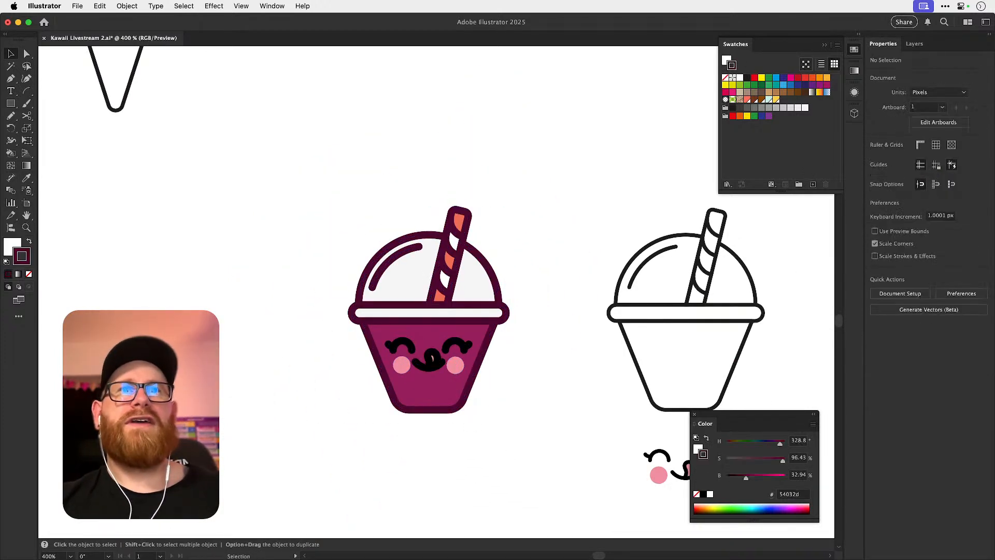
key(super+z)
drag(417, 306, 567, 272)
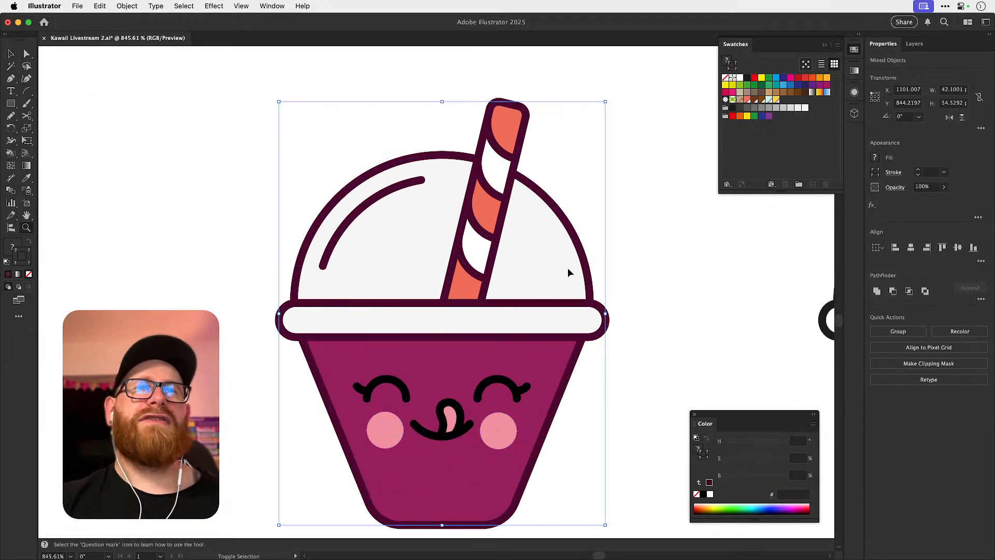
key(super+shift+a)
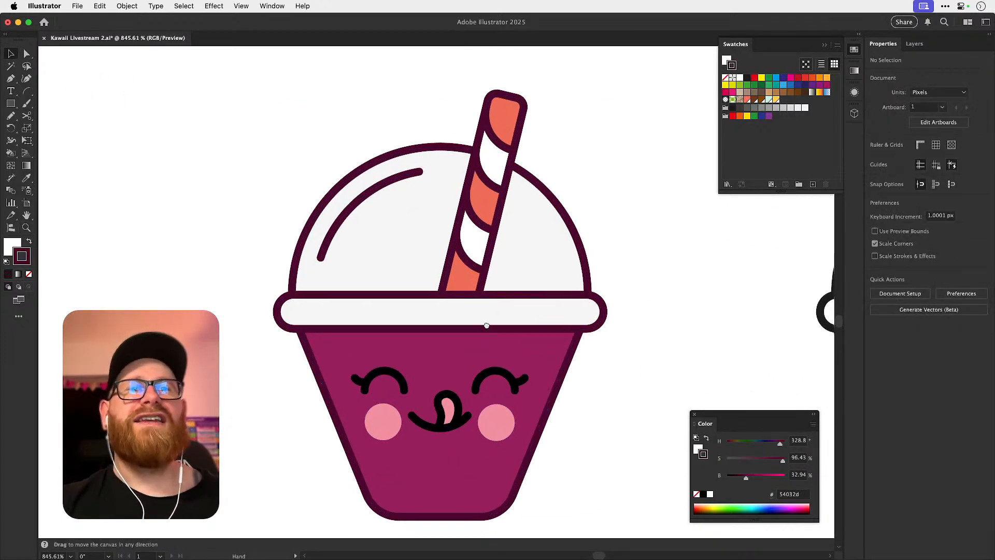
drag(496, 349, 464, 292)
scroll(373, 353, up, 2)
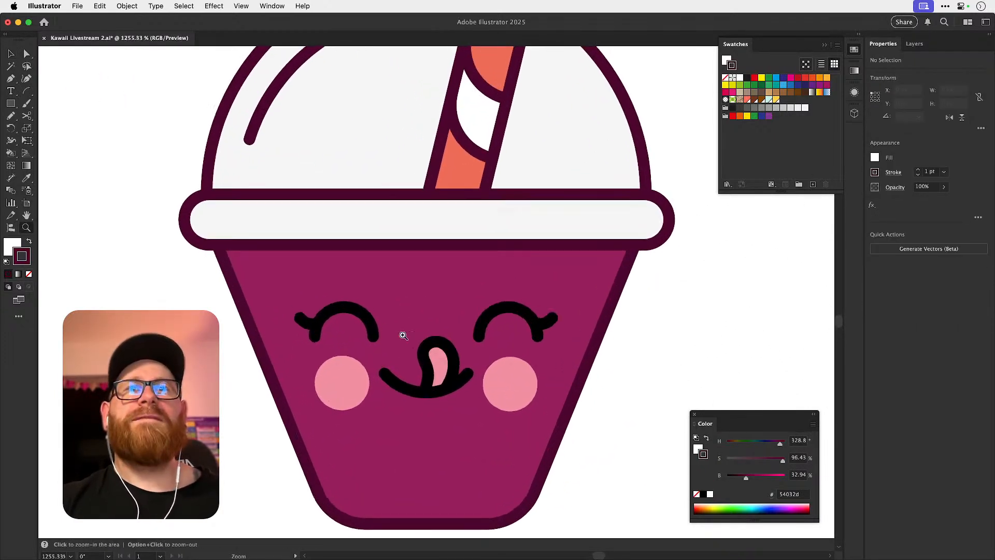
key(a)
click(311, 323)
shift+click(406, 382)
shift+click(423, 368)
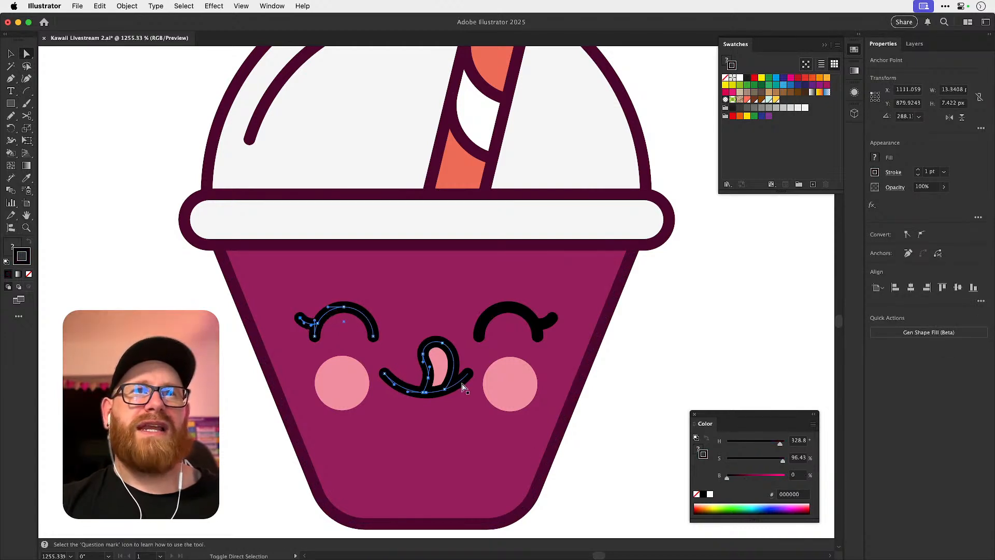
shift+click(486, 326)
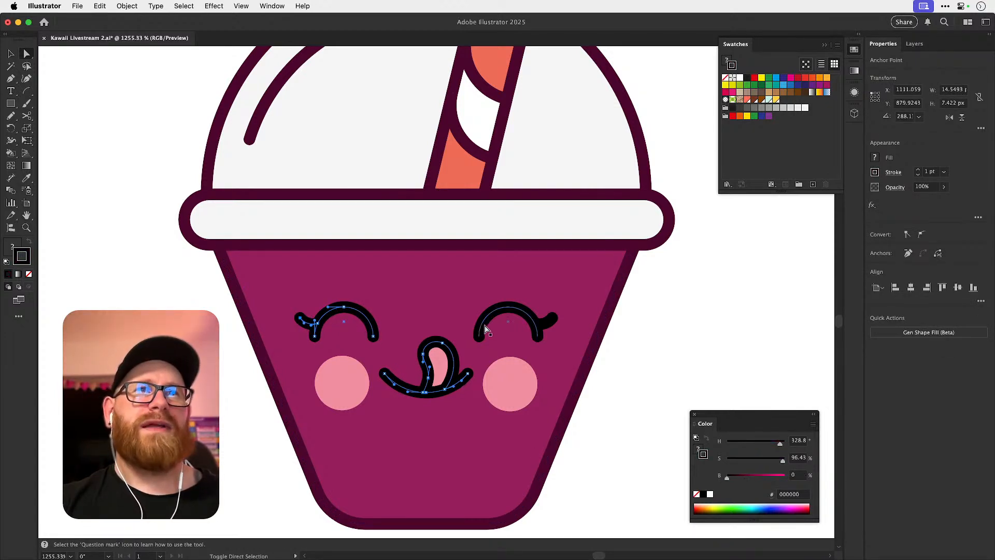
shift+click(551, 324)
Apply the cup outline's deep plum stroke to both eyes and their lashes with the Eyedropper.
click(551, 318)
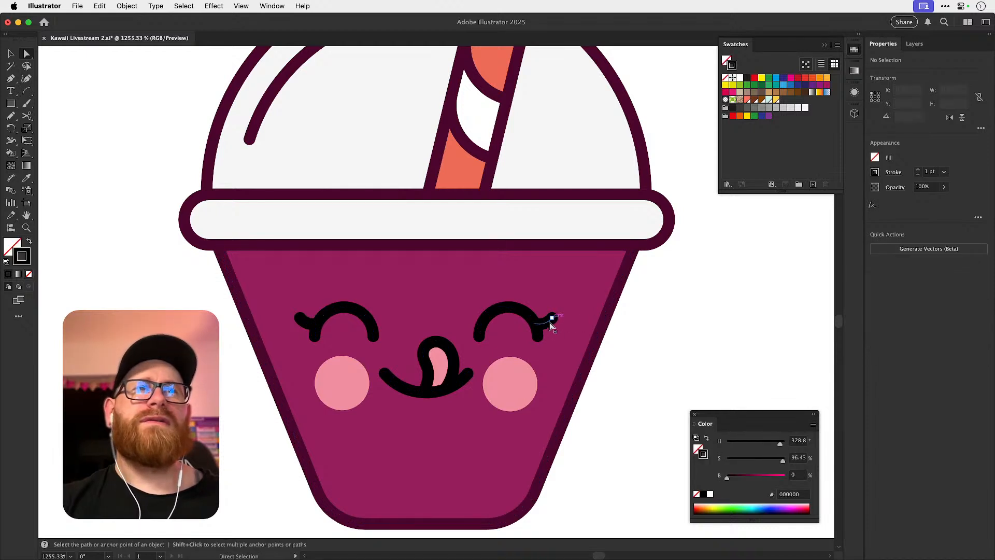
shift+click(345, 310)
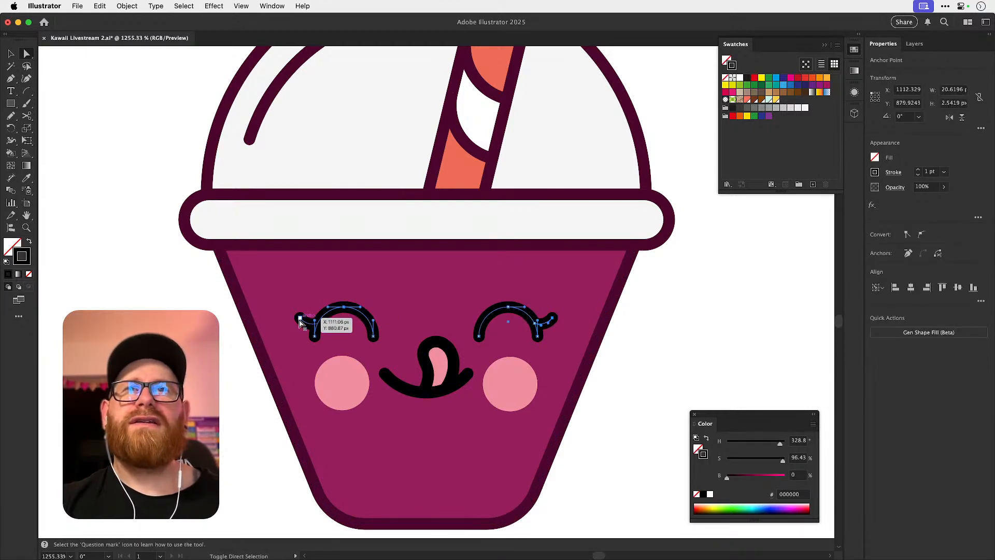
key(i)
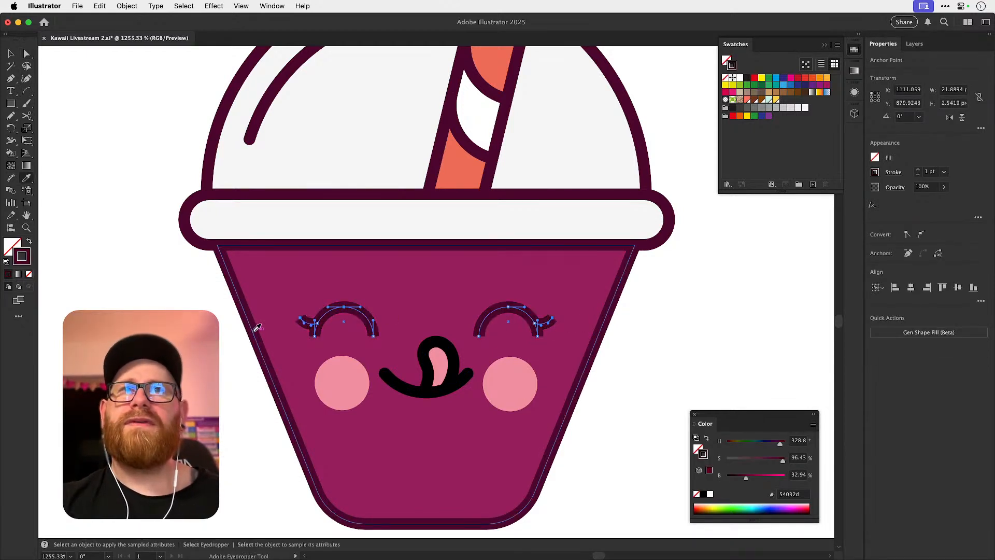
click(256, 326)
Apply the cup outline's deep plum stroke to the mouth and tongue lines with the Eyedropper, then deselect them.
key(a)
click(432, 377)
key(i)
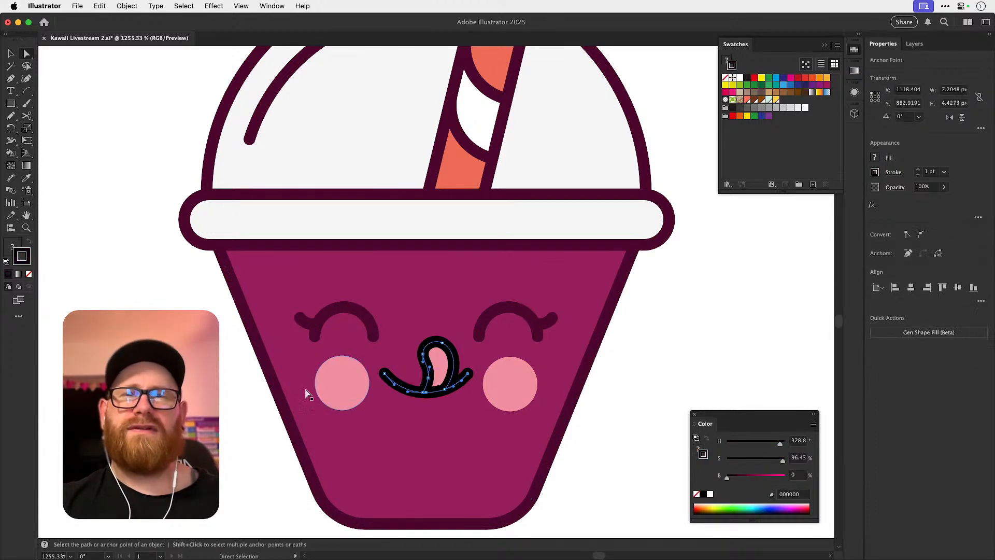
click(274, 370)
super+click(244, 393)
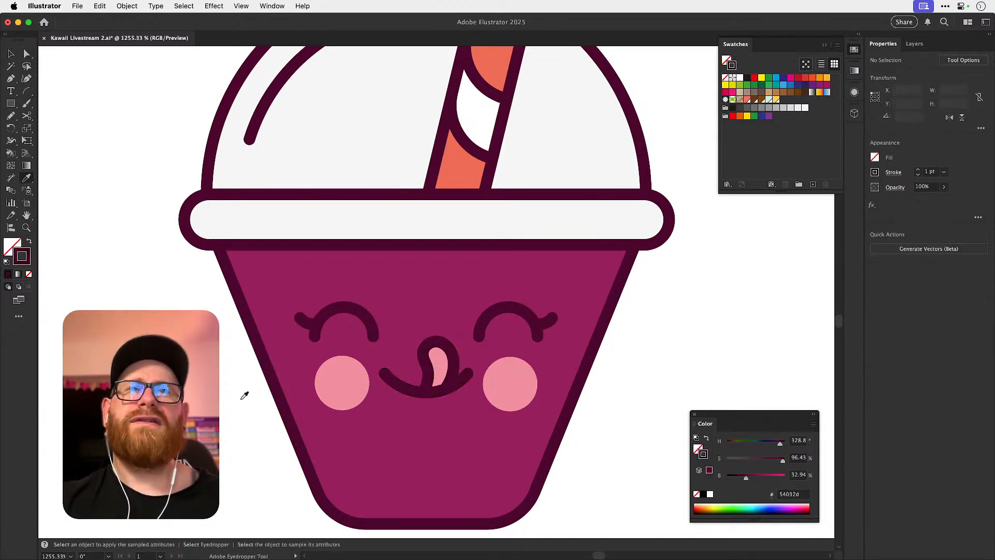
Brighten the cup body's fill to hot pink ed2874 and clear the selection.
key(a)
drag(233, 422, 241, 389)
click(259, 261)
double_click(12, 247)
key(Escape)
drag(776, 476, 778, 476)
mouse_move(781, 442)
mouse_down()
mouse_move(762, 459)
mouse_move(774, 460)
mouse_move(756, 459)
mouse_move(771, 460)
mouse_move(784, 479)
mouse_move(782, 443)
mouse_up()
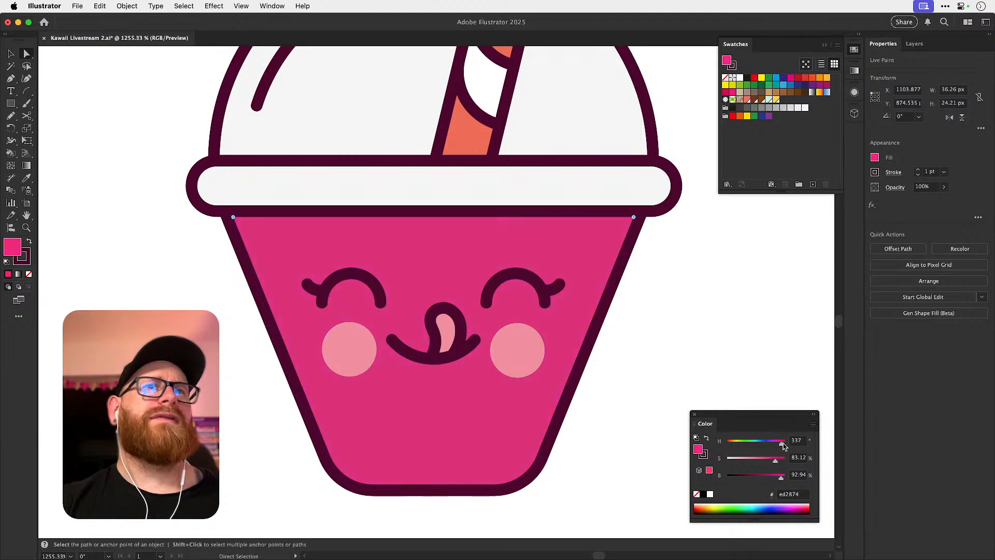
click(736, 292)
key(super+minus)
key(super+minus)
key(super+minus)
key(super+minus)
key(super+minus)
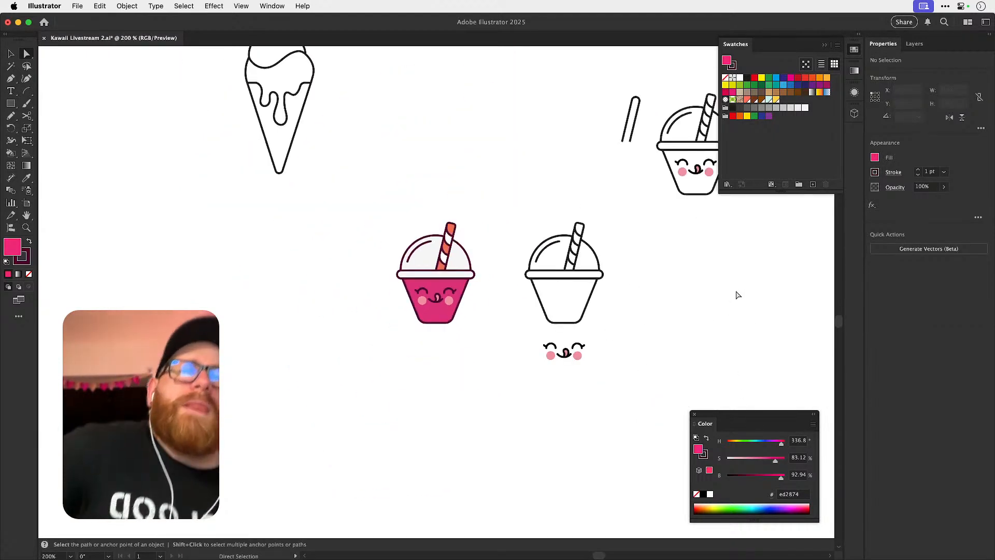
Expand the cup's Live Paint artwork with Object and Fill enabled and Stroke disabled, then deselect it.
key(z)
drag(424, 287, 660, 313)
key(v)
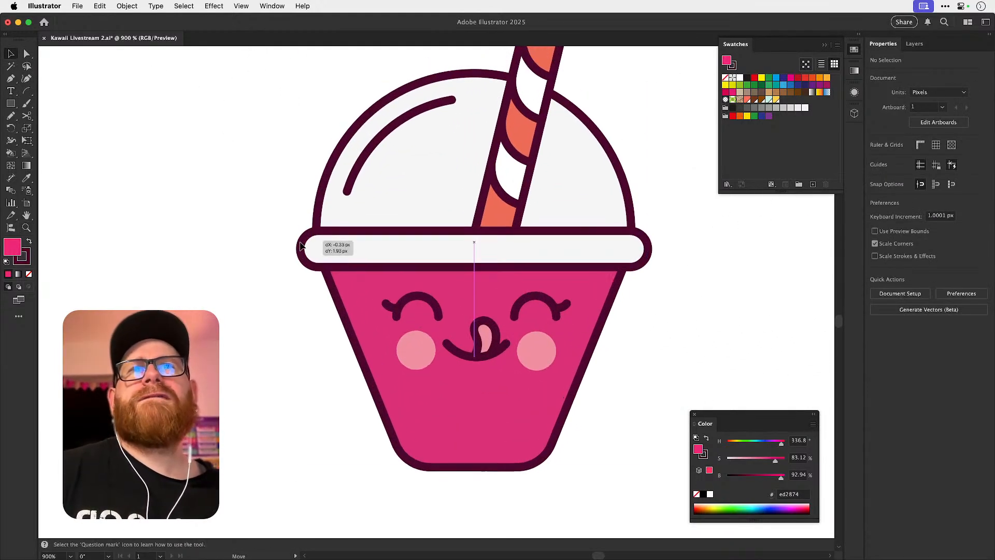
click(310, 243)
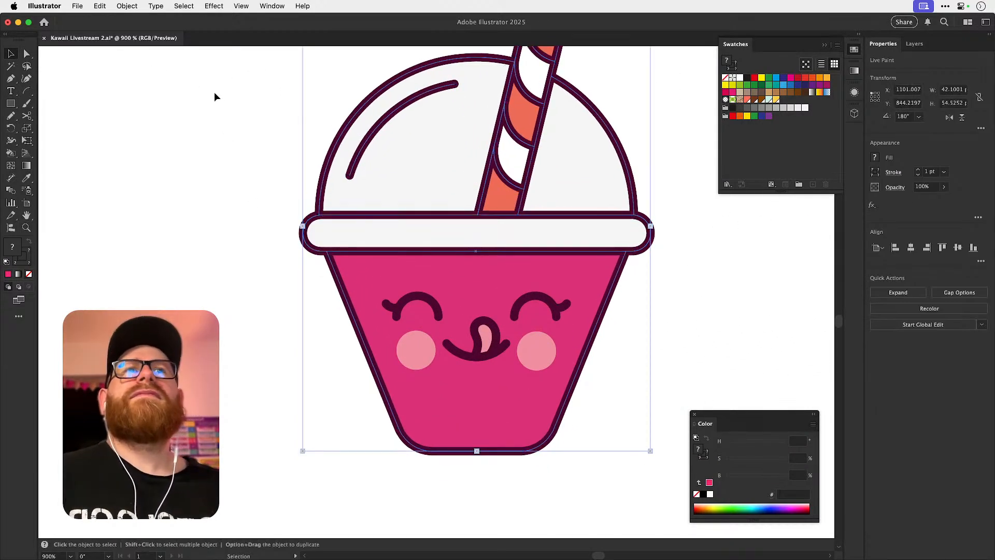
click(127, 6)
click(167, 160)
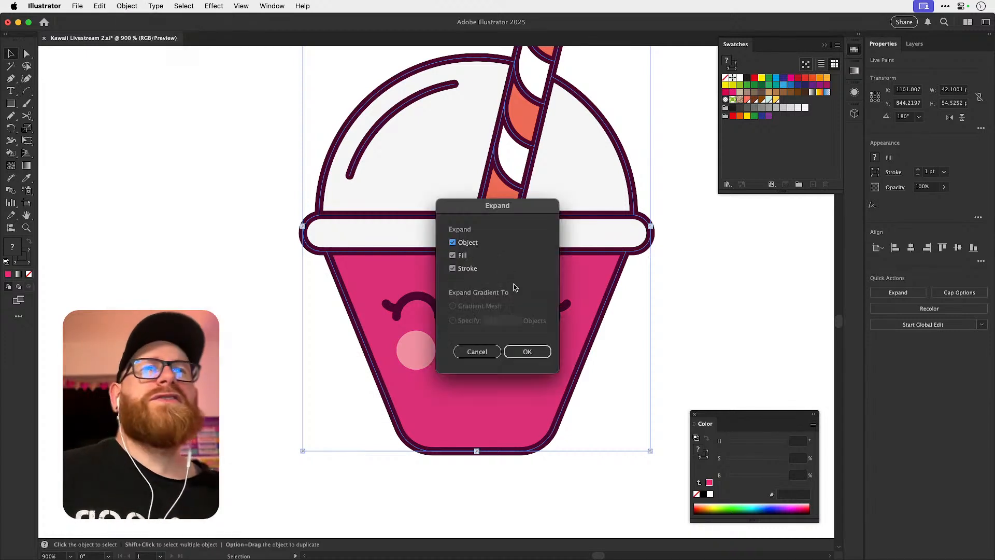
click(455, 268)
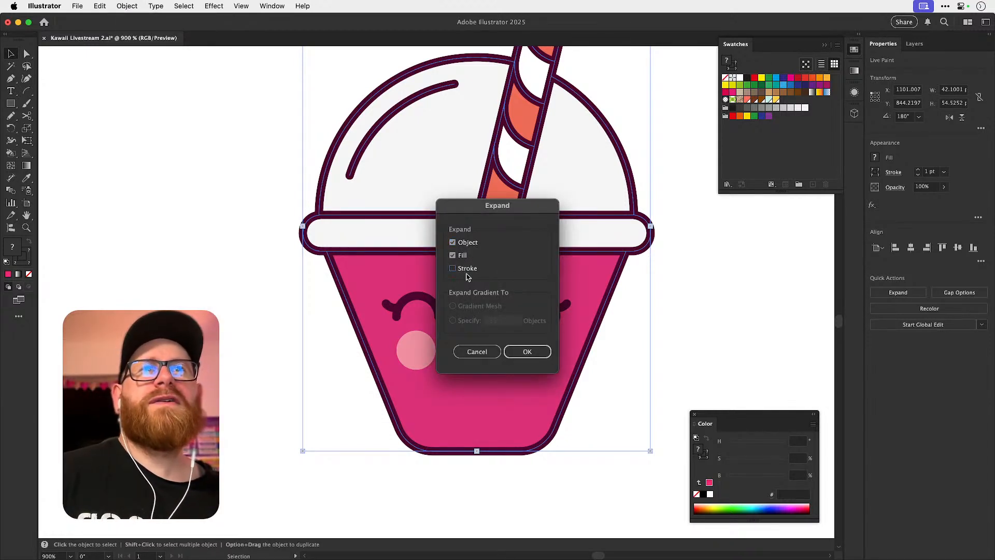
click(527, 352)
click(210, 299)
click(437, 193)
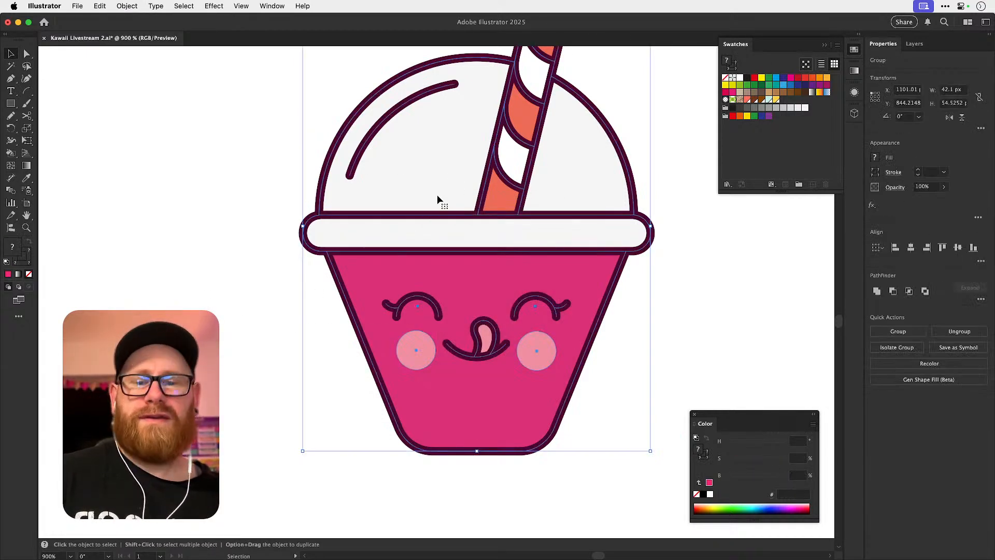
Give the lid band the cup body's hot pink fill with the Eyedropper and clear the selection.
key(a)
click(358, 265)
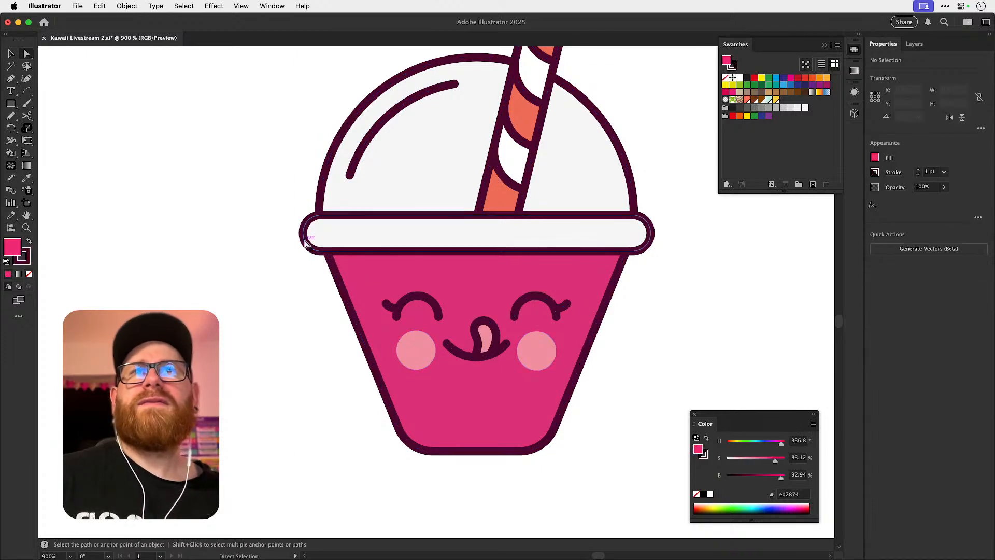
click(350, 257)
key(i)
click(365, 264)
key(super+shift+a)
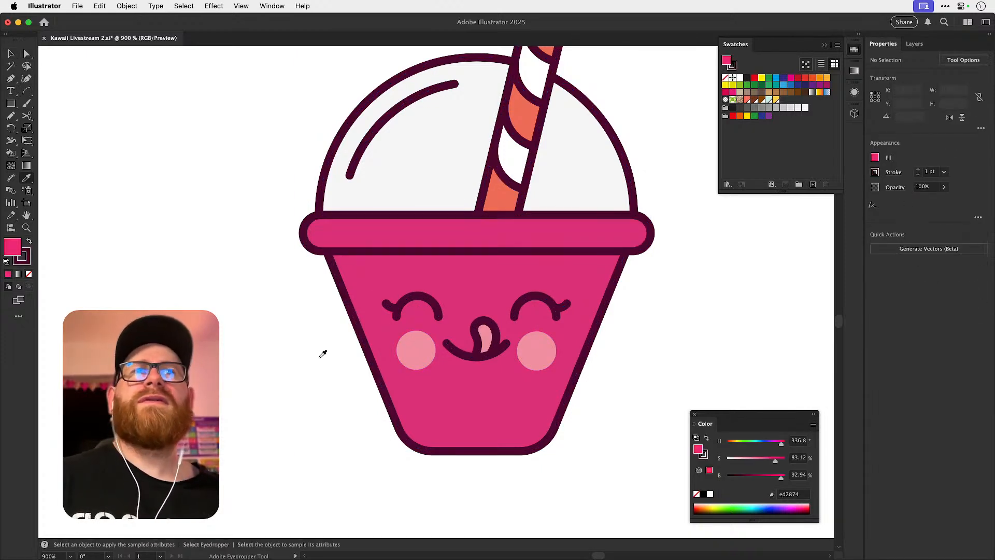
Compare the whole cup with and without the pink lid by undoing and redoing the last change.
key(a)
key(super+minus)
key(super+minus)
key(super+minus)
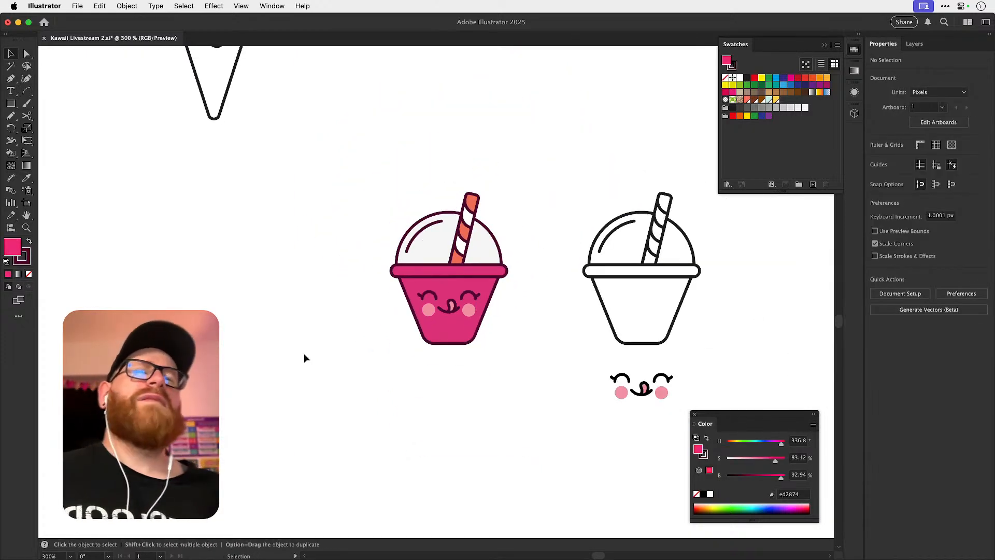
key(super+z)
key(super+shift+z)
scroll(534, 232, right, 3)
scroll(535, 232, up, 1)
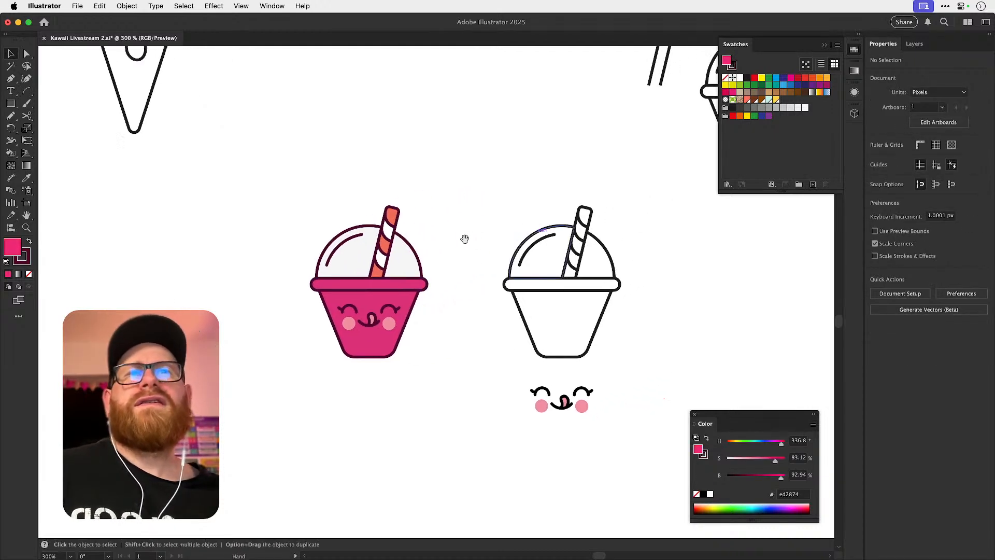
key(super+z)
key(super+shift+z)
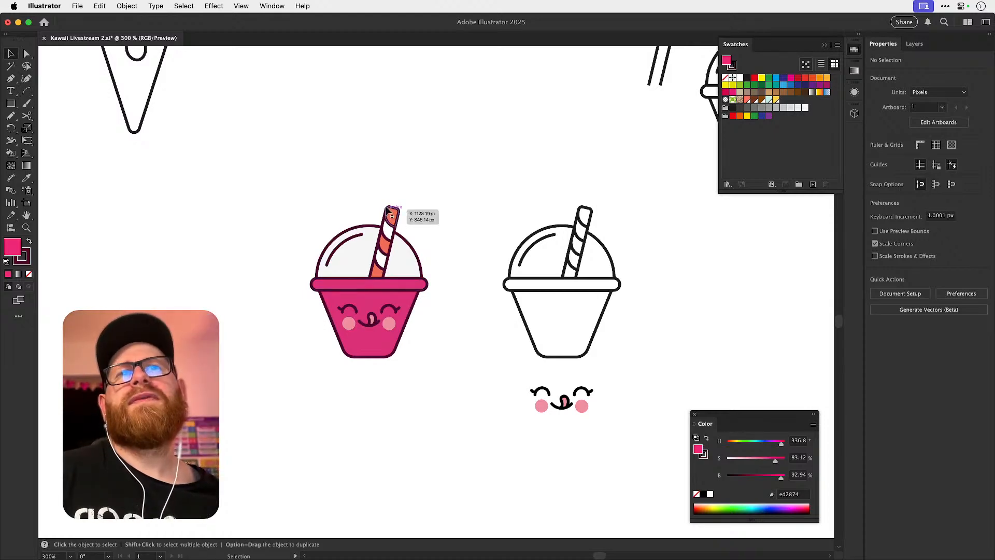
Select both dome fill shapes beside the straw and set their fill to the light grey ededed swatch.
key(z)
drag(359, 316, 393, 264)
key(a)
click(371, 263)
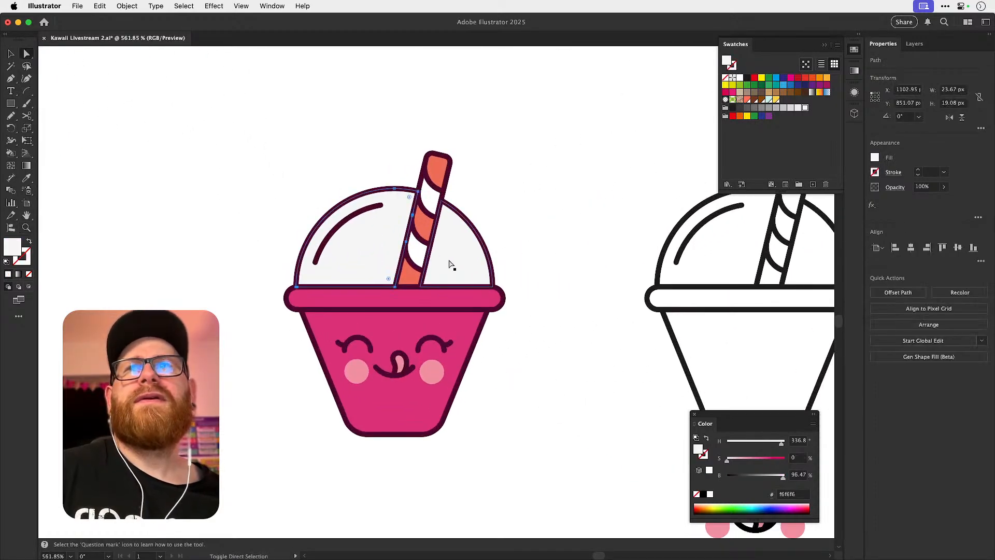
click(790, 108)
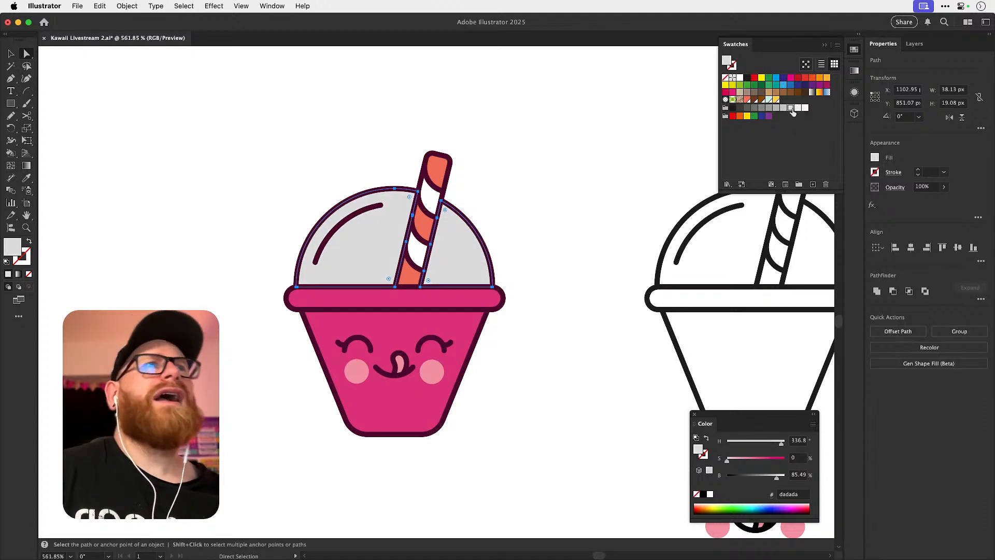
click(797, 108)
Tint the dome fills to pale blue-grey e8e9ef with the Color Picker, then deselect them.
double_click(13, 252)
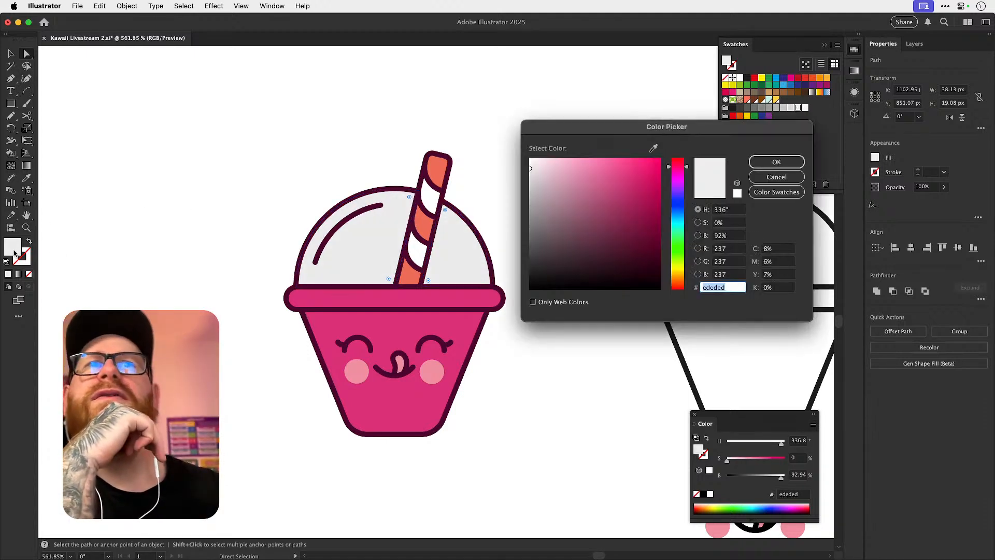
drag(678, 208, 678, 211)
drag(542, 176, 540, 173)
drag(666, 211, 687, 210)
drag(535, 173, 535, 175)
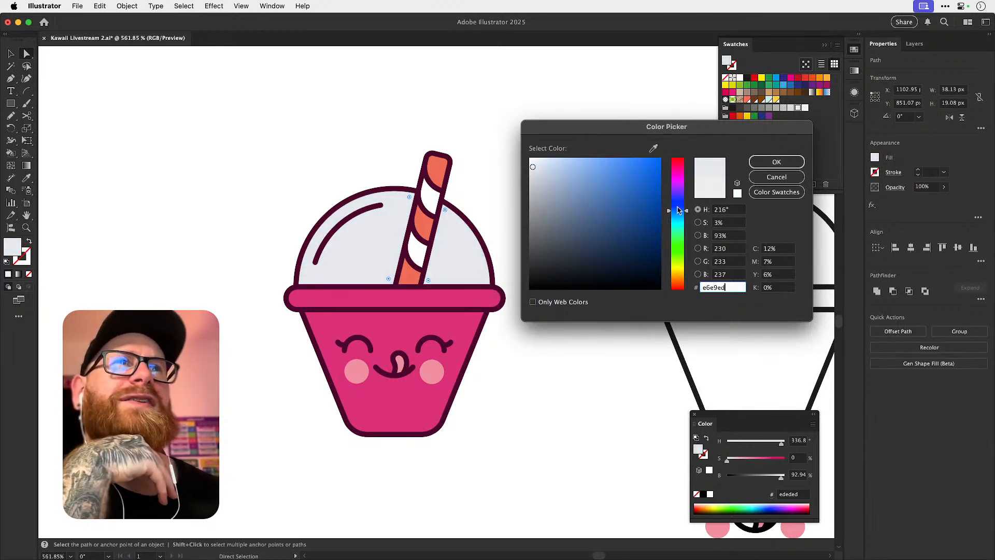
drag(677, 210, 681, 207)
drag(539, 166, 539, 164)
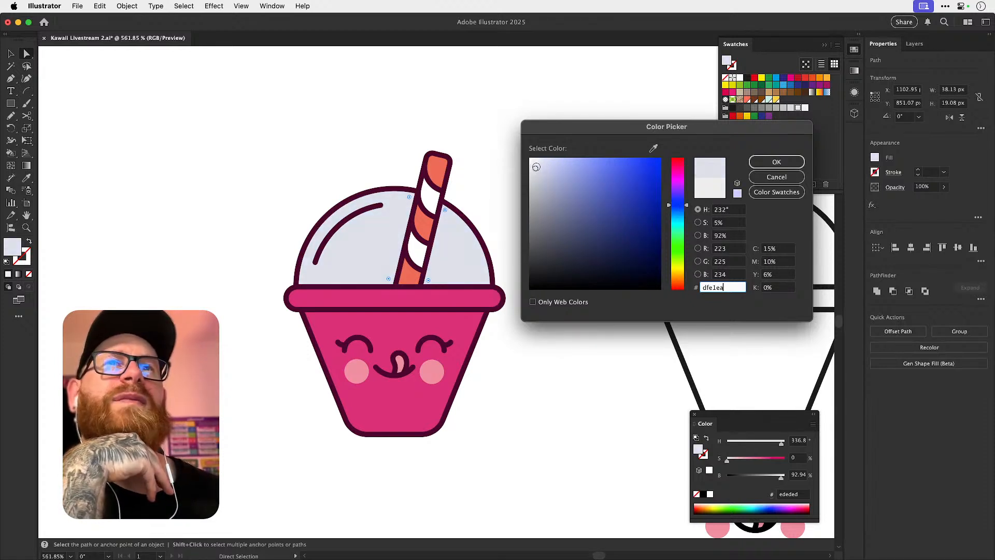
mouse_move(536, 168)
mouse_down()
mouse_move(535, 189)
mouse_move(536, 169)
mouse_up()
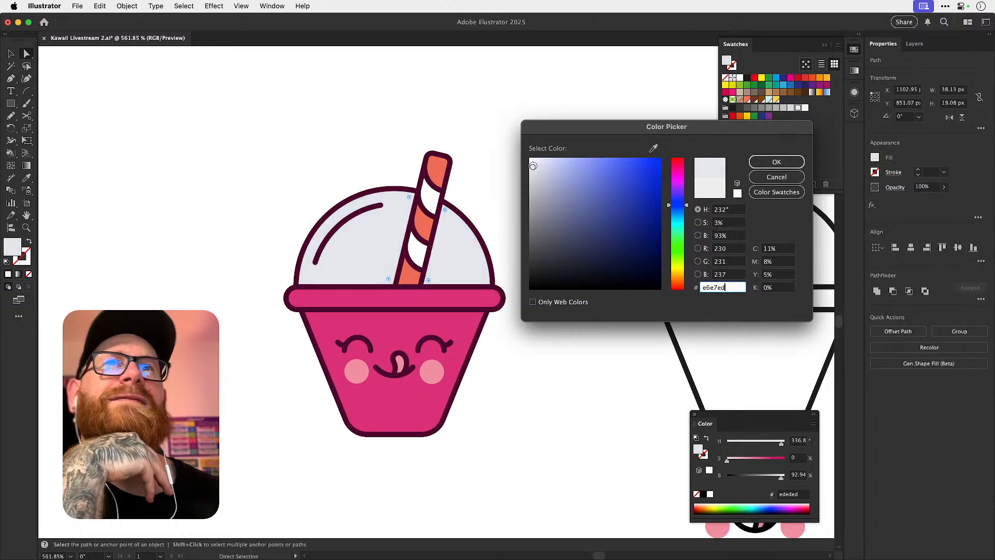
click(776, 162)
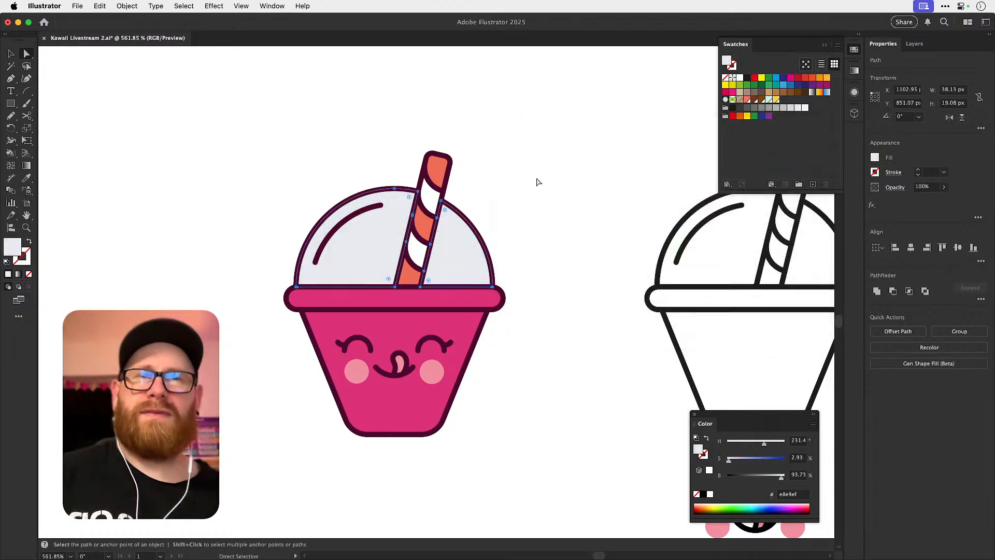
click(536, 182)
Examine the recoloured dome and straw up close, and the whole cup beside the other artwork.
key(z)
drag(415, 233, 510, 251)
key(a)
click(507, 252)
key(super+shift+z)
key(super+shift+a)
key(v)
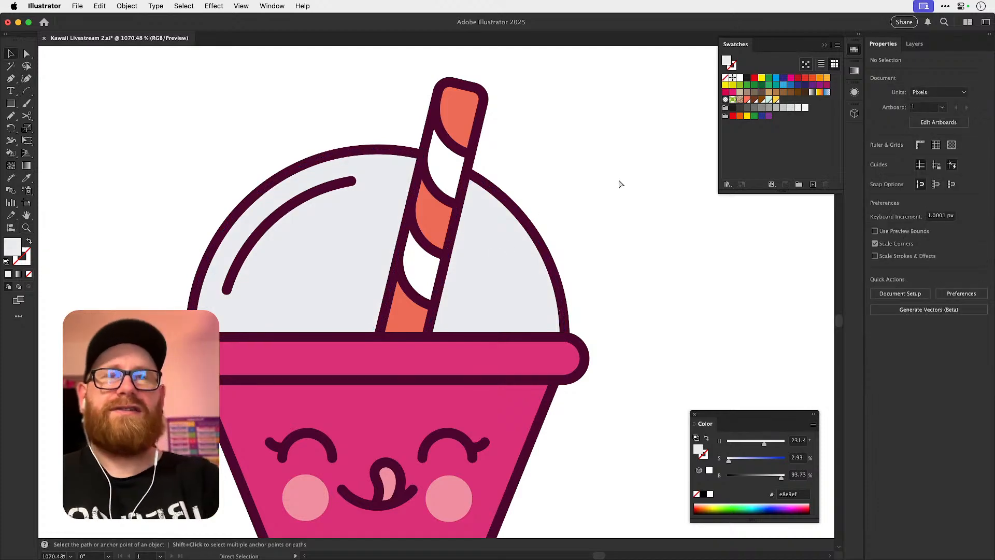
key(super+minus)
key(super+minus)
key(super+minus)
key(super+minus)
key(super+minus)
drag(400, 265, 338, 250)
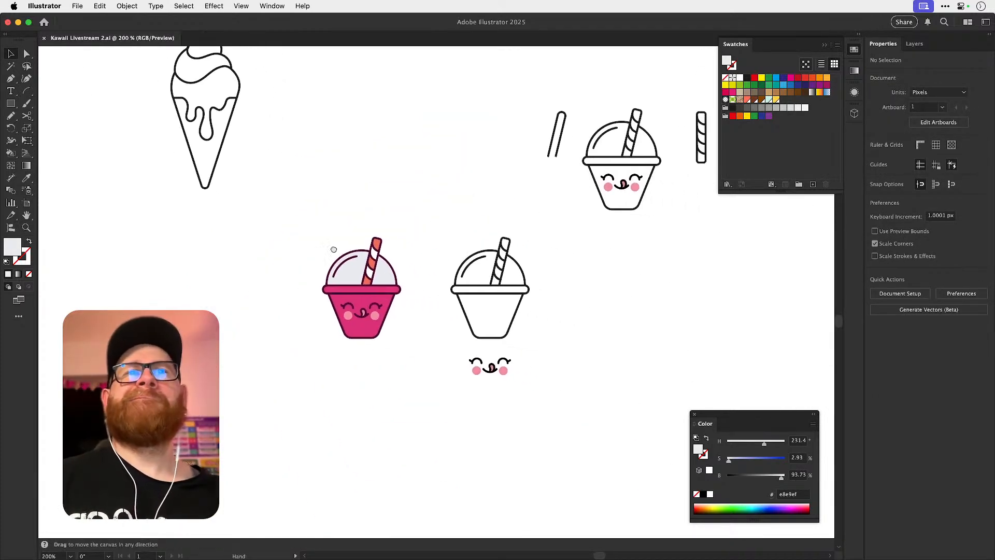
Save the fill of the dome's larger section as a new colour swatch.
key(a)
scroll(339, 265, up, 5)
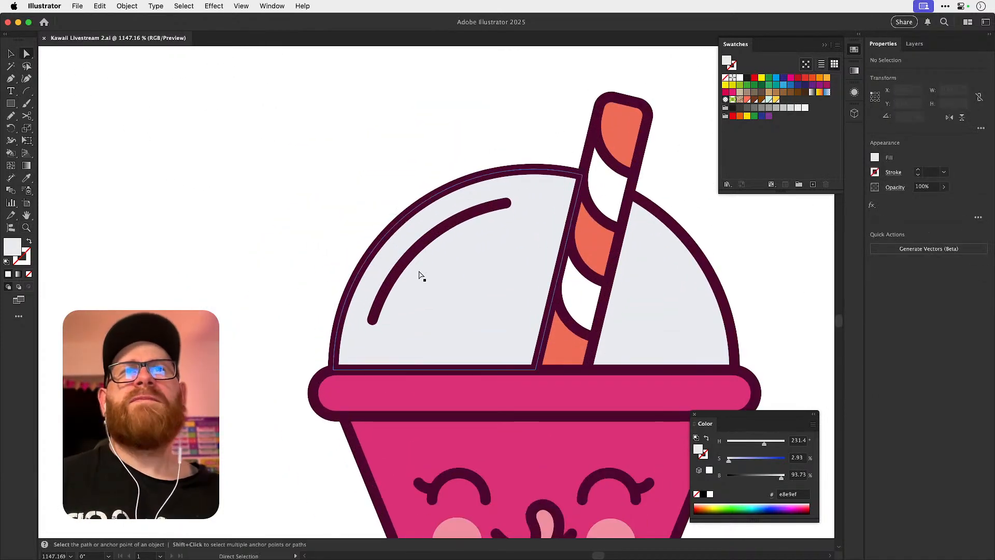
click(443, 234)
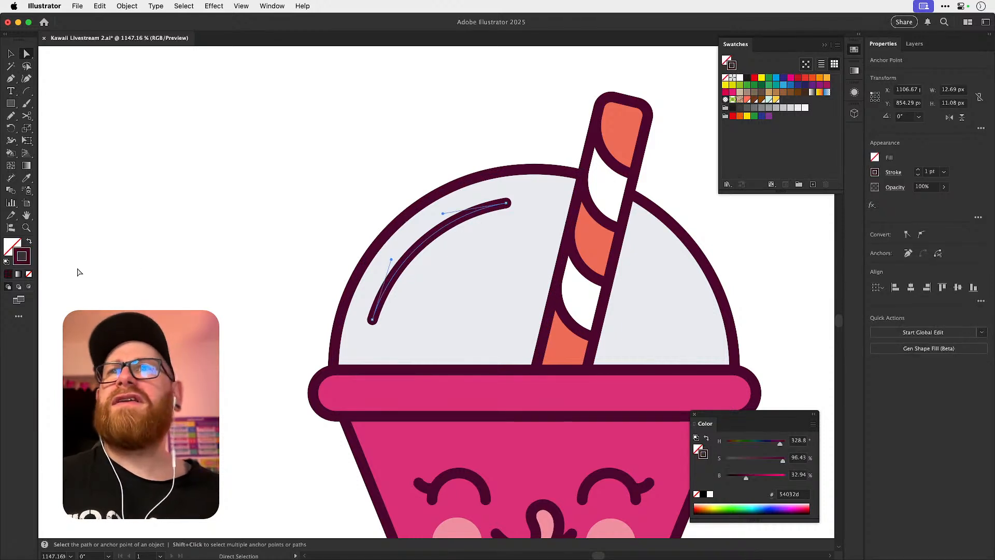
click(451, 282)
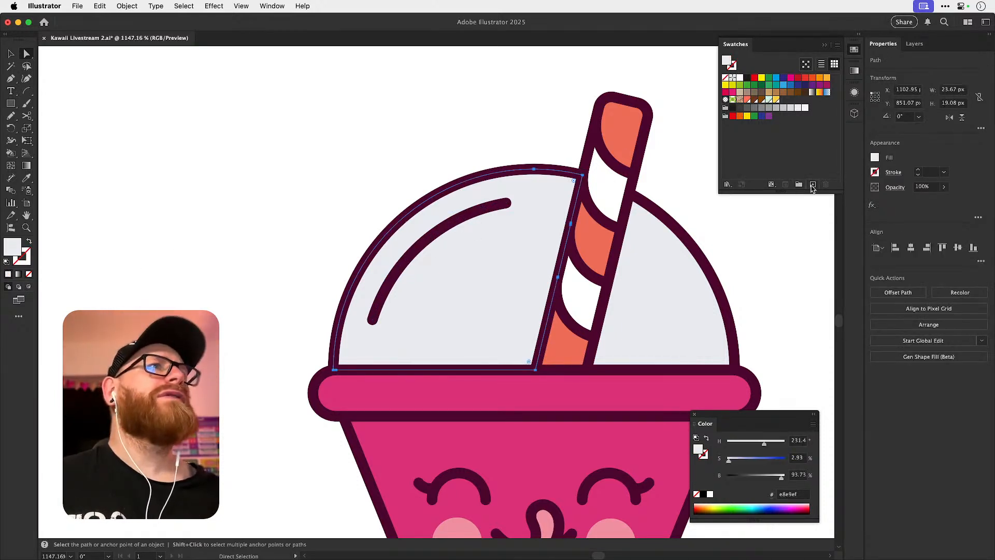
click(813, 185)
click(552, 373)
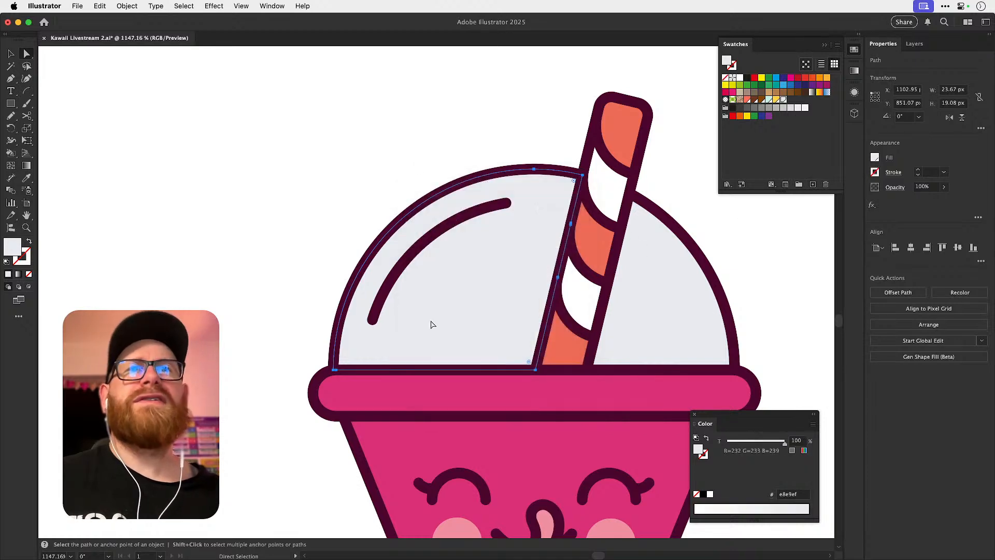
Set the stroke of the curved dome highlight to grey cbccd3 with the Color Picker, and deselect it.
click(392, 286)
click(784, 101)
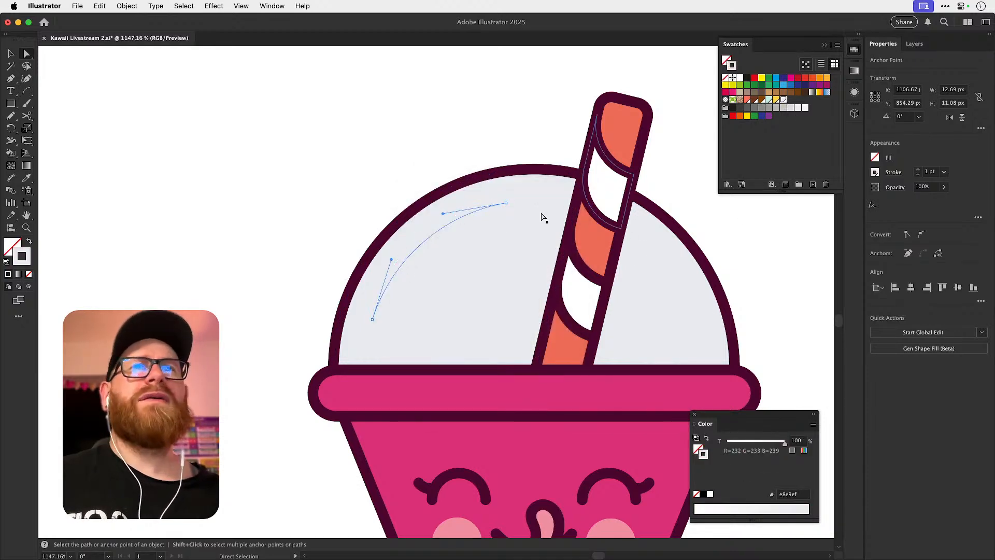
double_click(27, 259)
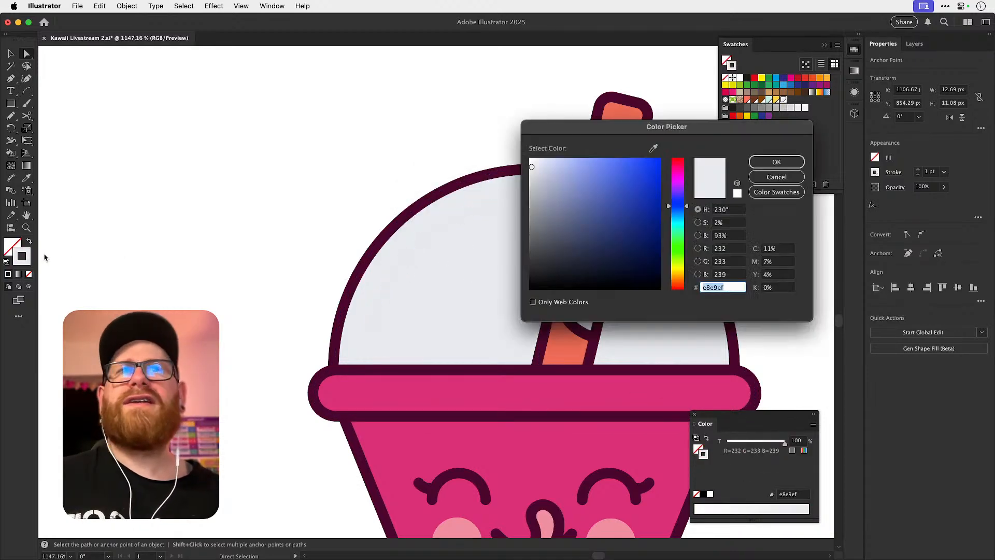
drag(538, 187, 535, 184)
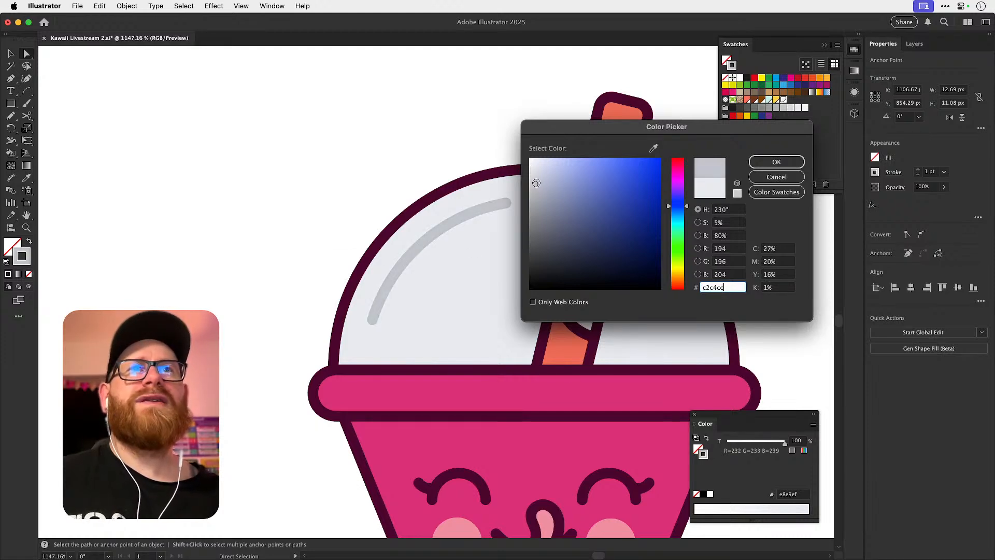
click(758, 162)
key(super+shift+a)
key(v)
click(851, 51)
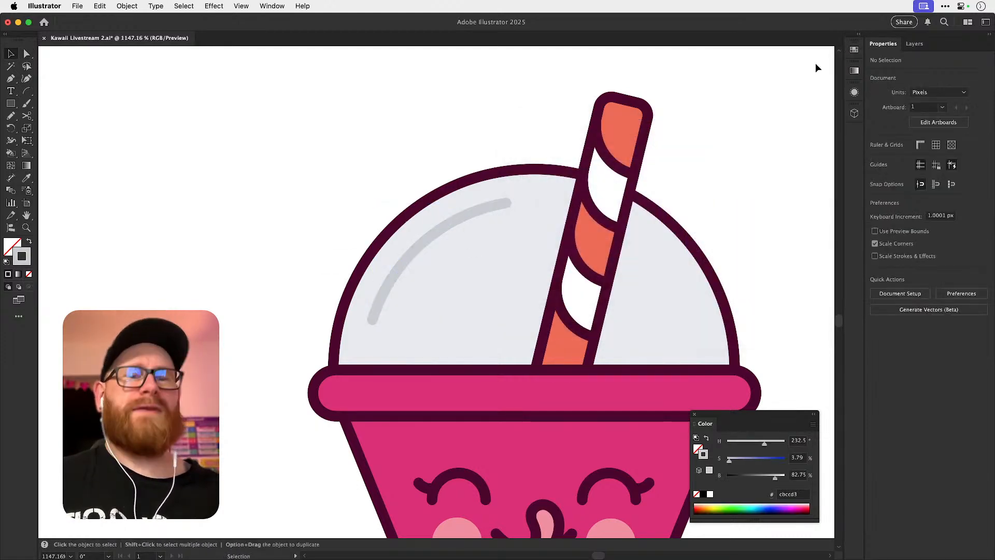
key(super+minus)
key(super+minus)
key(super+minus)
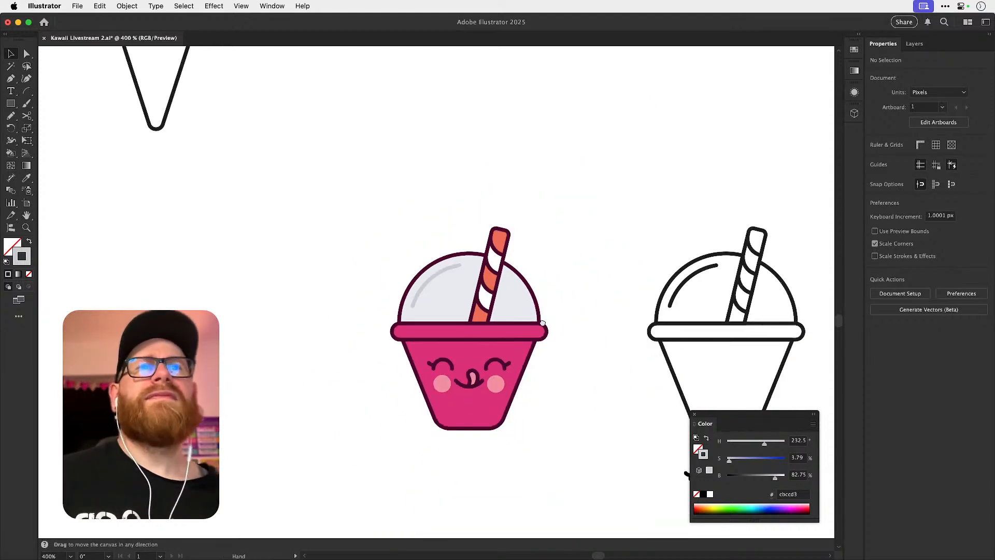
scroll(543, 322, right, 3)
scroll(544, 322, down, 1)
drag(468, 339, 479, 301)
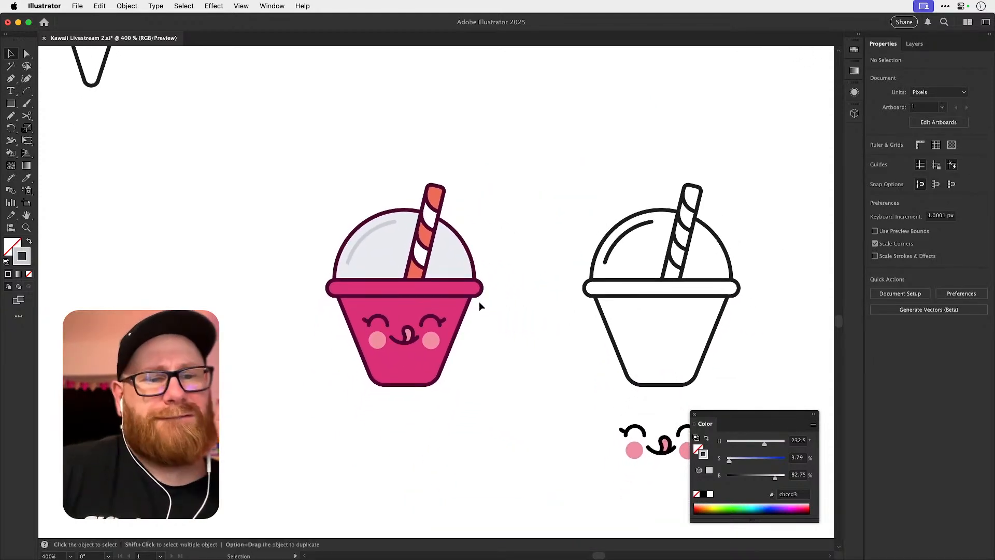
key(super+Tab)
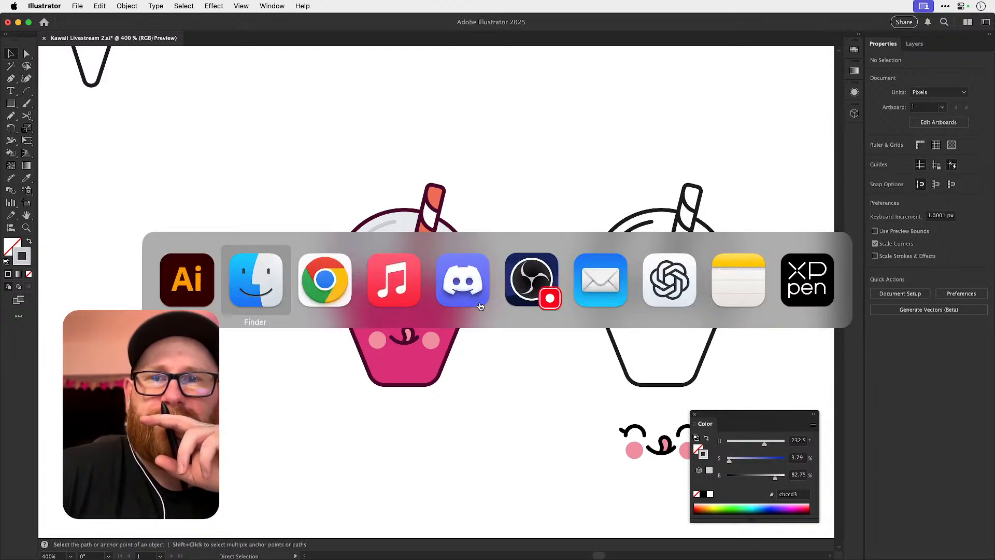
key(super+Tab)
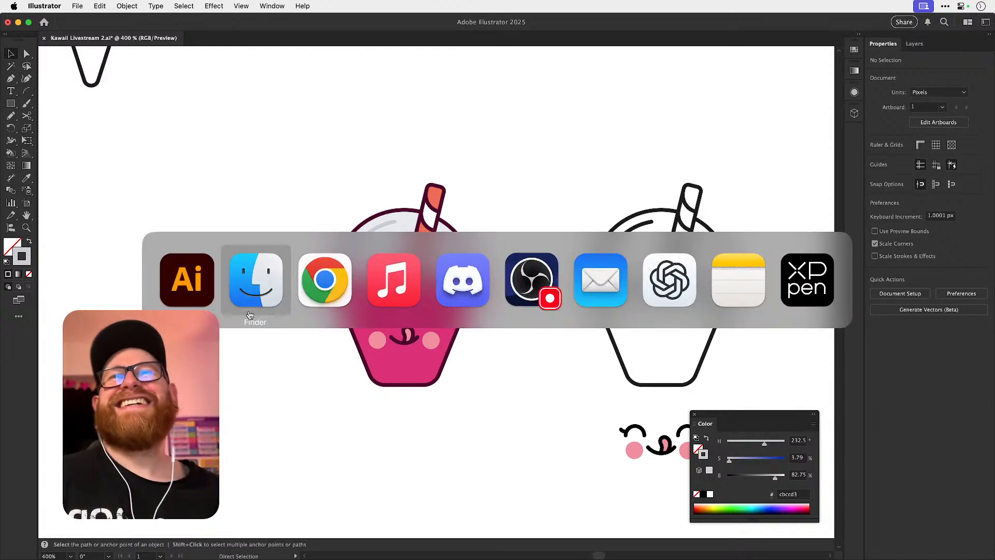
click(191, 291)
key(super+Tab)
click(314, 302)
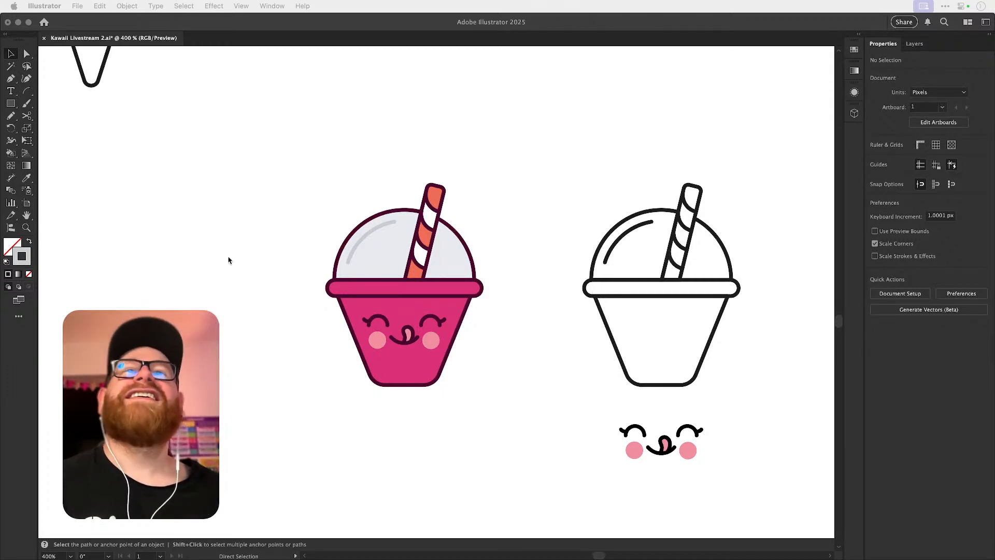
key(F6)
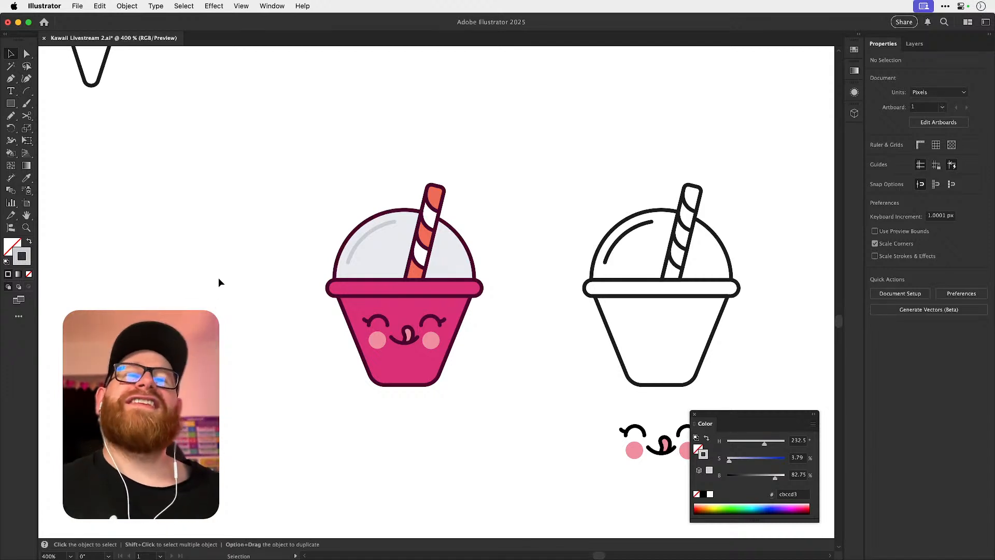
Fill the lid with the dome's pale blue-grey e8e9ef using the Eyedropper, sampling only the colour so the lid keeps its plum outline.
key(a)
click(365, 289)
key(i)
click(392, 265)
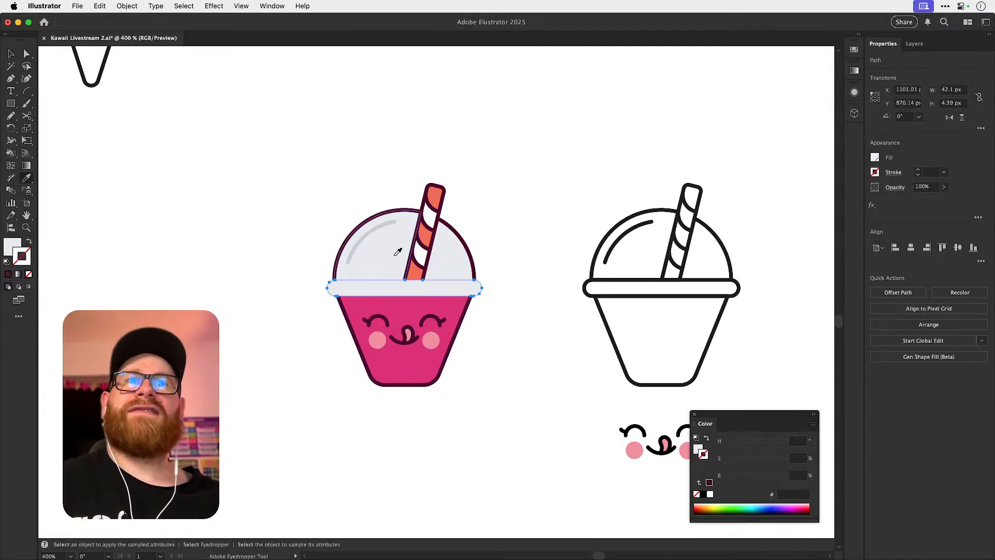
key(super+z)
shift+click(389, 269)
key(super+z)
key(x)
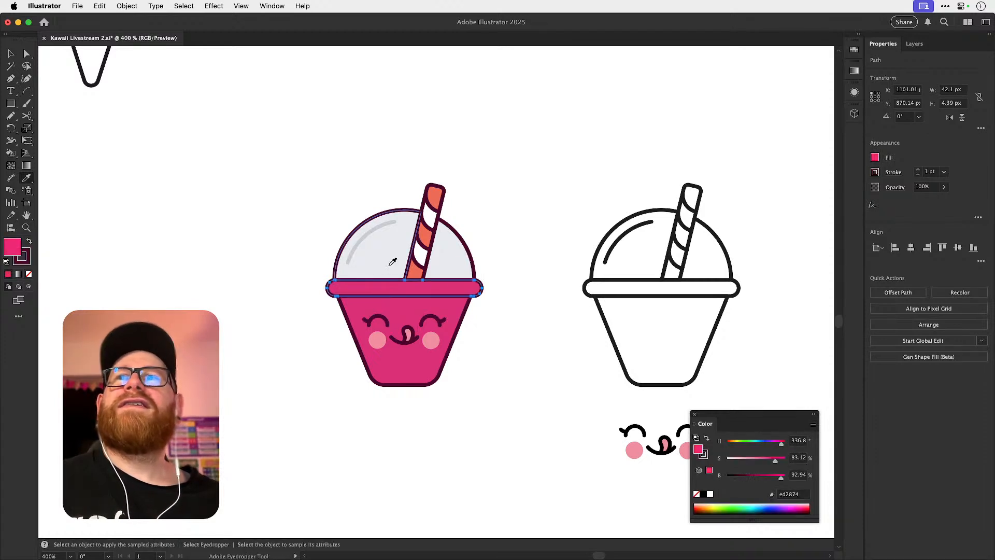
shift+click(390, 267)
key(super+shift+a)
key(v)
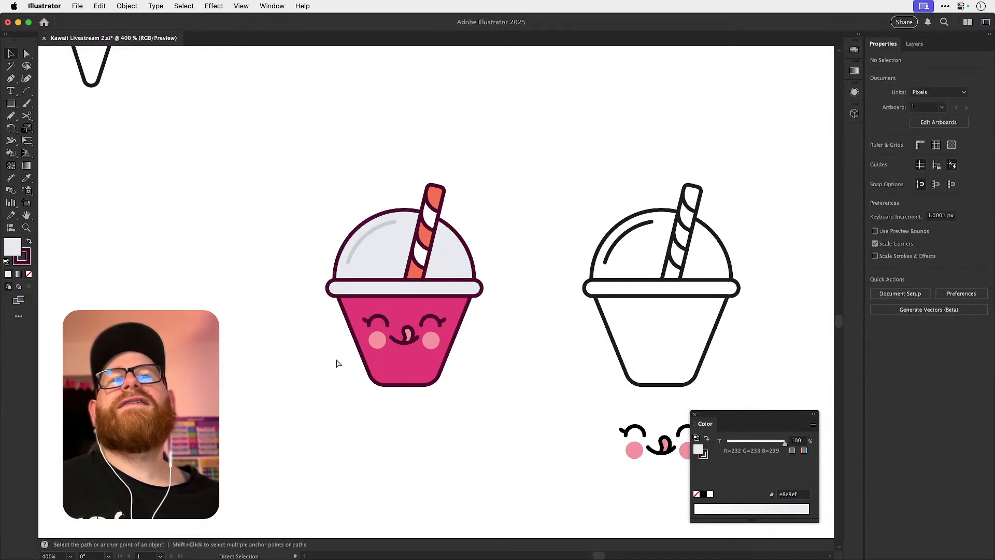
Undo and redo the lid's fill change to compare the pink and pale versions.
key(super+z)
key(super+z)
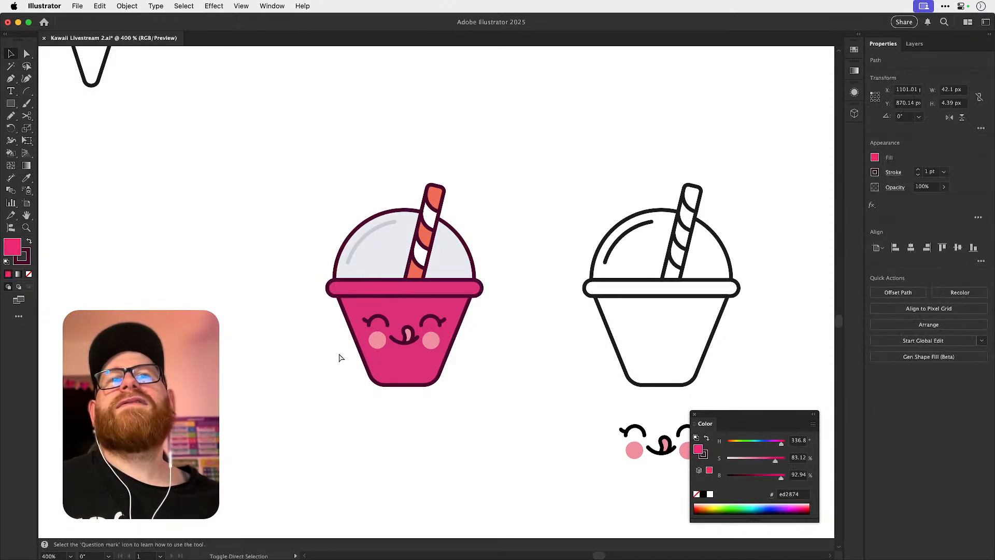
key(super+shift+z)
key(super+shift+z)
Try shifting the hue of the cup body's fill to cyan 28d6ed, and undo the change.
key(a)
click(365, 305)
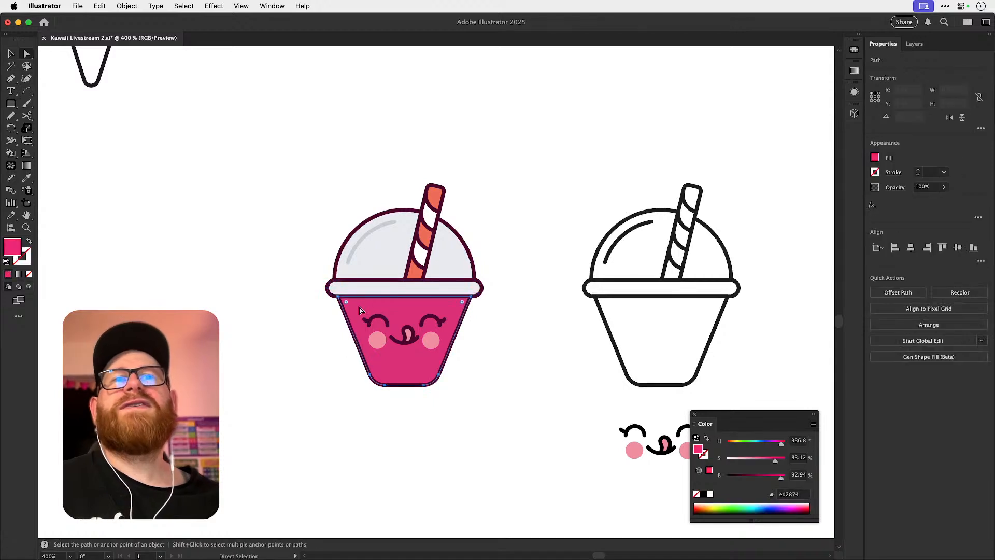
drag(776, 443, 757, 441)
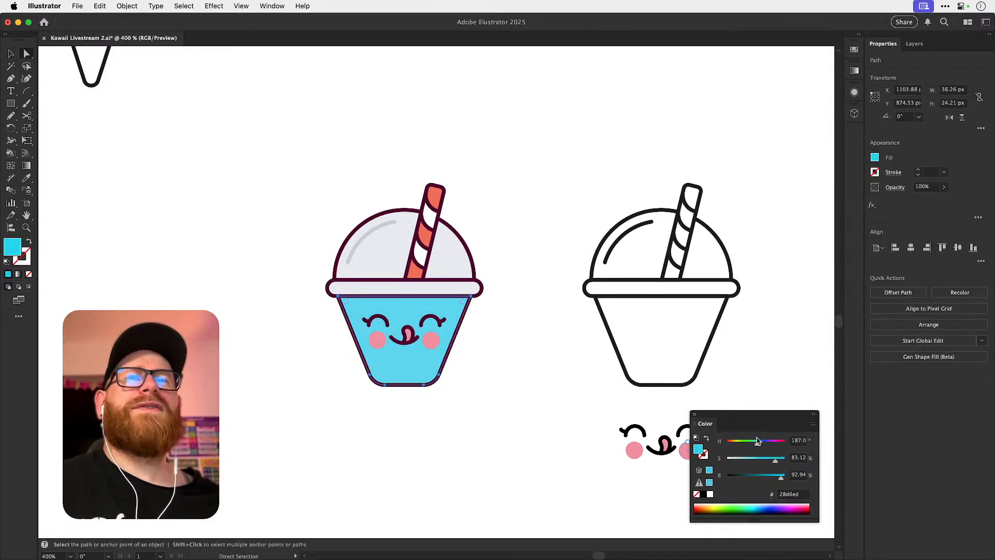
click(506, 284)
key(super+z)
click(210, 266)
key(v)
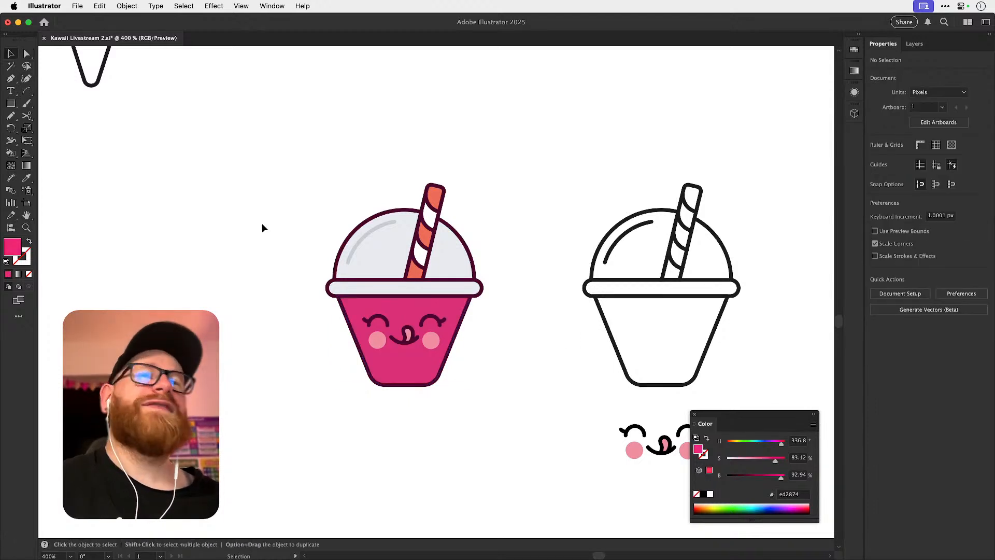
key(a)
key(v)
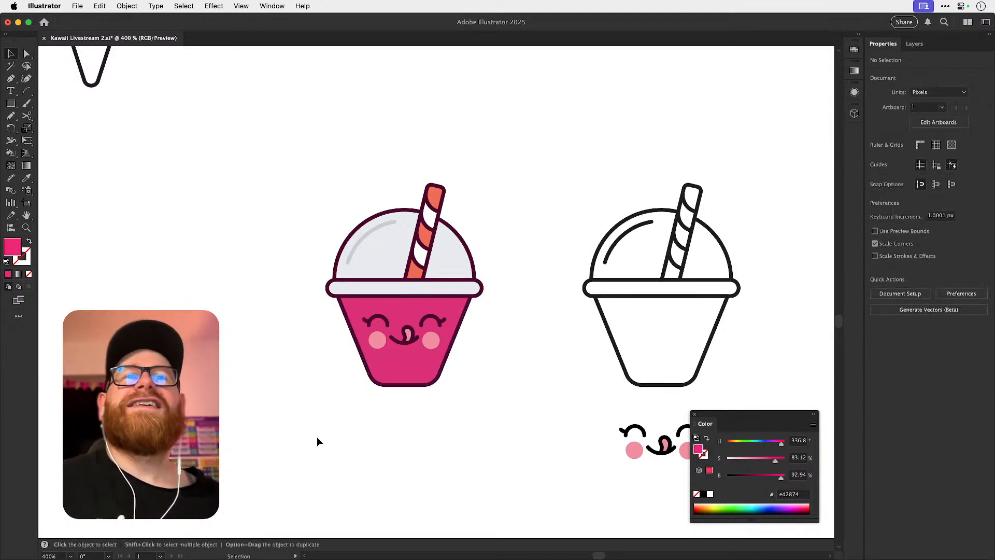
Duplicate the coloured cup to its left and set the duplicate's body fill to blue 4c28ed.
drag(466, 234, 482, 157)
drag(408, 297, 251, 316)
key(a)
click(259, 393)
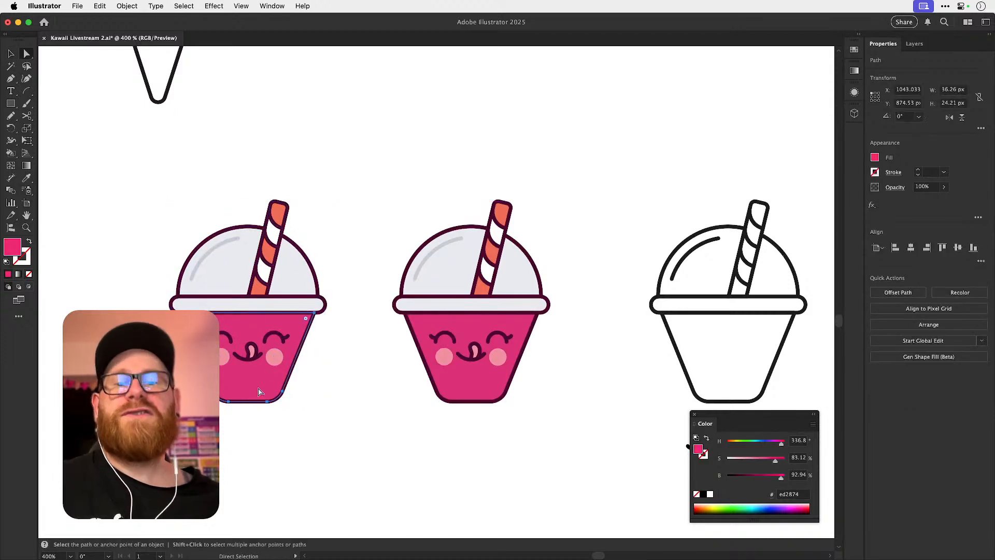
click(767, 442)
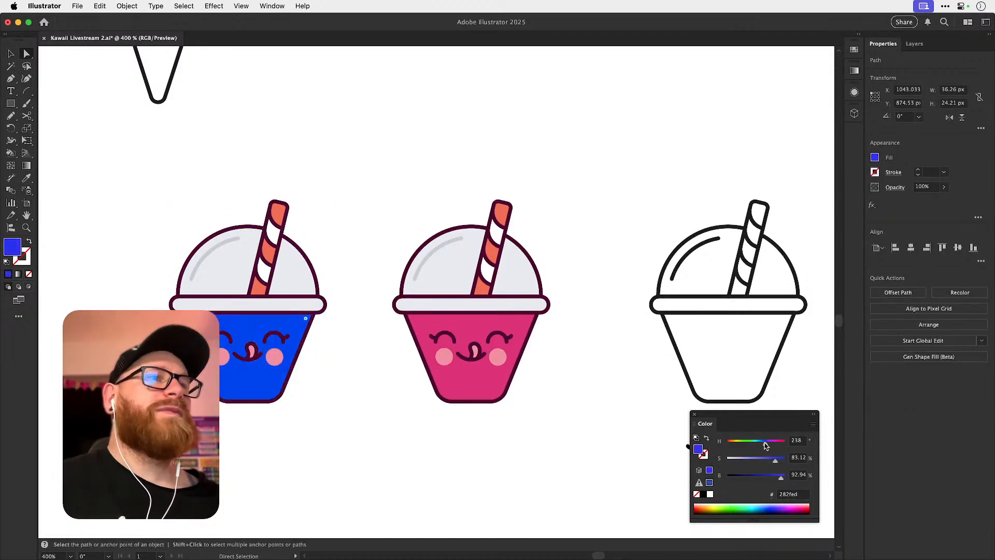
Fill the duplicate cup's body with a linear gradient from cyan 1ffff0 to blue.
click(855, 71)
click(792, 146)
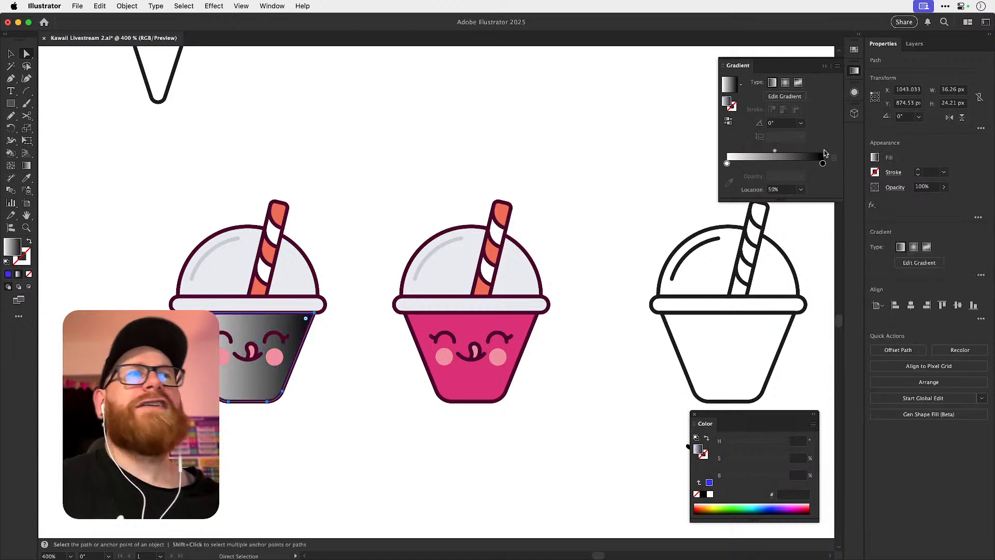
double_click(823, 164)
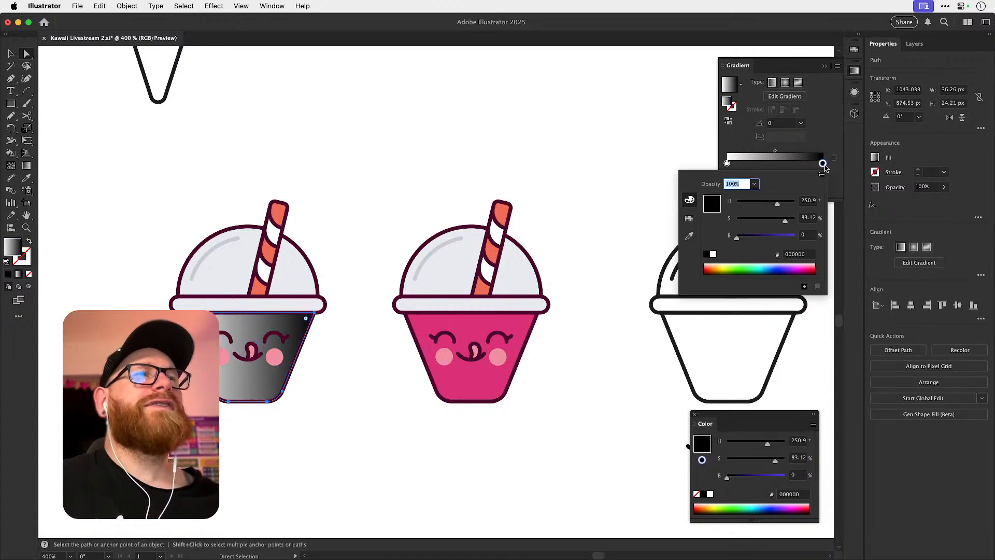
click(788, 236)
double_click(727, 164)
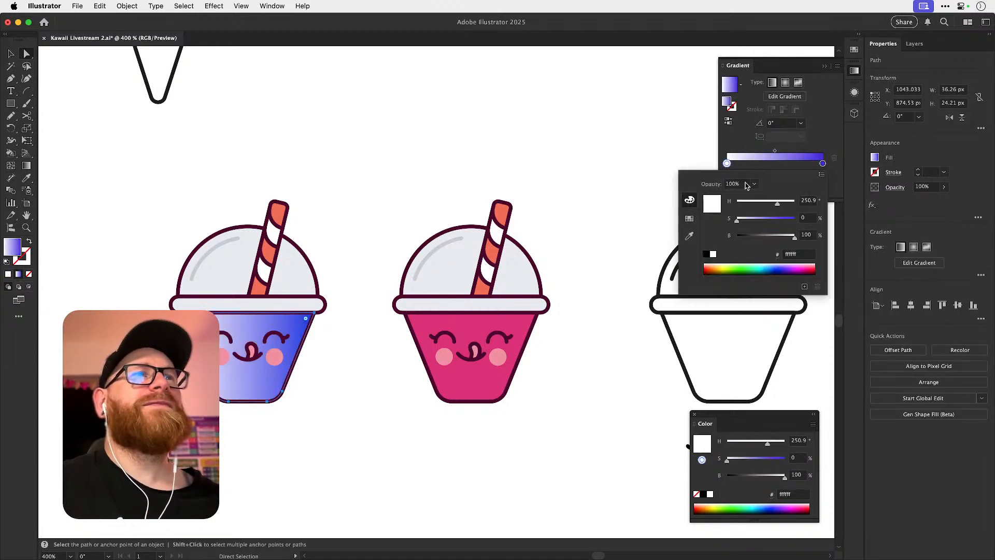
click(787, 219)
click(766, 202)
drag(766, 204, 766, 204)
click(785, 127)
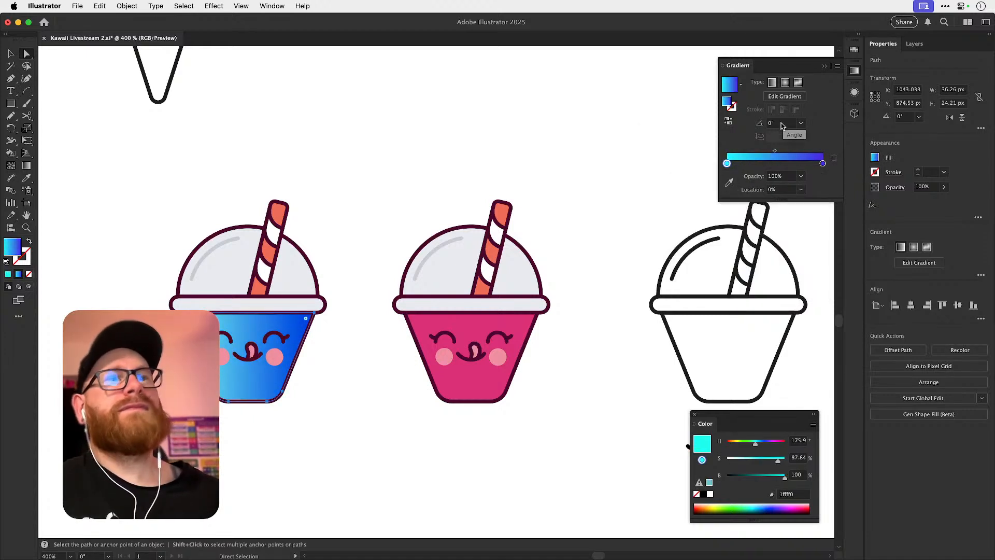
Run the body's gradient downward from cyan to blue at about -91°, undoing the more slanted version.
key(g)
mouse_move(314, 382)
mouse_down()
mouse_move(197, 314)
mouse_move(248, 360)
mouse_move(246, 408)
mouse_up()
drag(278, 298, 236, 423)
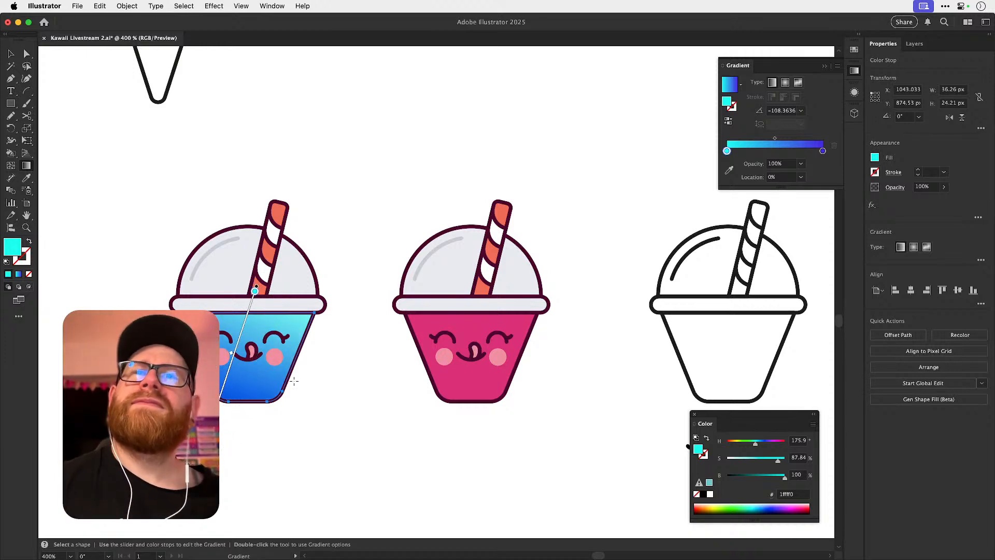
key(v)
click(336, 371)
drag(338, 378, 380, 317)
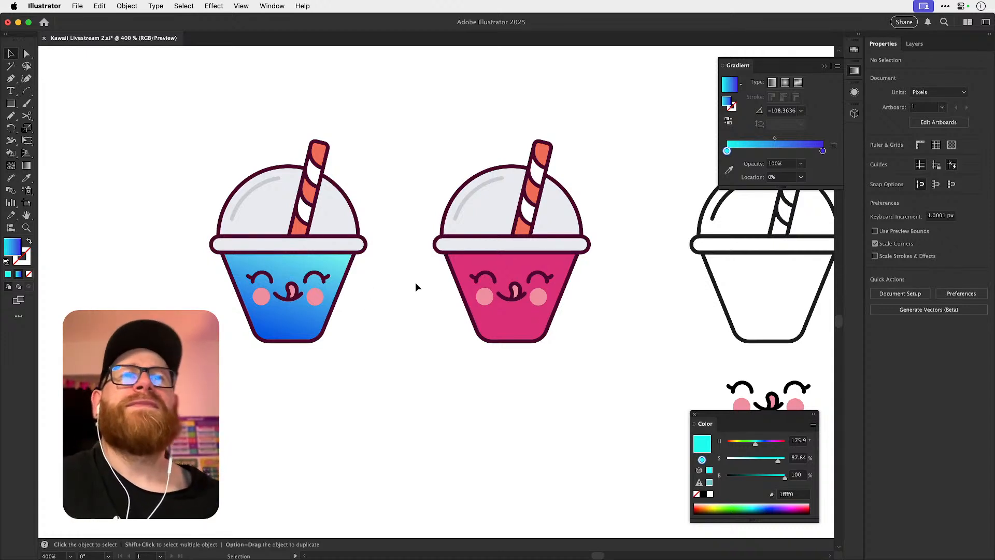
key(super+z)
click(584, 284)
Place the pink cup on the peach artboard, below the bee and beside the cinnamon roll.
drag(594, 246, 469, 322)
key(super+minus)
key(super+minus)
key(super+minus)
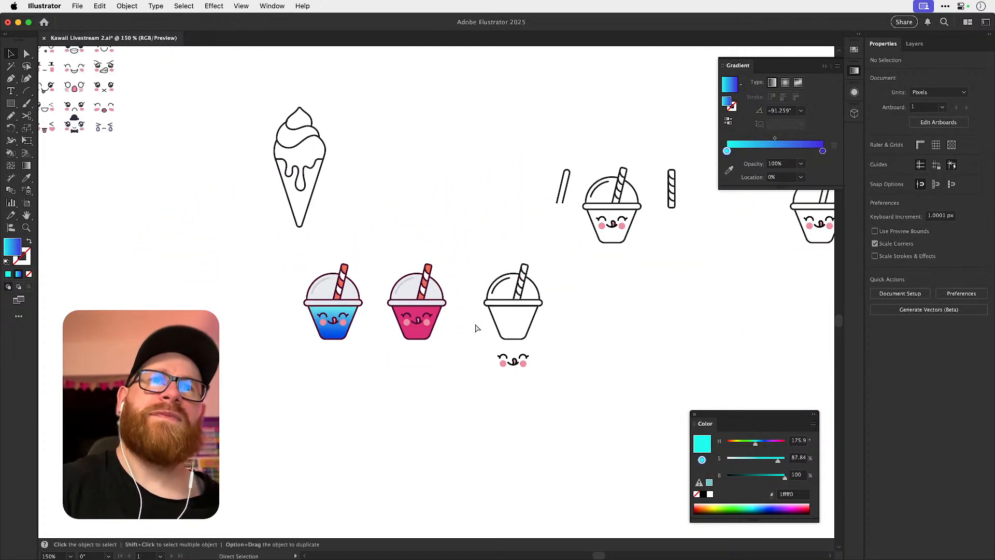
key(super+minus)
key(super+minus)
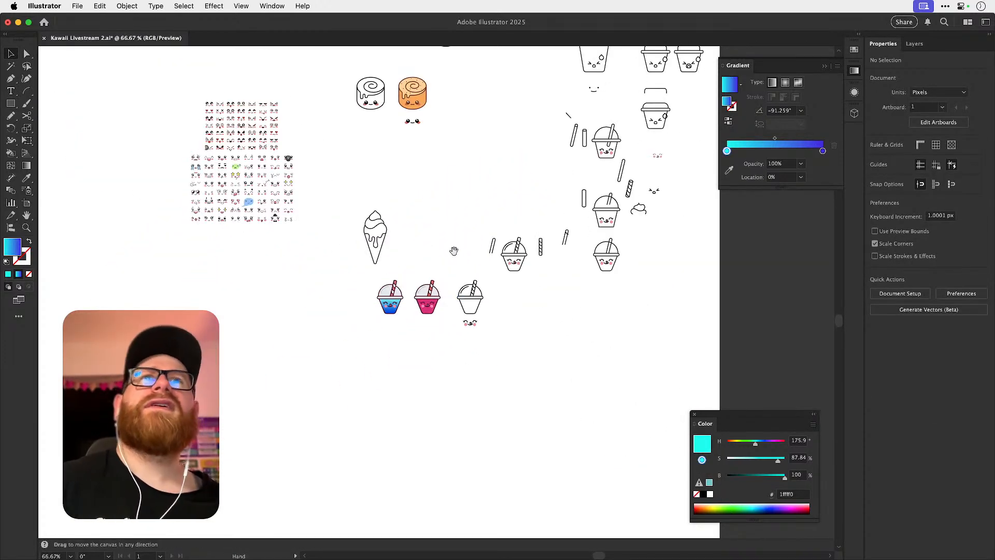
drag(447, 163, 422, 262)
mouse_move(376, 201)
mouse_down()
mouse_move(413, 206)
mouse_move(382, 207)
mouse_up()
drag(393, 374, 428, 440)
drag(430, 423, 546, 203)
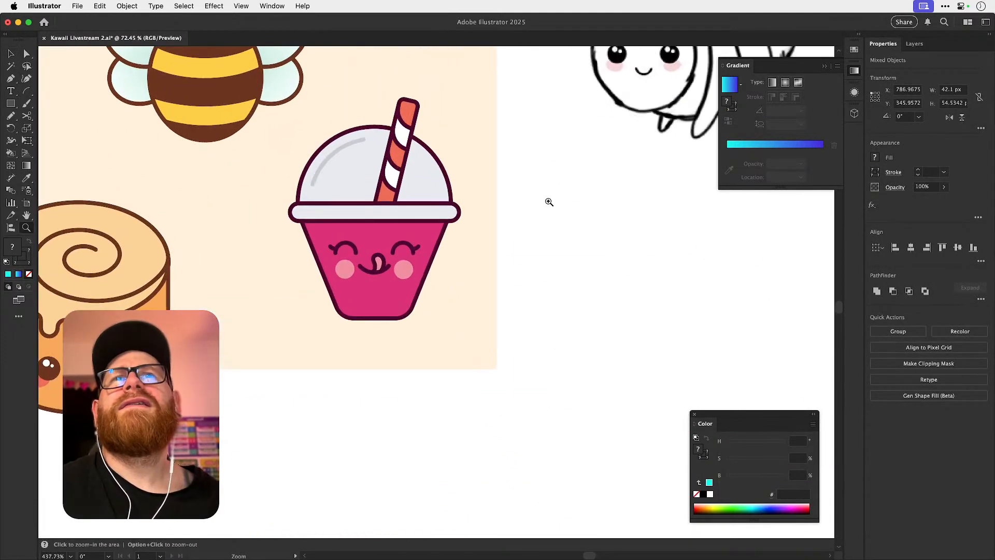
click(547, 202)
Recolour the outlines of the lid and the dome's smaller section with the cinnamon roll's brown 72361d.
click(452, 203)
key(i)
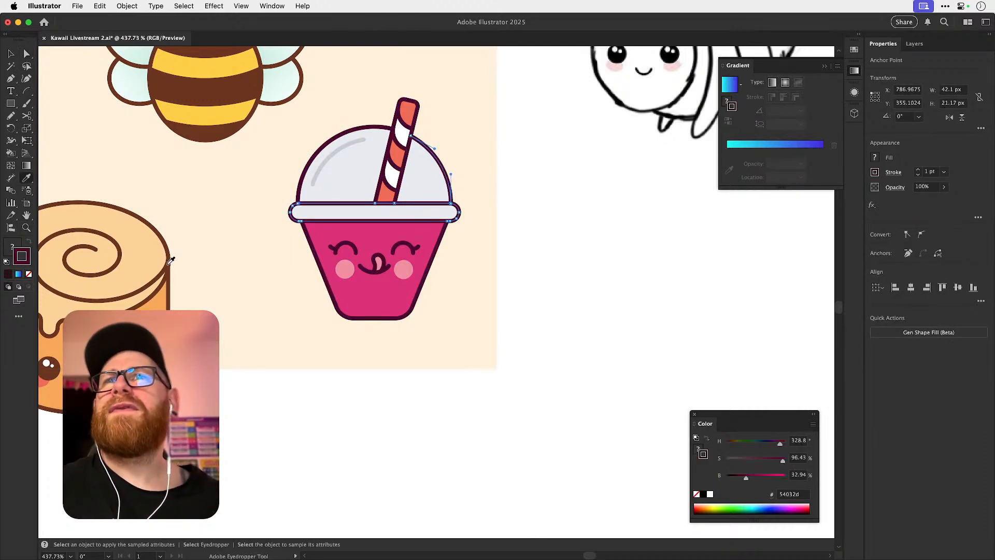
click(171, 263)
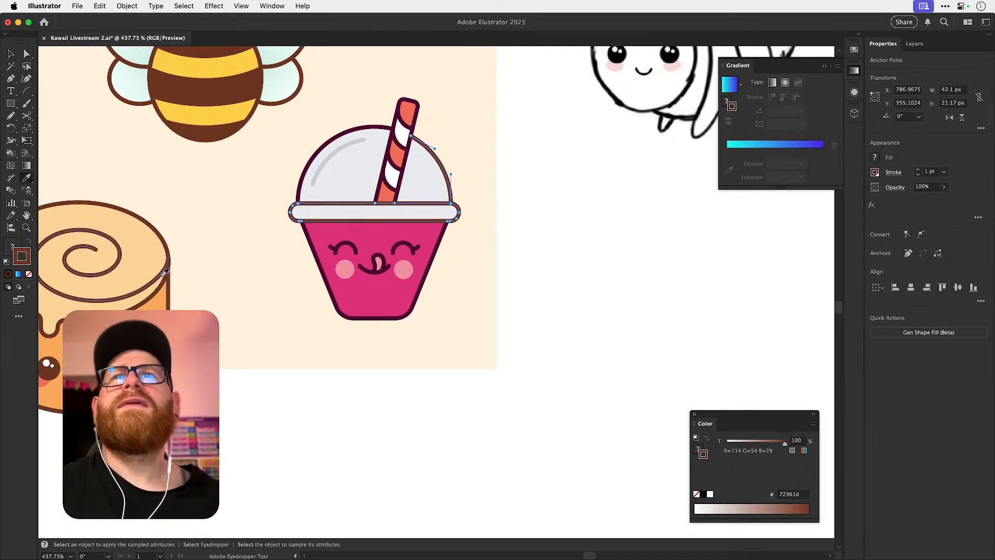
key(super+shift+a)
key(a)
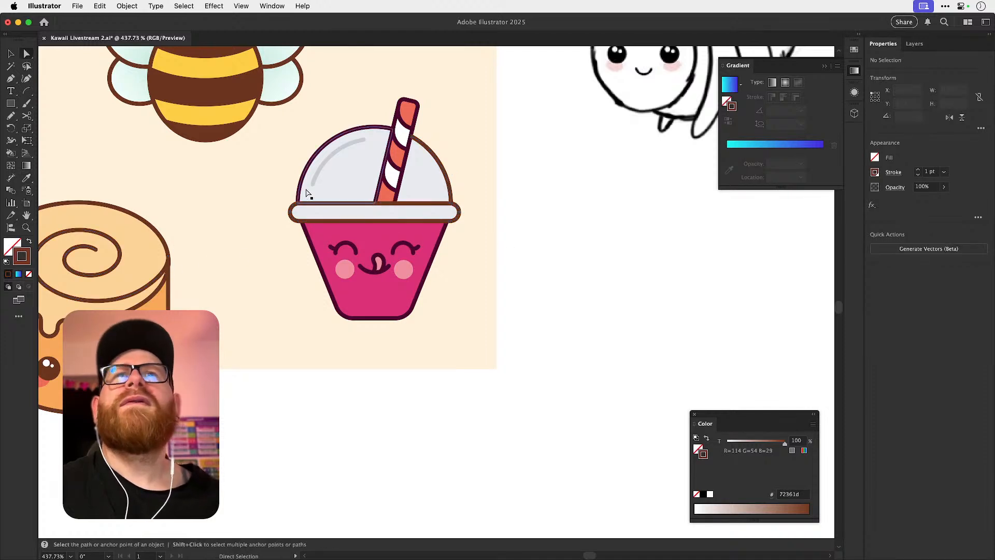
Recolour the outlines of the cup body and the dome's larger section with the cinnamon roll's brown 72361d.
click(304, 224)
key(i)
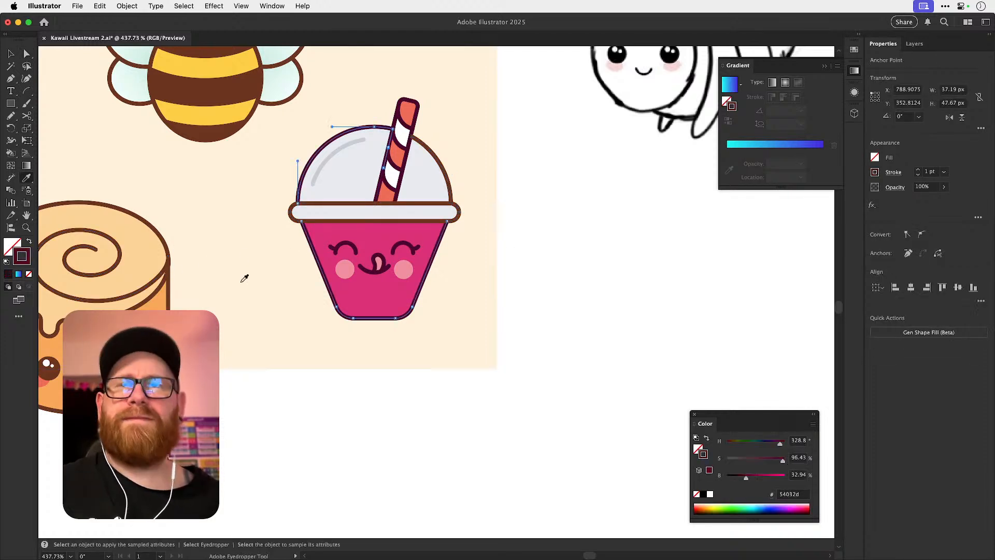
click(170, 291)
key(super+shift+a)
key(v)
key(space)
drag(523, 216, 493, 289)
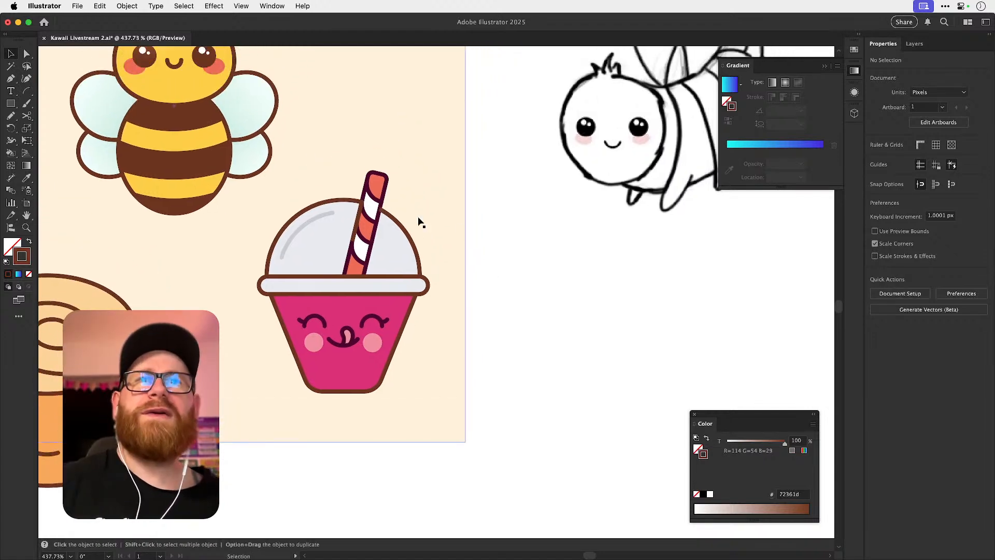
key(super+minus)
key(super+minus)
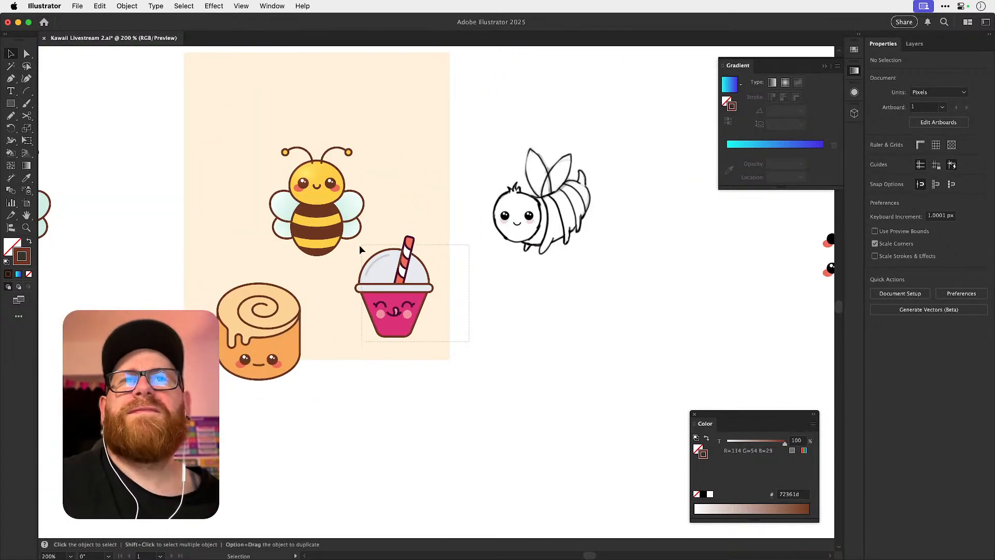
Cut the pink cup with the brown outlines from the peach artboard, leaving the bee and cinnamon roll there.
drag(362, 244, 355, 246)
shift+click(345, 317)
key(z)
drag(403, 300, 468, 282)
key(v)
key(super+x)
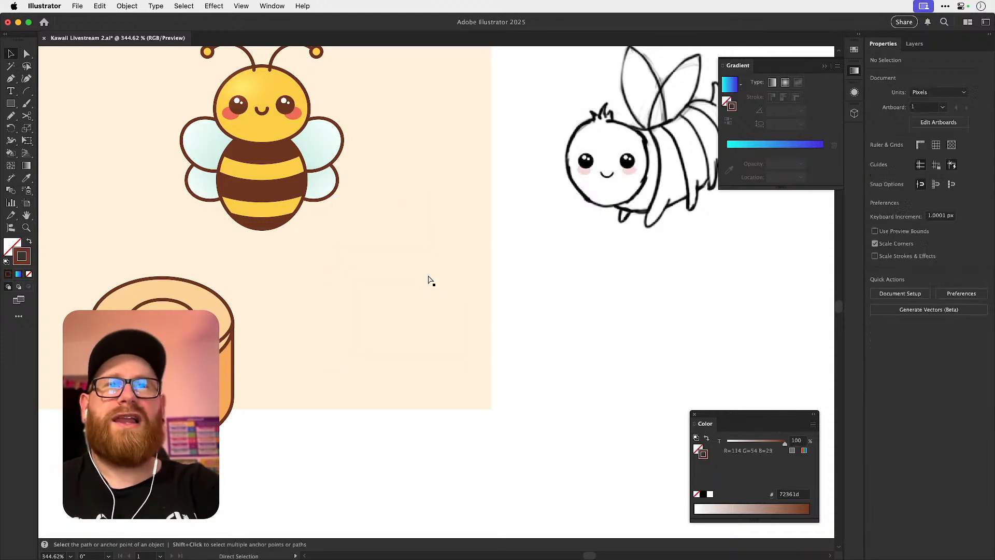
key(super+minus)
key(super+minus)
key(super+minus)
key(space)
drag(440, 392, 377, 330)
drag(242, 231, 364, 260)
drag(291, 298, 282, 351)
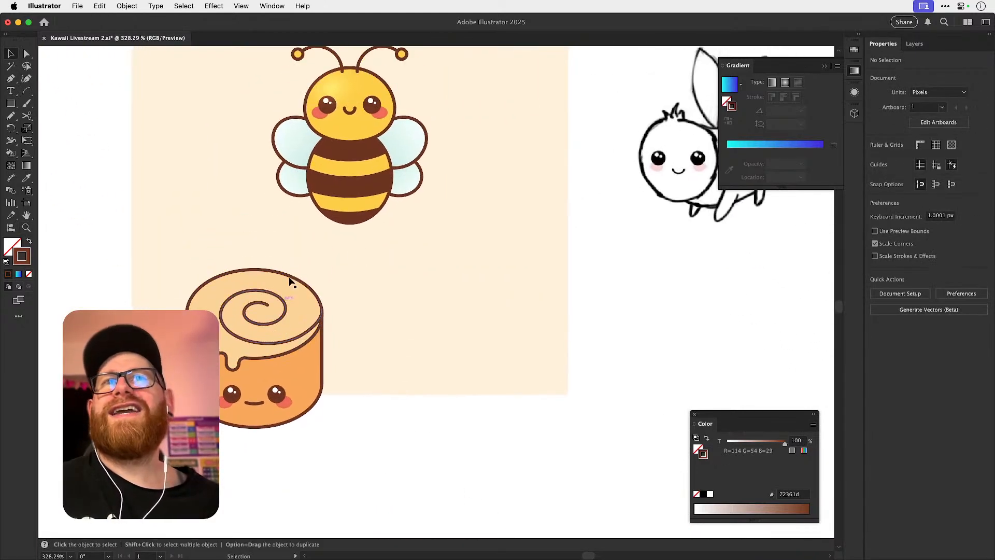
key(a)
key(super+minus)
key(super+minus)
key(super+minus)
key(super+minus)
key(super+minus)
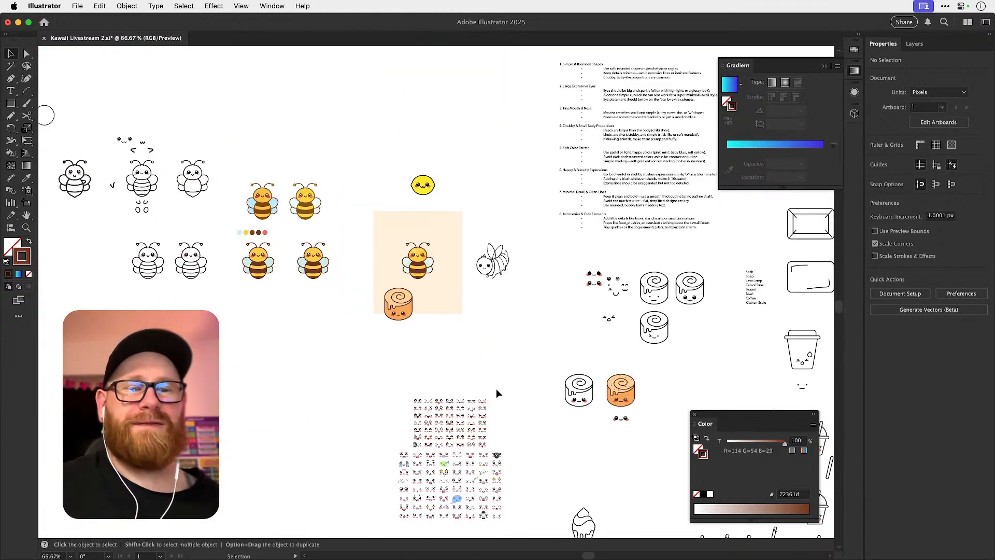
drag(519, 451, 416, 365)
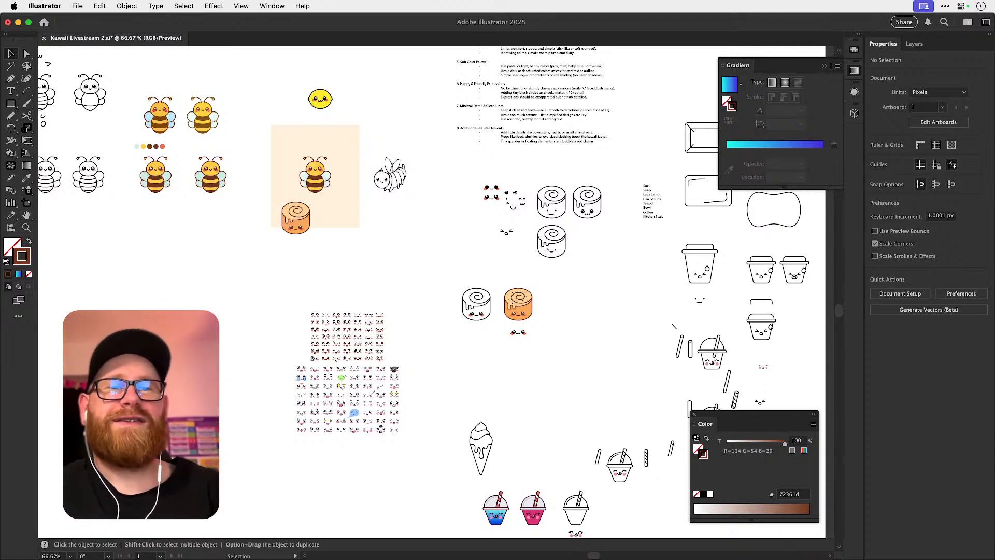
key(super+Tab)
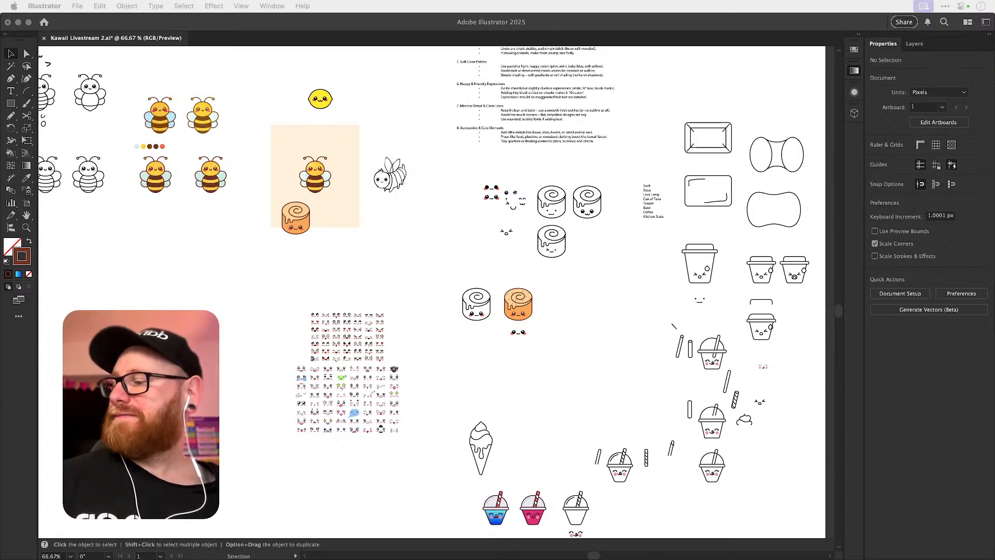
click(604, 332)
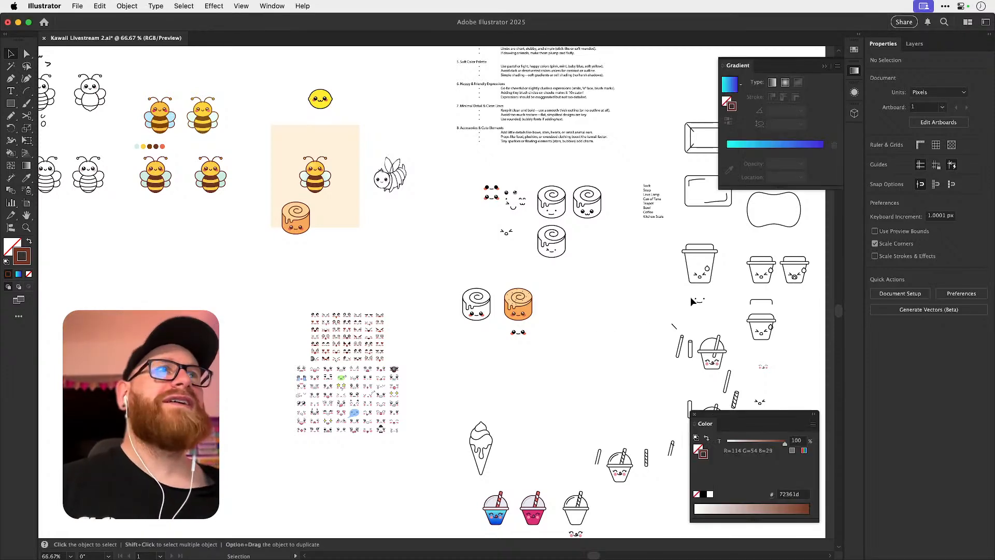
Hide the Gradient panel to clear the canvas around the coloured cups.
click(855, 71)
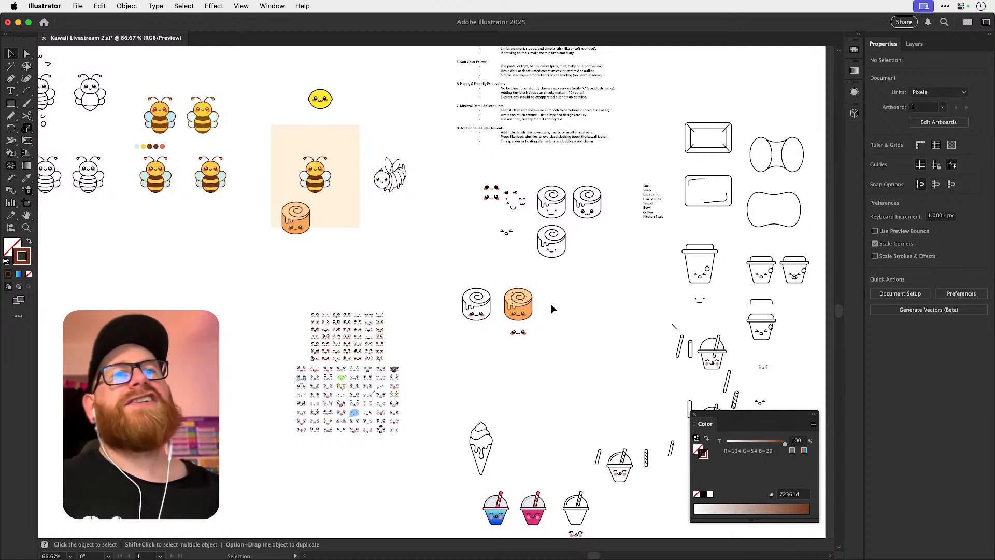
scroll(518, 342, down, 10)
scroll(518, 342, right, 5)
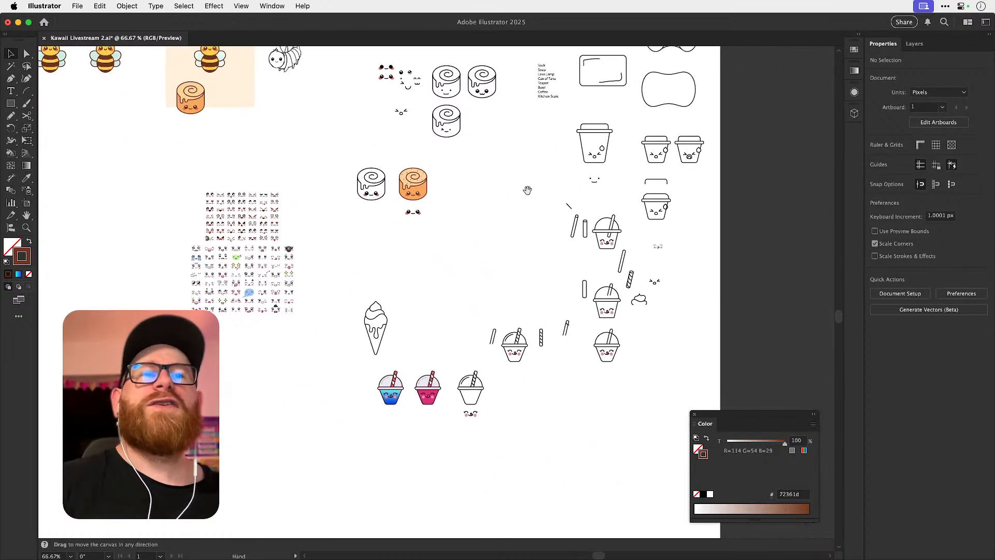
key(z)
drag(414, 329, 627, 327)
key(v)
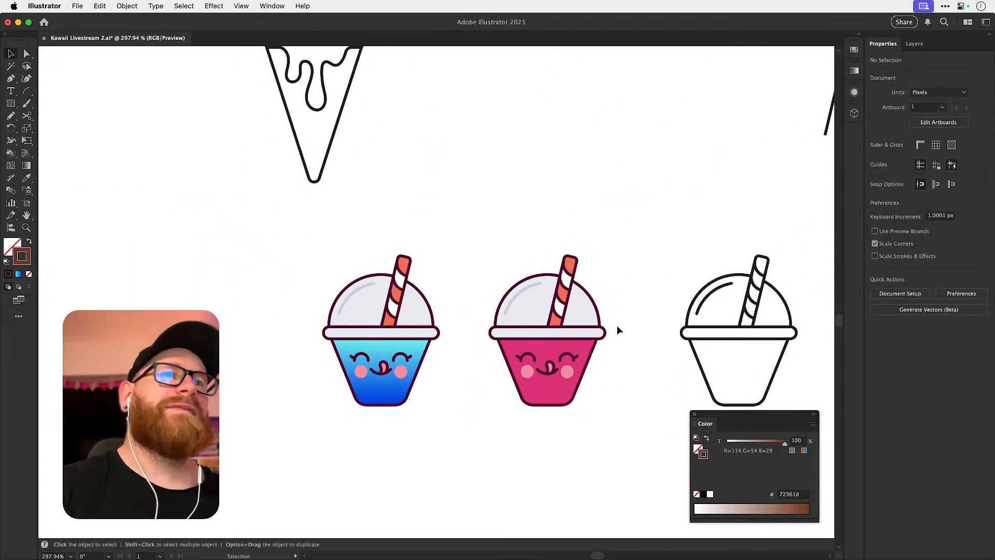
drag(597, 366, 610, 300)
key(z)
key(v)
scroll(627, 318, right, 3)
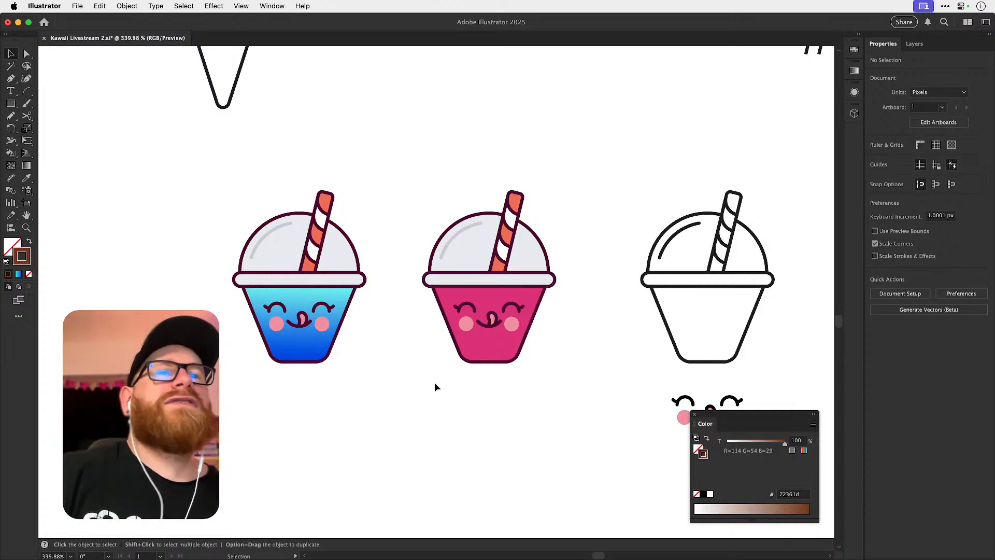
Brighten the curved highlight on the pink cup's dome to near-white f5f7ff with 100% brightness.
drag(428, 403, 571, 178)
click(583, 206)
key(z)
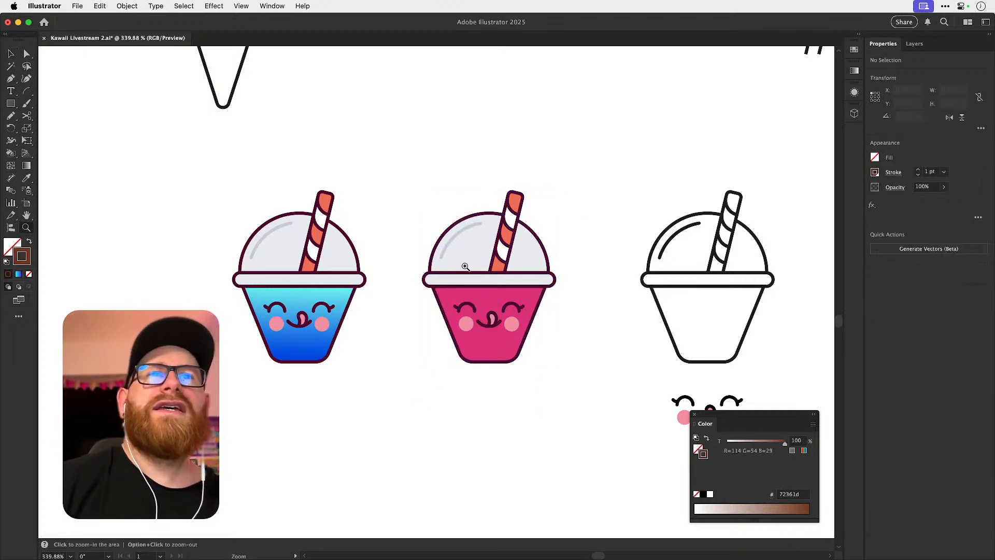
drag(464, 266, 496, 240)
key(a)
click(438, 228)
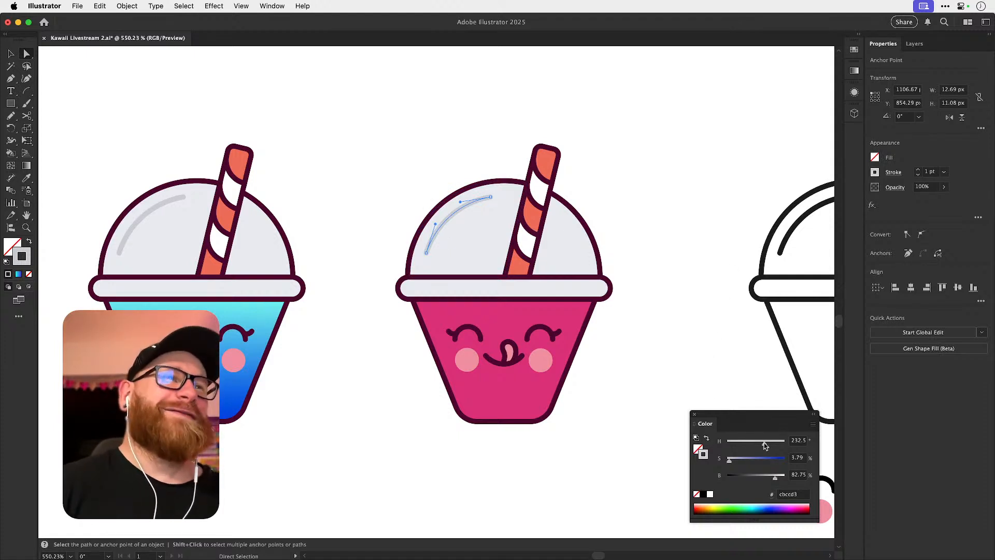
drag(777, 479, 797, 477)
click(667, 297)
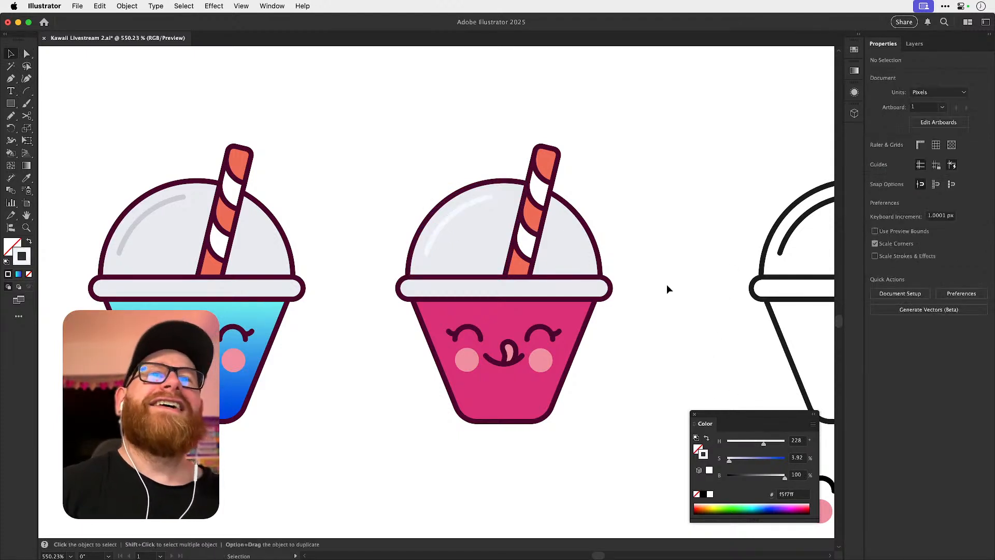
scroll(456, 226, up, 3)
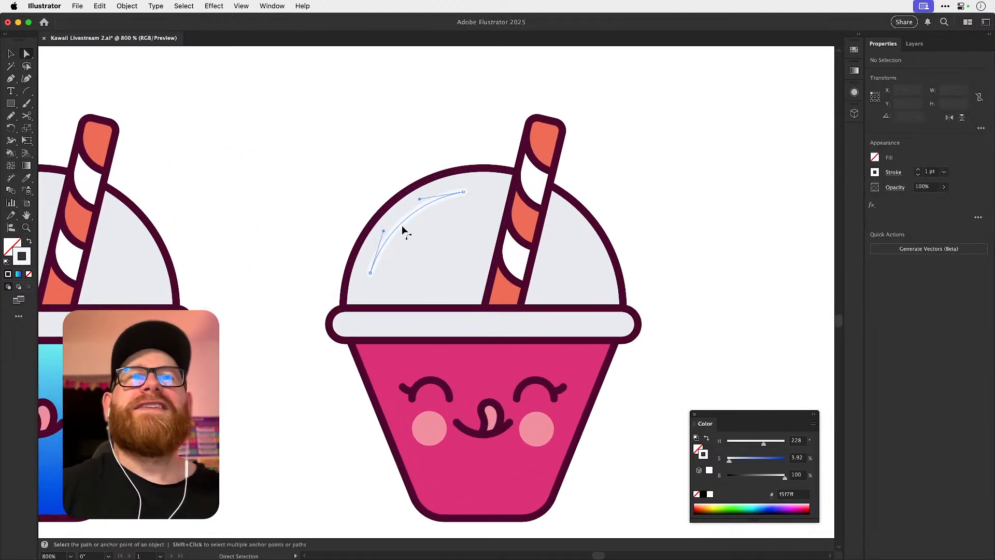
click(403, 228)
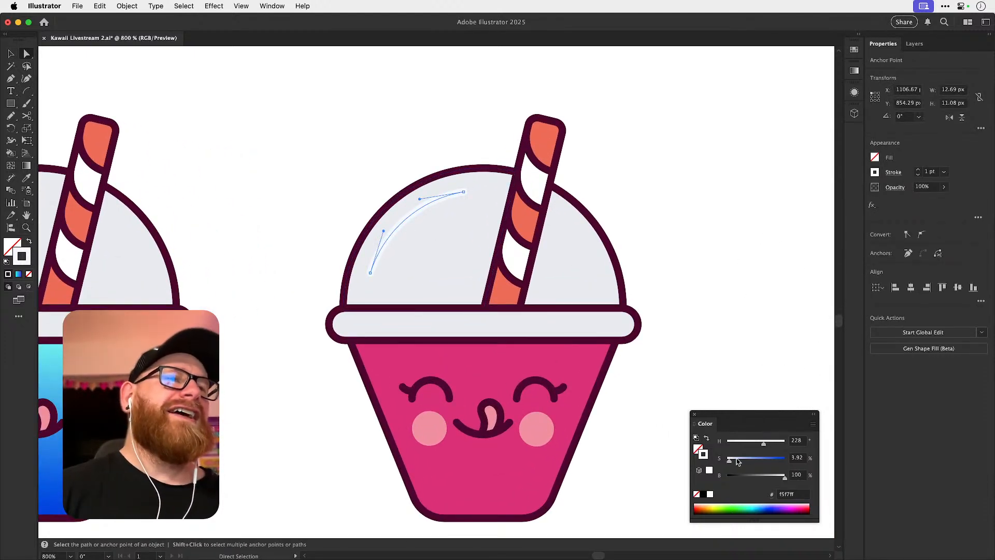
key(v)
click(681, 292)
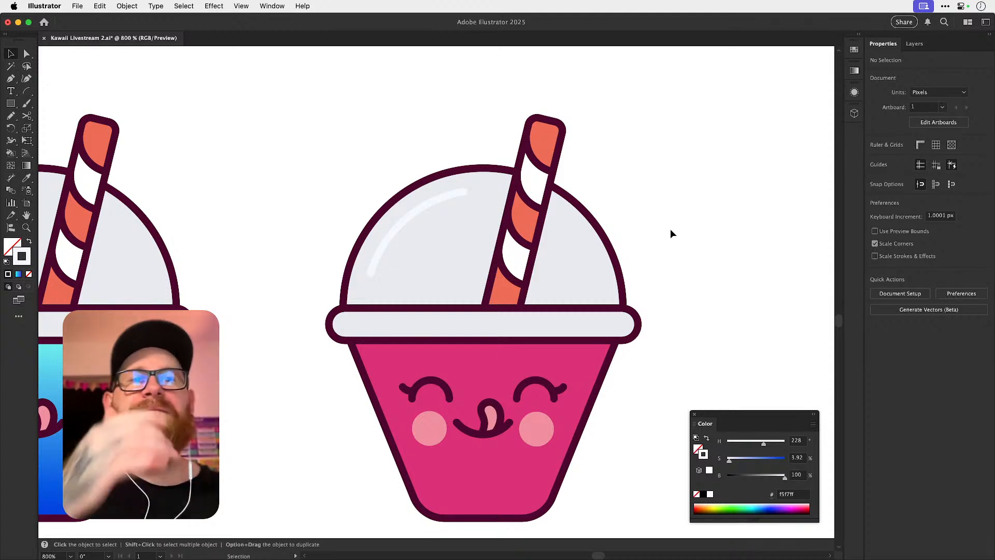
Delete the blue gradient cup beside the pink cup.
key(super+minus)
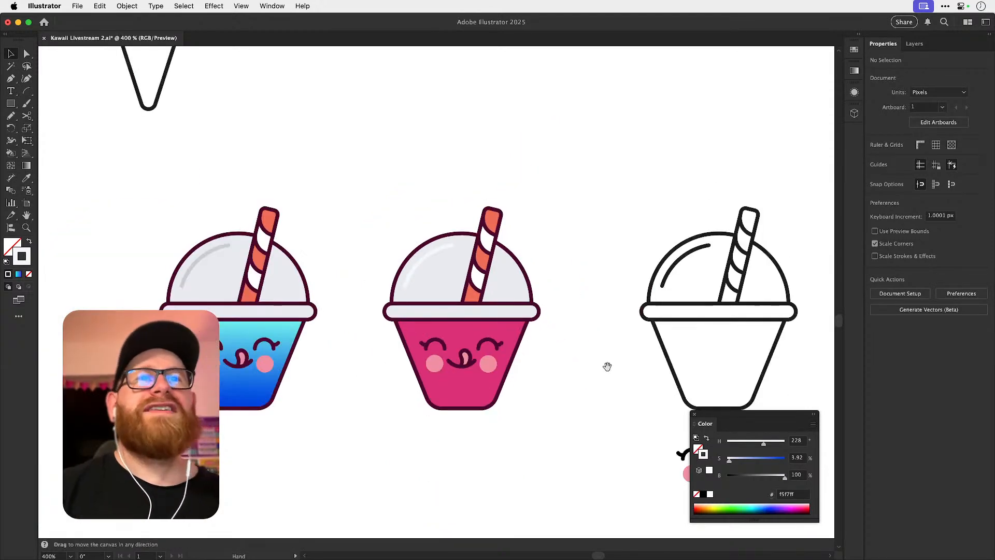
drag(607, 359, 578, 347)
scroll(422, 285, up, 5)
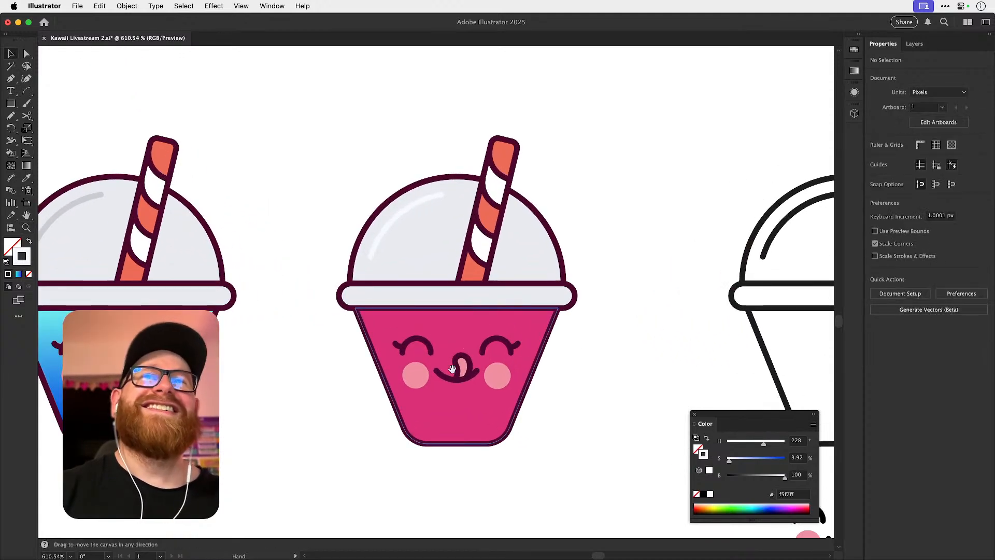
drag(484, 339, 628, 355)
drag(151, 111, 395, 477)
key(Delete)
drag(489, 348, 349, 346)
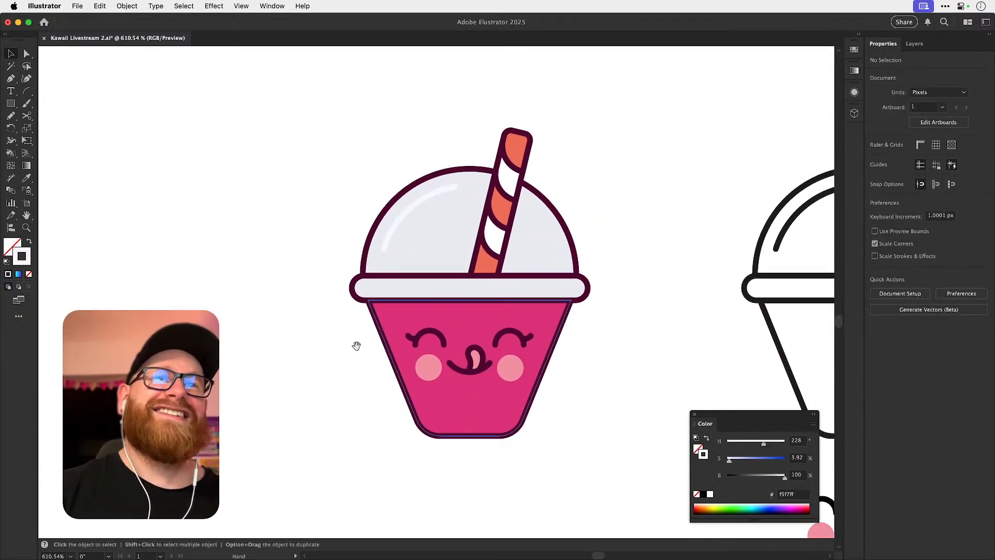
Recolour the pink cup's body to a brighter pink ff4271, with hue about 345°, saturation 74.12% and brightness 100%.
key(a)
click(393, 320)
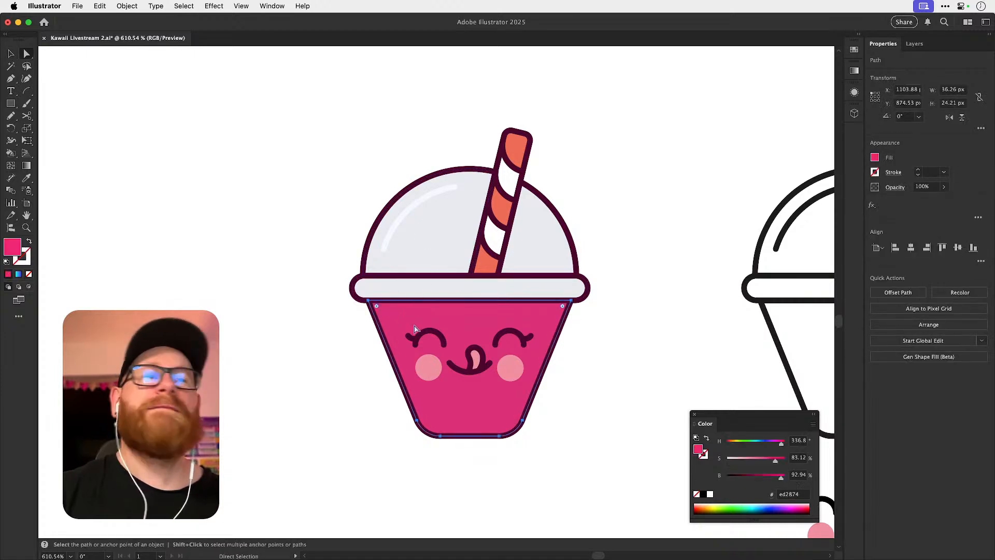
drag(779, 444, 769, 463)
drag(771, 462, 785, 445)
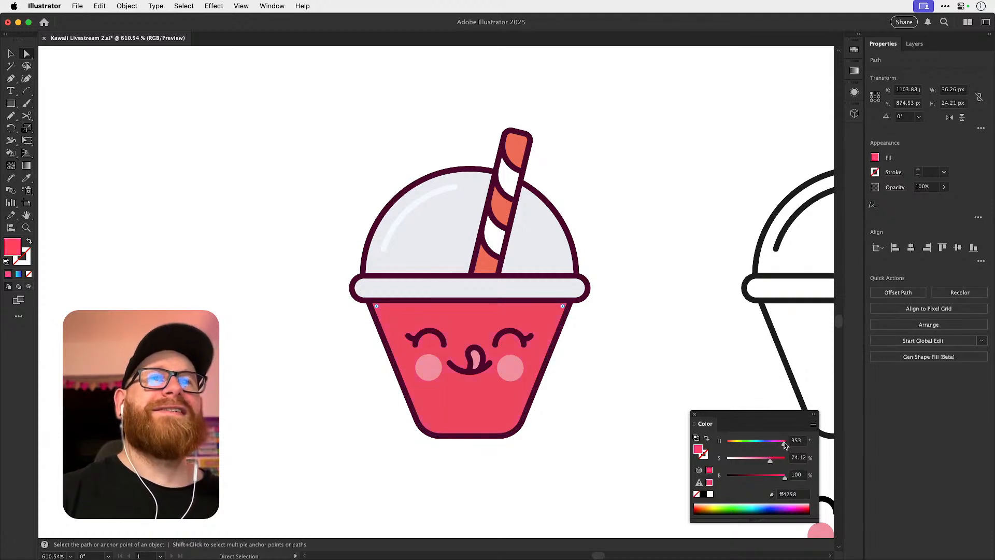
drag(785, 445, 787, 446)
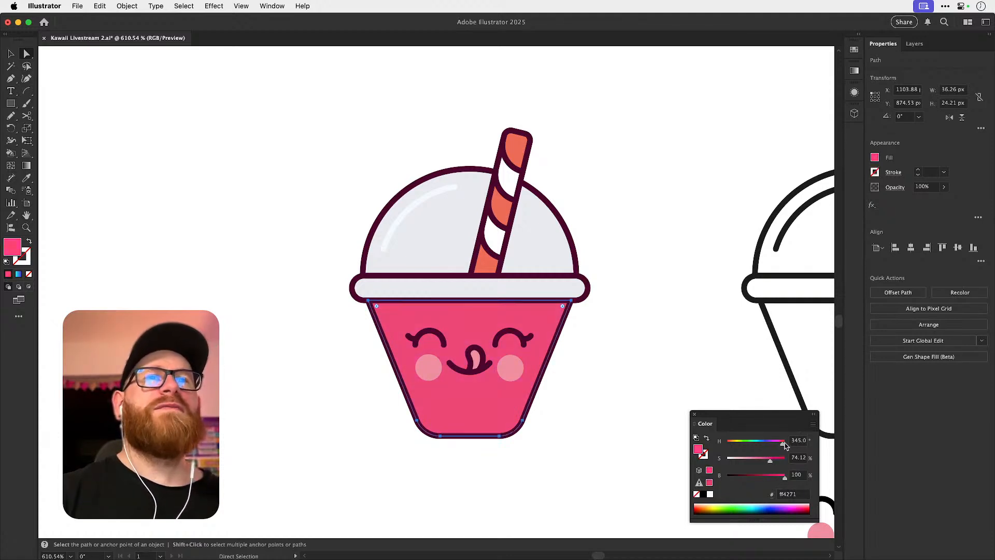
Save the document with the recoloured pink cup.
click(597, 332)
key(super+minus)
key(super+minus)
key(super+minus)
scroll(479, 321, up, 3)
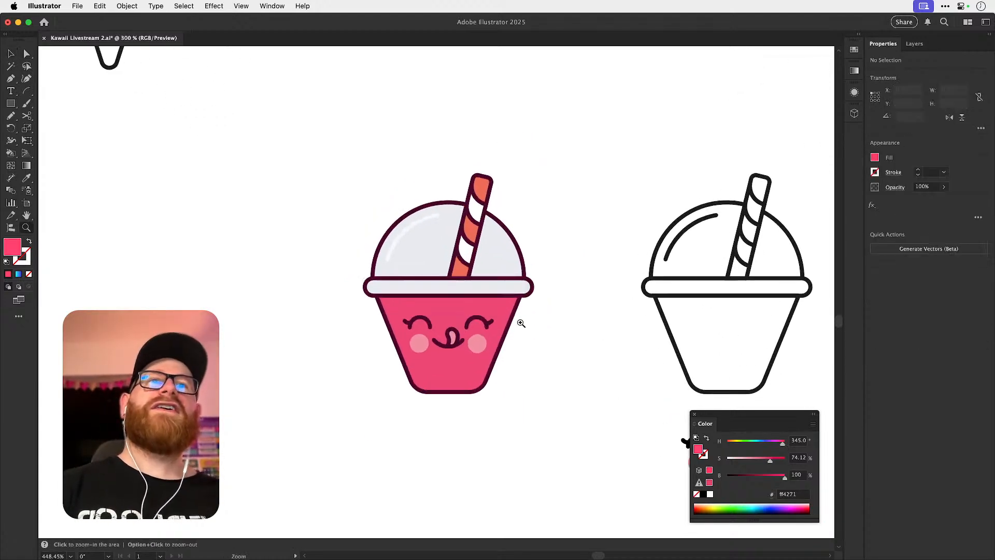
key(super+s)
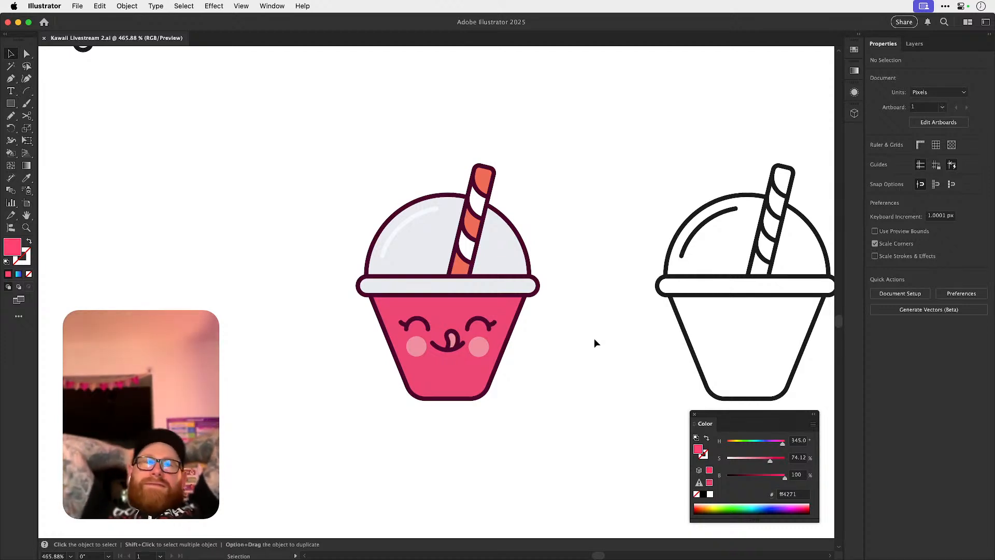
Duplicate the pink cup to its left and recolour the copy's body to warm yellow ffcd45.
drag(344, 429, 542, 151)
drag(480, 242, 210, 242)
key(a)
click(300, 321)
click(237, 321)
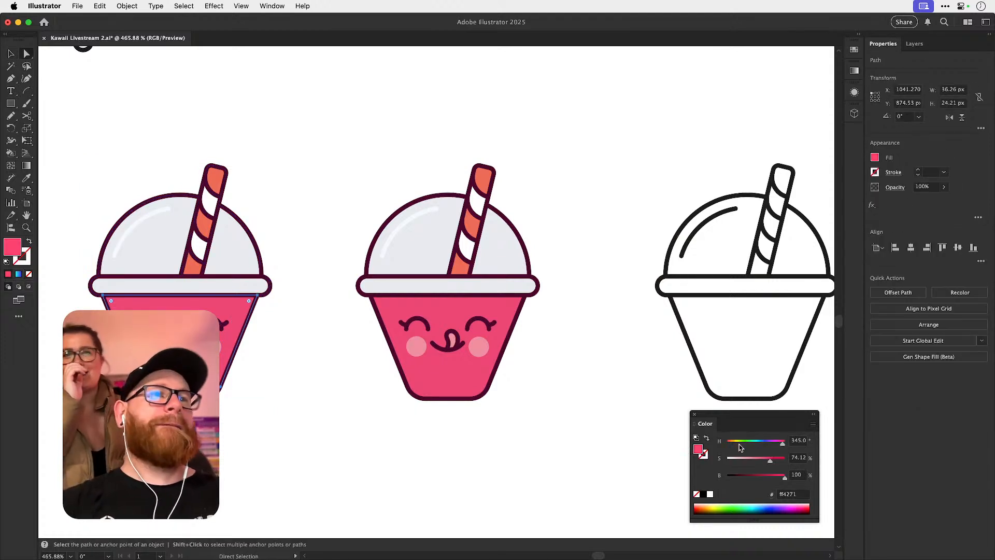
drag(744, 449, 736, 447)
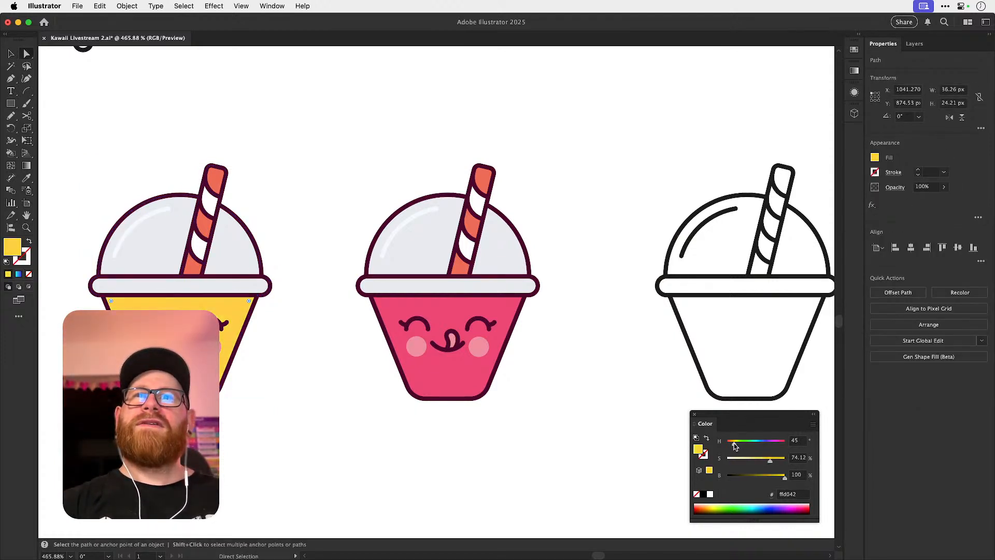
scroll(479, 396, left, 5)
drag(771, 459, 776, 461)
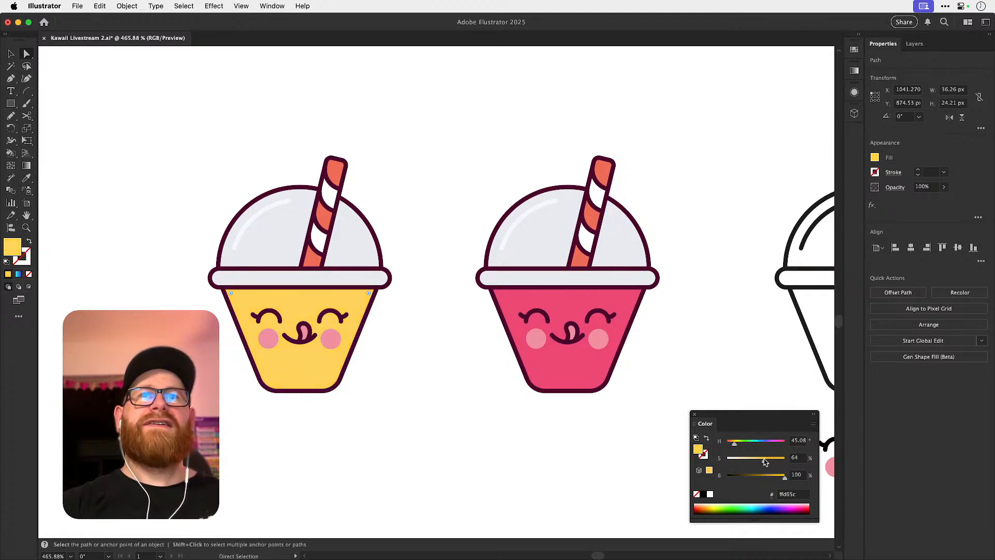
drag(769, 459, 736, 444)
click(468, 427)
scroll(371, 380, up, 2)
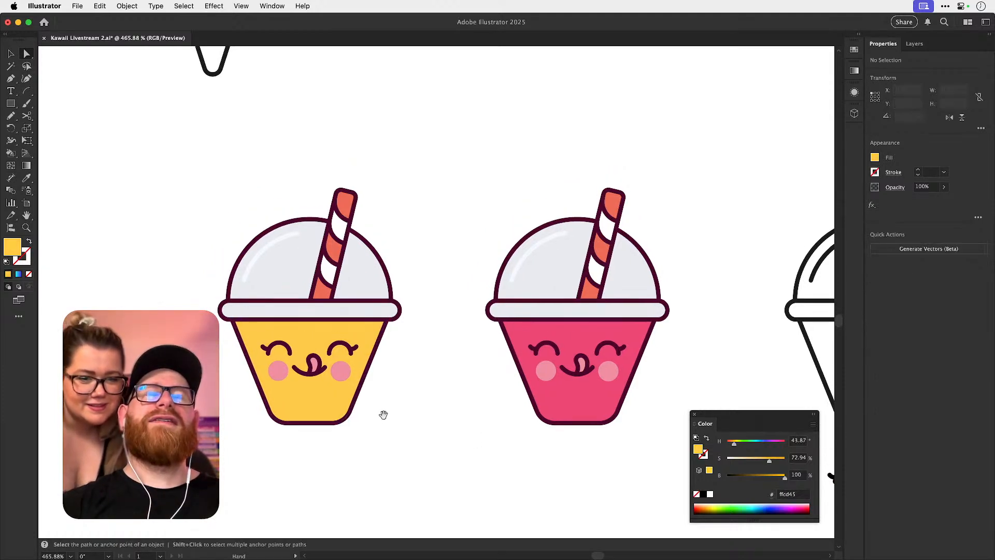
click(282, 373)
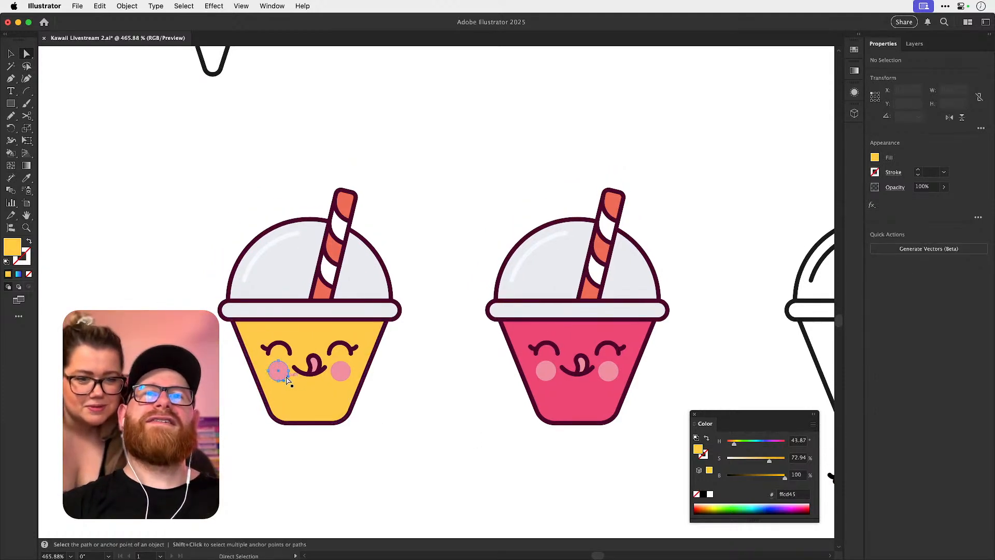
shift+click(320, 366)
shift+click(338, 376)
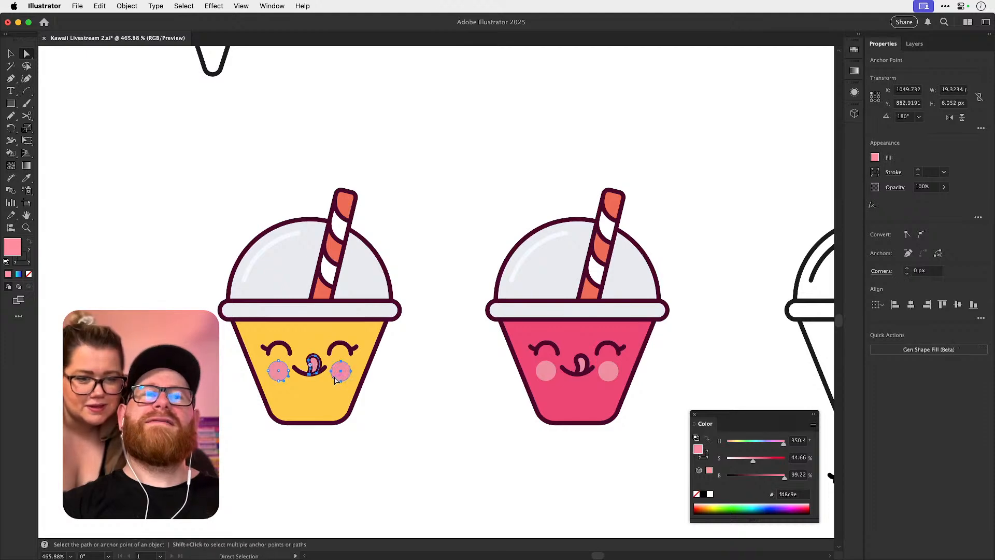
key(super+1)
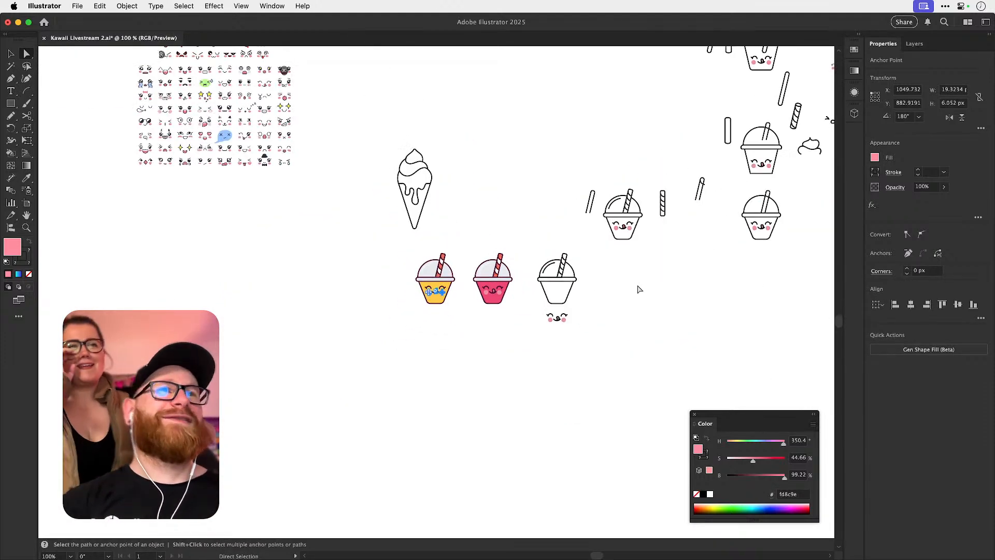
click(638, 290)
Copy a coral ff6c53 cheek ellipse from the cinnamon roll on the peach artboard onto the yellow cup.
drag(456, 225, 529, 353)
drag(460, 294, 451, 394)
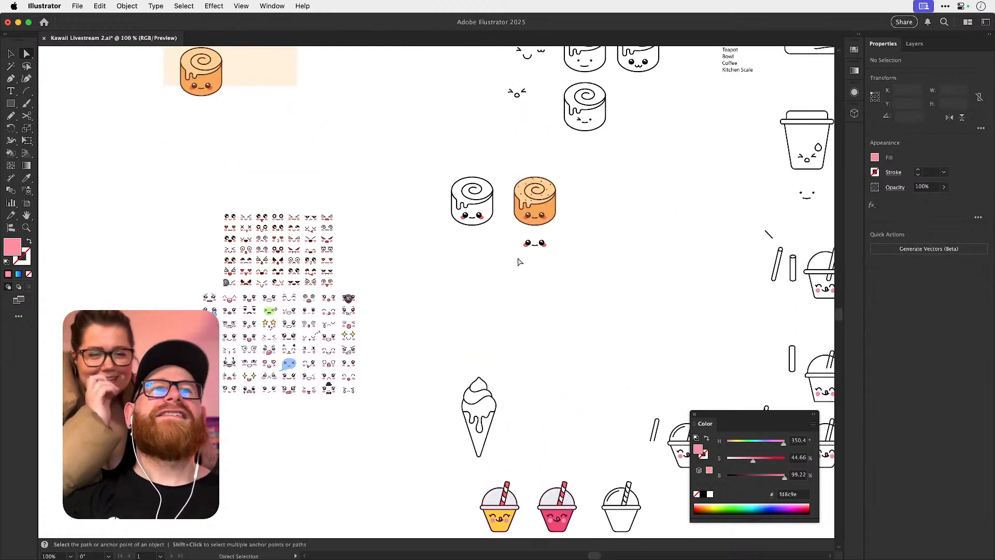
drag(521, 256, 507, 311)
key(v)
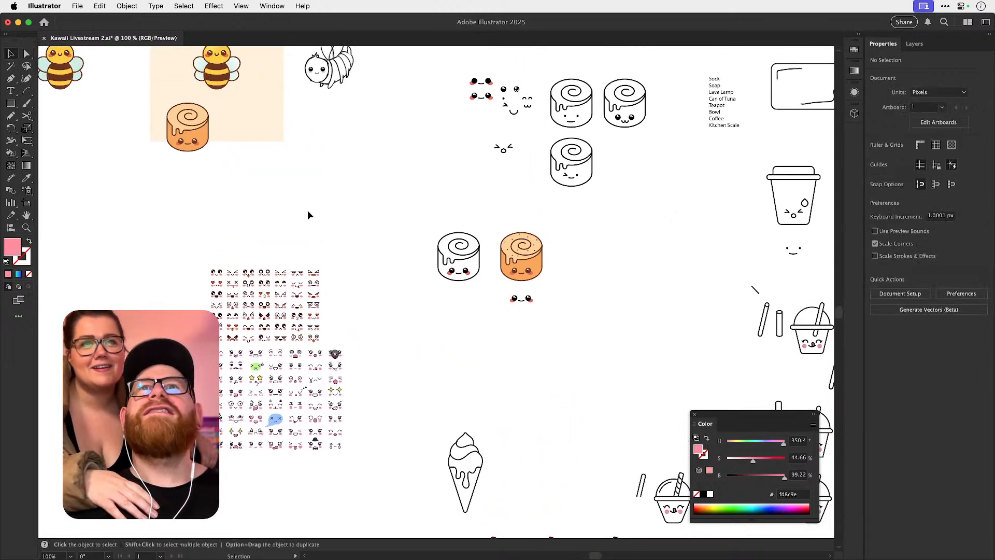
key(z)
drag(204, 150, 220, 143)
key(v)
click(203, 140)
drag(455, 334, 435, 130)
drag(511, 328, 415, 67)
mouse_move(525, 364)
mouse_down()
mouse_move(373, 221)
mouse_move(604, 272)
mouse_up()
key(z)
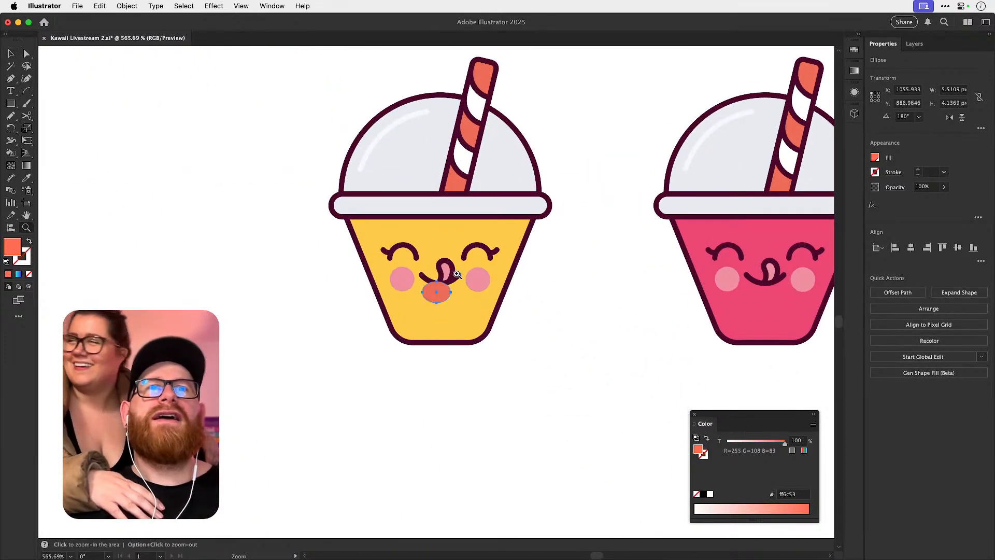
Move the coral ellipse beside the yellow cup, ungroup the face, and recolour both cheeks coral ff6c53 from the ellipse.
key(v)
drag(438, 290, 267, 340)
click(473, 280)
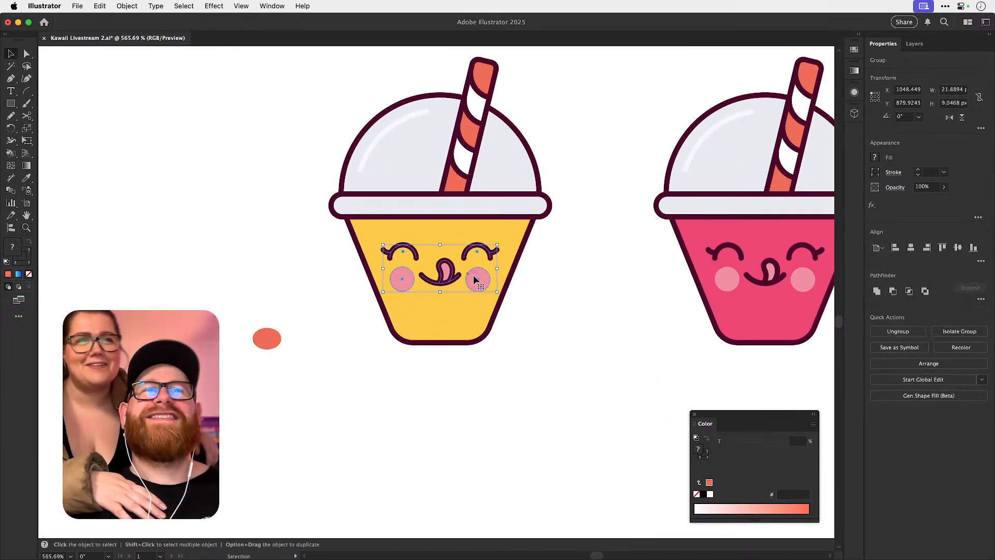
key(shift+super+g)
key(shift+super+a)
drag(410, 285, 404, 310)
key(super+z)
shift+click(487, 284)
key(i)
click(279, 337)
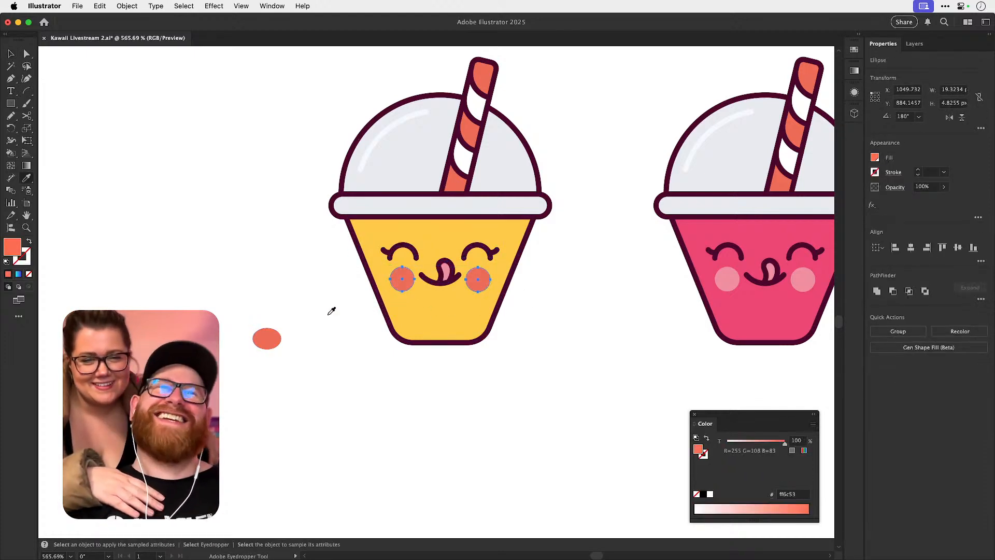
Recolour the yellow cup's tongue coral ff6c53, sampling the fill from its cheek.
key(shift+super+a)
key(a)
drag(436, 267, 537, 291)
click(467, 295)
key(i)
click(539, 292)
key(super+z)
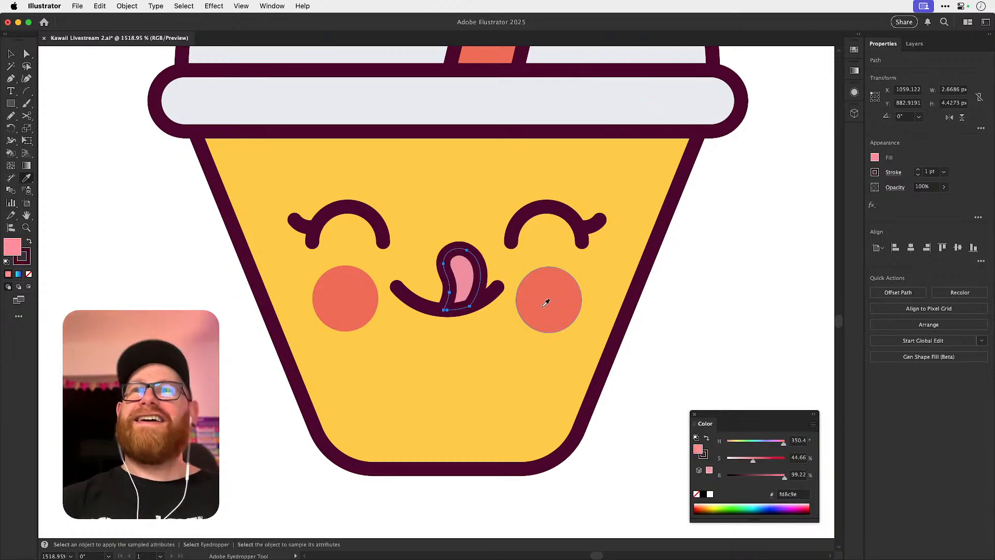
click(546, 303)
key(shift+super+a)
key(a)
Delete the spare coral sample ellipse beside the yellow cup.
key(super+minus)
key(super+minus)
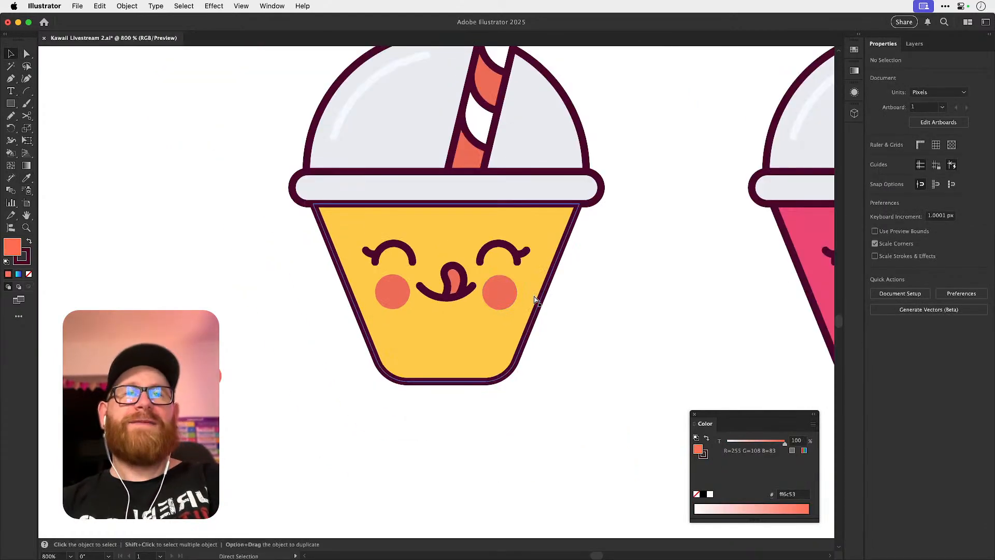
key(super+minus)
key(super+minus)
key(super+minus)
key(super+minus)
key(super+minus)
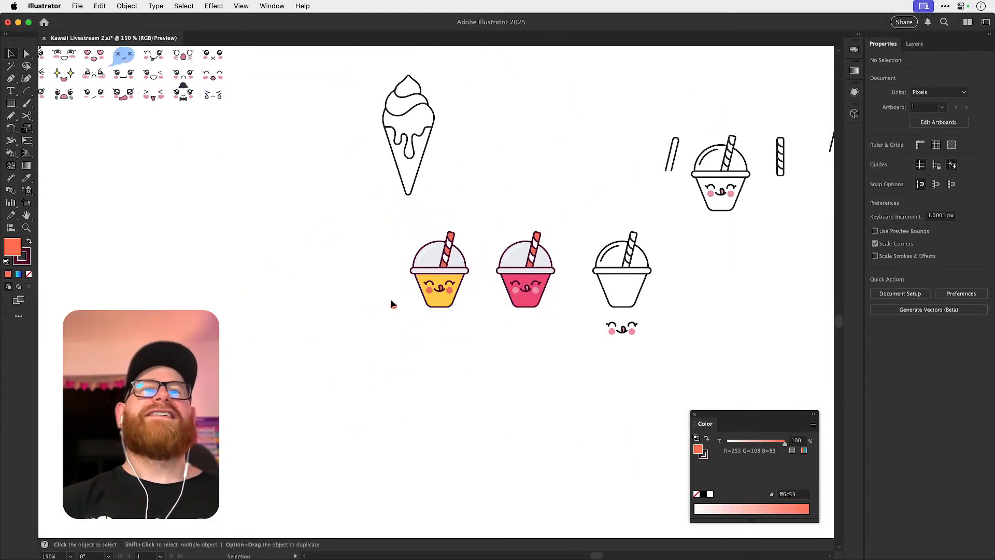
click(394, 305)
key(Delete)
Adjust the yellow cup's body to ffc940, with hue about 43°, saturation 74.9% and brightness 100%.
drag(424, 277, 626, 332)
key(a)
click(546, 367)
drag(735, 447, 771, 460)
click(674, 347)
click(497, 378)
drag(771, 462, 733, 448)
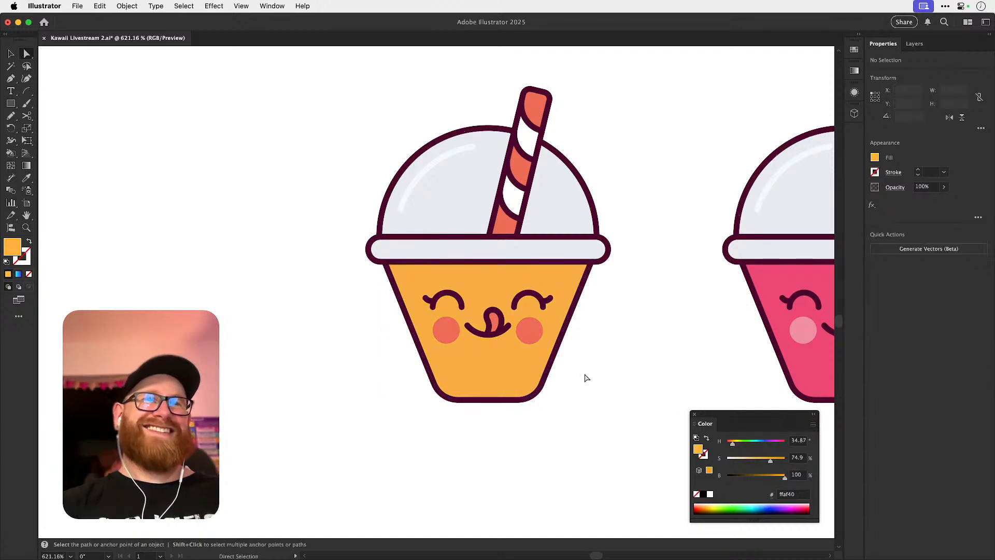
drag(733, 447, 734, 447)
click(642, 338)
key(v)
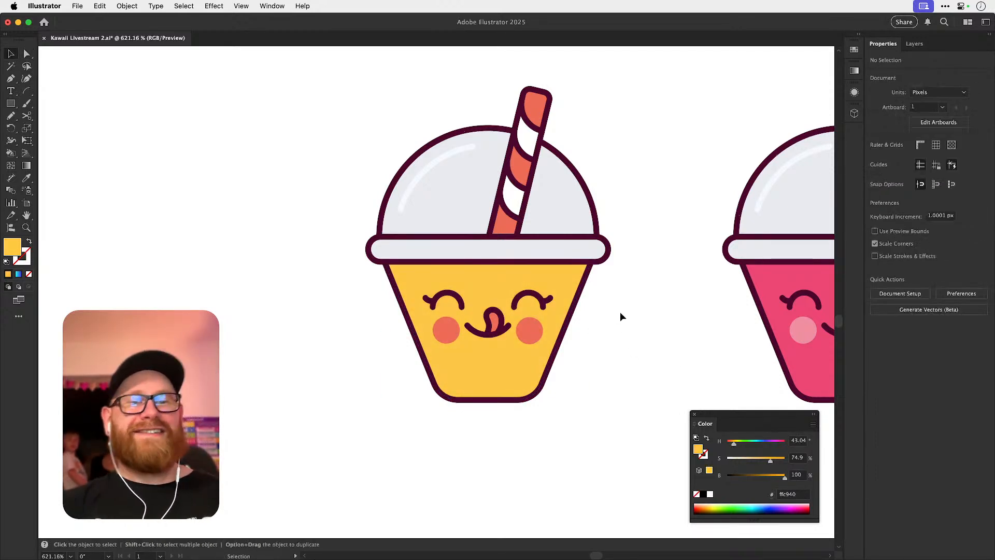
Lock the peach background and place the yellow cup on it, to the right of the cinnamon roll.
key(super+minus)
key(super+minus)
key(super+minus)
key(super+minus)
key(super+minus)
key(super+minus)
key(super+minus)
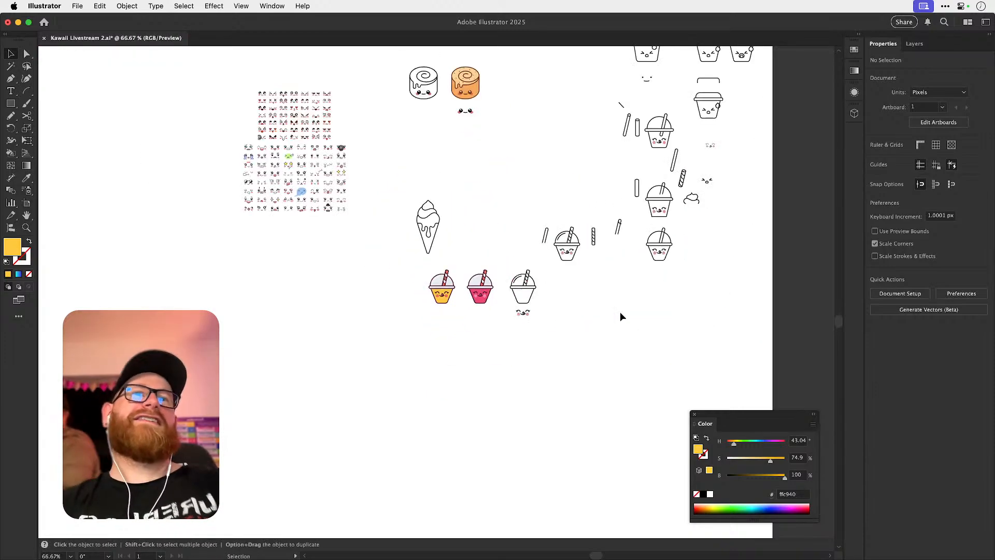
scroll(471, 363, up, 2)
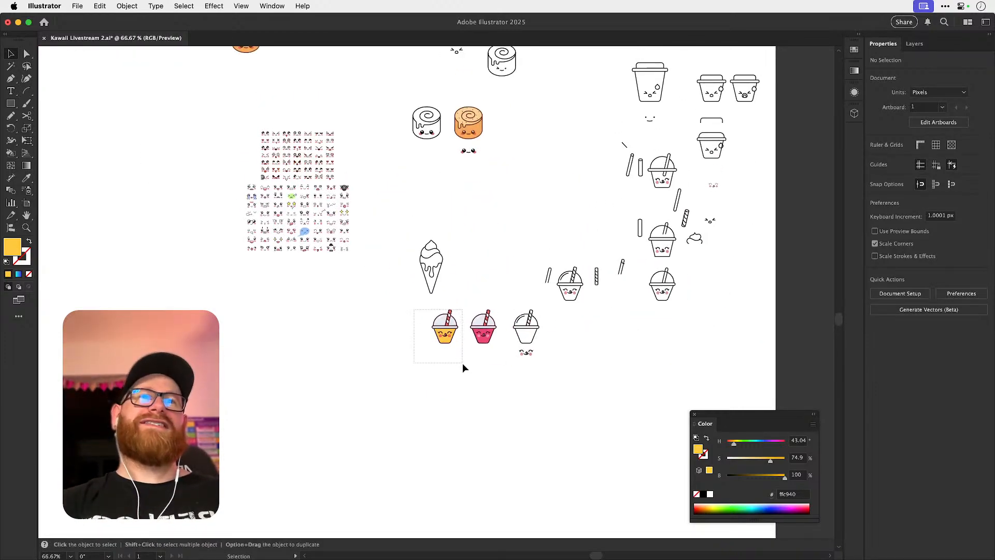
drag(462, 361, 463, 363)
drag(399, 297, 437, 433)
drag(355, 288, 563, 320)
click(403, 329)
key(super+2)
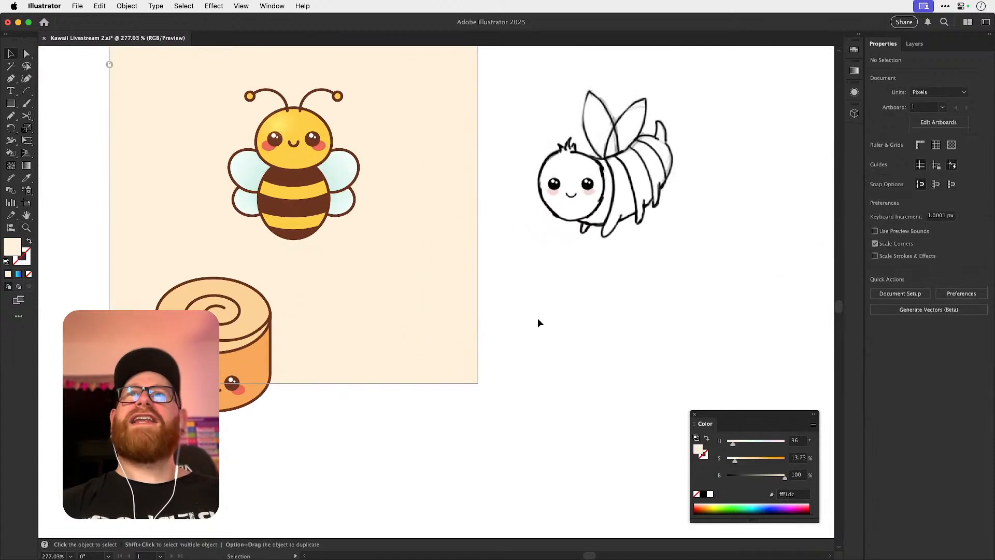
drag(462, 321, 503, 314)
drag(320, 362, 380, 362)
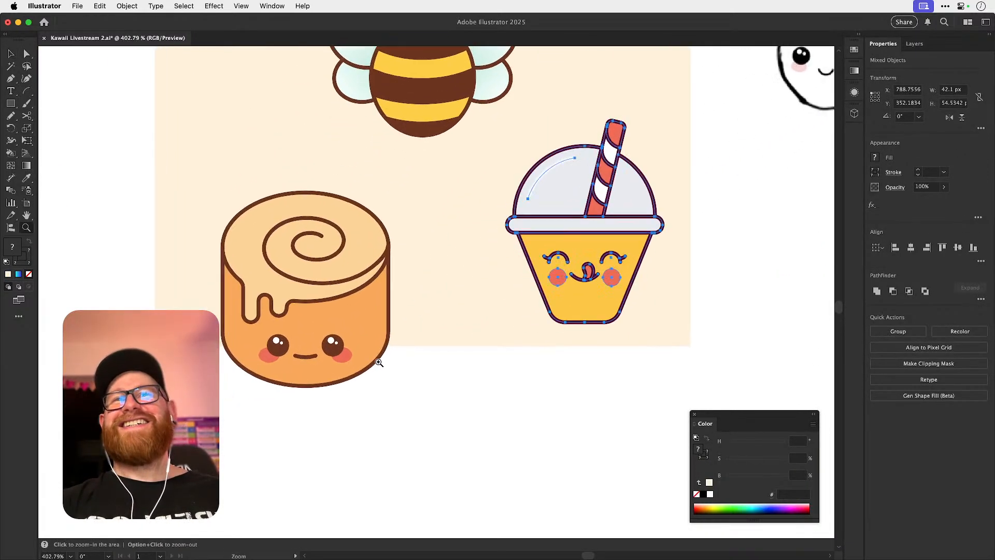
key(super+1)
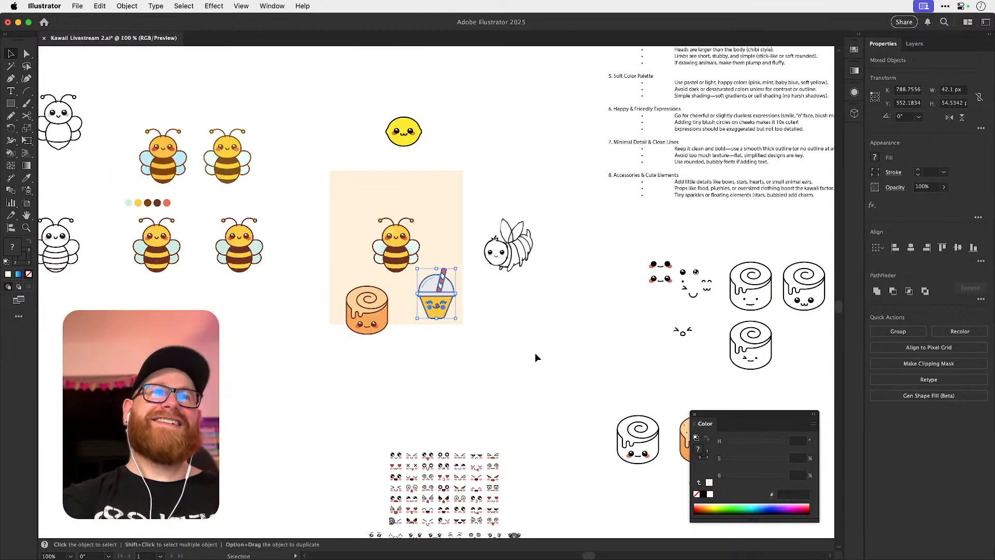
Replace the plain cinnamon roll on the peach artboard with a copy of the speckled cinnamon roll.
click(527, 352)
drag(548, 364, 412, 284)
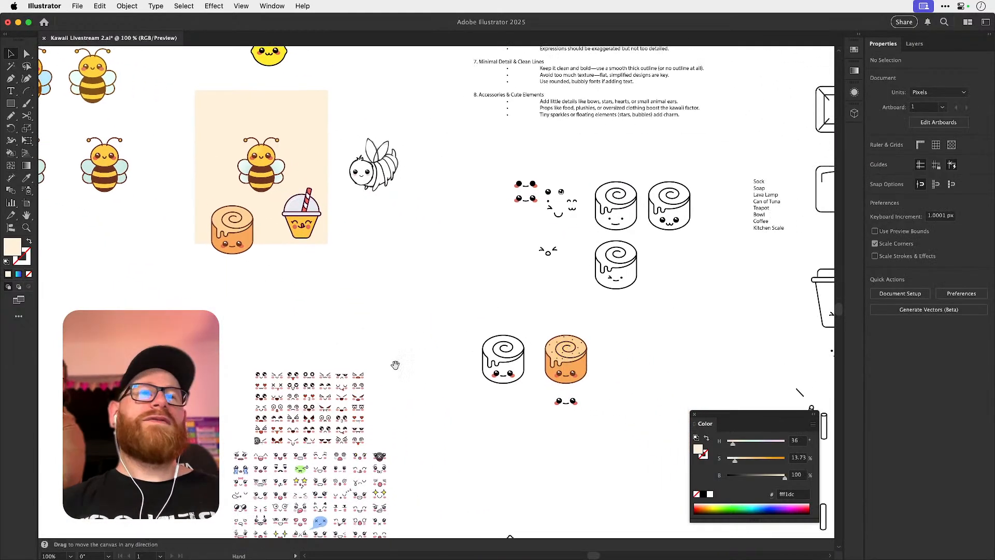
drag(551, 347, 294, 277)
scroll(219, 228, up, 3)
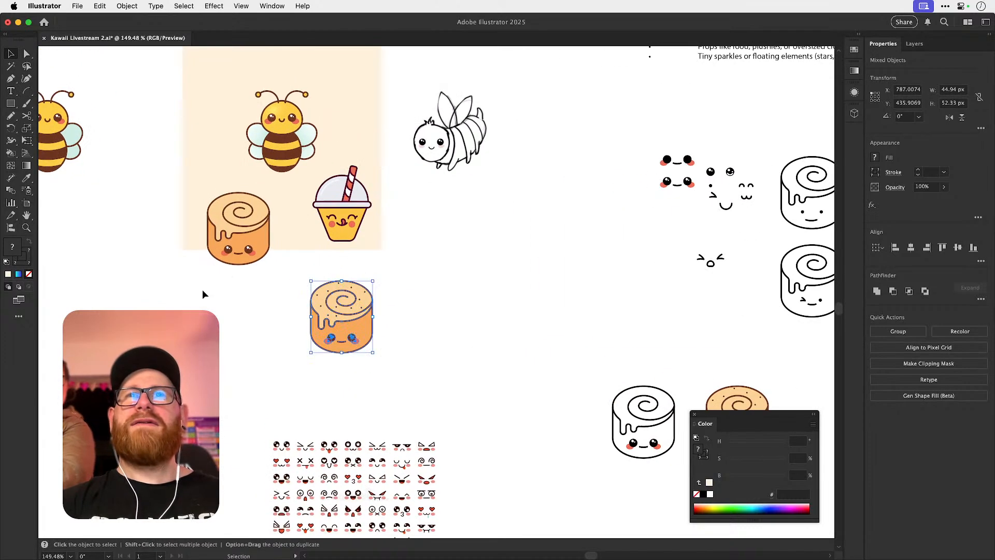
drag(262, 193, 253, 232)
key(Delete)
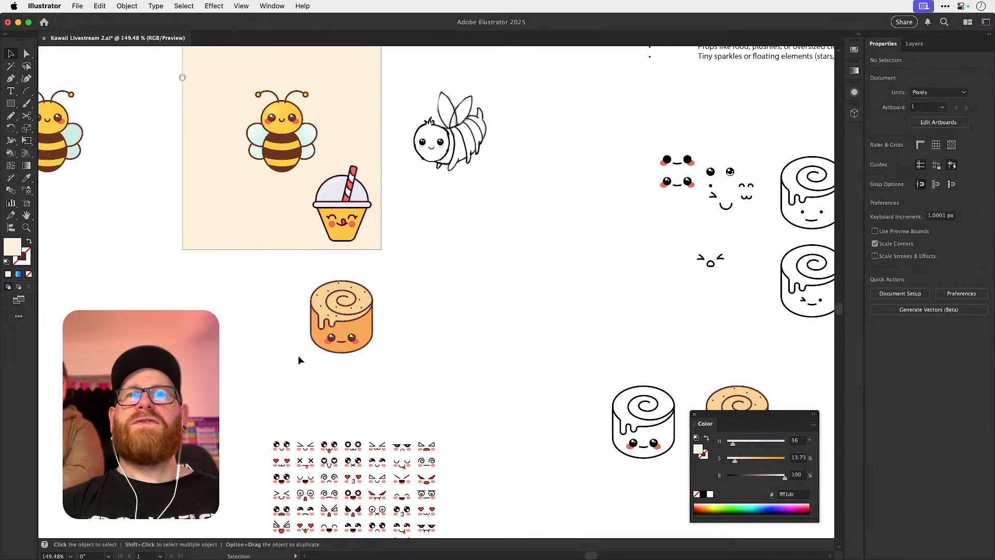
click(353, 313)
drag(354, 312, 413, 231)
key(super+shift+a)
key(z)
key(a)
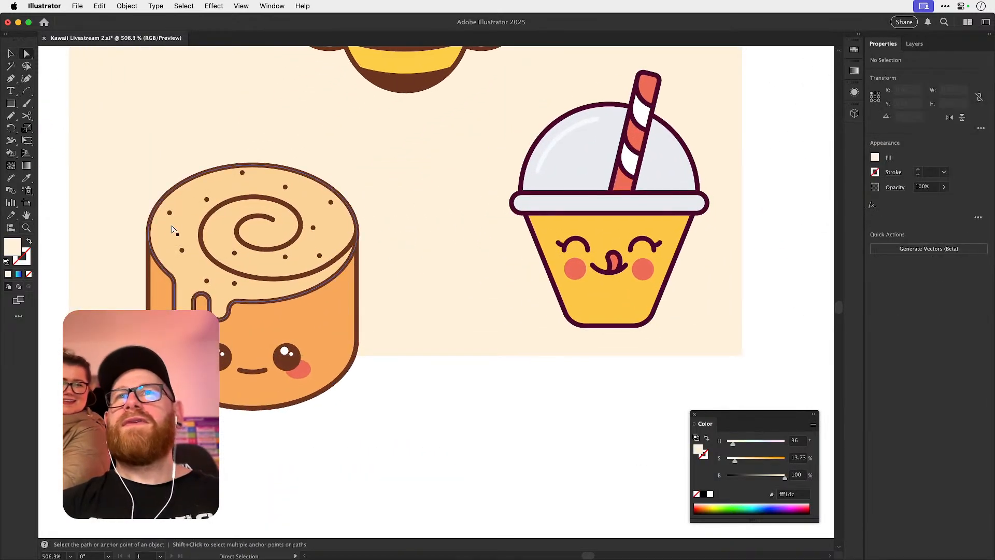
drag(454, 280, 447, 390)
key(v)
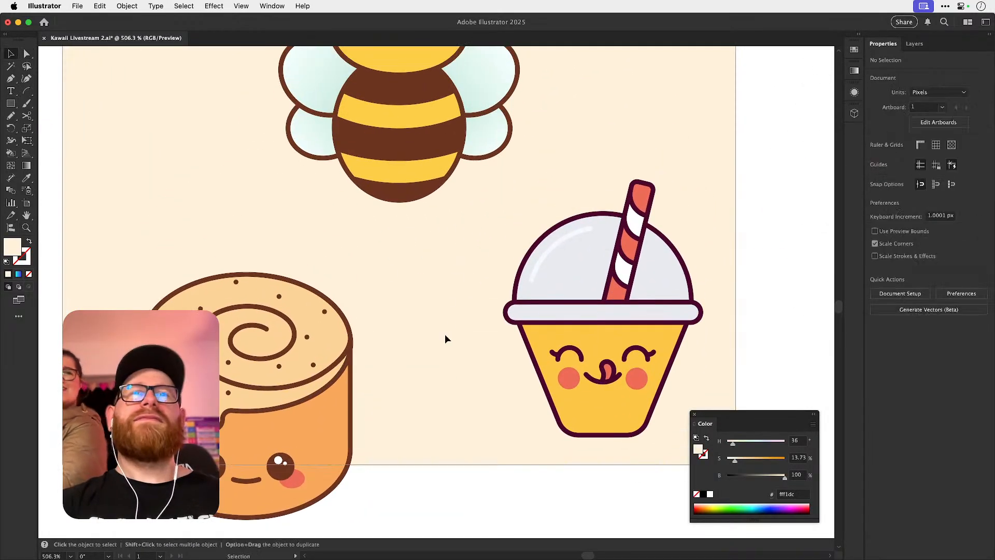
drag(438, 323, 426, 441)
key(super+minus)
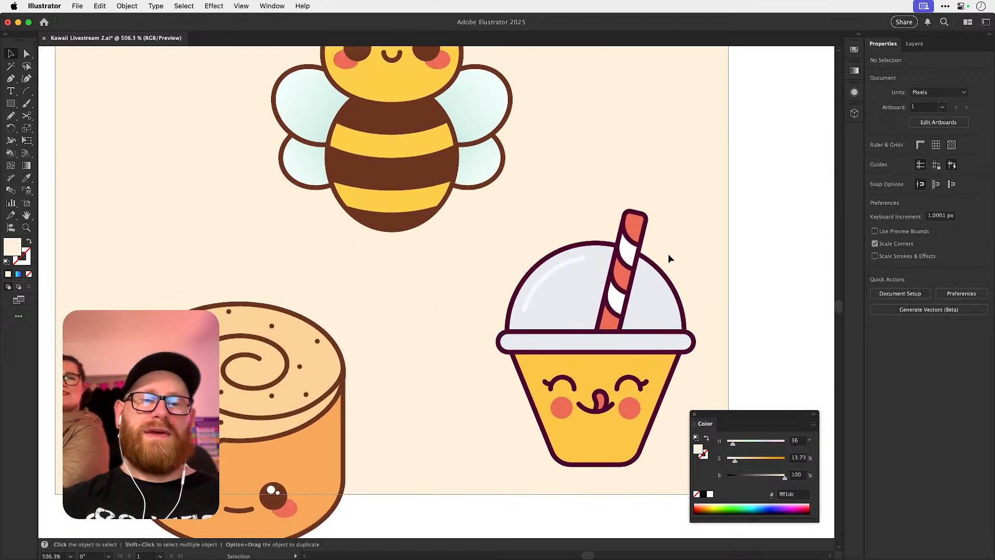
key(super+minus)
Select all the brown dots on the cinnamon roll's top and recolour their strokes to light orange-brown dd8950.
key(z)
drag(296, 396, 367, 385)
key(a)
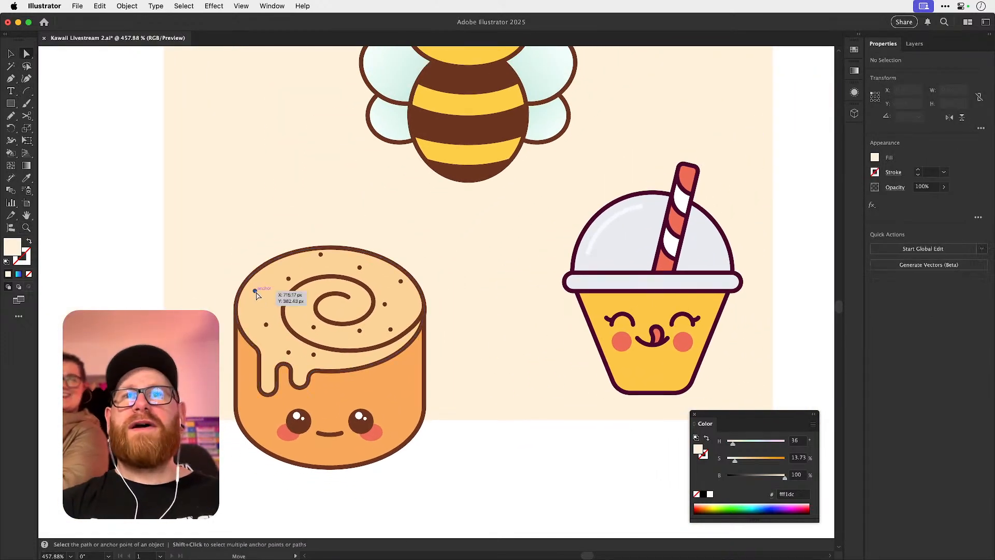
click(255, 291)
shift+click(289, 280)
shift+click(321, 254)
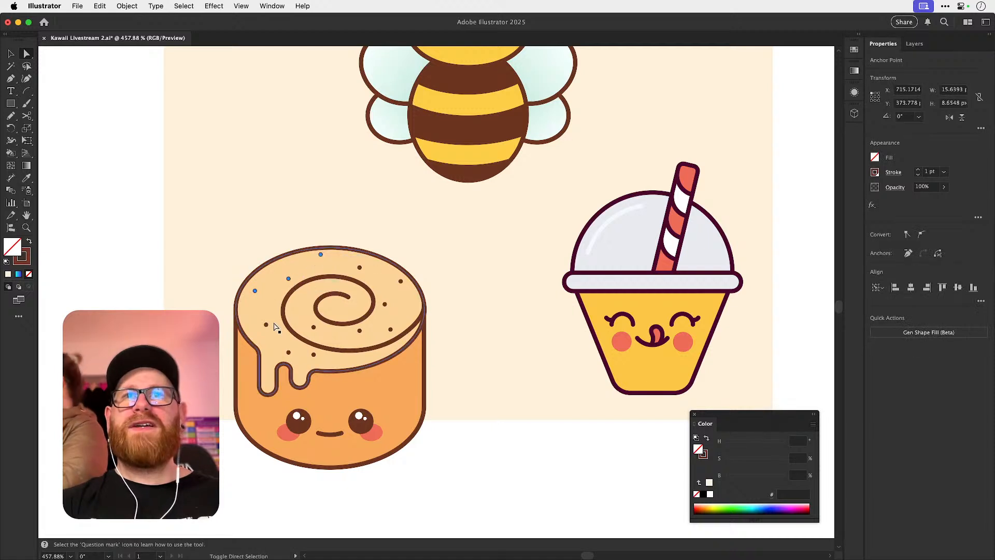
shift+click(266, 324)
shift+click(289, 353)
shift+click(314, 355)
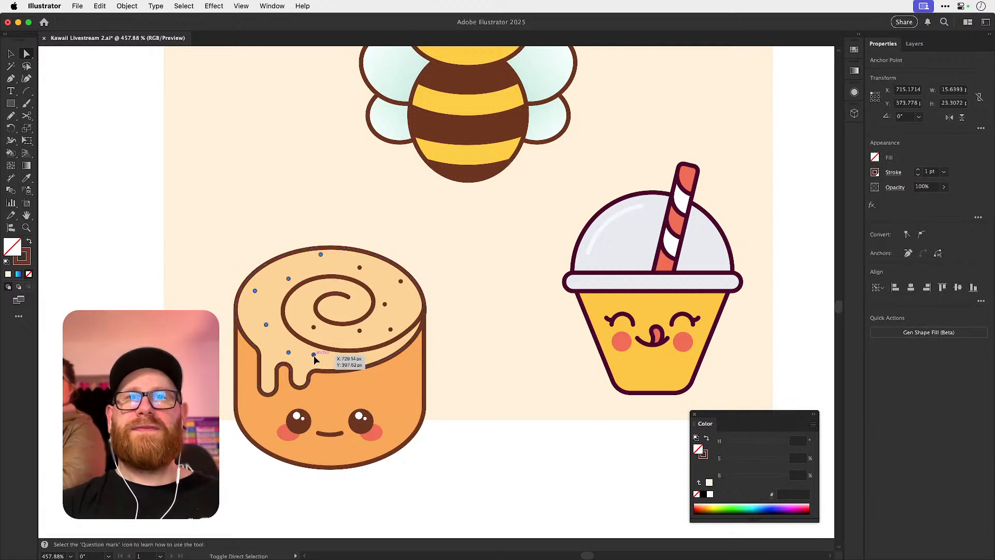
shift+click(314, 328)
shift+click(360, 330)
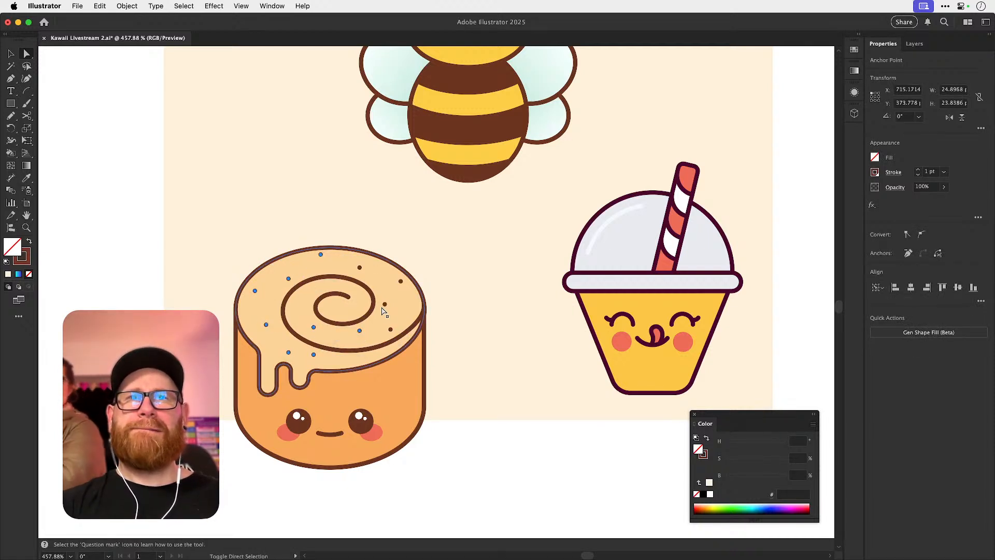
shift+click(386, 304)
shift+click(360, 268)
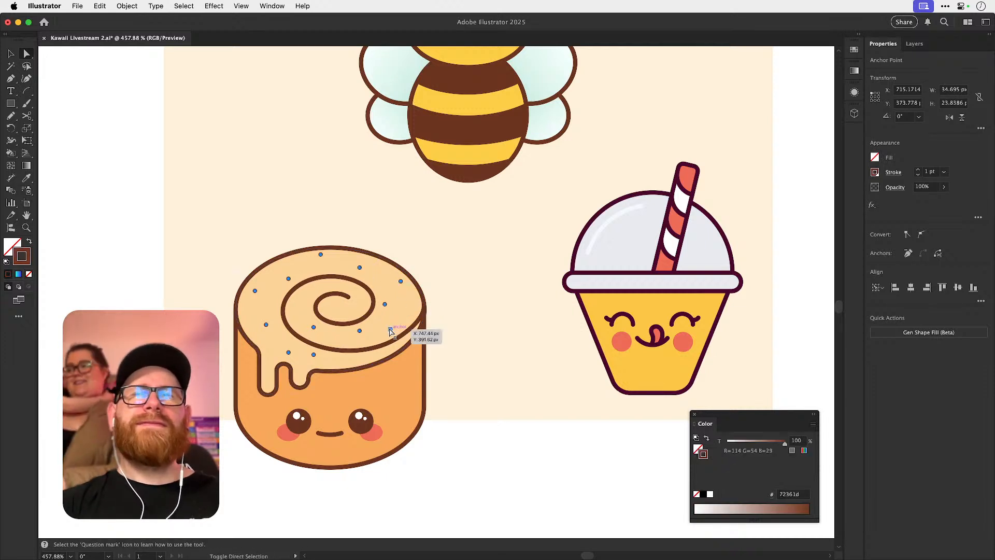
double_click(25, 262)
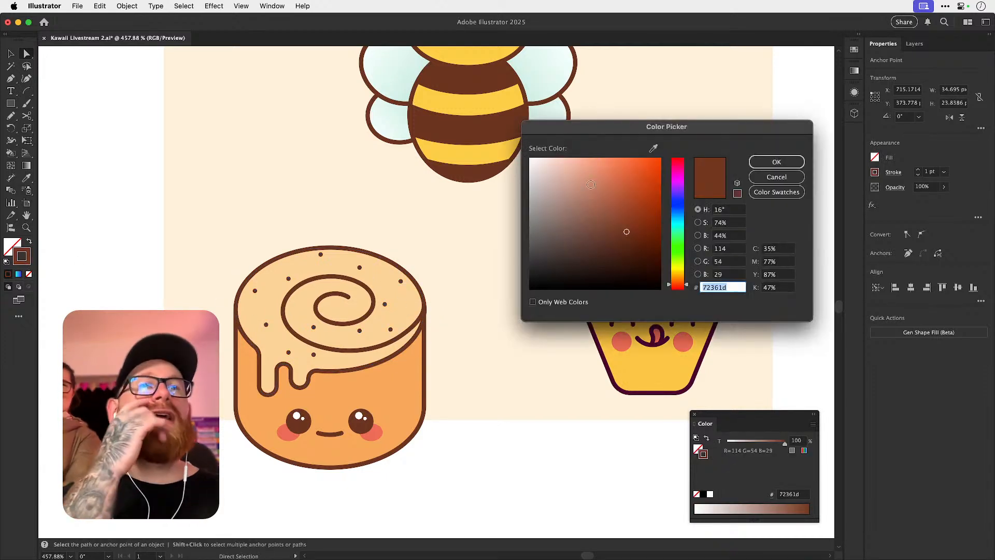
click(565, 178)
drag(599, 177, 597, 157)
drag(681, 273, 679, 281)
click(614, 175)
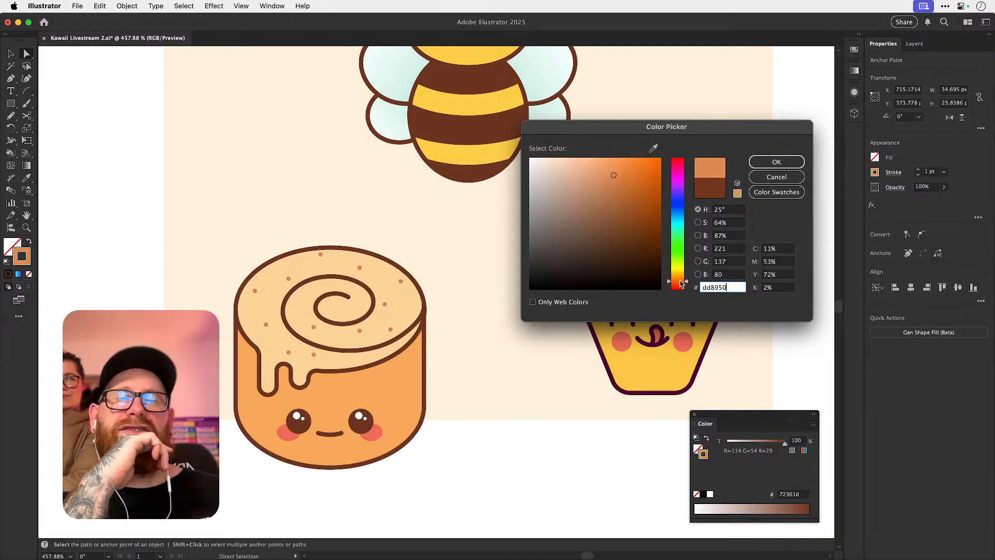
click(776, 161)
key(v)
click(716, 183)
Move the bee to the upper part of the peach artboard and the cinnamon roll fully inside its lower-left area.
key(super+minus)
key(super+minus)
key(super+minus)
key(super+minus)
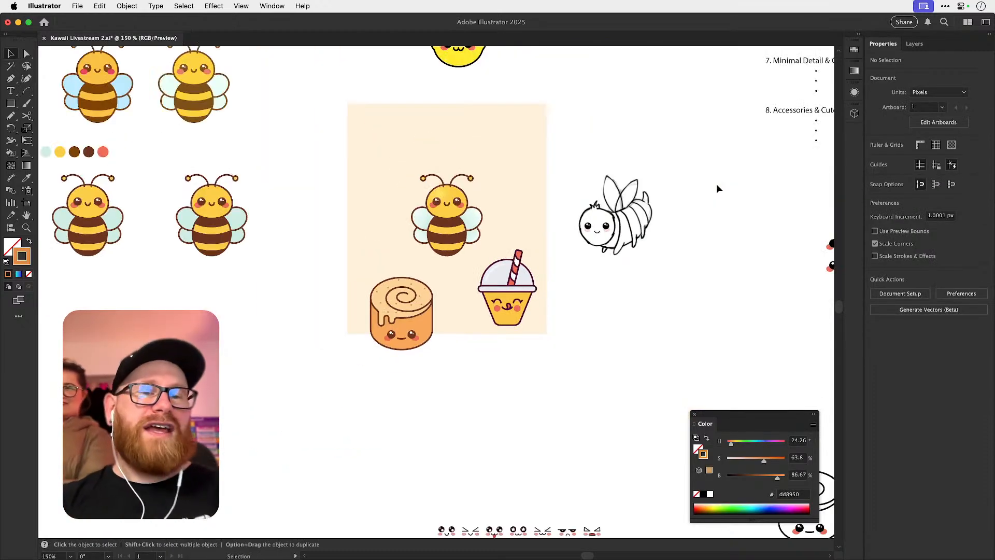
drag(618, 413, 551, 357)
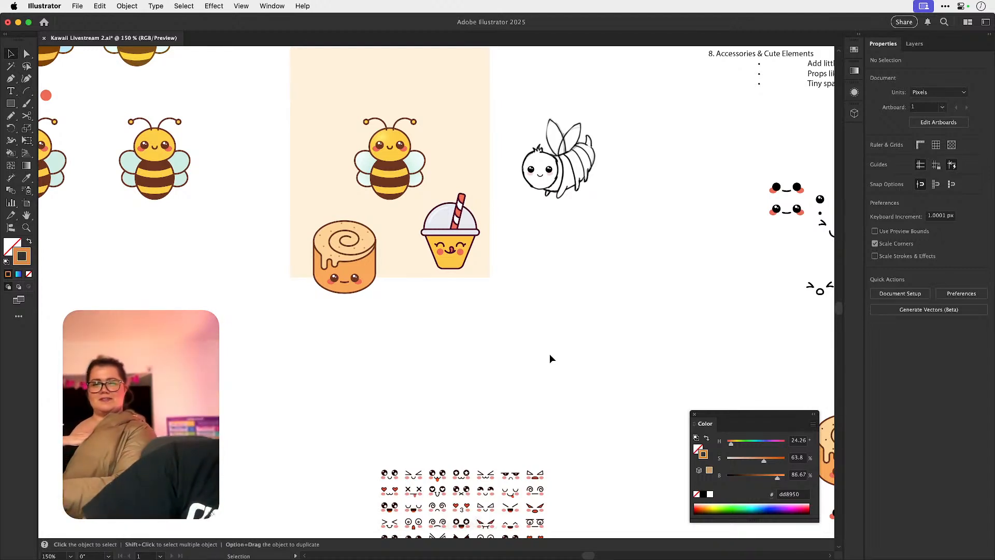
key(a)
scroll(476, 243, up, 3)
click(368, 233)
key(v)
click(368, 233)
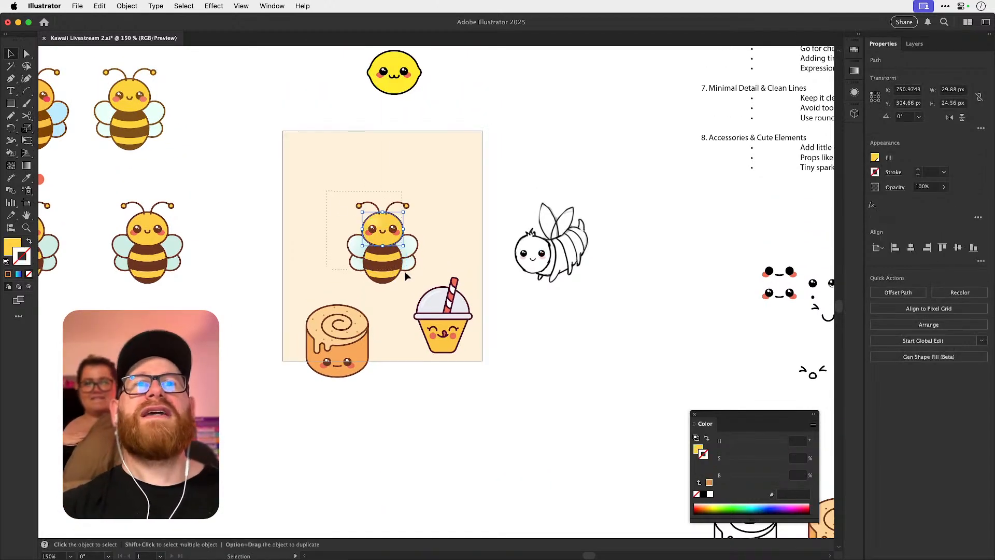
drag(418, 286, 397, 222)
drag(314, 340, 309, 313)
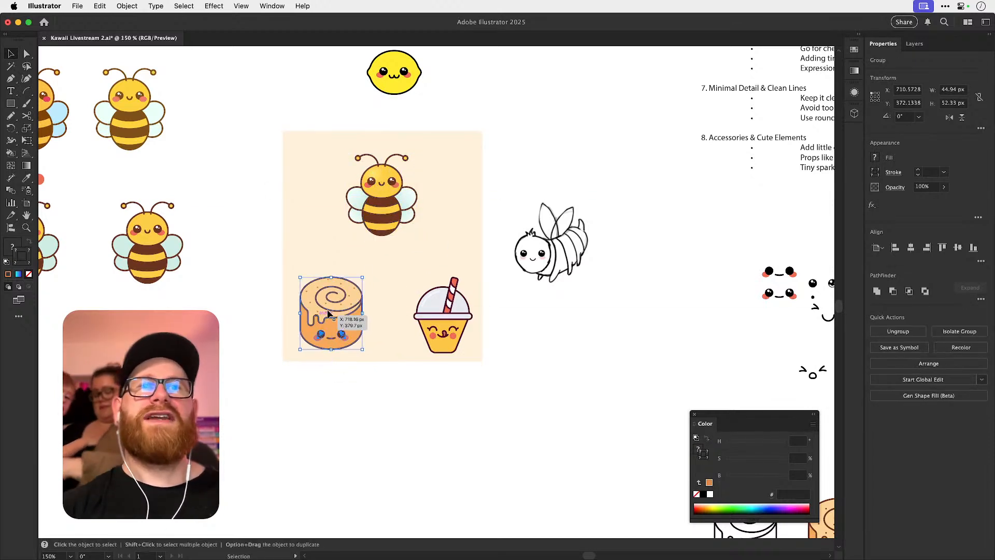
Enlarge the yellow cup on the peach artboard proportionally to about 46.7 × 60.5 px.
scroll(415, 286, up, 3)
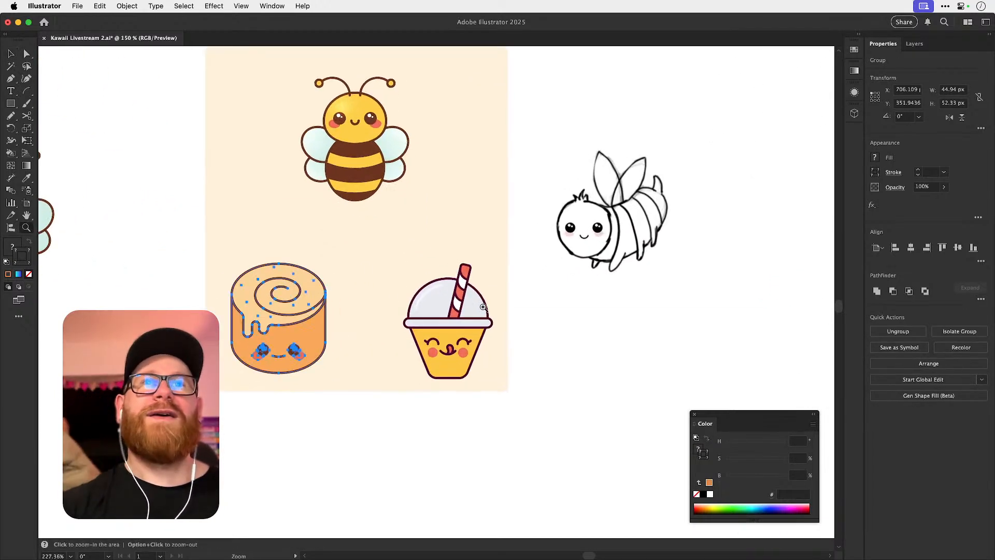
click(424, 298)
key(super+shift+g)
scroll(415, 290, up, 2)
drag(398, 252, 378, 234)
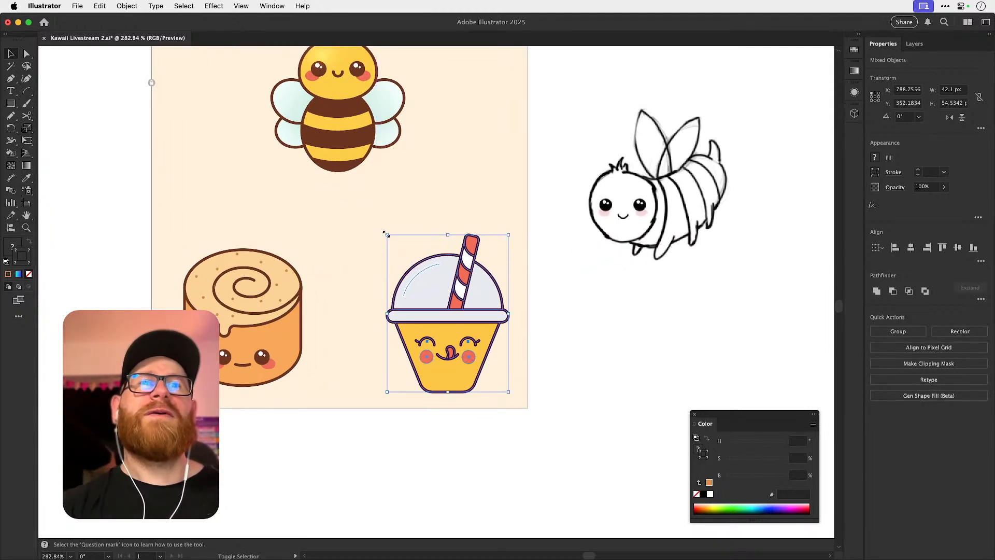
click(555, 318)
Examine the enlarged cup's outlines up close and the overall arrangement of bee, cinnamon roll and cup.
scroll(414, 310, up, 6)
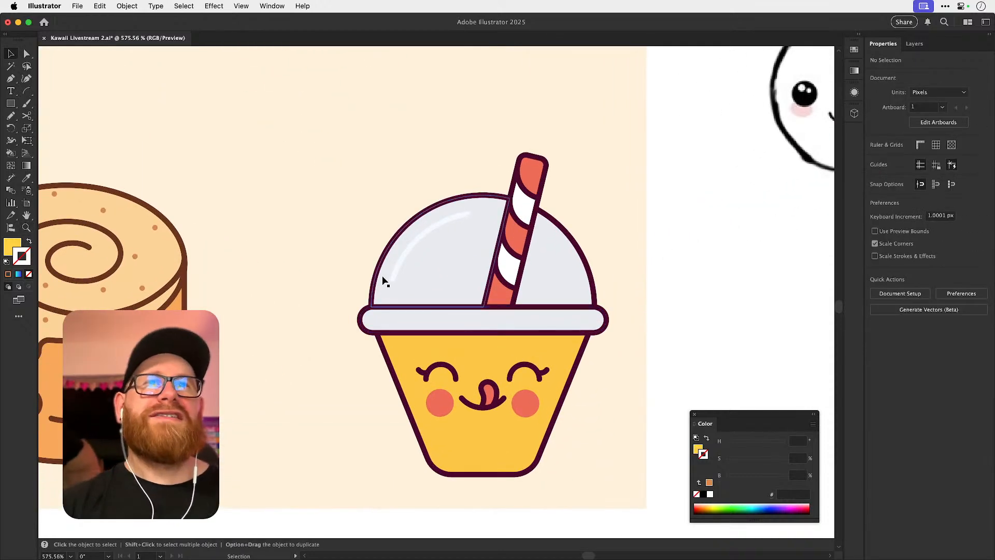
click(379, 275)
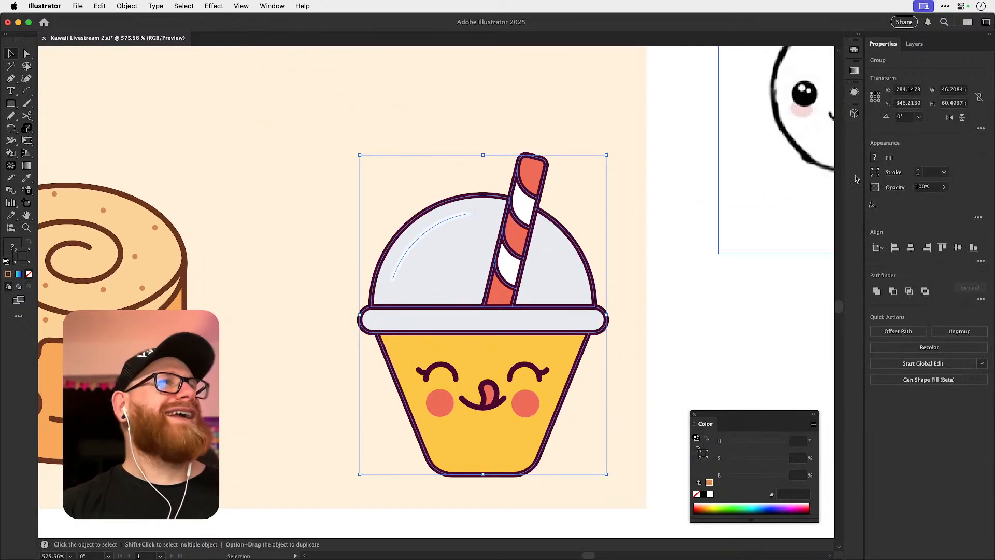
key(a)
key(super+shift+a)
key(v)
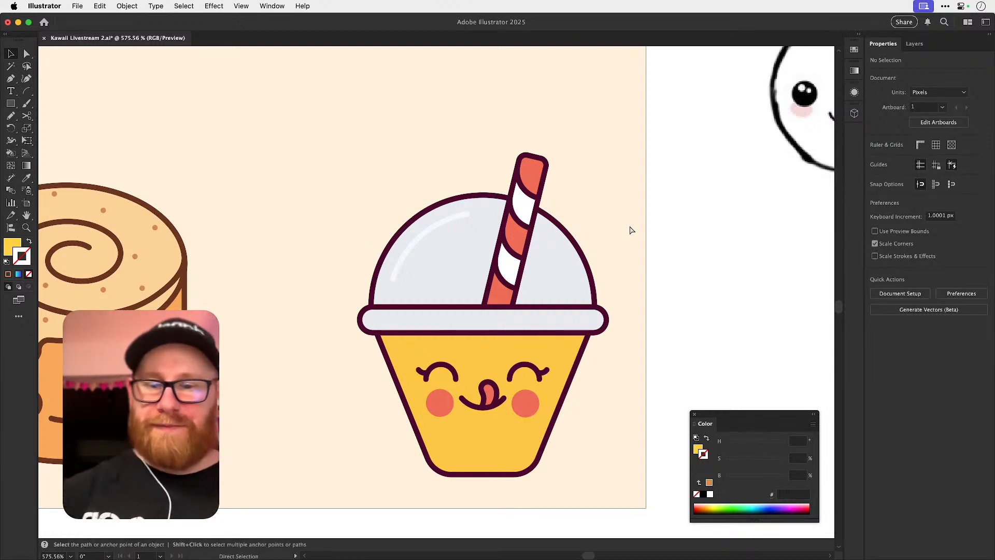
key(super+minus)
key(super+minus)
key(super+minus)
key(super+minus)
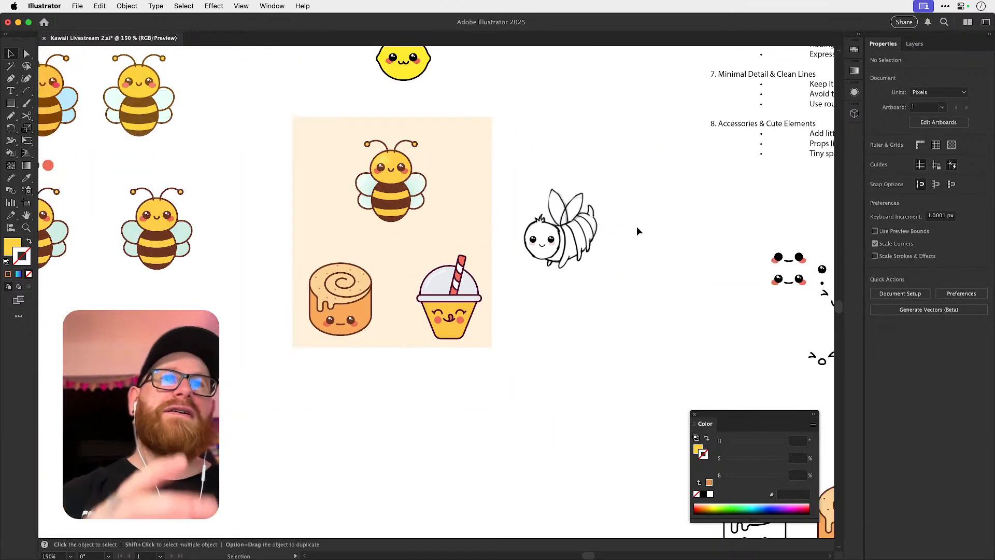
Review the bee, cinnamon roll and cup as a set on the peach artboard, with a detailed look at the cup.
key(z)
click(456, 284)
drag(455, 284, 429, 300)
key(v)
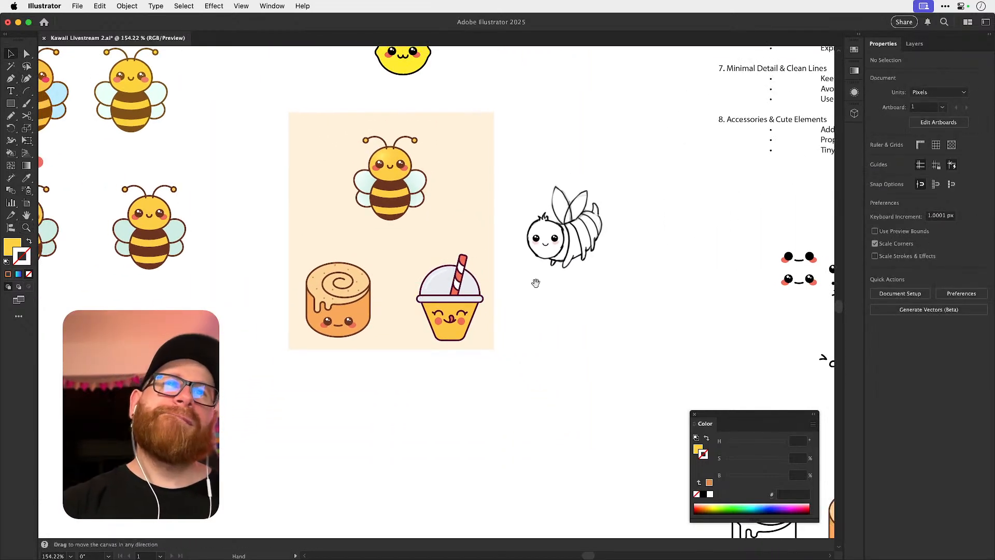
mouse_move(521, 321)
mouse_down()
mouse_move(528, 271)
mouse_move(517, 317)
mouse_up()
drag(457, 307, 444, 294)
key(super+z)
click(515, 311)
drag(503, 340, 492, 331)
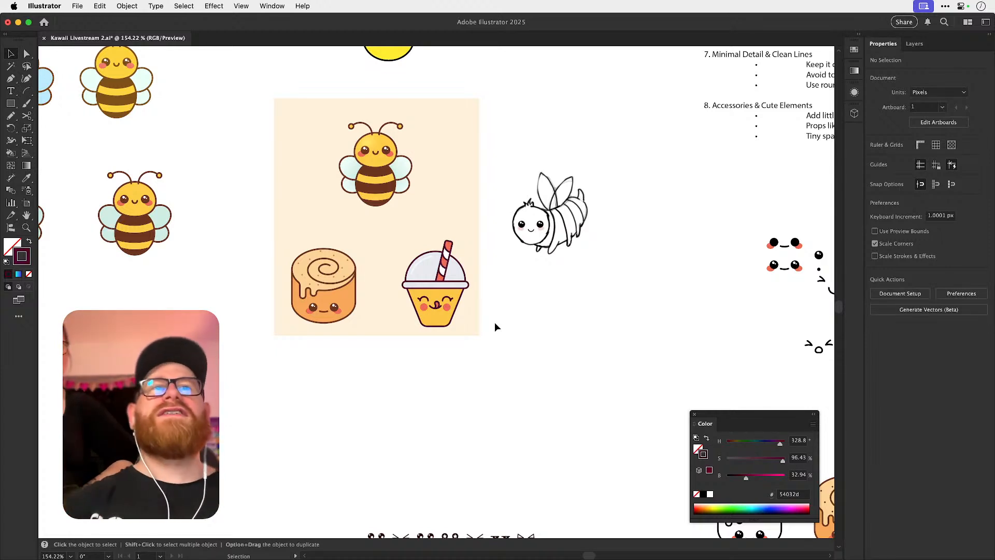
drag(518, 275, 661, 253)
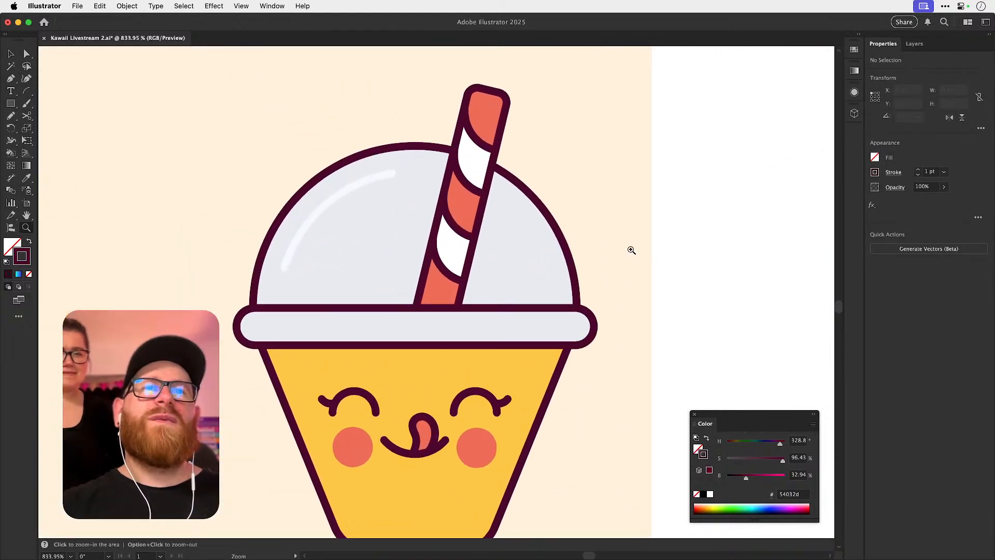
key(v)
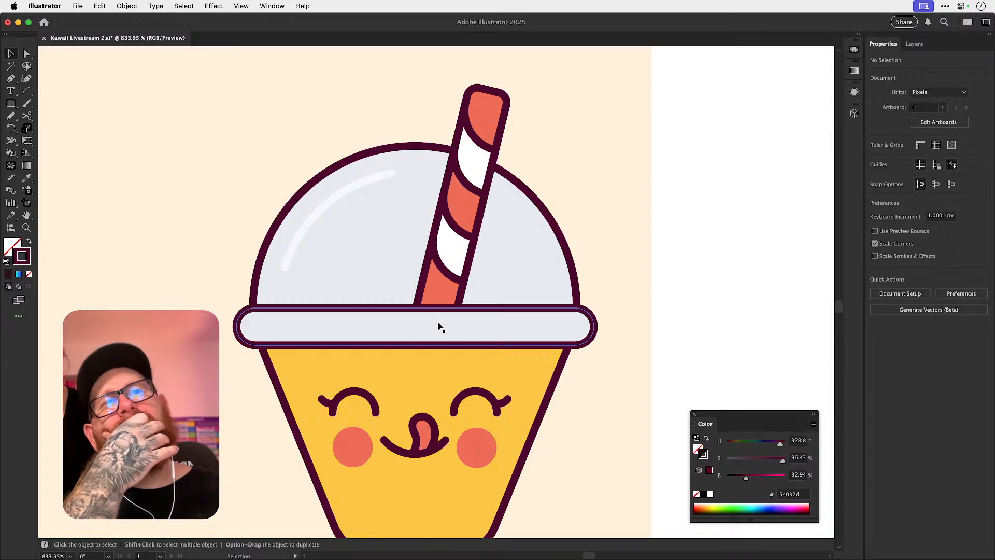
Inspect the grouped yellow cup's outline paths and anchor points on the peach artboard.
click(440, 327)
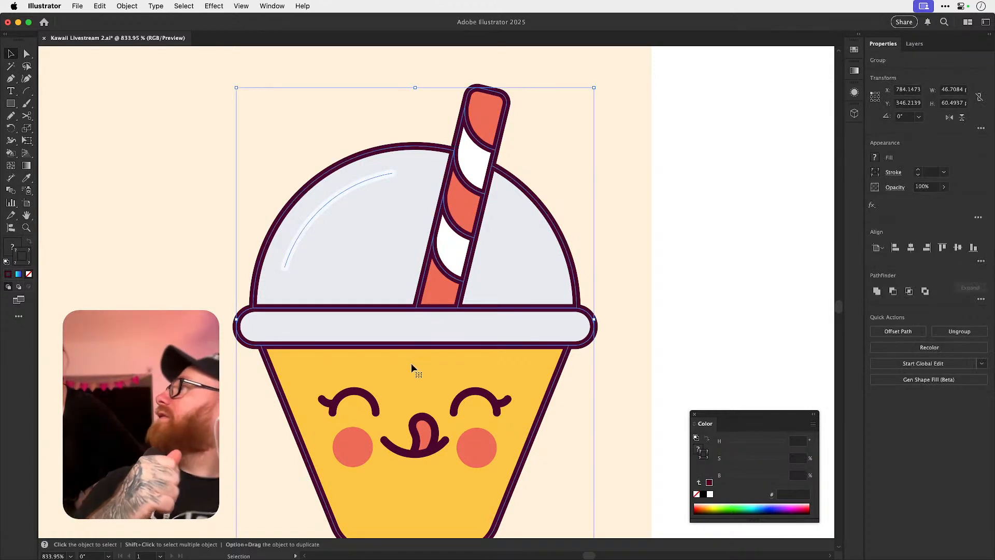
key(a)
key(super+minus)
key(super+minus)
key(super+minus)
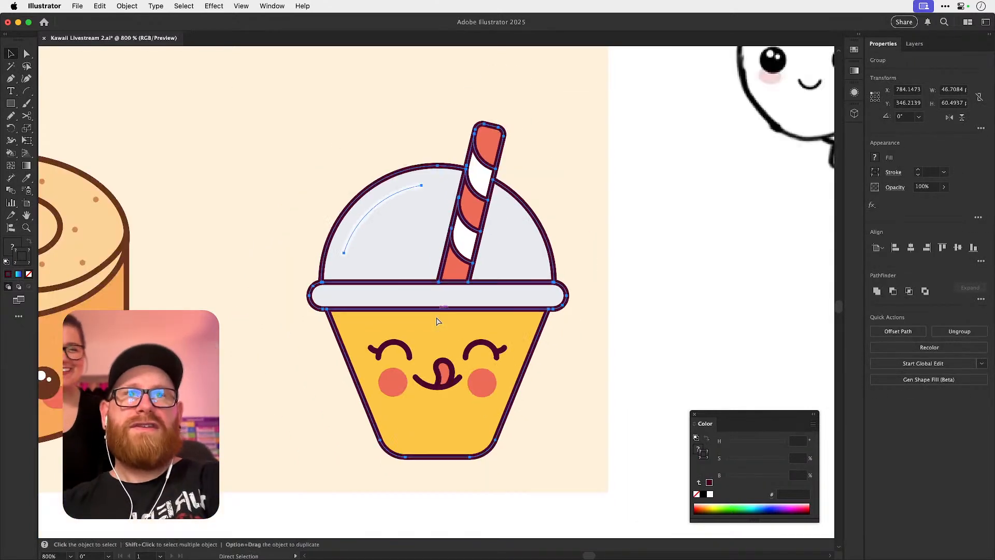
key(super+minus)
key(super+minus)
key(super+minus)
key(super+minus)
Compare the yellow cup on the peach artboard with the original yellow cup beside the pink one.
drag(539, 370, 303, 224)
drag(488, 430, 508, 319)
drag(365, 366, 619, 336)
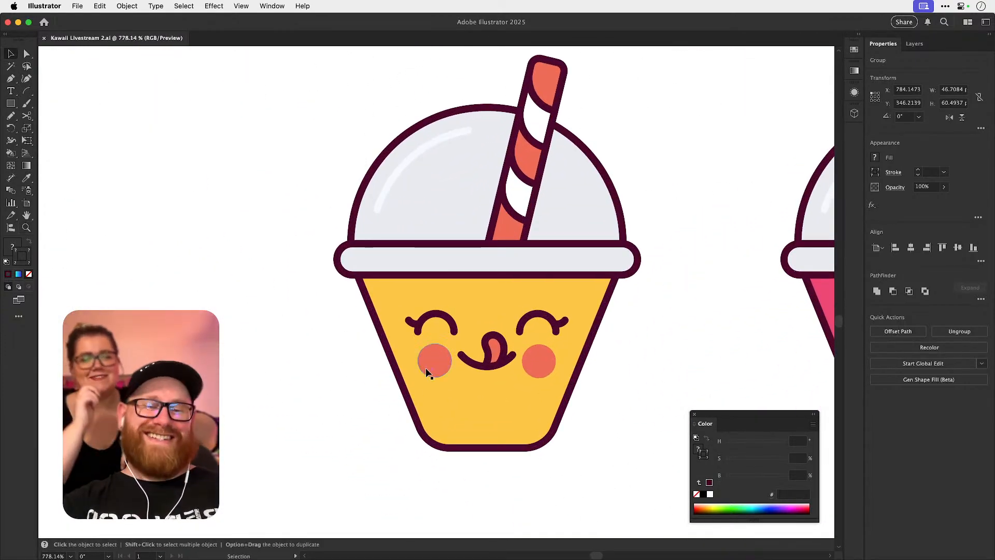
key(super+minus)
key(super+minus)
click(595, 357)
key(super+minus)
key(super+minus)
key(super+minus)
key(super+minus)
key(super+minus)
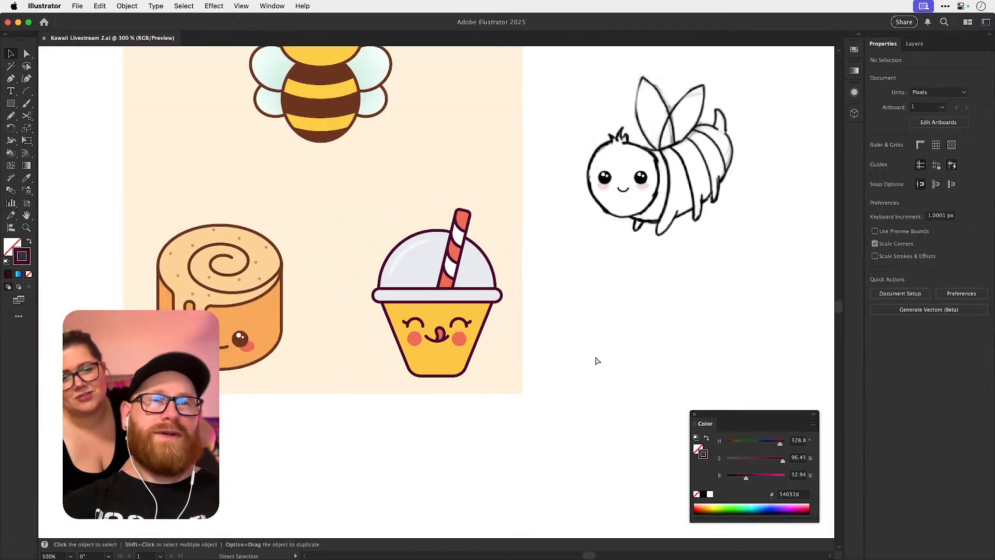
Duplicate the original yellow cup, together with its face, about 66 px to its left.
drag(588, 438, 469, 263)
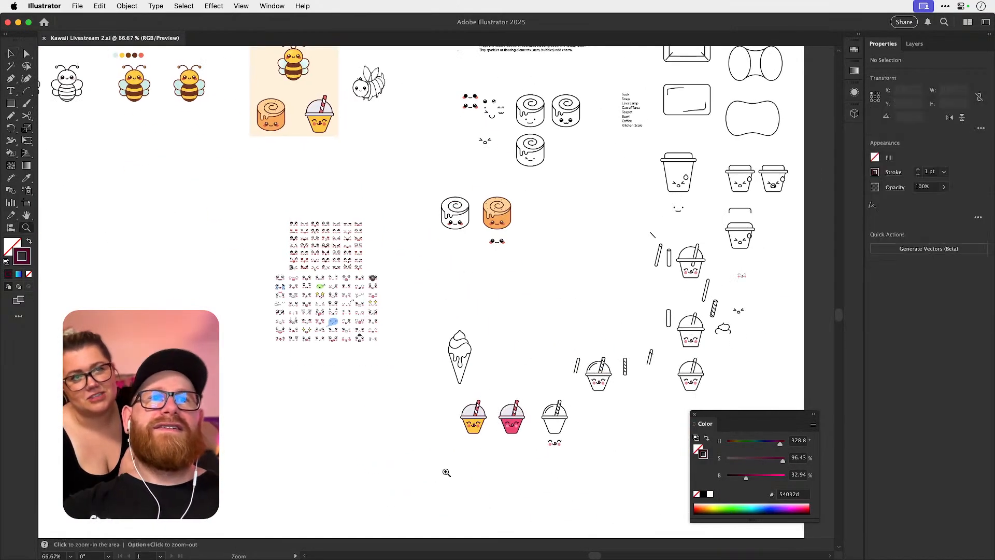
drag(446, 471, 579, 330)
drag(480, 409, 572, 326)
drag(417, 203, 582, 412)
drag(548, 345, 378, 345)
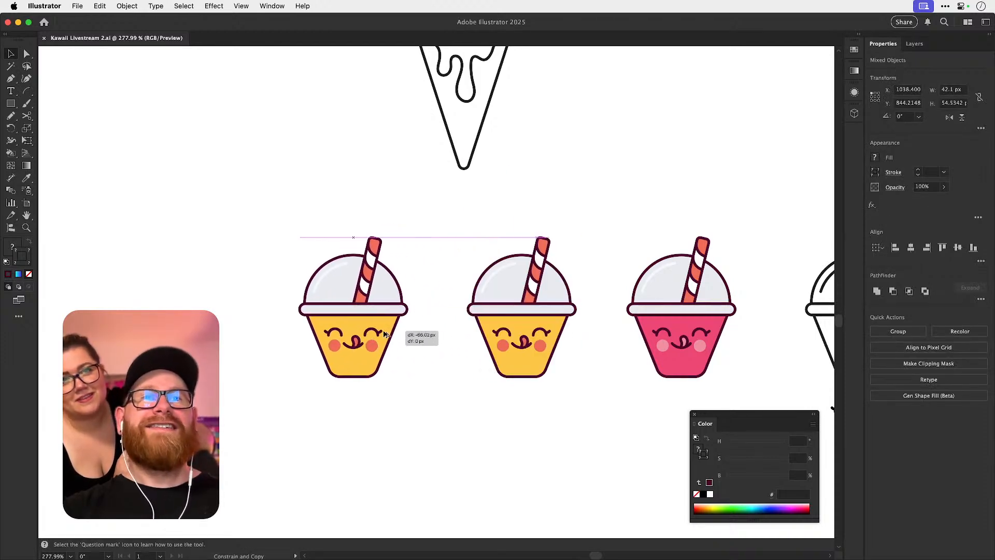
click(418, 249)
Select the duplicated yellow cup, ungroup it and clear the selection.
key(super+space)
drag(321, 314, 500, 372)
click(466, 337)
key(super+shift+g)
key(super+shift+a)
key(super+z)
key(super+shift+g)
key(super+shift+a)
Try moving individual parts of the ungrouped cup to see how they separate, undoing each trial.
drag(431, 227, 476, 242)
key(super+z)
drag(418, 283, 507, 253)
key(super+z)
click(528, 241)
key(super+z)
click(547, 236)
Try editing the lid rim pieces on the duplicated cup, undo the trials and clear the selection.
drag(385, 285, 480, 283)
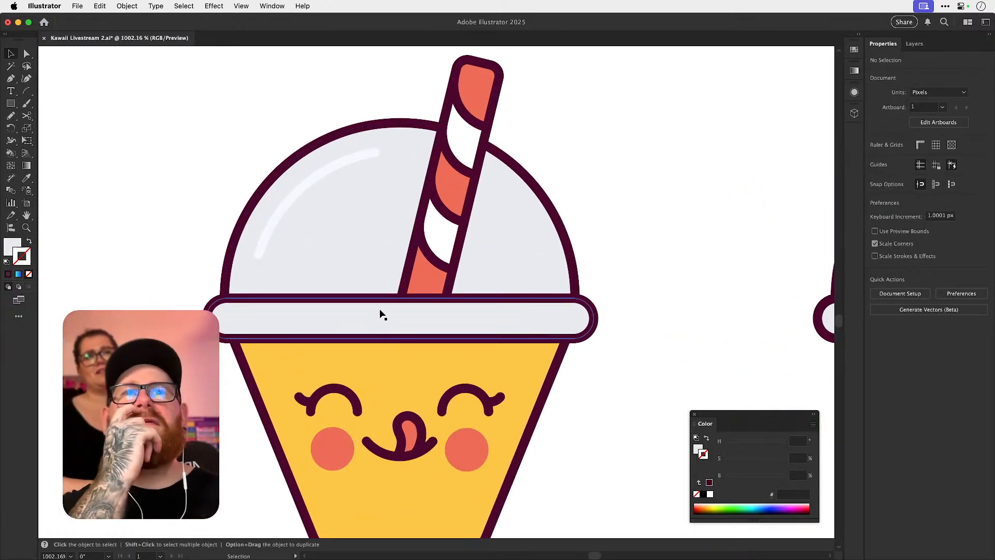
drag(372, 297, 393, 338)
key(super+z)
key(a)
click(402, 297)
key(super+z)
key(super+shift+a)
key(v)
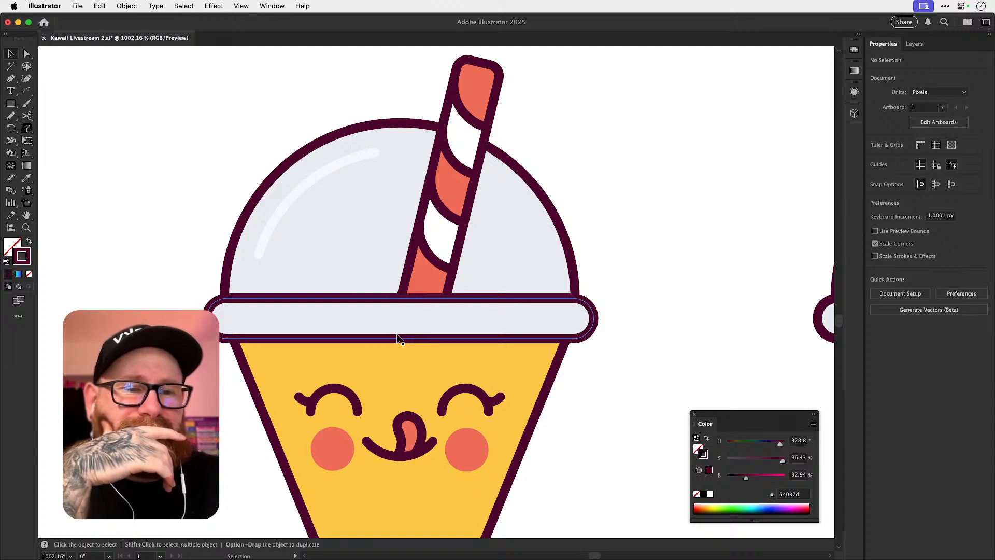
Ungroup the duplicated cup's outlines, try moving the dome outline beside the straw and undo the move.
key(space)
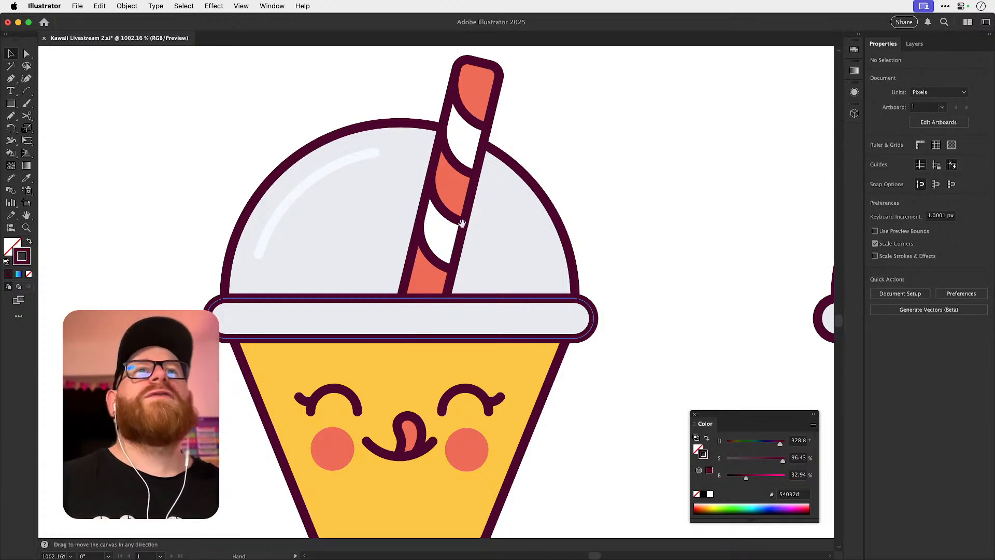
drag(460, 229, 441, 308)
key(z)
drag(415, 221, 460, 244)
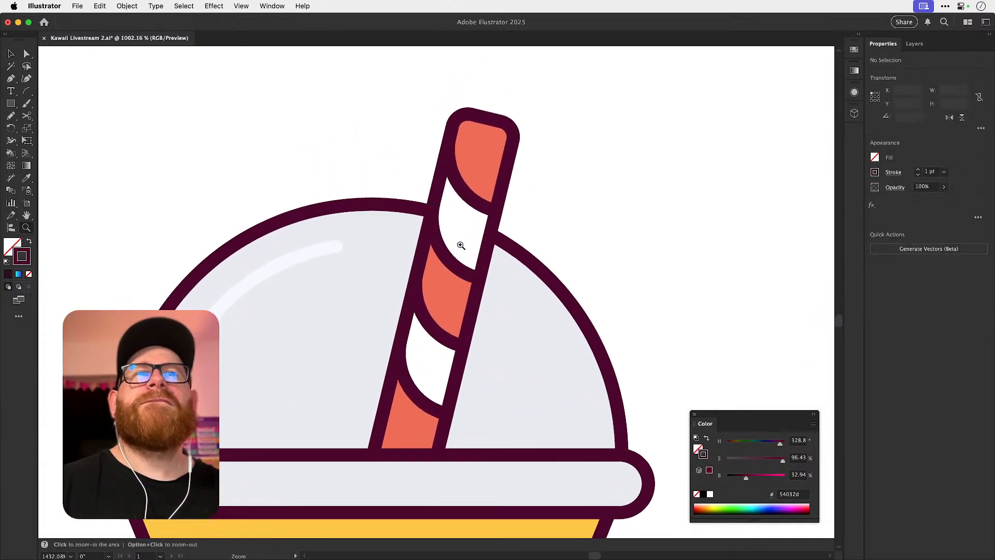
key(v)
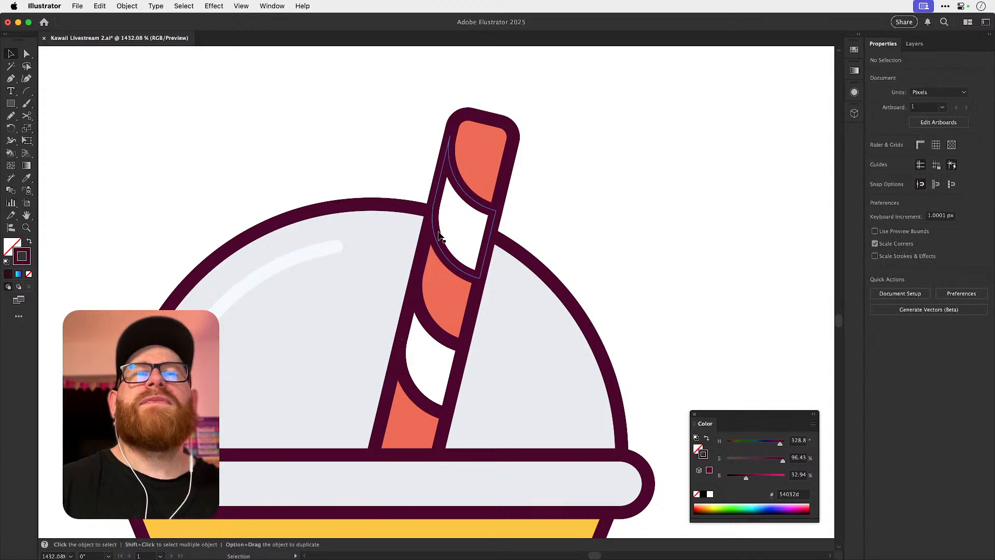
click(412, 214)
key(super+shift+g)
key(super+shift+a)
drag(410, 209, 387, 194)
key(super+z)
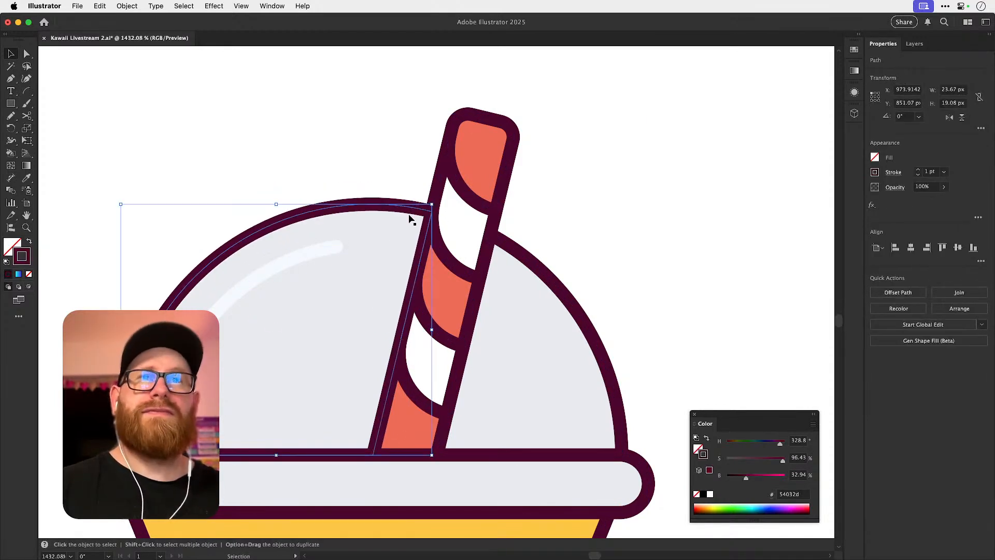
Move the dome outline on the highlight side of the straw about 30 px left, clear of the duplicated cup.
key(super+minus)
key(super+minus)
key(super+minus)
key(super+minus)
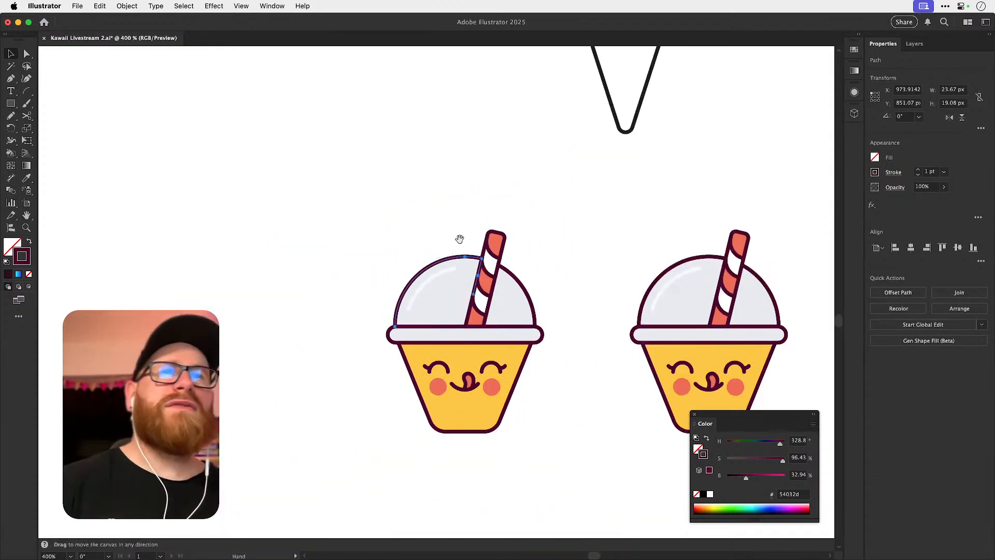
scroll(411, 224, right, 10)
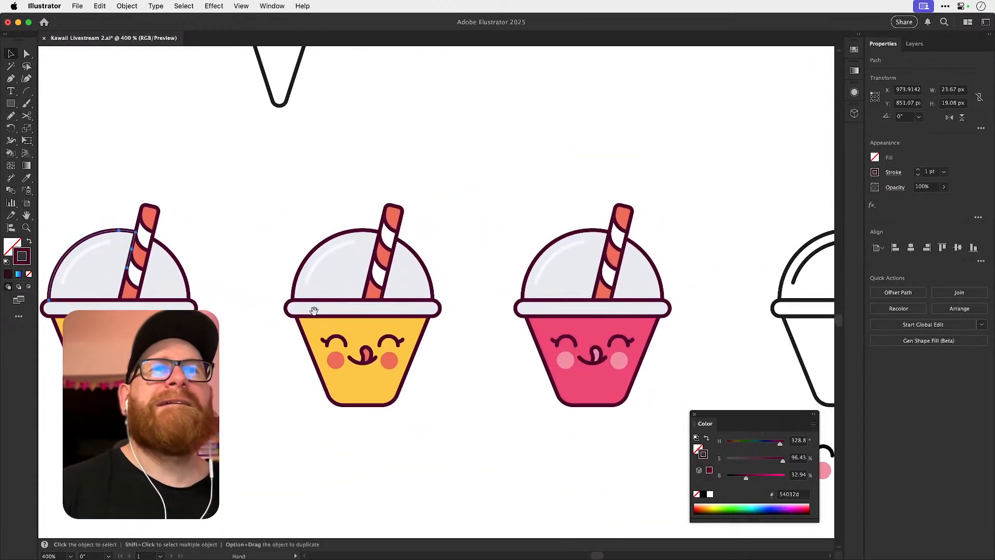
scroll(262, 300, left, 10)
scroll(263, 301, up, 2)
key(z)
drag(378, 215, 588, 284)
key(a)
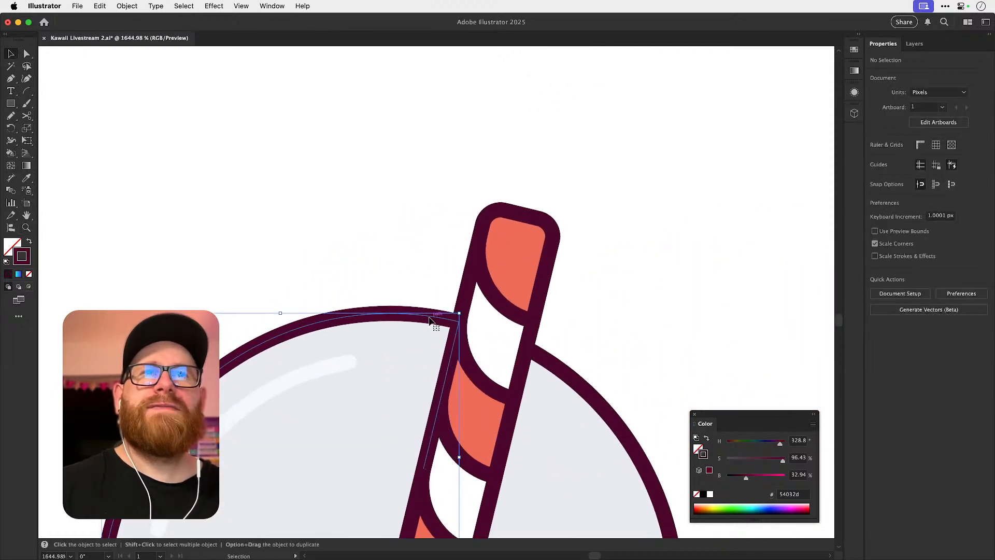
key(super+minus)
key(super+minus)
key(super+minus)
key(shift+Left)
key(shift+Left)
key(shift+Left)
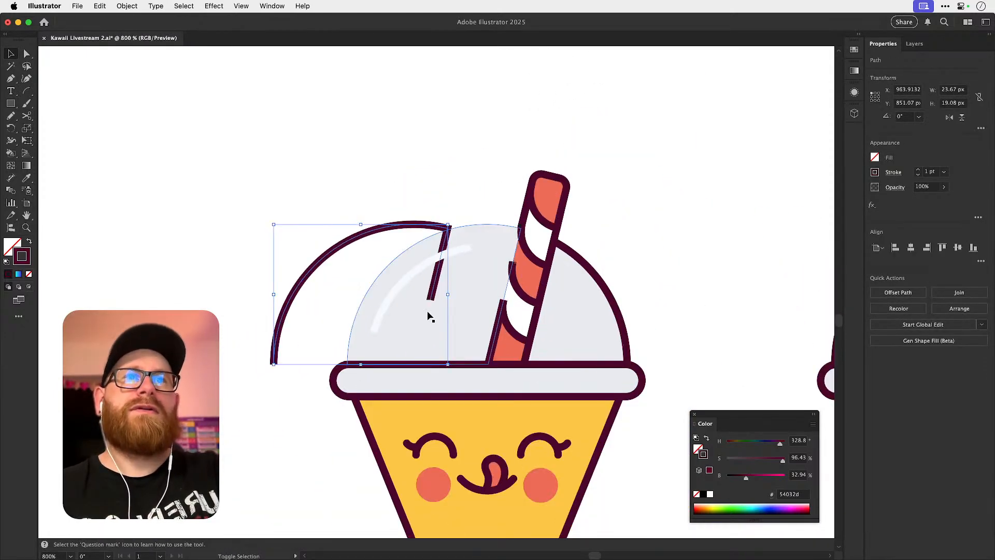
Delete the straw-side edge from the detached dome outline so only the curved arc is left.
key(a)
click(284, 299)
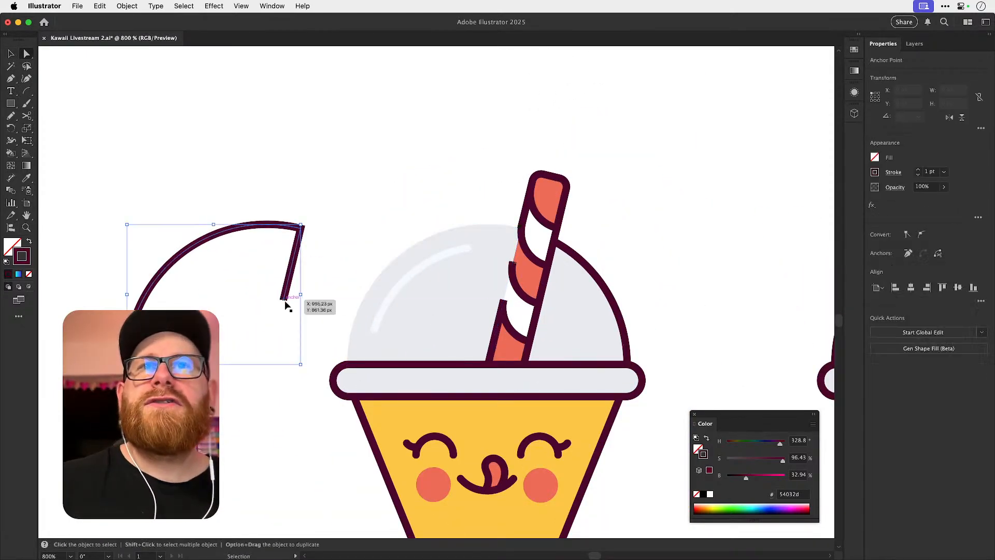
key(Delete)
click(296, 274)
drag(275, 271, 303, 258)
key(Delete)
key(Delete)
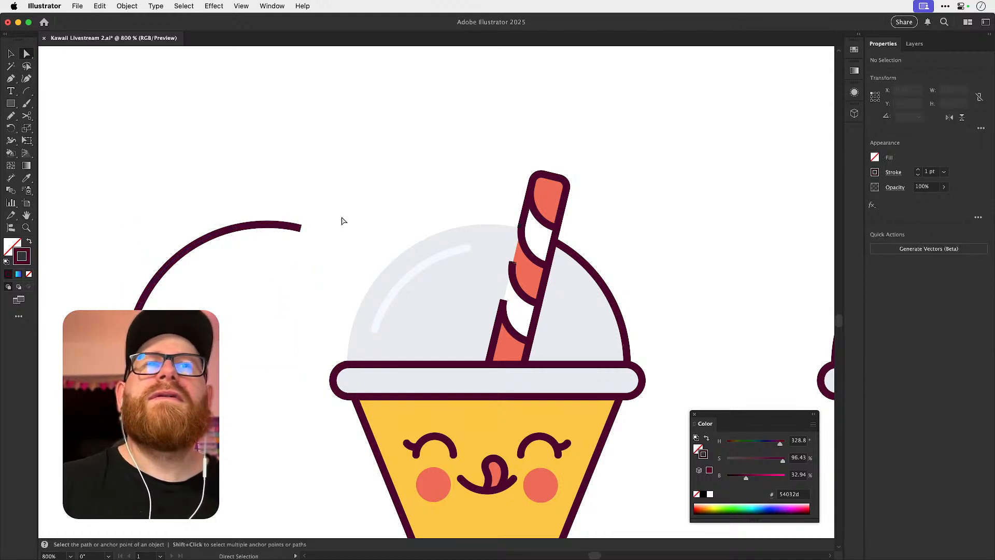
Trim the short end segment off the detached dome arc where it would meet the straw.
key(z)
drag(536, 246, 427, 239)
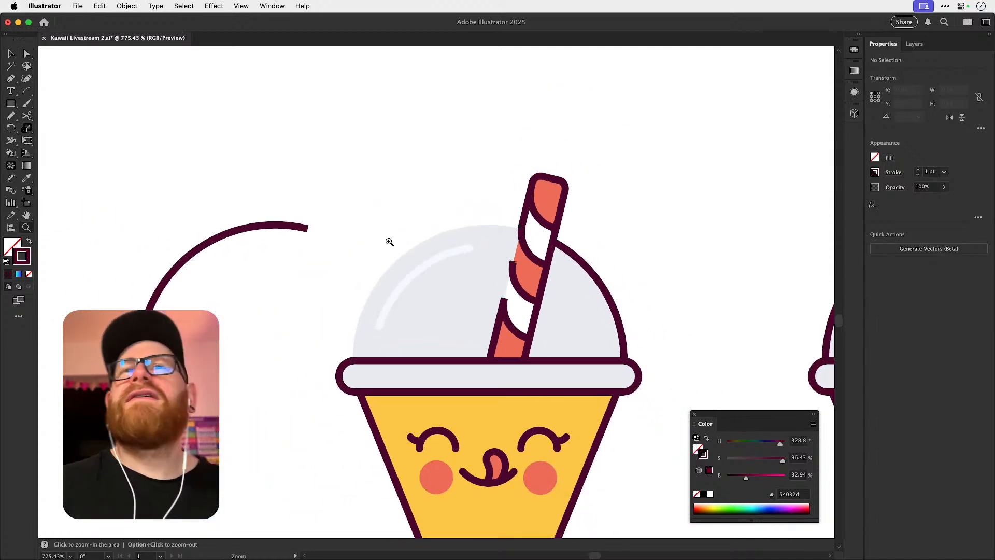
key(a)
click(307, 228)
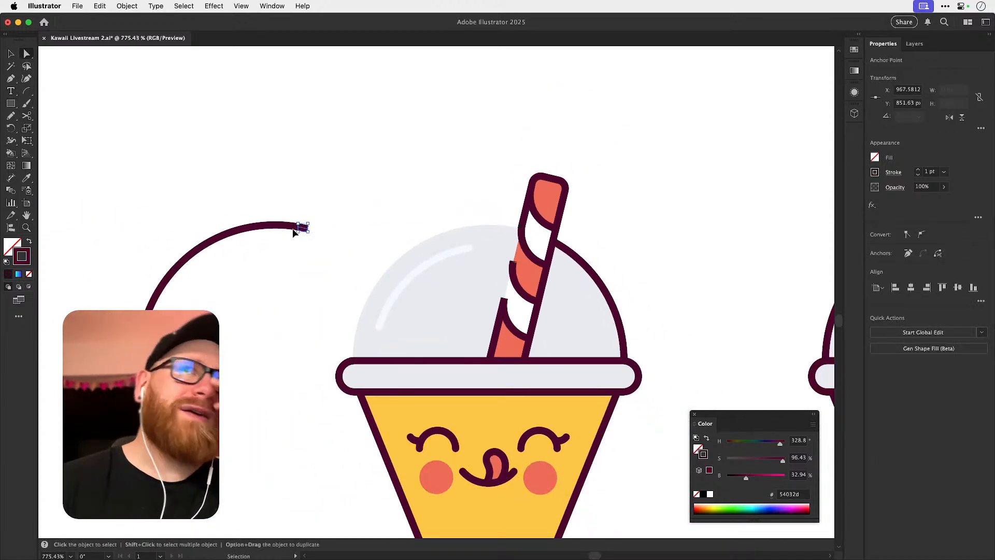
super+click(294, 228)
key(Delete)
Move the trimmed arc about 30 px right, back onto the duplicated cup's dome.
key(v)
click(289, 226)
key(shift+Down)
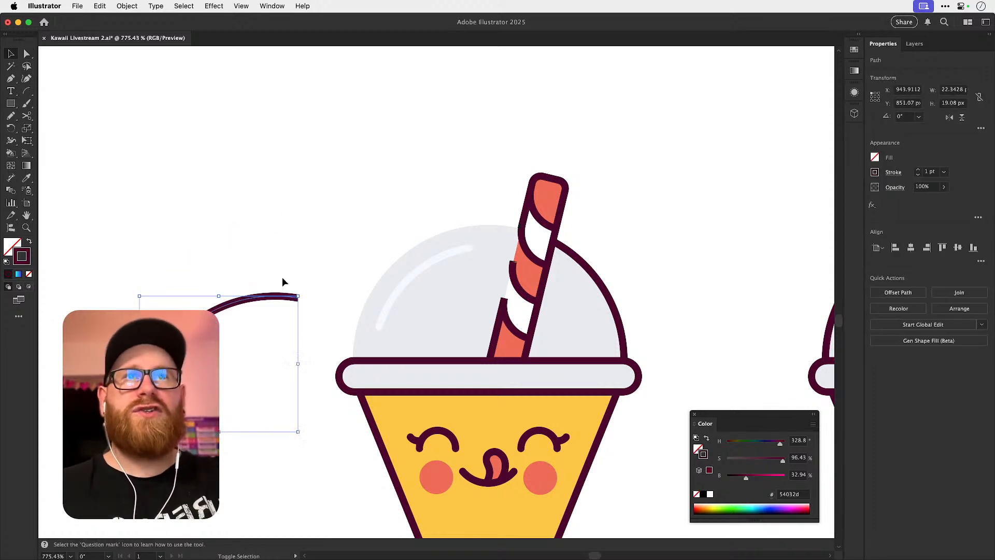
key(shift+Up)
key(shift+Right)
key(shift+Right)
key(shift+Right)
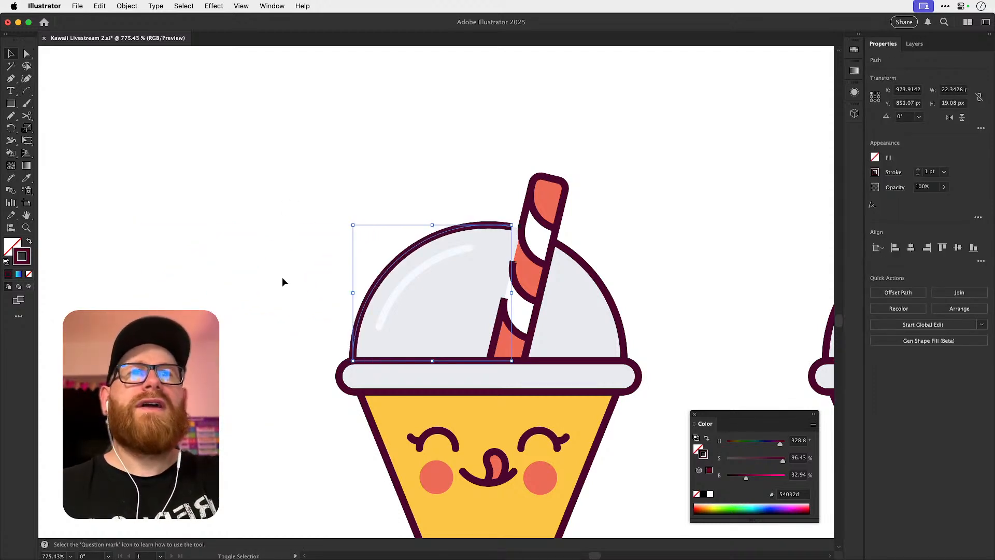
click(282, 277)
Delete the light grey dome fill on the highlight side of the duplicated cup's straw.
key(space)
drag(560, 264, 486, 270)
key(z)
drag(440, 239, 617, 280)
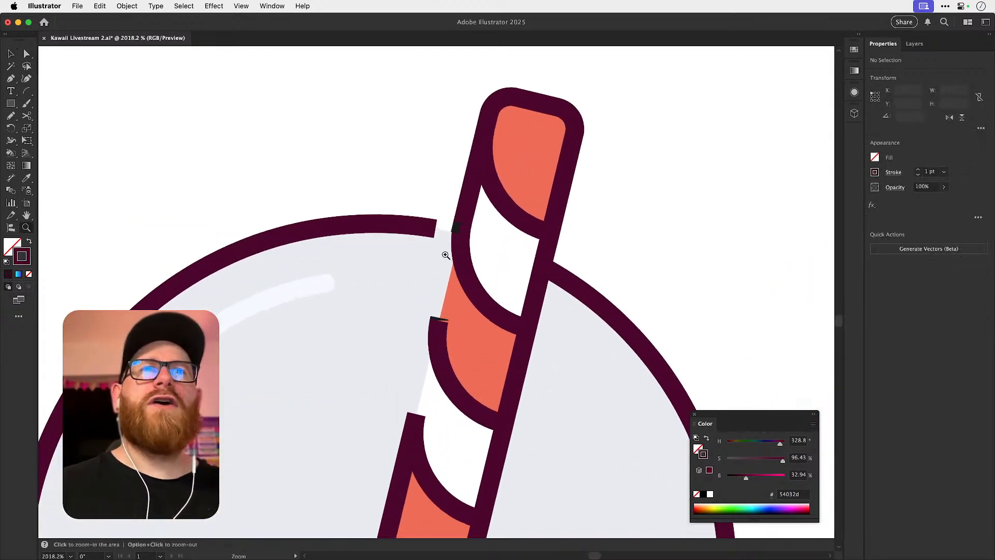
drag(553, 255, 488, 228)
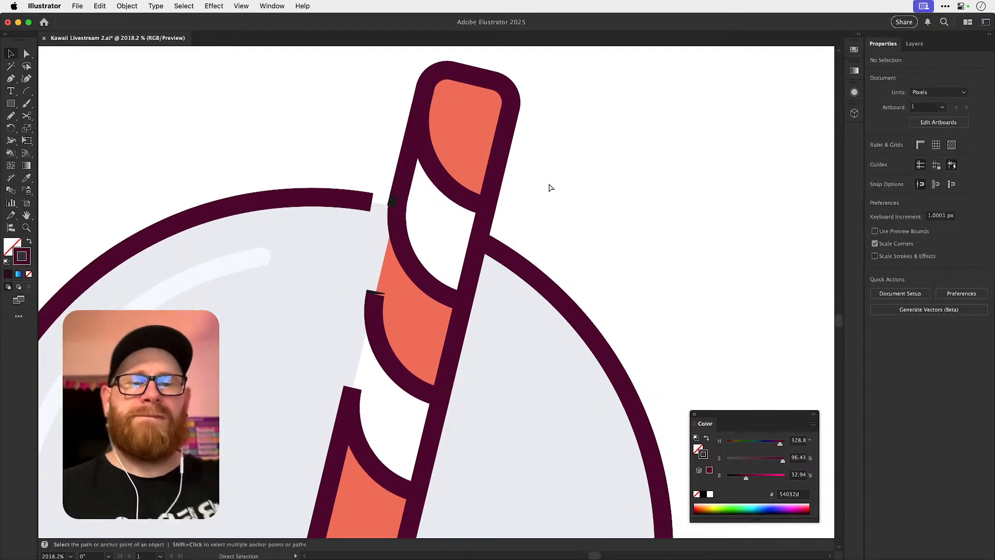
key(z)
click(383, 201)
drag(479, 236, 247, 193)
key(v)
key(a)
click(317, 291)
key(Delete)
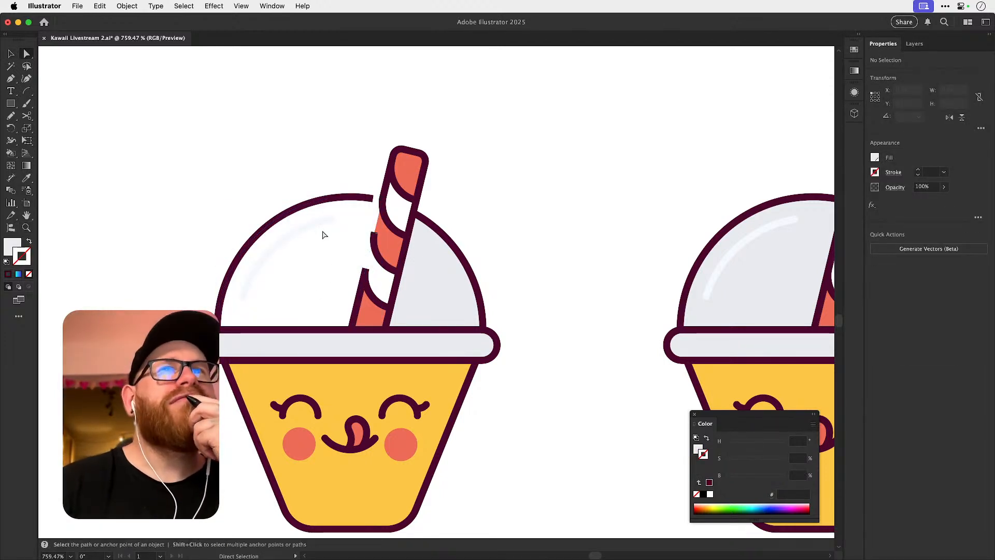
Undo the dome fill and outline edits back to the duplicated cup's grouped outlines.
key(super+z)
key(super+z)
key(super+z)
key(super+z)
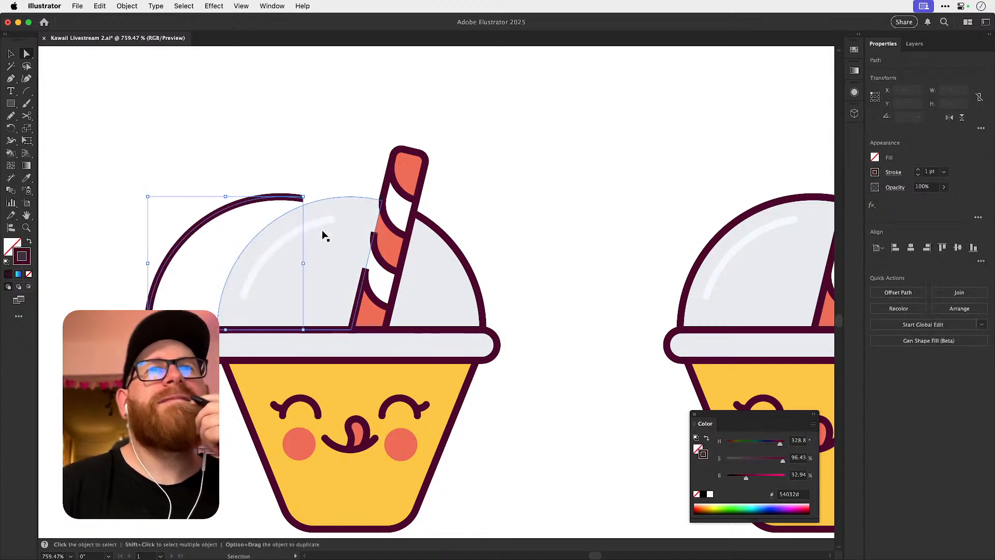
key(super+z)
key(super+z)
key(super+z)
key(super+z)
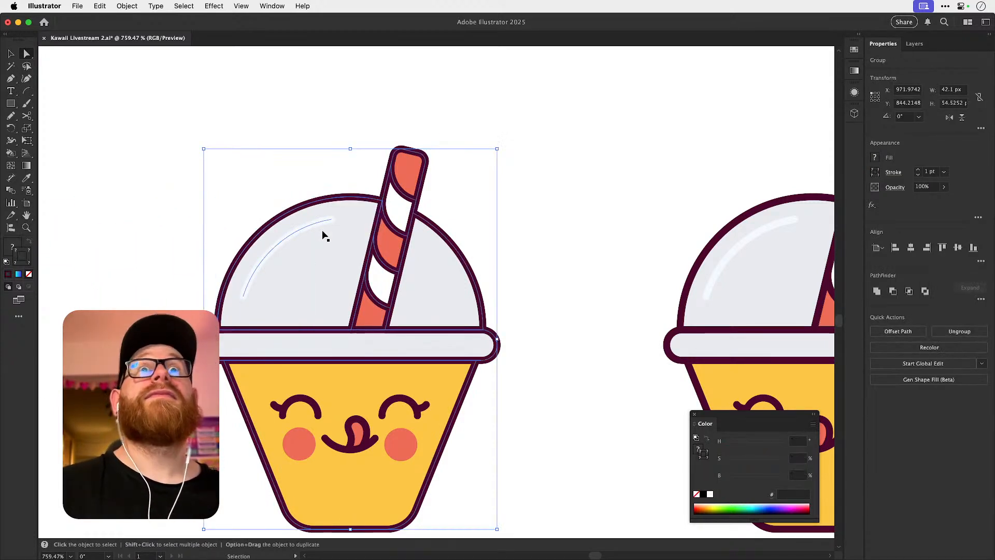
Ungroup the duplicated cup's outlines again and clear the selection.
key(super+z)
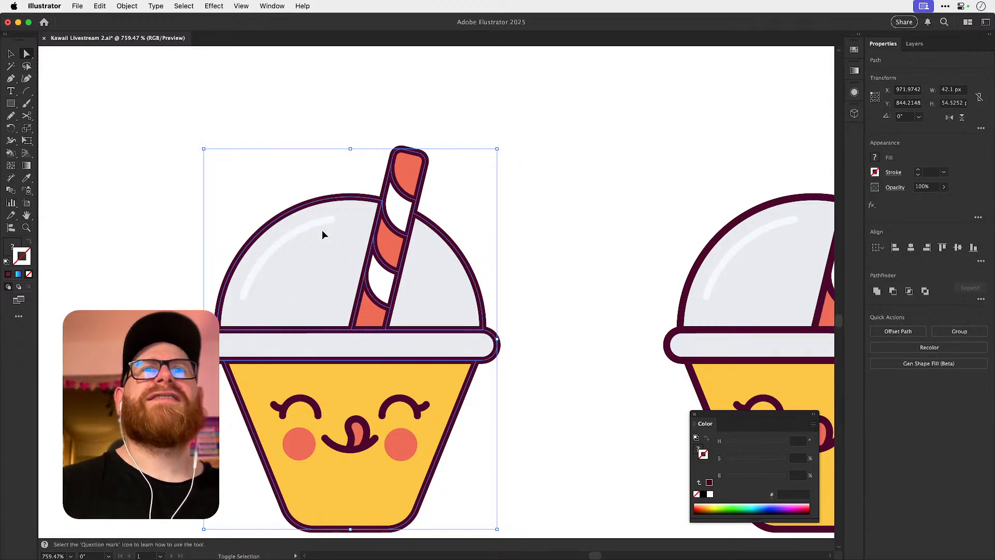
key(super+shift+a)
key(v)
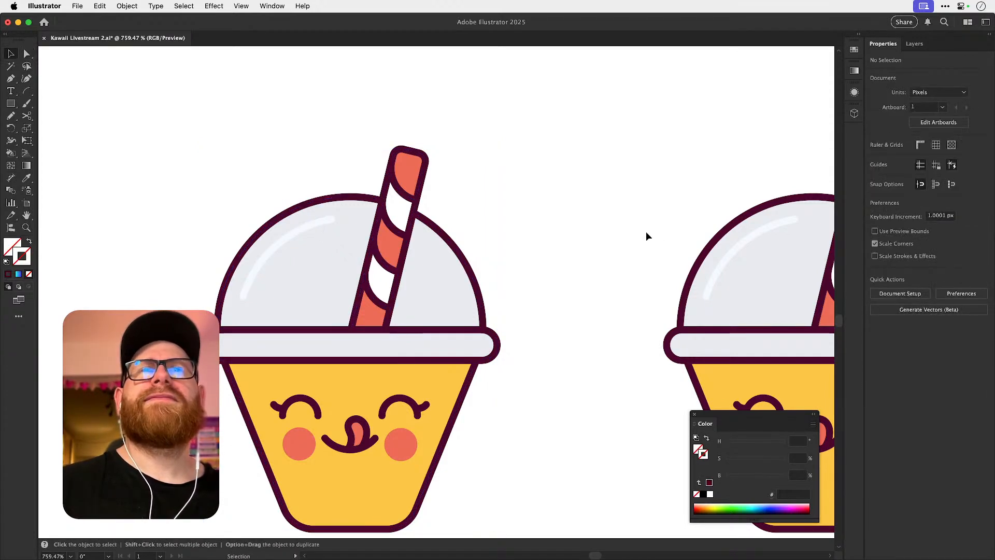
scroll(540, 240, down, 5)
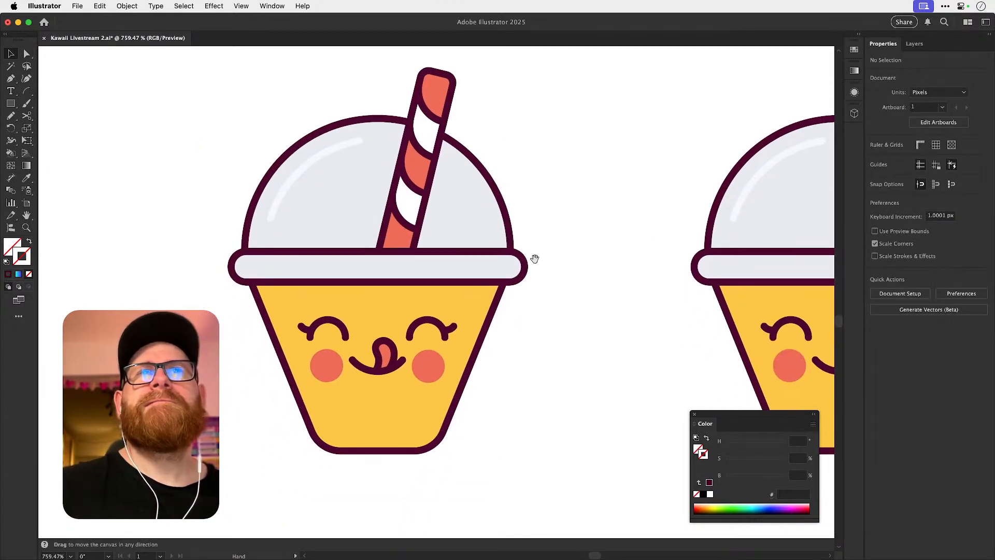
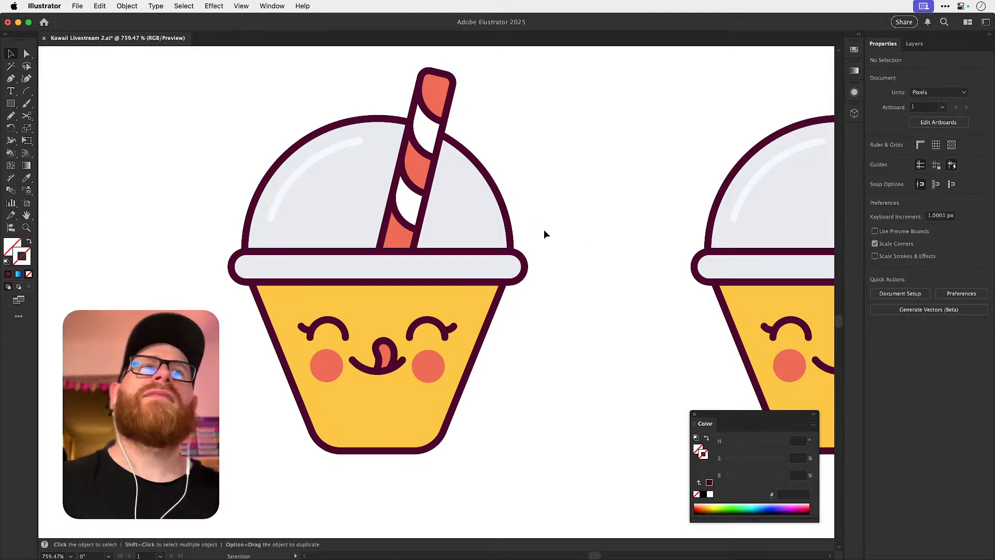
Try to extend the straw outline's lower anchor on the highlight side down past the rim.
click(398, 242)
key(z)
click(390, 242)
key(a)
click(380, 258)
drag(377, 262, 366, 307)
key(super+z)
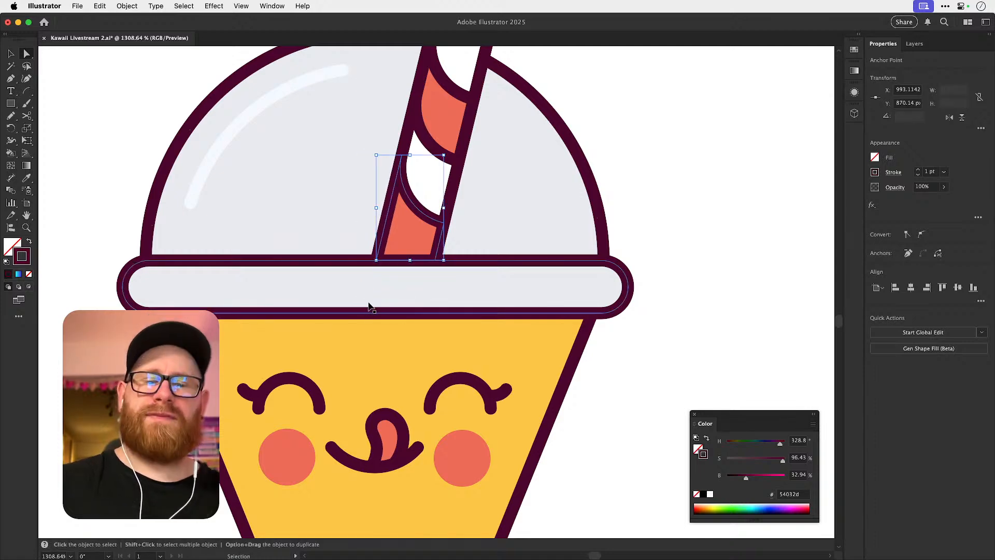
Try repositioning the straw's lower anchor in outline view, then undo the changes and clear the selection.
key(super+y)
click(383, 246)
click(381, 242)
key(super+y)
key(super+y)
mouse_move(377, 264)
mouse_down()
mouse_move(373, 277)
mouse_move(382, 248)
mouse_move(373, 281)
mouse_up()
key(super+z)
drag(380, 246, 375, 231)
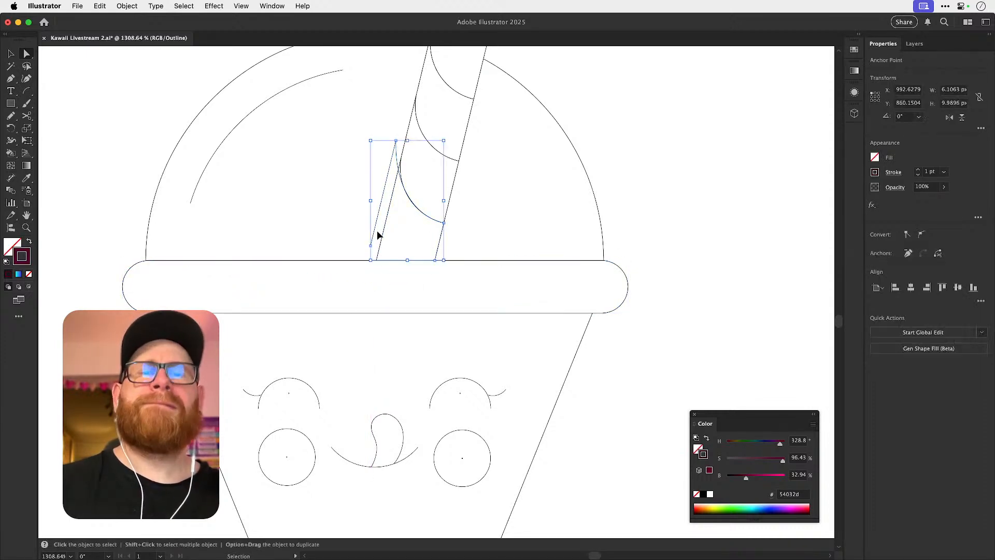
key(super+y)
key(super+z)
key(super+shift+a)
Remove the lid rim's outline from the duplicated cup to clear the area around the straw's lower end.
key(z)
key(v)
drag(339, 262, 371, 289)
key(super+z)
key(Delete)
Extend both lower anchors of the straw outline by -1.7637 px horizontally and 7.3043 px vertically with matching moves.
key(a)
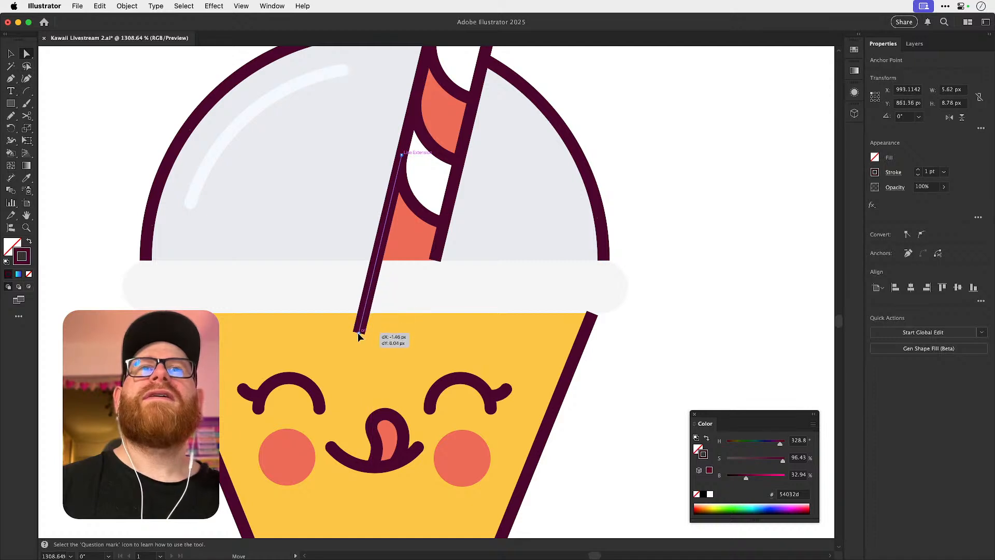
drag(357, 344, 355, 347)
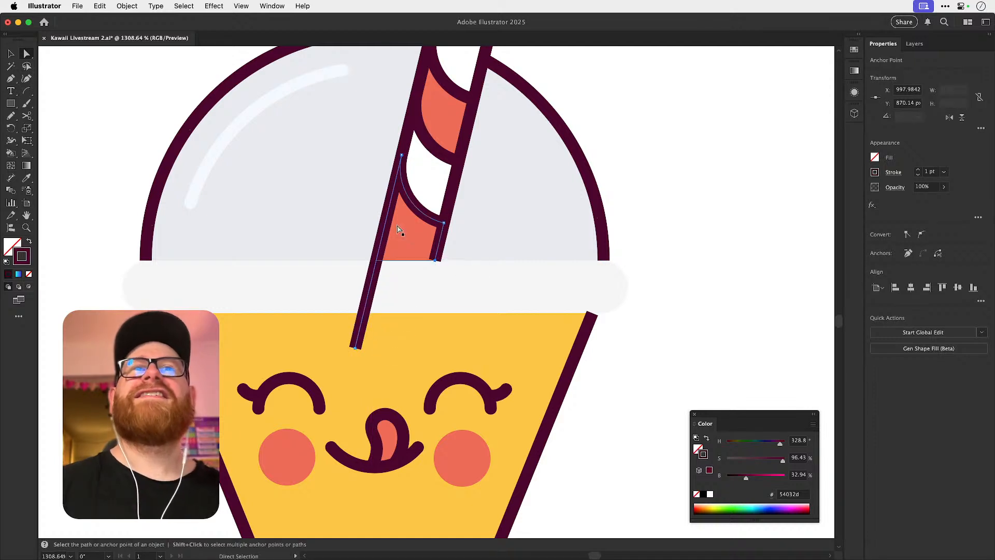
click(127, 6)
mouse_move(141, 21)
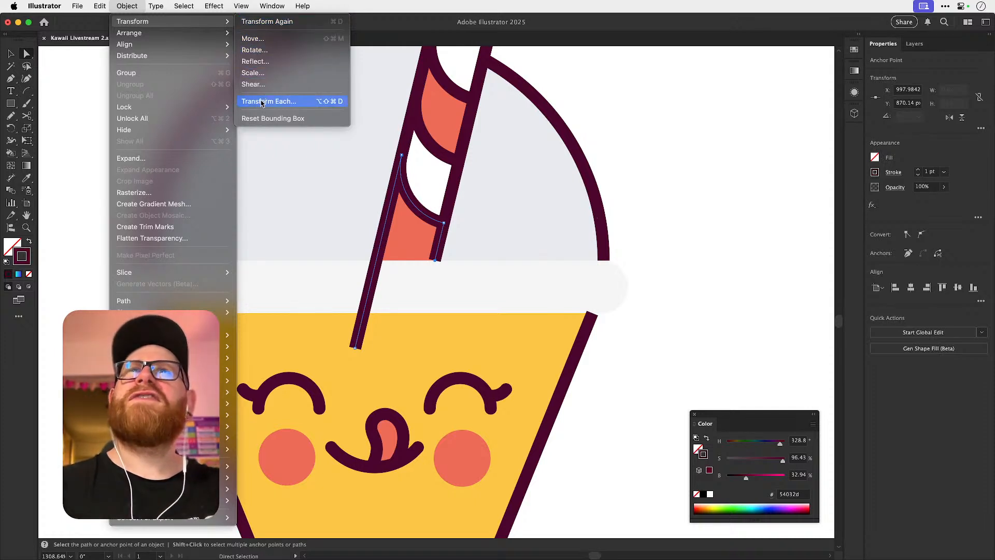
click(267, 38)
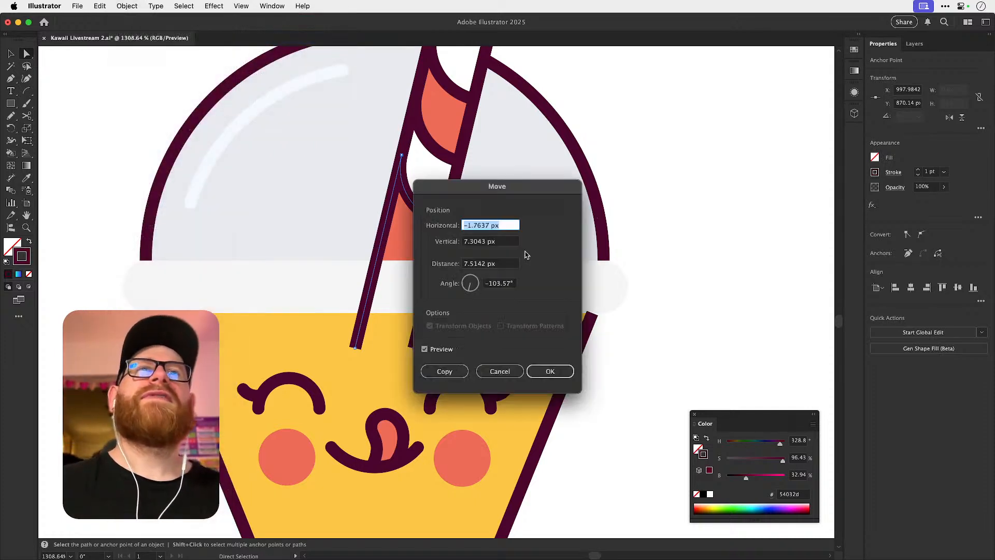
click(548, 371)
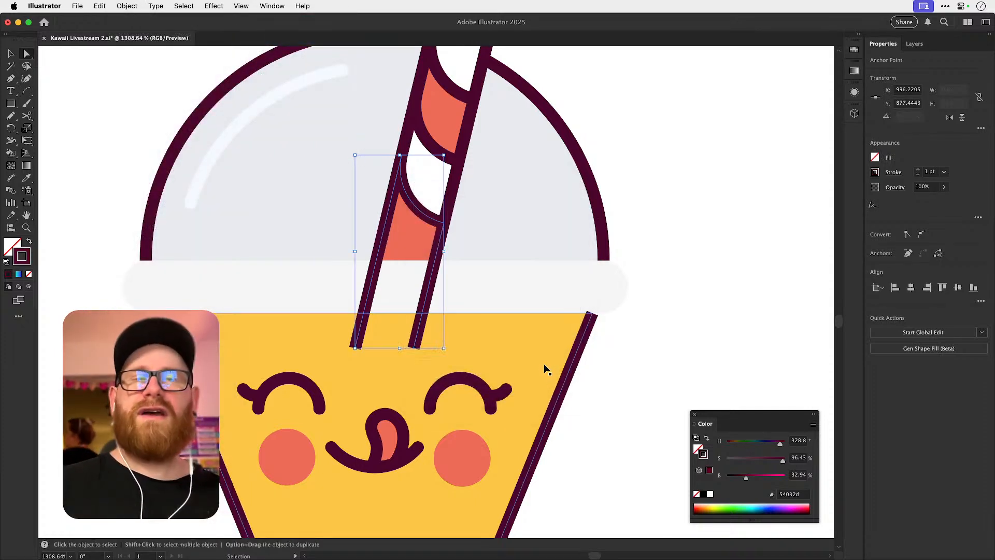
Put the lid rim outline back in place over the straw and set its fill to none.
click(579, 329)
click(700, 269)
key(v)
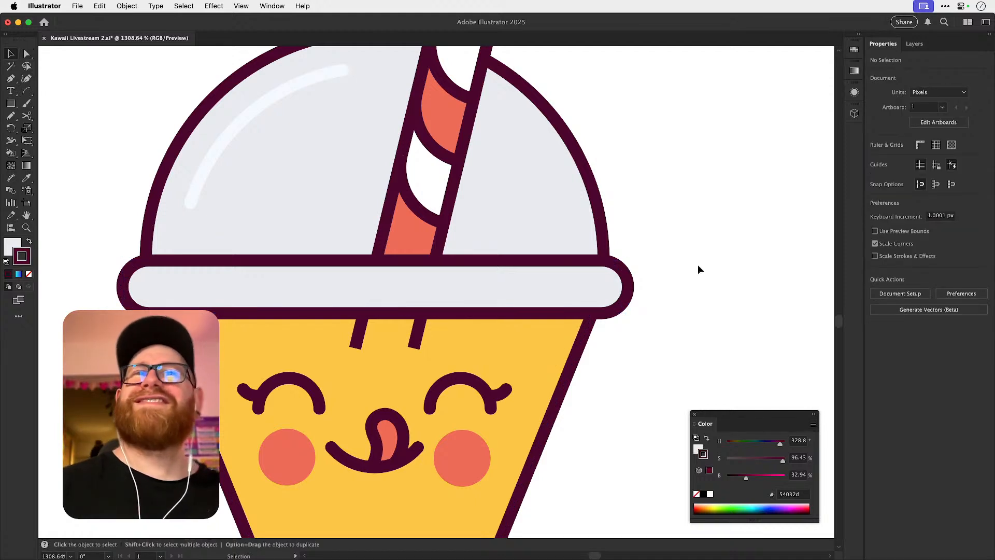
click(497, 288)
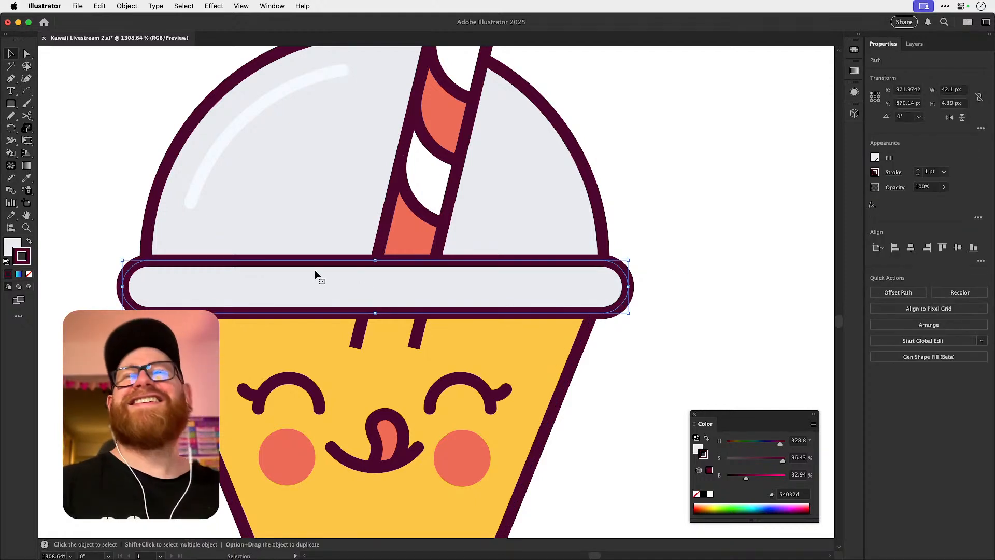
key(x)
click(29, 273)
click(76, 220)
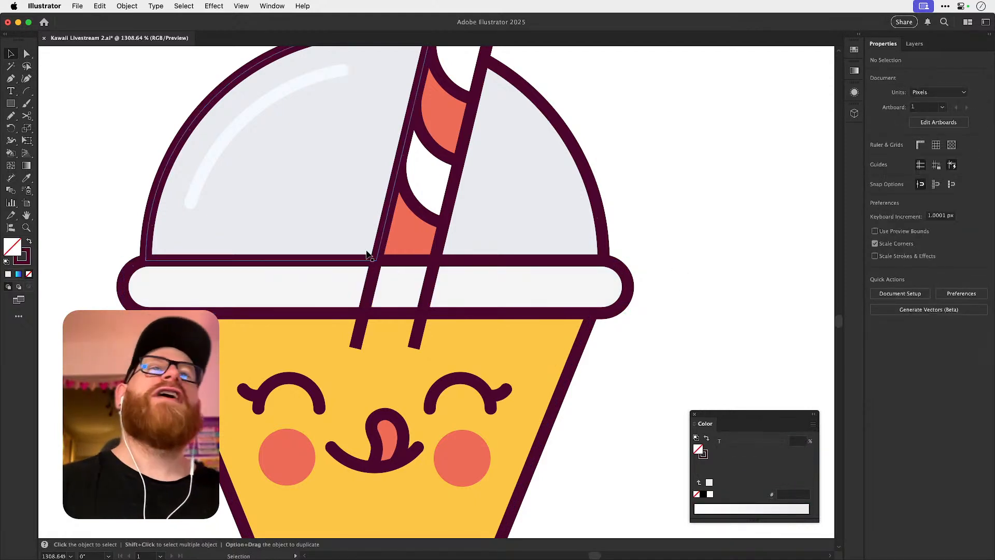
Give the extended lower ends of the straw outline round caps.
click(622, 273)
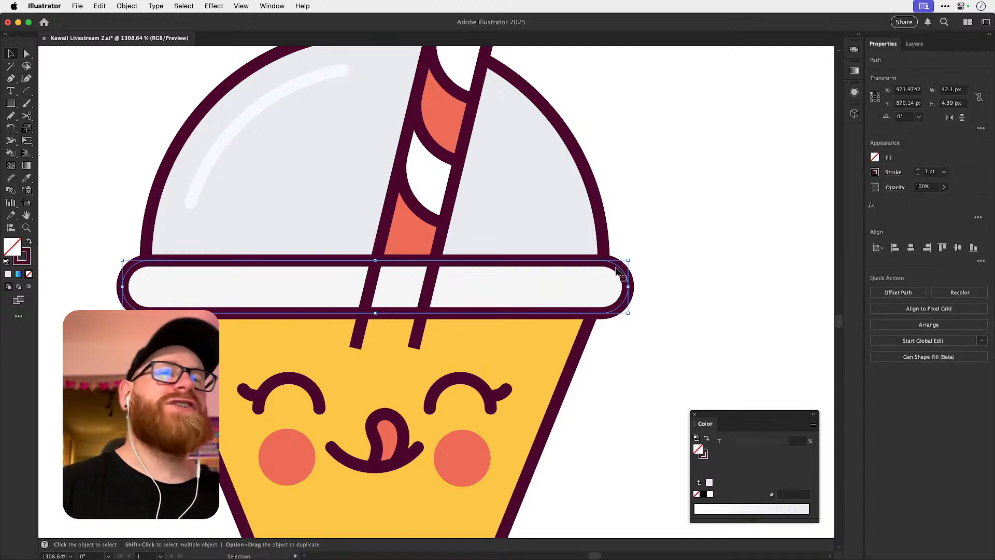
key(a)
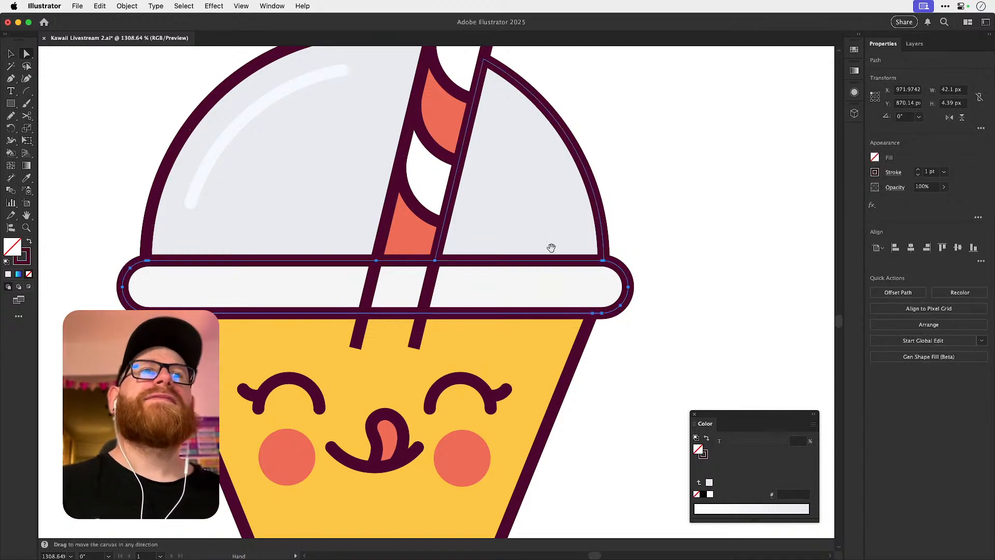
drag(553, 240, 558, 221)
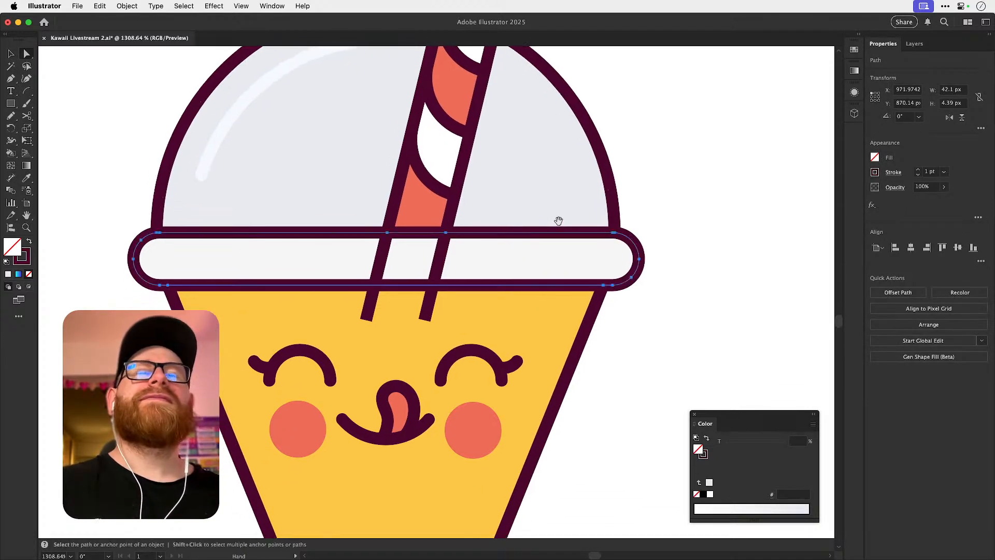
click(372, 306)
click(894, 173)
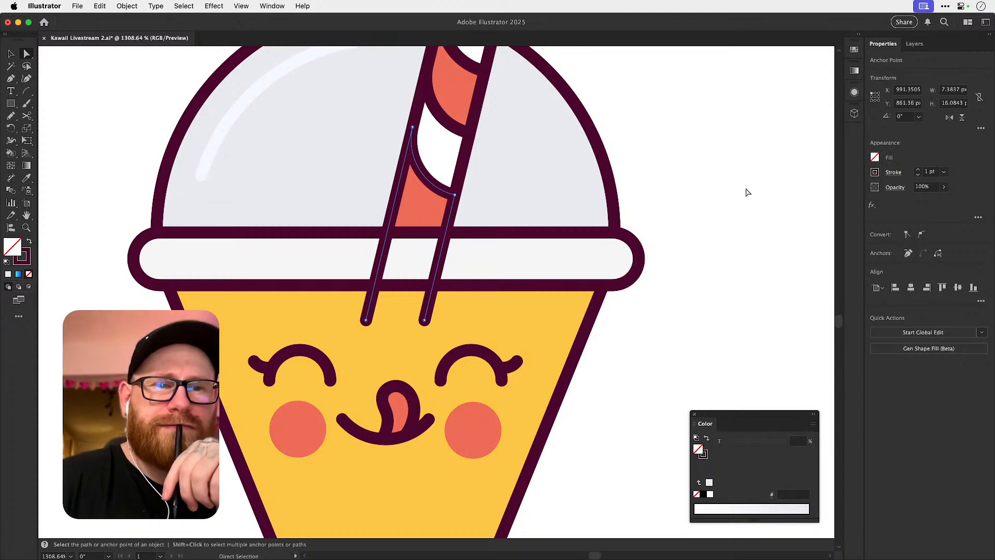
click(653, 213)
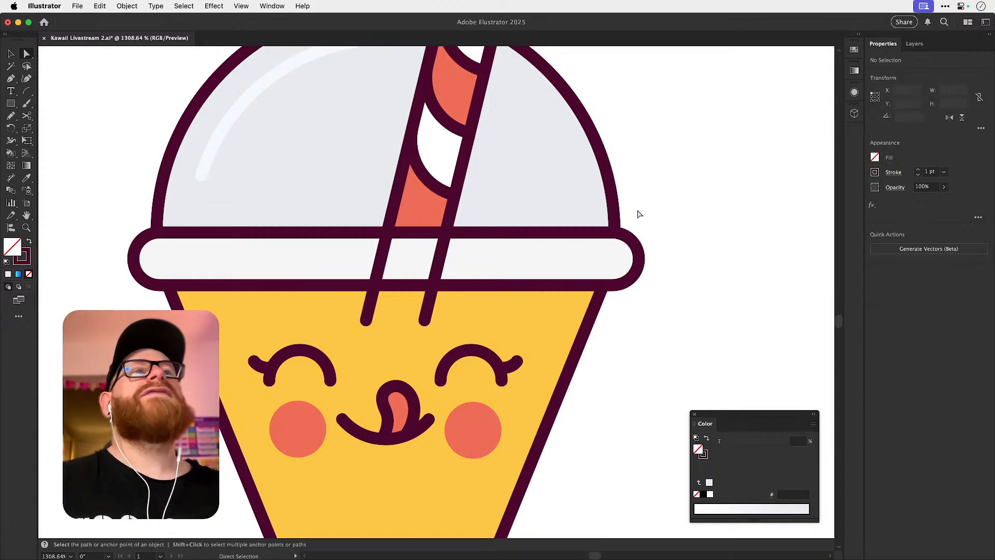
Copy the straw's lowest stripe arc and move the copy about 20 px right, clear of the cup.
key(v)
drag(467, 255, 453, 295)
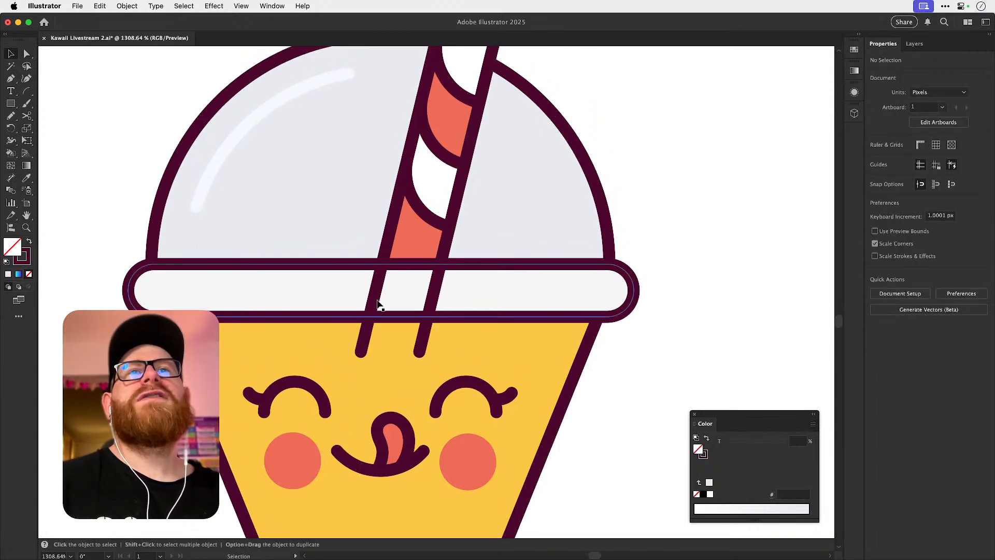
drag(393, 277, 381, 314)
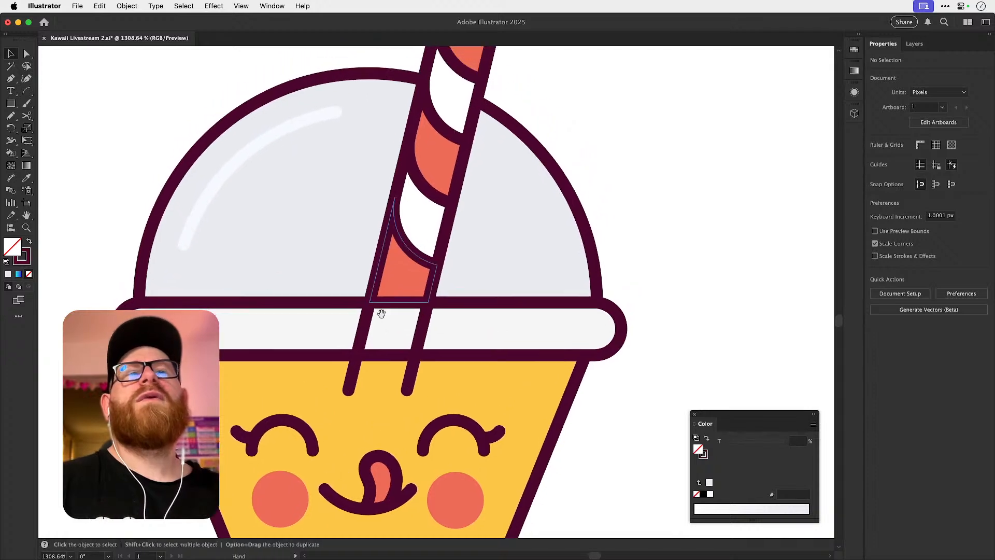
click(415, 258)
key(a)
click(414, 258)
click(415, 258)
key(shift+Right)
key(shift+Right)
click(664, 174)
key(v)
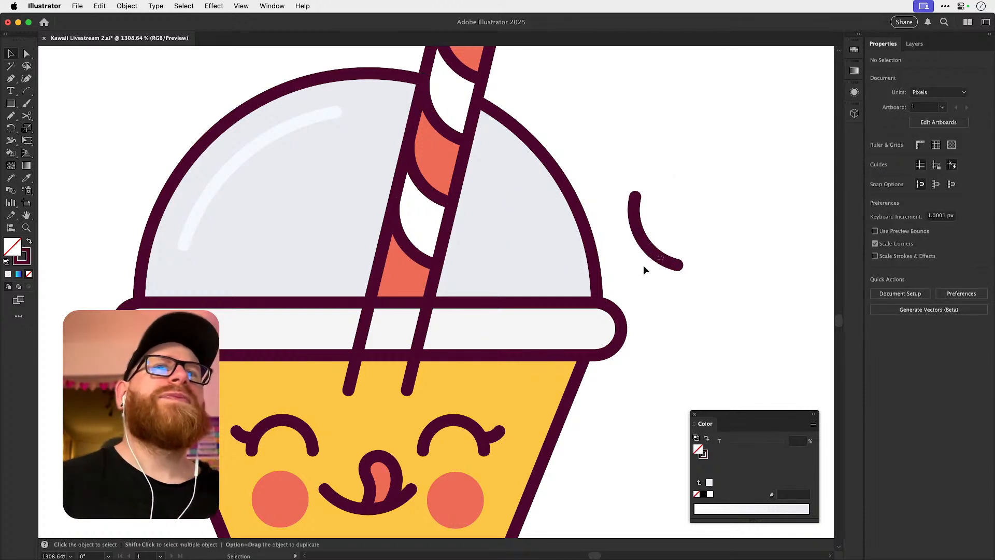
Move the copied stripe arc between the extended straw edges, crossing the upper line of the lid rim.
mouse_move(586, 274)
mouse_down()
mouse_move(611, 261)
mouse_move(403, 332)
mouse_move(386, 302)
mouse_up()
scroll(394, 276, up, 5)
key(super+shift+a)
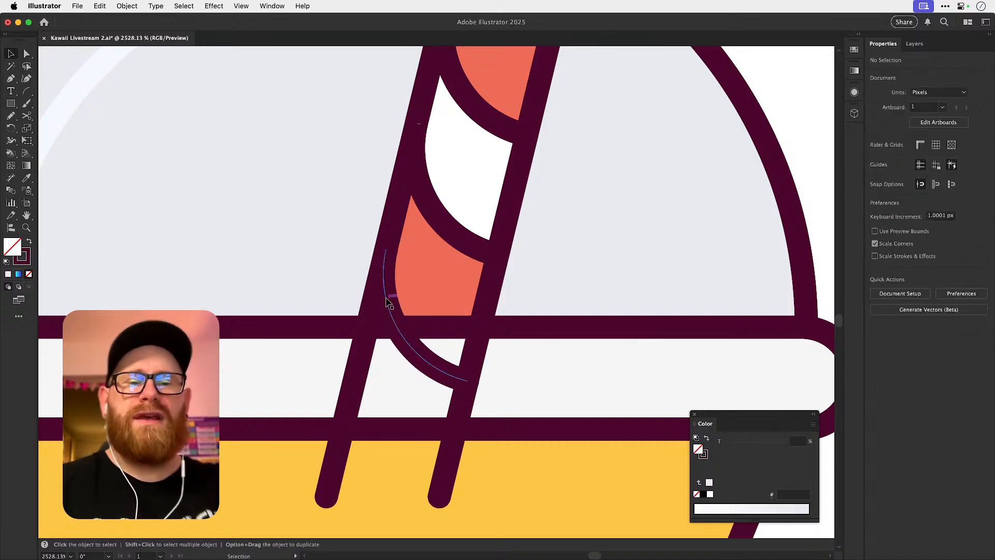
key(super+minus)
key(super+minus)
key(super+minus)
scroll(469, 336, up, 5)
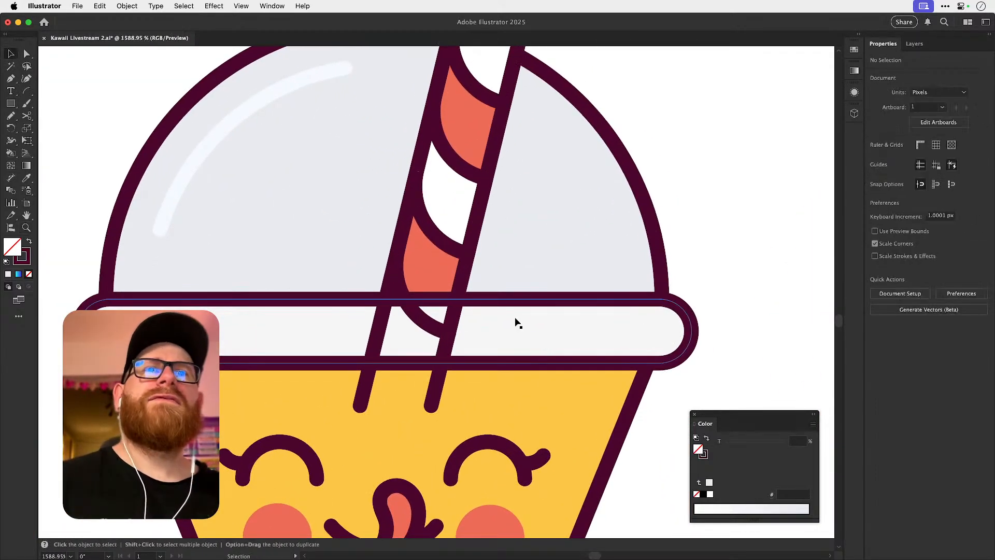
Duplicate the whole reworked cup and move the copy about 60 px left.
click(365, 398)
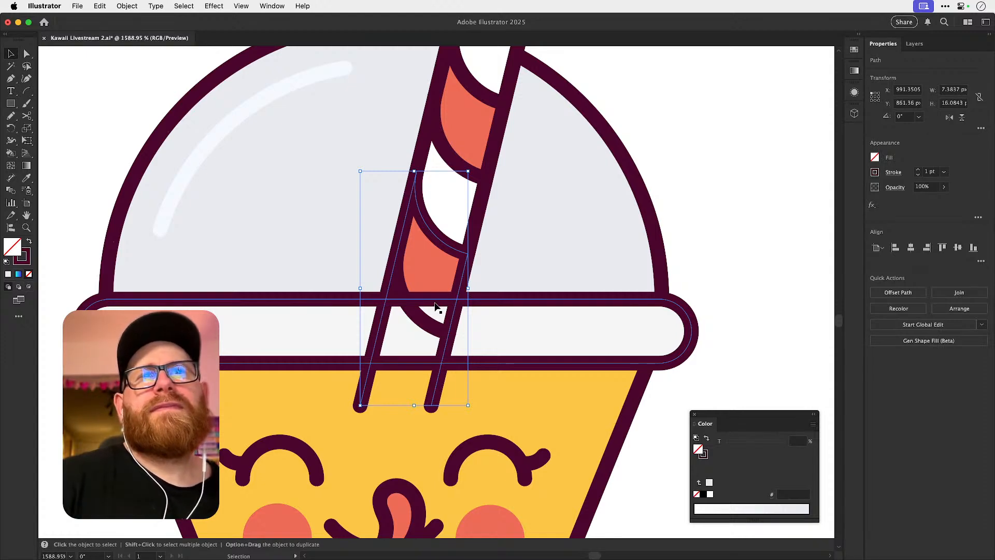
key(a)
key(super+minus)
key(super+minus)
key(super+minus)
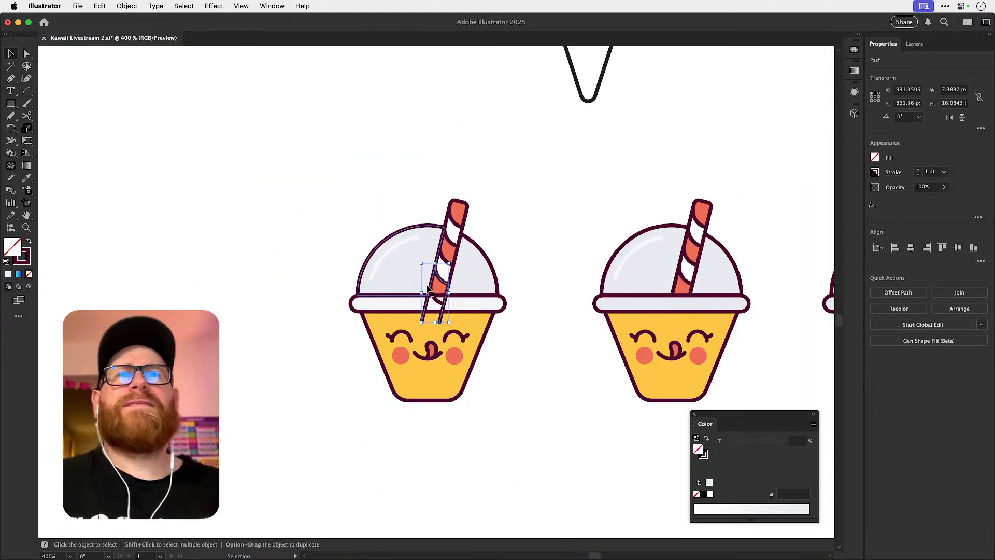
drag(434, 312, 496, 455)
key(super+c)
key(super+f)
key(shift+Left)
key(shift+Left)
key(shift+Left)
key(shift+Left)
key(shift+Left)
key(shift+Left)
click(496, 455)
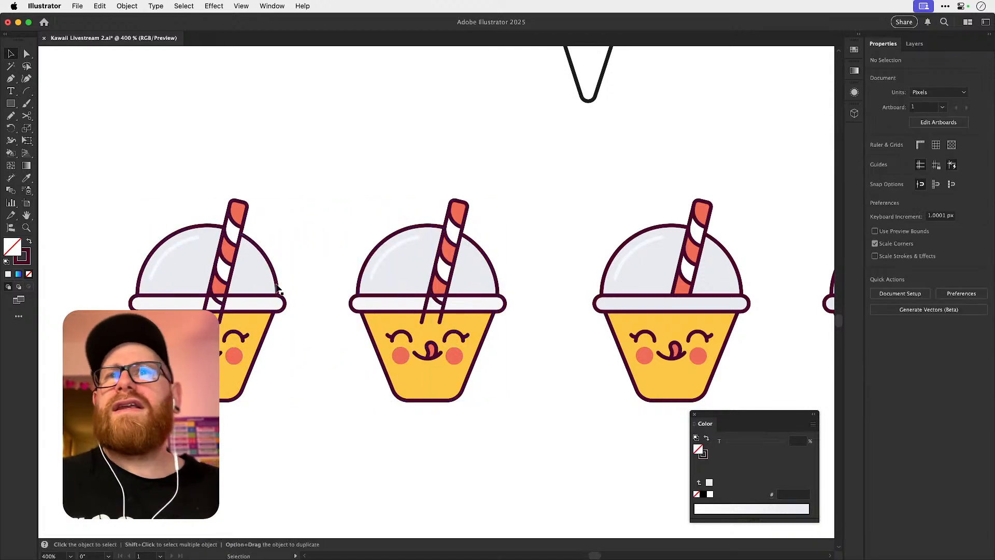
Set the fills of the new copy's yellow cup body and both grey dome sections to none.
key(a)
super+click(152, 327)
super+click(151, 327)
click(151, 327)
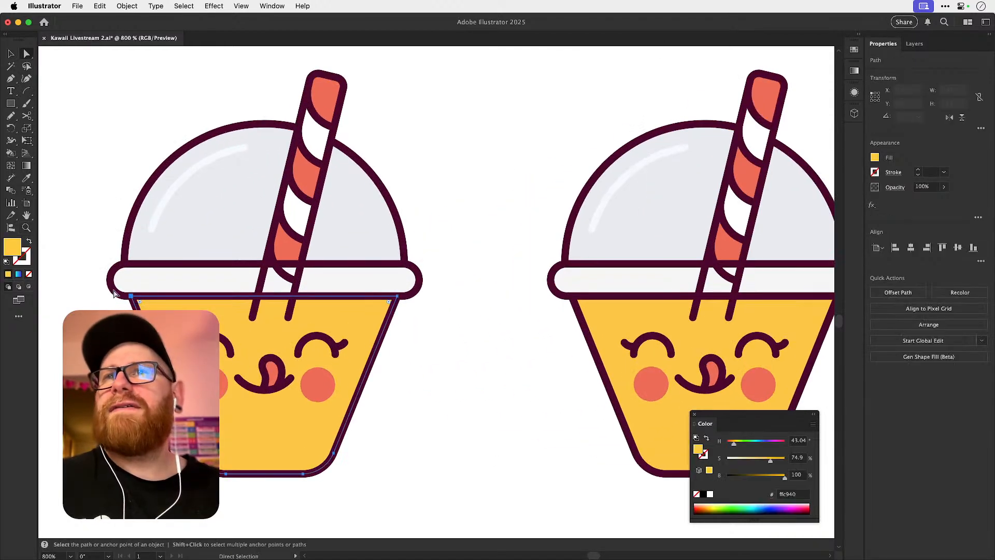
click(30, 275)
click(165, 243)
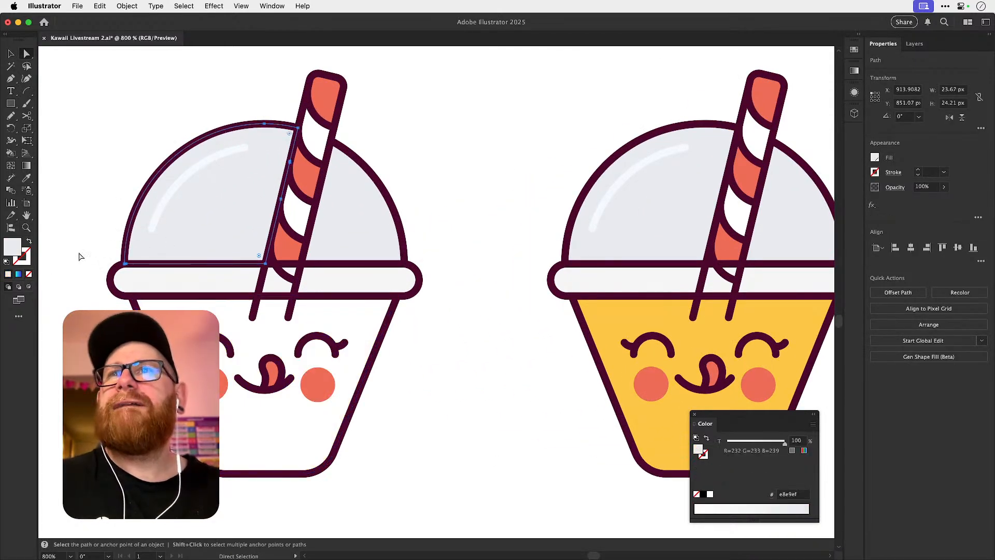
click(29, 275)
click(368, 233)
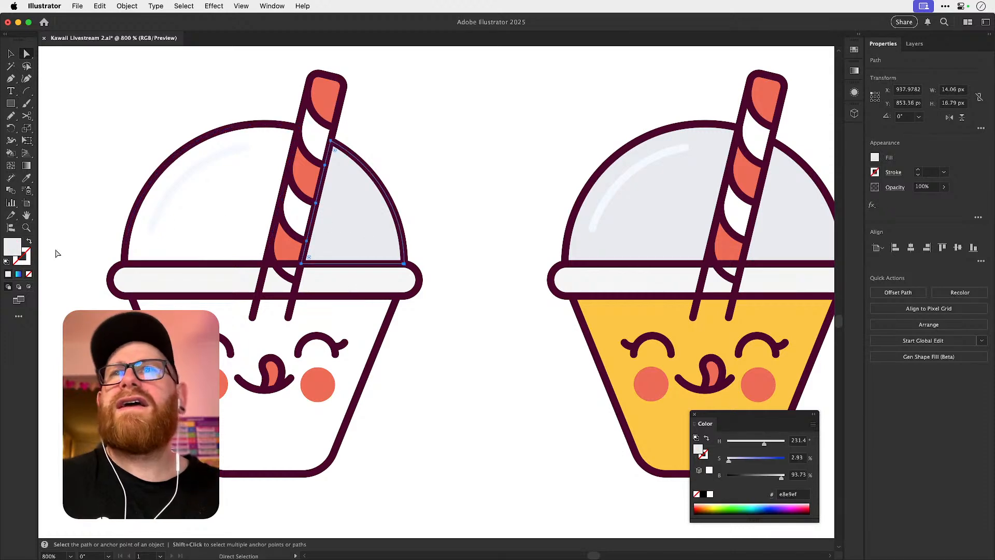
click(28, 275)
click(88, 266)
Try merging the straw's lowest stripe regions across the lid rim with the Shape Builder.
key(z)
drag(273, 285, 355, 278)
key(space)
drag(346, 281, 385, 315)
key(a)
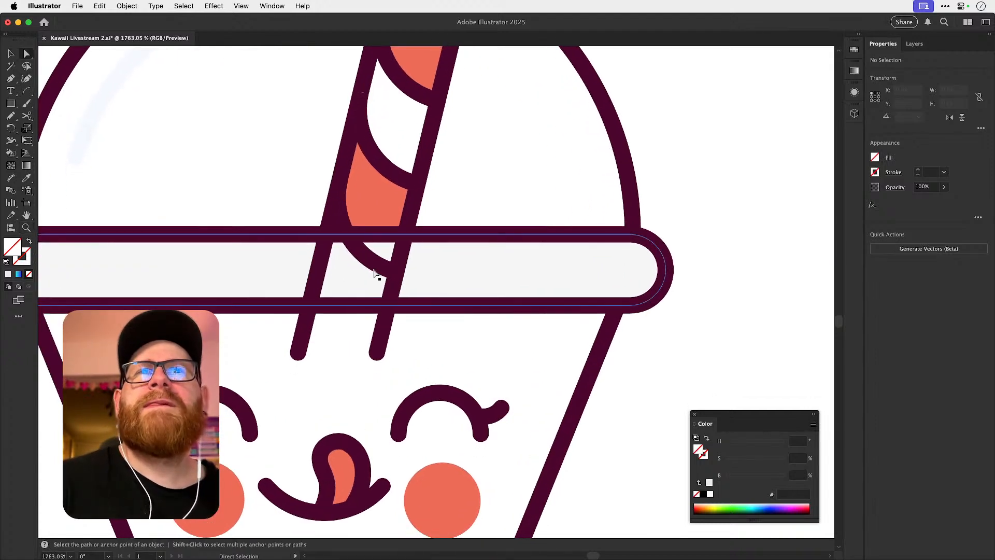
key(v)
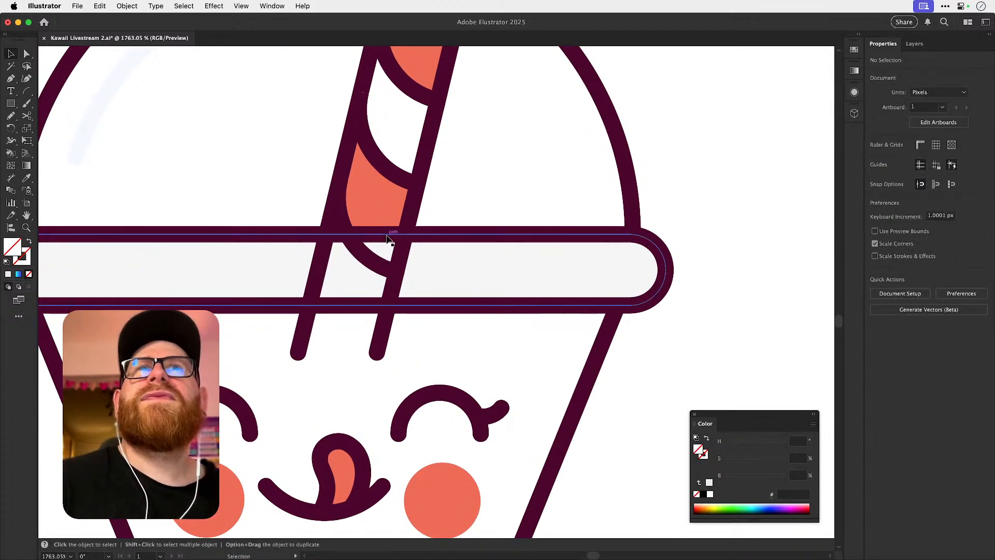
click(387, 239)
shift+click(378, 267)
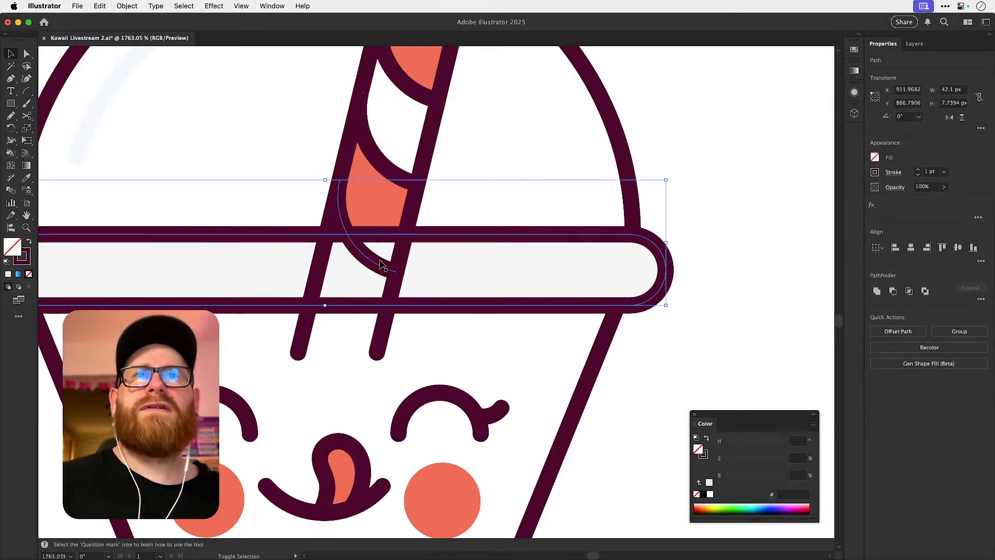
key(shift+m)
key(v)
key(shift+m)
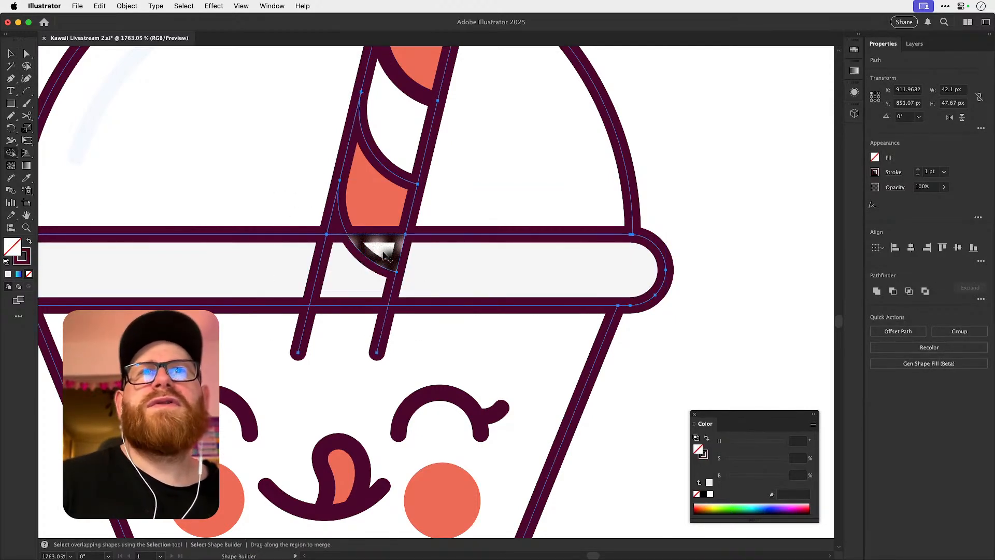
mouse_move(380, 240)
mouse_down()
mouse_move(375, 192)
mouse_move(384, 248)
mouse_up()
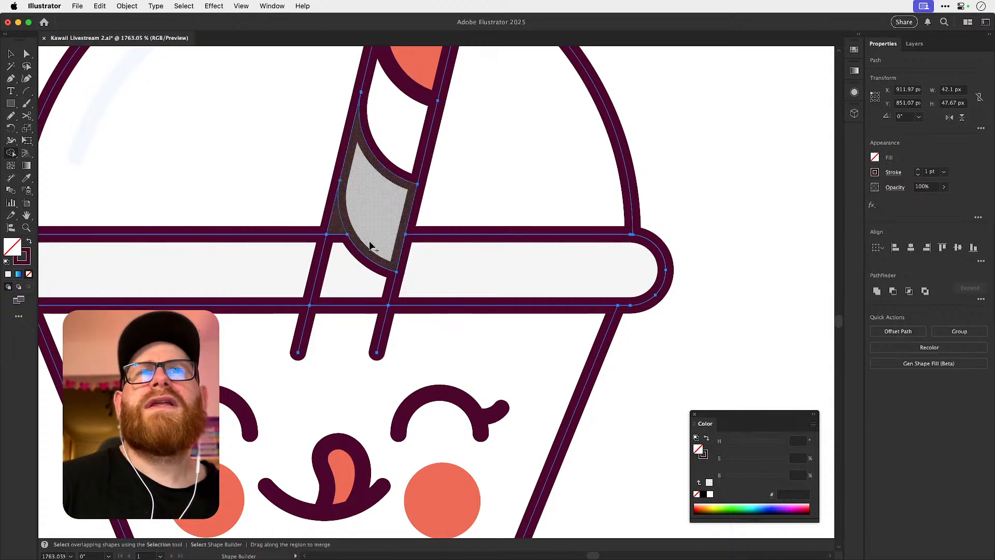
drag(335, 253, 349, 226)
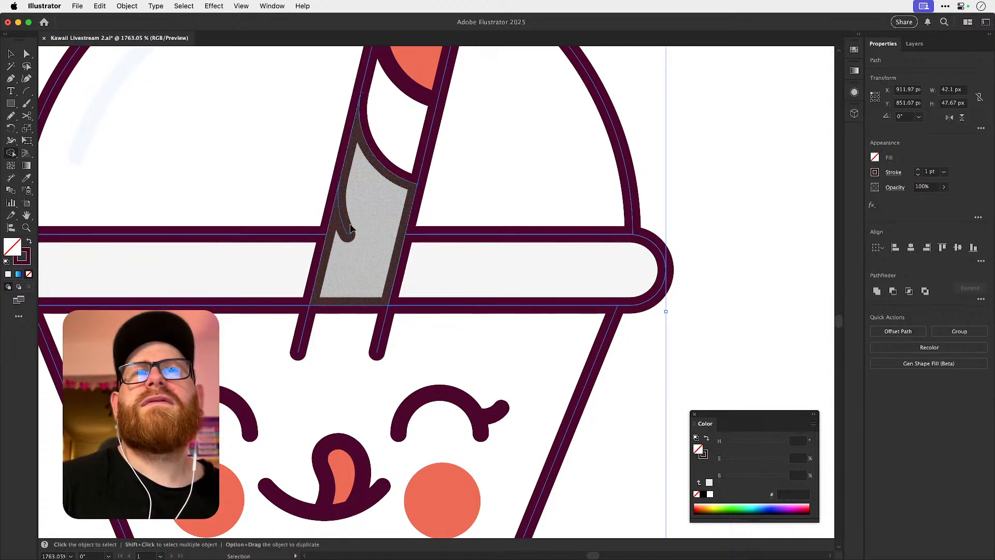
Undo the Shape Builder merges on the new copy's straw.
key(super+z)
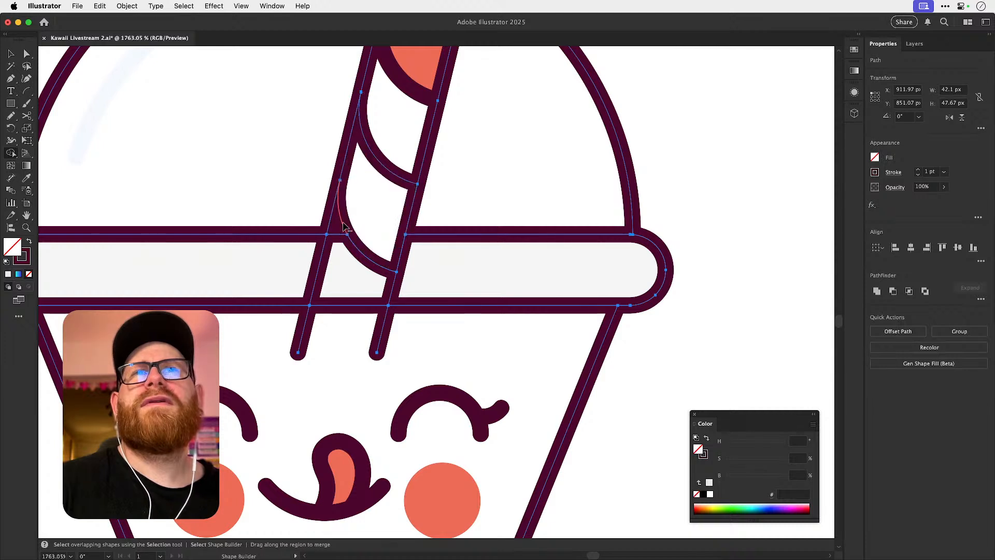
key(super+z)
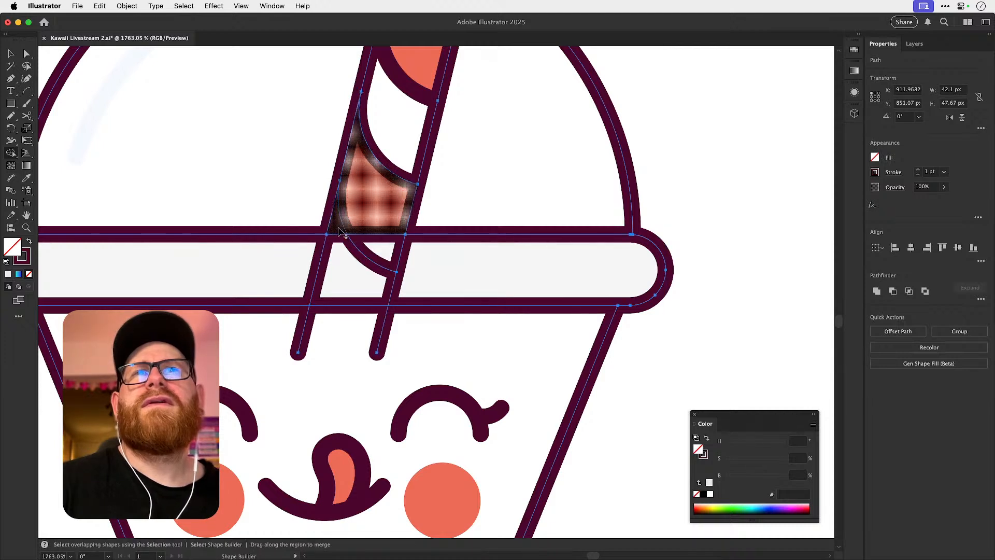
key(super+z)
key(super+z)
key(v)
drag(302, 202, 443, 328)
key(shift+m)
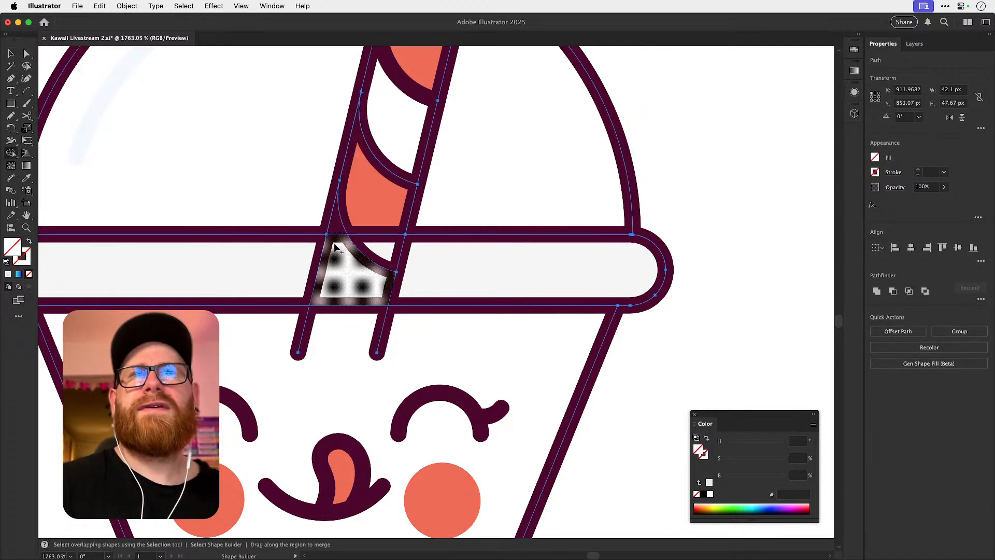
key(super+shift+a)
In outline view, adjust the end anchor of the lowest stripe curve so it meets the straw's side edge.
drag(326, 194, 449, 259)
key(super+y)
drag(338, 157, 635, 270)
key(a)
click(535, 247)
mouse_move(531, 249)
mouse_down()
mouse_move(508, 258)
mouse_move(529, 245)
mouse_up()
key(super+y)
key(super+minus)
key(super+minus)
key(super+minus)
key(super+minus)
key(super+minus)
key(super+minus)
key(super+minus)
key(super+minus)
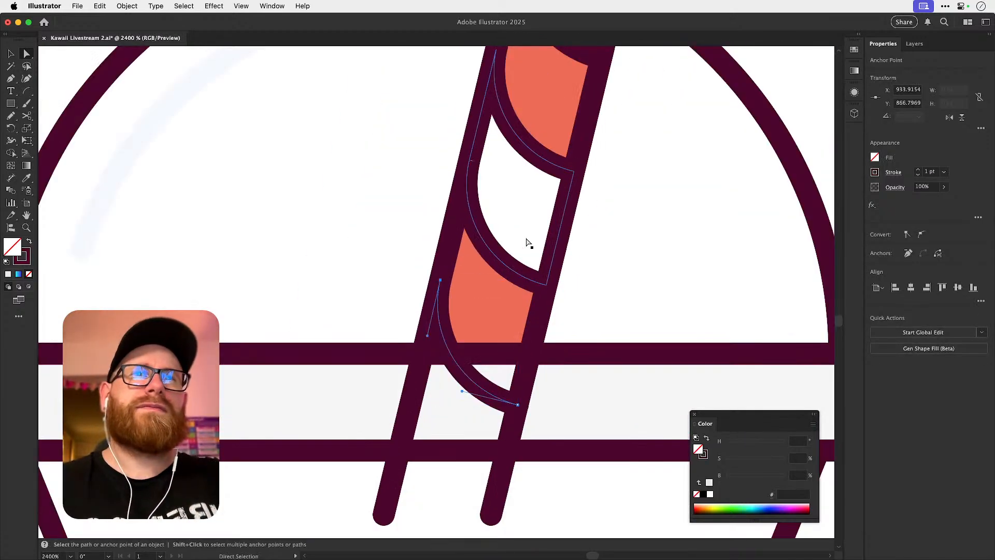
Merge the straw's lowest stripe regions across the upper lid rim line with the Shape Builder.
key(v)
key(super+a)
key(shift+m)
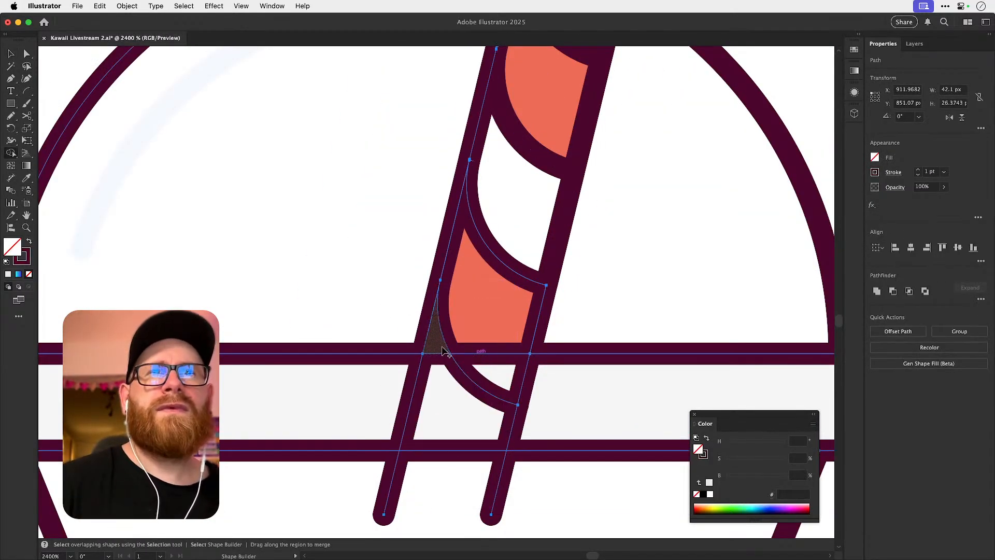
alt+click(492, 363)
key(a)
key(super+shift+a)
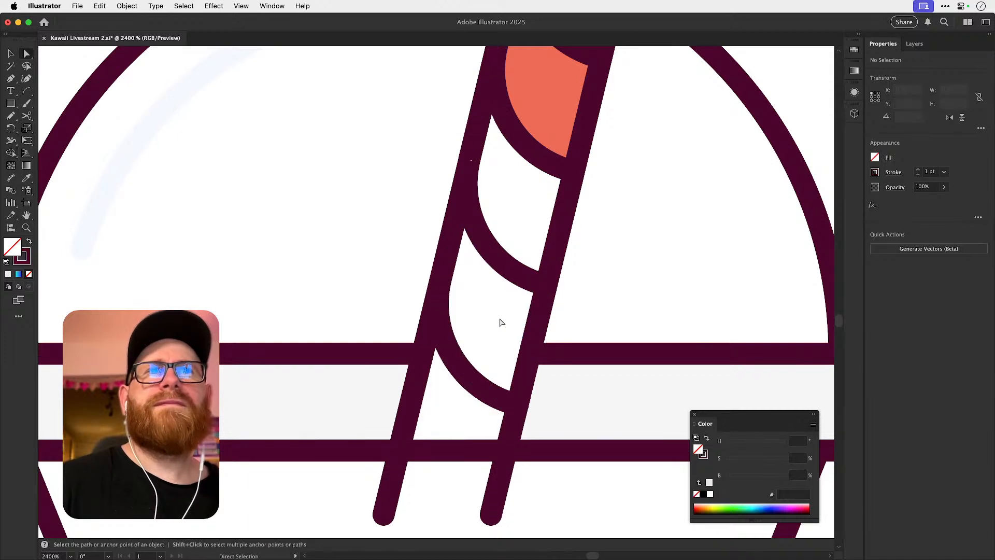
key(v)
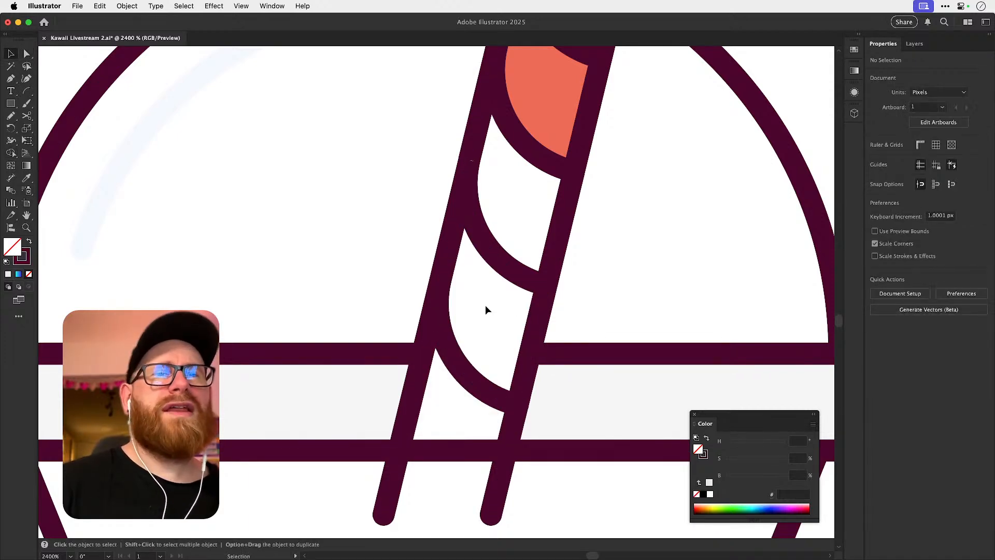
key(super+minus)
key(super+minus)
key(super+minus)
key(z)
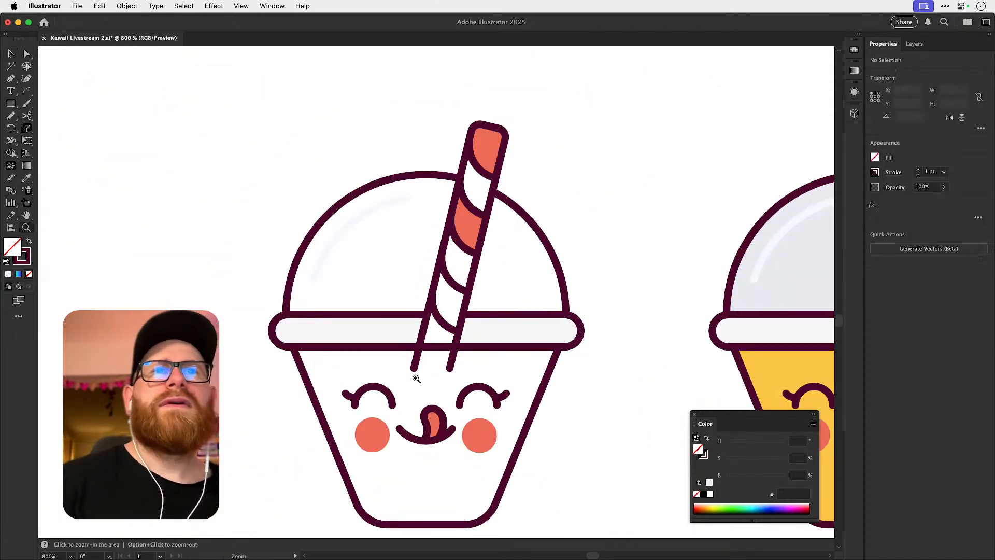
drag(417, 379, 438, 360)
key(v)
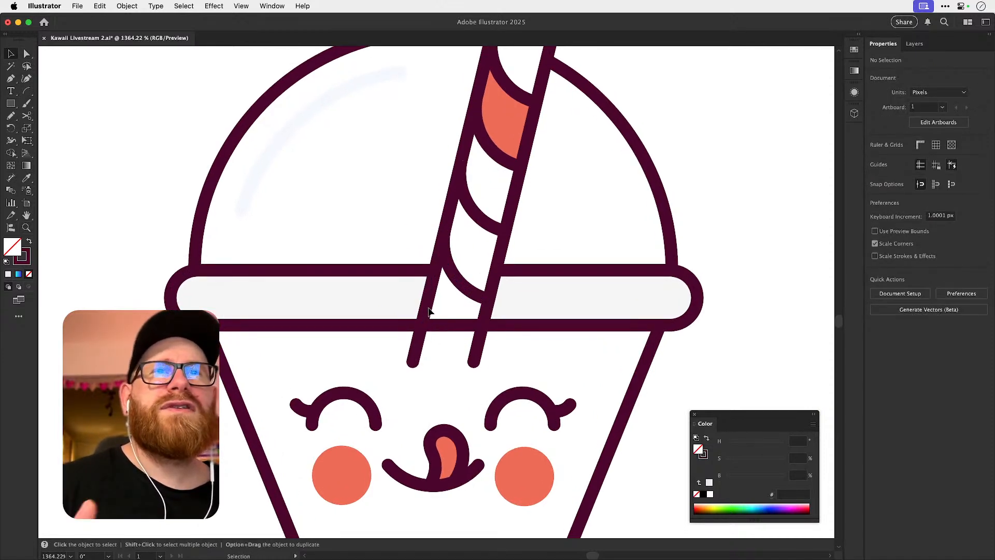
drag(425, 358, 430, 365)
key(super+z)
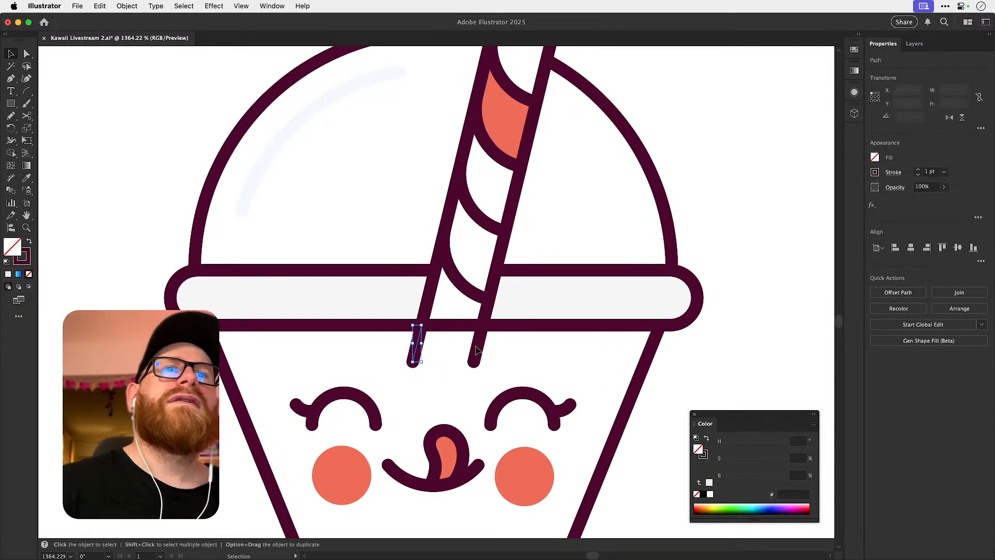
shift+click(477, 354)
key(z)
mouse_move(420, 340)
mouse_down()
mouse_move(481, 348)
mouse_move(414, 345)
mouse_move(418, 369)
mouse_move(416, 355)
mouse_up()
key(v)
key(super+z)
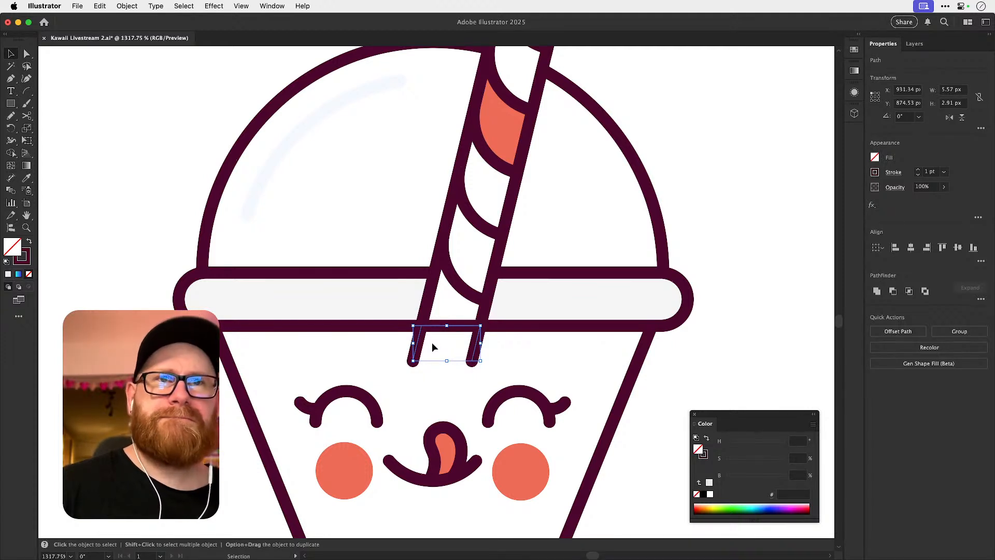
Fill the new copy's cup body with the yellow sampled from the neighbouring cup.
click(259, 428)
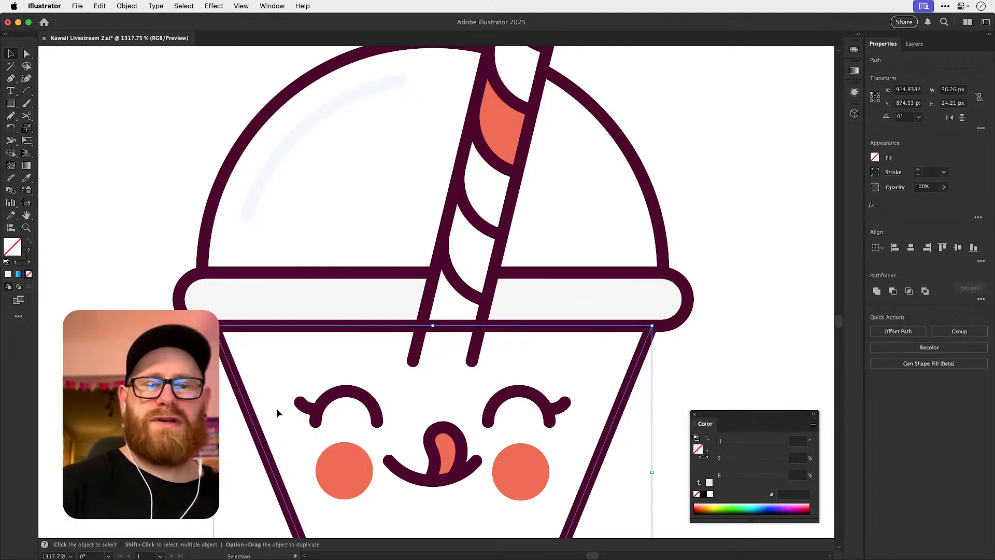
key(super+minus)
key(super+minus)
key(super+minus)
key(i)
click(722, 326)
key(z)
key(super+z)
key(i)
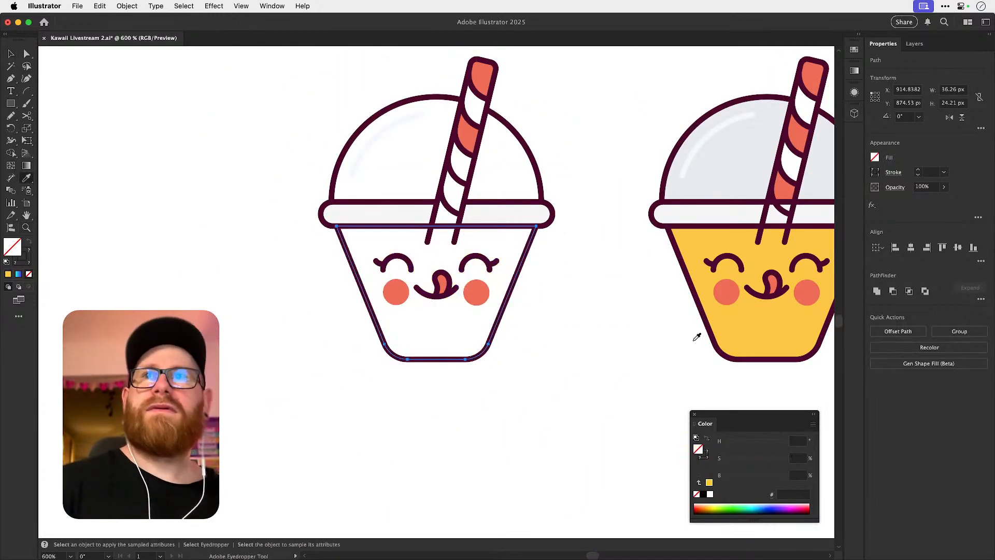
shift+click(734, 335)
key(super+shift+a)
Recolour the two straw line ends below the lid with the cup's yellow, lightened to ffe091.
key(z)
drag(421, 231, 669, 300)
key(v)
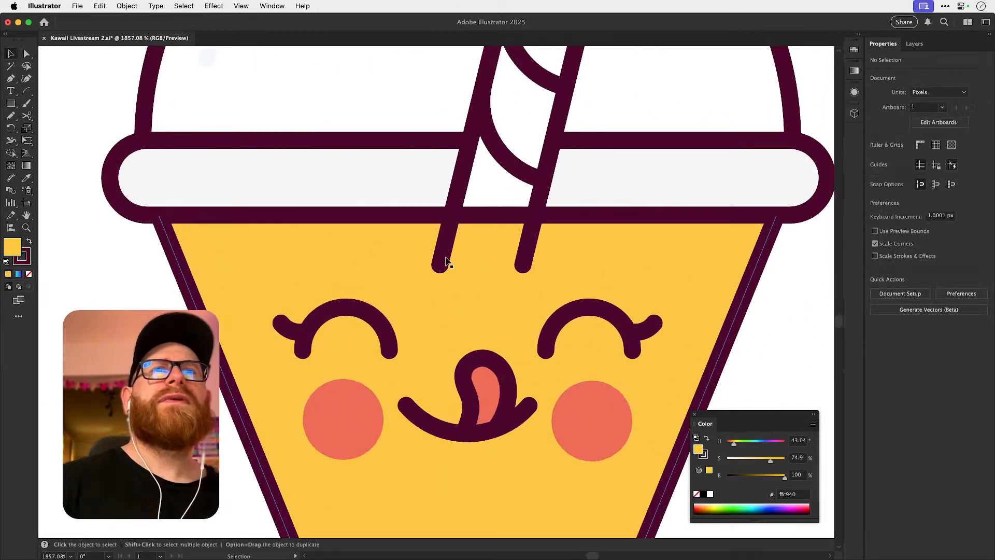
click(446, 259)
shift+click(525, 247)
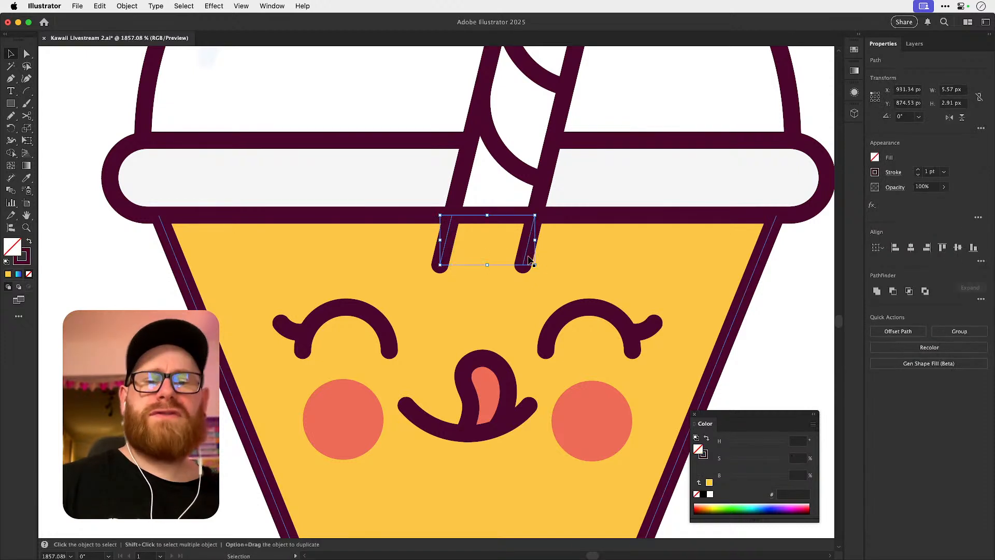
key(i)
shift+click(560, 263)
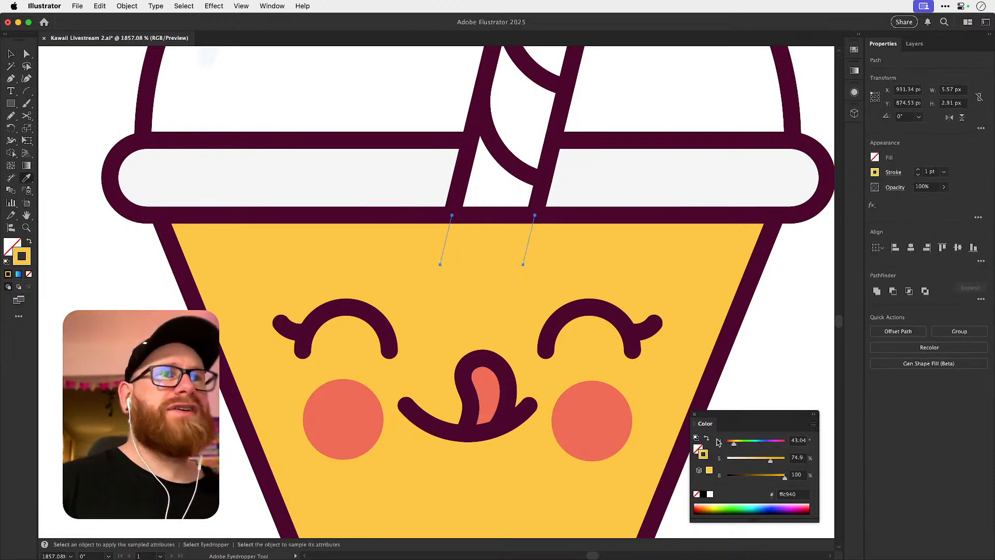
drag(768, 459, 752, 460)
key(v)
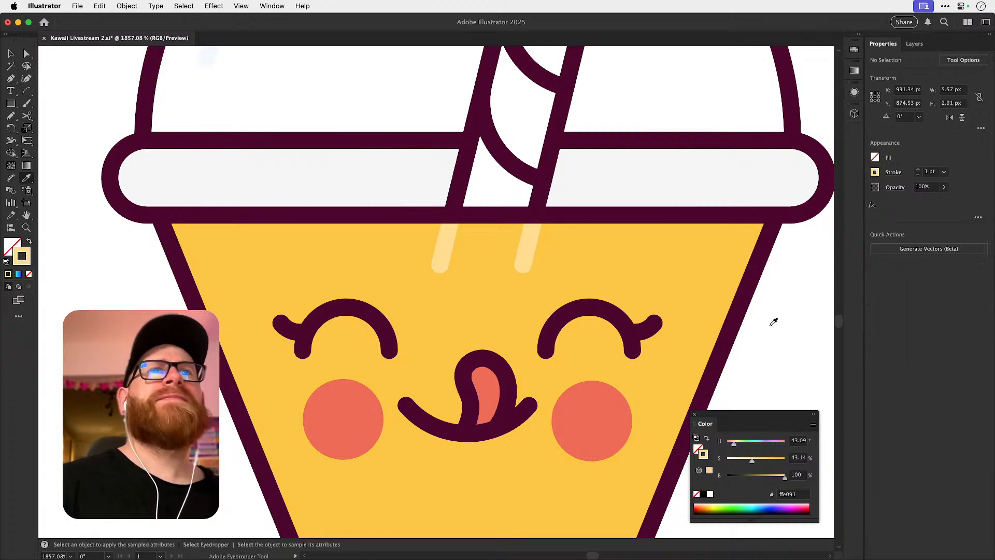
click(762, 324)
Try moving the straw's lowest segment off the lid rim and undo each move.
key(super+minus)
key(super+minus)
key(super+minus)
key(super+minus)
key(super+minus)
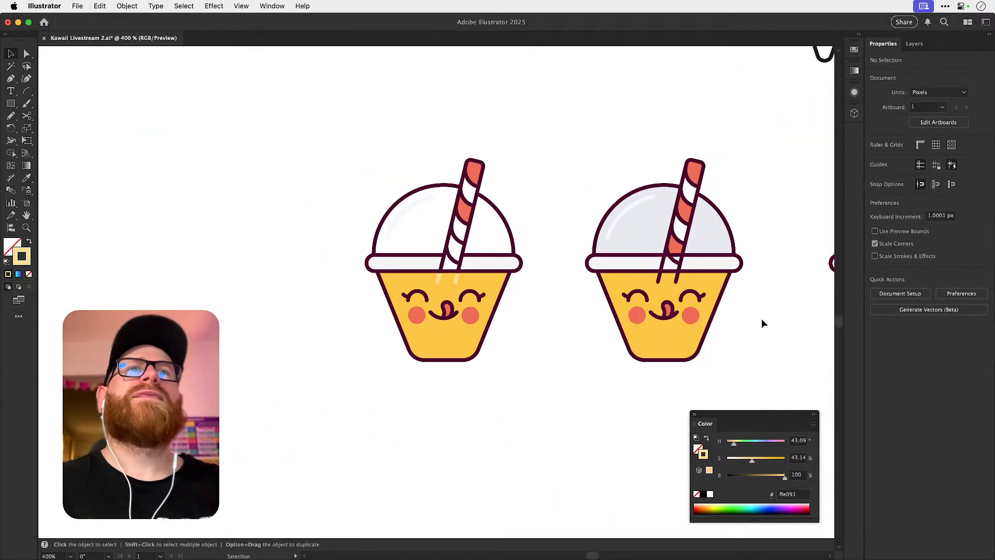
key(super+space)
drag(465, 232, 570, 254)
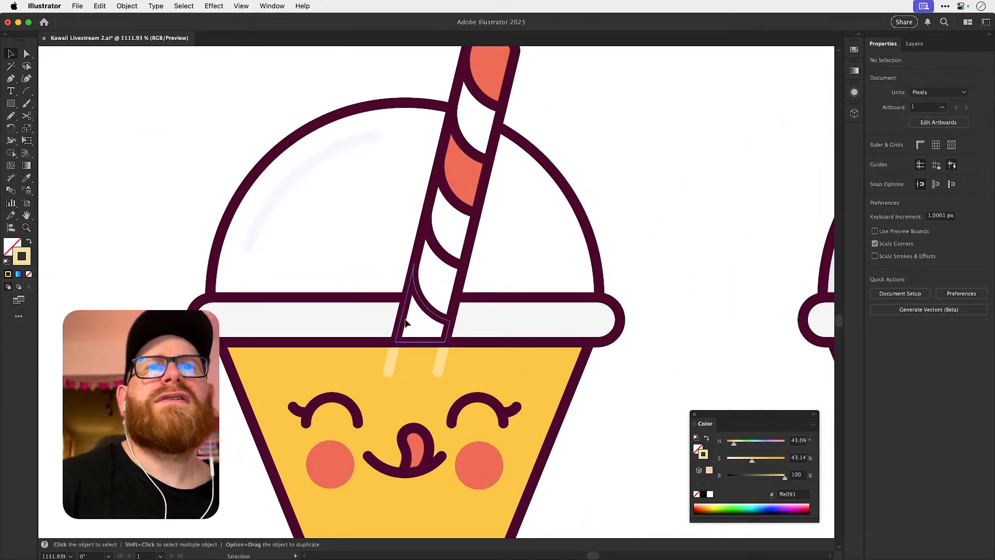
click(387, 301)
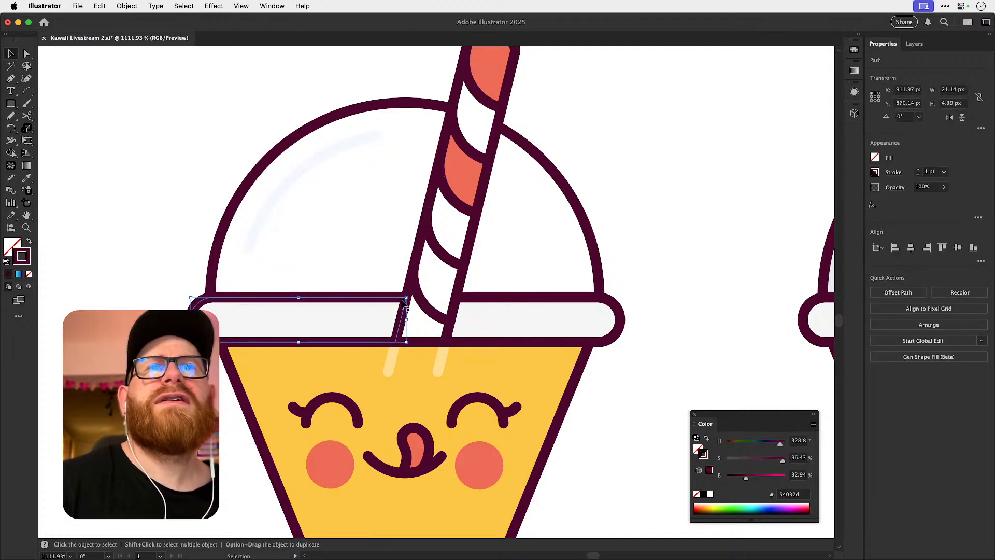
key(super+shift+a)
drag(425, 304, 448, 287)
key(super+z)
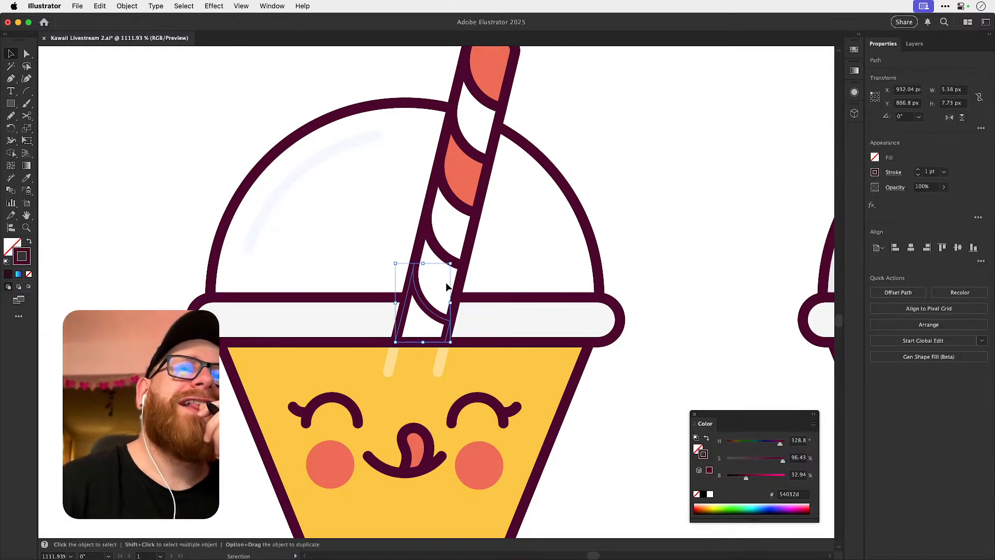
key(super+shift+a)
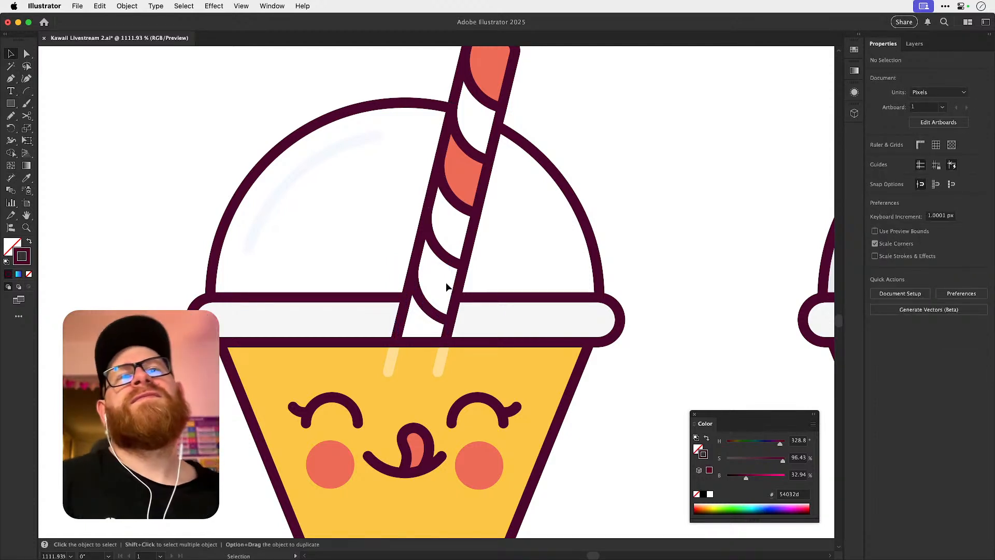
drag(415, 288, 476, 252)
key(super+z)
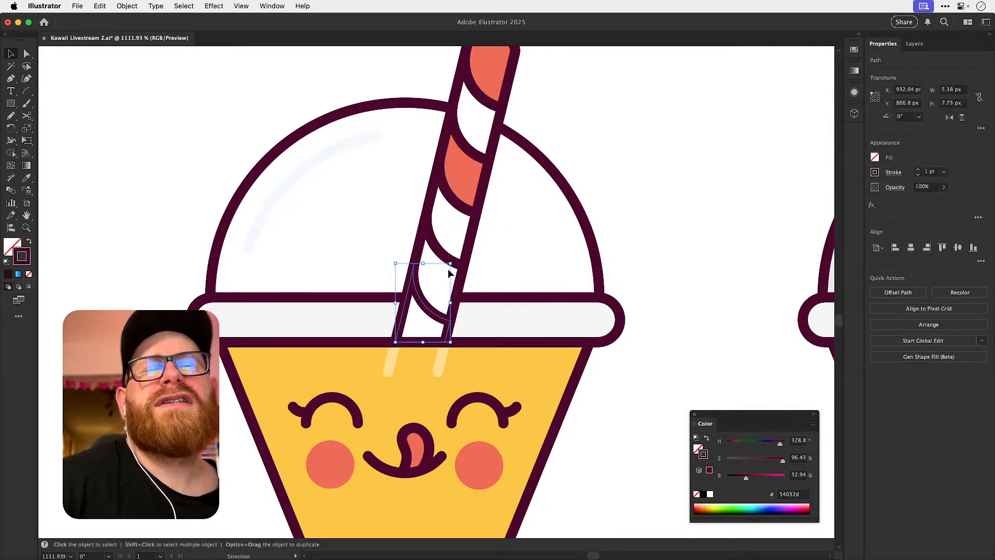
Hide the straw's lower white segments and delete the slanted straw-side edge of the rim's left outline.
shift+click(420, 253)
key(Delete)
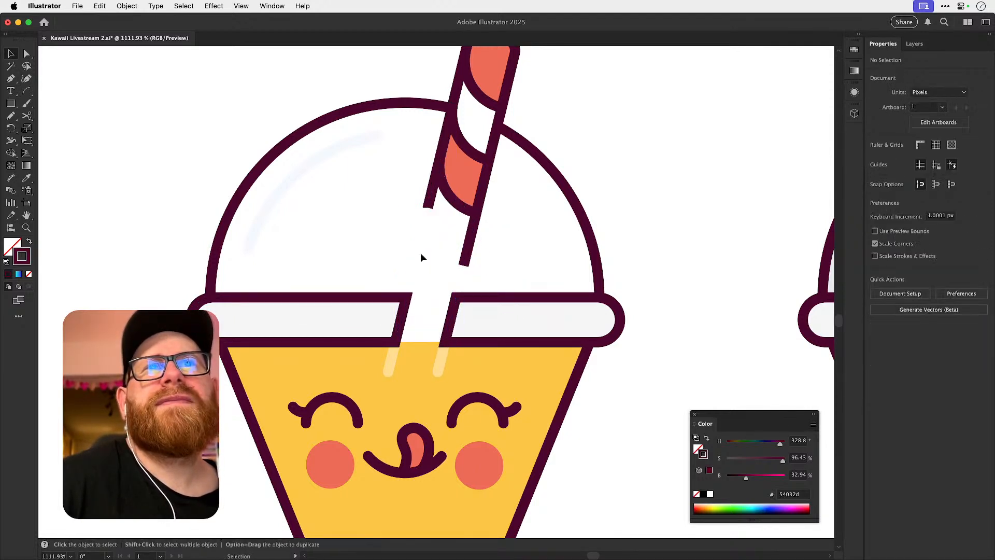
key(a)
click(404, 318)
key(Delete)
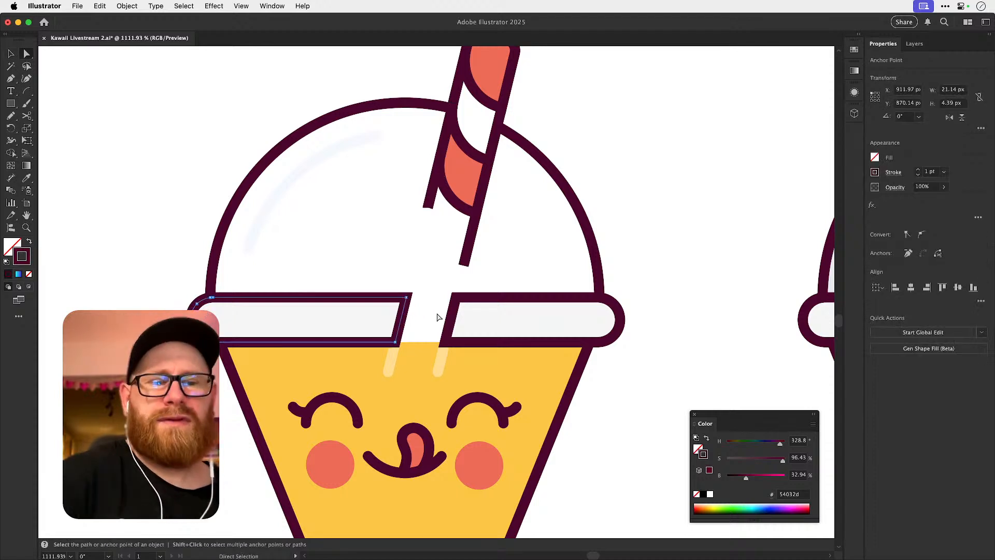
Delete the slanted straw-side edge of the rim's right outline, including its remaining lower half.
click(451, 325)
click(451, 322)
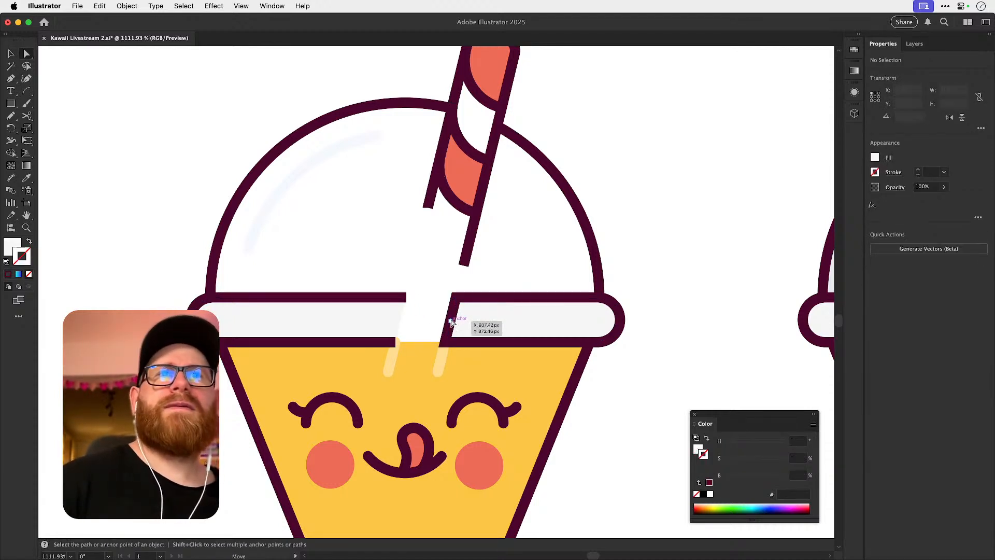
click(464, 315)
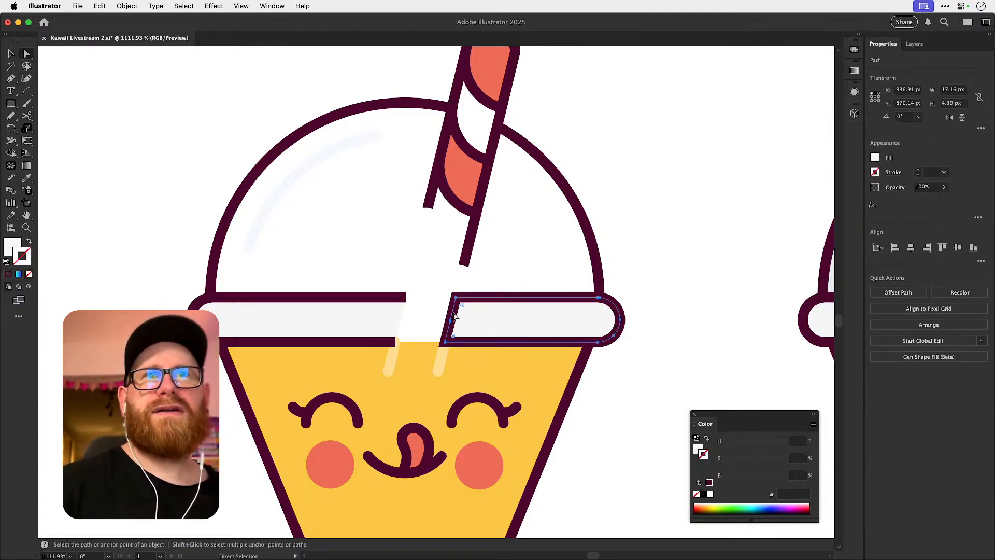
key(super+2)
click(454, 315)
key(Delete)
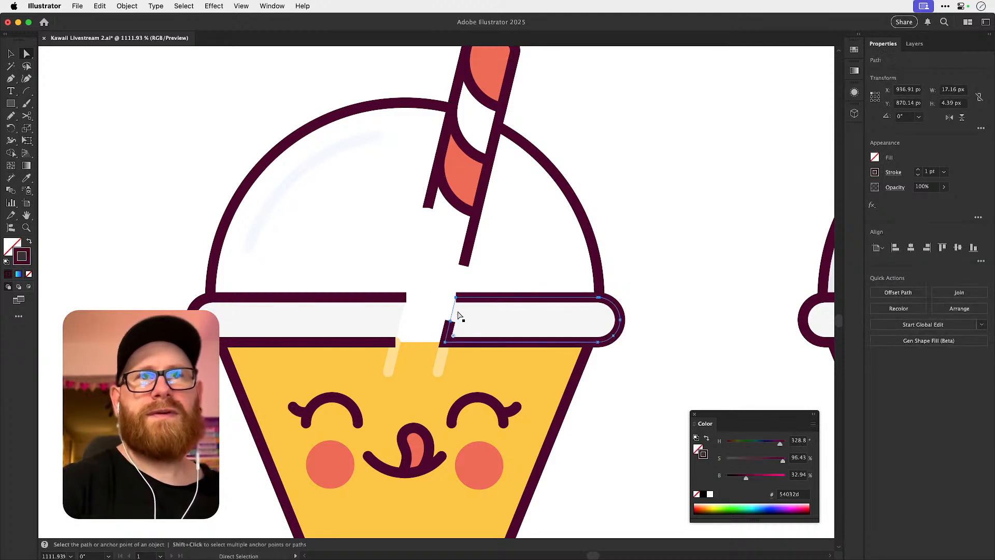
click(449, 314)
click(451, 319)
click(455, 321)
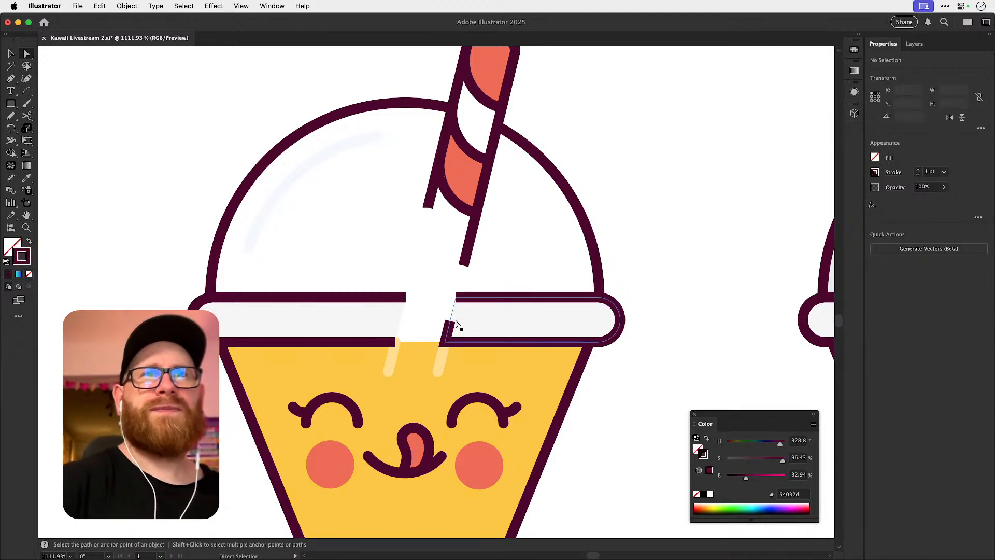
click(456, 328)
key(Delete)
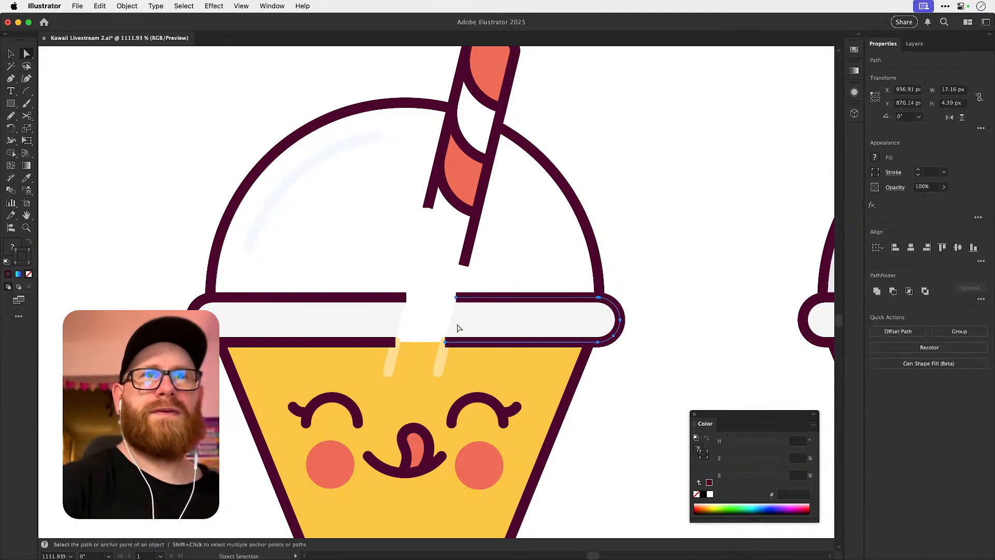
Join the left and right rim outlines across the straw gap at their upper and lower open ends.
click(416, 292)
click(406, 298)
shift+click(456, 297)
key(ctrl+j)
click(395, 342)
shift+click(445, 342)
key(ctrl+j)
key(super+shift+a)
key(v)
drag(543, 293, 573, 318)
key(super+z)
Remove the lid rim's grey fill pieces and bring the hidden straw segments back into view.
key(a)
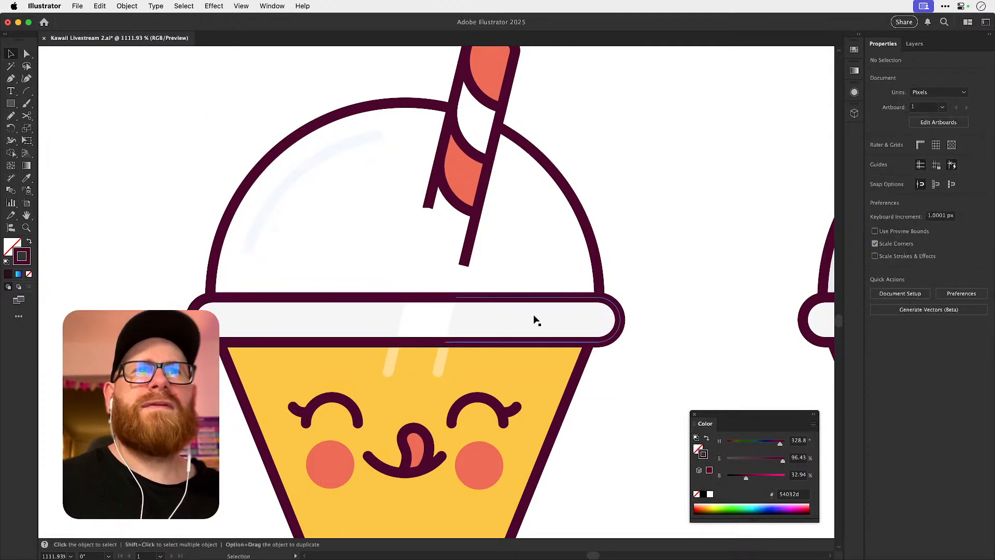
click(534, 324)
key(v)
key(super+shift+a)
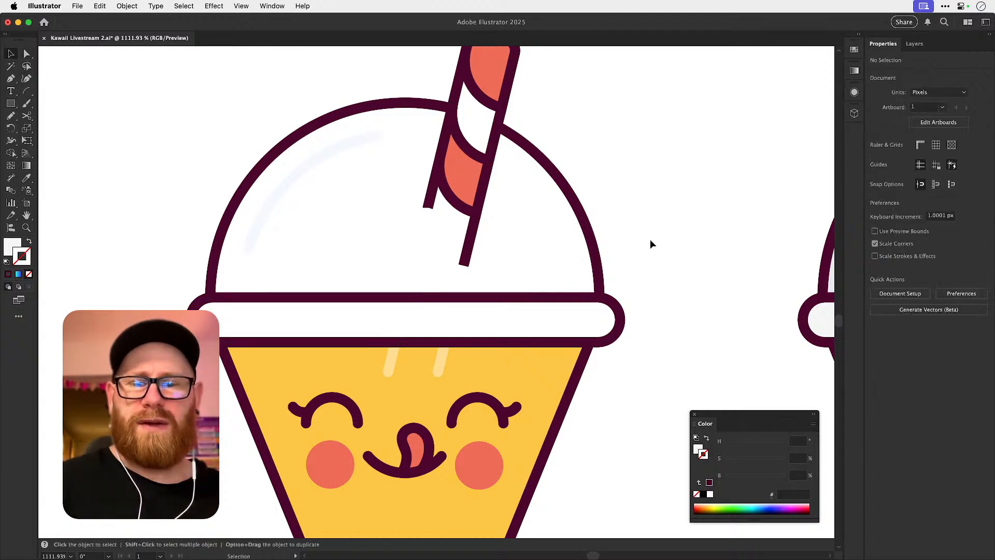
key(super+z)
click(656, 233)
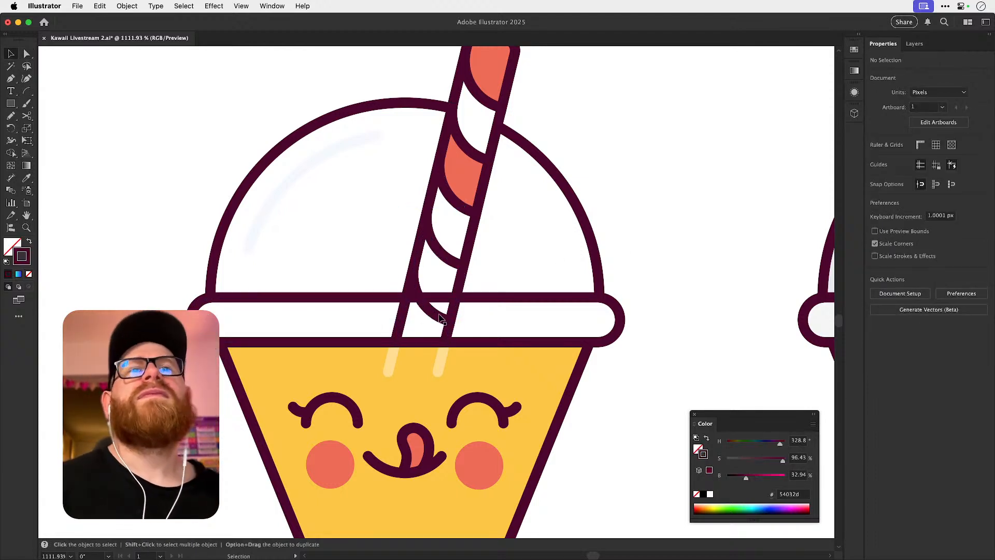
Copy the dome, lid rim and lower straw segments in place and move the copy about 50 px left.
drag(441, 314, 461, 321)
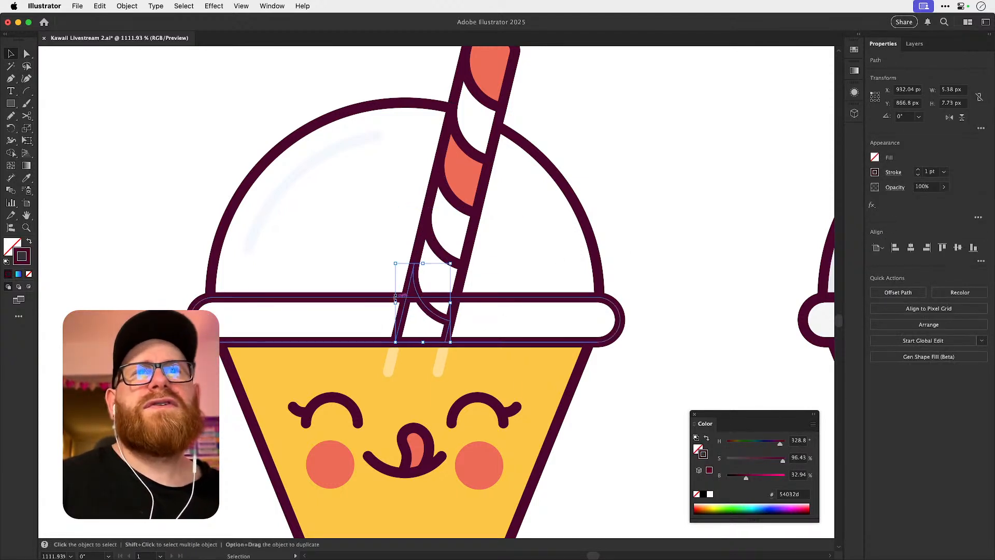
drag(374, 275, 458, 327)
drag(371, 302, 695, 317)
key(super+c)
key(super+f)
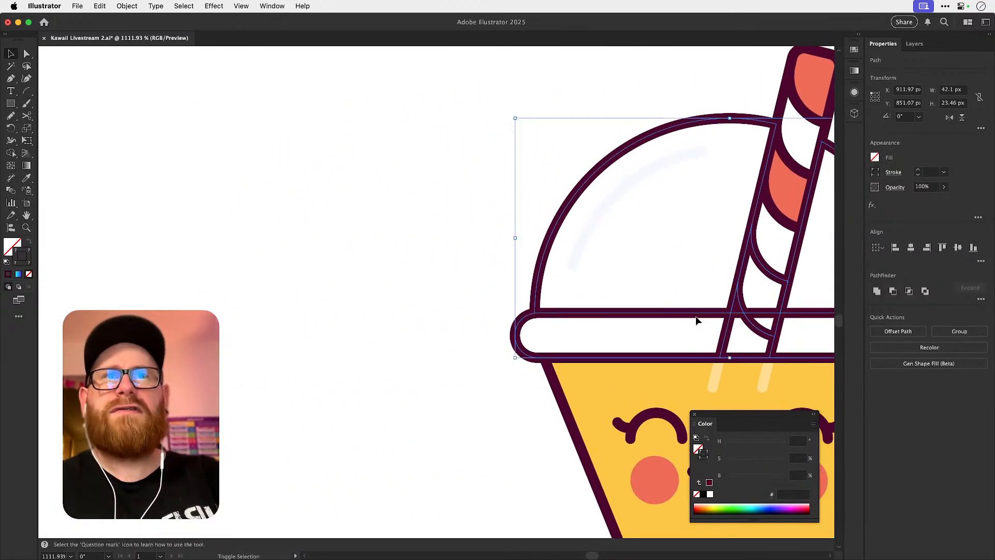
key(shift+Left)
key(shift+Left)
key(shift+Left)
key(shift+Left)
key(shift+Left)
drag(695, 316, 903, 296)
drag(438, 299, 580, 374)
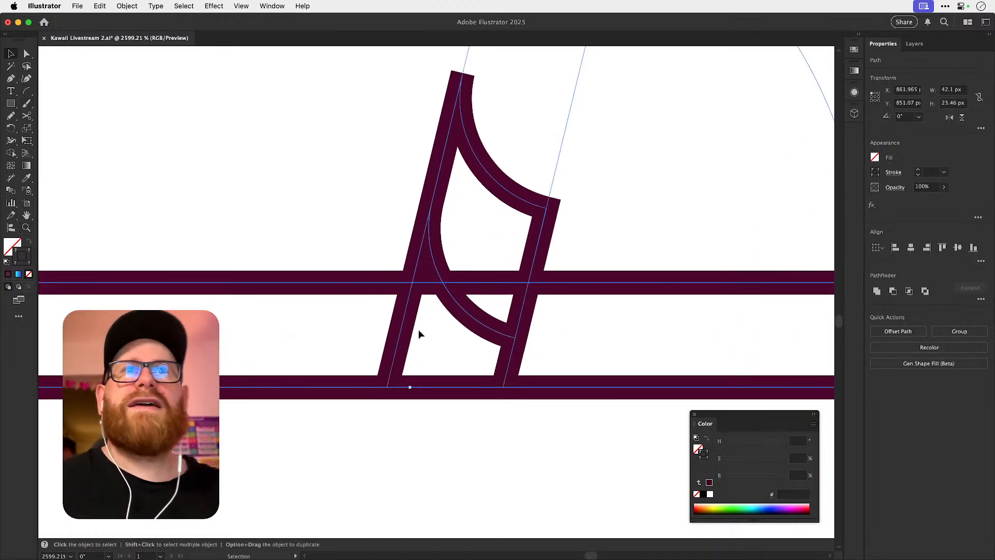
key(super+shift+a)
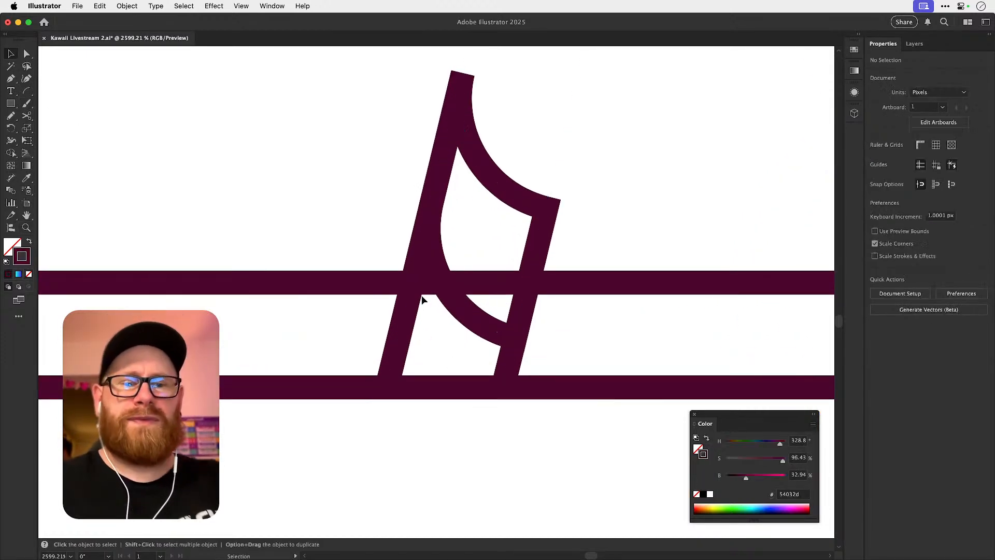
Copy the isolated dome, lid rim and straw segments in place and move the copy 30 px down.
key(super+minus)
key(super+minus)
key(super+minus)
key(super+minus)
drag(215, 216, 580, 389)
key(super+c)
key(super+f)
key(shift+Down)
key(shift+Down)
key(shift+Down)
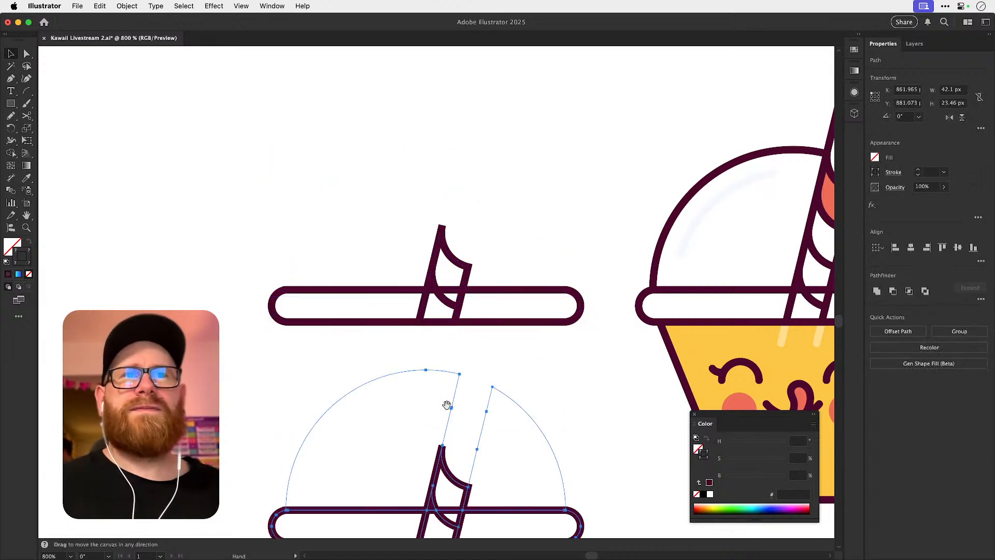
Remove the dome halves and the straw pieces above the rim from the lower copy with Shape Builder.
drag(439, 392, 456, 260)
drag(445, 394, 528, 397)
key(shift+m)
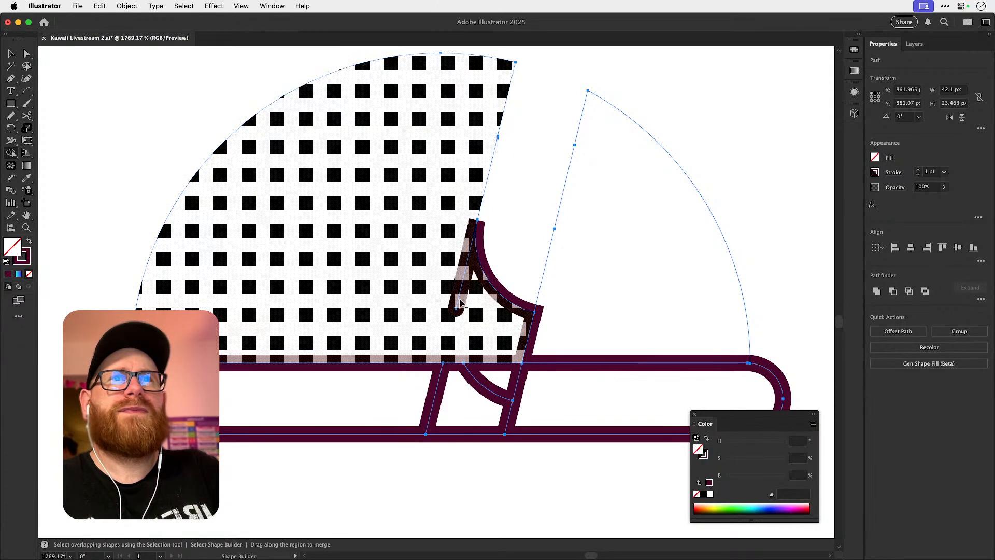
drag(448, 266, 680, 249)
drag(348, 117, 252, 96)
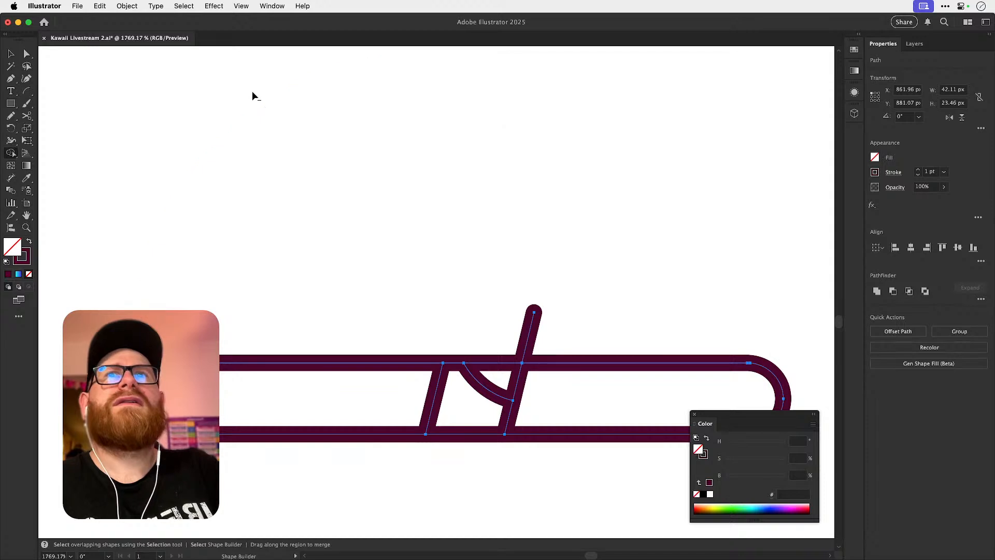
alt+click(529, 334)
Remove the lower copy's rim outline on both sides of the straw, keeping only the straw segment inside the rim.
alt+click(414, 363)
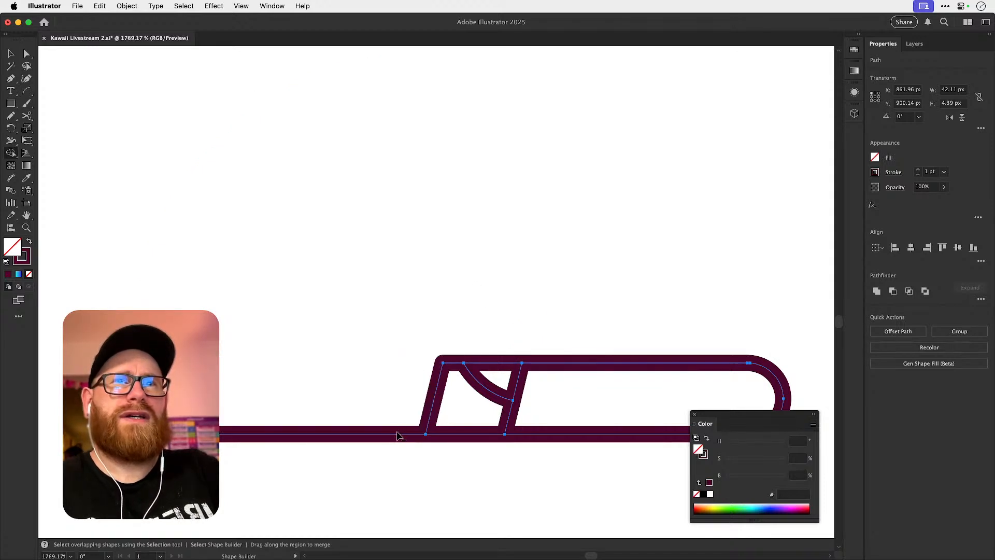
scroll(395, 440, left, 10)
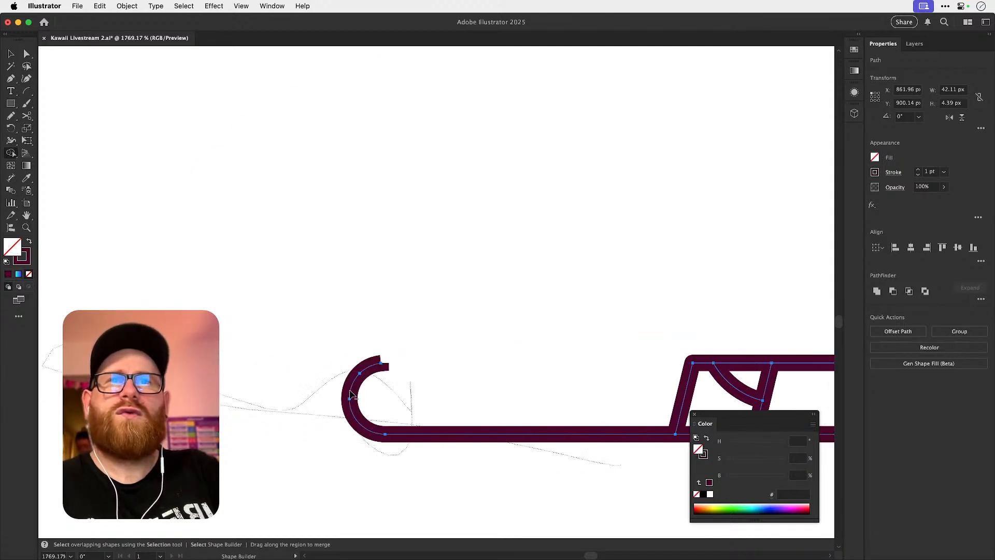
alt+click(349, 397)
scroll(368, 389, right, 8)
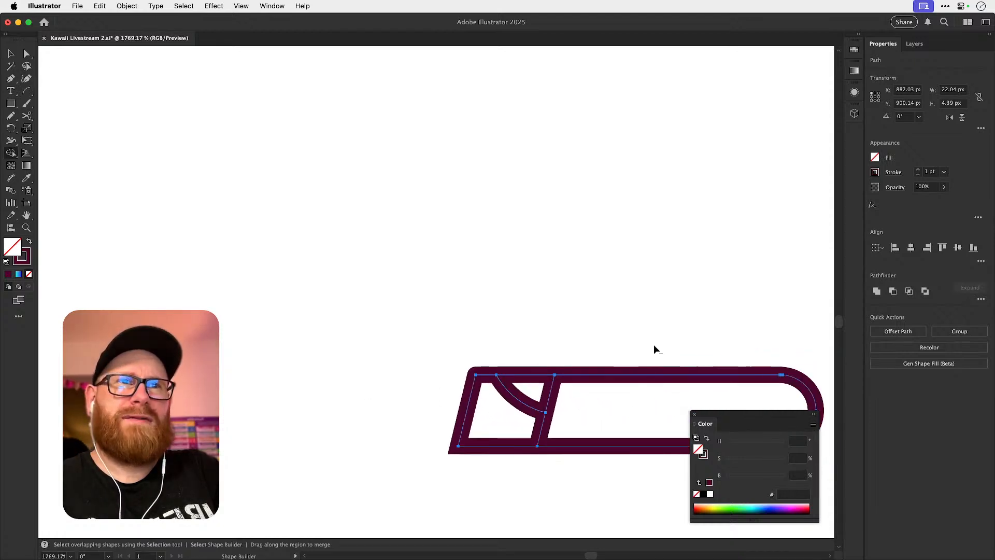
drag(654, 345, 654, 554)
scroll(652, 350, up, 3)
scroll(652, 350, right, 3)
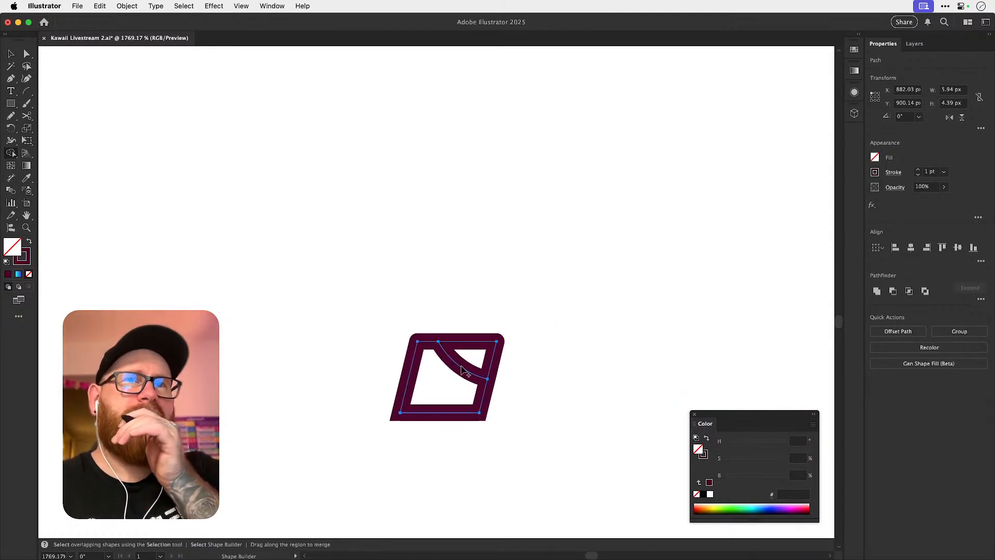
Remove the lid rim and the straw pieces inside it from the upper copy with Shape Builder.
scroll(461, 365, up, 15)
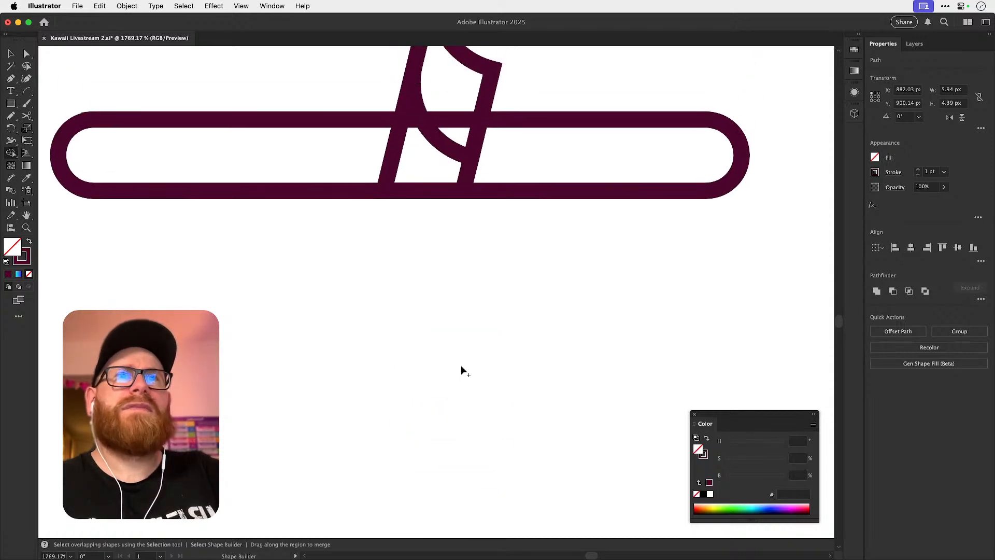
key(v)
drag(324, 396, 555, 161)
key(shift+m)
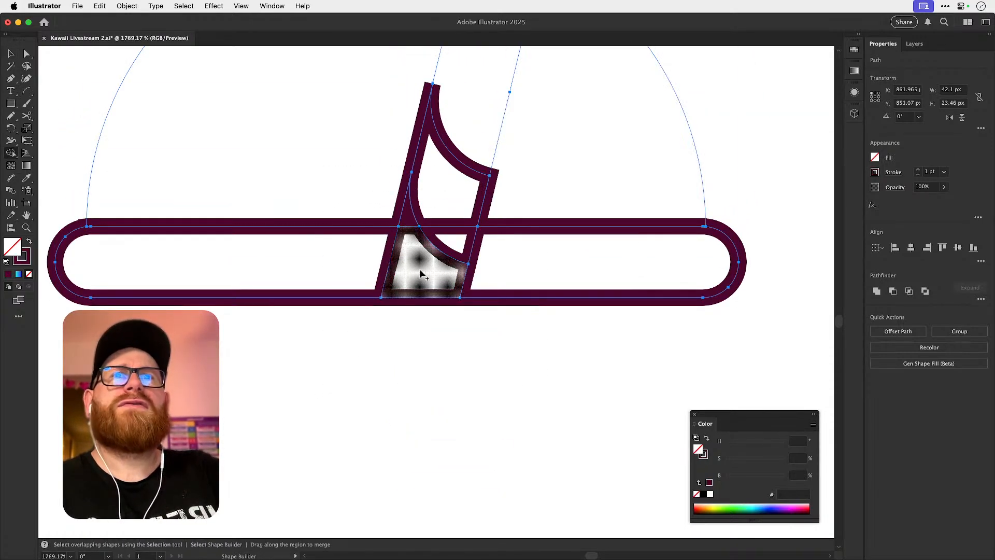
mouse_move(363, 280)
mouse_down()
mouse_move(446, 251)
mouse_move(533, 274)
mouse_up()
key(super+z)
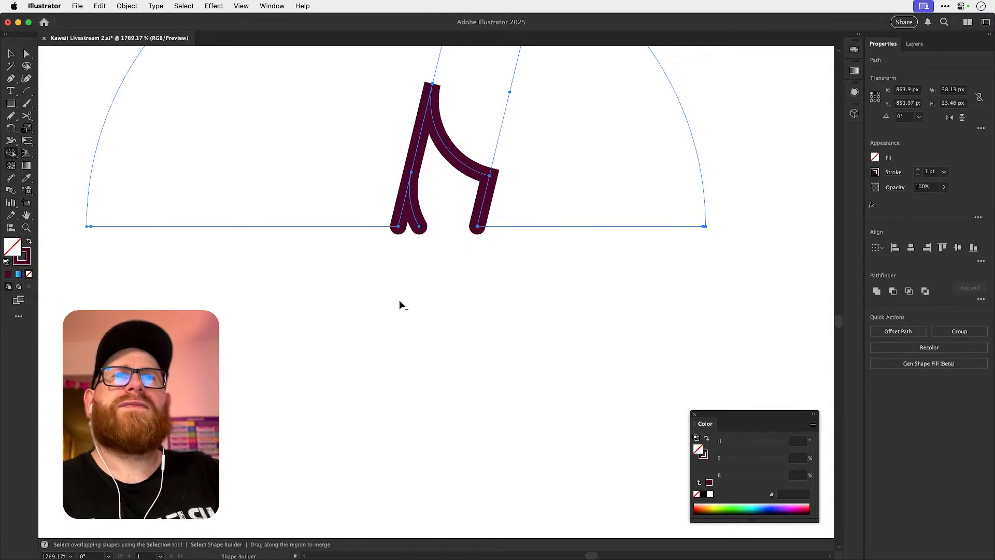
key(super+shift+z)
key(super+shift+z)
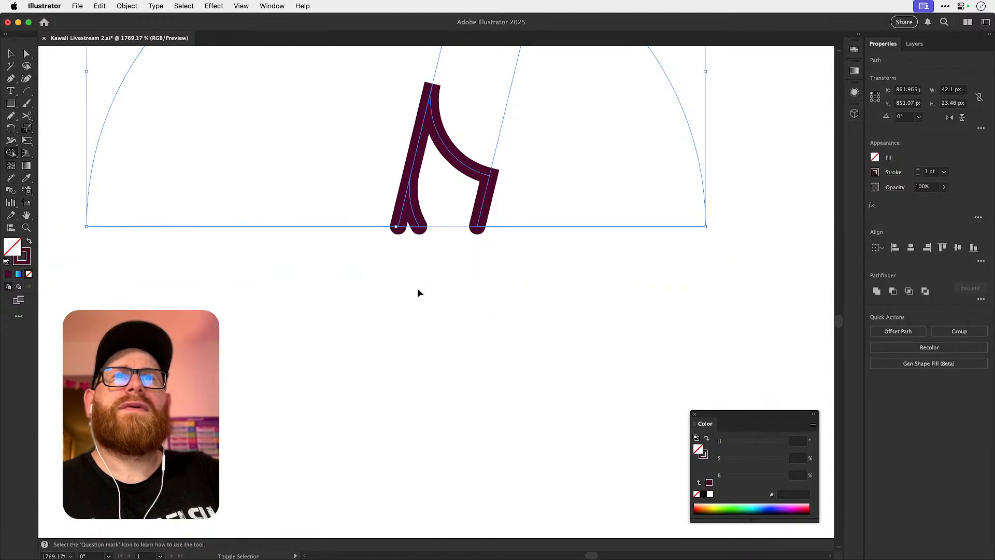
Try to join the upper copy's open lower straw ends with a straight base line.
key(a)
click(421, 269)
click(400, 228)
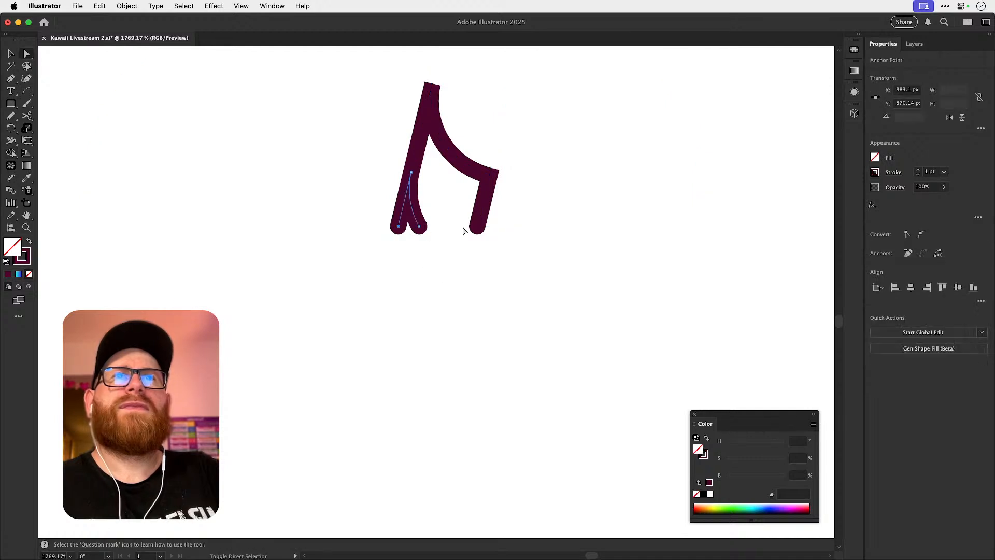
shift+click(481, 229)
key(super+j)
key(super+shift+a)
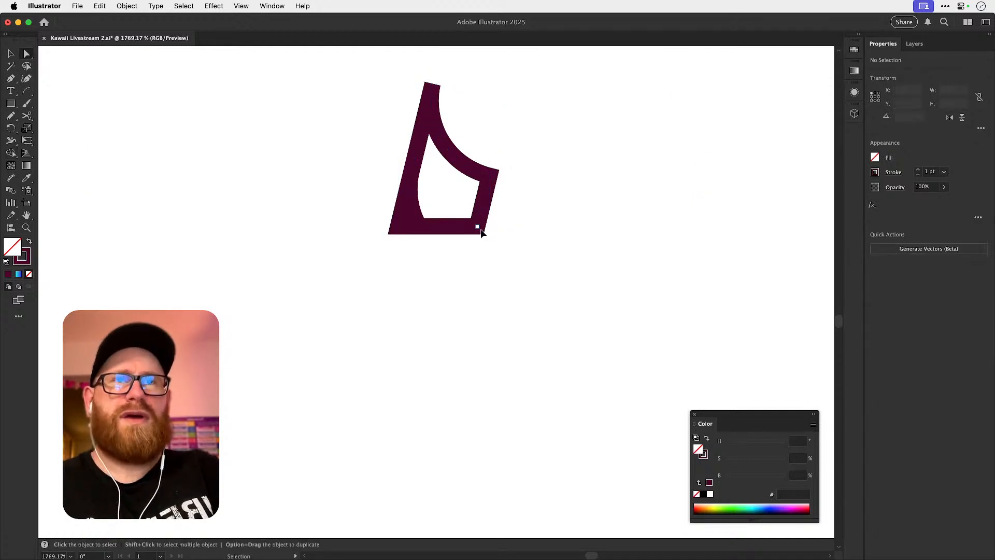
key(super+minus)
key(super+minus)
key(super+minus)
key(super+minus)
key(super+space)
mouse_move(423, 253)
mouse_down()
mouse_move(553, 369)
mouse_move(580, 368)
mouse_up()
key(super+z)
key(super+shift+a)
Close the base of the upper straw segment with the Pen tool, connecting the inner stripe's end to the right side's end.
key(super+space)
key(p)
click(445, 289)
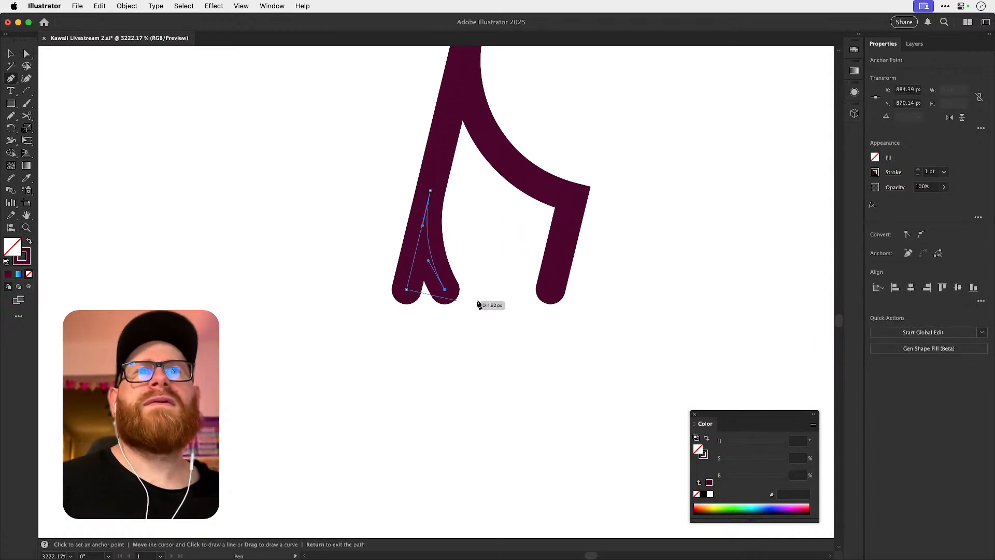
click(493, 294)
key(super+shift+a)
key(a)
drag(493, 291, 551, 291)
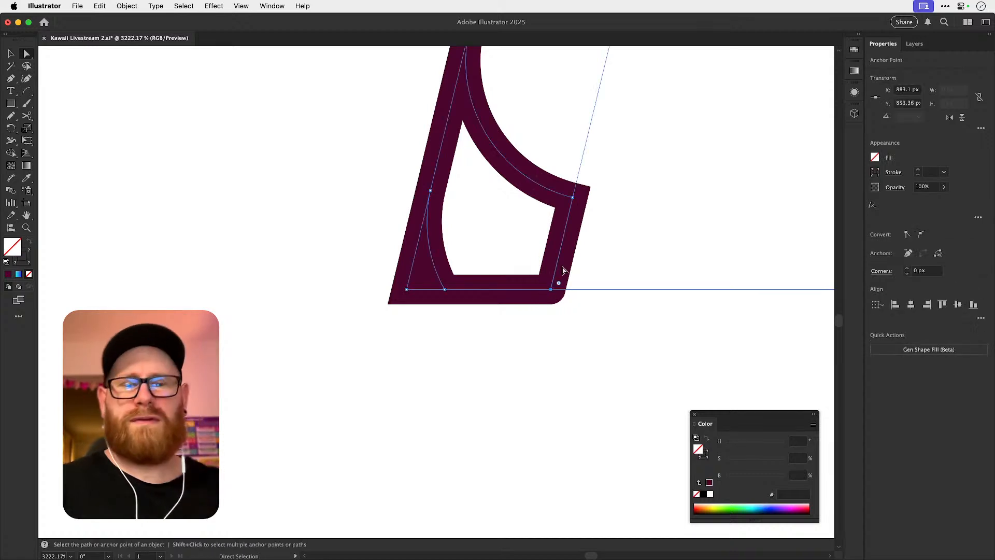
key(super+shift+a)
Delete the leftover unstroked dome halves around the upper straw segment.
key(super+minus)
key(super+minus)
key(super+minus)
key(super+minus)
key(super+minus)
key(super+minus)
key(super+minus)
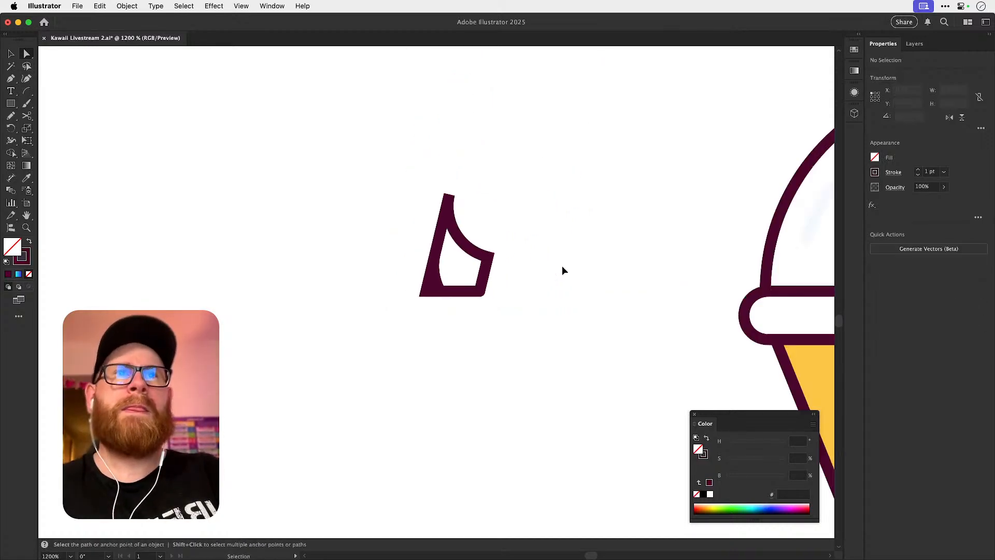
key(v)
drag(414, 226, 461, 438)
key(super)
drag(407, 193, 432, 238)
key(v)
key(BackSpace)
key(a)
drag(436, 191, 495, 230)
key(v)
key(v)
key(BackSpace)
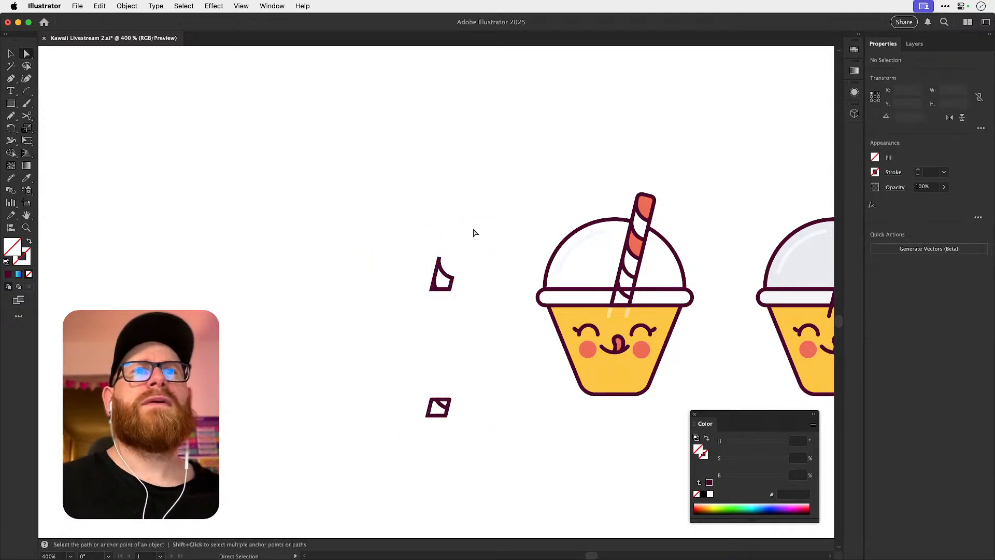
Ungroup the cup artwork and delete its lower straw segments inside the dome and across the lid rim.
click(439, 260)
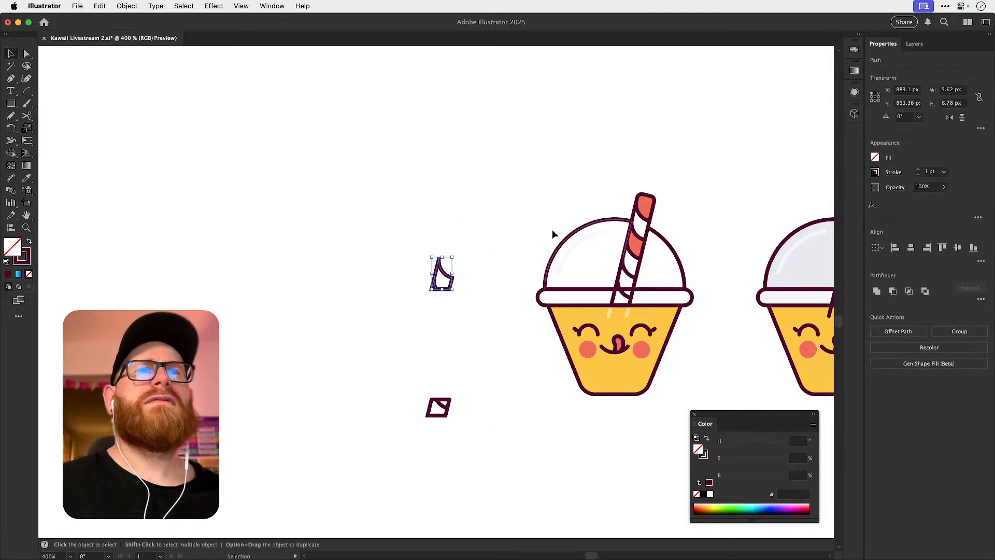
click(625, 368)
key(super+shift+g)
scroll(629, 295, up, 4)
key(super+shift+a)
drag(627, 297, 621, 297)
key(BackSpace)
click(628, 299)
key(BackSpace)
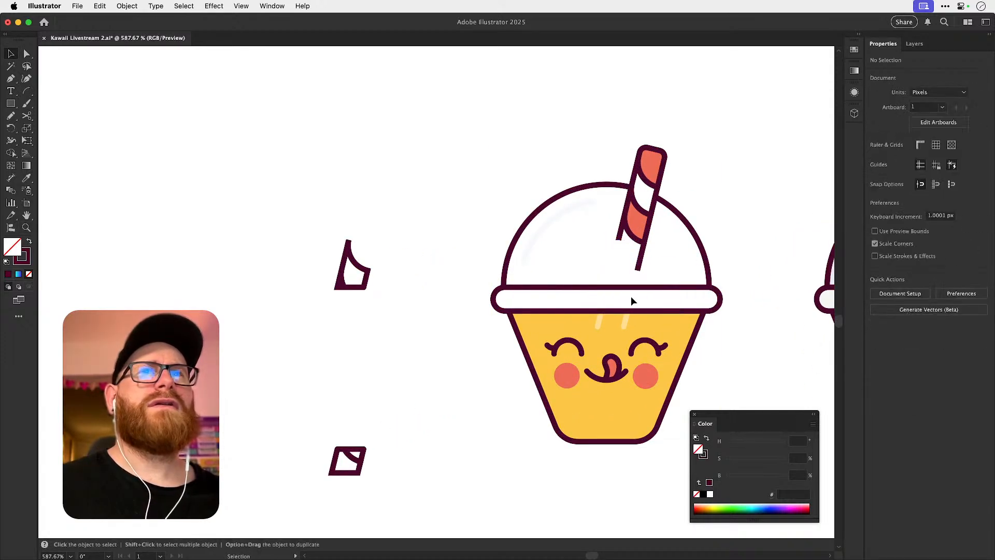
Move the rebuilt upper straw segment 50 px right into the cup's dome, directly above the lid rim.
drag(308, 223, 393, 337)
key(shift+Down)
key(shift+Down)
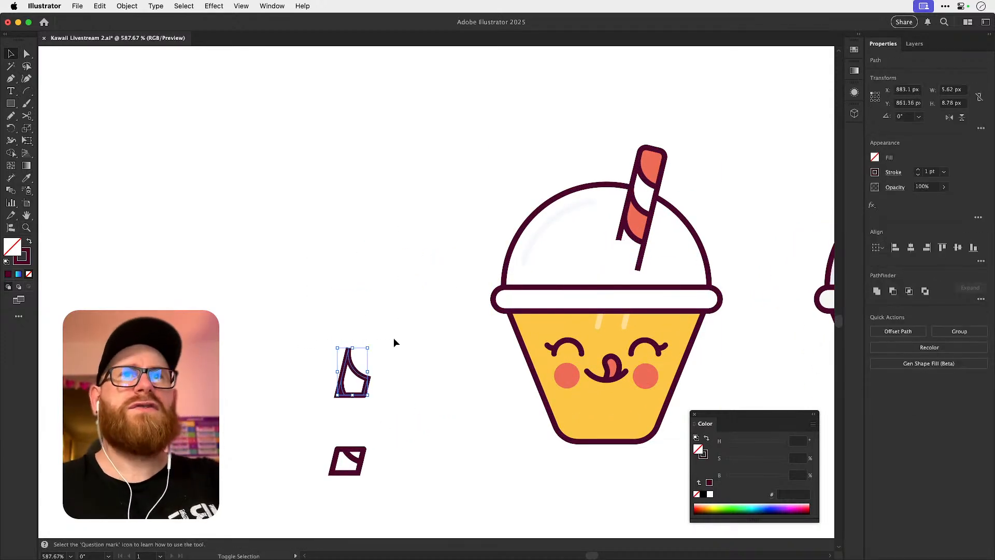
key(shift+Up)
key(shift+Up)
key(shift+Right)
key(shift+Right)
key(shift+Right)
key(shift+Right)
key(shift+Right)
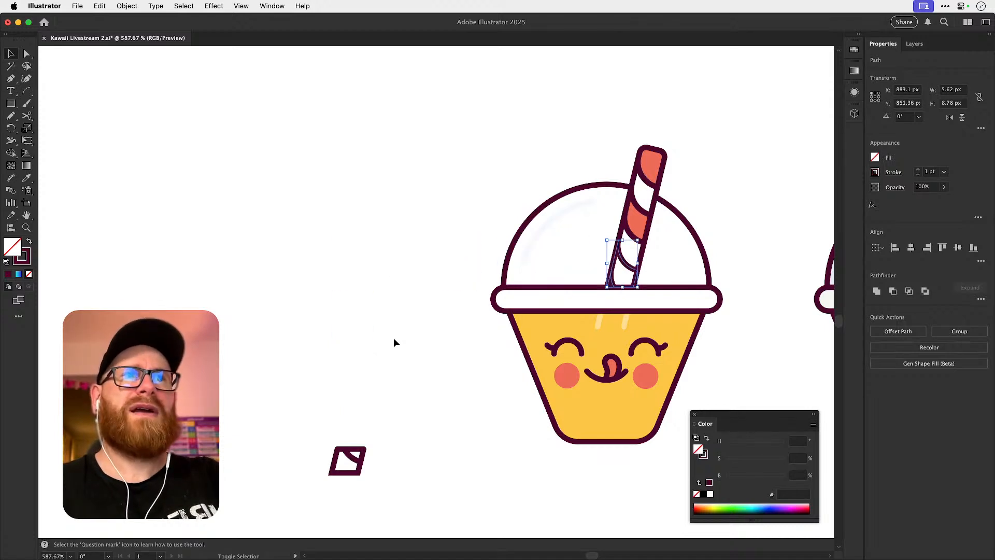
click(357, 372)
Move the rebuilt lower straw segment 30 px up and 50 px right onto the cup's lid rim.
drag(399, 479, 394, 471)
key(shift+Up)
key(shift+Up)
key(shift+Up)
key(shift+Up)
key(shift+Up)
key(shift+Right)
key(shift+Right)
key(shift+Right)
key(shift+Right)
key(shift+Right)
key(shift+Right)
key(shift+Right)
key(shift+Right)
key(shift+Right)
Try a lower opacity on the straw segment inside the lid rim.
click(943, 186)
drag(942, 200, 912, 202)
key(super+z)
click(757, 249)
drag(726, 262, 552, 252)
key(z)
drag(450, 294, 503, 284)
key(v)
key(super+shift+z)
key(super+z)
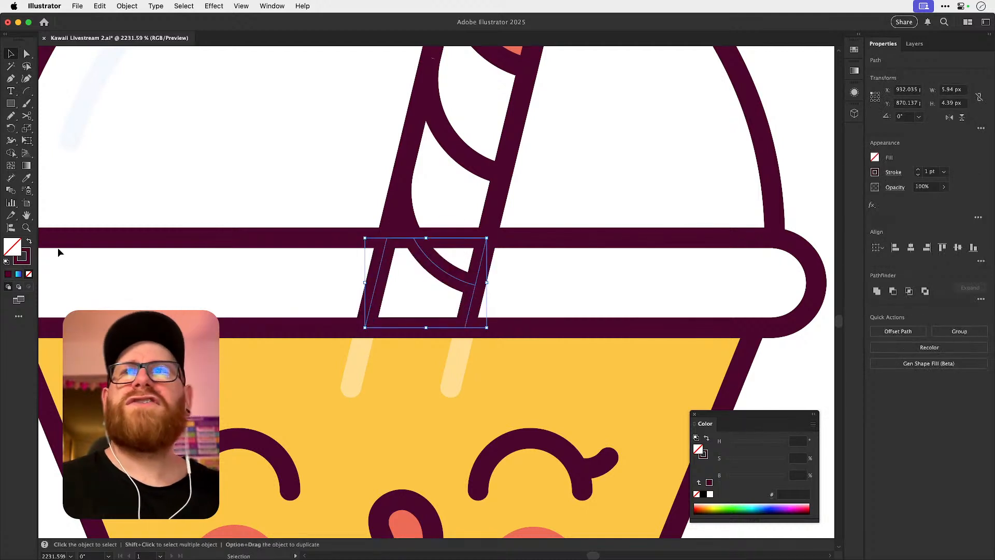
Give the straw segment inside the lid rim the light grey R=232 G=233 B=239 stroke and send it to the back.
click(26, 262)
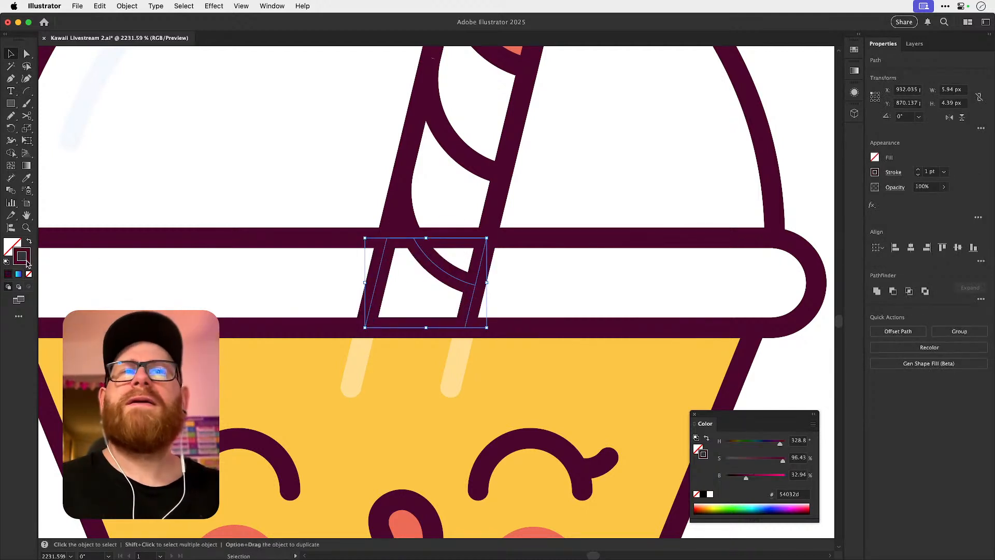
click(854, 69)
click(783, 99)
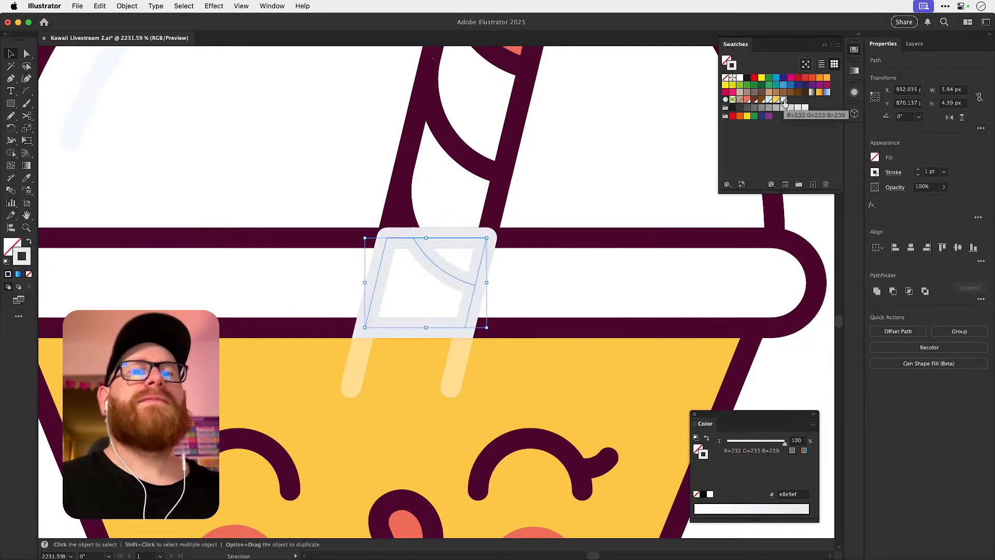
key(super+z)
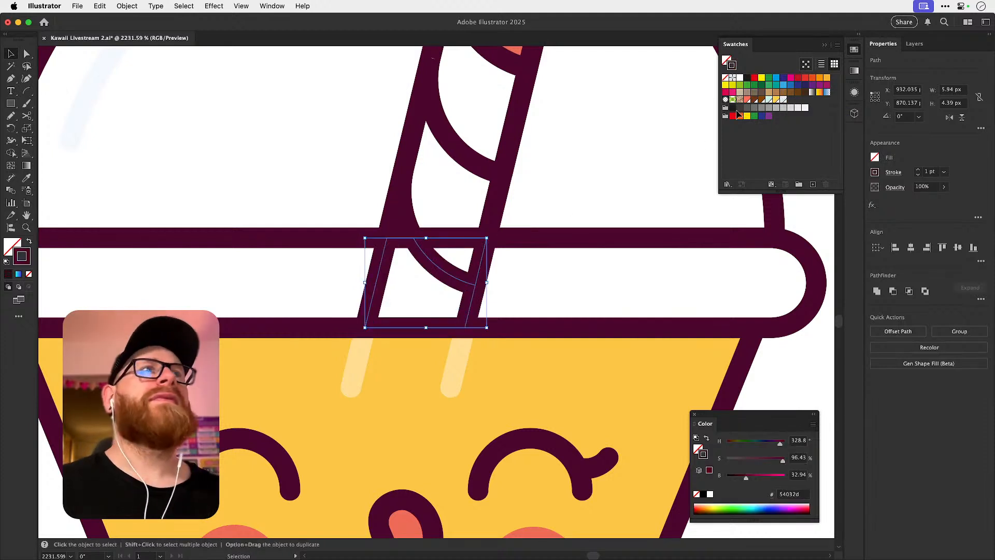
click(783, 100)
key(a)
key(shift+super+bracketleft)
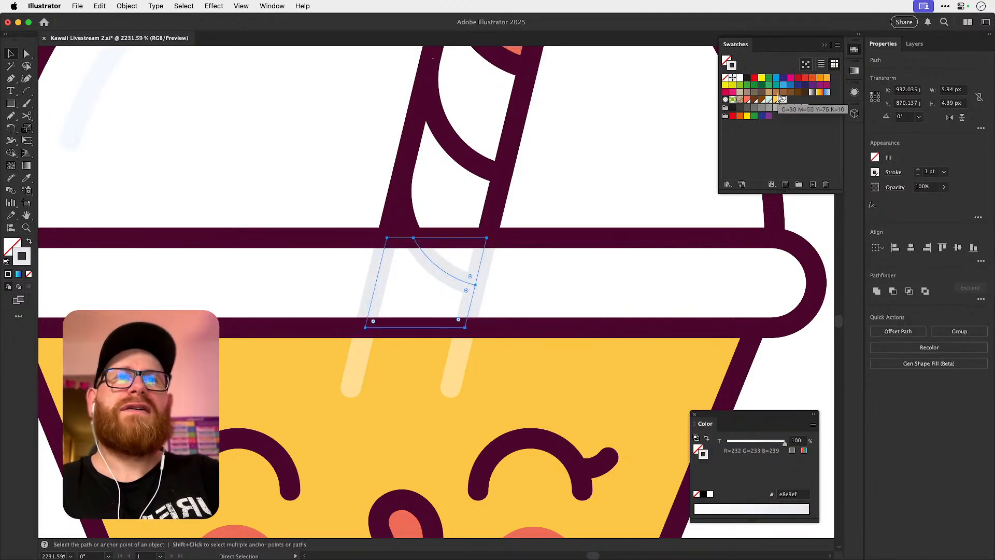
key(v)
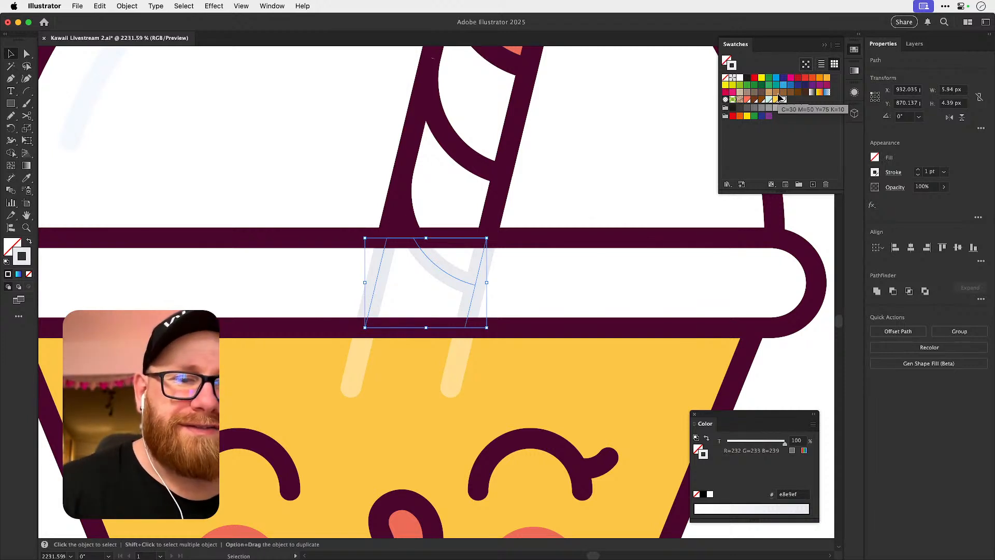
key(shift+super+a)
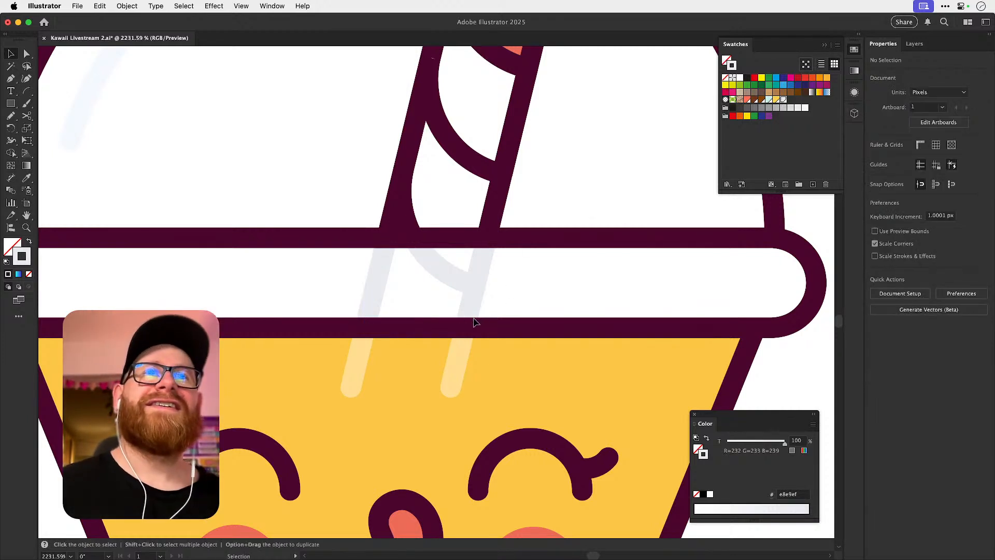
Fill the lid rim with the cup body's yellow (ffc940), sampled with the Eyedropper.
scroll(469, 314, up, 2)
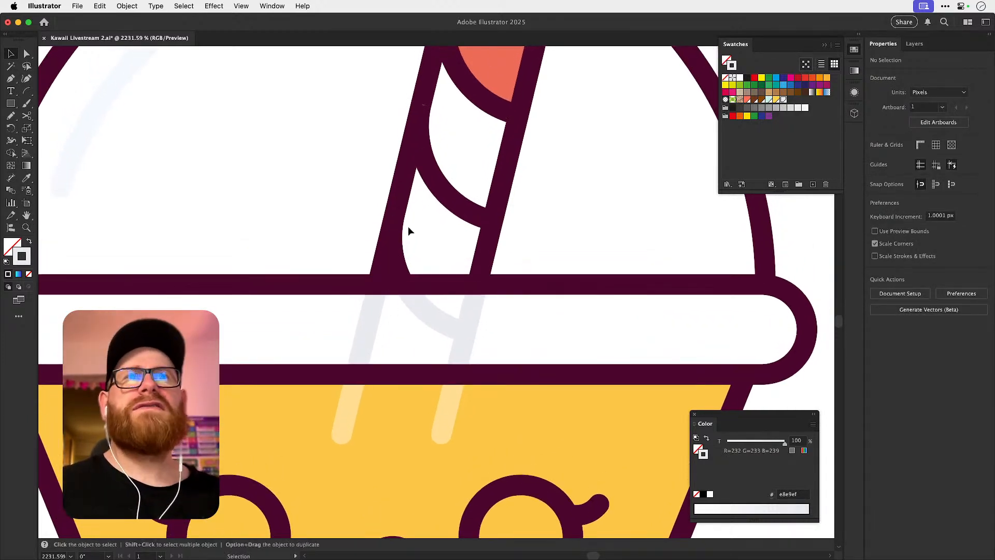
key(a)
key(super+minus)
key(super+minus)
key(v)
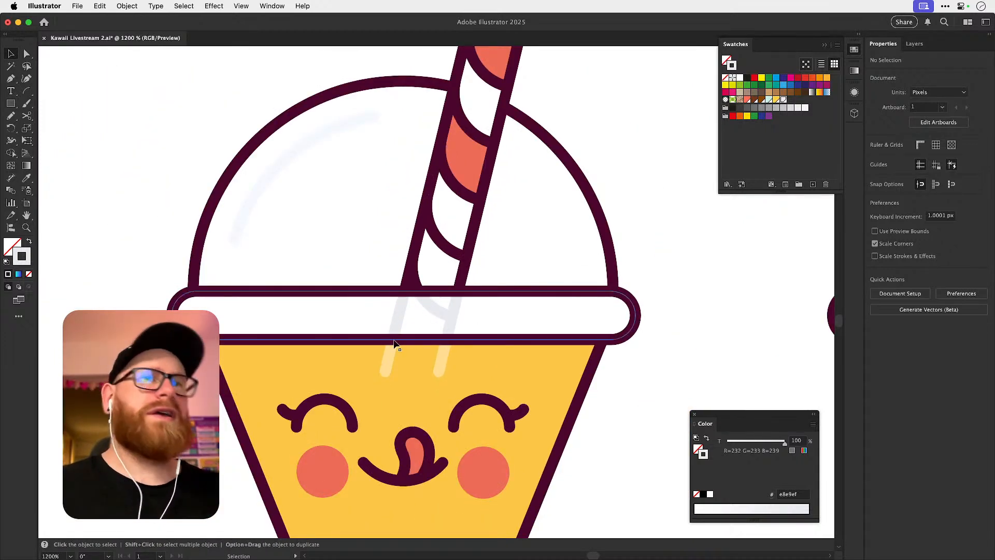
key(a)
click(173, 311)
key(i)
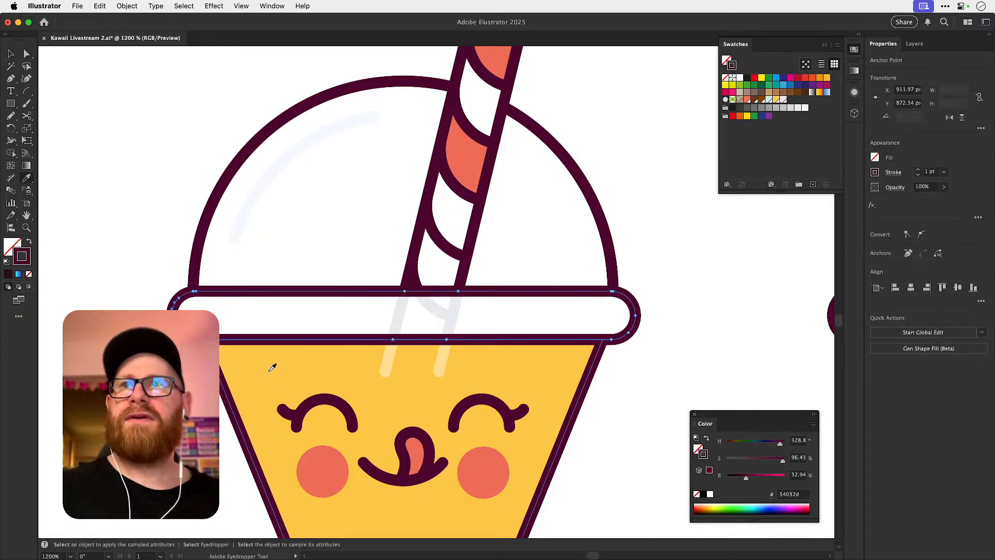
click(265, 364)
key(v)
key(super+shift+a)
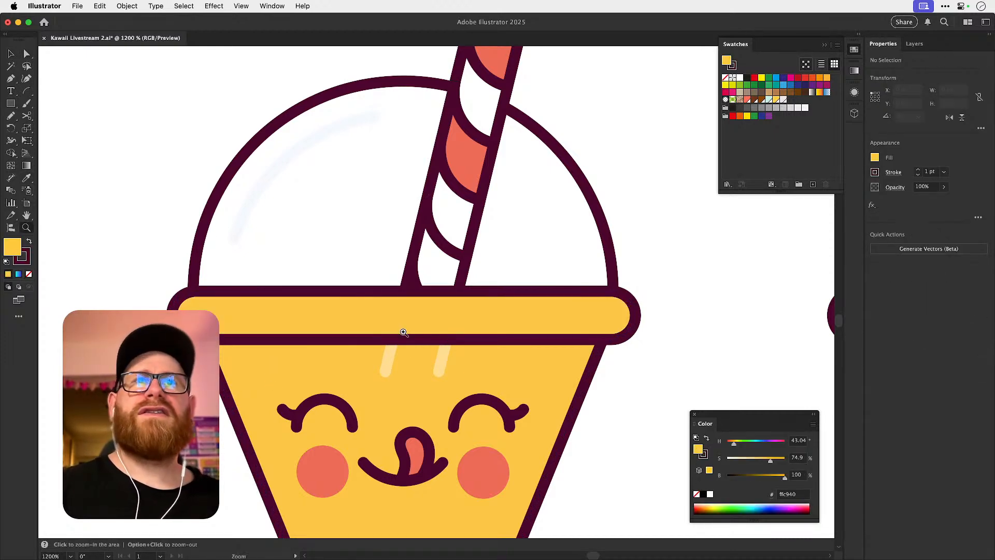
Cut all the straw paths inside the lid rim and paste them in front of the rim.
scroll(415, 330, up, 4)
click(446, 295)
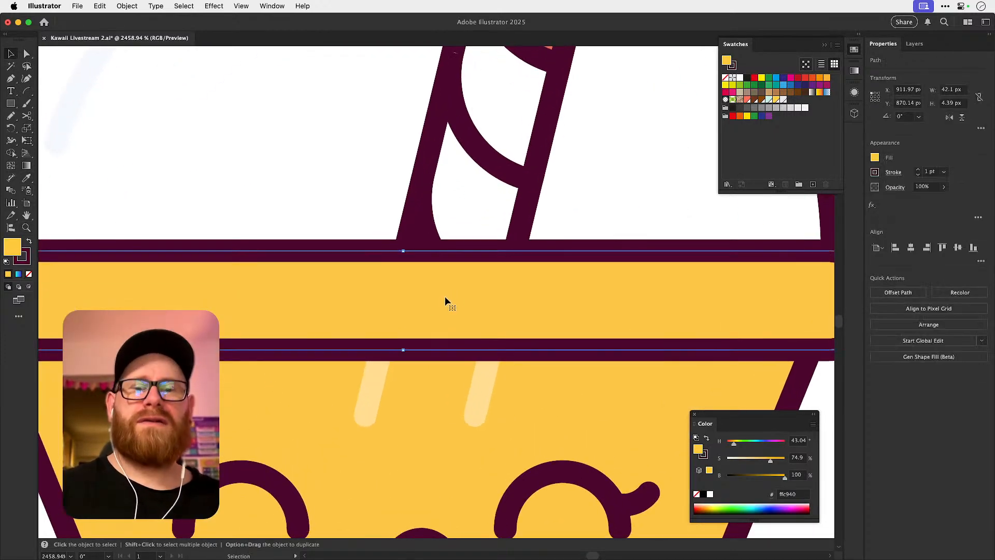
key(super+y)
click(461, 285)
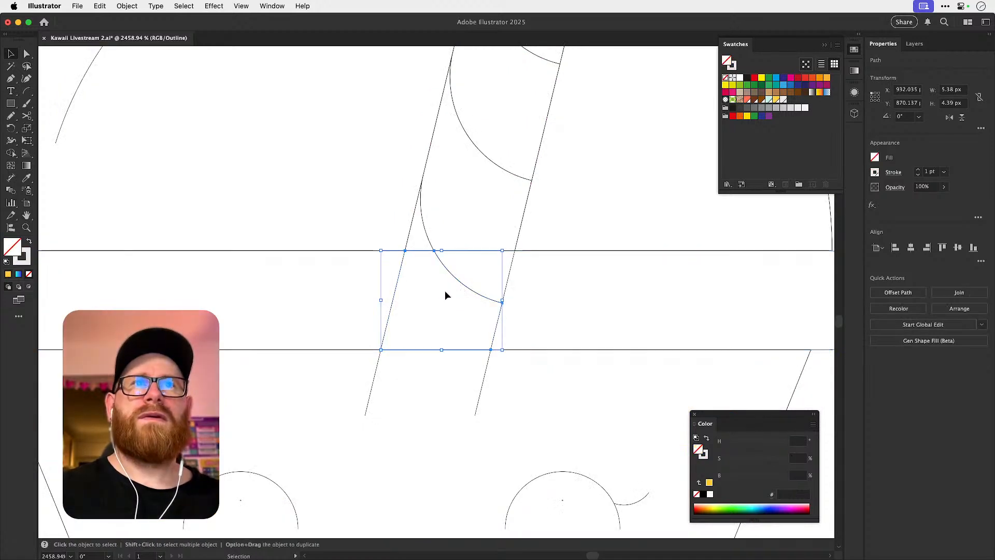
shift+click(508, 286)
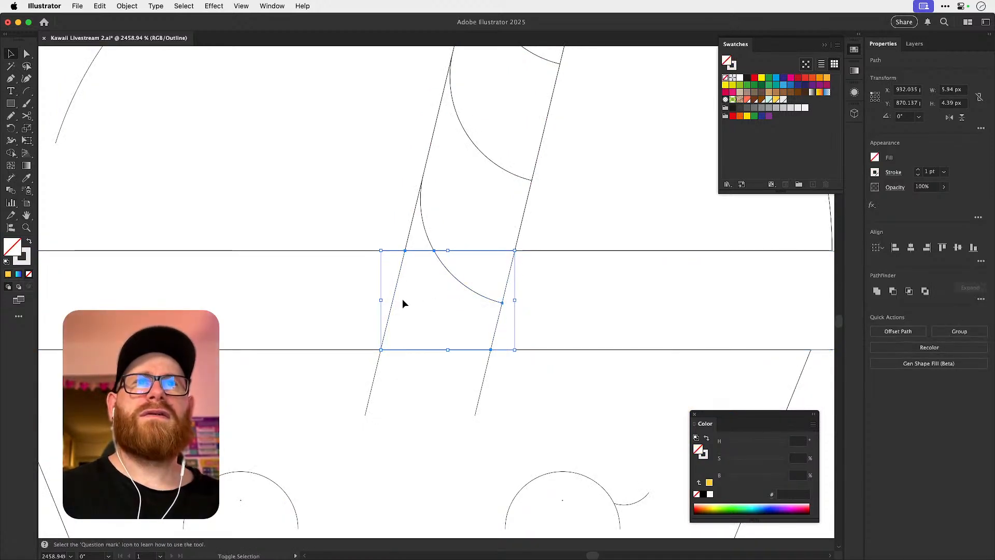
key(a)
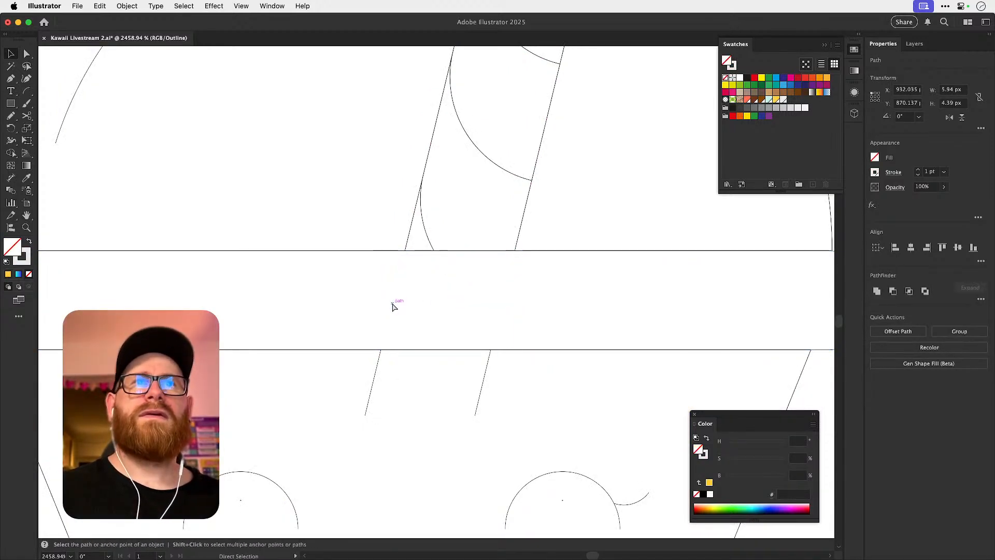
key(super+x)
key(super+y)
key(super+f)
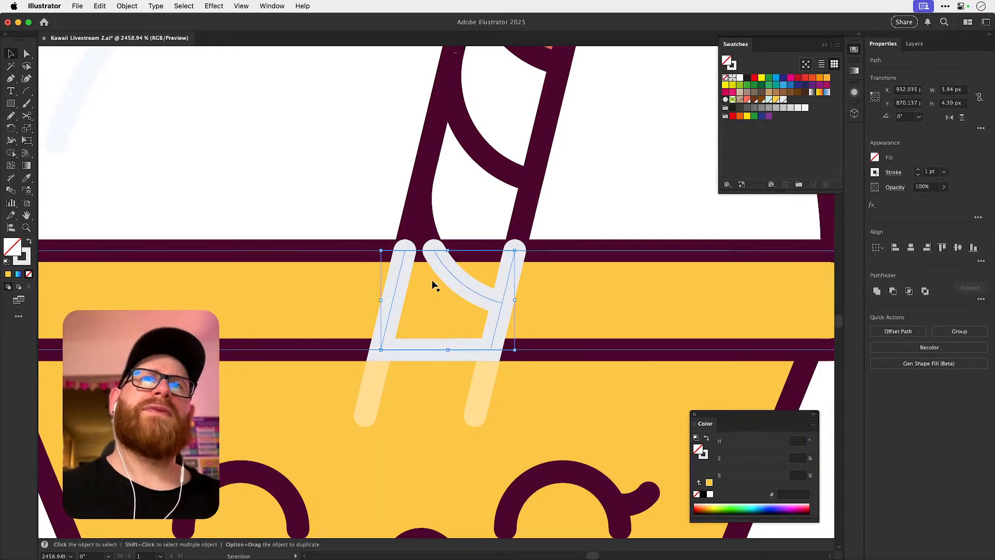
Place the lid rim's outline in front of the straw segment and give that outline no fill.
key(a)
click(355, 255)
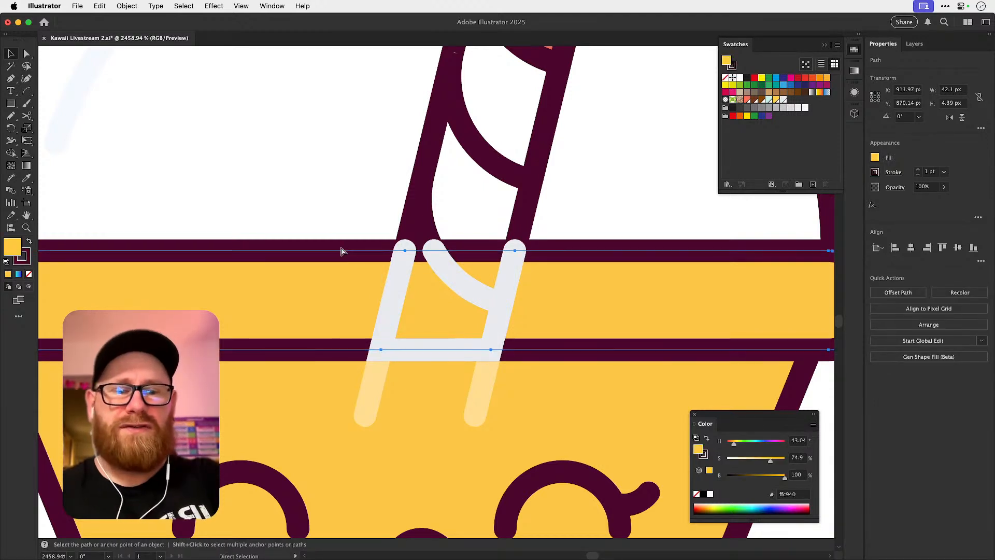
key(Delete)
key(v)
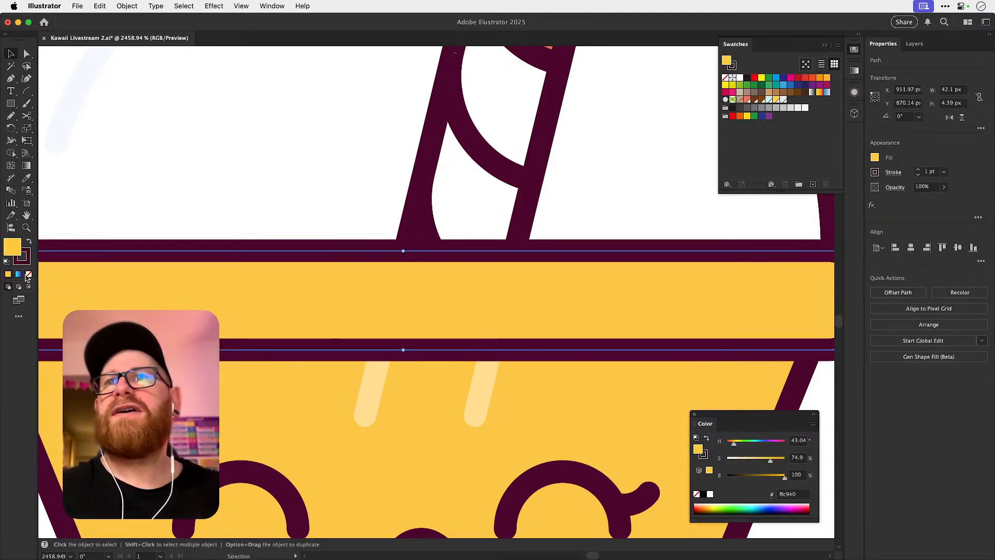
click(29, 274)
click(362, 179)
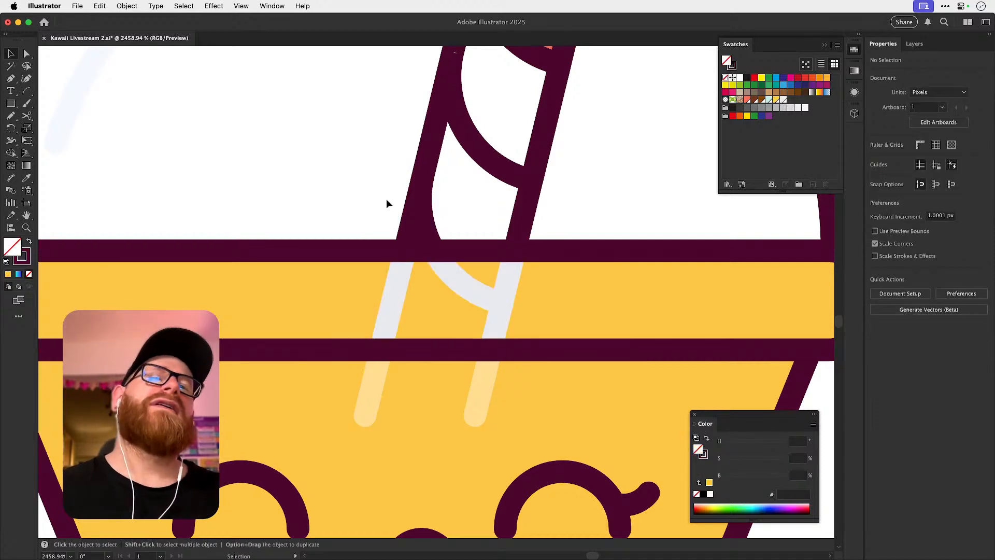
key(super+minus)
key(super+minus)
key(super+minus)
key(super+minus)
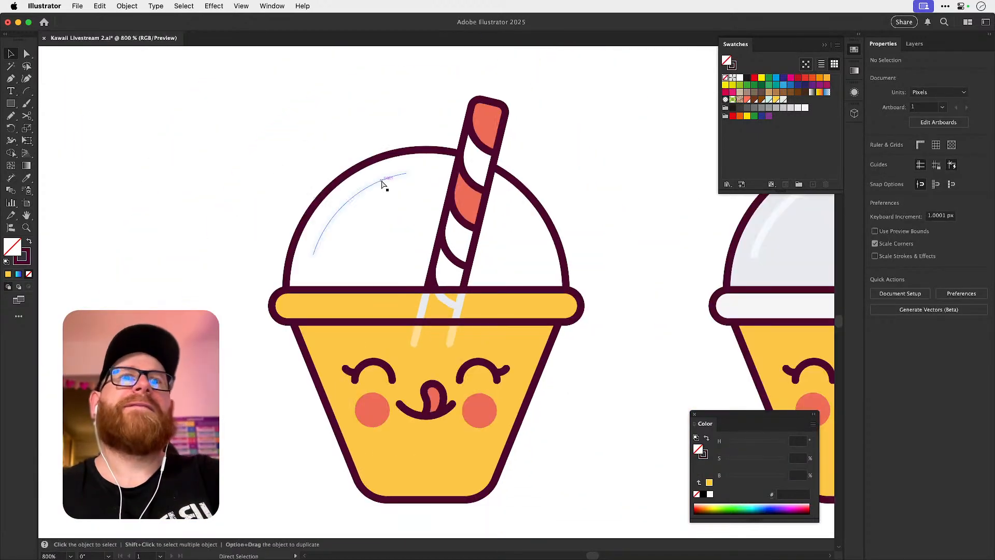
drag(521, 305, 451, 318)
click(368, 258)
drag(369, 259, 487, 303)
click(373, 293)
click(365, 290)
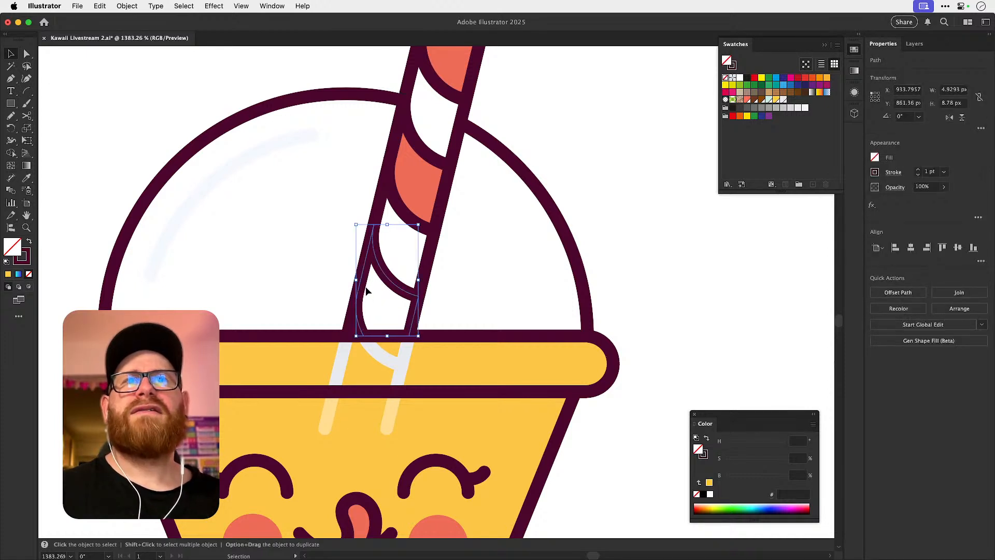
key(shift+m)
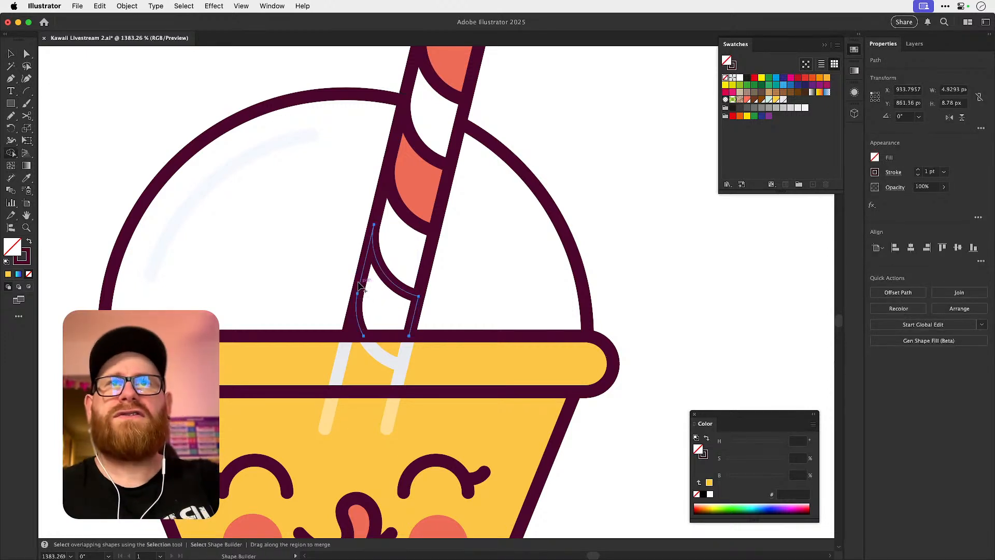
key(super+shift+a)
key(v)
Move the open straw piece just above the lid rim 30 px right and close its path with Join.
click(399, 288)
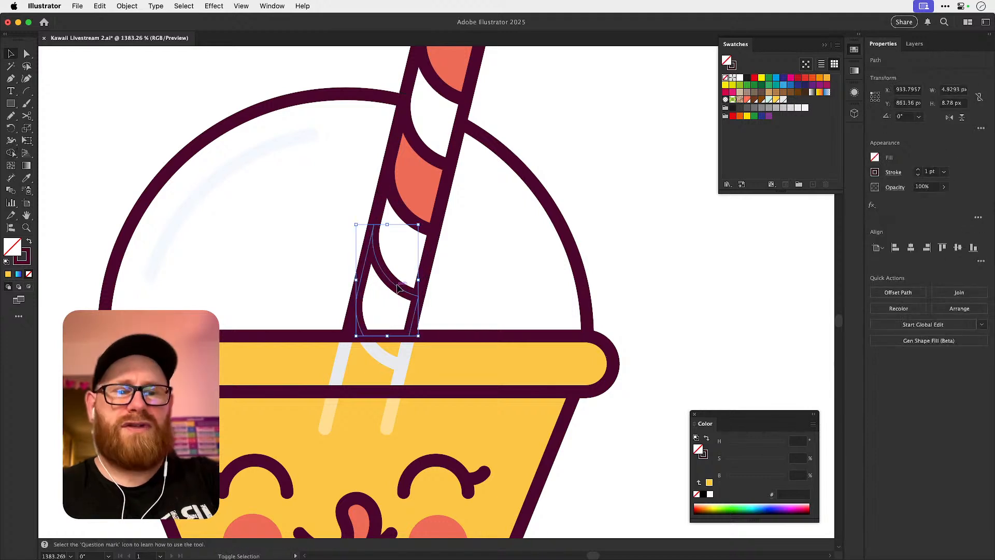
key(shift+Right)
key(shift+Right)
key(shift+Right)
key(a)
drag(680, 365, 808, 330)
key(super+j)
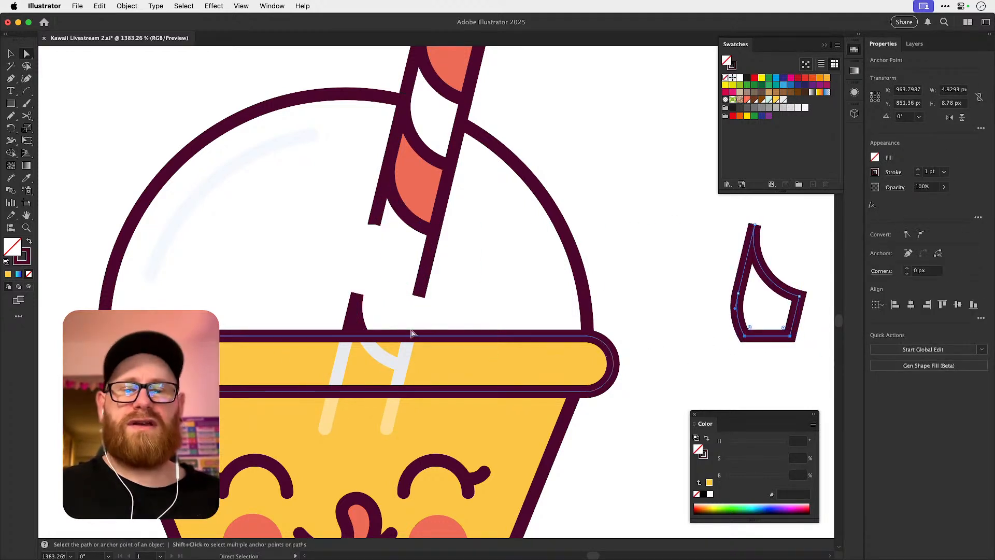
Fill the closed straw piece with the straw's coral (ff6c53), sampled with the Eyedropper, and move it 30 px back left.
key(i)
click(435, 189)
key(v)
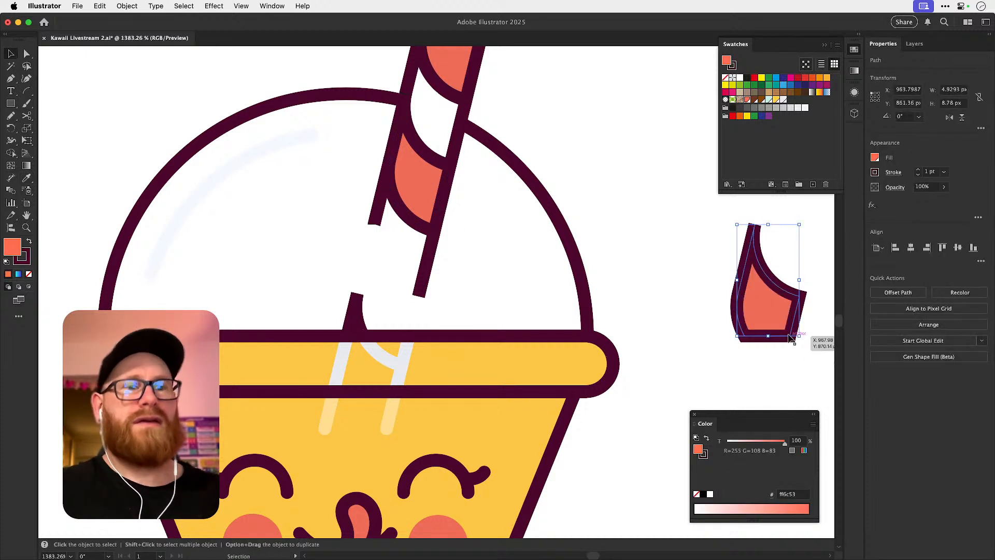
key(shift+Left)
key(shift+Left)
key(shift+Left)
click(788, 334)
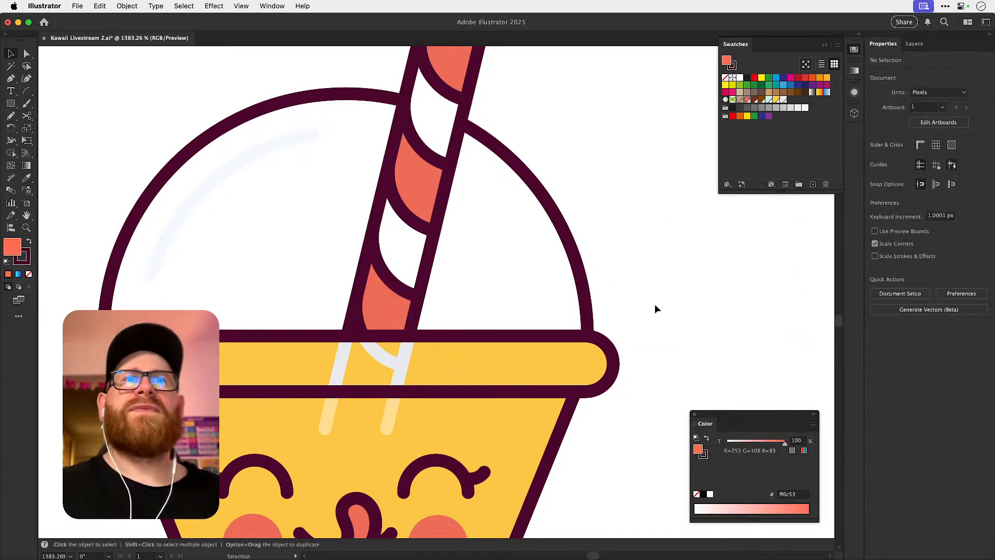
Give the straw segment inside the lid rim the pale yellow ffe091 stroke, sampled from the straw lines on the cup body.
key(a)
click(340, 367)
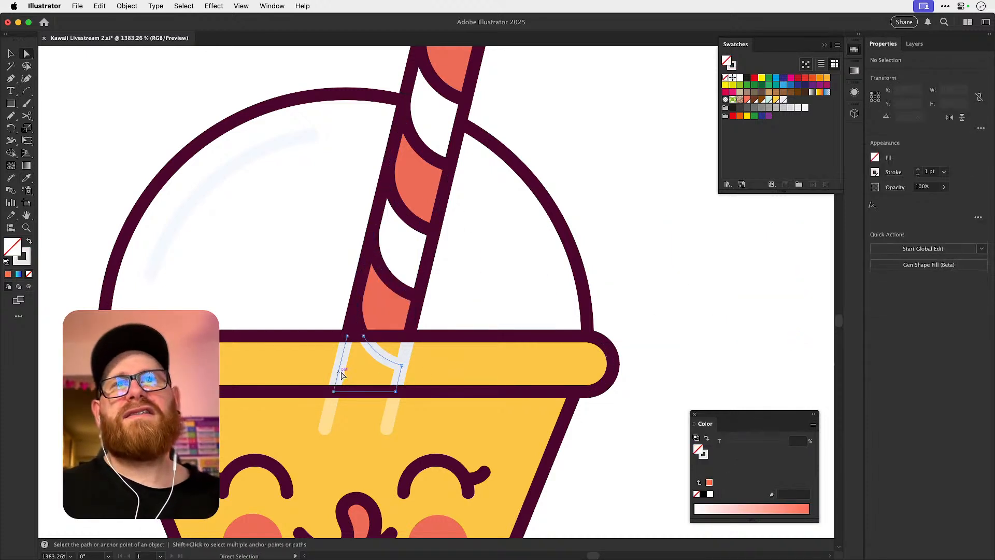
shift+click(387, 361)
key(i)
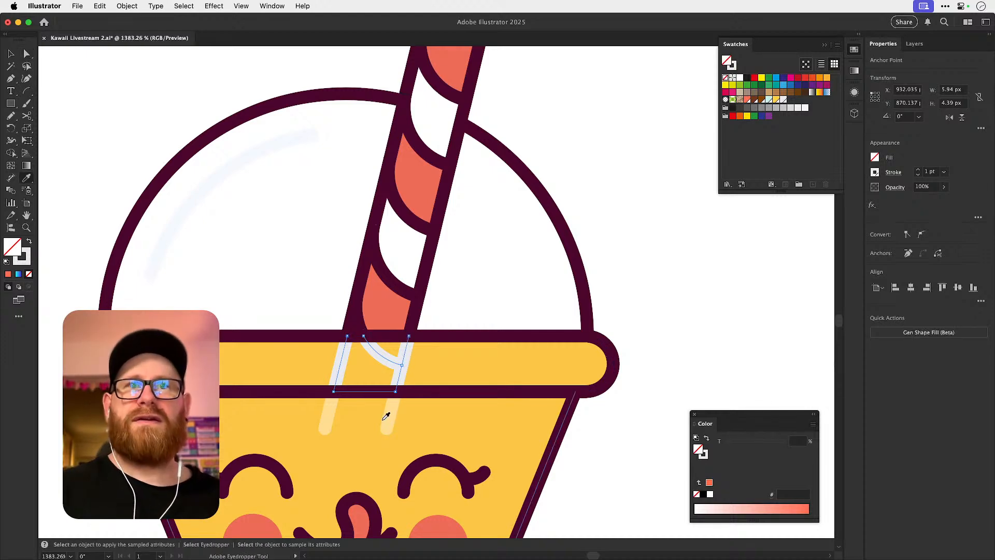
click(389, 416)
click(393, 413)
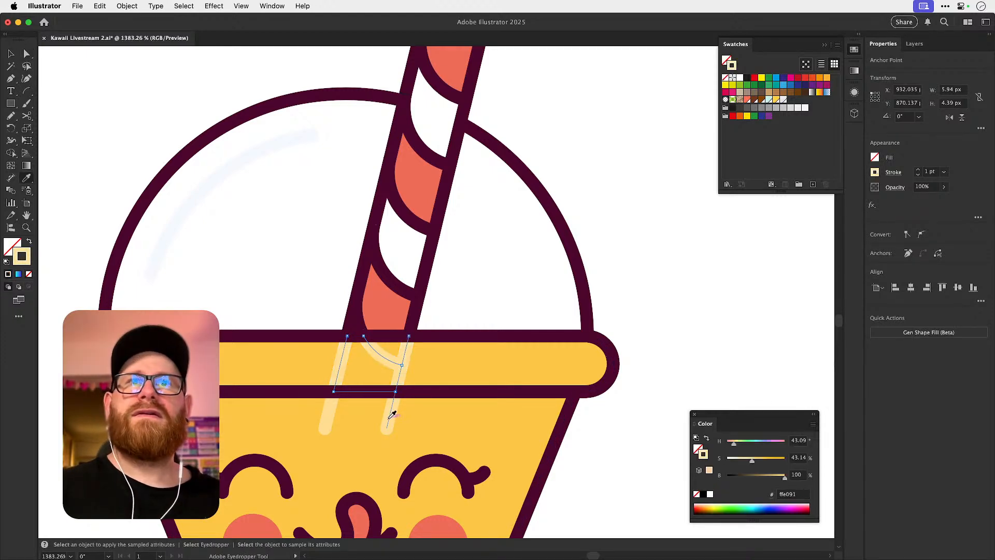
key(super+shift+a)
key(a)
Try the light grey swatch as fill for the dome's left and right parts.
key(super+minus)
key(super+minus)
key(super+minus)
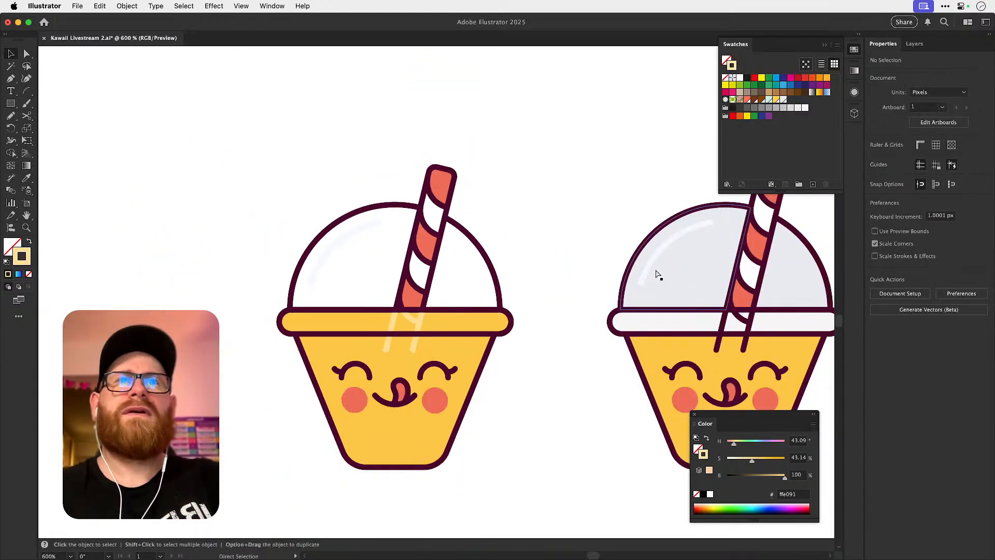
drag(549, 343, 555, 296)
key(z)
drag(411, 258, 388, 256)
key(v)
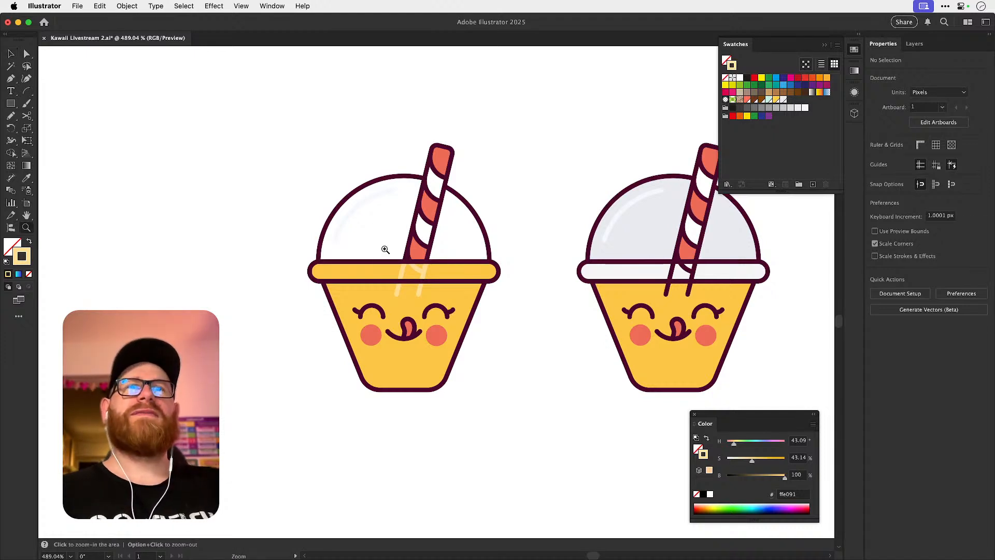
key(a)
scroll(371, 227, up, 3)
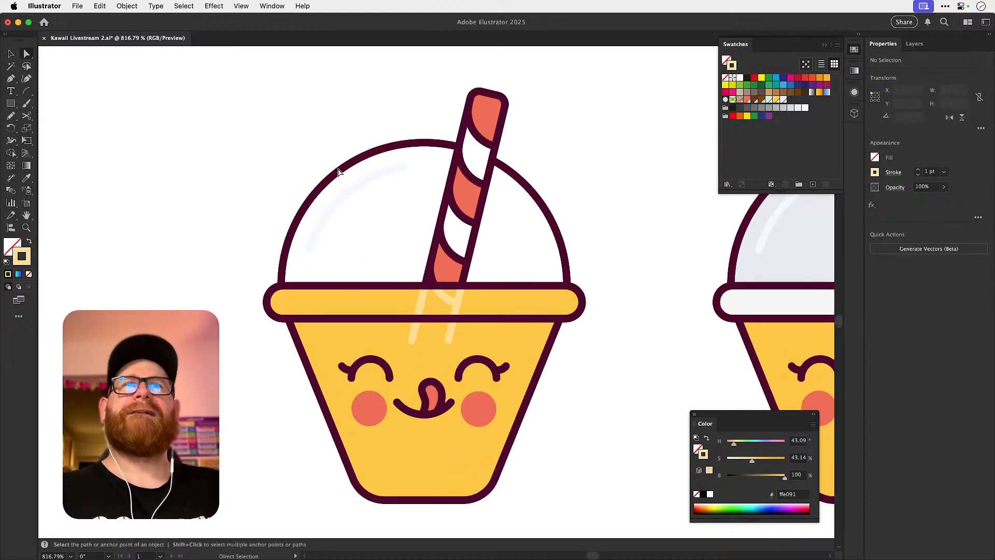
click(338, 171)
shift+click(527, 186)
key(x)
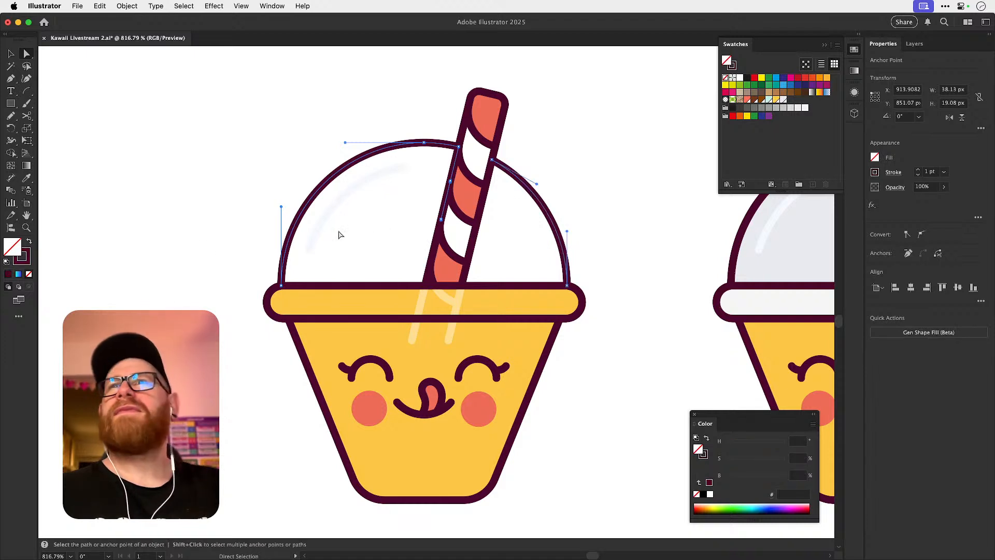
click(783, 101)
key(super+z)
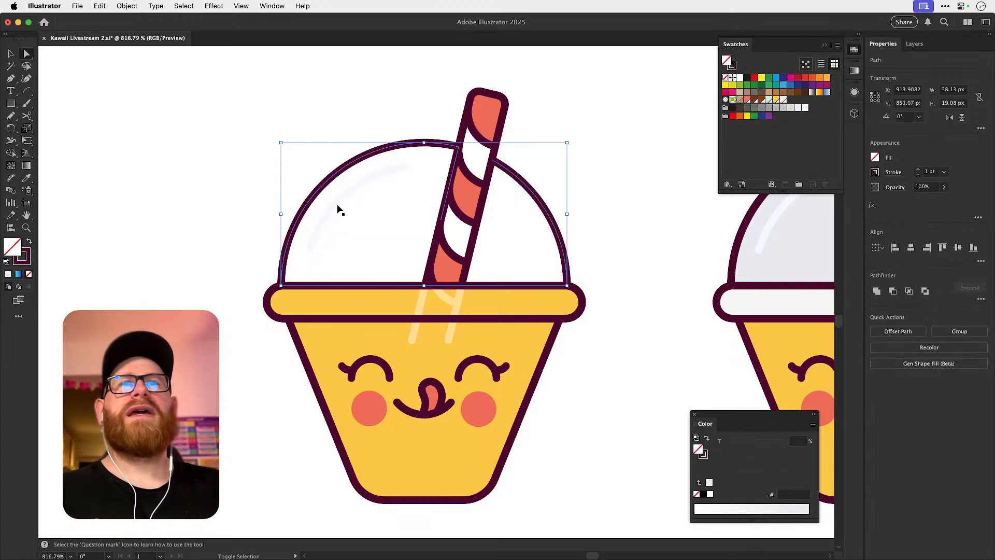
Try to turn the dome areas beside the straw into closed shapes with Shape Builder.
key(v)
drag(325, 117, 559, 227)
drag(536, 153, 540, 144)
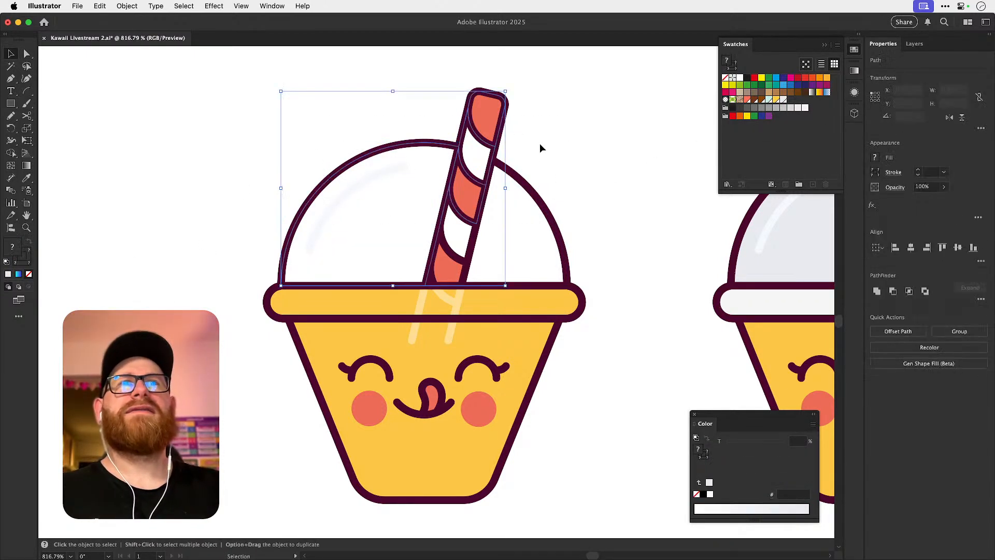
key(shift+m)
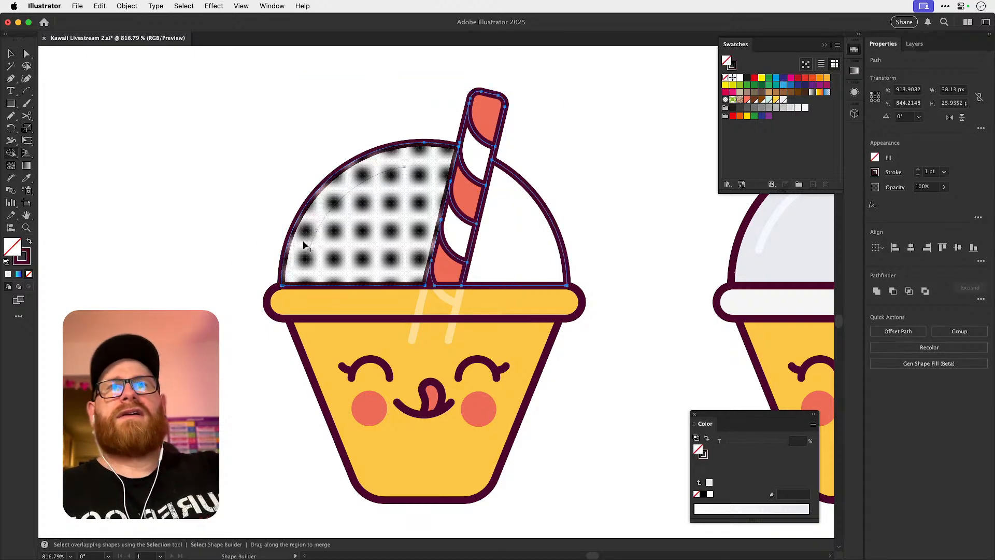
drag(406, 249, 507, 256)
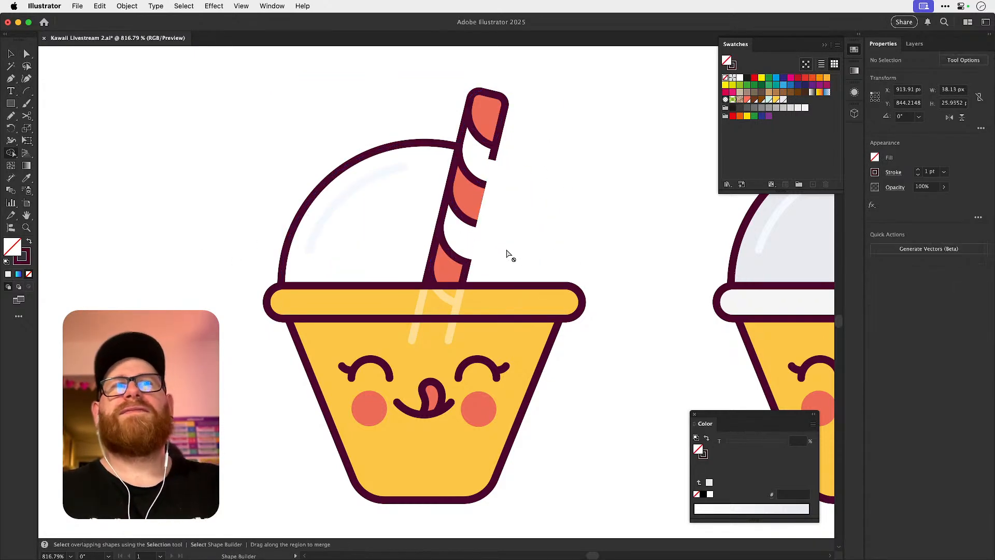
Try Shape Builder again on the dome area right of the straw, with the highlight arc taken out.
key(v)
drag(321, 126, 571, 238)
key(shift+m)
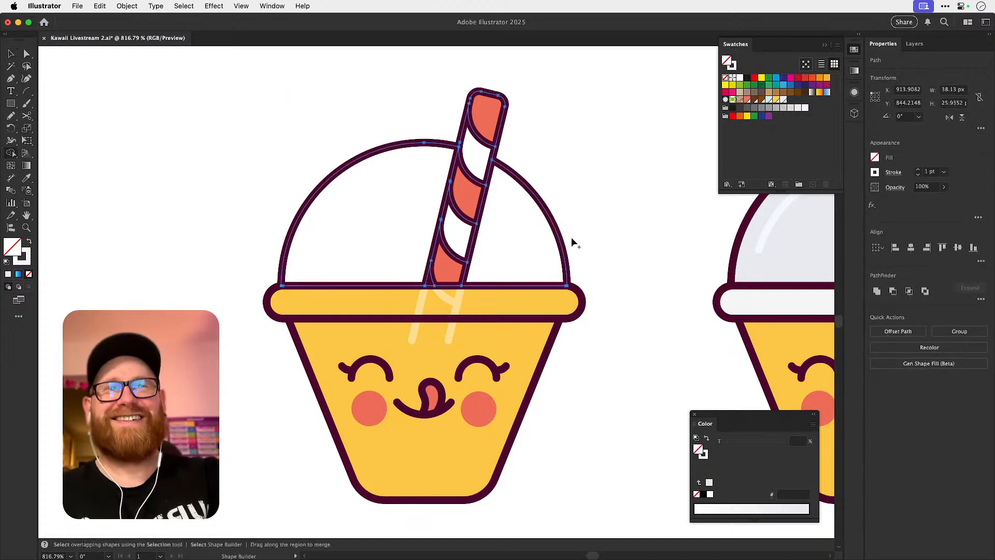
click(515, 241)
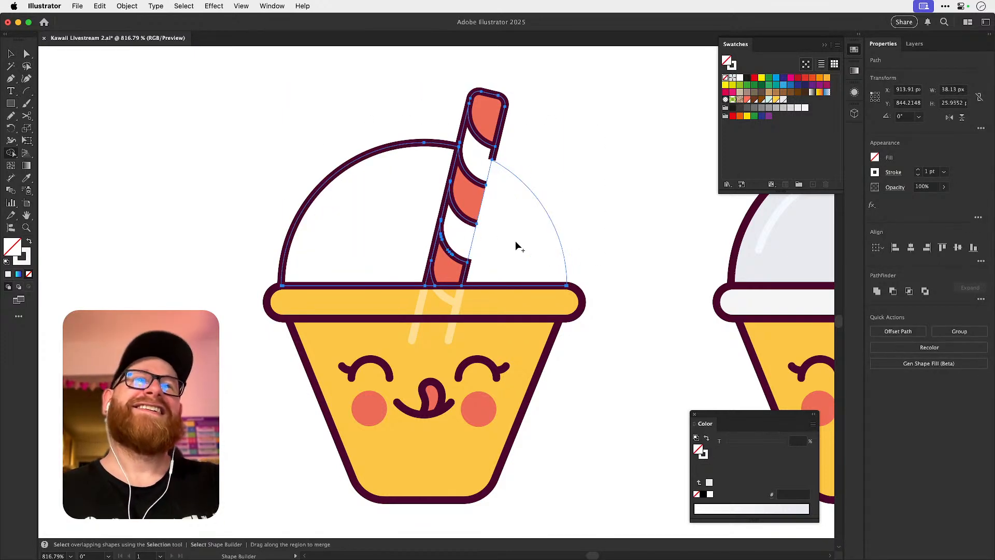
key(v)
key(super+shift+a)
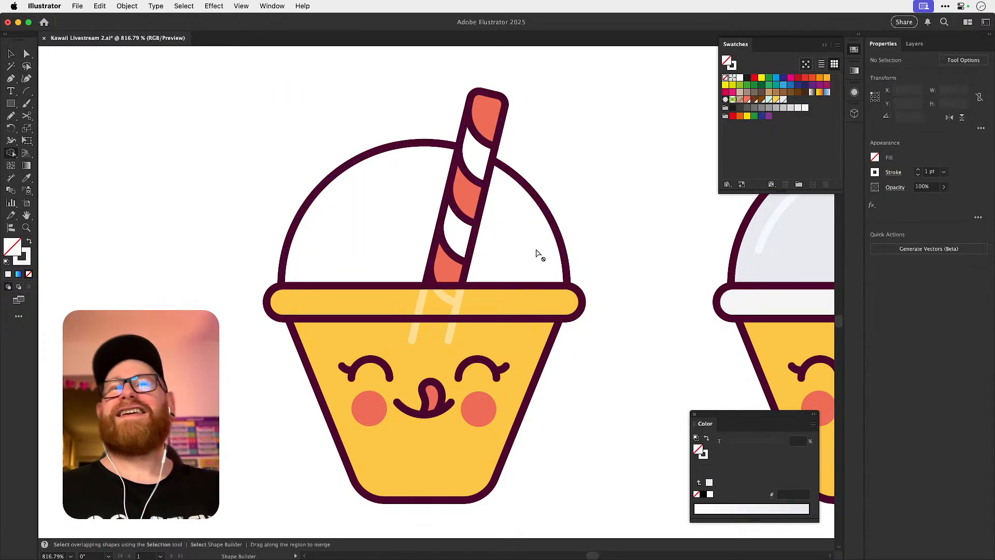
Paste the dome's highlight arc in front and give it the dark outline stroke 54032d, sampled from the dome.
key(super+f)
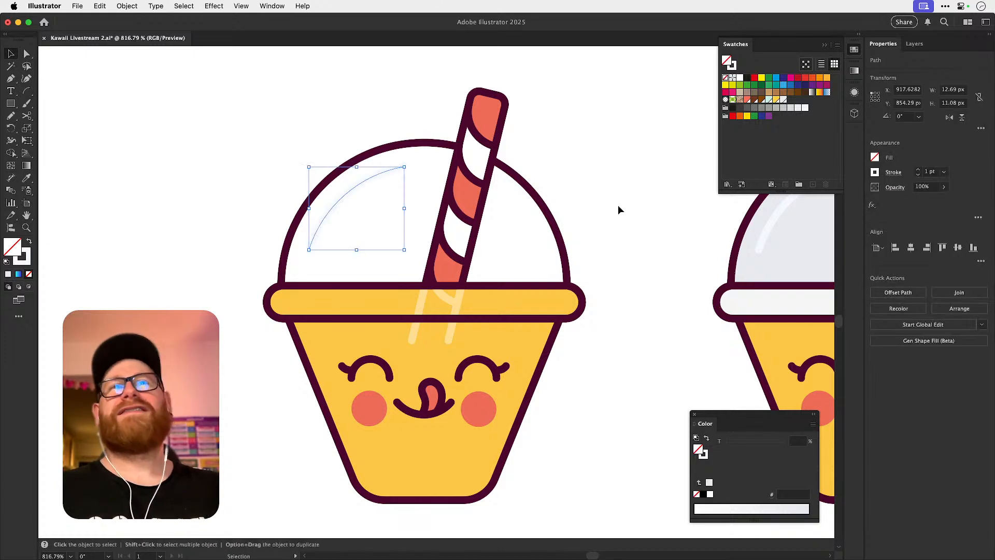
key(i)
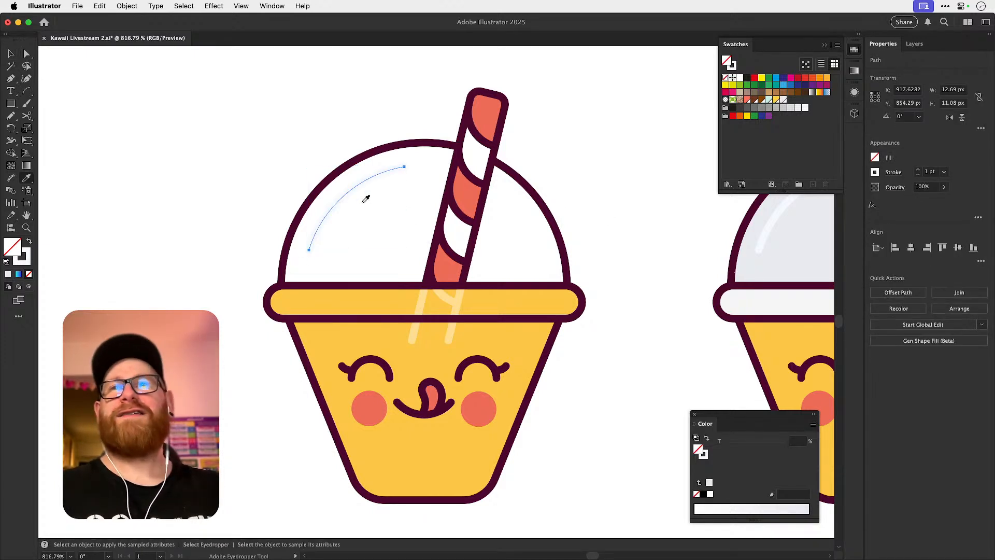
click(321, 187)
key(super+shift+a)
key(a)
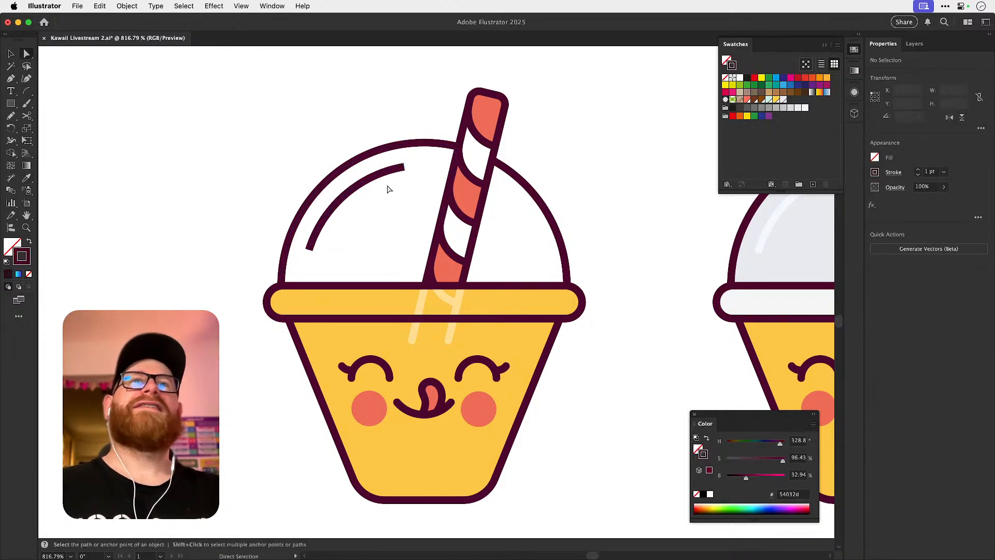
Set the highlight arc's stroke to round caps.
click(382, 178)
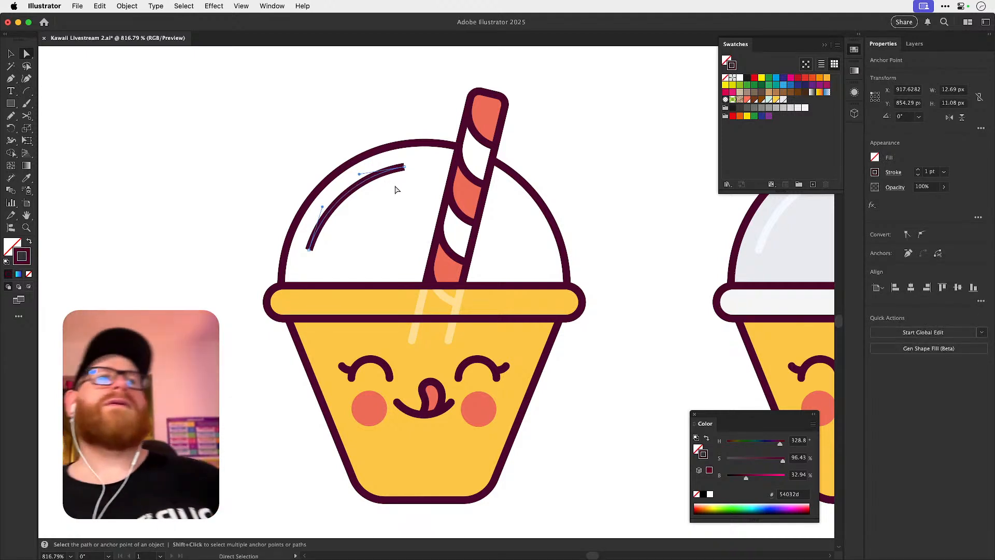
click(891, 176)
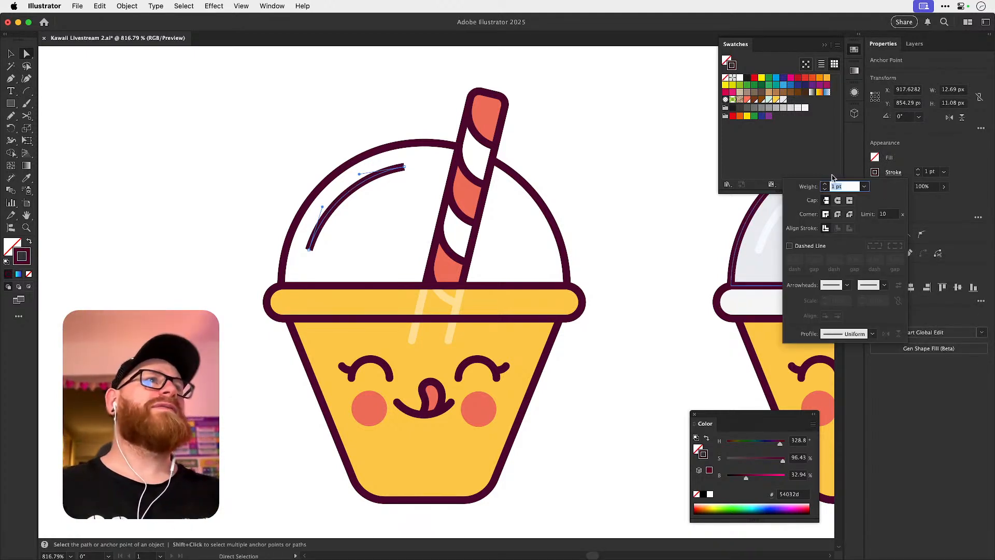
click(839, 201)
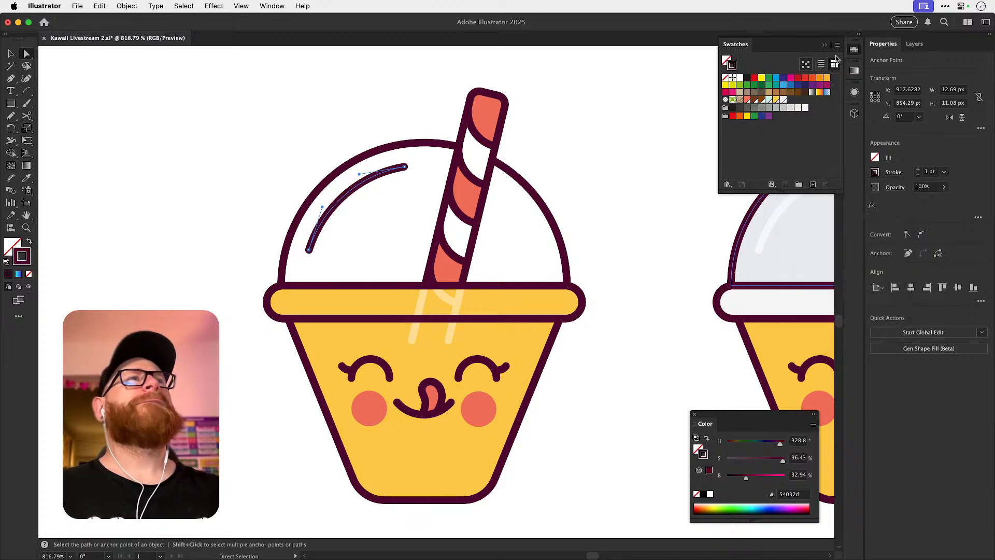
Close the swatches, clear the selection and compare the outlined-dome cup with the other cup versions.
click(855, 53)
key(v)
click(679, 145)
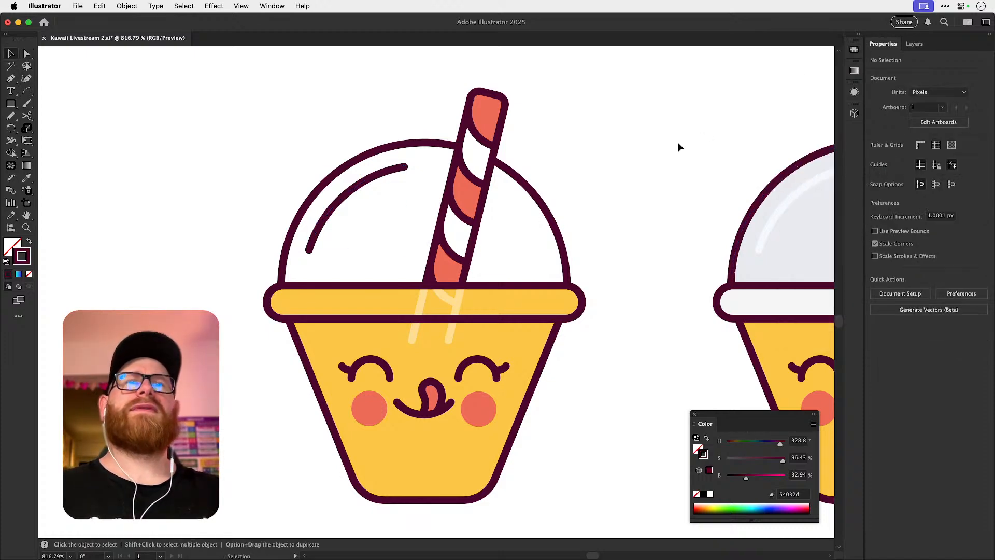
key(super+minus)
key(super+minus)
key(super+minus)
key(super+minus)
key(super+minus)
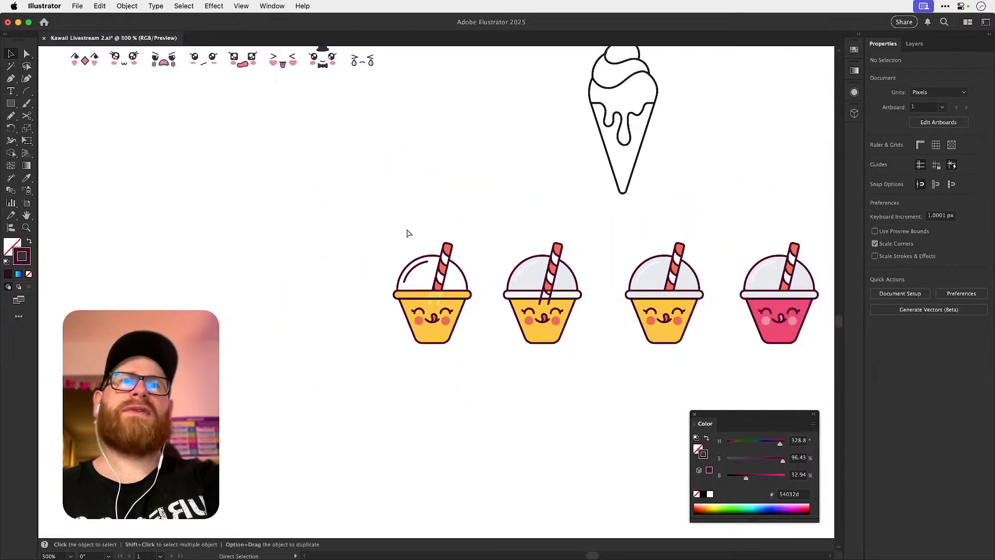
key(z)
drag(483, 306, 578, 289)
key(a)
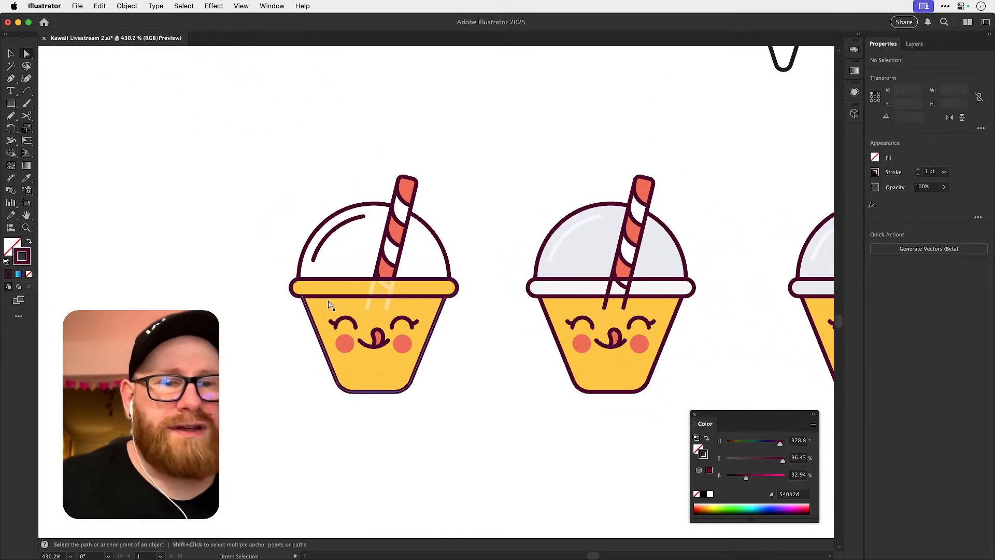
Try the pinkish-red fill ff175c on the outlined-dome cup's body and lid rim.
click(328, 289)
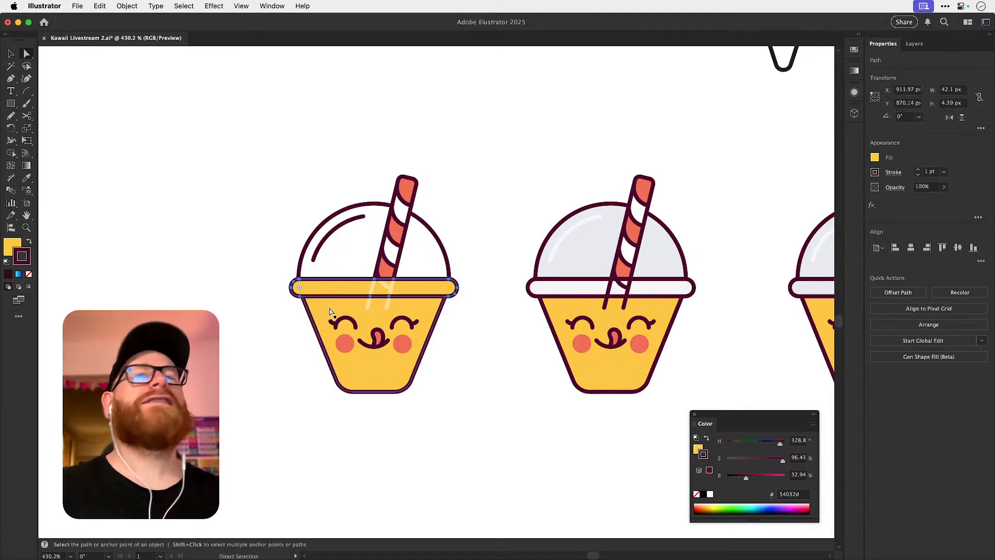
shift+click(324, 308)
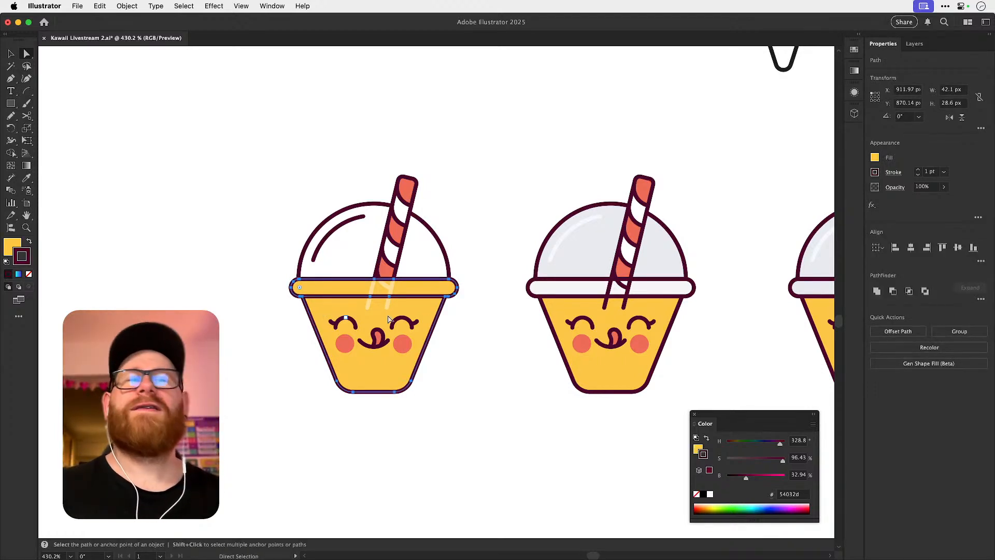
click(779, 445)
drag(777, 446, 776, 446)
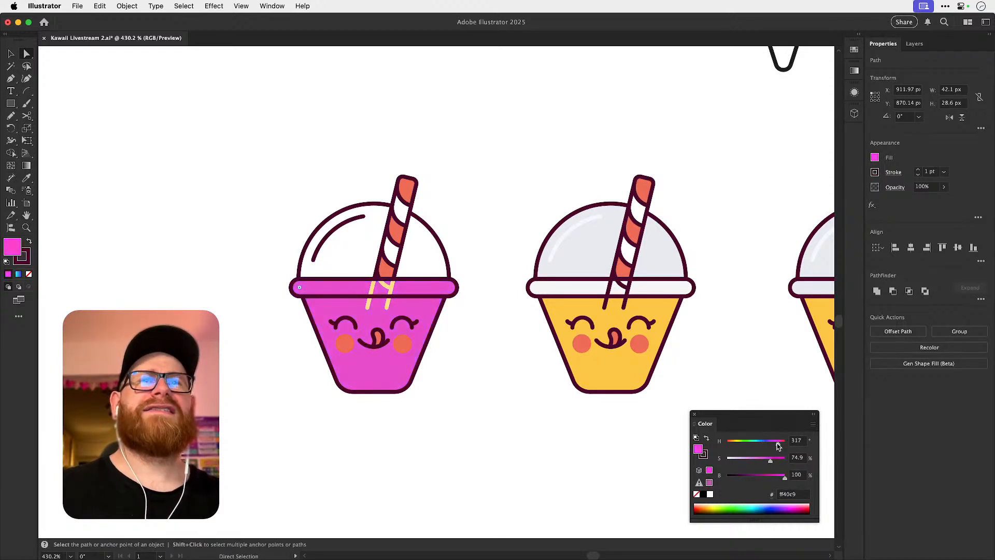
mouse_move(772, 459)
mouse_down()
mouse_move(742, 459)
mouse_move(780, 458)
mouse_up()
click(11, 54)
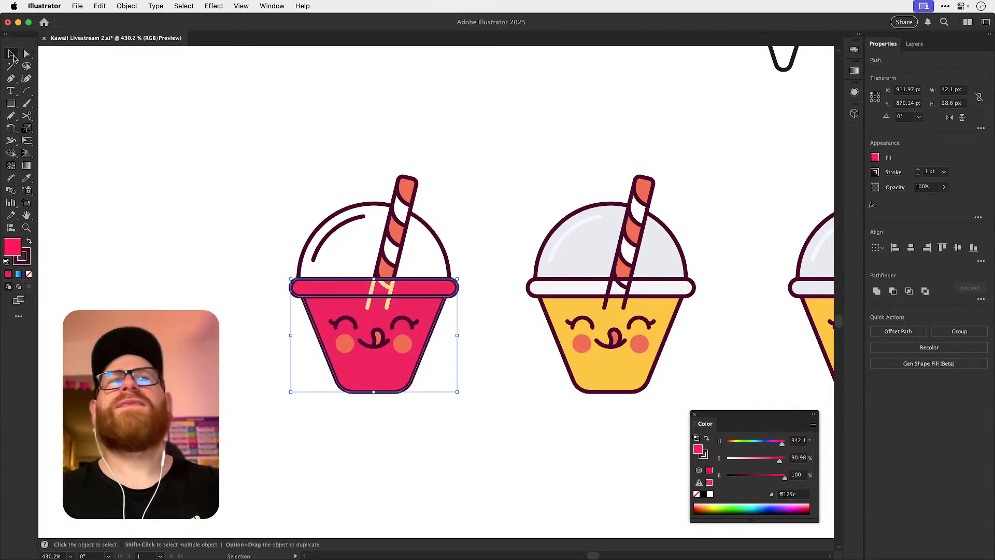
Undo the pink recolouring of the cup's body and rim.
key(super+z)
key(super+z)
key(super+z)
key(super+z)
key(super+z)
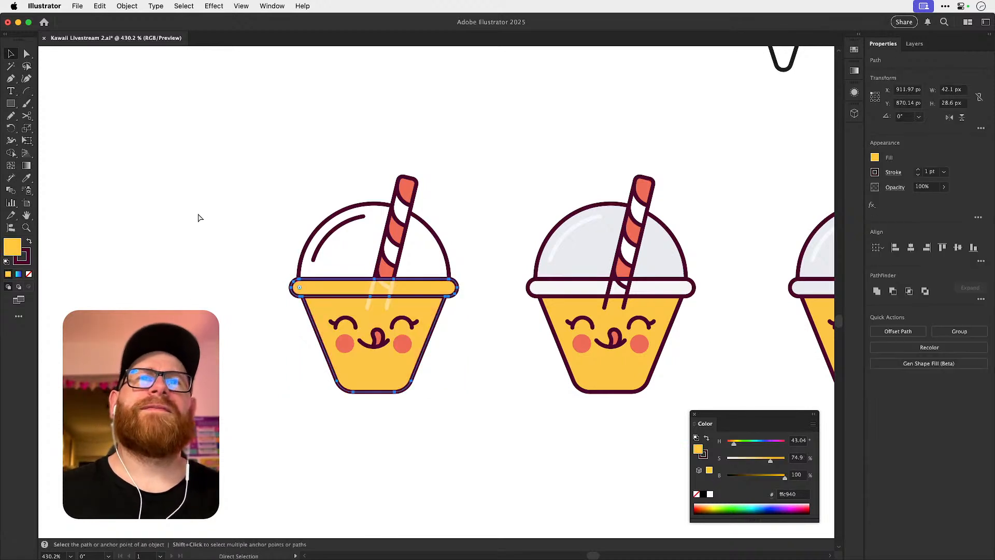
key(shift+super+z)
key(a)
key(super+z)
key(super+z)
key(a)
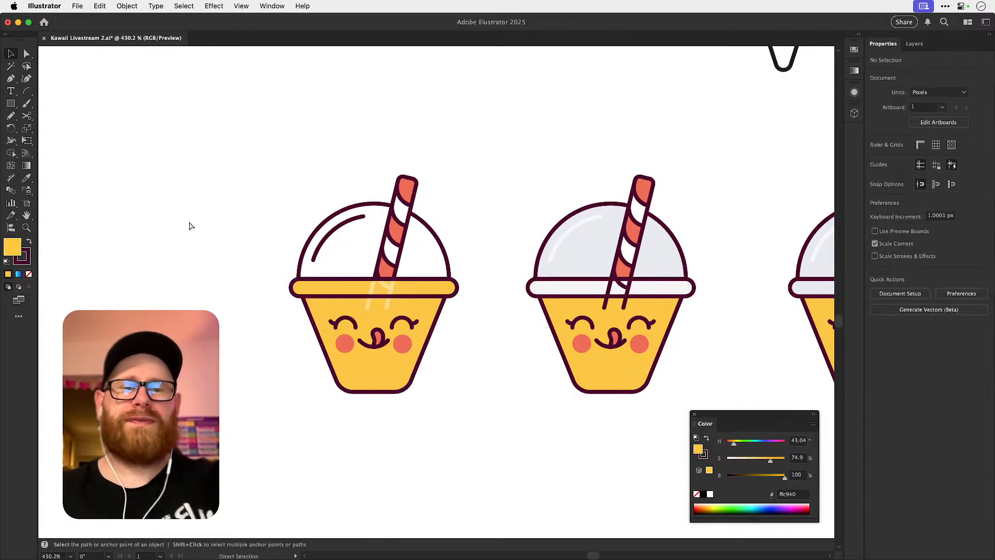
Place the yellow cup with the dark dome highlight on the cream artboard, right of the cinnamon roll.
key(super+minus)
key(super+minus)
key(super+minus)
key(super+minus)
key(super+minus)
key(super+minus)
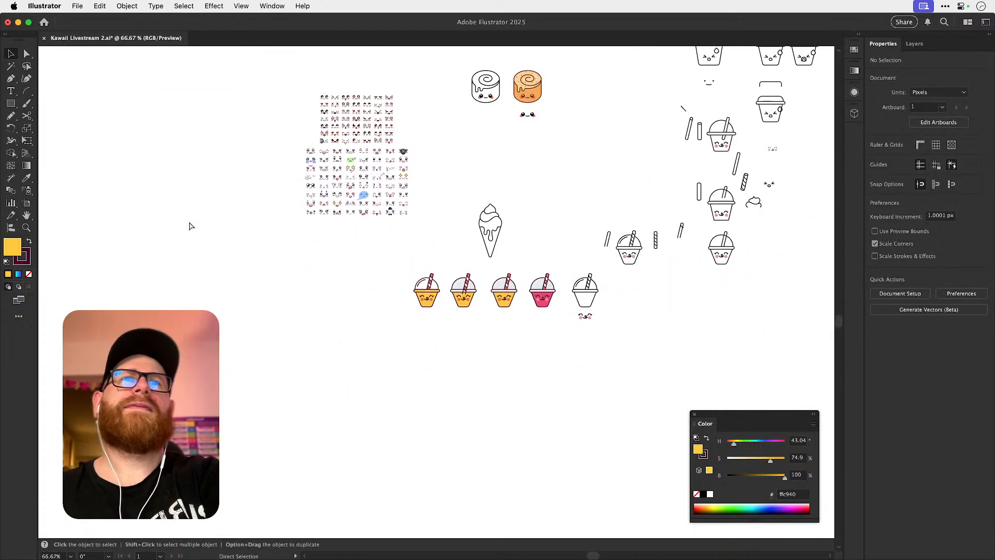
scroll(397, 389, up, 3)
scroll(397, 388, right, 1)
drag(415, 403, 328, 116)
drag(338, 140, 287, 225)
scroll(330, 229, up, 5)
key(Delete)
drag(280, 325, 355, 234)
drag(320, 291, 317, 199)
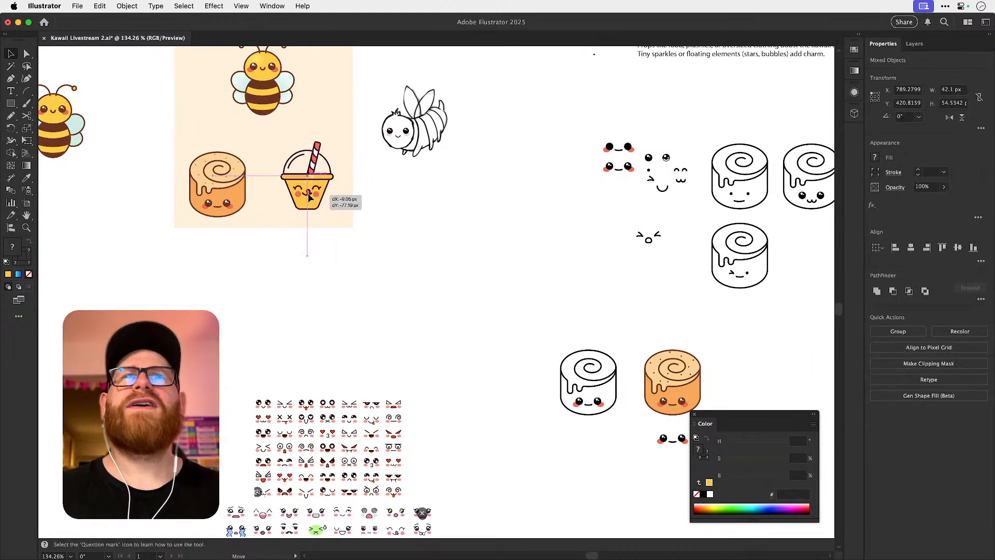
scroll(333, 200, up, 5)
click(470, 215)
Compare the placed cup with the bee and cinnamon roll at several zoom levels for style consistency.
scroll(446, 270, up, 5)
scroll(445, 270, left, 2)
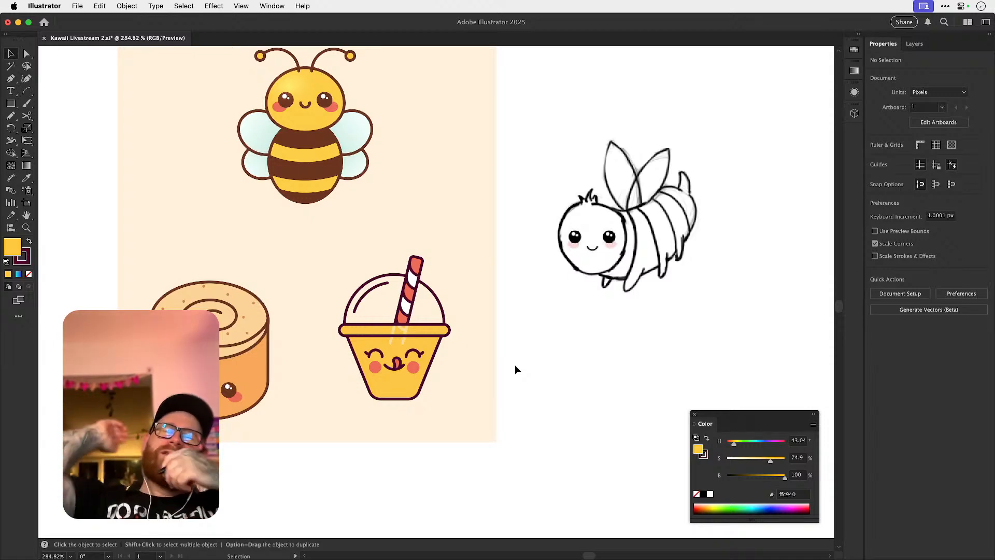
key(super+1)
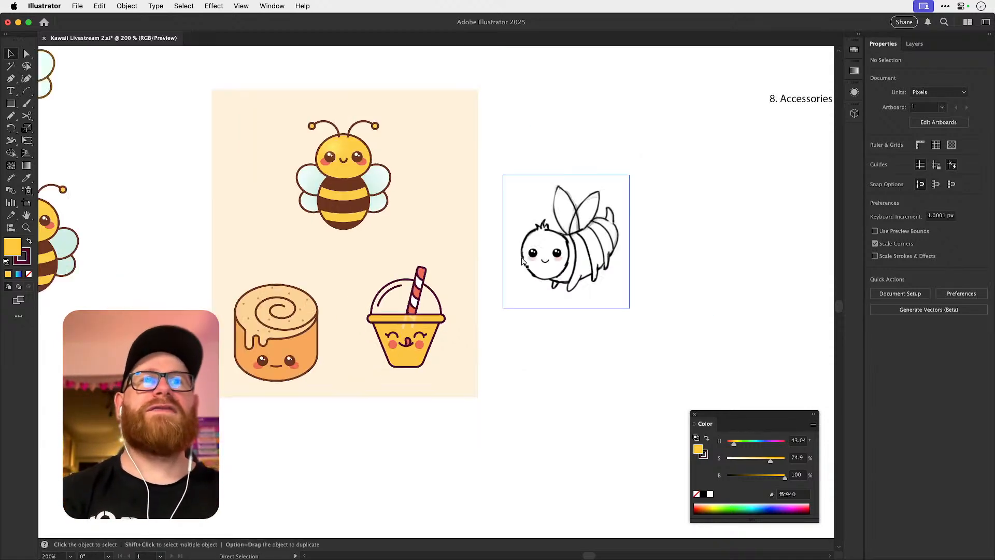
drag(400, 307, 590, 323)
drag(255, 310, 277, 321)
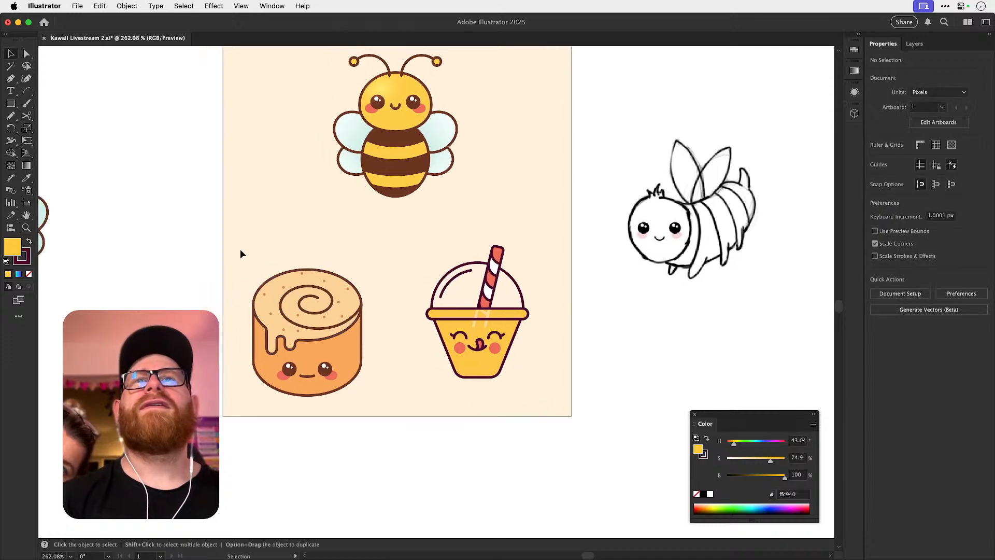
drag(388, 420, 372, 403)
scroll(397, 400, up, 2)
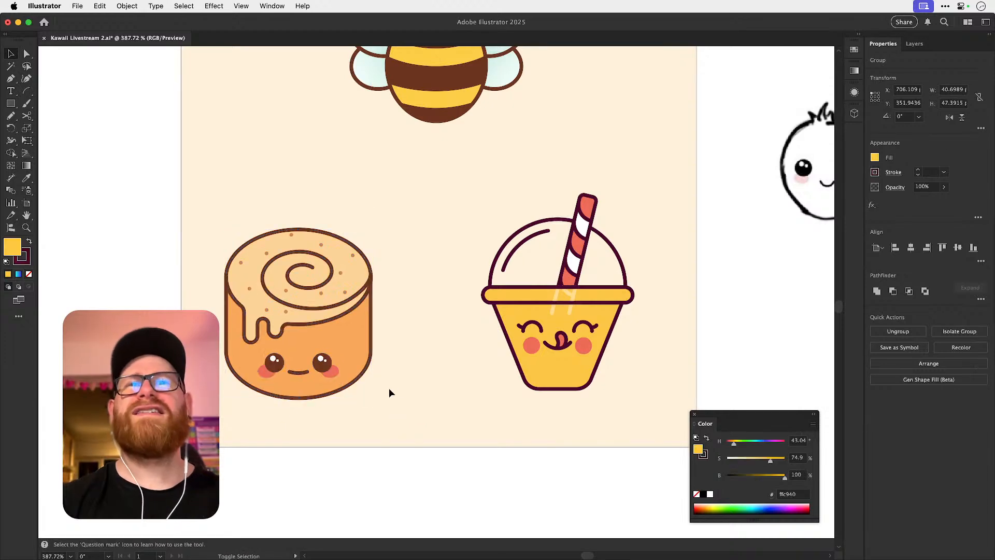
click(403, 363)
scroll(405, 364, down, 5)
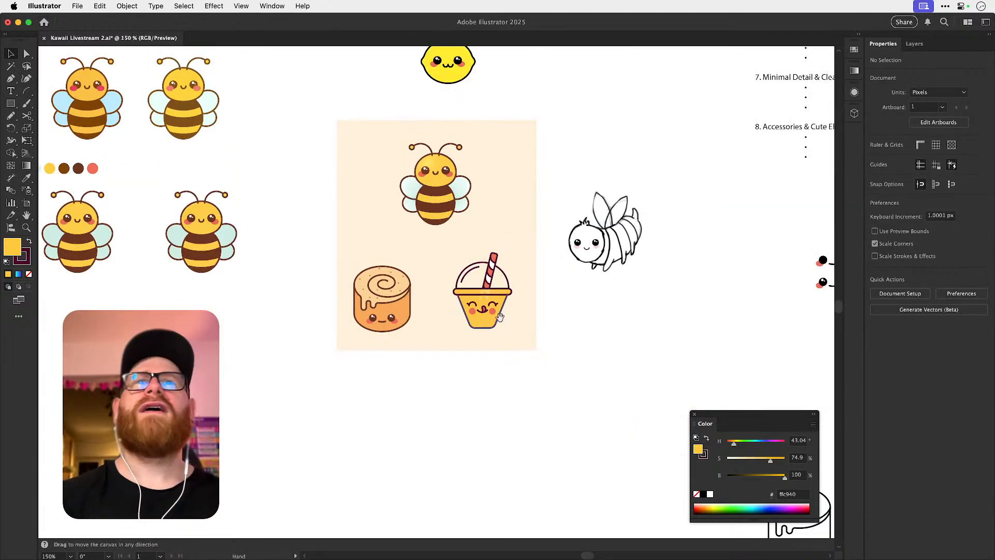
scroll(430, 389, up, 3)
scroll(430, 389, right, 2)
key(z)
drag(440, 357, 463, 372)
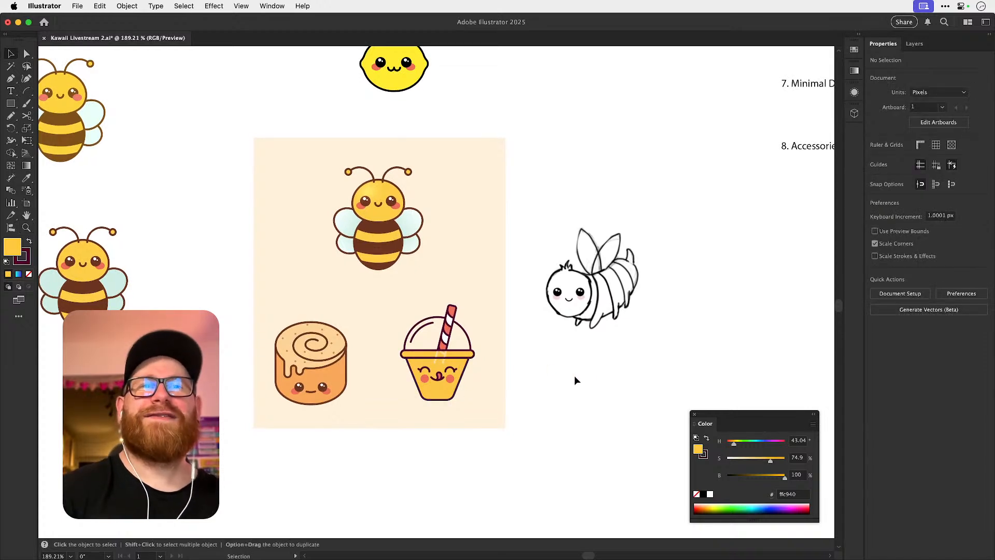
Save the document and place a copy of the cup directly below the cream artboard.
key(super+s)
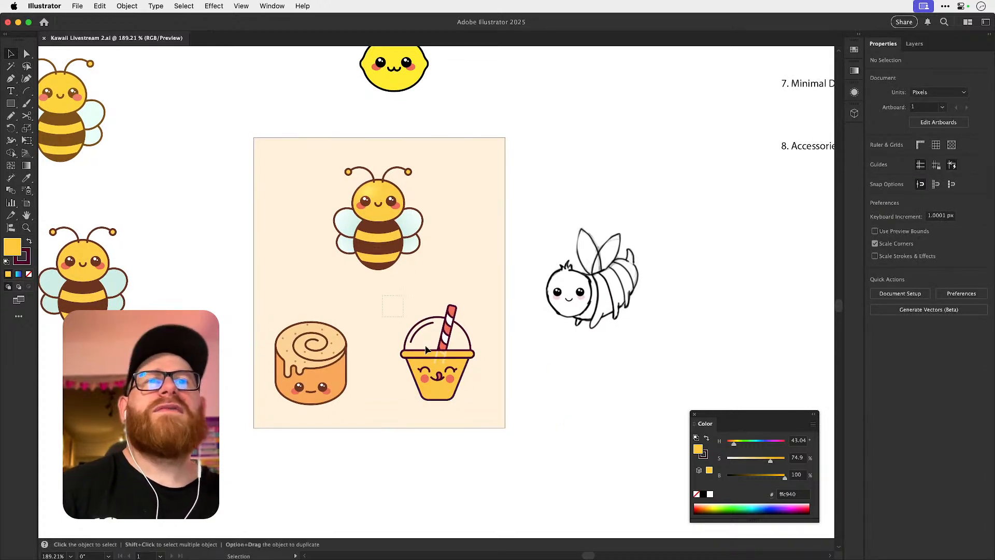
drag(382, 298, 482, 441)
key(space)
drag(457, 368, 453, 304)
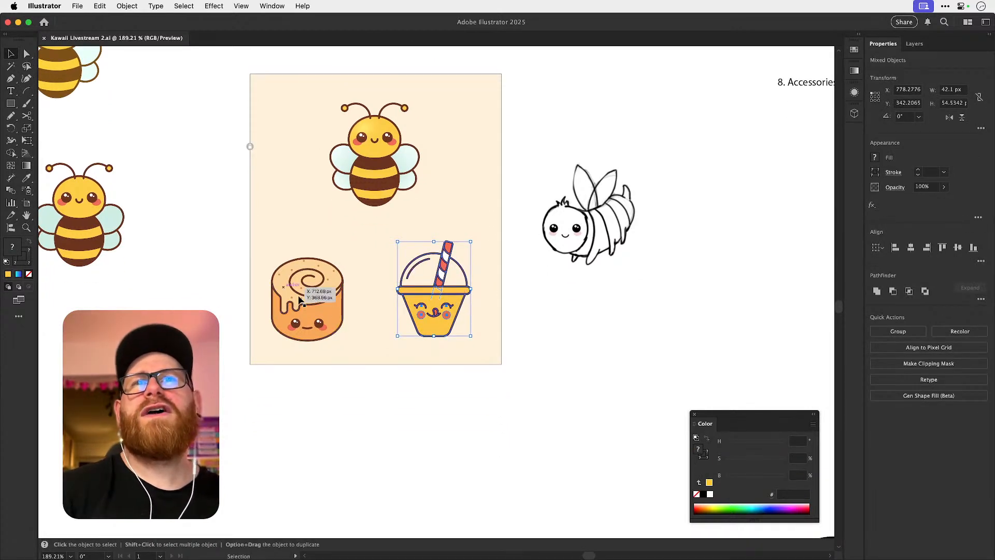
drag(451, 297, 474, 391)
click(527, 426)
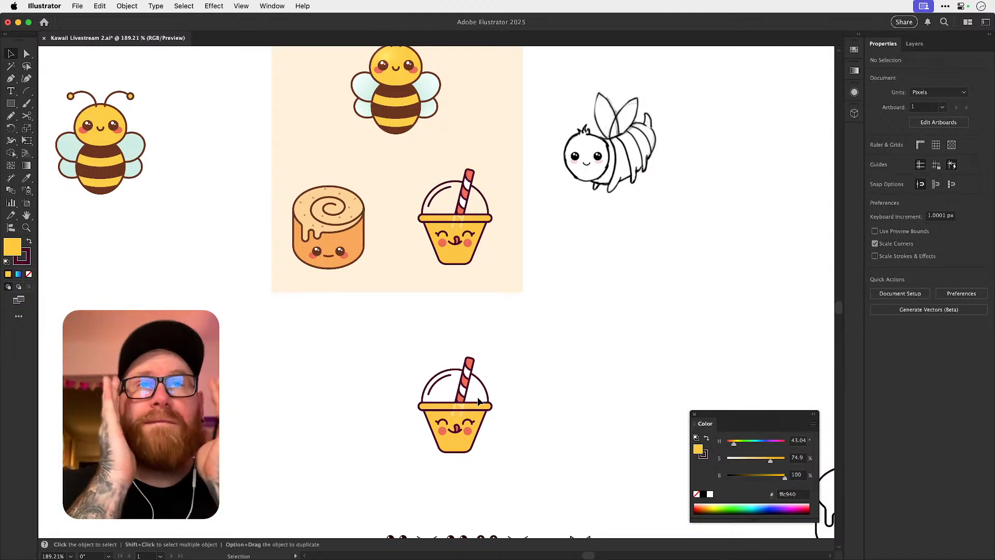
Examine the bee, cinnamon roll and cup together, including the base of the copied cup.
scroll(407, 296, up, 3)
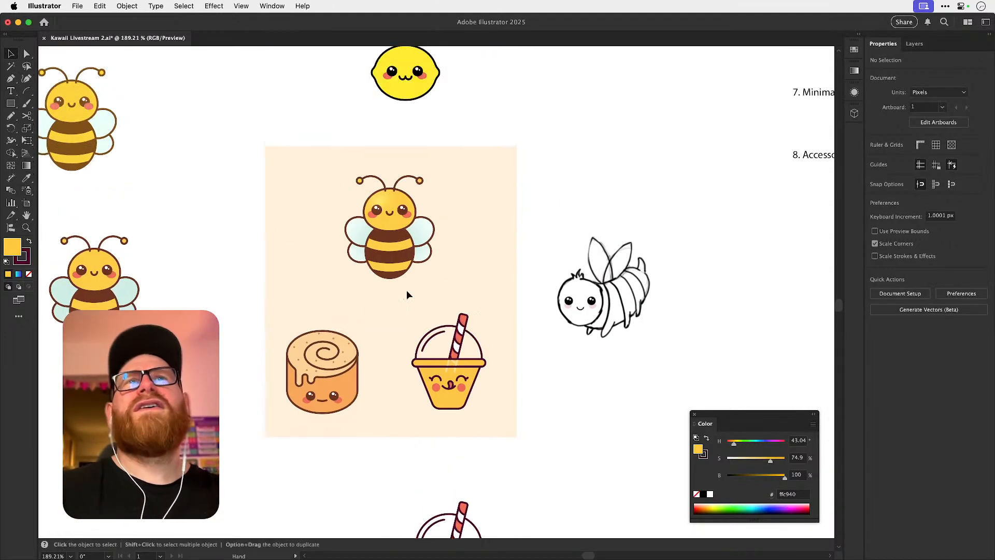
scroll(406, 295, up, 8)
key(a)
scroll(435, 275, down, 10)
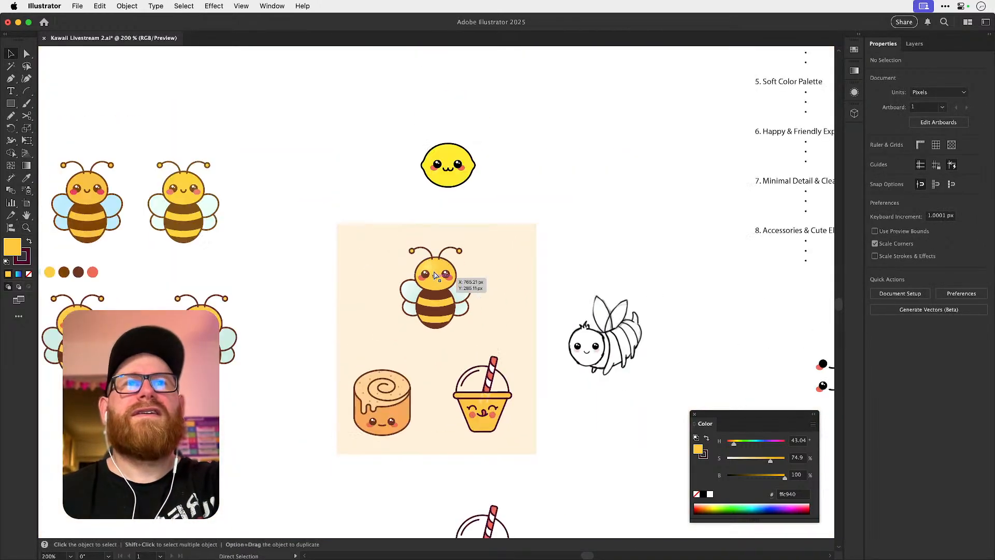
drag(452, 370, 403, 264)
drag(414, 360, 580, 378)
scroll(437, 367, up, 2)
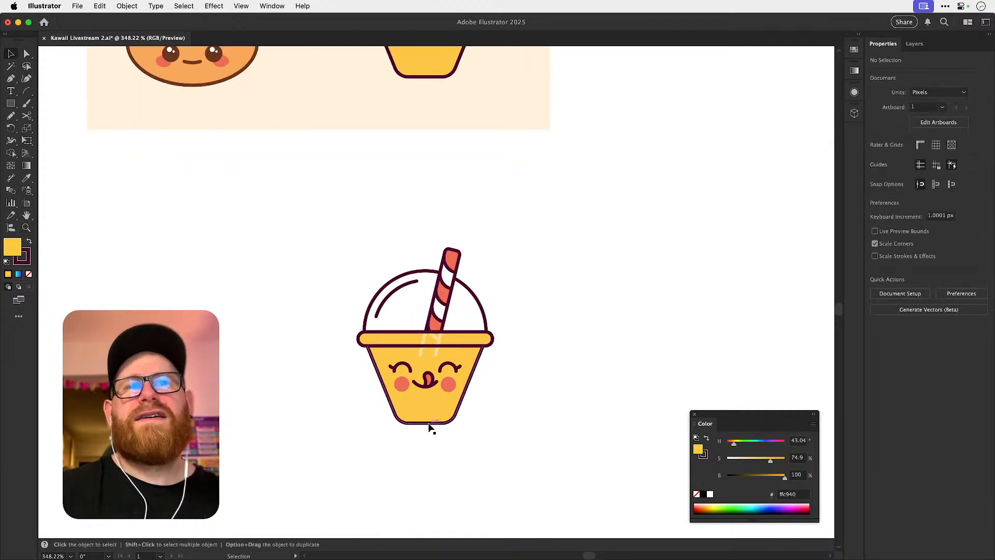
click(428, 426)
click(427, 429)
drag(426, 379, 487, 377)
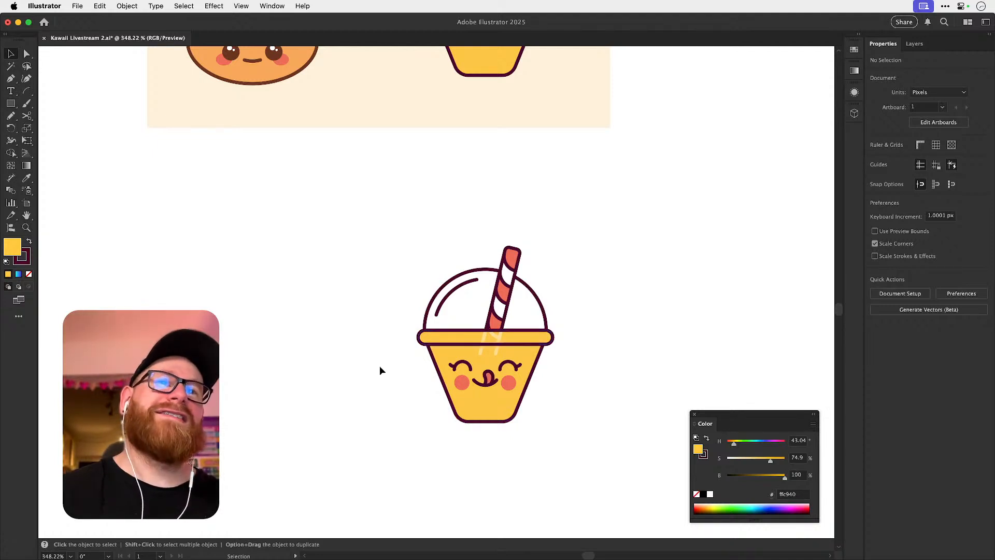
Draw an unfilled, dark-outlined ellipse about 42 px wide left of the copied cup and duplicate it slightly above.
drag(10, 103, 49, 128)
drag(208, 303, 342, 358)
click(29, 275)
key(super+shift+a)
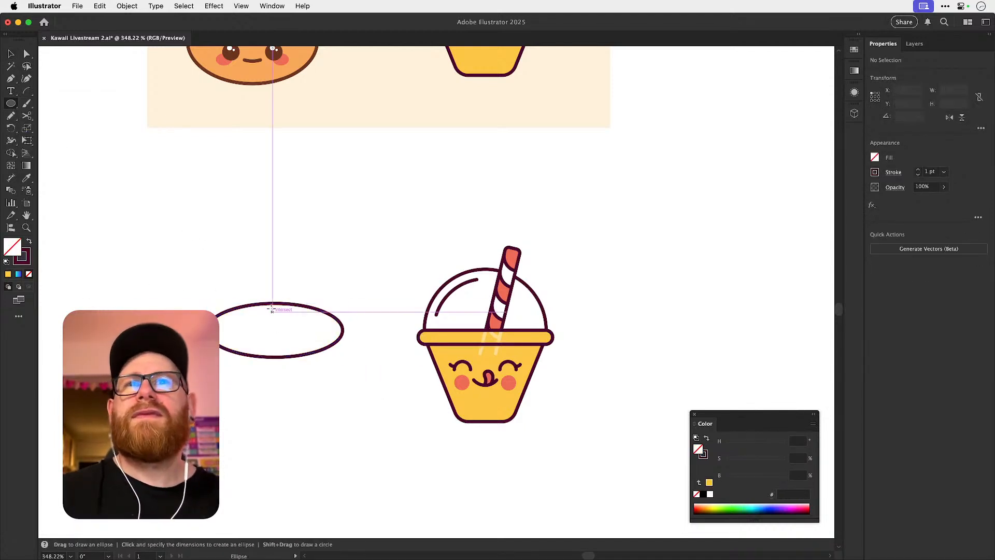
key(v)
drag(271, 304, 271, 291)
Cut the two overlapping ellipses down to the lower crescent with Shape Builder.
drag(227, 259, 285, 386)
key(shift+m)
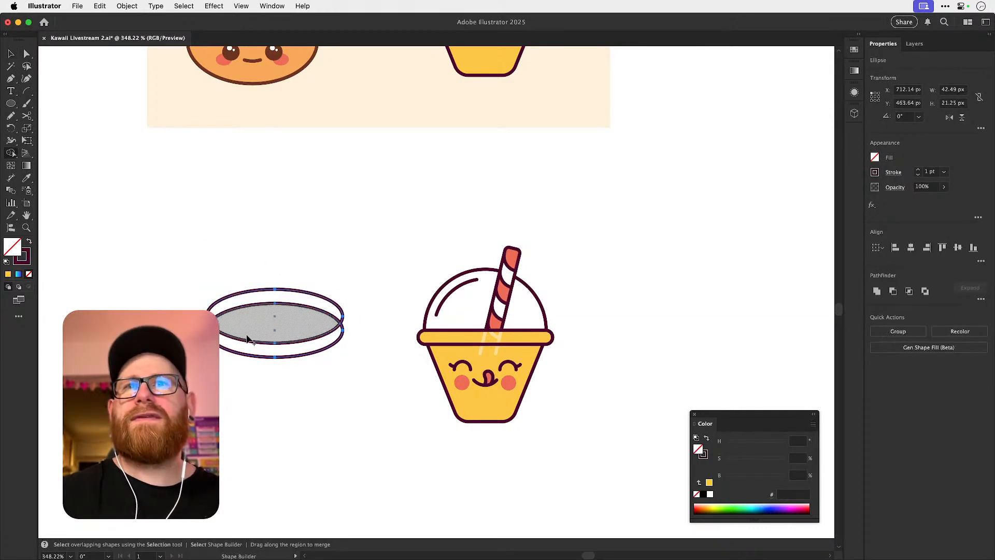
alt+click(262, 326)
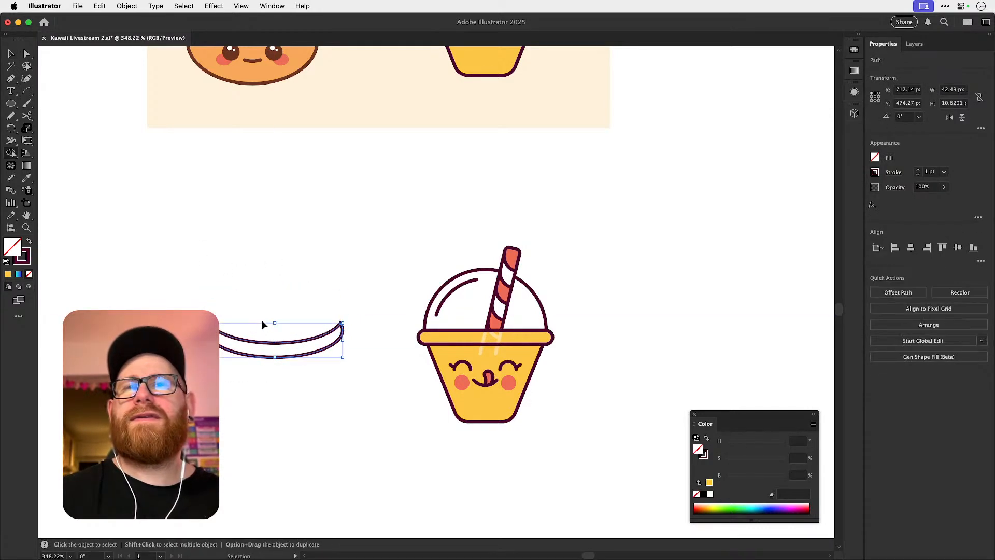
key(super+z)
key(super+shift+z)
key(super+shift+a)
key(v)
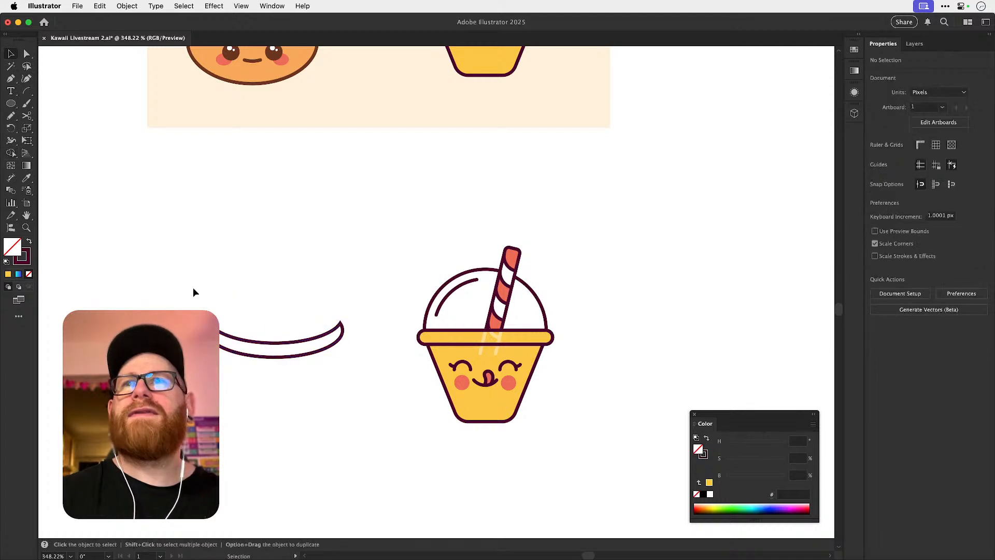
Draw a rectangle about 35 by 24 px below the crescent and centre the two shapes horizontally.
drag(11, 103, 54, 103)
drag(213, 344, 329, 422)
key(v)
drag(255, 309, 293, 369)
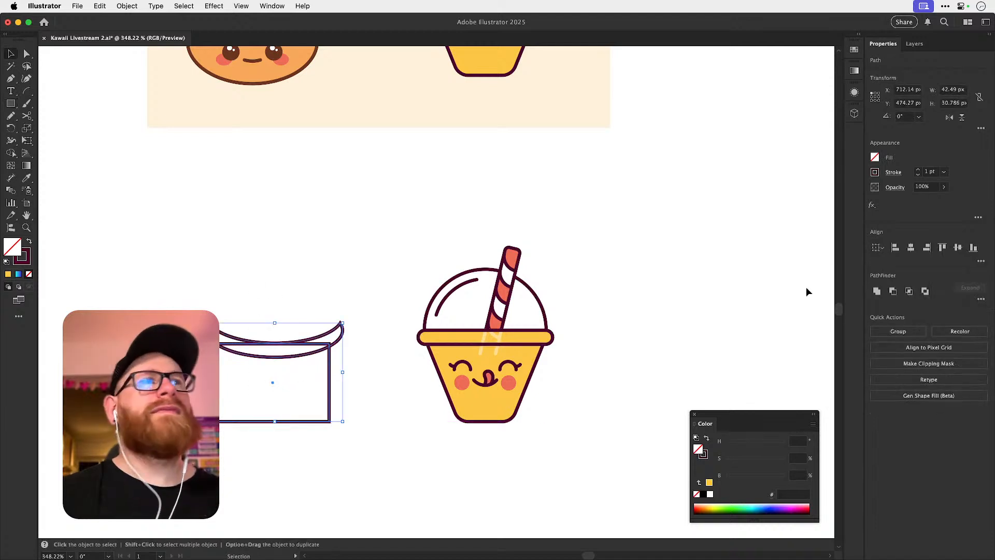
click(911, 247)
Scale the rectangle's two lower corners inward to taper it into a cup shape.
key(a)
click(376, 368)
drag(200, 393, 366, 453)
key(s)
drag(376, 443, 340, 441)
key(a)
Delete the bottom edge of the tapered cup shape, leaving its base open.
click(319, 409)
key(v)
key(a)
click(275, 422)
key(Delete)
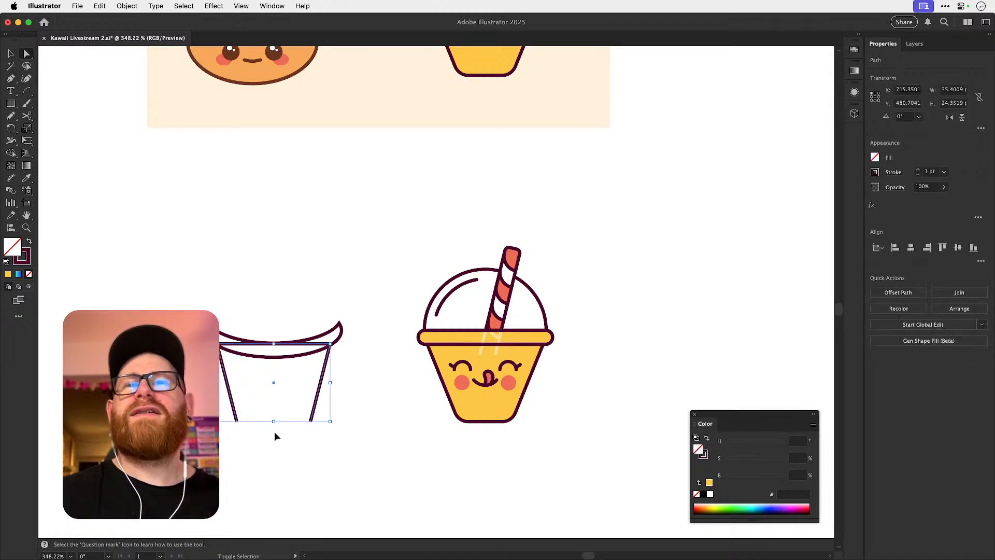
super+click(275, 431)
Try to close the open cup base with a curved Pen tool segment between the two side ends.
key(p)
click(237, 422)
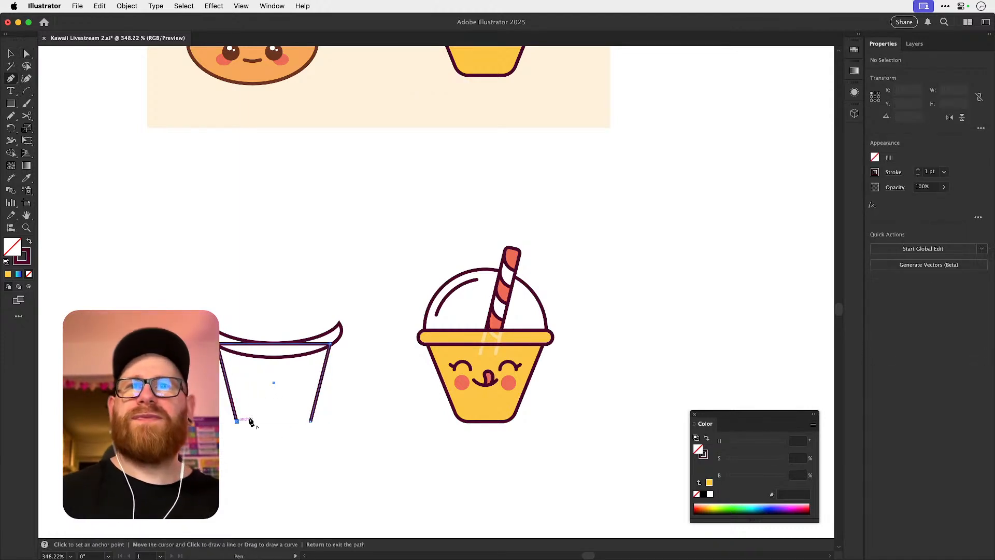
click(311, 421)
key(super+z)
drag(311, 421, 360, 399)
key(a)
click(342, 415)
drag(275, 438, 276, 436)
key(super+z)
key(super+z)
click(285, 437)
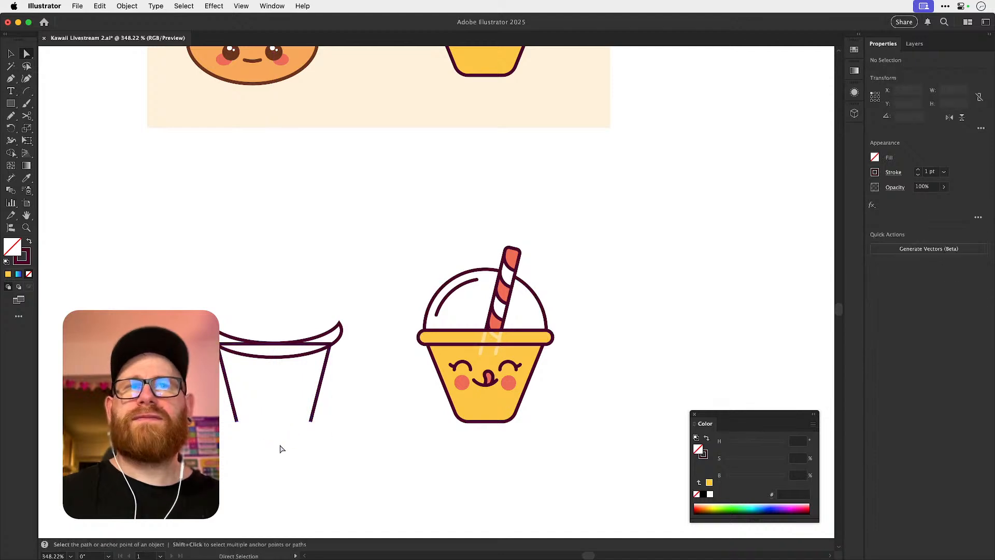
Draw an ellipse about 21.5 by 8.6 px across the open cup base and centre it horizontally with the cup sides.
key(p)
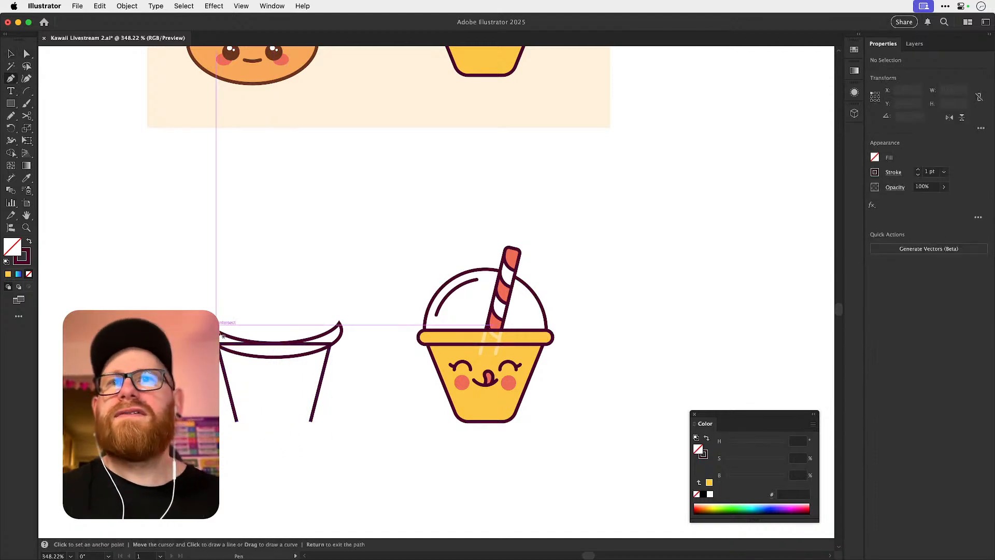
scroll(235, 399, up, 3)
click(12, 105)
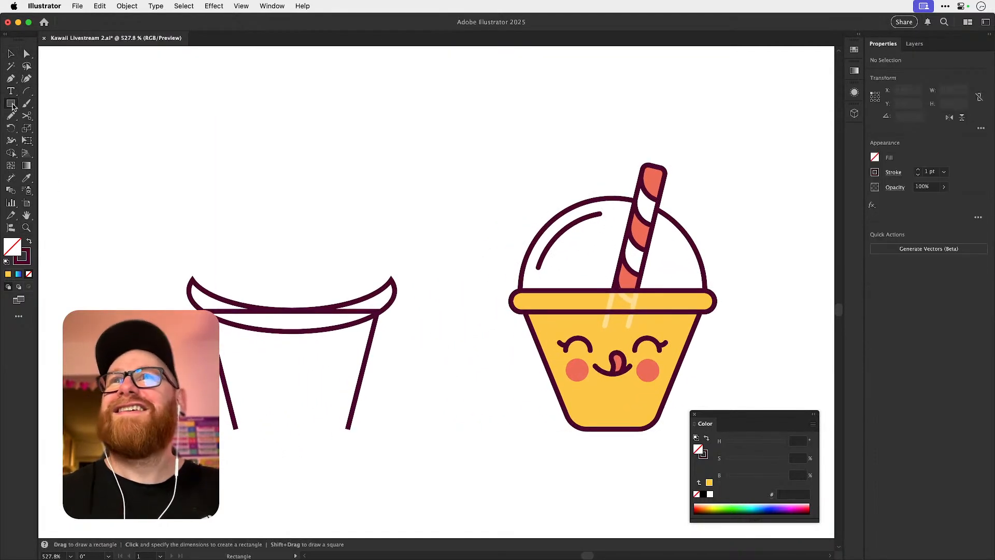
drag(12, 104, 51, 126)
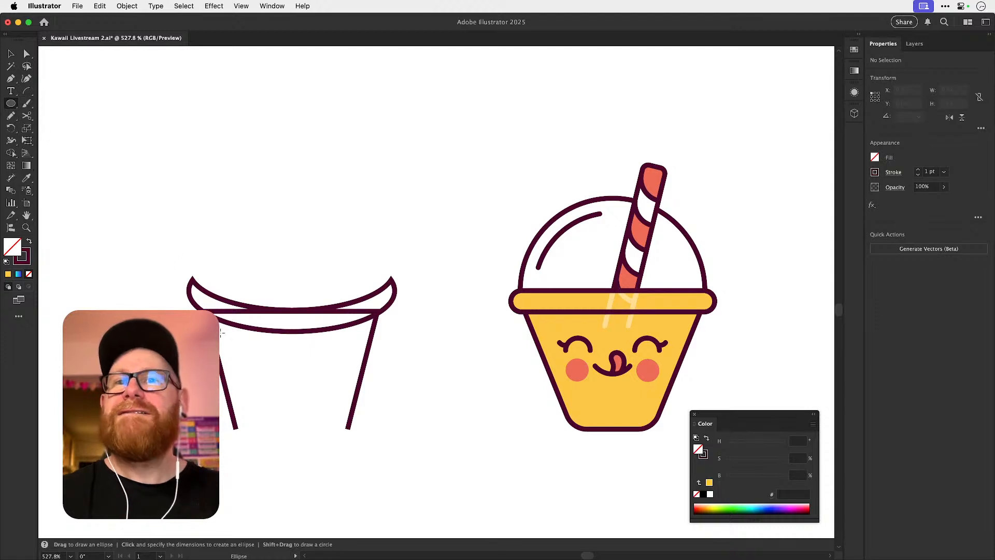
drag(240, 412, 308, 439)
mouse_move(333, 445)
mouse_down()
mouse_move(346, 451)
mouse_move(318, 450)
mouse_up()
key(v)
shift+click(353, 406)
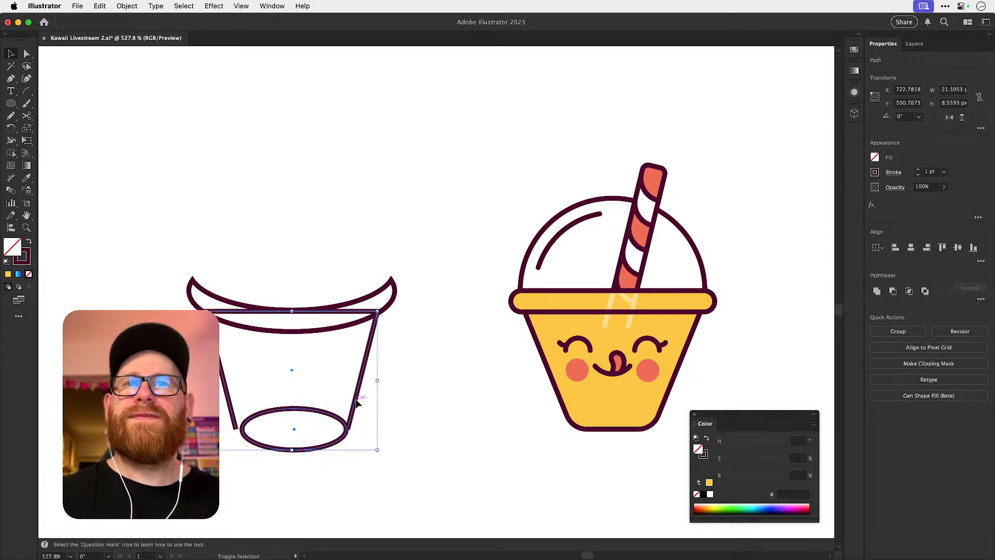
click(909, 254)
click(333, 411)
Enlarge the base ellipse from its centre to about 23 by 9 px so it reaches the cup sides.
scroll(286, 421, up, 5)
click(397, 418)
drag(406, 394, 416, 389)
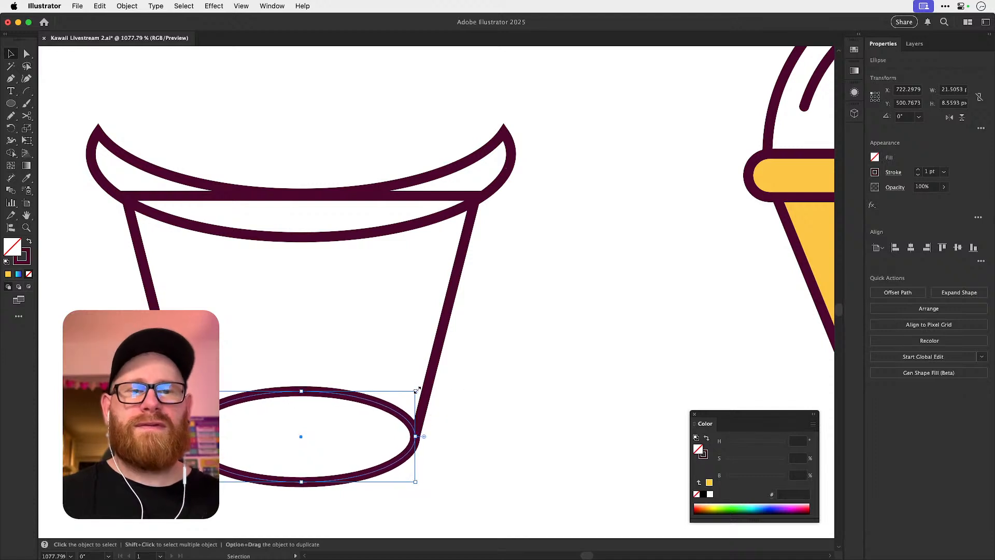
key(a)
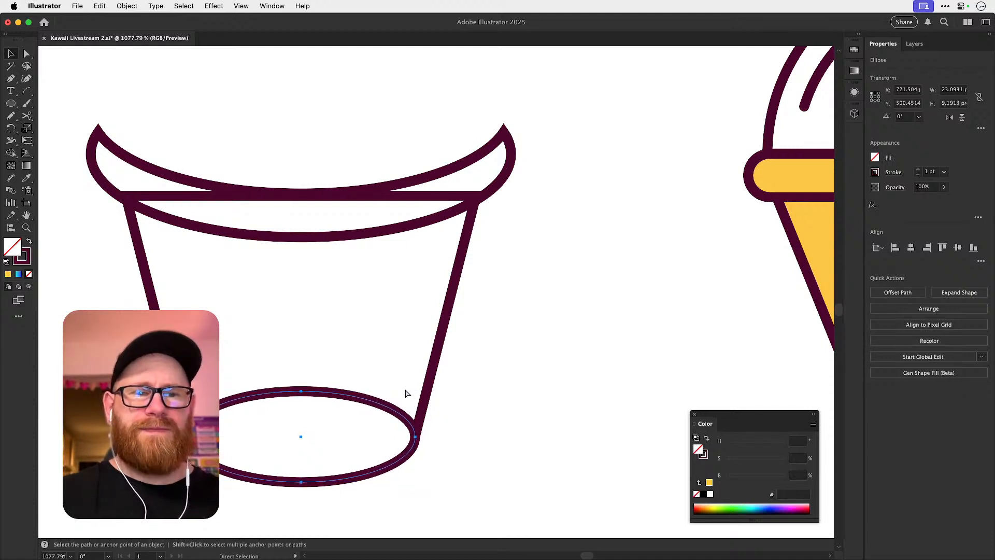
Move the base ellipse up slightly until its side anchors line up with the lower ends of the cup sides.
key(super+y)
key(v)
scroll(415, 417, up, 4)
drag(430, 413, 433, 400)
scroll(433, 399, up, 5)
scroll(466, 408, down, 3)
drag(459, 305, 461, 344)
key(super+y)
key(super+minus)
key(super+minus)
key(super+minus)
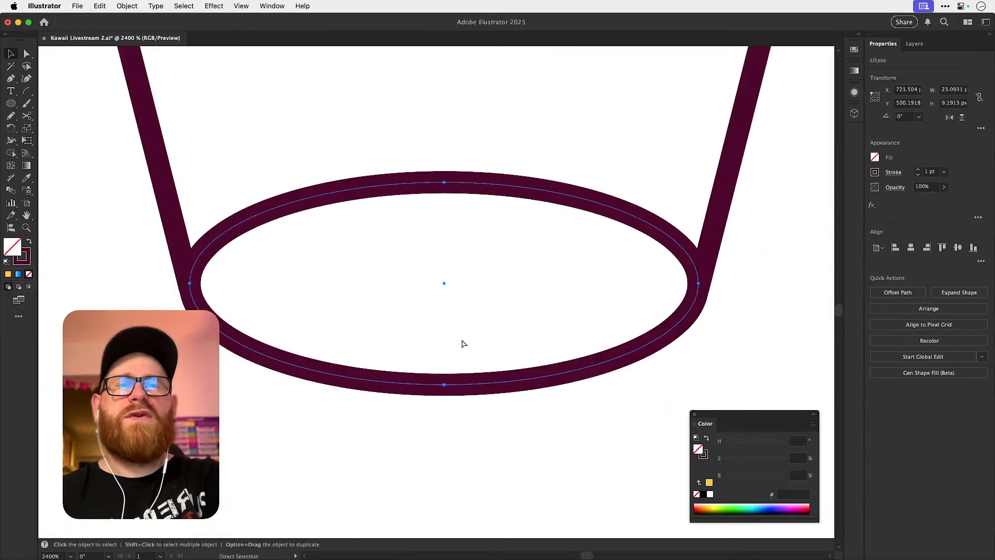
key(super+minus)
key(super+minus)
key(super+minus)
key(super+minus)
Try rounding the two pointed tips of the crescent rim with a corner radius of about 1.2 px.
key(a)
click(463, 344)
click(434, 268)
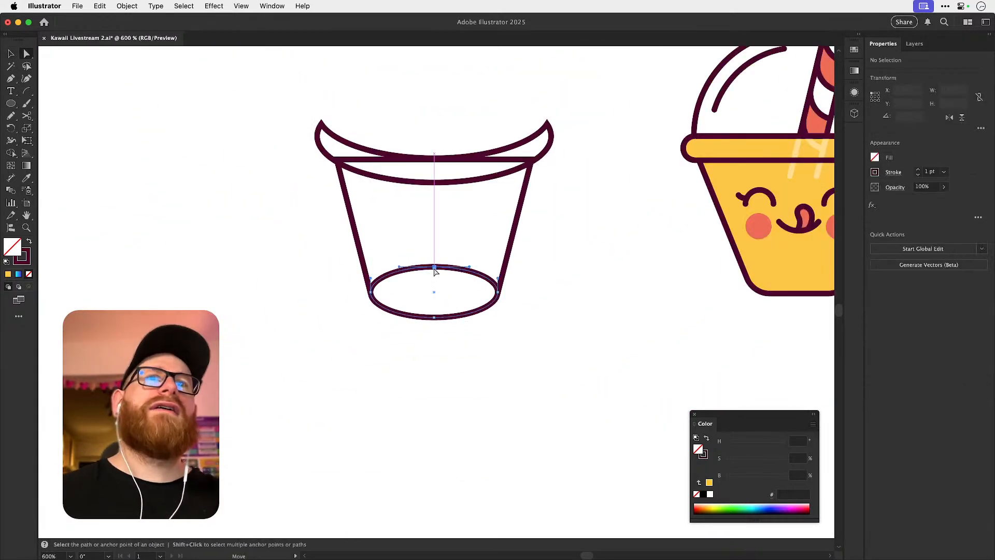
scroll(524, 282, up, 5)
scroll(524, 282, right, 2)
key(v)
click(512, 238)
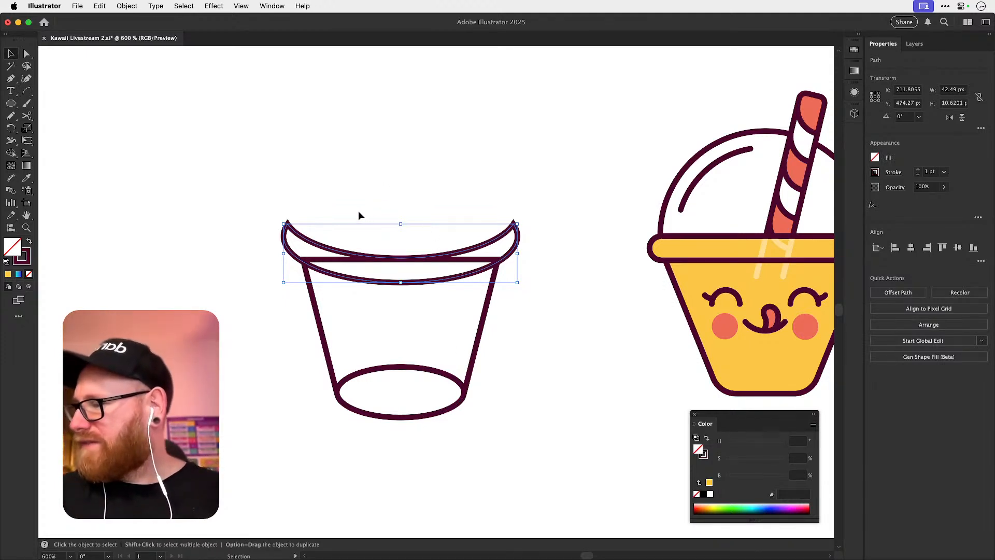
scroll(402, 249, up, 2)
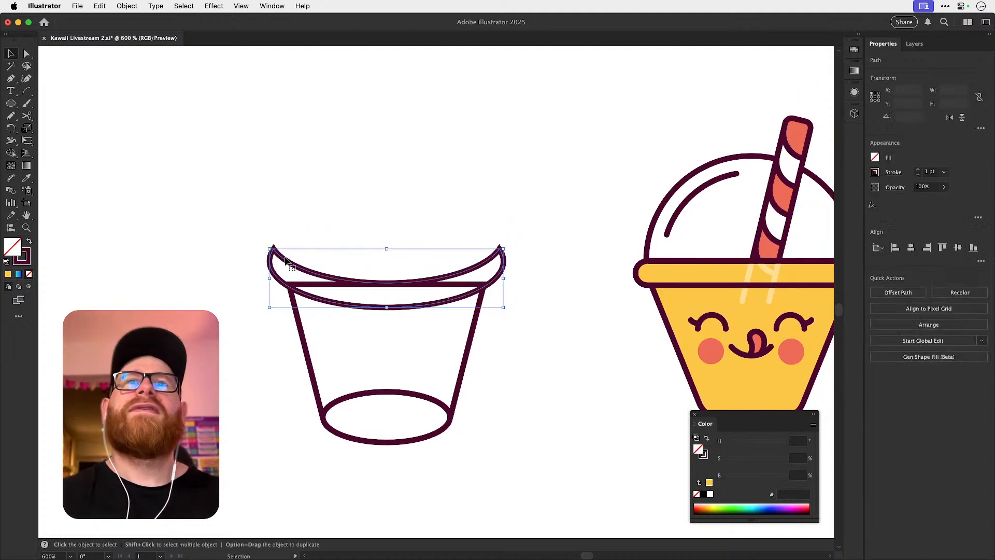
key(a)
drag(278, 260, 277, 266)
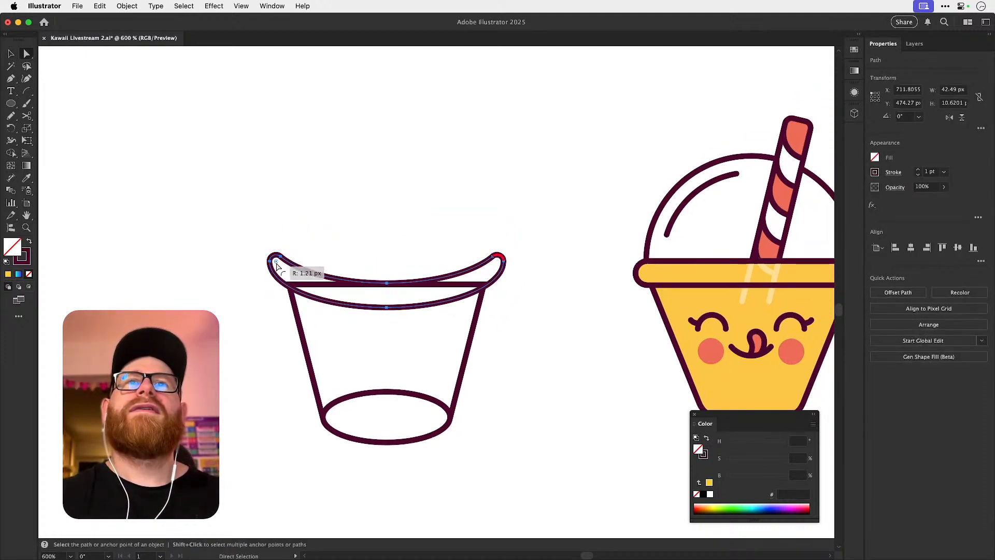
key(super+z)
click(304, 219)
key(v)
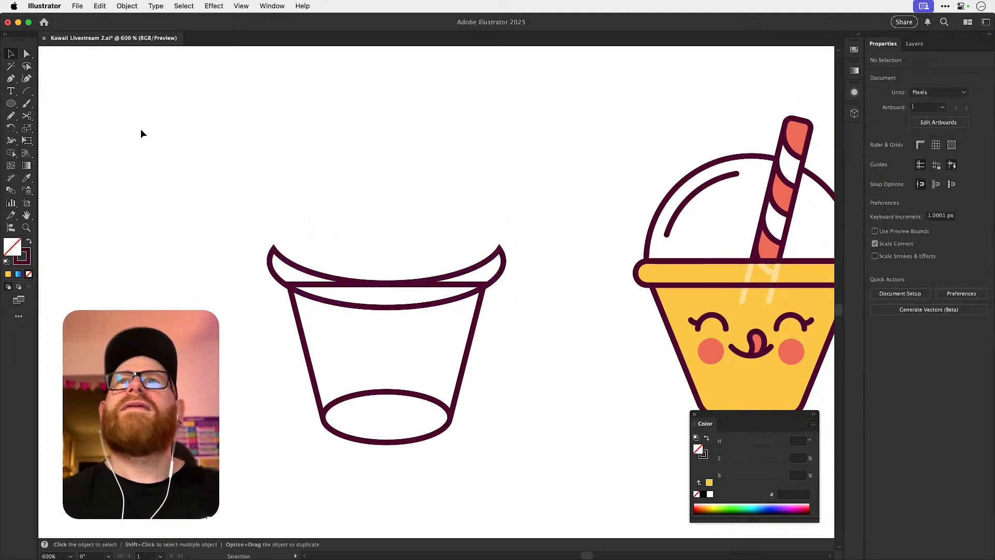
Draw a circle centred above the rim and delete its bottom anchor to leave a half-circle dome.
key(l)
mouse_move(387, 227)
mouse_down()
mouse_move(506, 339)
mouse_move(490, 330)
mouse_up()
key(super+shift+a)
key(a)
click(387, 329)
key(Delete)
key(v)
key(super+shift+a)
Scale the dome to about 41 by 20 px and seat its ends on the two tips of the rim.
drag(488, 207, 489, 242)
drag(487, 158, 498, 152)
drag(482, 204, 482, 192)
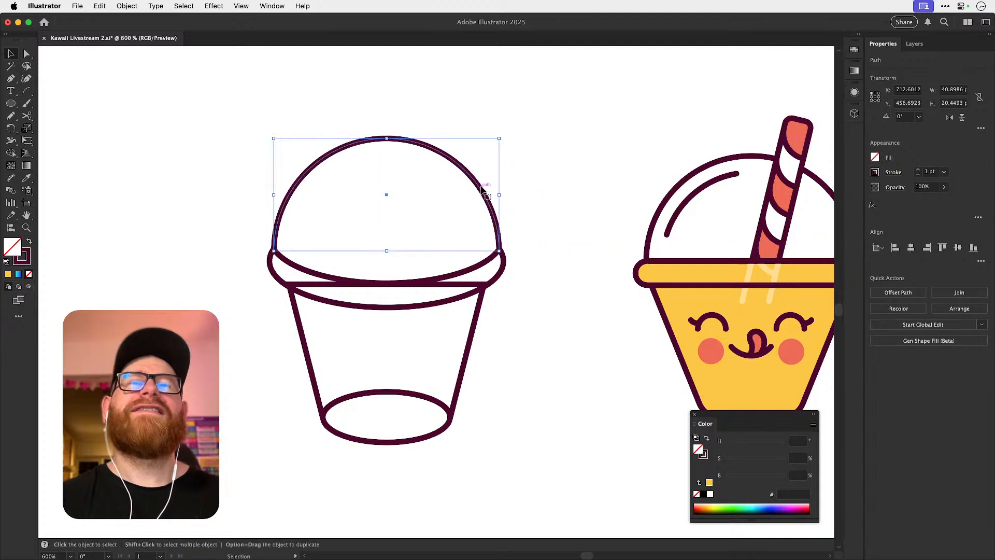
scroll(242, 133, up, 3)
drag(305, 143, 305, 144)
click(328, 156)
scroll(548, 256, down, 4)
scroll(549, 255, right, 5)
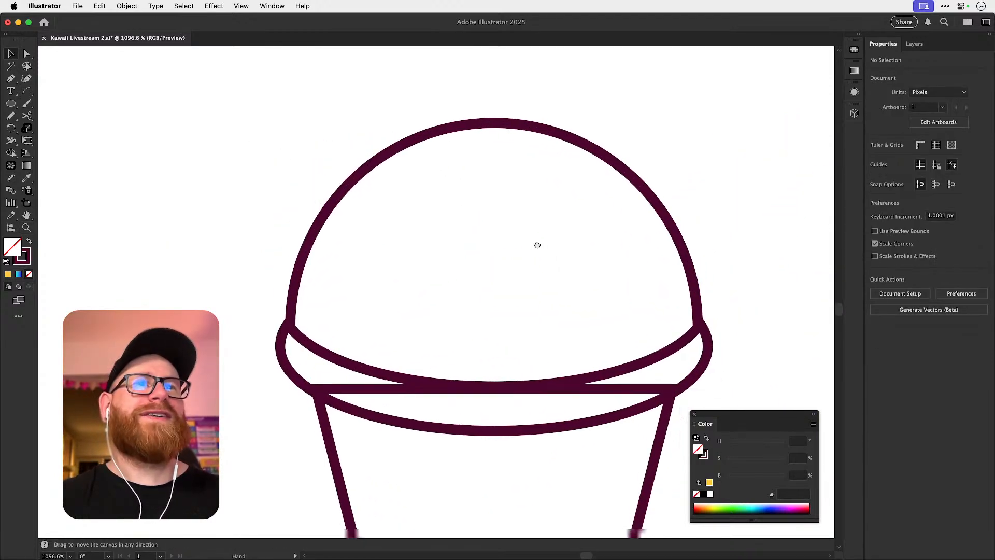
Delete the straight top edge of the tapered cup body, leaving only its two sides.
super+click(235, 306)
key(Delete)
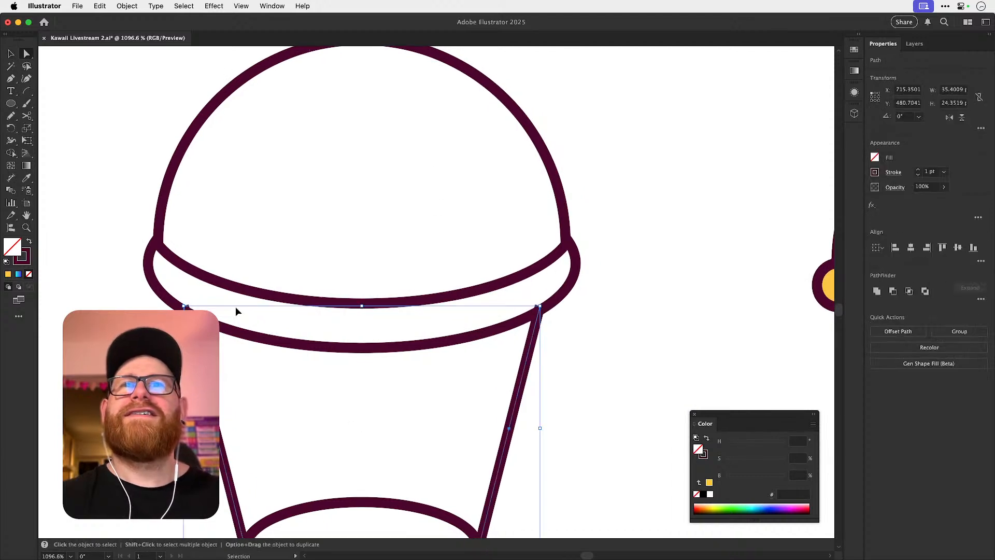
key(super+shift+a)
key(a)
scroll(560, 296, down, 8)
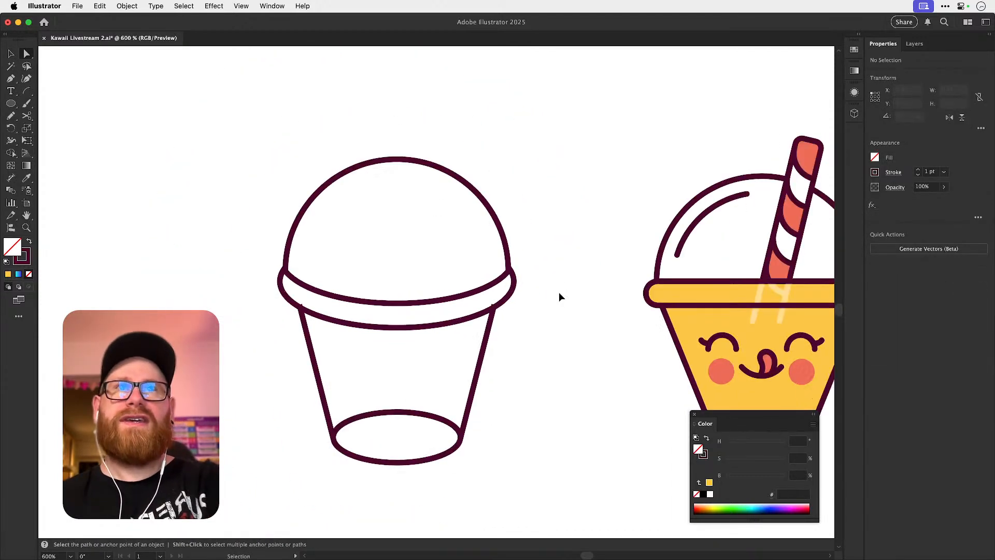
Move the upper end of the cup's left side onto the lower curve of the rim.
drag(509, 296, 436, 373)
drag(320, 380, 482, 363)
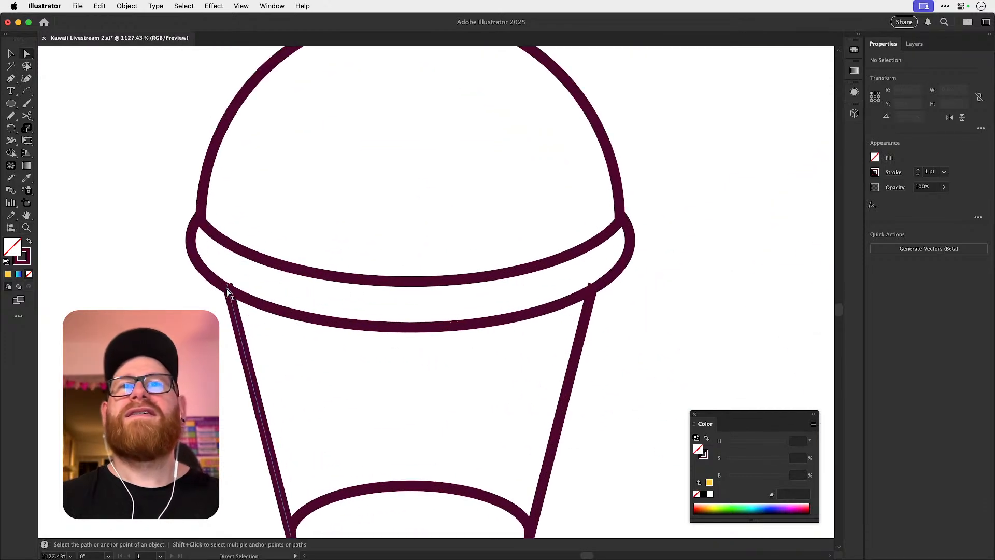
drag(227, 285, 266, 300)
key(super+z)
key(super+y)
click(312, 291)
key(super+minus)
key(super+minus)
key(super+minus)
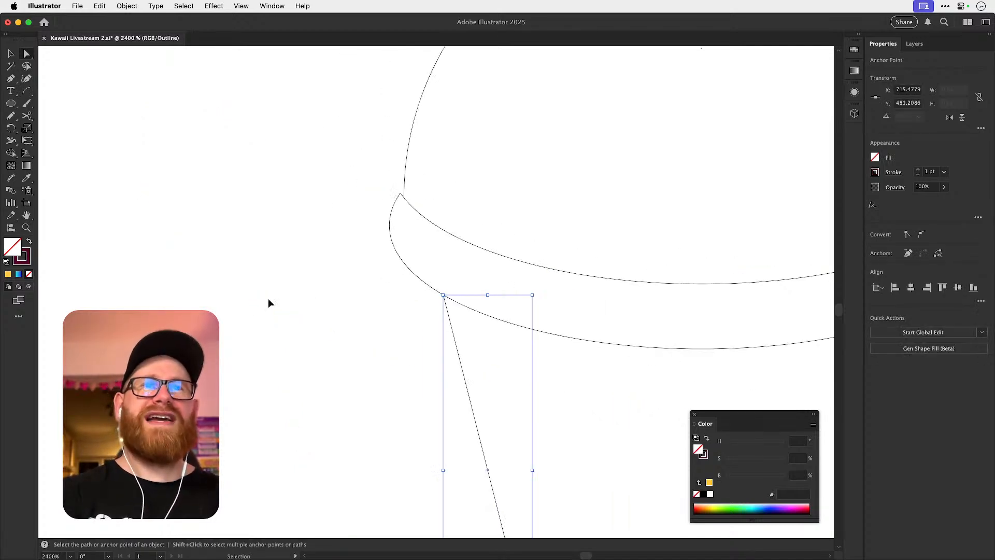
Move the upper end of the cup's right side onto the lower curve of the rim.
drag(638, 304, 353, 240)
scroll(624, 233, up, 5)
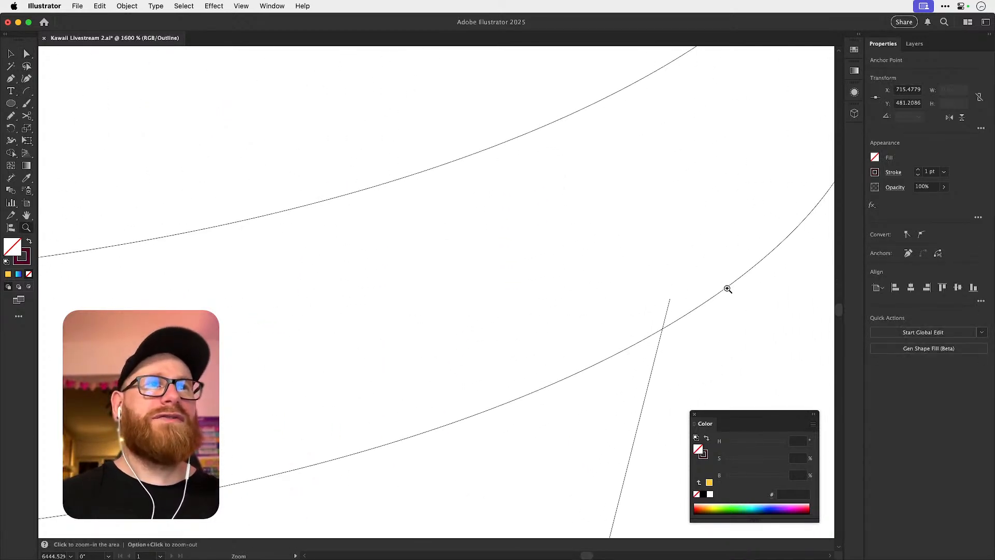
drag(673, 301, 663, 329)
key(super+y)
key(super+minus)
key(super+minus)
key(super+minus)
key(super+minus)
key(super+minus)
key(super+minus)
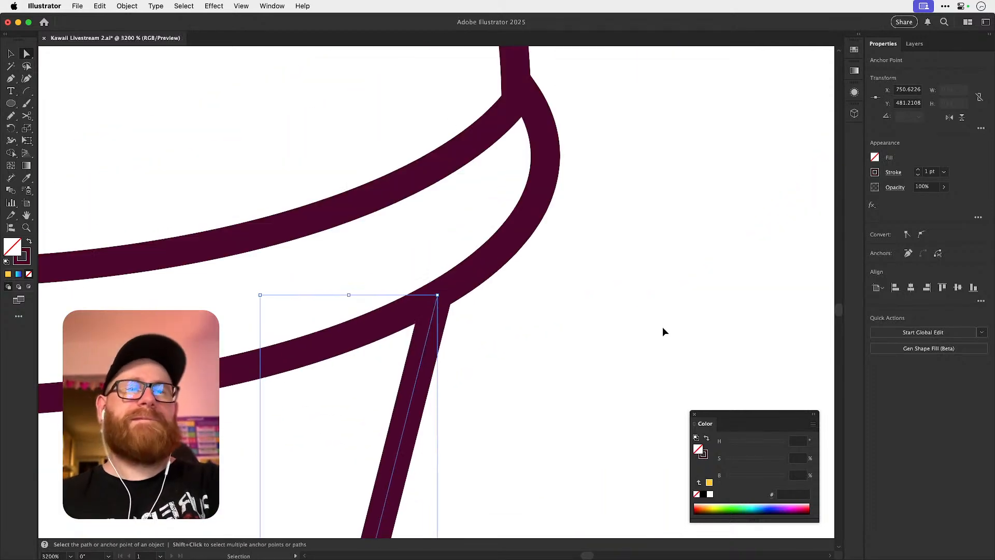
key(super+minus)
key(super+minus)
key(super+minus)
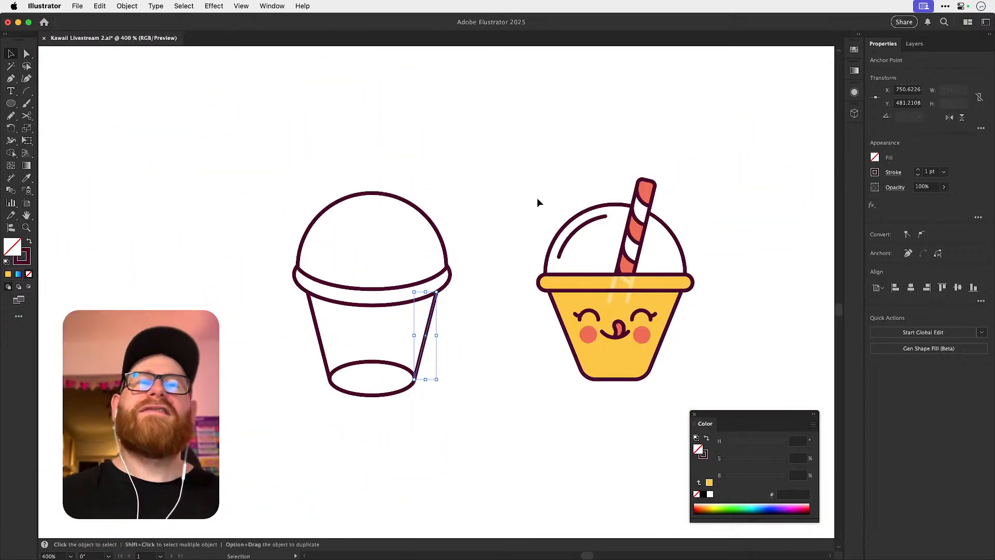
click(537, 199)
Place a copy of the base ellipse about 20 px straight below the original.
drag(442, 224, 439, 244)
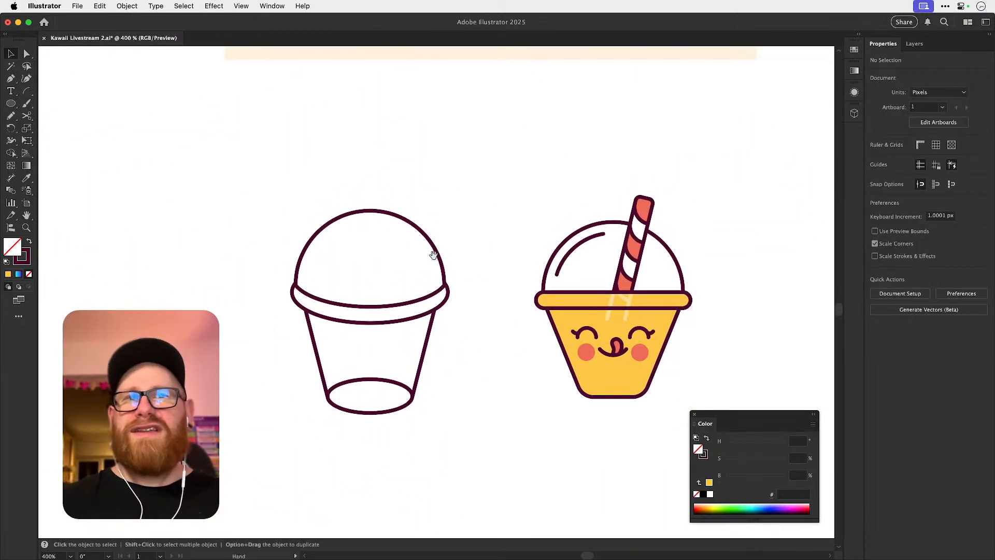
drag(374, 382, 374, 382)
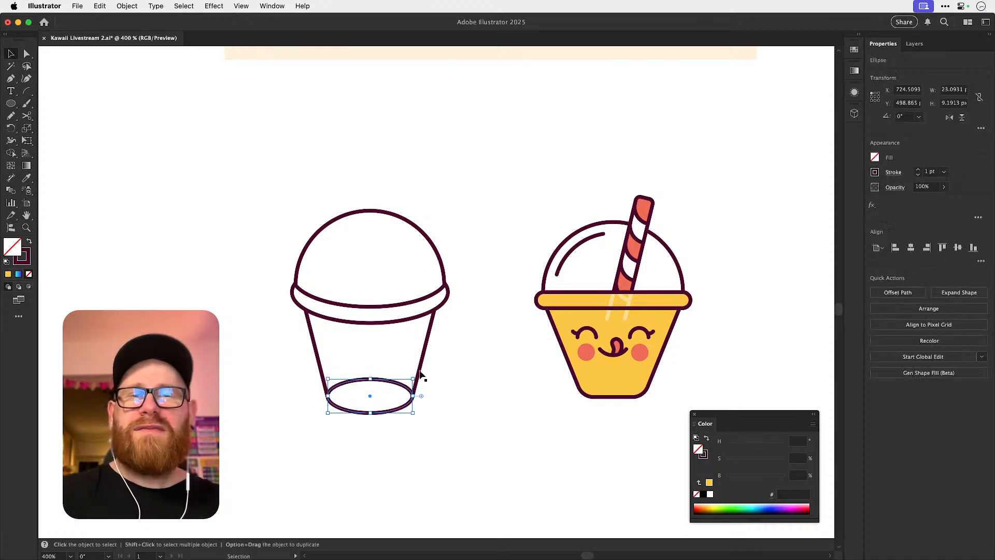
click(450, 367)
drag(412, 408, 372, 441)
key(super+z)
key(shift+Down)
key(shift+Down)
Delete the copied ellipse's top anchor and the original ellipse's bottom anchor, leaving separate lower and upper arcs.
key(super+shift+a)
key(a)
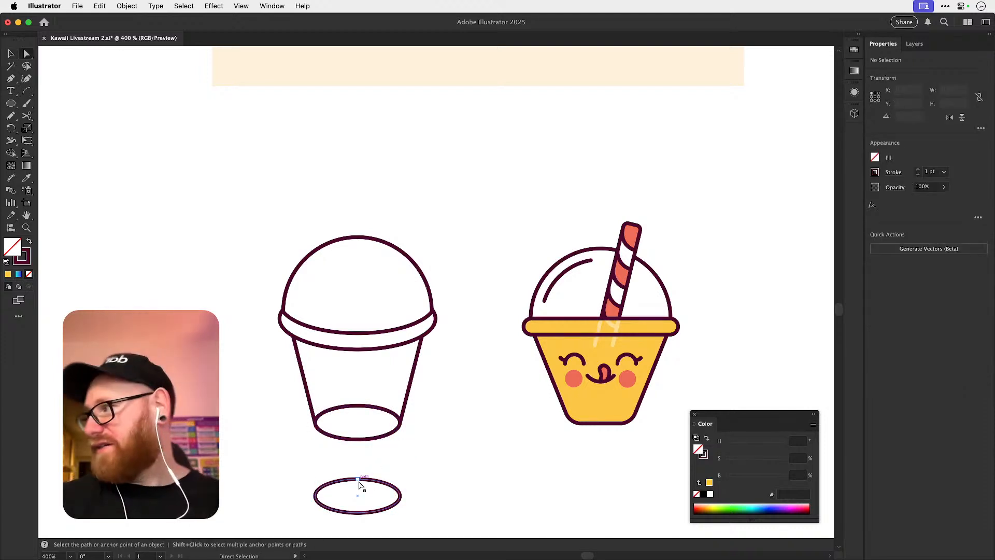
click(361, 479)
key(Delete)
click(362, 477)
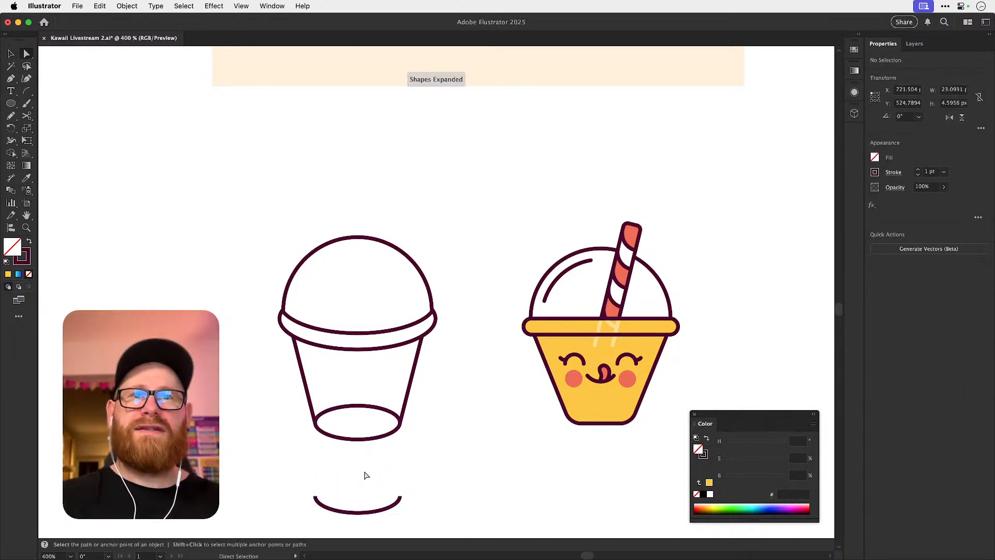
key(v)
key(a)
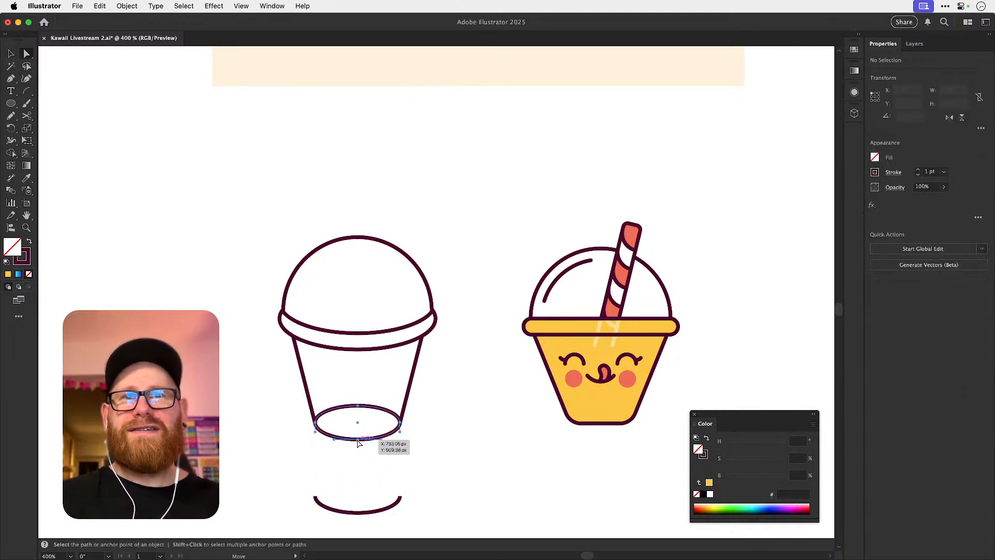
click(357, 440)
key(Delete)
click(357, 444)
Move the lower arc about 20 px straight up to close the cup's base.
key(v)
click(341, 506)
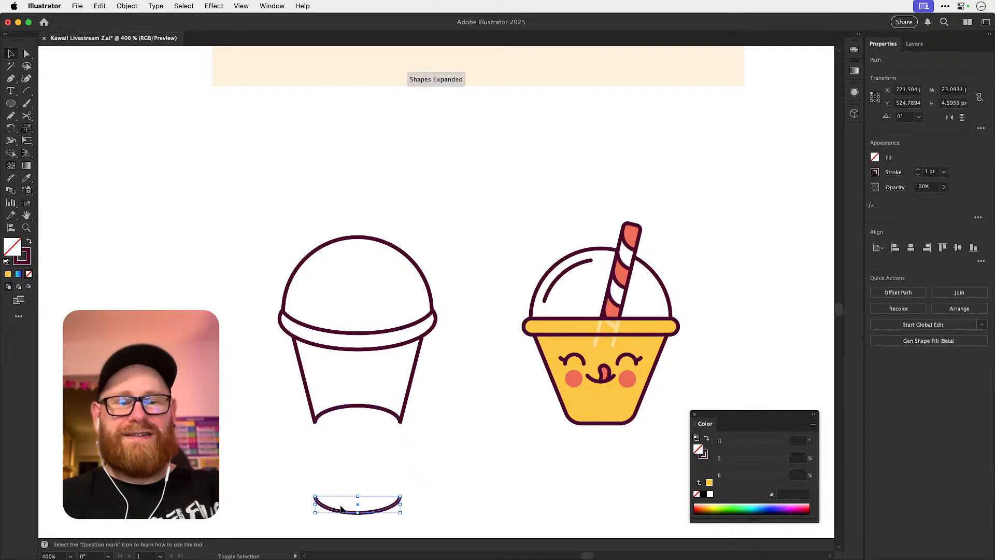
key(shift+Up)
key(shift+Up)
key(super+shift+a)
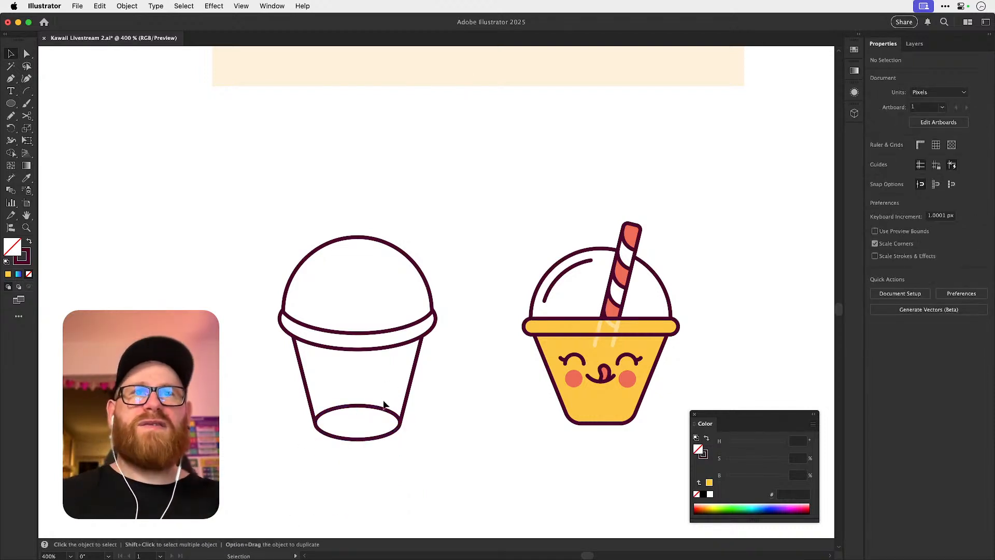
Try fading the upper arc of the cup's base by lowering its opacity.
click(382, 413)
drag(941, 199, 918, 202)
click(760, 199)
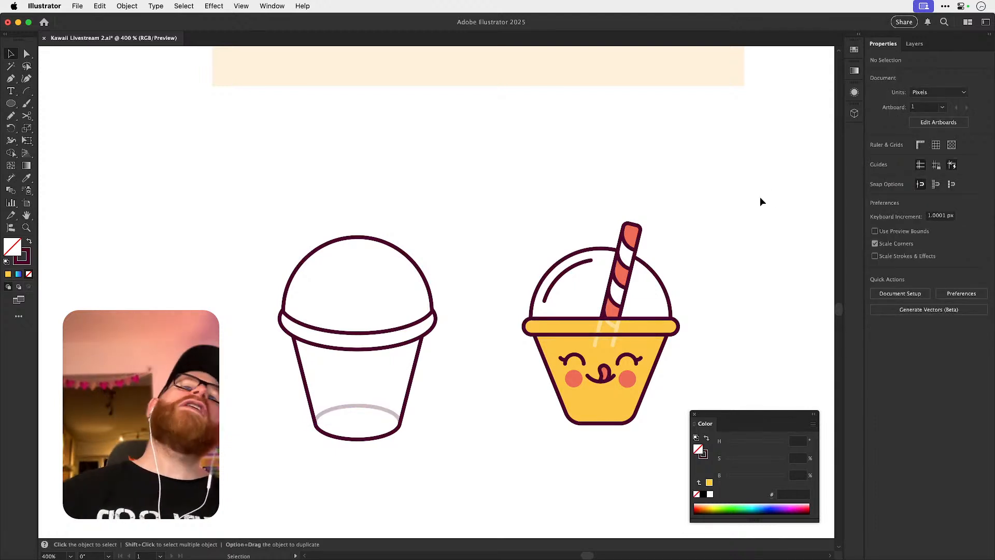
key(super+z)
click(760, 197)
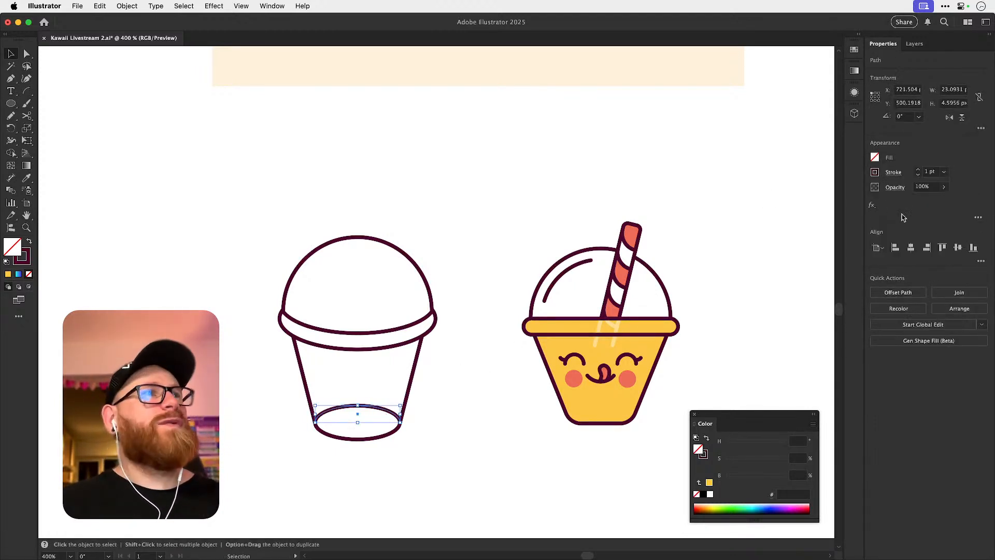
drag(930, 202, 913, 201)
click(732, 192)
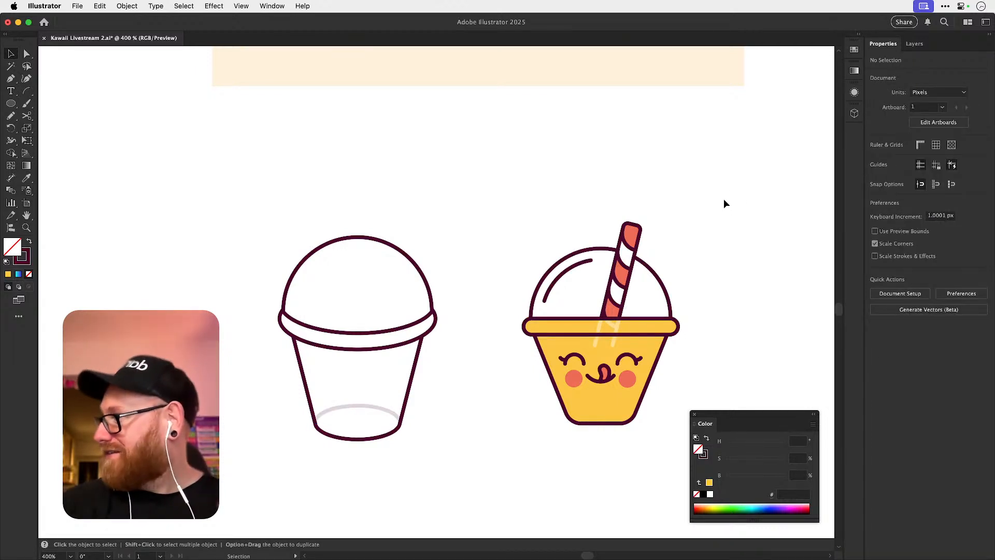
Undo the opacity change on the base's upper arc and save the document.
key(super+z)
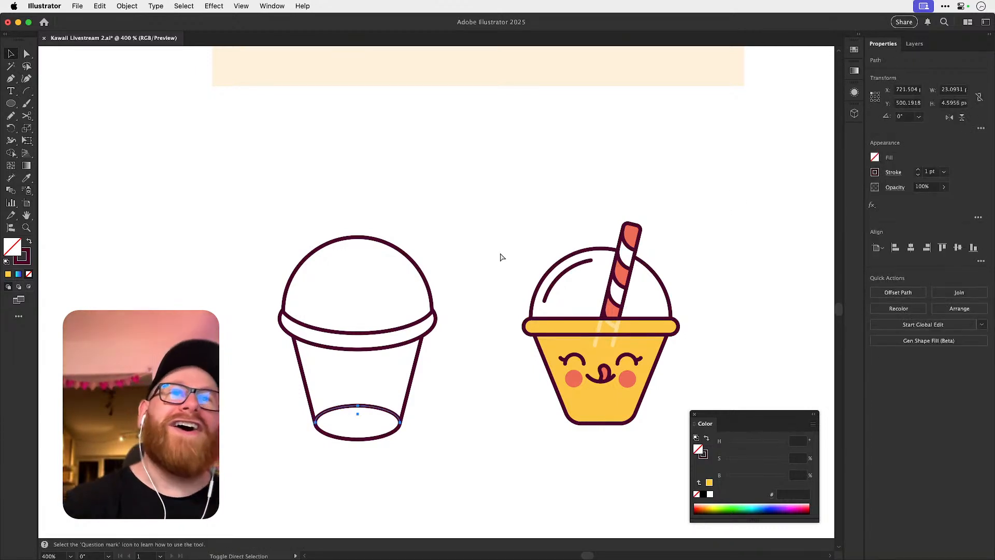
click(501, 265)
key(super+s)
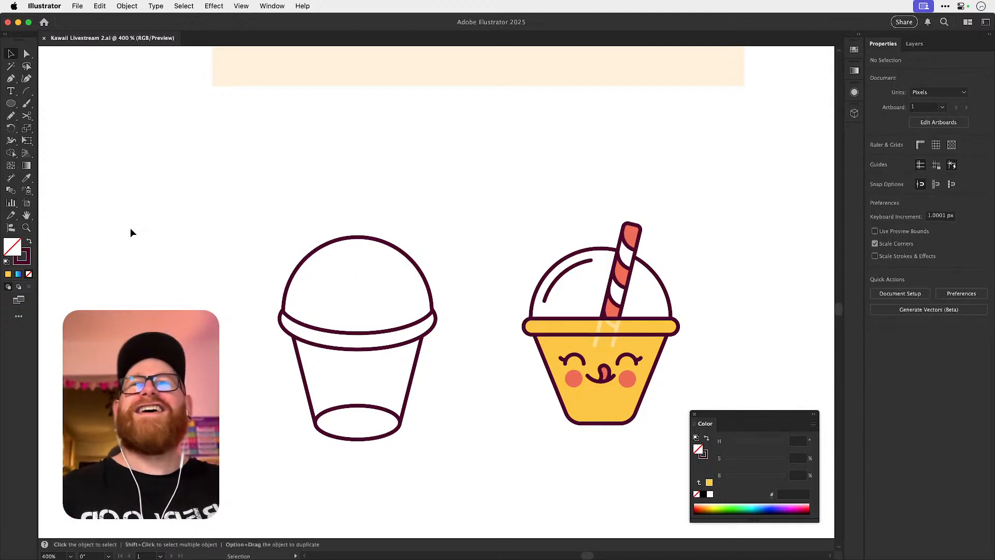
Draw a small ellipse on the upper right of the dome and rotate it slightly to follow the dome's curve.
click(11, 103)
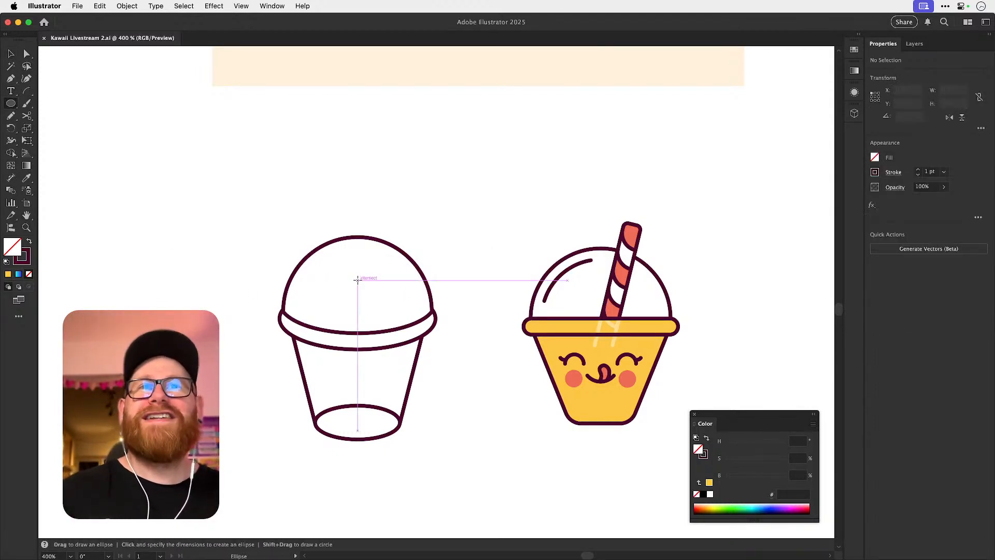
drag(358, 280, 400, 263)
key(v)
key(shift+super+a)
key(shift+super+a)
click(375, 260)
key(r)
key(v)
click(507, 180)
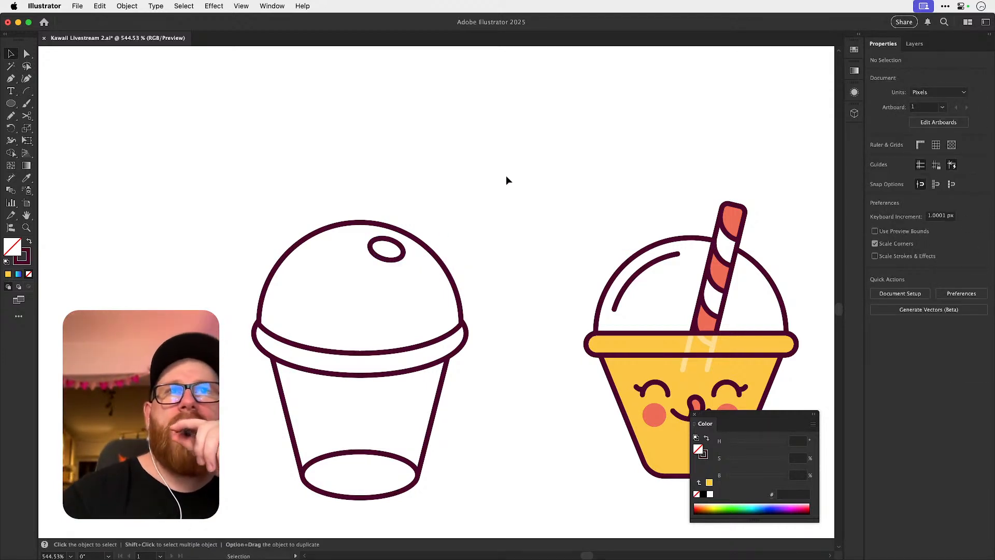
Enlarge the tilted straw-hole ellipse on the upper right of the dome a little.
click(397, 266)
mouse_move(400, 262)
mouse_down()
mouse_move(426, 280)
mouse_move(401, 274)
mouse_up()
drag(625, 378, 593, 423)
click(450, 396)
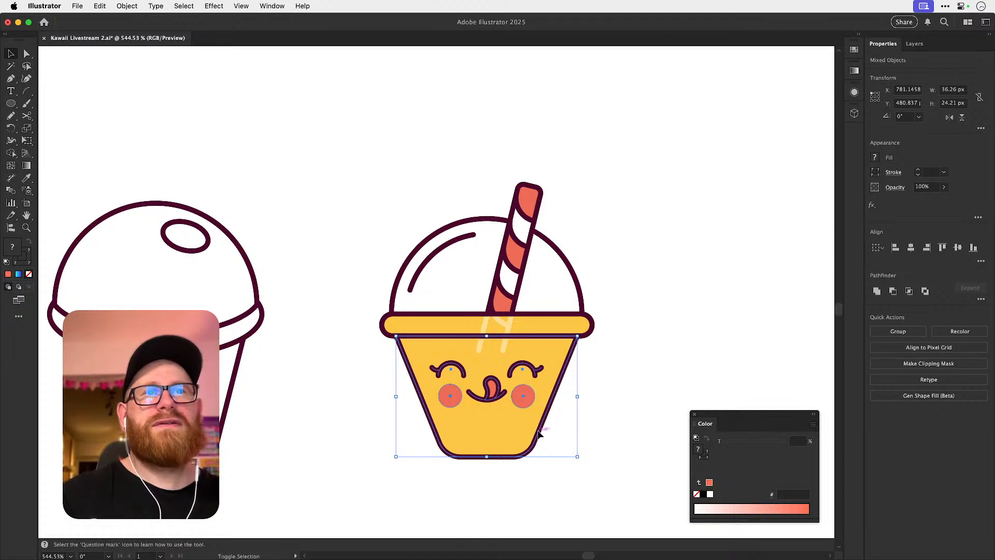
scroll(575, 402, down, 2)
click(592, 386)
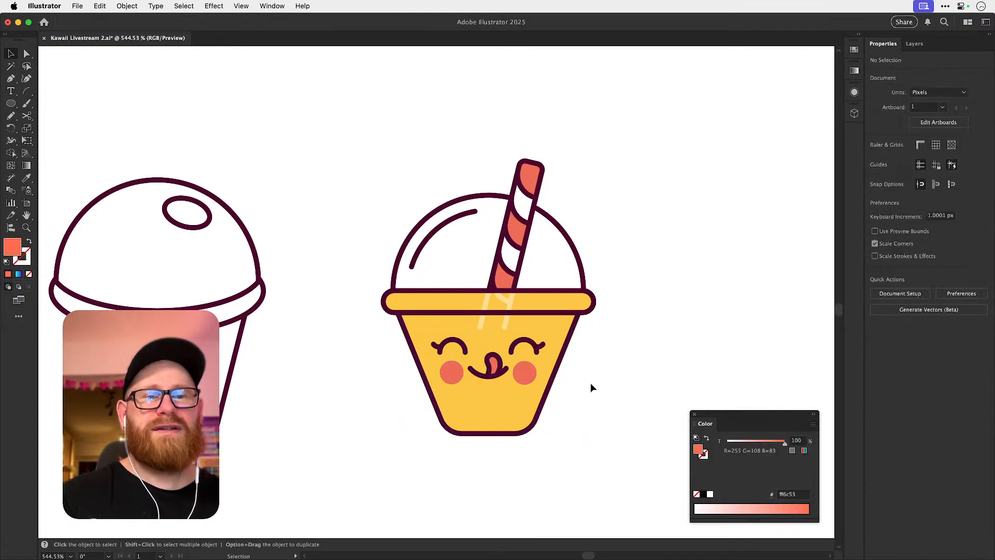
click(527, 376)
shift+click(497, 373)
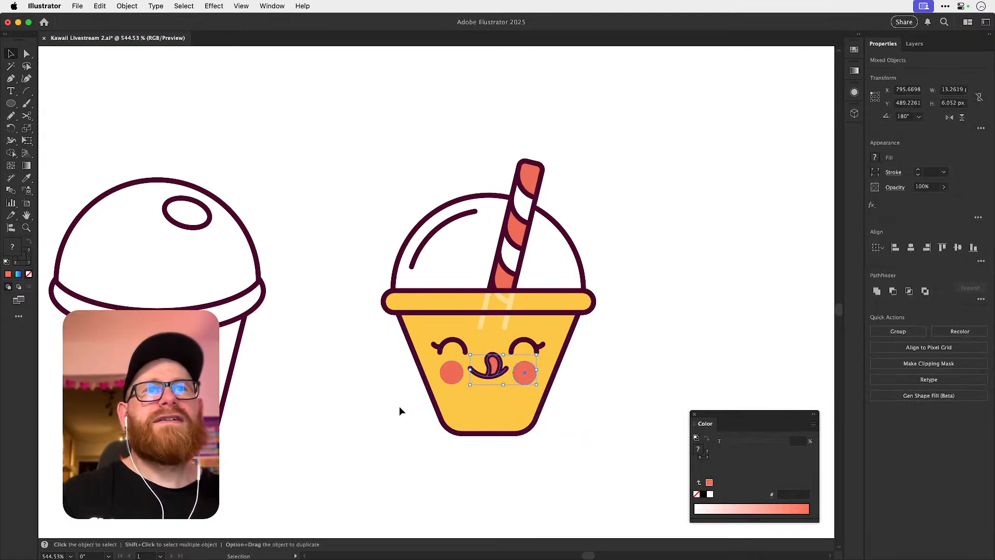
shift+click(552, 368)
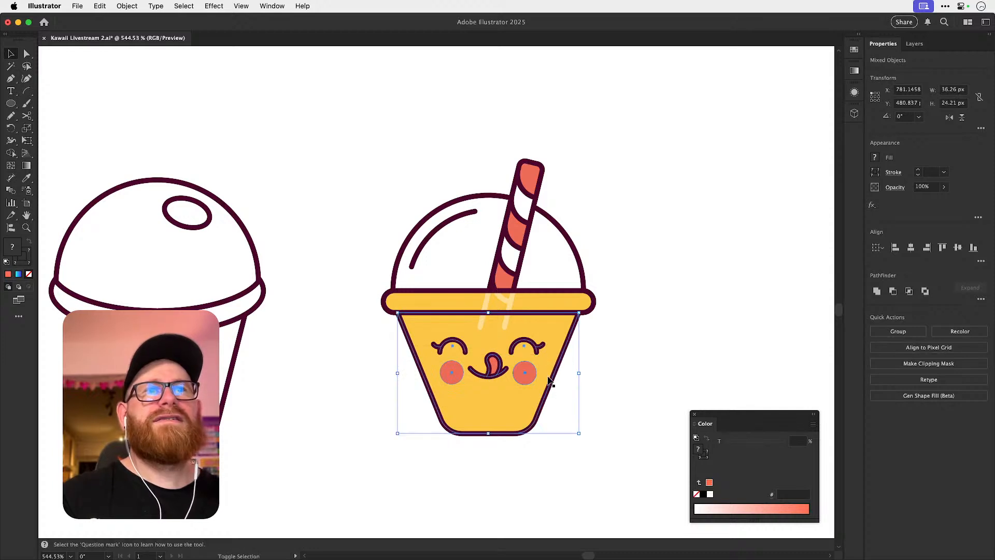
click(591, 384)
Group the yellow cup's eyes, cheeks and tongue-out mouth, and paste the group in place in front.
scroll(469, 357, up, 5)
drag(461, 340, 458, 343)
shift+click(448, 381)
shift+click(499, 399)
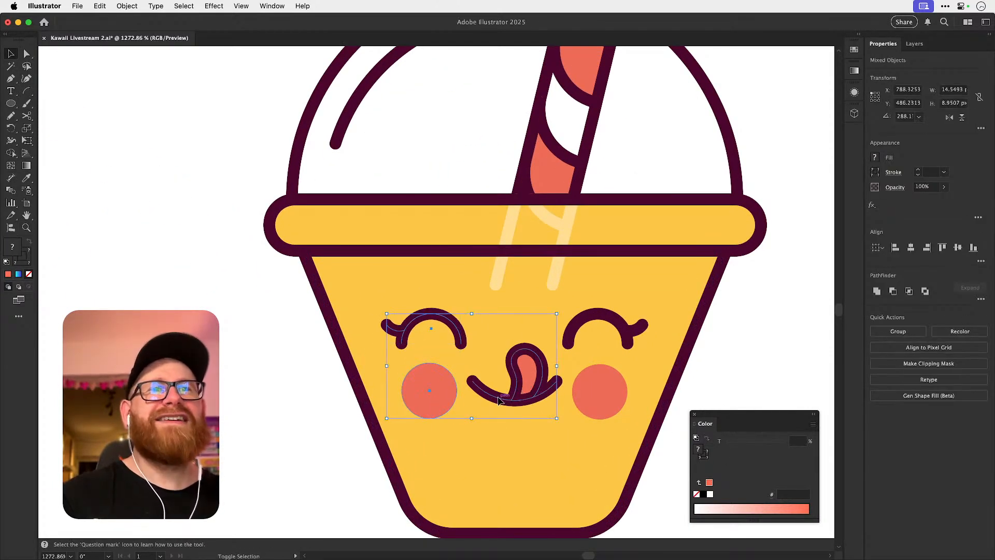
shift+click(579, 332)
shift+click(596, 386)
key(super+g)
key(super+x)
key(super+f)
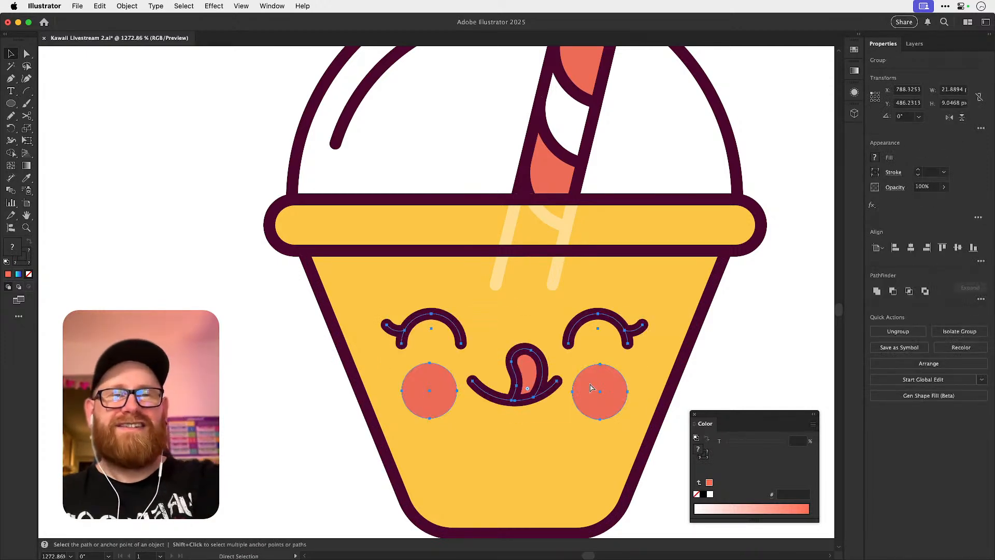
Place a copy of the face group on the body of the new outline cup, between rim and base.
key(super+minus)
key(super+minus)
key(super+minus)
key(super+minus)
key(space)
drag(503, 331, 632, 337)
drag(590, 306, 351, 312)
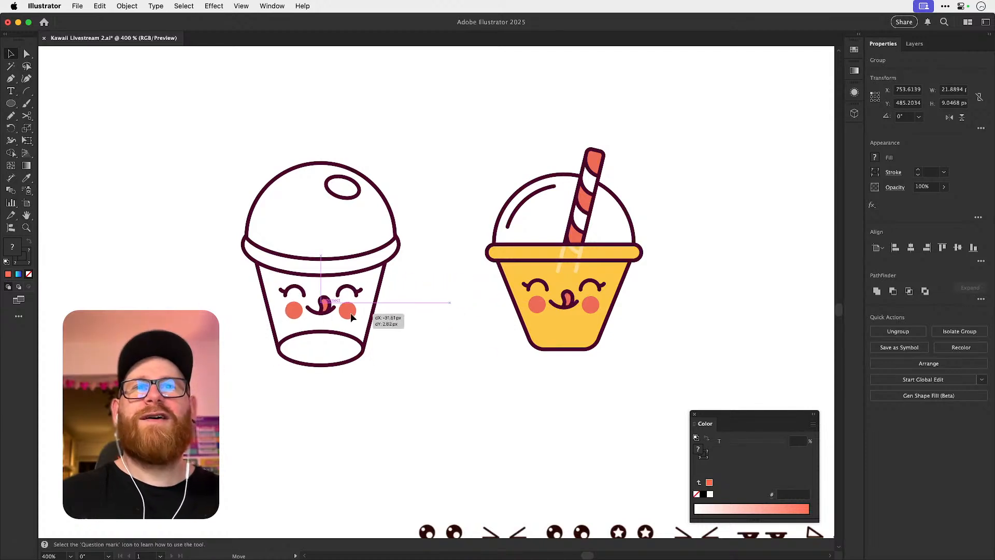
Align the face horizontally to the centre of the new cup's rim.
shift+click(332, 259)
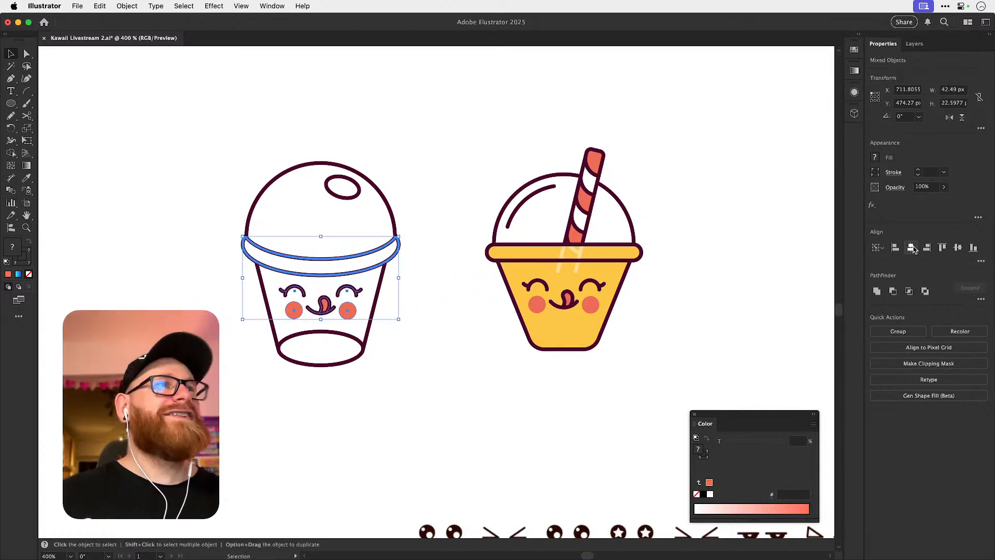
key(super+shift+a)
click(353, 314)
key(super+z)
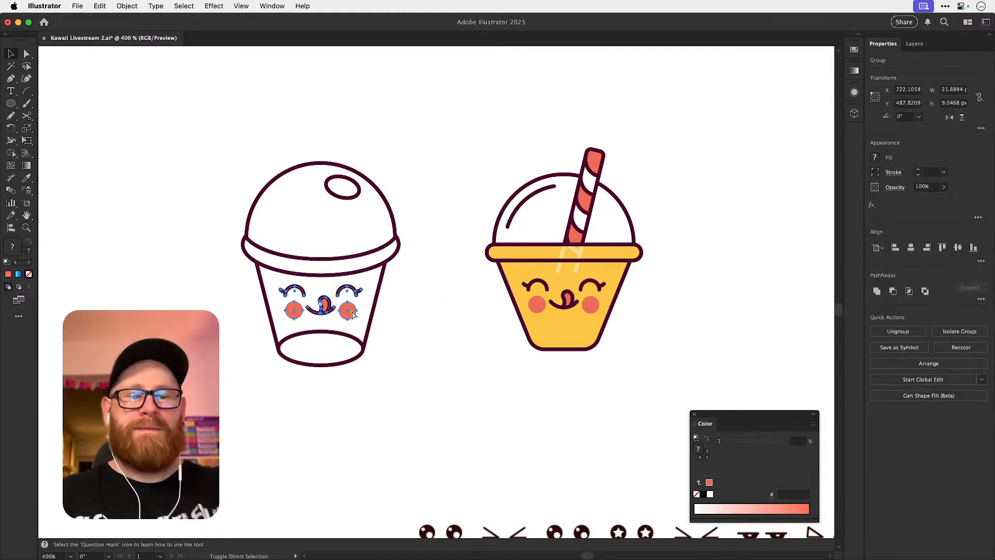
key(super+shift+a)
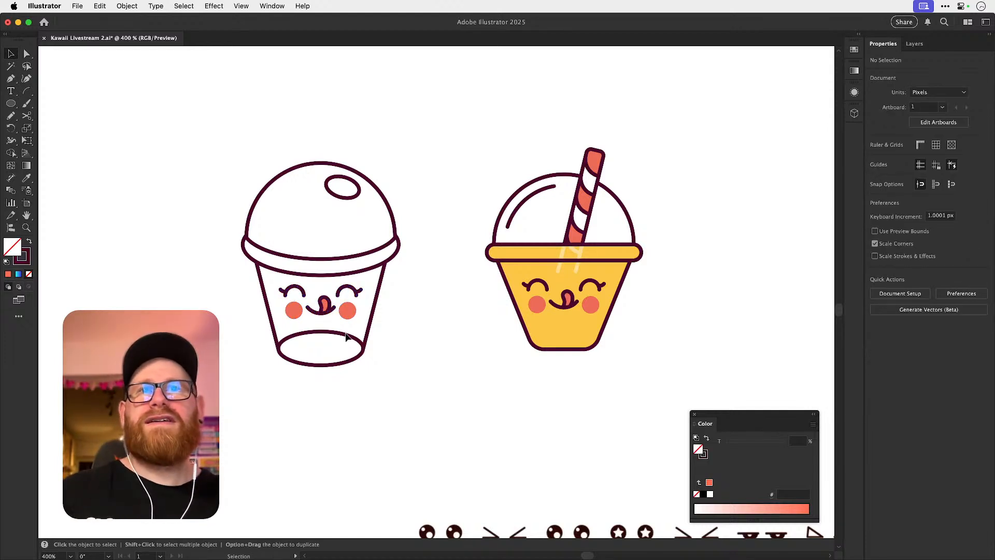
Move the upper arc of the cup's base 30 px straight down, out of the cup.
drag(348, 339, 336, 413)
key(super+z)
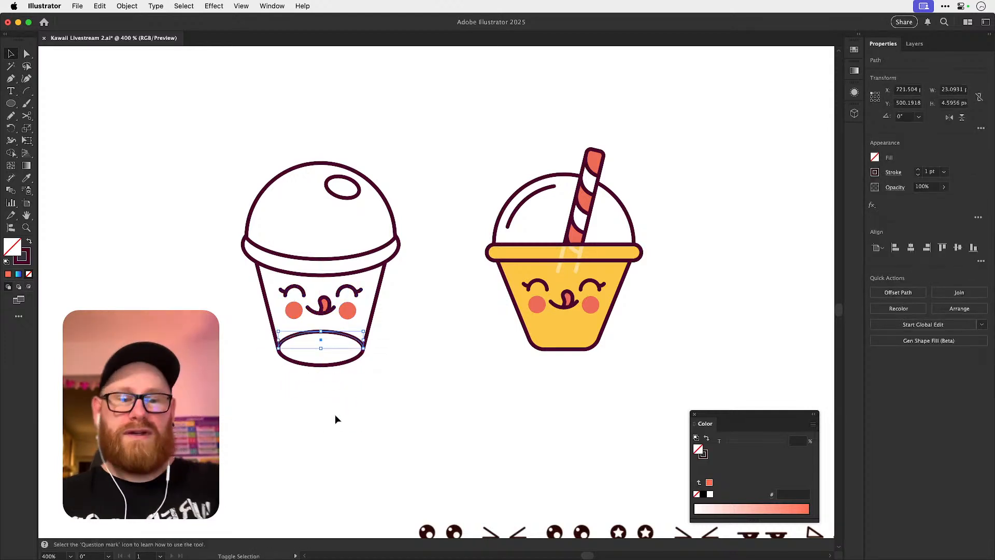
key(shift+Down)
key(shift+Down)
key(shift+Down)
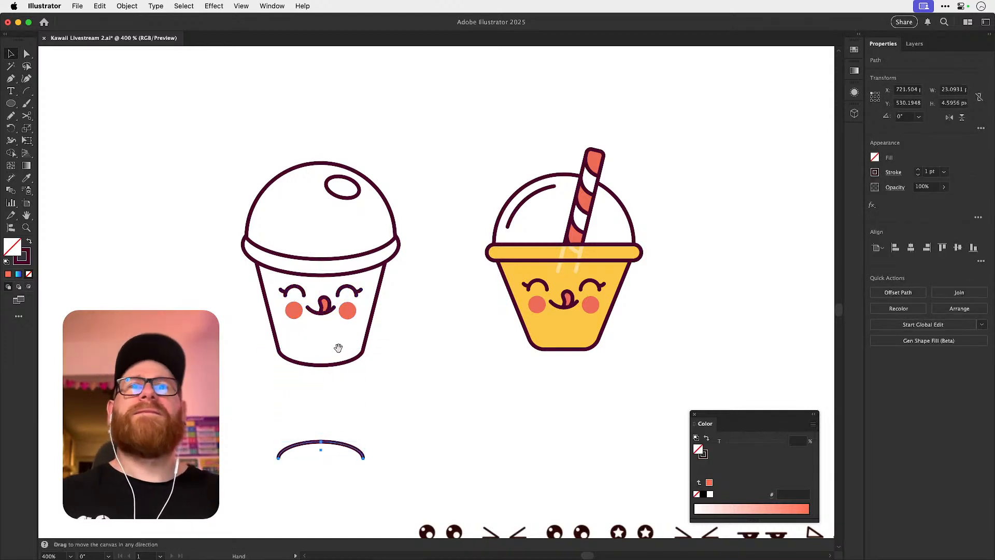
Lower the face slightly on the cup's body to sit closer to the base.
scroll(419, 335, left, 3)
scroll(419, 335, up, 1)
click(374, 379)
drag(379, 331, 380, 348)
click(502, 290)
drag(492, 279, 476, 294)
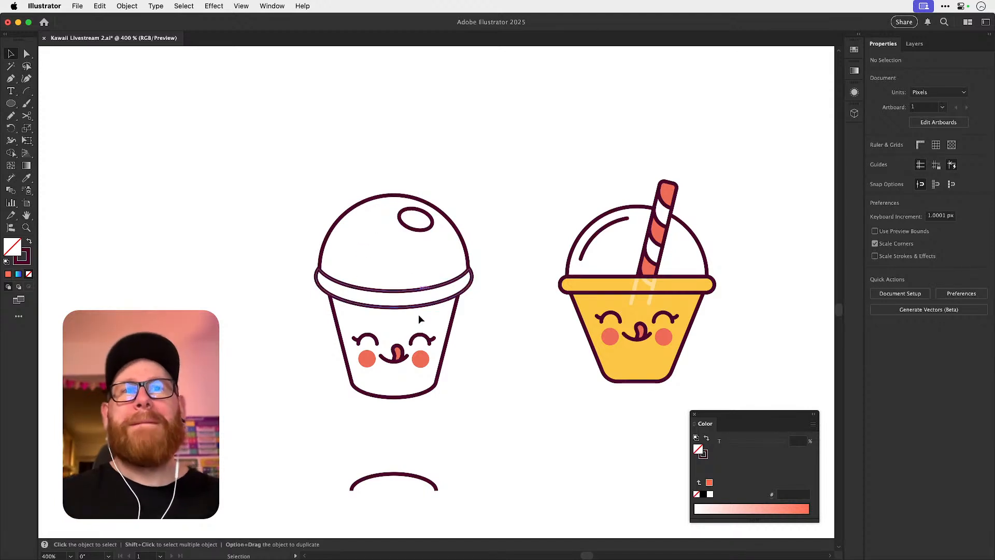
Try placing the face up on the dome lid and compare it with the version on the cup's body.
drag(419, 361, 418, 266)
click(499, 240)
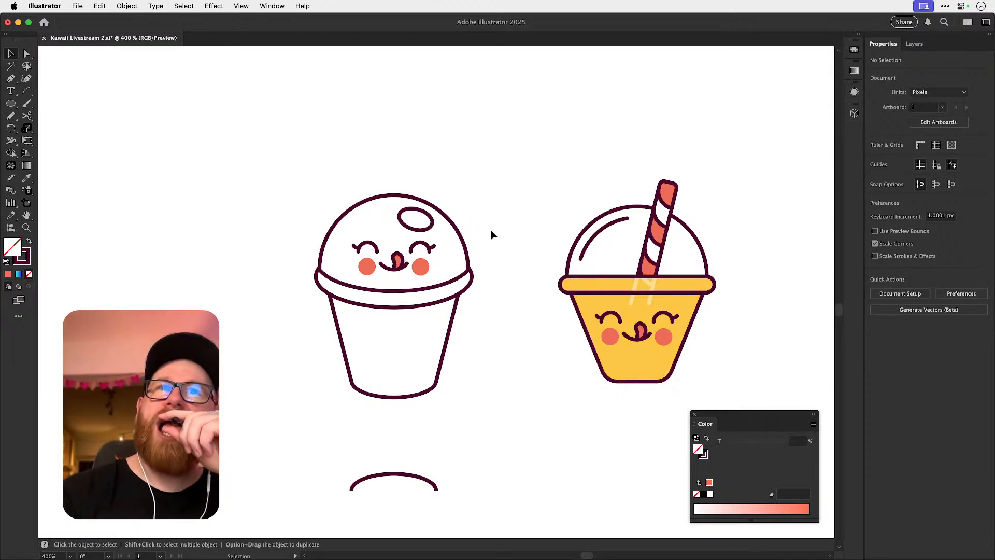
key(super+z)
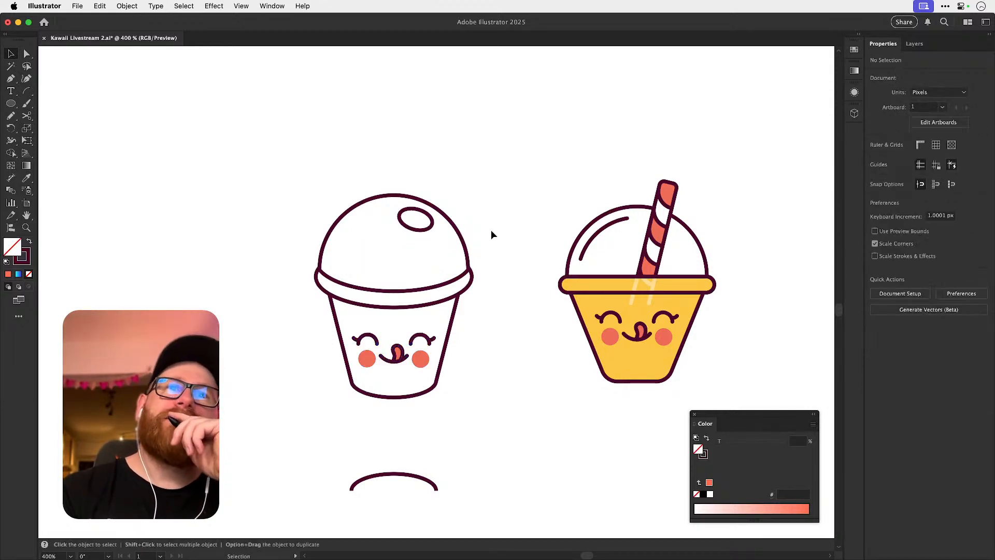
key(super+shift+z)
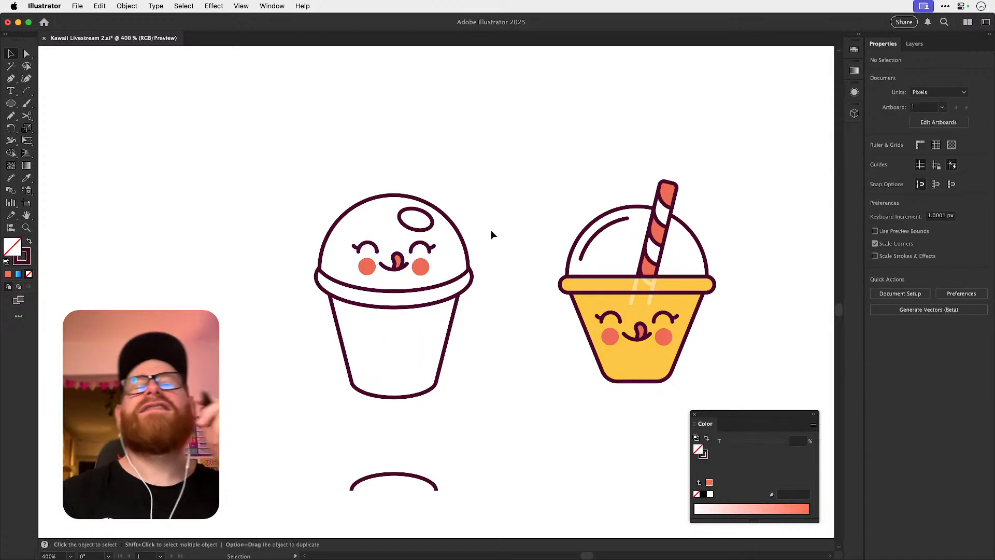
Try shortening the cup's body by moving its bottom points up towards the rim.
key(a)
drag(332, 449, 437, 339)
click(505, 336)
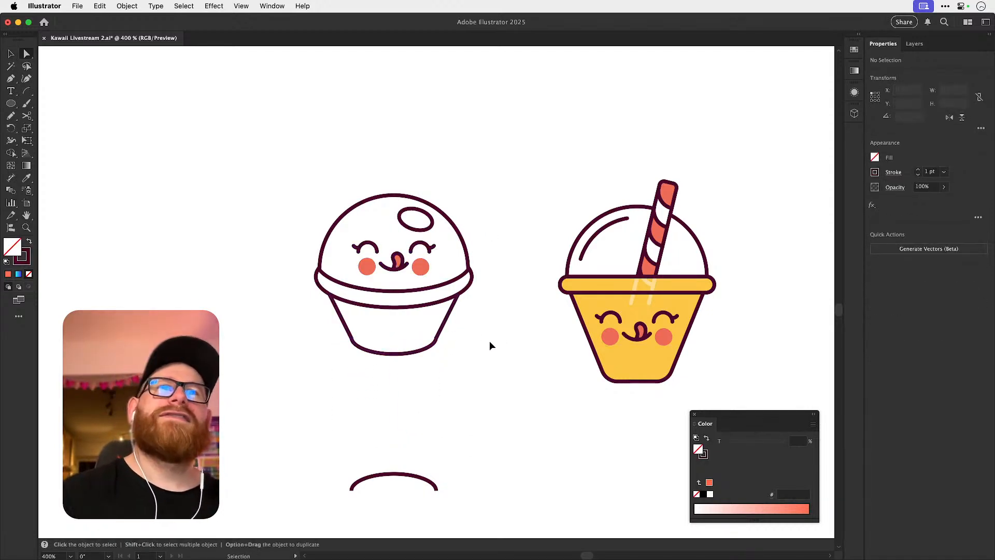
Undo the shortened body and the face move to bring the face back onto the full-height cup.
key(super+z)
key(super+z)
key(super+z)
key(super+shift+z)
click(478, 350)
key(v)
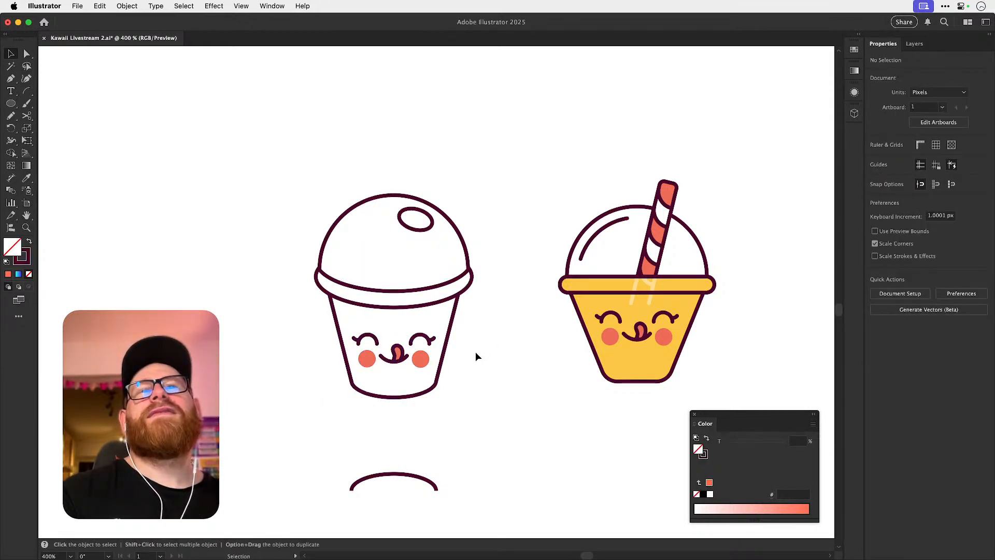
Try pulling the left end of the cup's rim outward and undo the change.
scroll(312, 273, up, 5)
click(331, 305)
key(a)
click(321, 307)
drag(321, 307, 310, 284)
key(v)
click(672, 210)
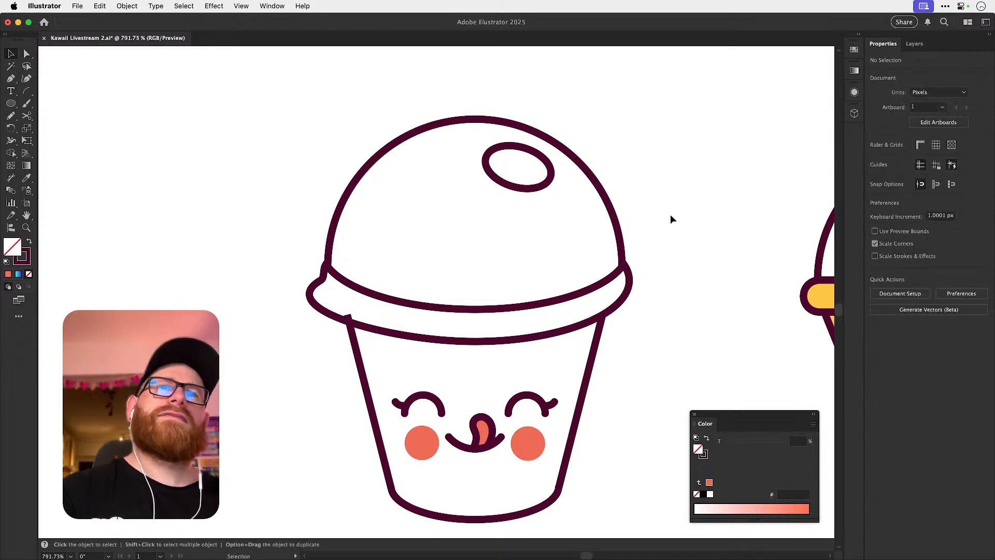
key(super+z)
Try bulging the left end of the rim outward again by a smaller amount.
click(320, 310)
key(a)
click(325, 310)
click(316, 318)
click(325, 309)
click(321, 280)
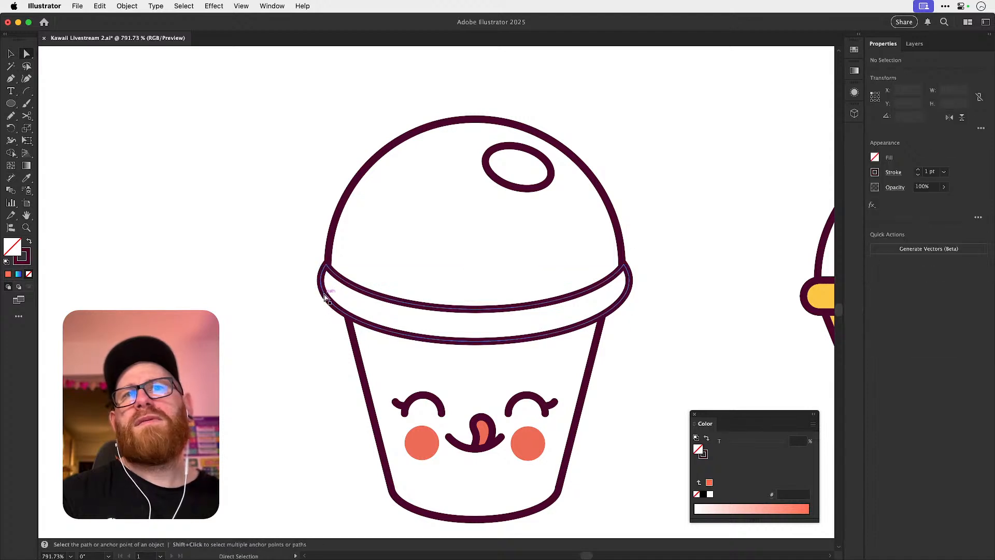
drag(322, 311, 292, 314)
key(super+shift+a)
key(v)
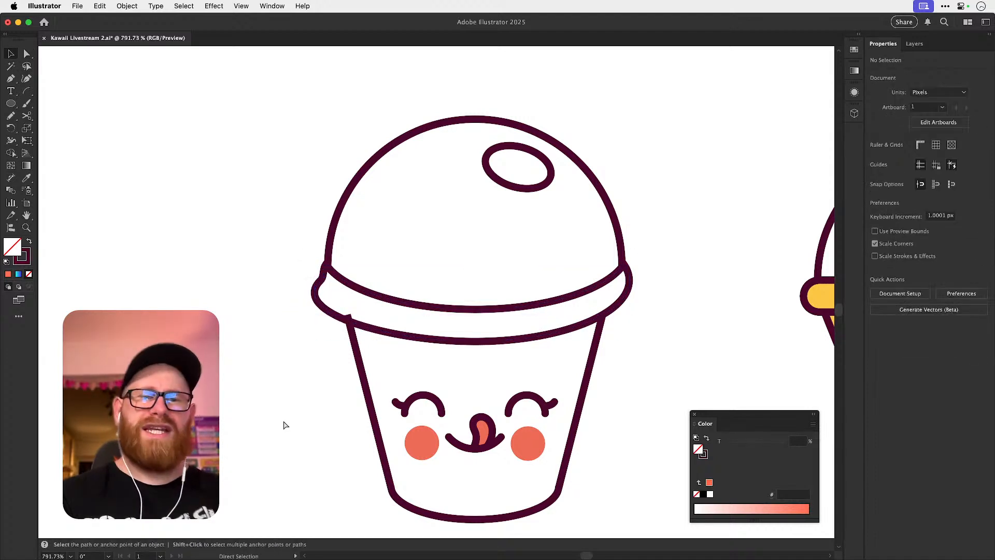
Try bulging the right end of the rim outward to match the left end.
key(super+minus)
key(super+minus)
key(super+minus)
key(space)
drag(544, 307, 519, 324)
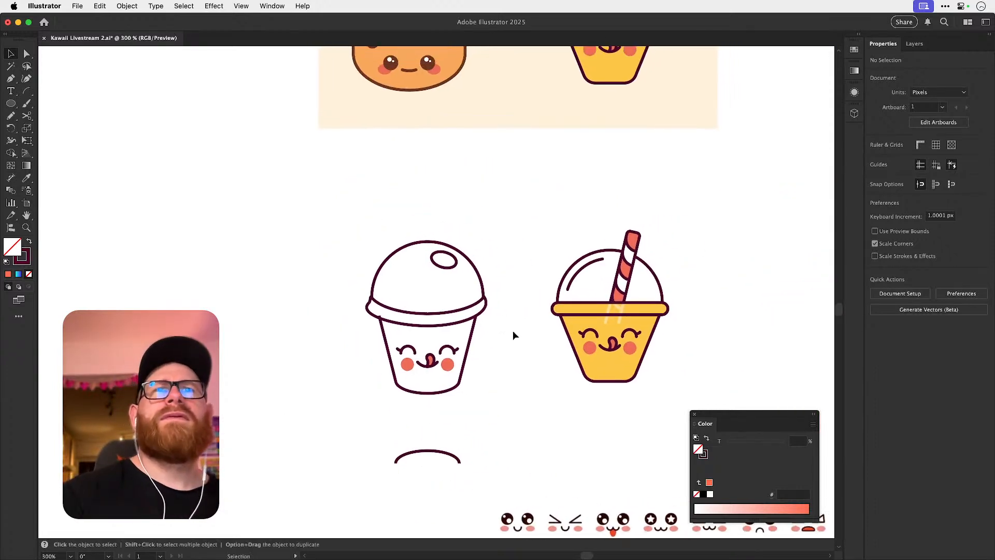
key(a)
click(484, 314)
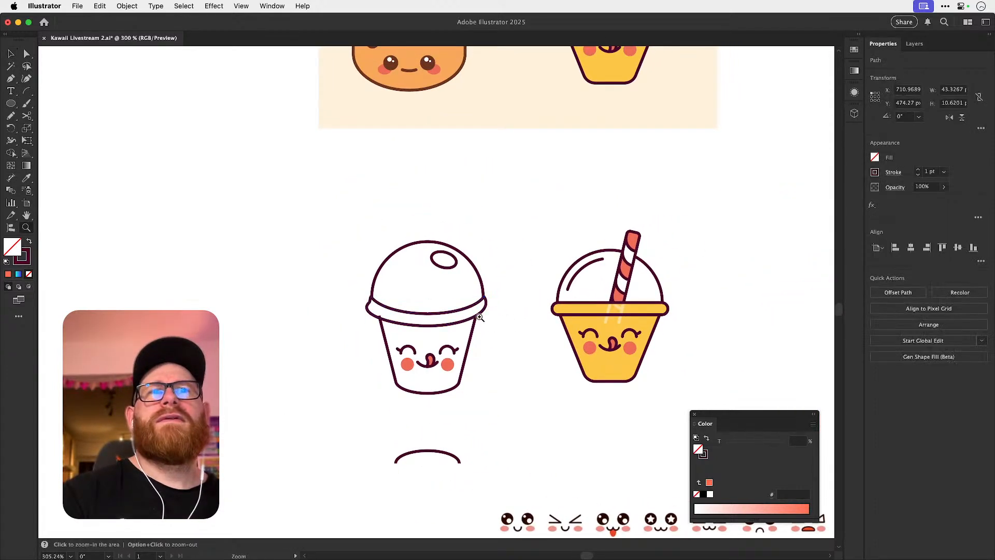
scroll(469, 313, up, 3)
drag(502, 306, 523, 310)
key(v)
click(567, 278)
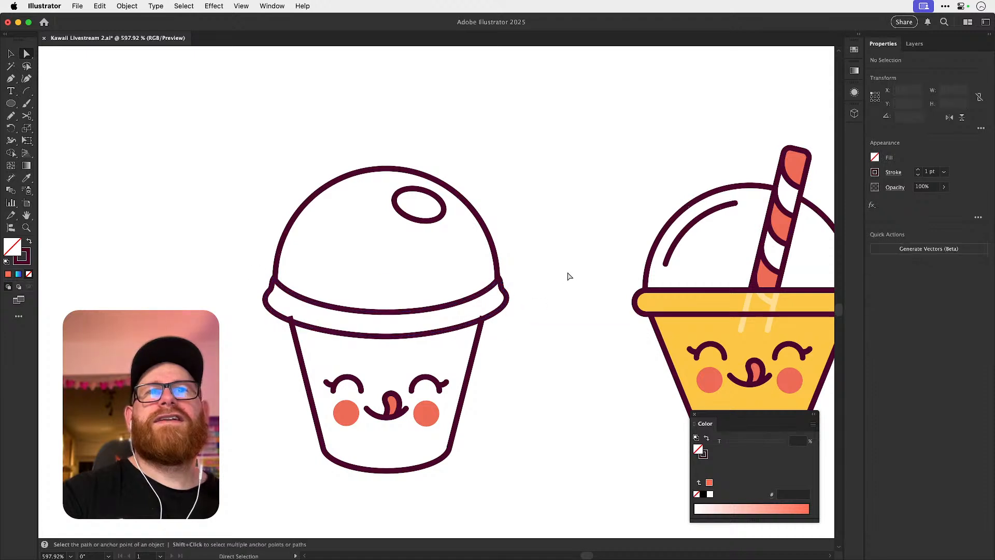
Undo the reshaping of both rim ends and save the document.
key(a)
key(super+z)
key(super+z)
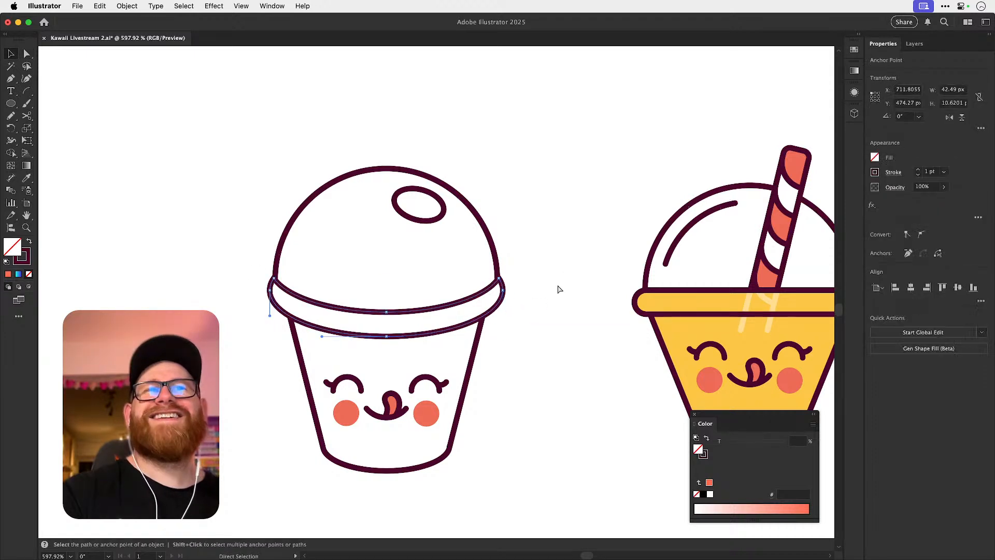
key(super+shift+z)
click(557, 287)
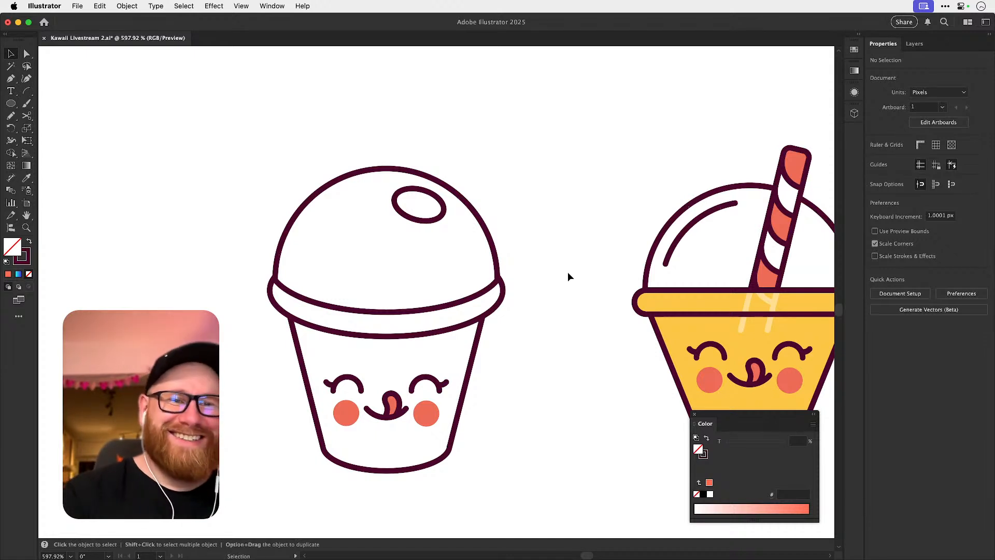
key(a)
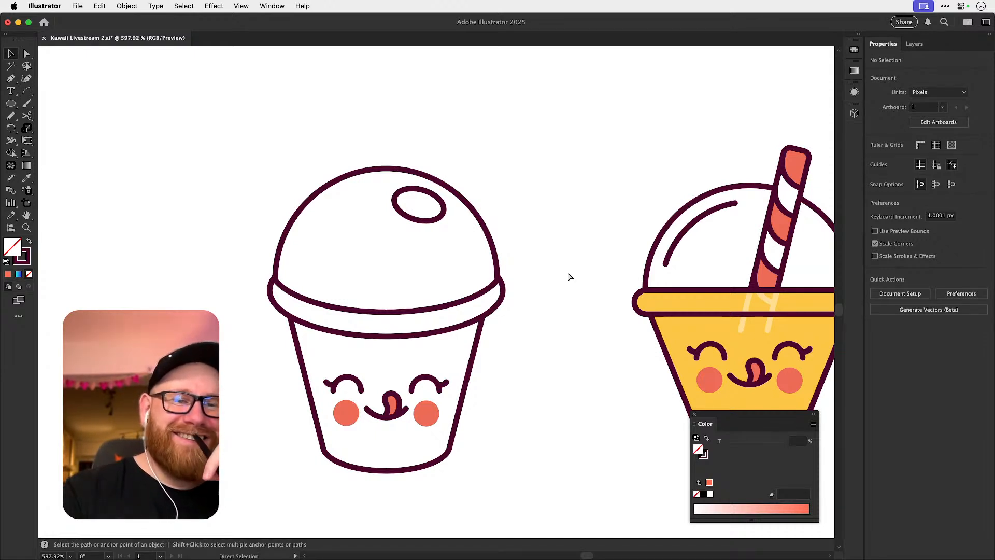
key(v)
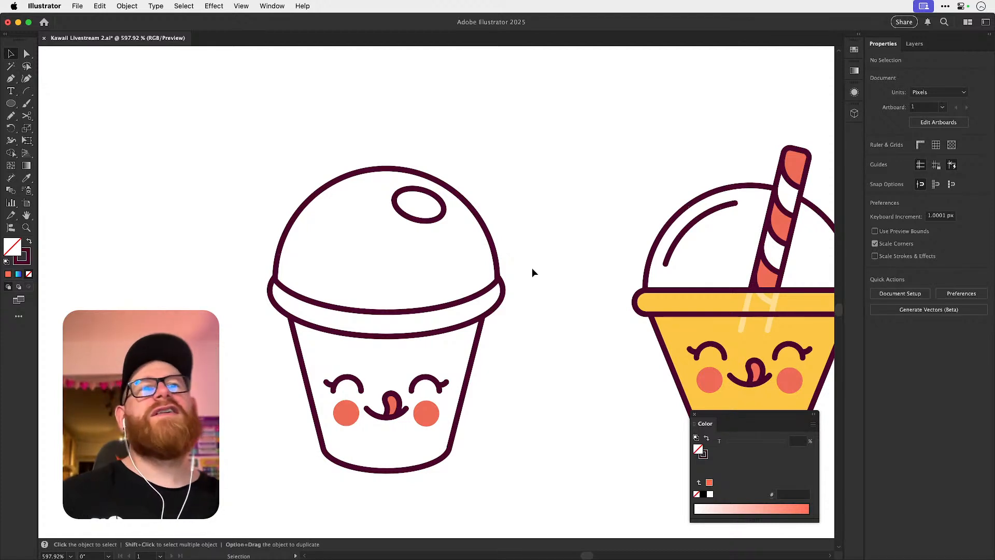
key(a)
key(super+s)
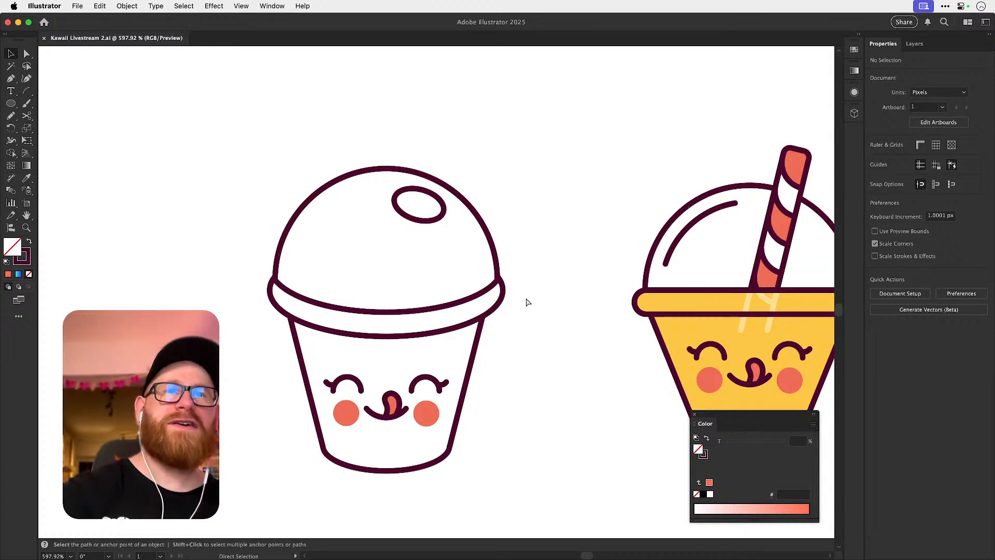
Find the upright striped straw among the earlier cup sketches and copy it.
key(super+minus)
key(super+minus)
drag(466, 331, 489, 345)
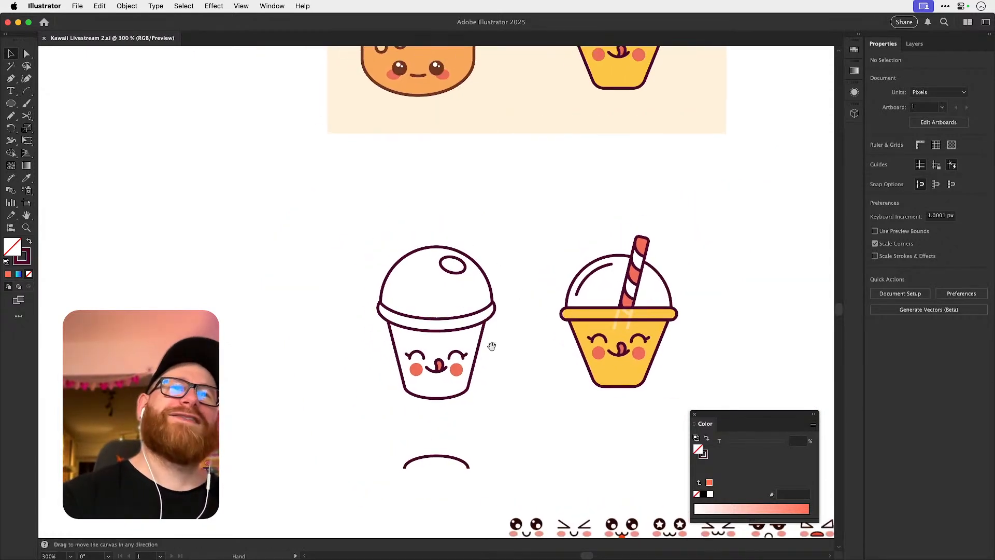
key(z)
scroll(473, 295, down, 5)
scroll(473, 296, right, 6)
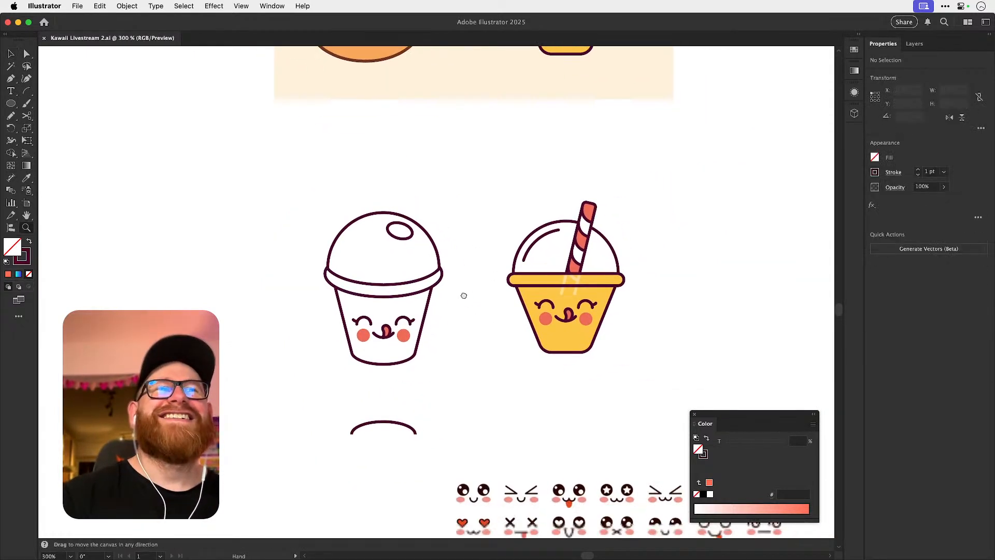
key(super+minus)
key(super+minus)
key(super+minus)
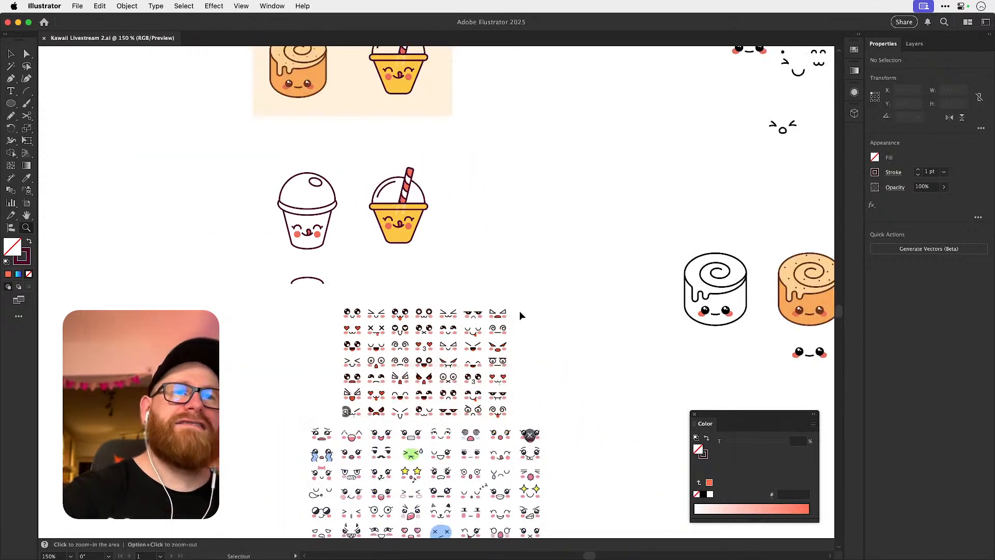
drag(511, 398, 422, 262)
mouse_move(514, 353)
mouse_down()
mouse_move(388, 299)
mouse_move(326, 315)
mouse_up()
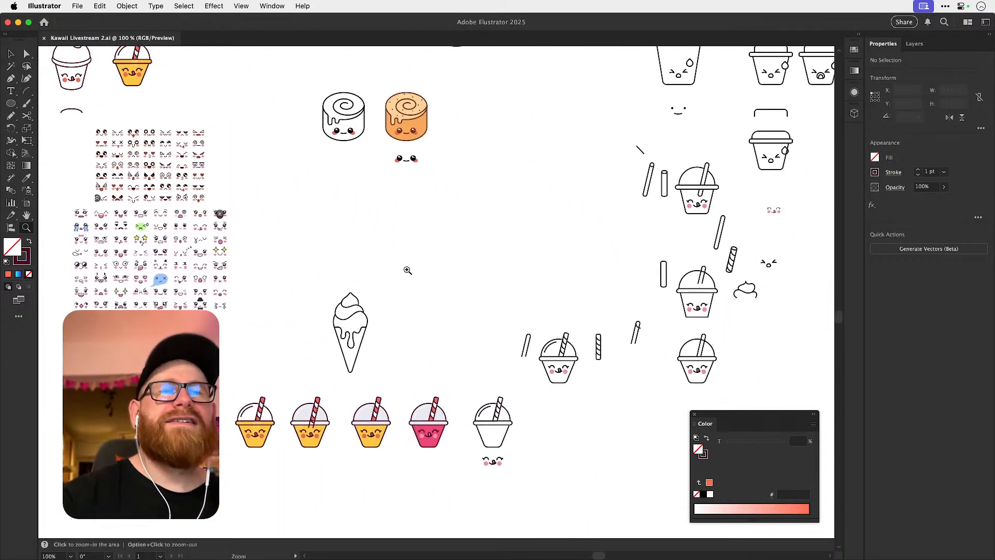
key(v)
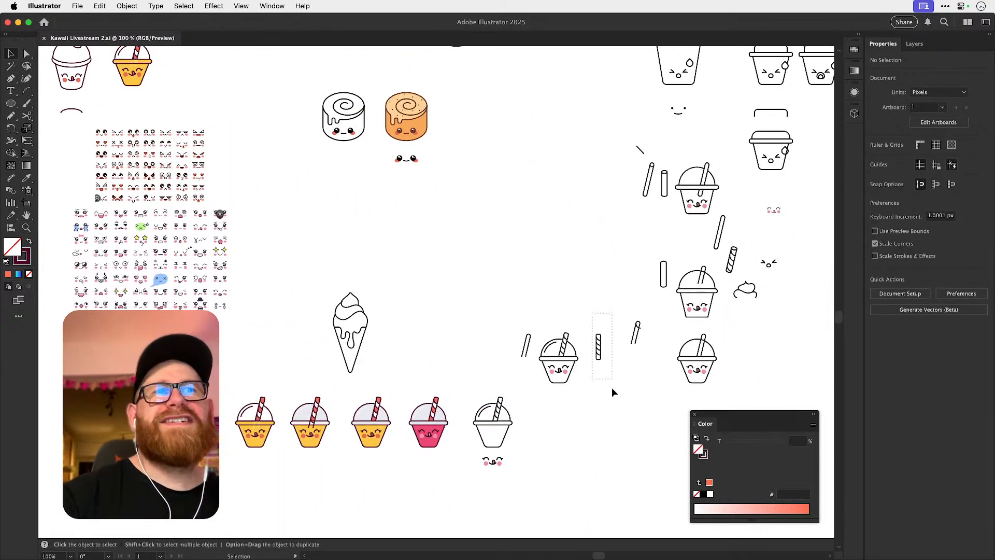
drag(612, 383, 610, 384)
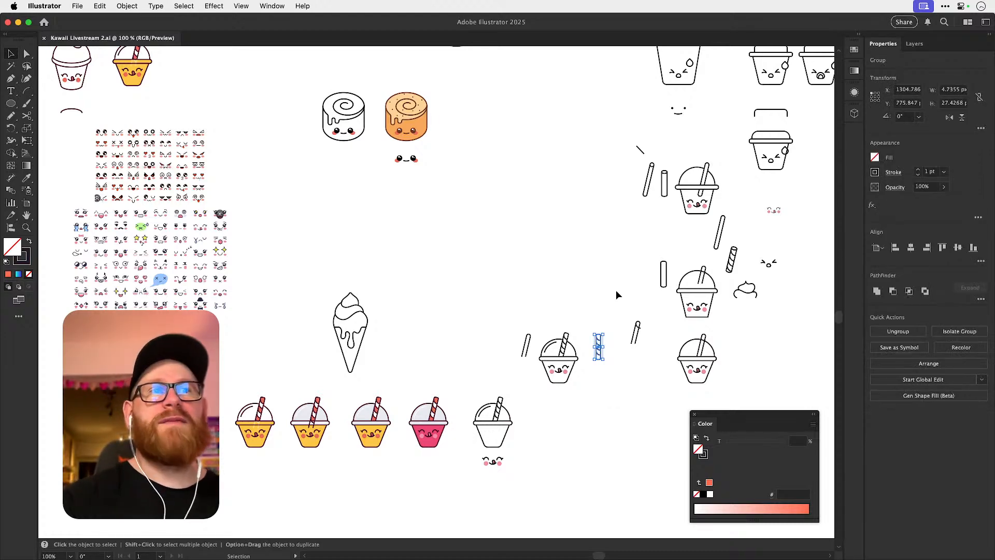
drag(607, 387, 608, 386)
Paste the striped straw and position it between the new outlined cup and the yellow cup.
drag(466, 338, 668, 415)
drag(508, 338, 647, 442)
key(z)
drag(413, 233, 522, 293)
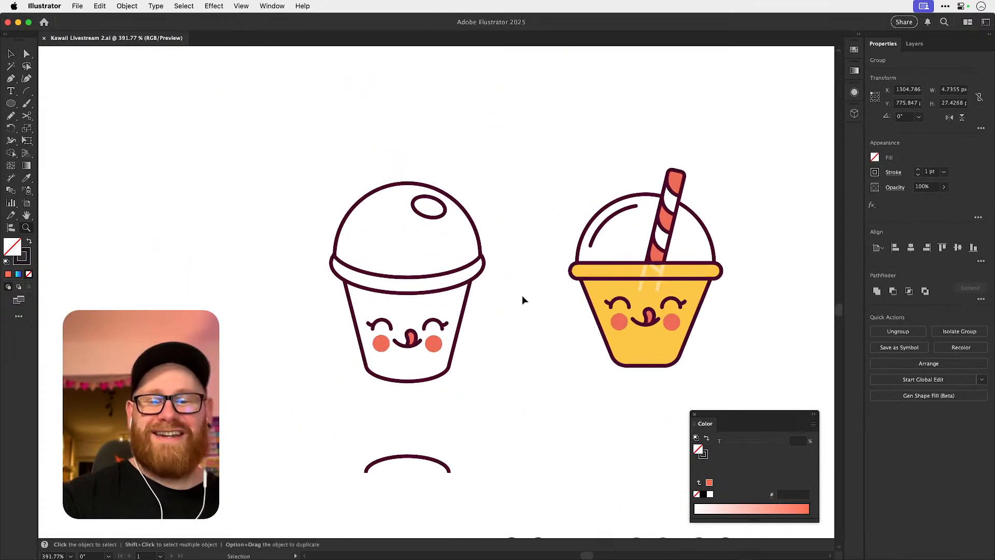
key(super+v)
key(v)
mouse_move(443, 307)
mouse_down()
mouse_move(508, 273)
mouse_move(508, 306)
mouse_move(579, 293)
mouse_up()
Match the straw's outline to the dark plum stroke of the dome with the Eyedropper.
key(z)
key(x)
key(i)
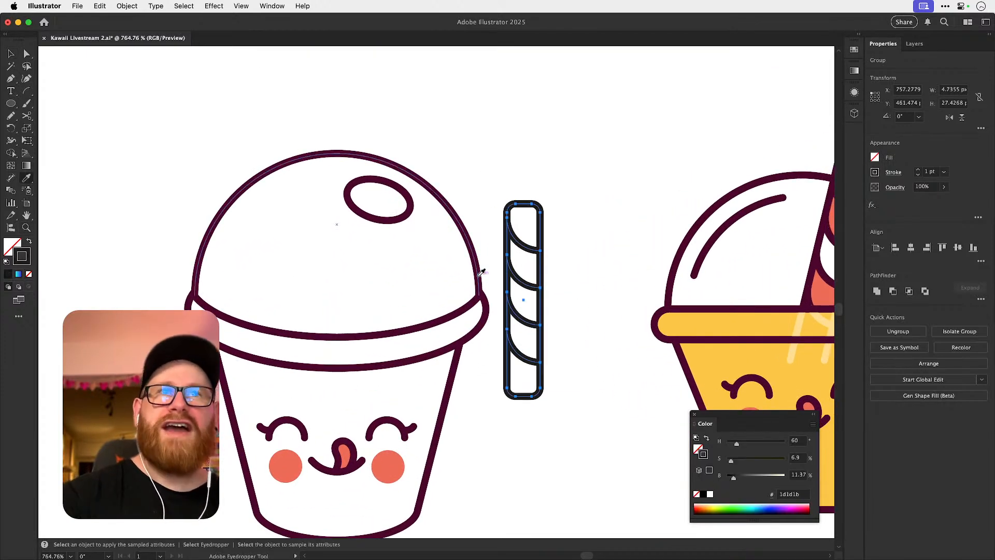
click(480, 290)
key(v)
click(552, 240)
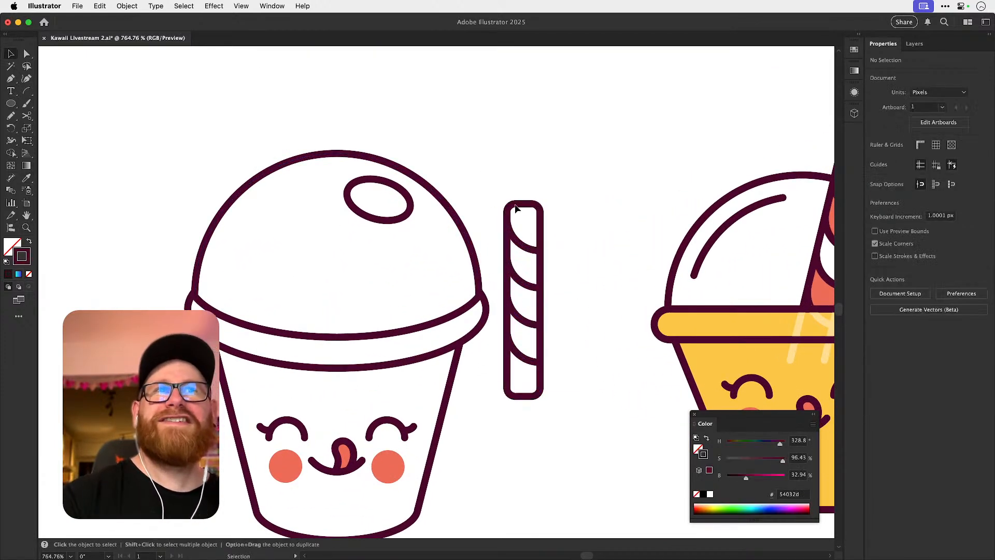
Tilt the striped straw clockwise, comparing it with the yellow cup's straw to match the angle.
drag(541, 329, 391, 264)
key(r)
drag(471, 242, 487, 280)
key(v)
scroll(460, 268, right, 5)
scroll(460, 268, up, 2)
drag(260, 290, 696, 277)
key(r)
drag(753, 248, 775, 250)
key(v)
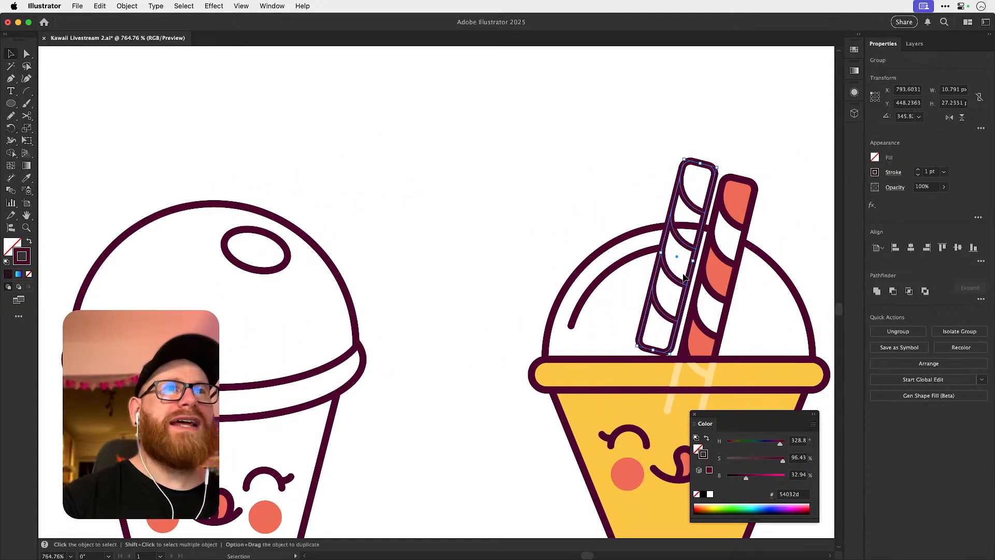
Place the tilted straw over the oval straw hole in the new cup's dome.
drag(677, 284, 356, 291)
key(super+space)
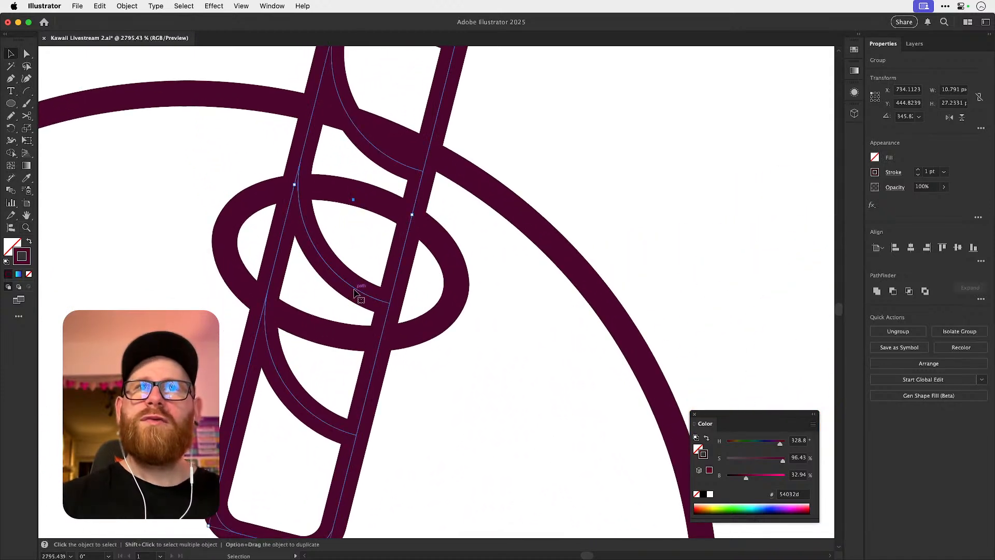
key(super+minus)
key(super+shift+a)
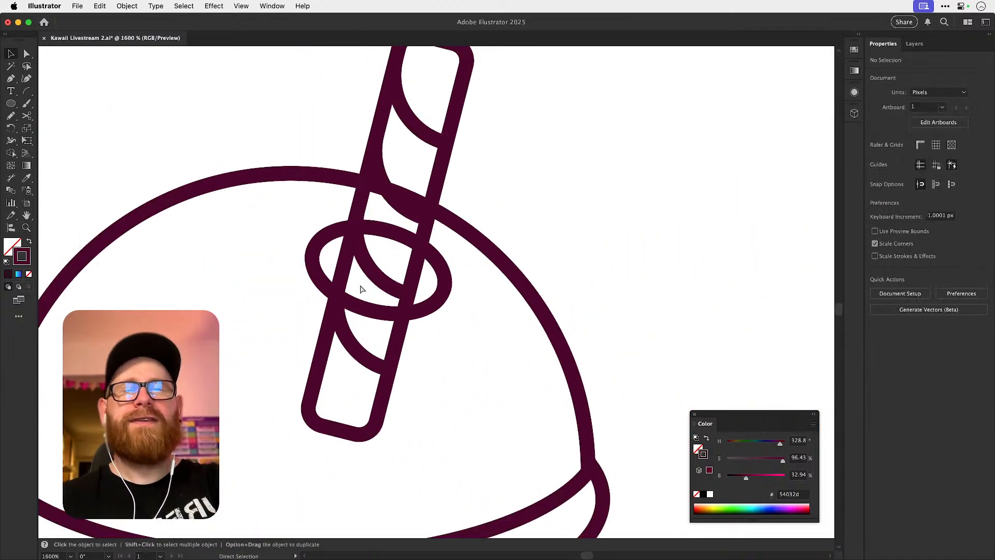
key(super+minus)
key(super+minus)
key(super+minus)
key(super+minus)
key(super+minus)
key(super+space)
drag(393, 308, 472, 256)
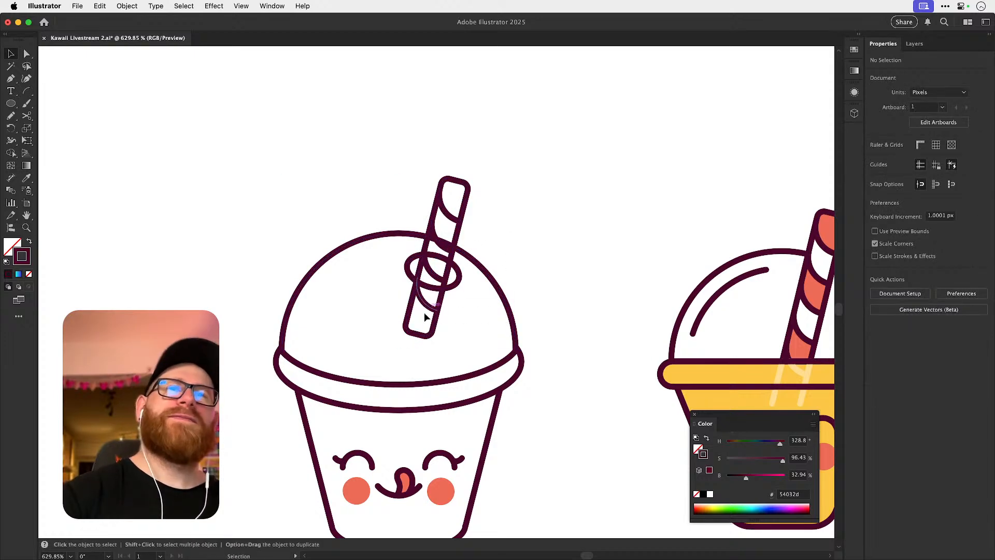
key(a)
click(419, 337)
key(super+space)
mouse_move(419, 336)
mouse_down()
mouse_move(467, 317)
mouse_move(355, 317)
mouse_move(495, 320)
mouse_move(429, 338)
mouse_up()
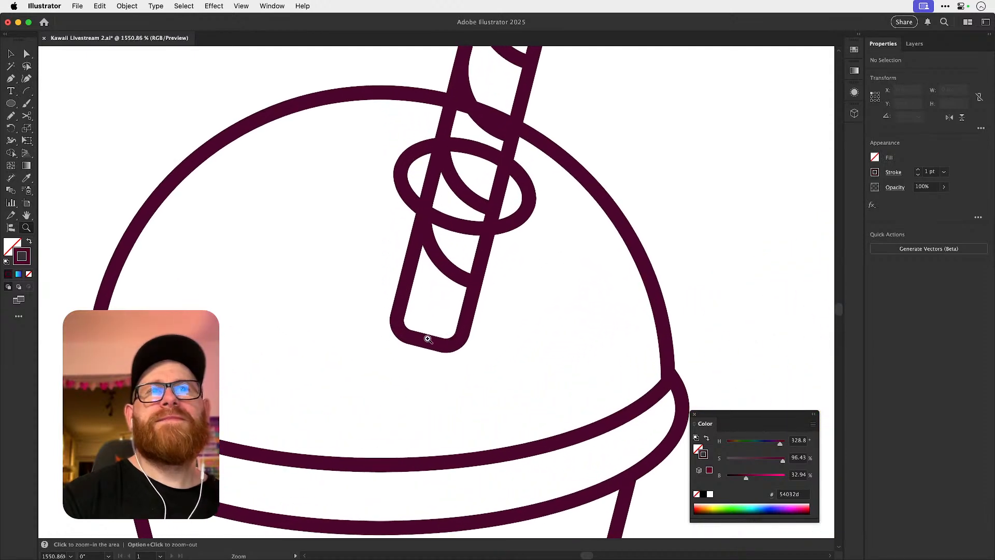
key(v)
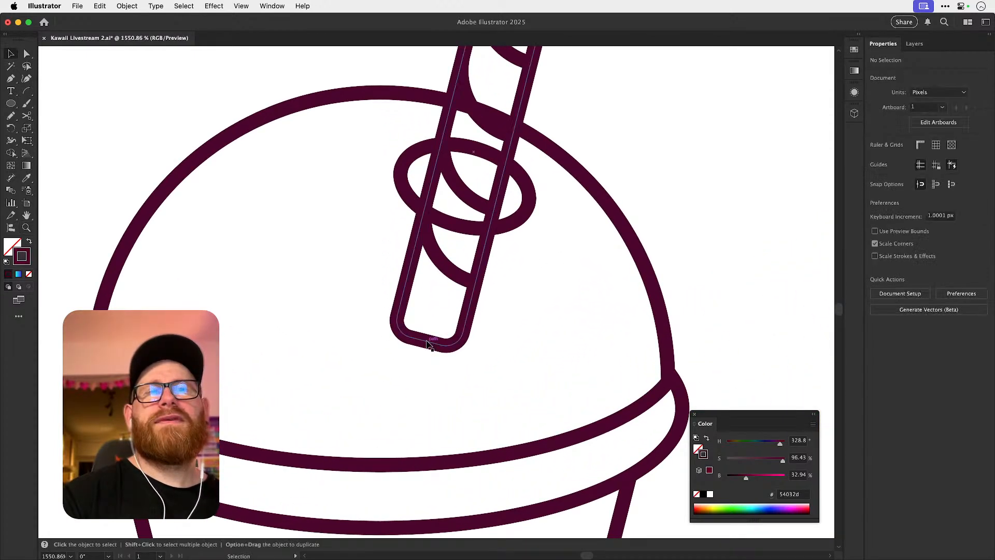
key(a)
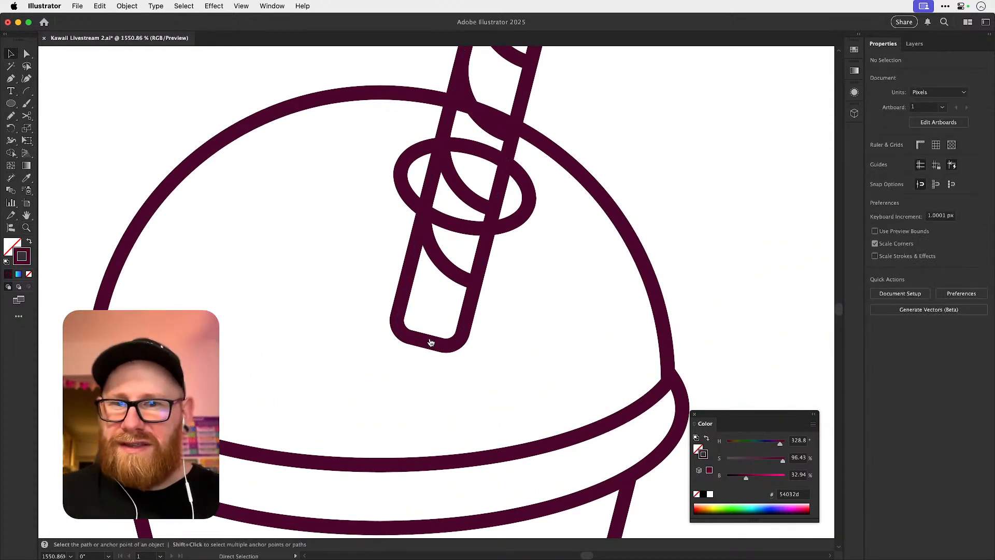
key(super+Tab)
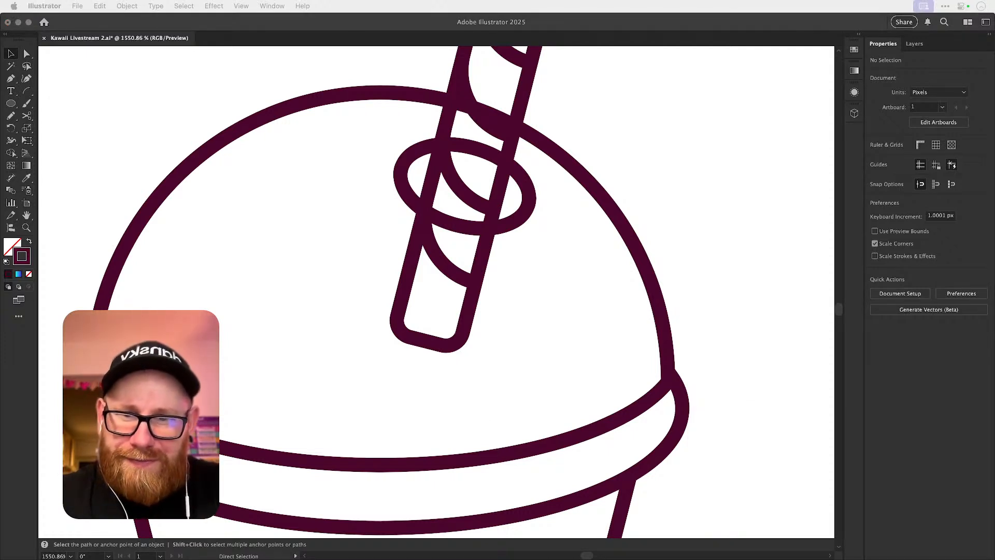
key(super+Tab)
key(v)
key(a)
key(super+minus)
key(super+minus)
key(super+minus)
key(super+minus)
key(super+minus)
key(space)
drag(485, 320, 445, 351)
Try scaling the dome down slightly about its centre so it sits inside the rim's ends.
key(super+space)
drag(344, 323, 450, 326)
click(375, 266)
drag(351, 224, 360, 229)
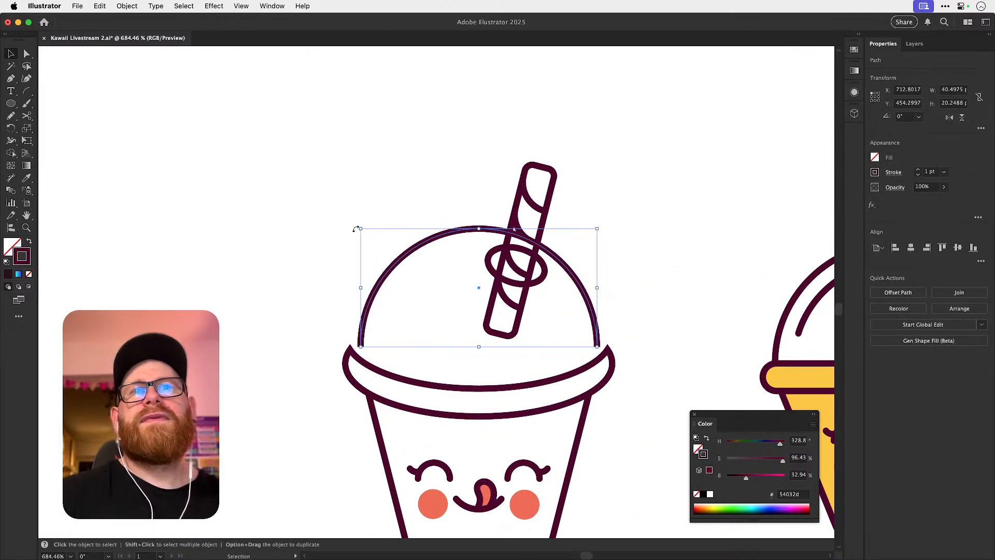
Try a round corner join on the rim's stroke.
click(364, 364)
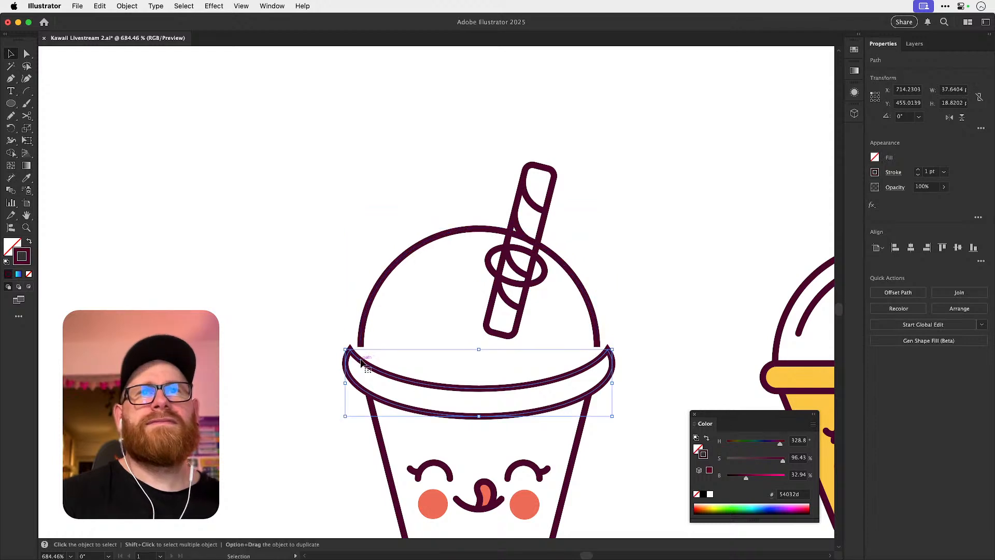
click(891, 173)
click(355, 365)
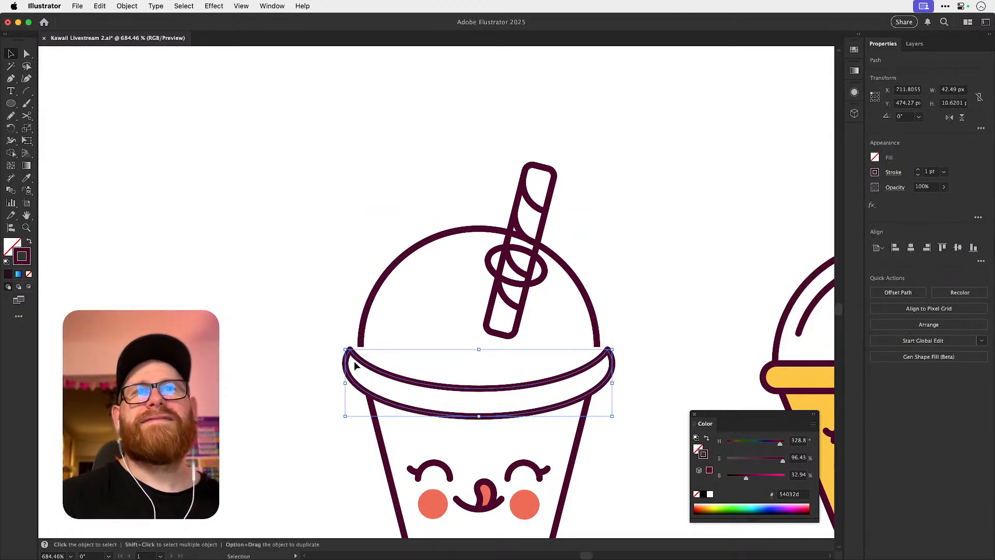
Try rounding the rim's pointed left and right ends with corner editing.
key(a)
drag(352, 363, 350, 357)
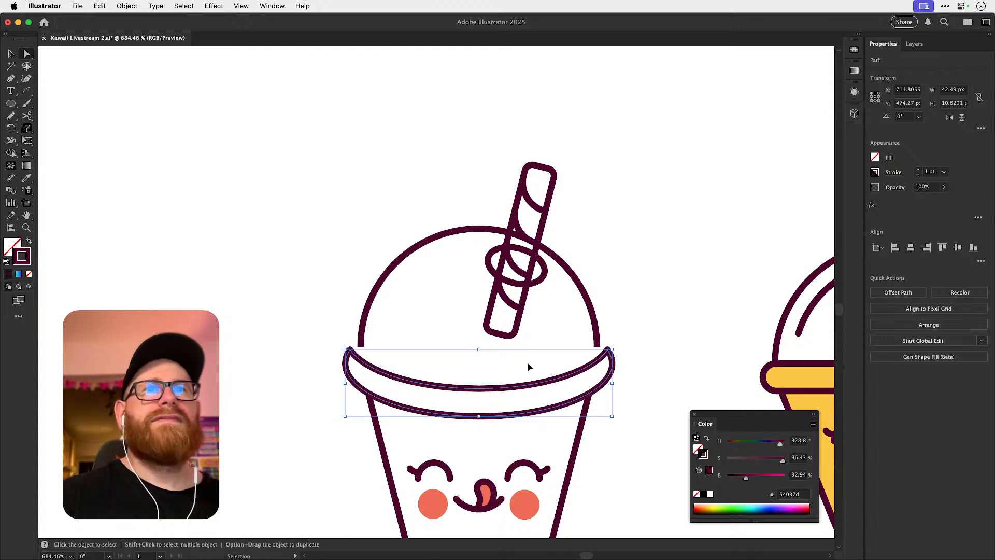
key(super+shift+a)
click(439, 386)
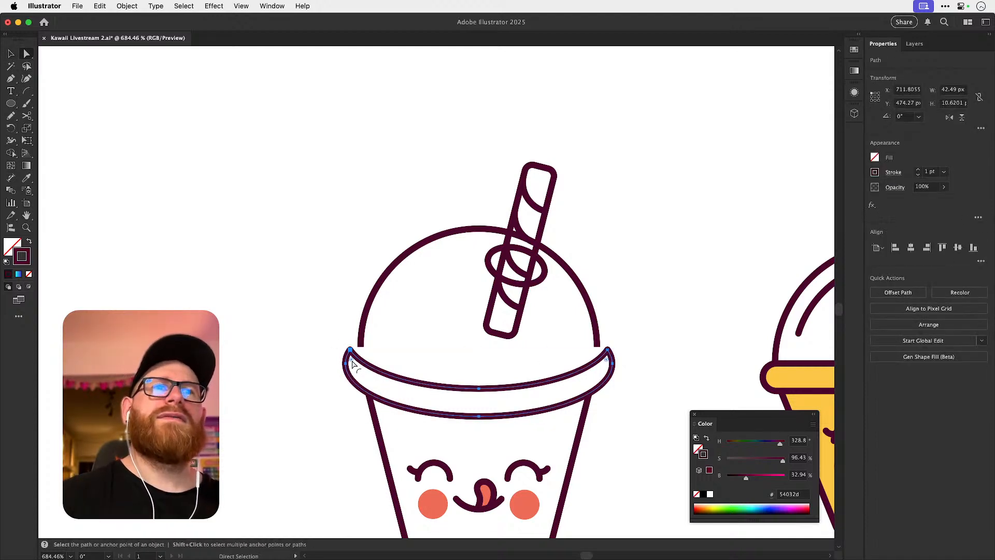
drag(606, 361, 609, 362)
key(super+shift+a)
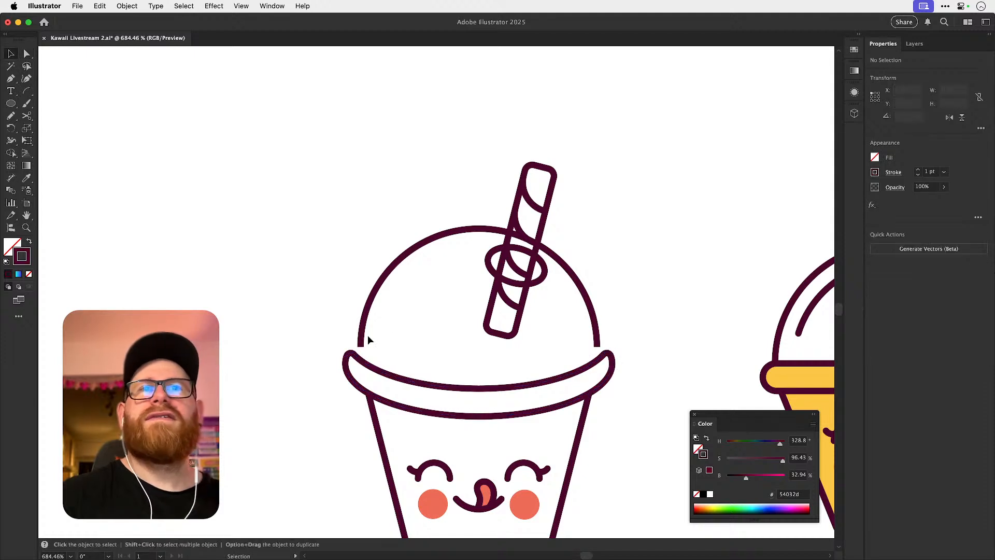
Undo the rounding of the rim ends and the resizing of the dome.
click(361, 341)
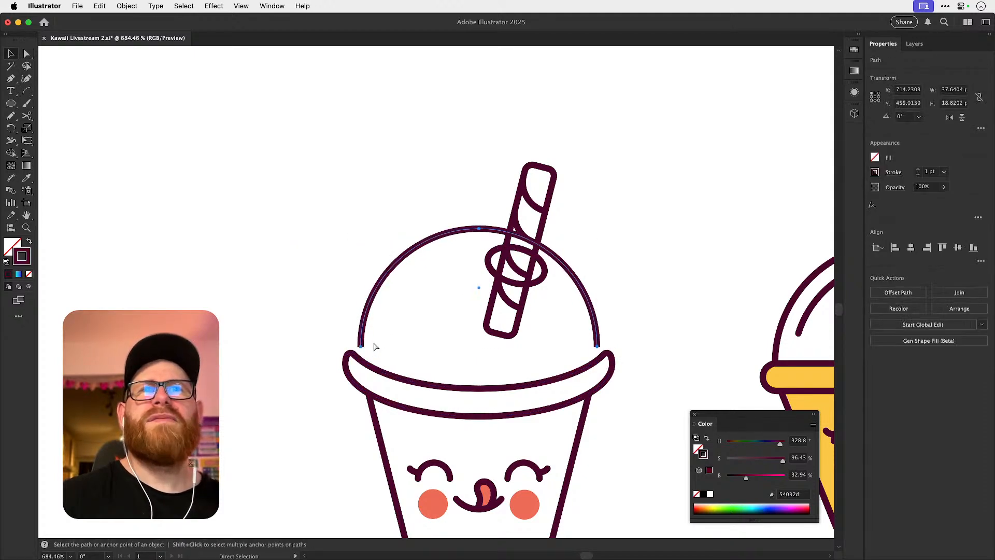
key(super+z)
key(super+z)
Duplicate the dome, straw hole and straw to the left, and cut away the copy's straw below the hole with Shape Builder.
click(379, 338)
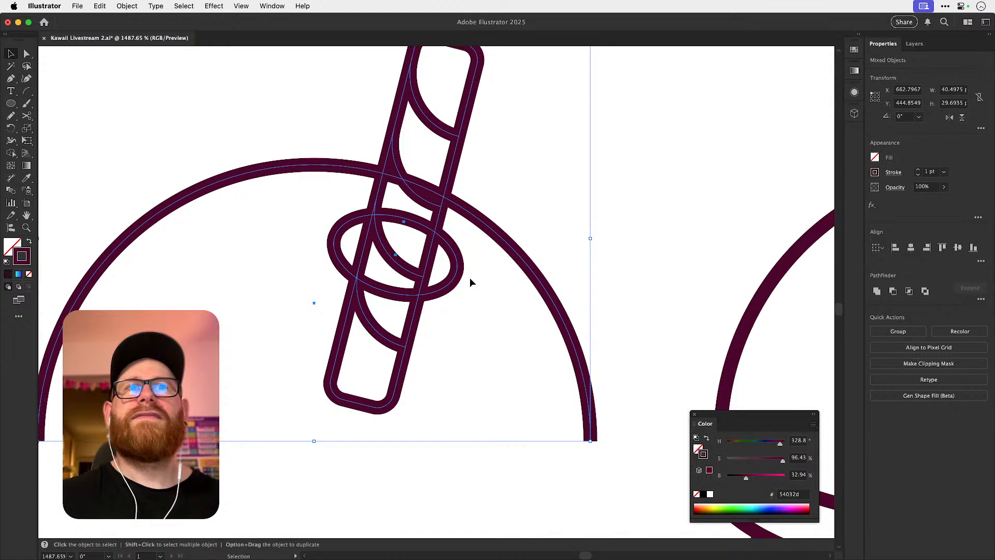
key(shift+m)
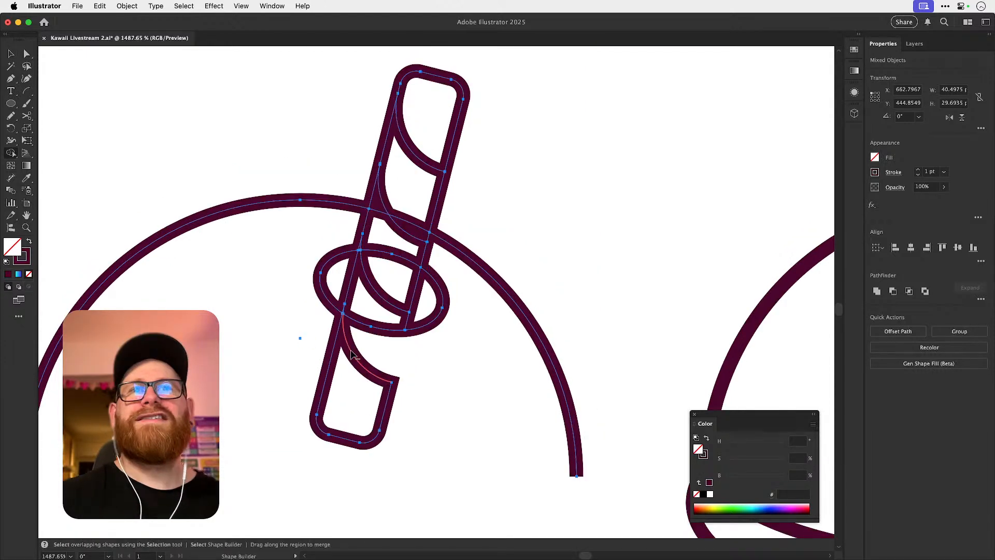
alt+click(351, 356)
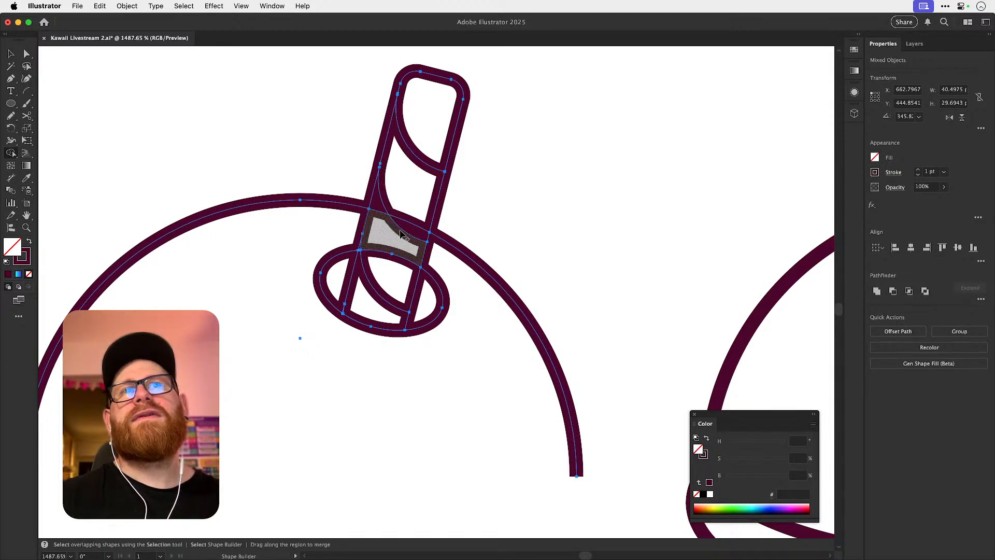
key(super+shift+a)
key(super+minus)
key(super+minus)
key(super+minus)
key(v)
key(space)
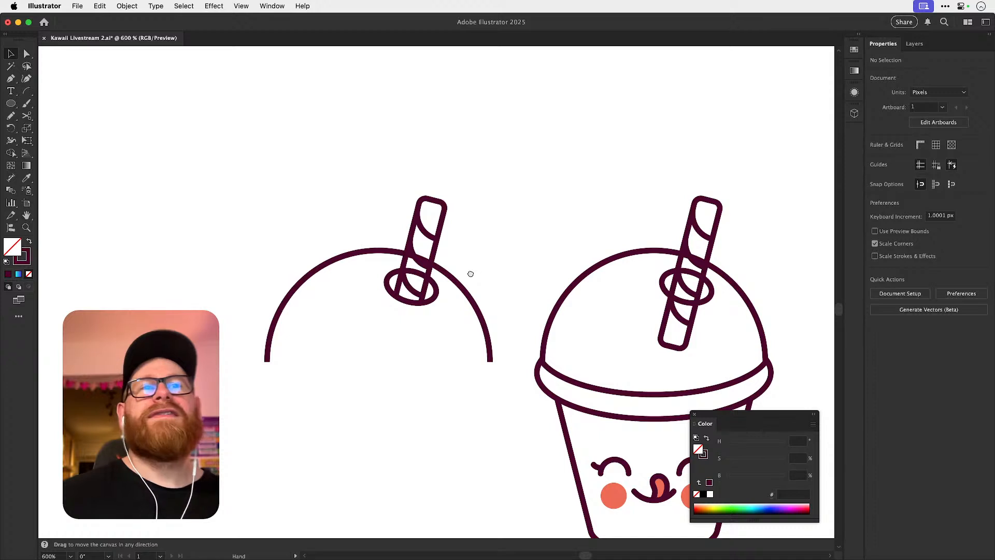
Merge the copied straw's segments with Shape Builder to remove the dome line and the hole's back edge crossing it.
drag(476, 271, 398, 292)
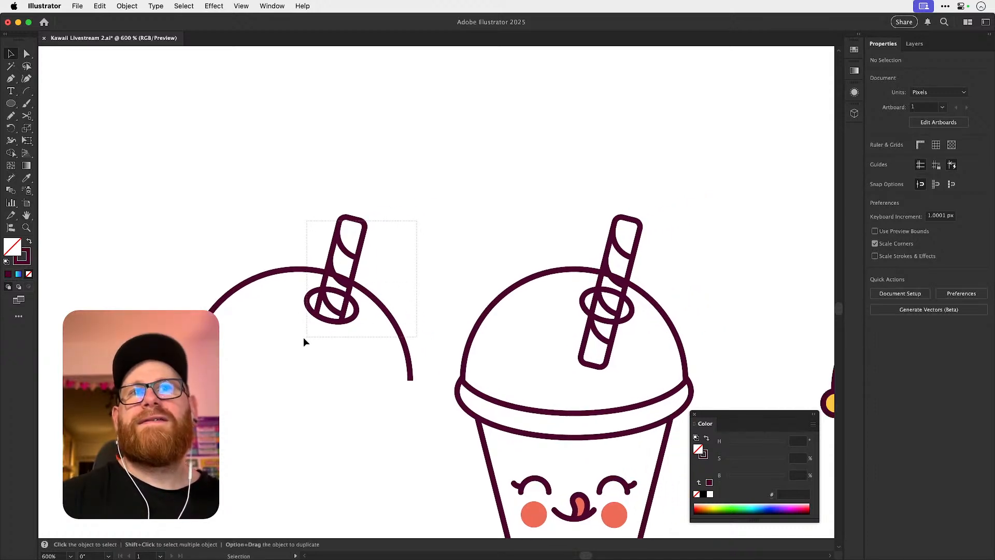
drag(306, 340, 307, 340)
key(shift+m)
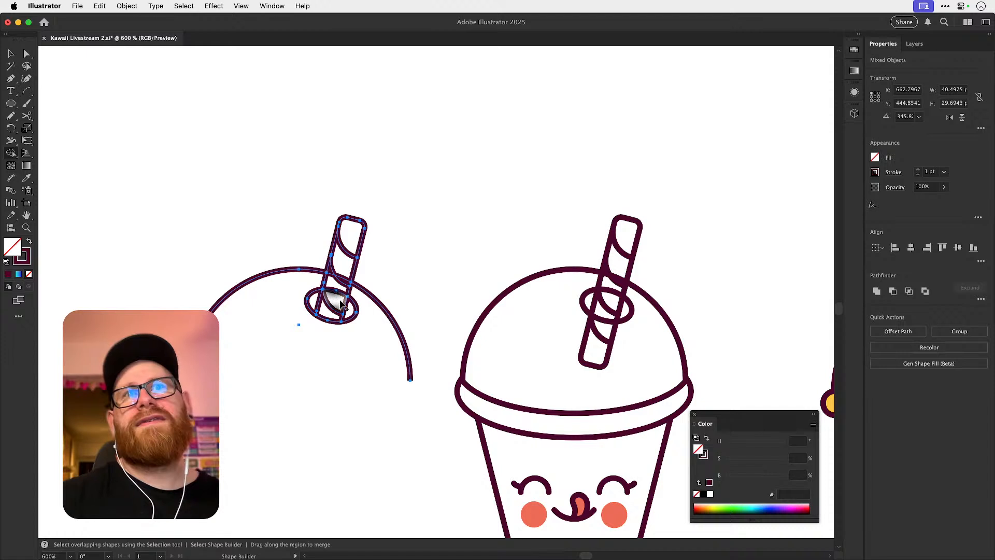
mouse_move(338, 299)
mouse_down()
mouse_move(334, 264)
mouse_move(346, 283)
mouse_up()
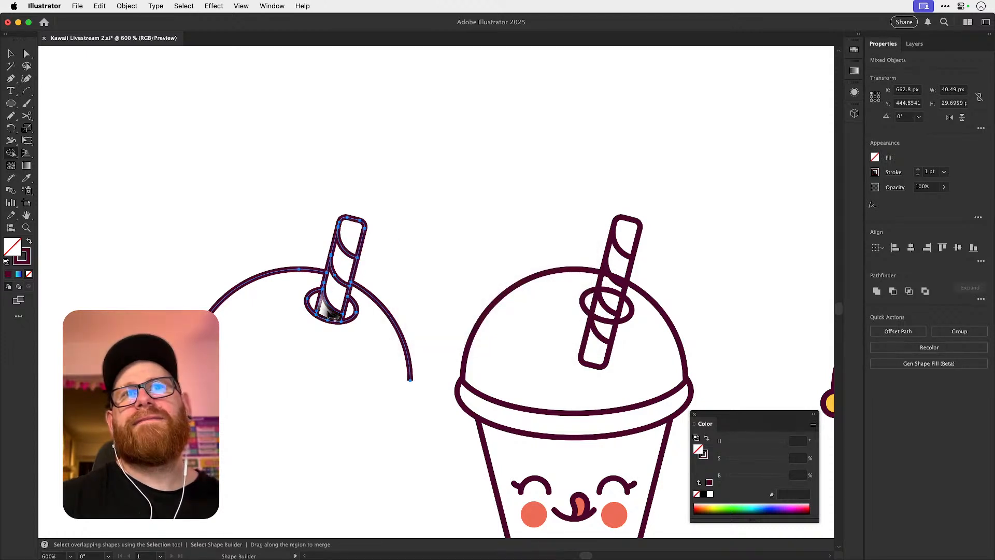
key(v)
click(394, 256)
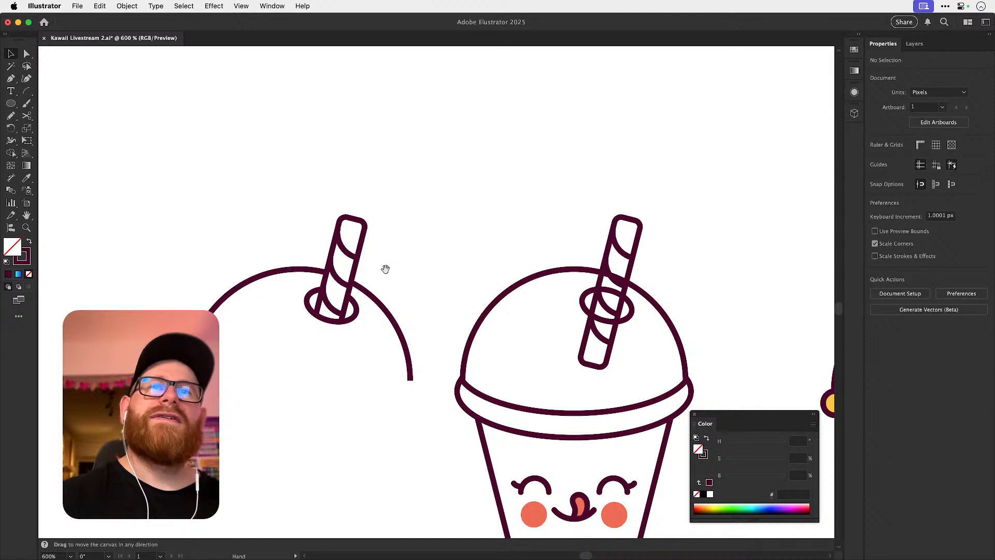
Move the original dome, straw hole and untrimmed straw up, clear of the cup.
drag(669, 379, 669, 356)
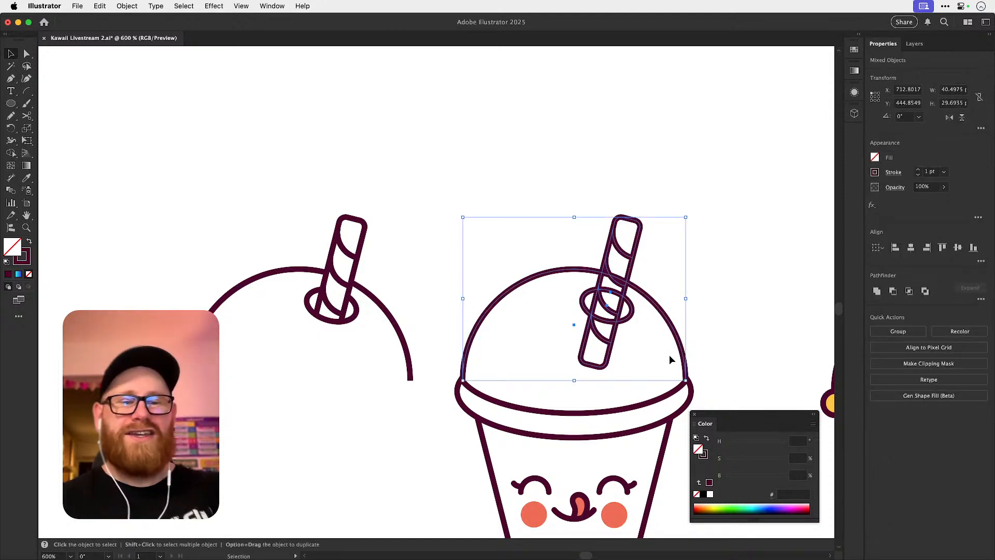
key(shift+Up)
key(shift+Up)
key(shift+Up)
key(shift+Up)
Move the trimmed dome, straw hole and straw right into place on the cup's rim.
drag(130, 205, 383, 437)
key(shift+Right)
key(shift+Right)
key(shift+Right)
key(shift+Right)
key(shift+Right)
key(shift+Right)
key(shift+Right)
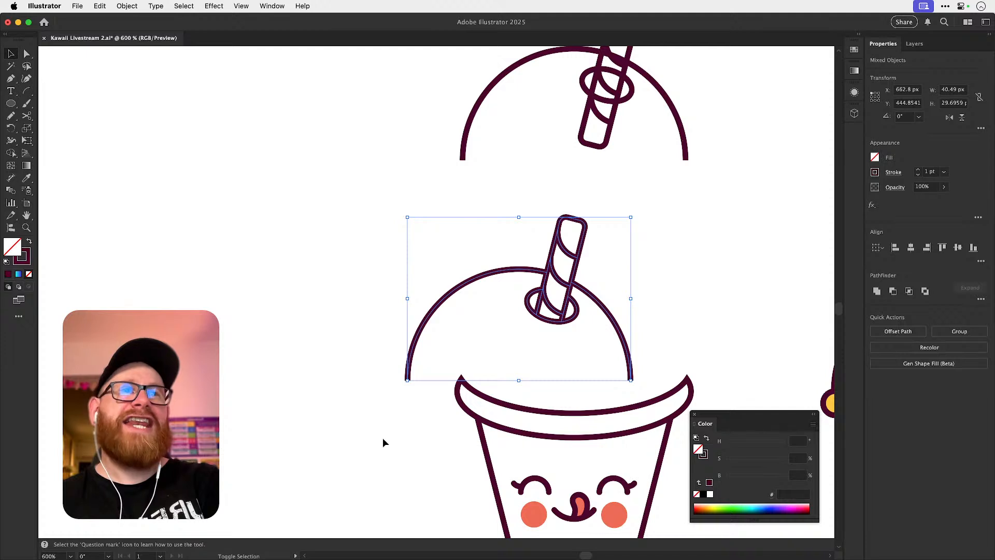
key(shift+Right)
key(shift+Right)
key(shift+Left)
key(super+shift+a)
key(space)
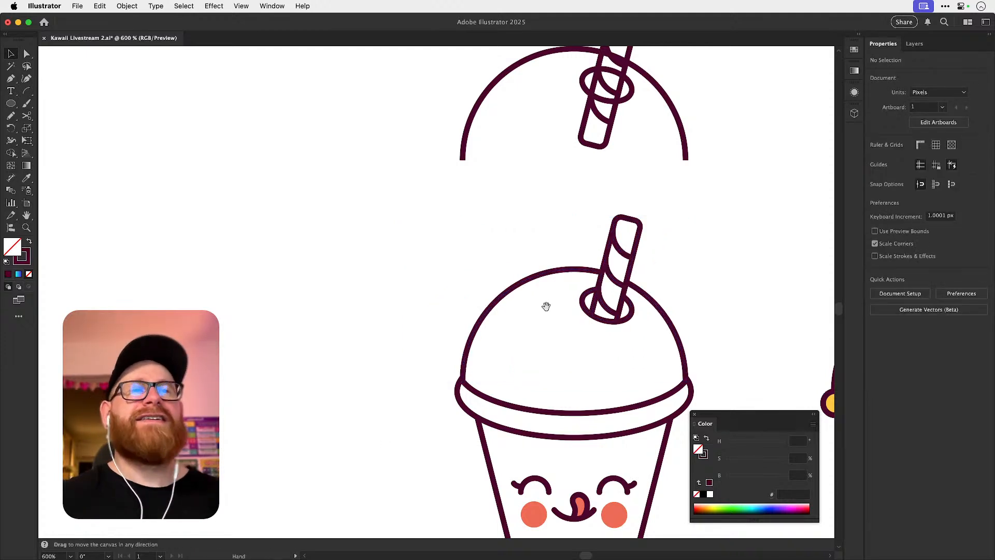
Move the new cup, the spare dome with its straw, and the spare arc below left, farther away from the yellow cup.
drag(543, 301, 366, 244)
scroll(387, 293, down, 3)
key(space)
drag(398, 301, 384, 340)
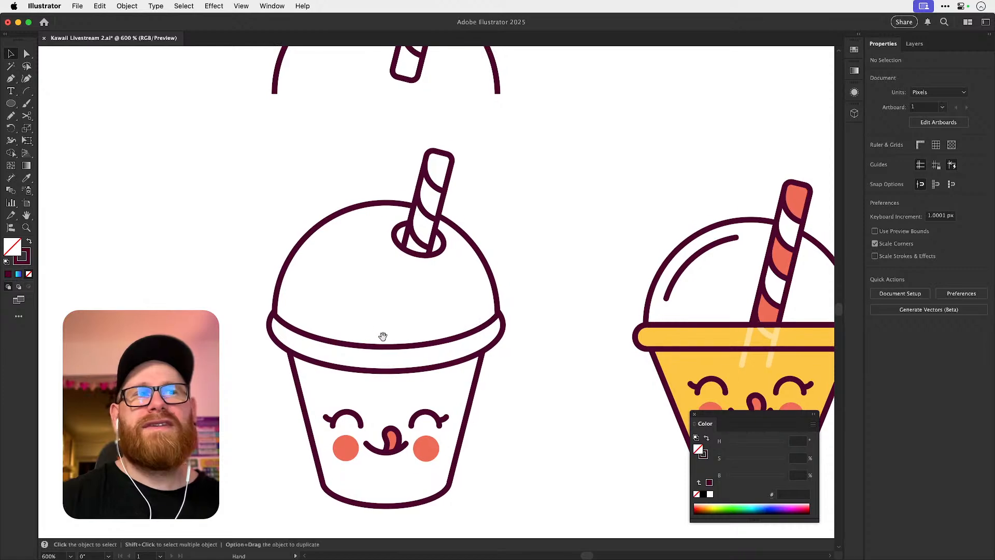
key(super+minus)
key(super+minus)
key(space)
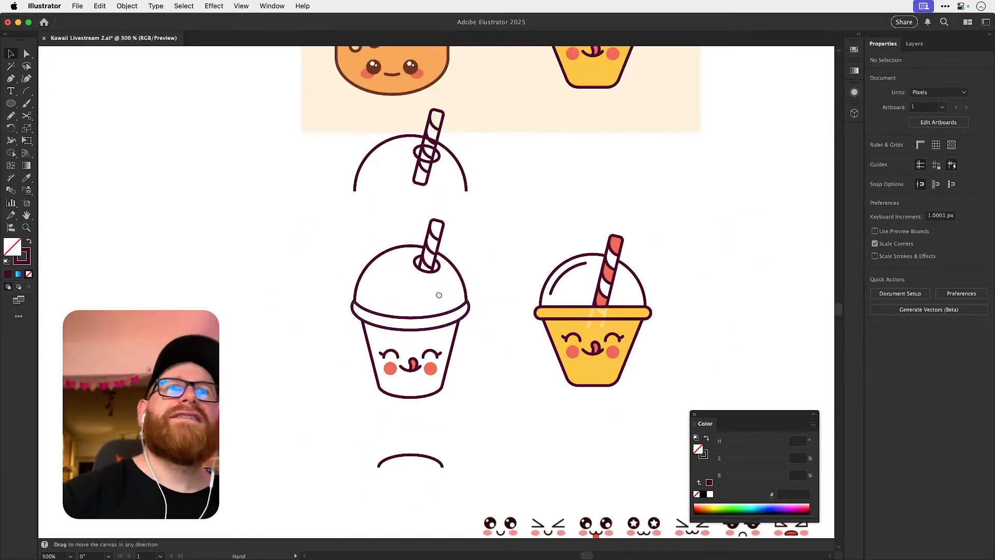
drag(442, 289, 428, 314)
drag(400, 232, 406, 277)
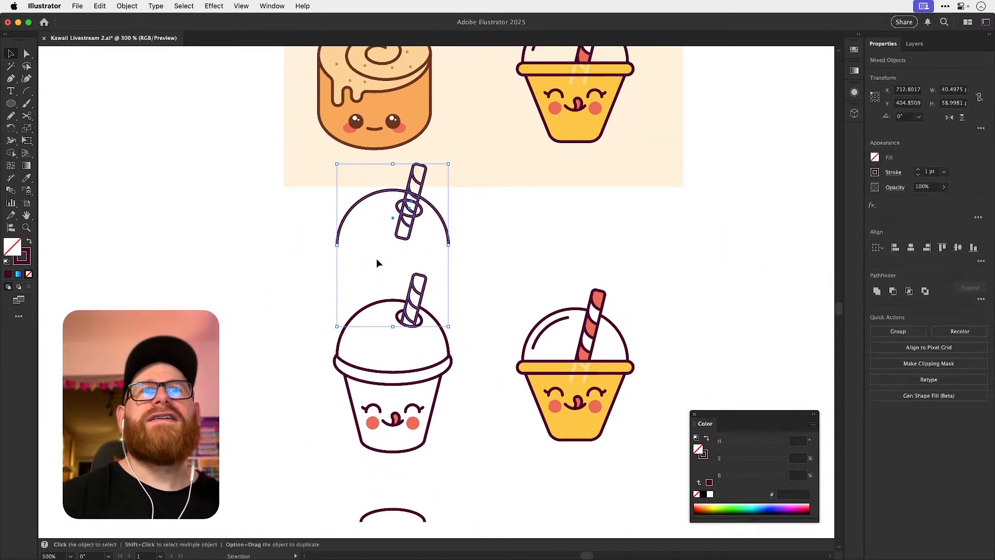
scroll(362, 228, down, 5)
key(super+minus)
key(super+minus)
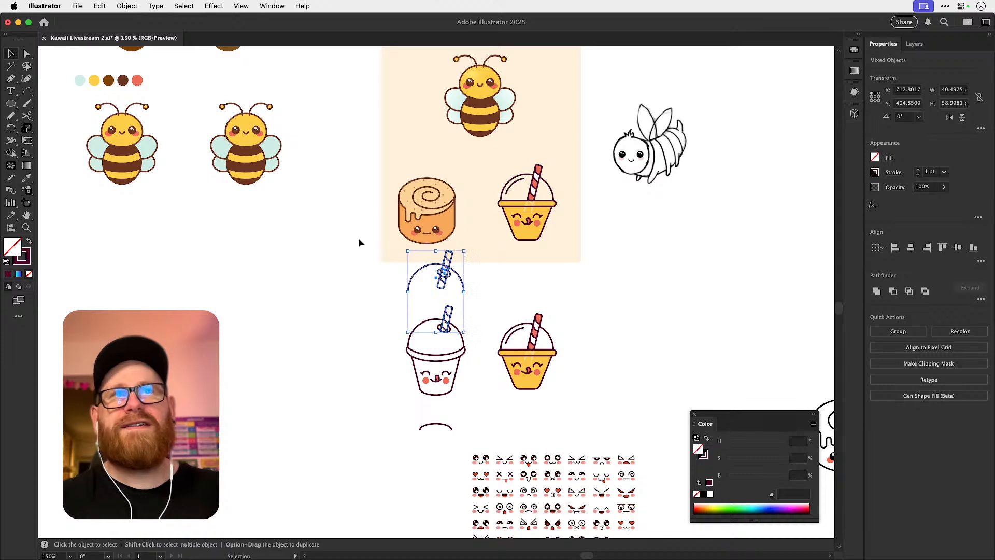
drag(440, 376, 462, 424)
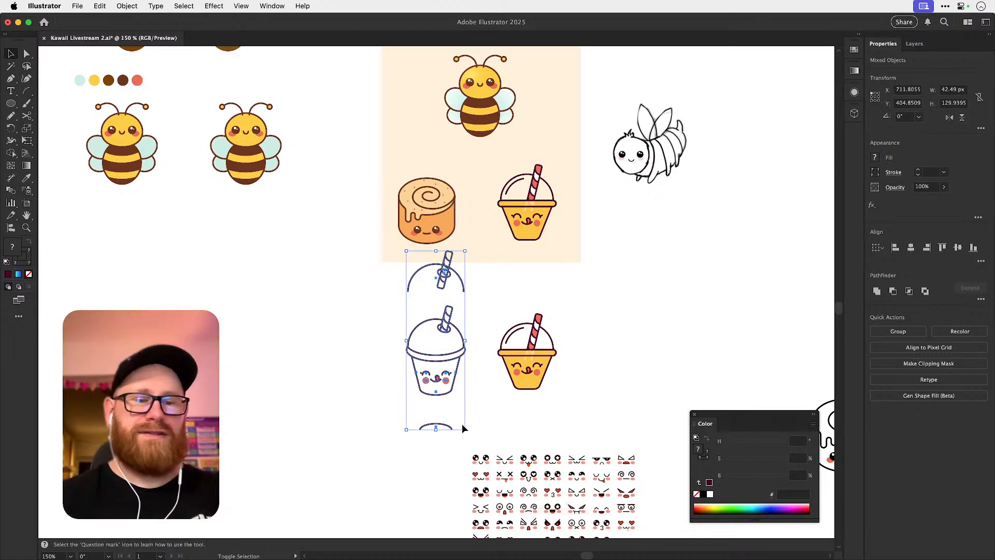
key(shift+Down)
key(shift+Up)
key(shift+Left)
key(shift+Left)
key(shift+Left)
key(shift+Left)
key(shift+Left)
key(shift+Left)
key(shift+Left)
key(shift+Left)
key(shift+Left)
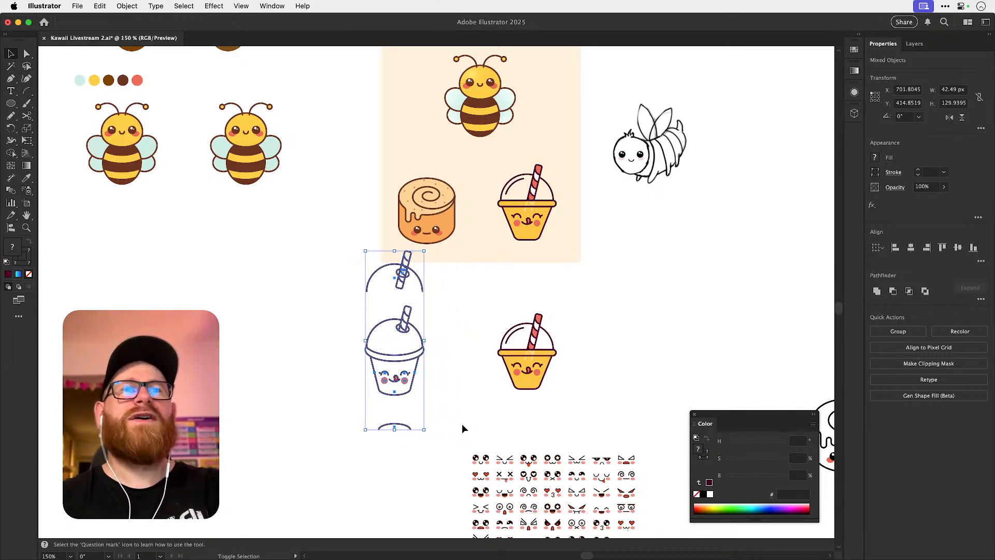
click(461, 424)
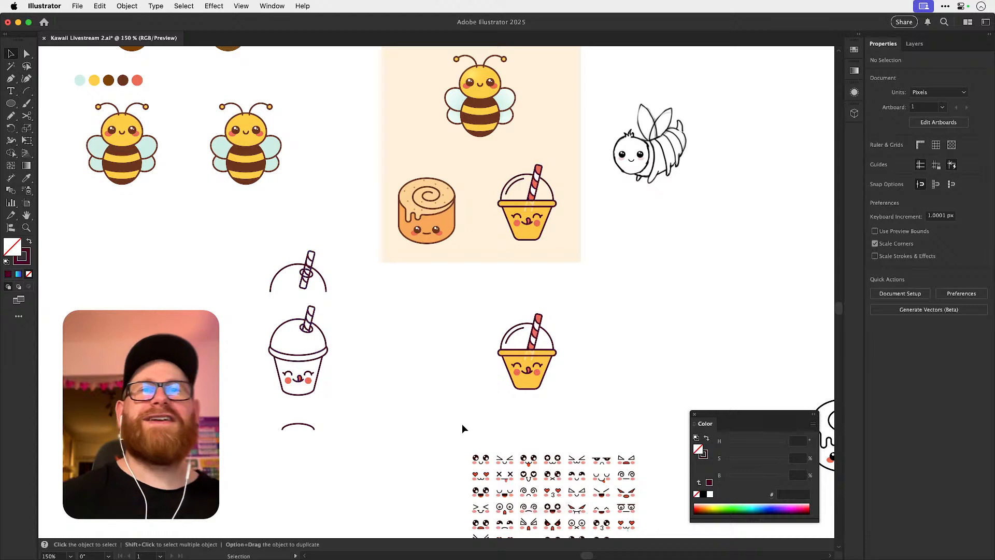
drag(391, 342, 411, 320)
scroll(323, 357, up, 5)
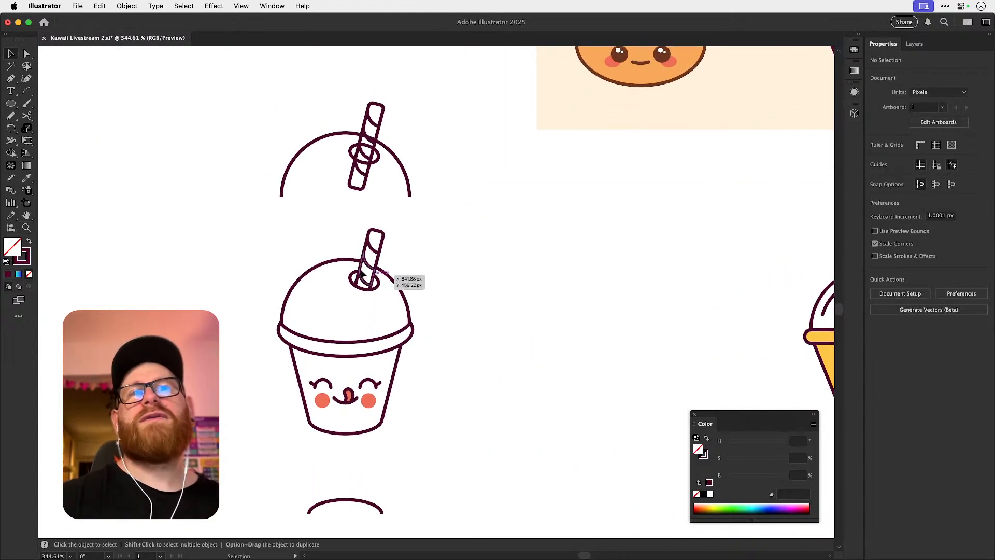
key(z)
drag(329, 310, 381, 317)
key(v)
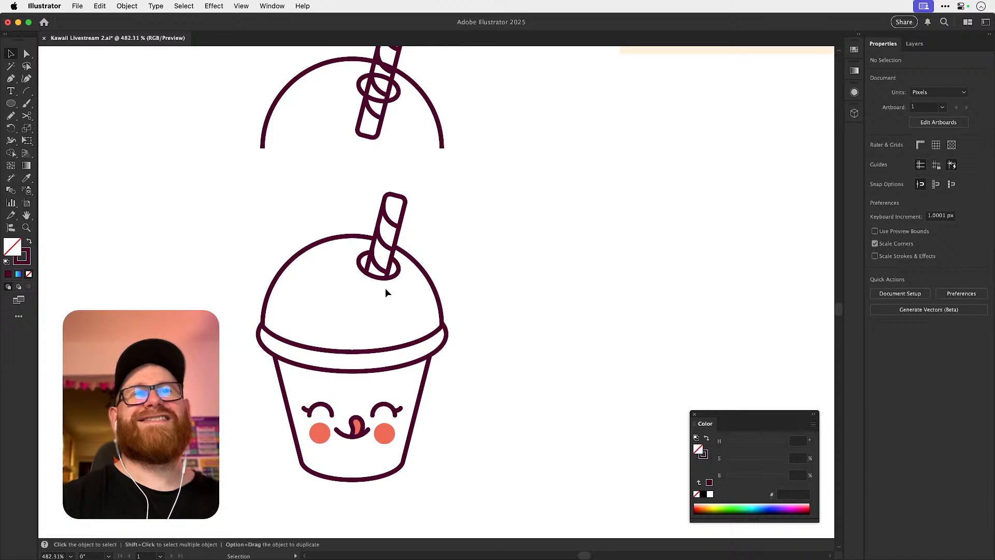
drag(395, 260, 406, 258)
key(super+z)
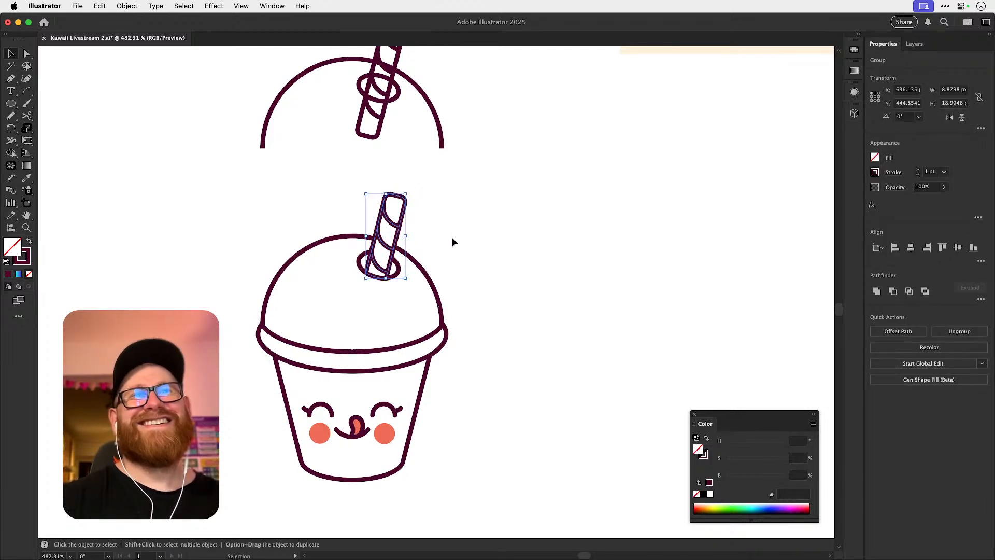
click(445, 241)
key(a)
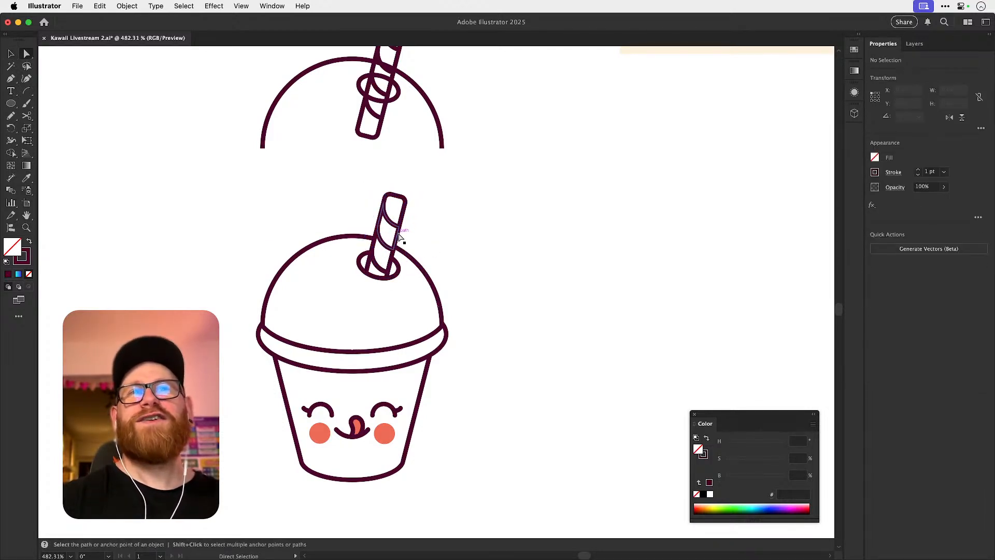
key(space)
mouse_move(626, 298)
mouse_down()
mouse_move(318, 291)
mouse_move(492, 296)
mouse_move(430, 294)
mouse_move(466, 364)
mouse_up()
key(v)
drag(349, 206, 454, 360)
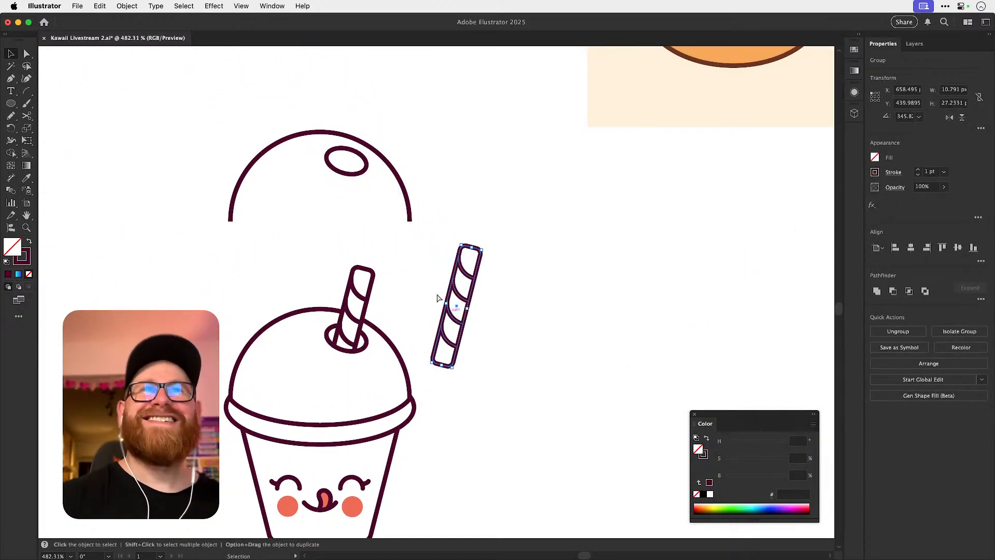
key(super+z)
Duplicate the spare dome's full straw to the right, ungroup the copy and delete its stripes, keeping only the outline.
drag(350, 195, 482, 361)
key(super+shift+g)
key(super+shift+a)
key(a)
click(463, 337)
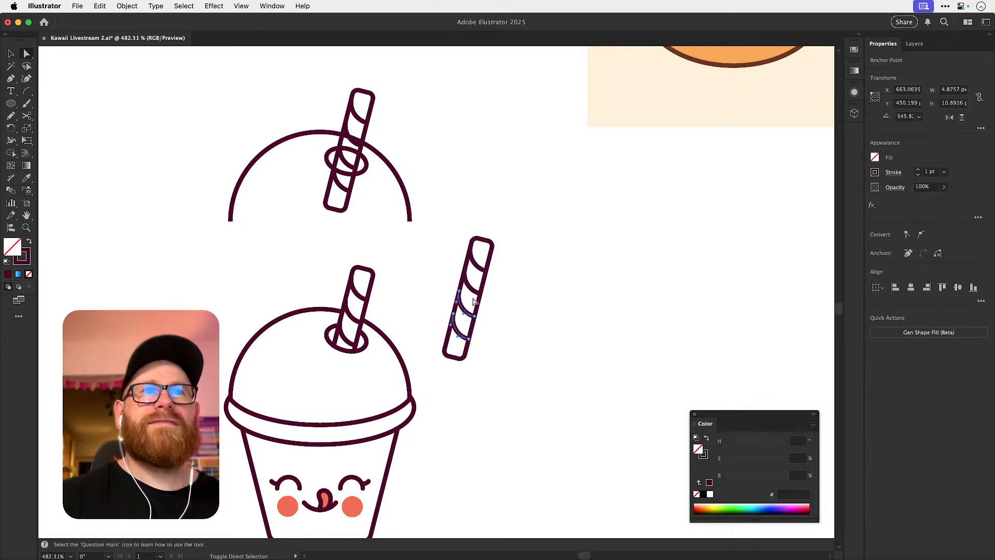
shift+click(475, 265)
key(v)
key(Delete)
key(Delete)
Place the plain straw outline inside the new cup's dome, aligning its long sides with the trimmed straw below the hole.
drag(462, 294, 340, 343)
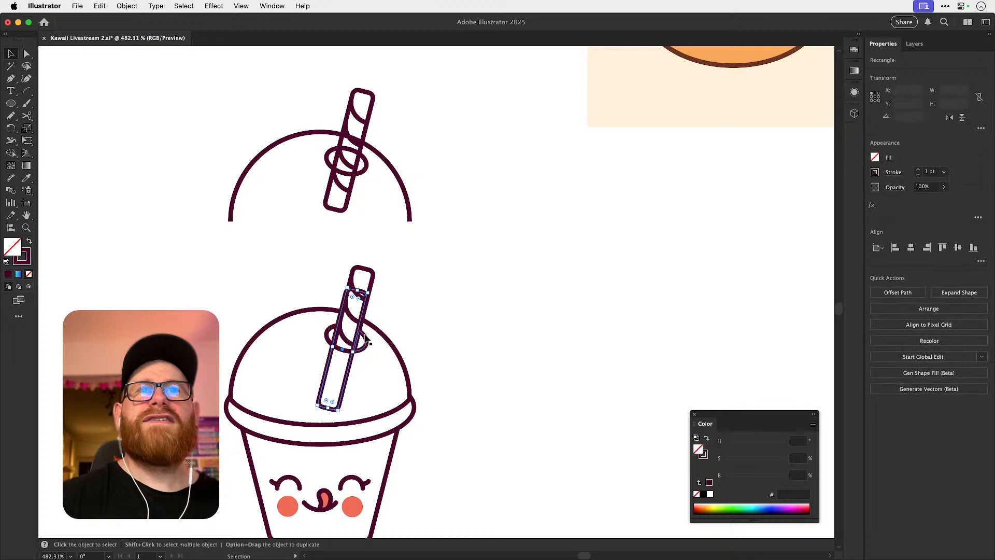
scroll(346, 366, up, 3)
drag(369, 381, 355, 452)
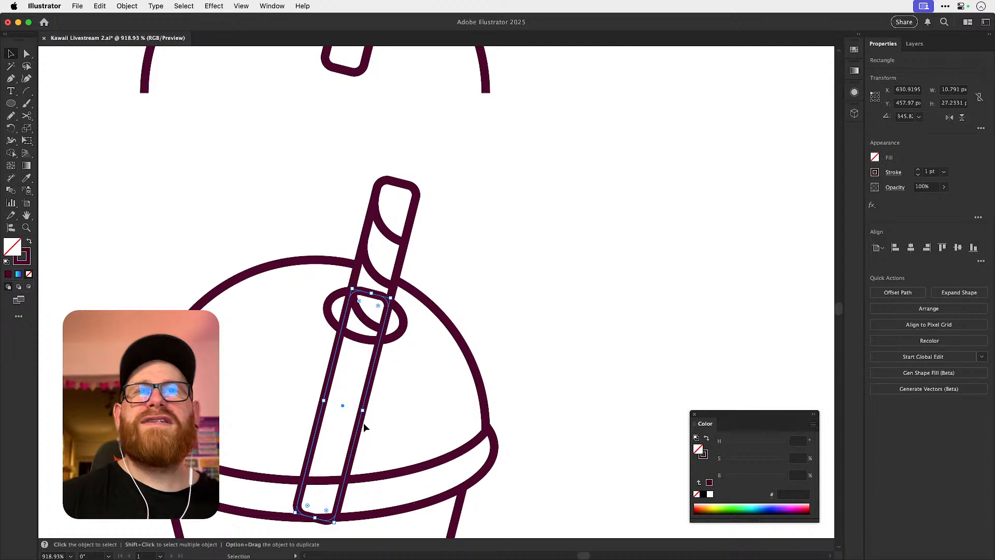
scroll(374, 241, down, 3)
scroll(374, 240, left, 2)
key(super+y)
key(z)
drag(373, 239, 395, 426)
key(v)
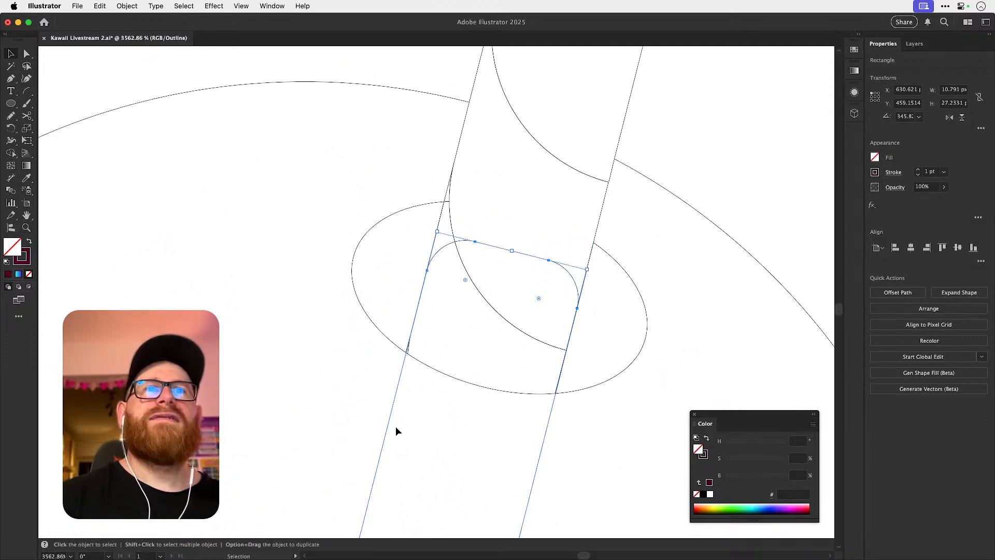
click(396, 426)
key(super+y)
key(super+minus)
key(super+minus)
key(super+minus)
key(super+minus)
key(super+minus)
key(super+minus)
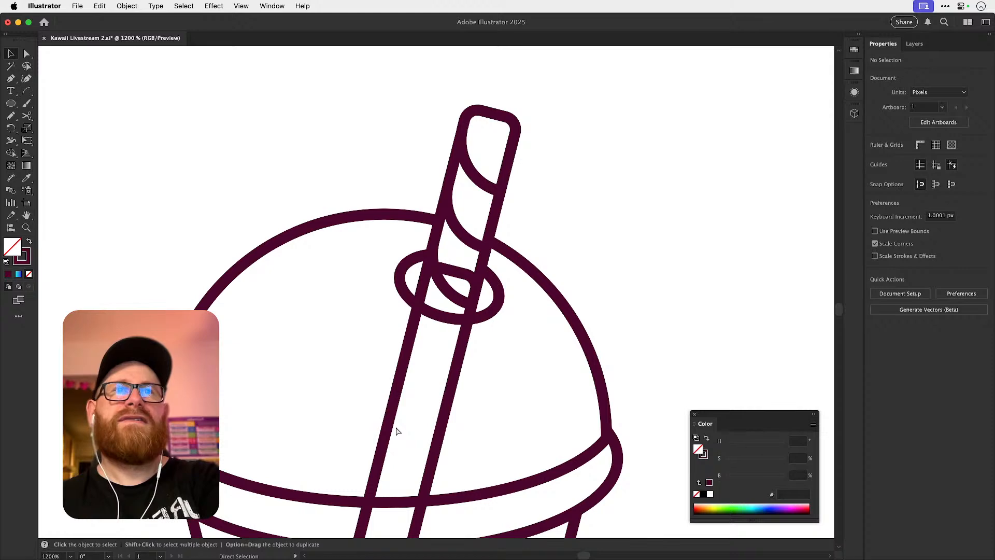
Delete the rounded bottom end of the plain straw outline where it crosses the cup's rim.
key(z)
drag(398, 421, 560, 443)
key(a)
click(423, 425)
key(super+shift+a)
click(399, 418)
key(Delete)
key(super+shift+a)
click(440, 427)
key(Delete)
key(super+shift+a)
Bring the two open lower ends of the straw outline up to the rim's upper edge.
key(super+y)
drag(383, 388, 402, 322)
drag(465, 409, 396, 324)
click(516, 304)
Delete the straw outline's top edge and rounded corners inside the straw hole, leaving two separate side lines.
key(super+space)
key(super+y)
key(space)
drag(530, 194, 435, 347)
key(v)
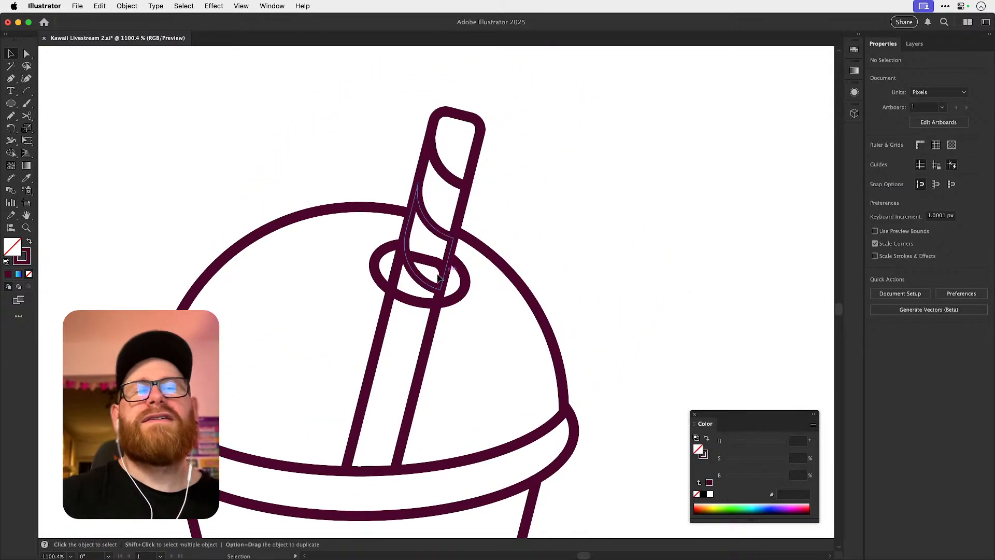
key(a)
click(429, 263)
key(Delete)
click(413, 255)
key(Delete)
click(435, 262)
key(Delete)
click(537, 222)
Lower the opacity of both straw side lines inside the dome to 38%.
key(v)
drag(429, 341, 438, 343)
key(super+z)
shift+click(378, 343)
click(944, 187)
drag(944, 200, 921, 200)
click(692, 229)
Shorten the left translucent straw line from its lower end so it stops just above the rim.
key(a)
key(super+minus)
key(super+minus)
key(super+minus)
key(super+minus)
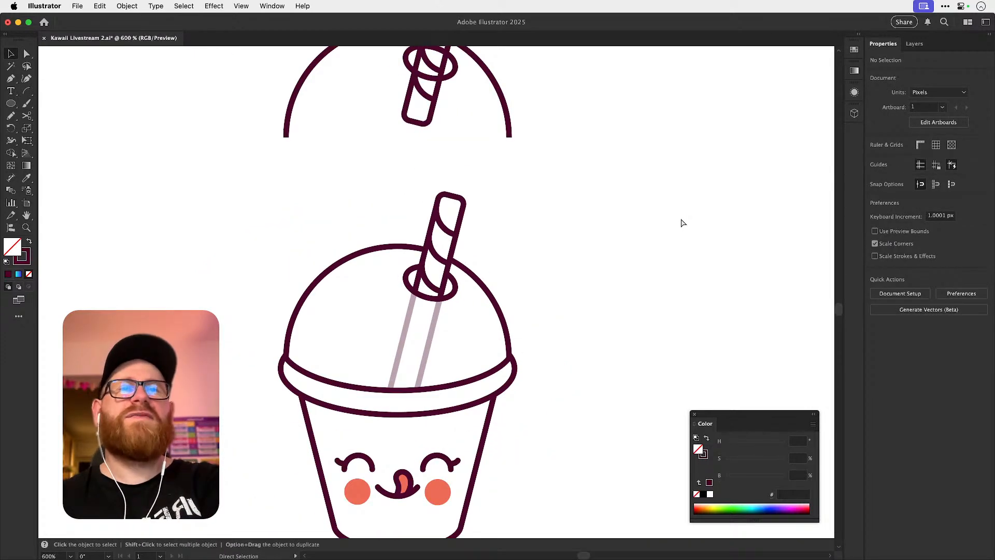
drag(442, 322, 539, 340)
key(super+space)
click(374, 332)
shift+click(414, 337)
click(405, 362)
Shorten the right translucent straw line with the Move command so its lower end is level with the left line's.
drag(374, 347, 410, 355)
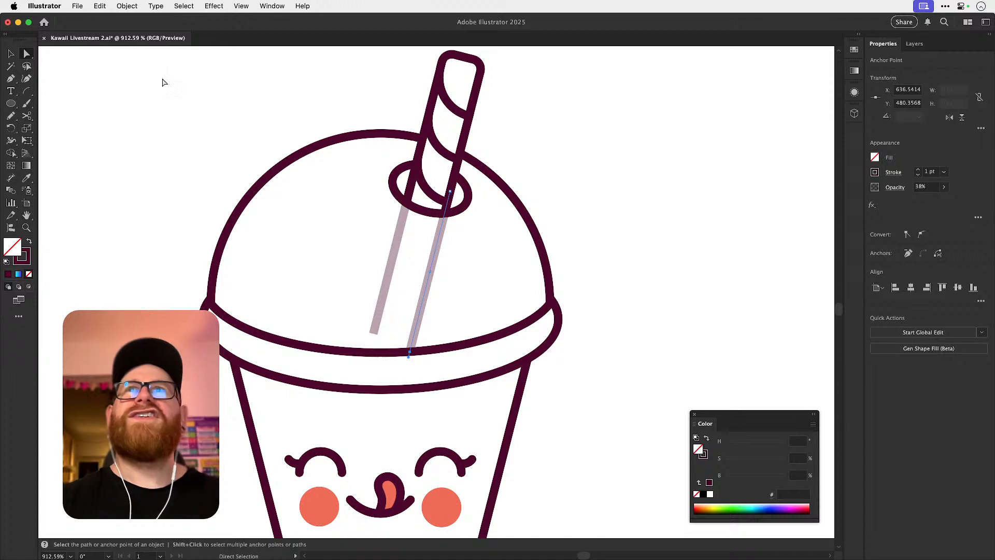
click(131, 6)
mouse_move(135, 21)
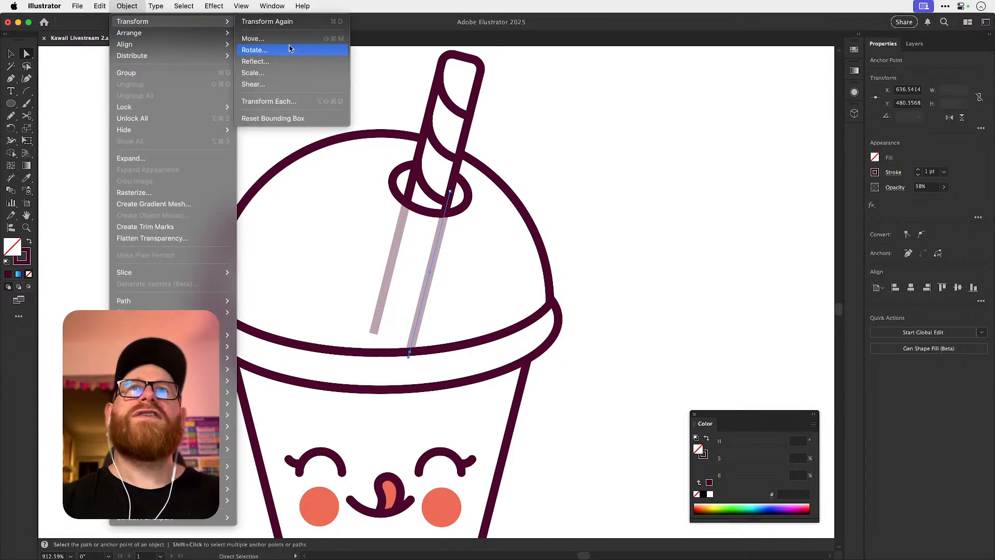
click(254, 38)
click(548, 371)
click(501, 346)
Give both translucent straw lines round stroke caps.
click(380, 314)
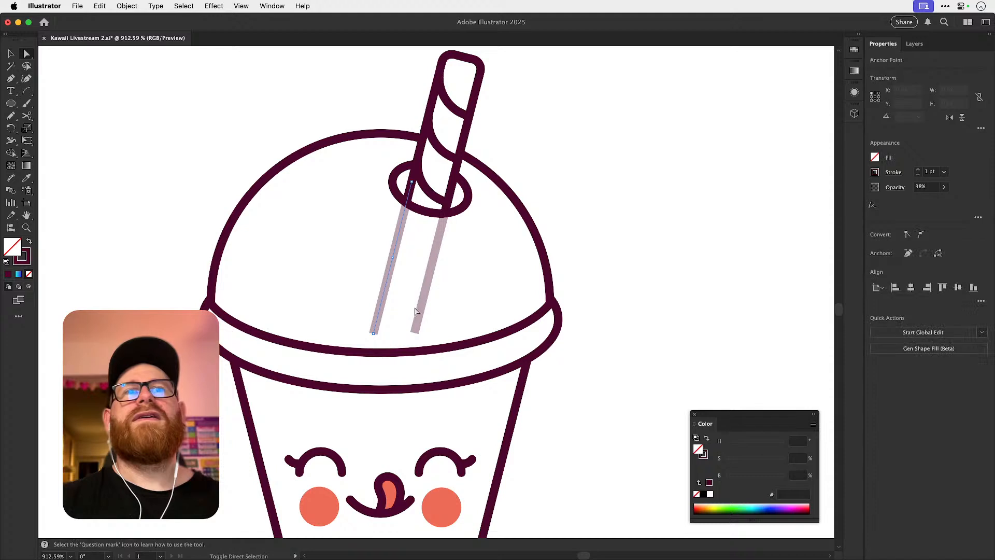
click(893, 172)
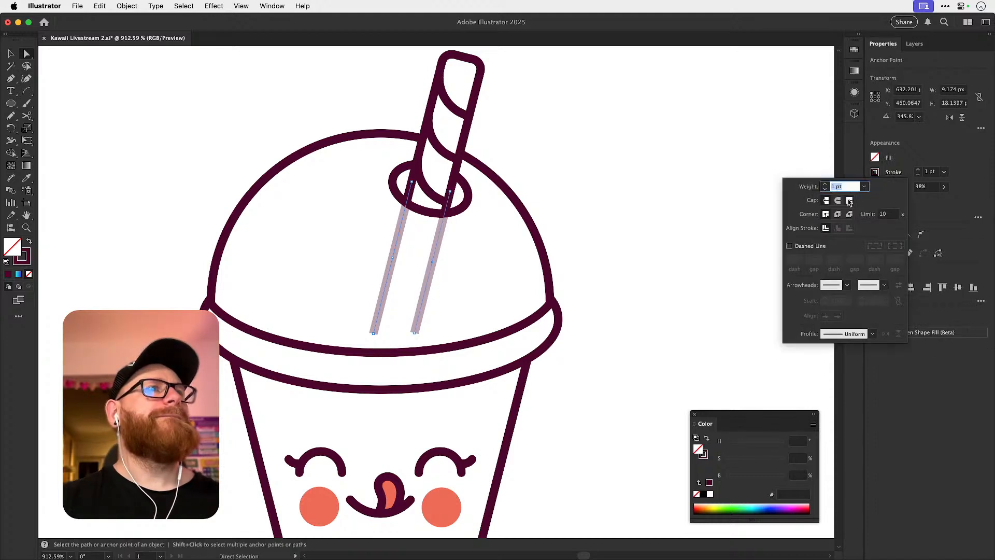
click(651, 195)
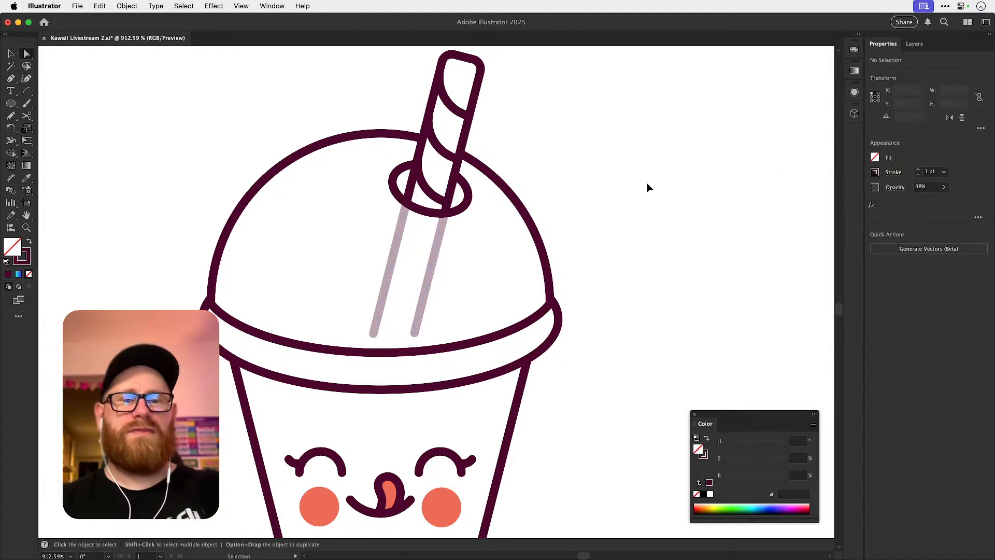
key(super+minus)
key(super+minus)
key(super+minus)
key(super+minus)
key(z)
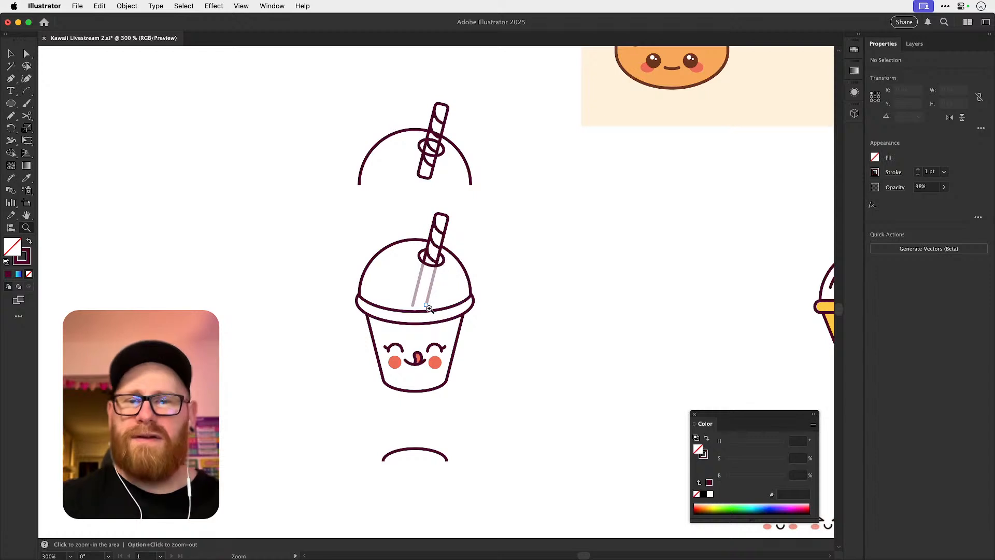
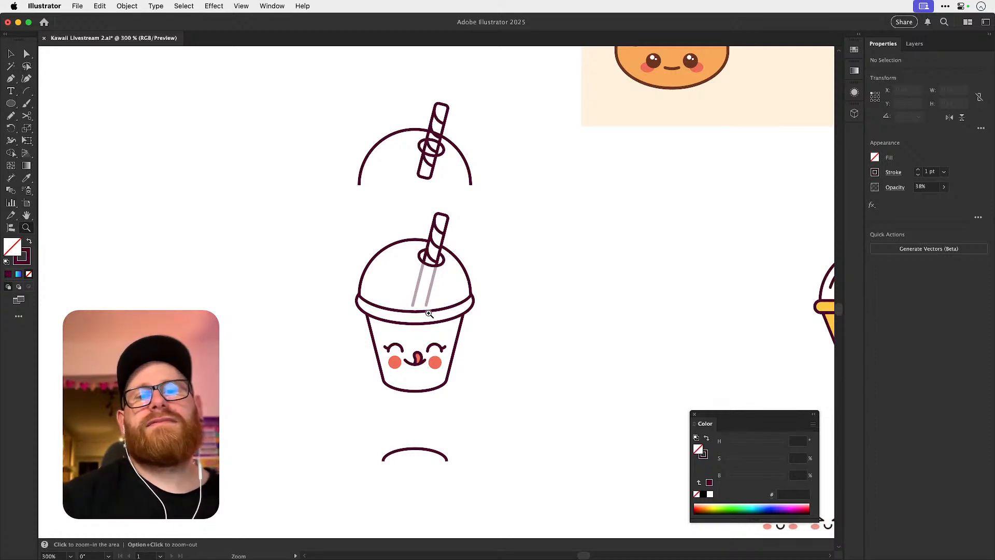
Try to extend both translucent straw lines from their lower ends past the rim into the cup body.
click(405, 306)
key(a)
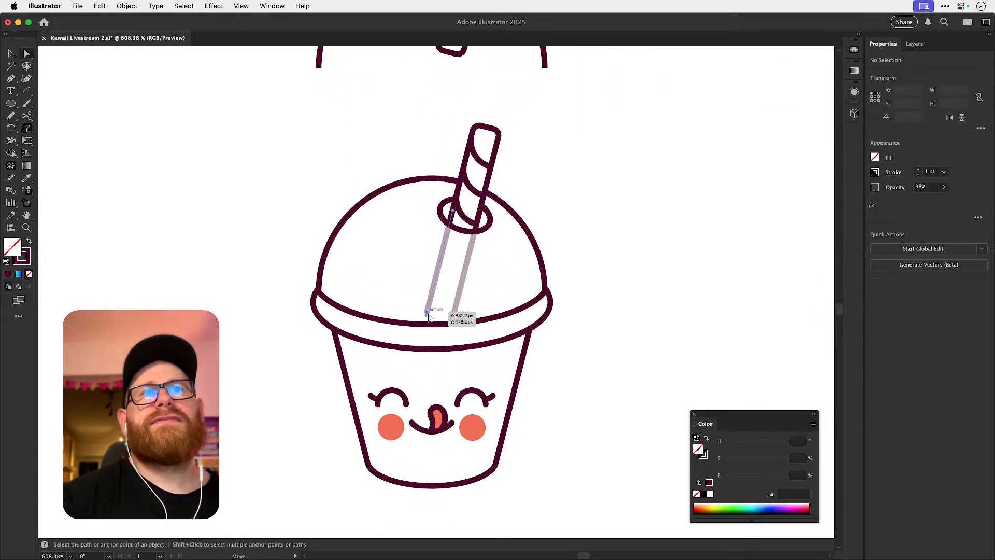
click(426, 313)
drag(427, 313, 409, 383)
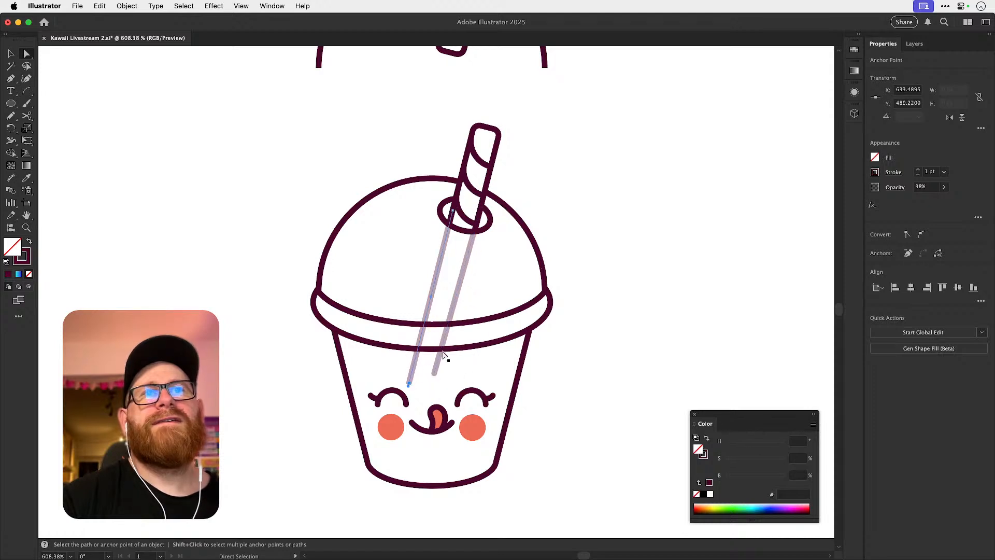
click(641, 283)
key(super+z)
key(super+z)
key(super+z)
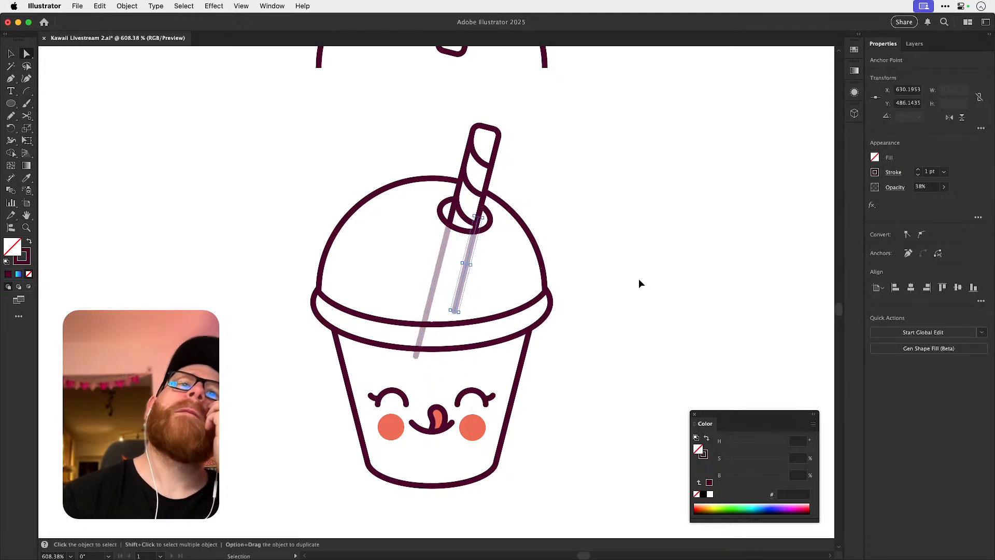
key(v)
click(638, 283)
key(a)
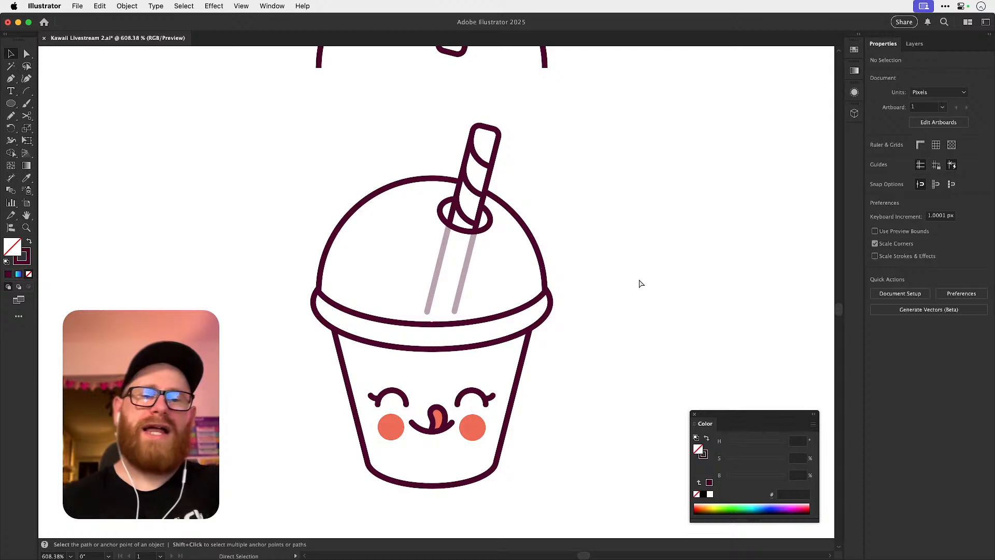
Lower the opacity of both translucent straw lines inside the new cup's dome to 20%.
key(super+minus)
key(super+minus)
key(super+minus)
key(super+minus)
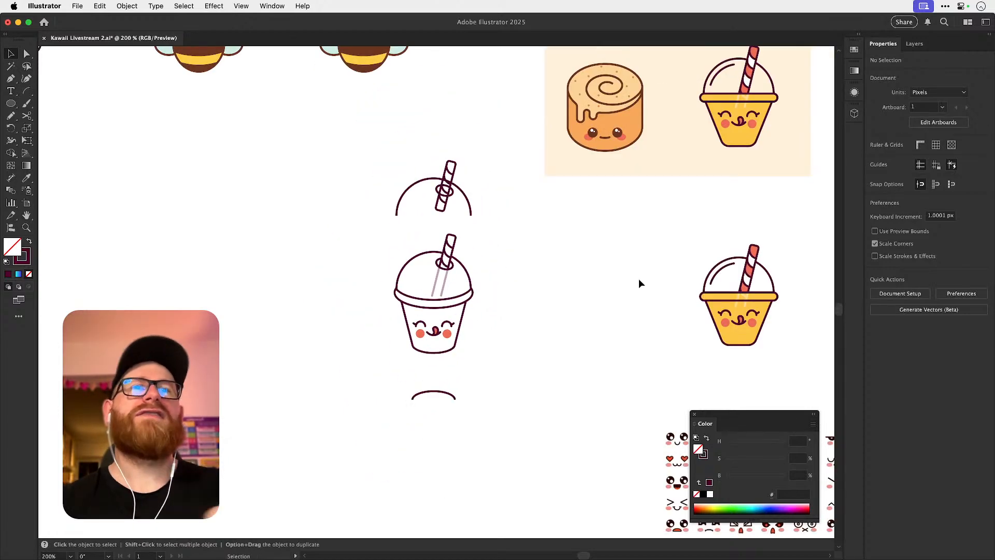
key(z)
click(442, 284)
key(v)
click(443, 284)
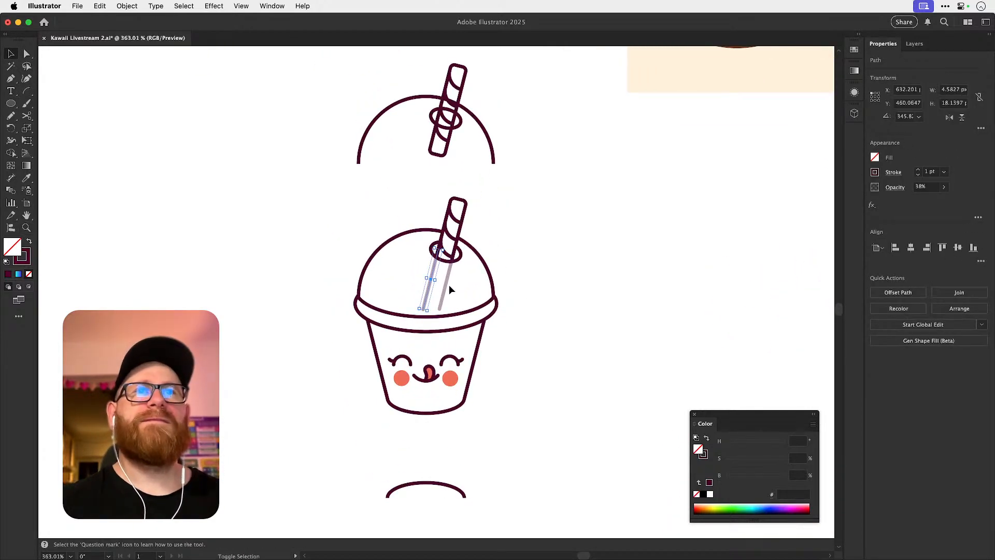
key(z)
drag(421, 289, 617, 292)
key(v)
click(452, 290)
click(495, 292)
click(931, 188)
text(20)
key(Return)
key(super+shift+a)
key(super+minus)
key(super+minus)
key(super+minus)
key(super+minus)
key(super+minus)
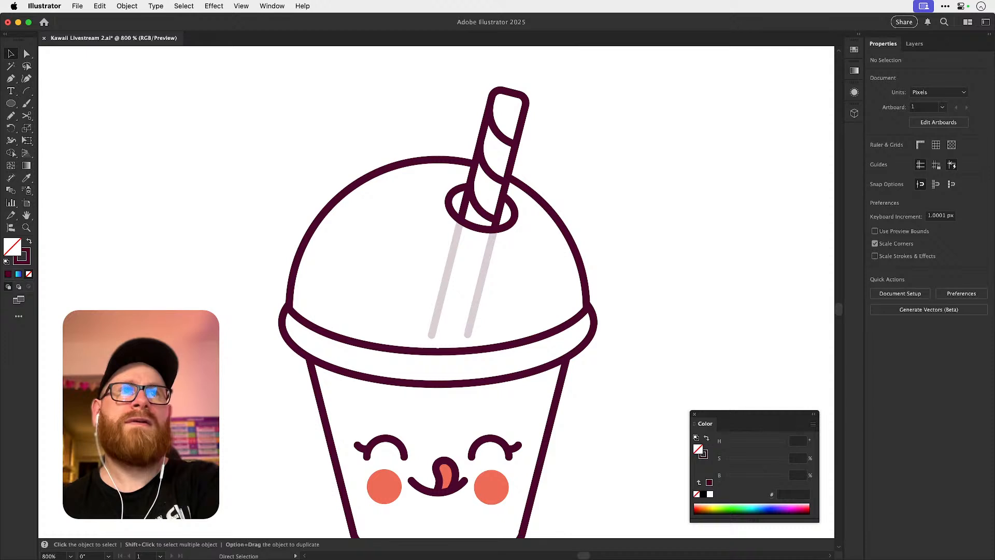
Try to move the complete new outlined cup sideways towards the yellow cup.
key(space)
drag(565, 336, 440, 353)
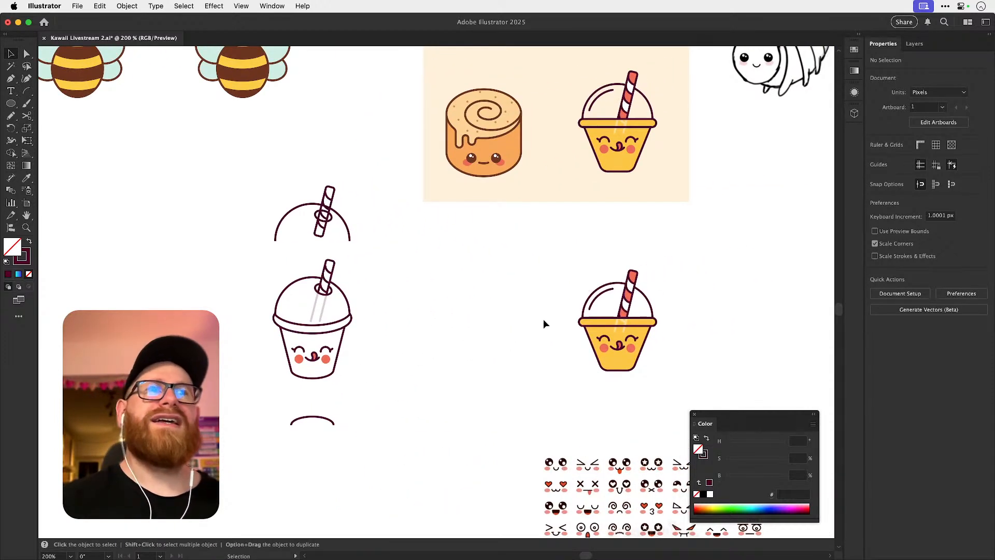
mouse_move(241, 270)
mouse_down()
mouse_move(340, 351)
mouse_move(376, 396)
mouse_up()
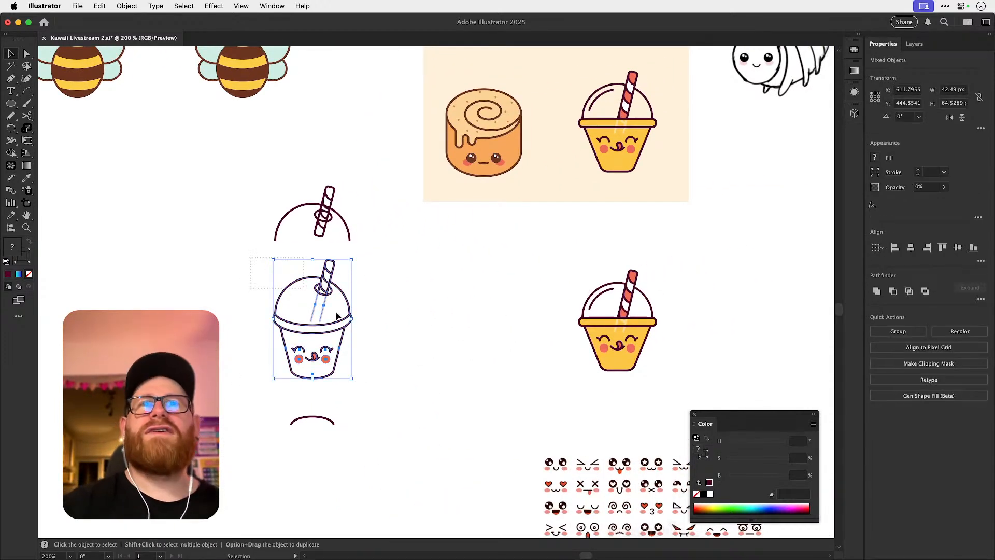
drag(338, 367, 518, 371)
key(super+z)
click(508, 344)
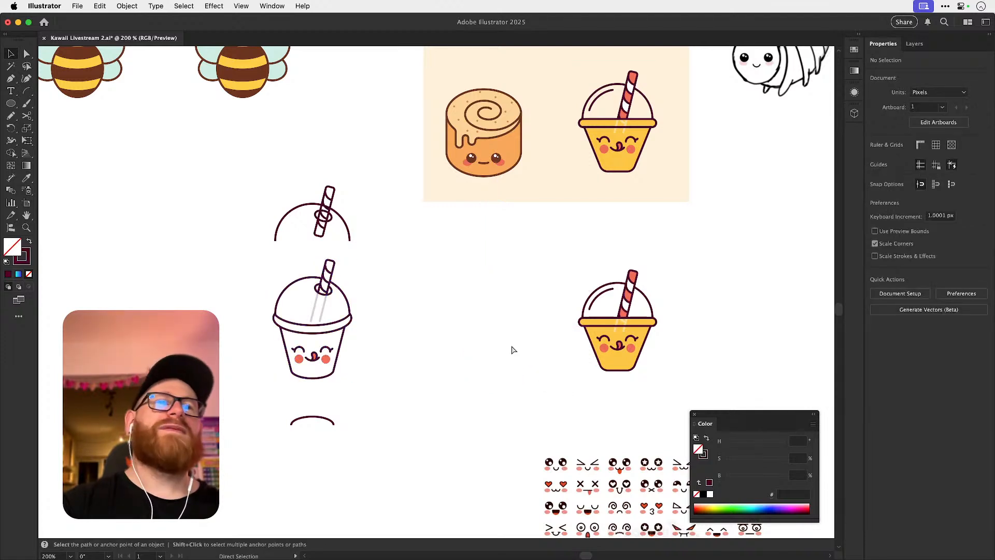
Save the document.
key(super+s)
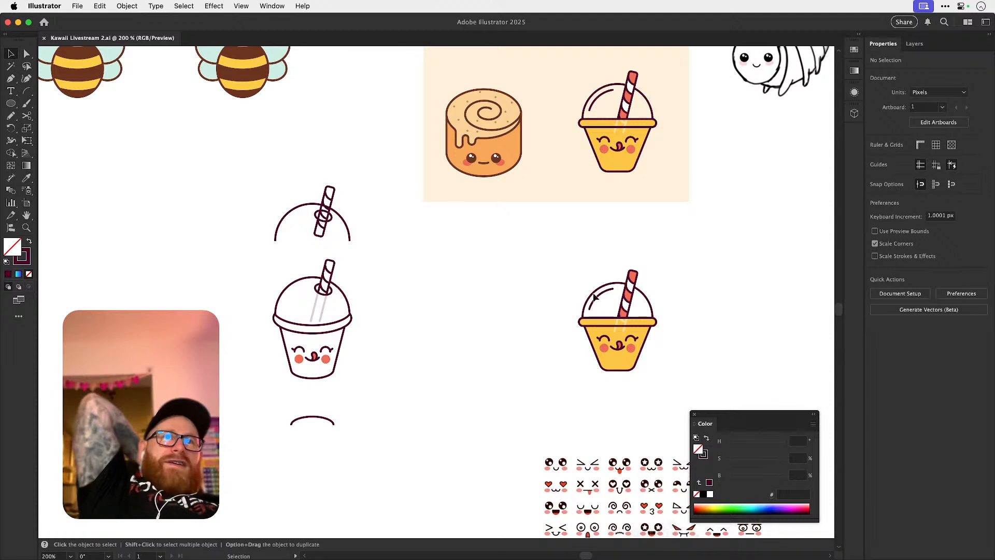
drag(624, 344, 579, 366)
drag(395, 378, 438, 375)
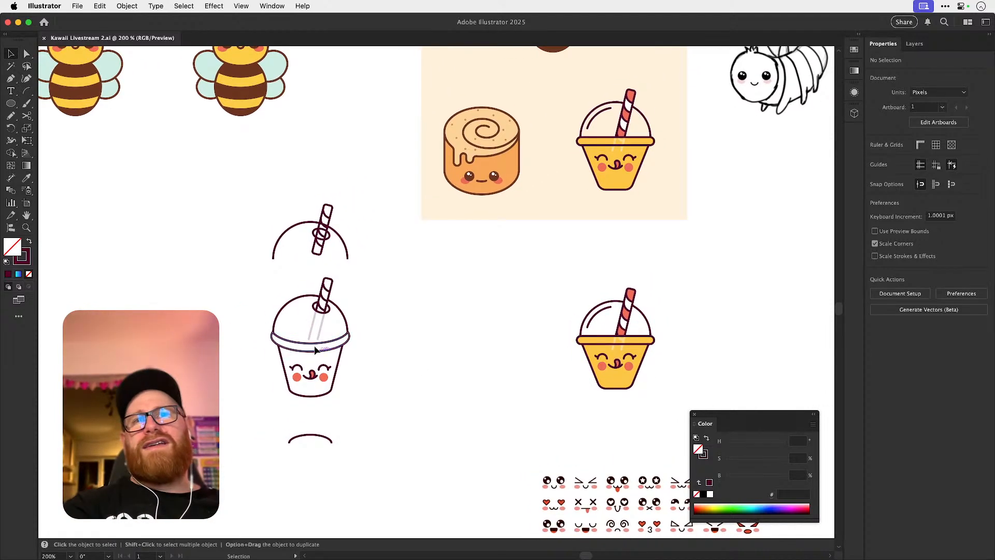
drag(536, 340, 510, 376)
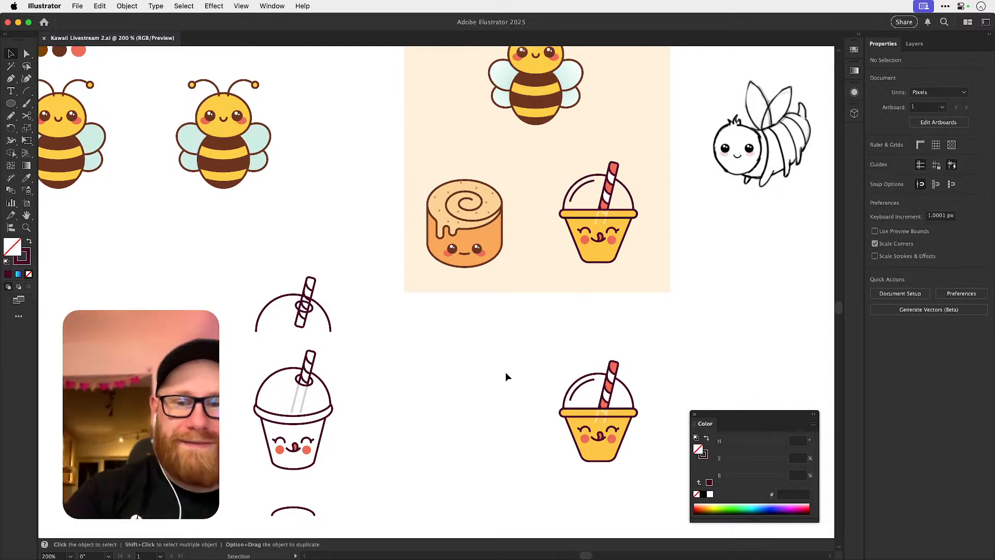
key(super+Tab)
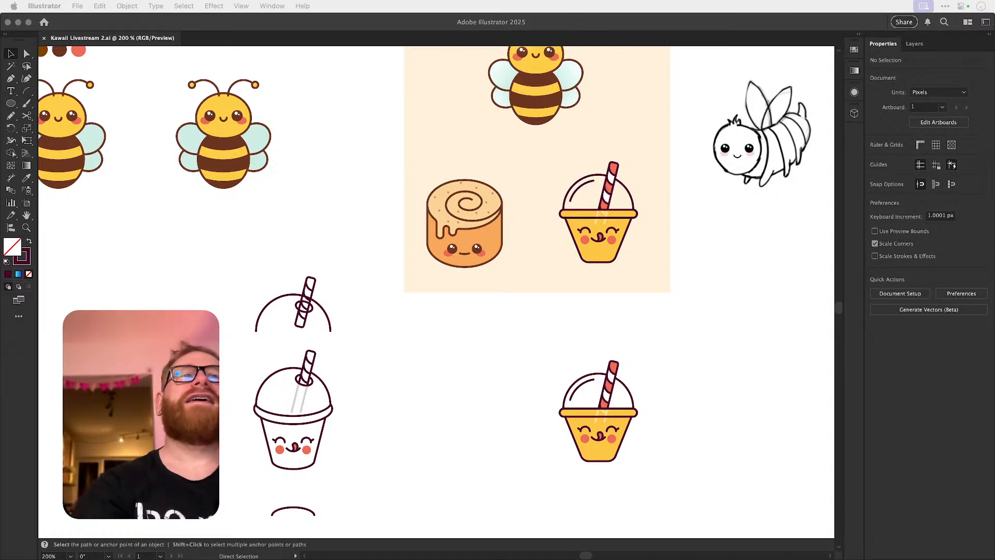
click(390, 416)
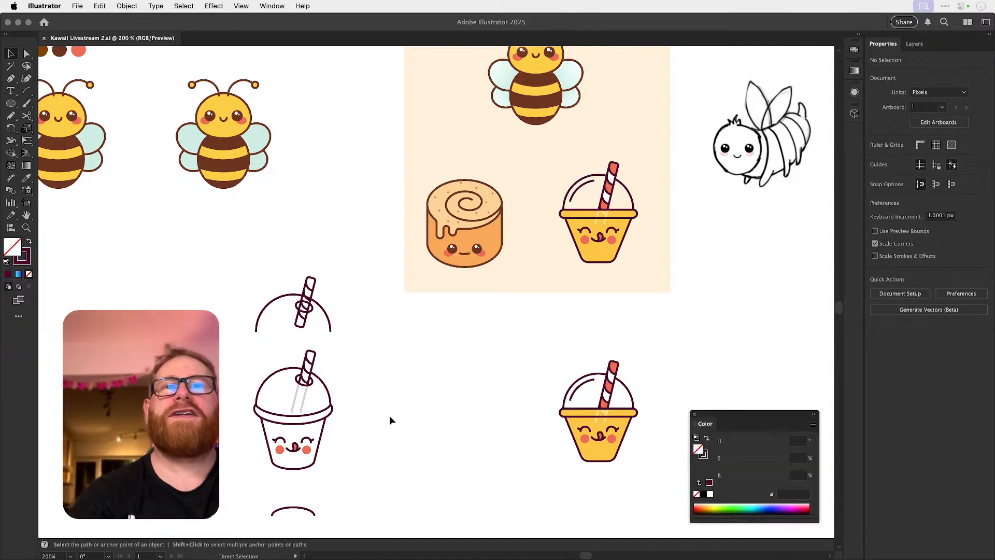
scroll(390, 416, down, 2)
scroll(390, 420, down, 1)
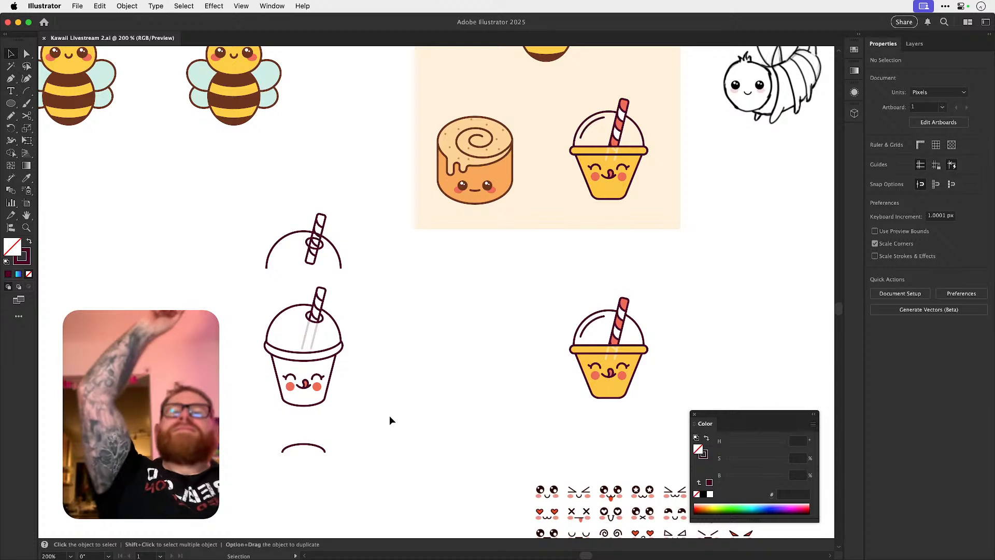